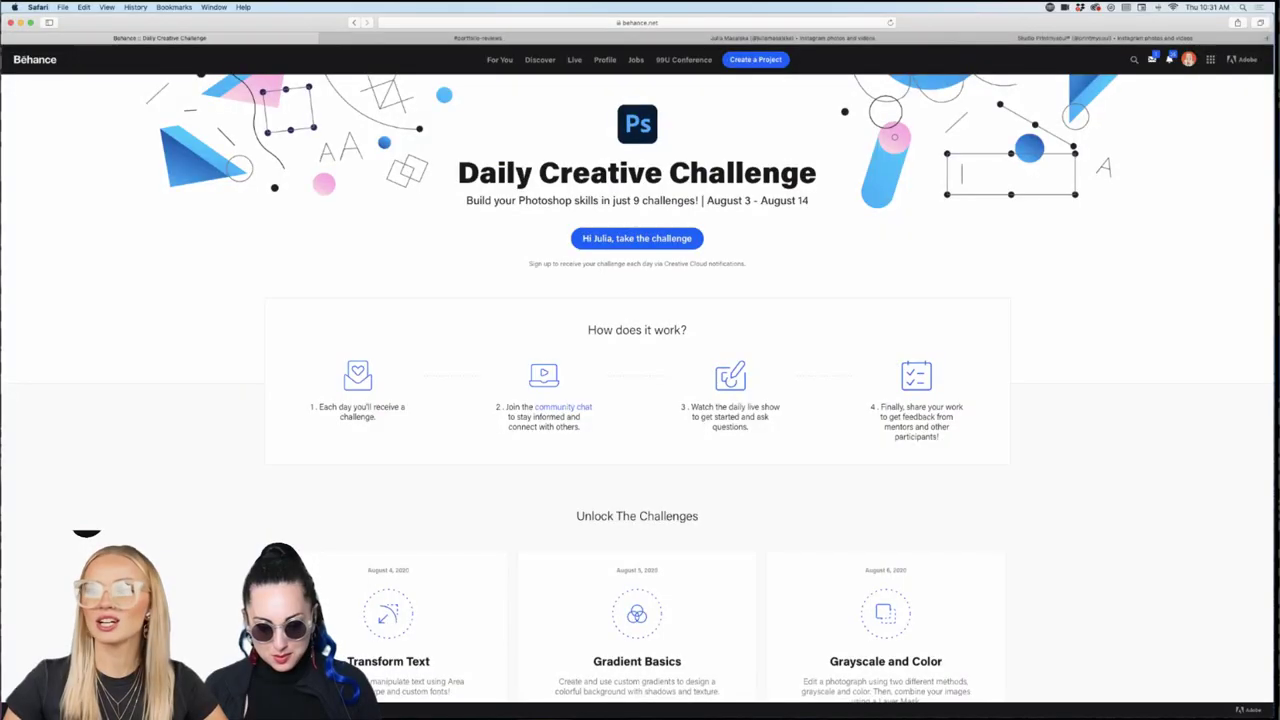
Open and dismiss the favourite sites list, then scroll through the current page.
click(803, 24)
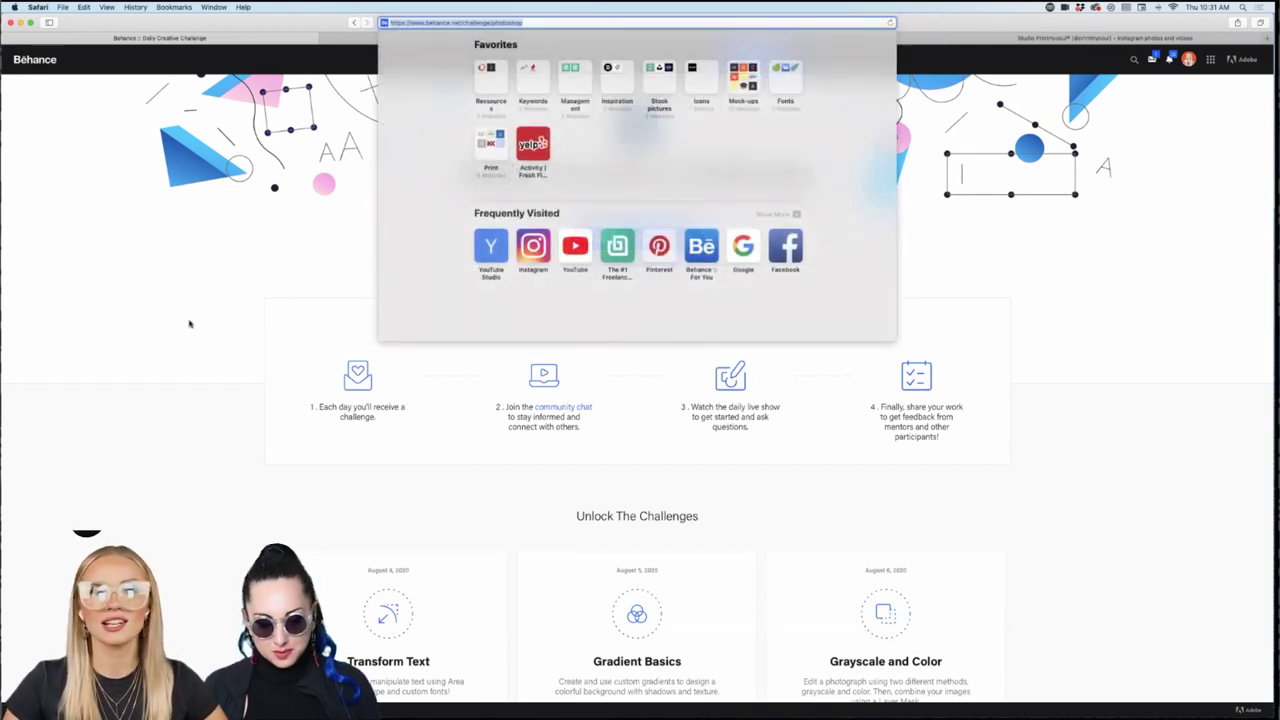
click(190, 325)
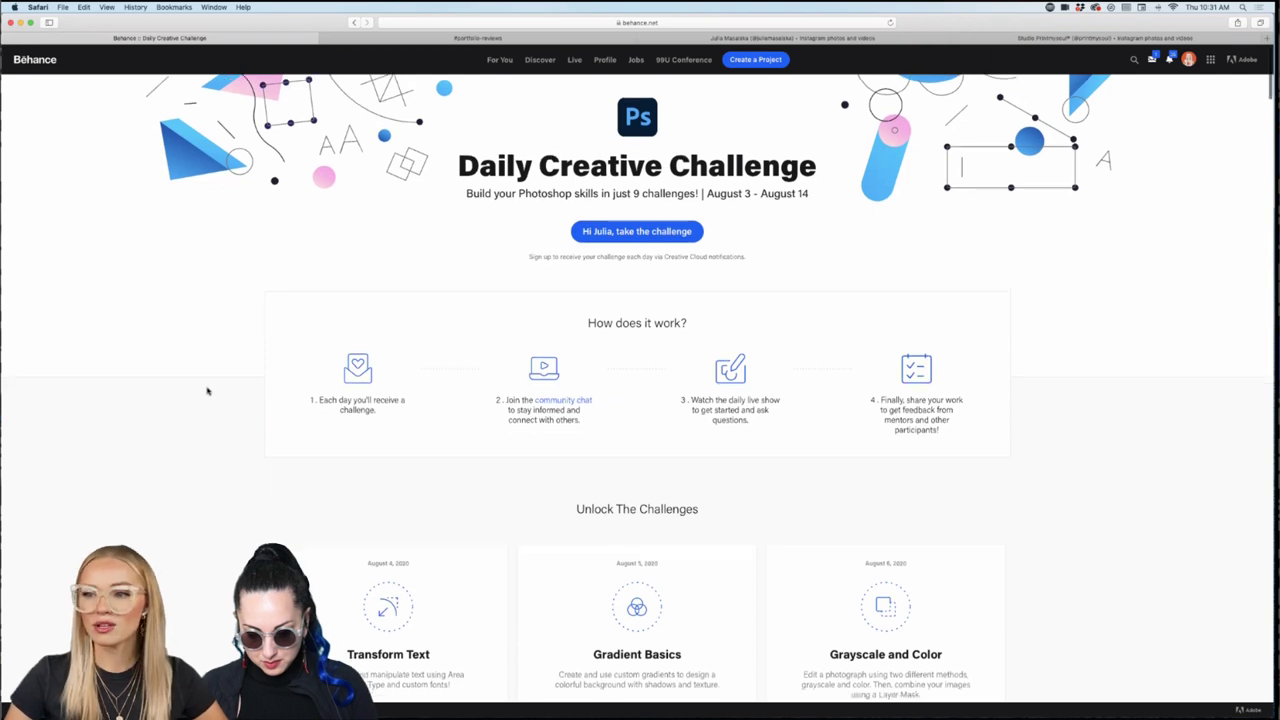
scroll(208, 391, up, 2)
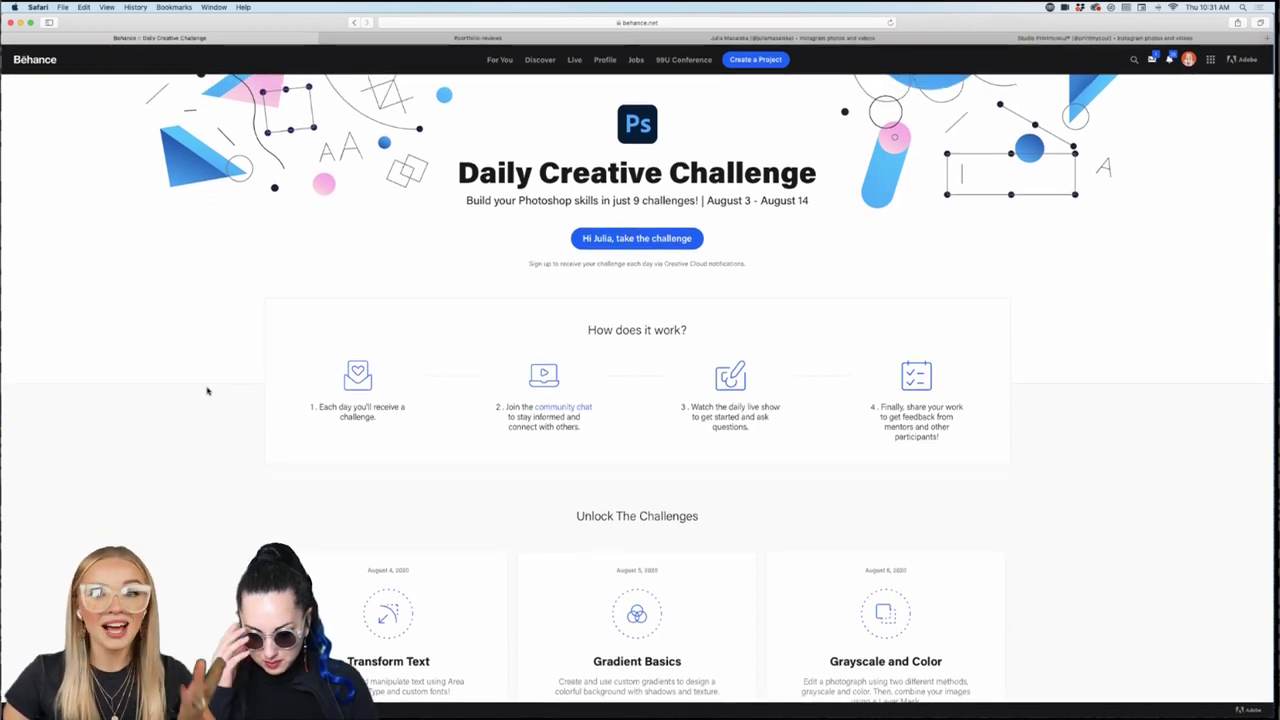
scroll(208, 391, down, 4)
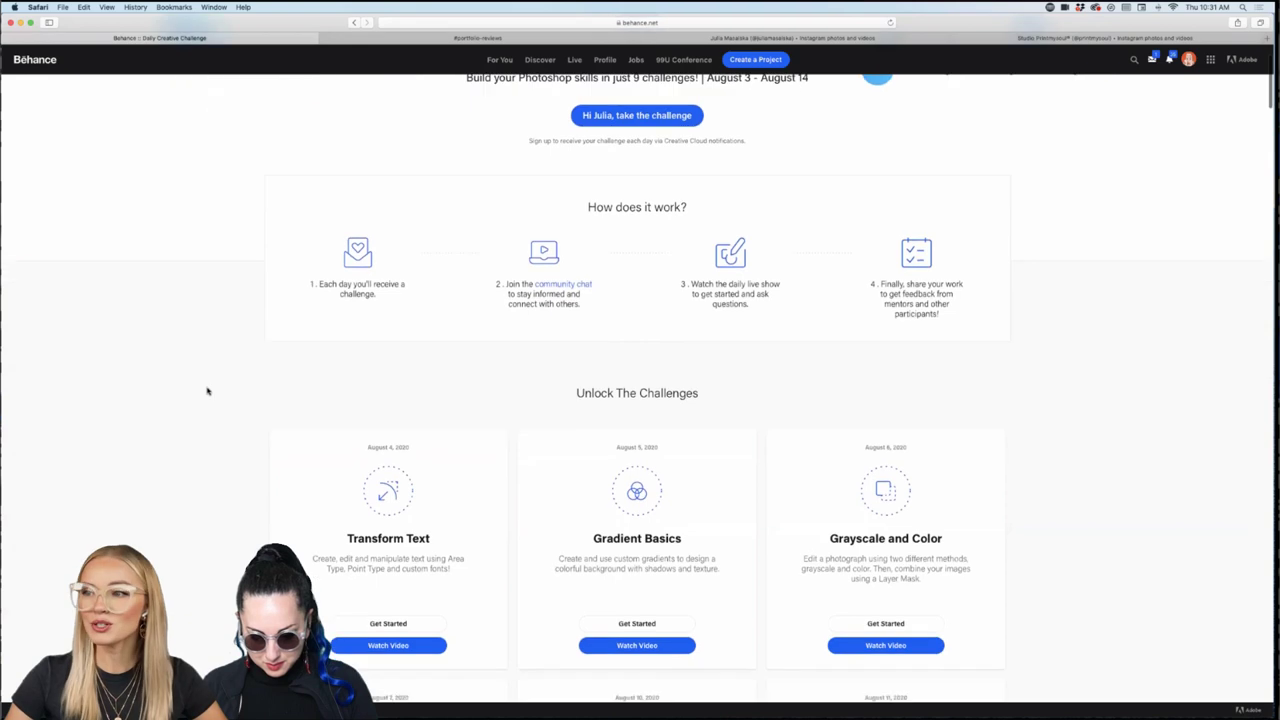
scroll(208, 391, down, 2)
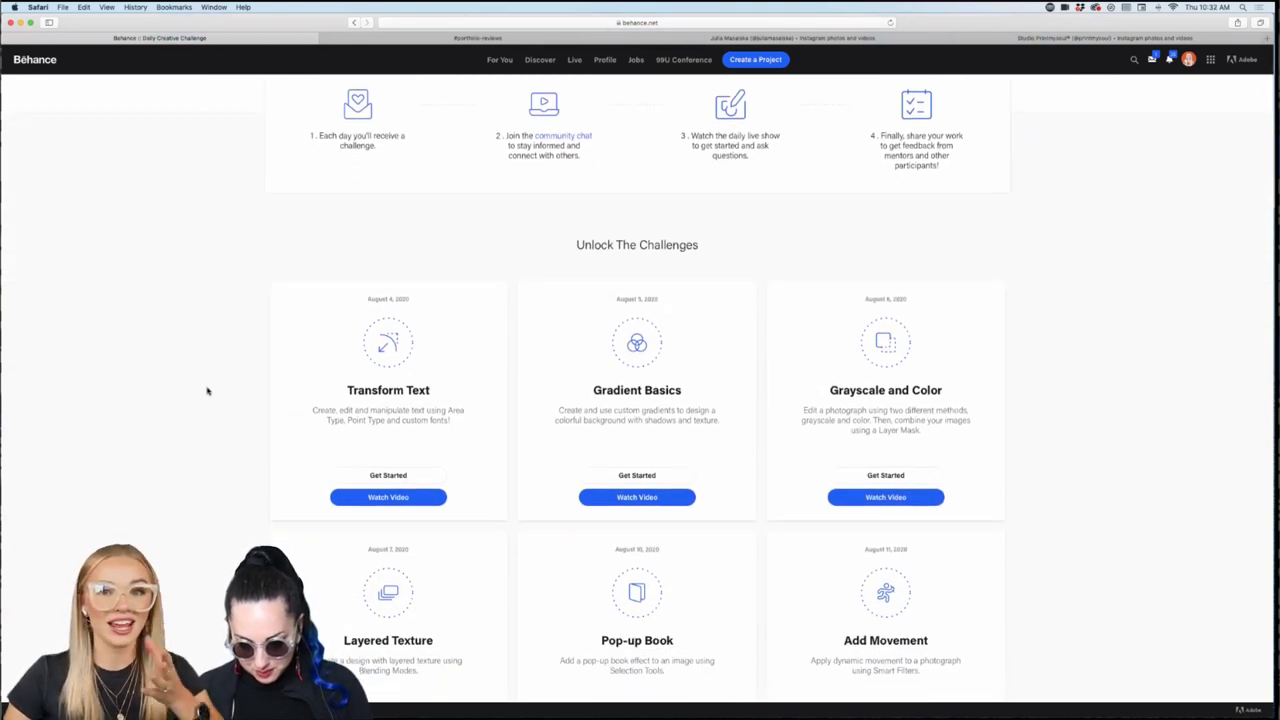
scroll(208, 391, down, 8)
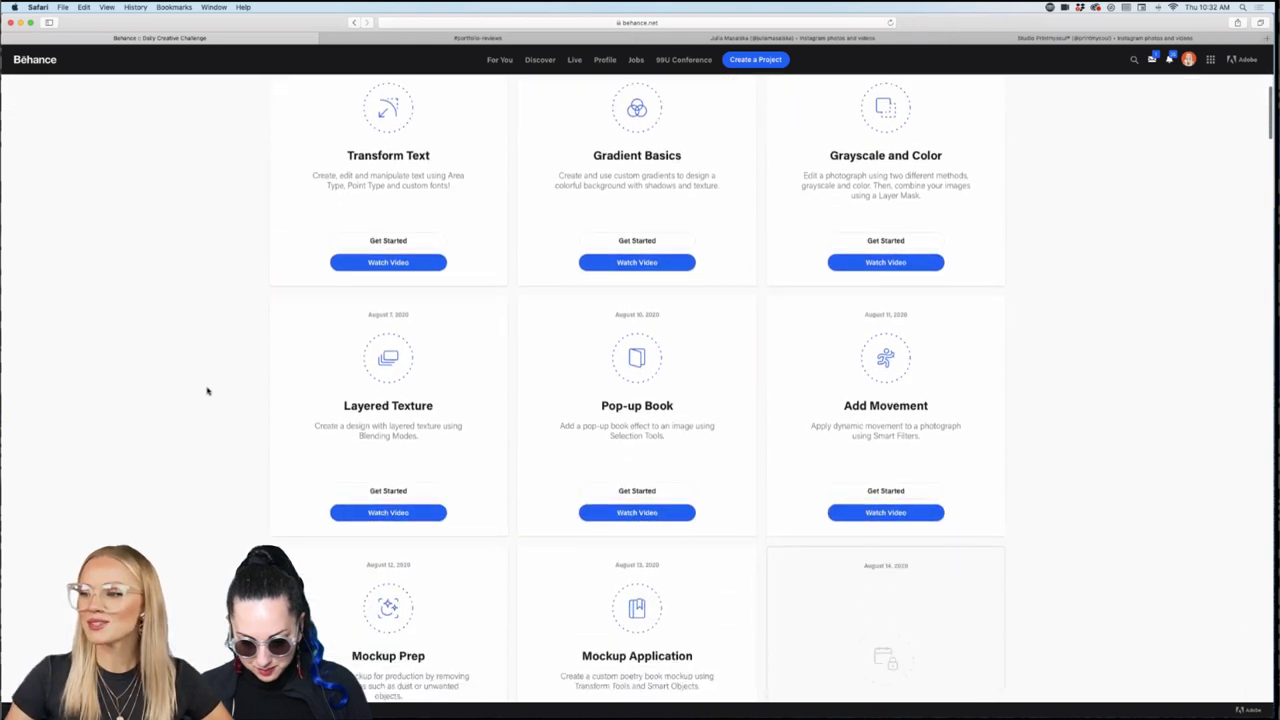
scroll(208, 391, down, 3)
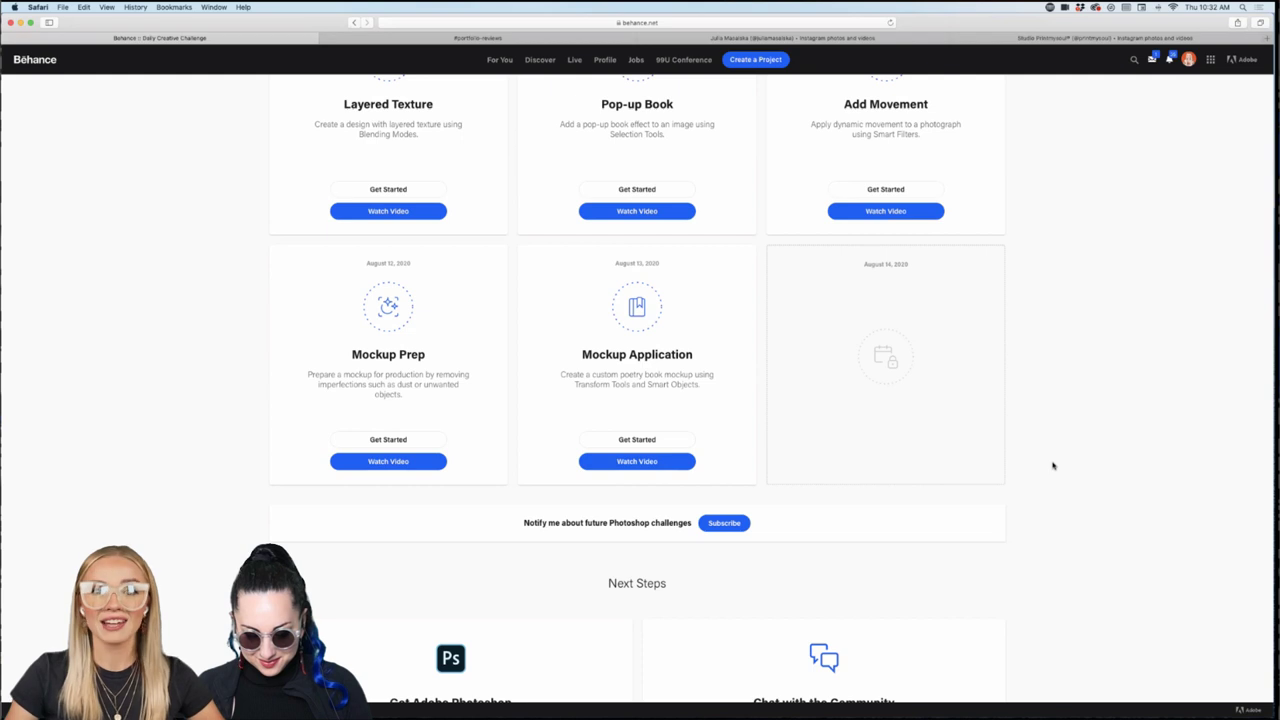
scroll(1052, 465, up, 15)
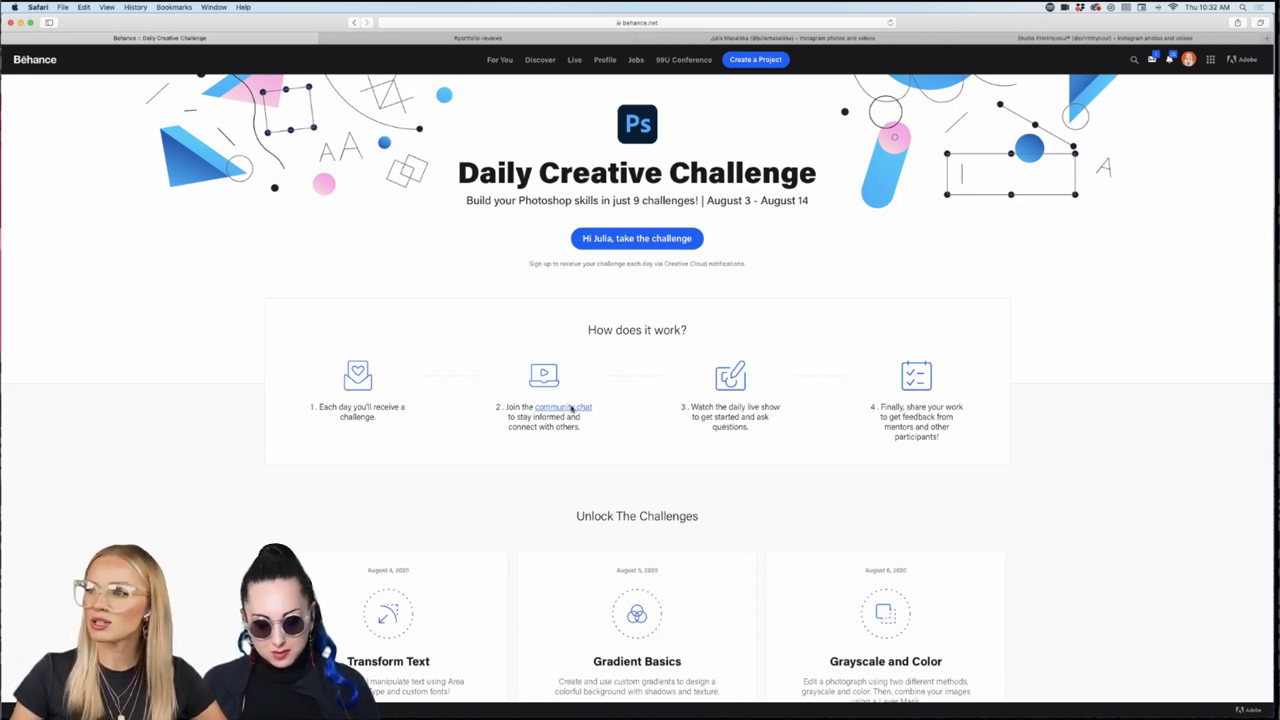
Switch to Discord's #current-challenge channel and scroll through members' challenge submissions.
click(474, 38)
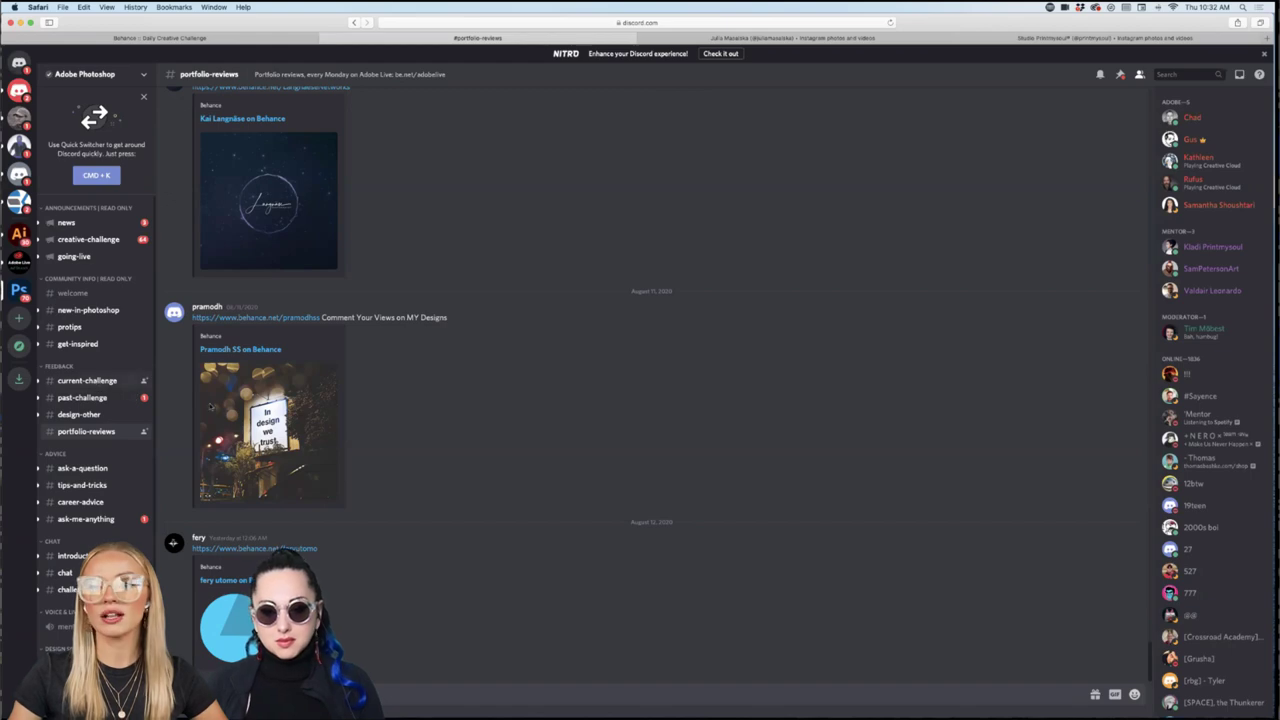
key(alt+shift+Up)
scroll(431, 509, down, 15)
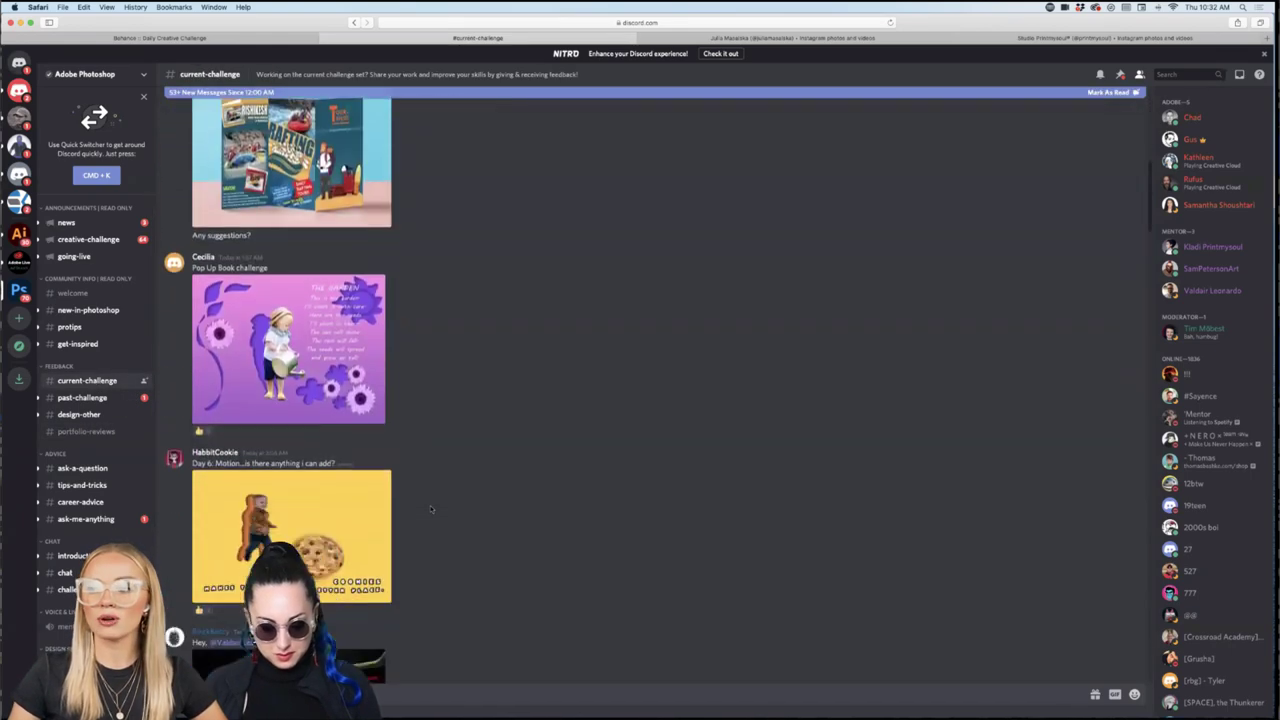
scroll(431, 509, down, 5)
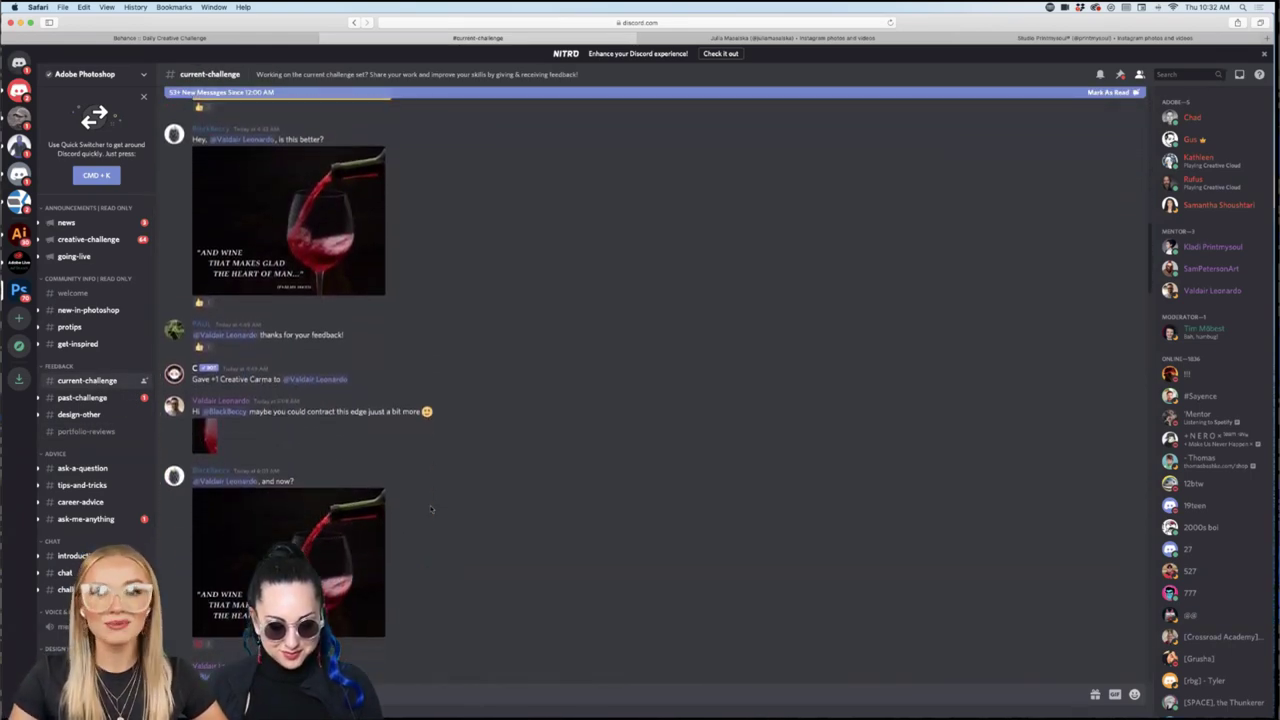
scroll(431, 509, down, 15)
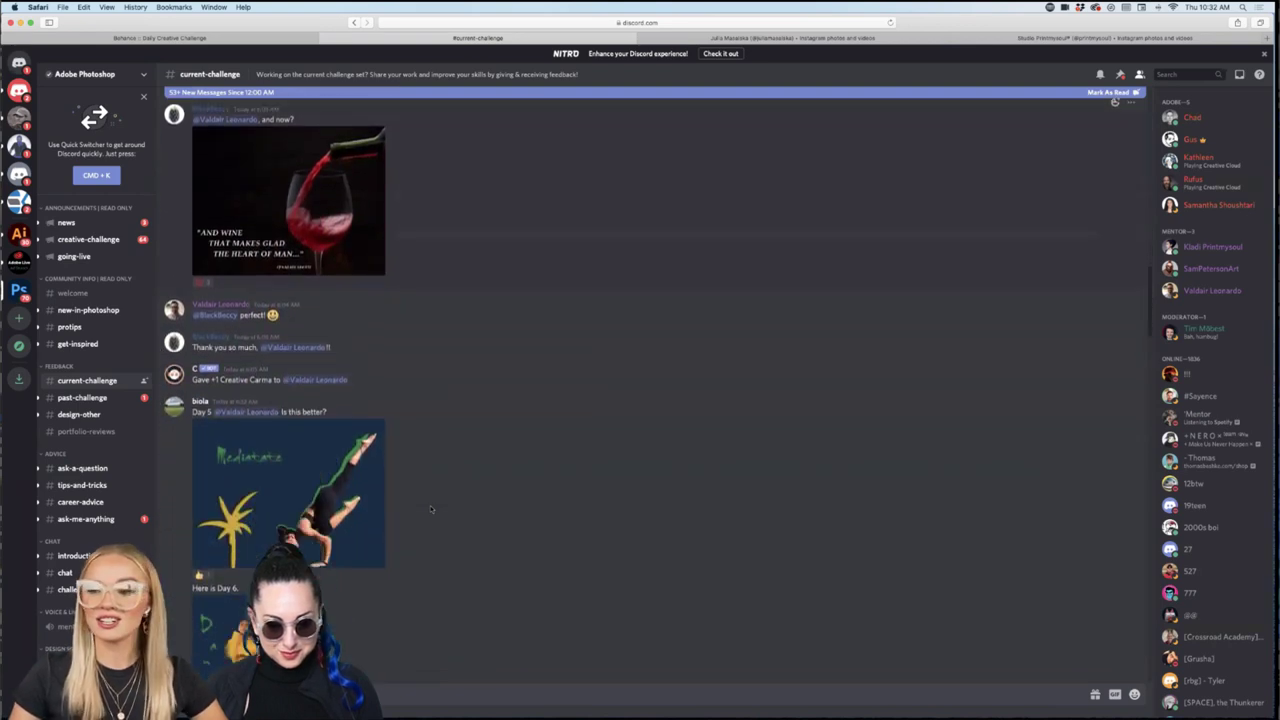
scroll(431, 509, down, 15)
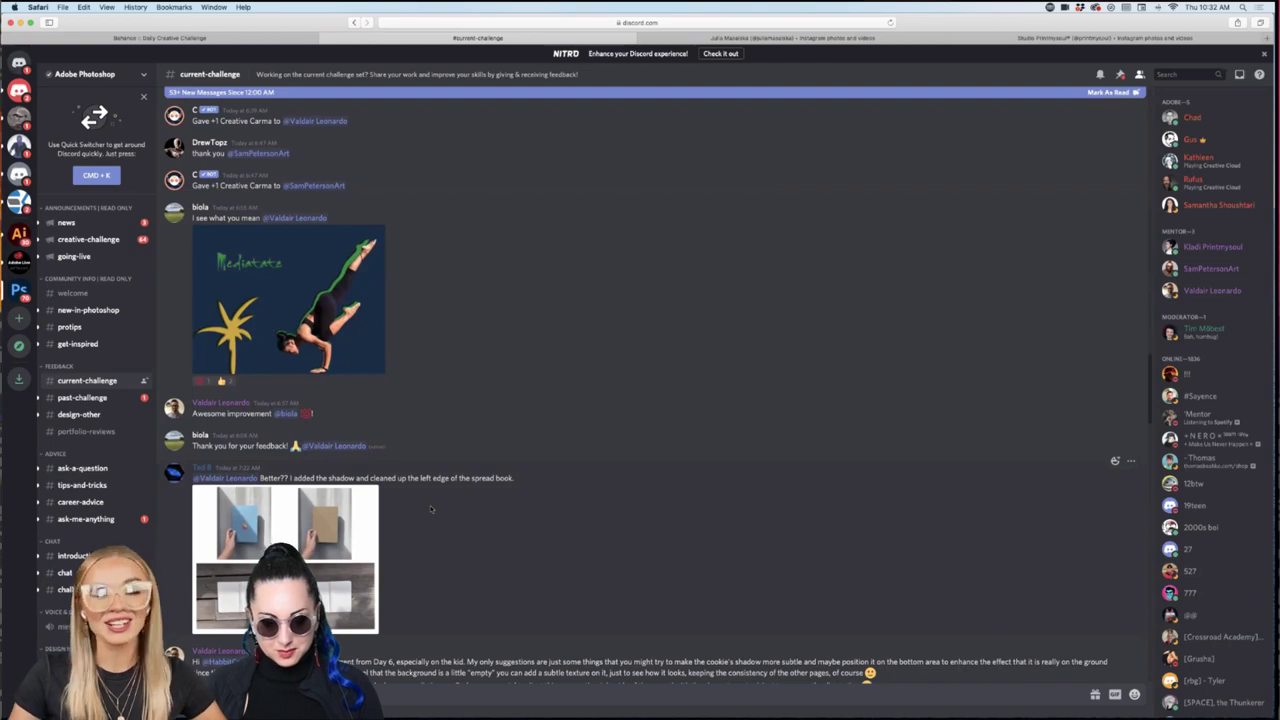
scroll(431, 509, down, 15)
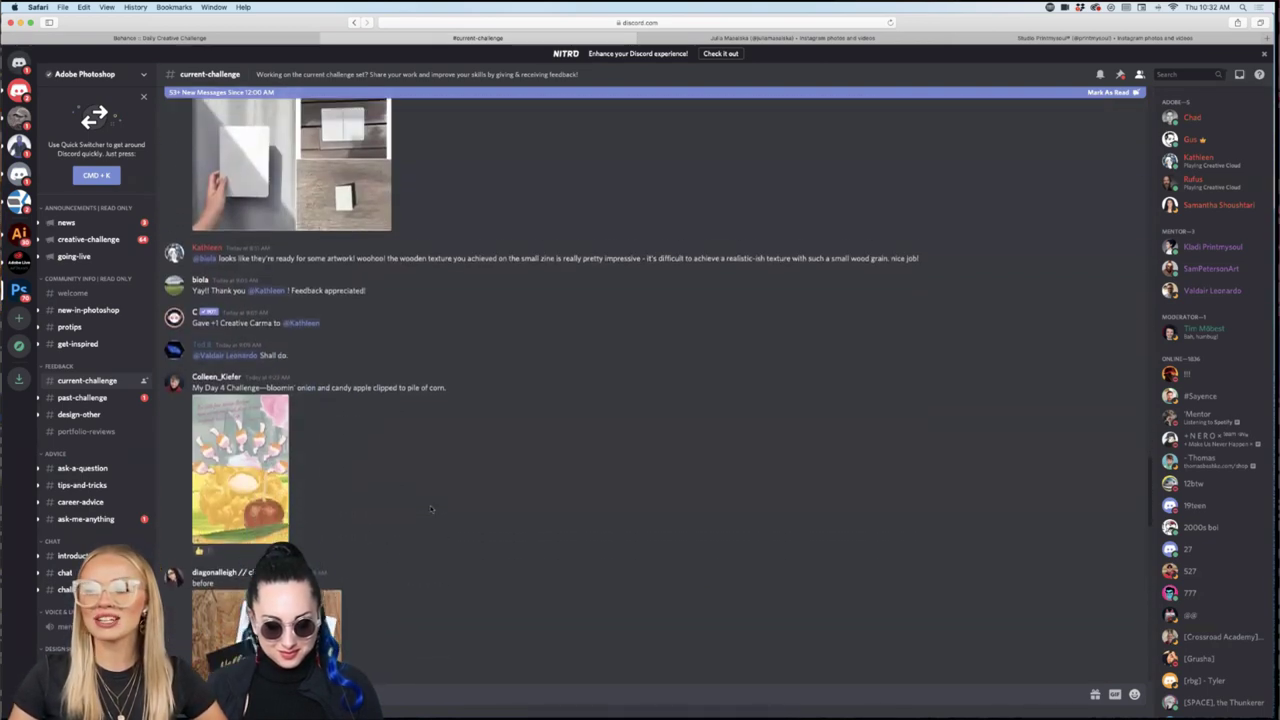
scroll(431, 509, down, 3)
Return to Behance's Daily Creative Challenge page, then open the Printmysoul Instagram profile.
click(41, 36)
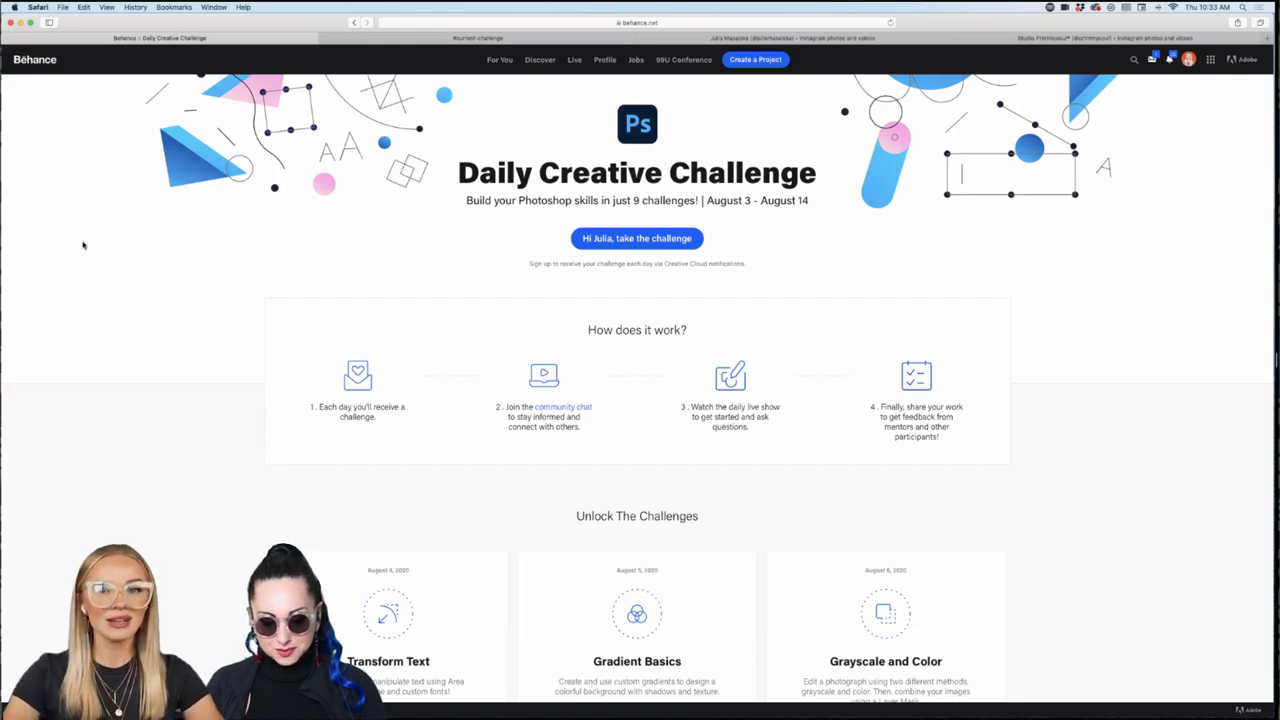
scroll(345, 238, down, 2)
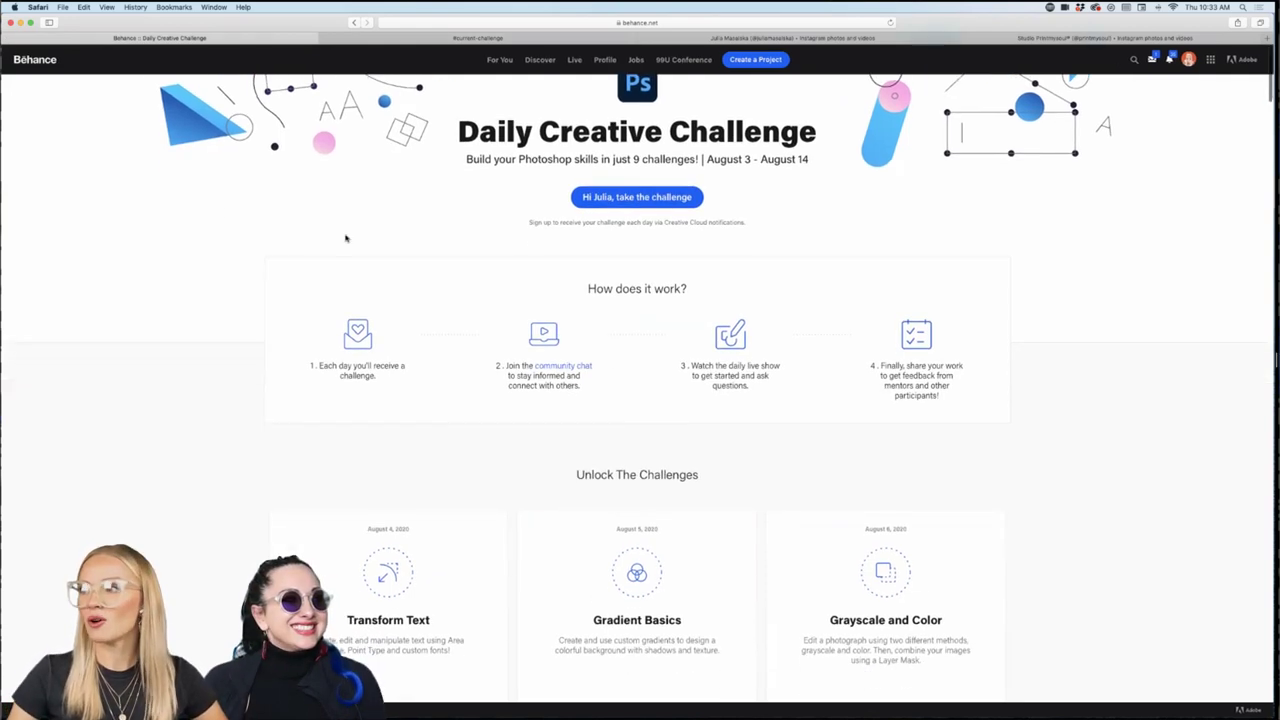
click(1035, 38)
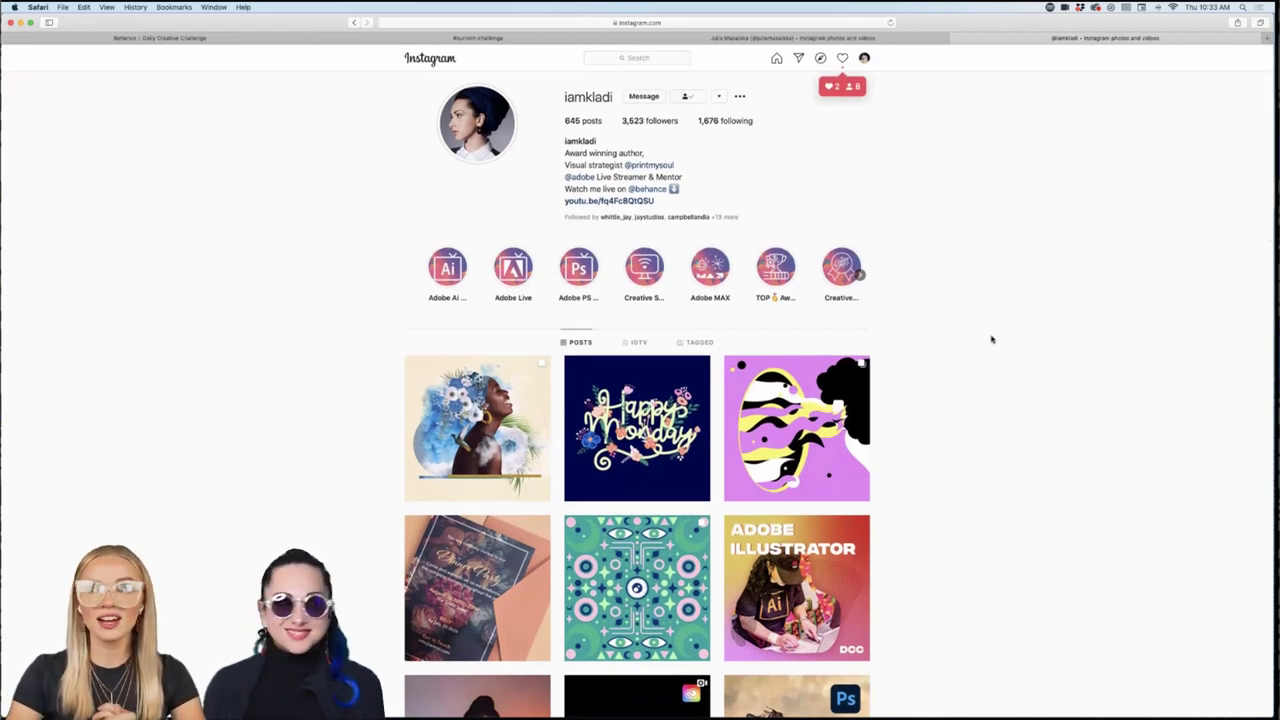
View the other presenter's Instagram profile, then go back to the Daily Creative Challenge page.
click(903, 41)
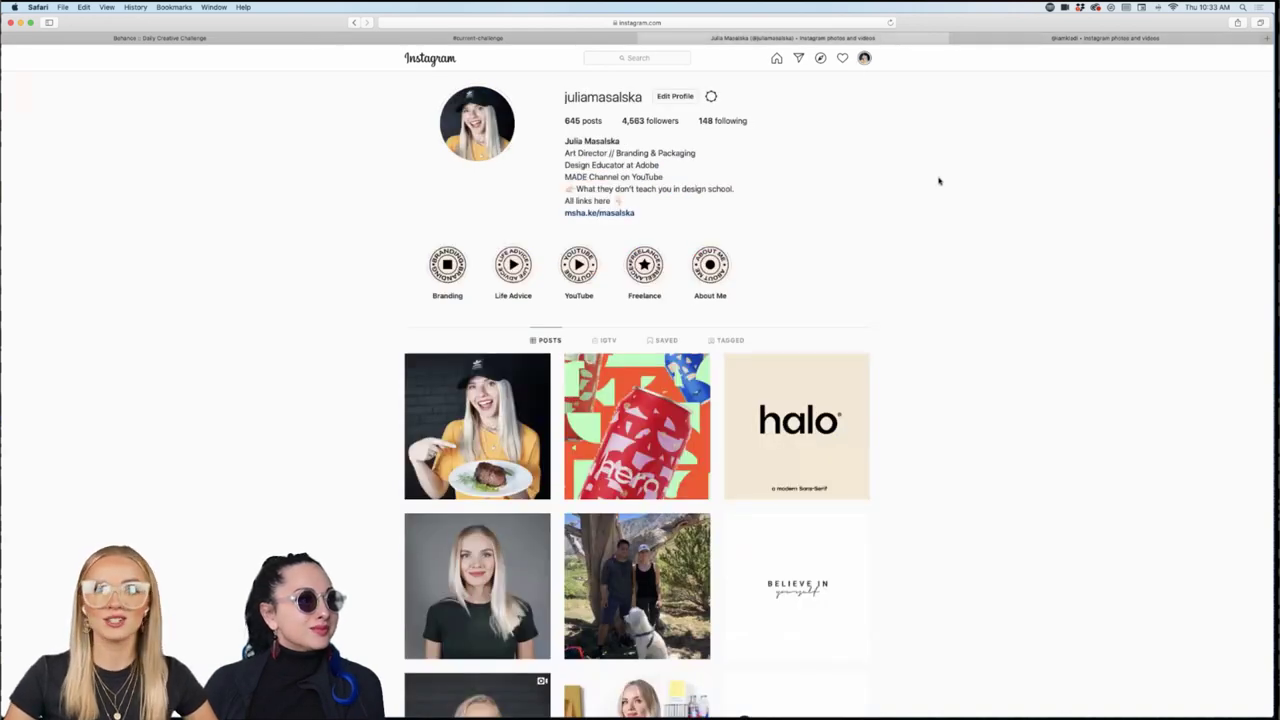
click(147, 41)
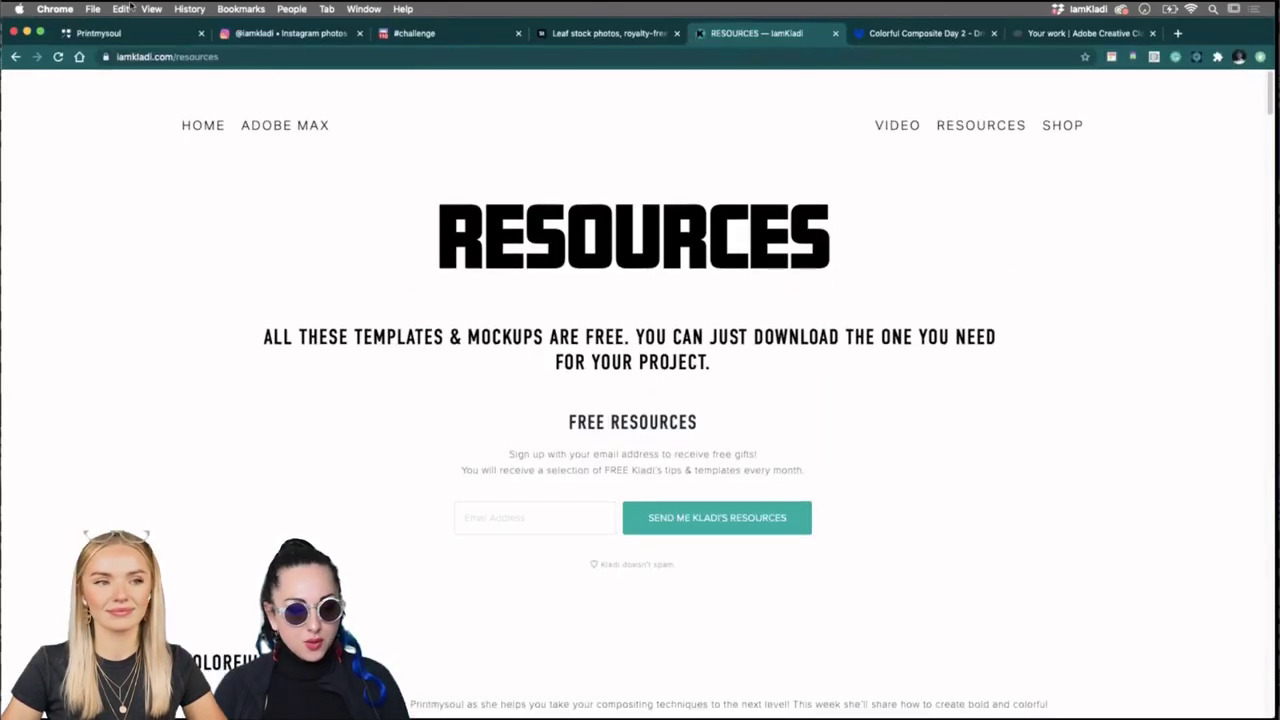
Open Printmysoul's Clients case studies page, then return to the IamKladi Resources page.
click(116, 38)
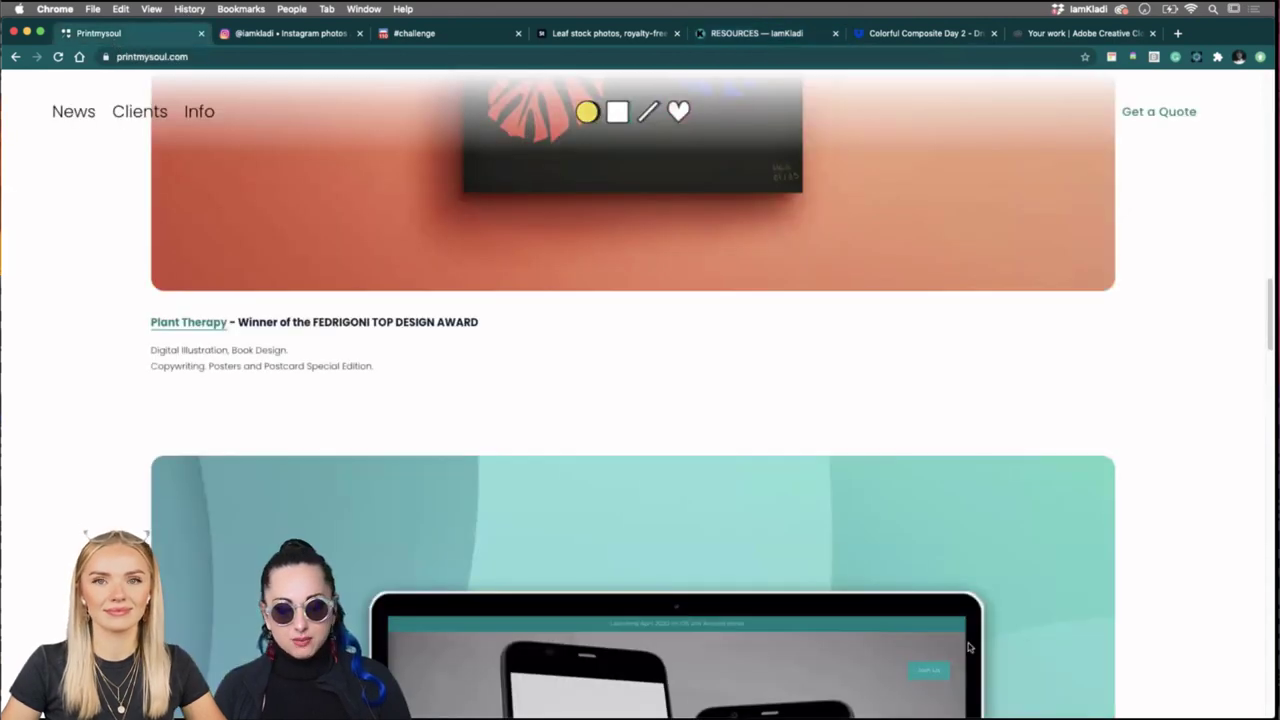
scroll(968, 648, up, 15)
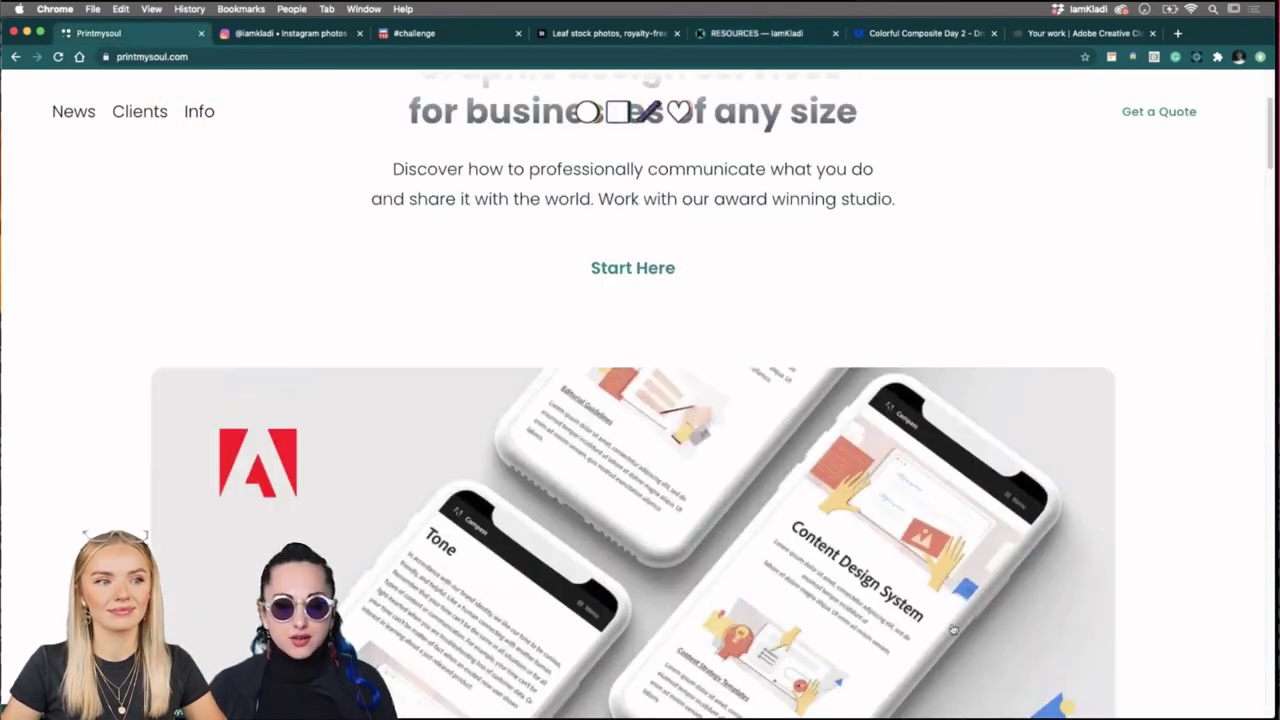
scroll(953, 630, up, 3)
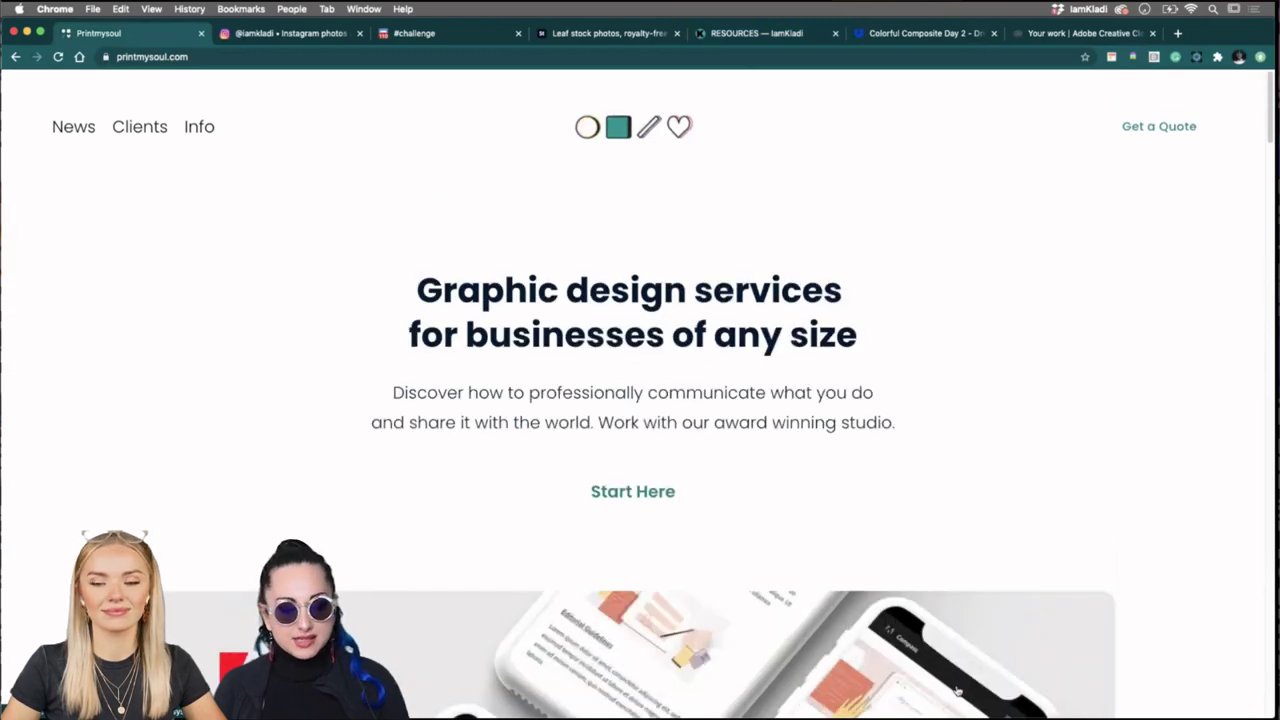
click(130, 130)
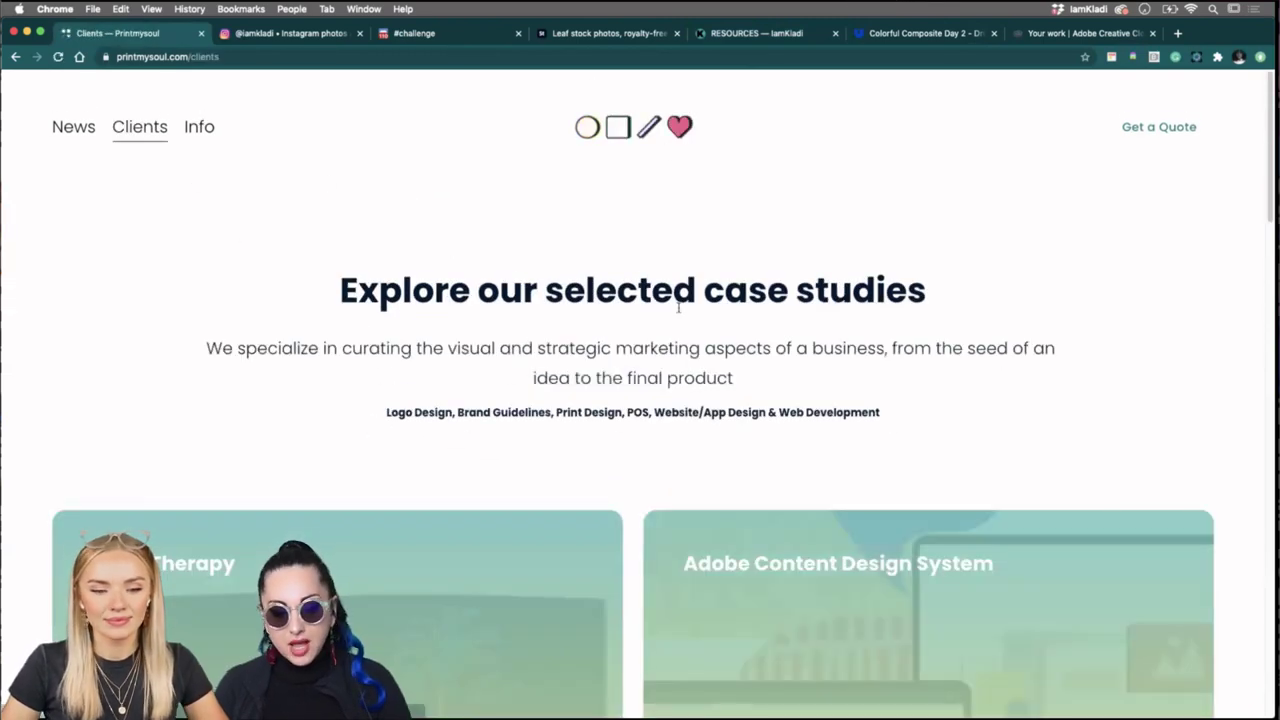
scroll(680, 300, down, 5)
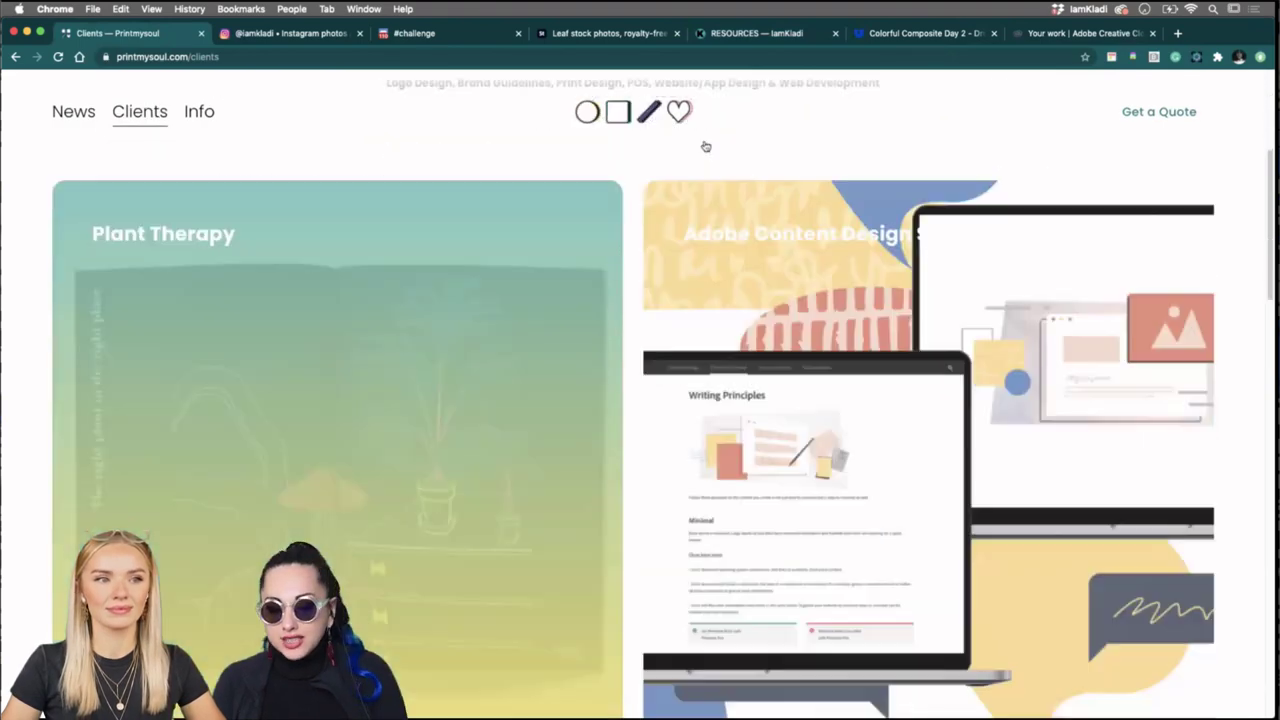
click(763, 33)
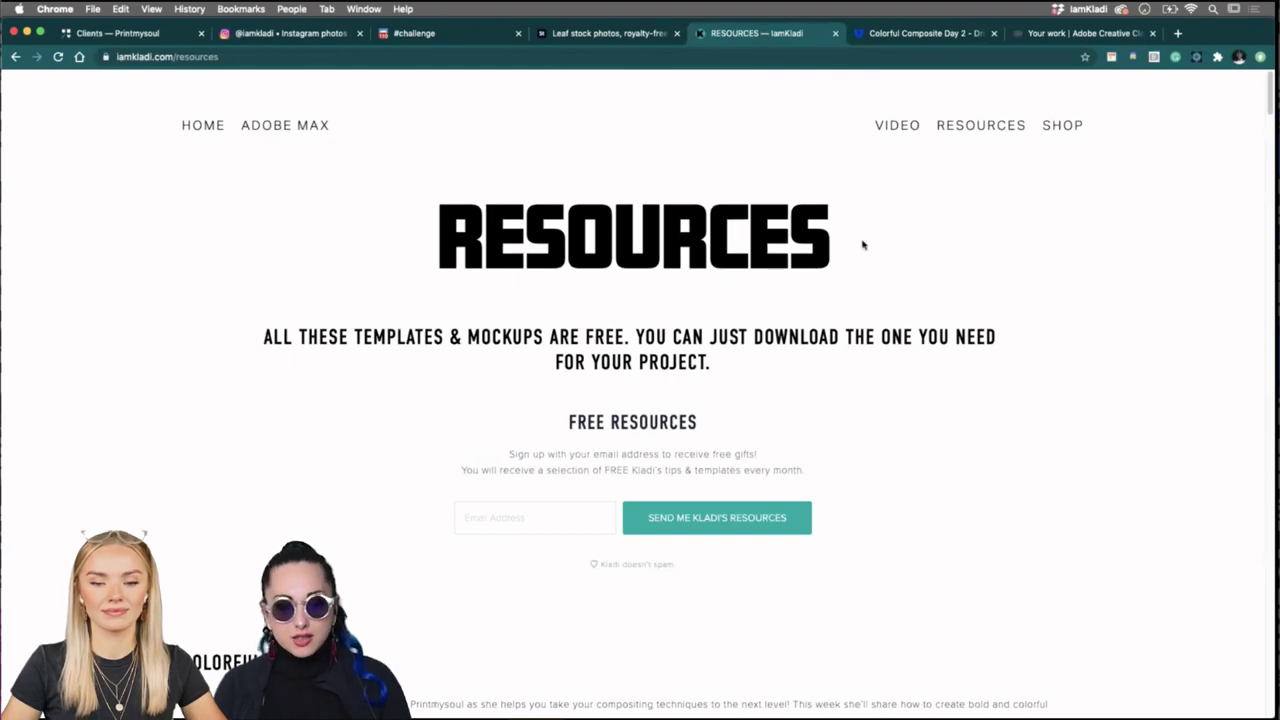
Scroll the Resources page to the Colorful Composite Day 1 and Day 2 Starter Files.
scroll(867, 248, down, 3)
scroll(867, 248, down, 3)
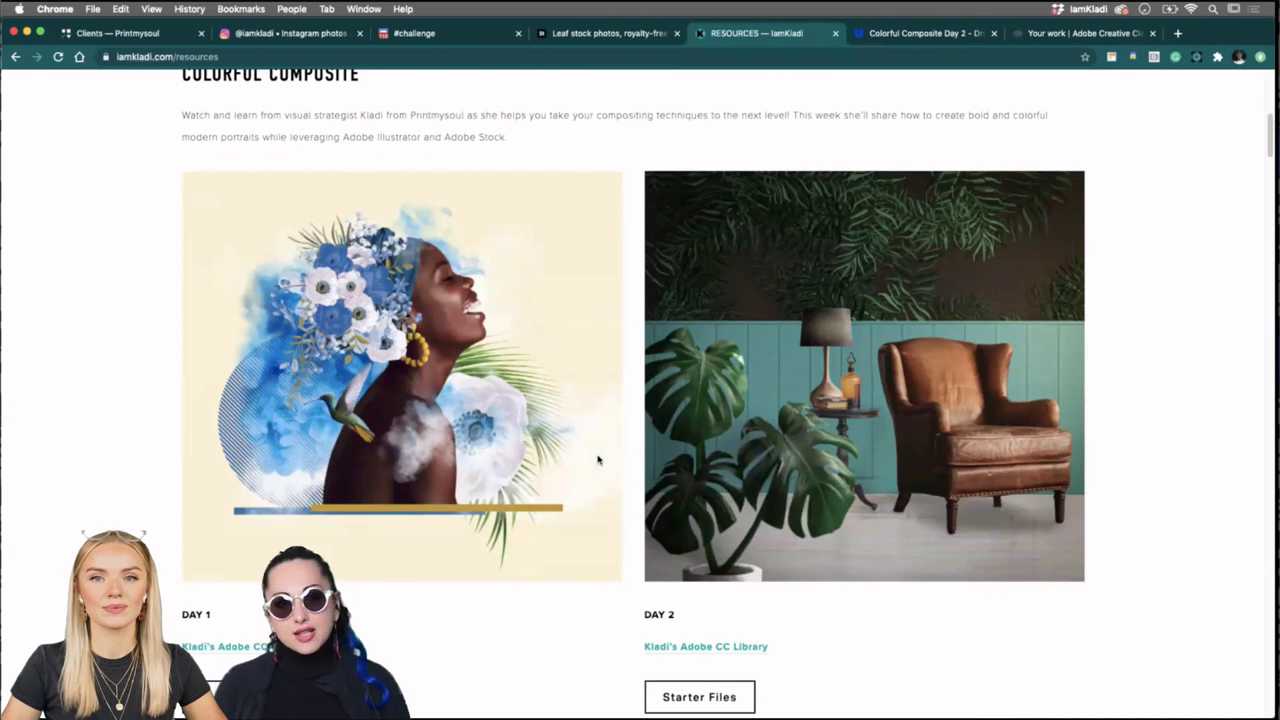
scroll(628, 448, up, 1)
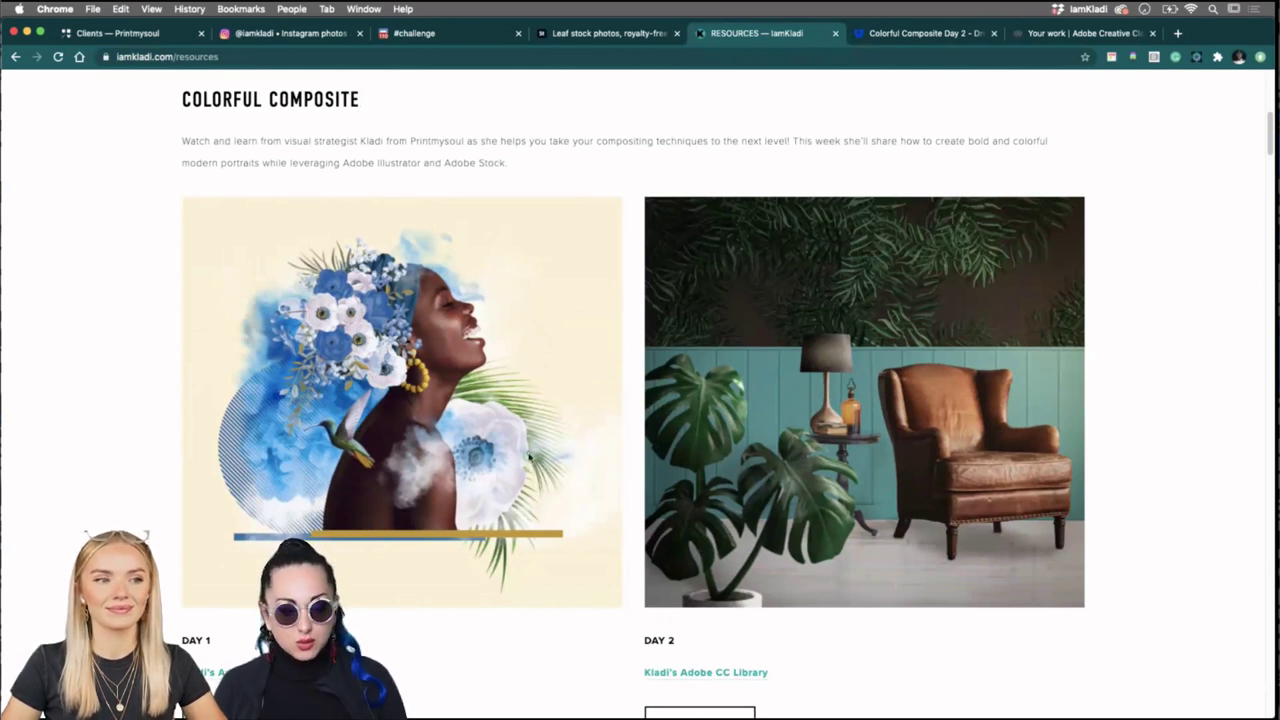
scroll(605, 459, down, 3)
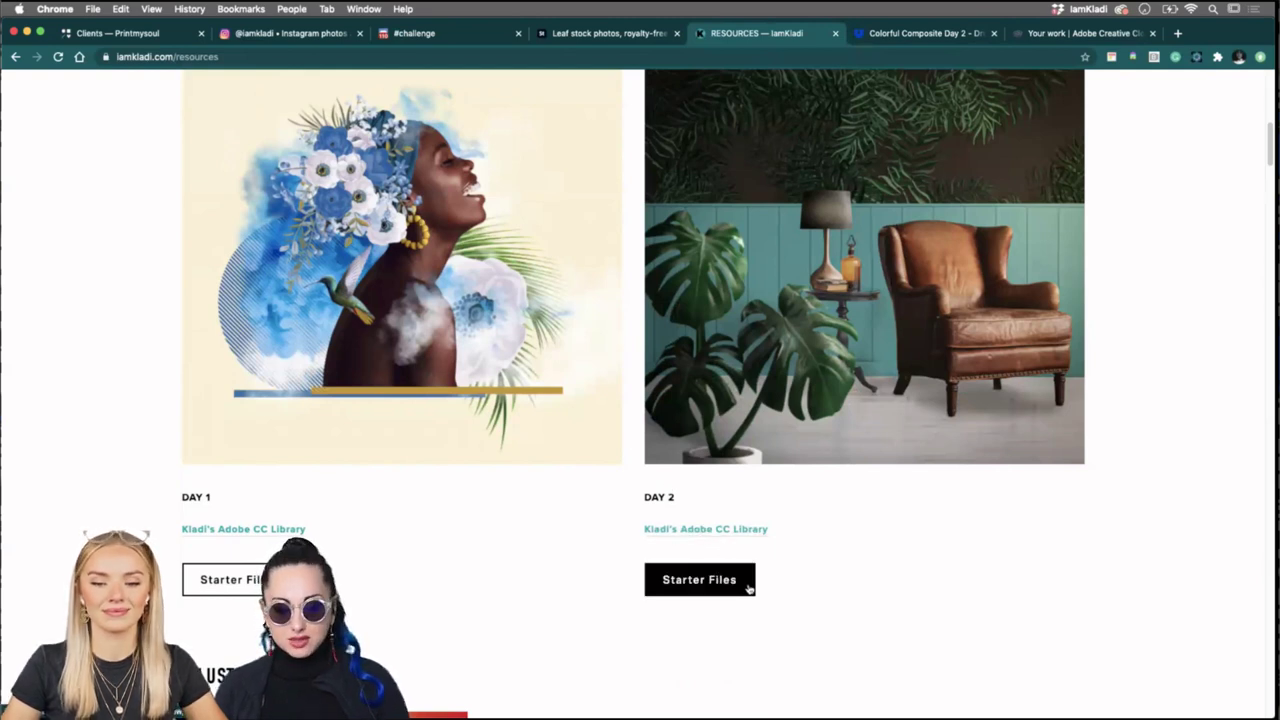
Preview the potted snake plant image in Dropbox's Colorful Composite Day 2 folder, then return.
click(933, 34)
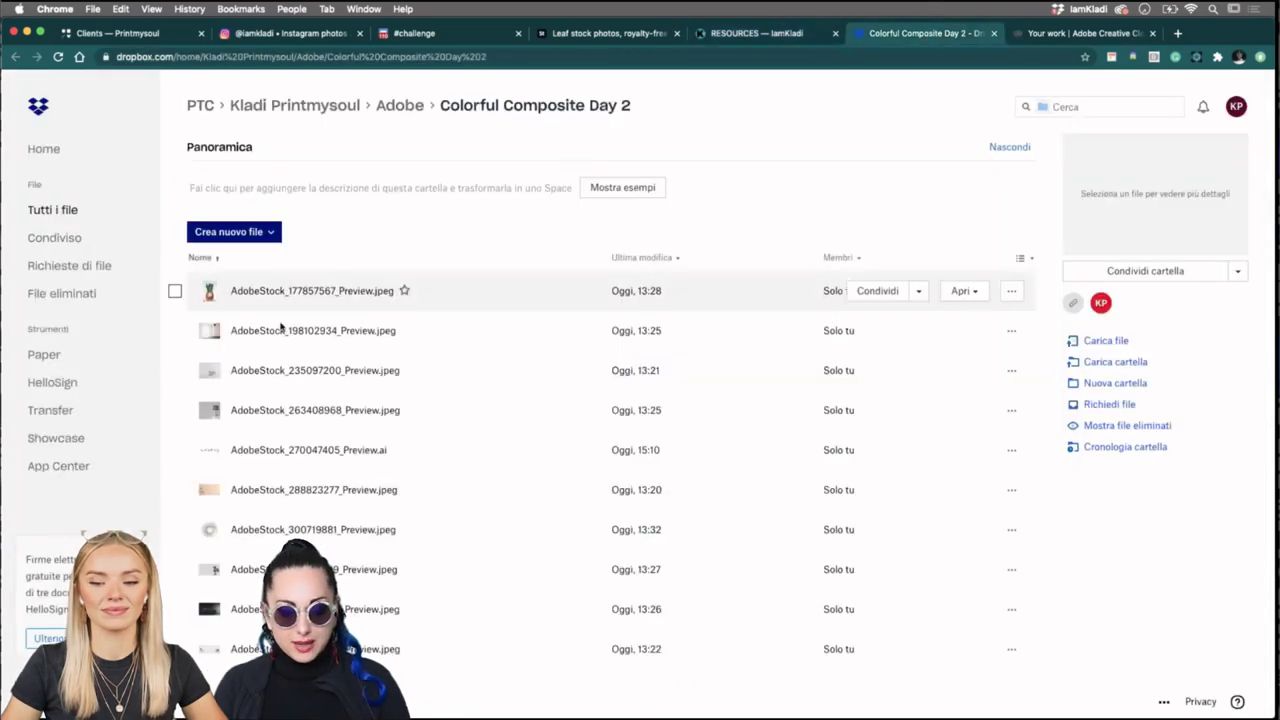
click(275, 291)
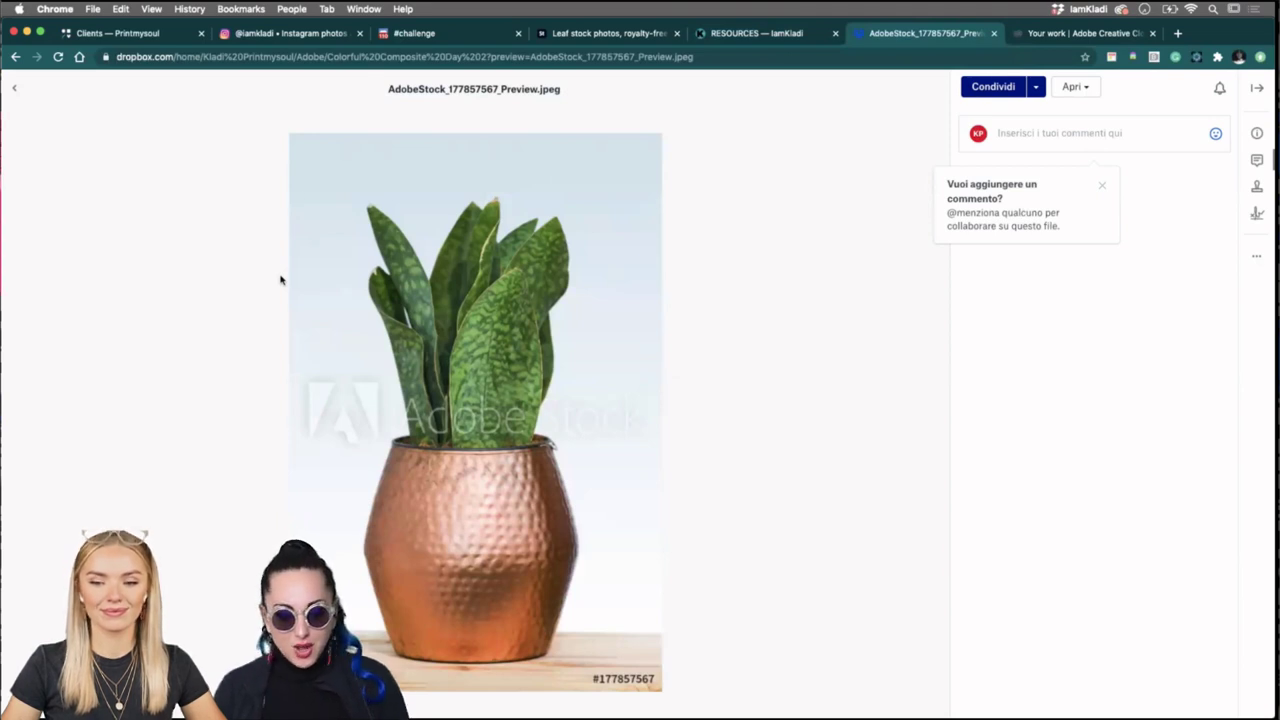
click(16, 91)
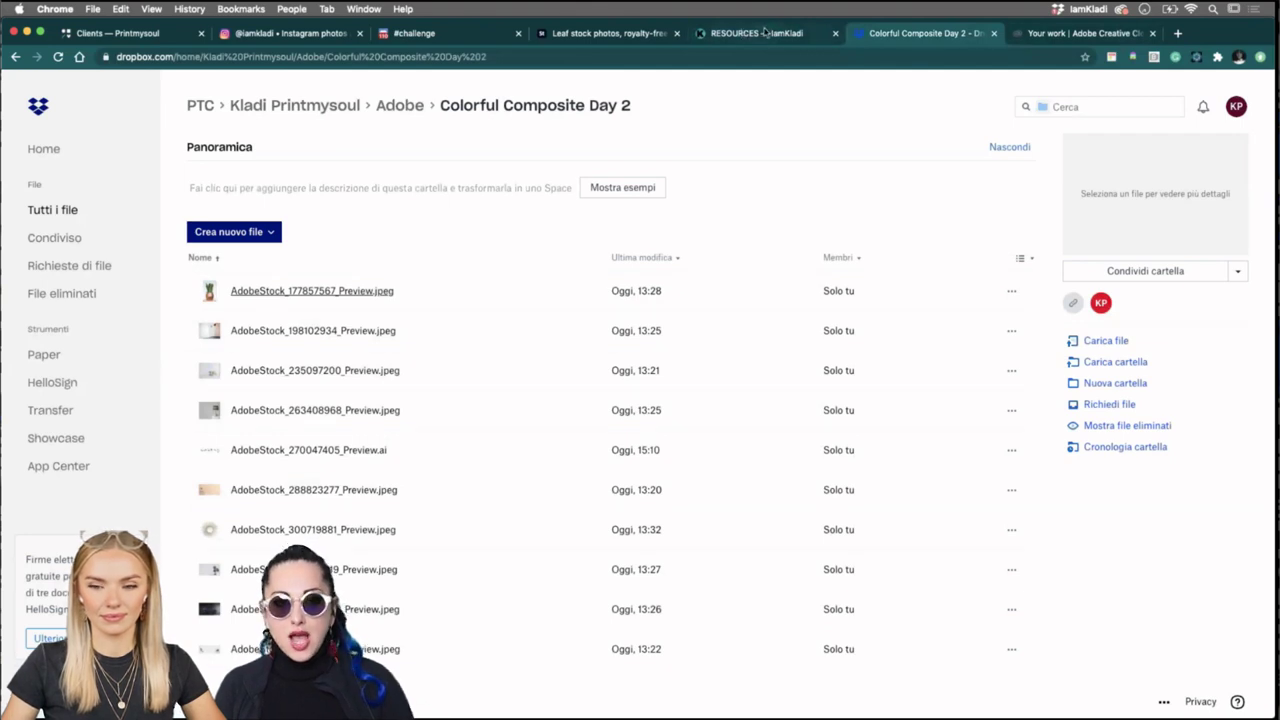
Browse the Colorful Composite 2 Creative Cloud library, then return to the IamKladi Resources page.
click(1098, 36)
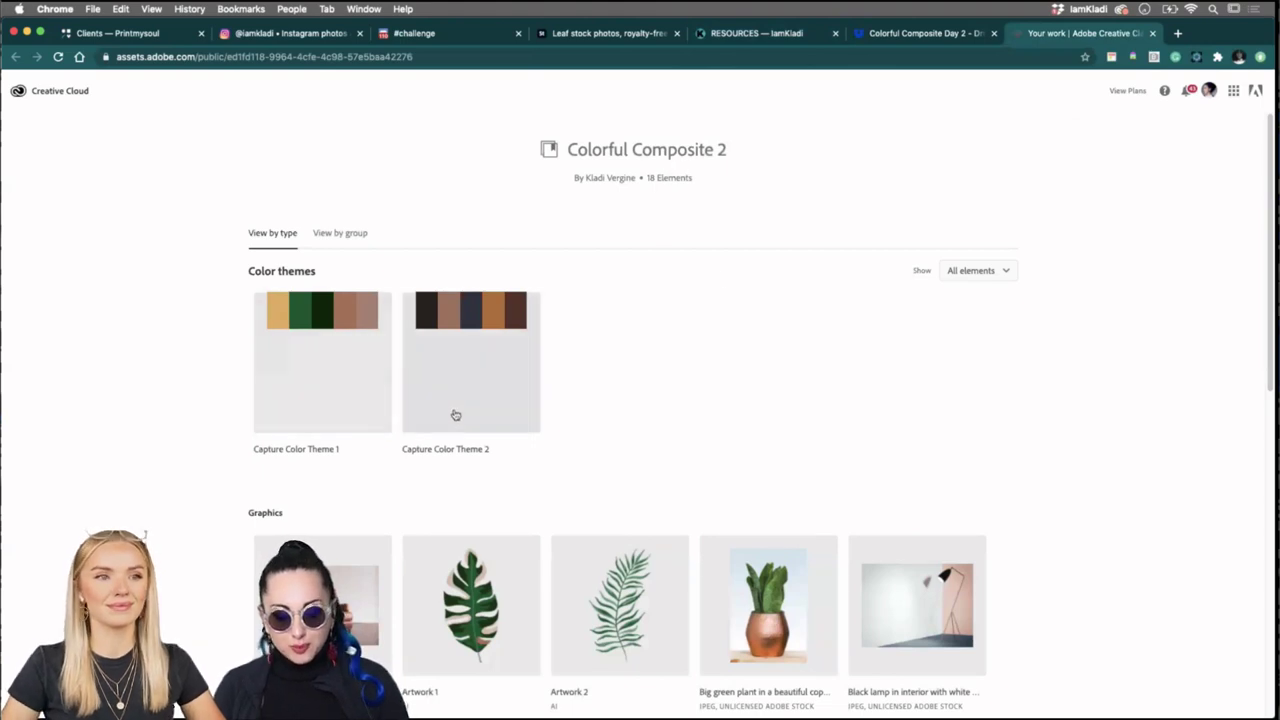
scroll(451, 410, down, 10)
scroll(457, 389, up, 10)
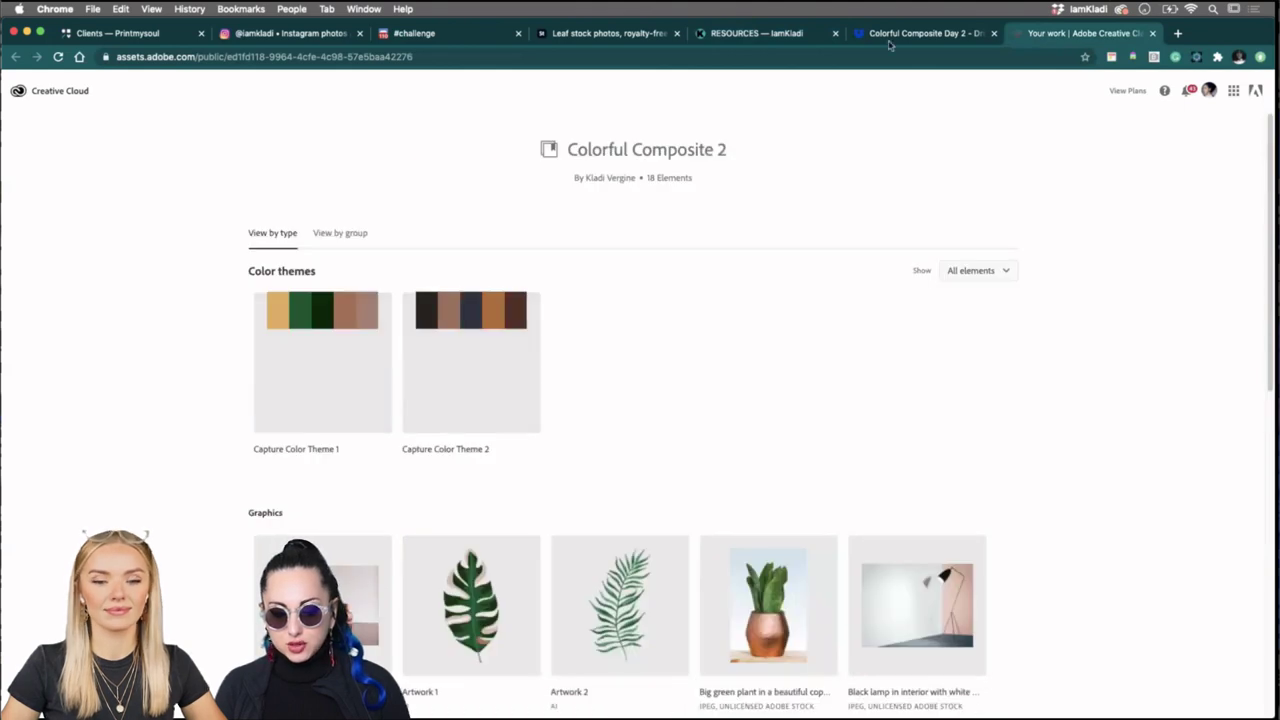
click(775, 34)
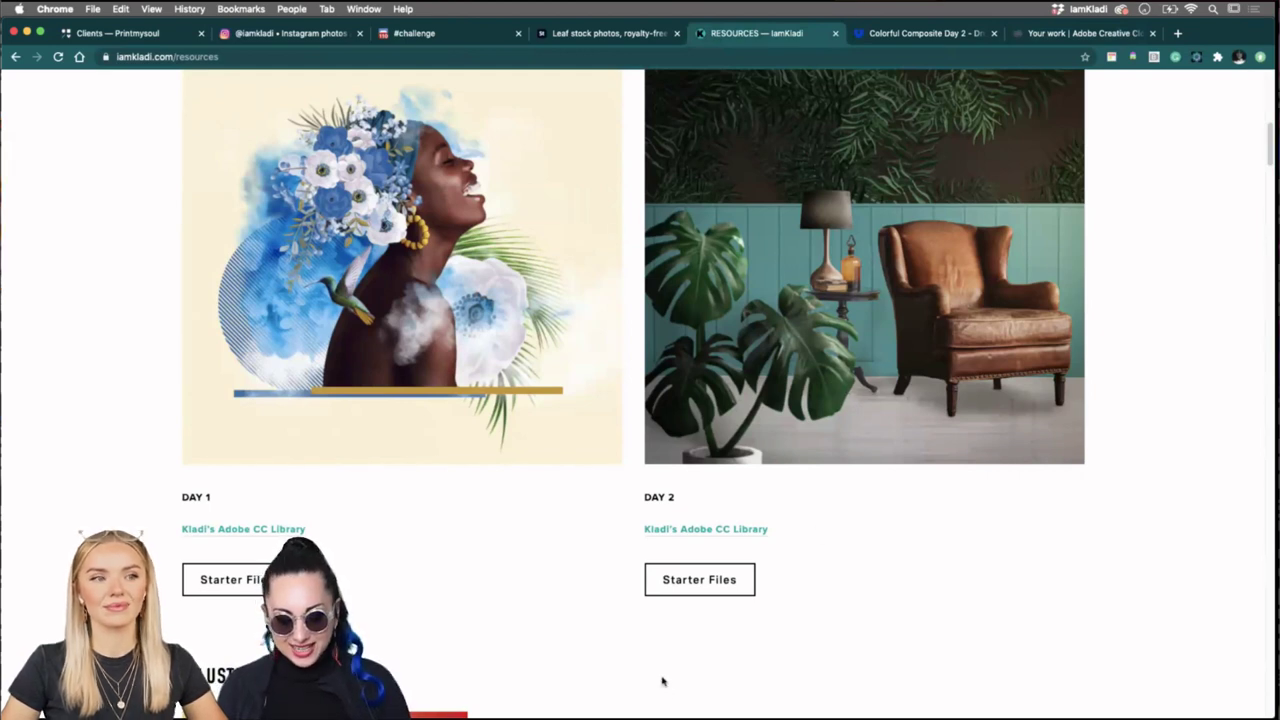
mouse_move(676, 690)
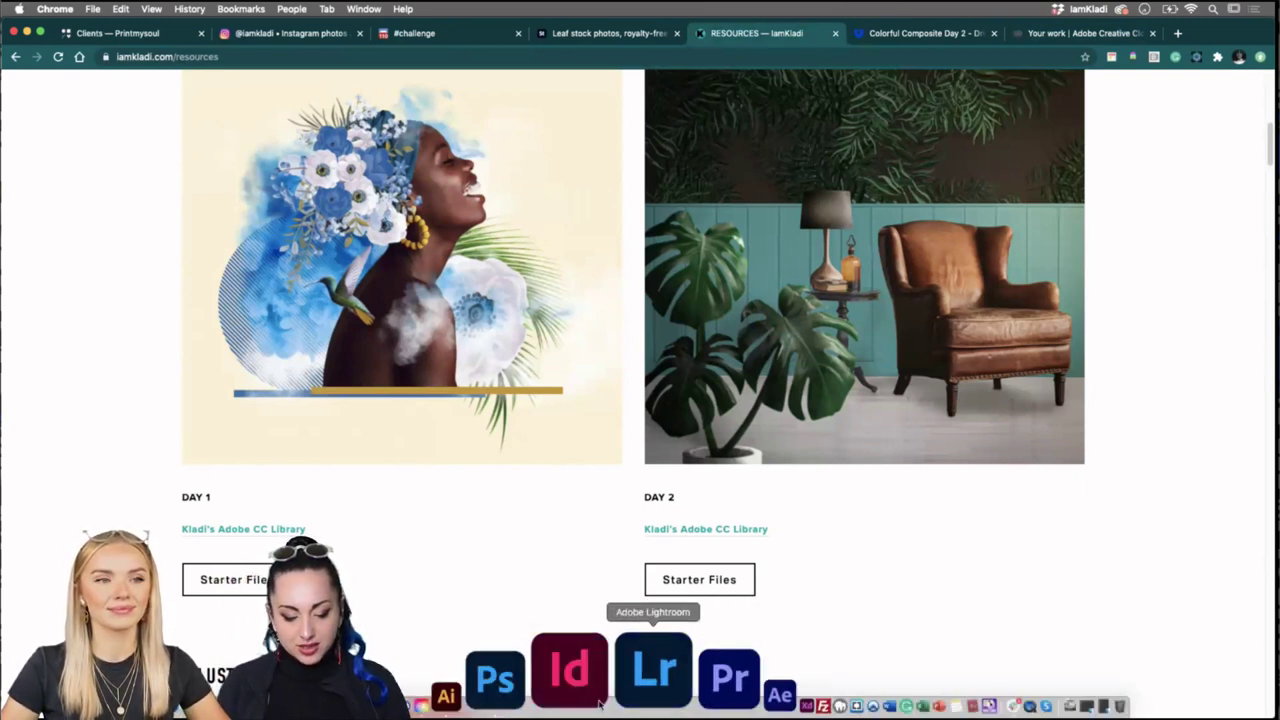
Bring Photoshop to the front with the Colorful comp.psd document active.
click(589, 690)
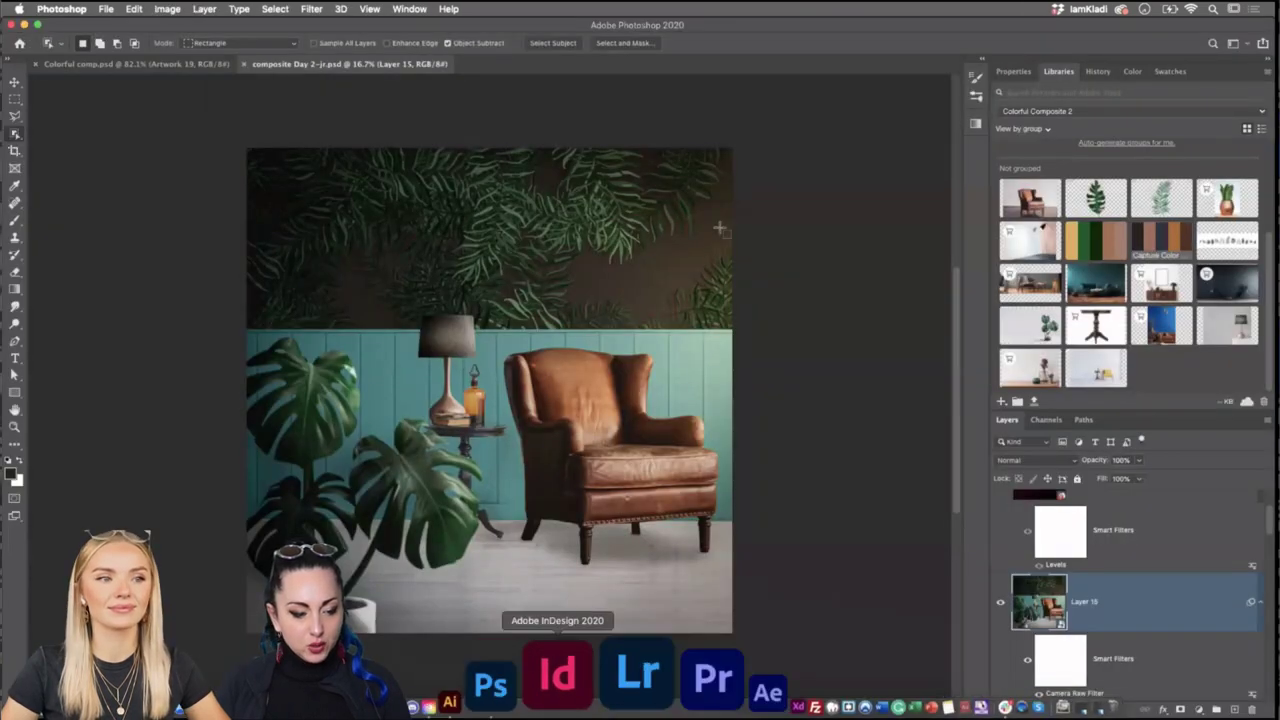
click(120, 63)
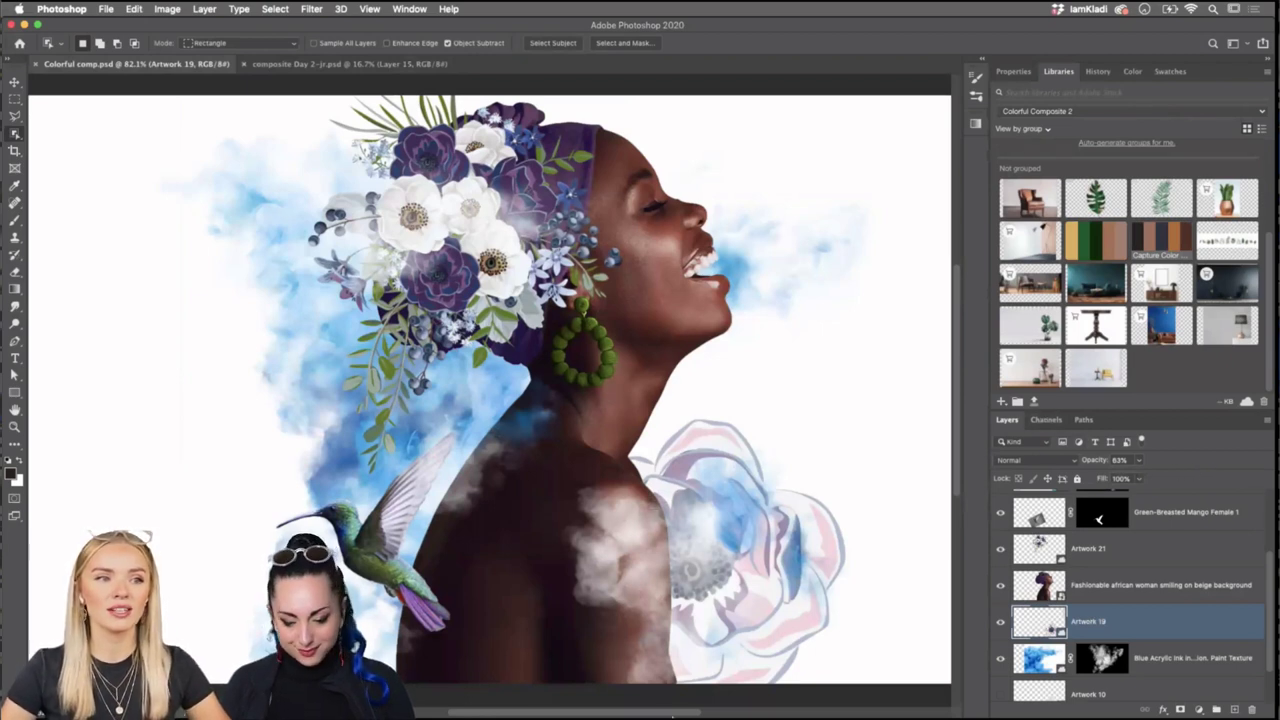
Zoom the canvas out to 70% so the whole floral portrait fits the window.
scroll(611, 428, down, 1)
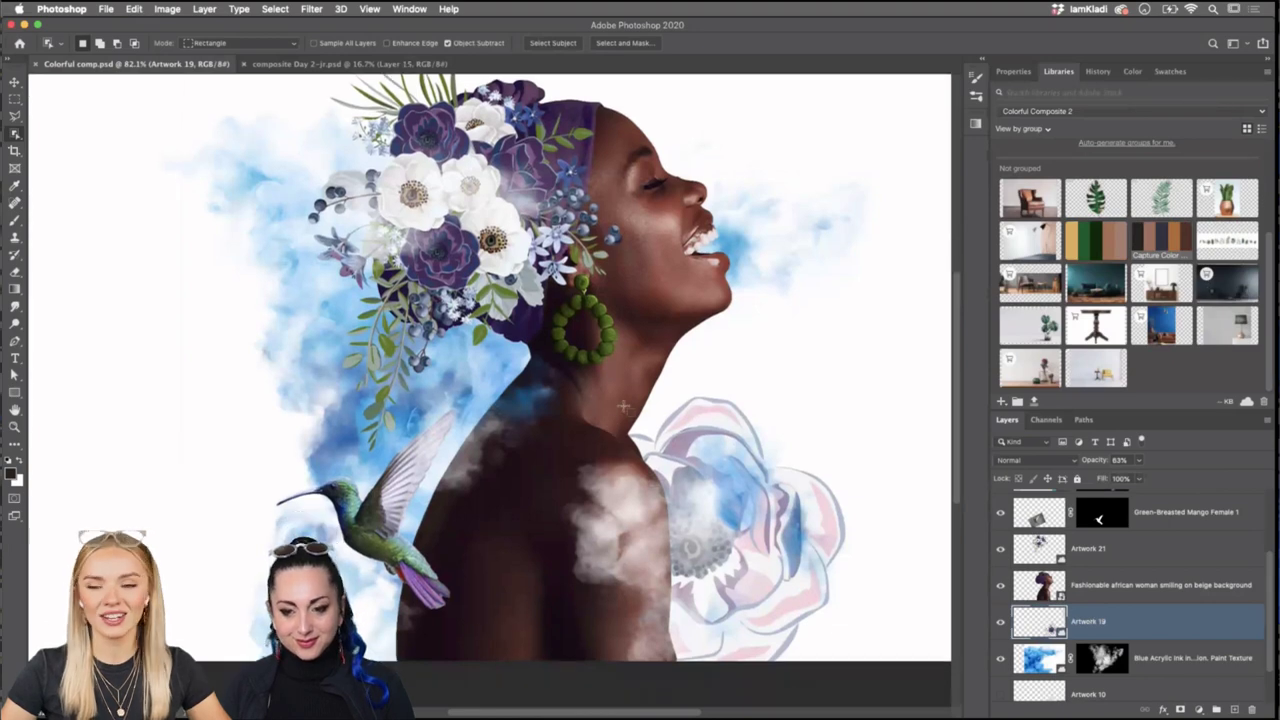
scroll(611, 428, down, 3)
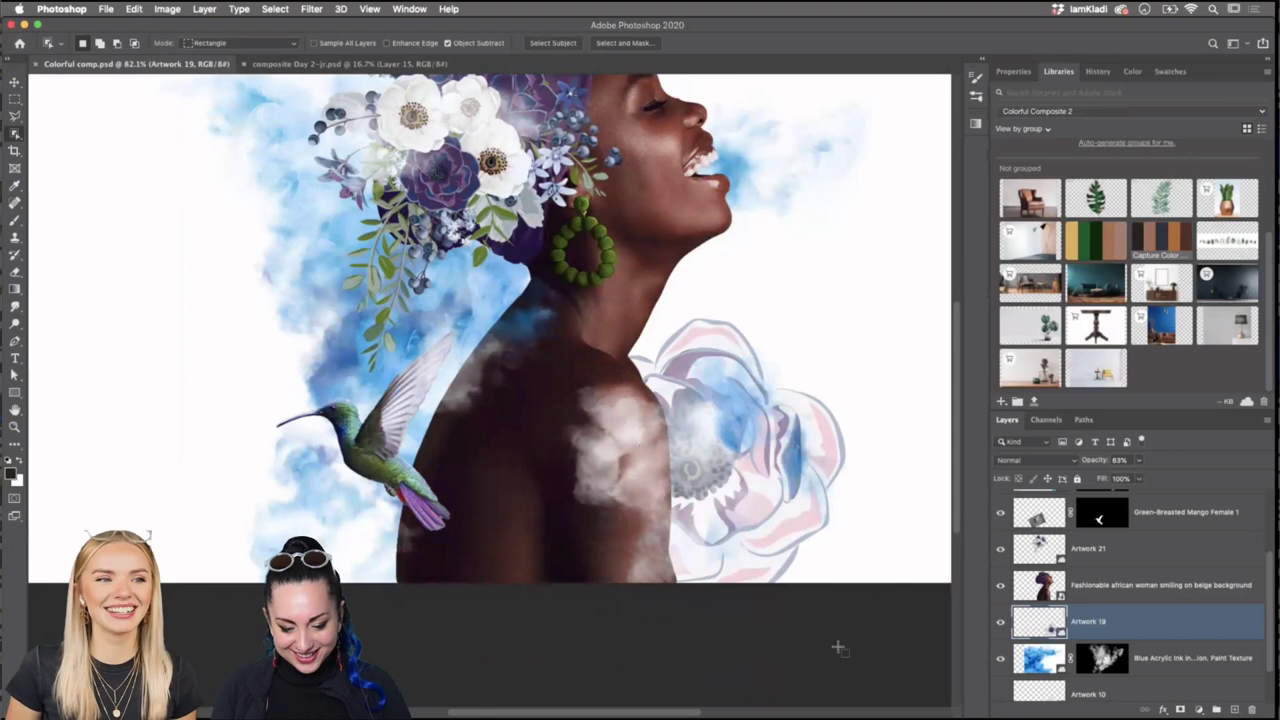
scroll(652, 294, down, 1)
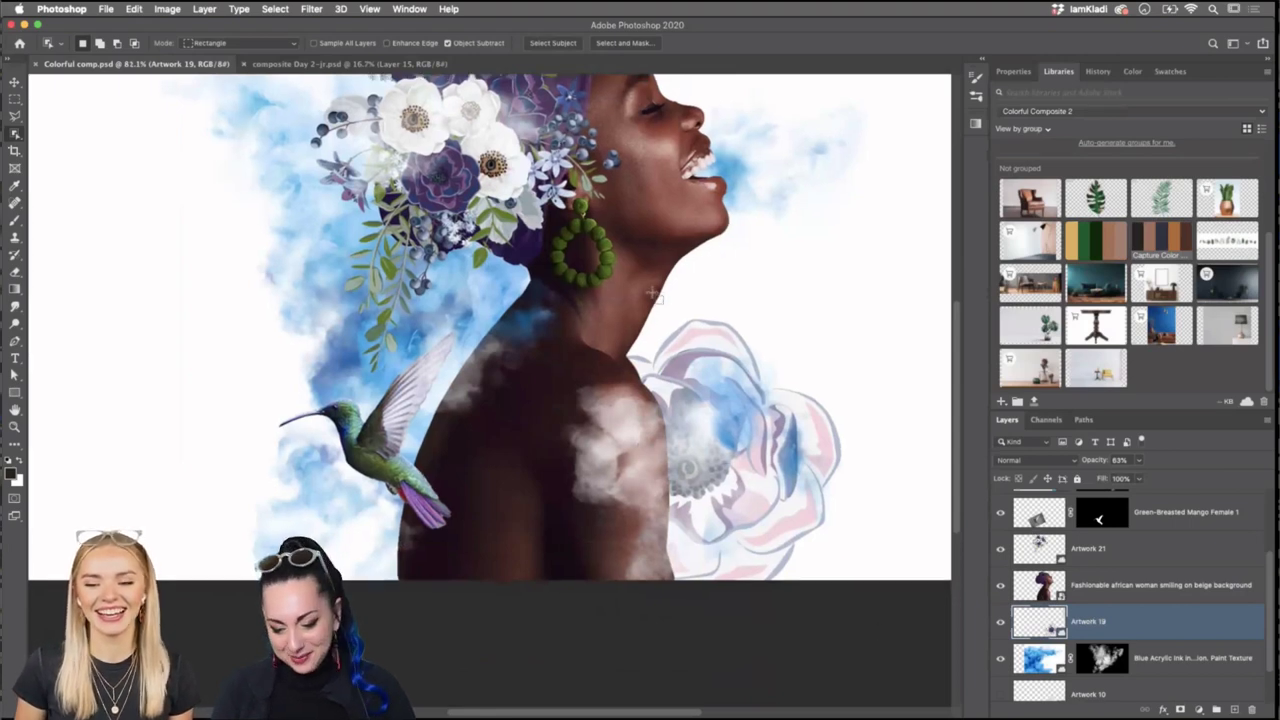
scroll(652, 294, down, 5)
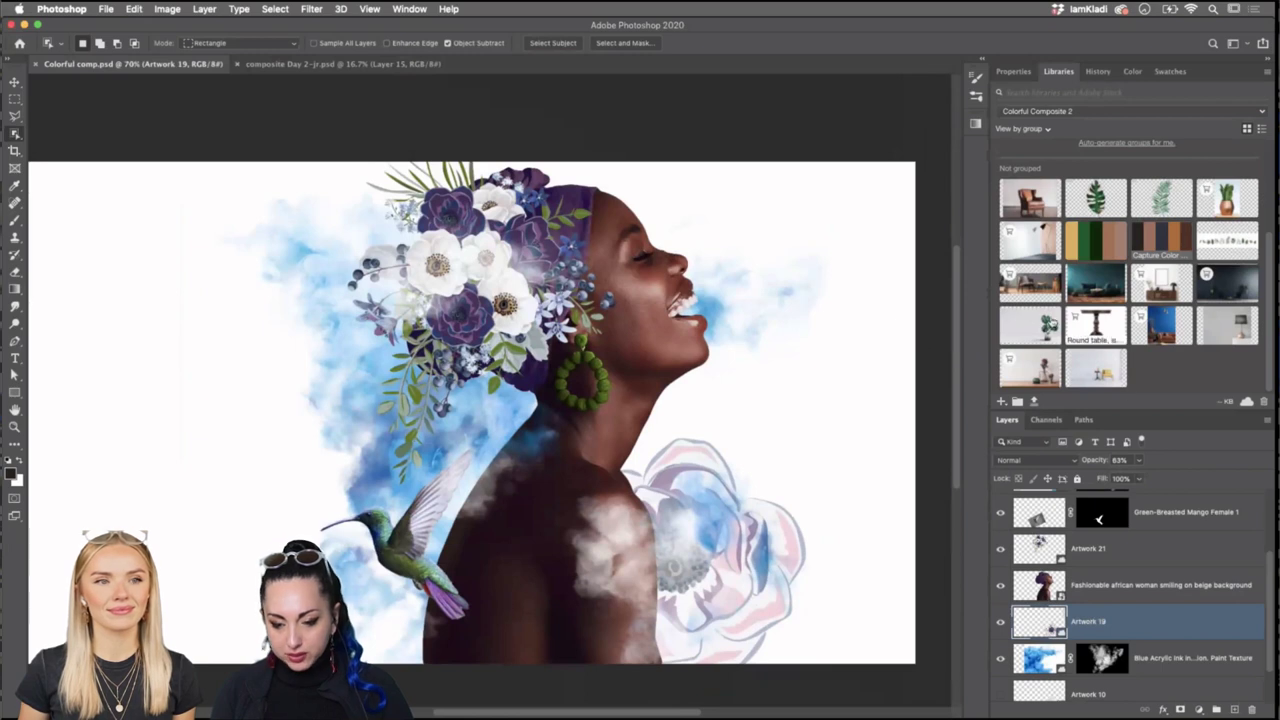
Switch the Libraries panel to the Colorful Composite library and browse its assets.
click(1262, 112)
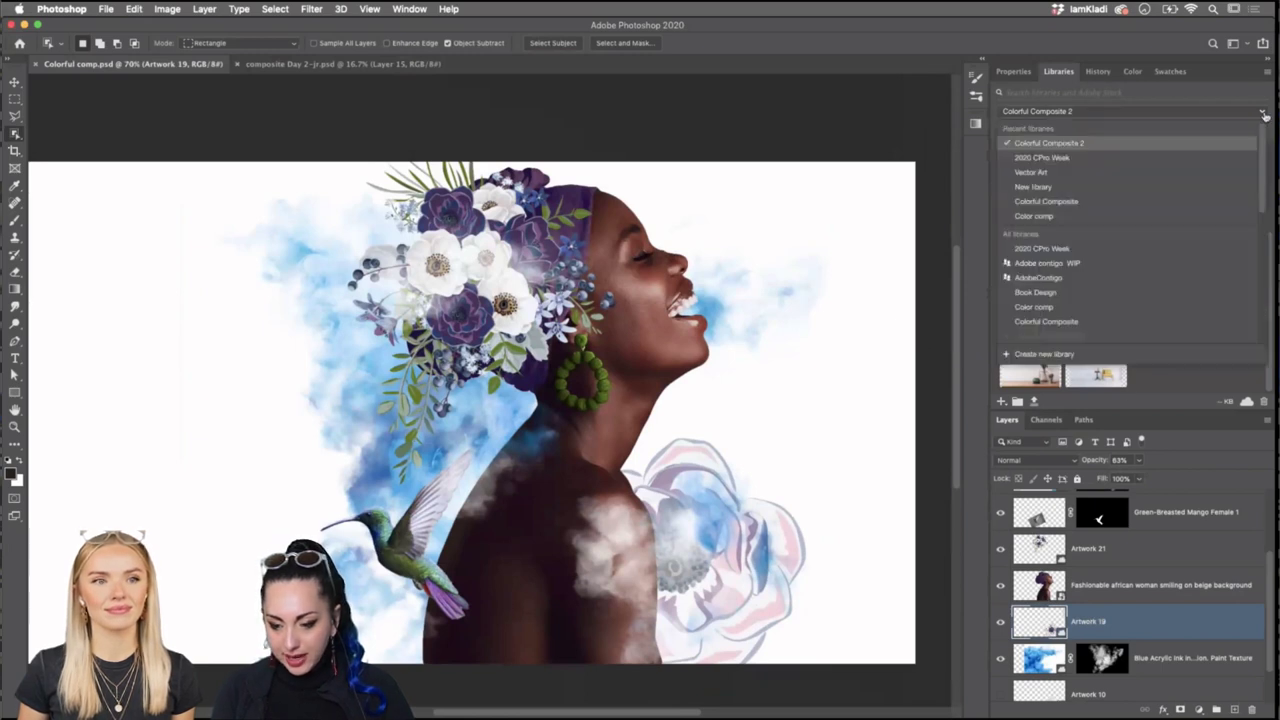
click(1142, 203)
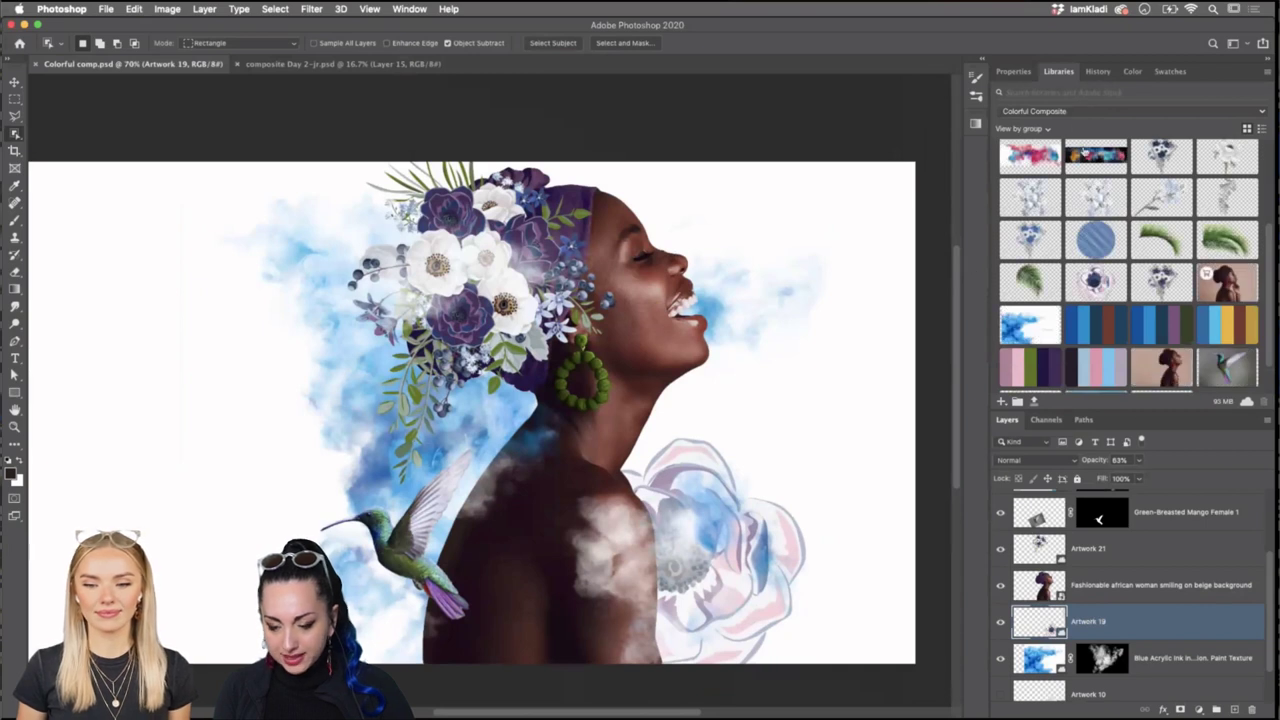
scroll(1183, 318, down, 2)
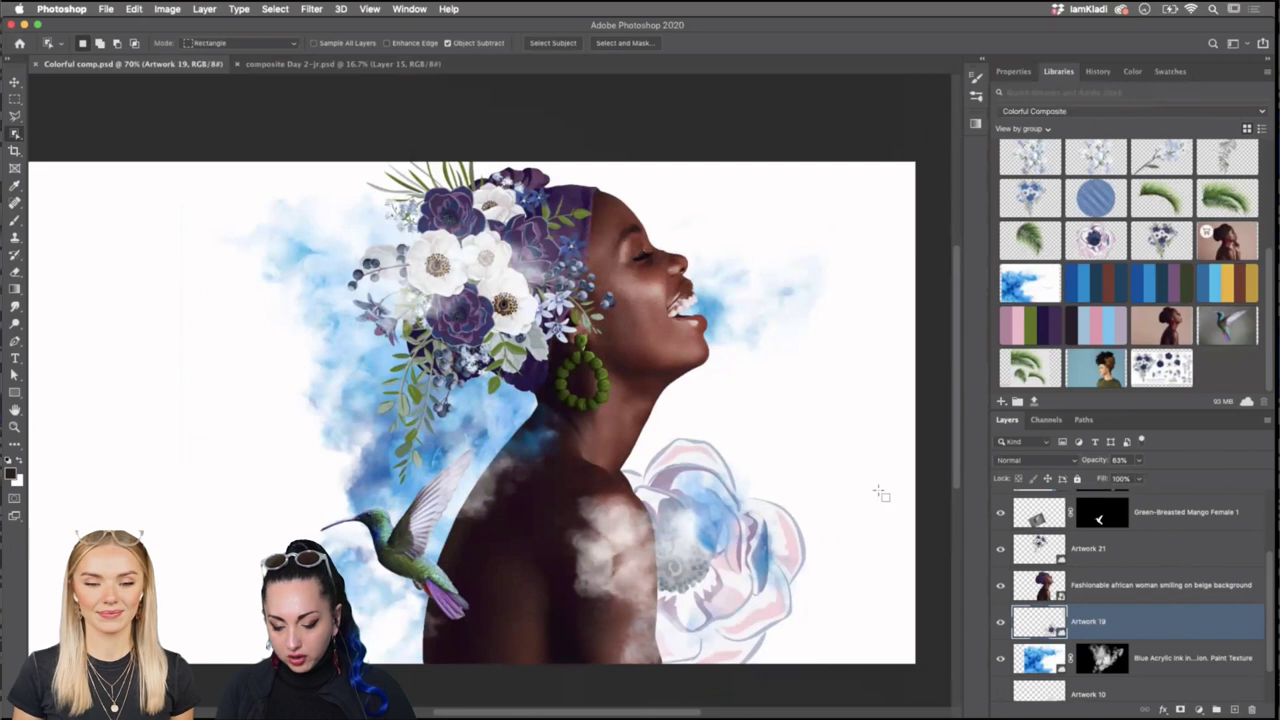
Toggle the hummingbird layer's visibility off and on, then hide the Artwork 21 flower crown layer.
click(999, 512)
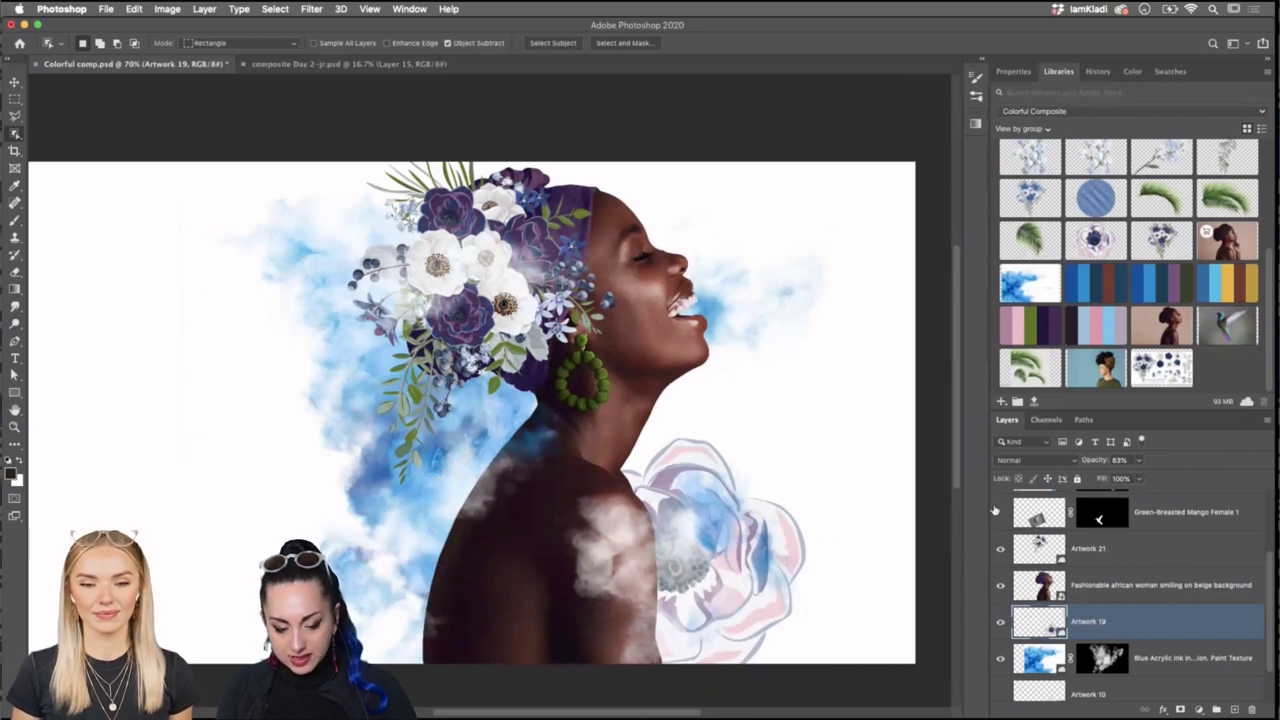
click(999, 512)
click(999, 552)
click(999, 548)
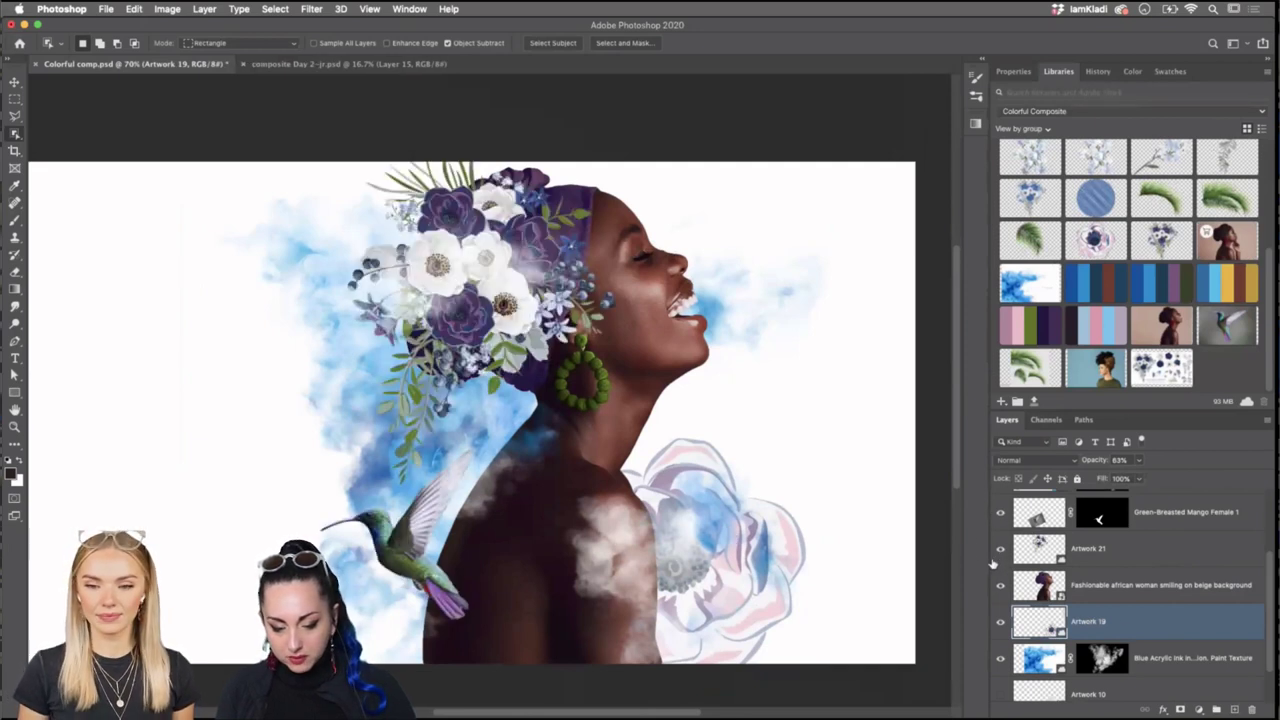
scroll(997, 527, up, 1)
scroll(997, 527, up, 1)
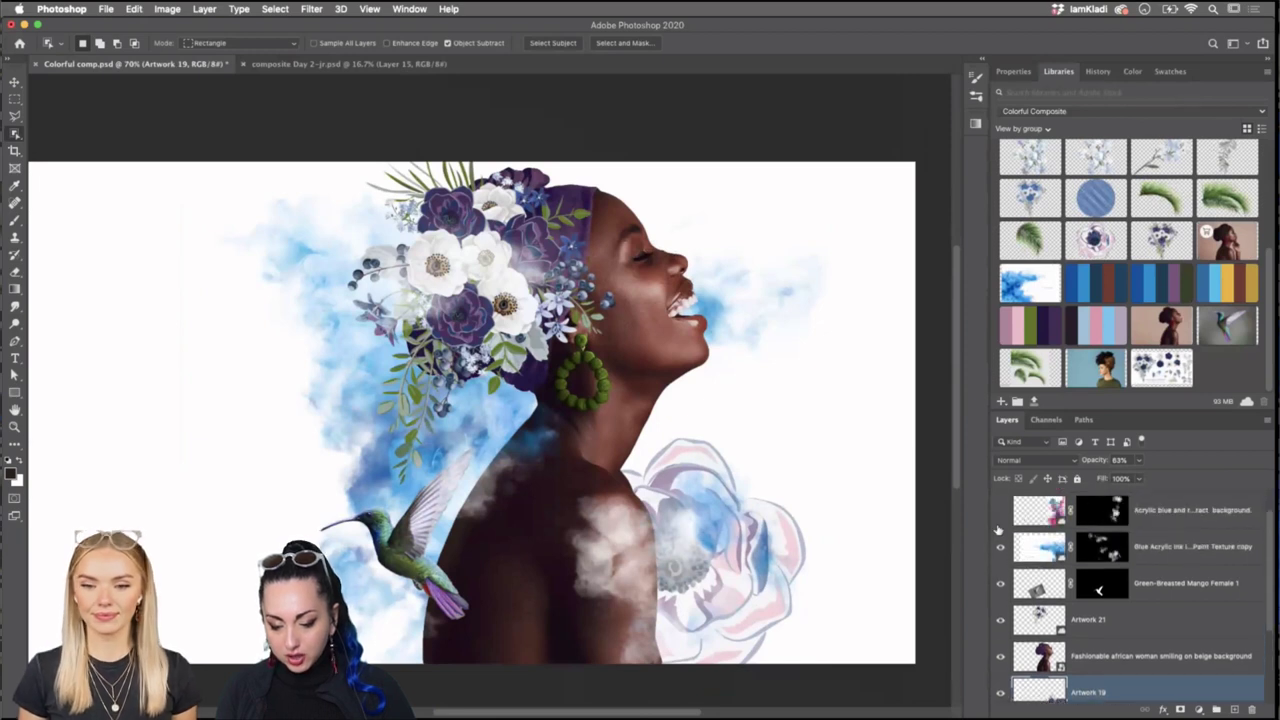
click(1000, 548)
click(1000, 548)
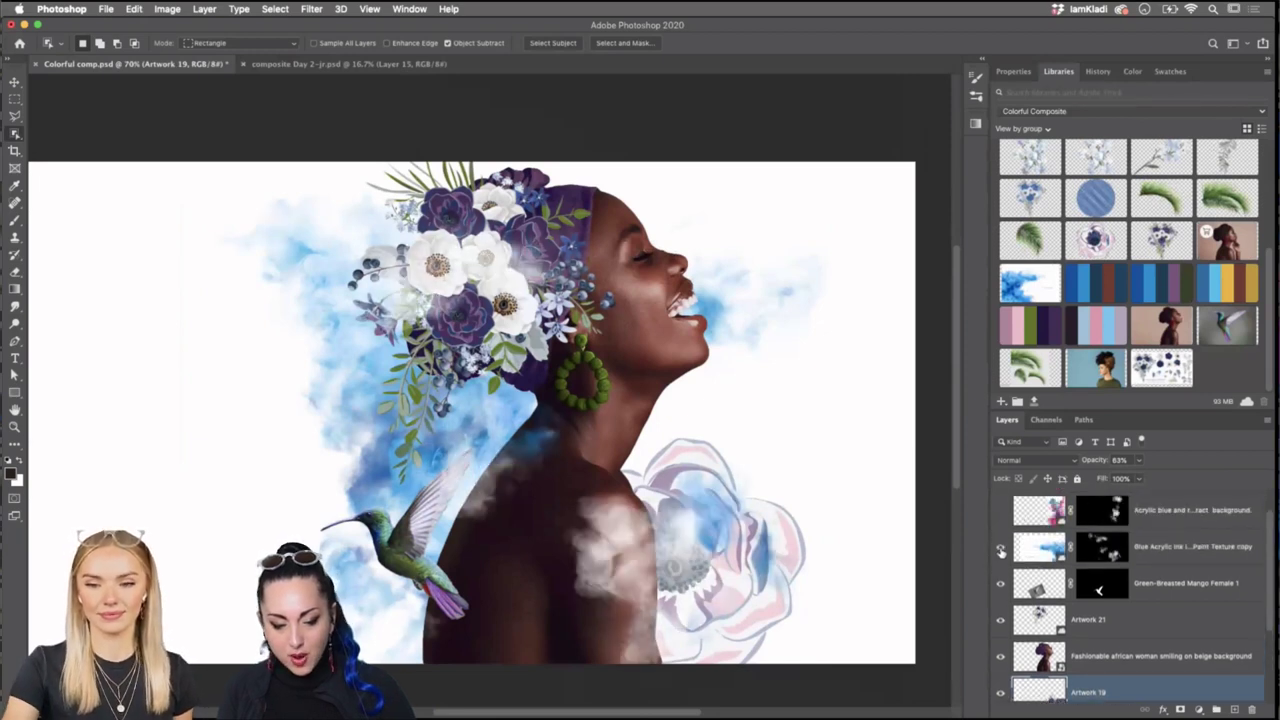
scroll(1048, 630, down, 2)
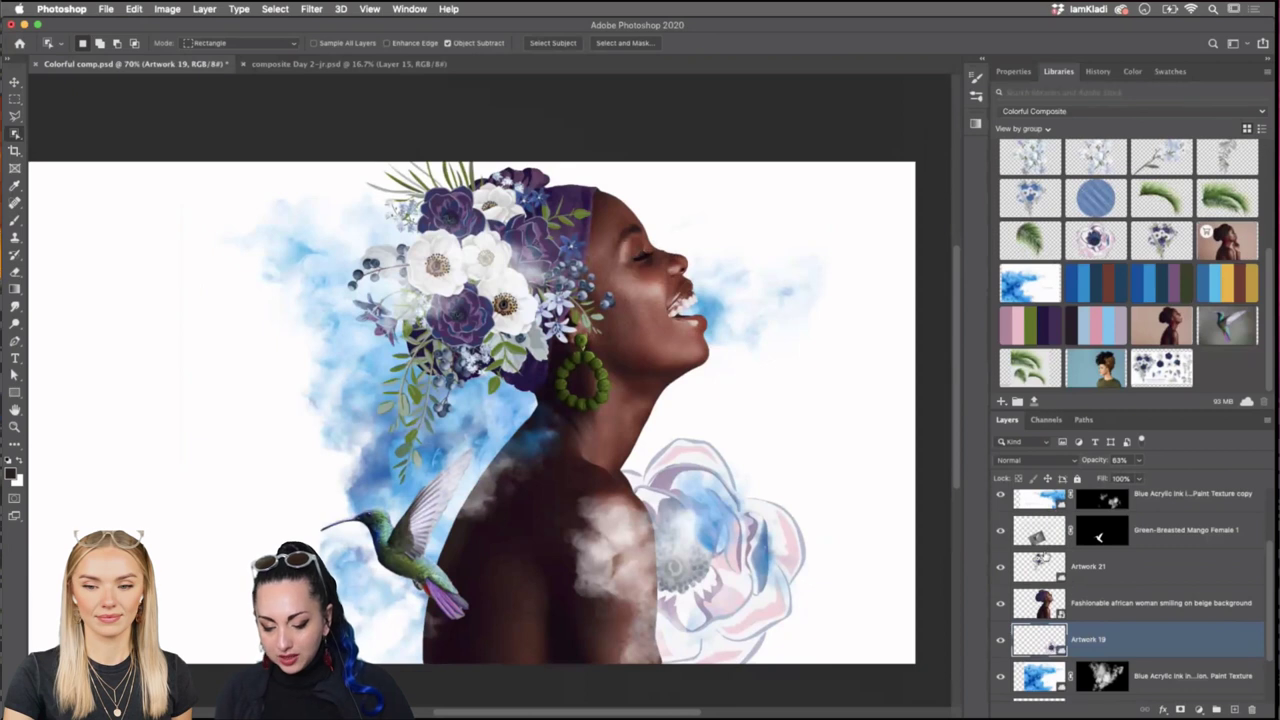
scroll(1046, 558, down, 2)
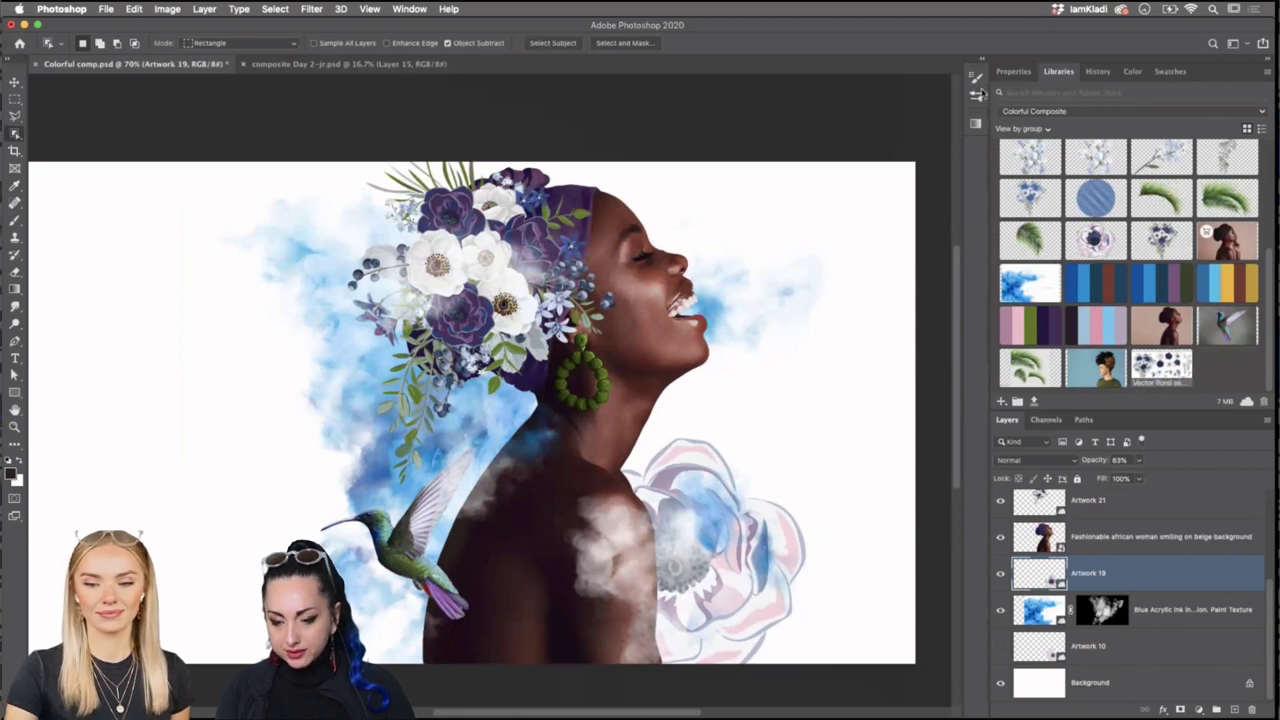
Search Adobe Stock in Libraries for 'flowers' with the Vectors filter checked to find floral vector sets.
click(1042, 93)
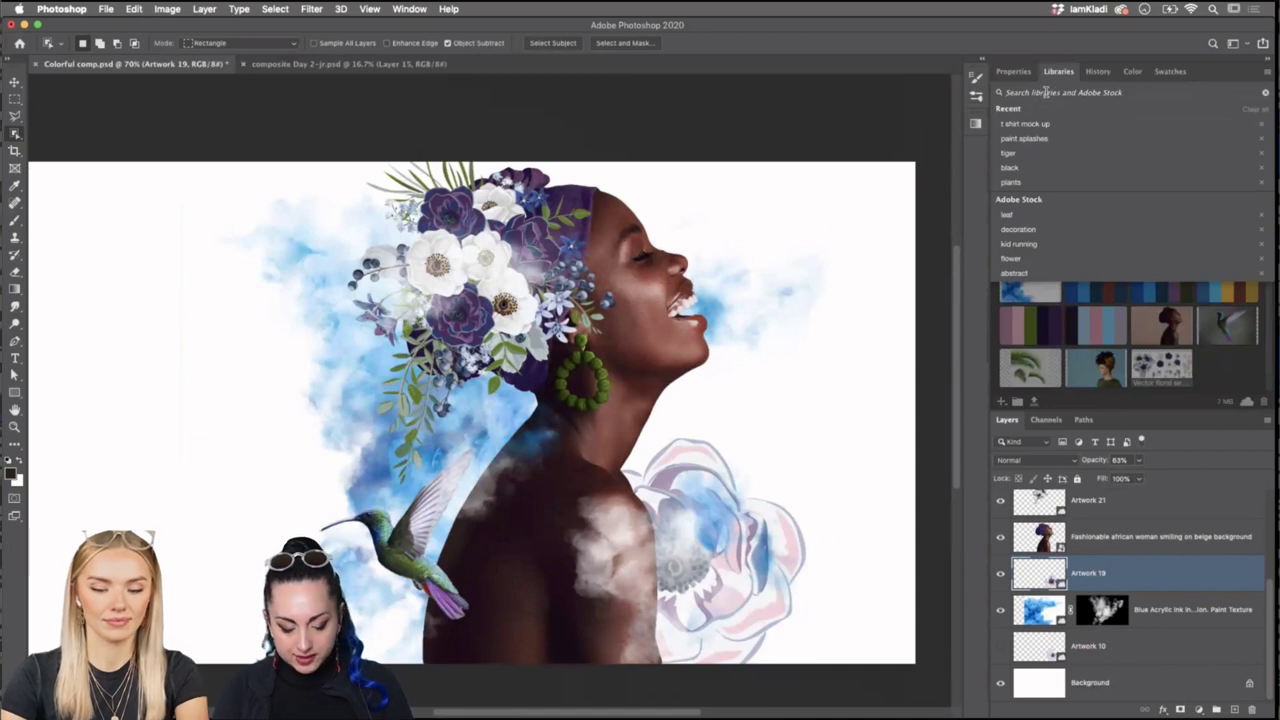
click(1011, 258)
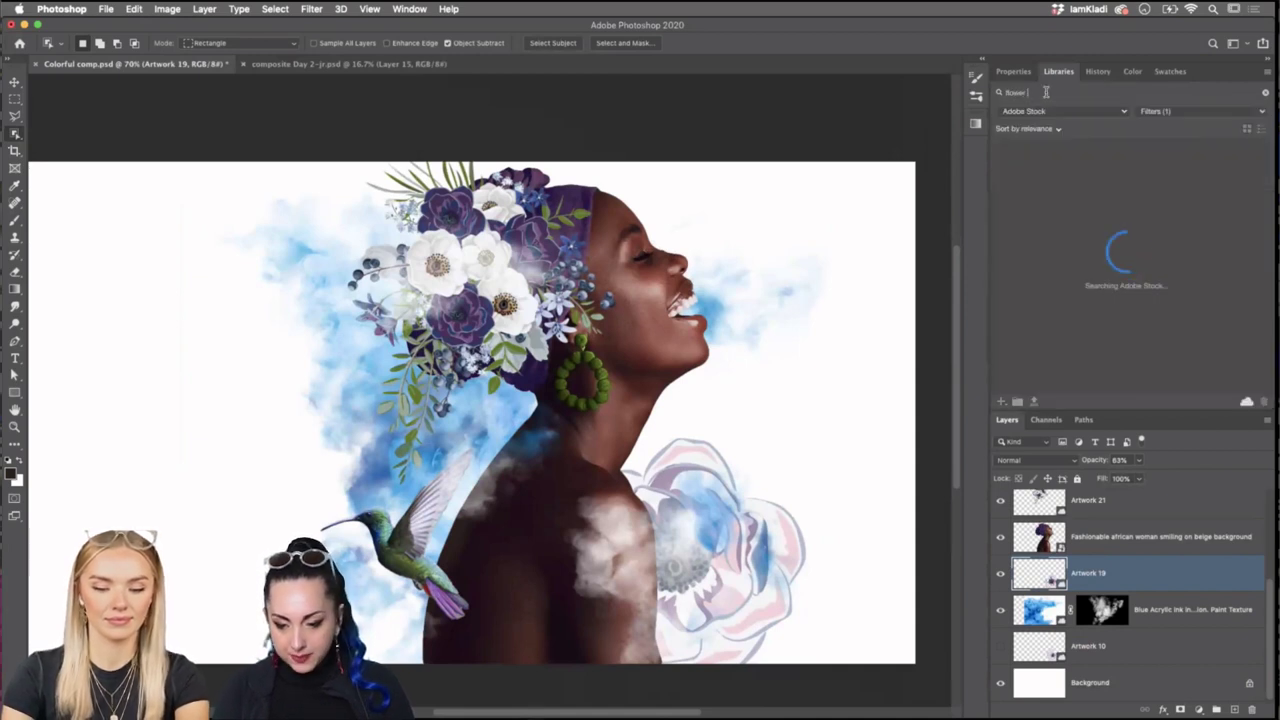
text(s)
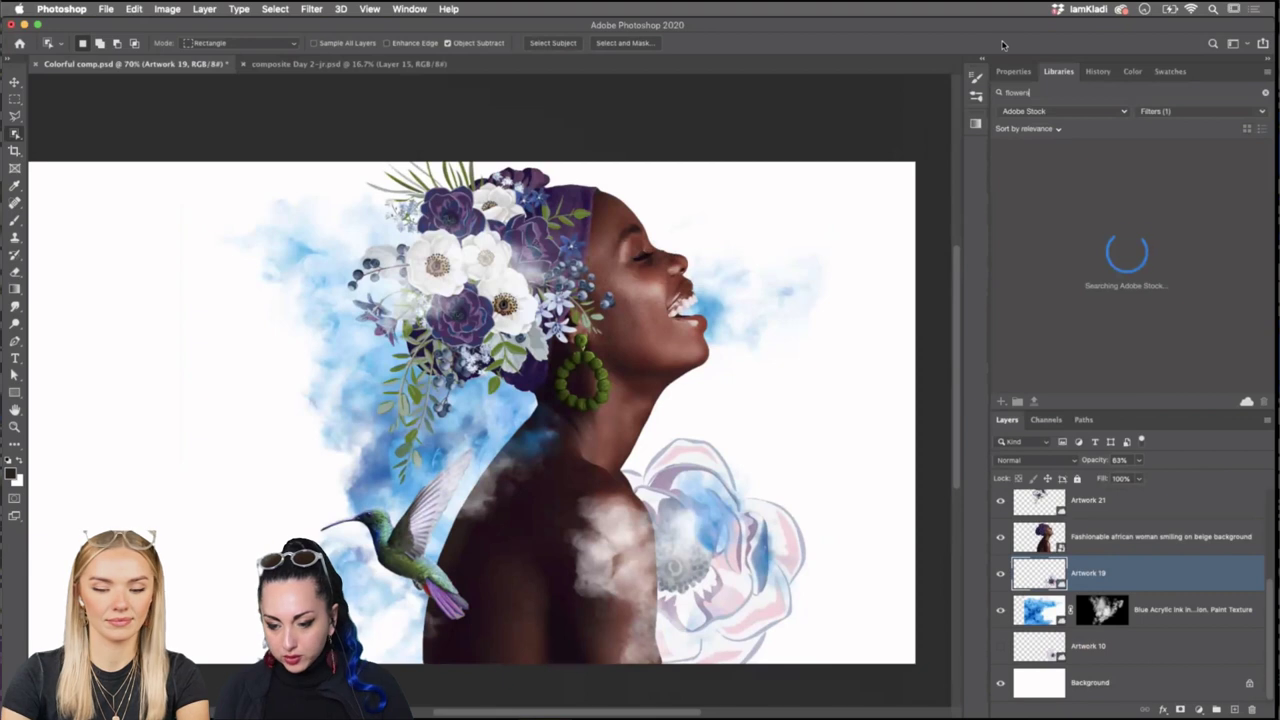
click(1163, 113)
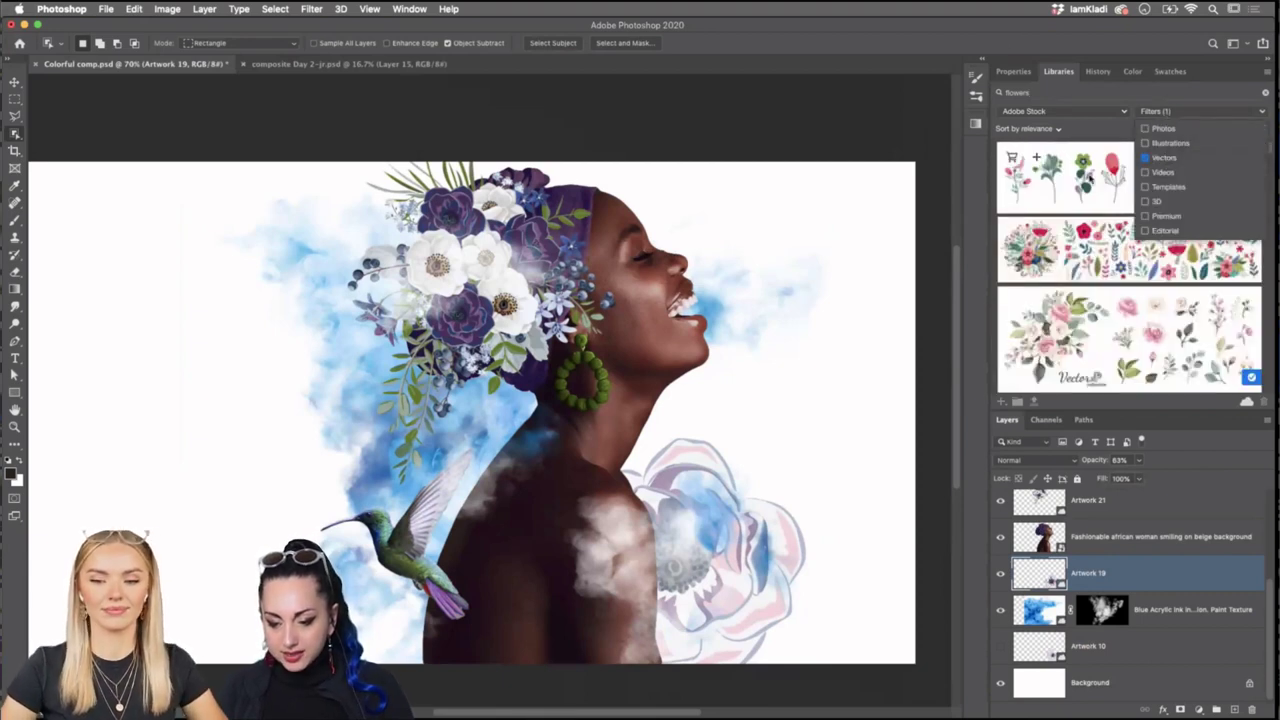
scroll(1150, 356, down, 3)
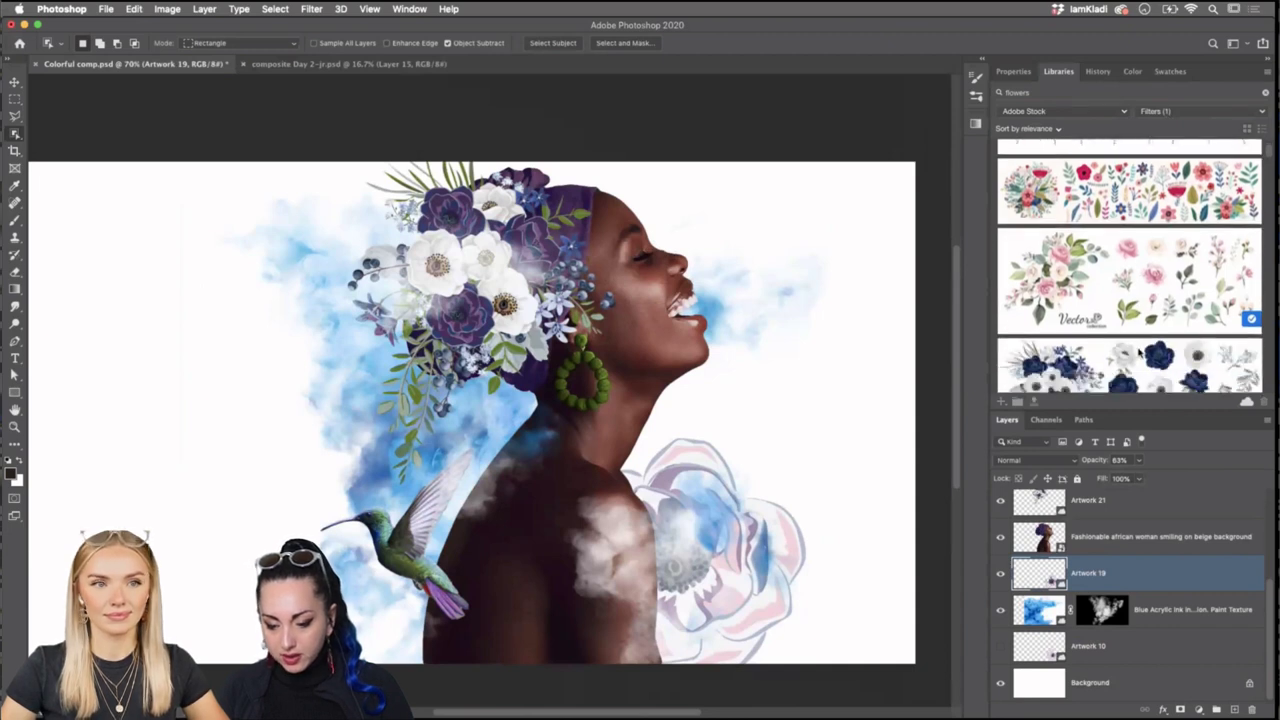
scroll(1138, 356, down, 1)
mouse_move(1041, 249)
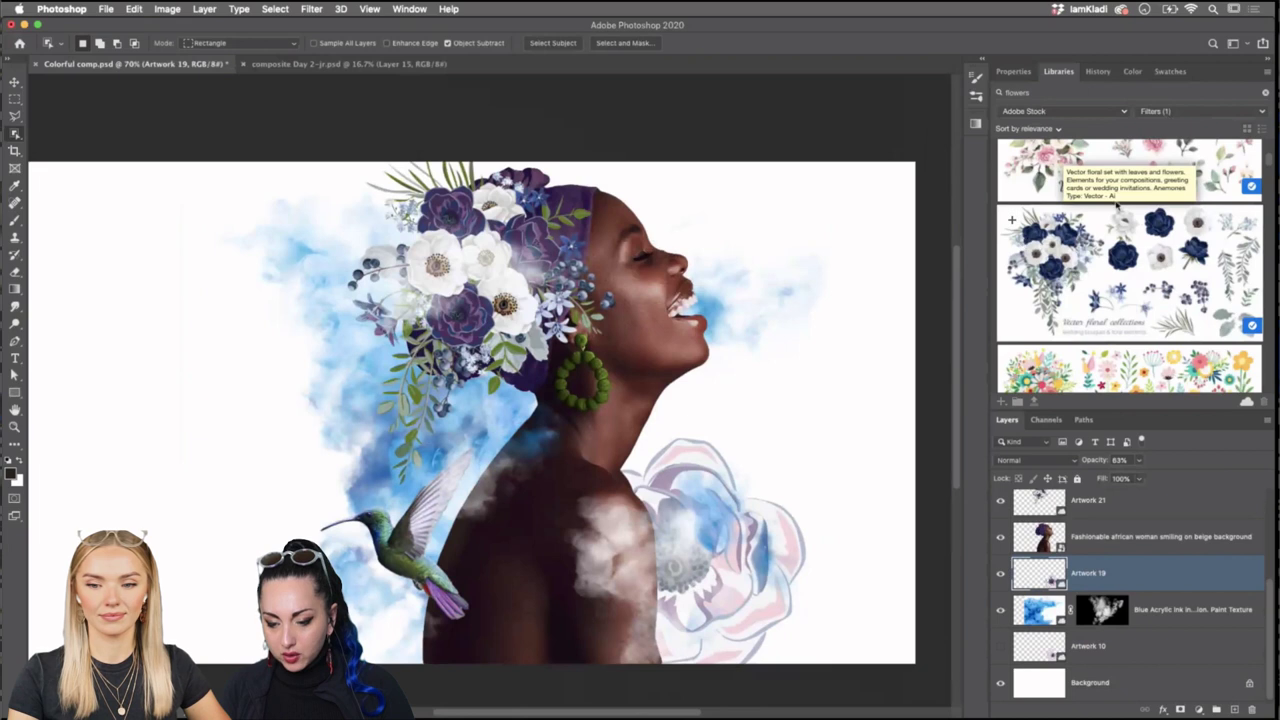
mouse_move(1089, 168)
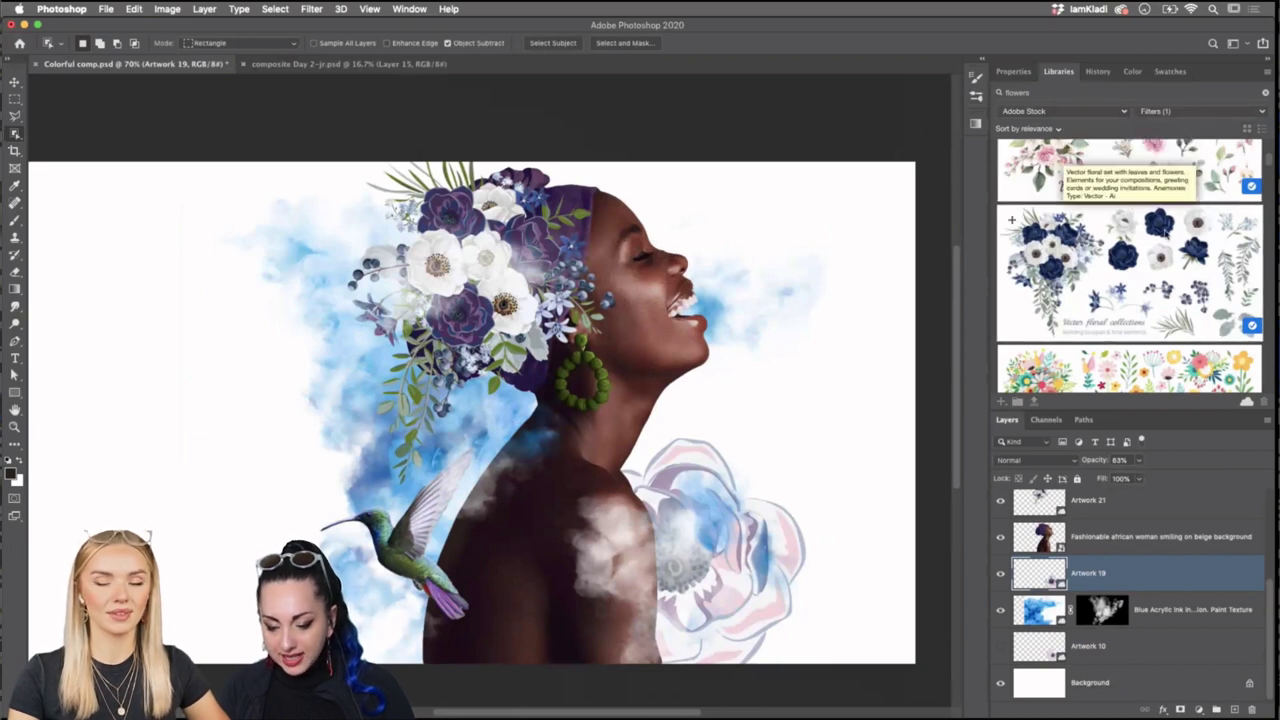
mouse_move(1013, 223)
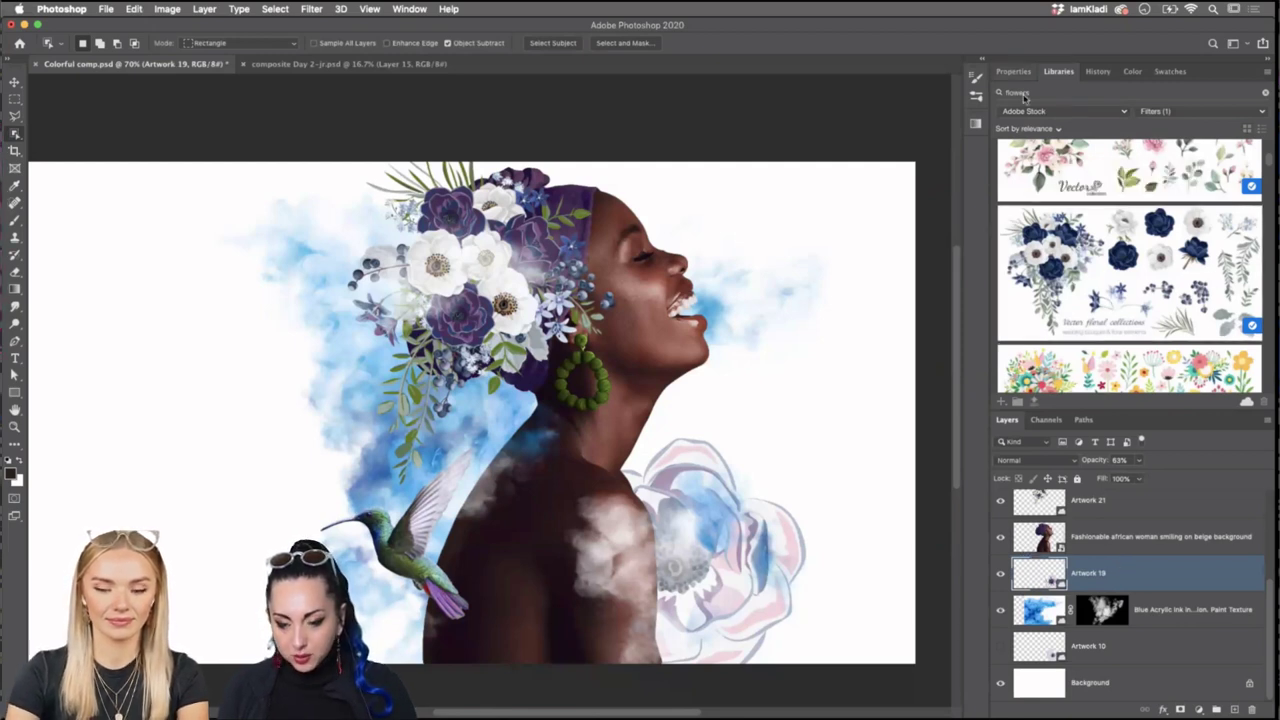
Open the vector floral set document in Illustrator, maximize its window and reset the workspace.
click(1265, 92)
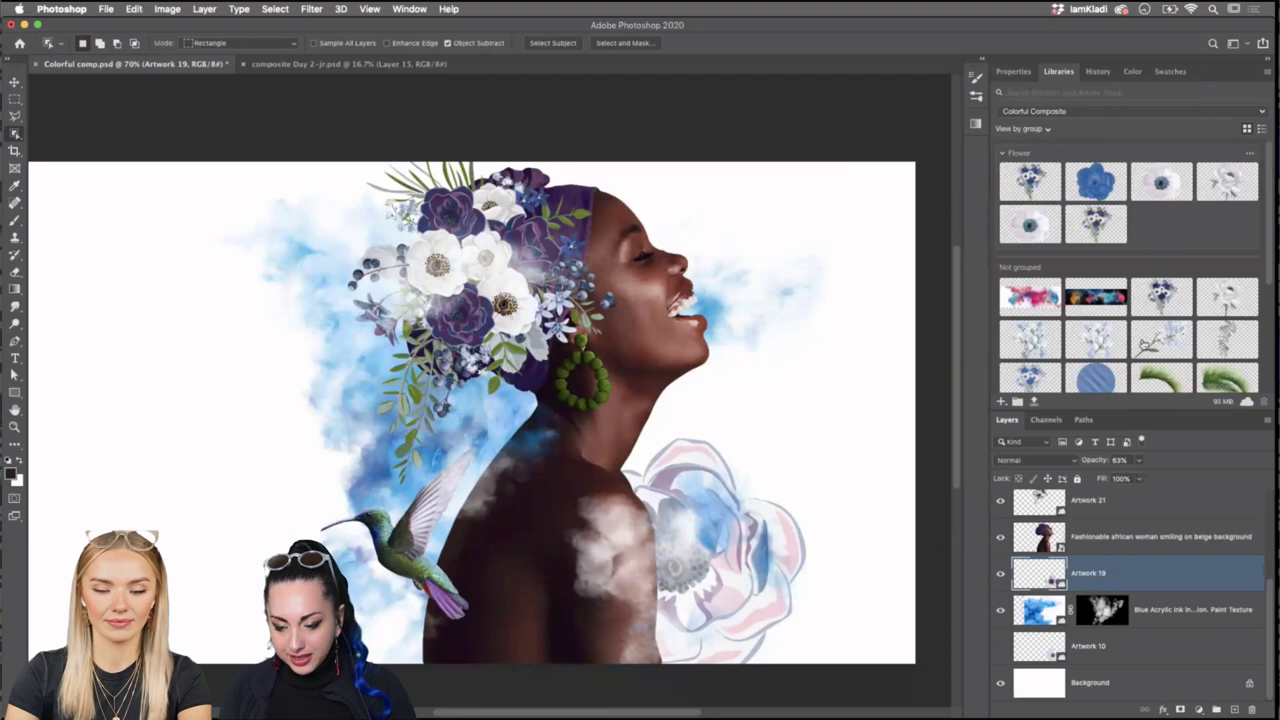
scroll(1140, 370, down, 5)
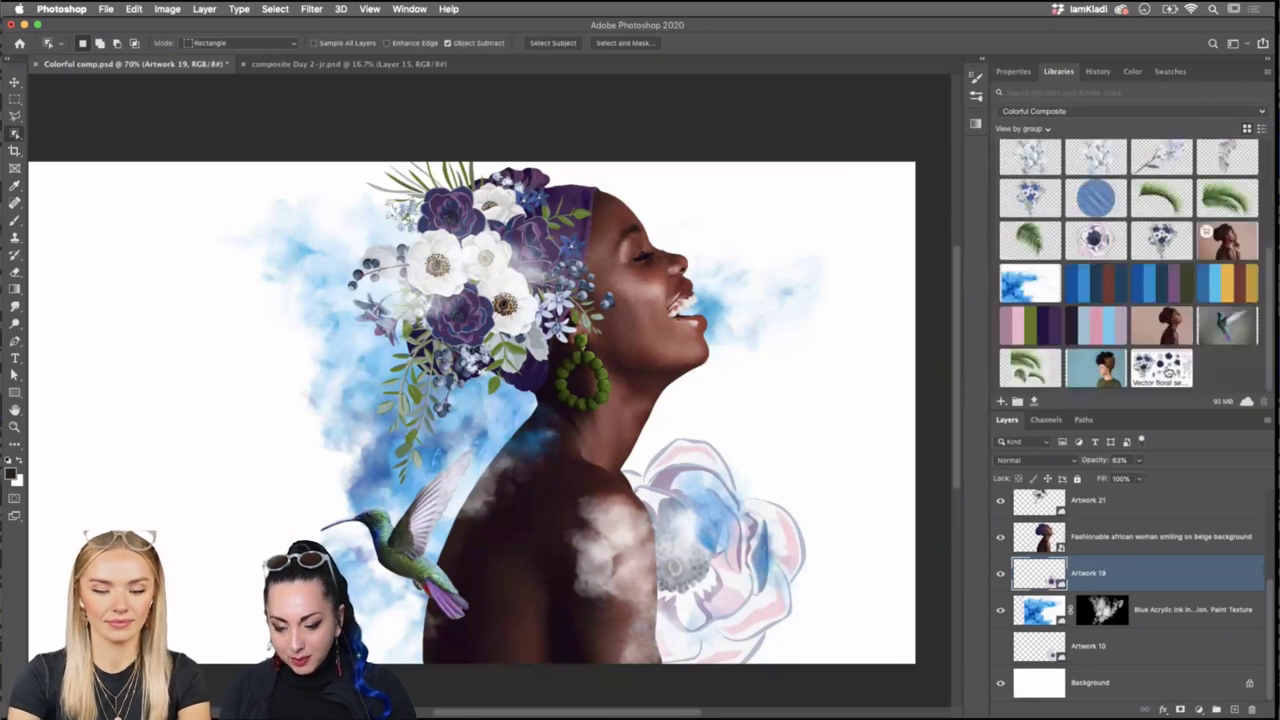
key(super+Tab)
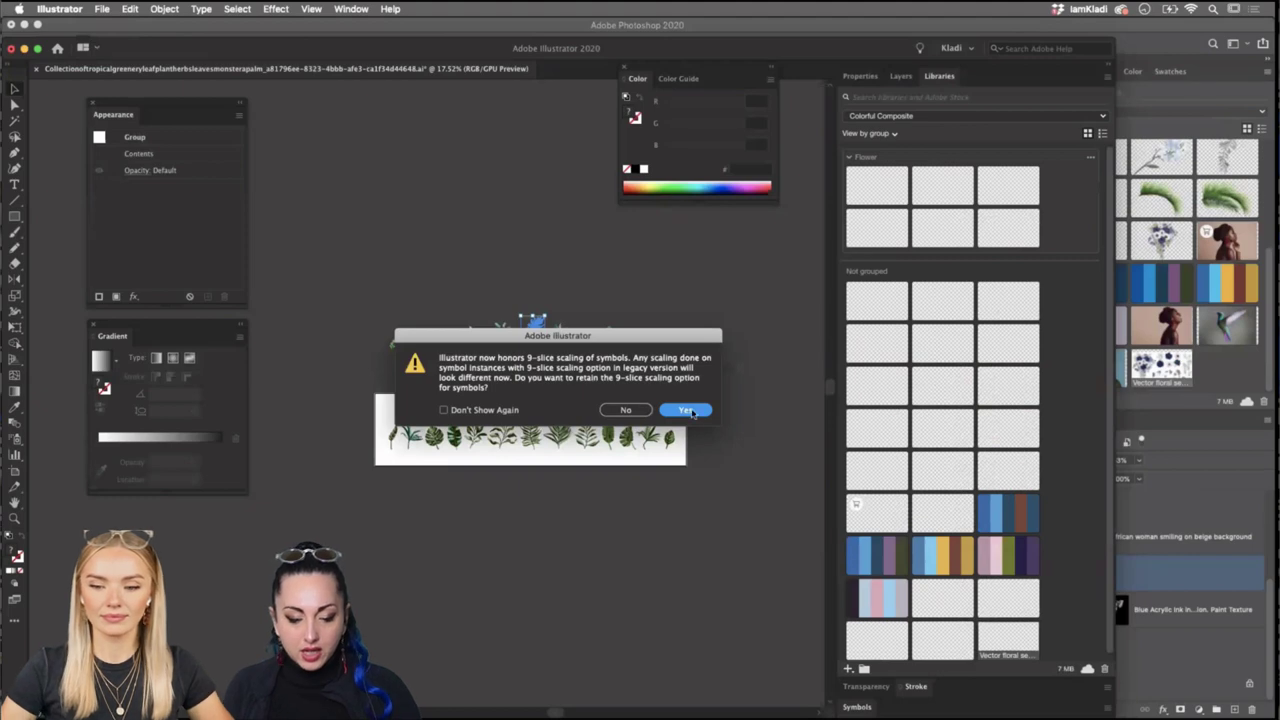
click(694, 410)
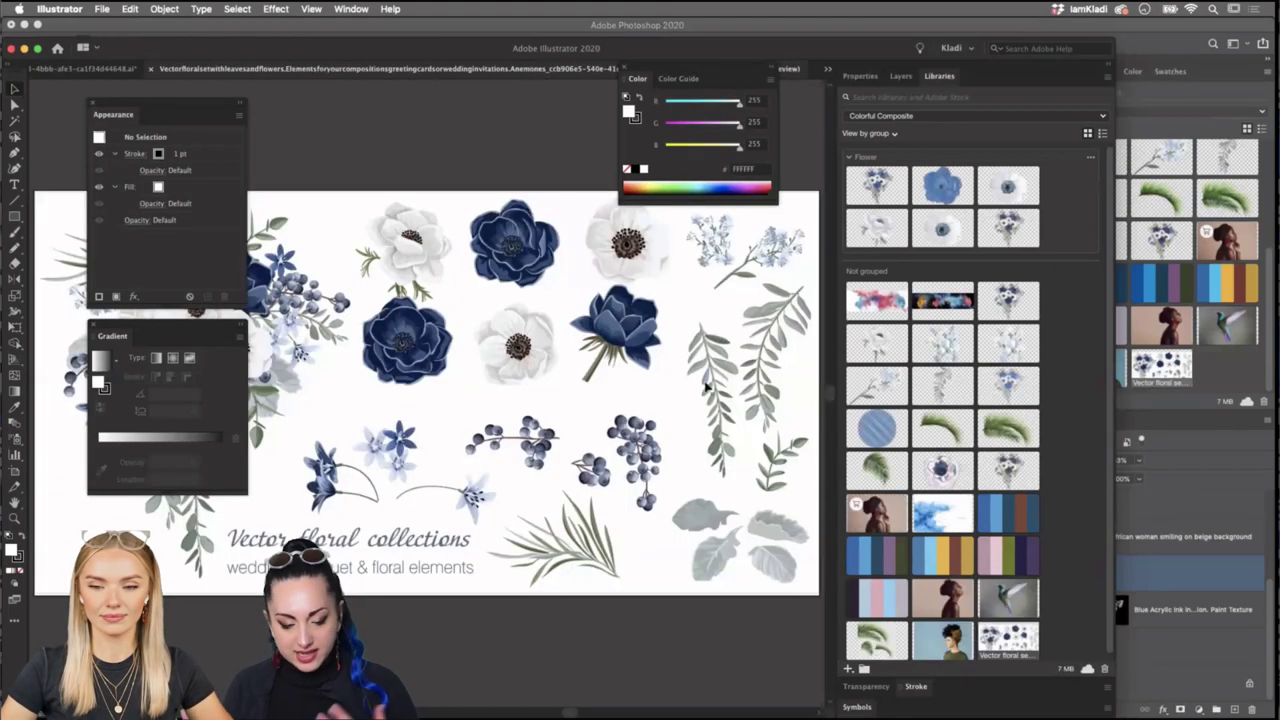
scroll(592, 180, left, 10)
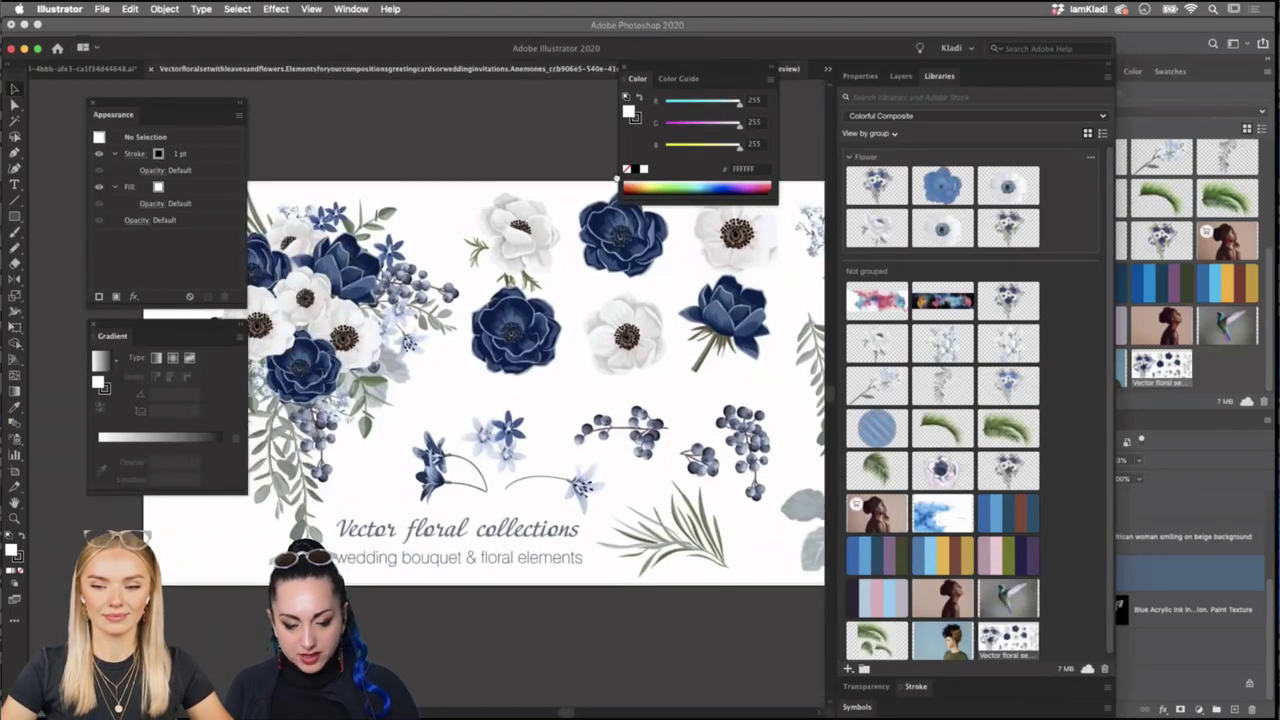
scroll(592, 180, right, 2)
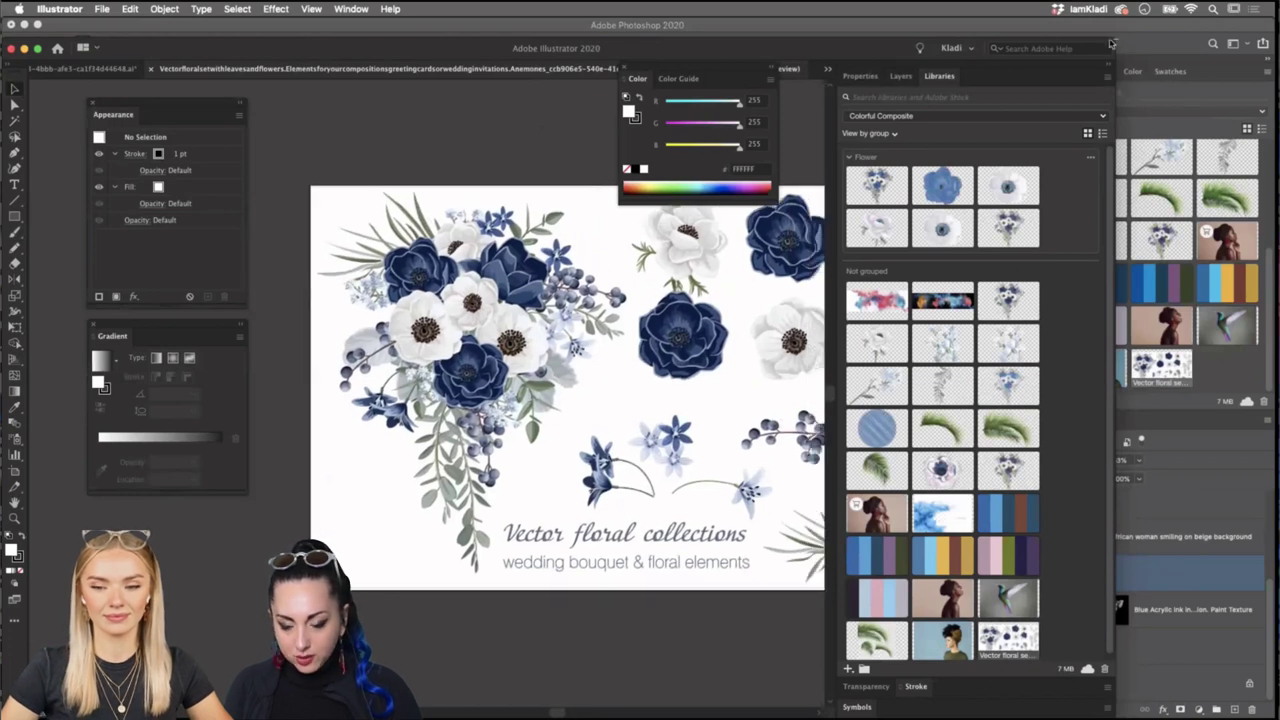
drag(1117, 42, 1276, 20)
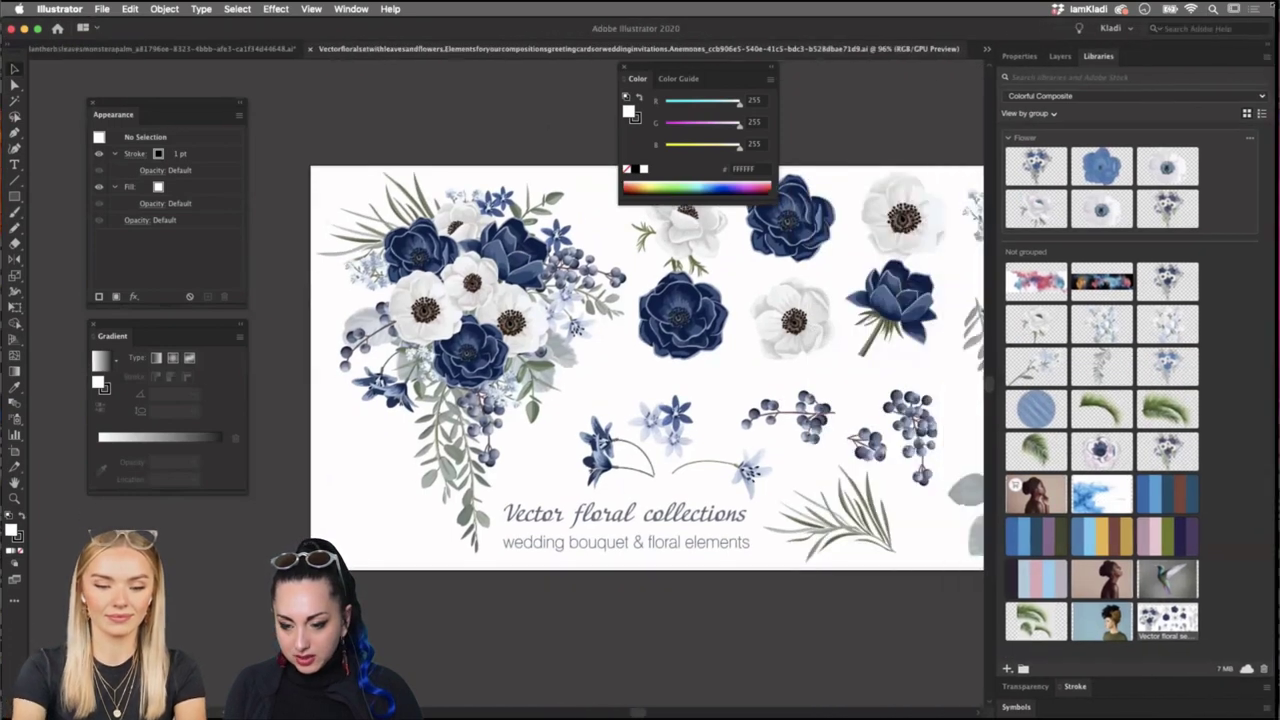
click(1090, 28)
click(1134, 182)
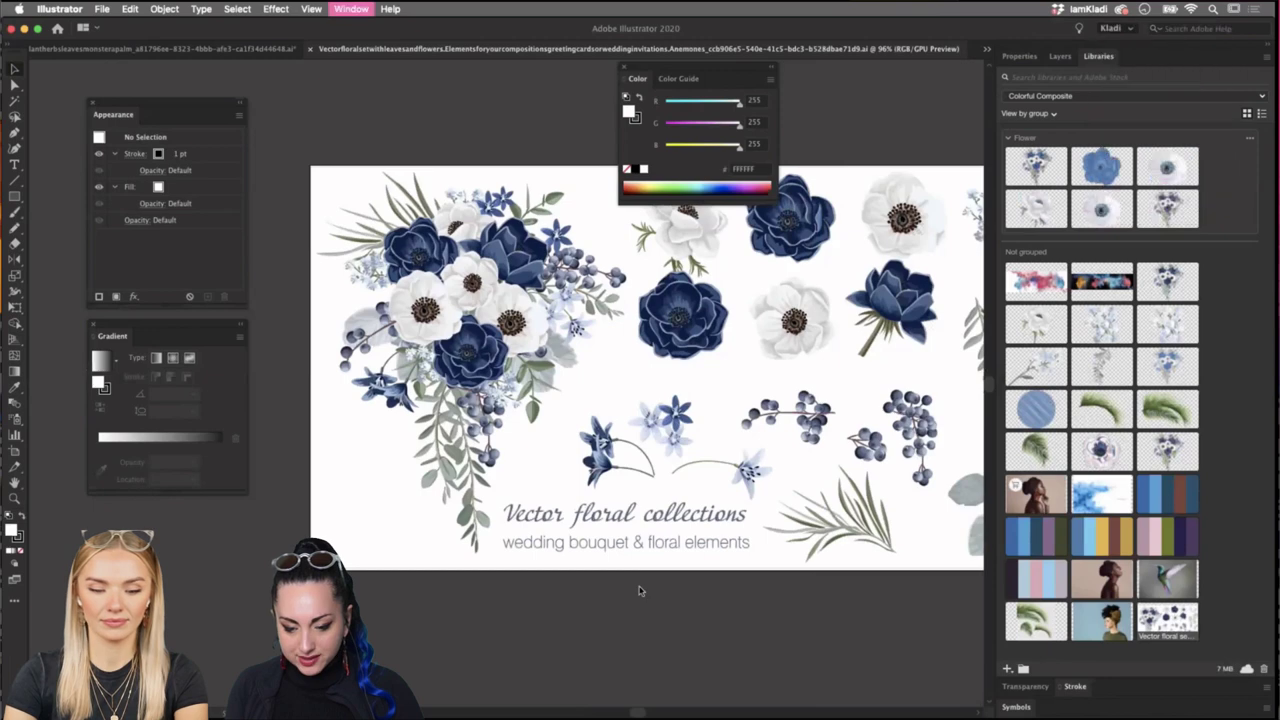
scroll(706, 606, right, 3)
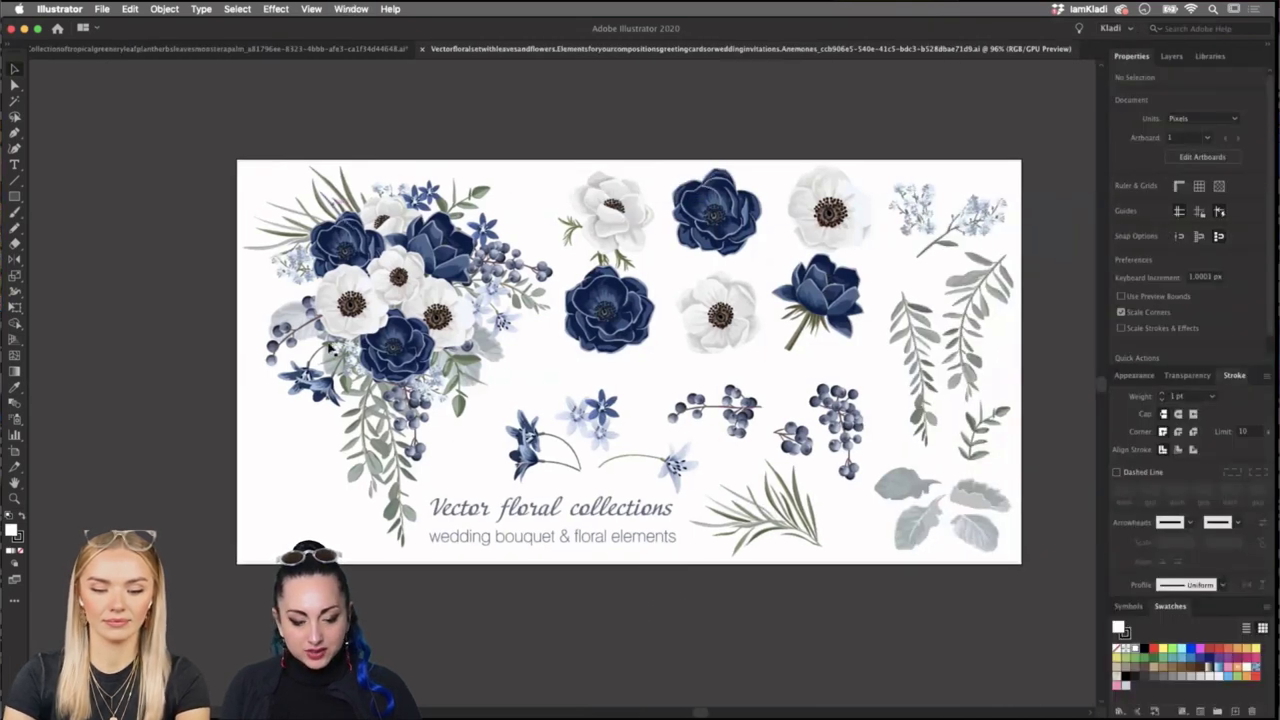
Add the dark blue anemone to the Colorful Composite library, then return to Photoshop.
click(482, 250)
click(716, 212)
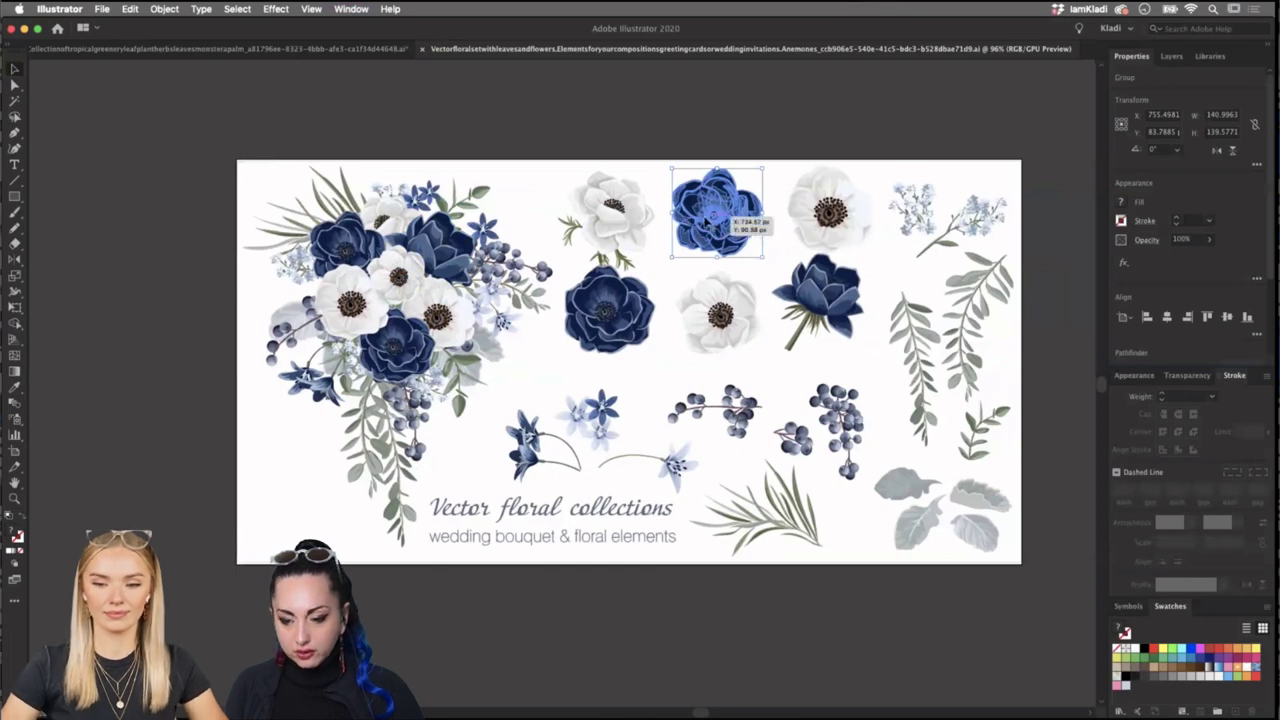
click(1211, 56)
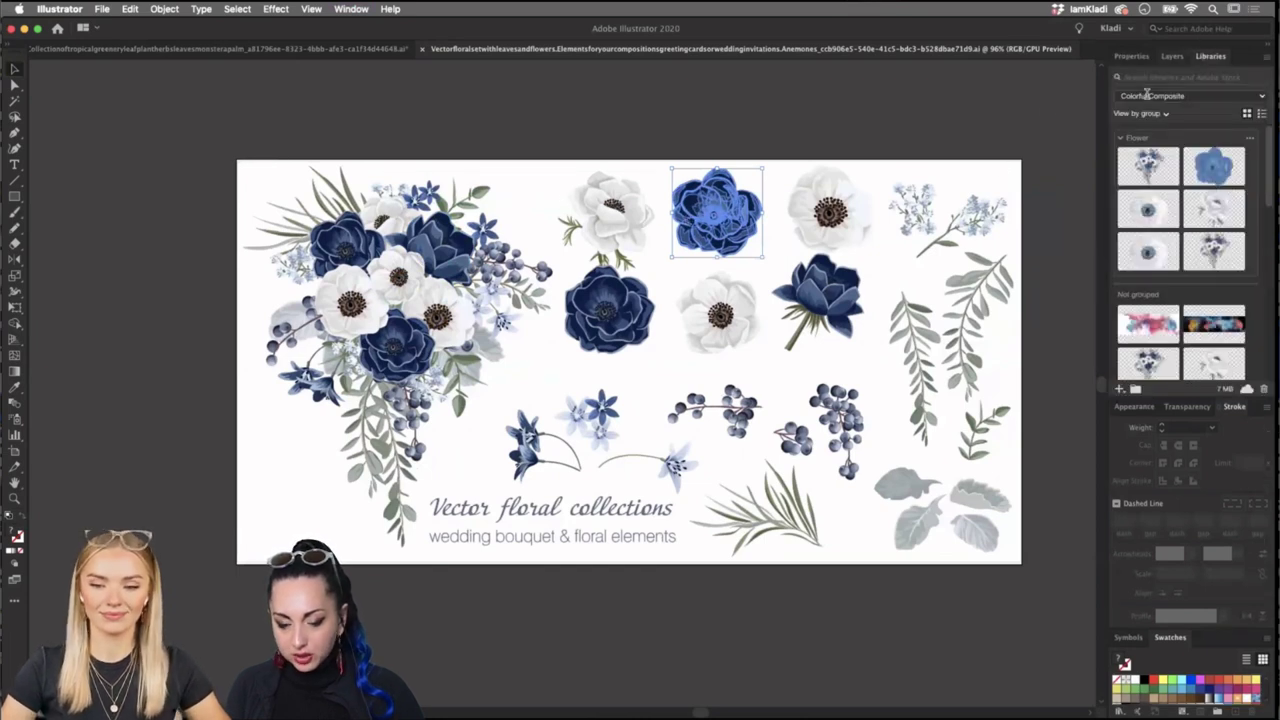
right_click(731, 218)
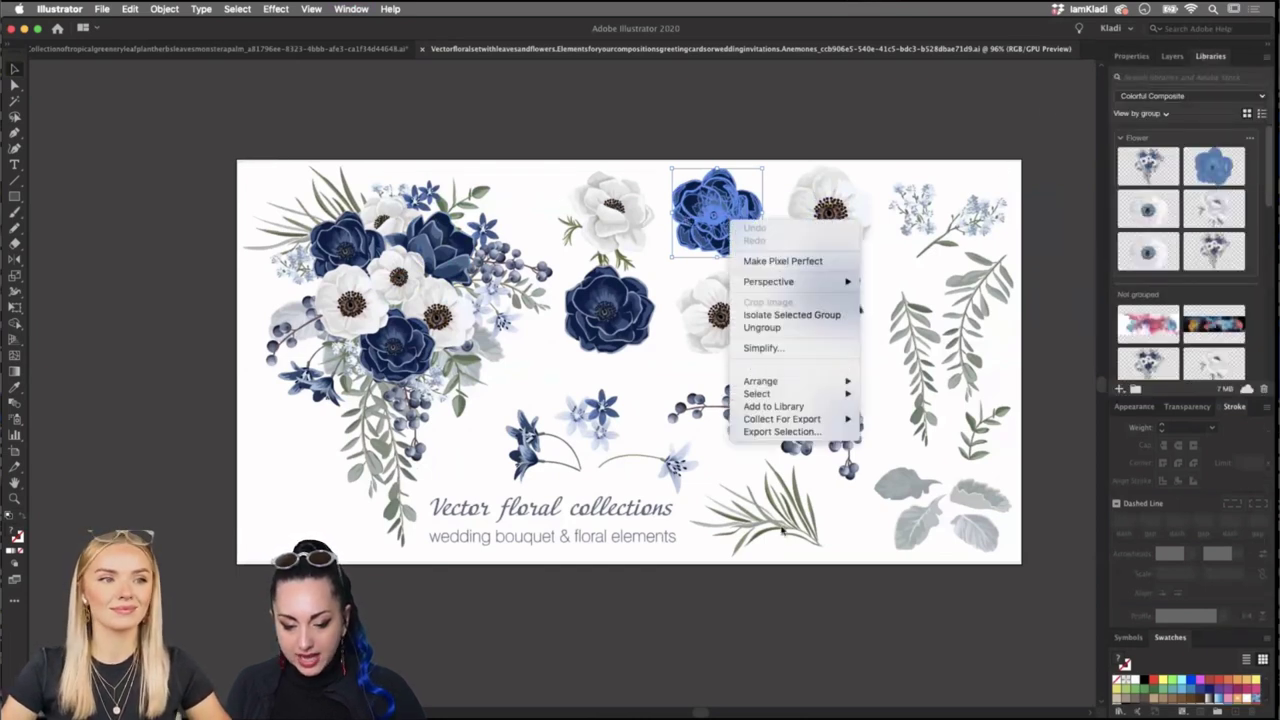
click(776, 409)
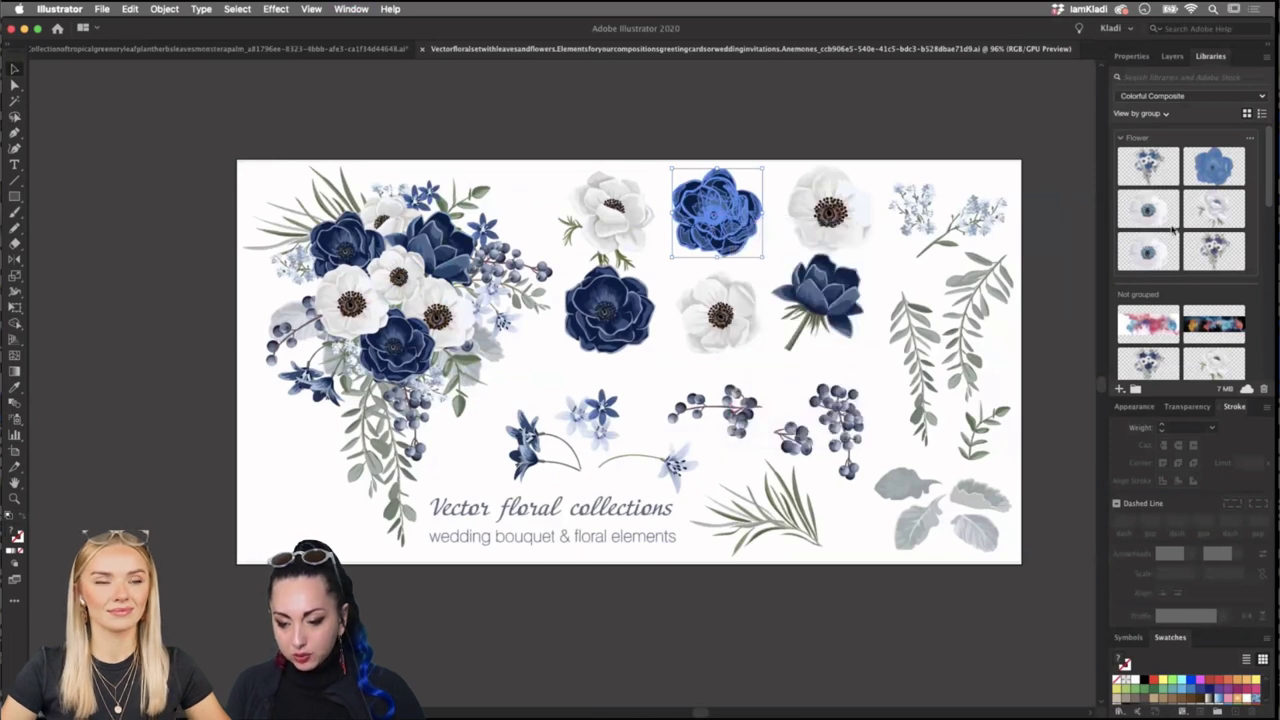
mouse_move(775, 716)
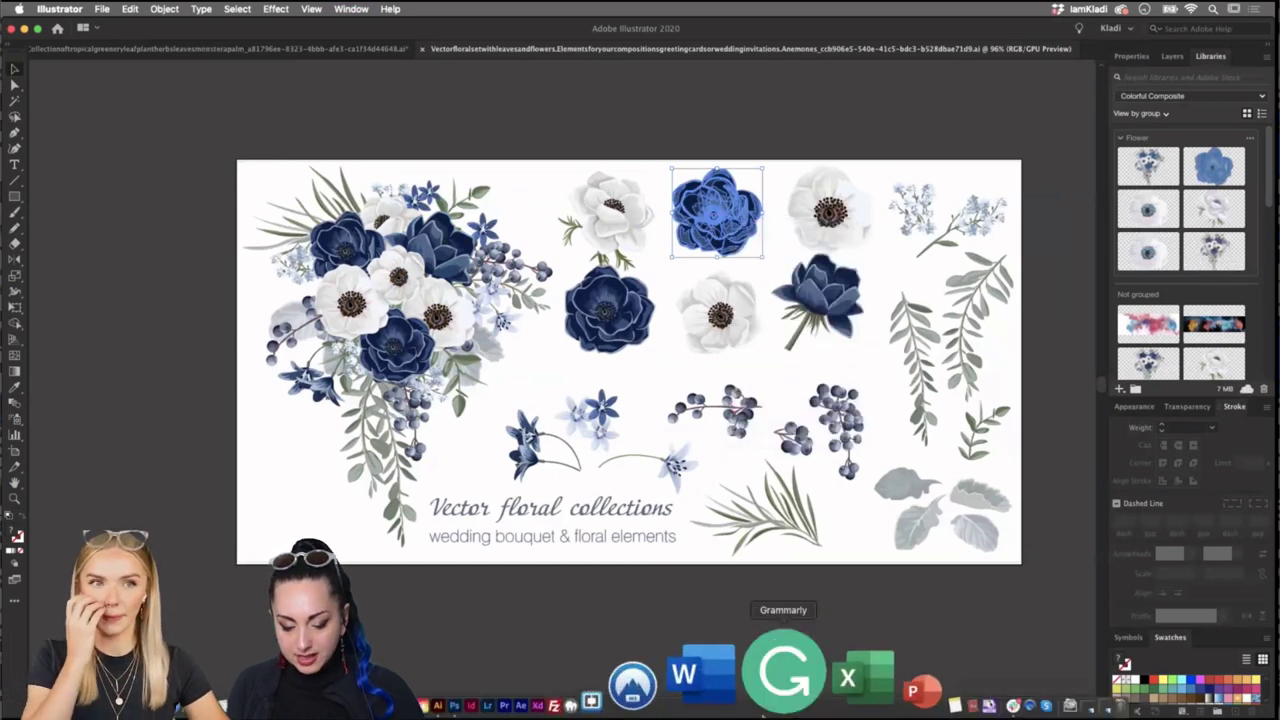
click(587, 682)
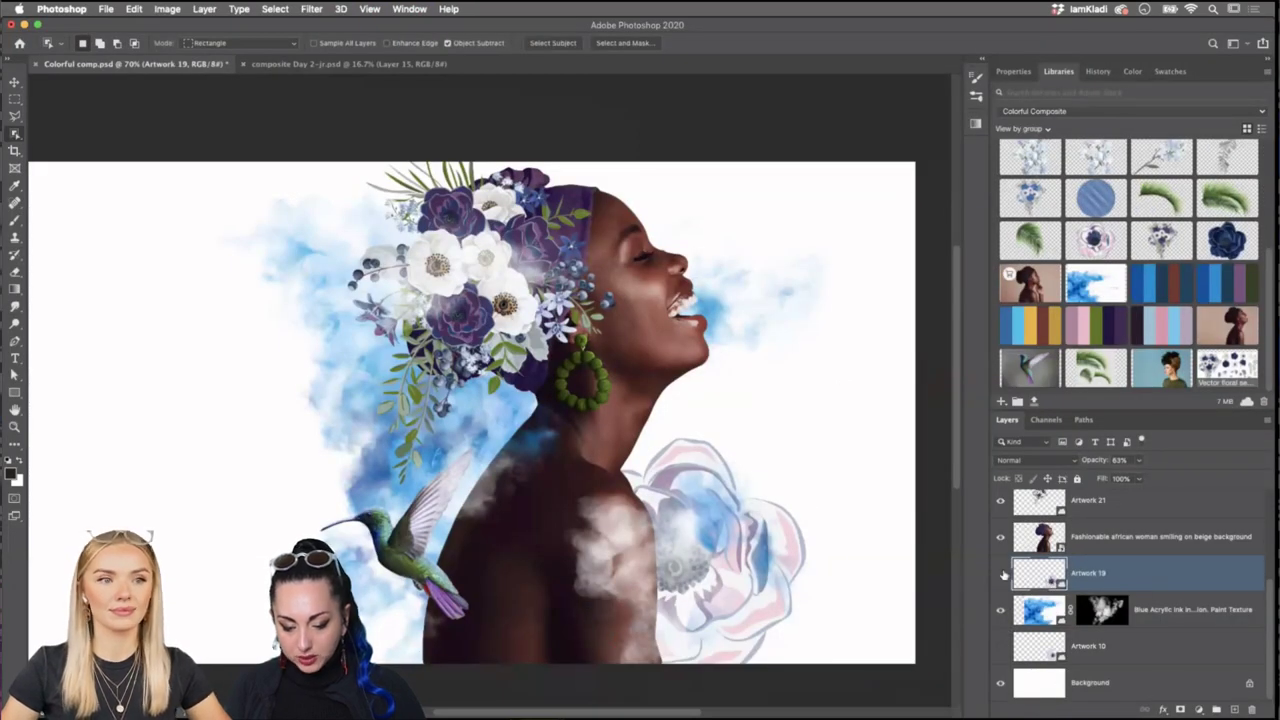
Toggle the Artwork 19 layer's visibility, then open its smart object in Illustrator.
click(1001, 574)
click(1001, 574)
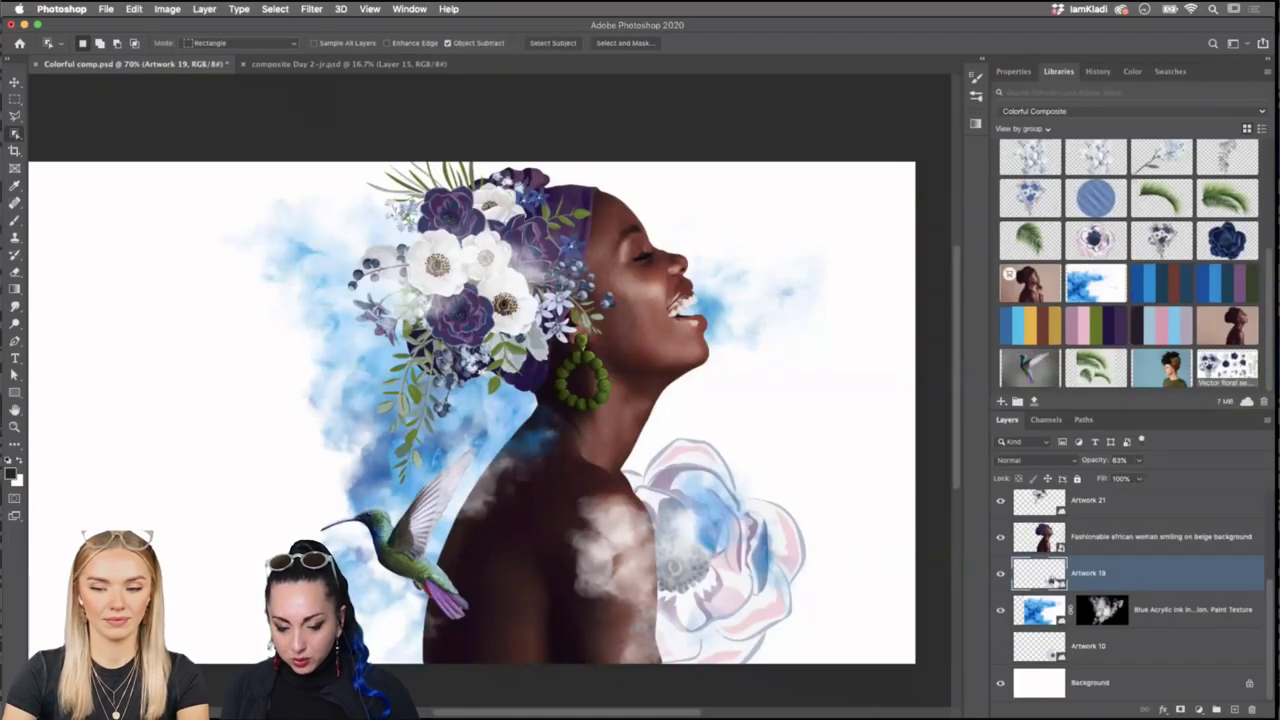
double_click(1040, 574)
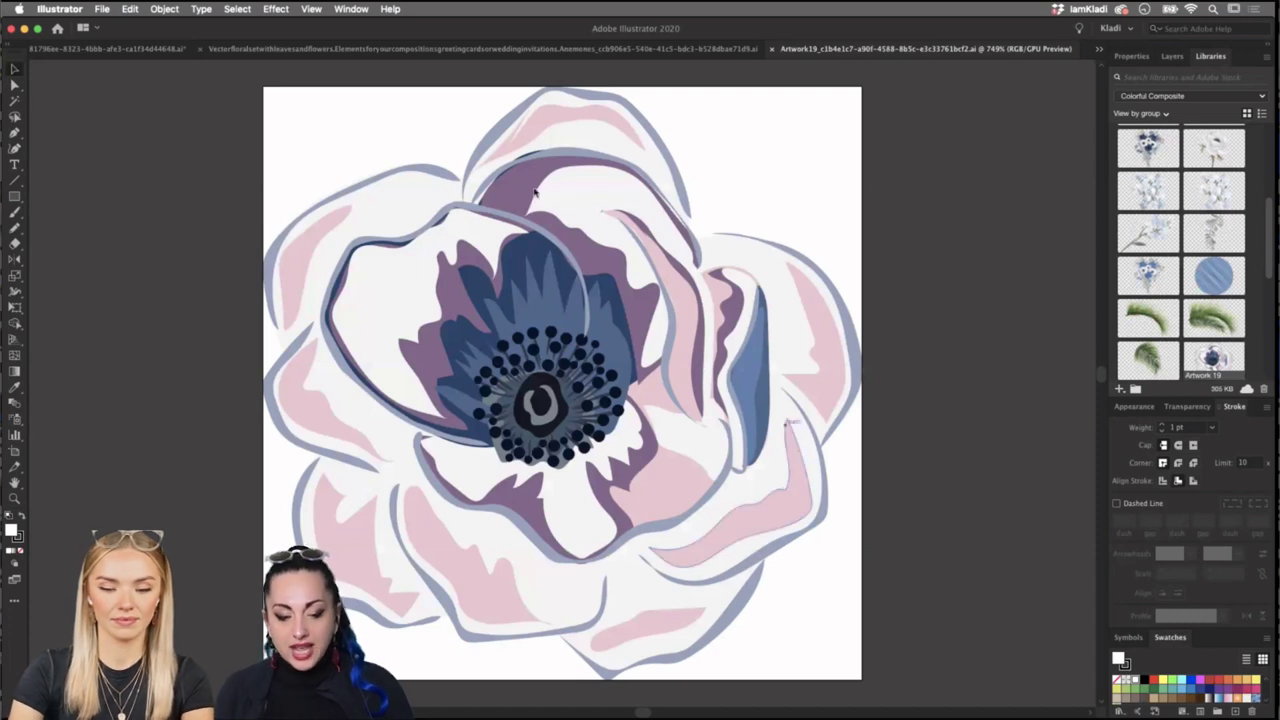
With Magic Wand tolerance changed from 70 to 0, select only the anemone's grey-blue outline shapes.
key(super+a)
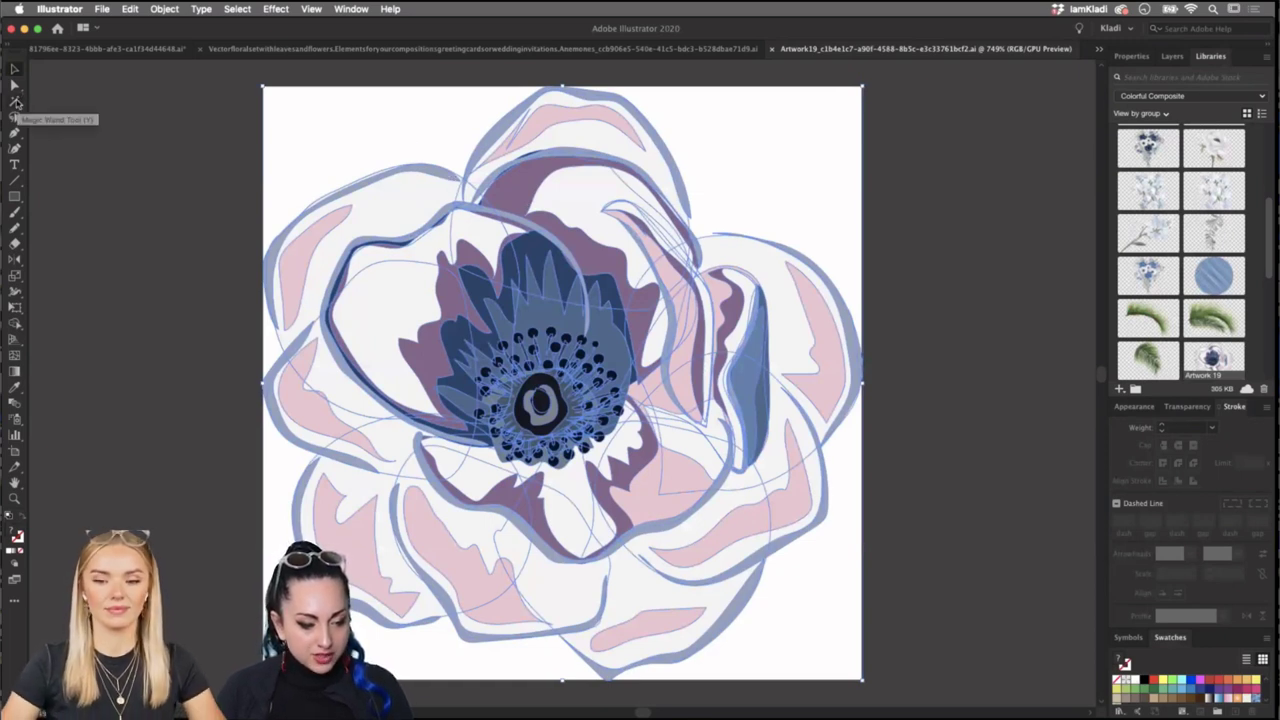
click(15, 102)
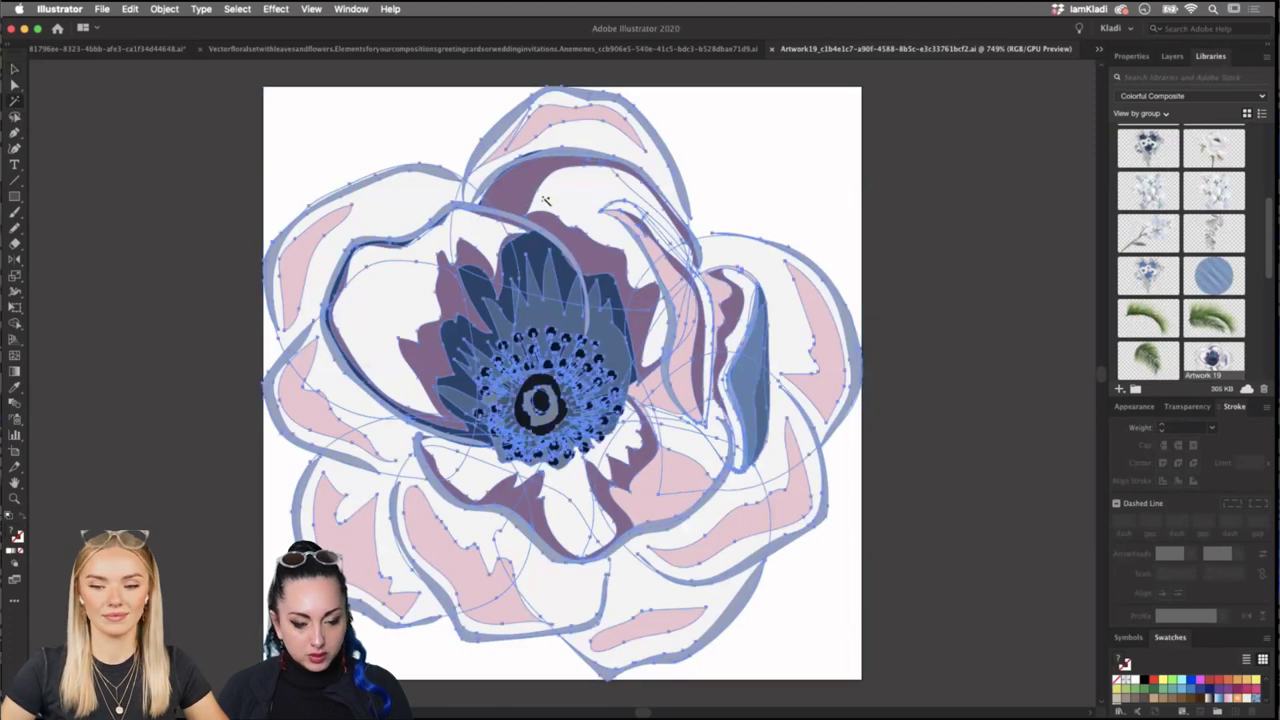
click(433, 171)
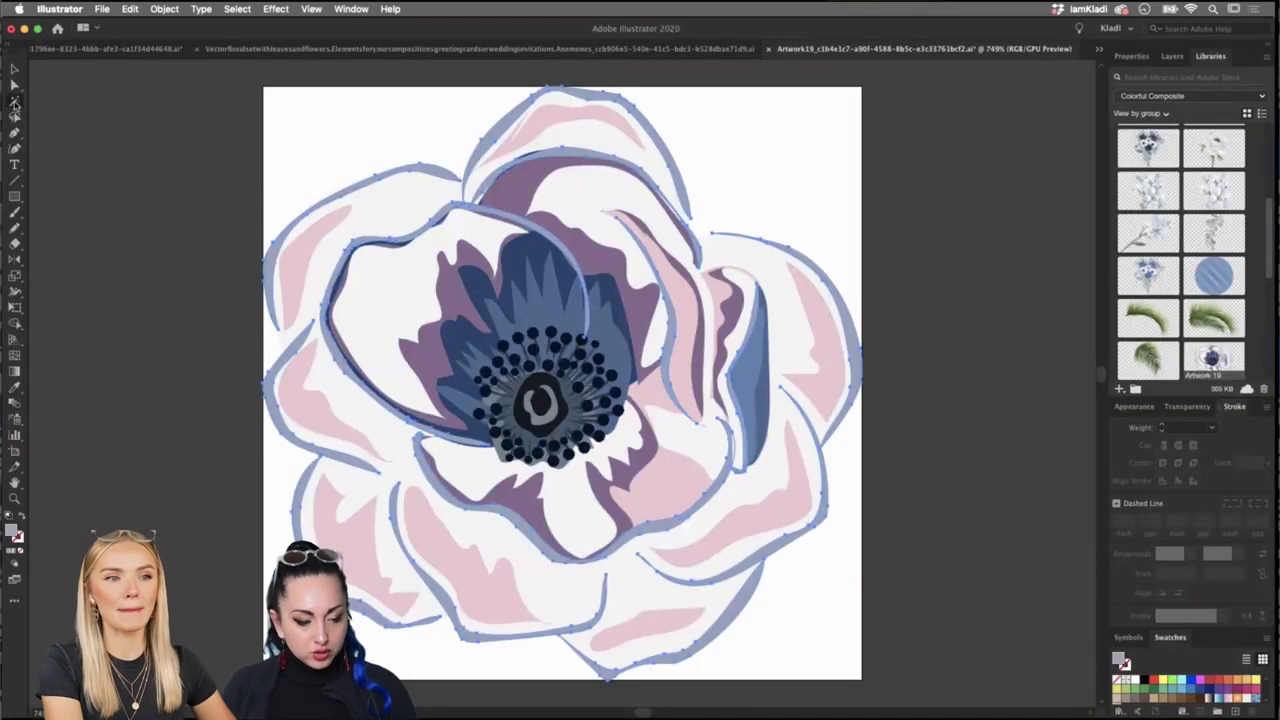
double_click(15, 102)
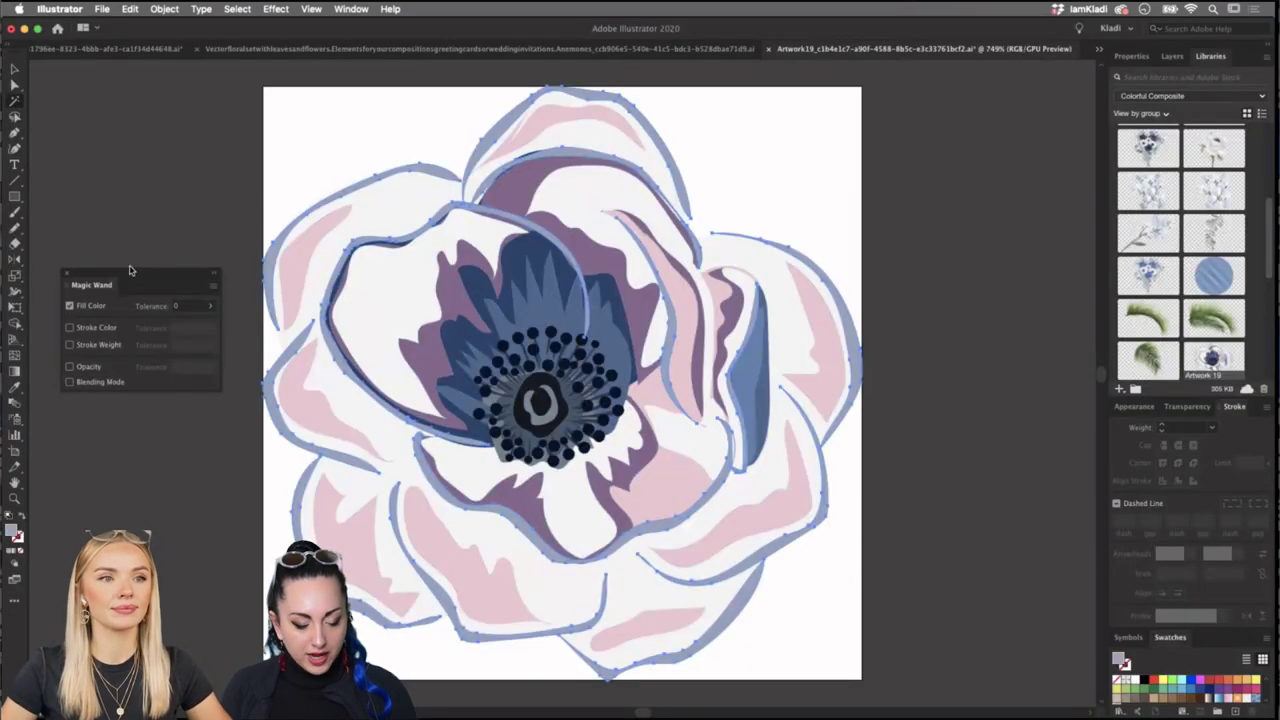
drag(129, 270, 161, 52)
click(211, 89)
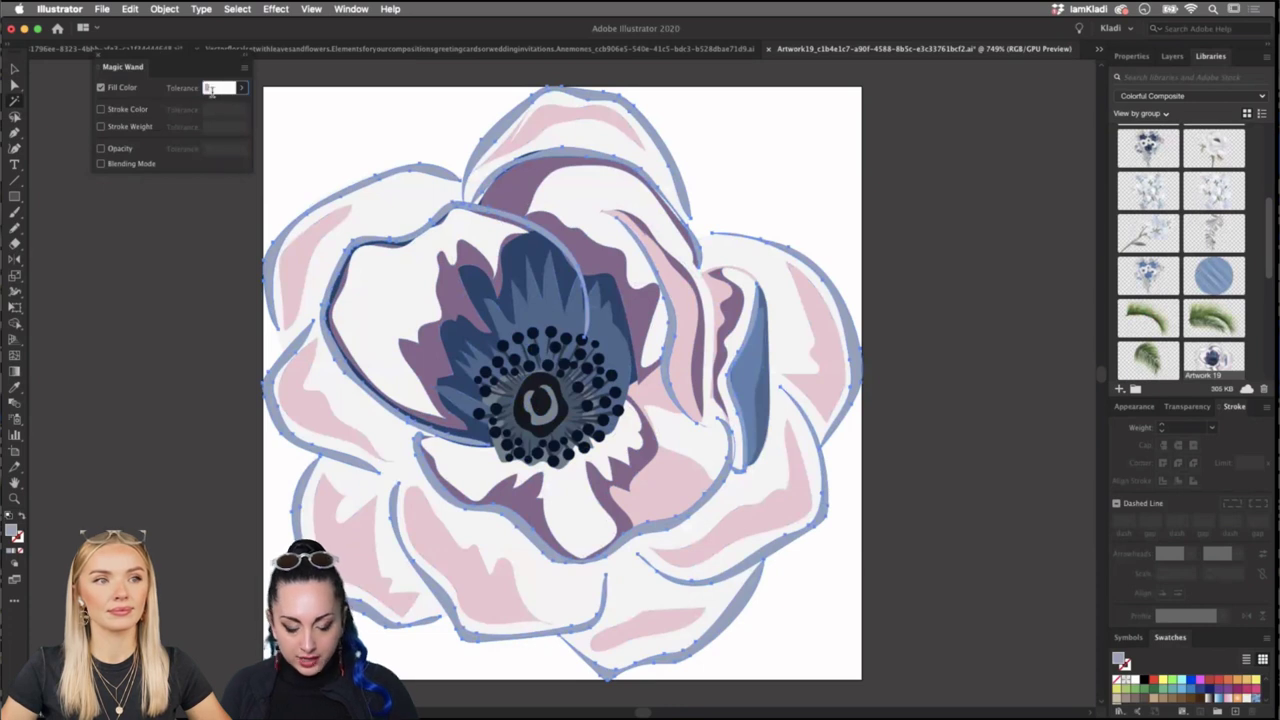
text(7)
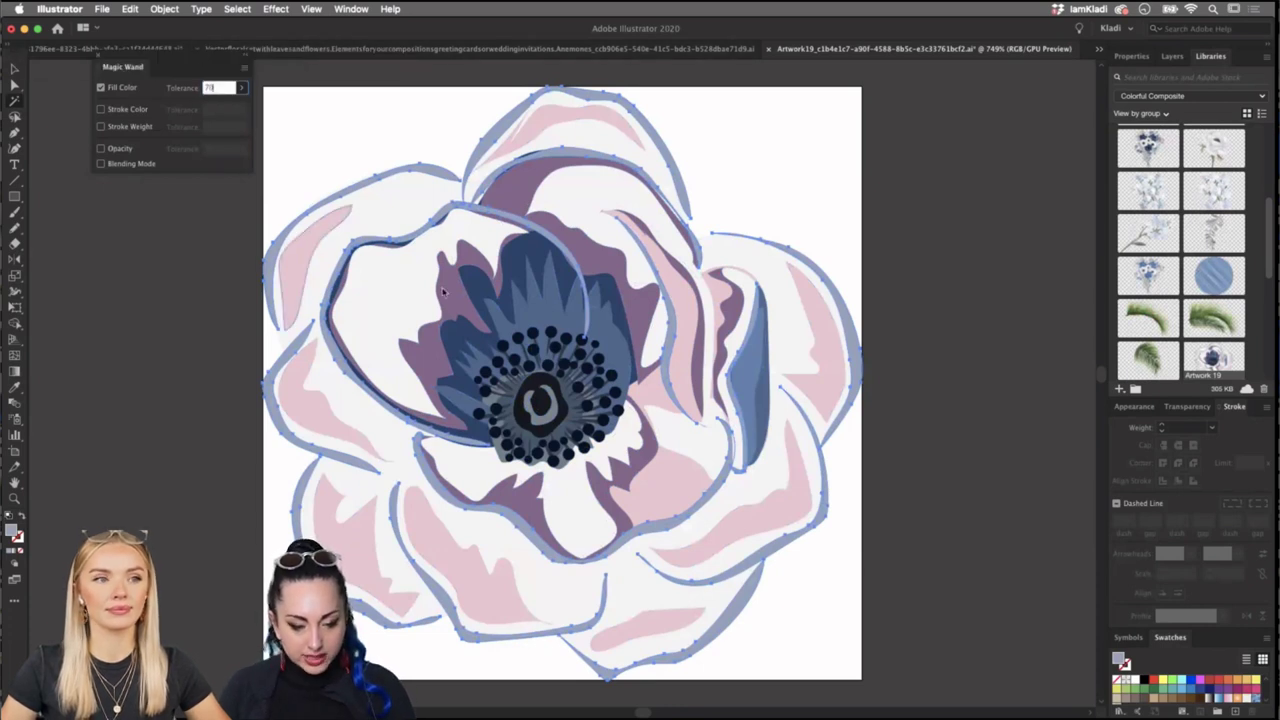
text(0)
click(552, 153)
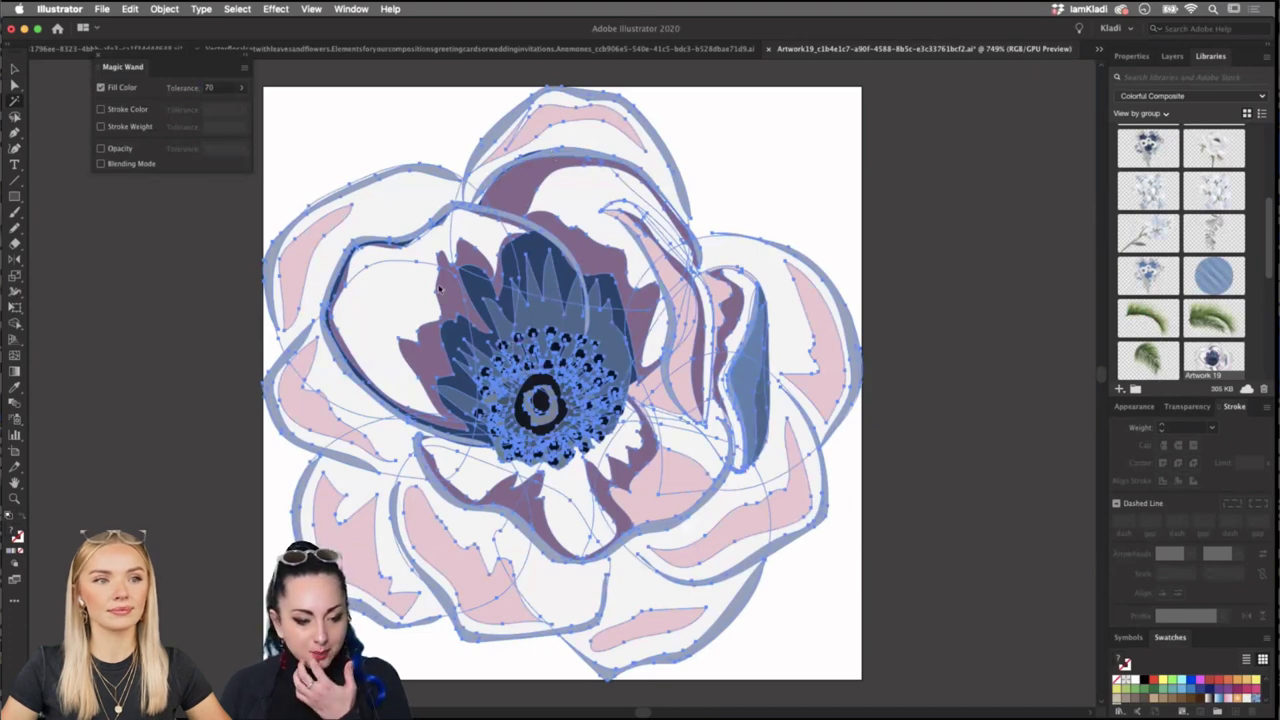
click(230, 89)
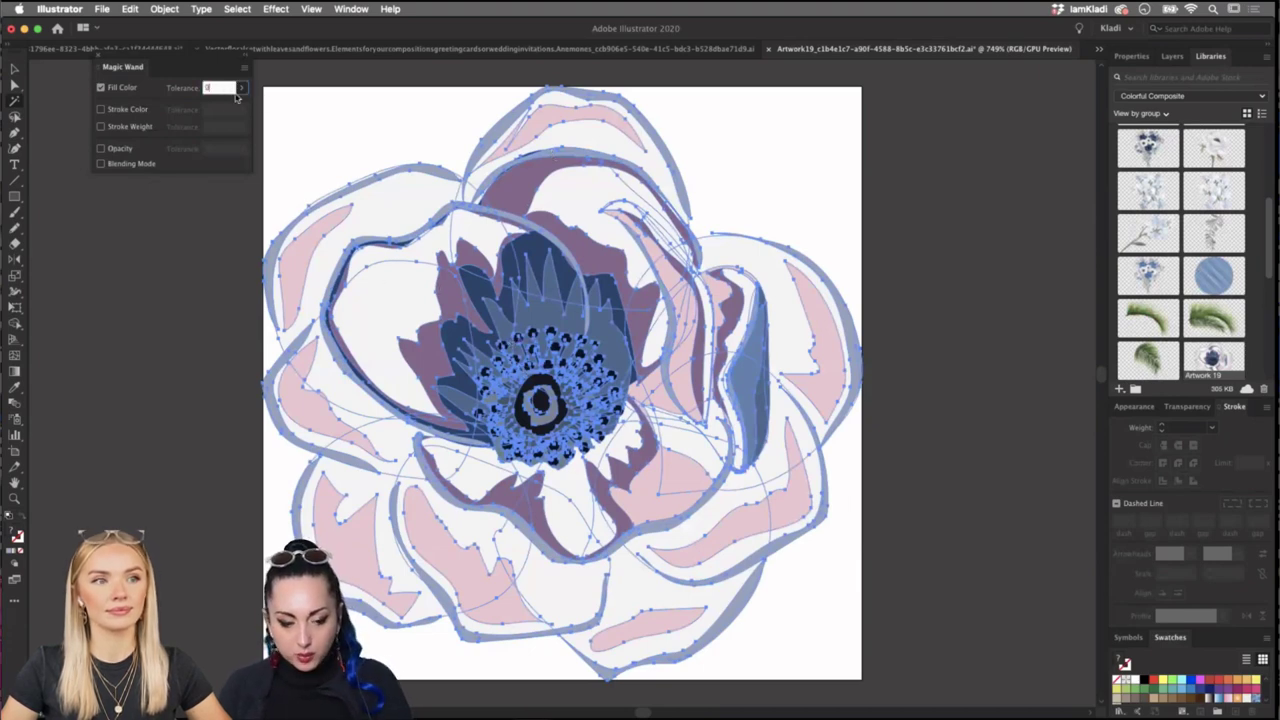
text(0)
click(424, 172)
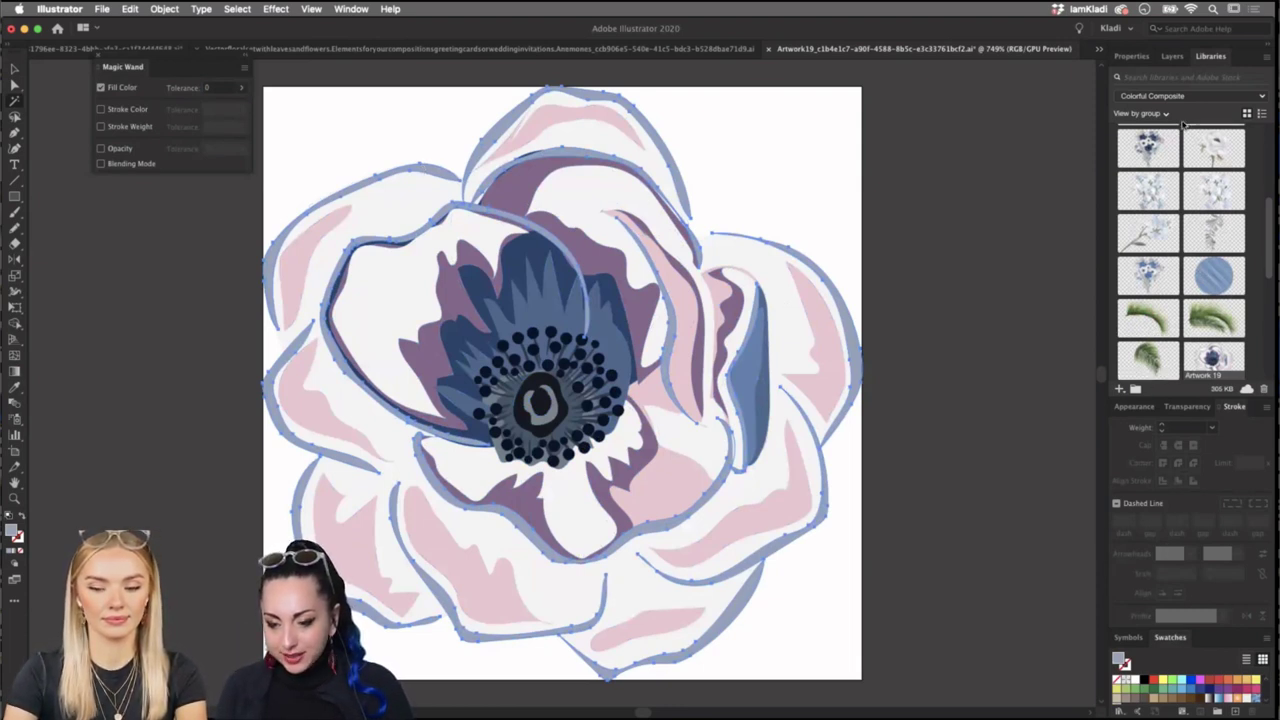
Recolour the outlines light pink and the blue shapes pale grey-blue from the theme swatches.
scroll(1215, 290, down, 2)
scroll(1215, 300, down, 5)
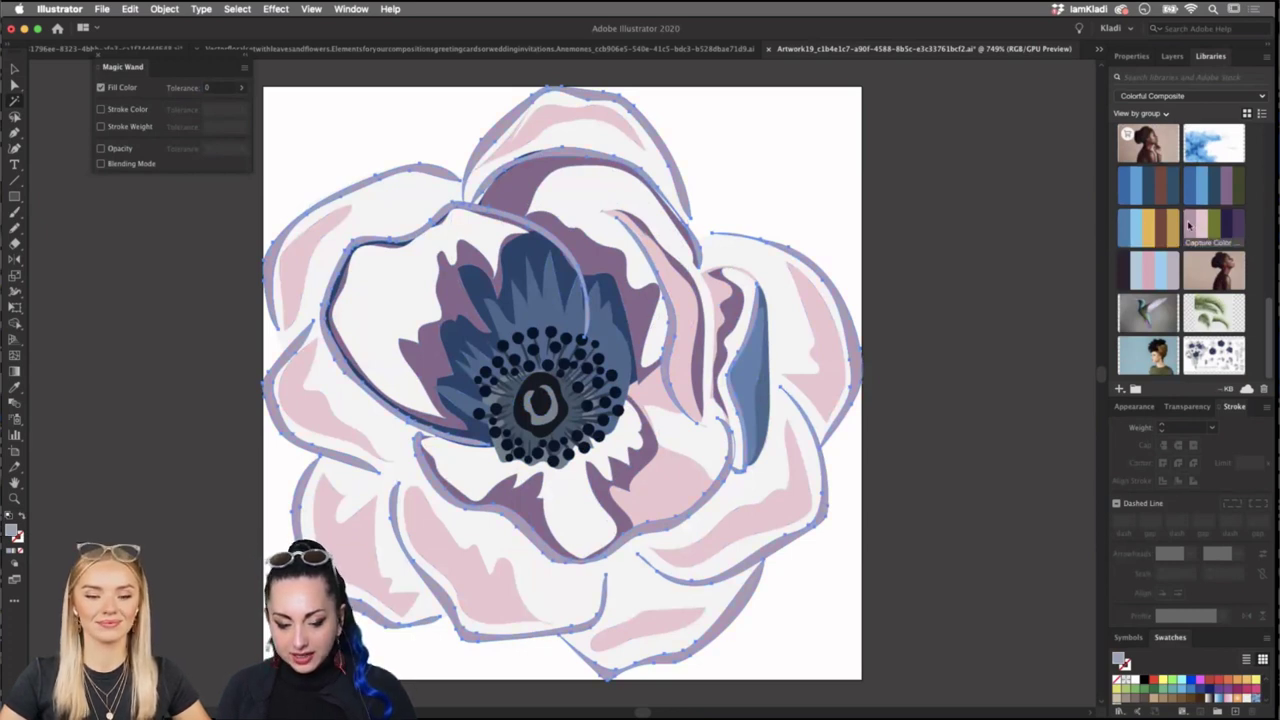
click(824, 360)
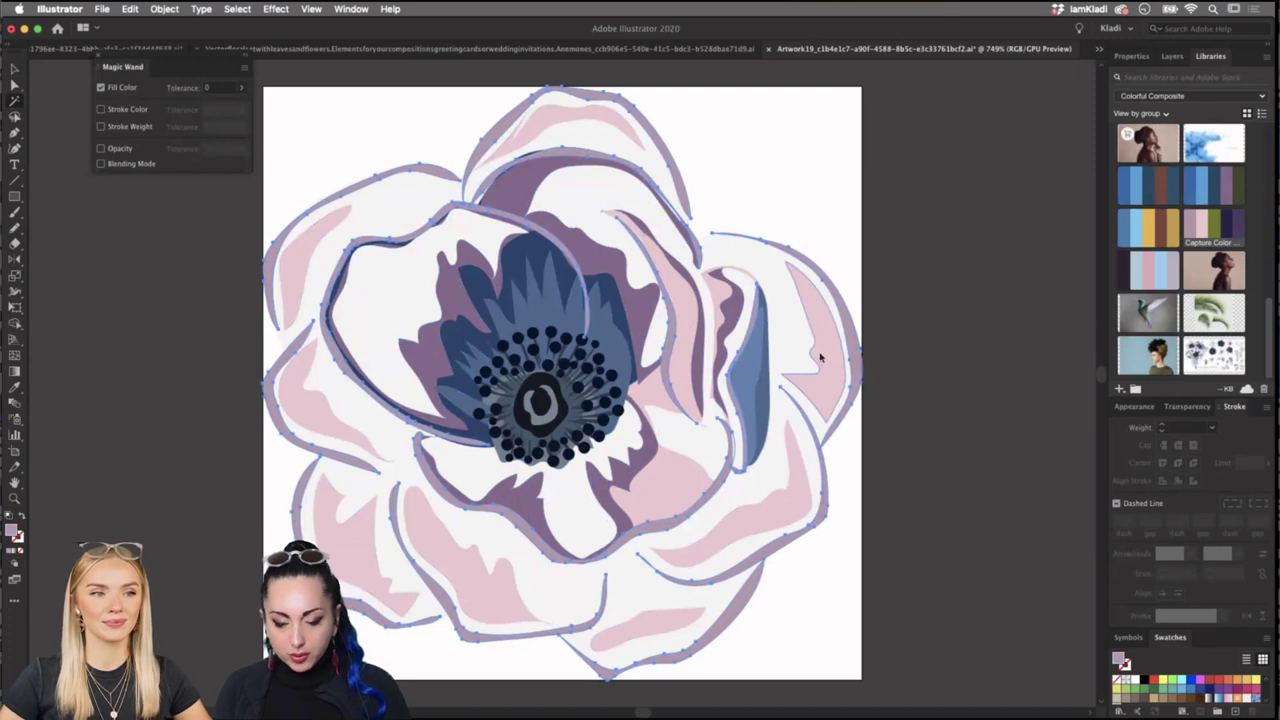
click(1201, 231)
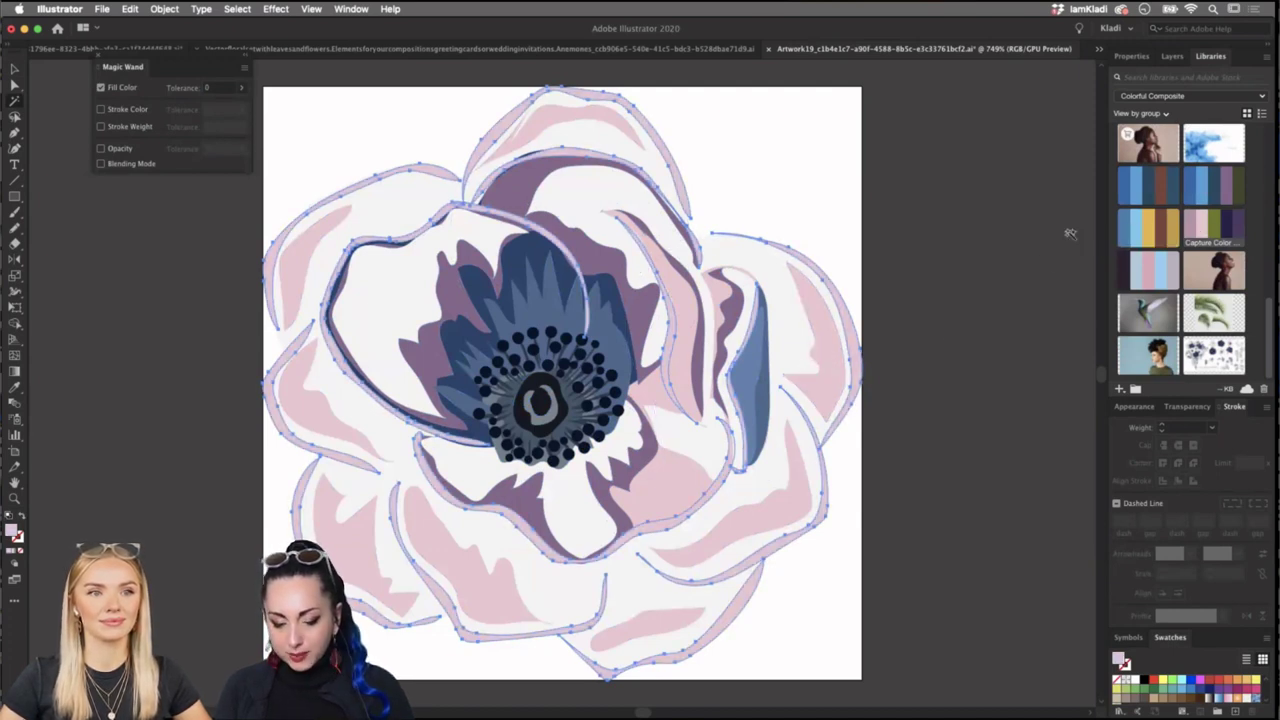
click(765, 350)
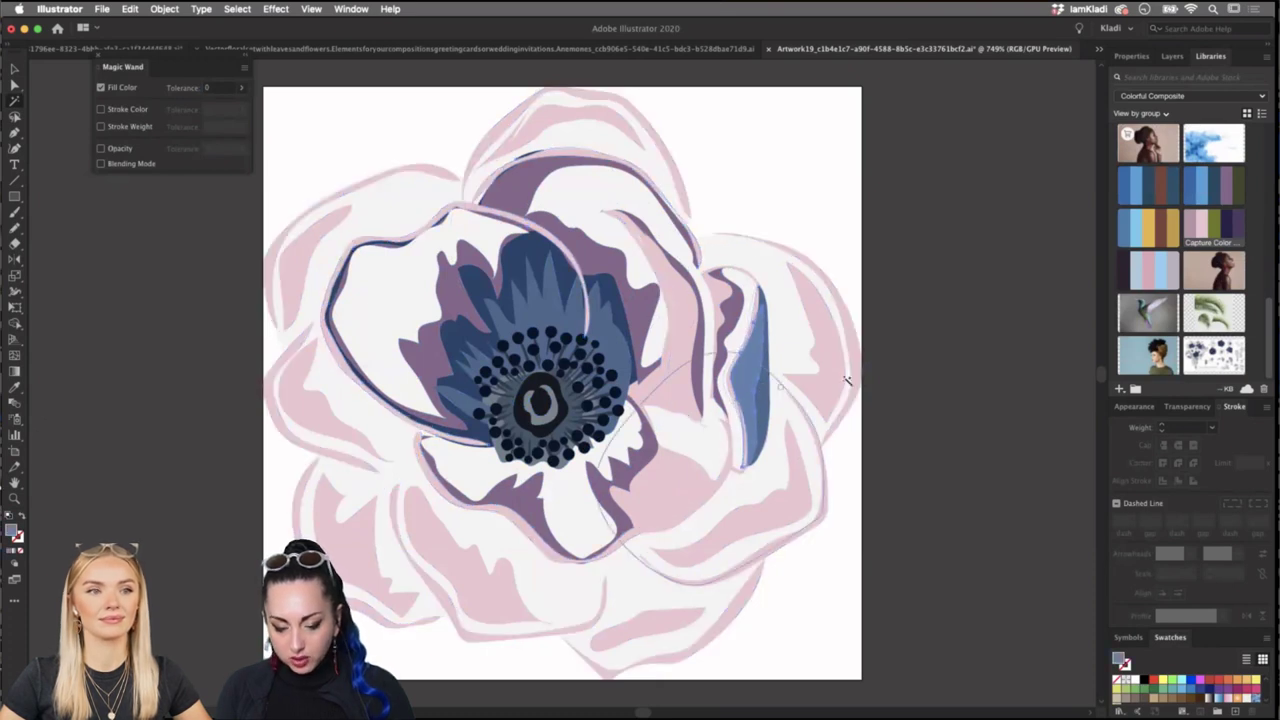
click(767, 390)
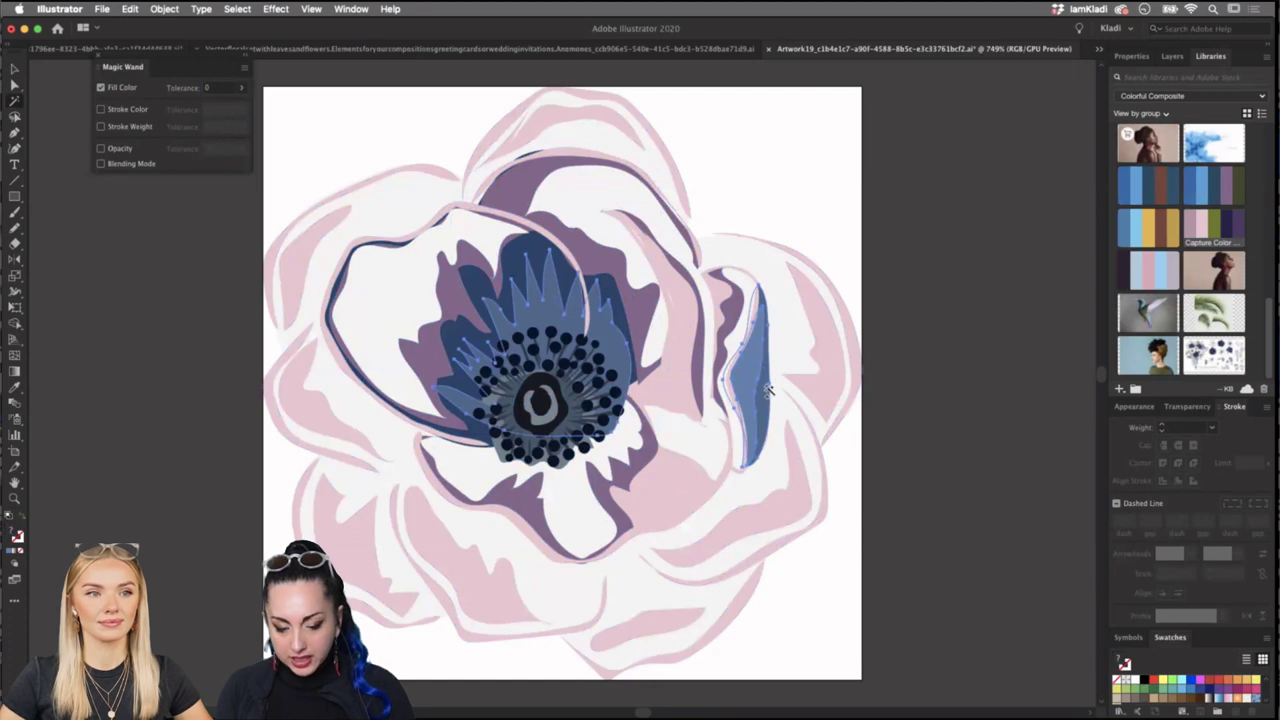
click(1172, 267)
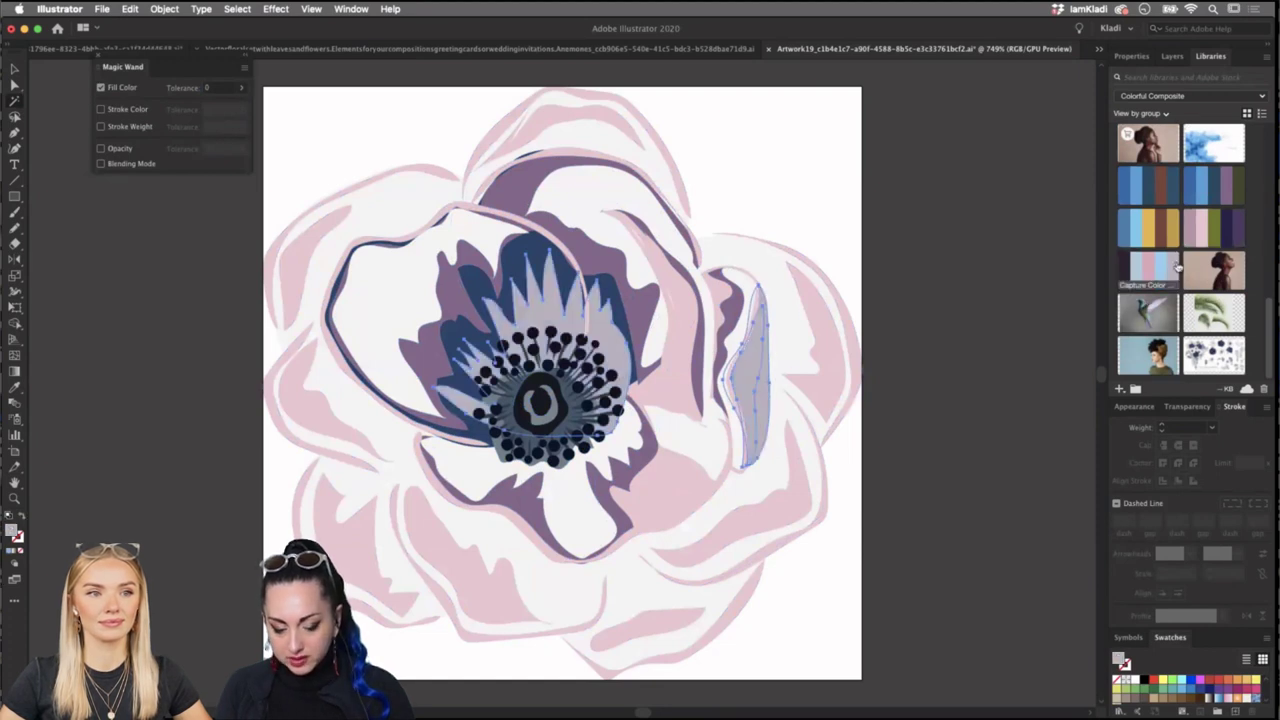
Select the anemone centre, close the Artwork 19 document and return to the Photoshop composite.
click(14, 70)
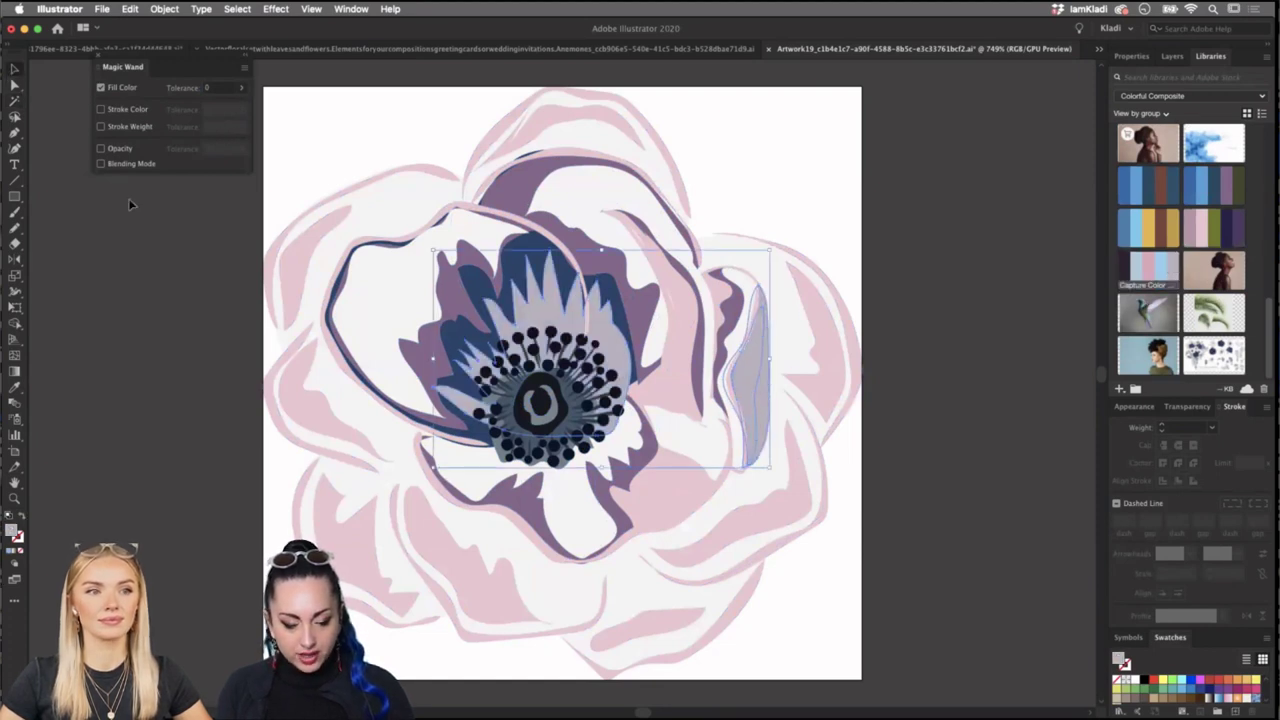
key(a)
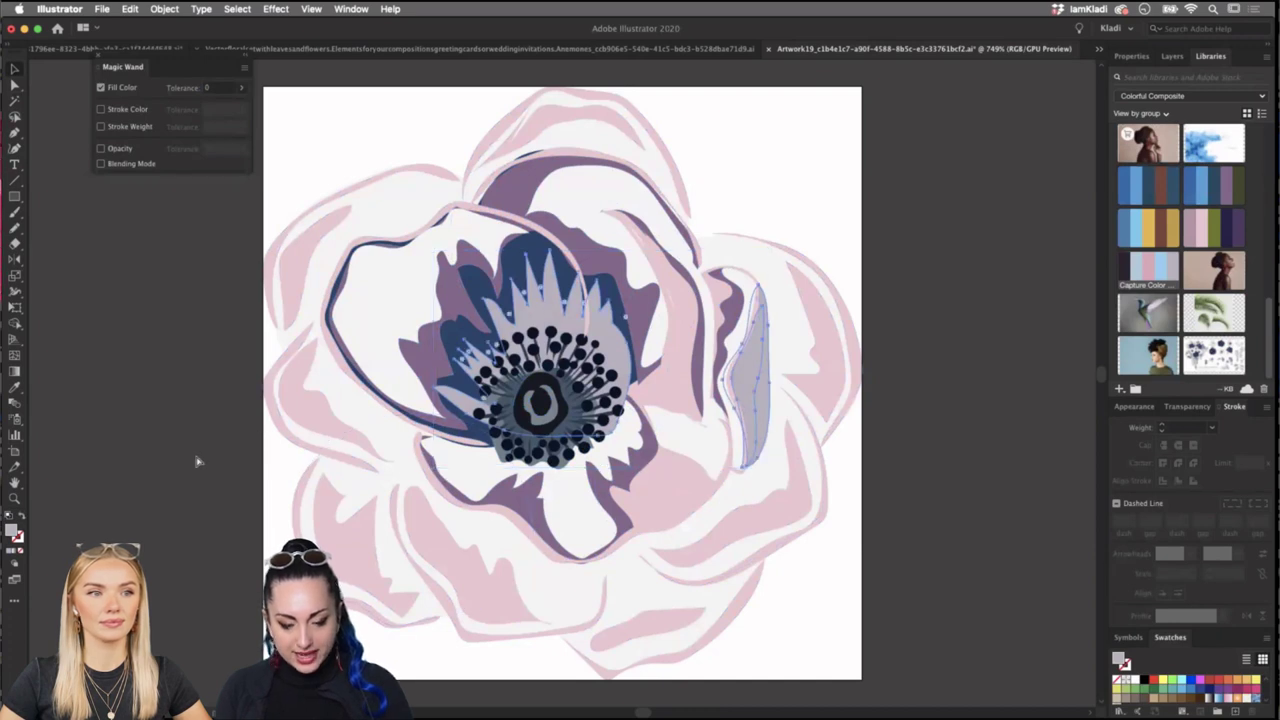
click(480, 463)
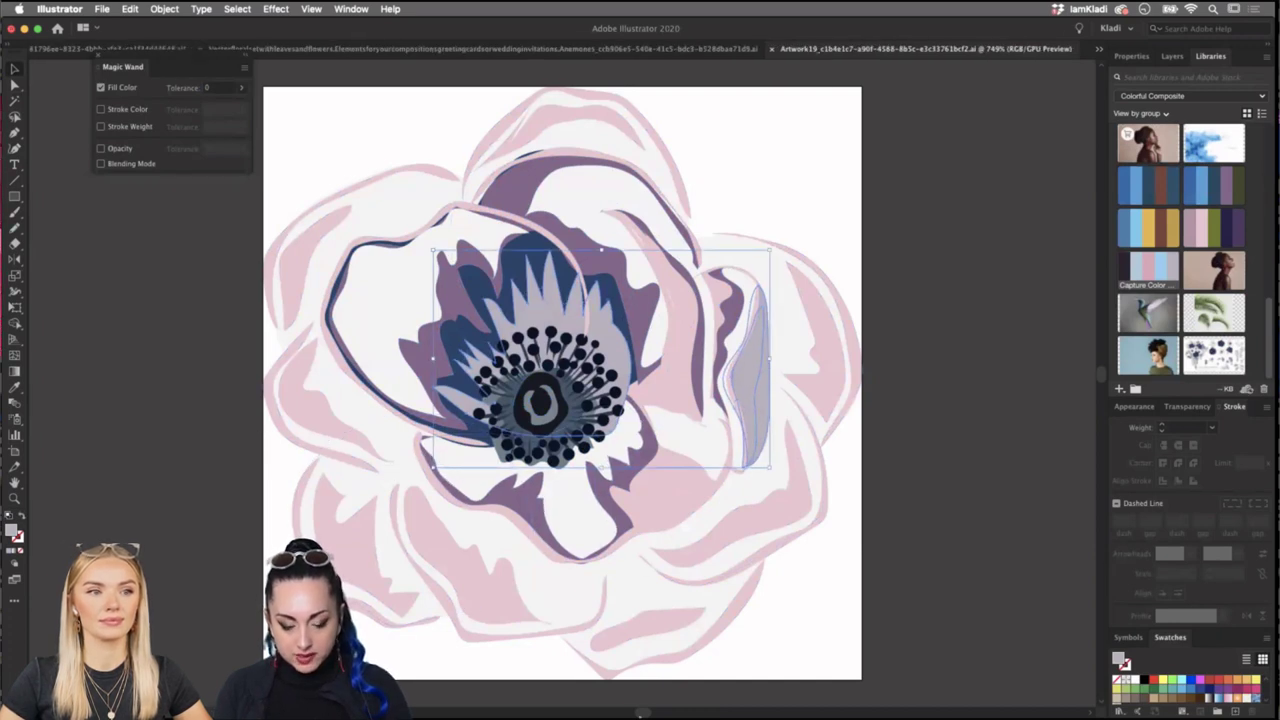
mouse_move(636, 712)
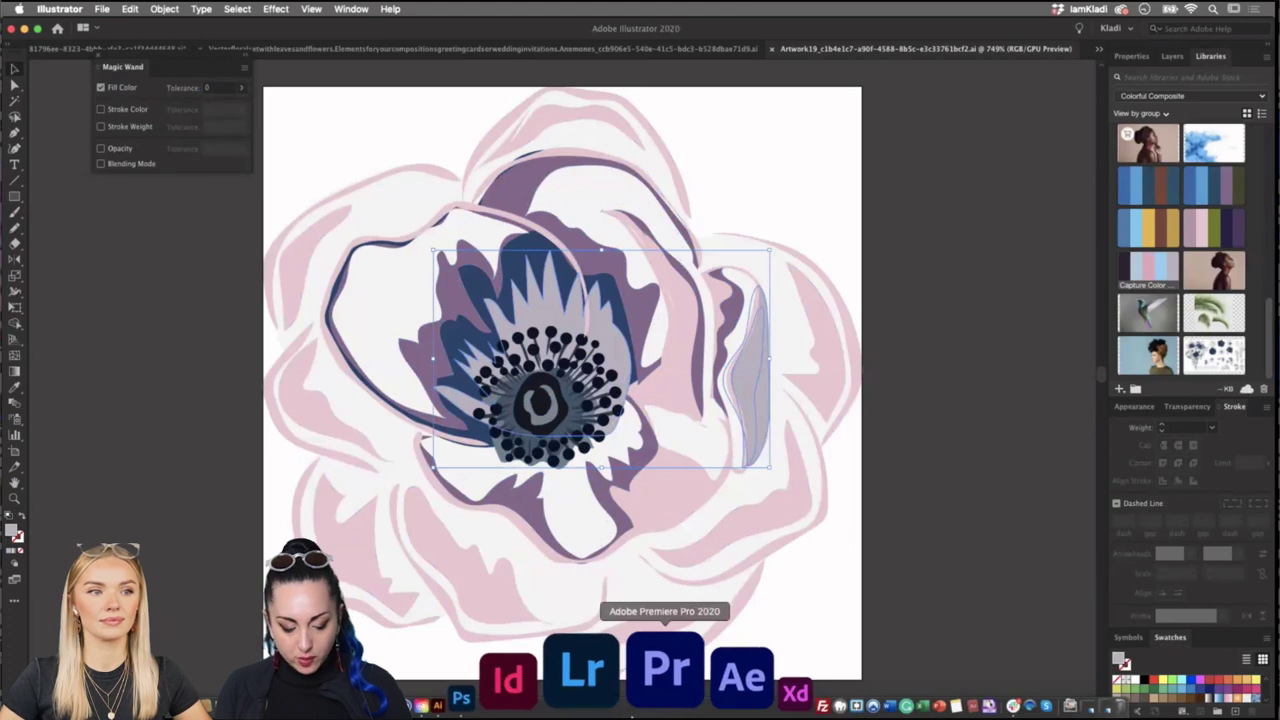
key(a)
key(super+w)
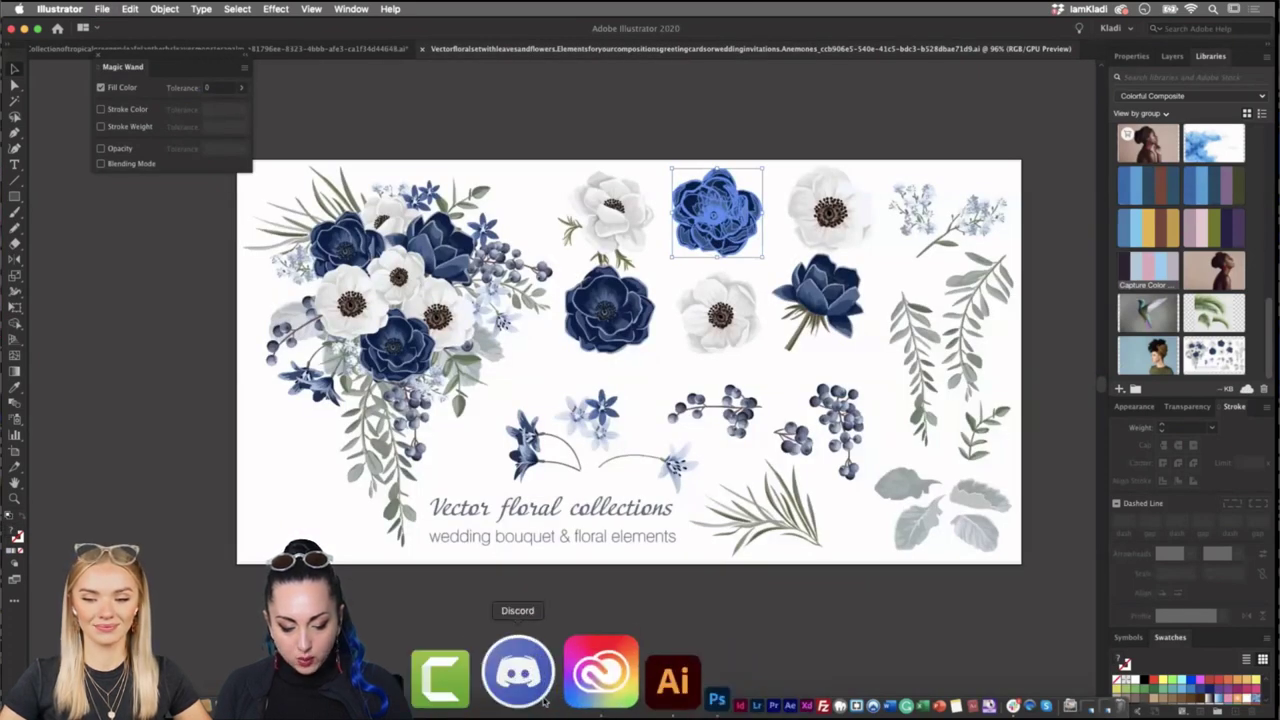
click(635, 690)
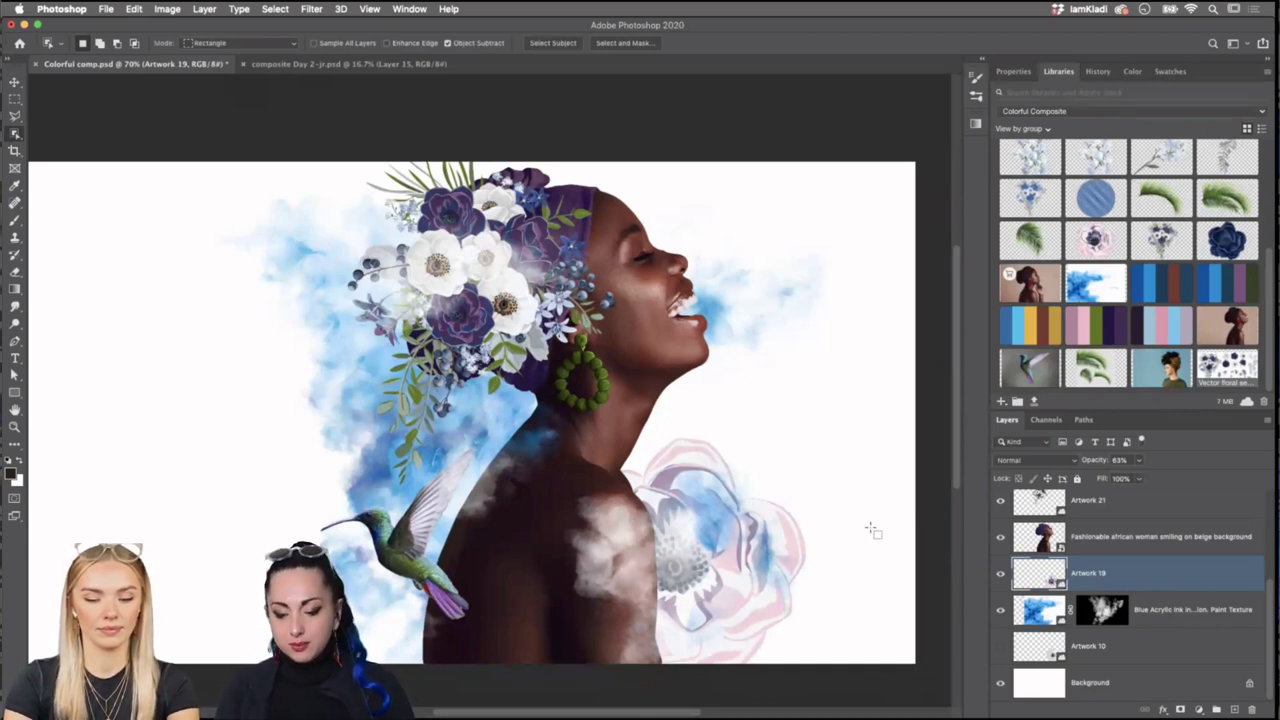
Hide the Blue Acrylic Ink Paint Texture copy layer to remove the shoulder's white clouds.
scroll(1000, 580, up, 1)
scroll(1000, 580, up, 3)
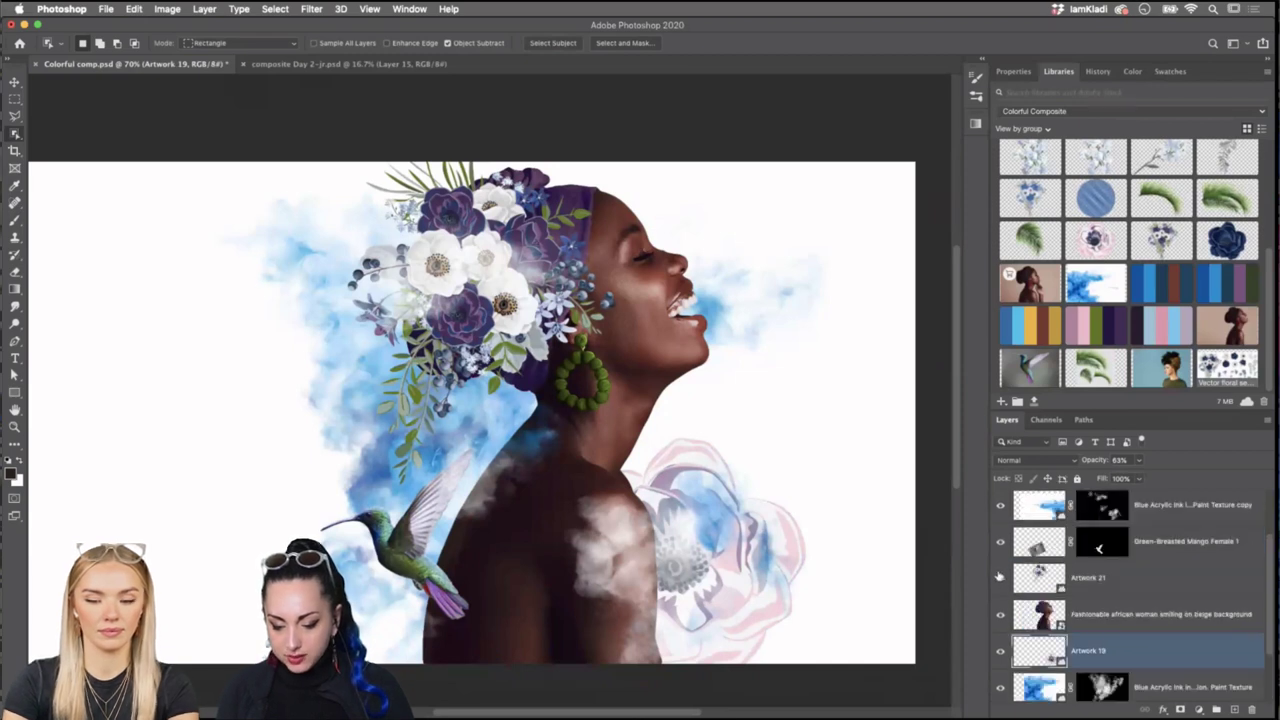
click(1000, 505)
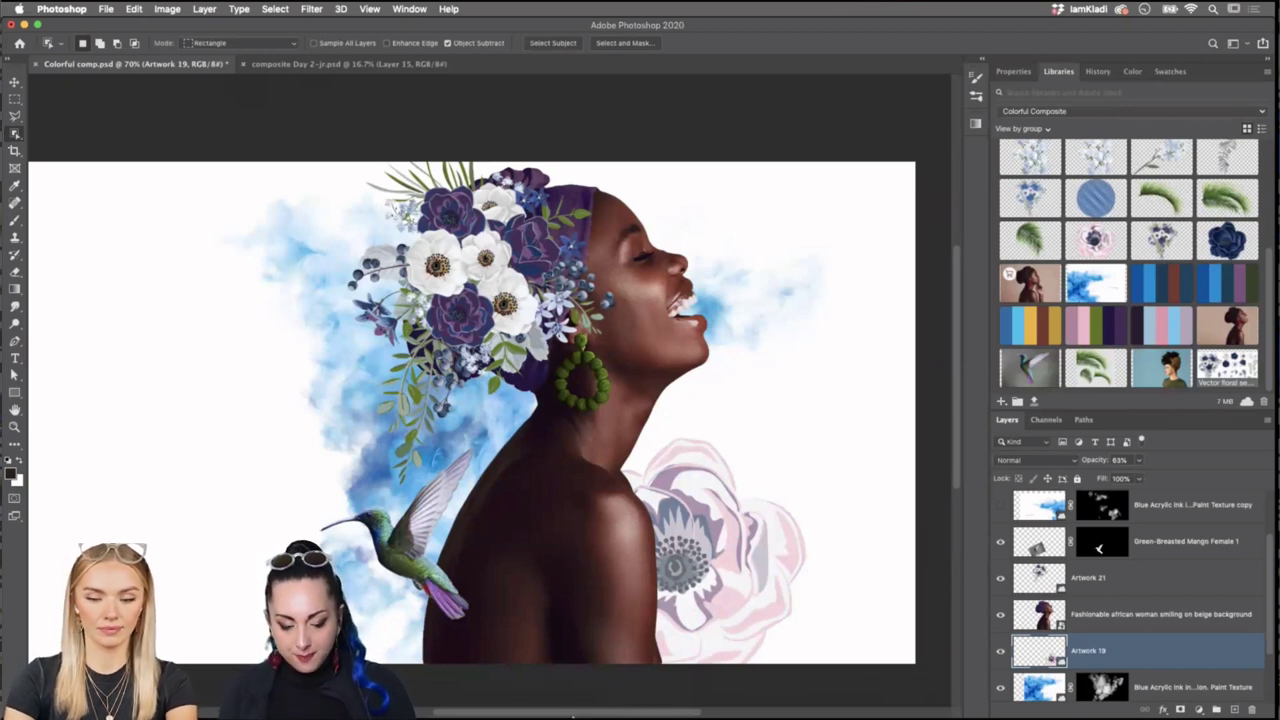
In Illustrator, draw a white circle about 348 px across with the Ellipse tool, left of the artboard.
click(575, 708)
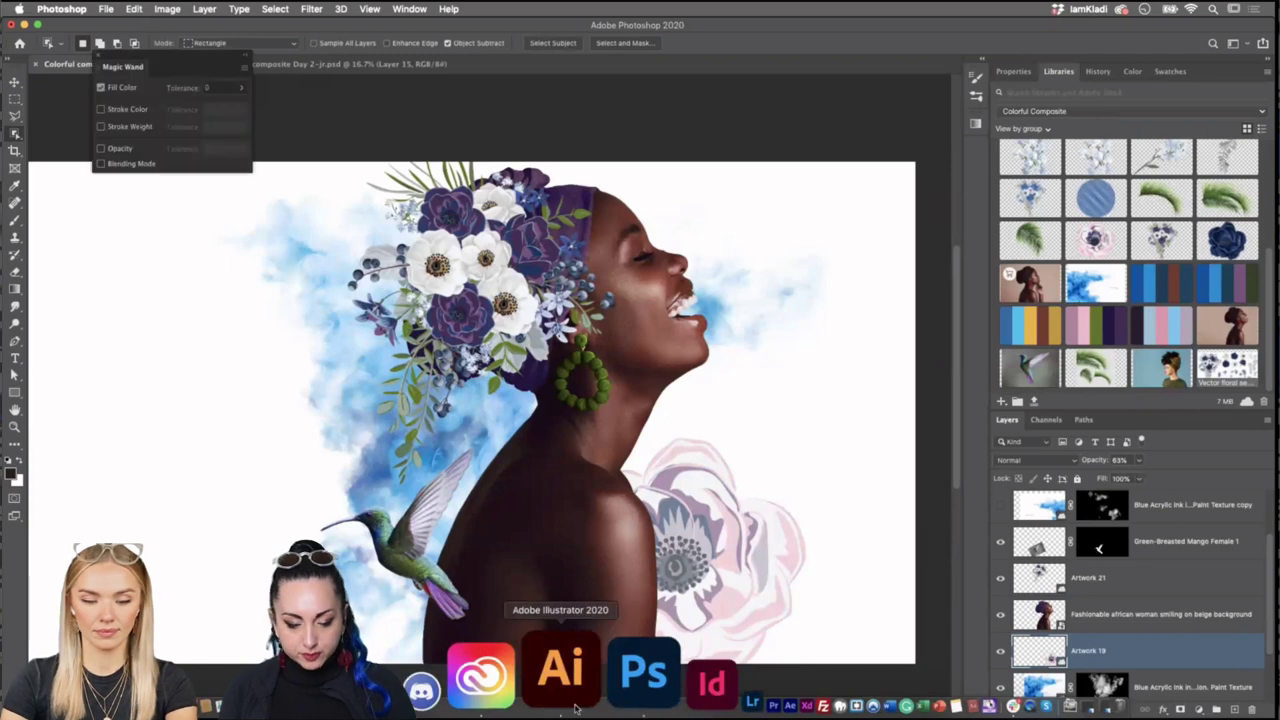
scroll(730, 210, left, 5)
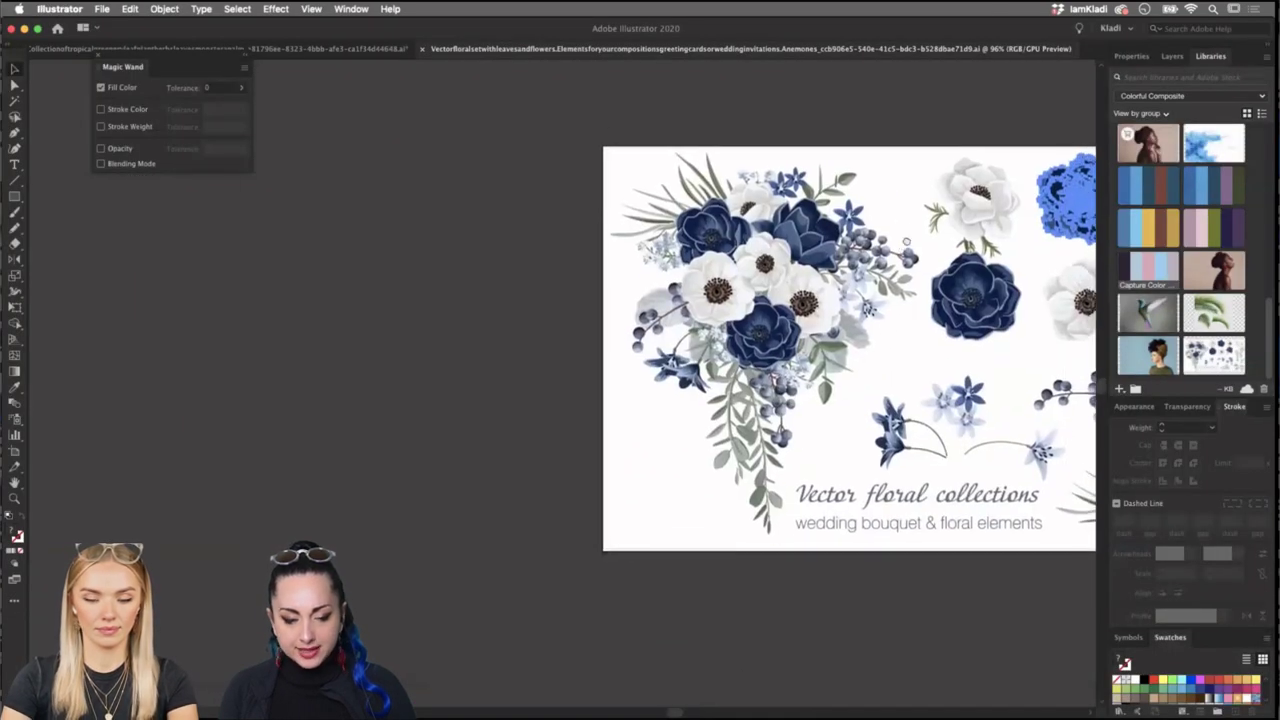
scroll(906, 240, up, 2)
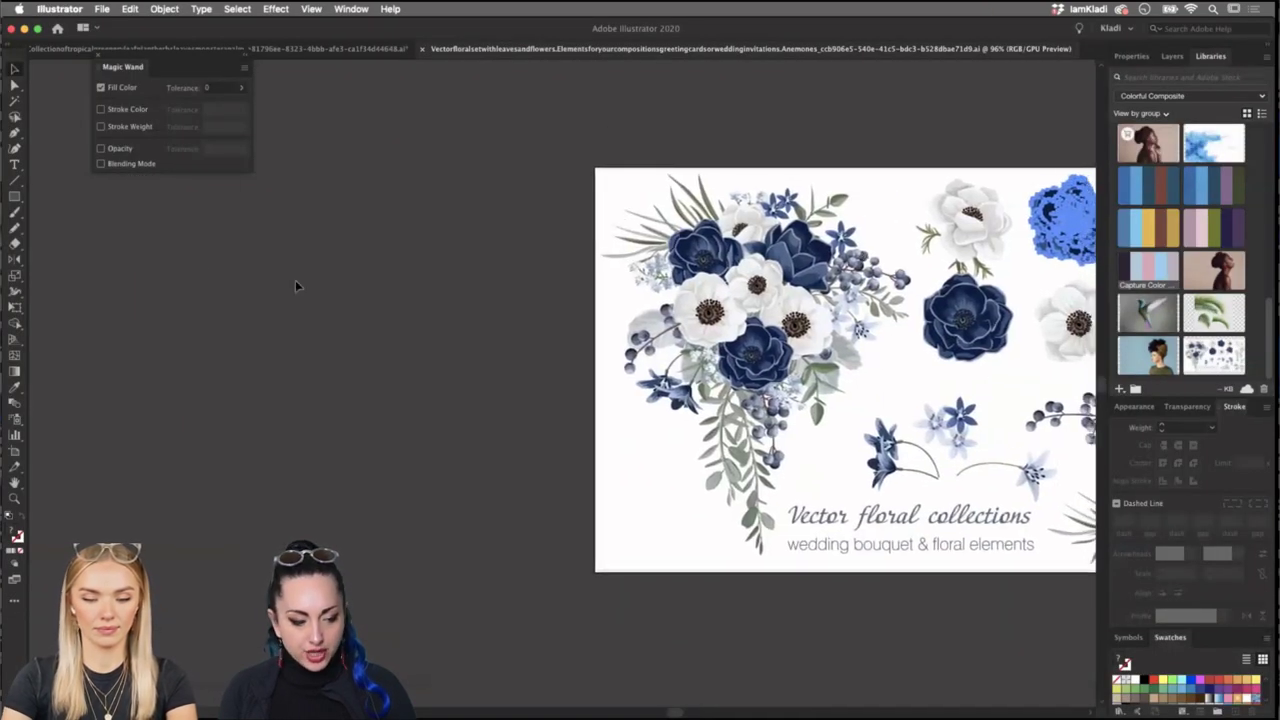
click(17, 199)
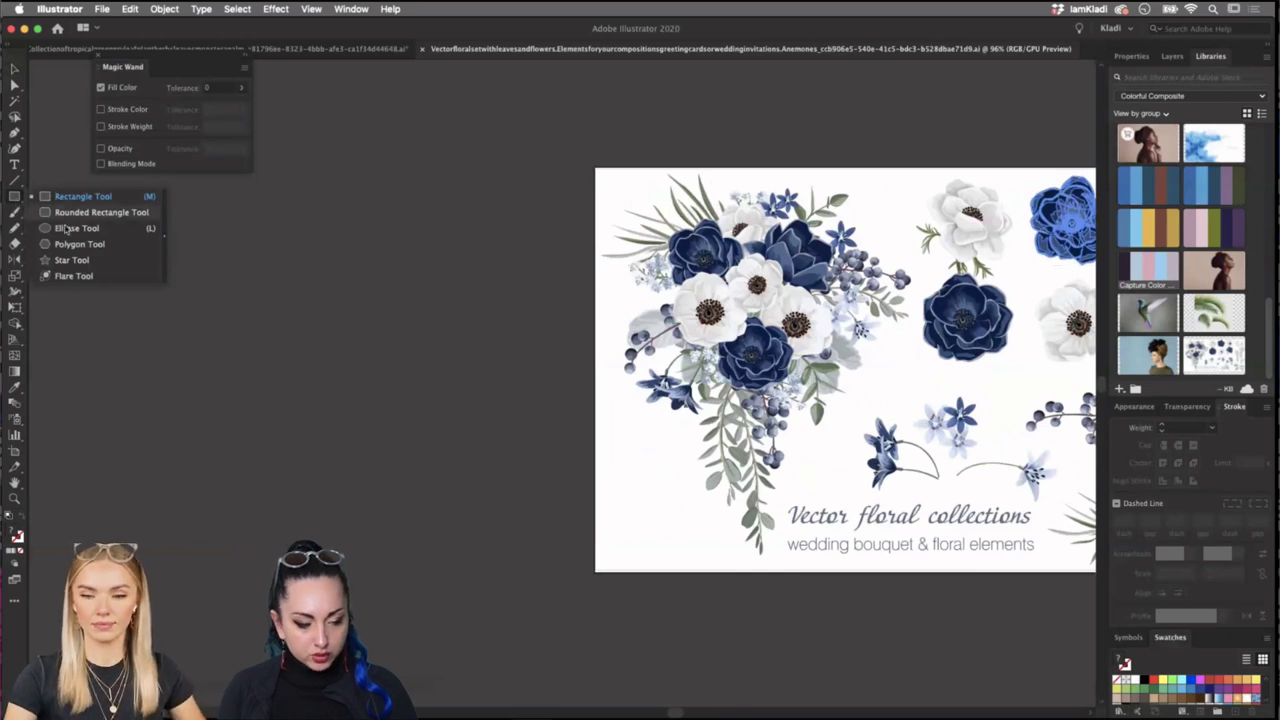
click(151, 233)
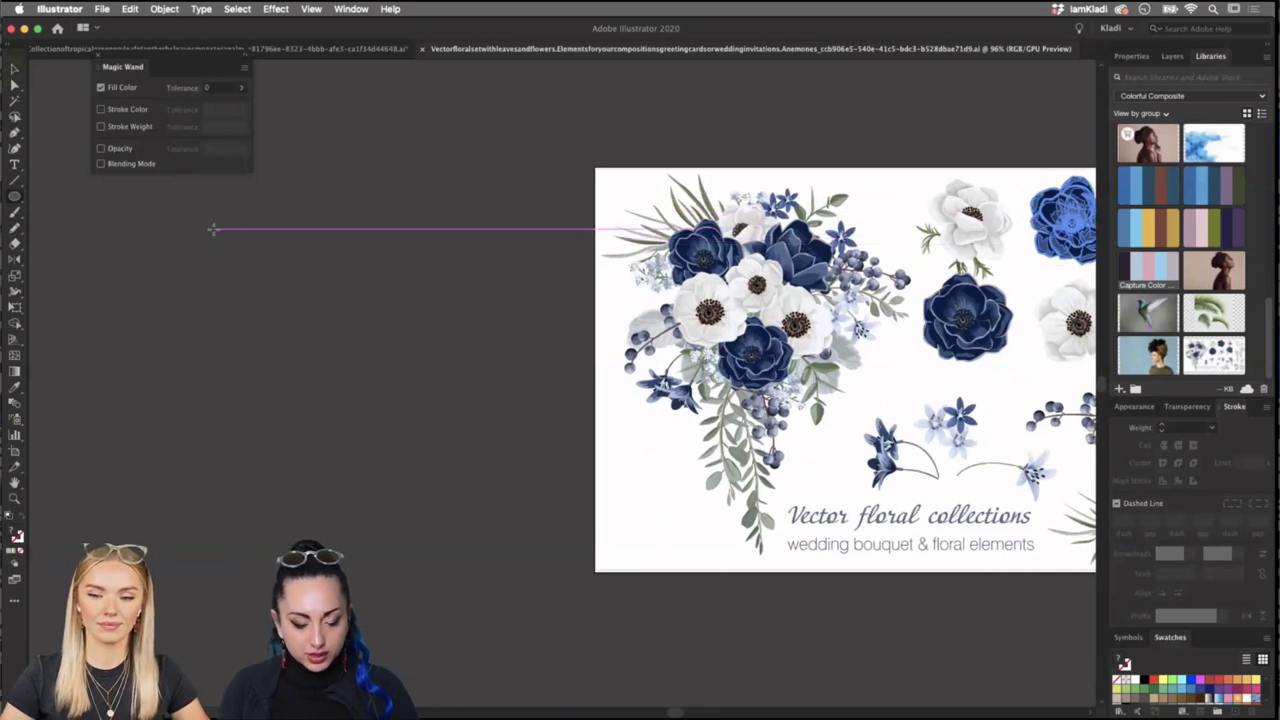
drag(211, 224, 433, 440)
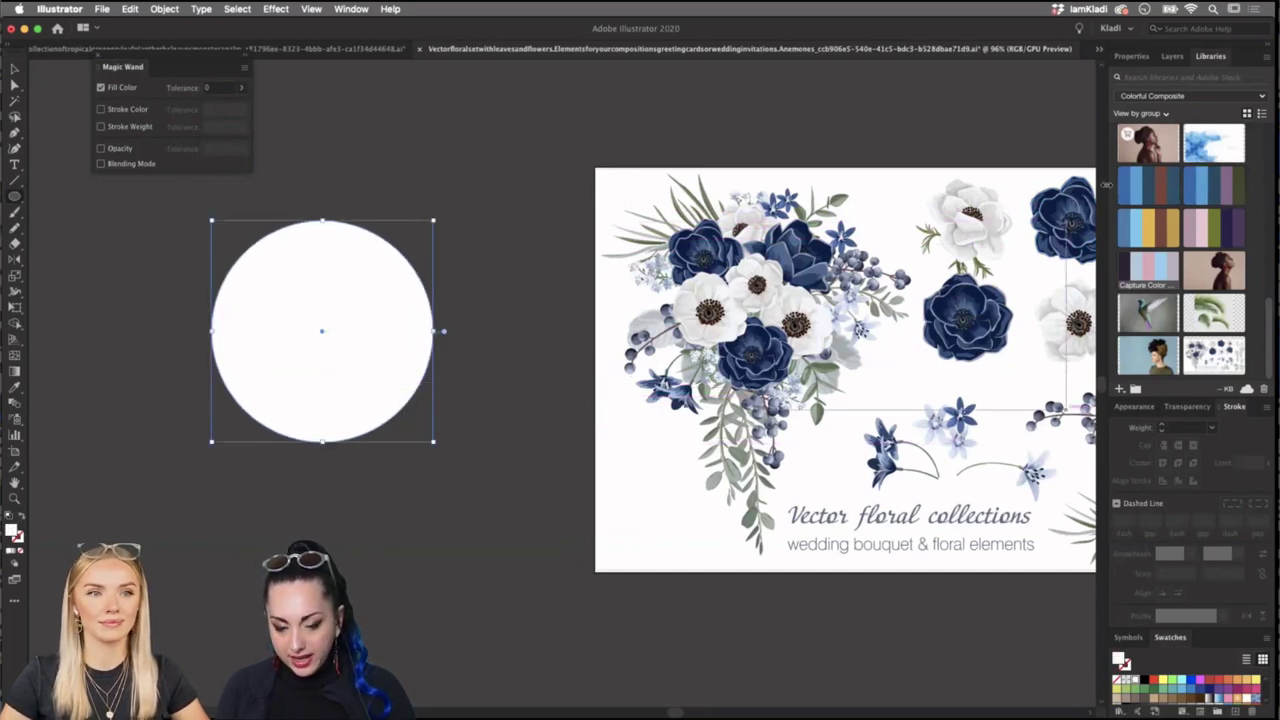
scroll(514, 380, down, 2)
scroll(514, 380, left, 2)
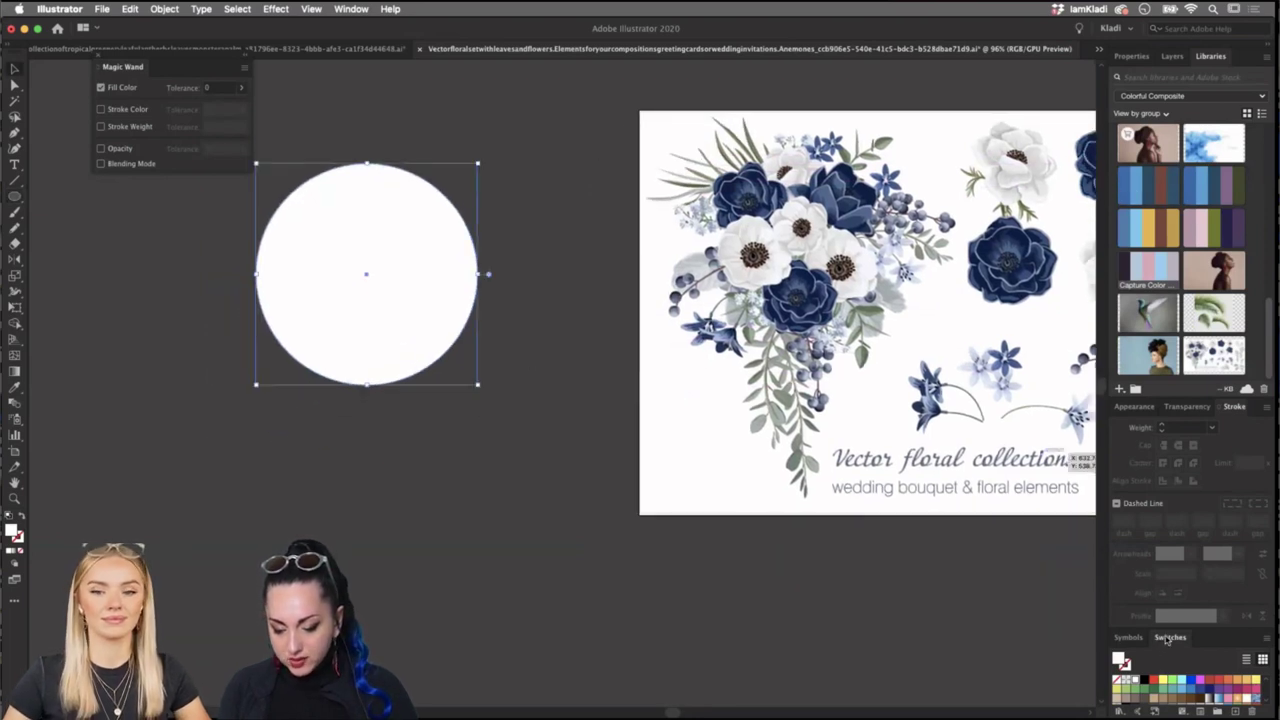
Undock the Swatches panel, enlarge it and position it beside the white circle.
drag(1163, 637, 552, 170)
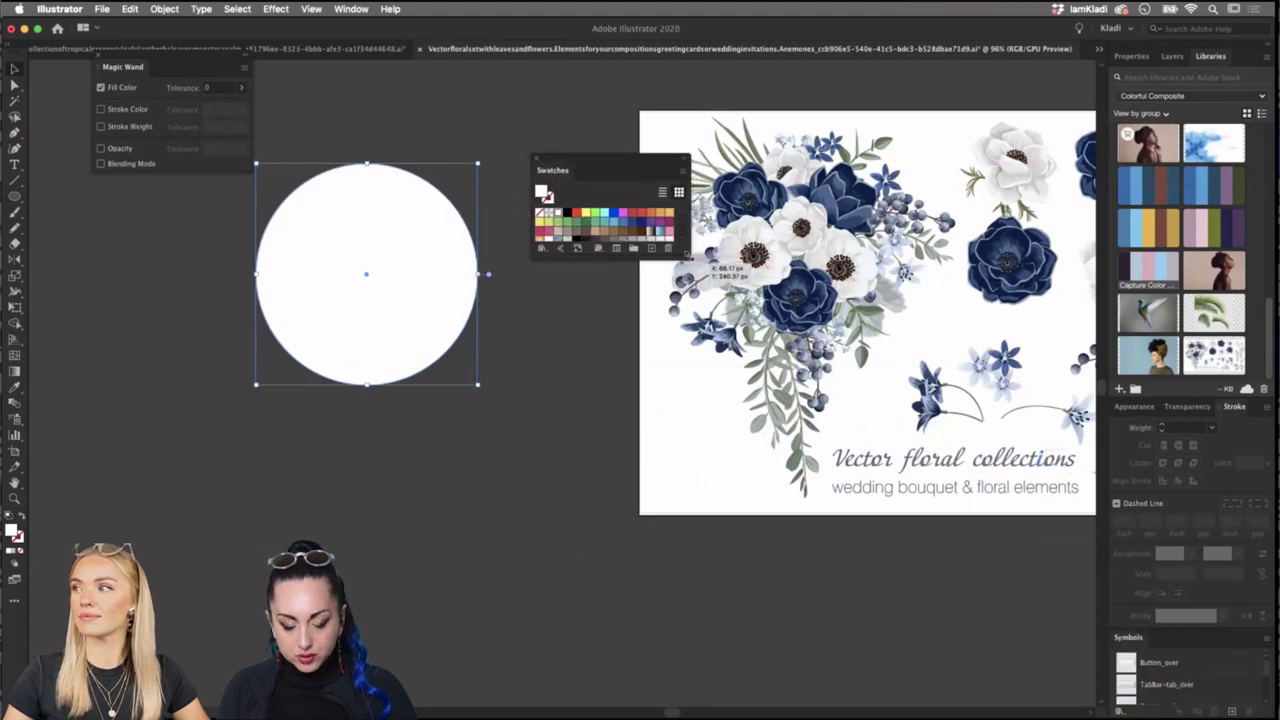
drag(688, 257, 765, 437)
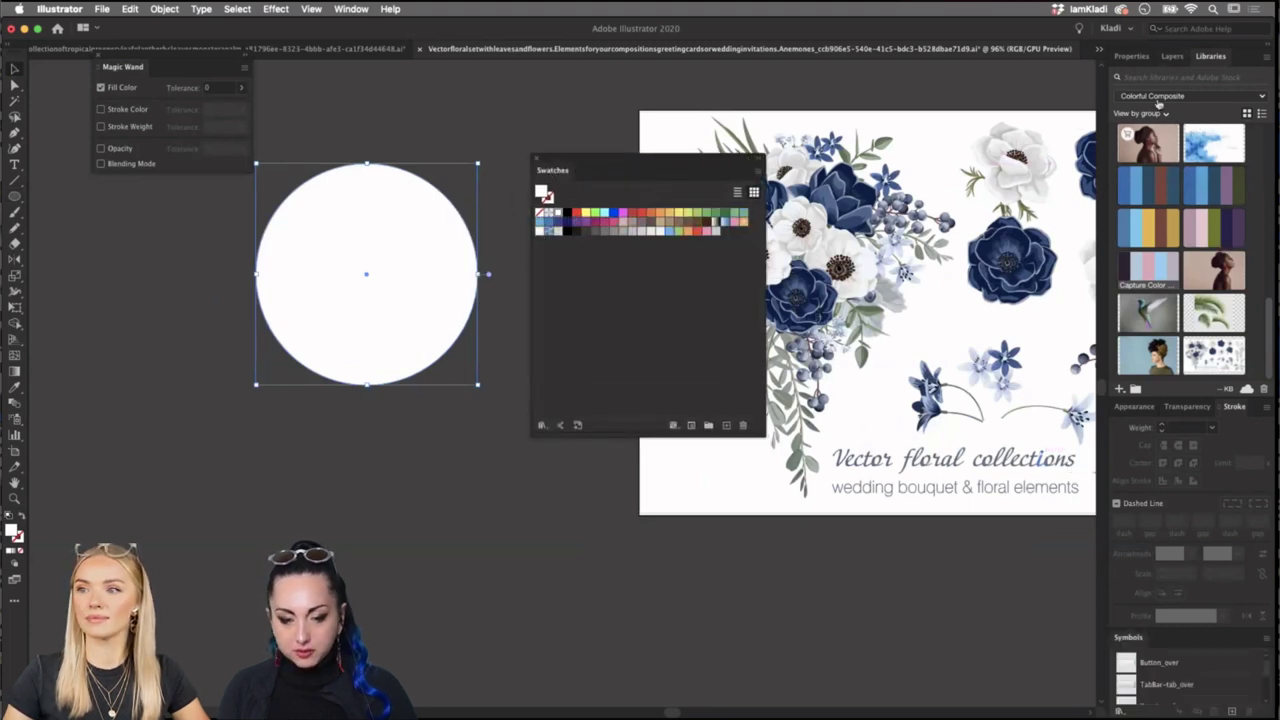
click(350, 9)
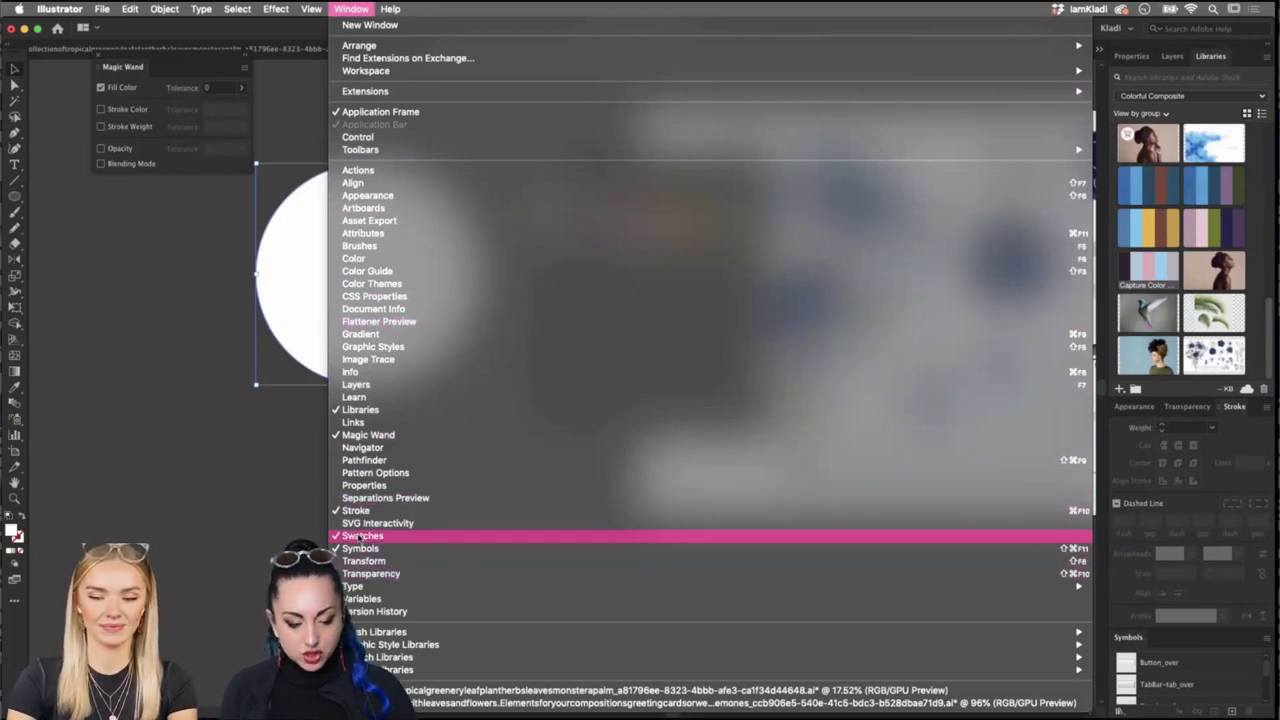
click(300, 487)
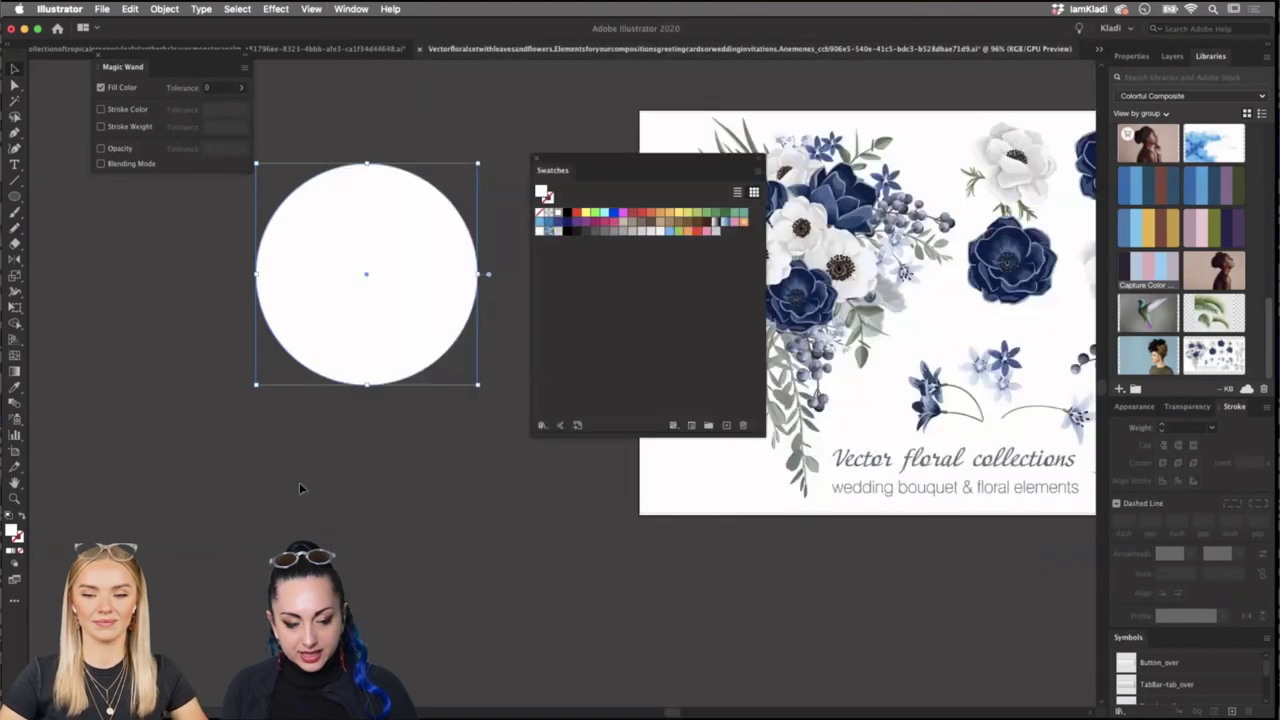
drag(660, 174, 650, 196)
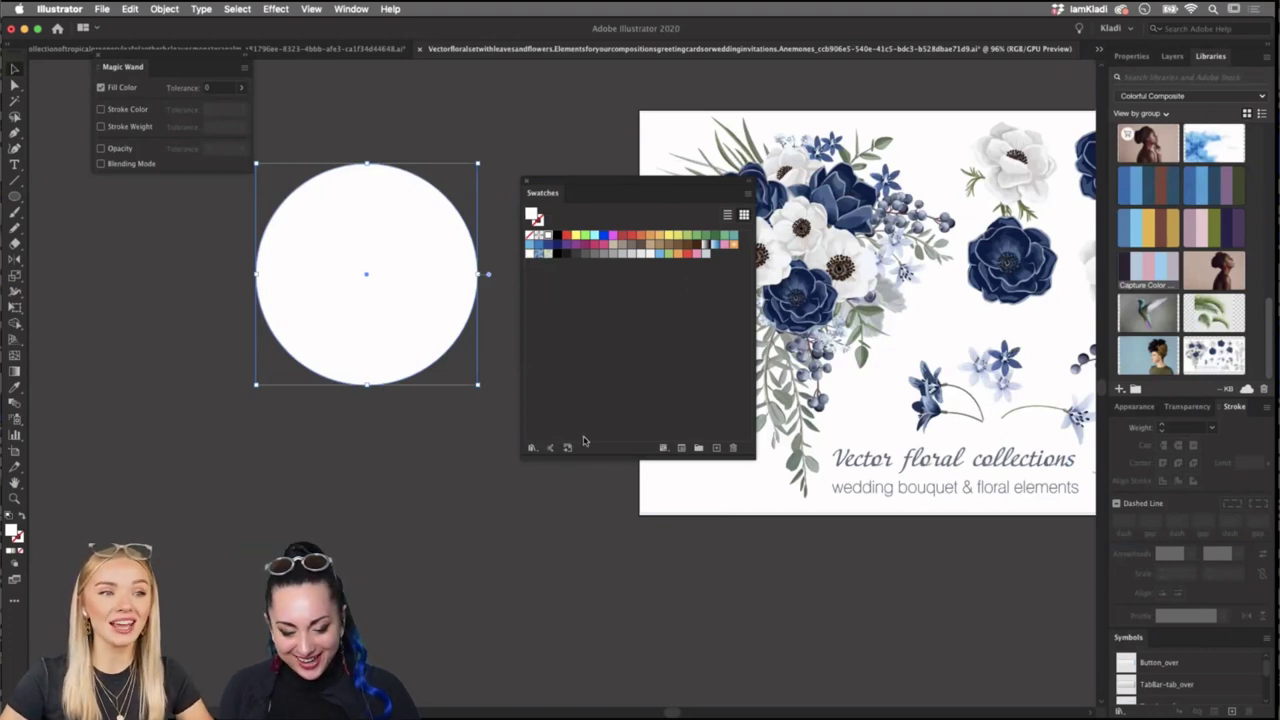
Move the floating Swatches panel up near the top of the window and deselect the white circle.
click(531, 448)
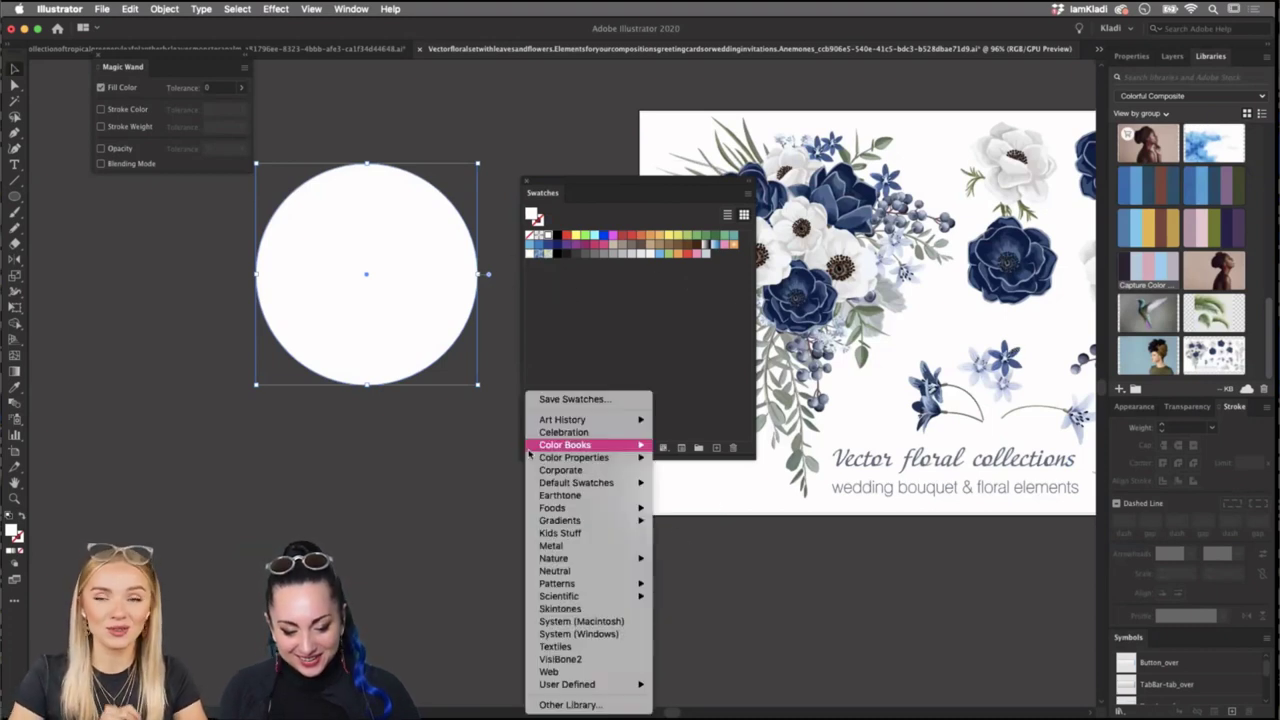
click(632, 190)
drag(628, 189, 607, 67)
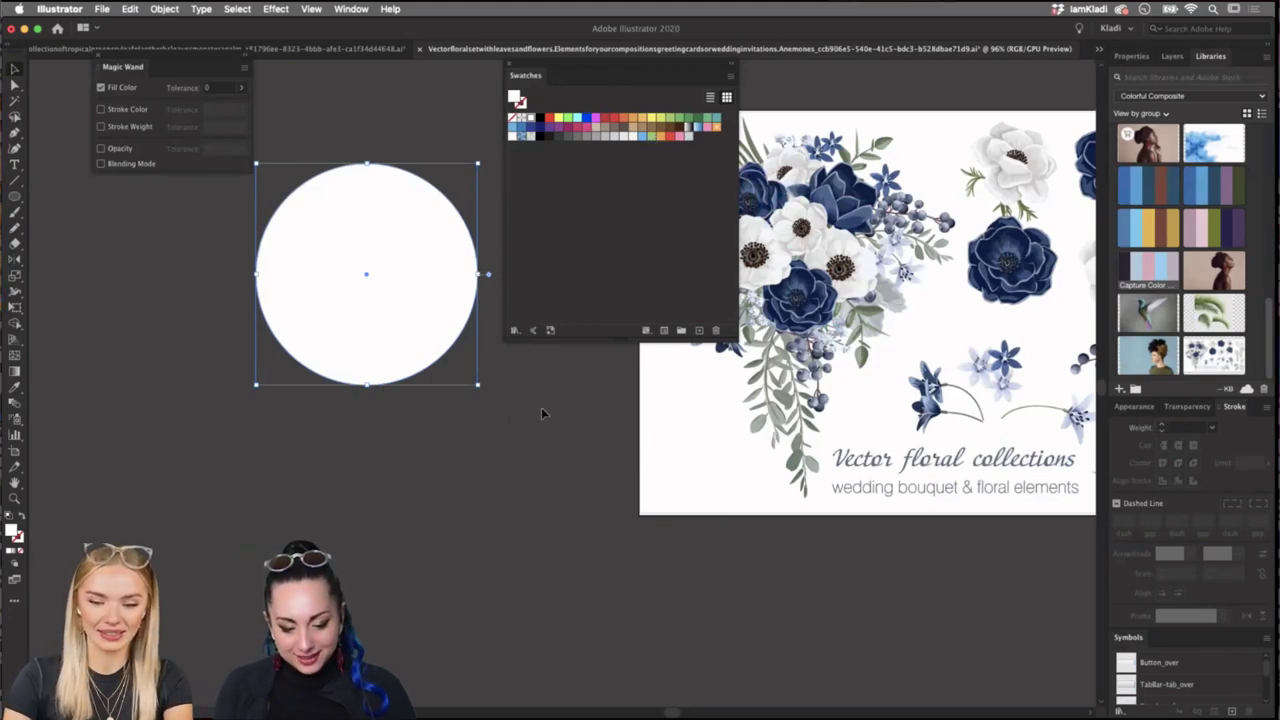
click(554, 305)
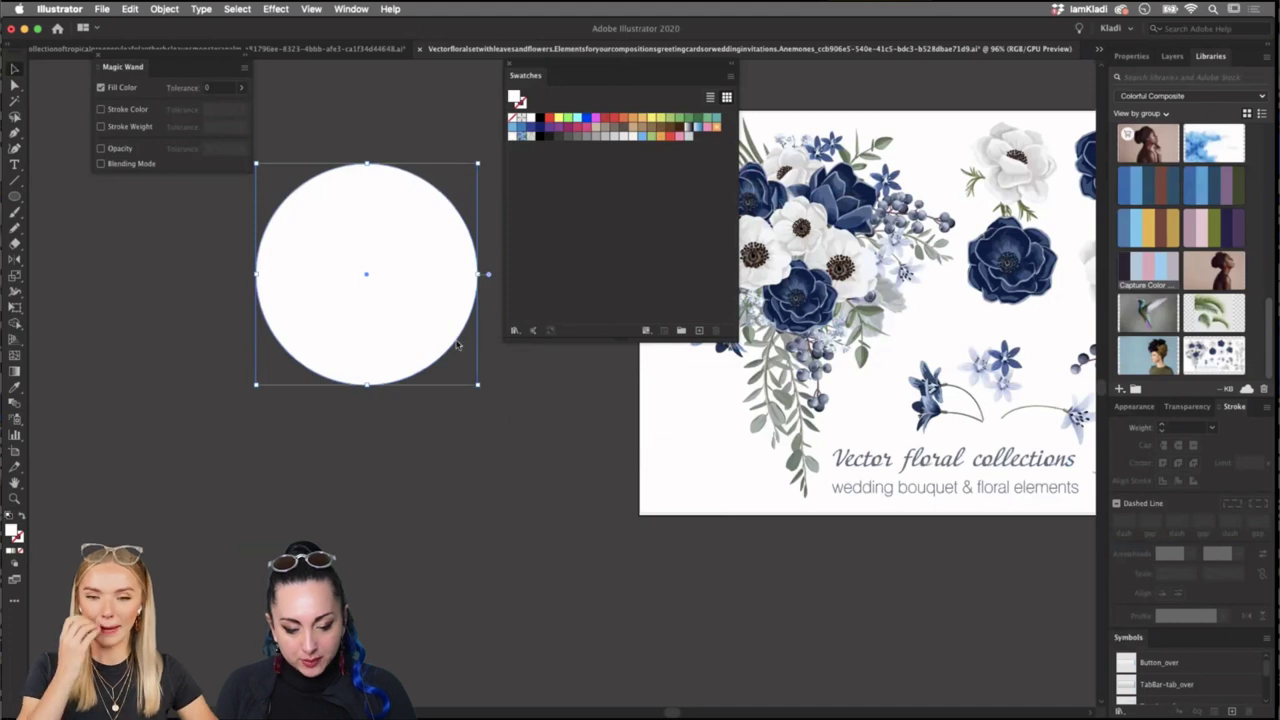
click(554, 393)
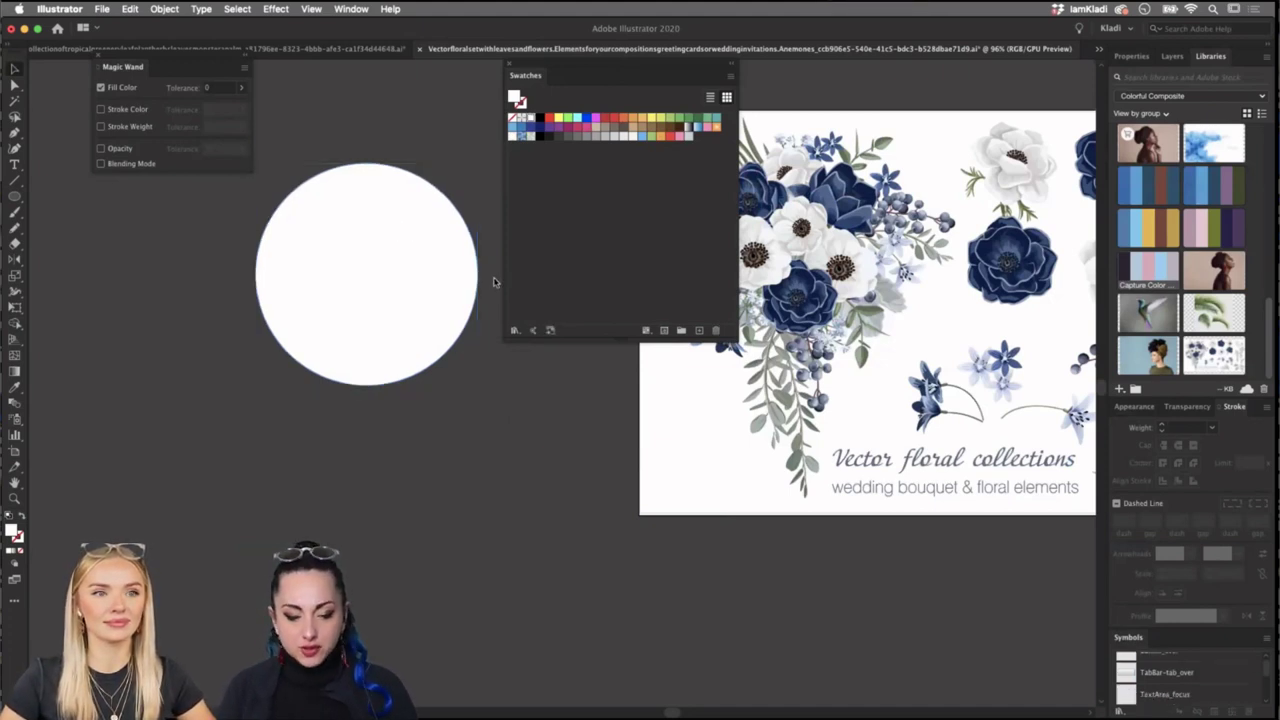
mouse_move(700, 700)
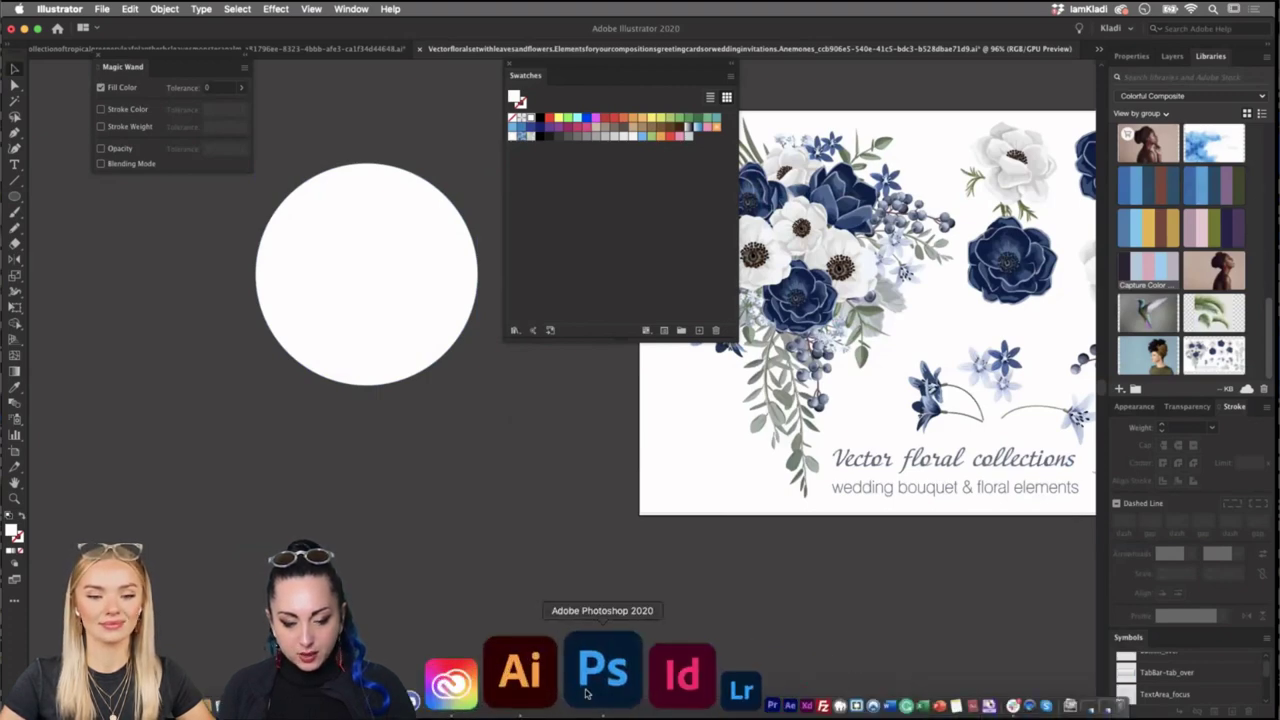
click(586, 690)
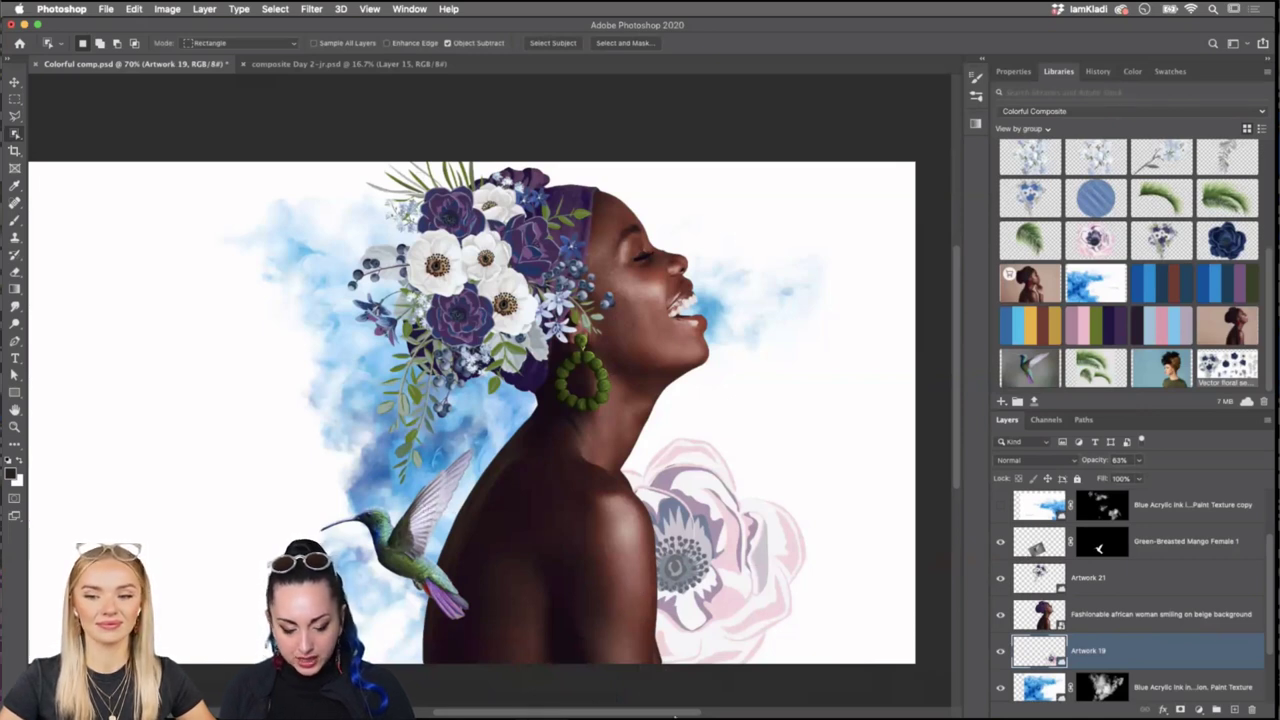
mouse_move(678, 716)
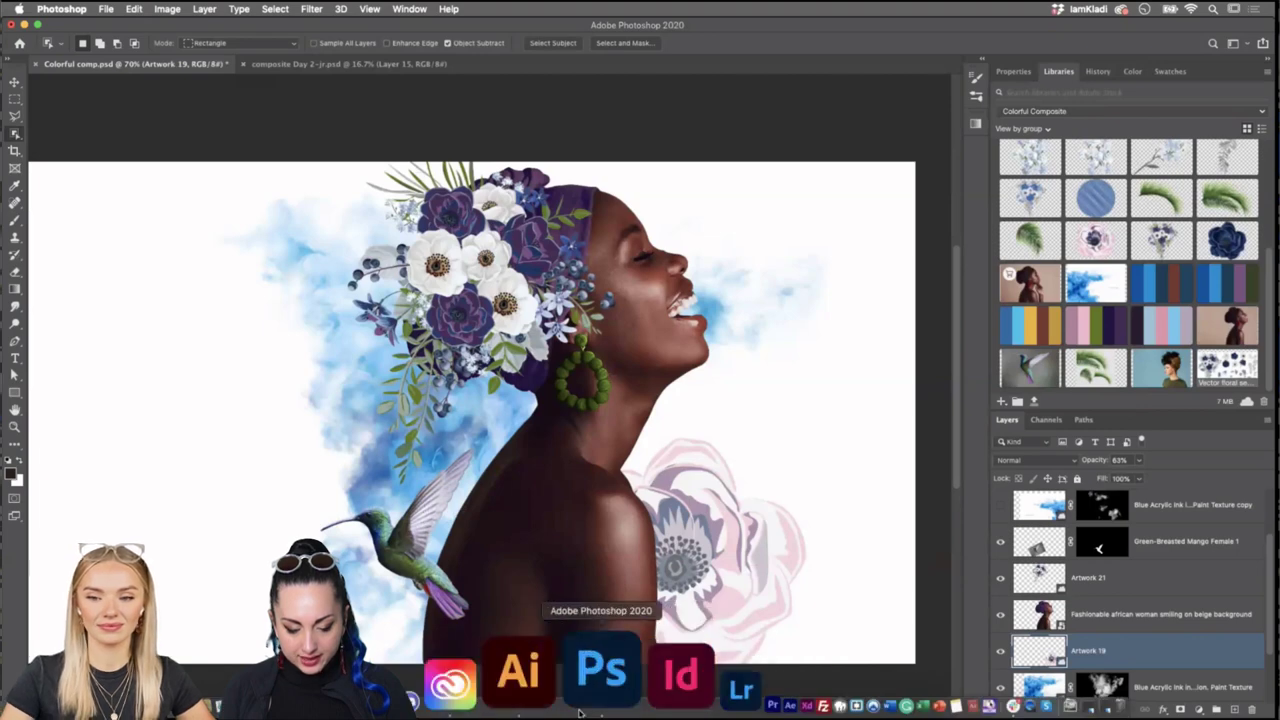
click(574, 704)
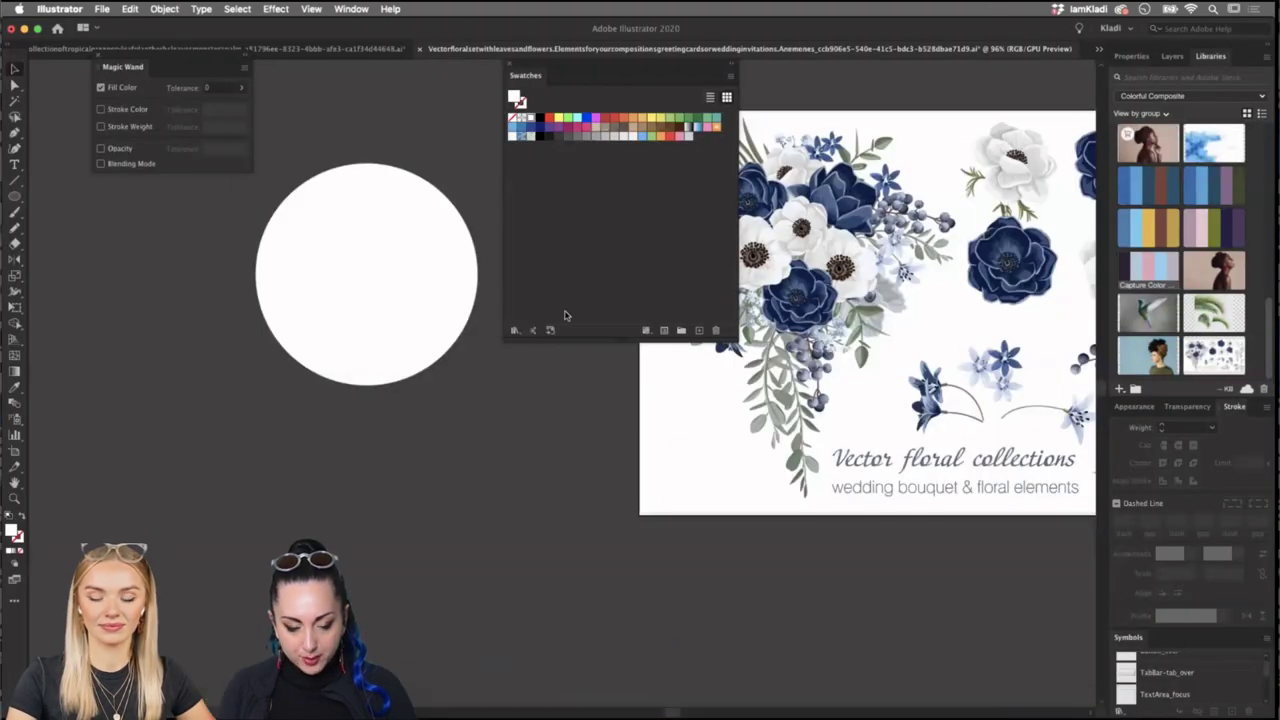
Open the Basic Graphics_Lines swatch library near the circle, pick the 10 lpi 40% pattern, and select the circle.
click(515, 331)
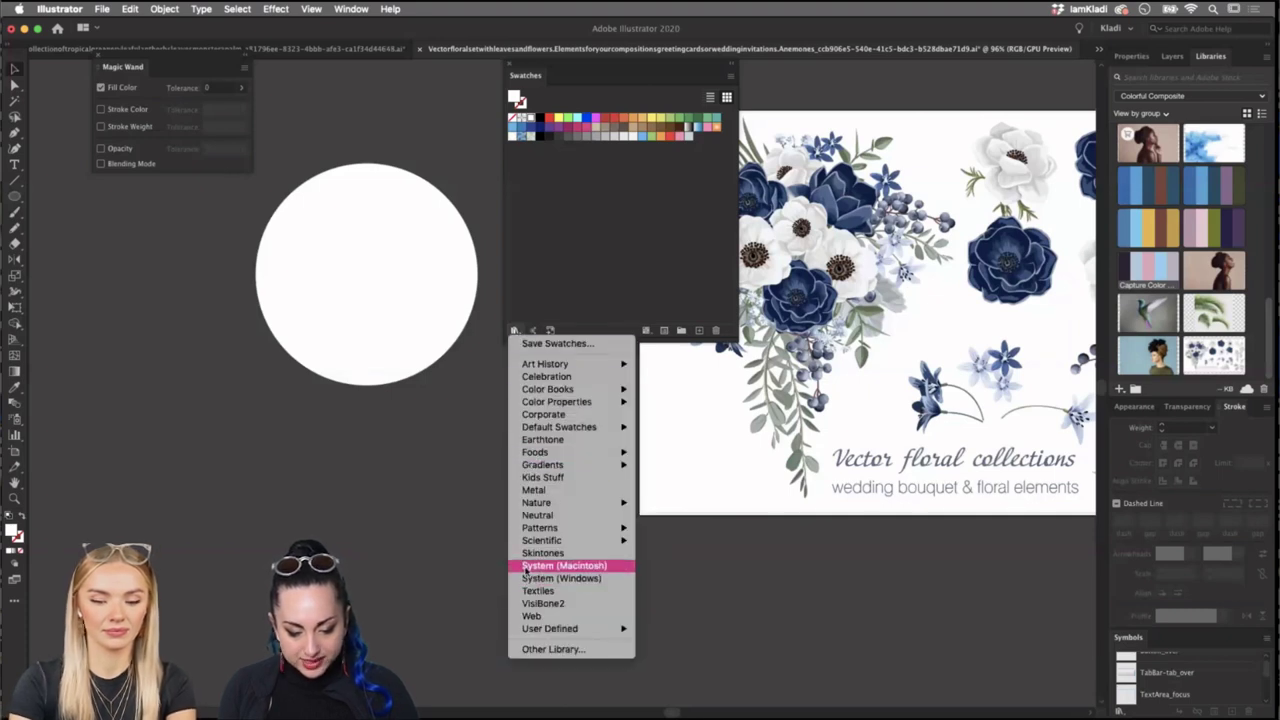
mouse_move(522, 534)
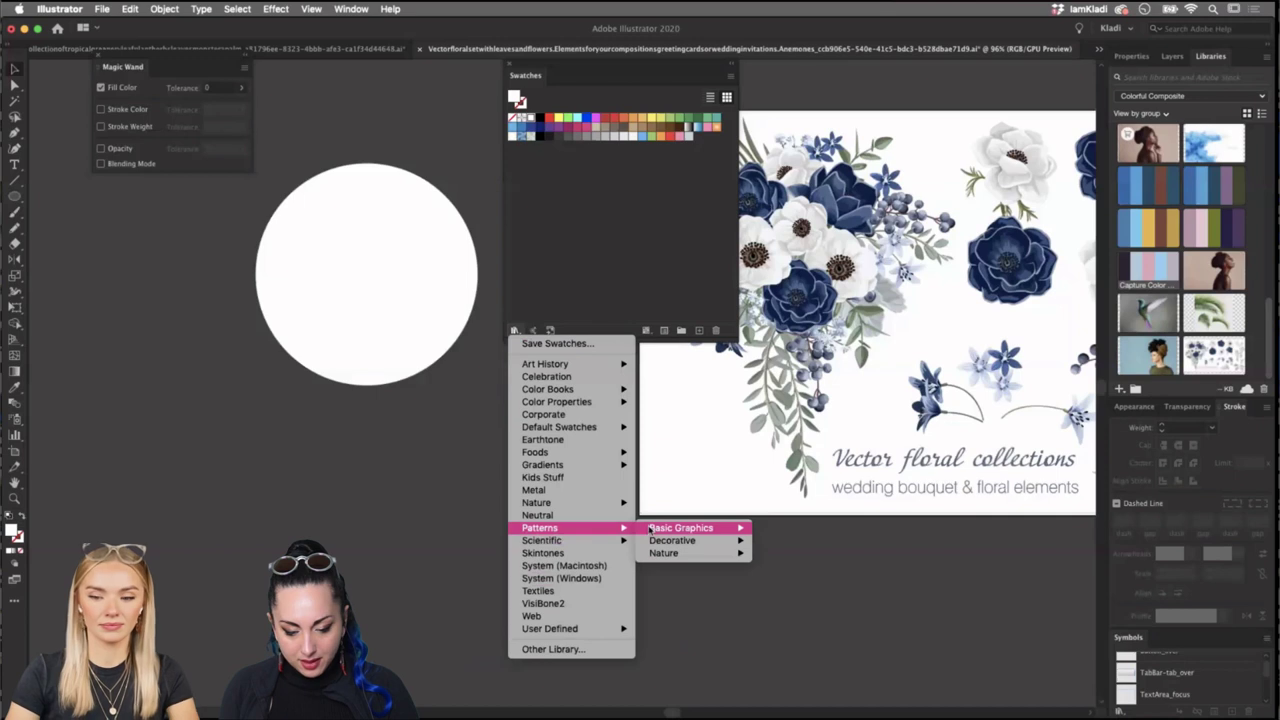
mouse_move(697, 529)
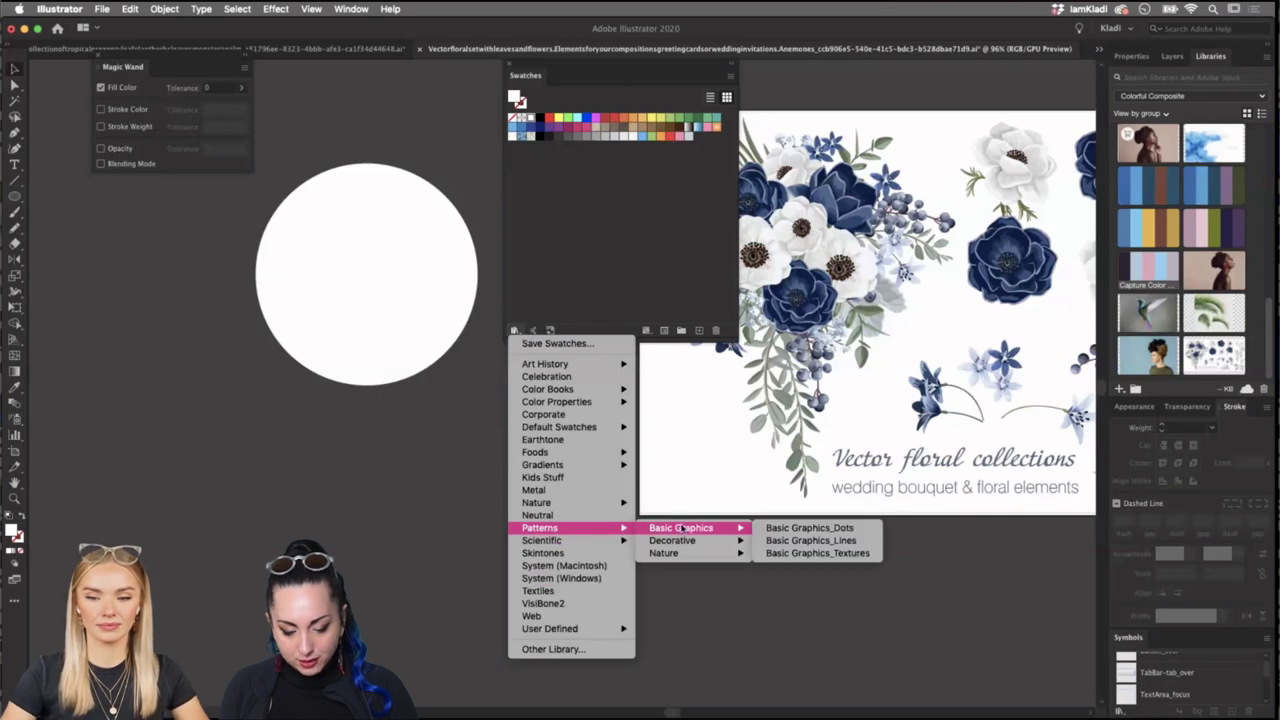
click(873, 543)
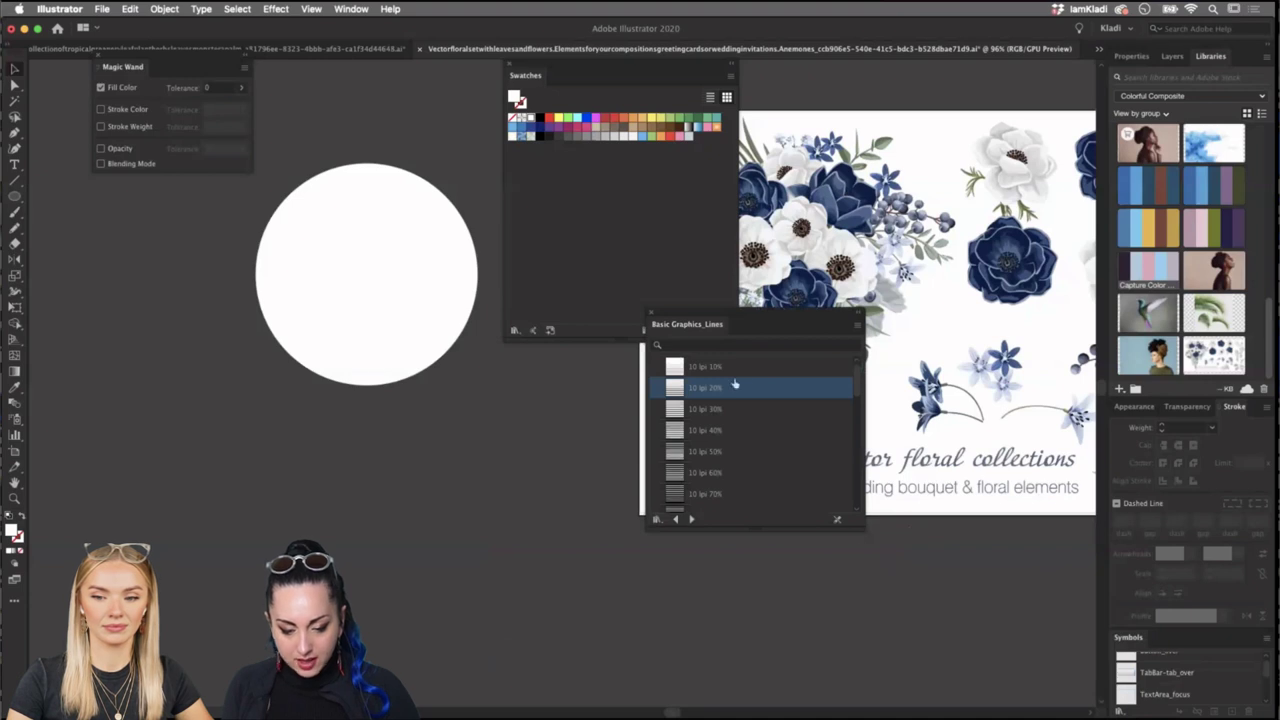
drag(676, 316, 553, 279)
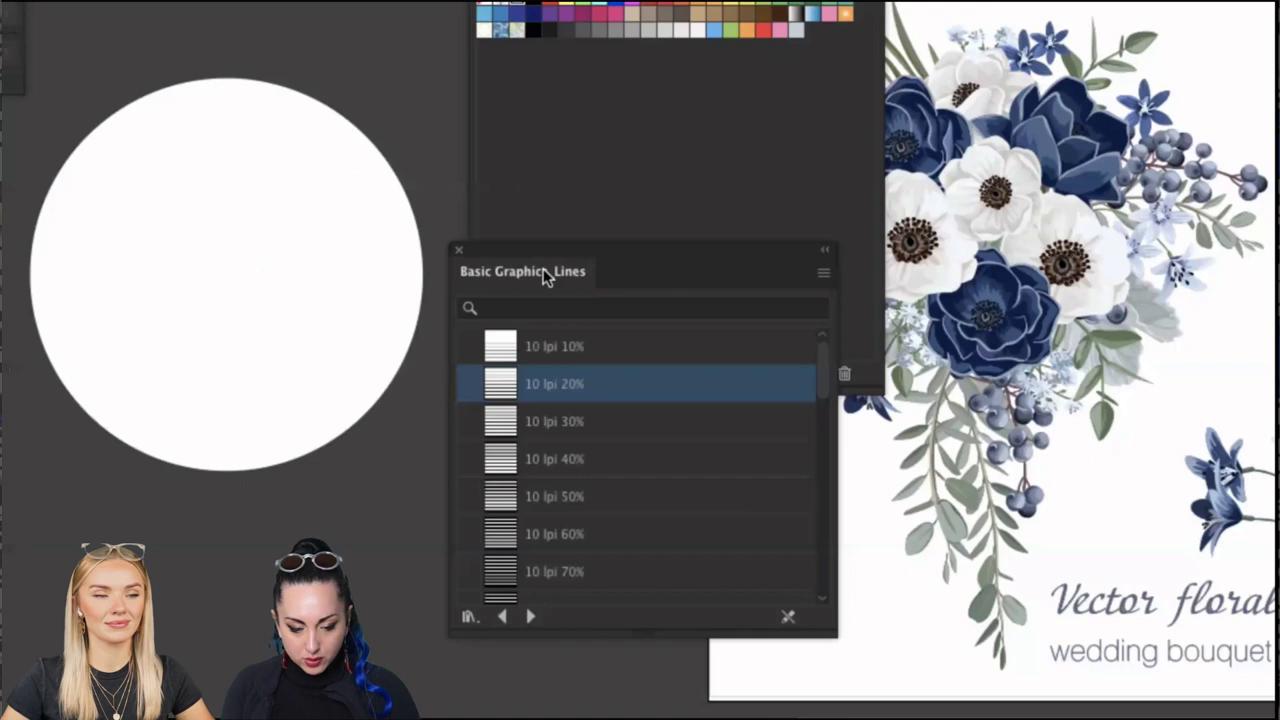
scroll(570, 356, down, 3)
scroll(590, 433, down, 5)
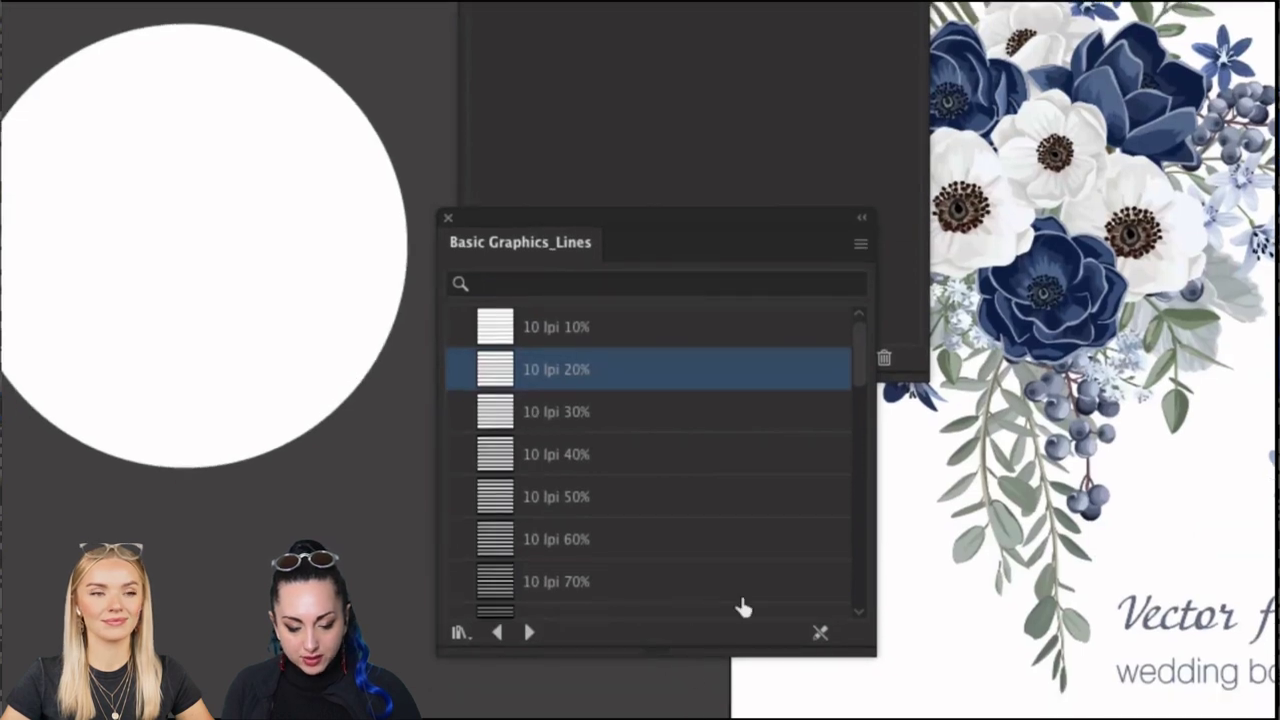
click(620, 457)
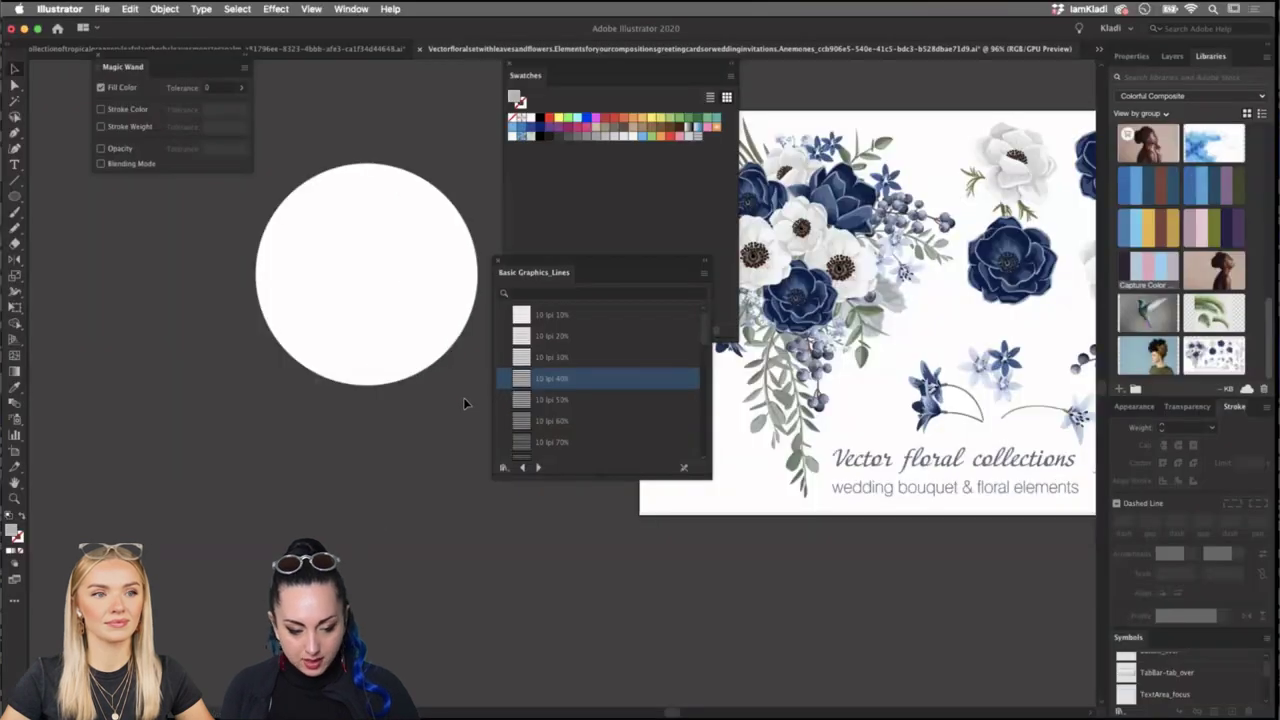
click(326, 335)
Fill the white circle with the 10 lpi 50% line pattern after comparing the 60% and 40% versions.
click(328, 335)
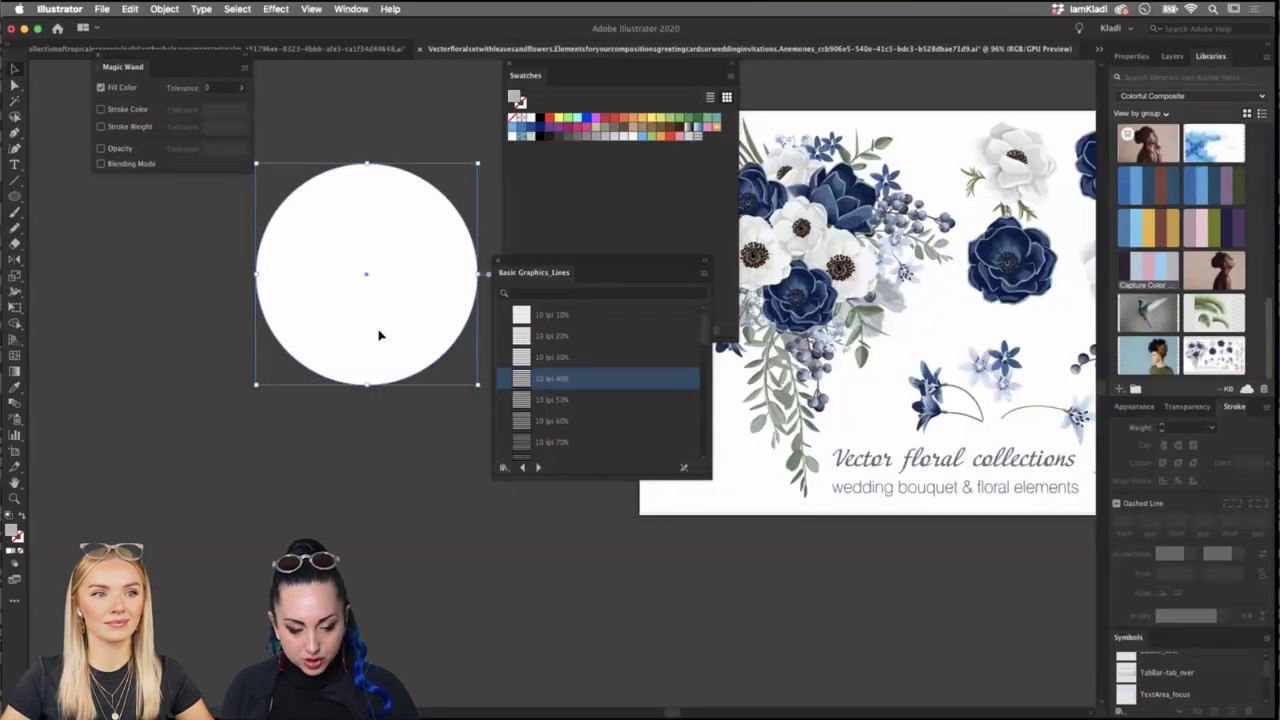
click(16, 70)
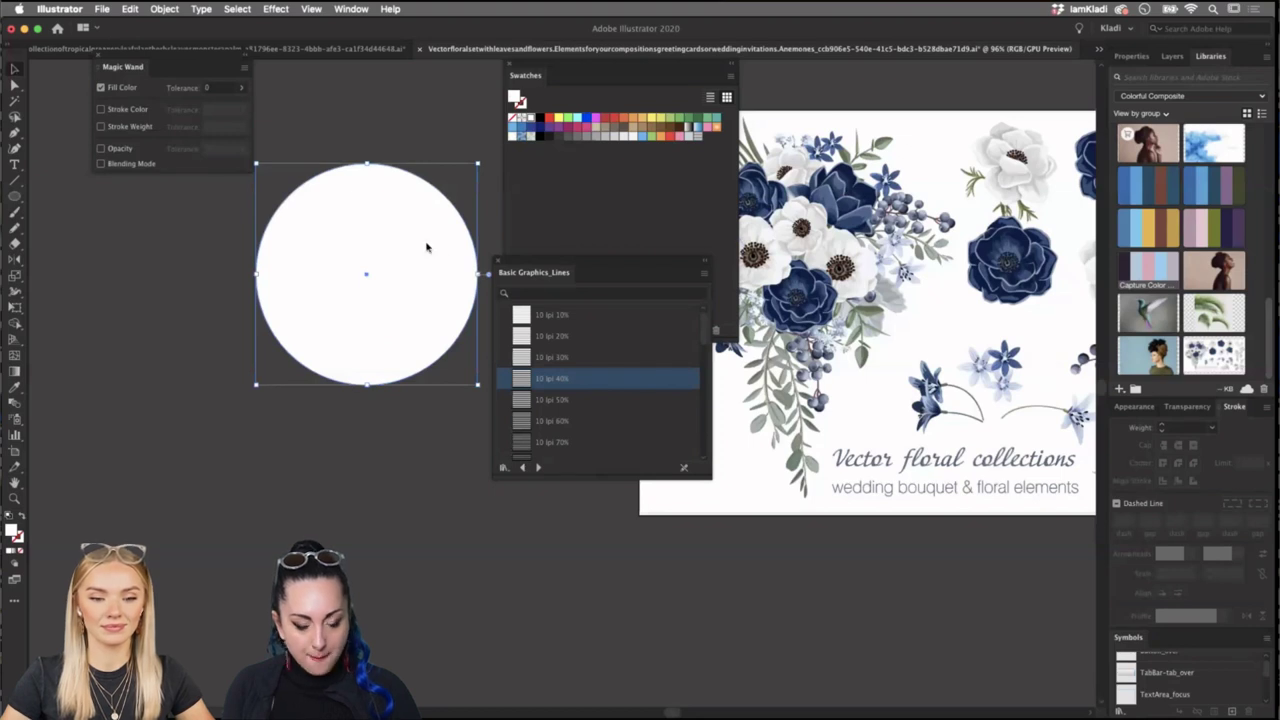
click(552, 400)
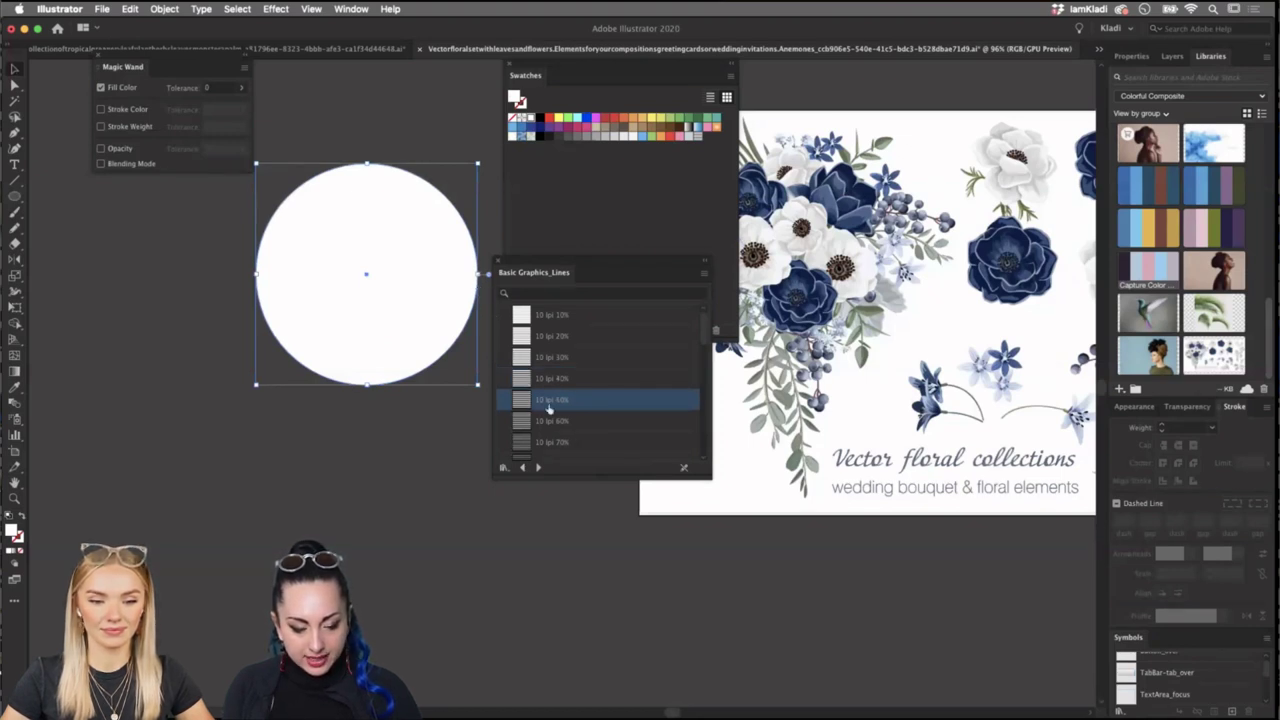
click(550, 422)
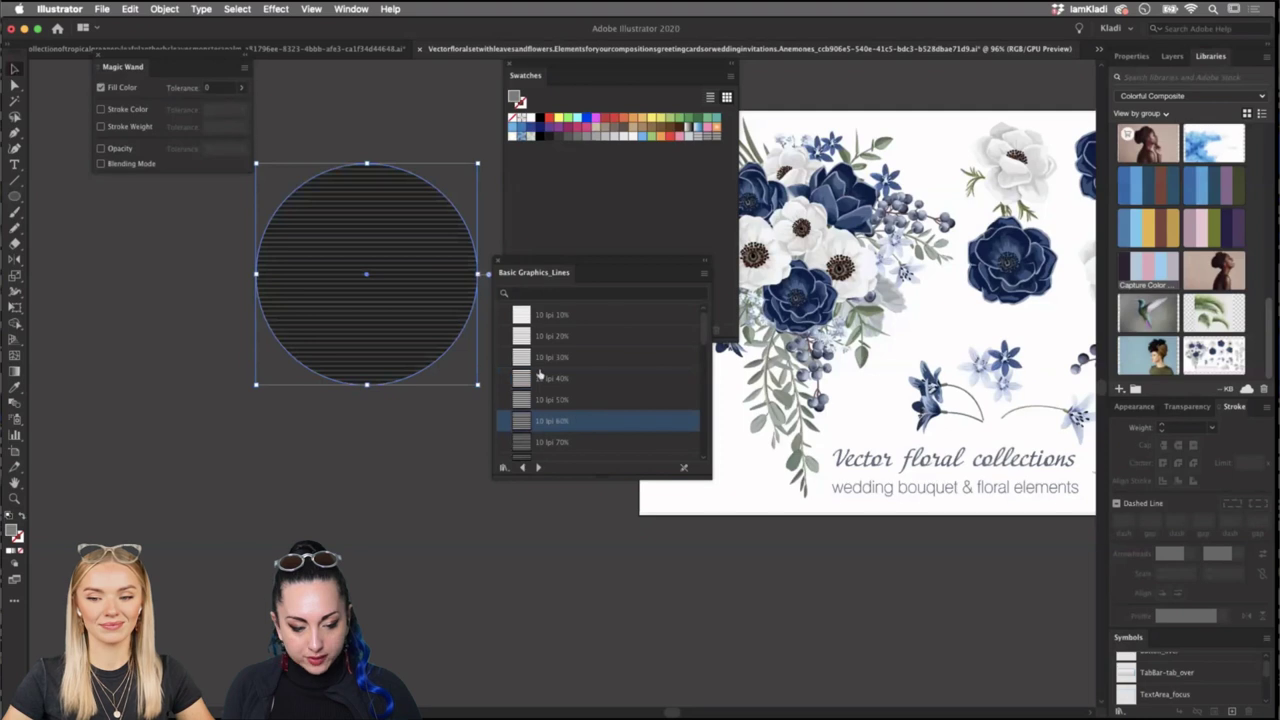
click(546, 377)
click(567, 400)
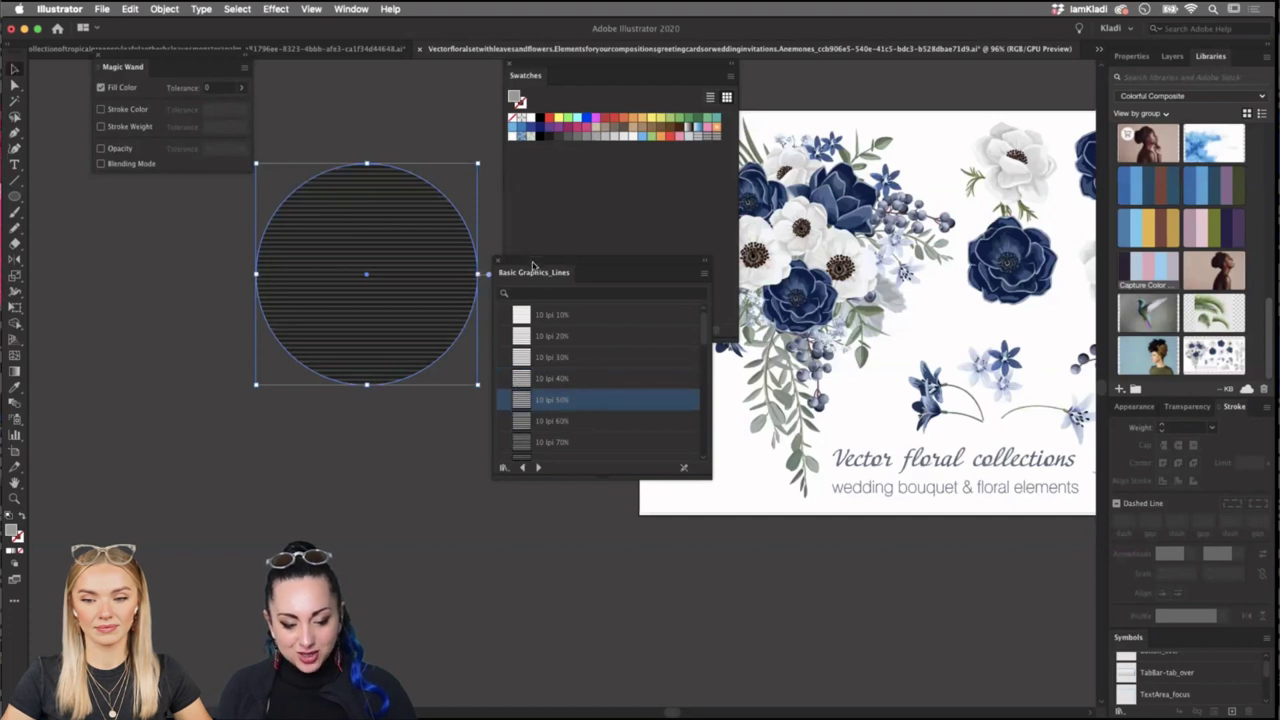
Move the pattern library aside, then shift the striped circle down-left and enlarge it.
drag(533, 266, 548, 362)
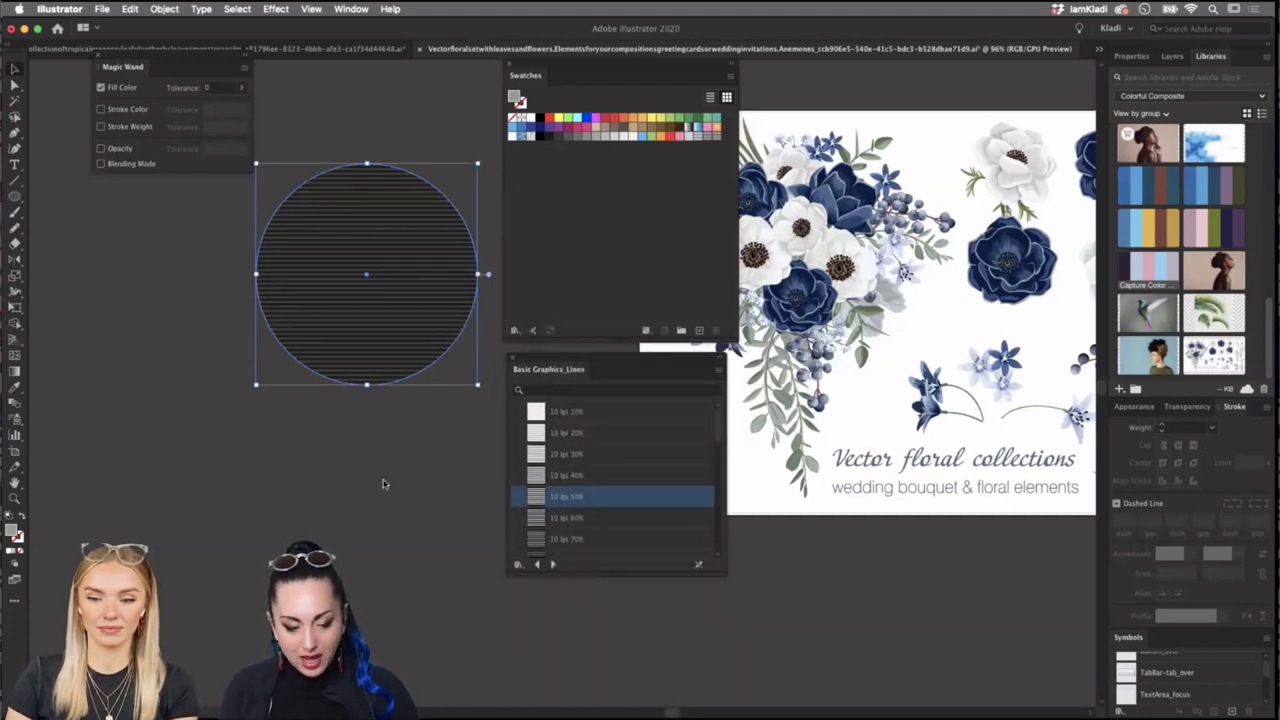
drag(407, 341, 432, 460)
mouse_move(391, 370)
mouse_down()
mouse_move(385, 385)
mouse_move(375, 372)
mouse_up()
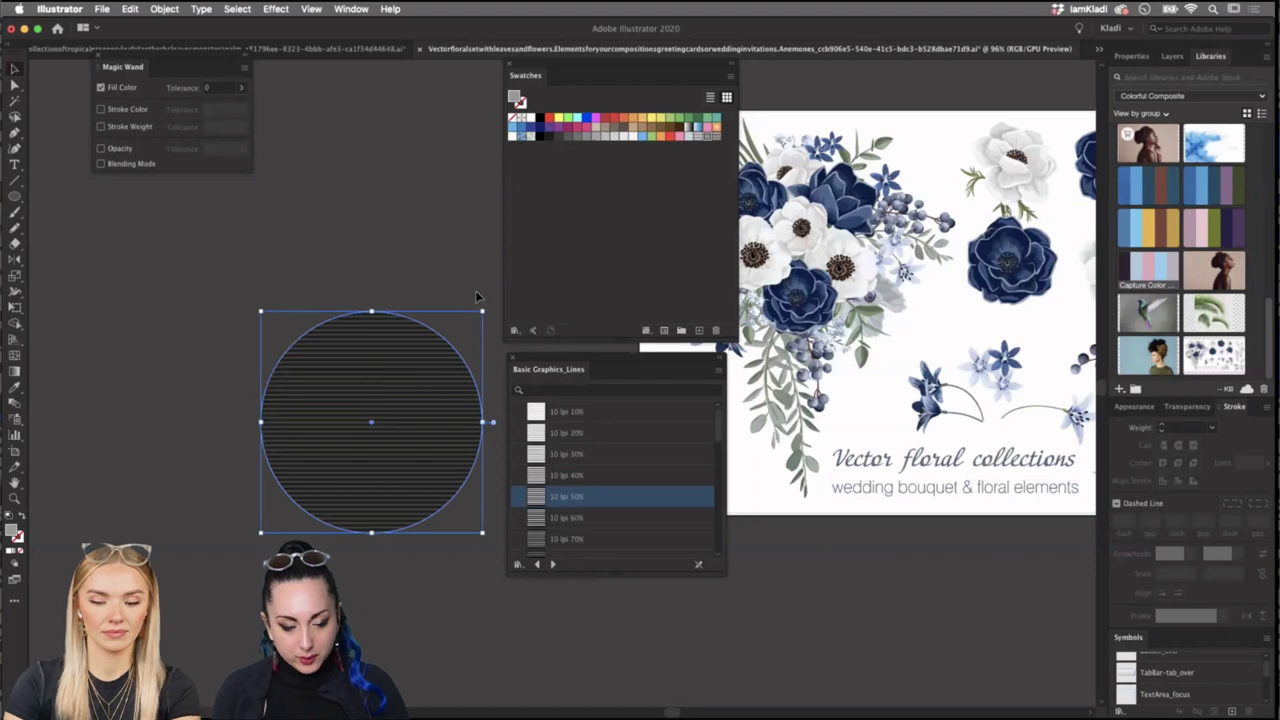
drag(255, 308, 101, 148)
drag(429, 306, 403, 322)
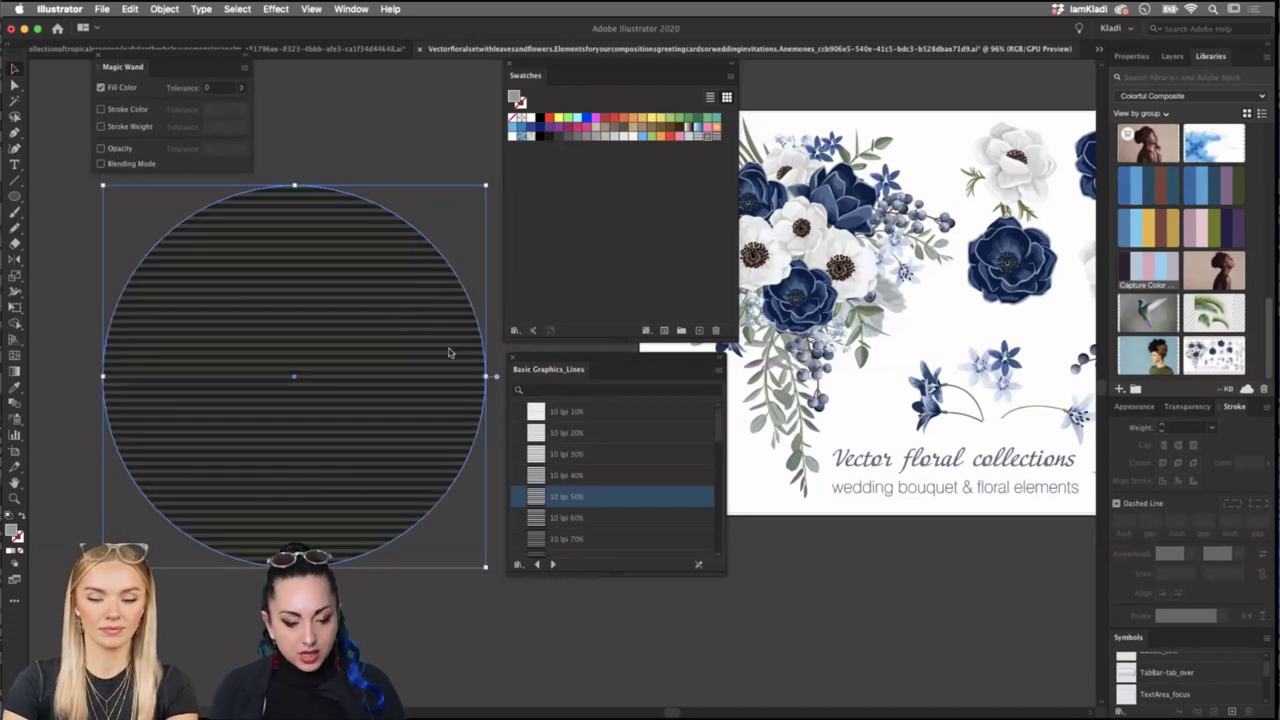
Rotate the circle's line pattern to 45° using the Transform panel.
click(352, 9)
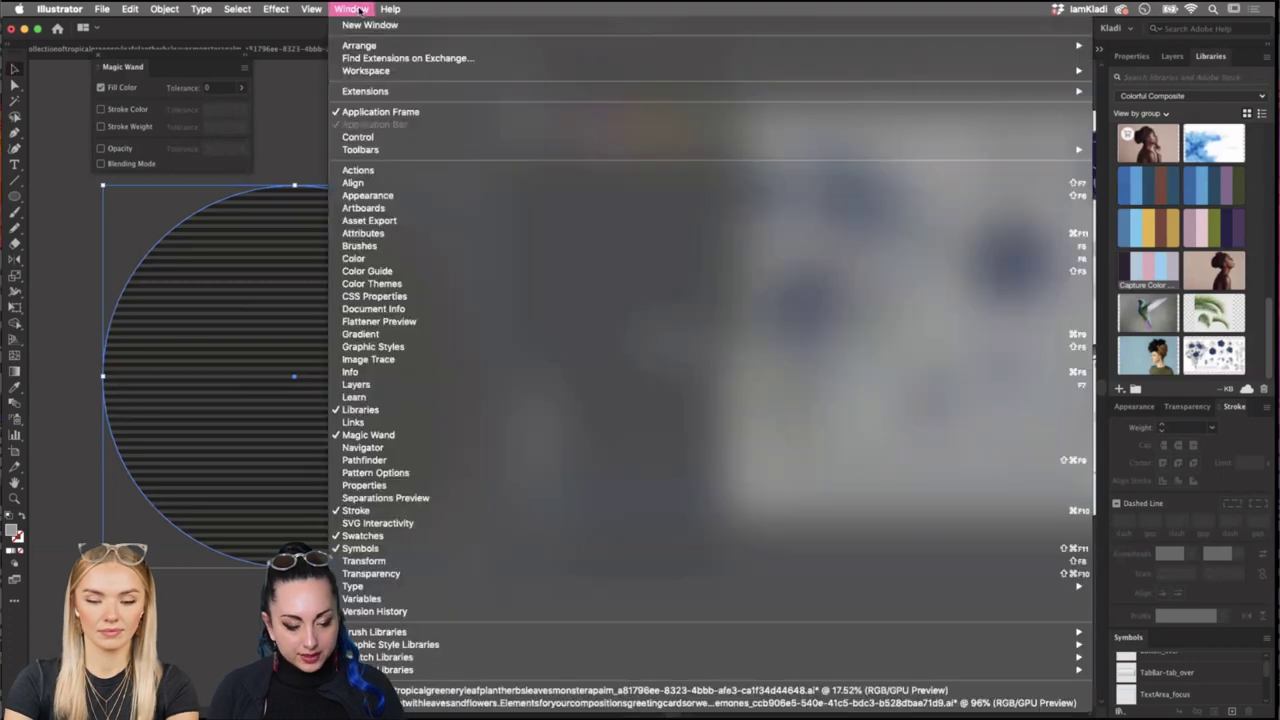
click(364, 561)
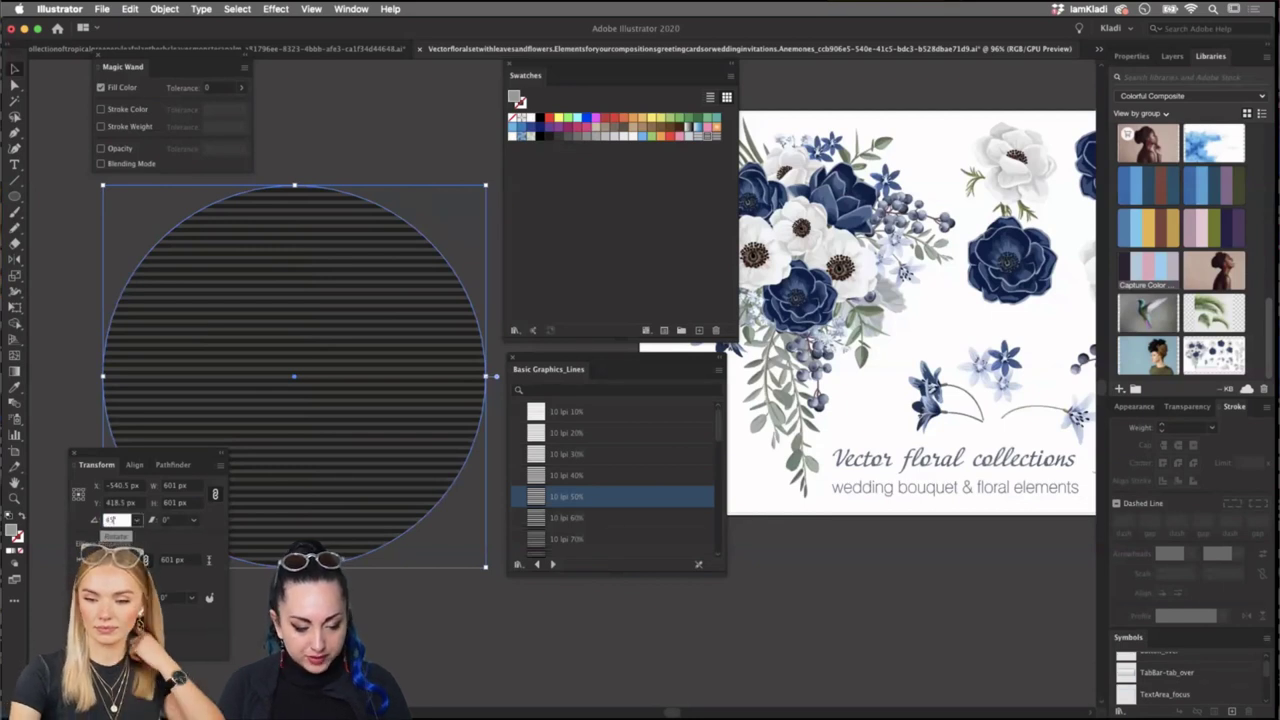
click(113, 520)
text(45)
key(Return)
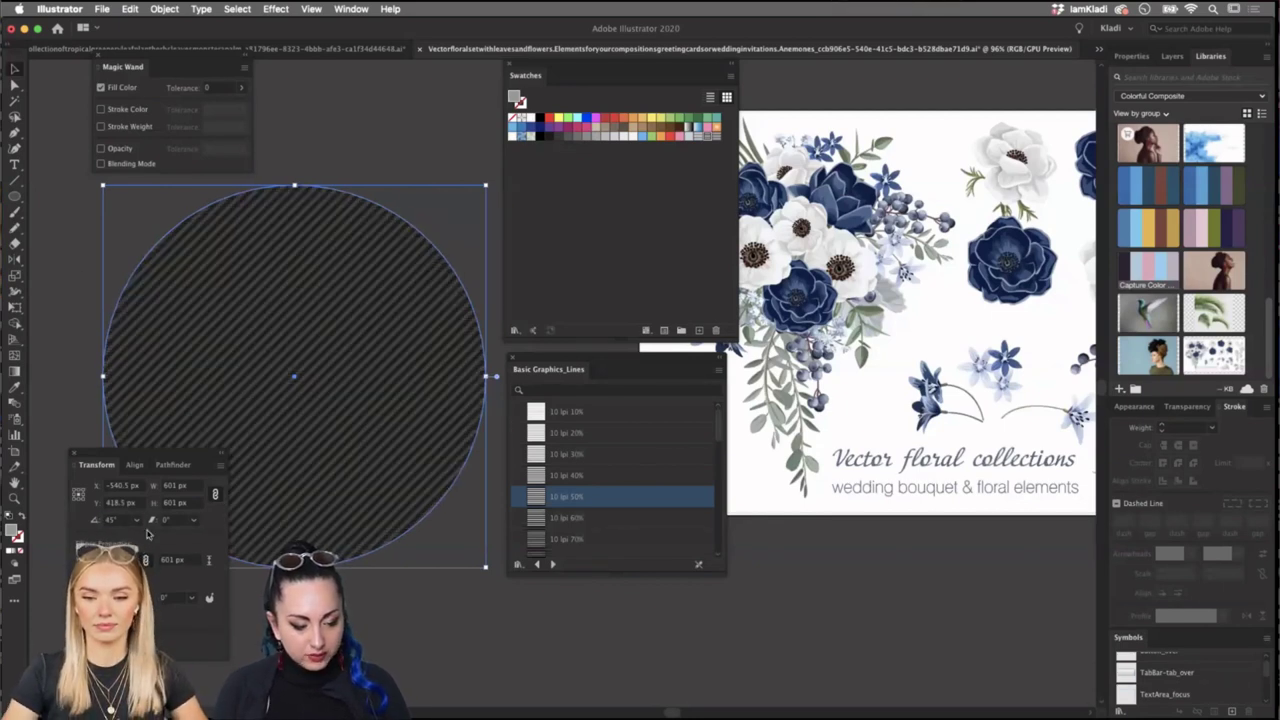
Move the Transform panel aside and bring up the Object > Expand options.
drag(117, 459, 205, 597)
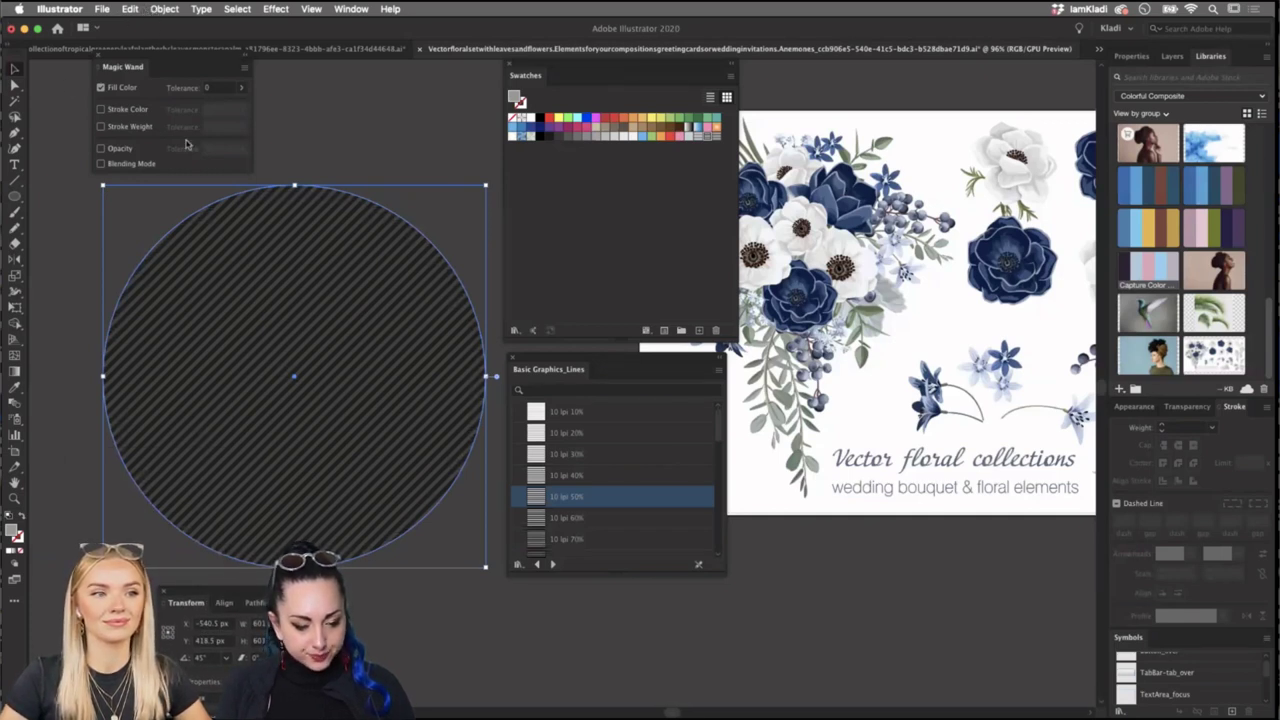
click(166, 9)
click(199, 156)
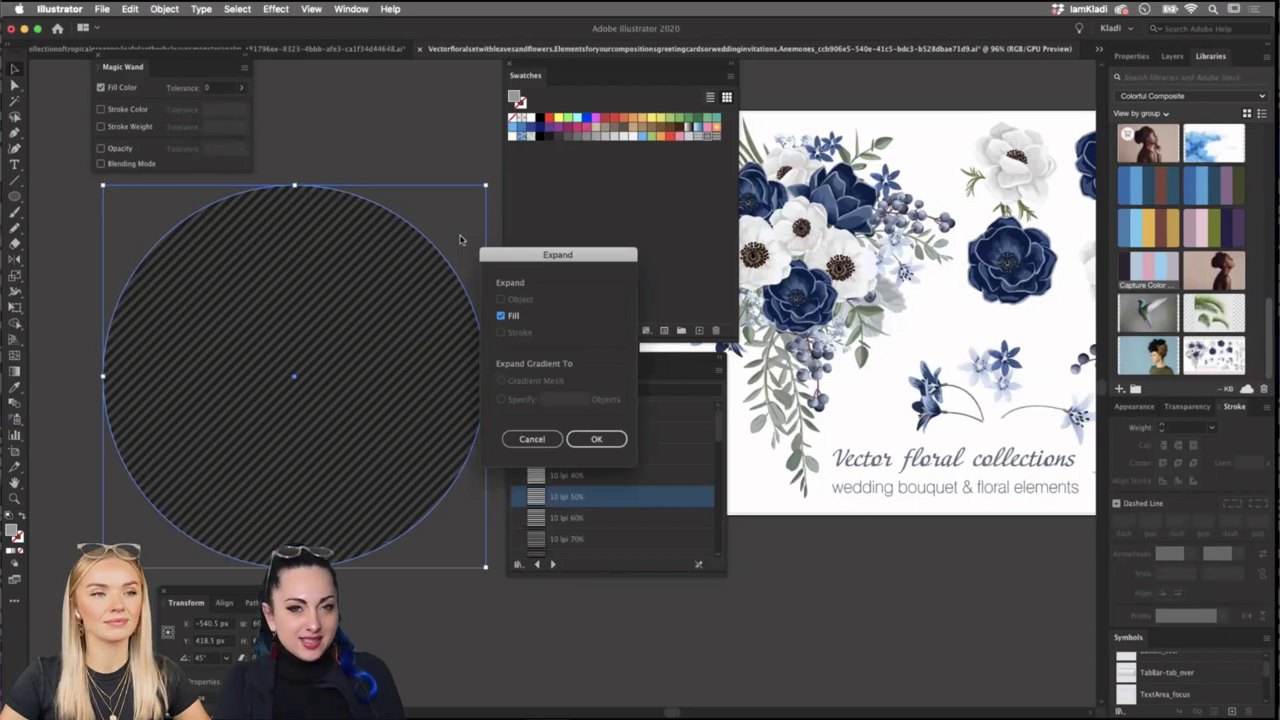
Expand the circle's pattern fill, then expand its fill and stroke again.
click(596, 439)
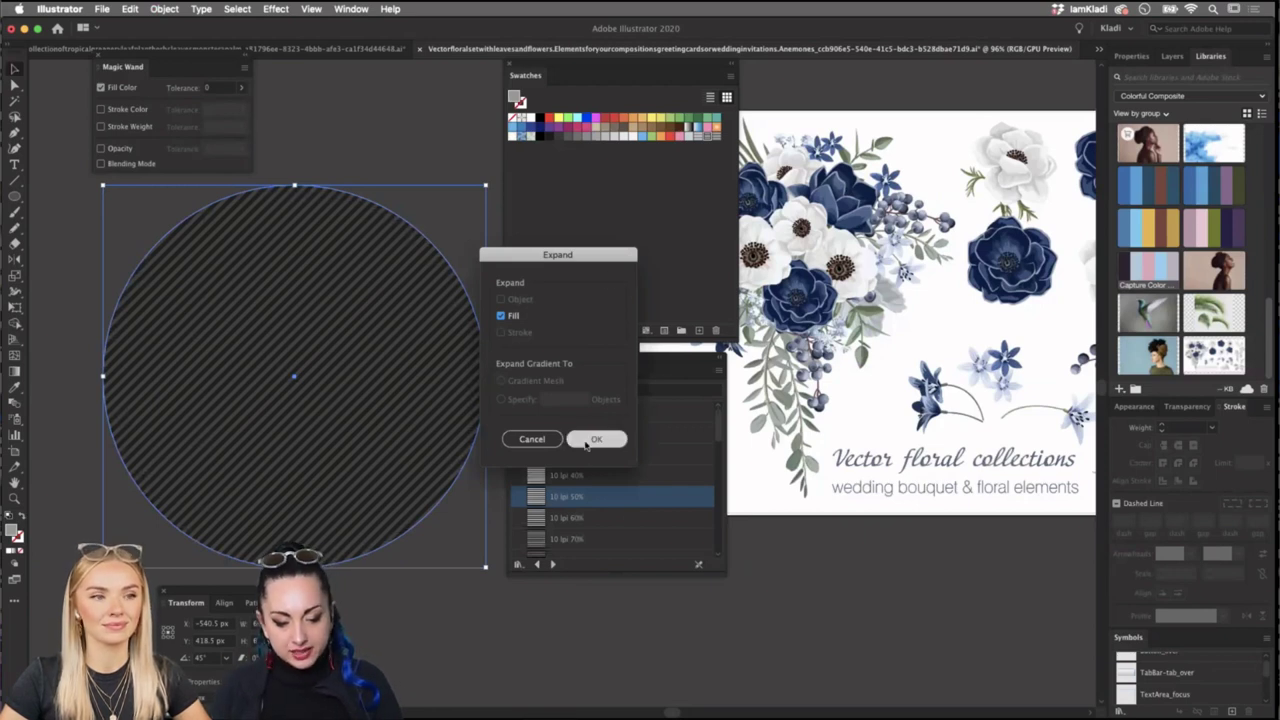
click(165, 9)
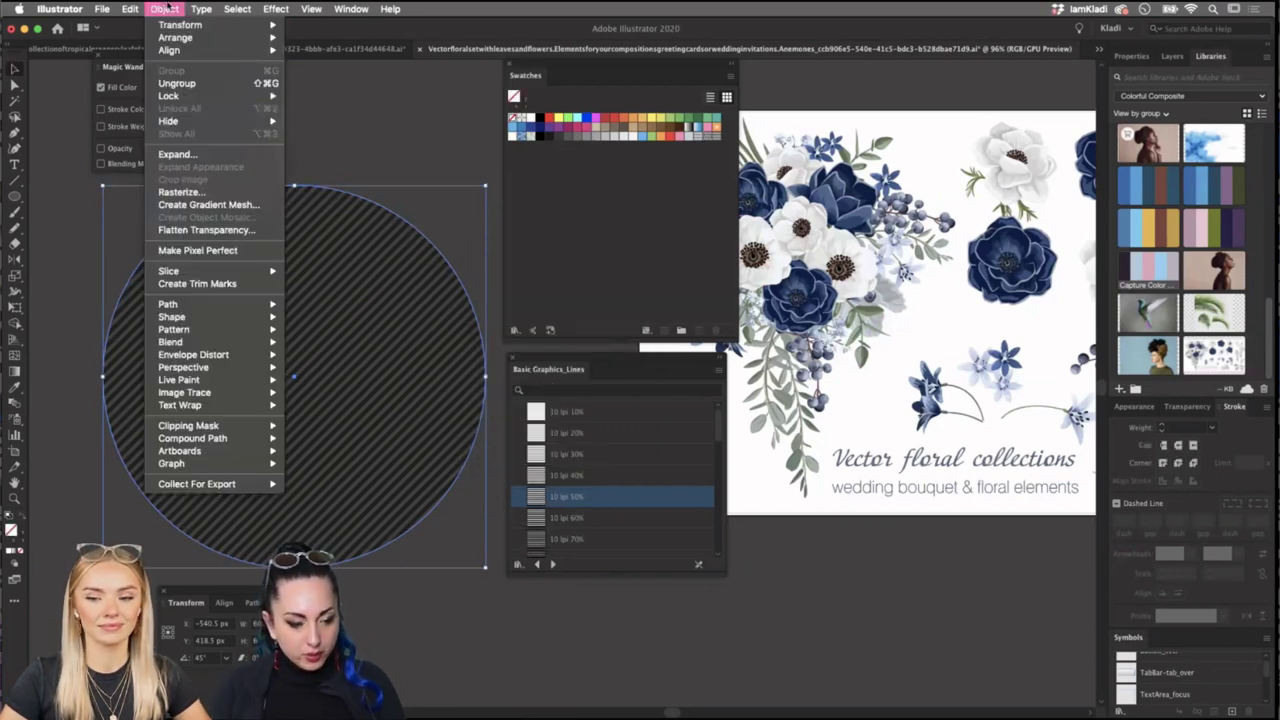
click(185, 156)
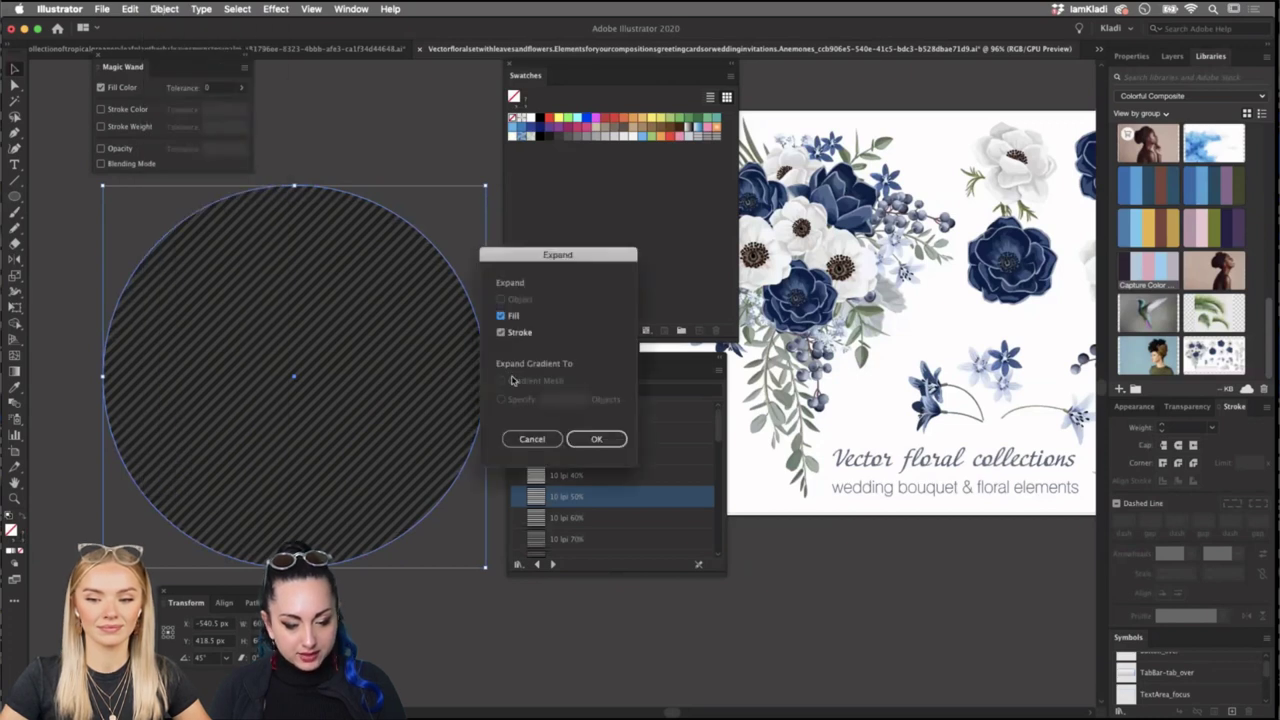
click(596, 440)
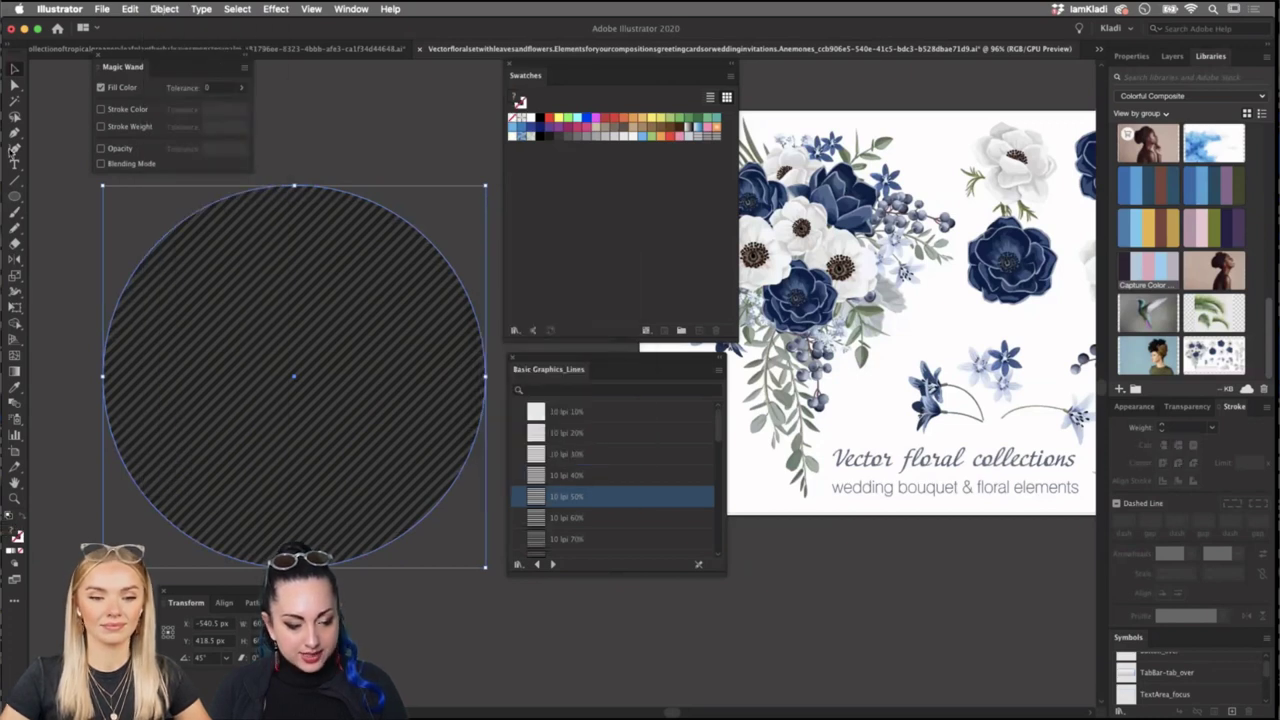
Isolate the circle's contents and select all the stripe lines with Direct Selection.
double_click(300, 283)
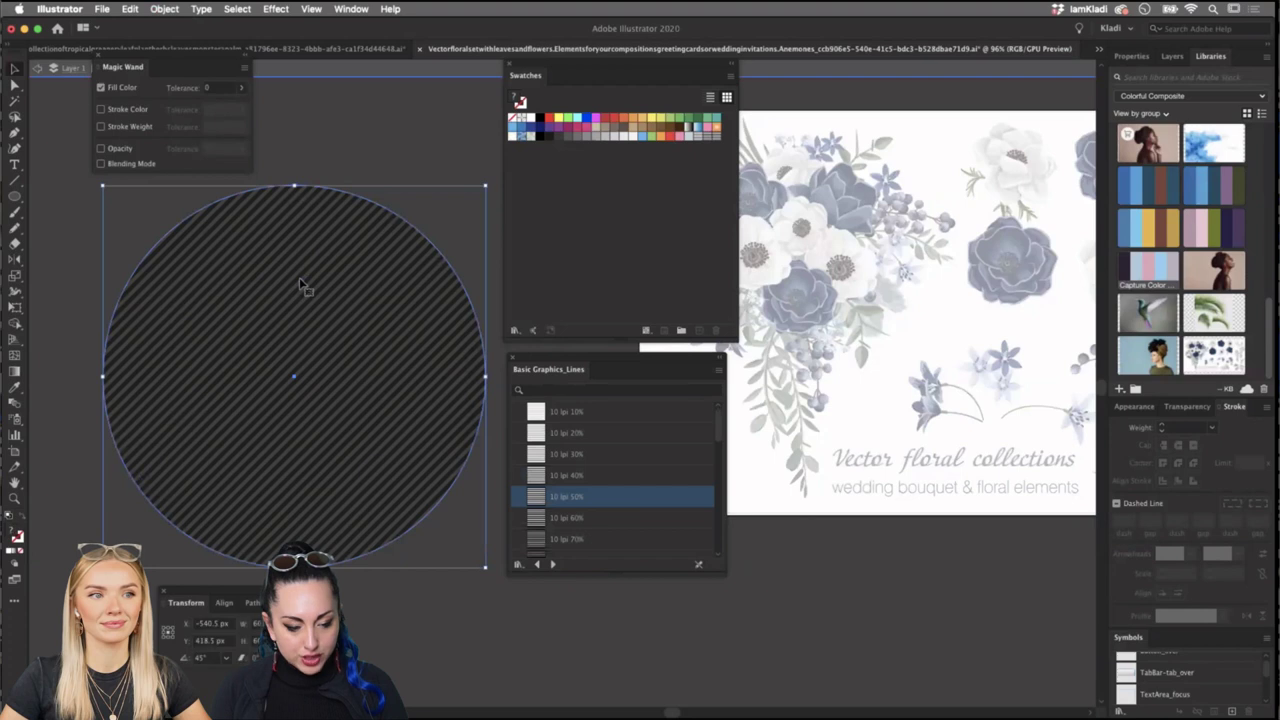
click(300, 283)
double_click(300, 283)
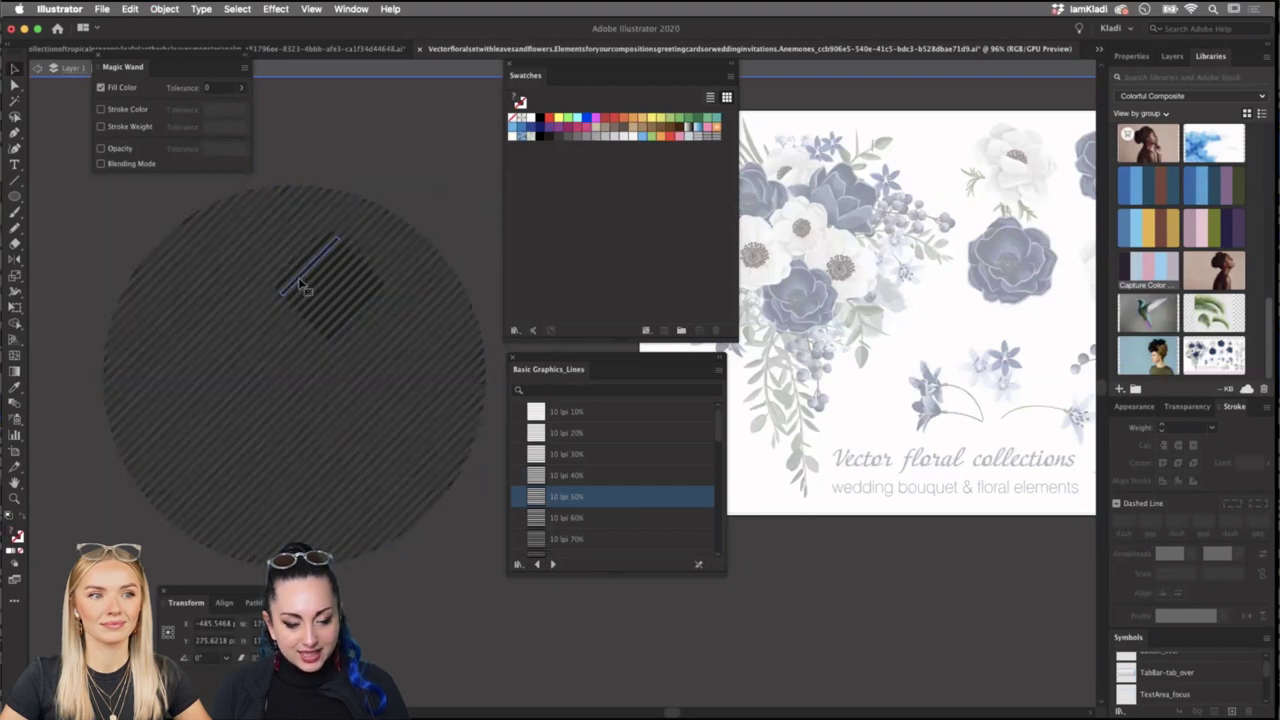
drag(300, 283, 452, 163)
key(super+z)
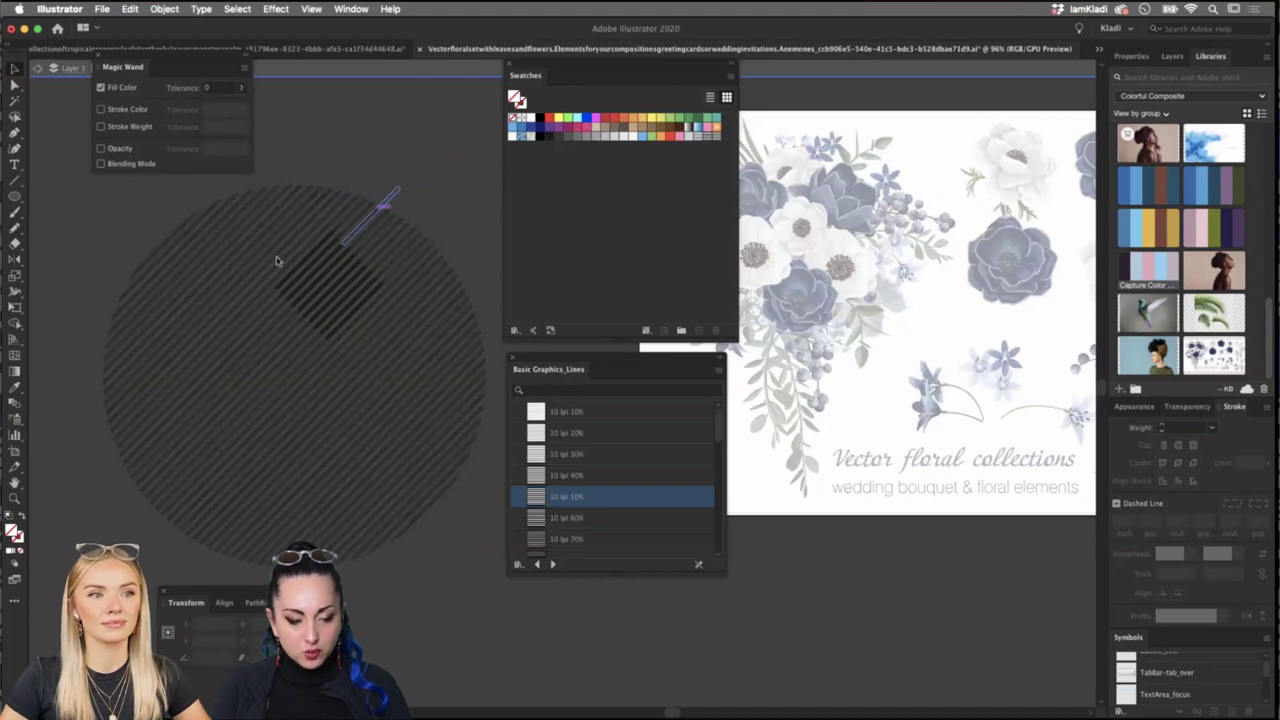
key(super+z)
double_click(346, 237)
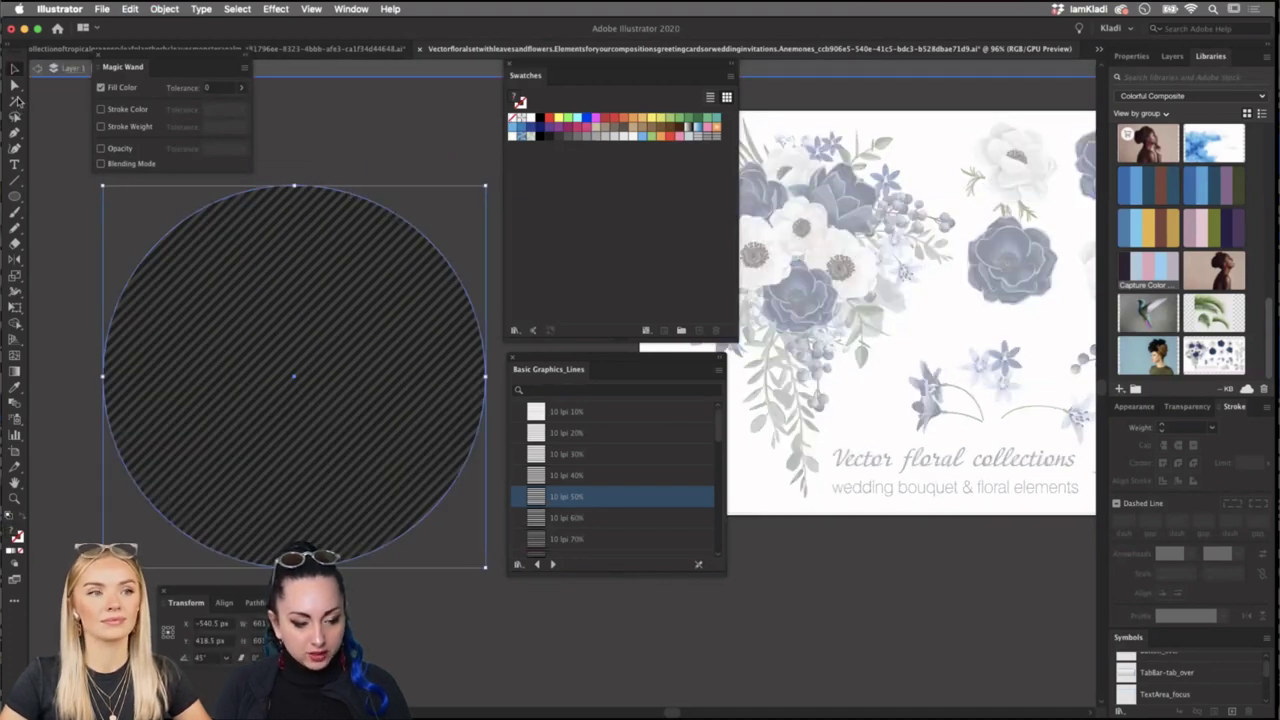
click(16, 88)
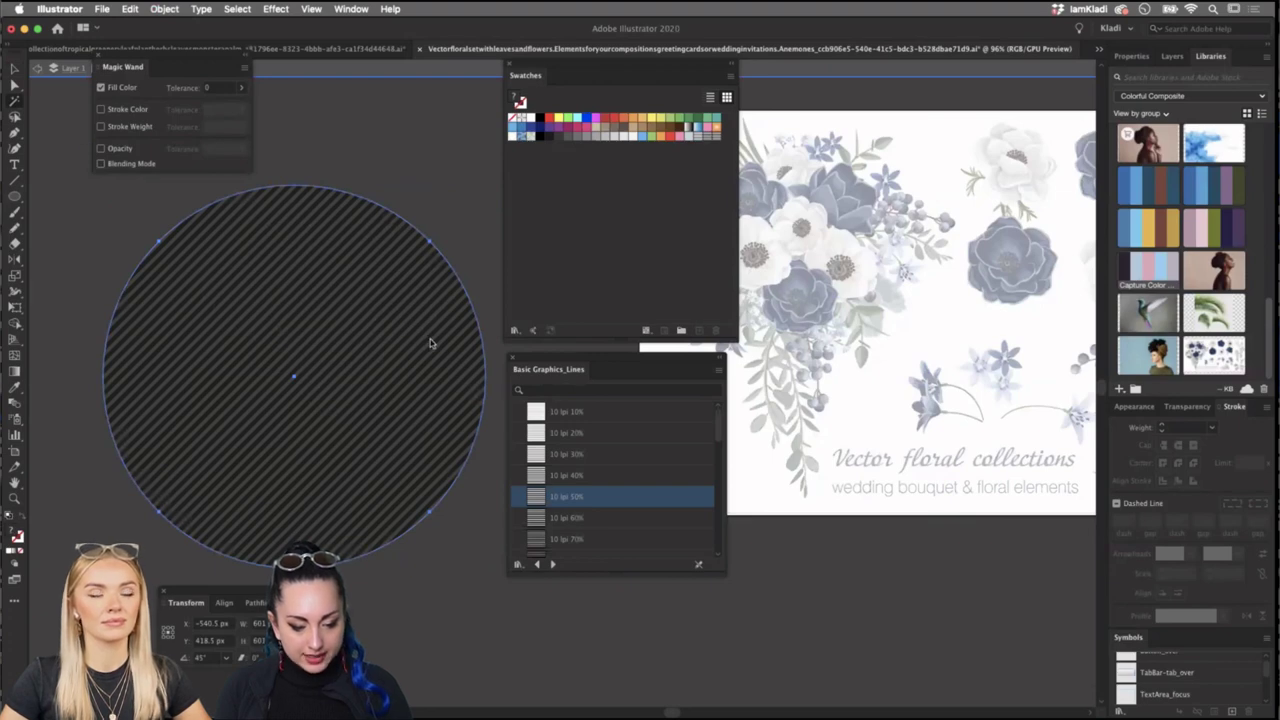
key(super+a)
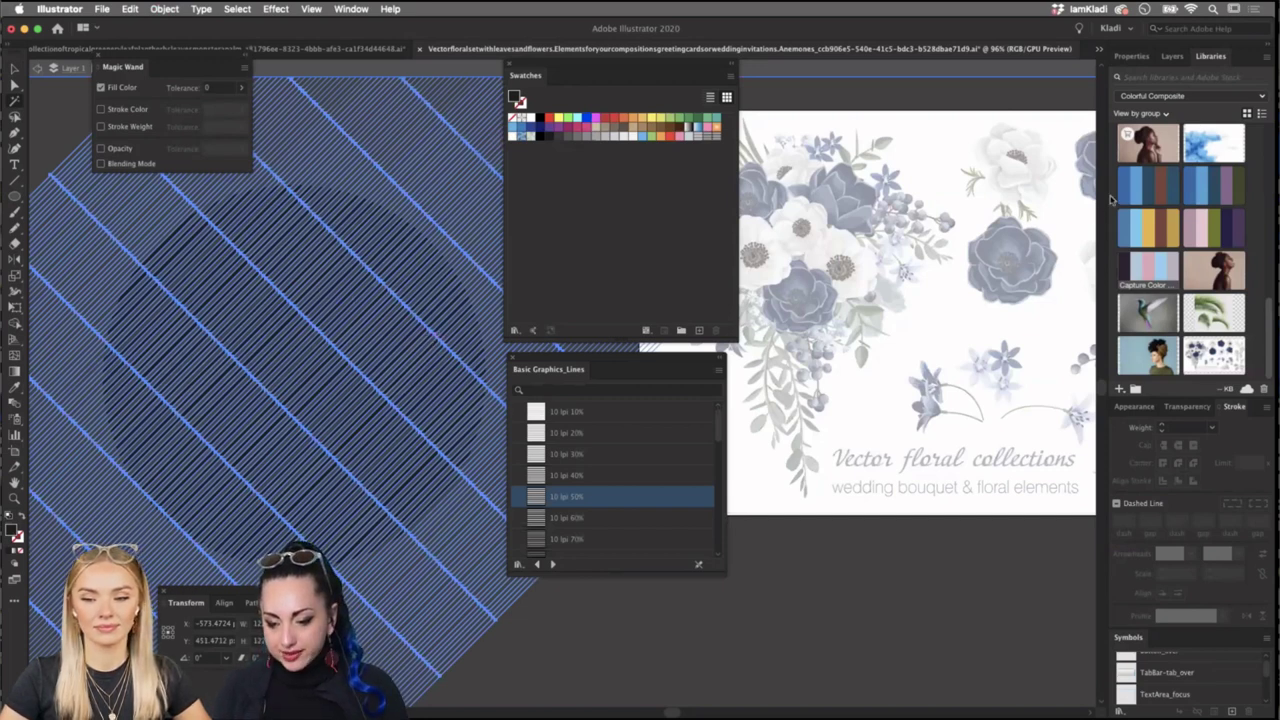
Recolour the stripes blue, delete the widely spaced diagonal lines, and exit isolation mode.
click(1128, 192)
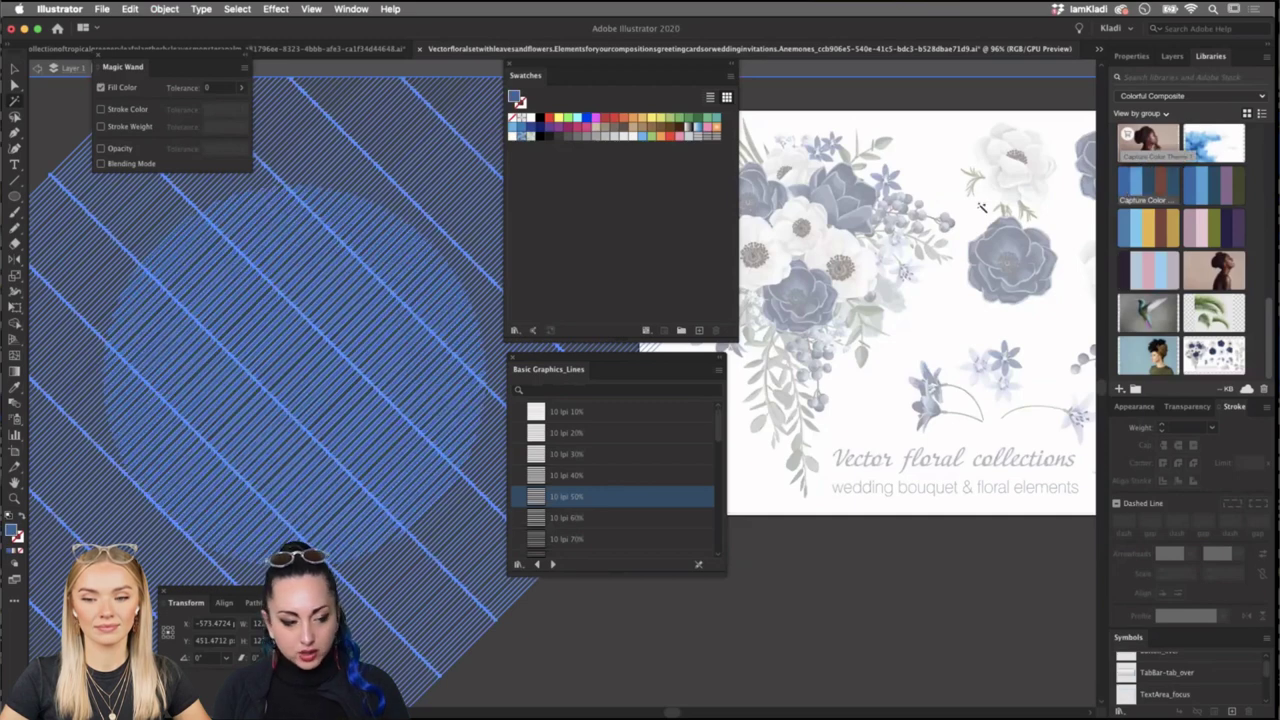
click(14, 70)
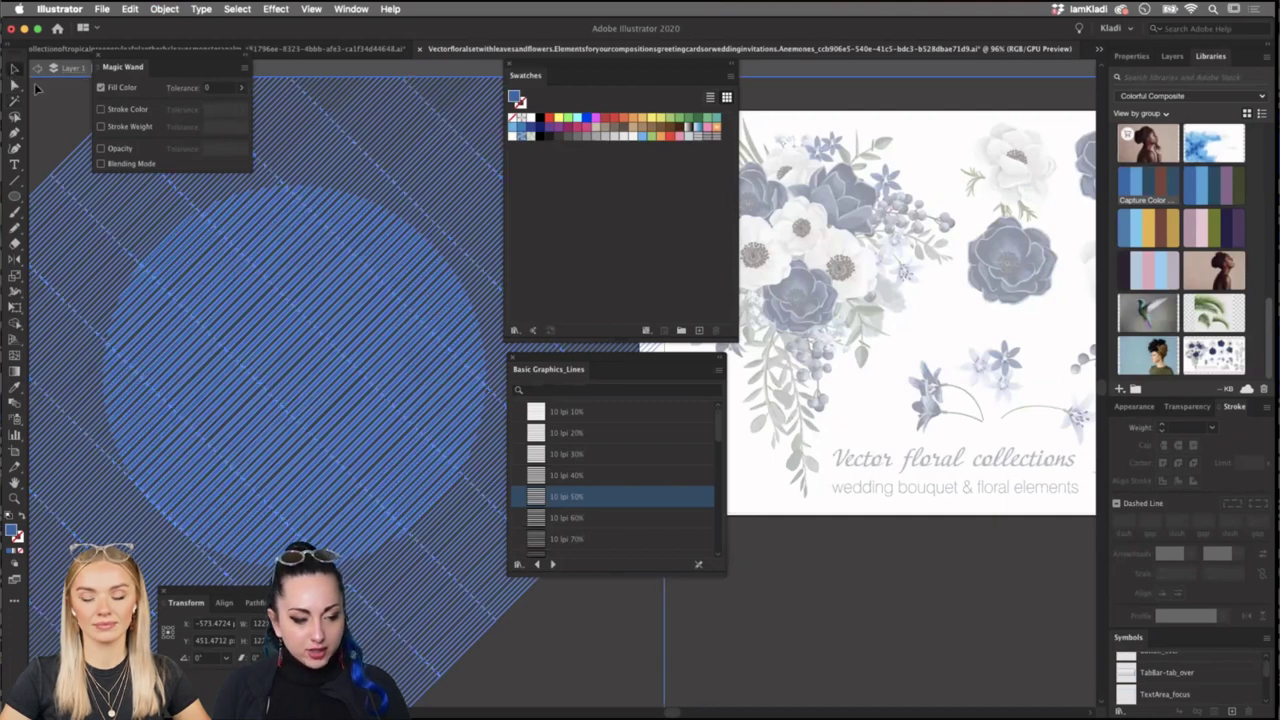
click(47, 79)
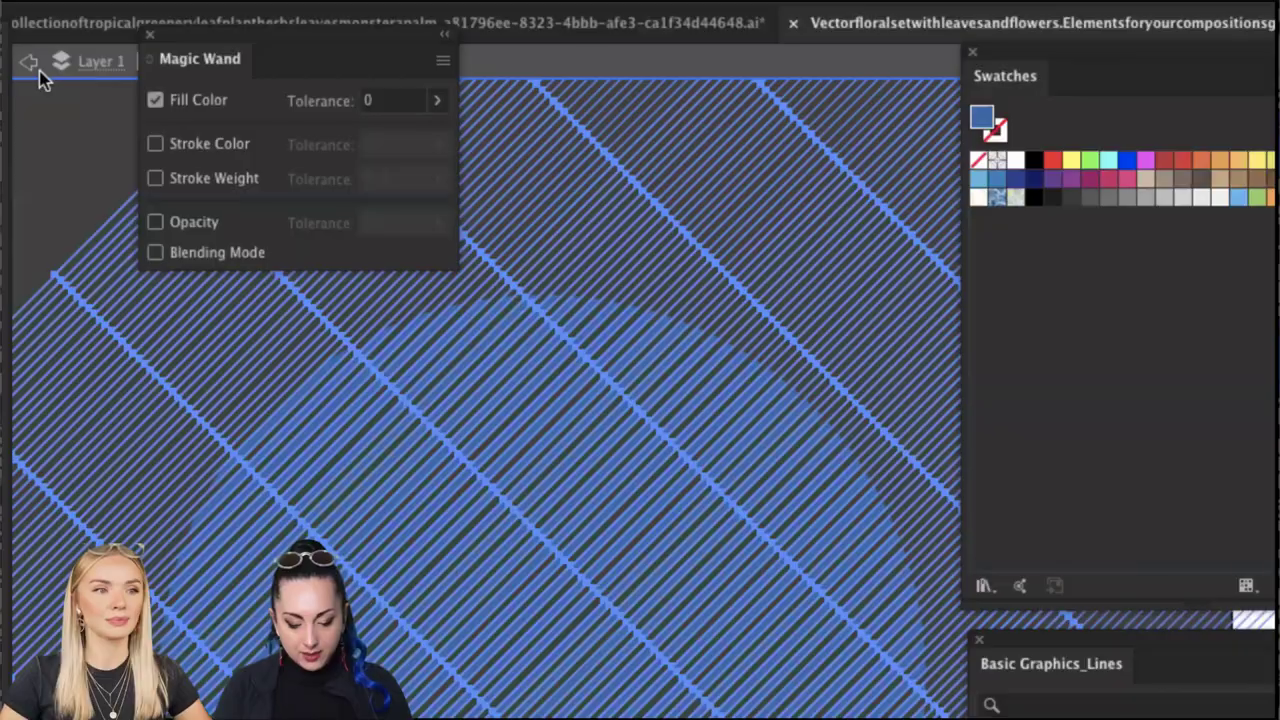
key(Delete)
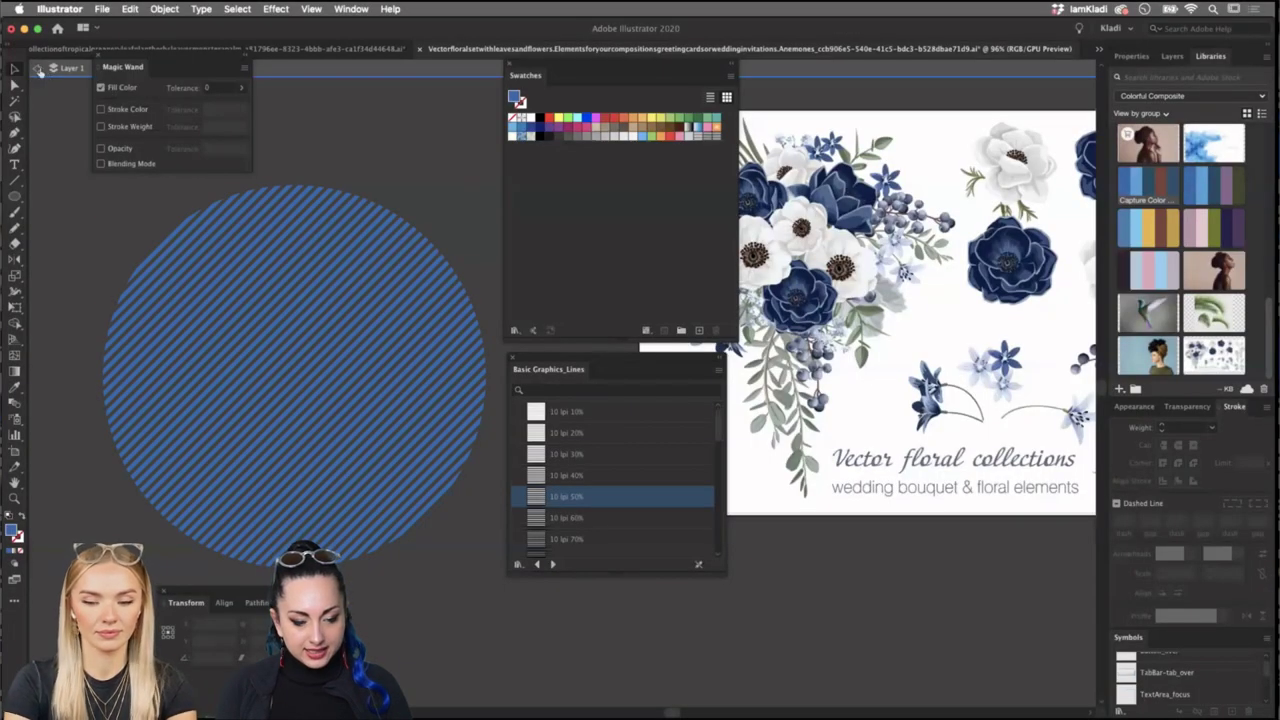
click(38, 69)
Enlarge the blue striped circle, shift it left, and add it to the Colorful Composite library.
click(340, 400)
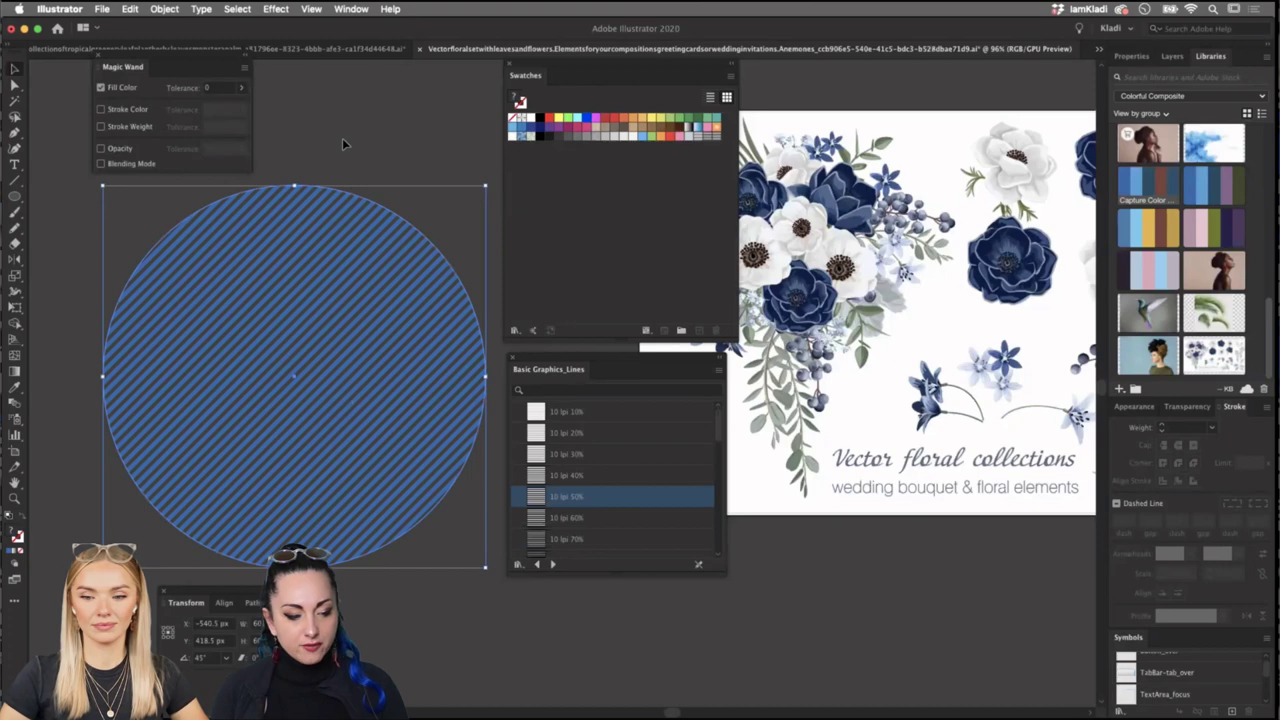
mouse_move(97, 183)
mouse_down()
mouse_move(30, 85)
mouse_move(120, 227)
mouse_move(100, 205)
mouse_up()
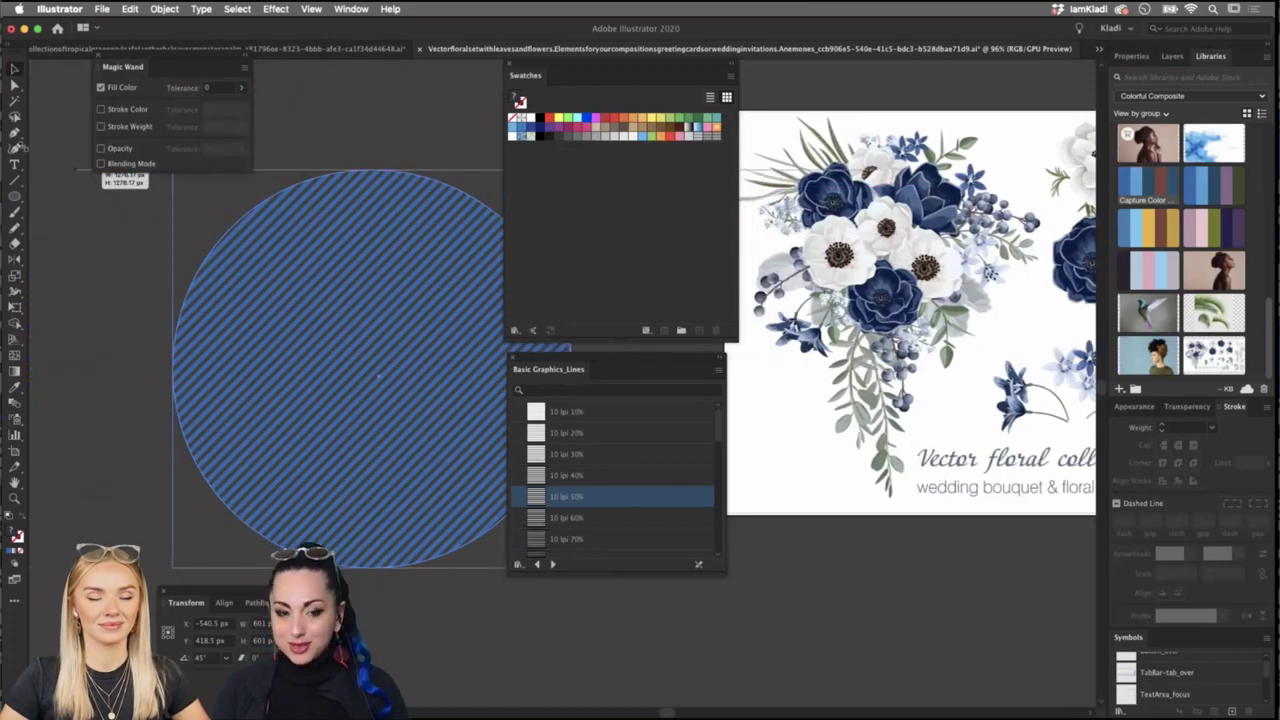
scroll(392, 344, left, 3)
drag(228, 327, 193, 321)
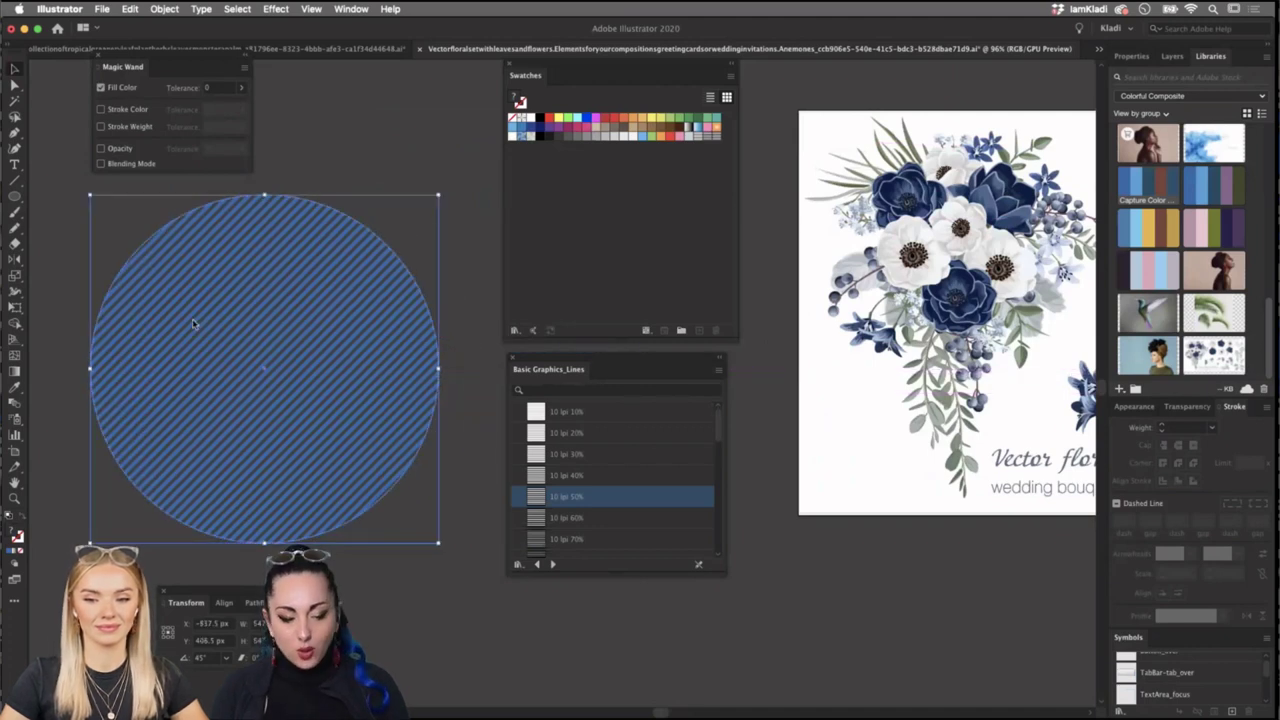
right_click(207, 321)
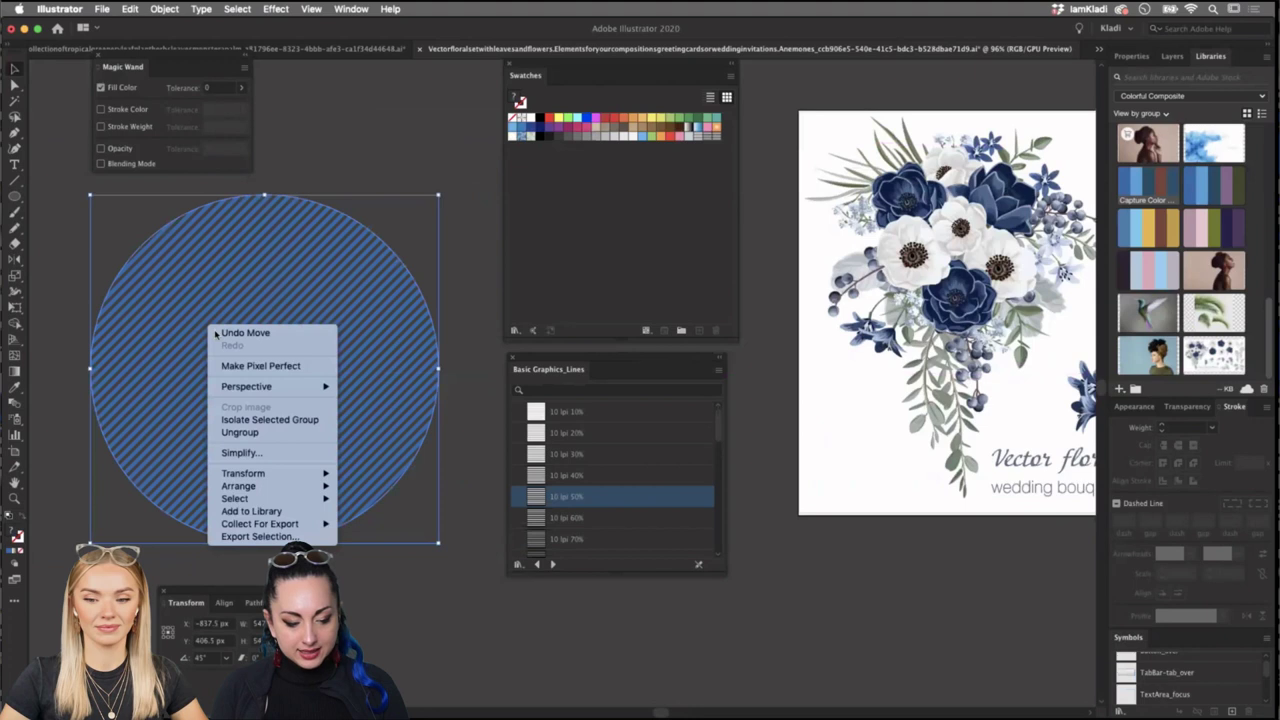
click(714, 450)
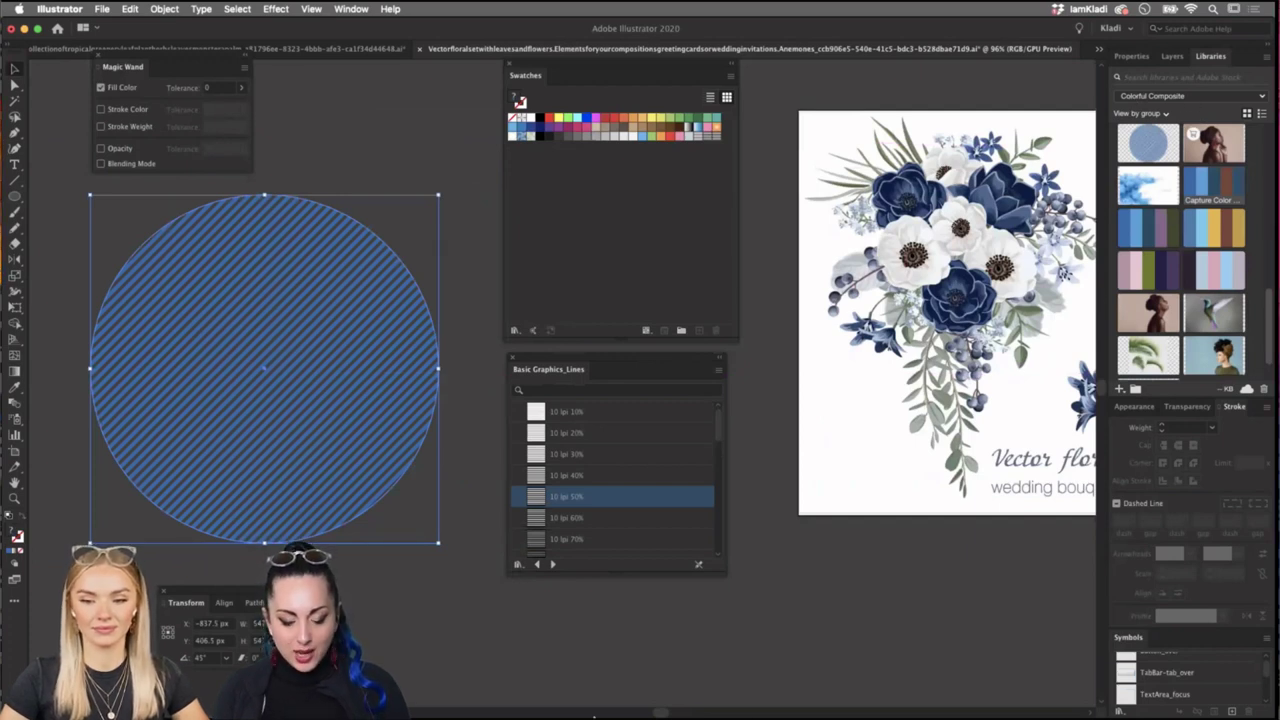
Place the library's Artwork 23 striped circle into the Photoshop composite.
mouse_move(599, 715)
click(595, 683)
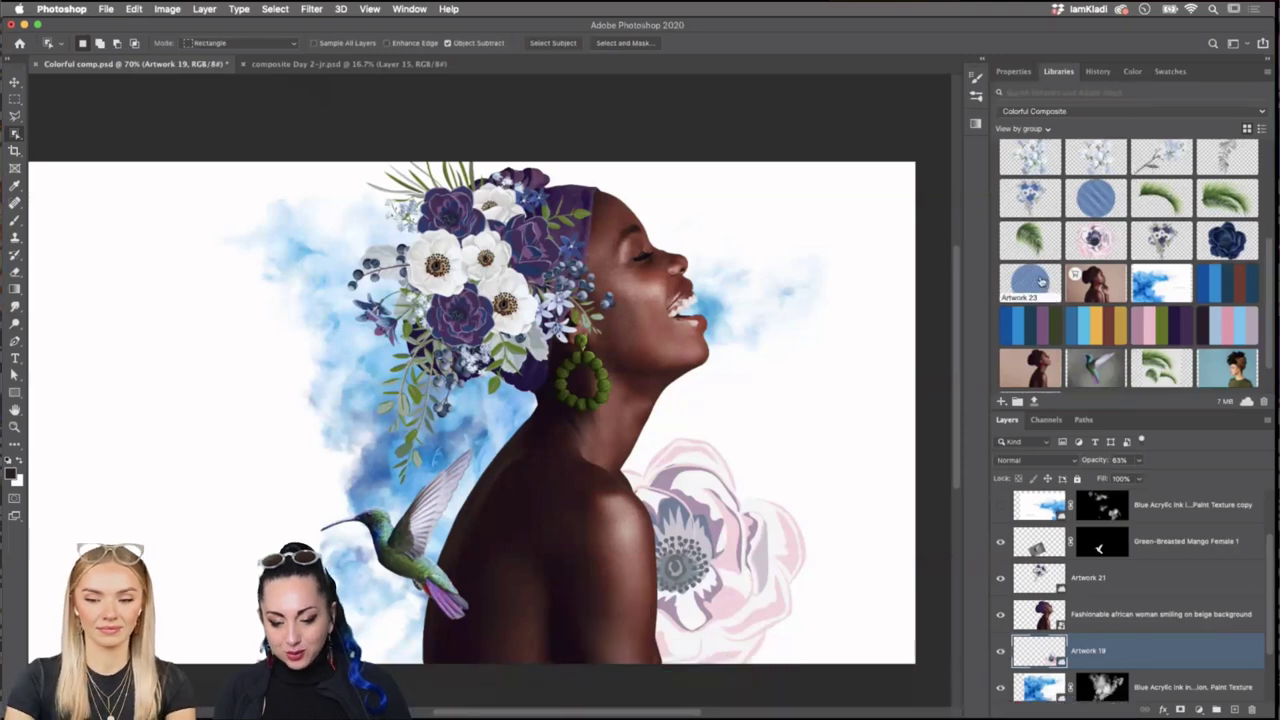
drag(1020, 282, 265, 422)
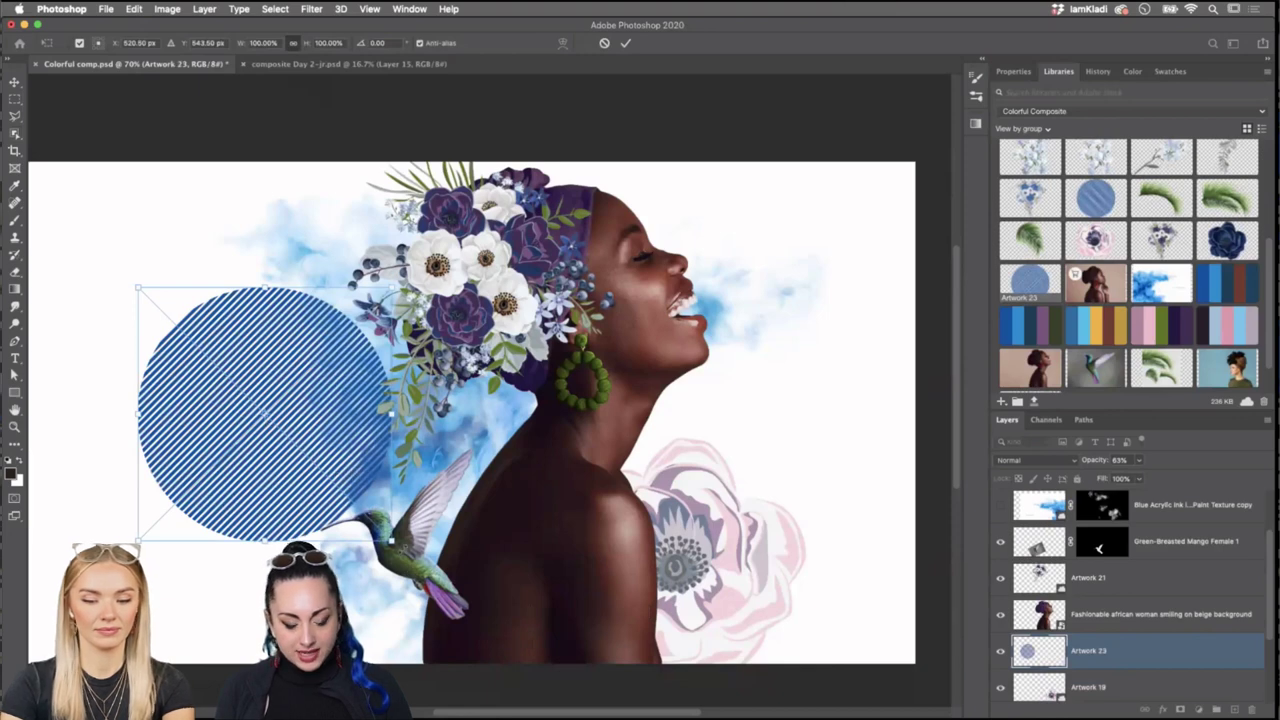
Scale the striped circle to about 162% and position it behind the portrait's left side.
drag(391, 541, 533, 683)
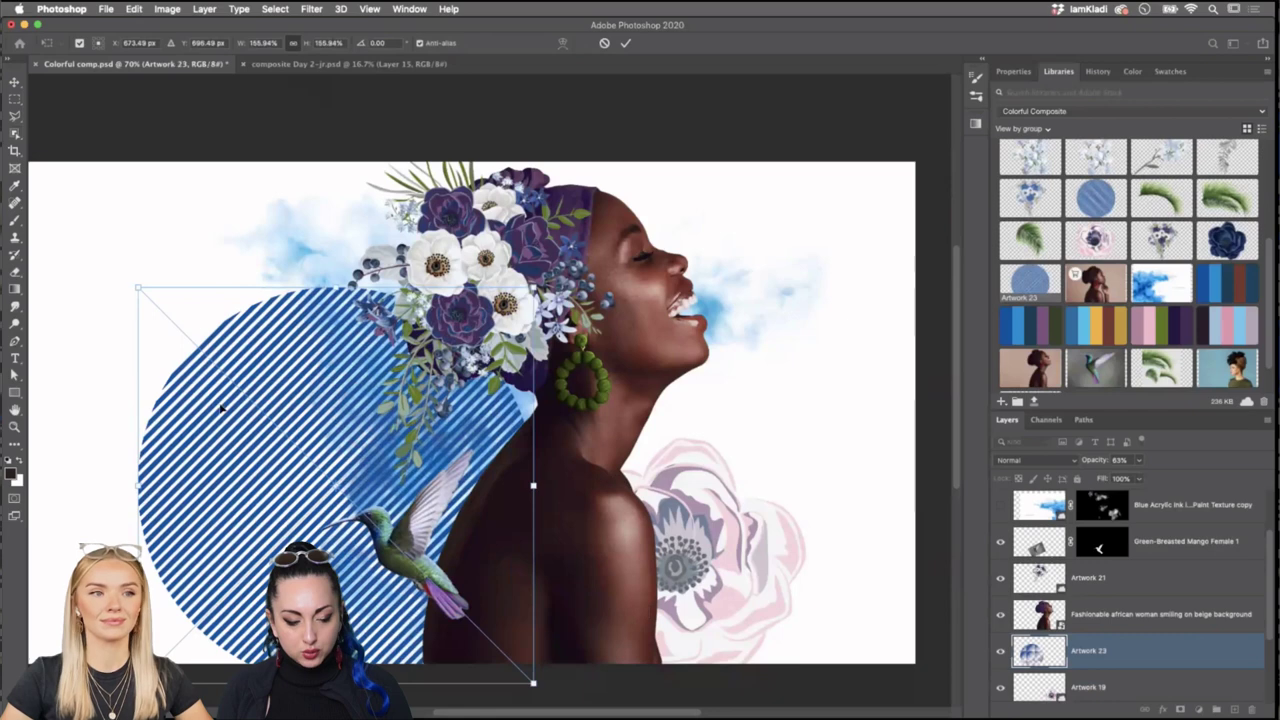
drag(237, 401, 294, 366)
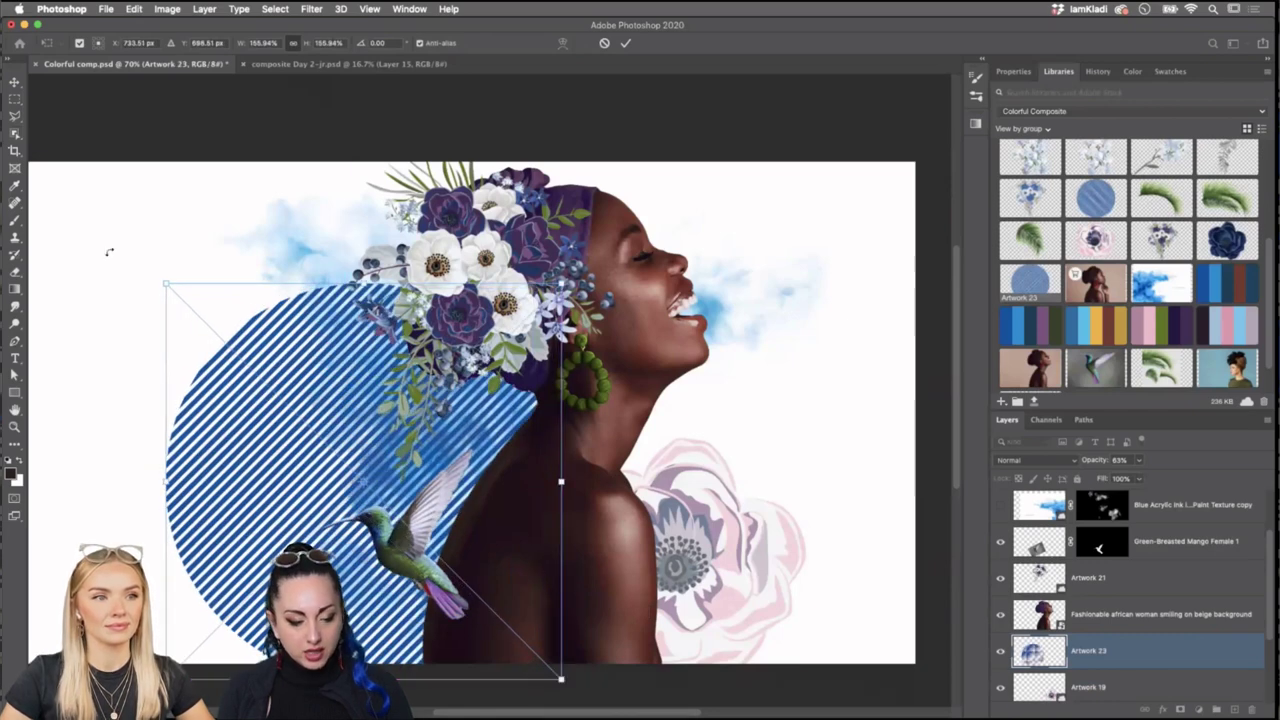
drag(170, 288, 149, 265)
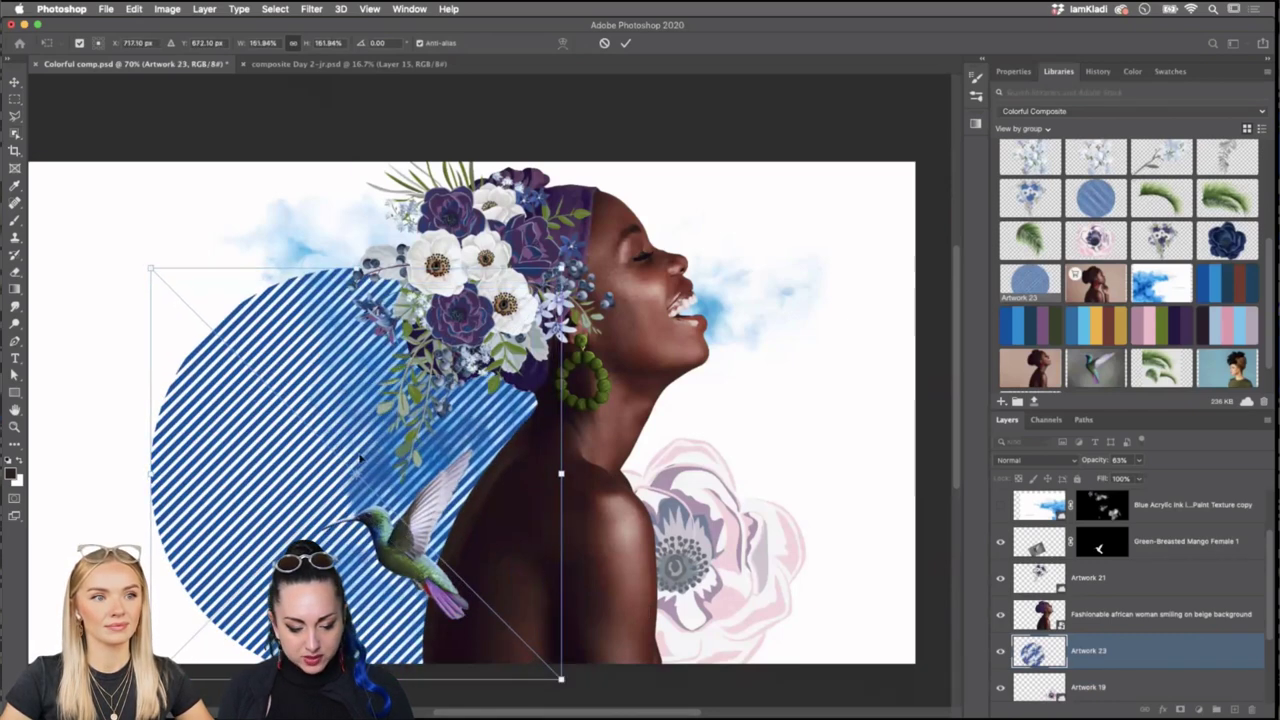
drag(346, 457, 380, 455)
drag(240, 447, 253, 450)
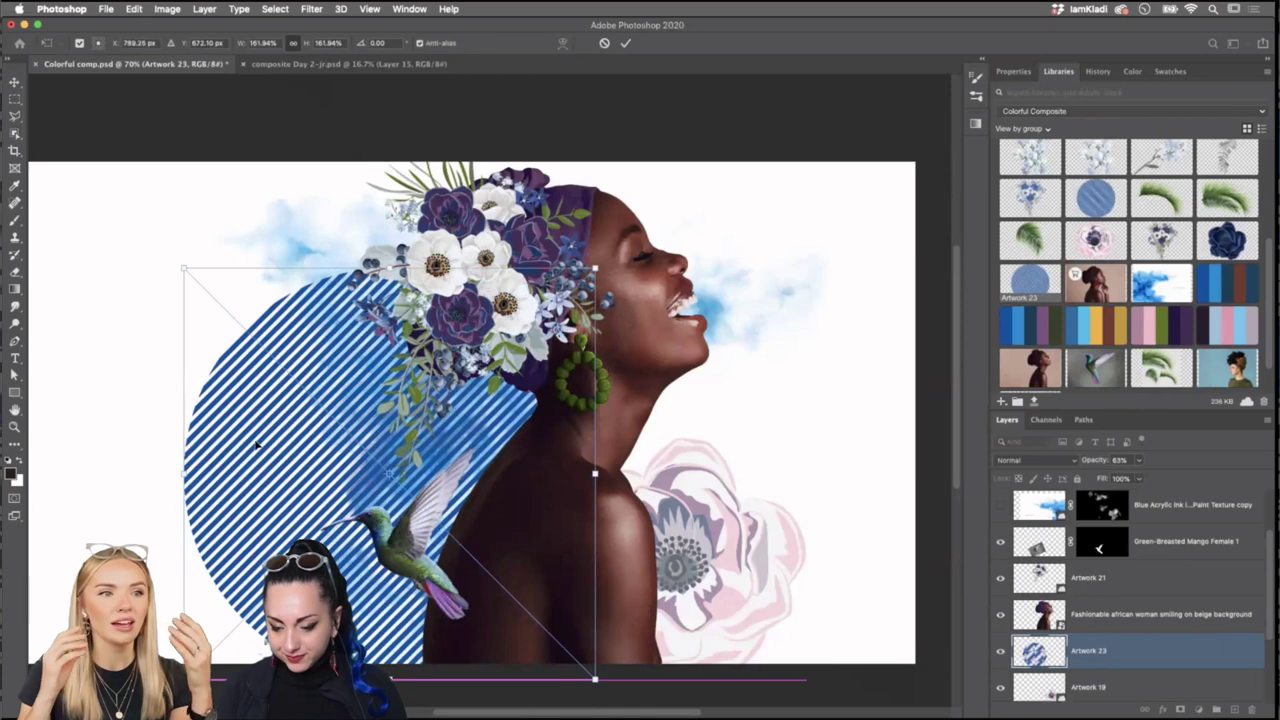
key(Return)
key(w)
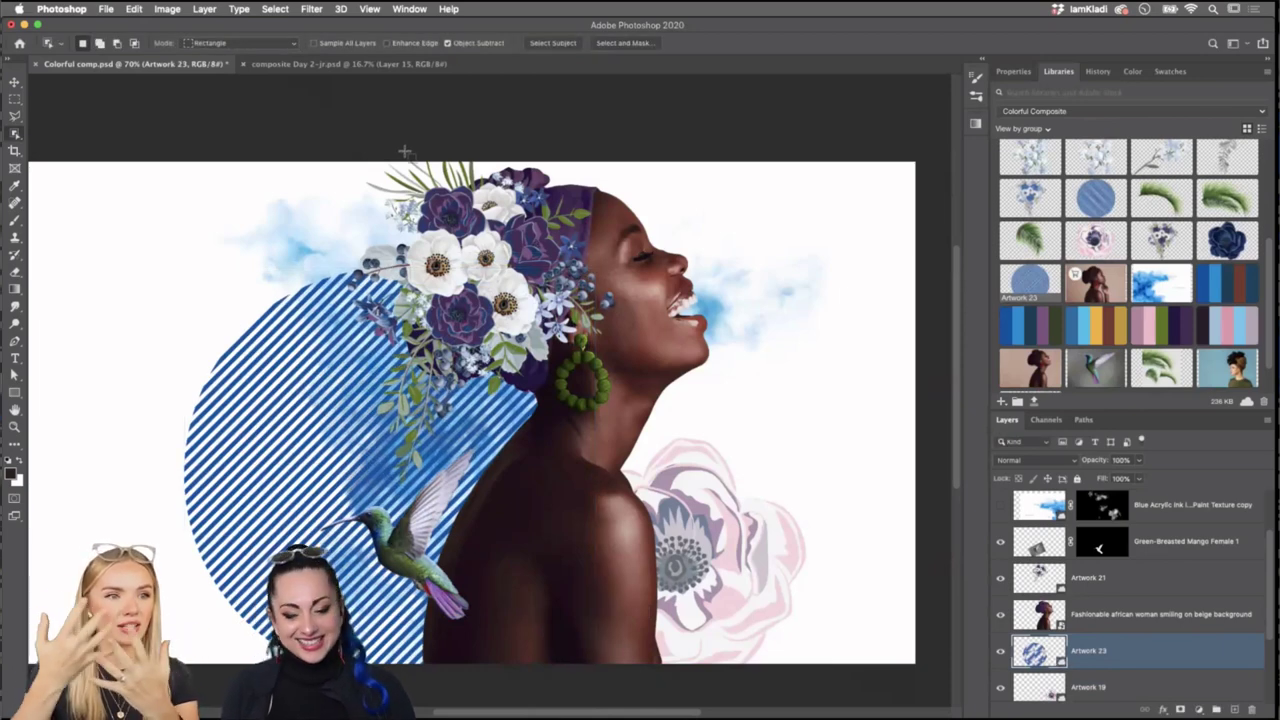
Keep the blue ink layer hidden and convert the Background into Layer 0.
click(999, 505)
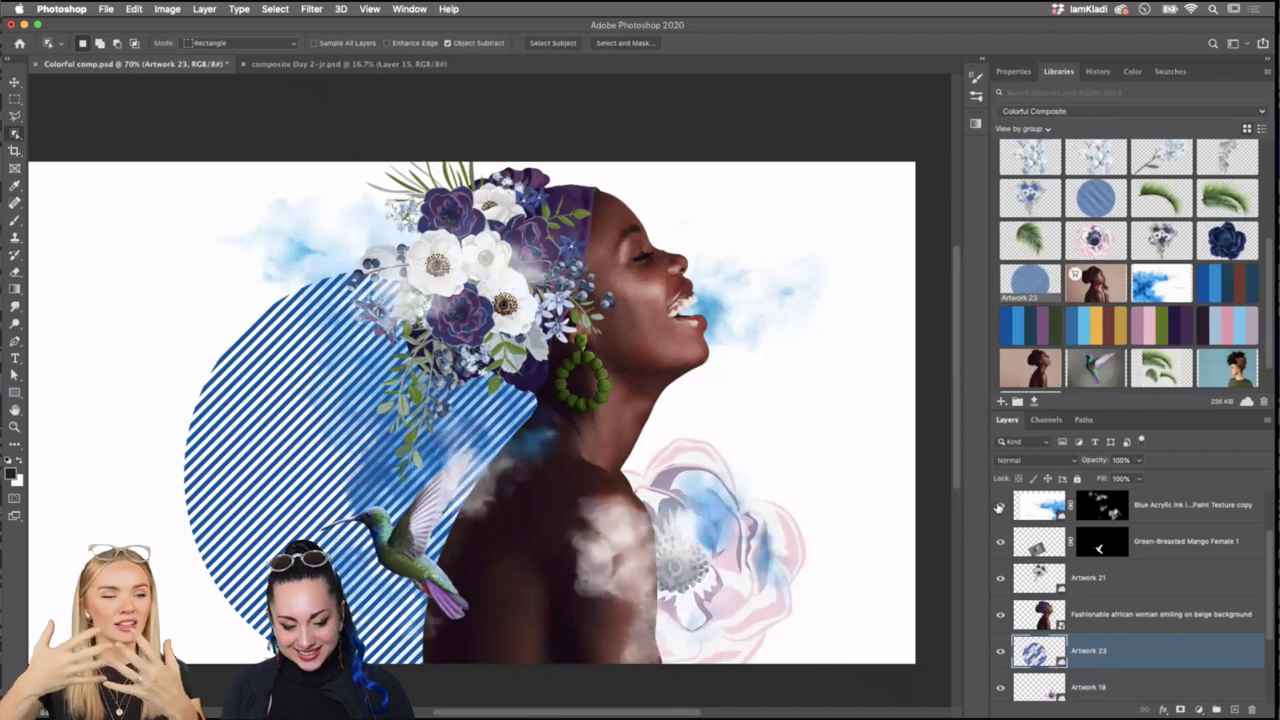
click(999, 506)
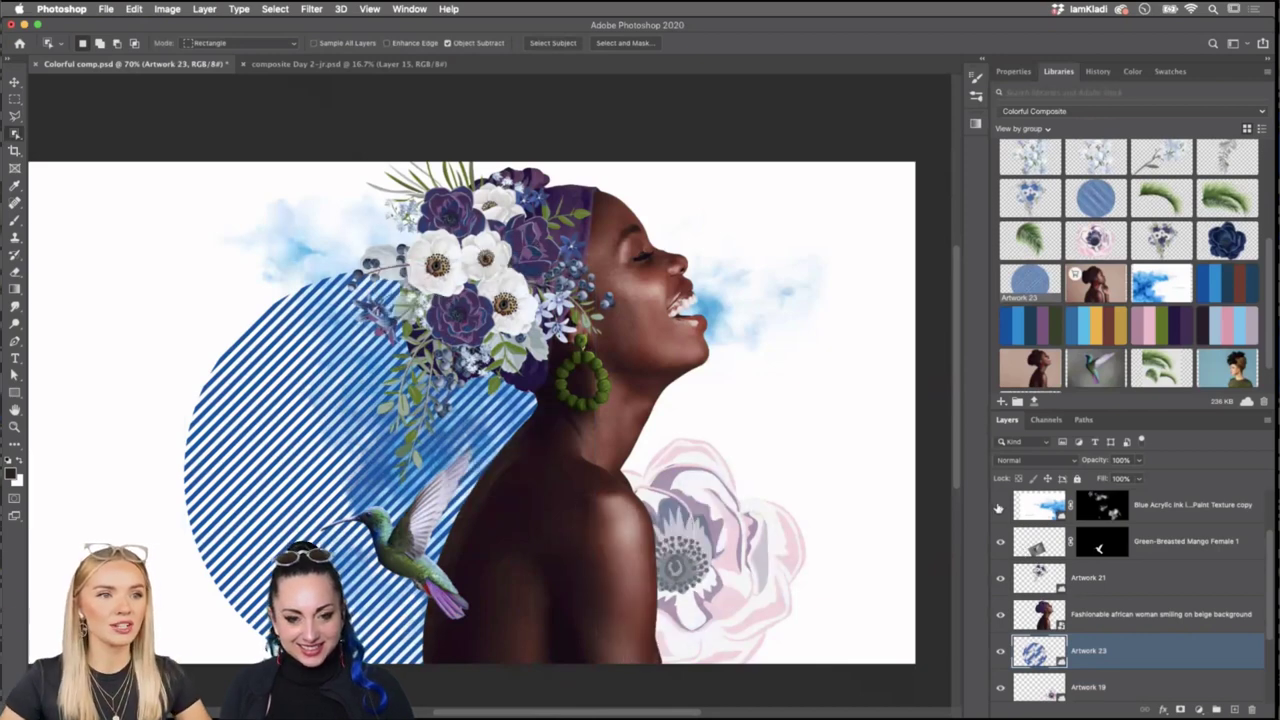
scroll(1010, 650, down, 3)
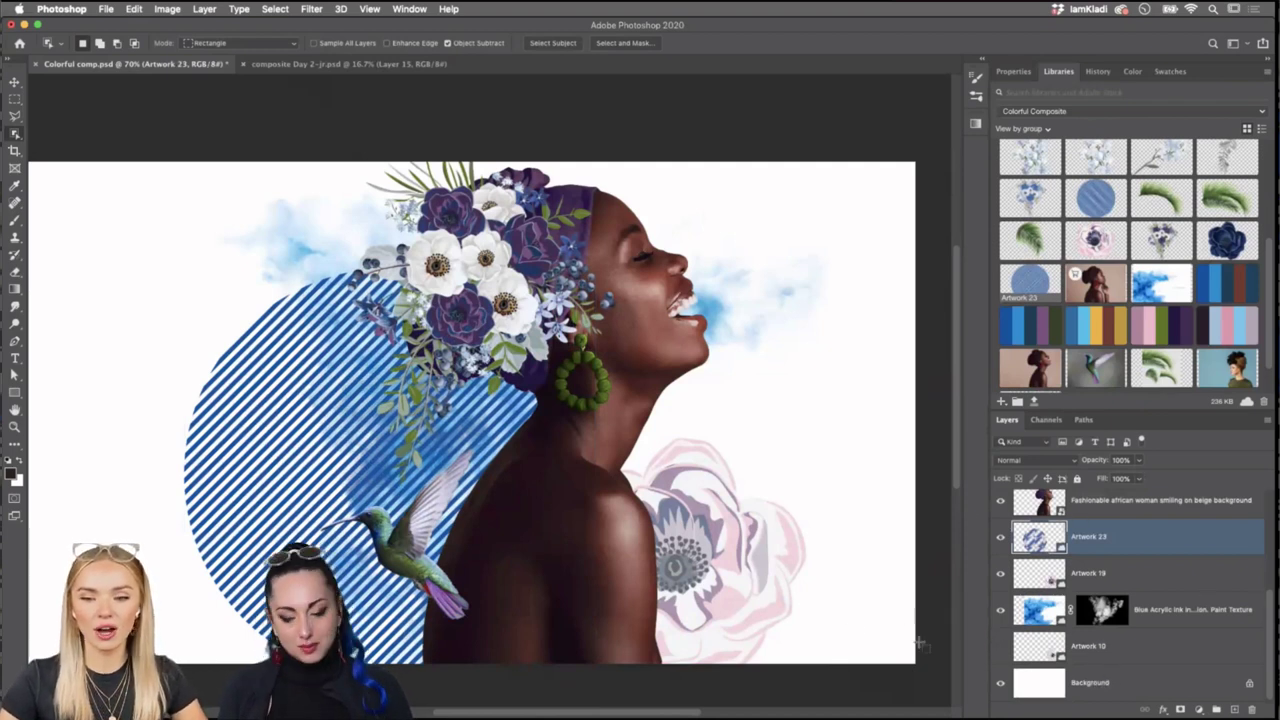
double_click(1050, 685)
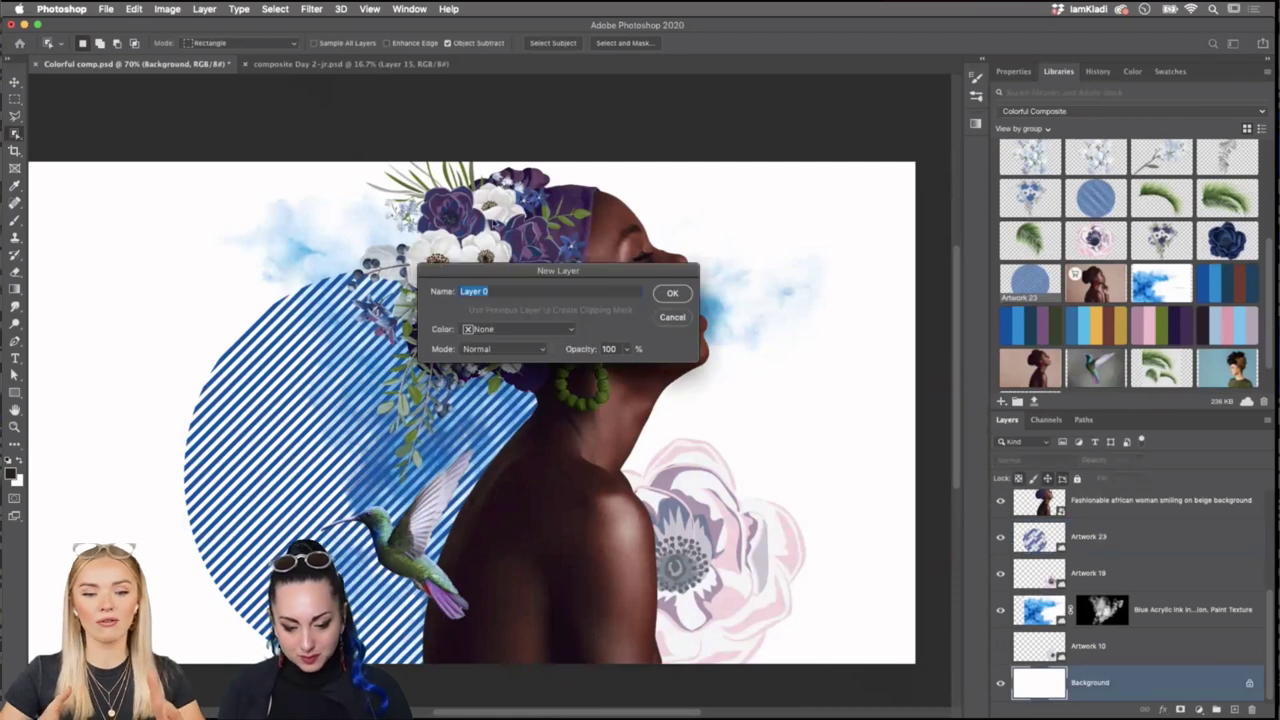
click(672, 294)
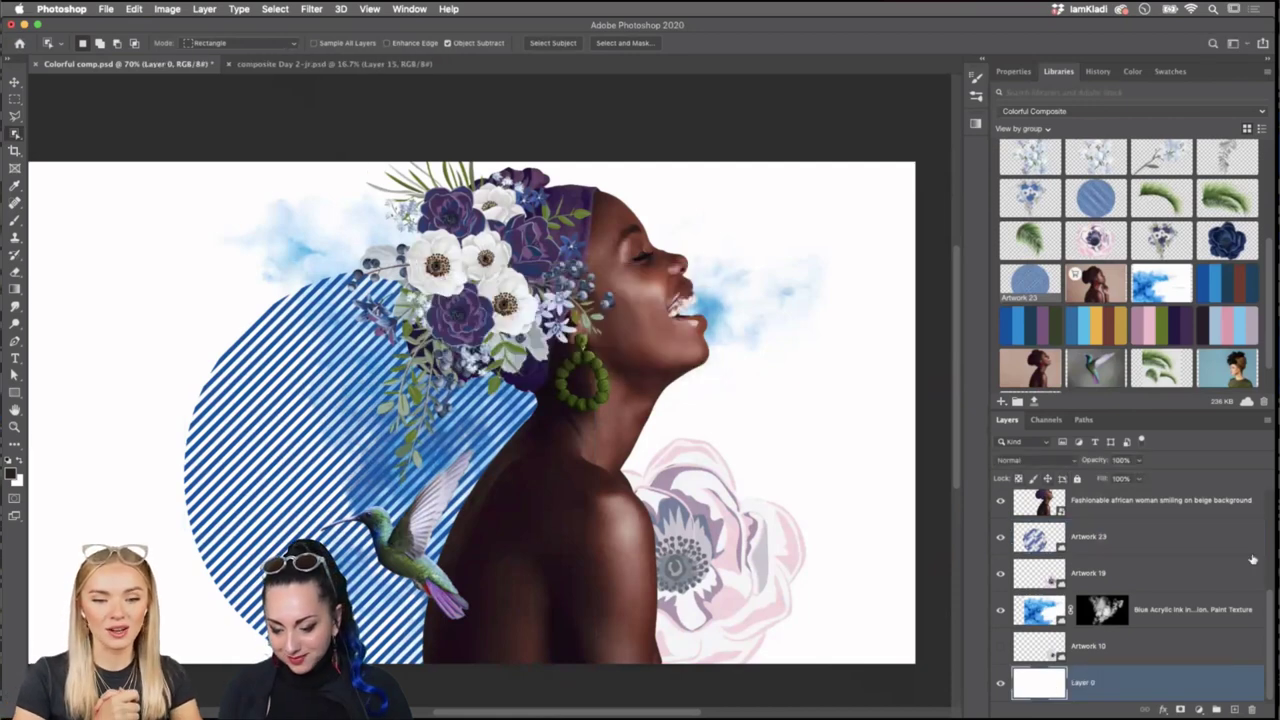
Add a light peach Solid Color fill, then show white flower Artwork 10 and hide pink Artwork 19.
click(1207, 707)
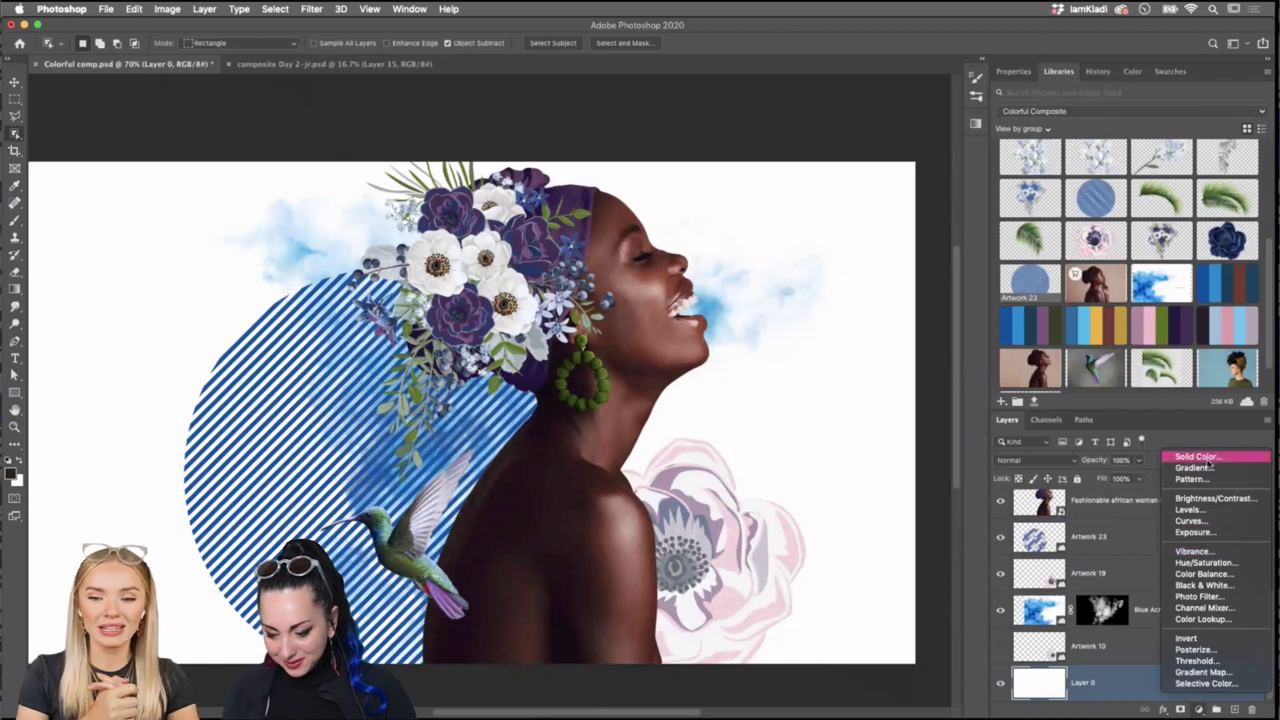
click(1197, 457)
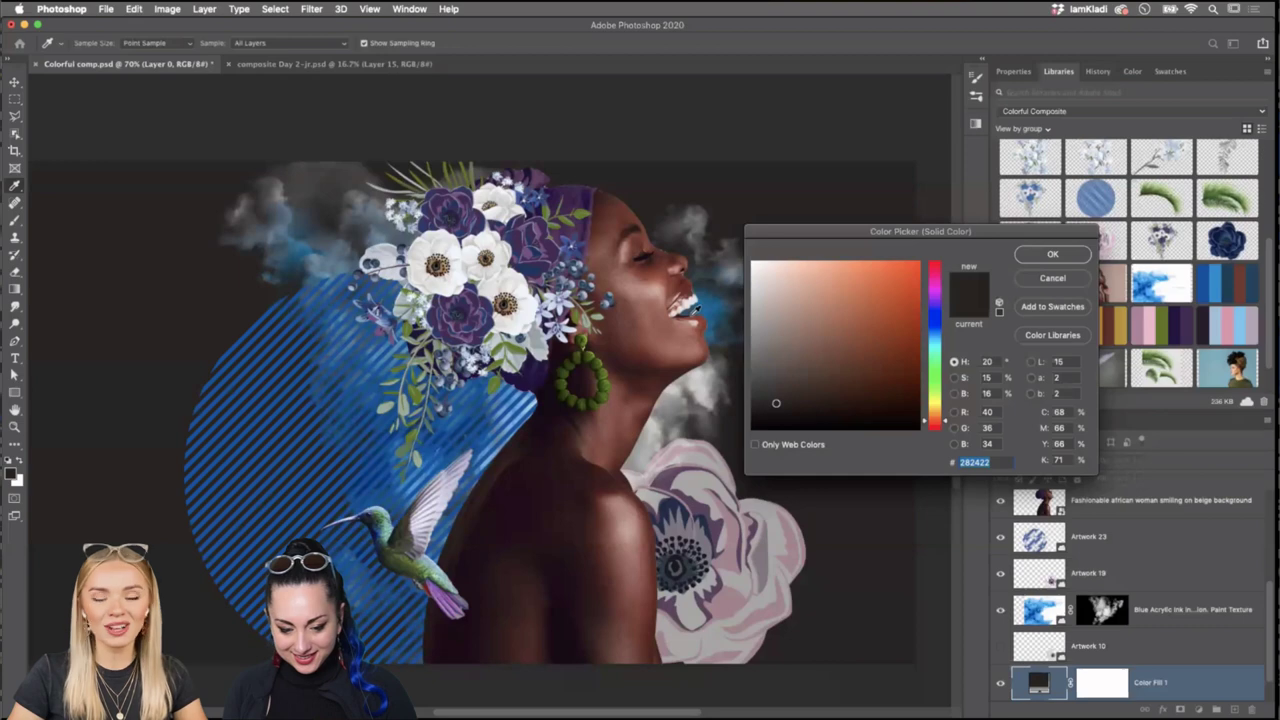
click(830, 277)
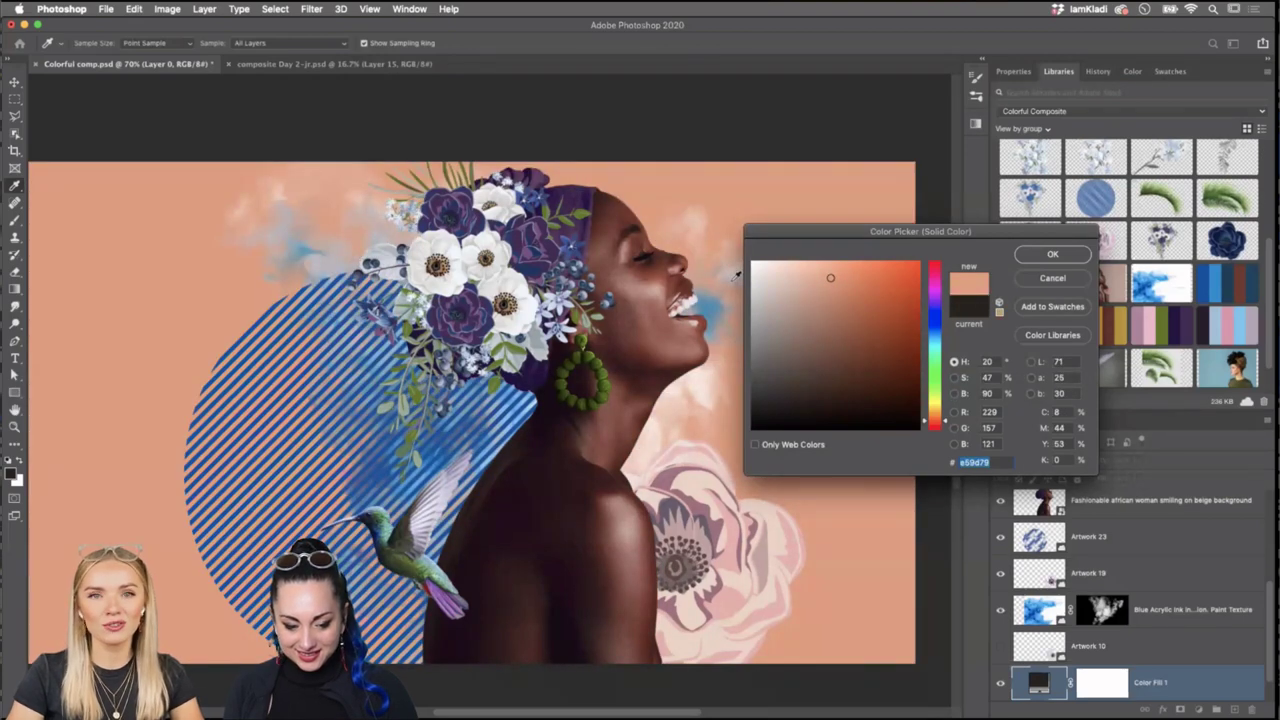
click(790, 272)
click(1052, 254)
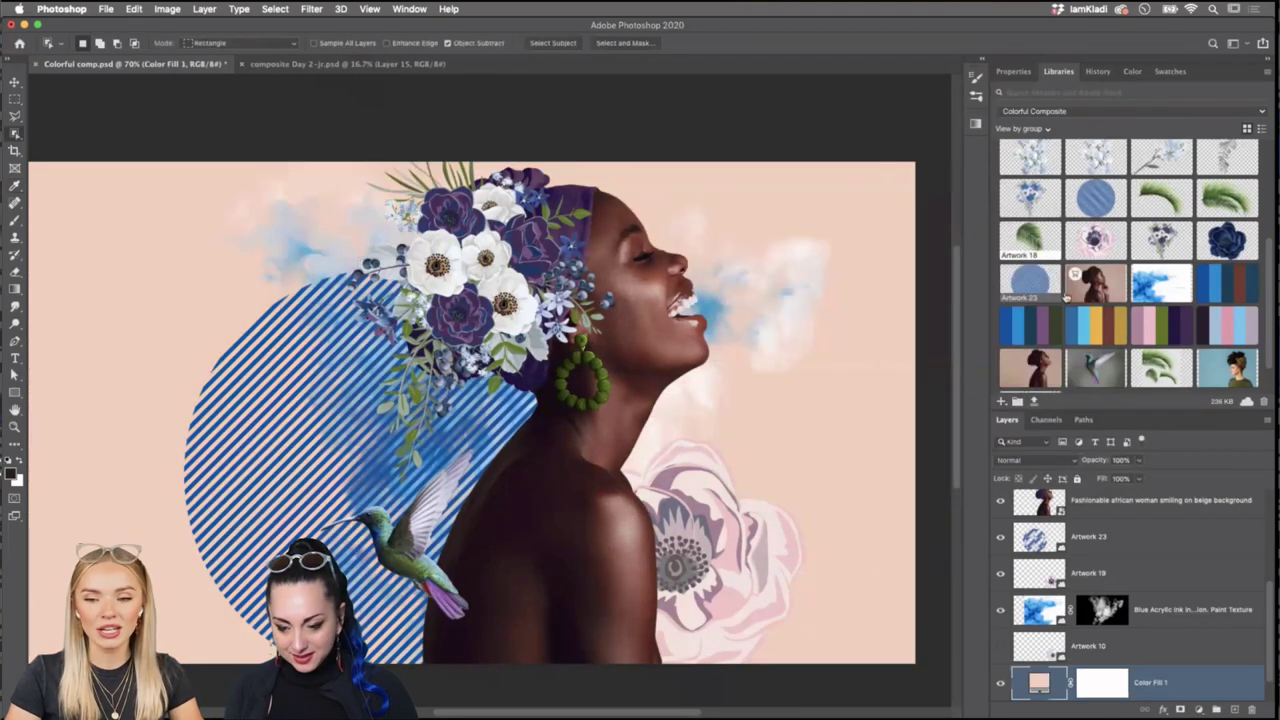
click(1000, 646)
click(1000, 573)
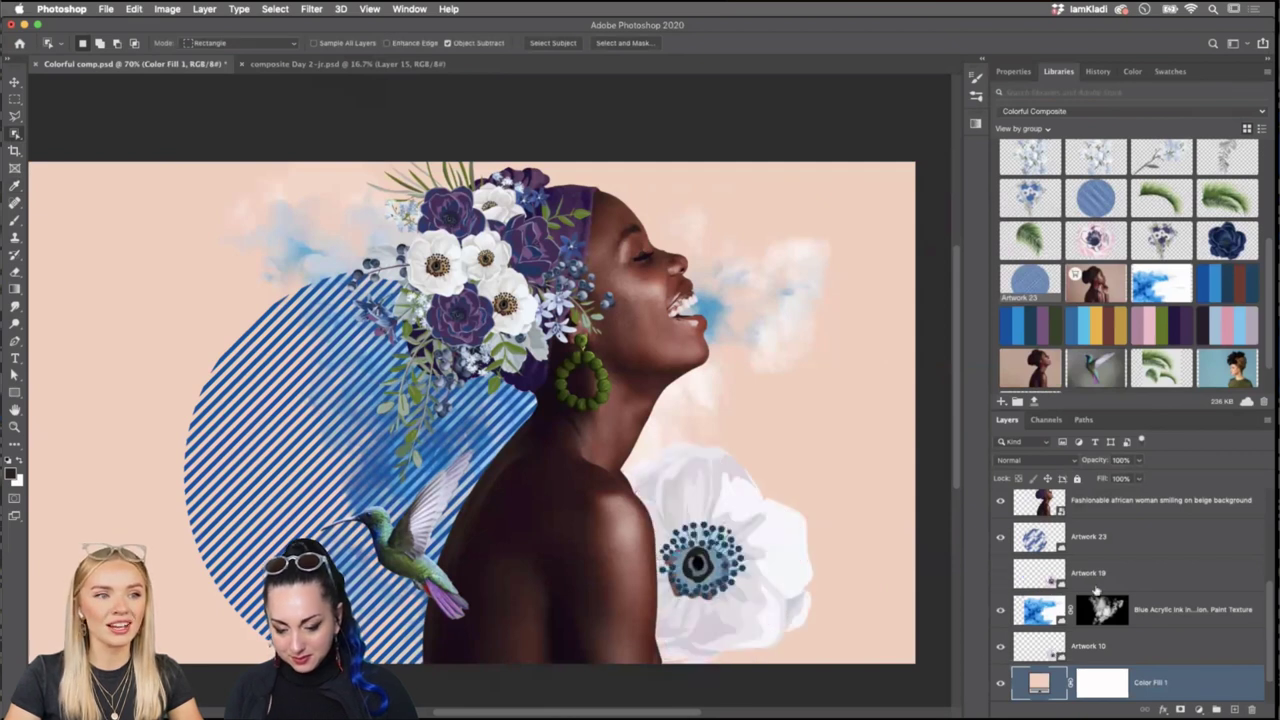
Enlarge the white flower Artwork 10 and move it down and left behind the shoulder.
click(1105, 659)
key(ctrl+t)
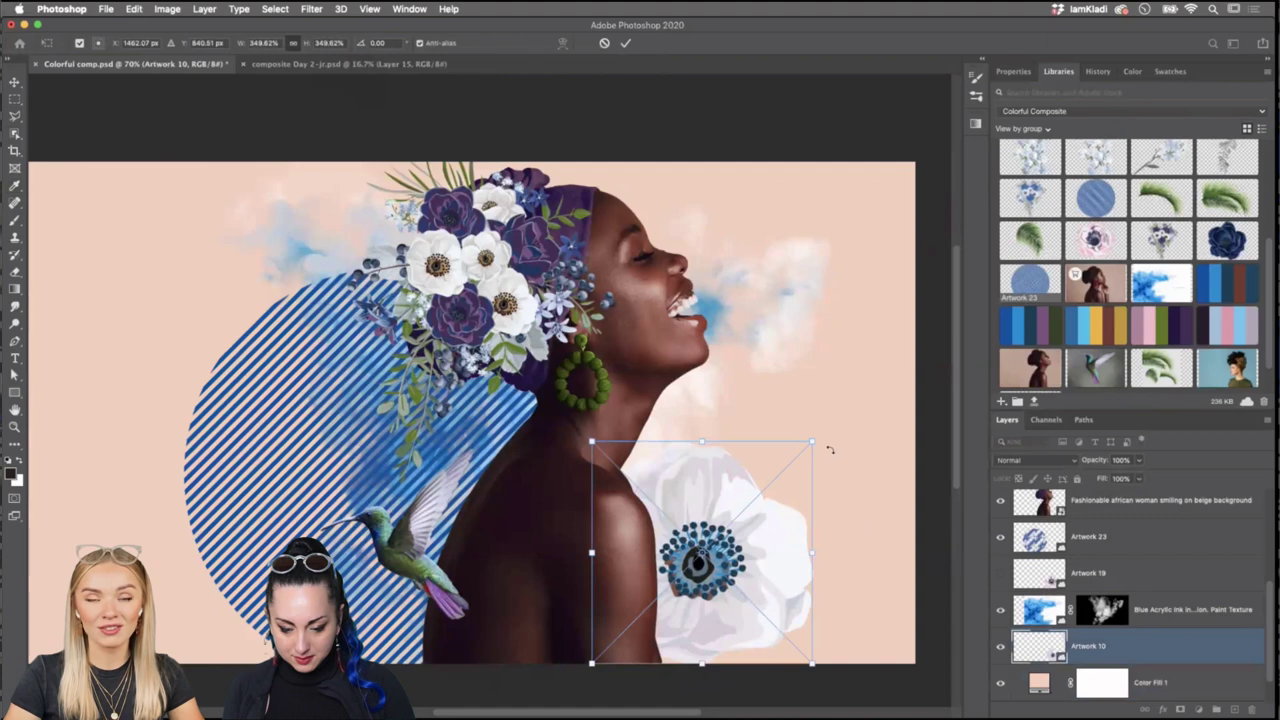
drag(811, 439, 858, 395)
drag(798, 489, 743, 512)
key(Return)
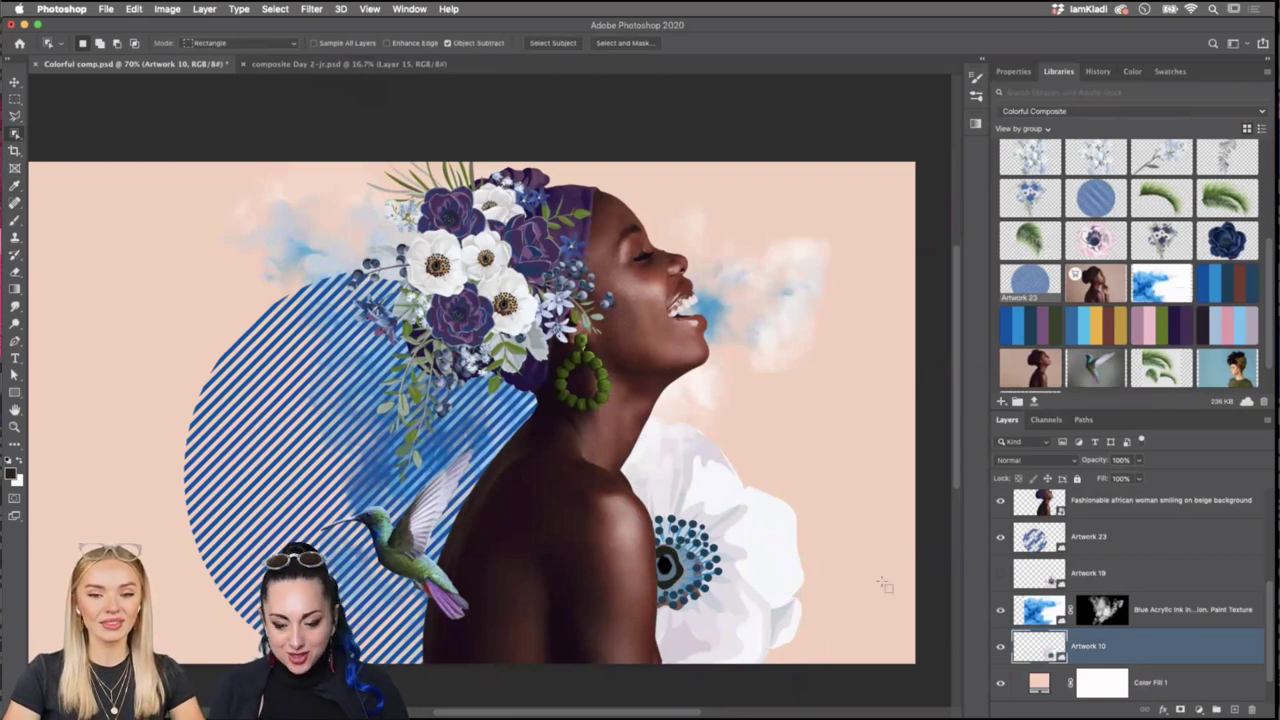
Show the Blue Acrylic Ink copy layer and shift its cloud texture left onto the shoulder.
scroll(1035, 565, up, 1)
scroll(1022, 530, up, 2)
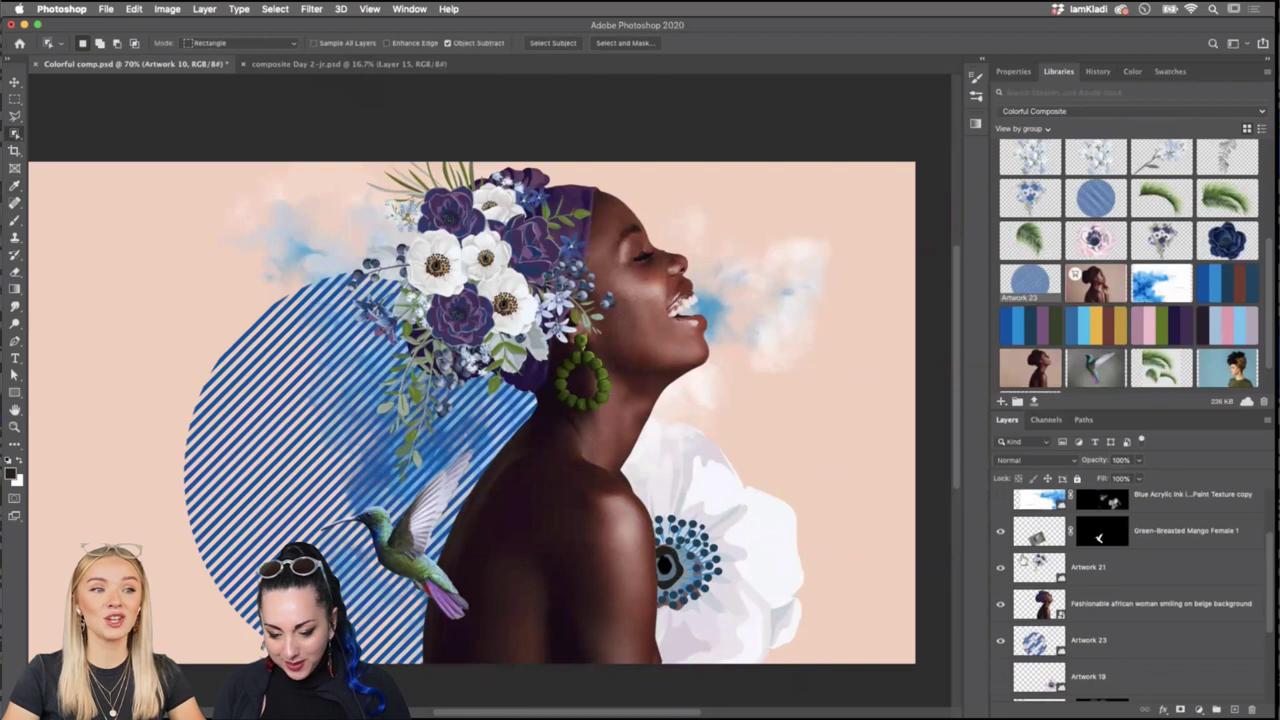
click(1000, 501)
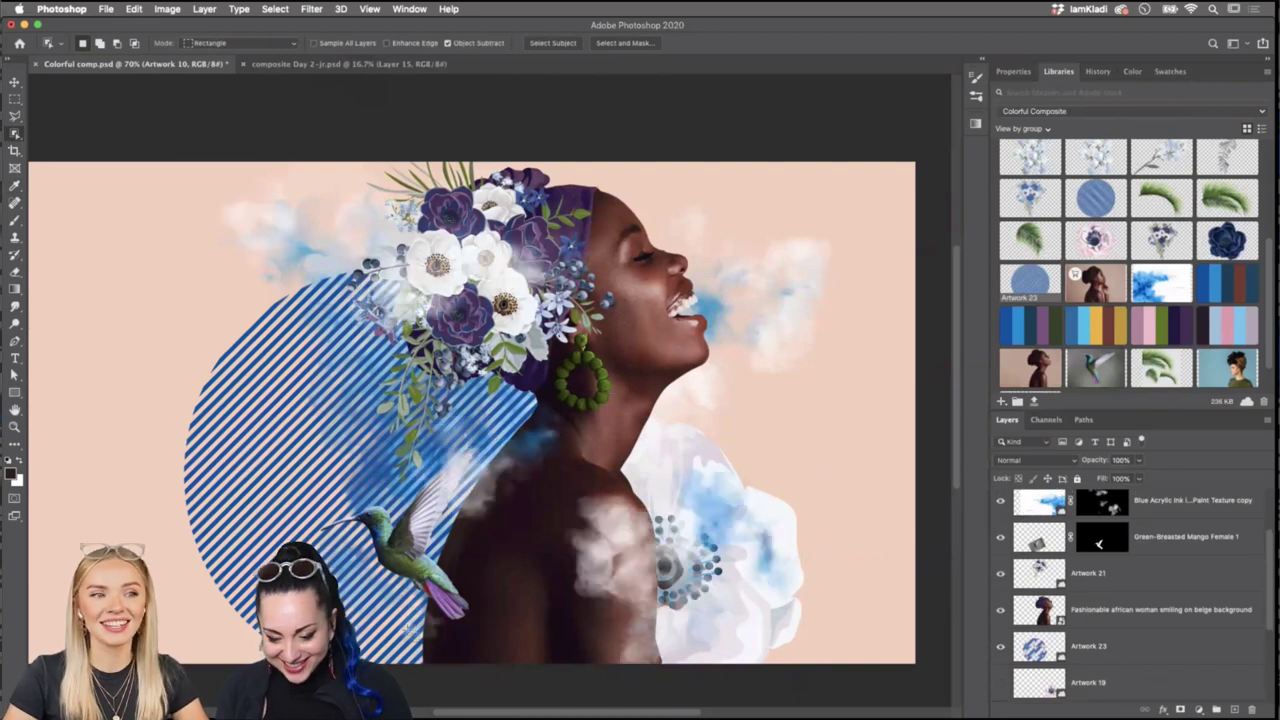
key(super+t)
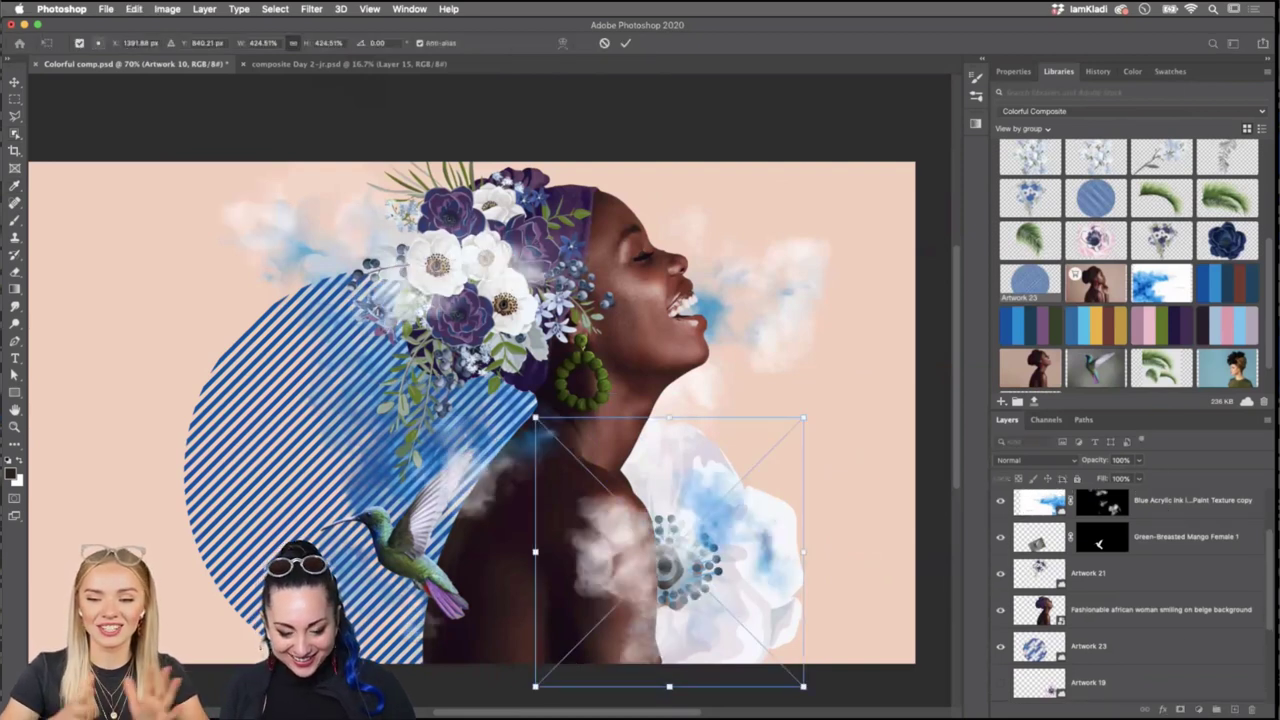
mouse_move(637, 550)
mouse_down()
mouse_move(608, 561)
mouse_move(646, 555)
mouse_up()
key(Return)
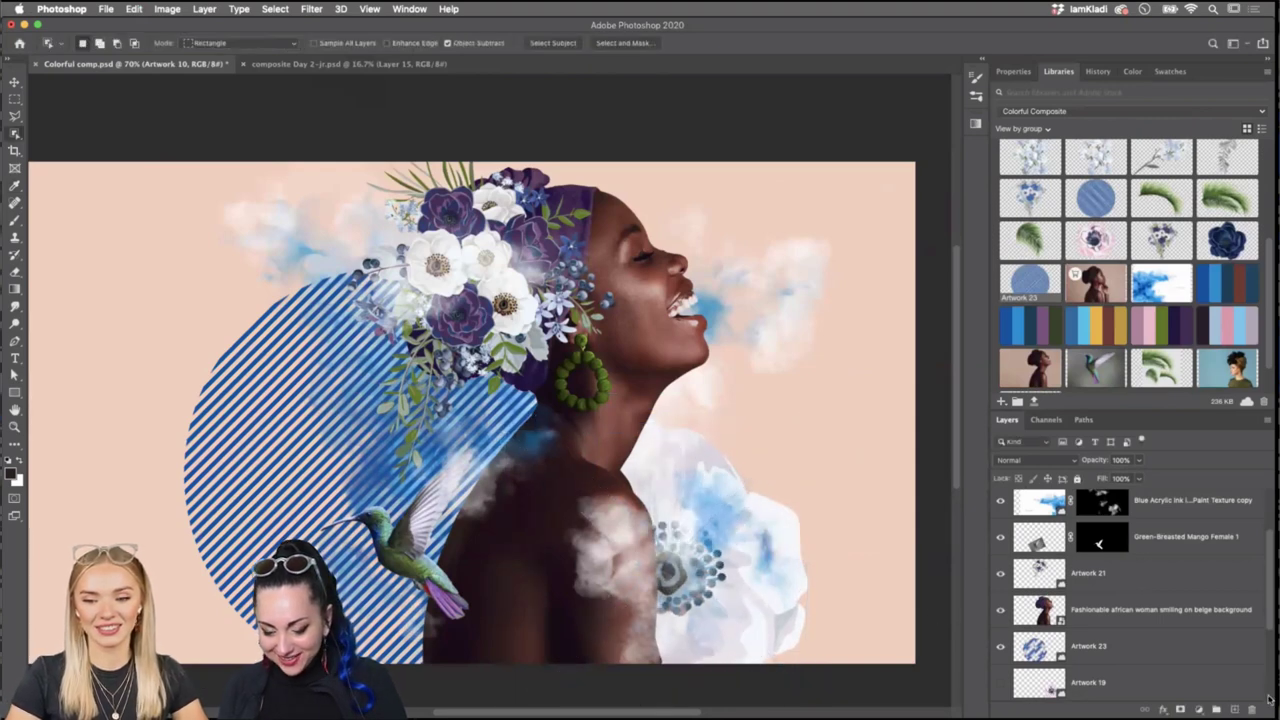
click(1163, 512)
key(super+t)
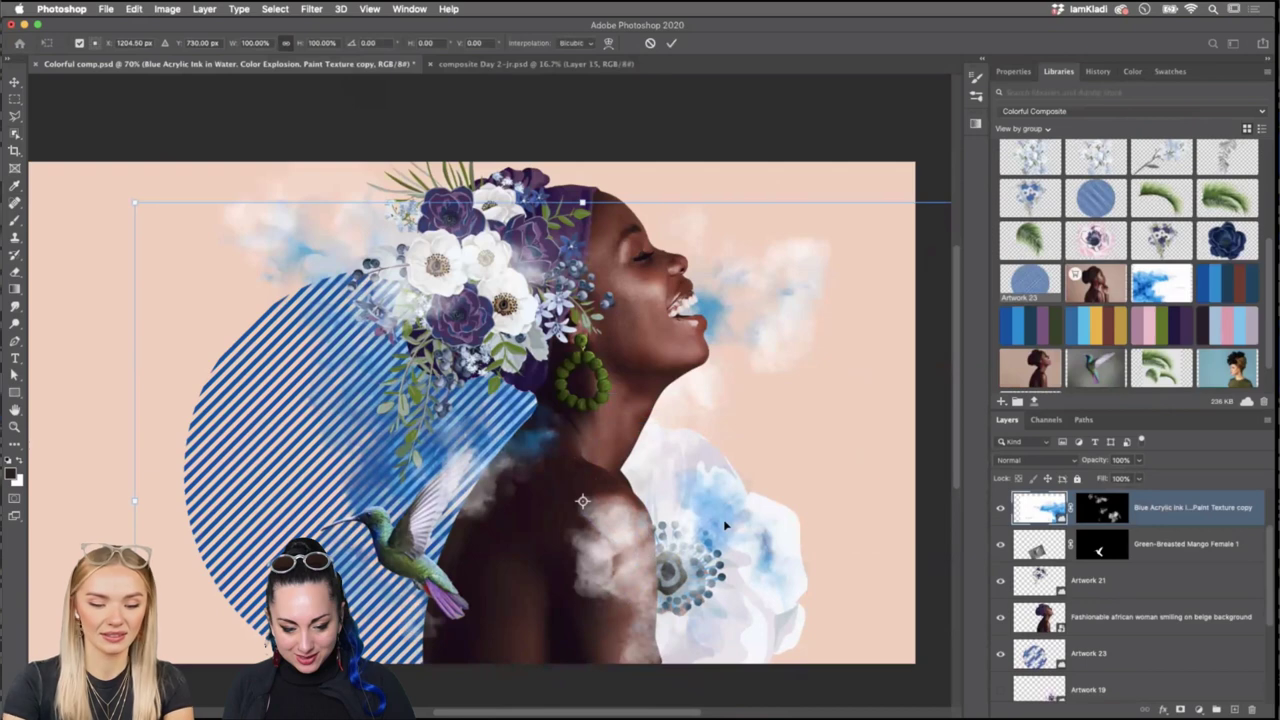
drag(712, 538, 645, 508)
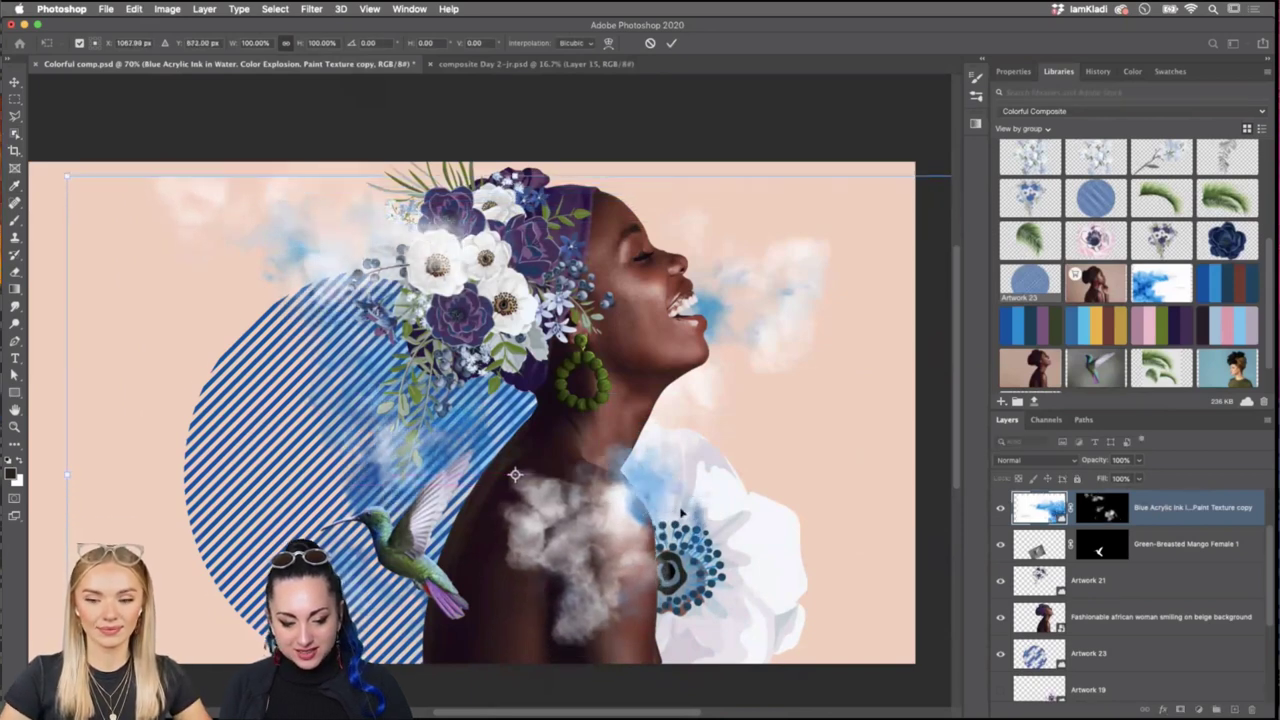
key(Return)
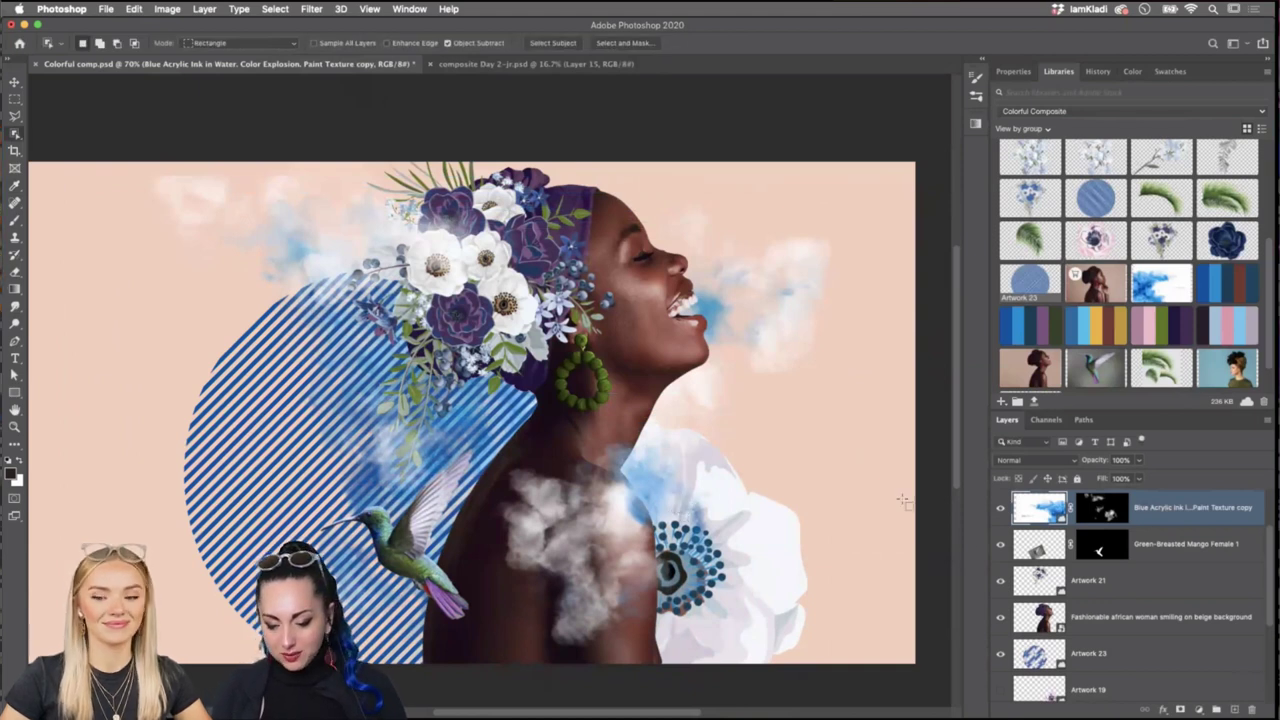
scroll(1230, 540, up, 2)
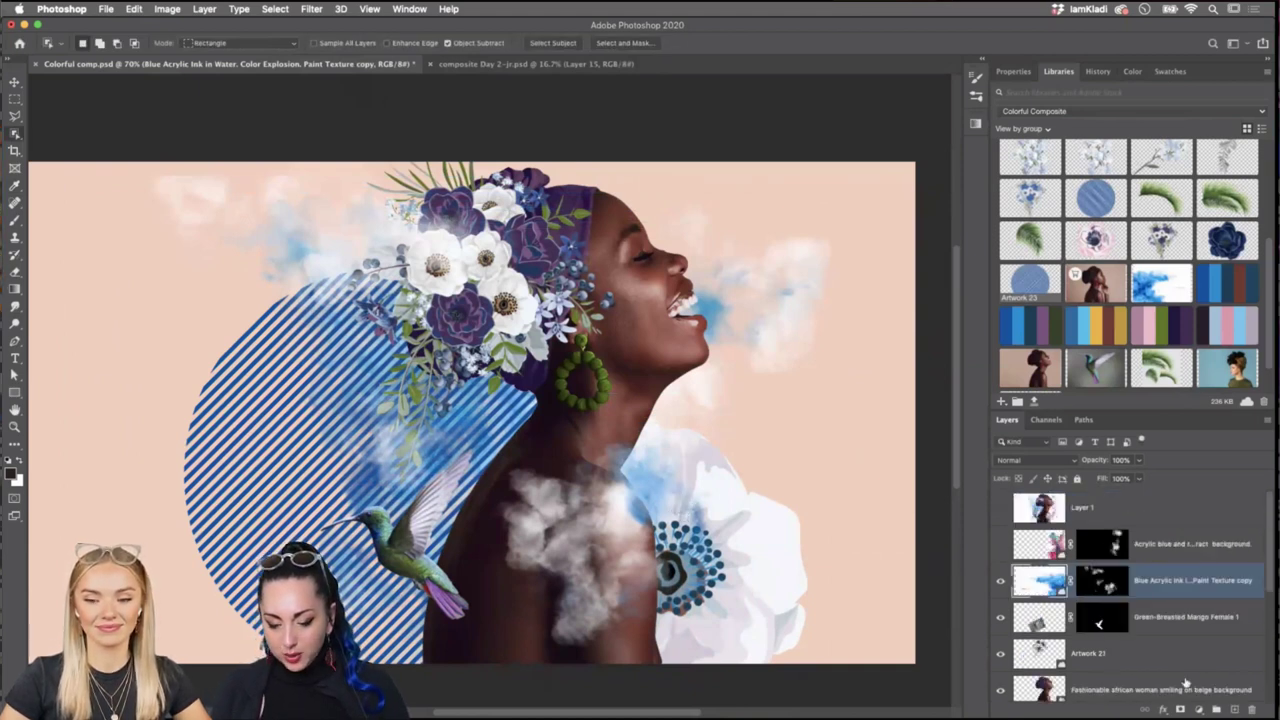
Stamp all visible layers into a merged Layer 2 and move it to the top of the stack.
scroll(1170, 650, down, 4)
scroll(1150, 622, down, 3)
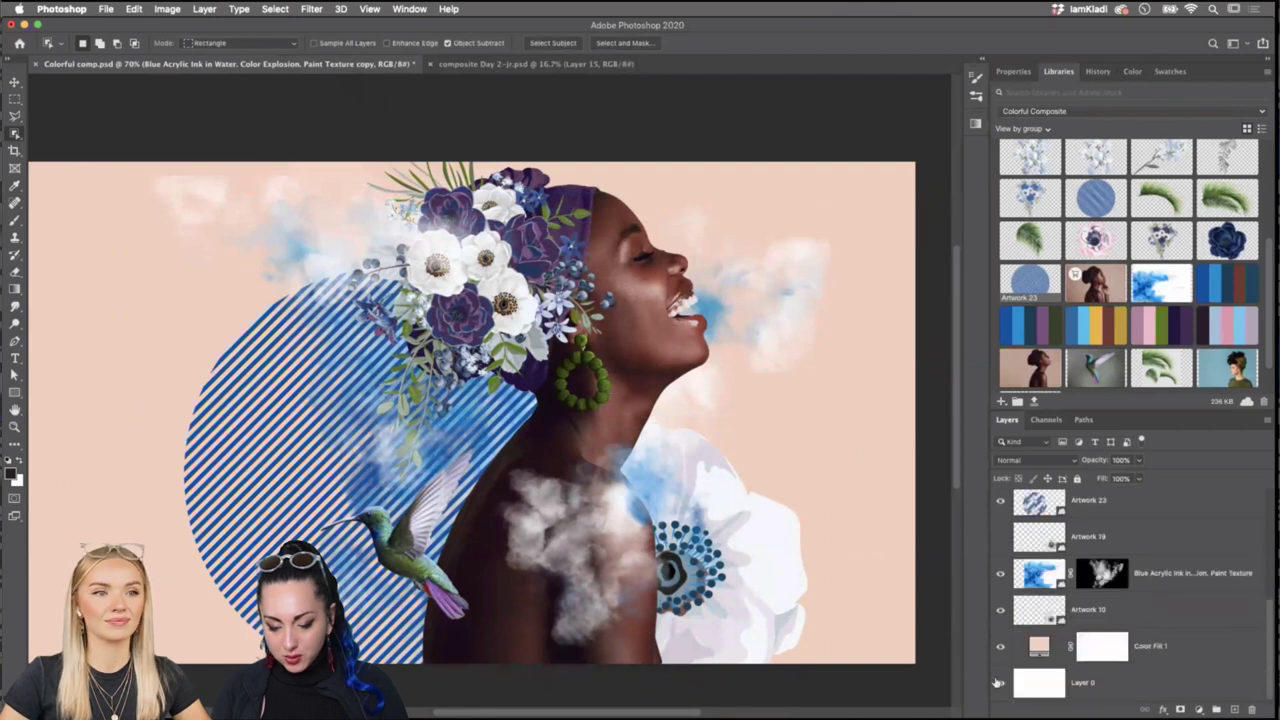
scroll(1180, 600, up, 4)
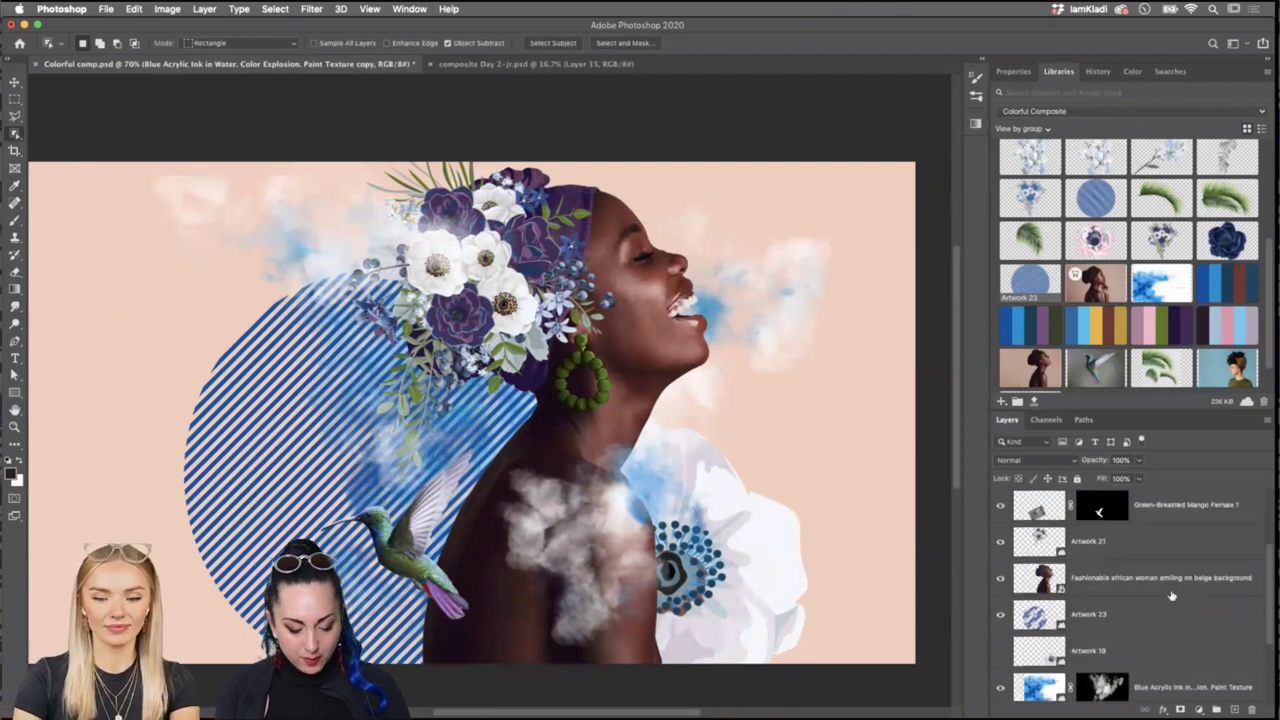
key(super+shift+alt+n)
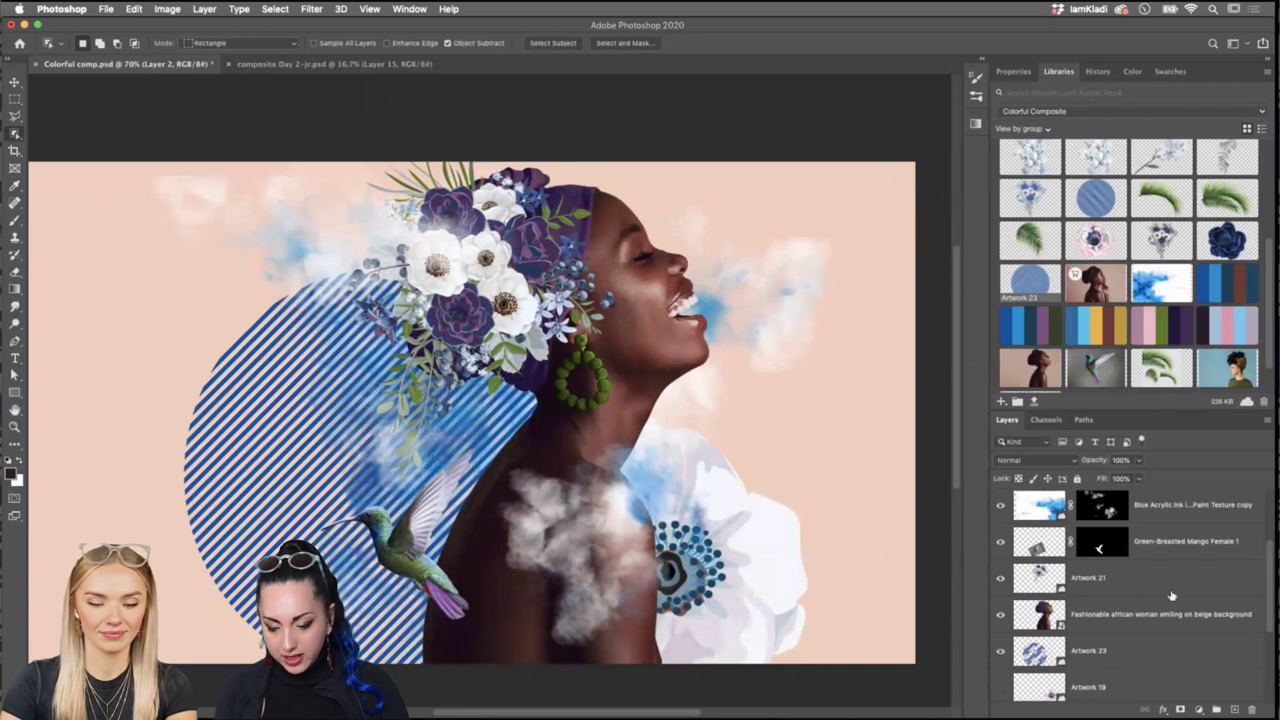
scroll(1171, 596, up, 3)
scroll(1094, 571, up, 1)
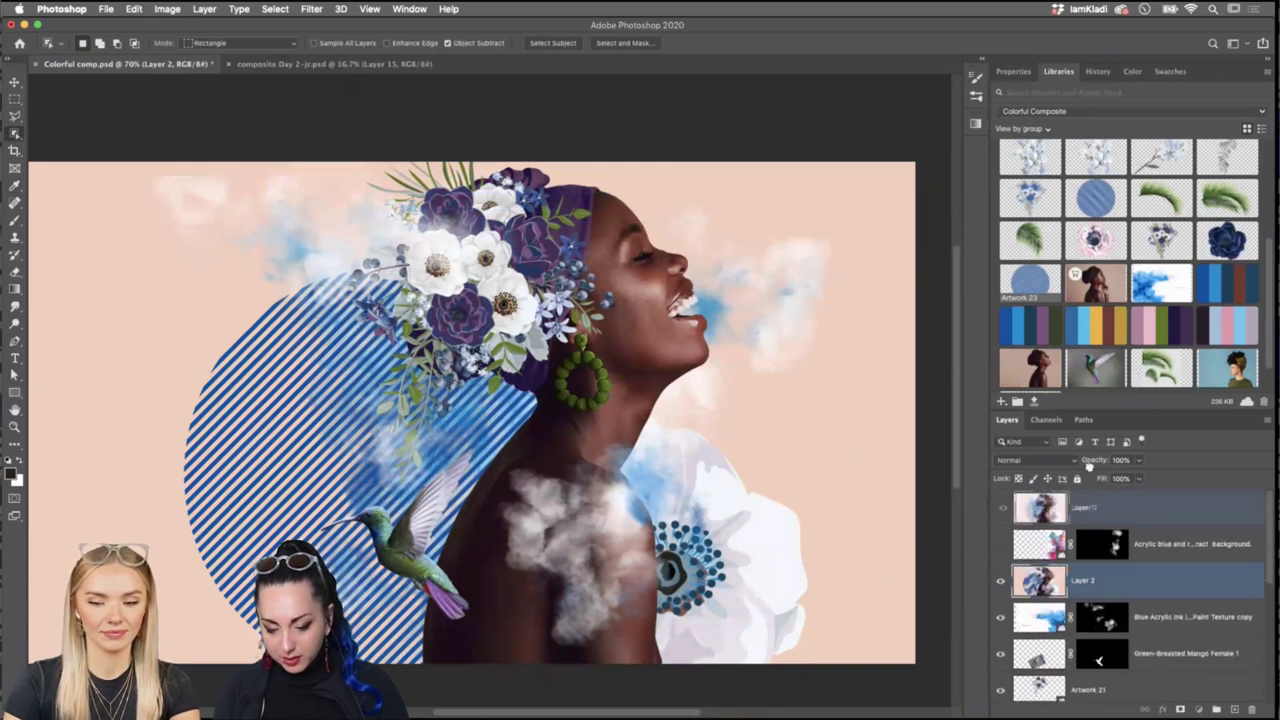
key(super+shift+])
click(1000, 508)
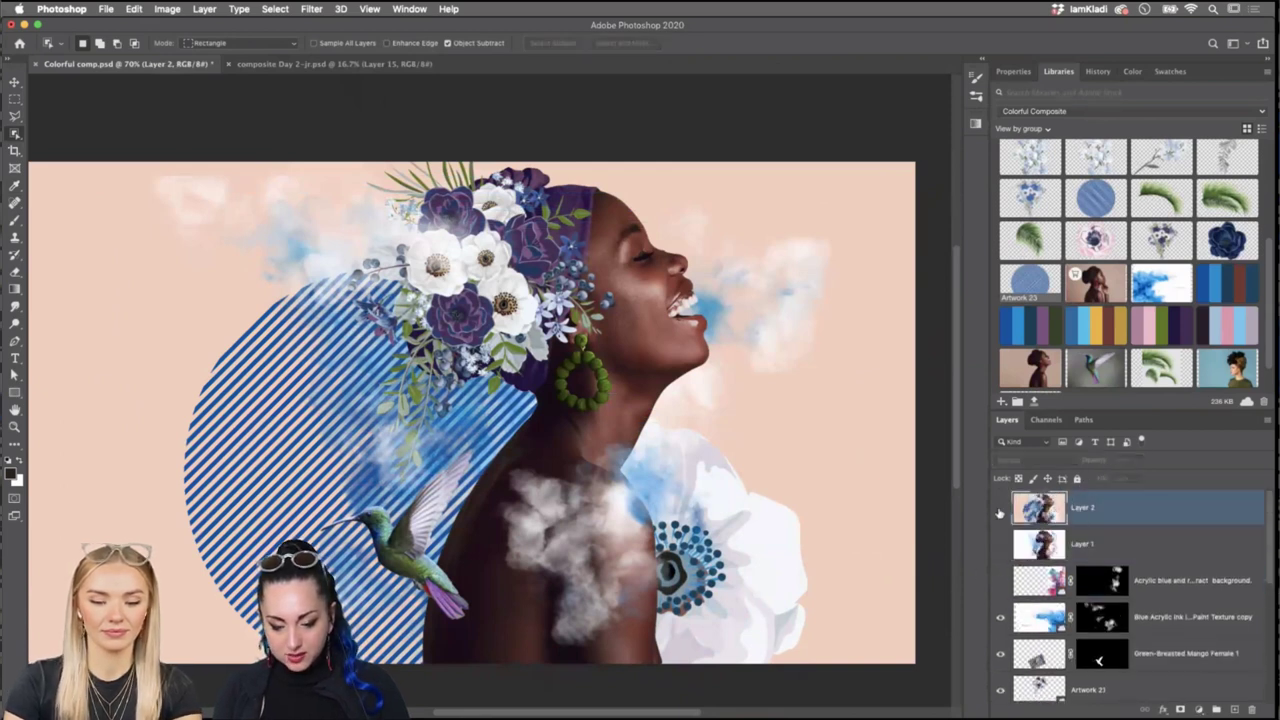
click(1000, 508)
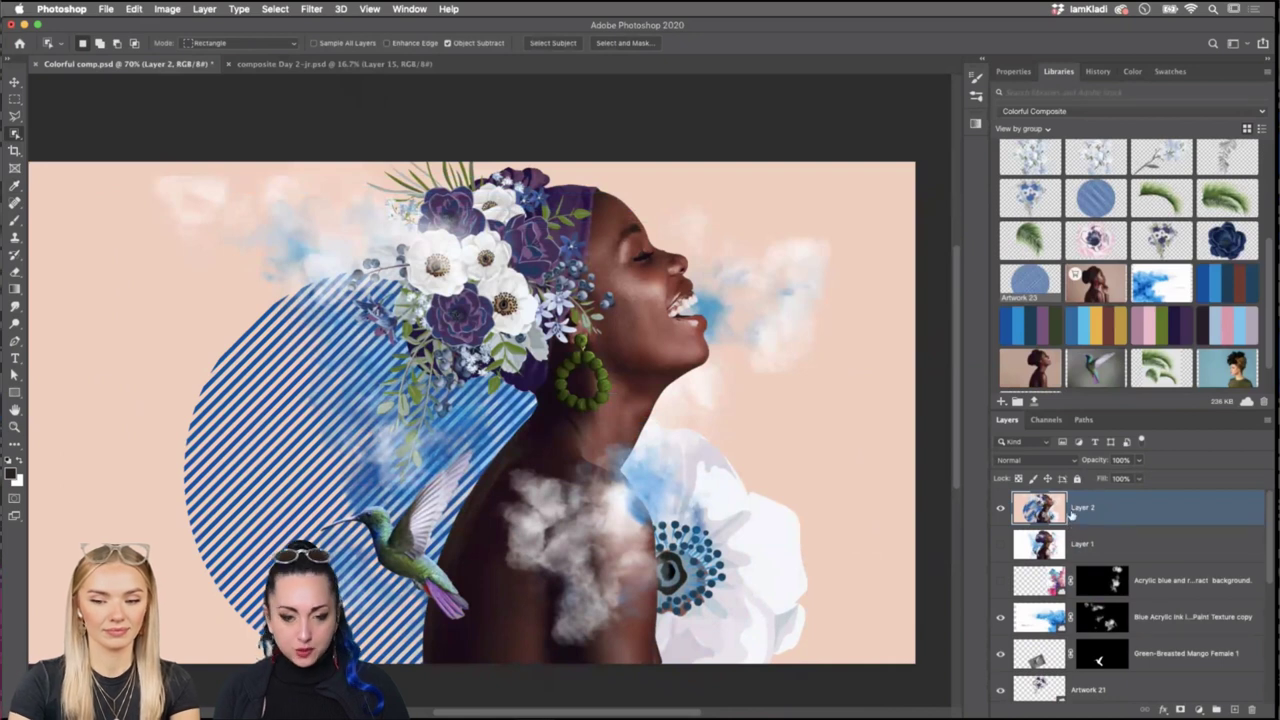
Quick Export Layer 2 as a PNG named 'Color comp day 1' on the Desktop.
right_click(1102, 506)
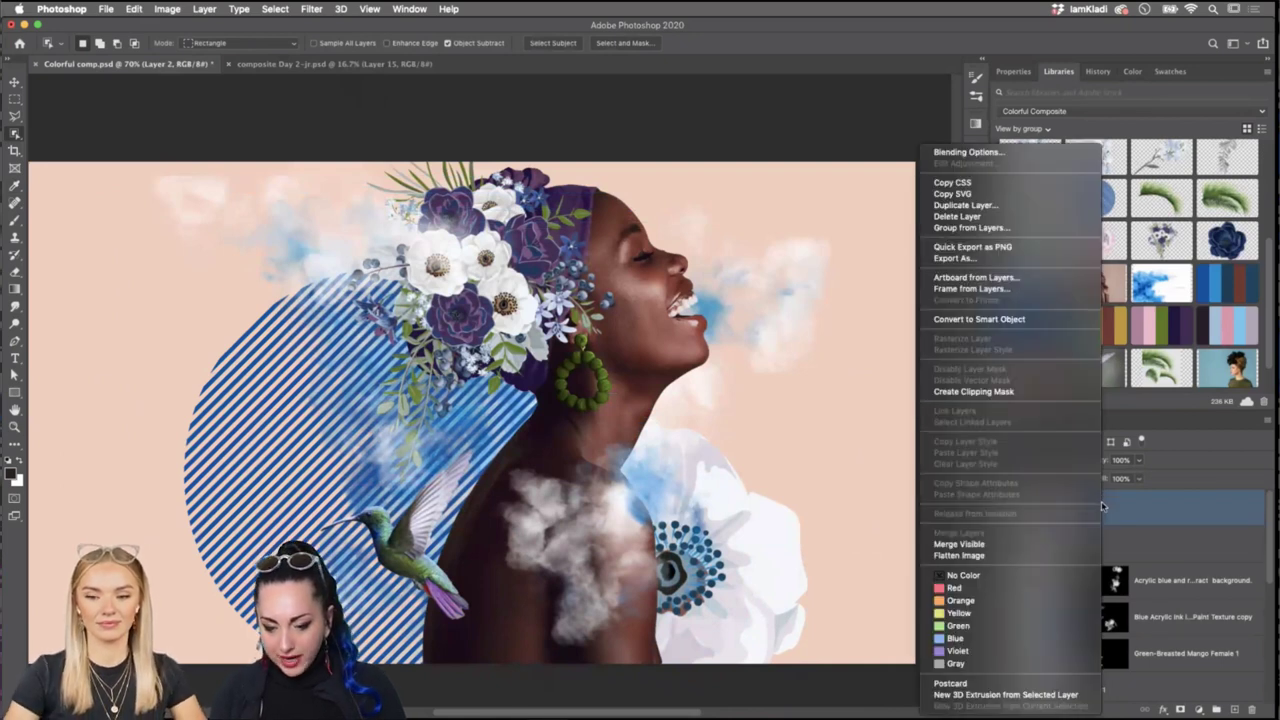
click(1010, 247)
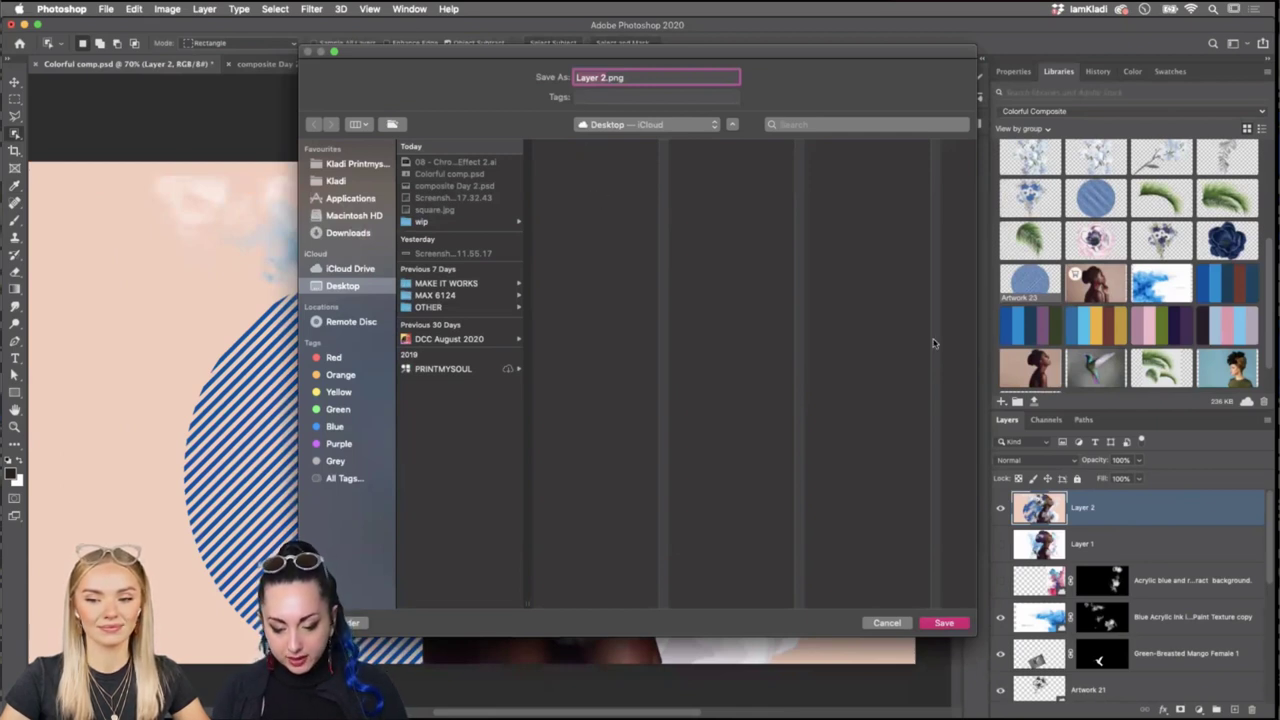
click(887, 628)
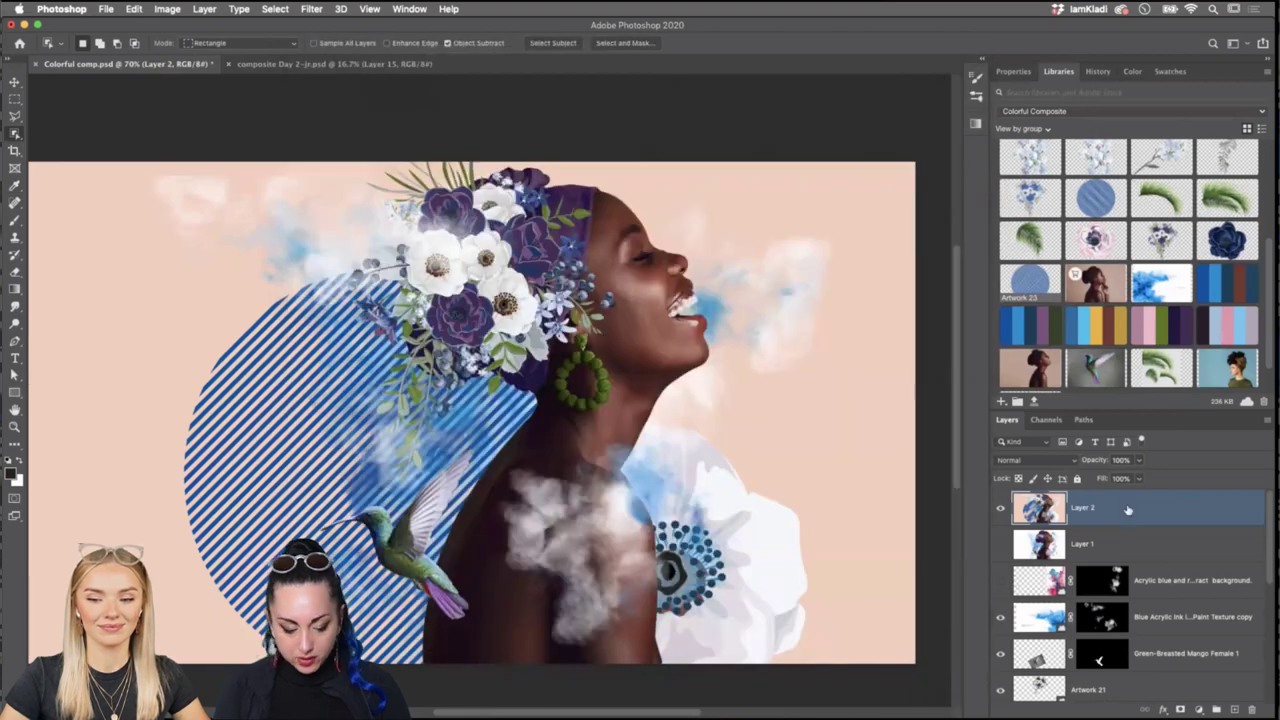
key(super+space)
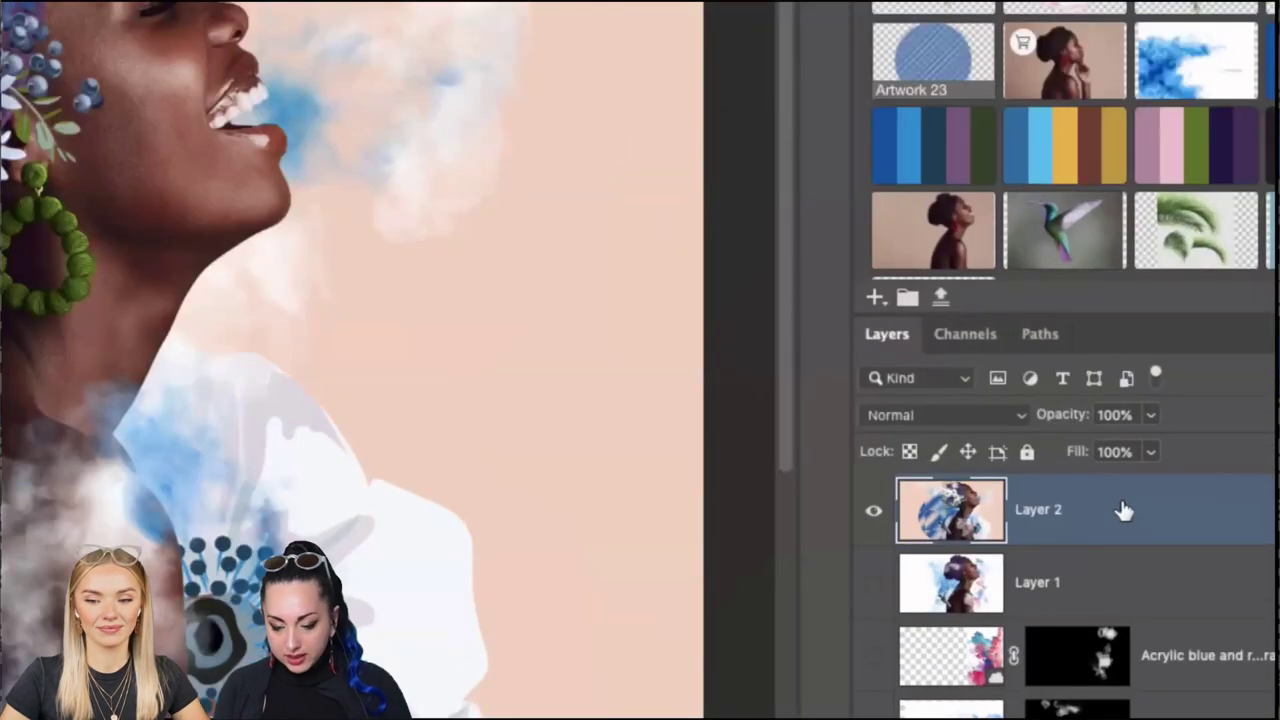
right_click(1127, 510)
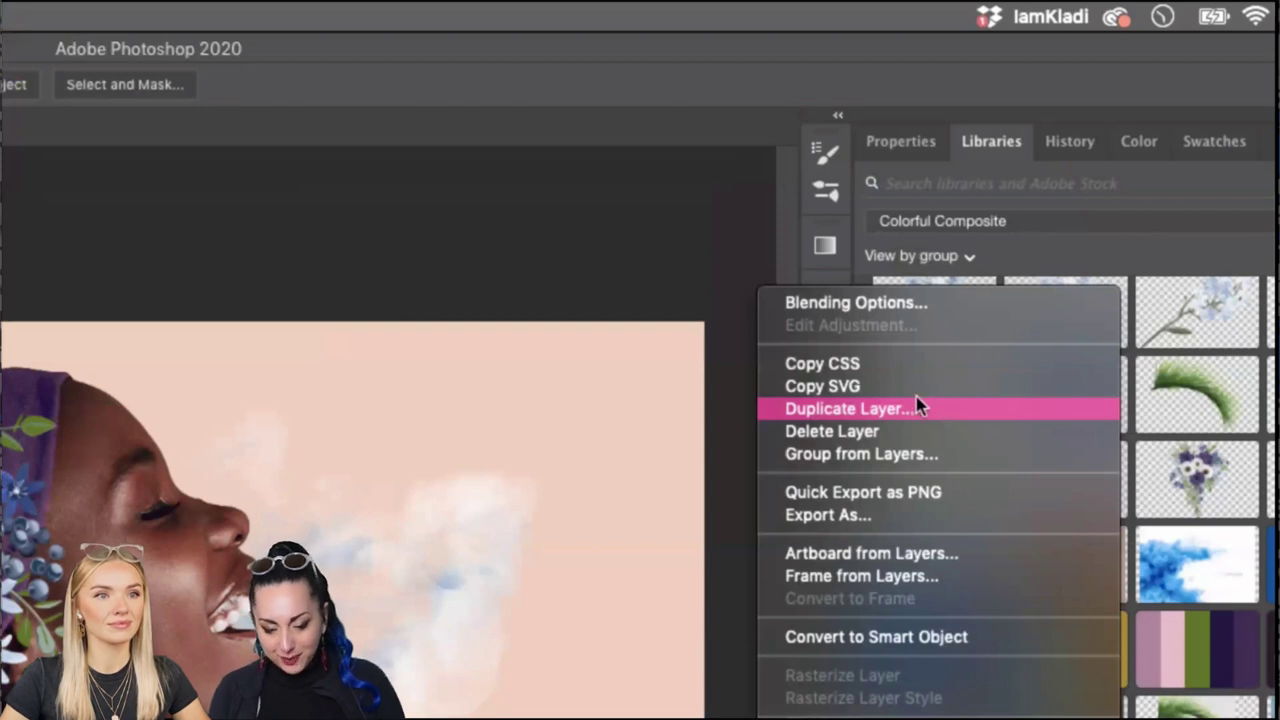
click(968, 494)
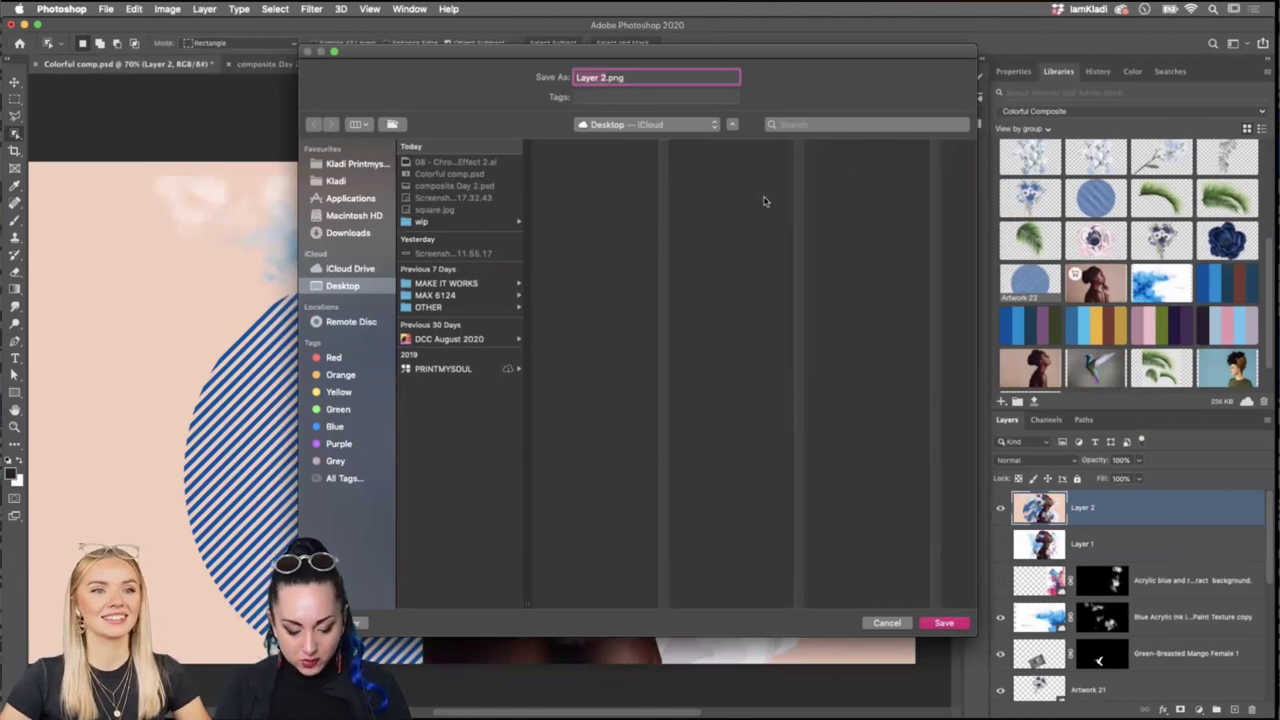
text(Color comp)
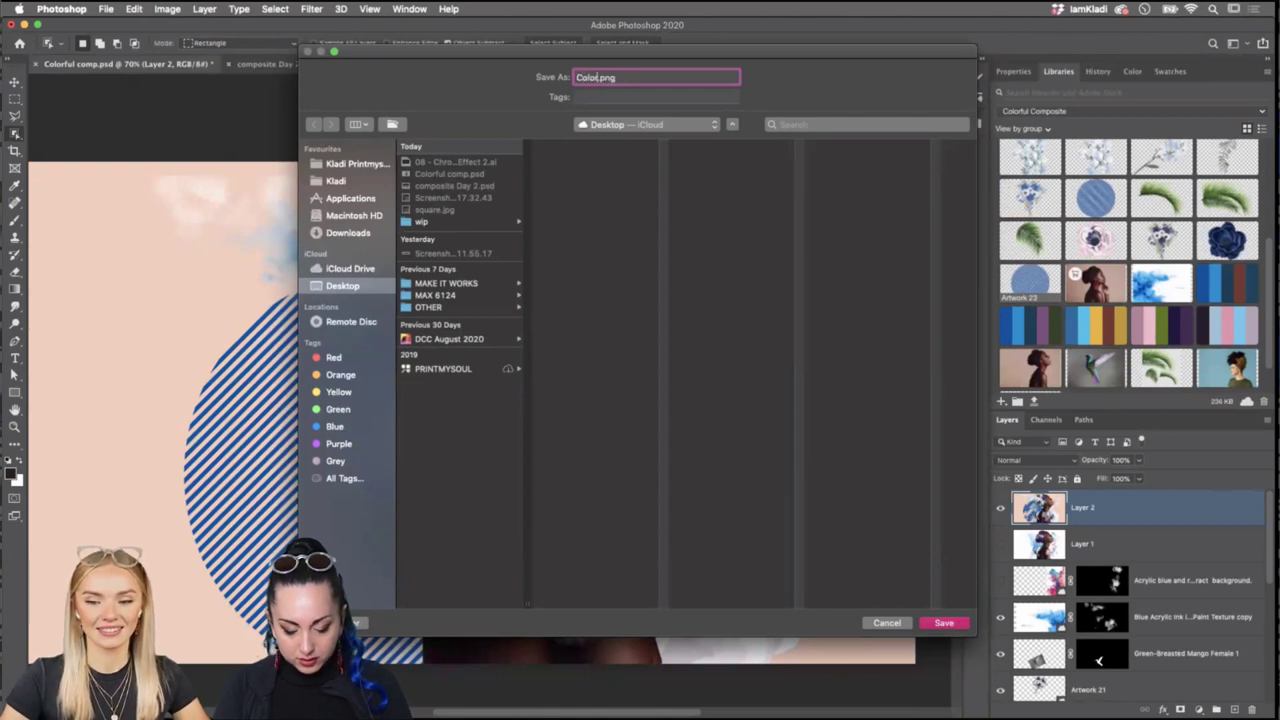
text( day 1)
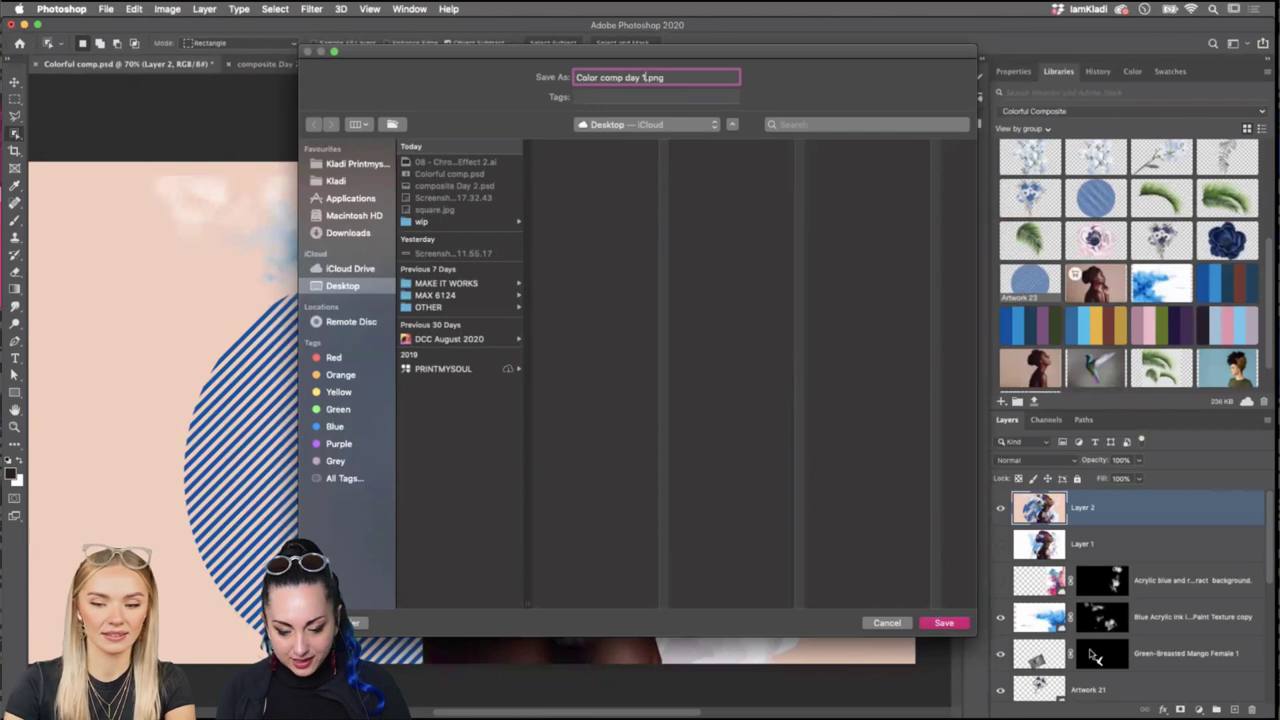
click(943, 624)
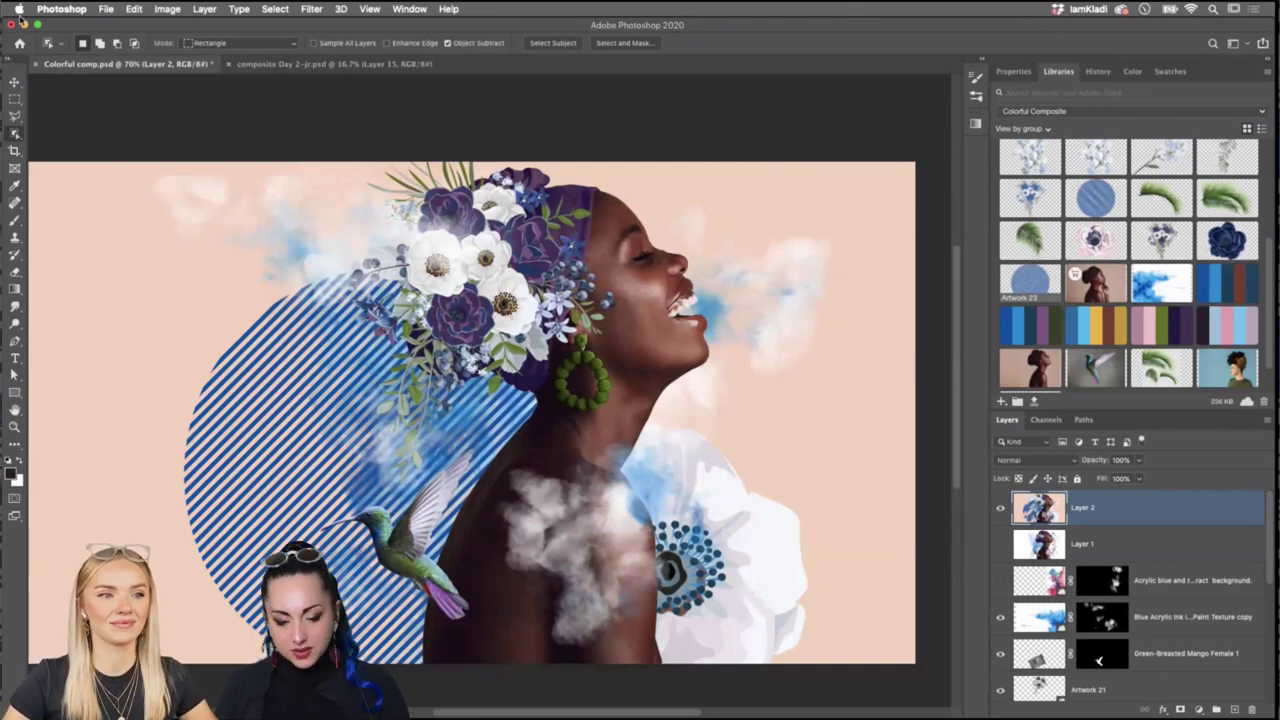
key(F11)
key(F11)
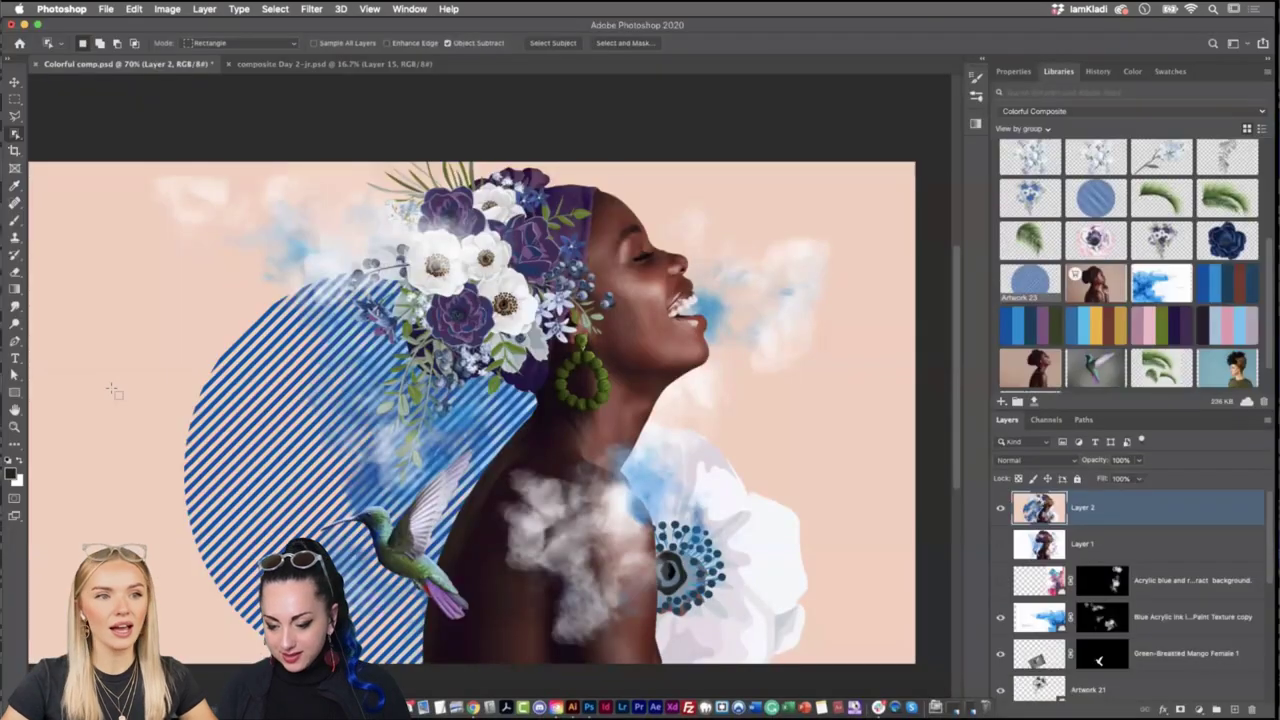
key(F11)
double_click(1233, 565)
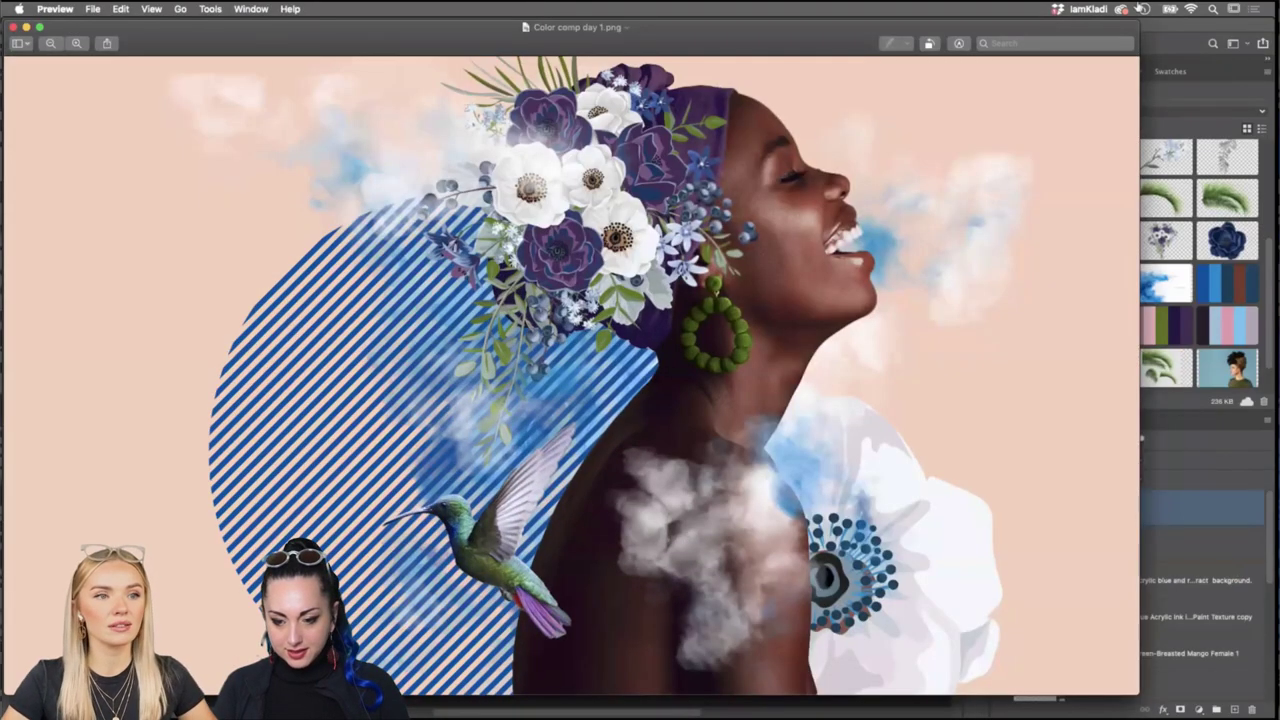
drag(1137, 36, 1213, 22)
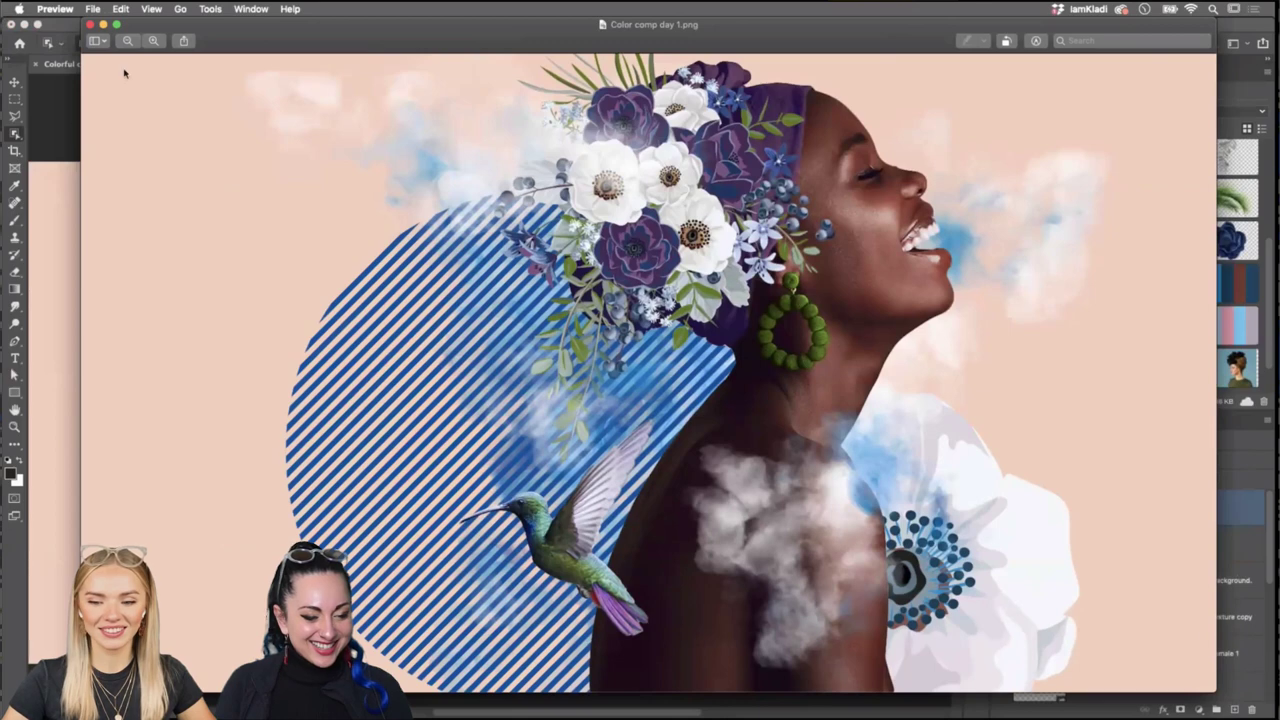
click(89, 24)
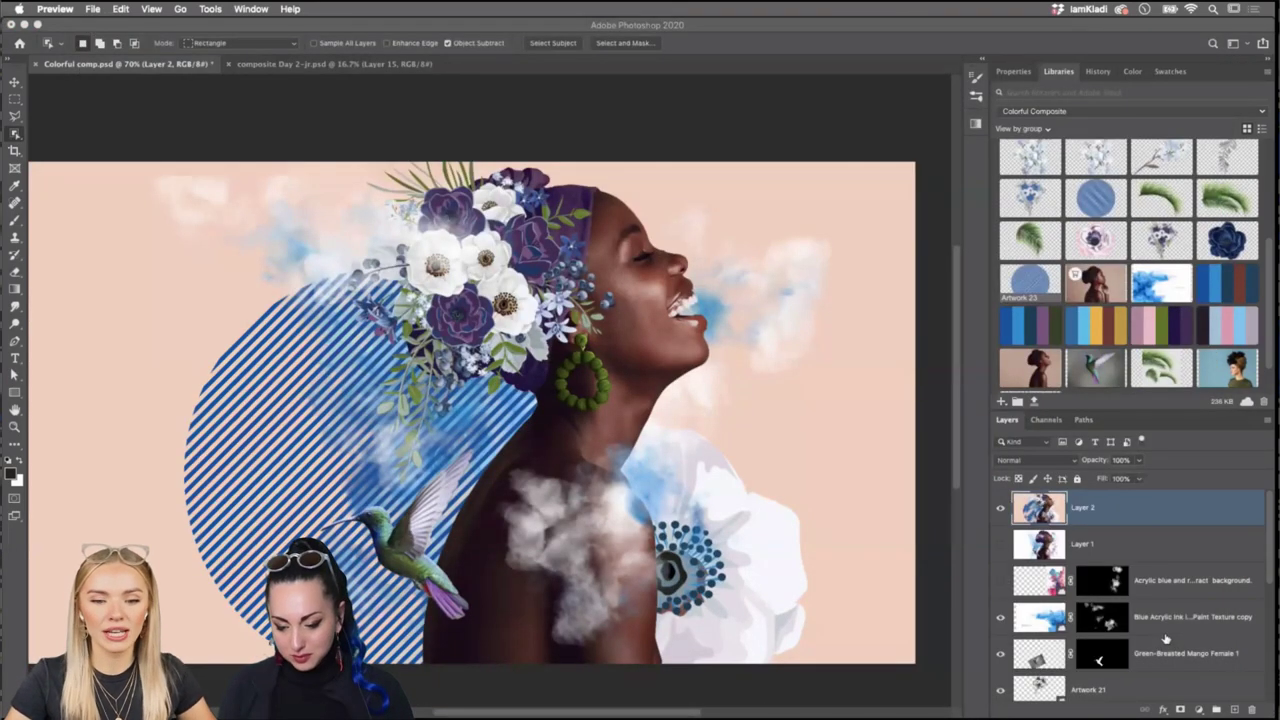
Convert Layer 2 into a smart object, then bring up Spotlight Search.
right_click(1120, 515)
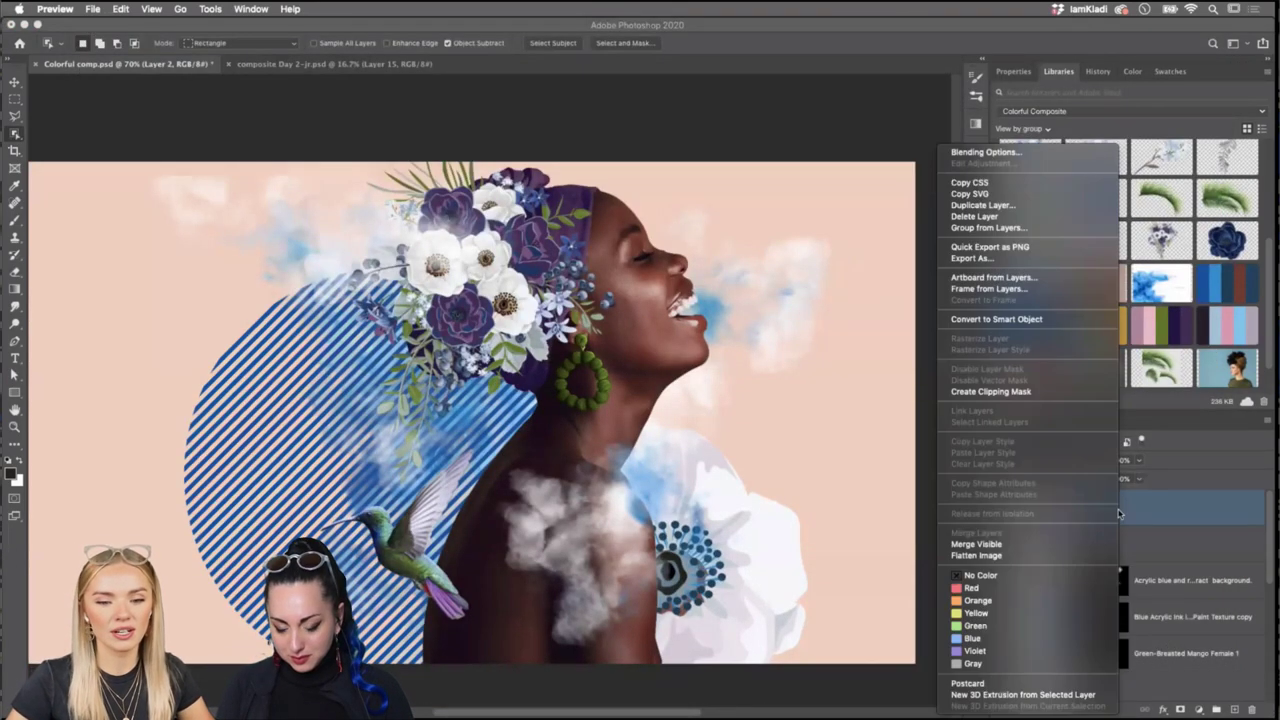
click(1054, 322)
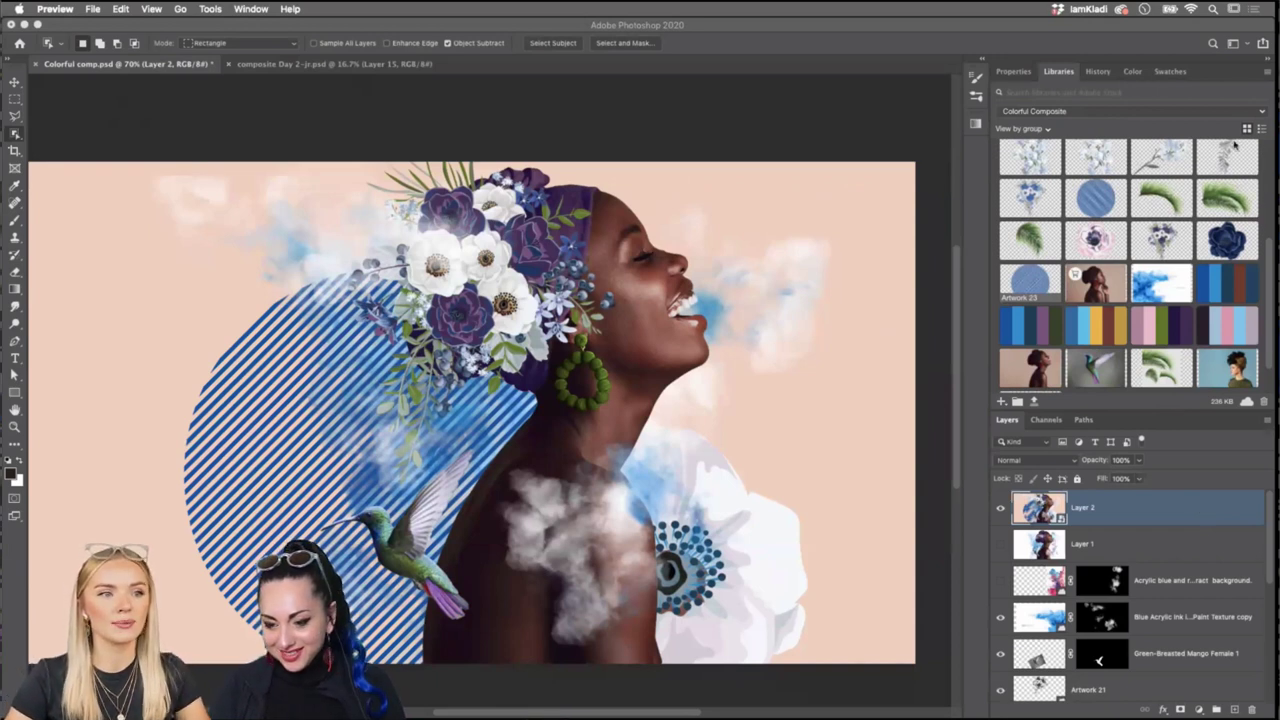
click(1214, 10)
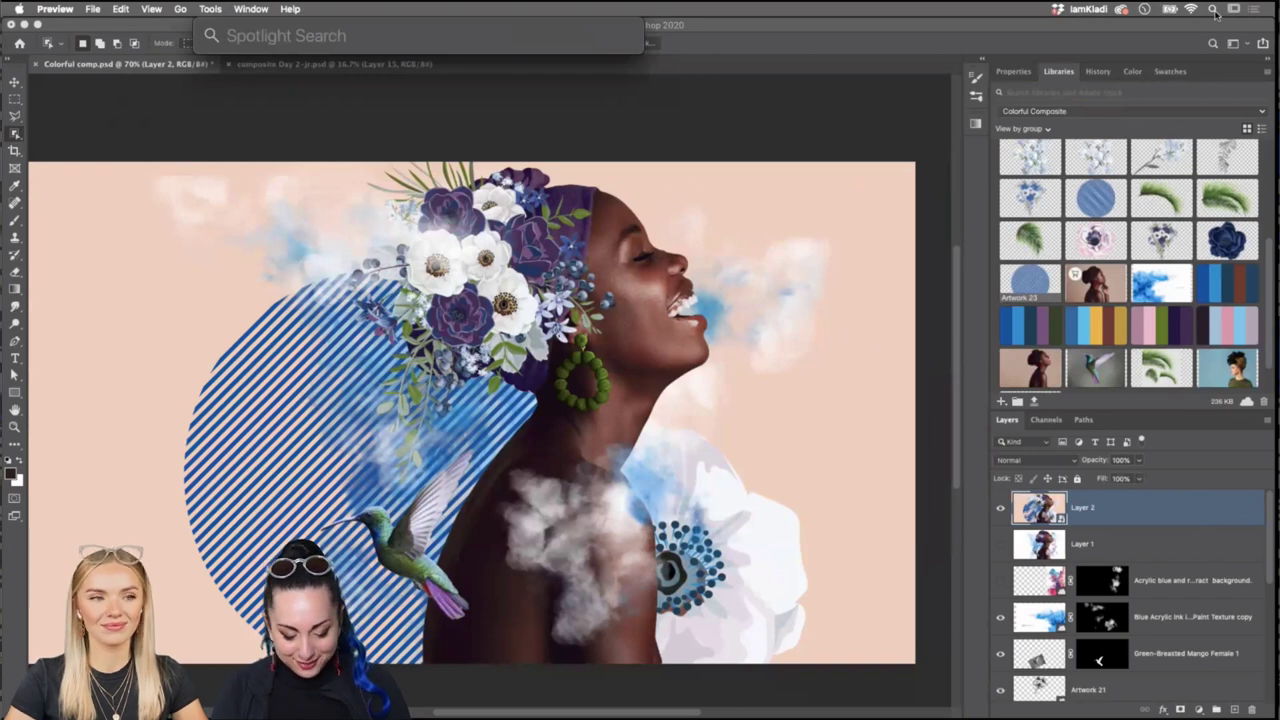
Search Spotlight for 'graffiti' and show all the results in a Finder window.
text(graffiti)
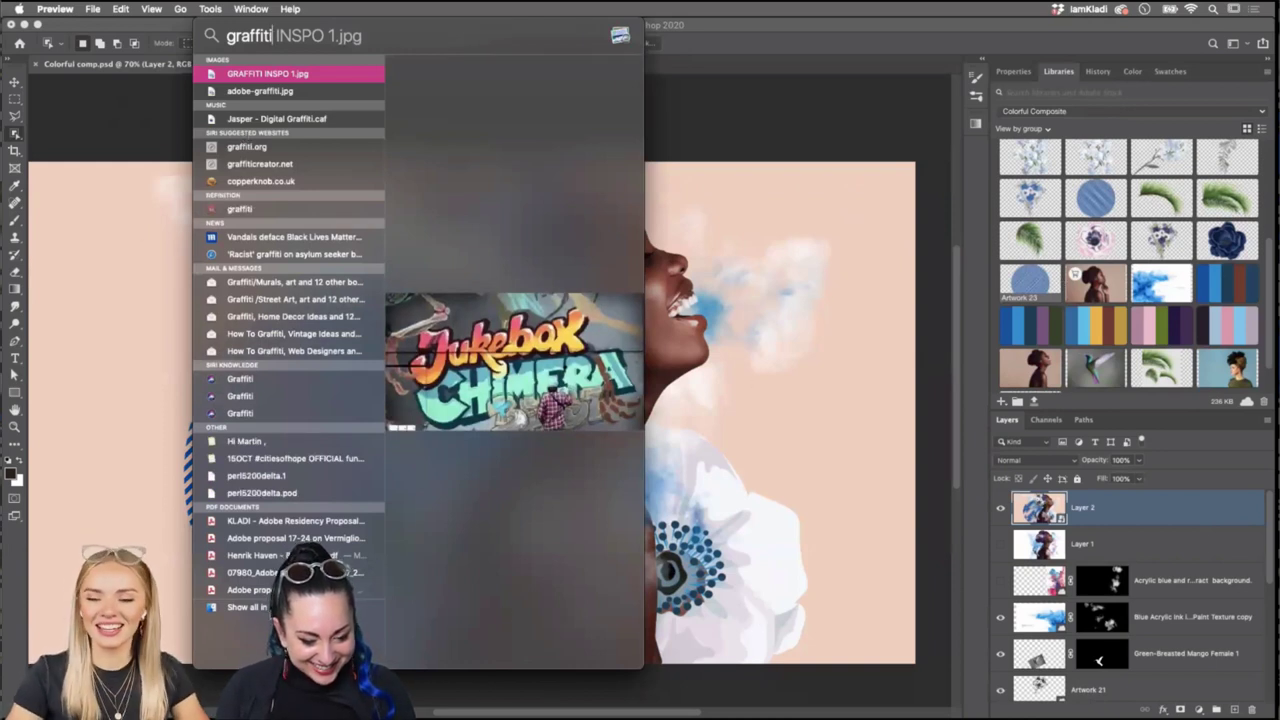
key(Up)
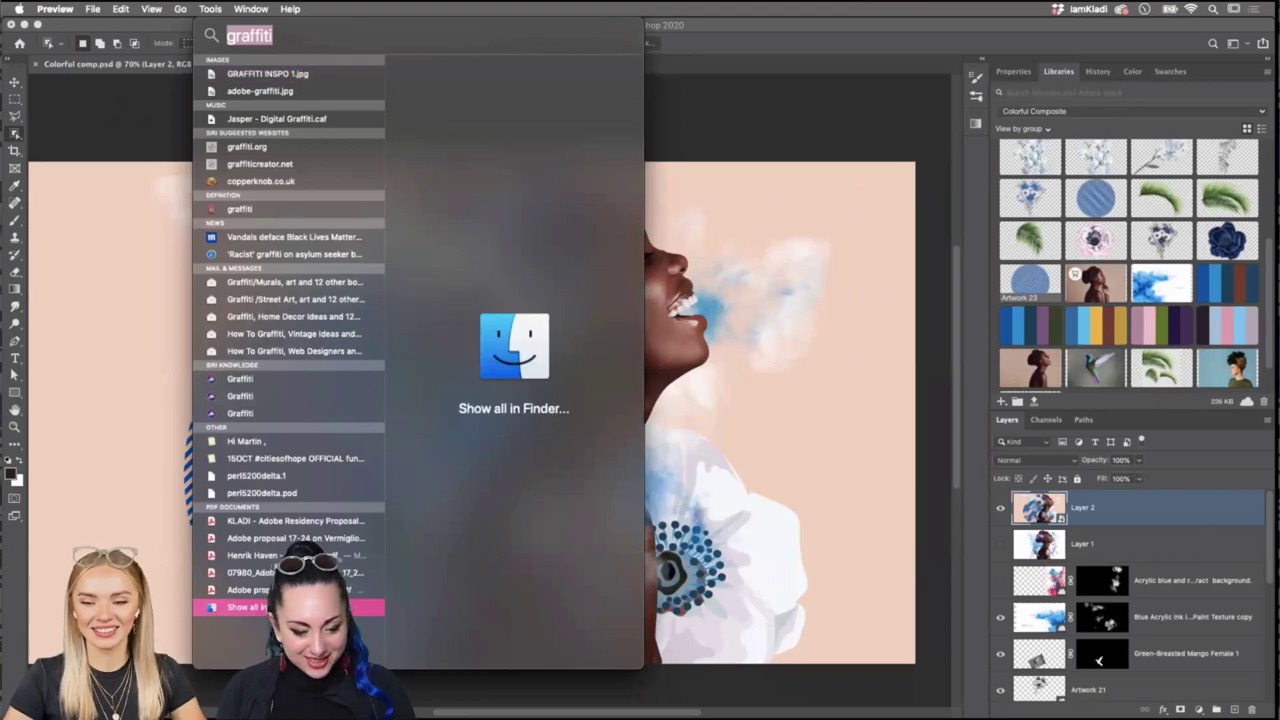
key(Return)
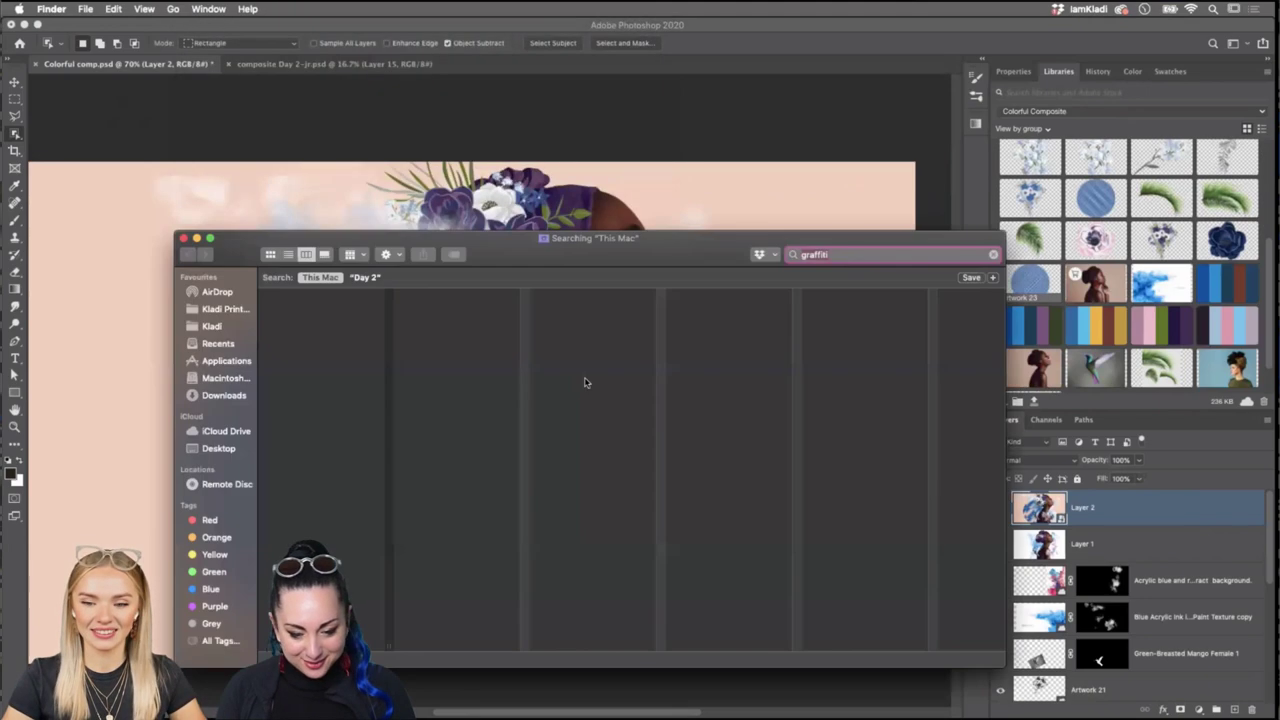
Show the Desktop folder in a Finder window positioned at the top-left over Photoshop.
click(212, 448)
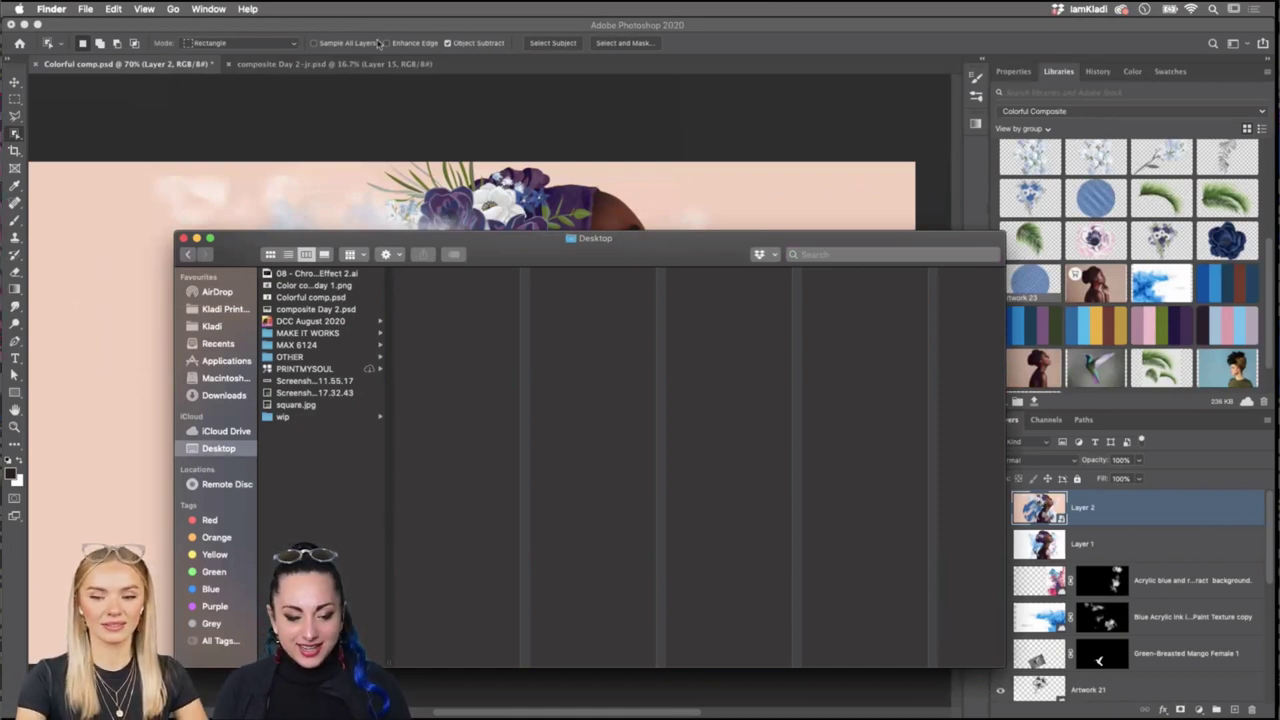
click(258, 163)
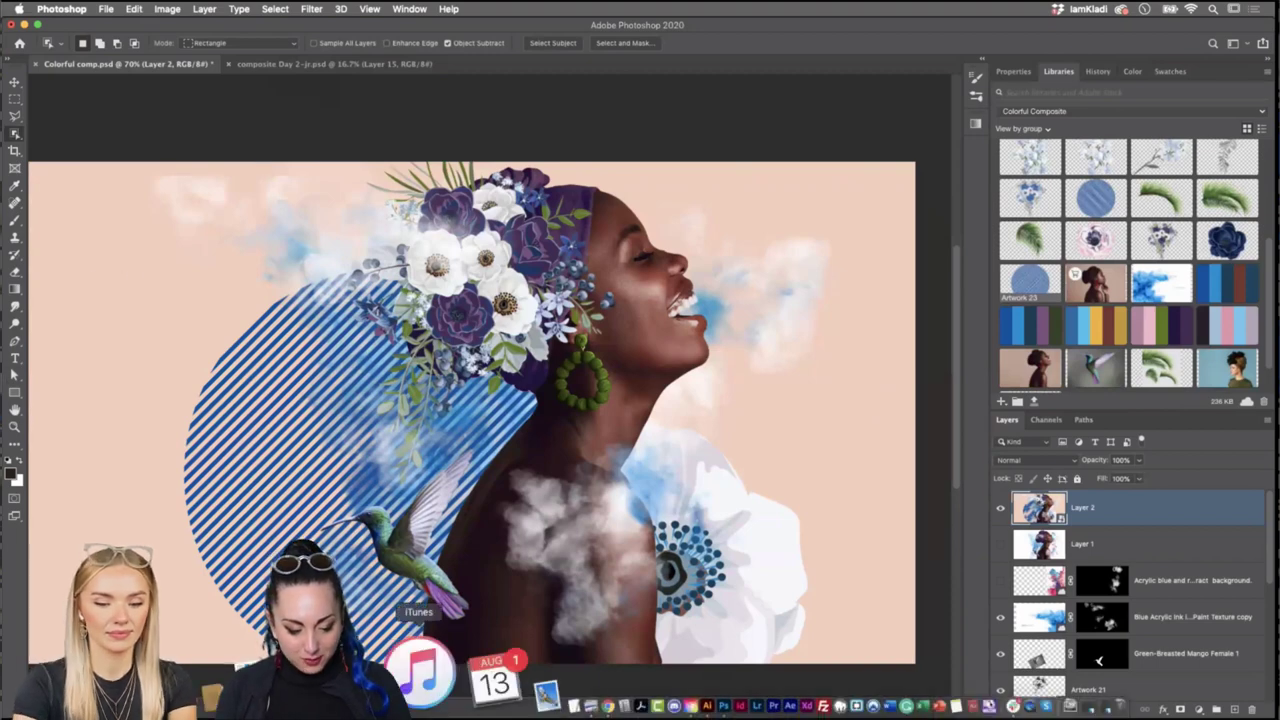
click(375, 675)
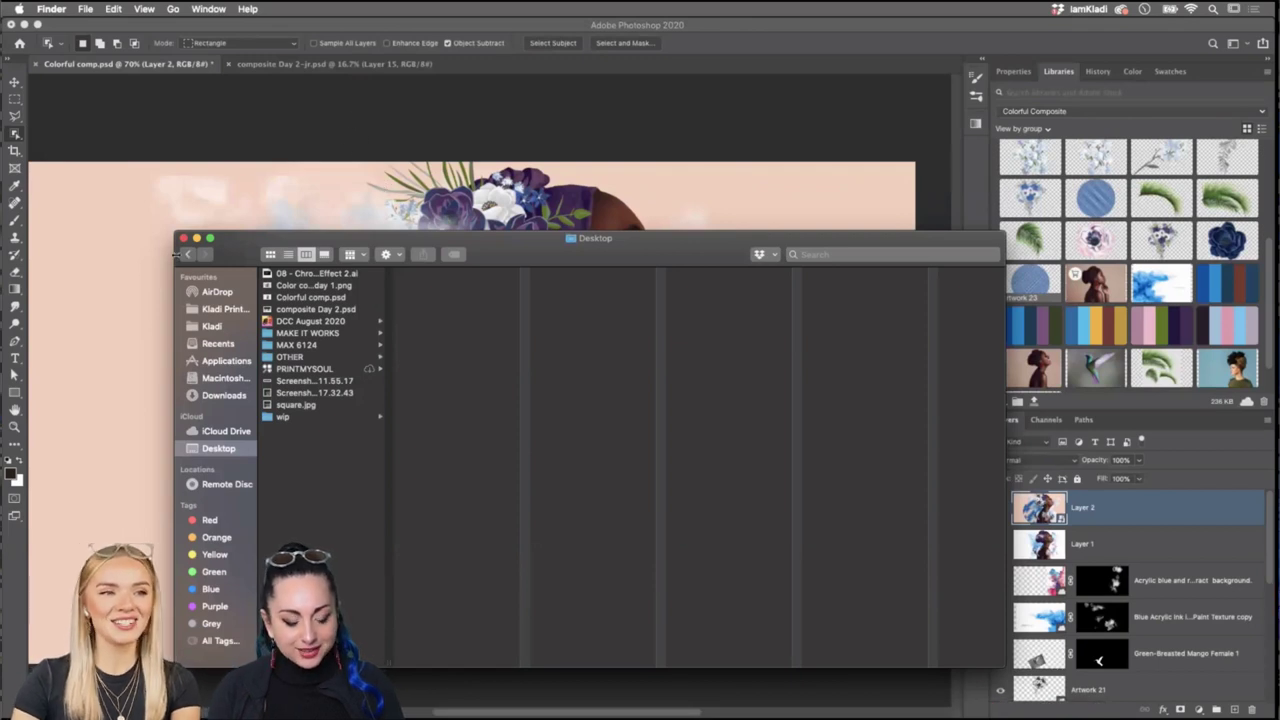
drag(535, 262, 373, 167)
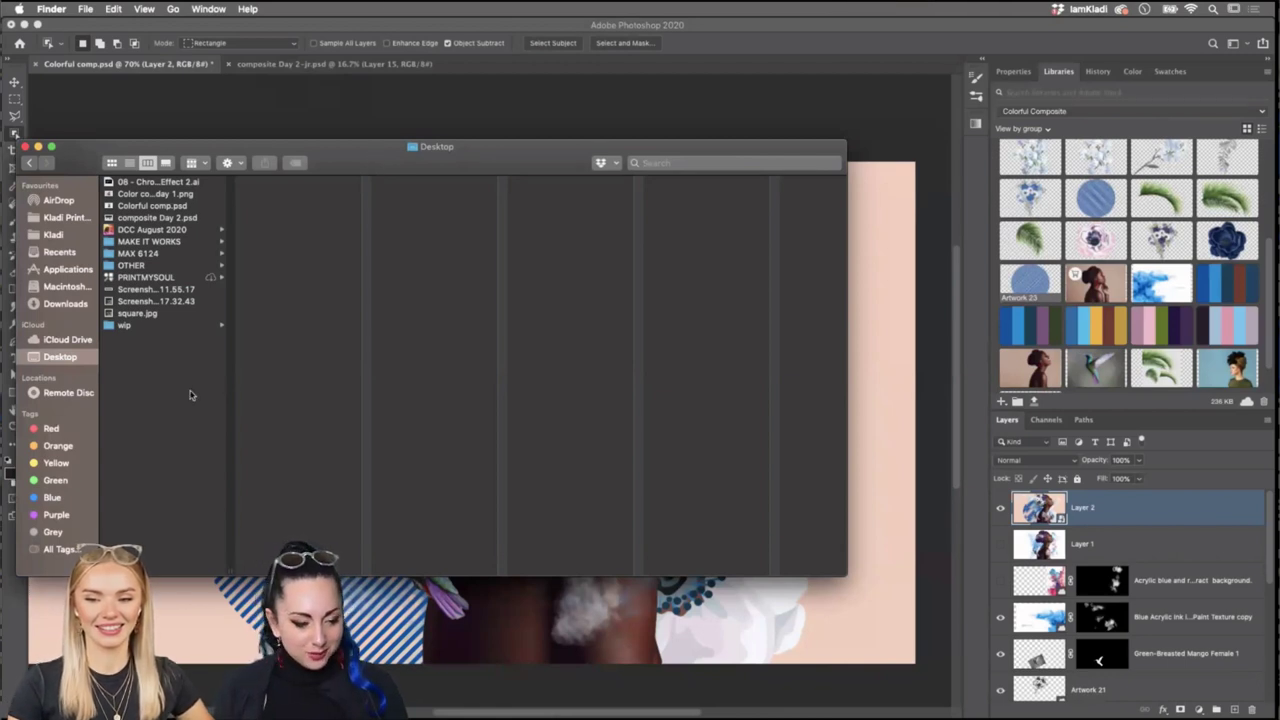
Move the Finder window to the right and shrink it, bringing the Photoshop composite forward.
drag(66, 153, 741, 33)
drag(690, 530, 765, 516)
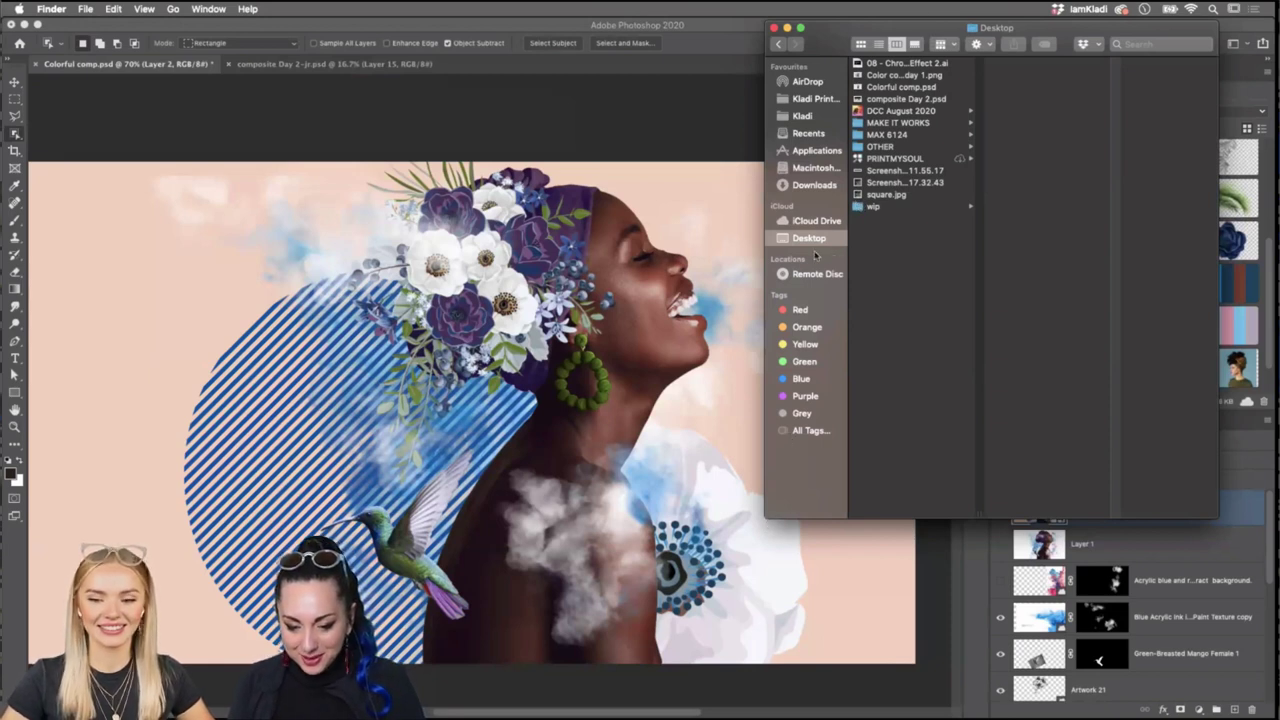
drag(845, 21, 845, 59)
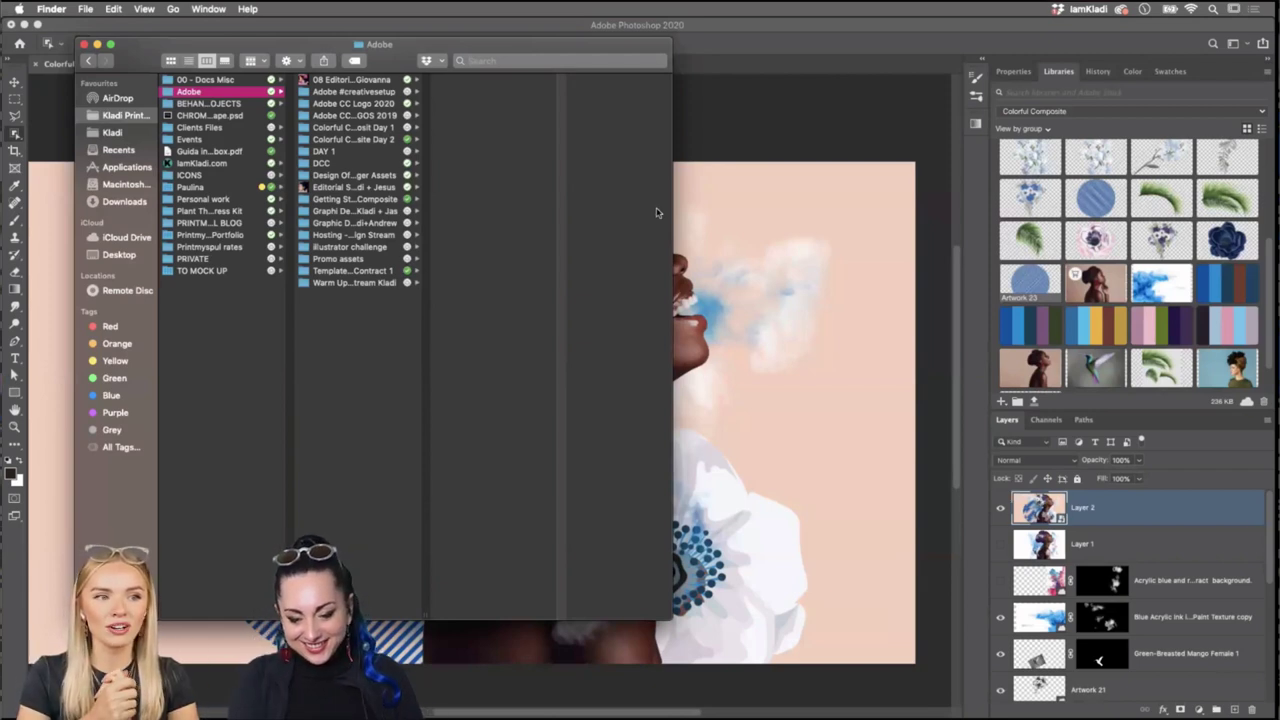
click(881, 105)
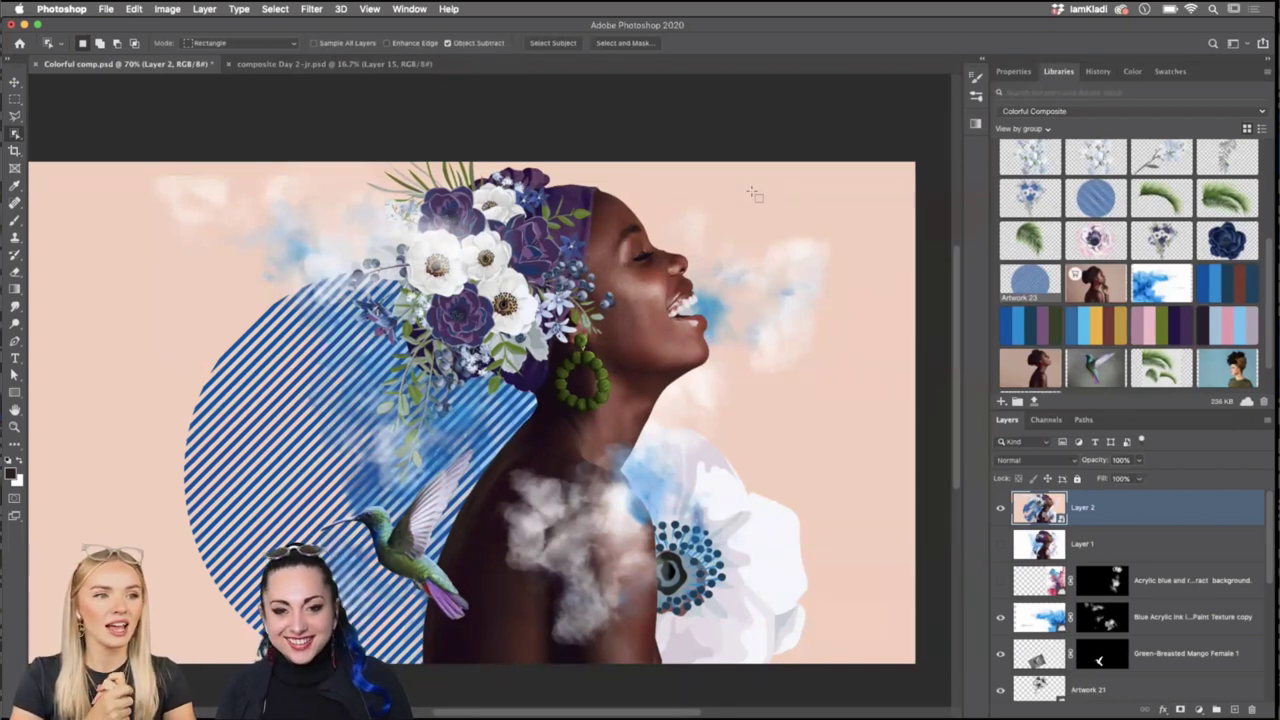
Retype 'graffiti' in Spotlight and open printmysoul circus garden.jpg in Preview.
click(1212, 10)
key(Right)
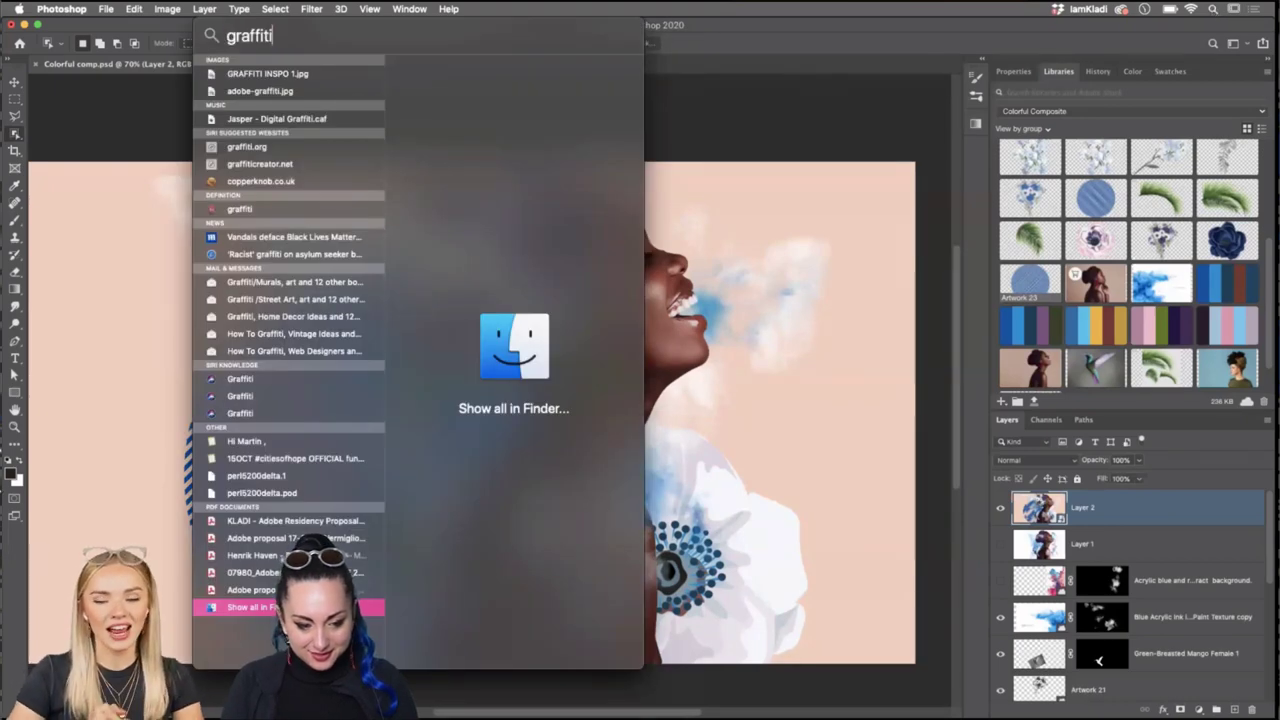
key(BackSpace)
key(BackSpace)
key(BackSpace)
key(BackSpace)
key(BackSpace)
key(BackSpace)
key(BackSpace)
key(BackSpace)
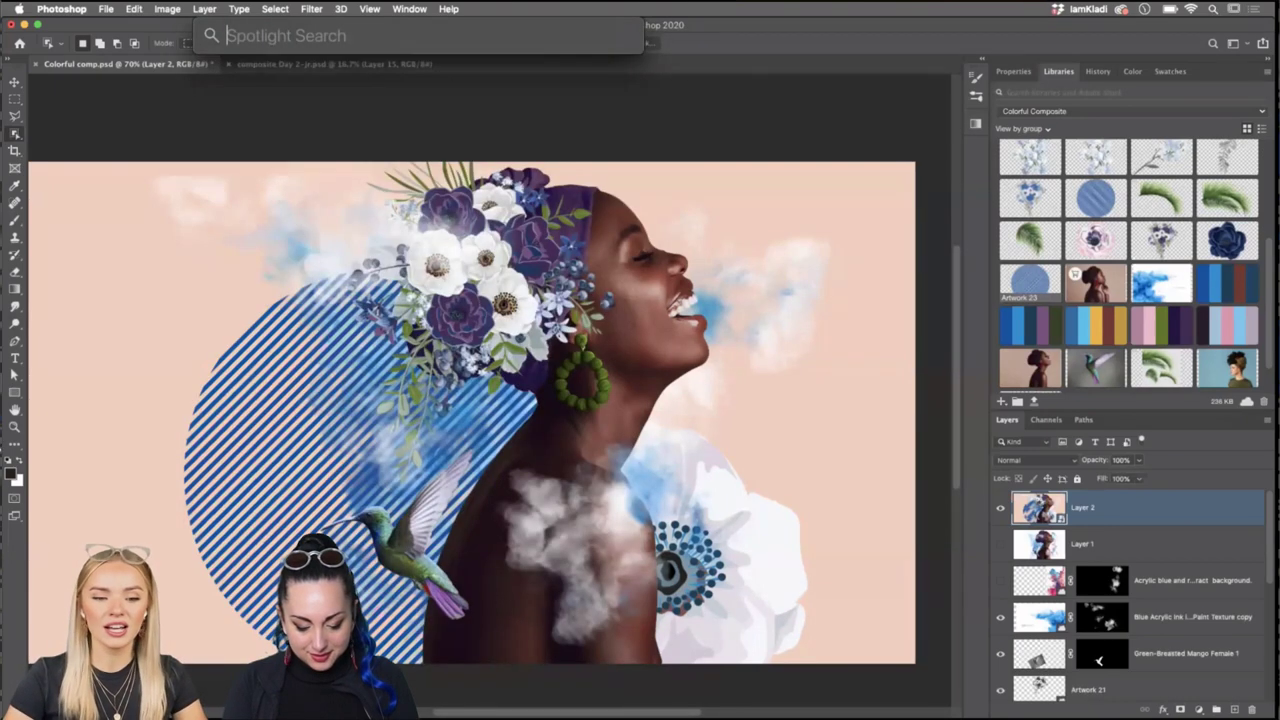
text(graffiti 2013)
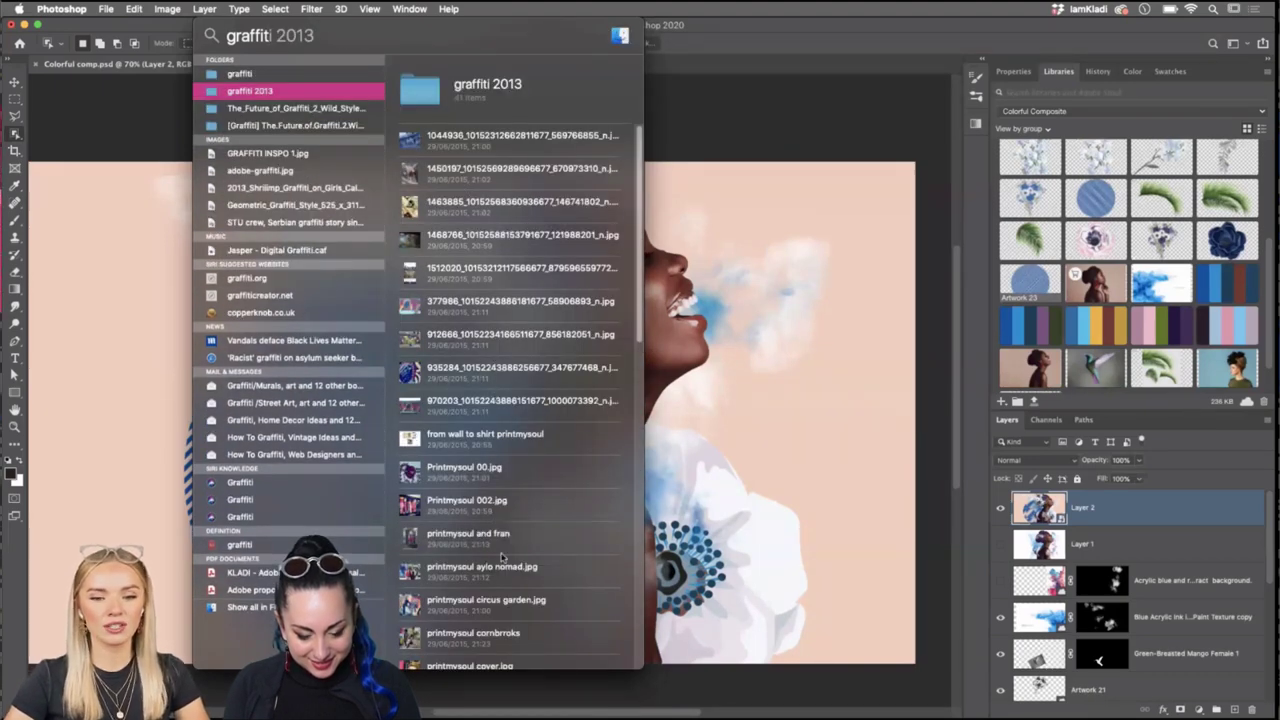
double_click(516, 600)
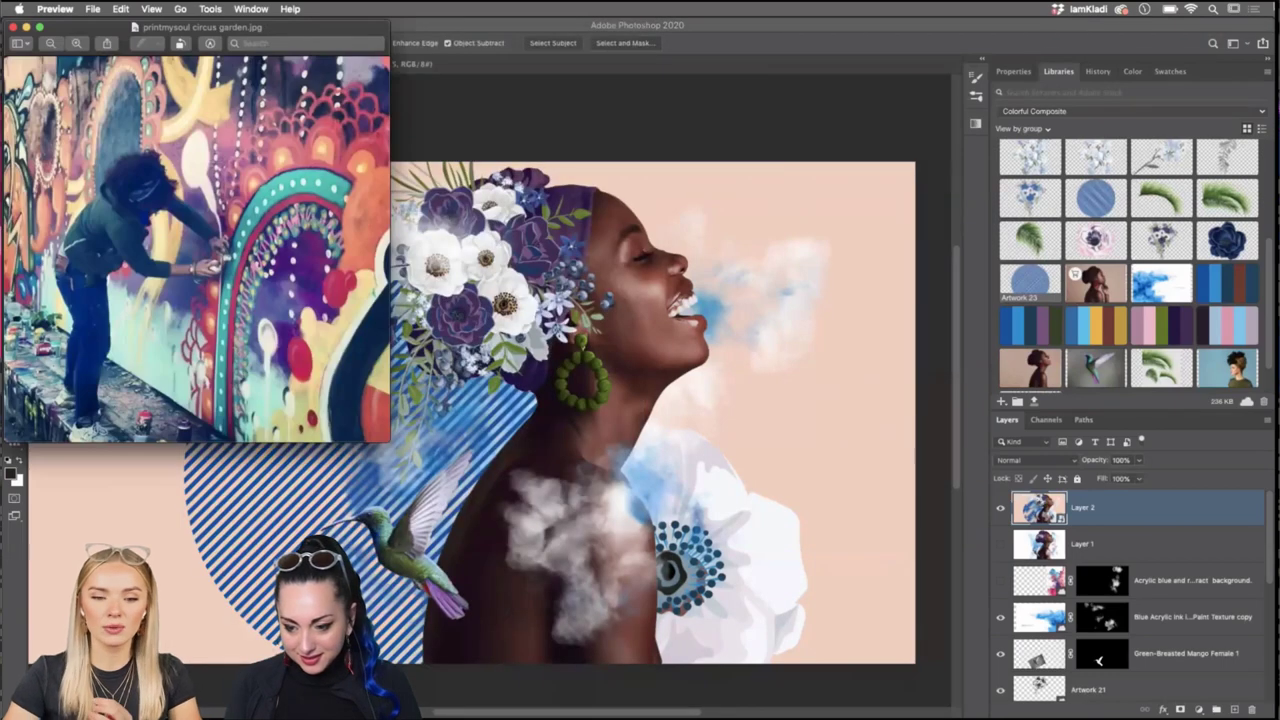
Open the graffiti 2013 folder in Finder from the Spotlight results.
click(1212, 9)
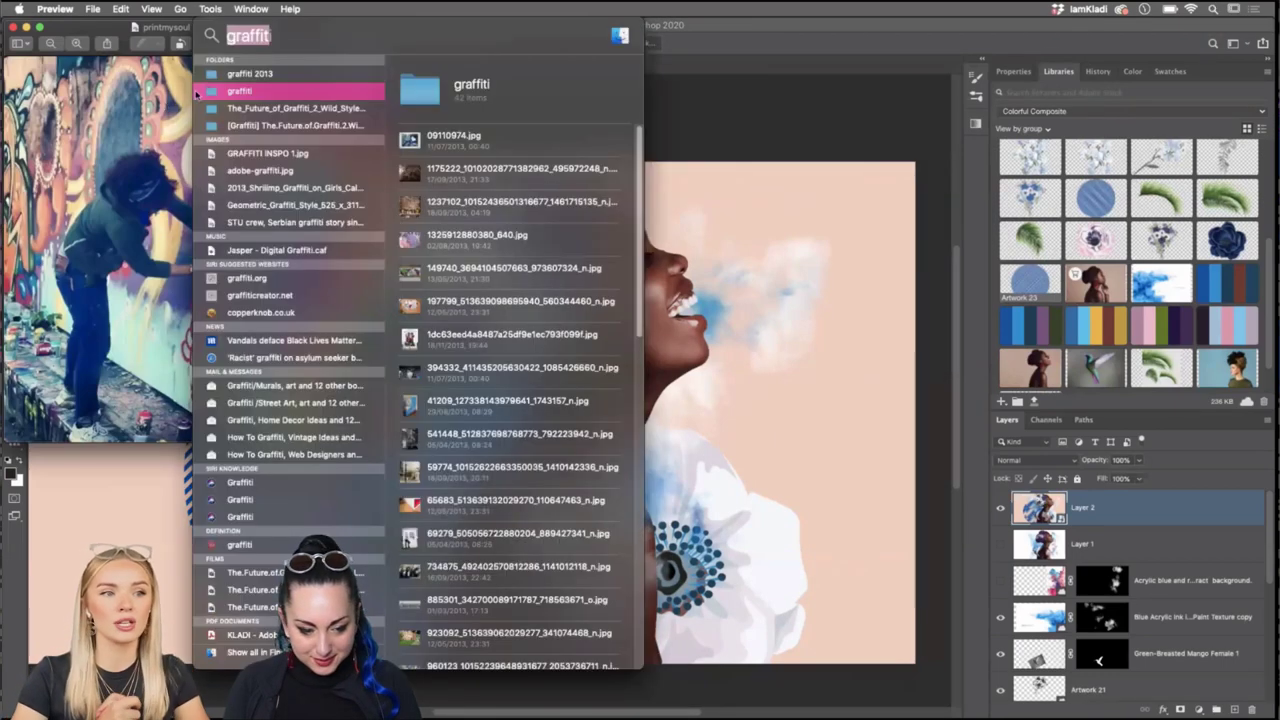
key(Up)
key(Return)
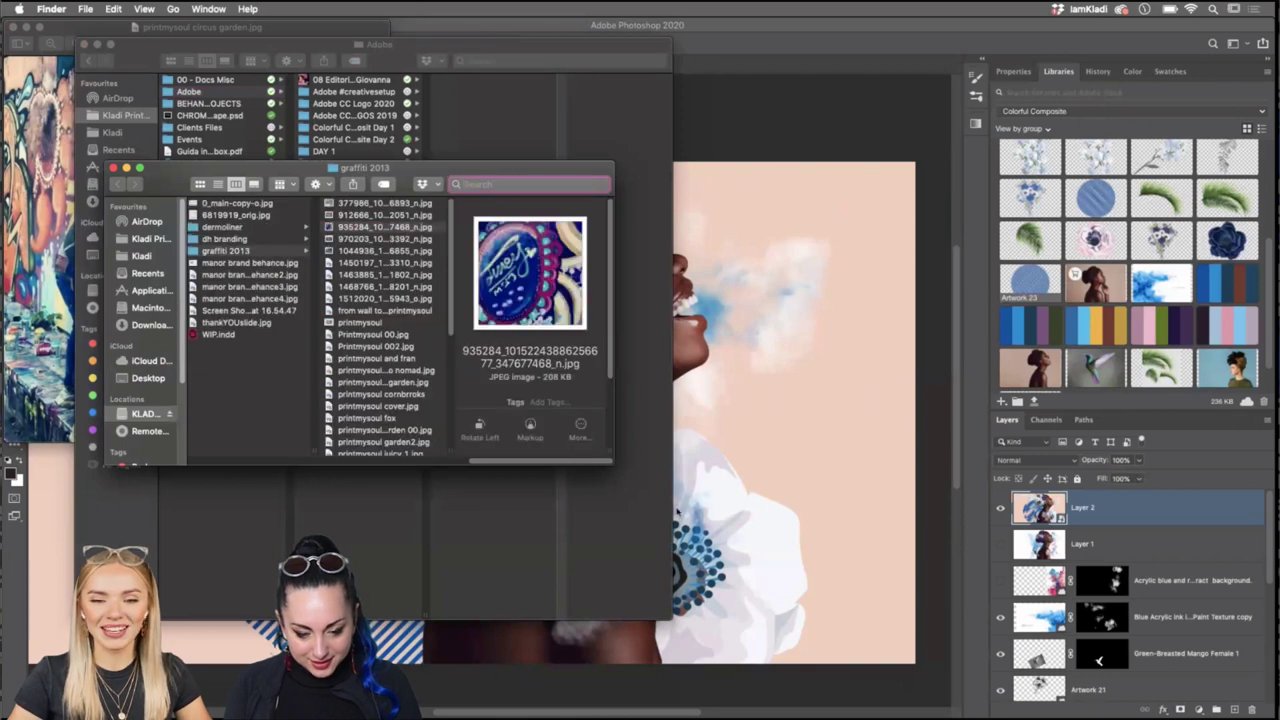
Preview the fox, garden and wip2 photos in graffiti 2013, quick-looking the garden image.
click(390, 418)
scroll(389, 418, down, 2)
click(386, 412)
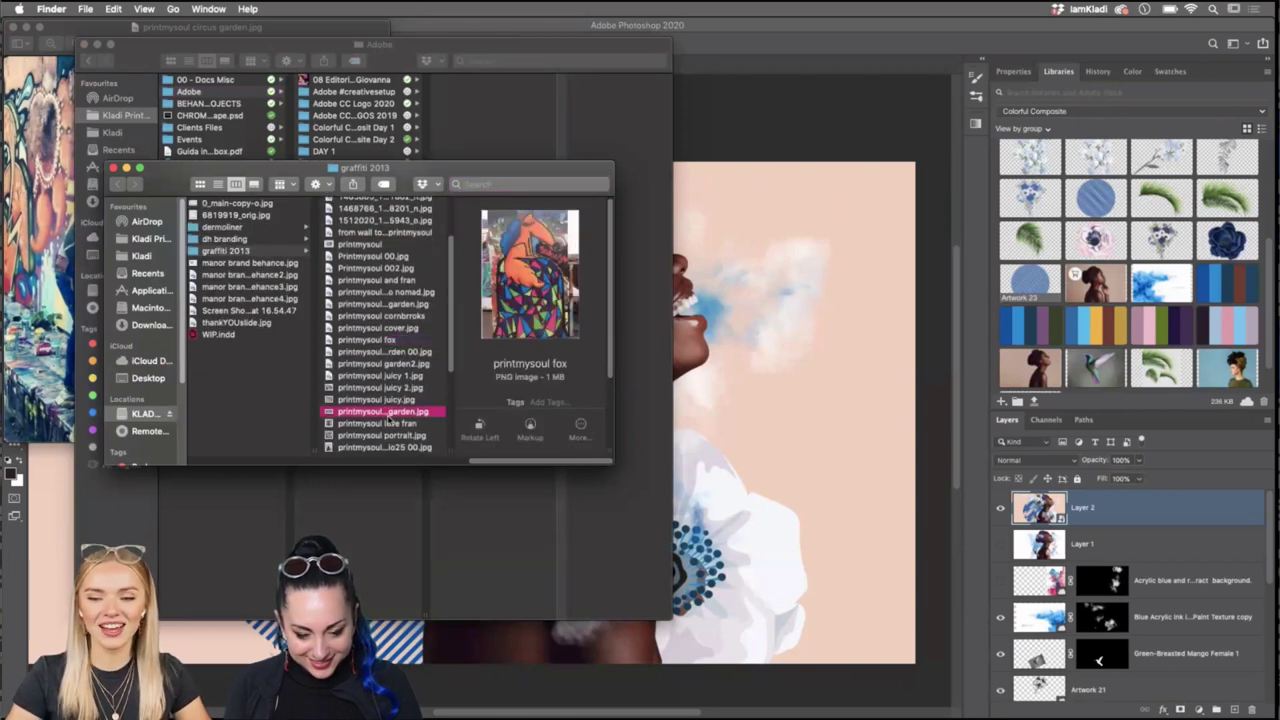
scroll(384, 415, down, 2)
key(space)
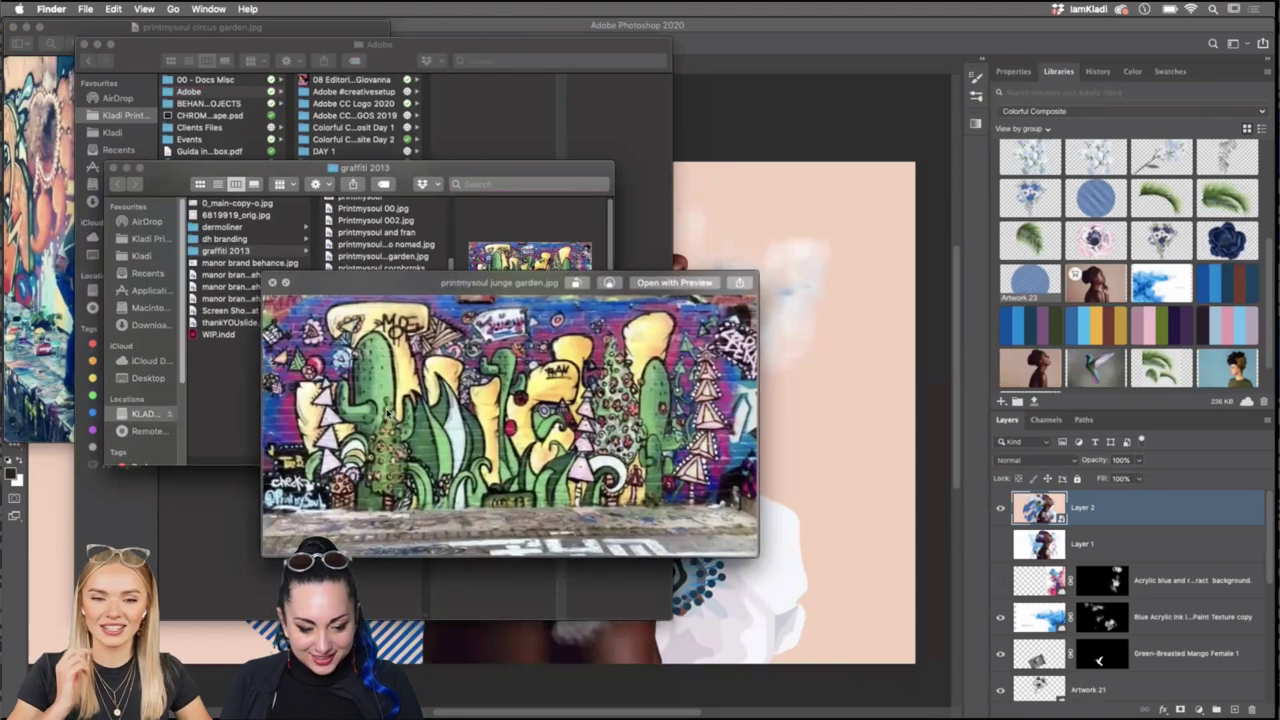
key(space)
scroll(400, 411, down, 3)
click(402, 403)
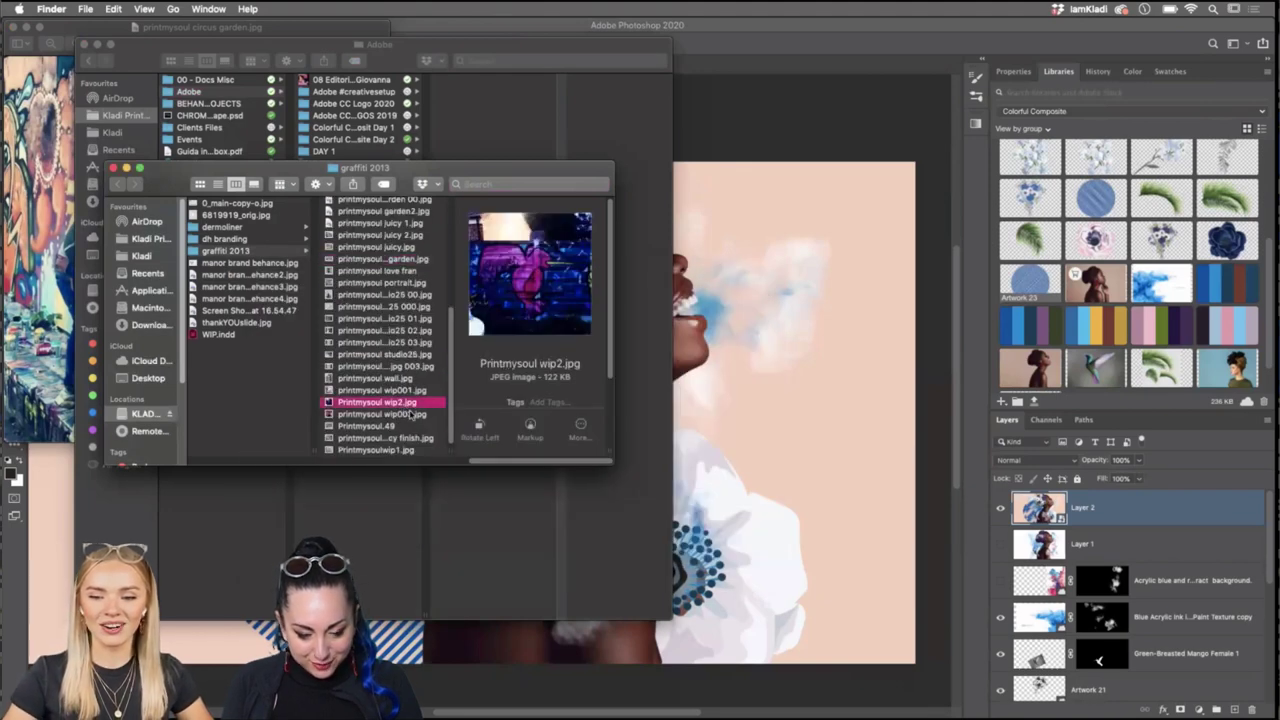
Close the Adobe Finder window and enlarge the graffiti 2013 window at the top-left.
click(84, 45)
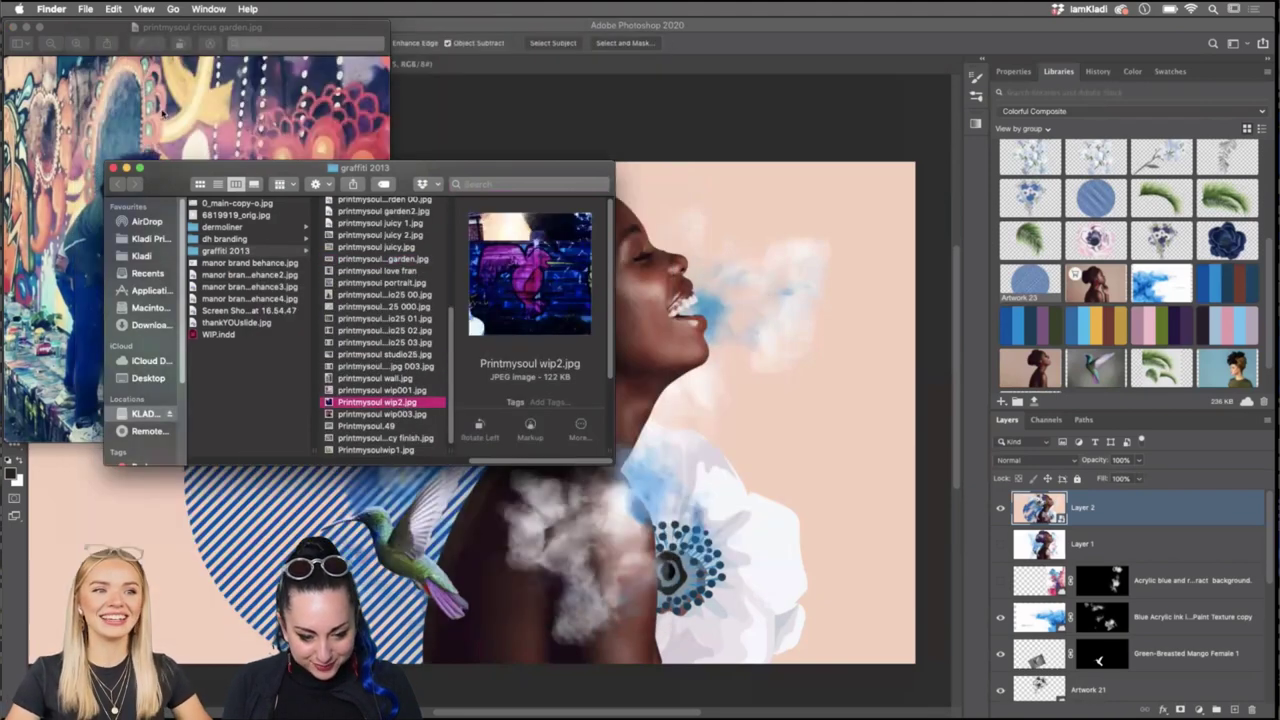
drag(514, 181, 439, 45)
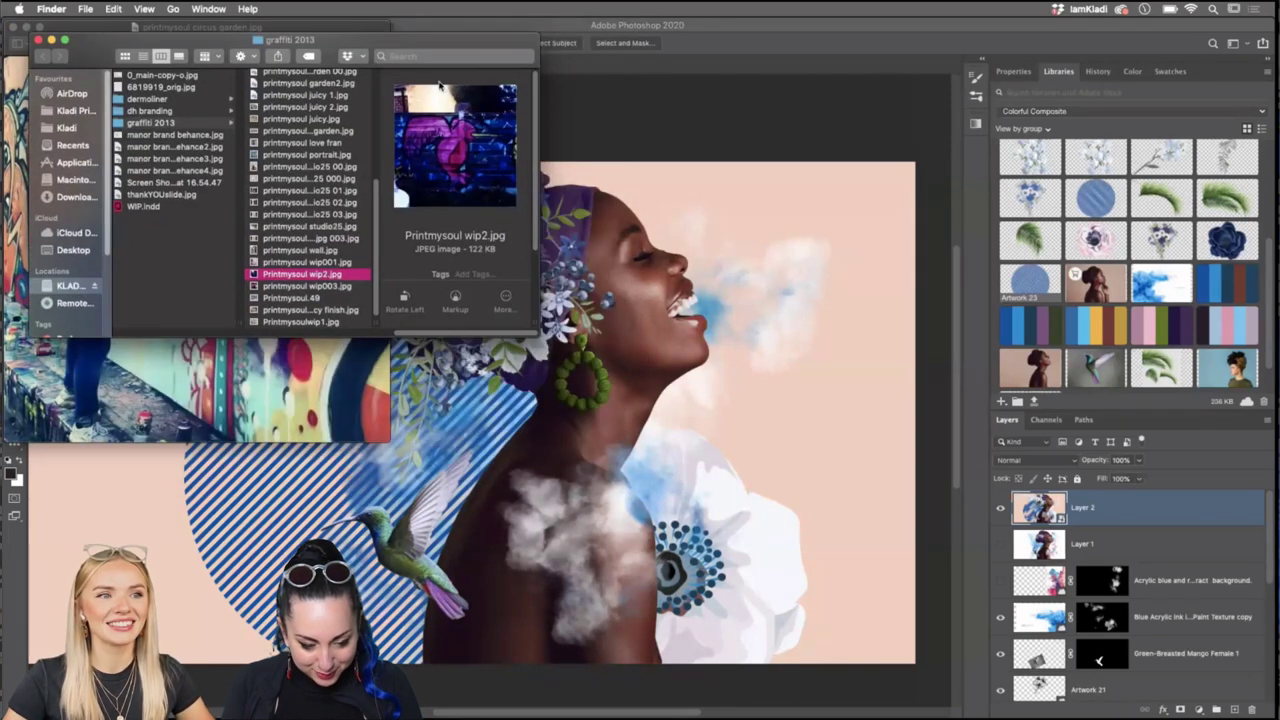
double_click(439, 45)
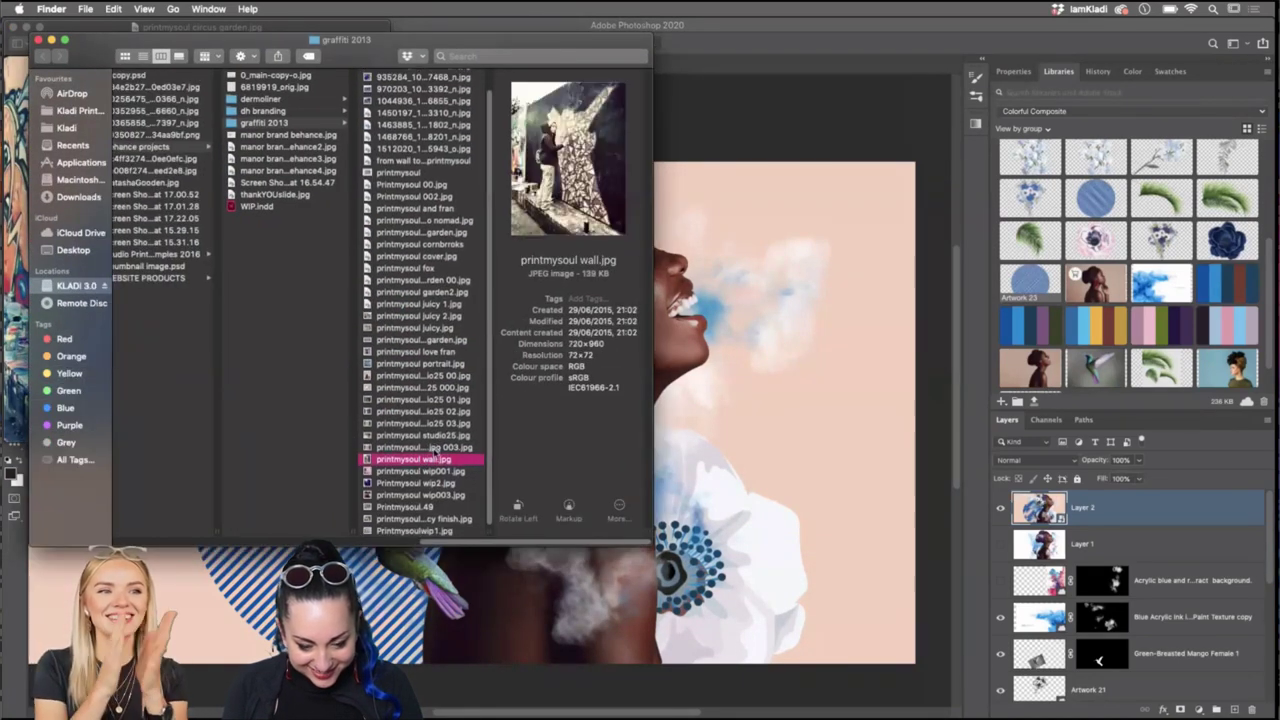
Browse previews of the graffiti 2013 photos, ending on printmysoul garden2.jpg.
click(441, 495)
click(443, 519)
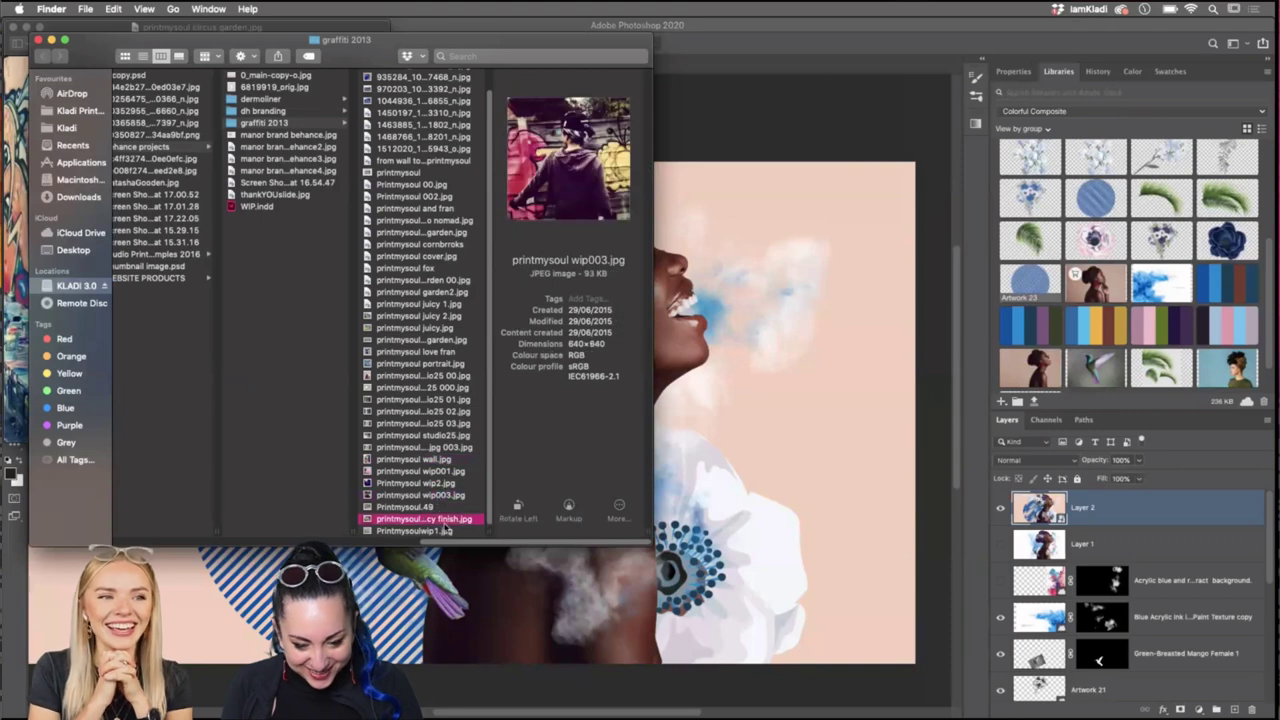
click(432, 531)
click(427, 522)
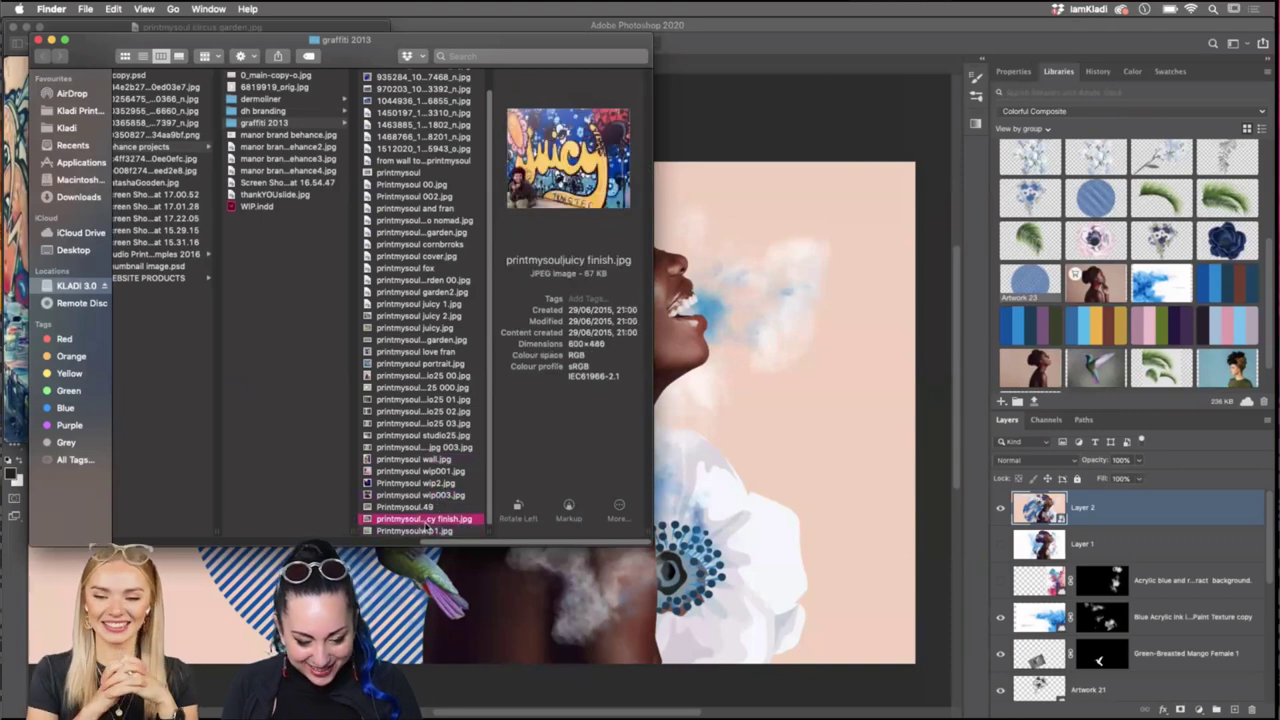
click(370, 495)
click(372, 483)
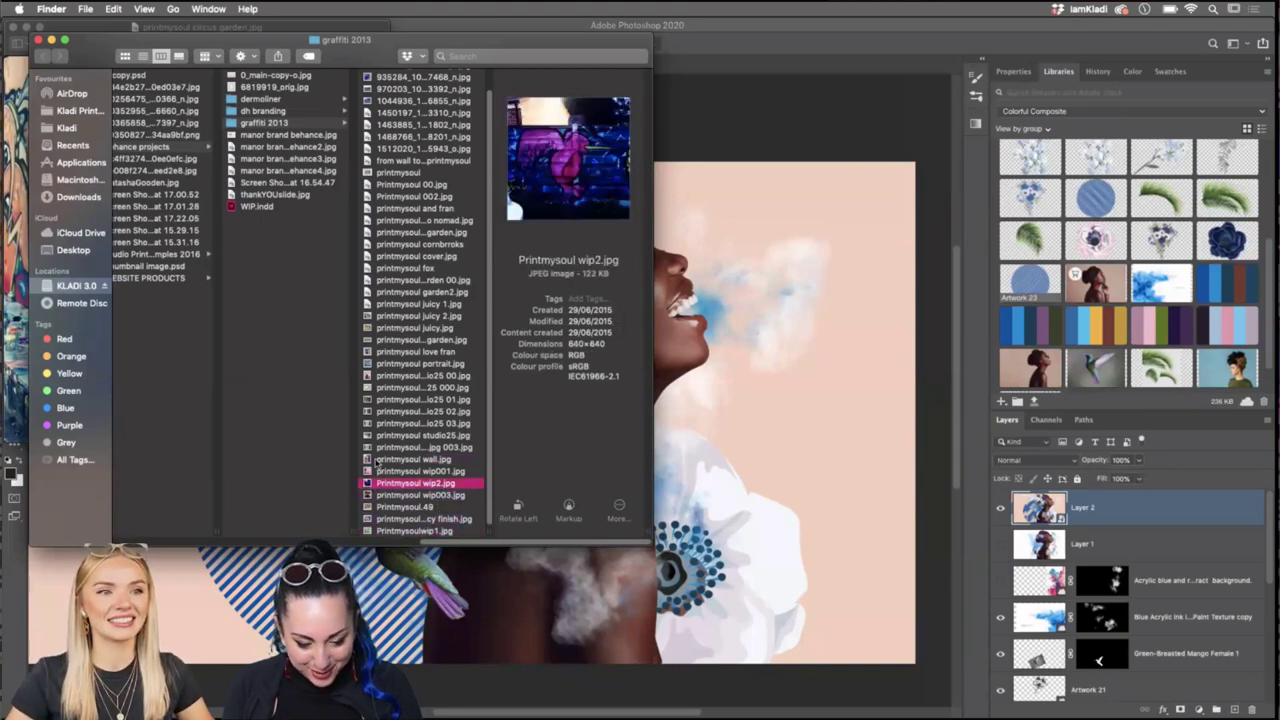
click(379, 459)
click(380, 447)
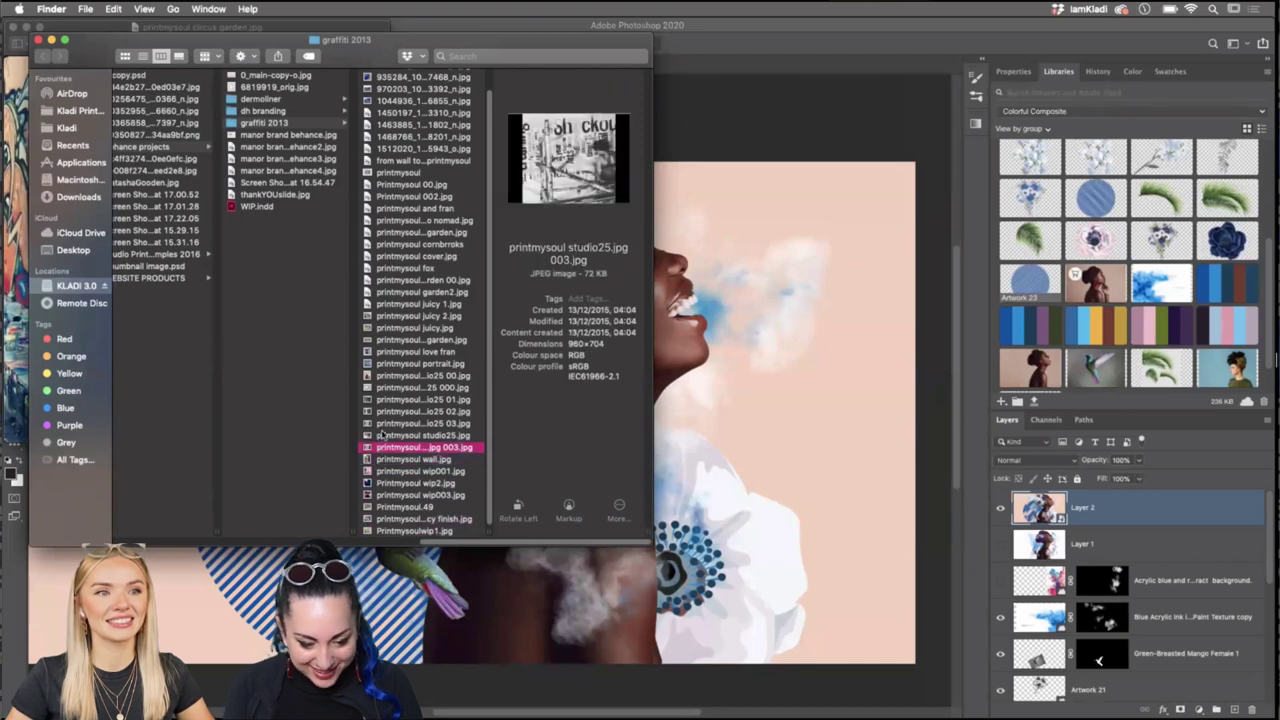
click(404, 316)
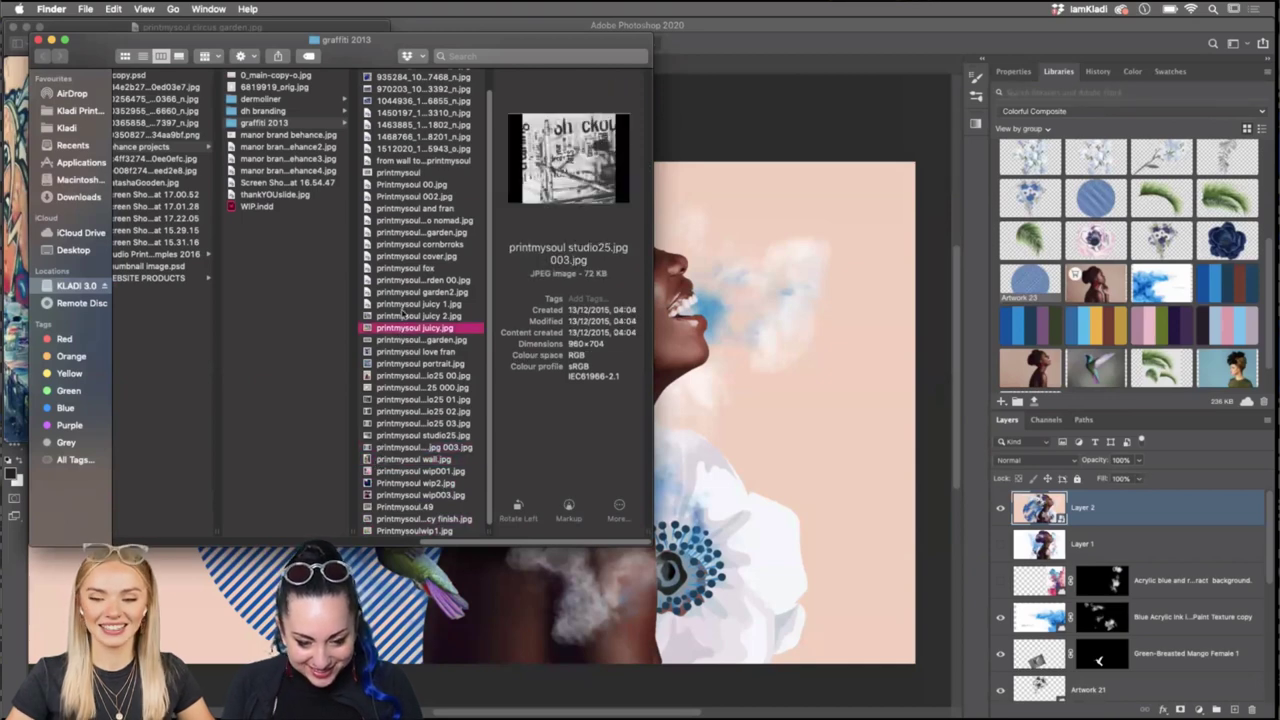
click(401, 292)
click(402, 256)
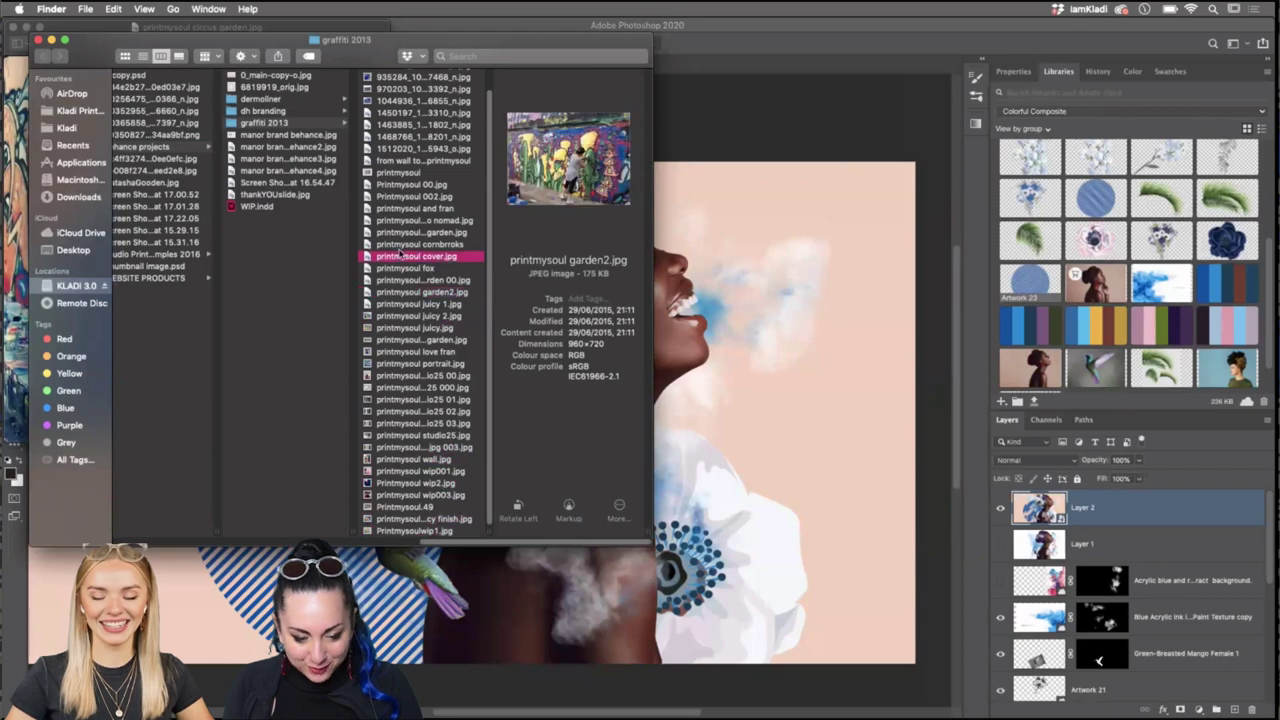
click(403, 280)
click(402, 269)
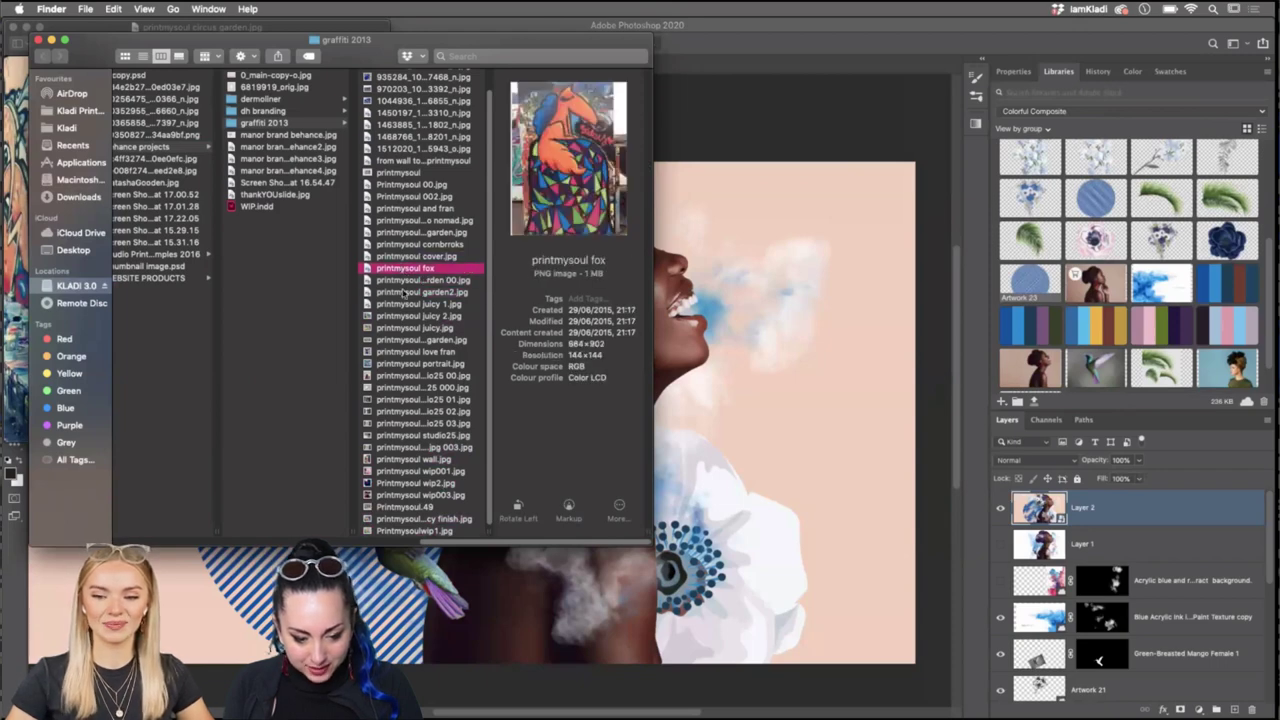
click(404, 292)
click(402, 305)
click(401, 294)
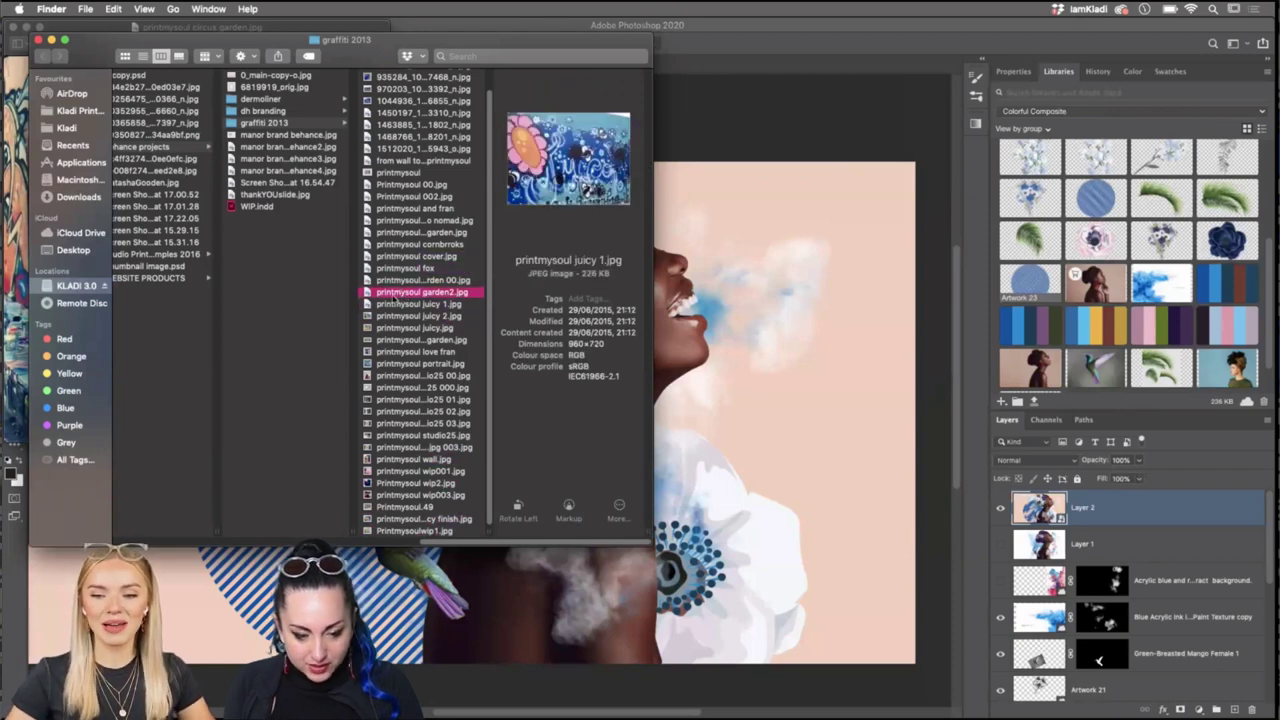
Open printmysoul garden2.jpg in an enlarged Preview window, with the graffiti 2013 Finder window back in front.
double_click(381, 294)
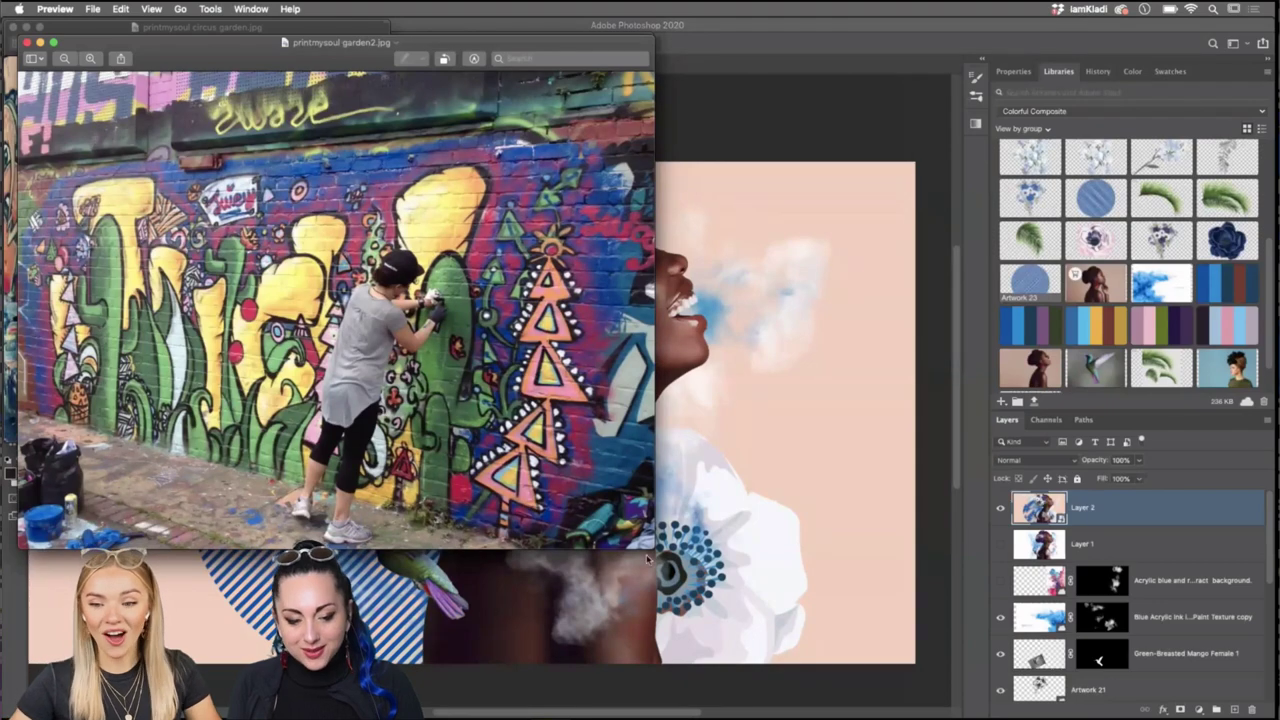
drag(650, 549, 1272, 716)
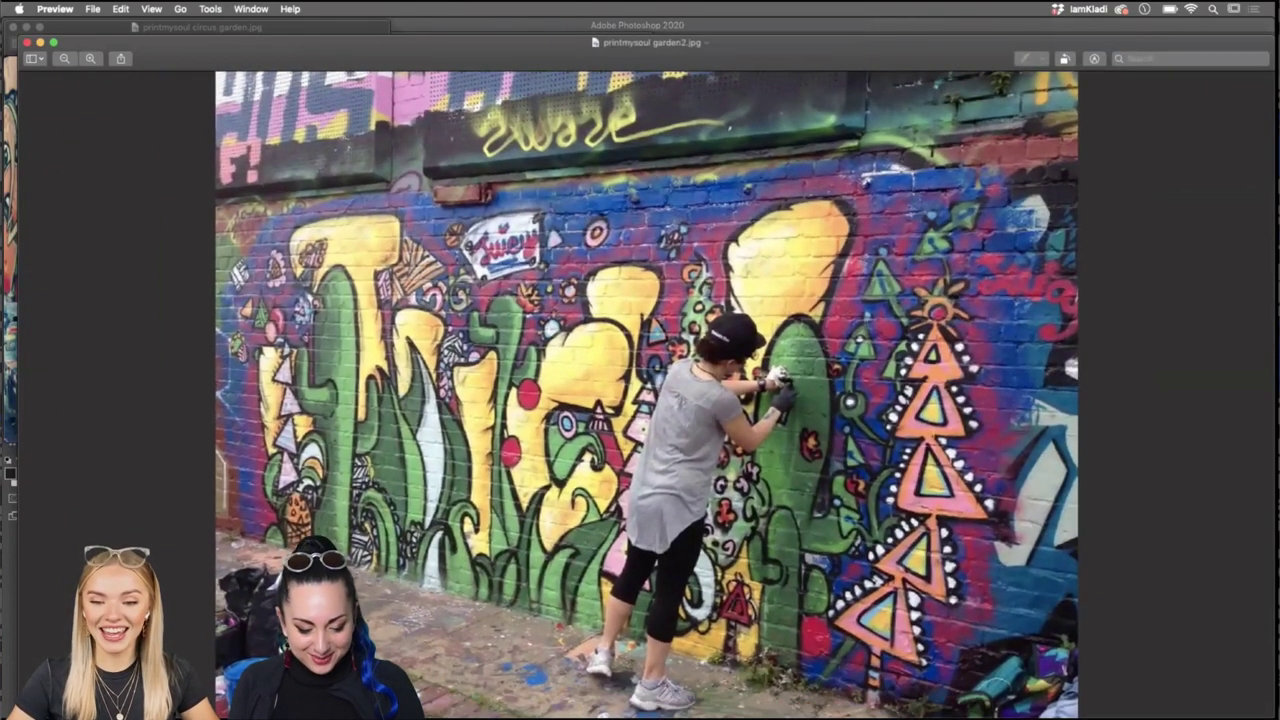
mouse_move(1100, 716)
click(380, 695)
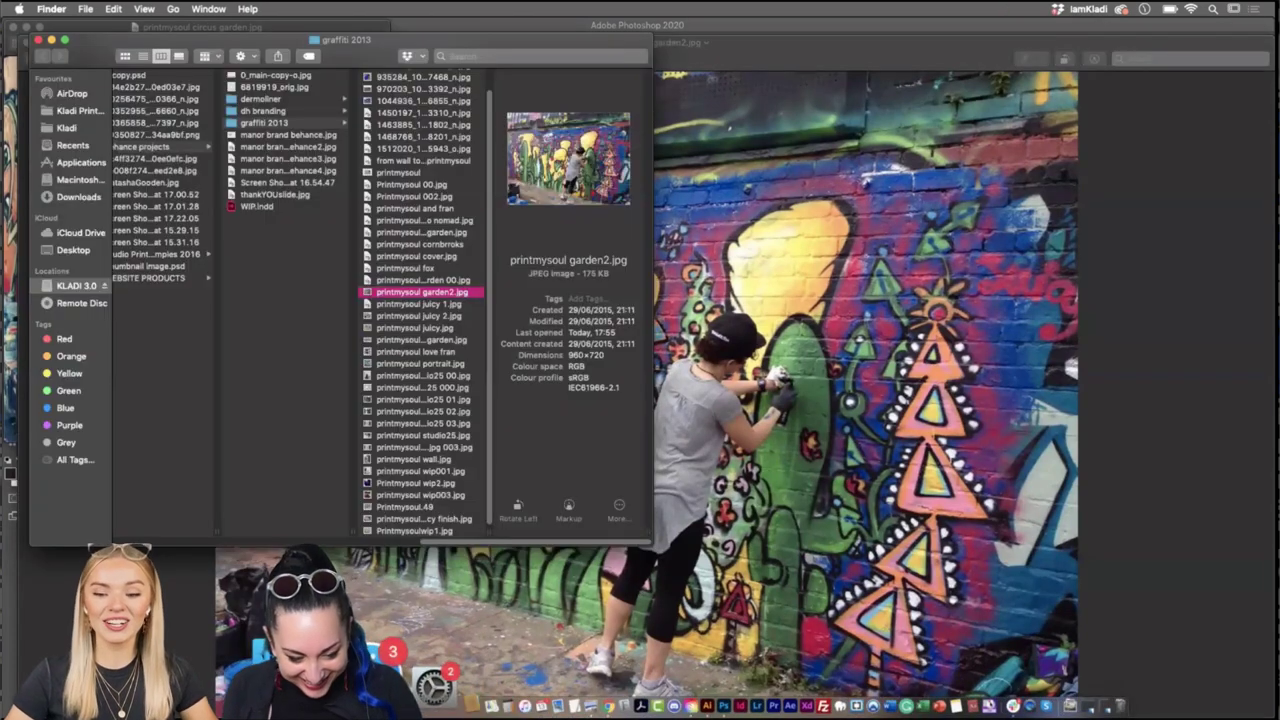
Preview garden 00, fox, garden, the PNG collage, 1463885, wip2 and Printmysoul.49 in Finder.
click(400, 280)
click(400, 268)
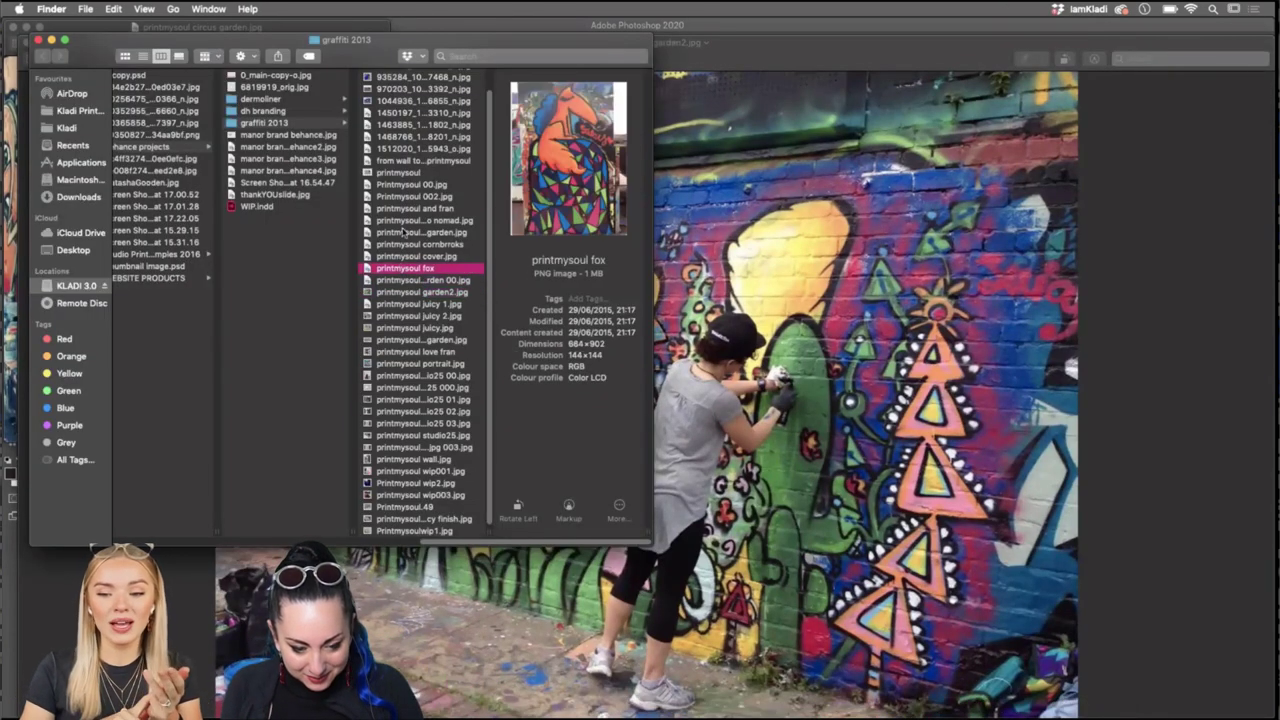
click(400, 232)
click(403, 174)
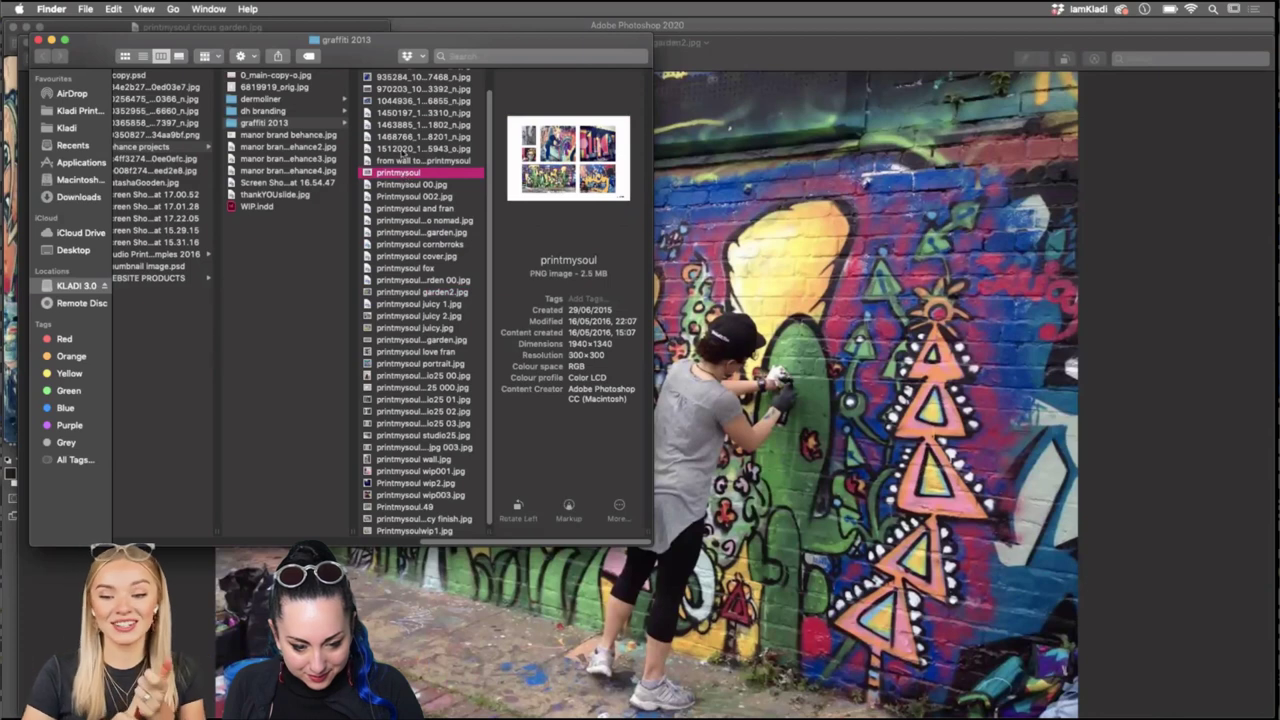
click(398, 126)
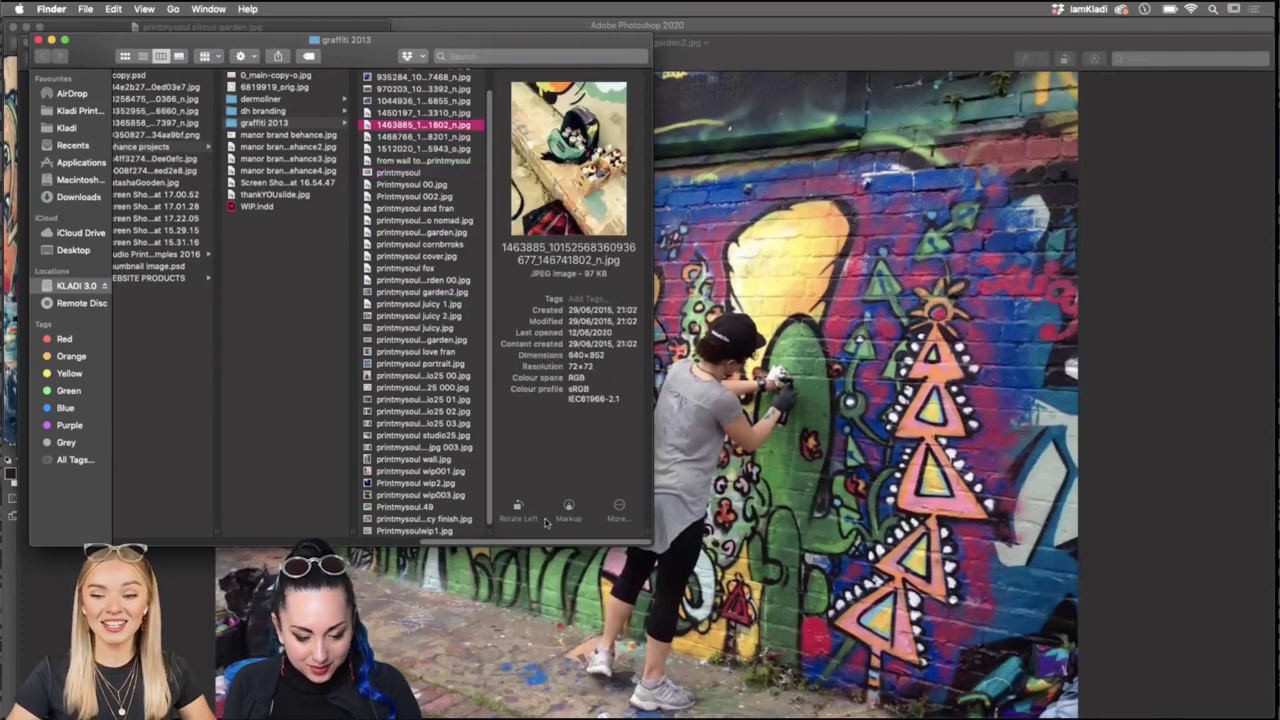
click(418, 483)
click(410, 507)
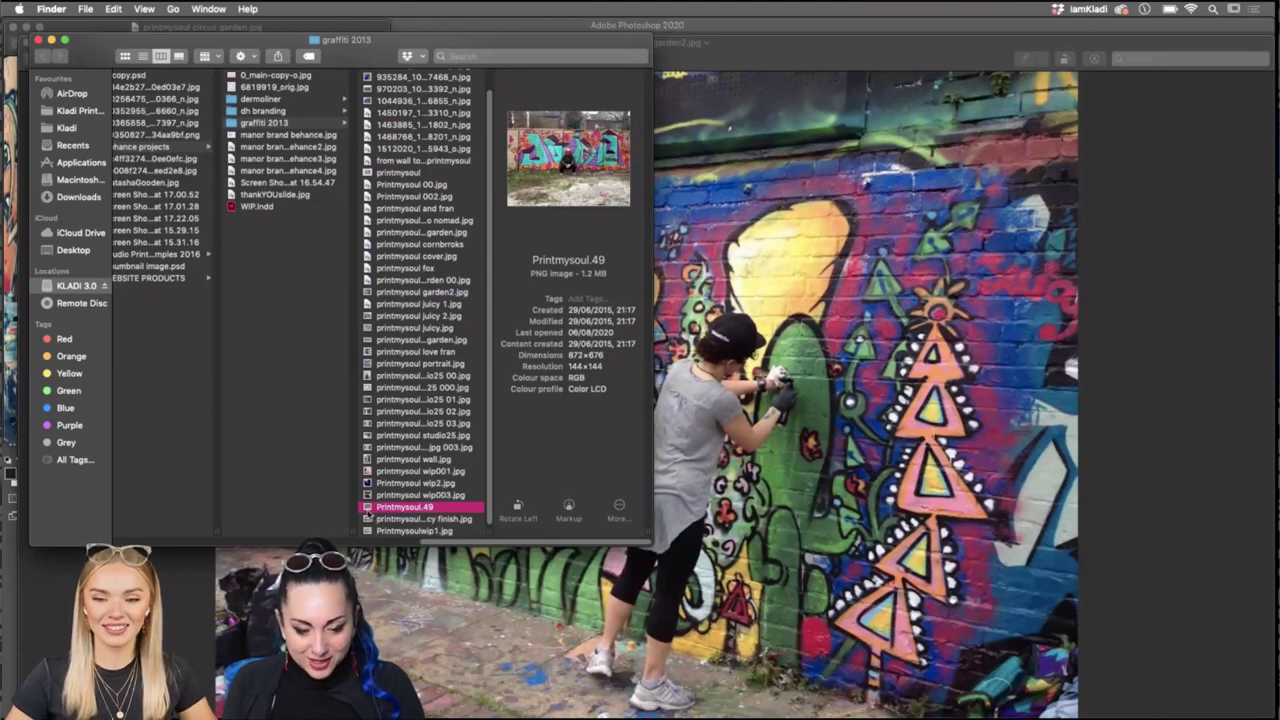
View Printmysoul.49 full-screen in Preview, then close it.
double_click(368, 513)
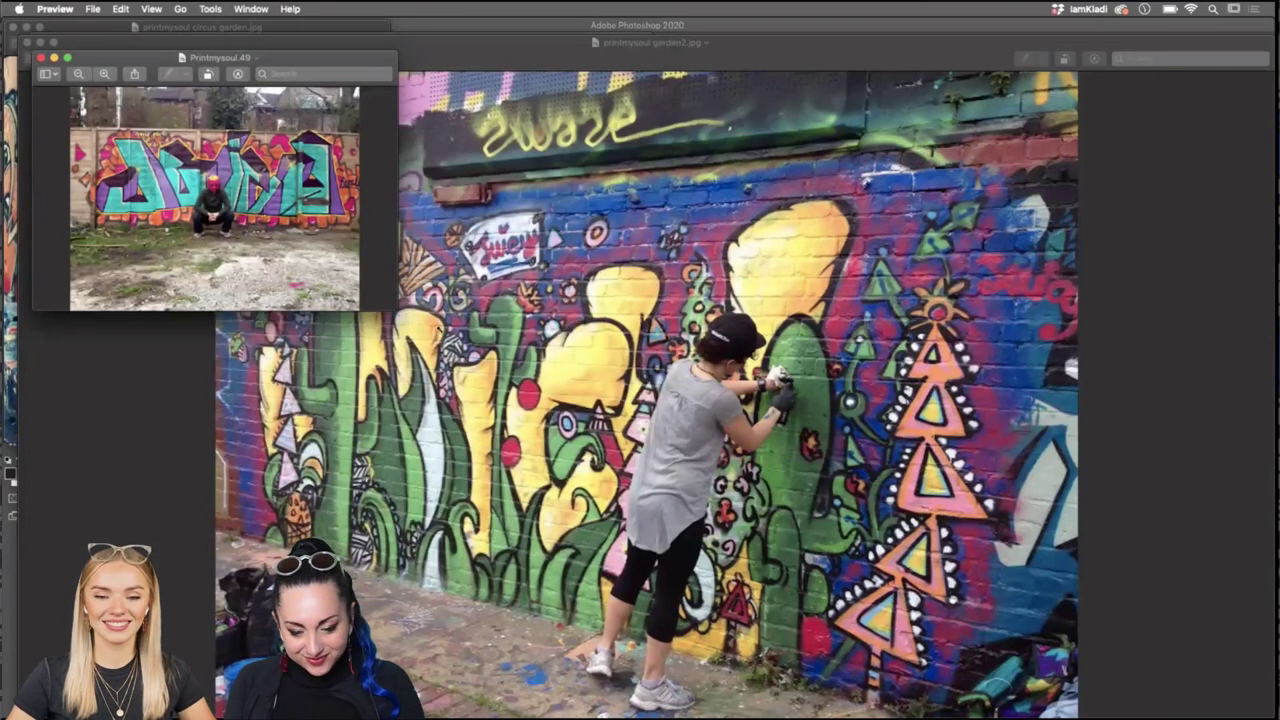
click(67, 58)
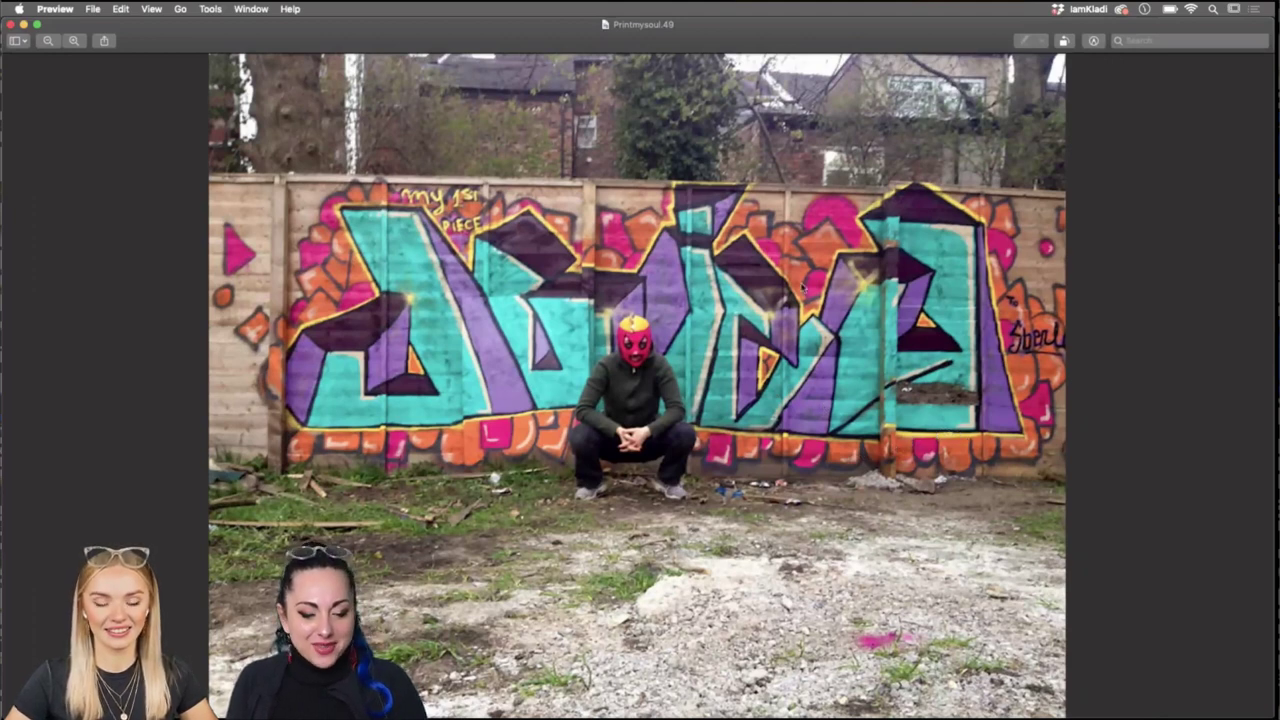
click(10, 24)
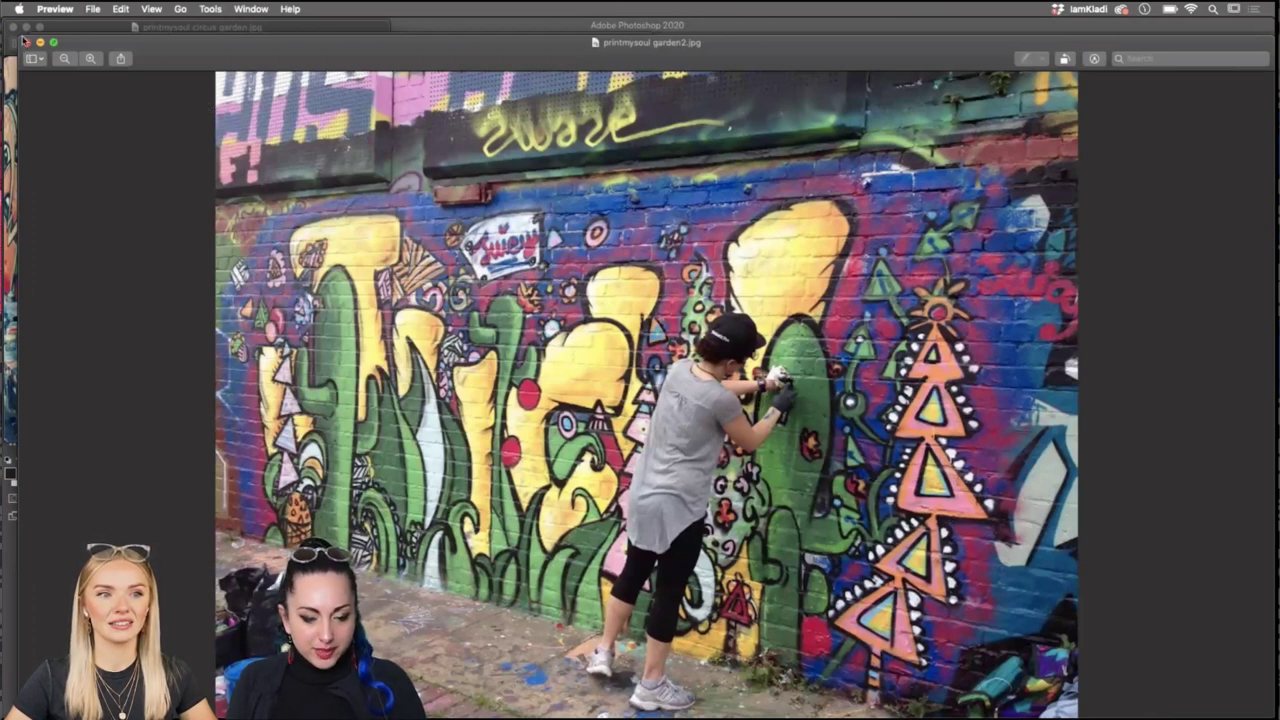
Expand the garden2 Preview window to fill the screen, then close it.
double_click(112, 48)
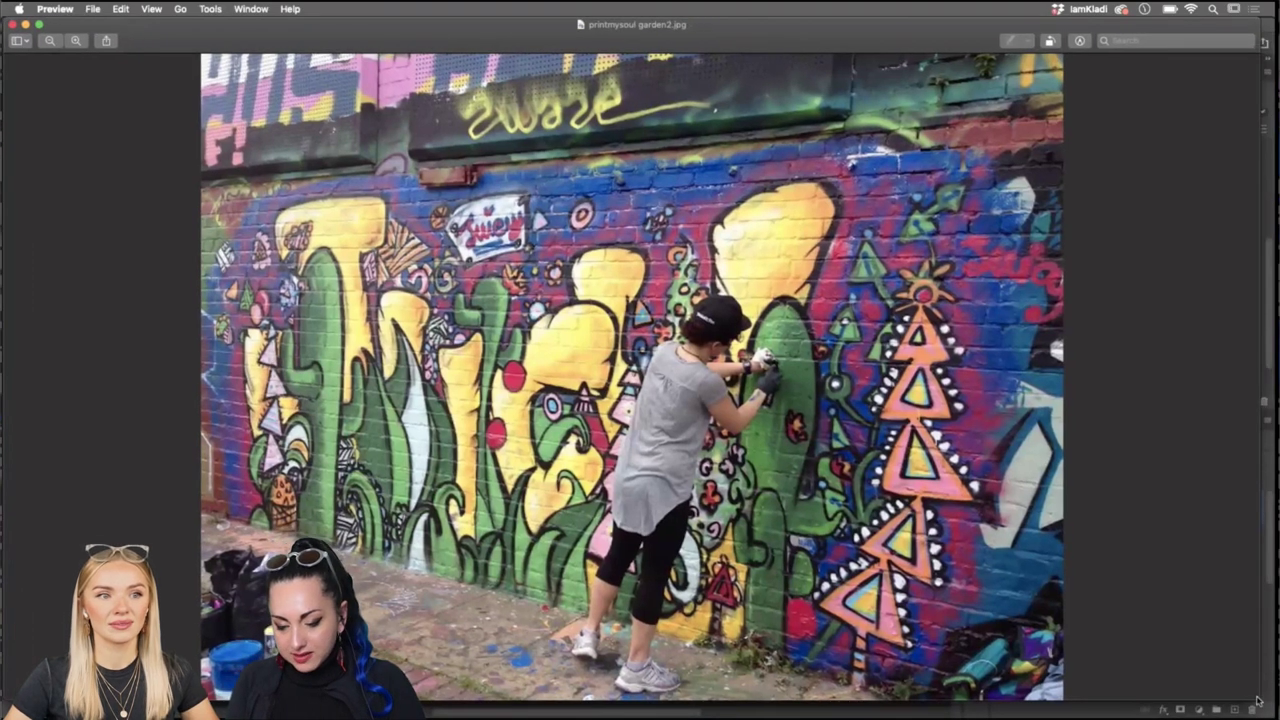
drag(1258, 705, 1276, 712)
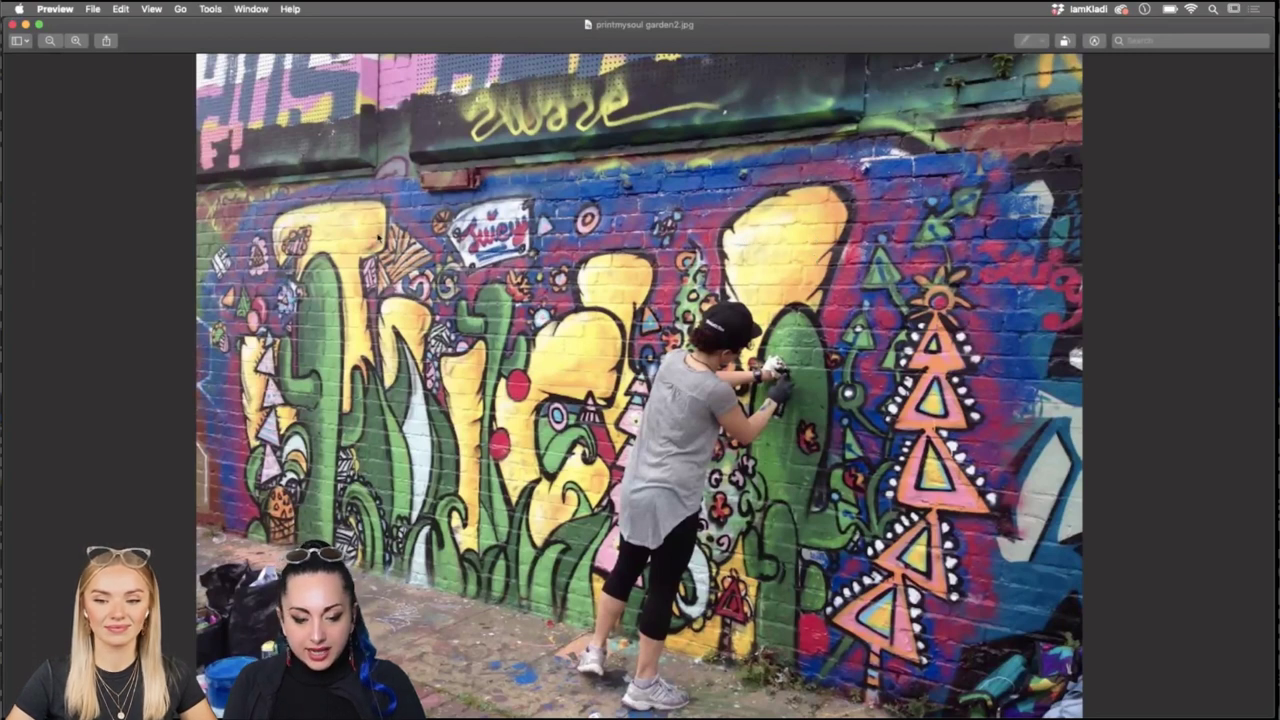
click(12, 25)
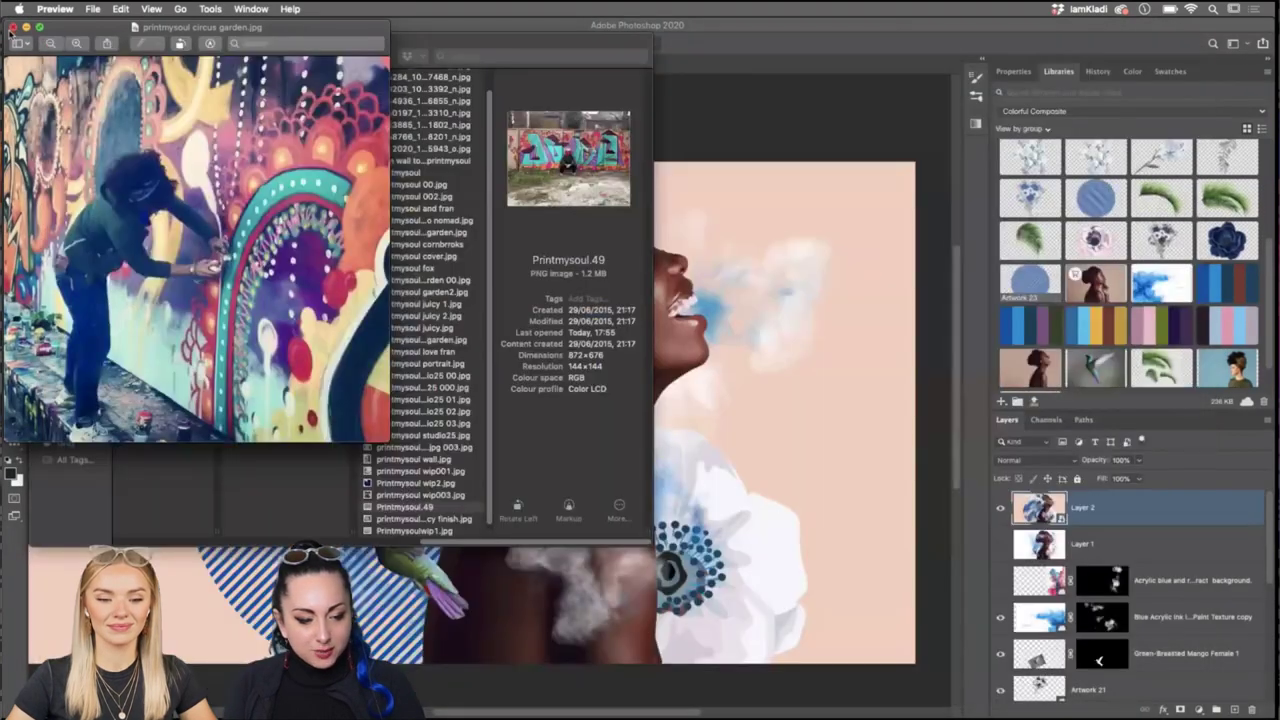
Close the last graffiti photo and the Preview browser, then open Photoshop's Filter menu.
click(12, 25)
click(38, 40)
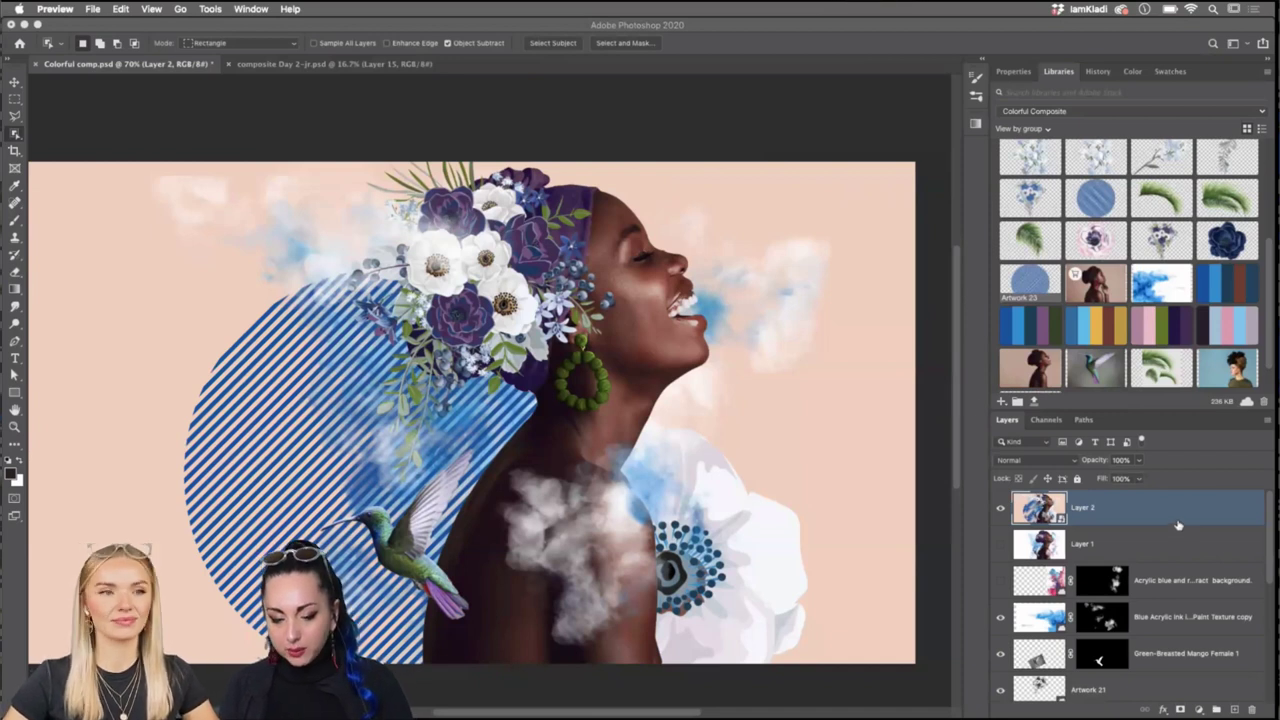
right_click(1073, 515)
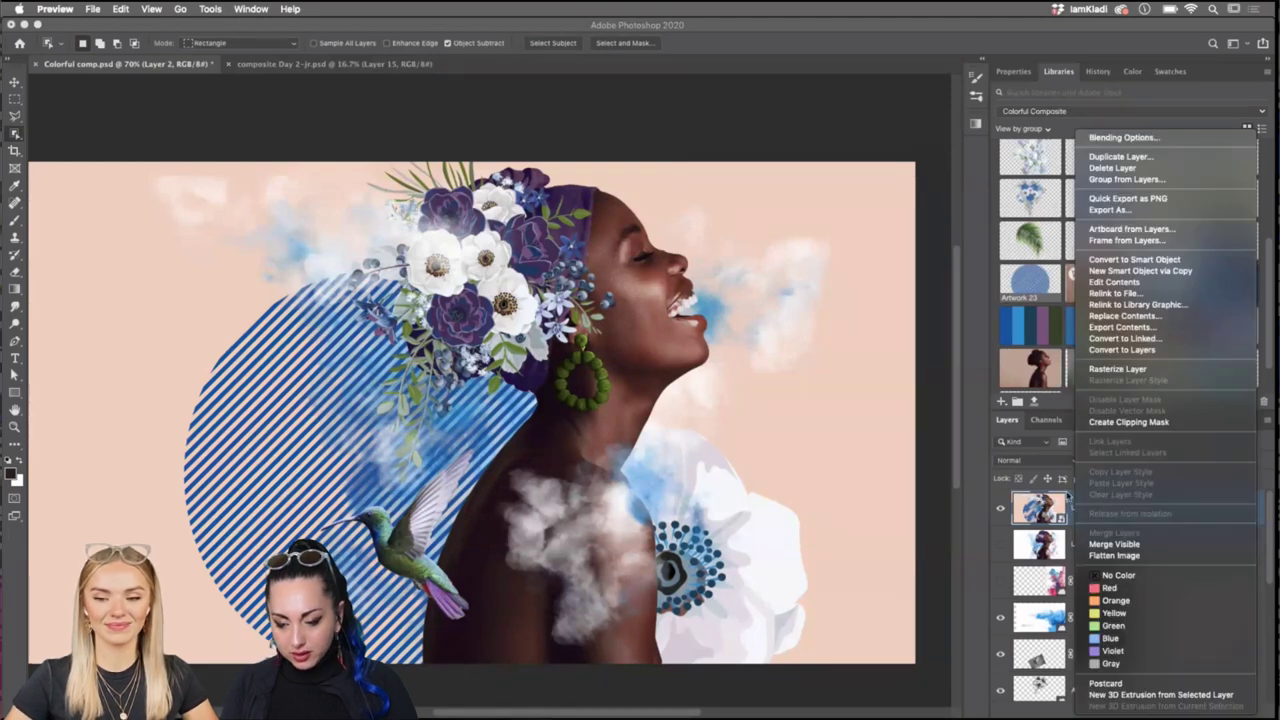
click(1045, 517)
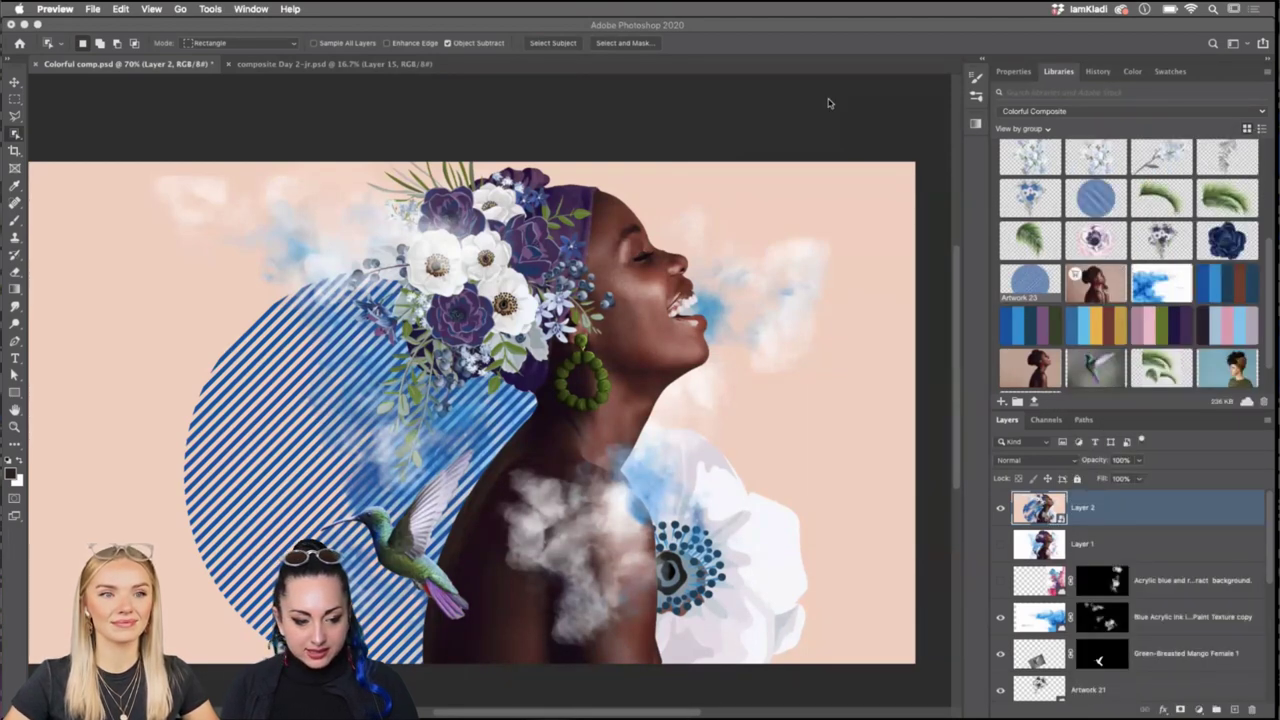
click(252, 8)
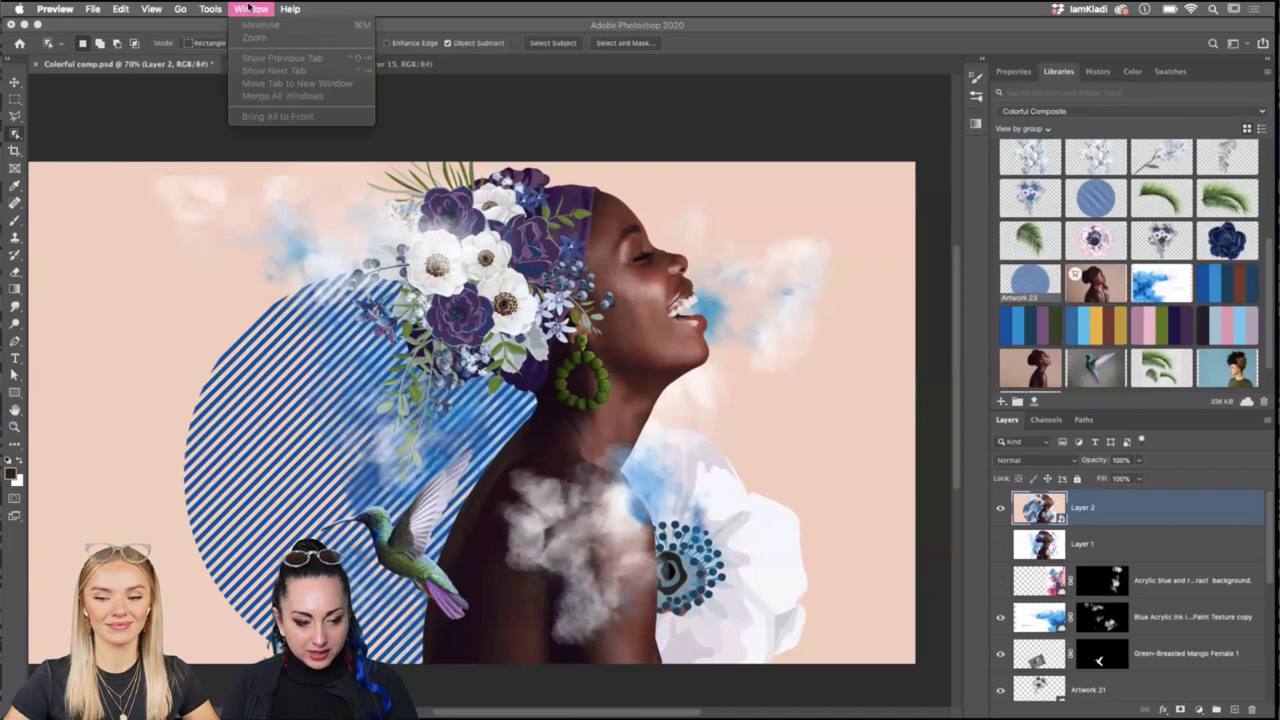
click(508, 175)
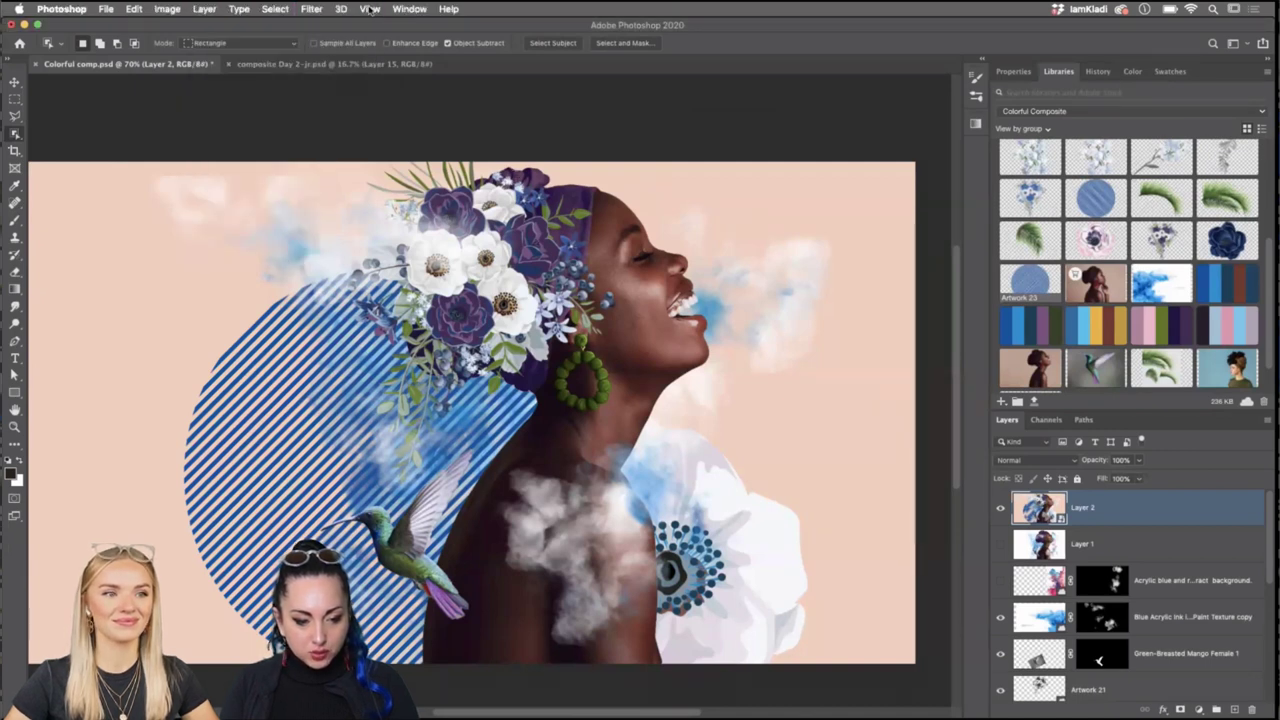
click(308, 9)
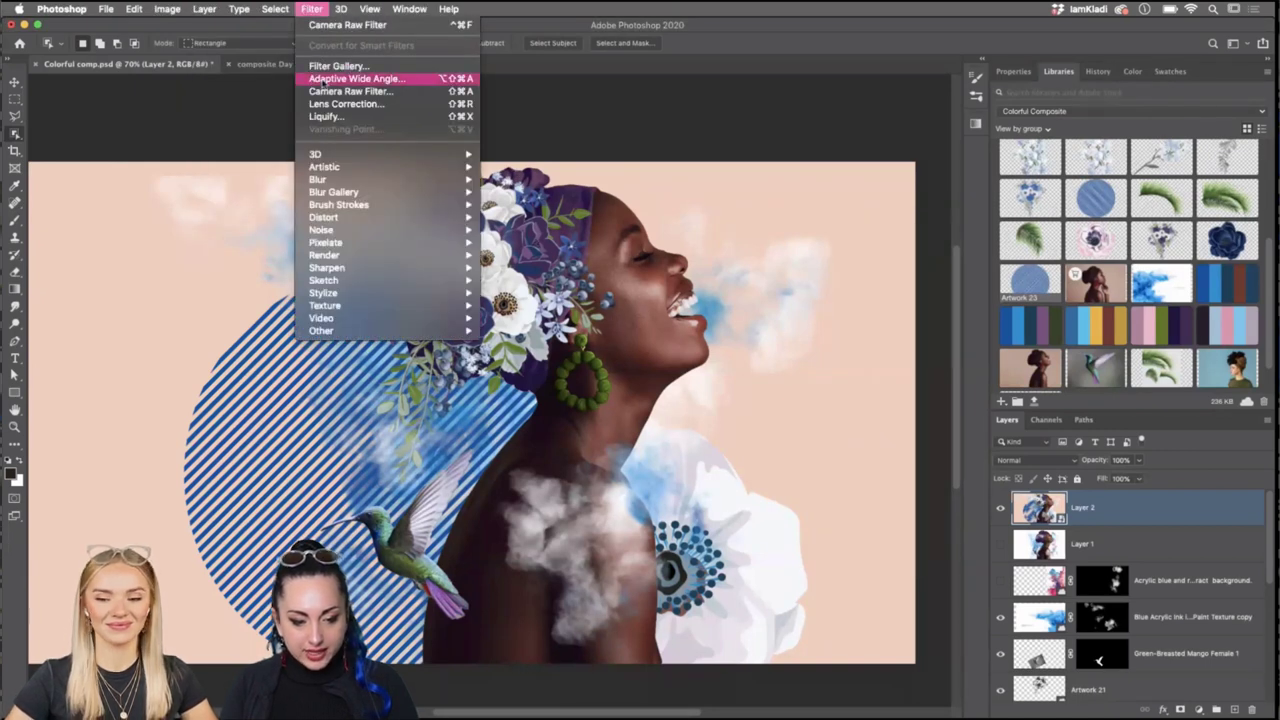
Open the Camera Raw Filter and set the Detail sharpening amount to 13.
click(326, 93)
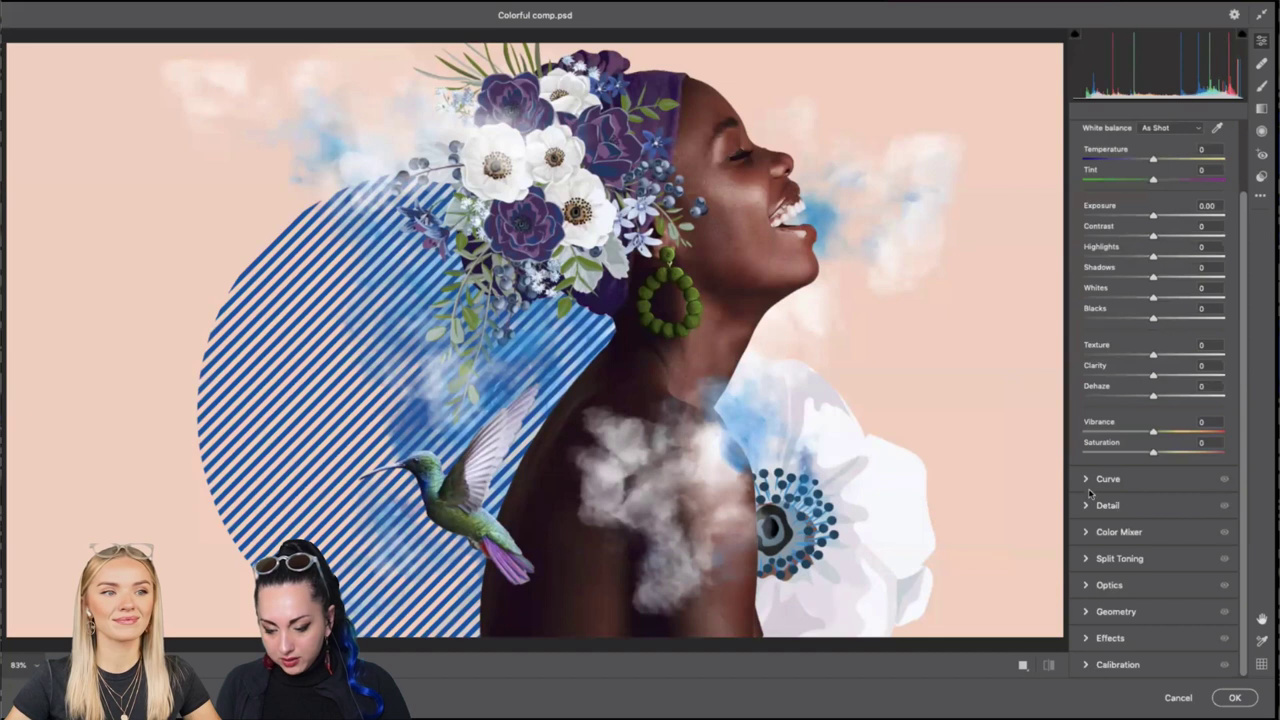
click(1084, 589)
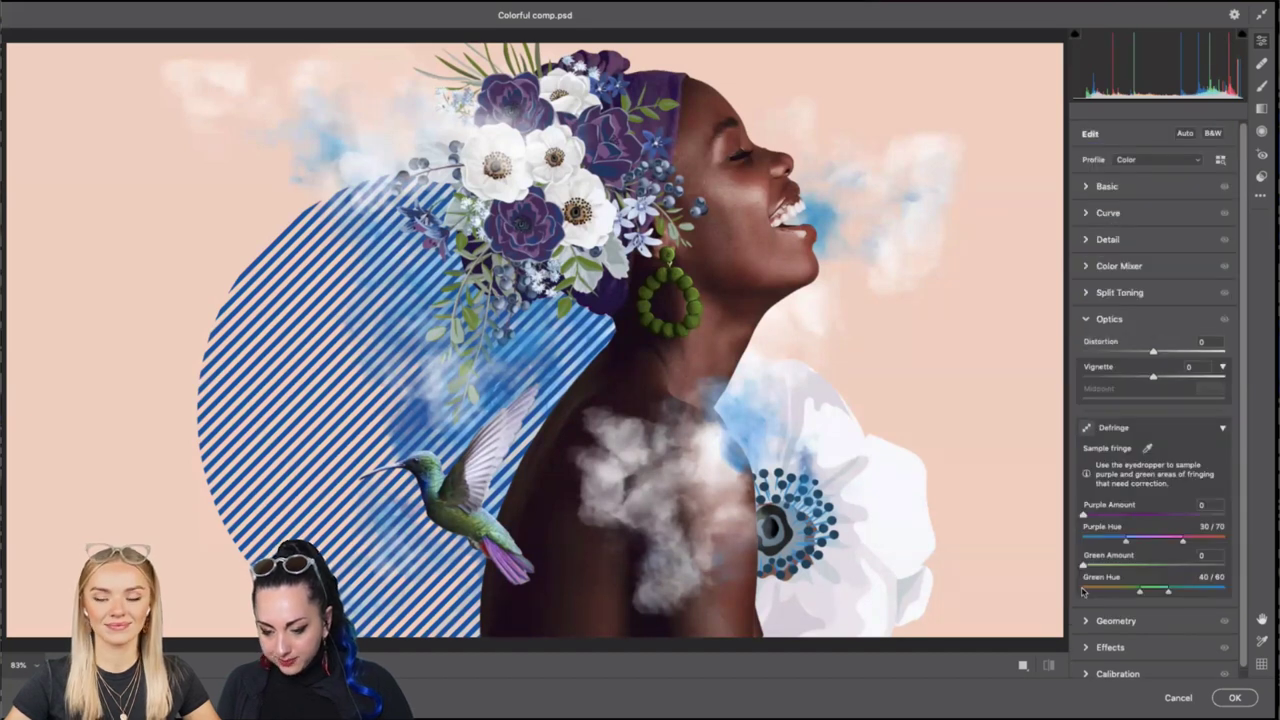
click(1086, 318)
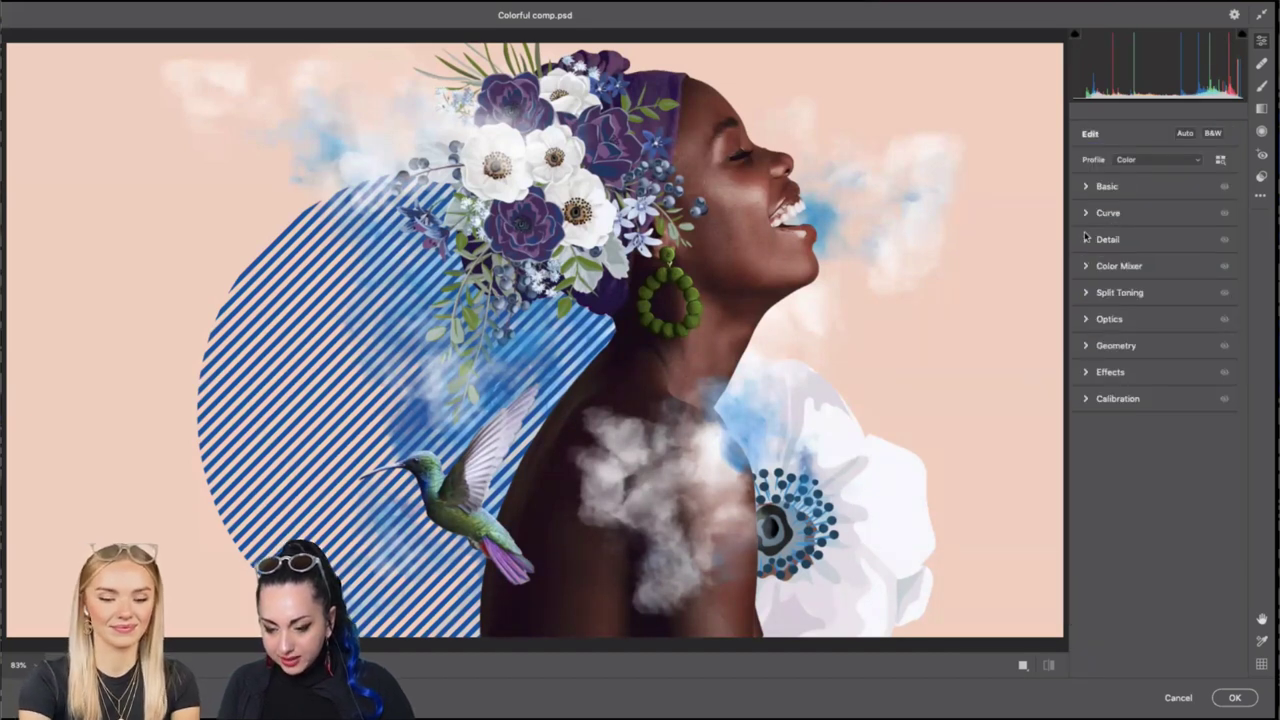
click(1086, 238)
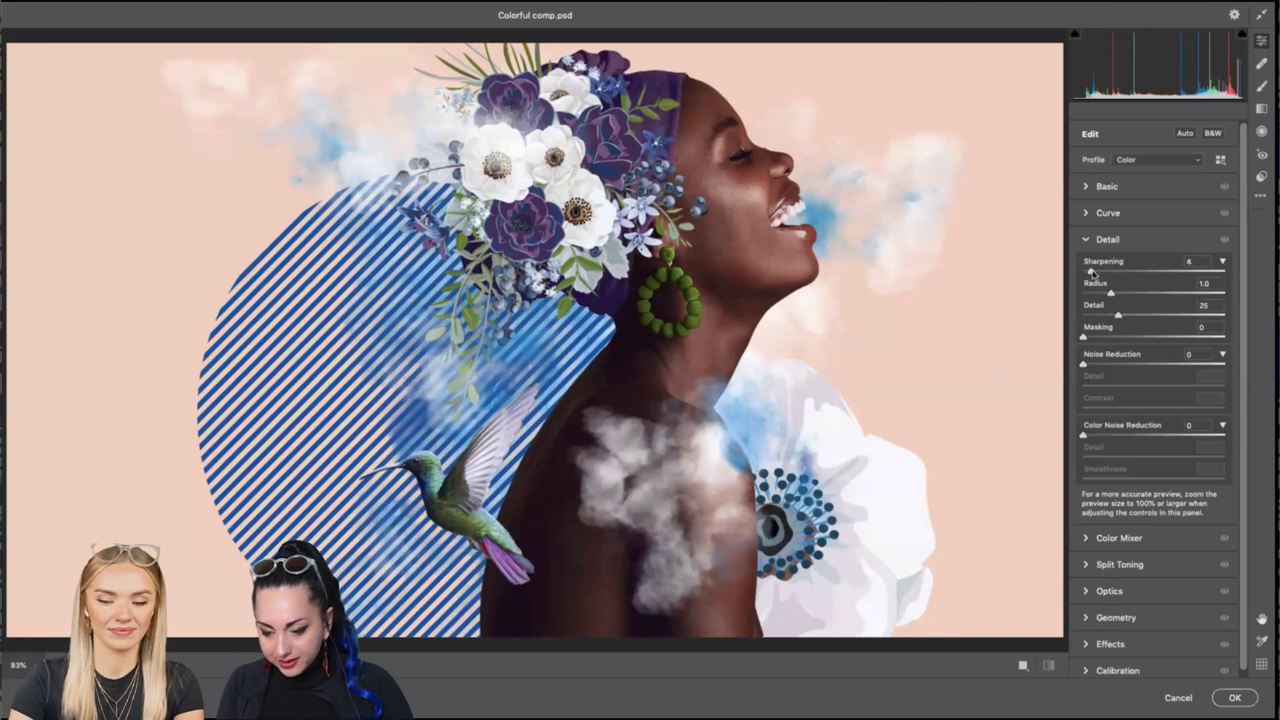
drag(1092, 272, 1097, 272)
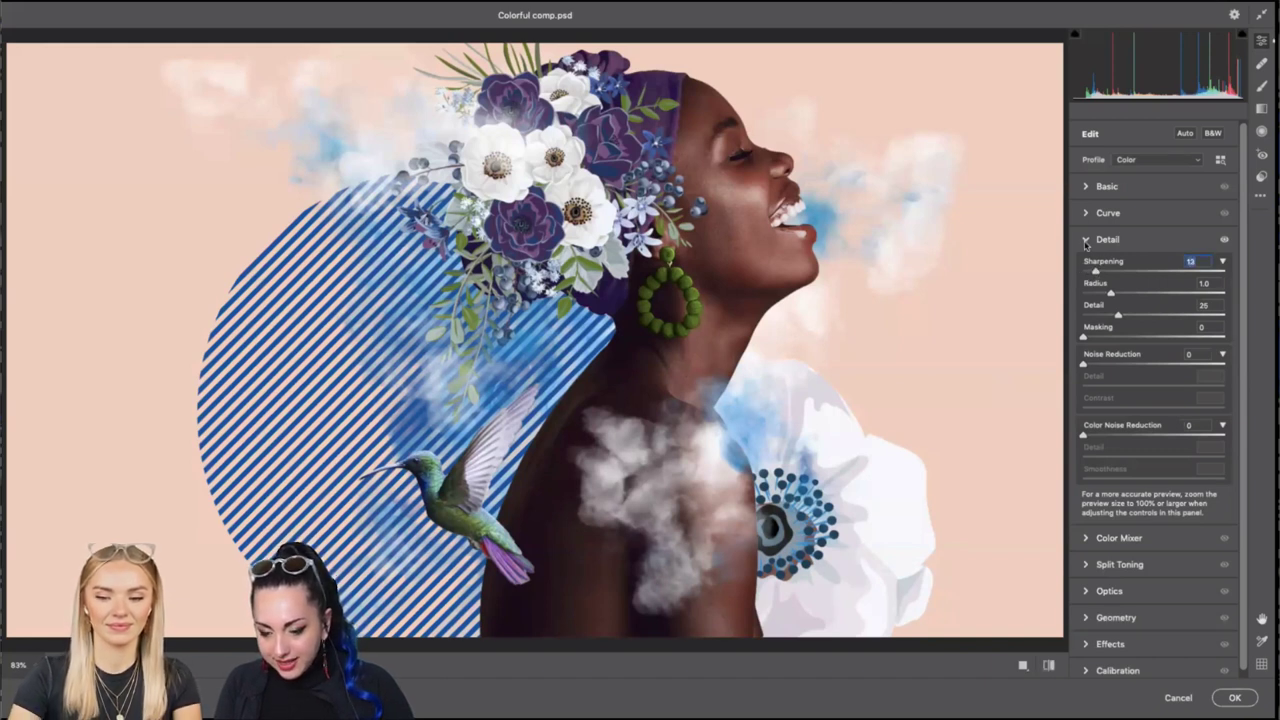
click(1086, 240)
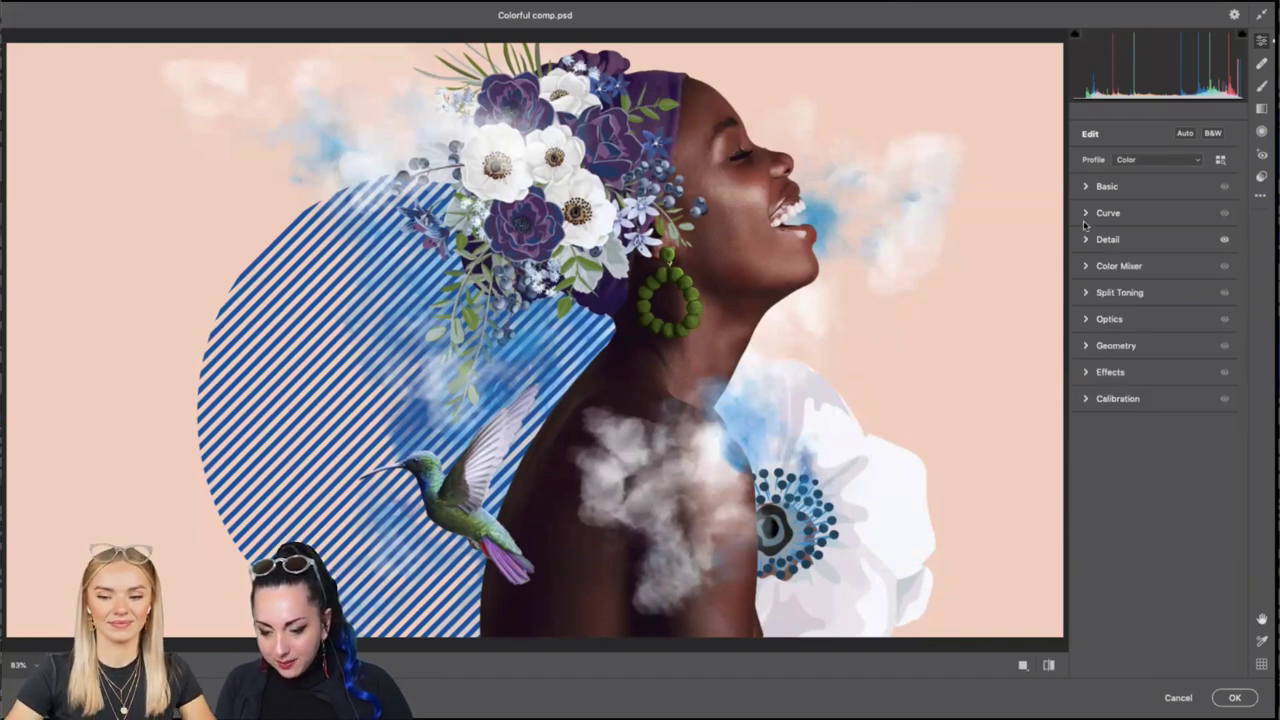
Set the Effects grain to 14 and vignetting to -27.
click(1086, 373)
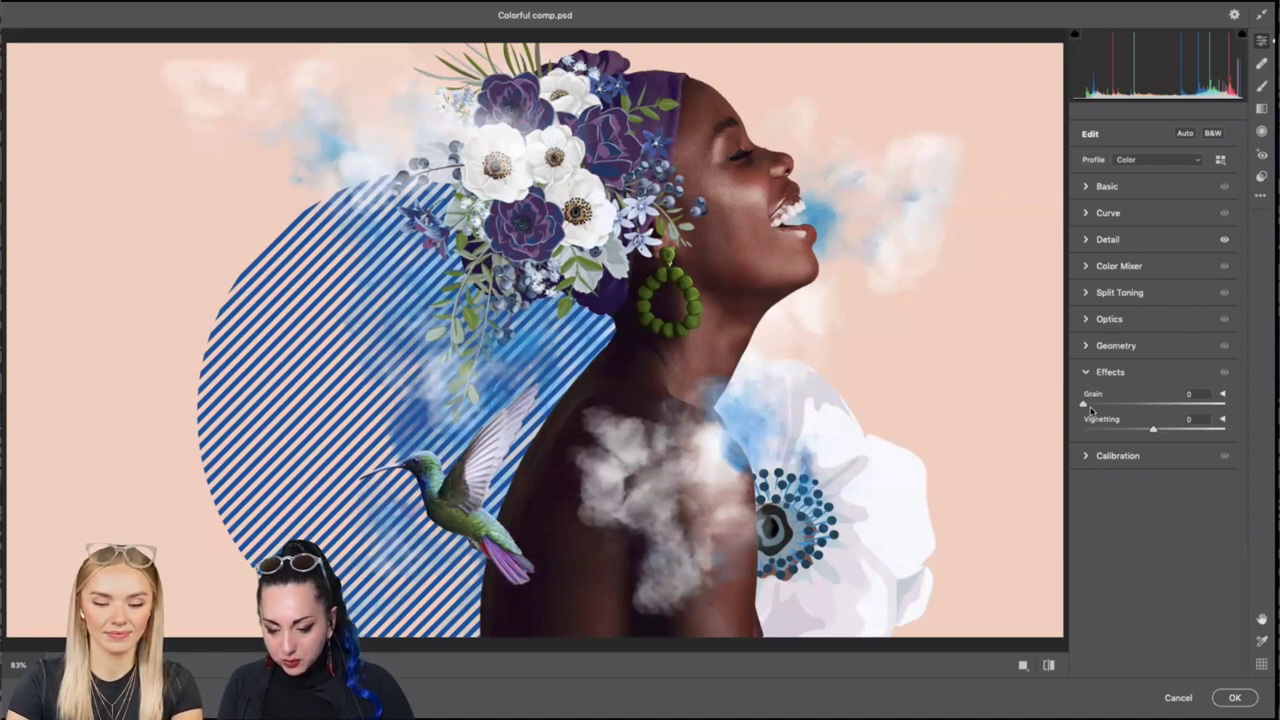
mouse_move(1088, 405)
mouse_down()
mouse_move(1124, 402)
mouse_move(1110, 403)
mouse_up()
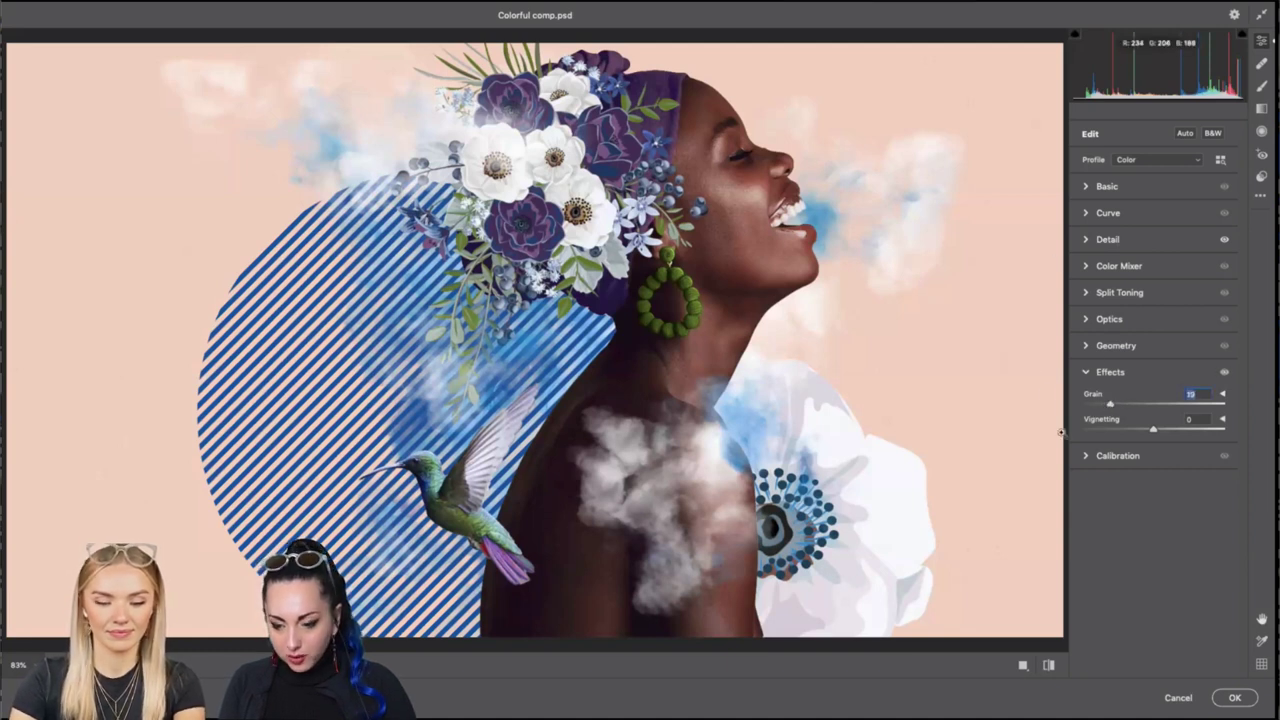
mouse_move(1112, 404)
mouse_down()
mouse_move(1142, 431)
mouse_move(1103, 406)
mouse_up()
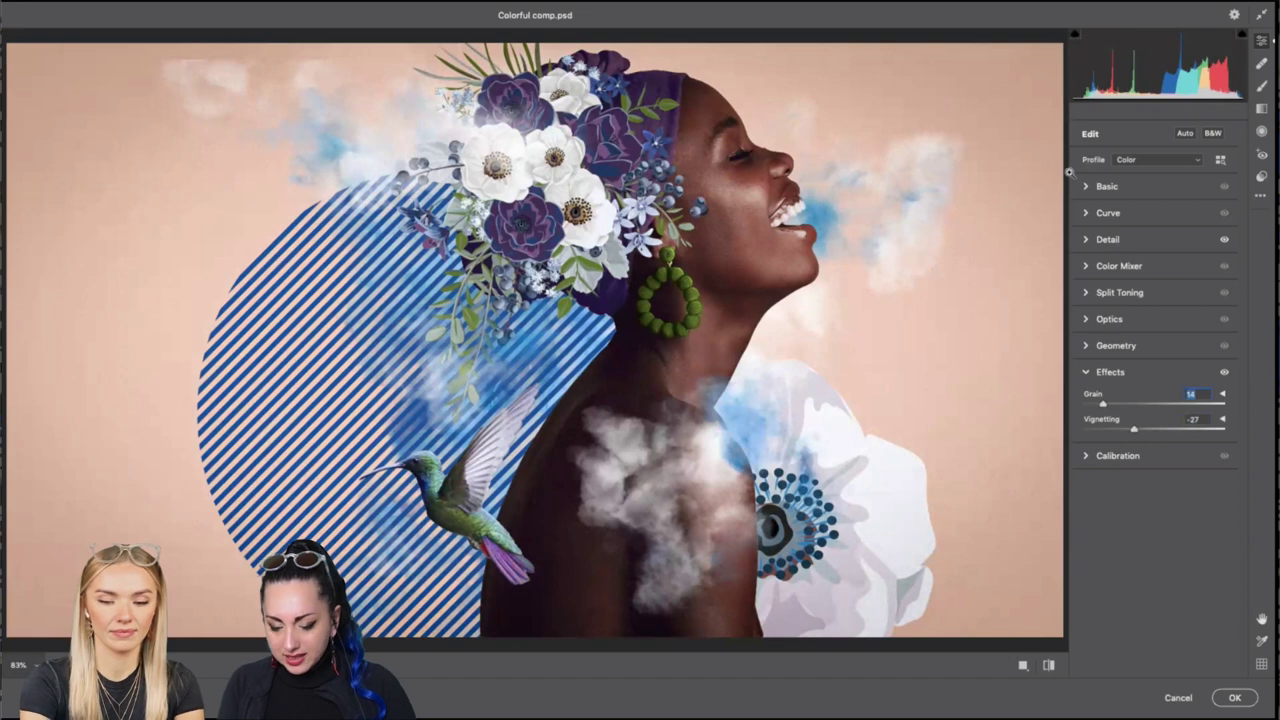
click(1082, 266)
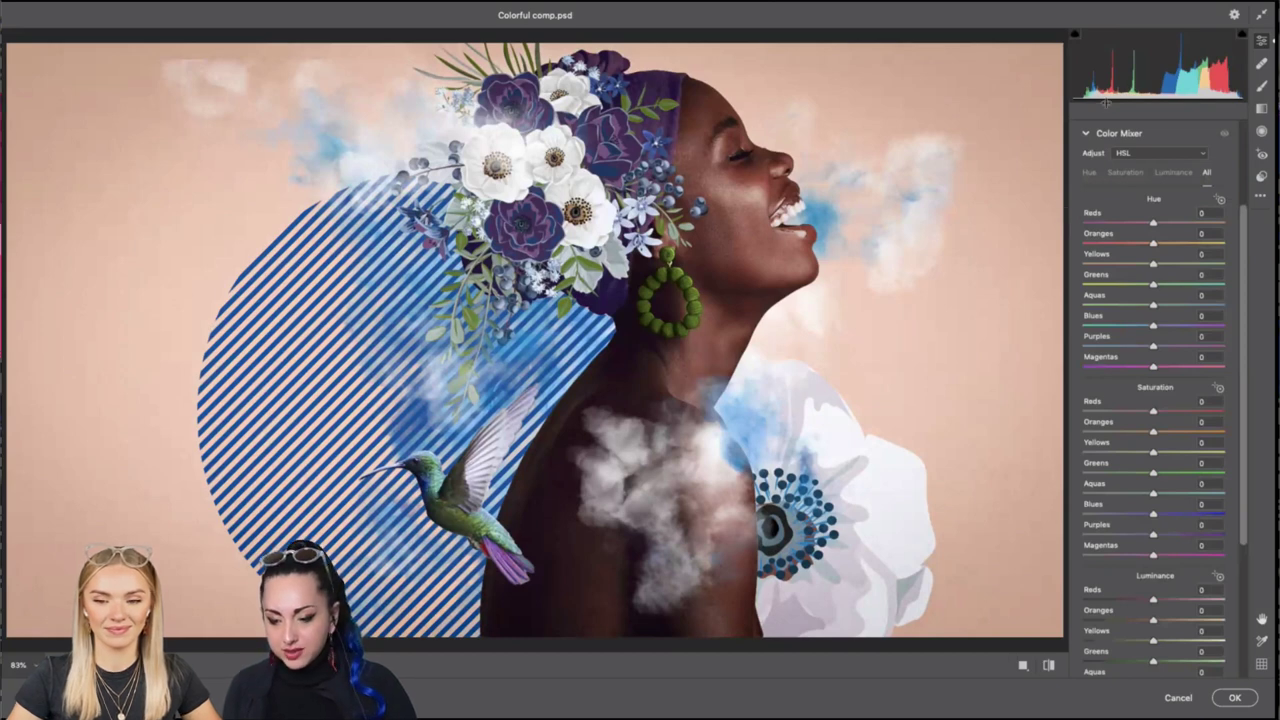
Shift the Color Mixer hues to Aquas -9, Blues -17 and Purples -5, then apply Camera Raw.
mouse_move(1144, 334)
mouse_down()
mouse_move(1114, 336)
mouse_move(1155, 332)
mouse_move(1113, 350)
mouse_move(1236, 338)
mouse_move(1152, 345)
mouse_move(1131, 308)
mouse_move(1222, 308)
mouse_move(1150, 304)
mouse_move(1200, 280)
mouse_move(1136, 285)
mouse_move(1156, 286)
mouse_move(1130, 326)
mouse_move(1080, 338)
mouse_move(1158, 330)
mouse_move(1107, 336)
mouse_move(1141, 327)
mouse_up()
click(1151, 305)
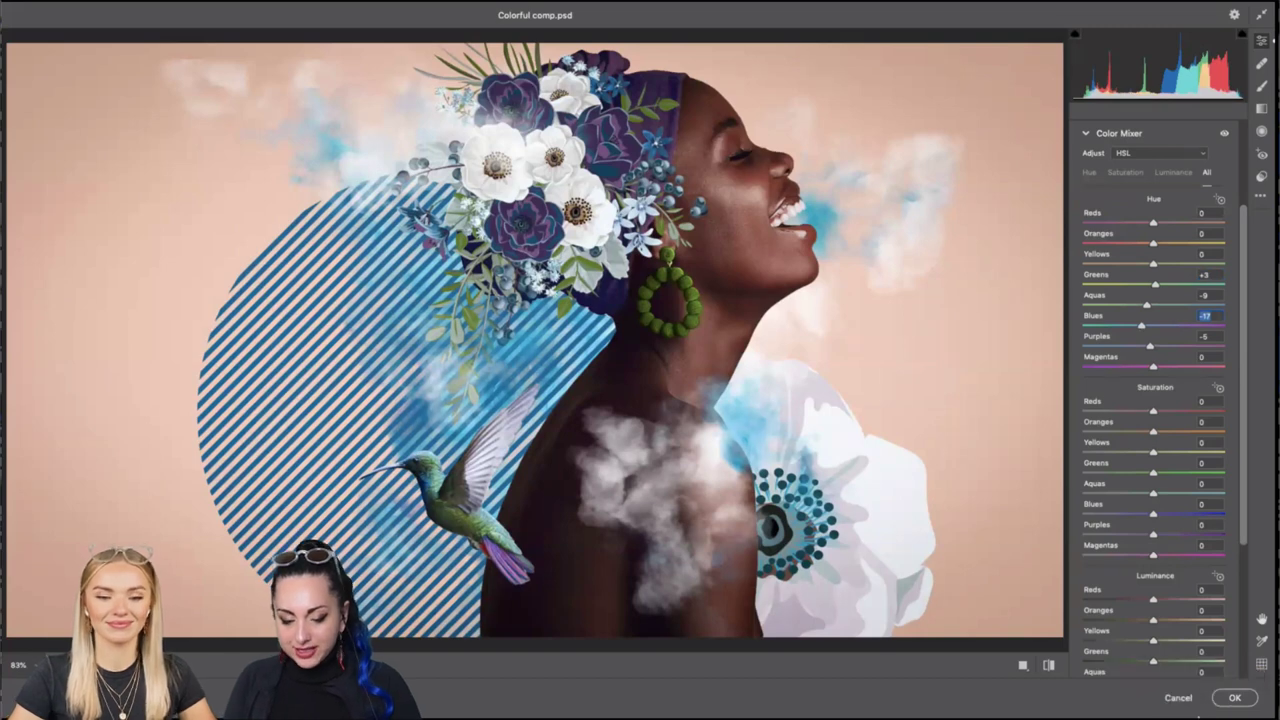
click(1248, 702)
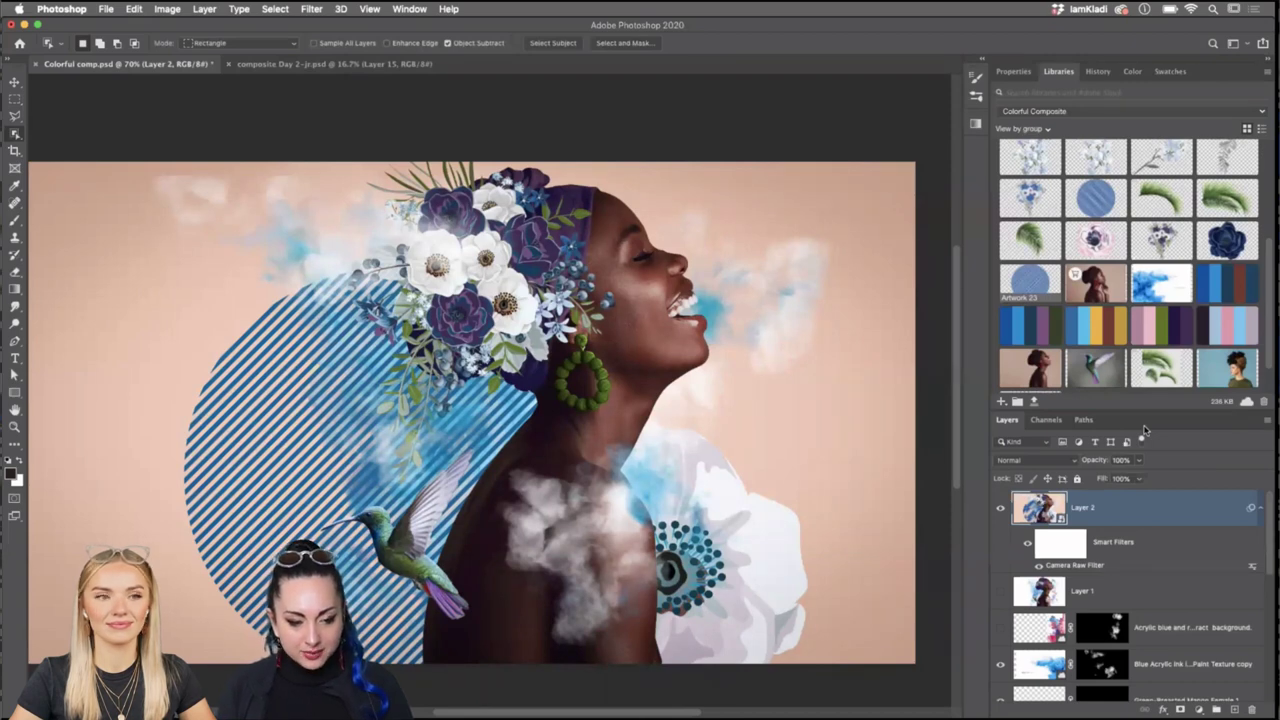
From the composite Day 2 document, open the Colorful Composite 2 library's yellow chair asset as a document.
click(300, 64)
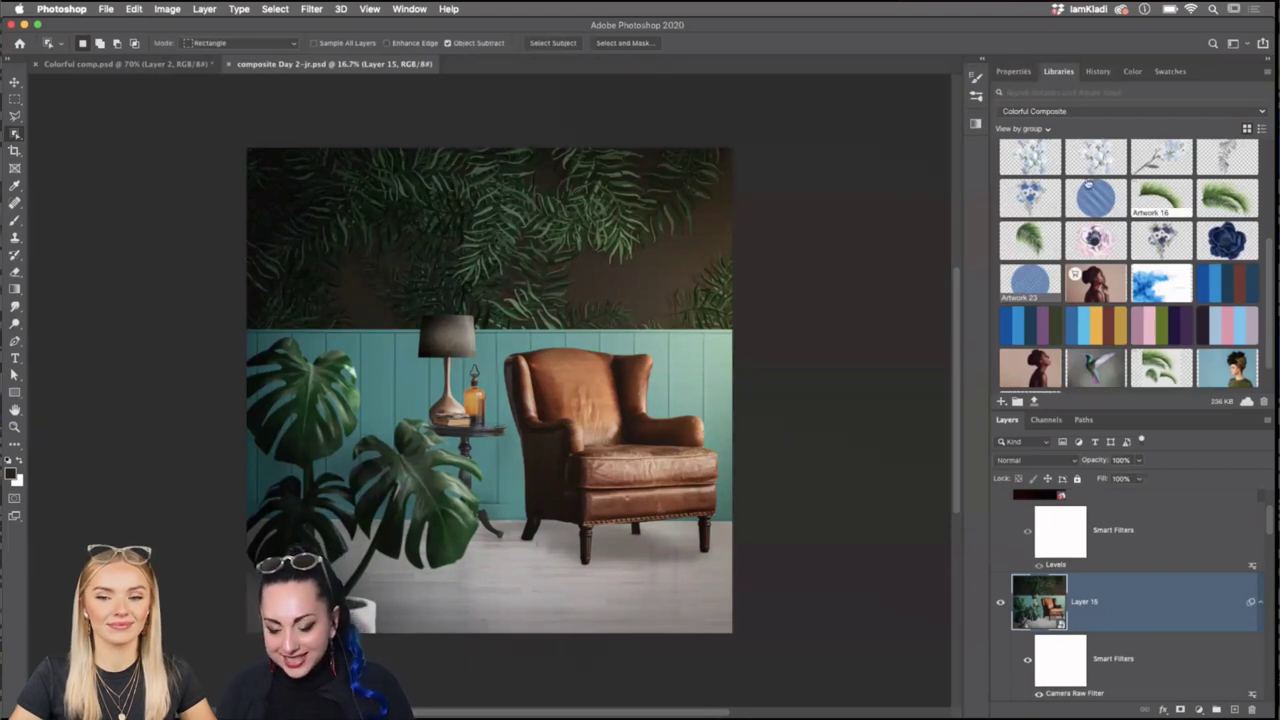
click(1093, 113)
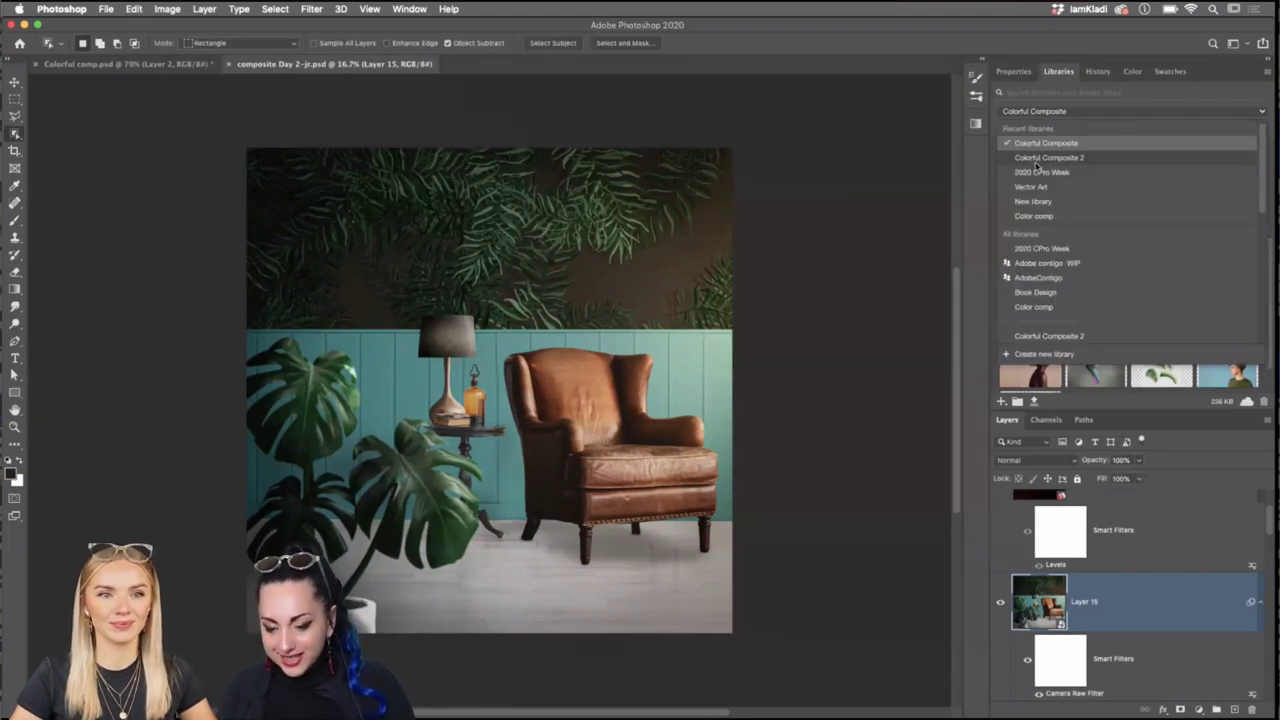
click(1130, 158)
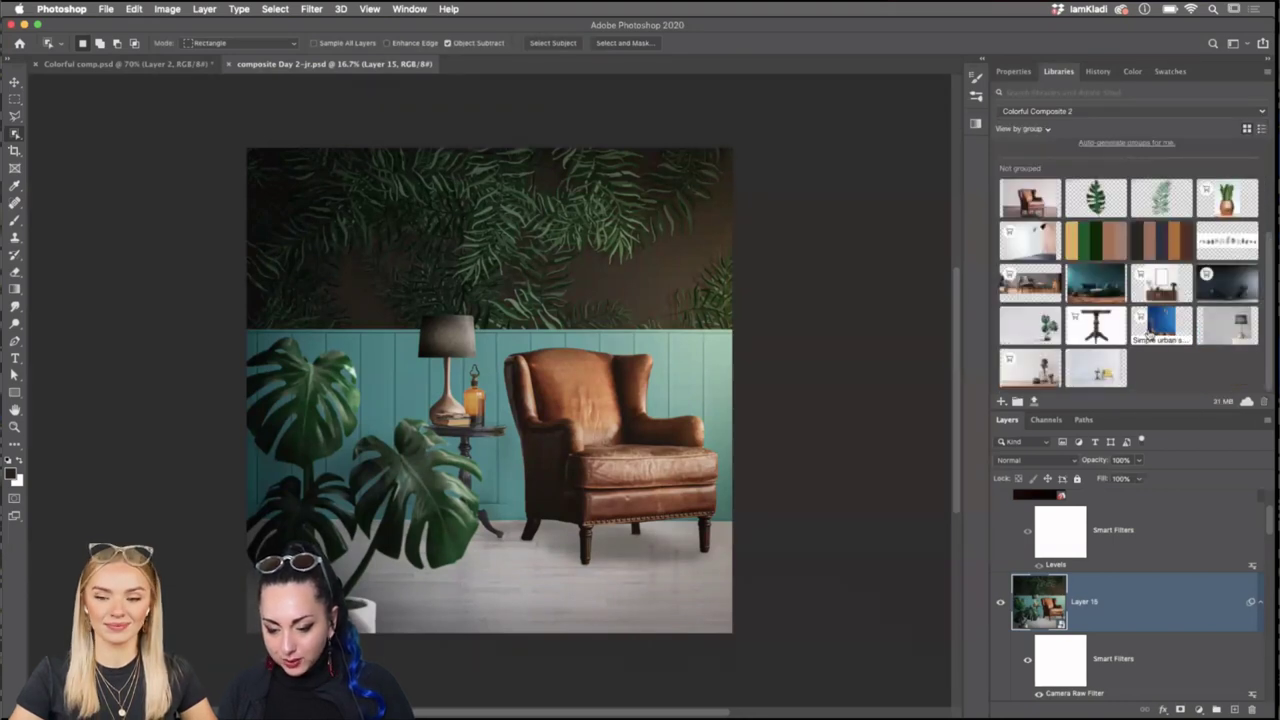
double_click(1100, 368)
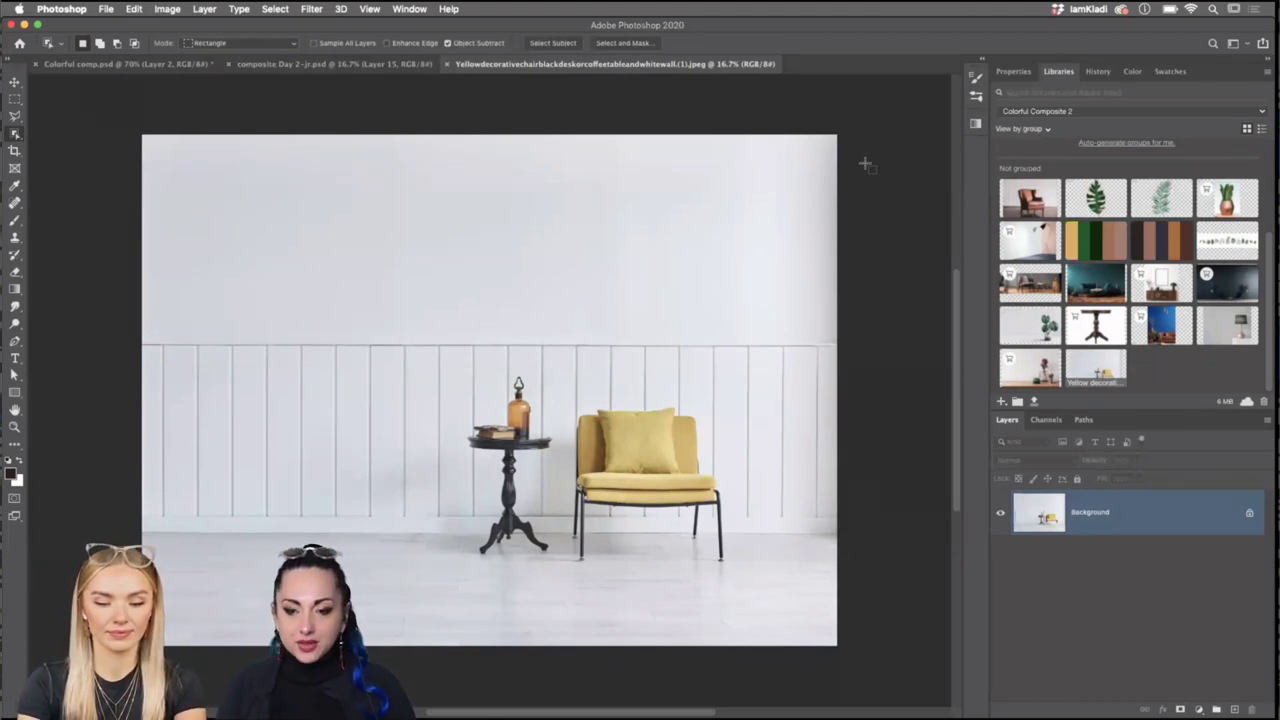
Compare the yellow chair photo with the armchair composite, ending on the yellow chair photo.
click(388, 63)
click(530, 65)
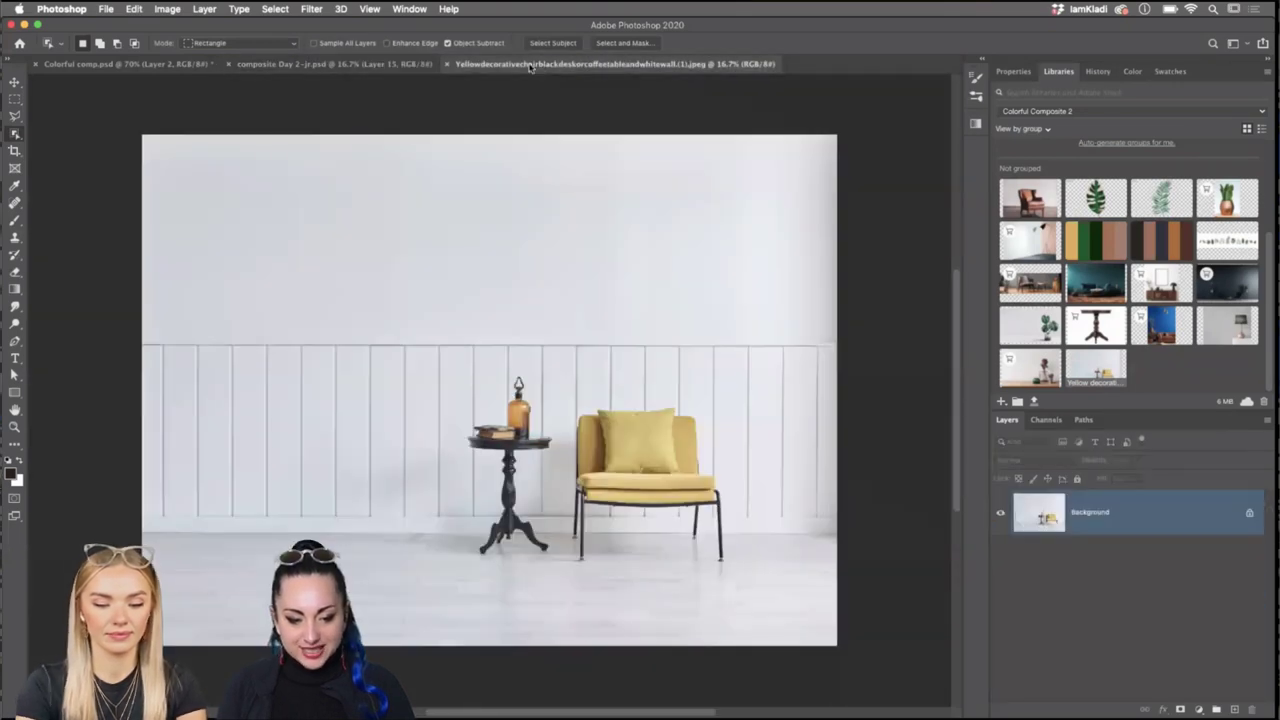
key(ctrl+shift+Tab)
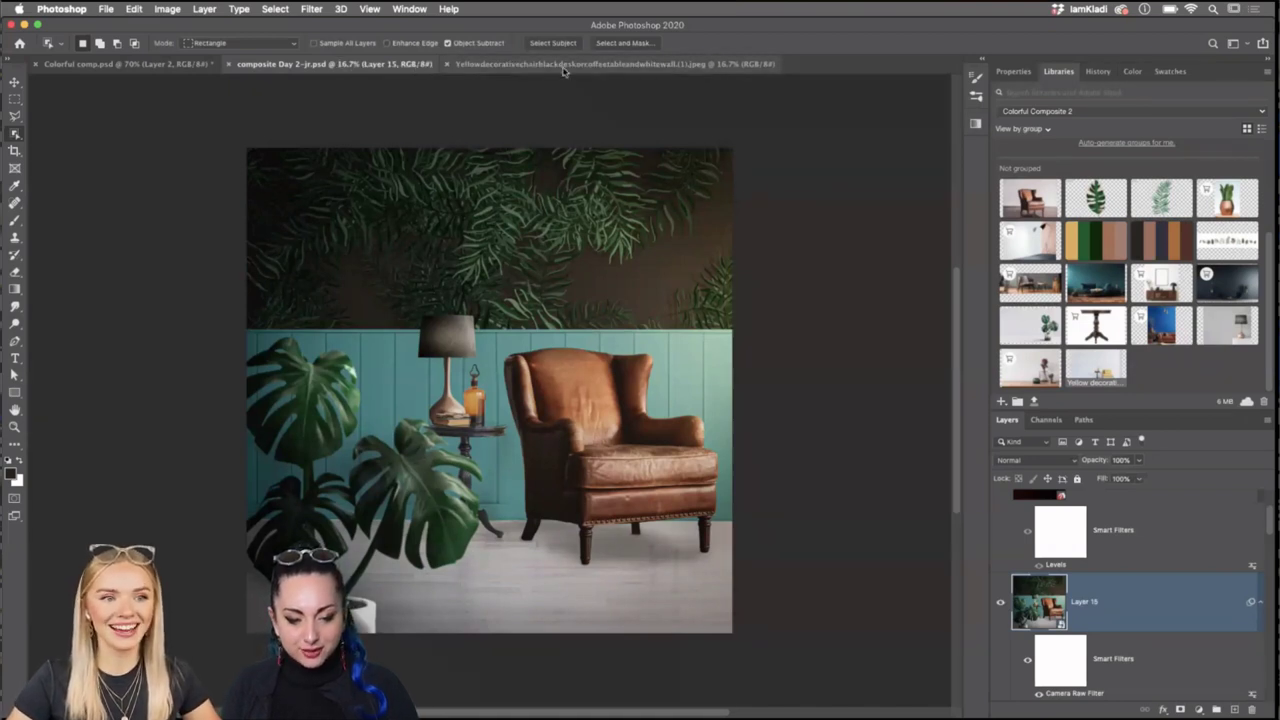
click(560, 65)
click(392, 66)
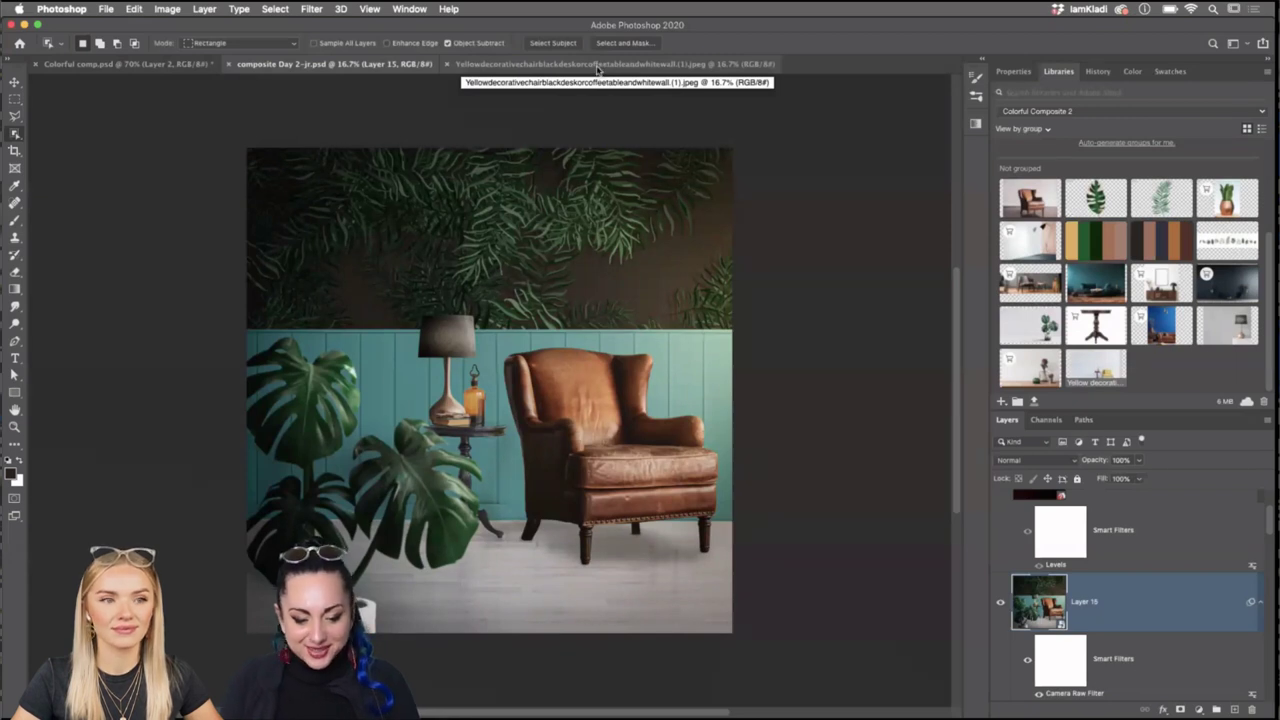
click(578, 64)
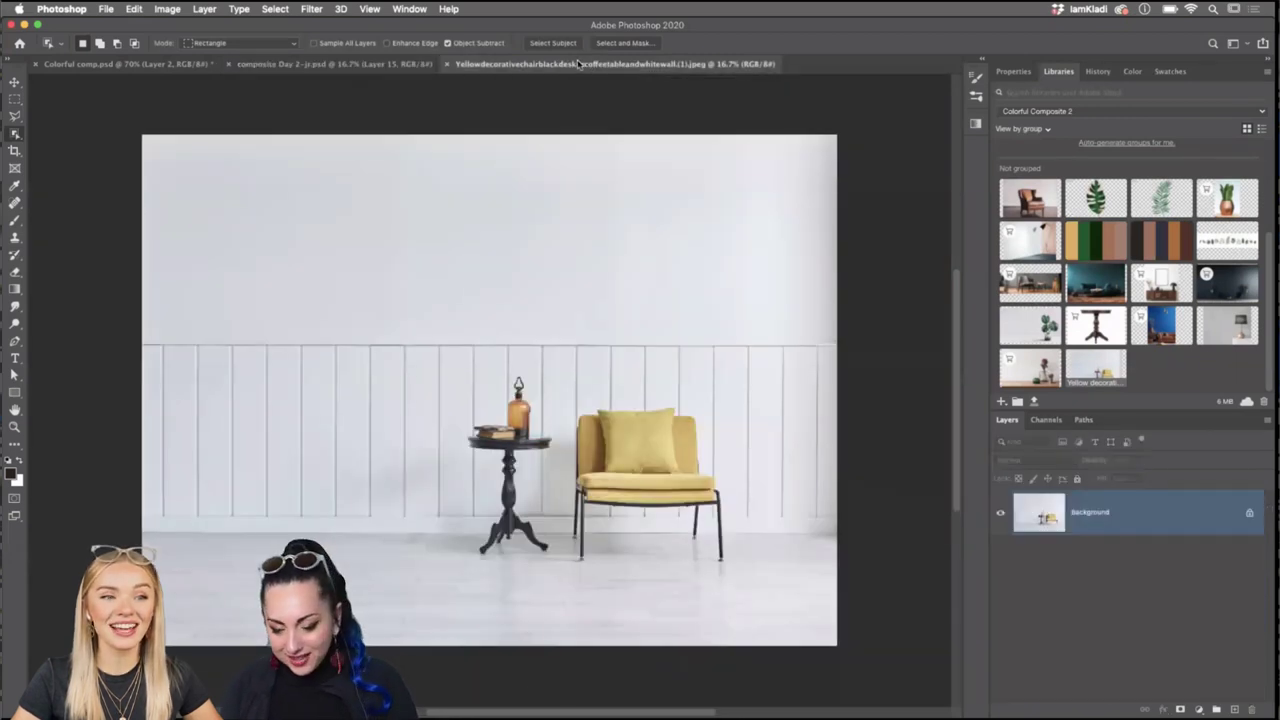
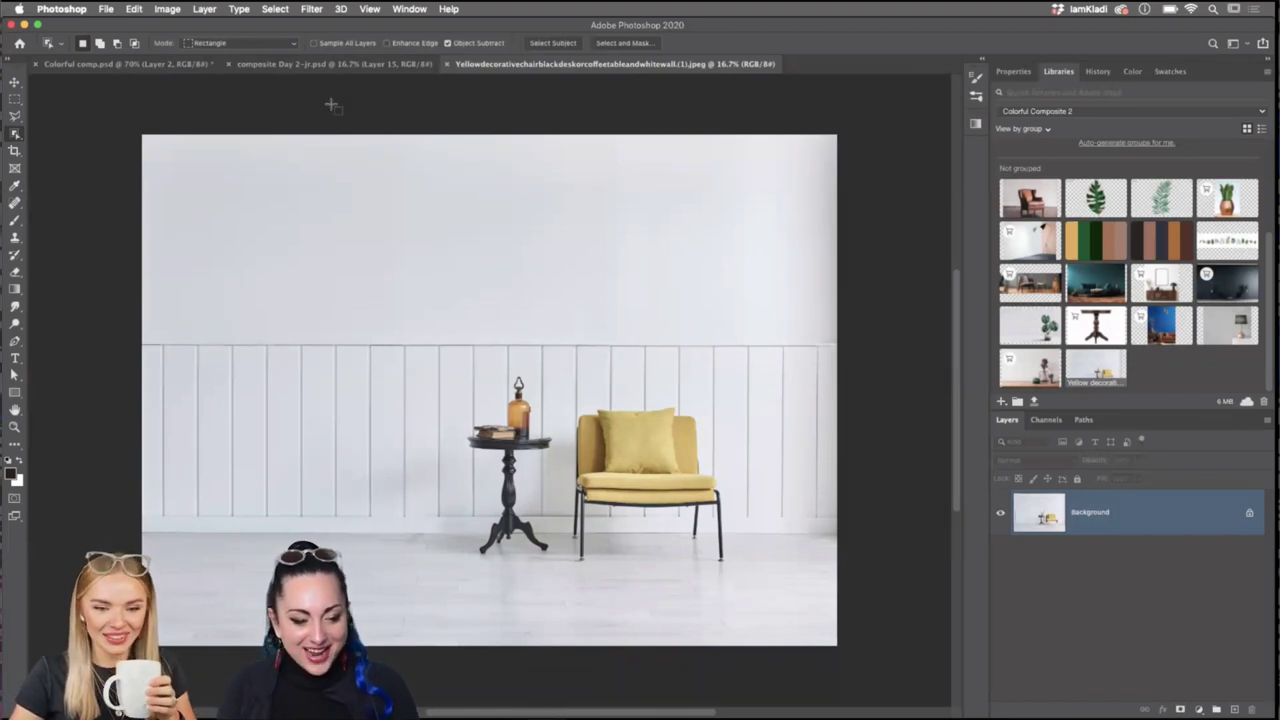
Leave the chair photo and return to the Photoshop Home screen listing recent composite files.
click(20, 45)
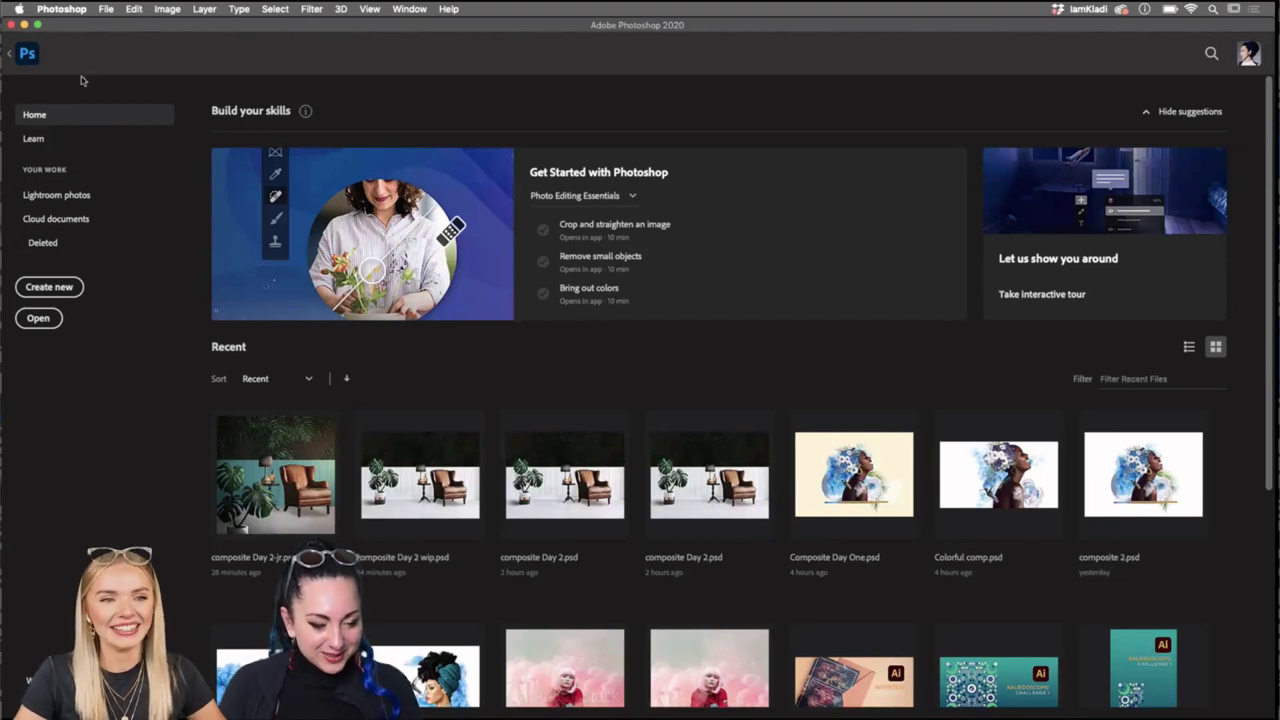
Create a new 1920×1080 Web Large document named Comp day2.
click(51, 290)
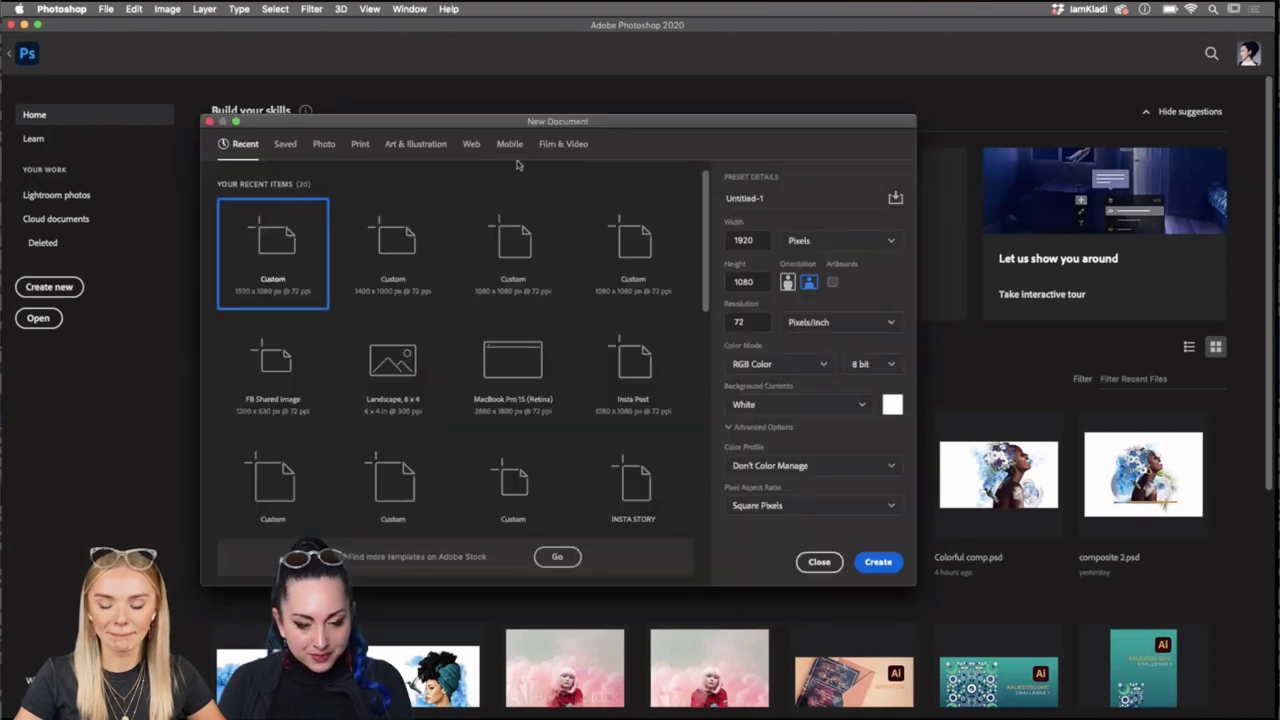
click(471, 146)
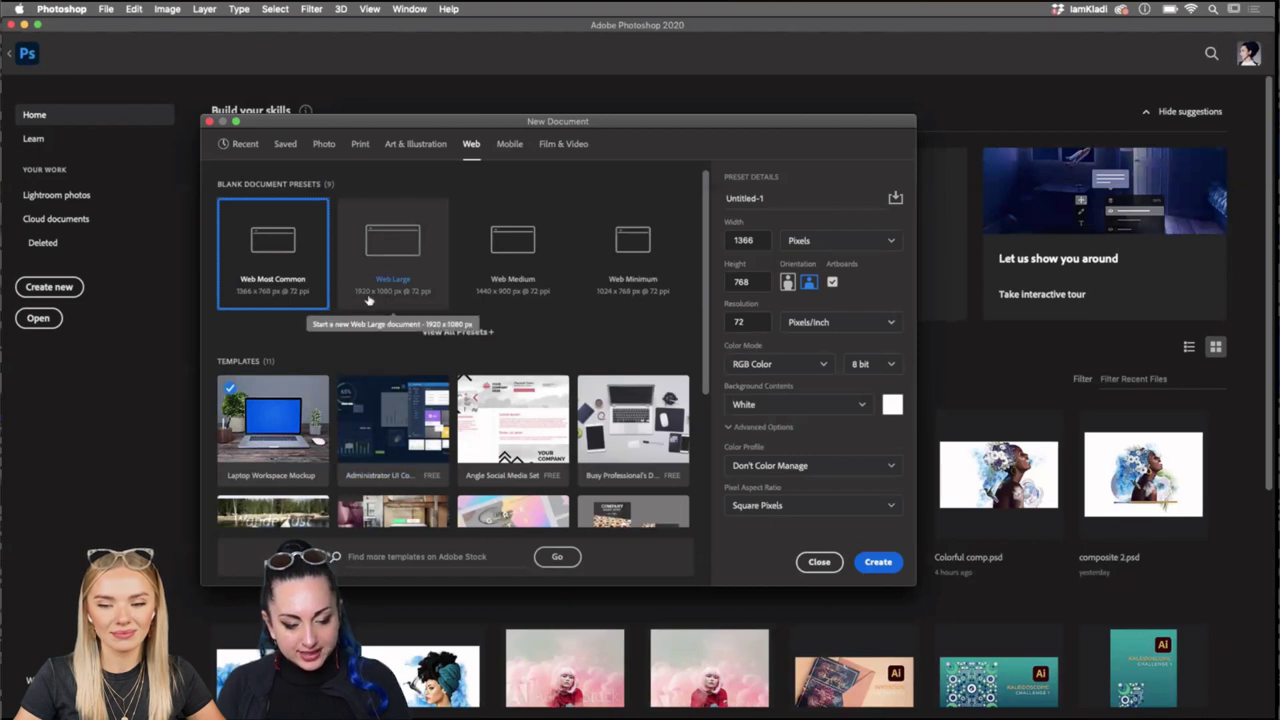
click(807, 199)
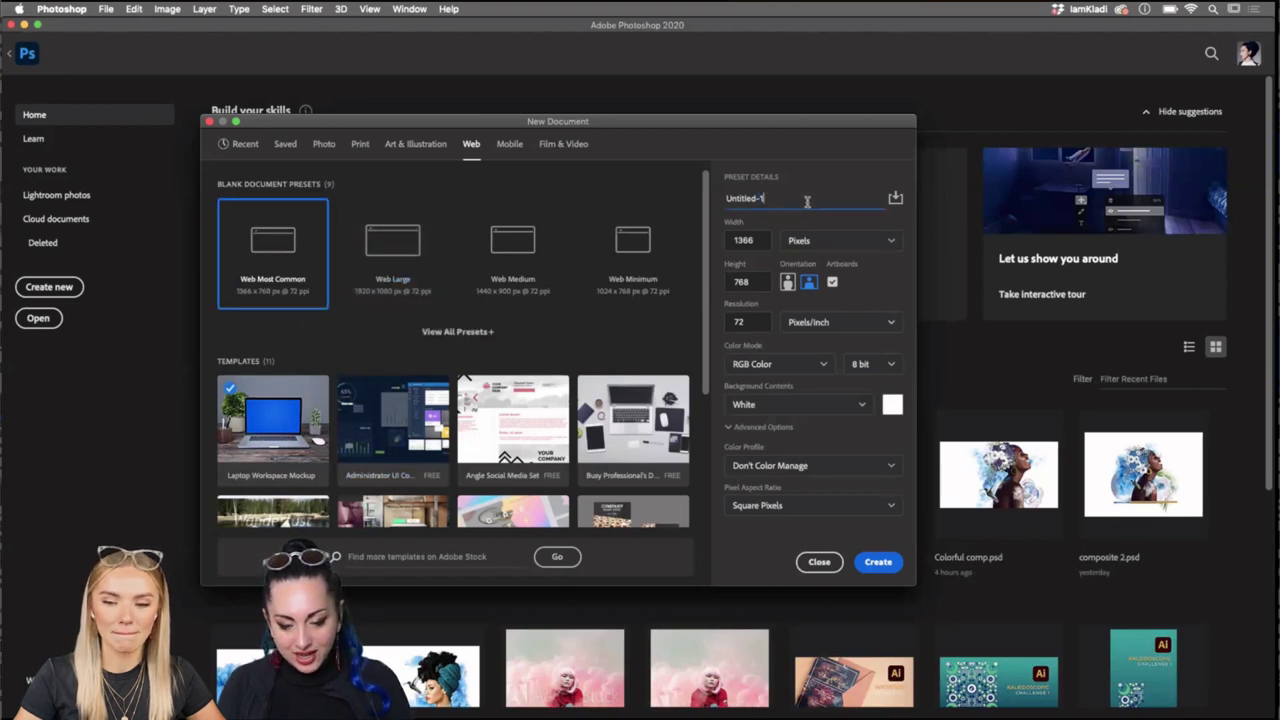
double_click(807, 199)
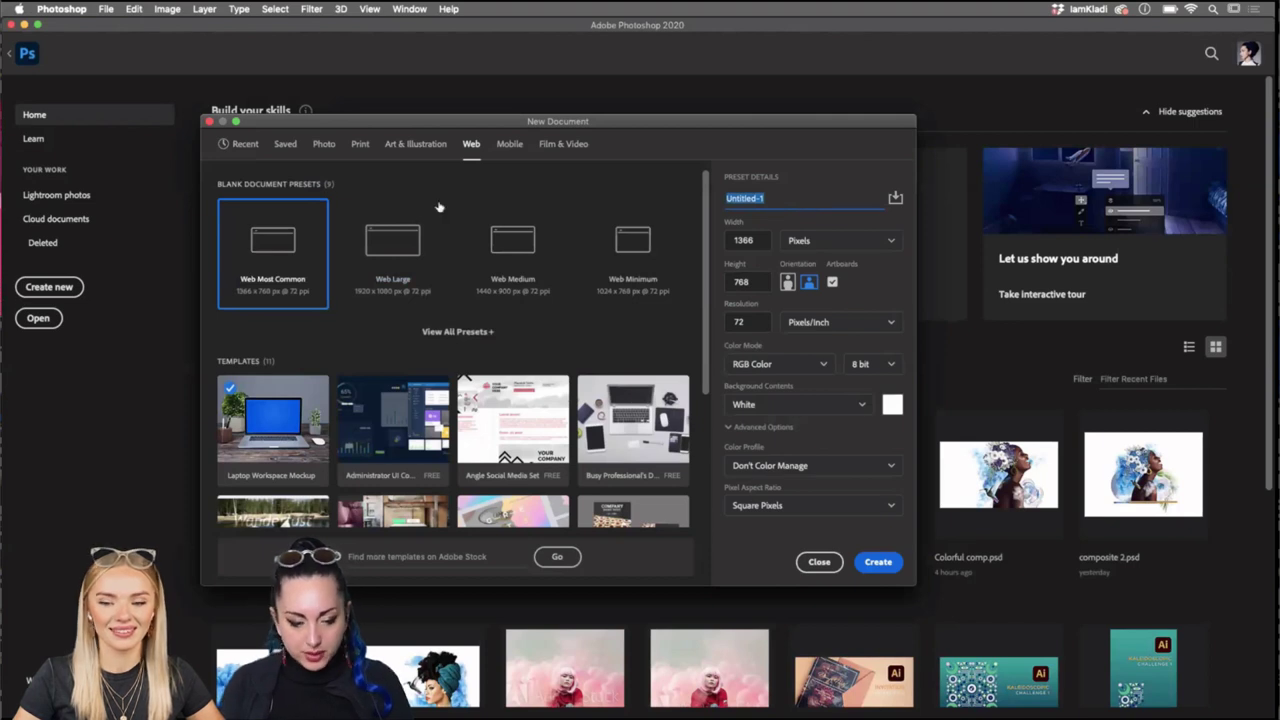
click(405, 250)
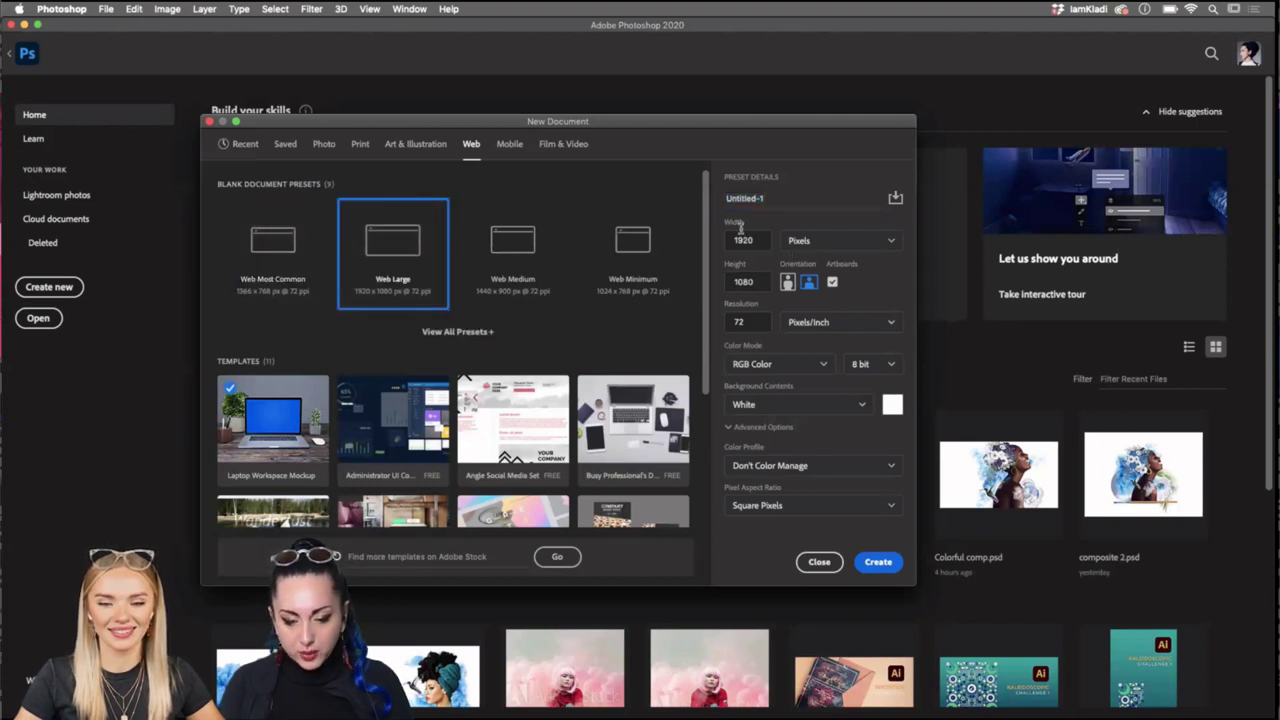
click(782, 203)
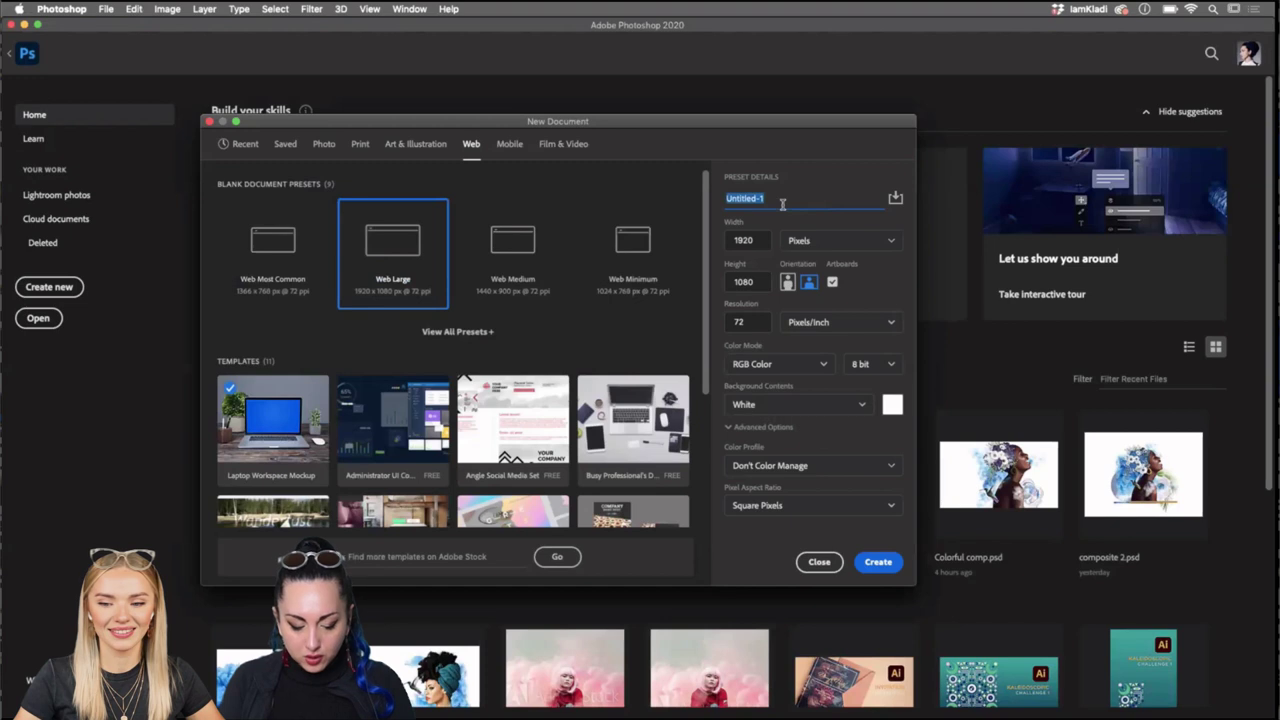
text(Comp day2)
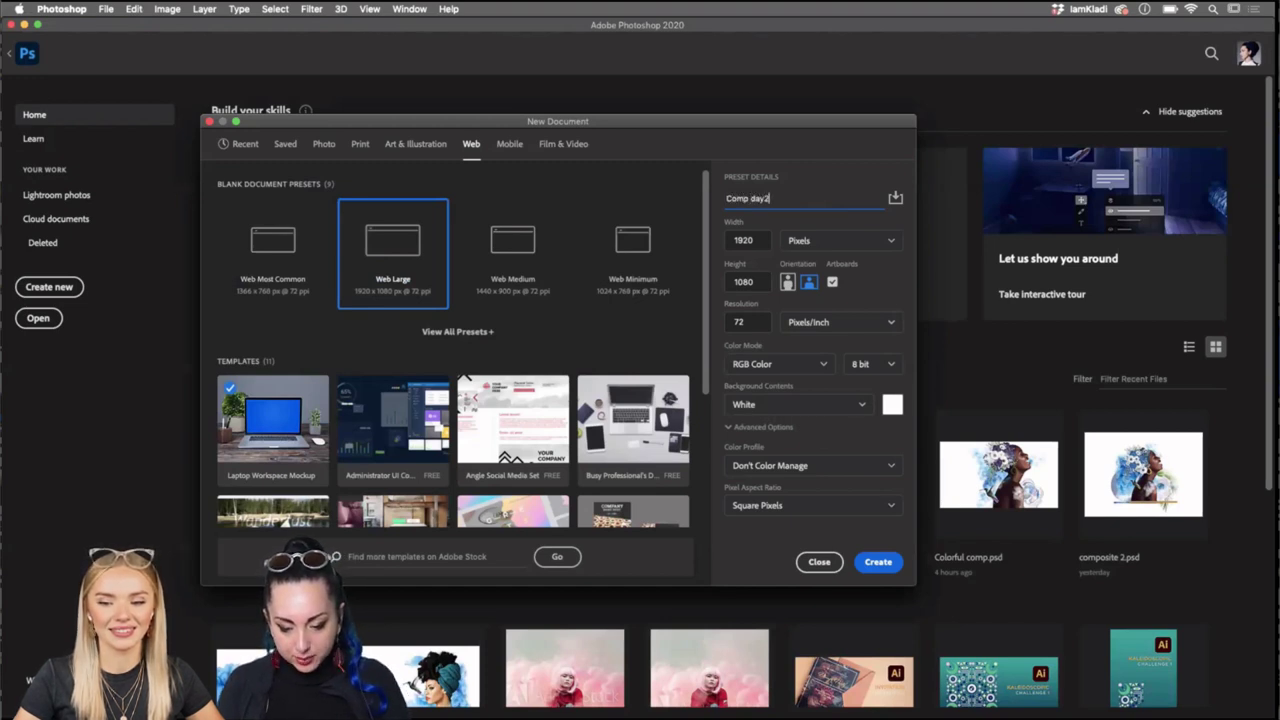
click(885, 562)
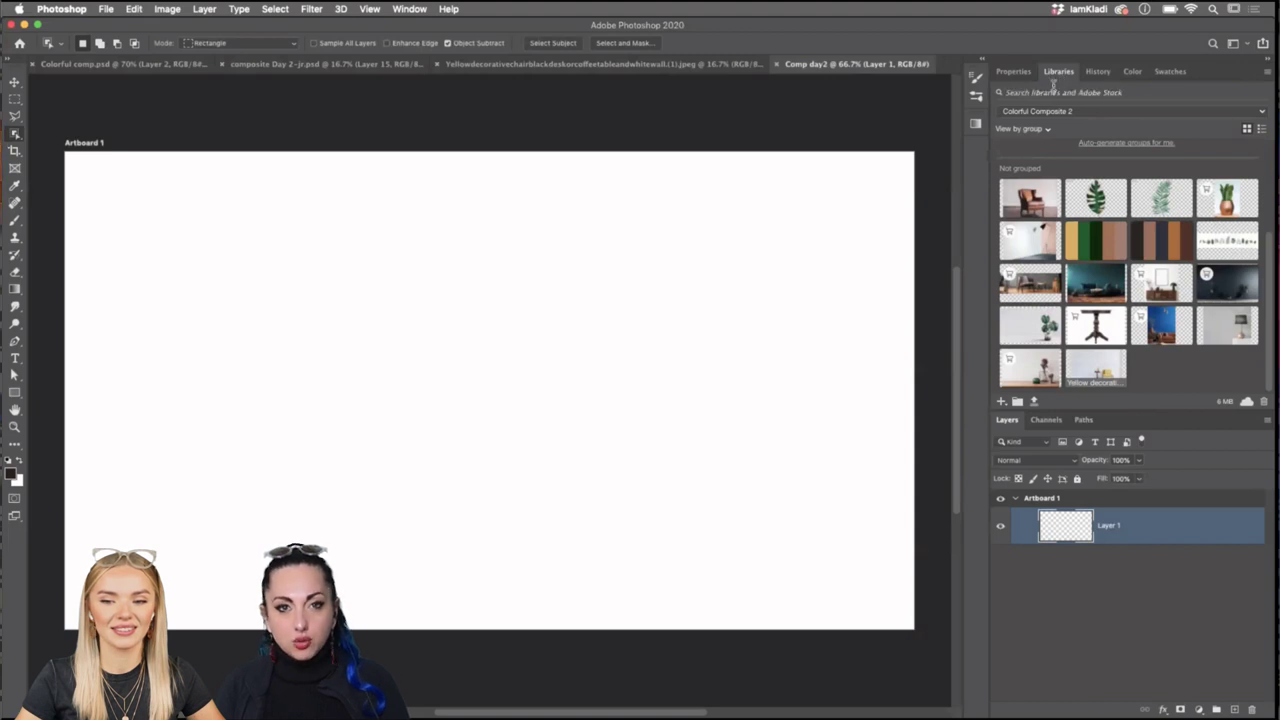
Show the Libraries panel via the Window menu and create a library named Test 3.
click(408, 9)
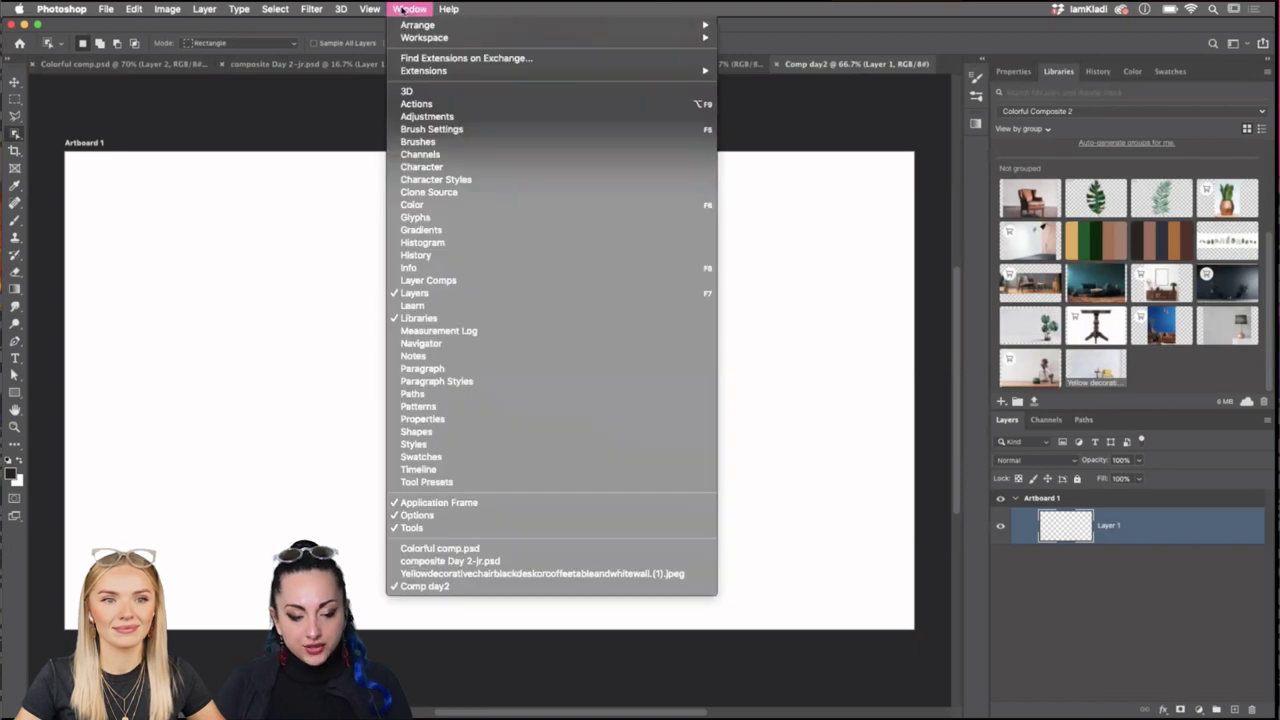
click(400, 318)
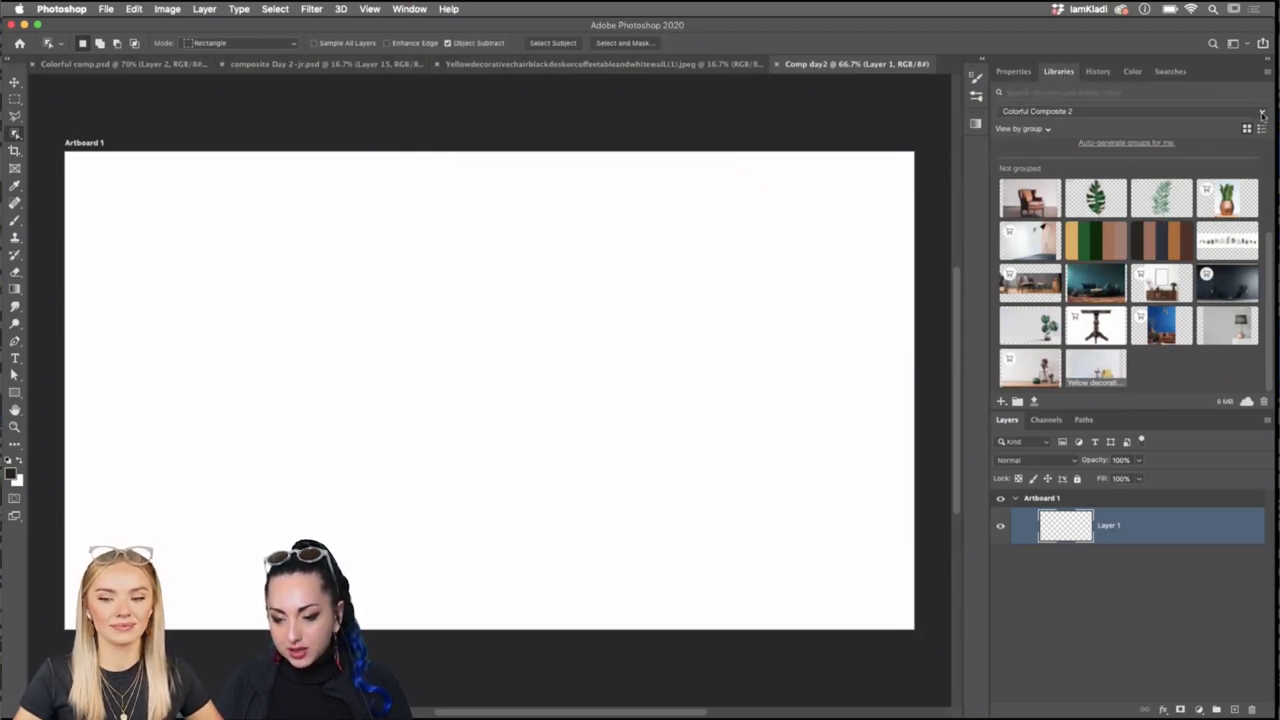
click(1261, 113)
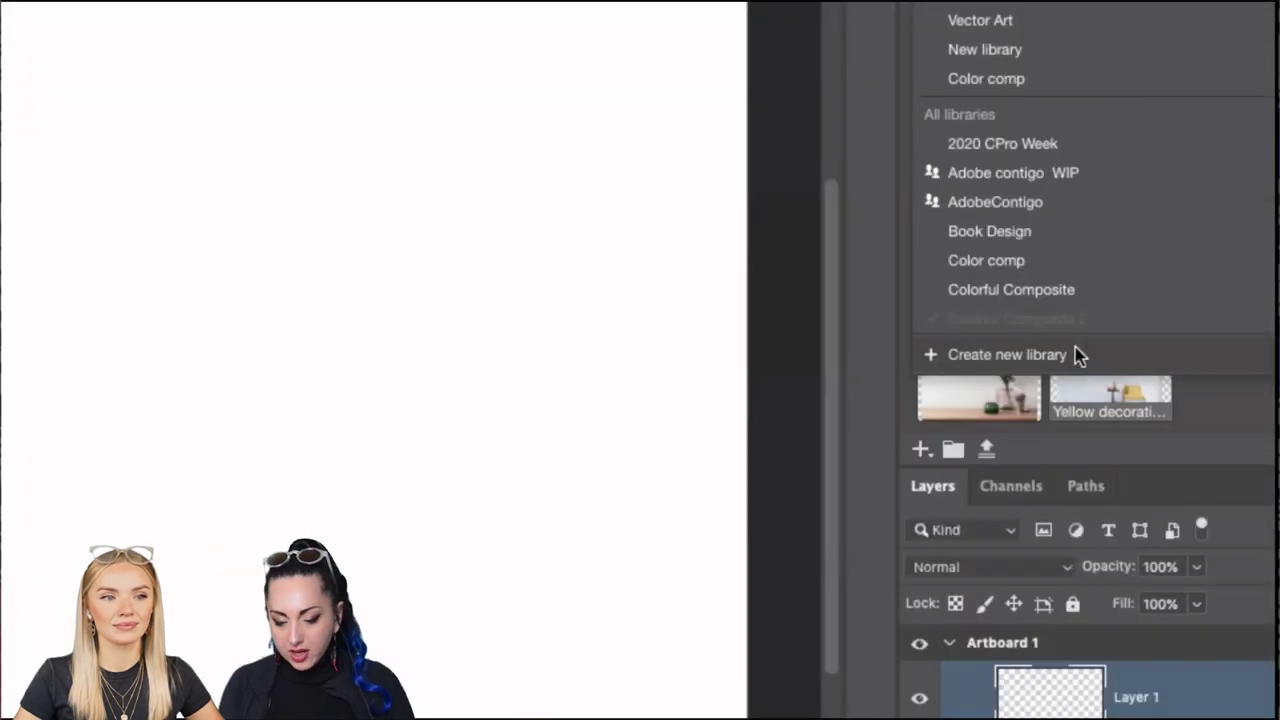
click(926, 366)
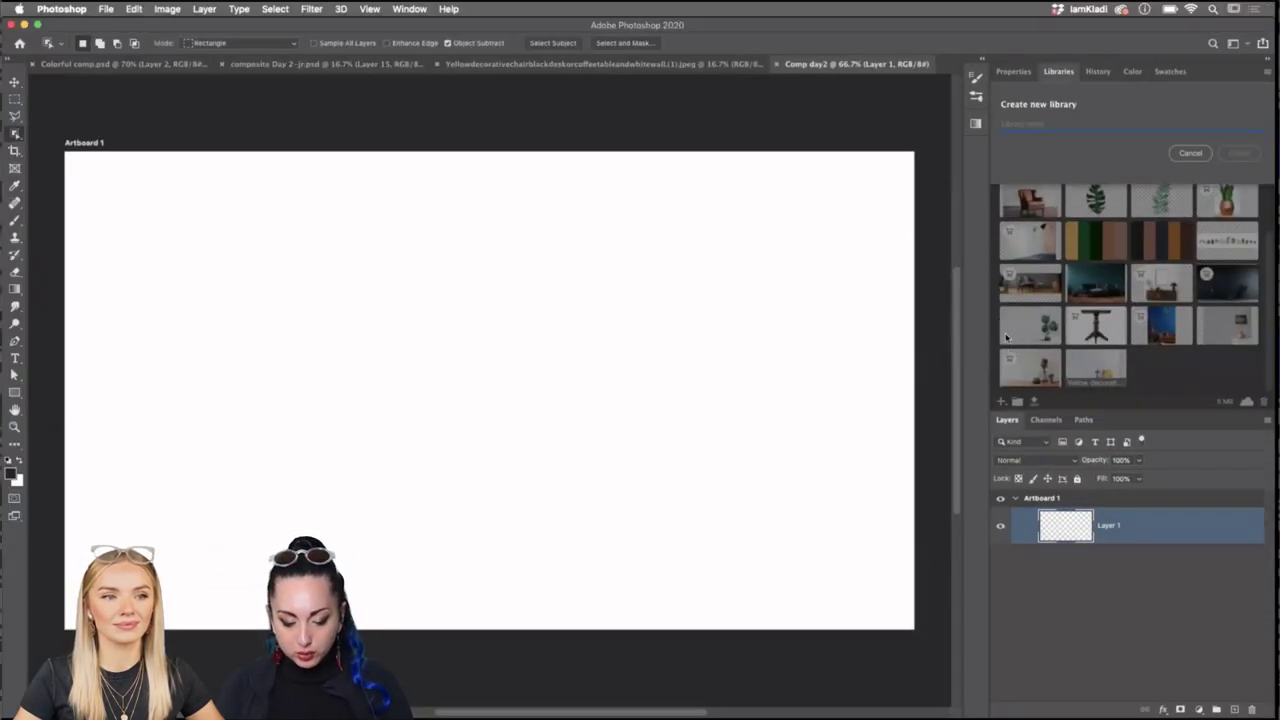
text(t 3)
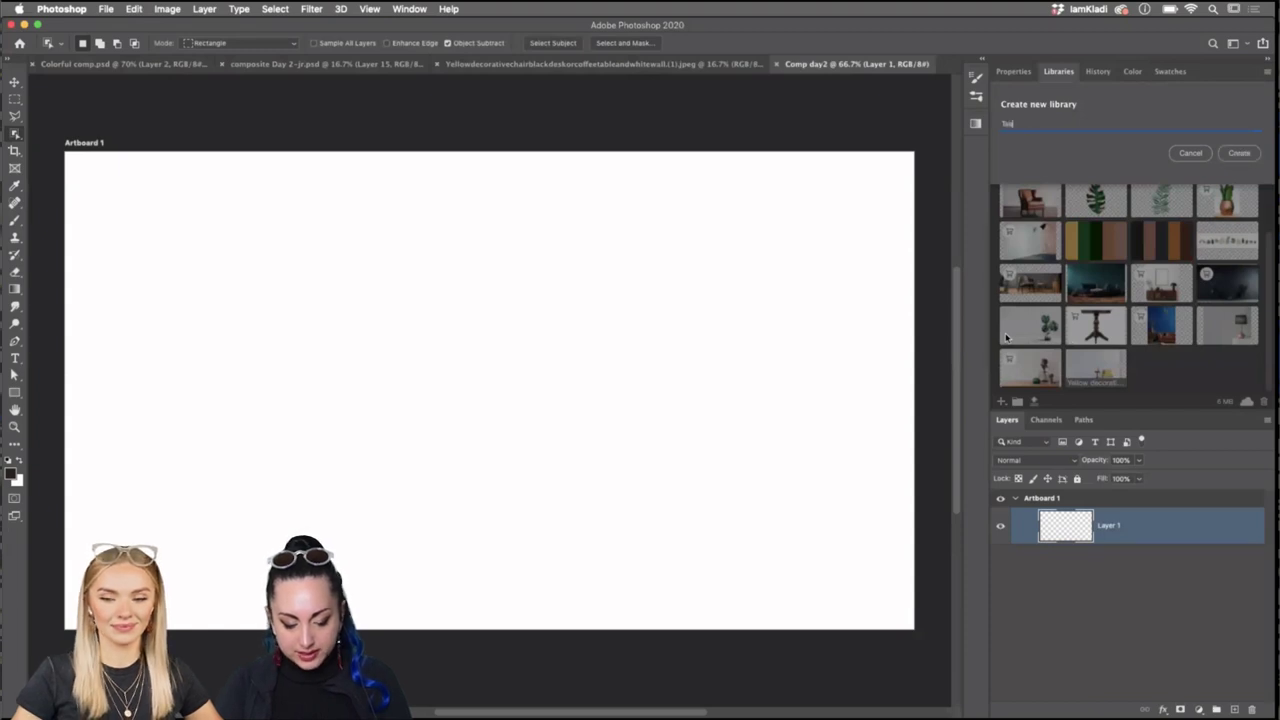
click(1239, 154)
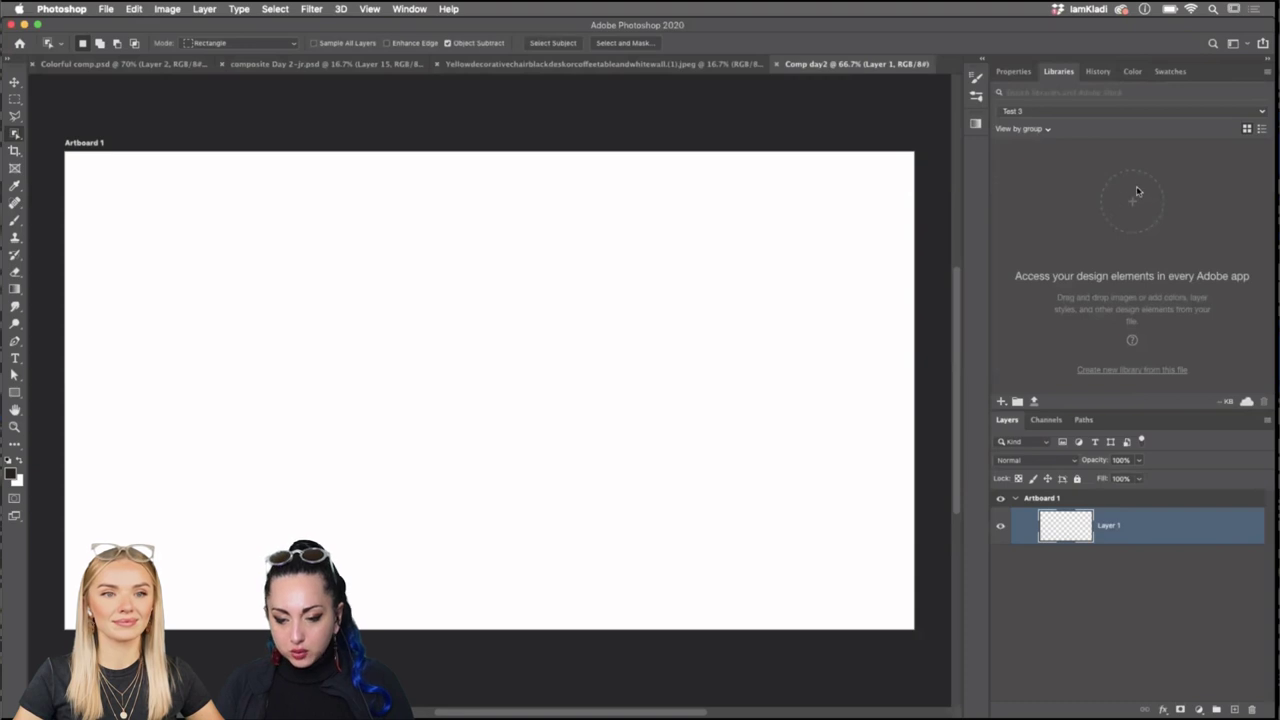
Open Finder's Downloads folder and Quick Look a proof PDF.
mouse_move(420, 705)
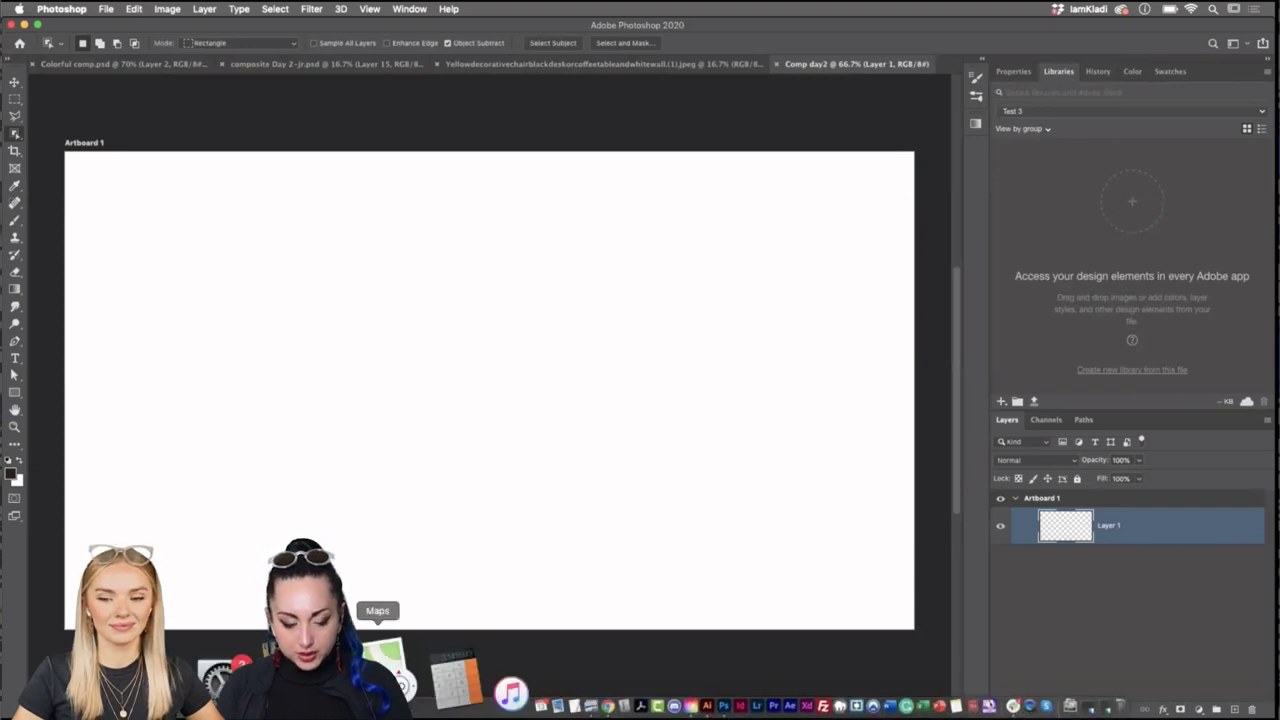
click(425, 695)
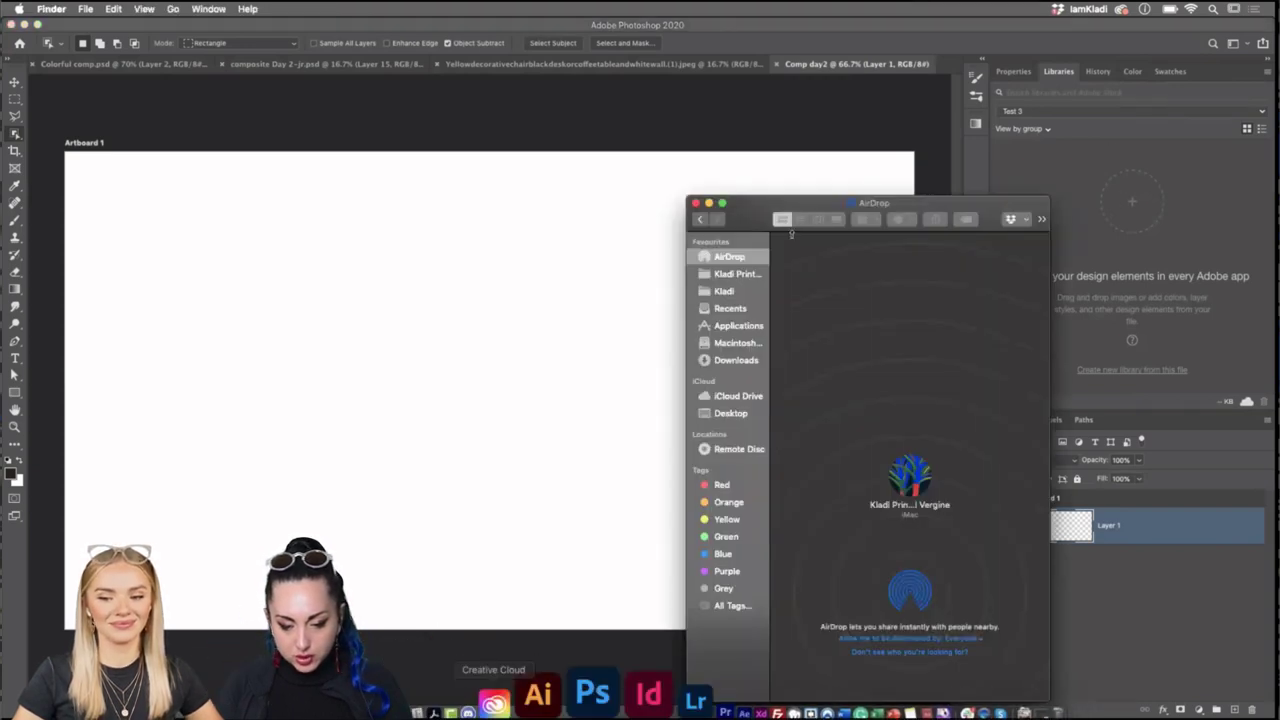
click(735, 274)
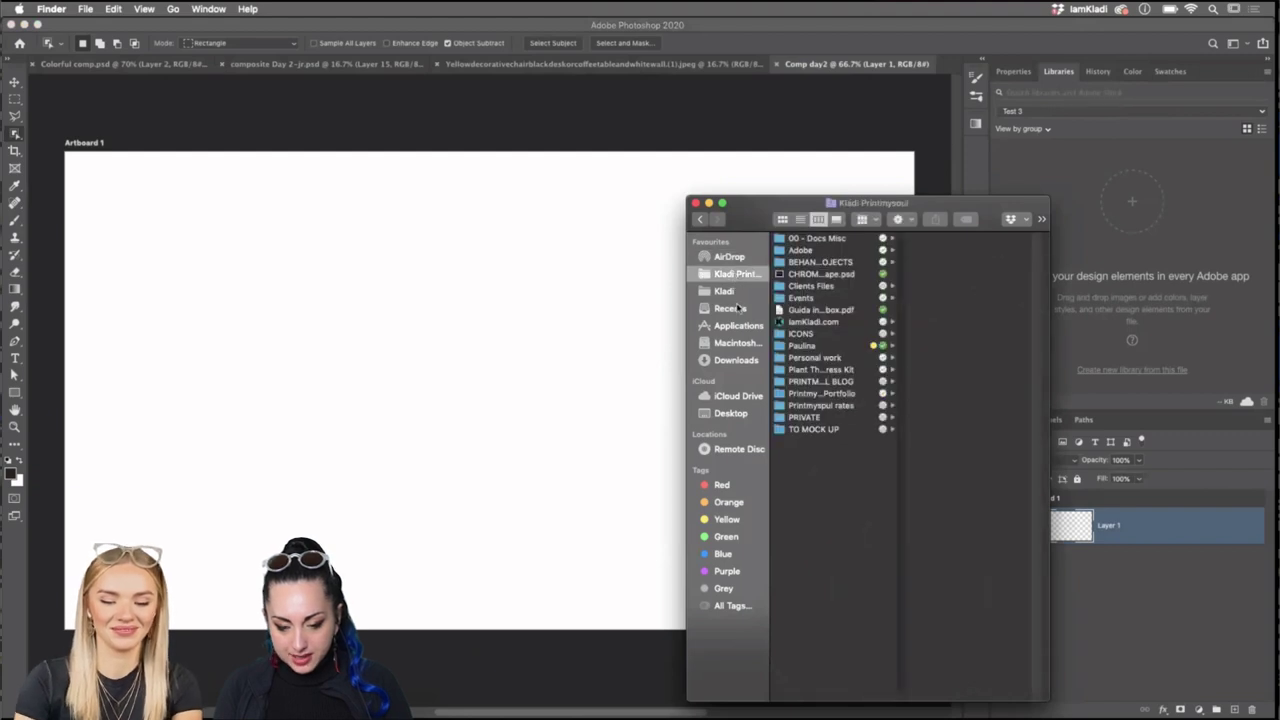
click(736, 292)
click(747, 360)
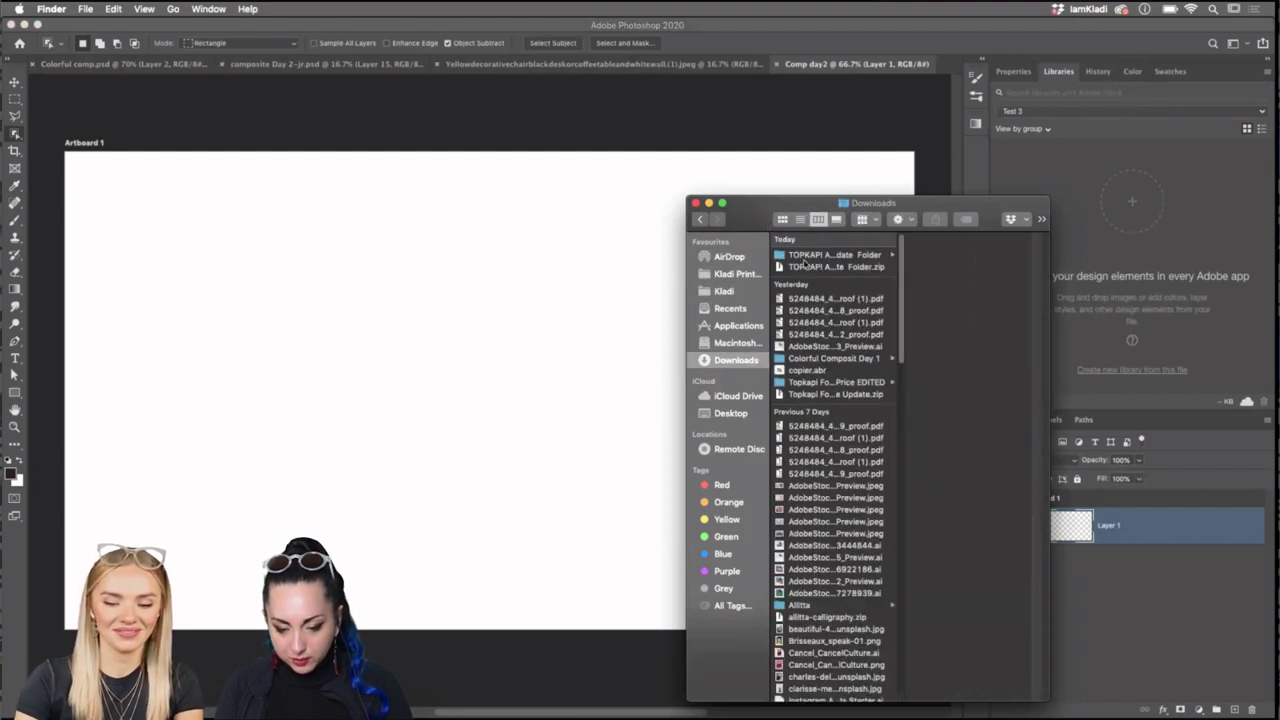
click(828, 299)
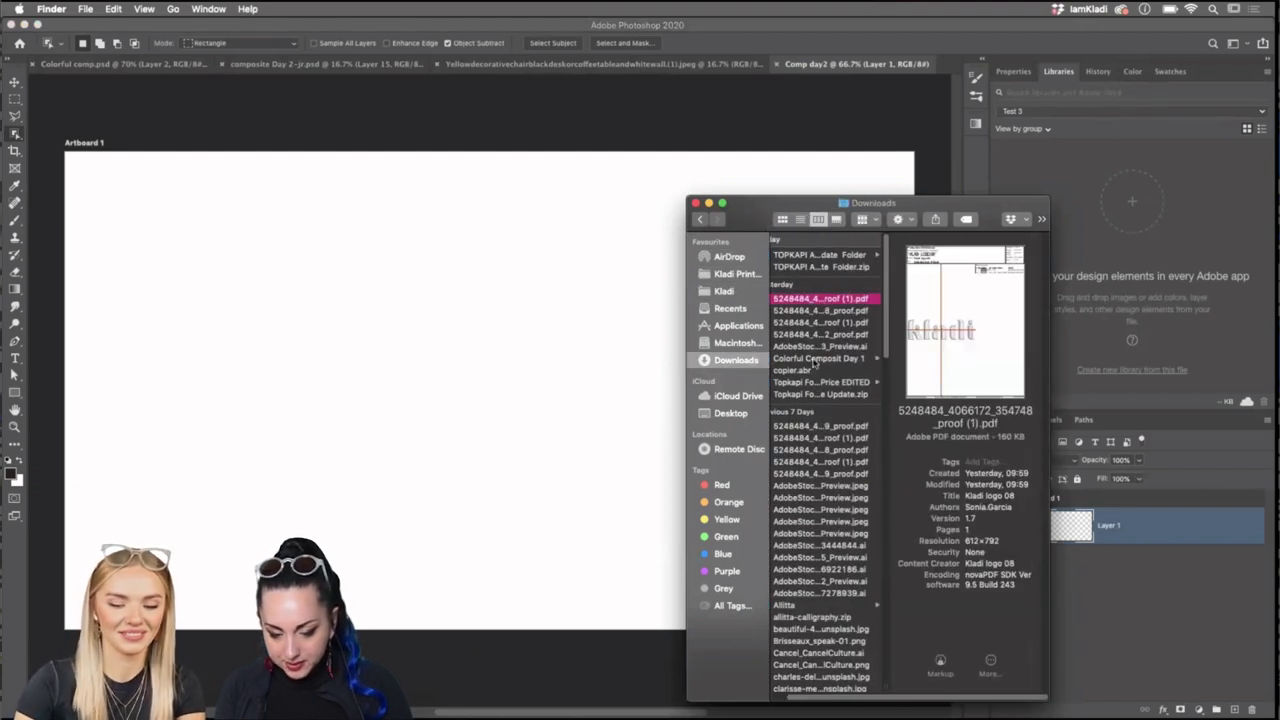
drag(780, 203, 559, 152)
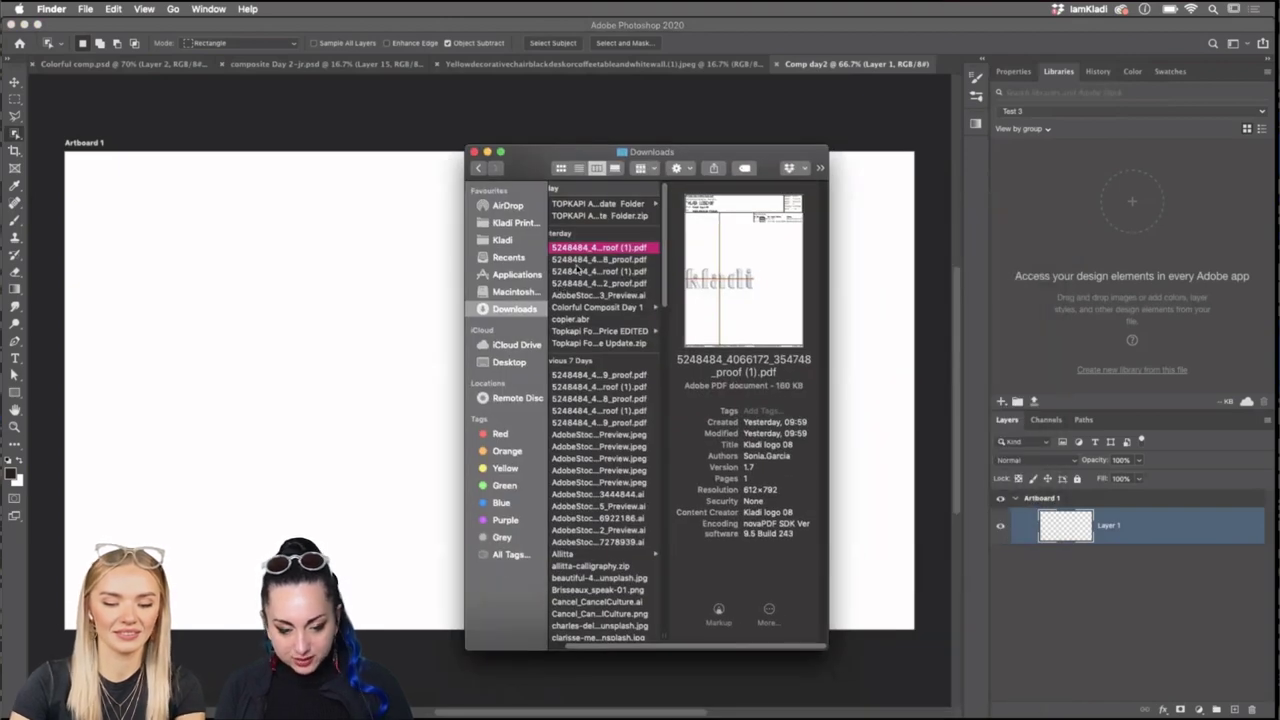
key(space)
key(space)
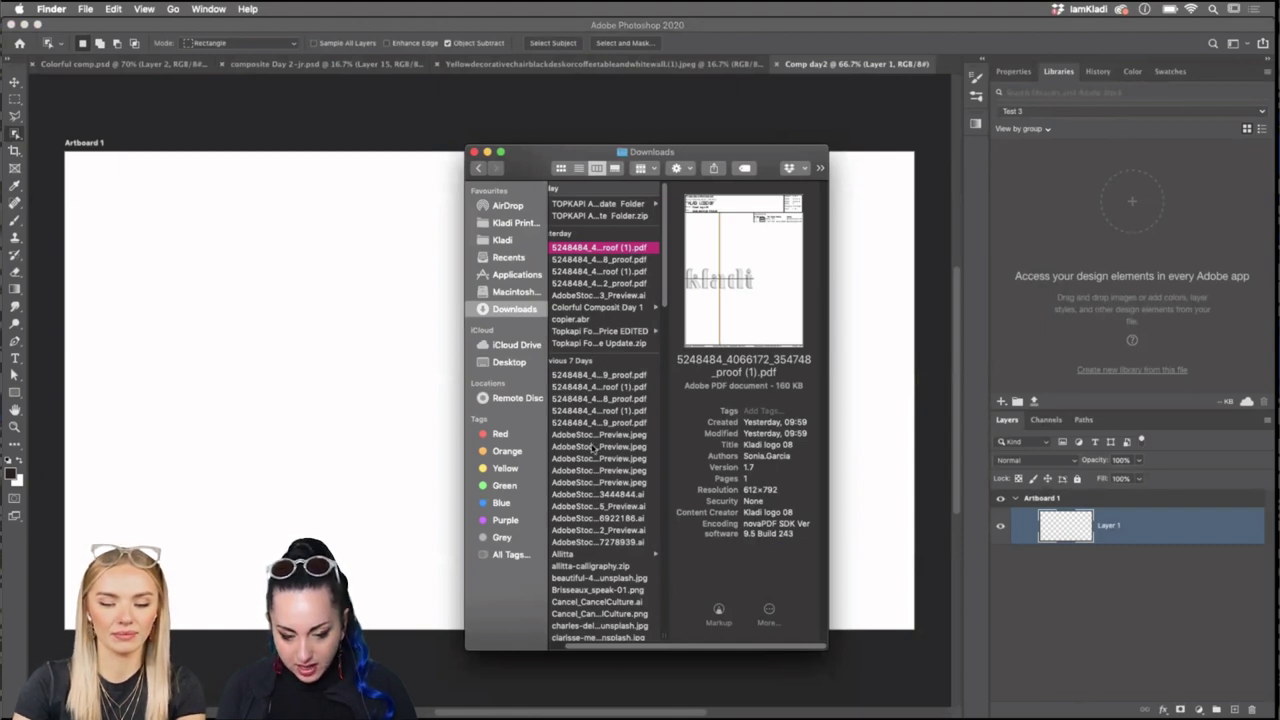
Preview the pink AdobeStock_241579254_Preview.jpeg and drag it into the Test 3 library.
click(594, 448)
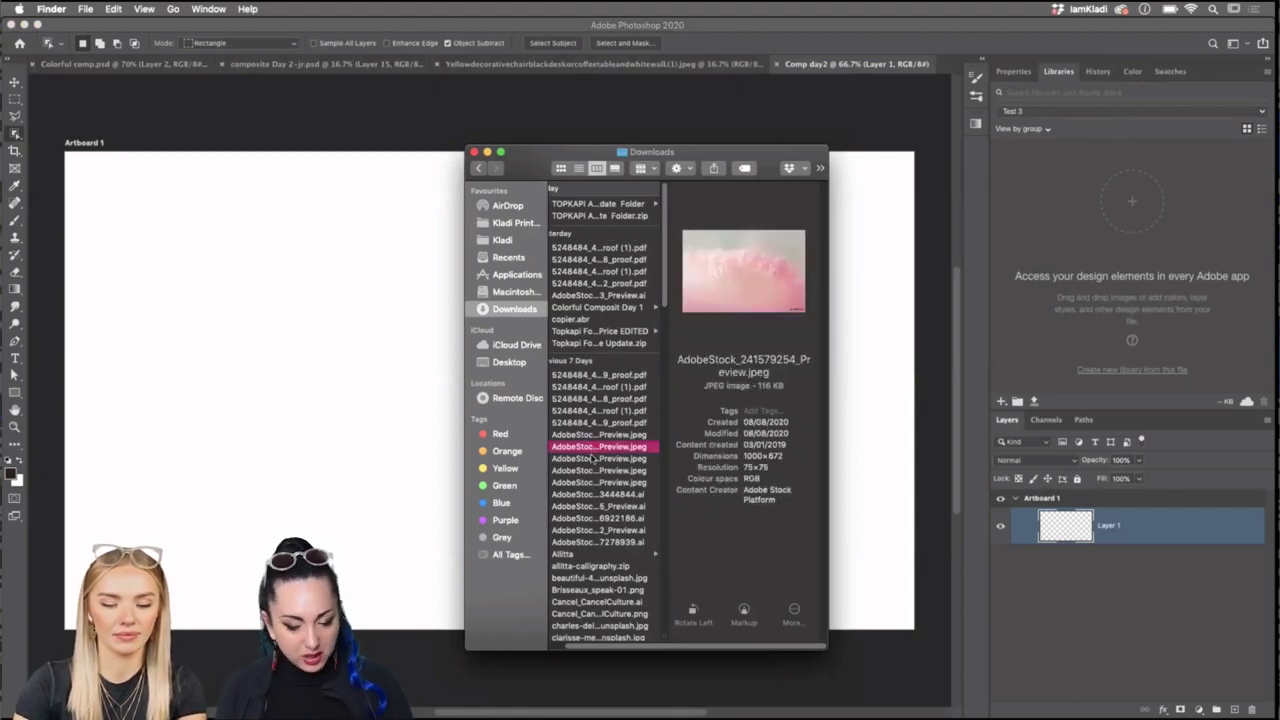
key(space)
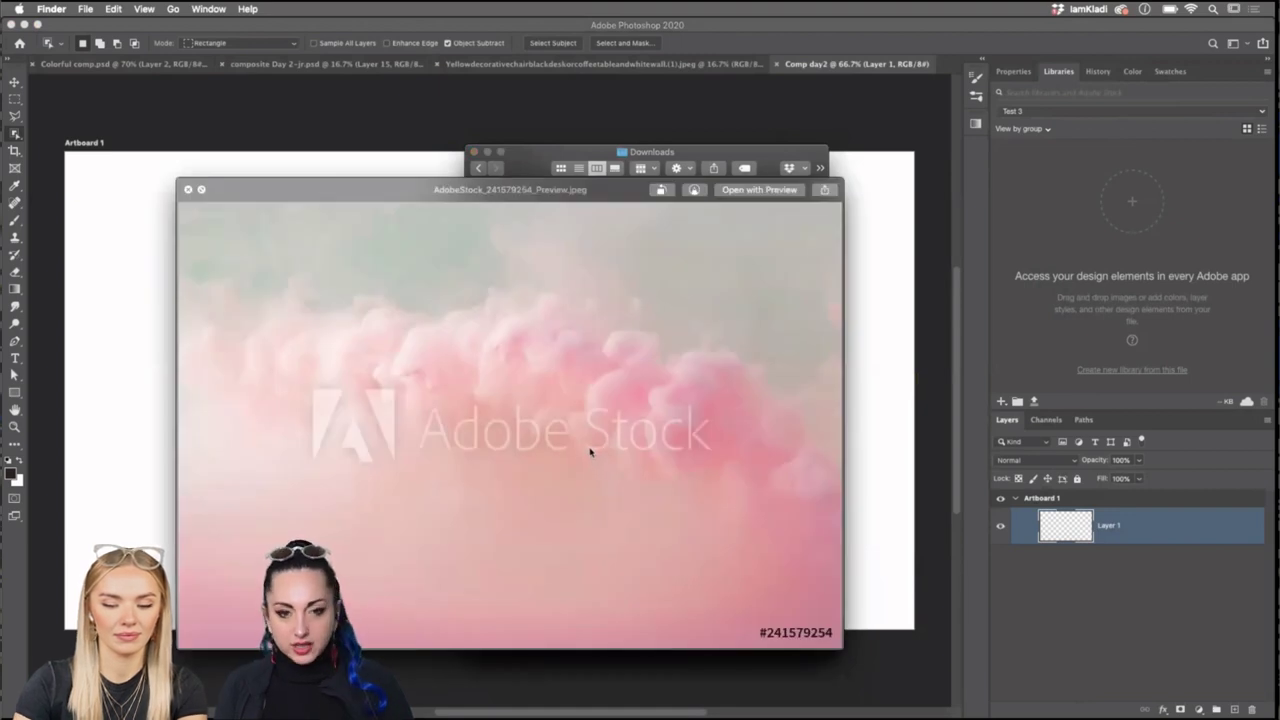
key(space)
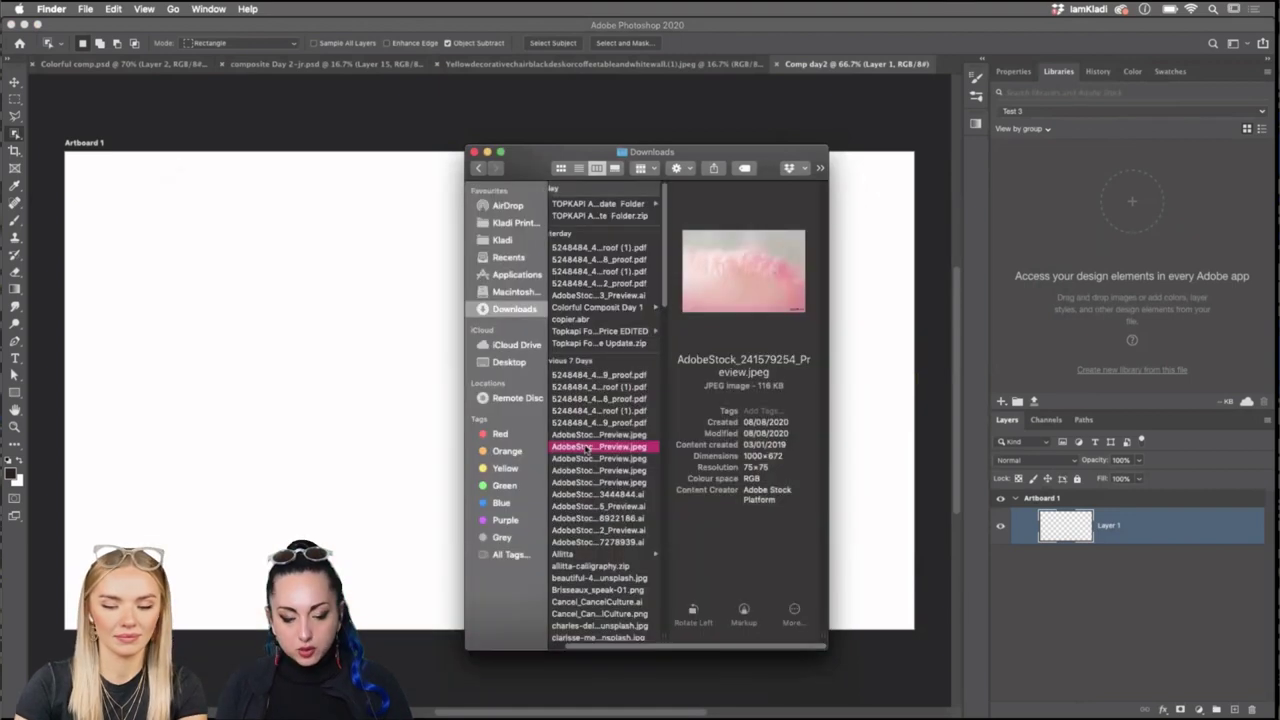
drag(578, 449, 1055, 258)
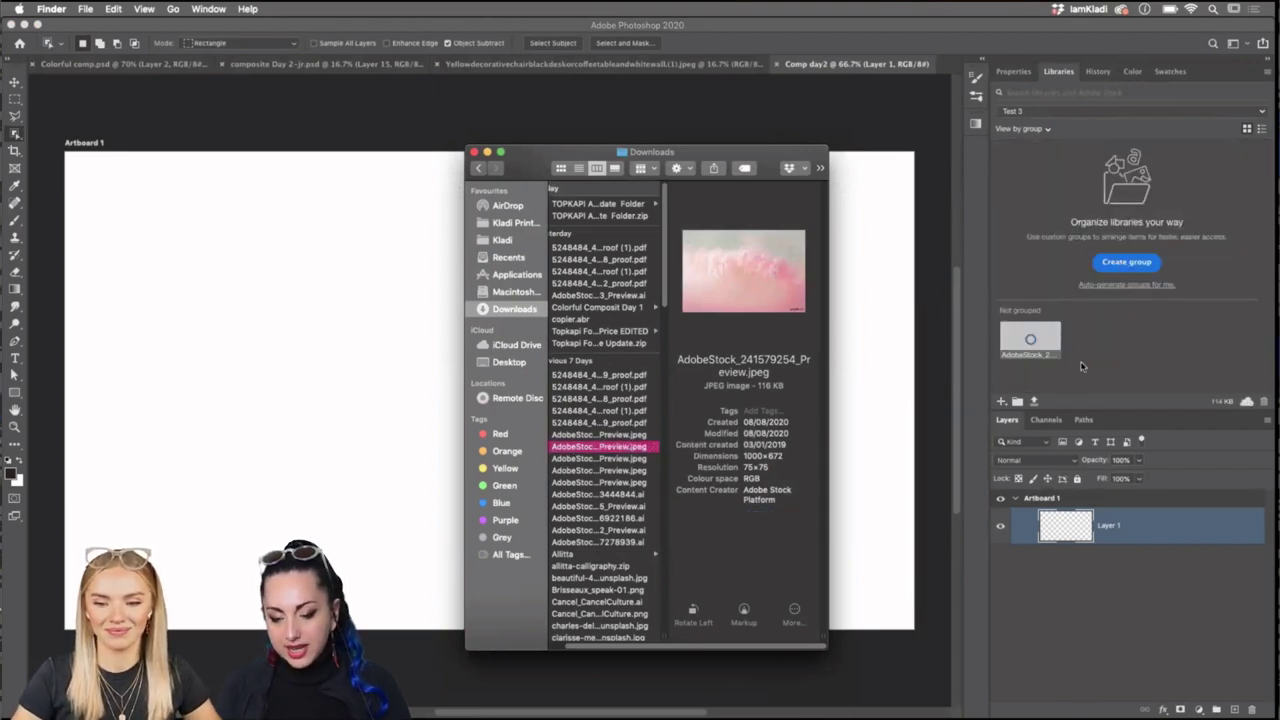
click(1097, 354)
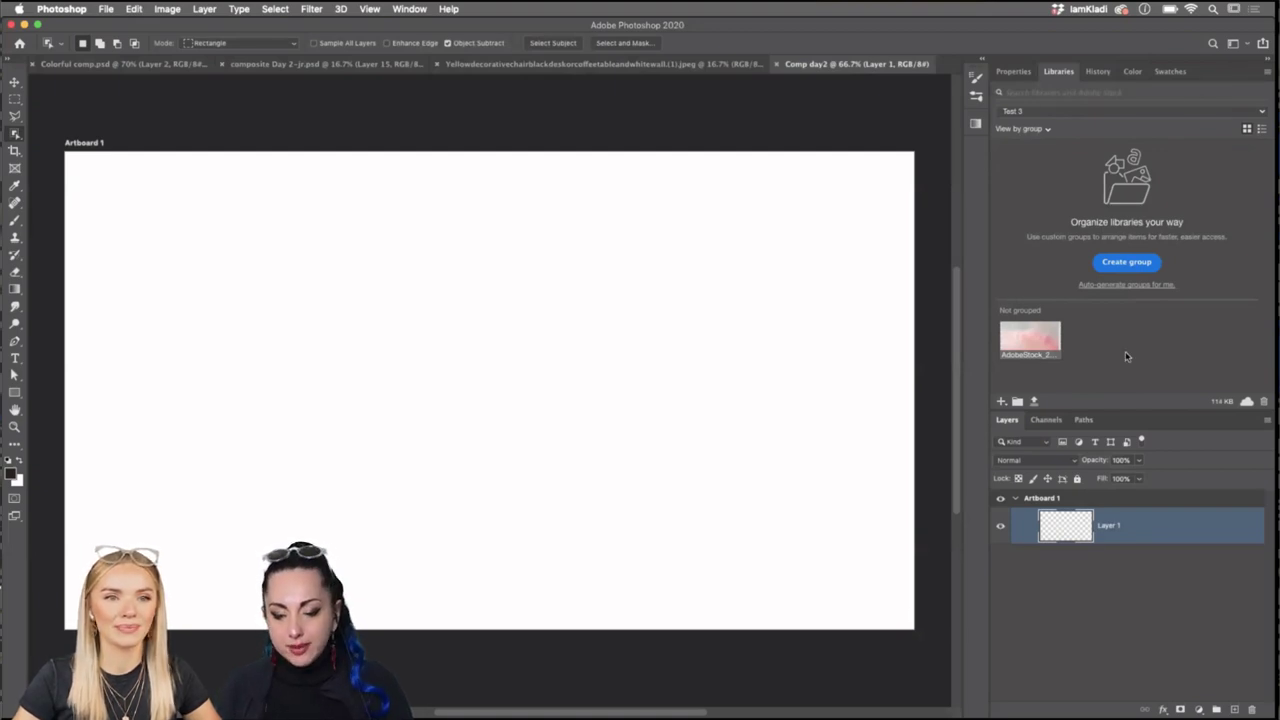
Search Adobe Stock from the Libraries panel for 'modern interiors'.
click(1024, 93)
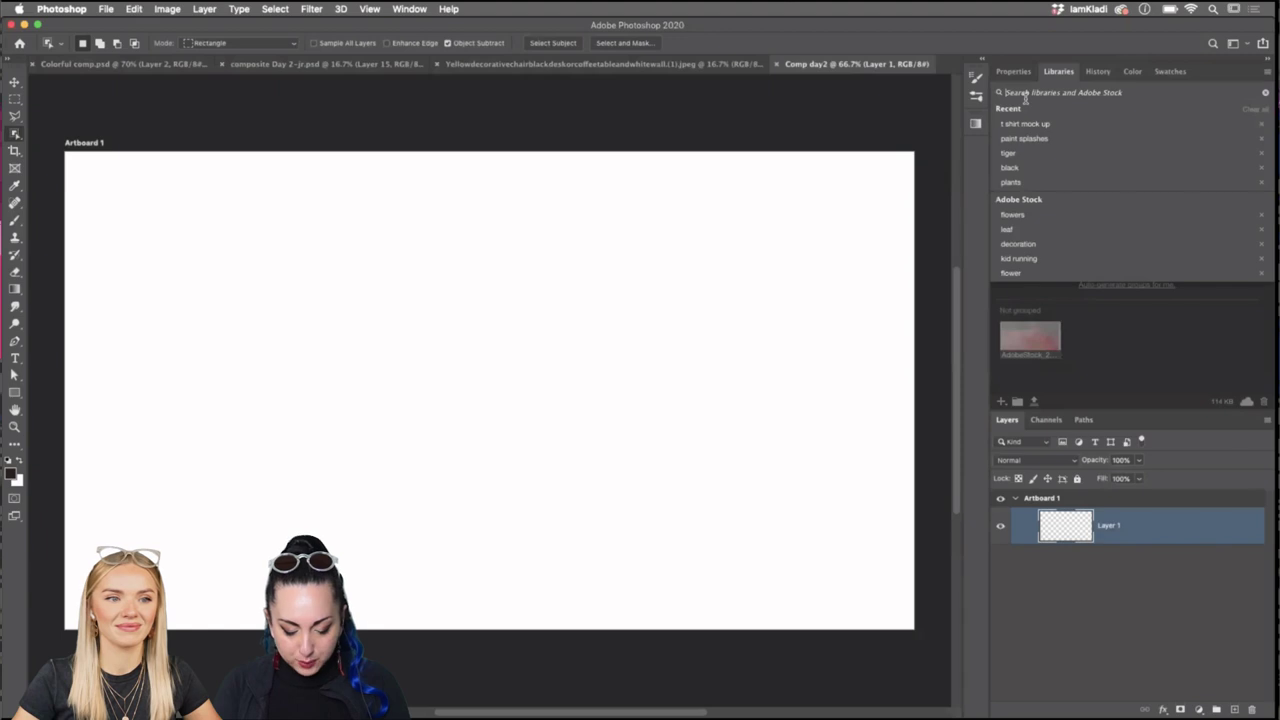
text(mo)
key(Return)
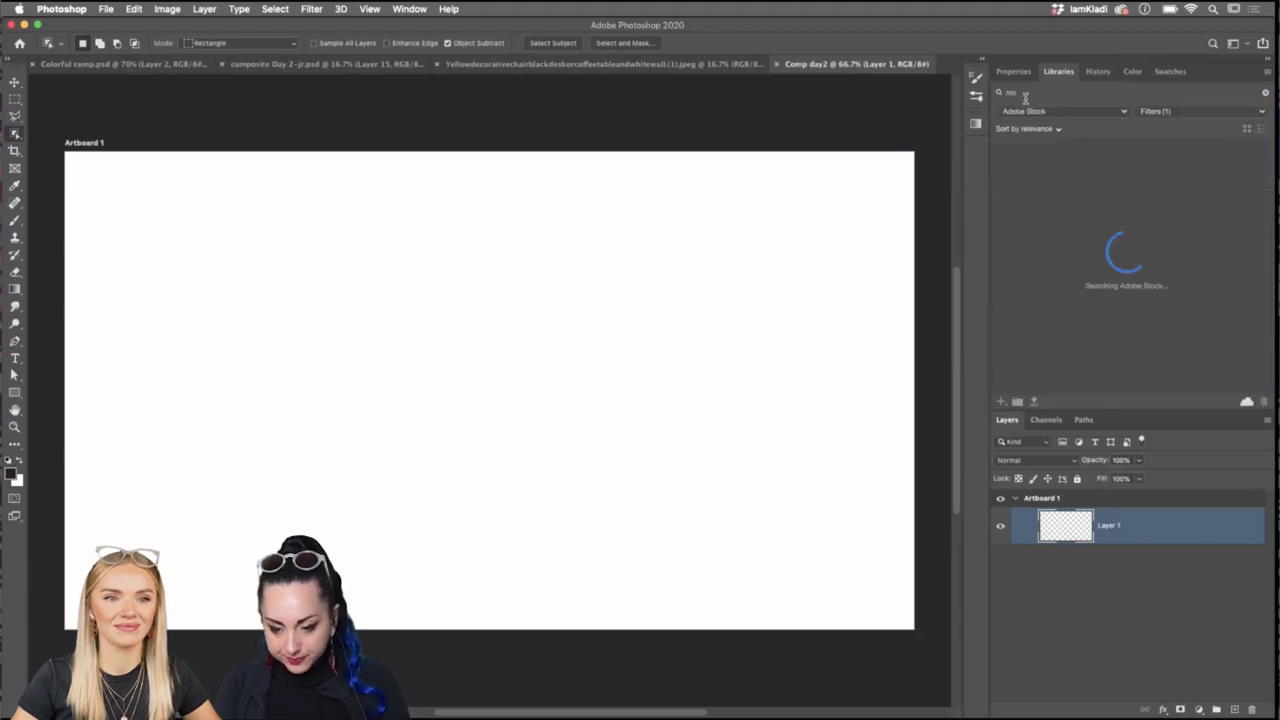
text(dern int)
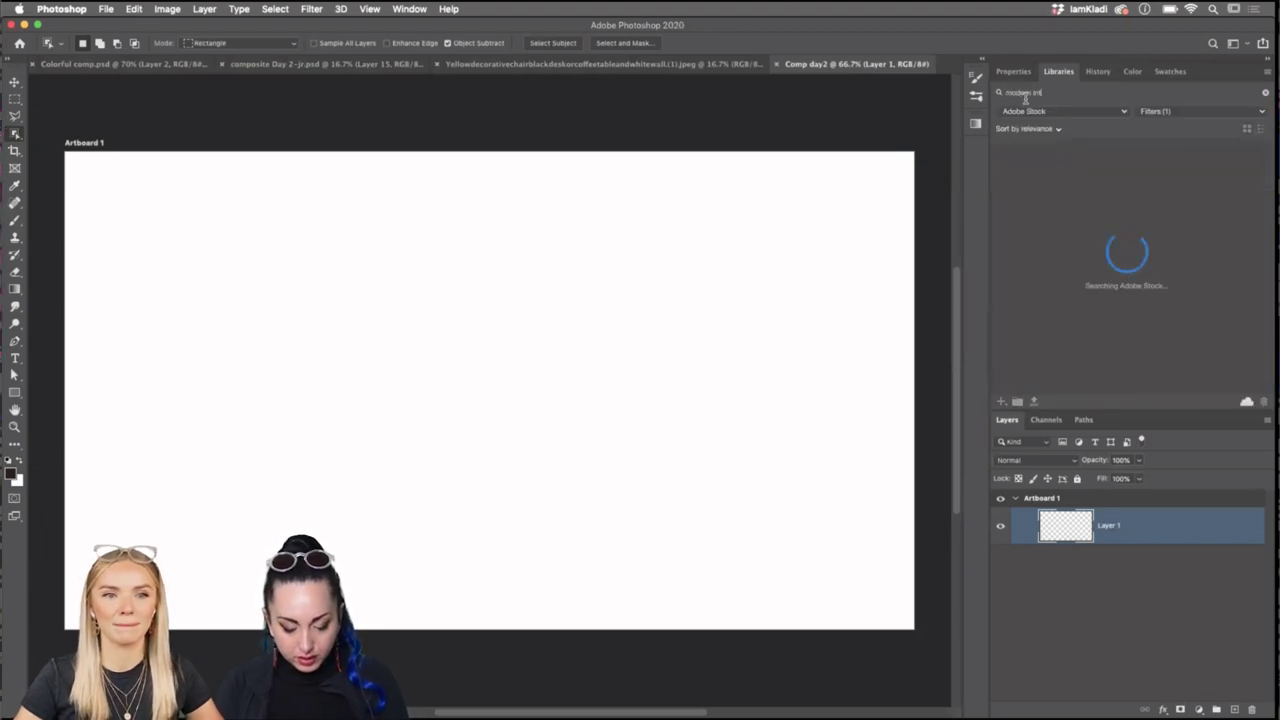
text(eriors)
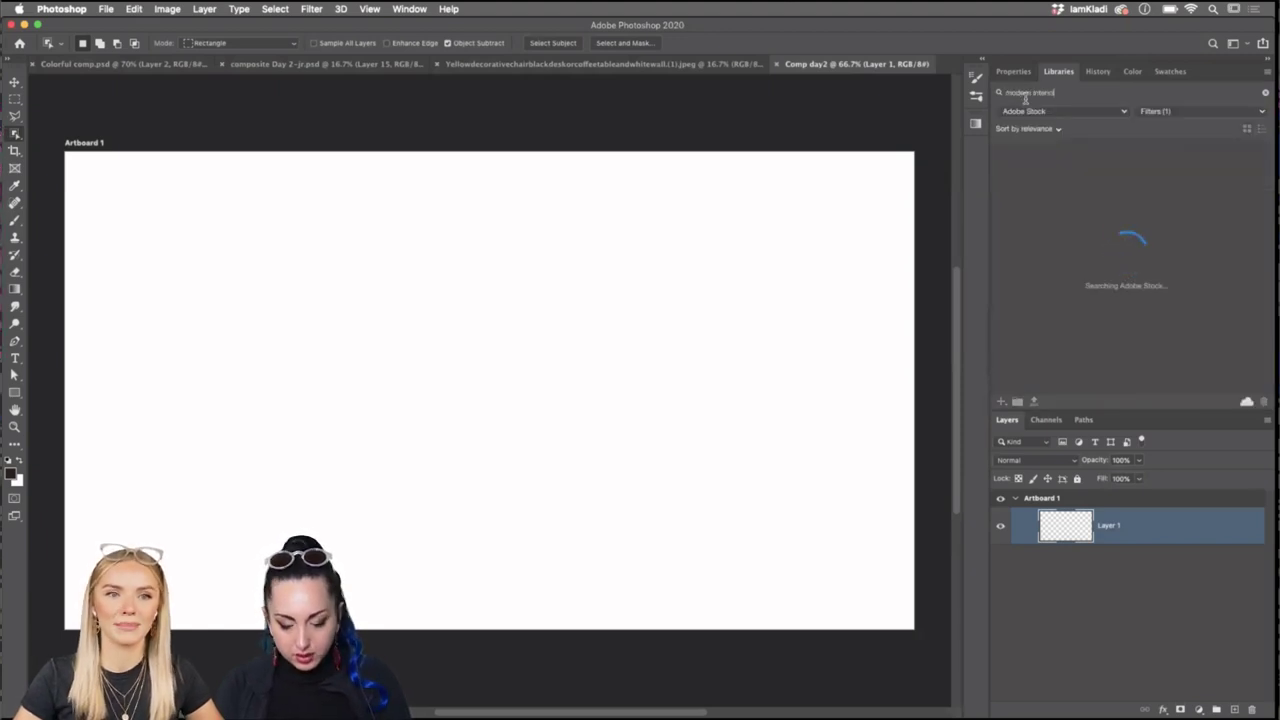
Filter the results to Photos and save the contemporary bathroom preview to Test 3.
click(1180, 112)
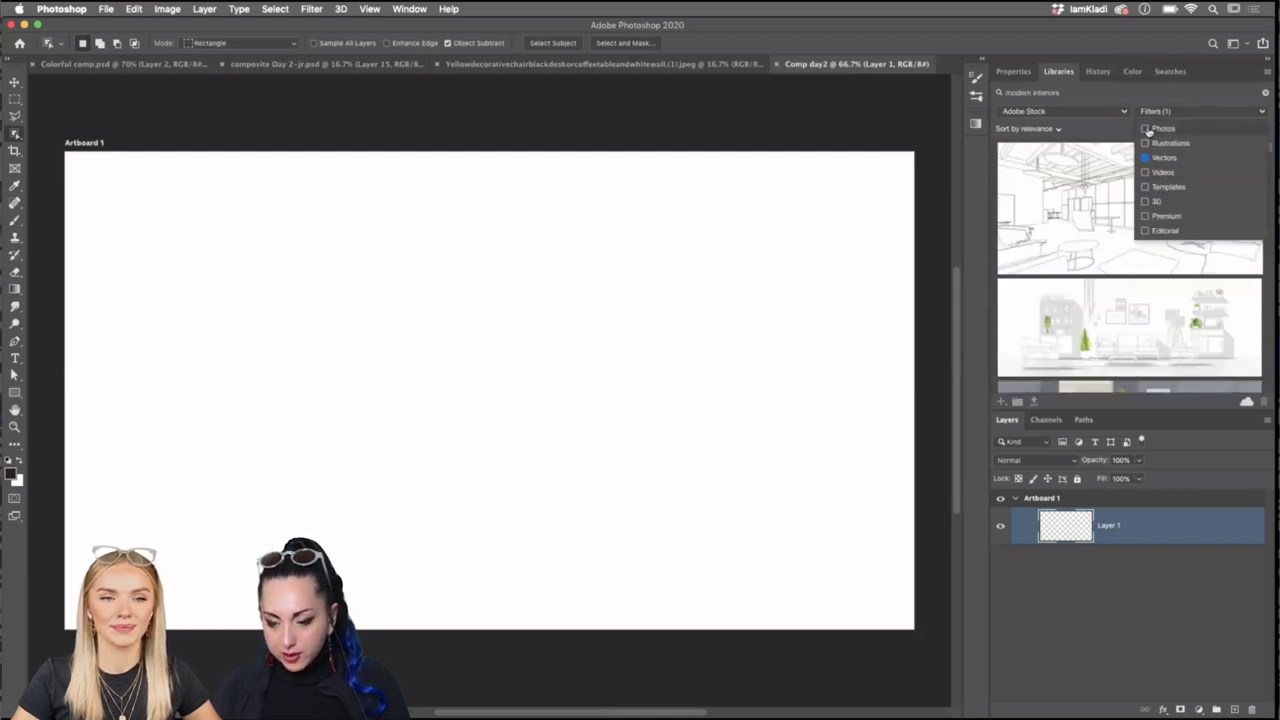
click(1146, 129)
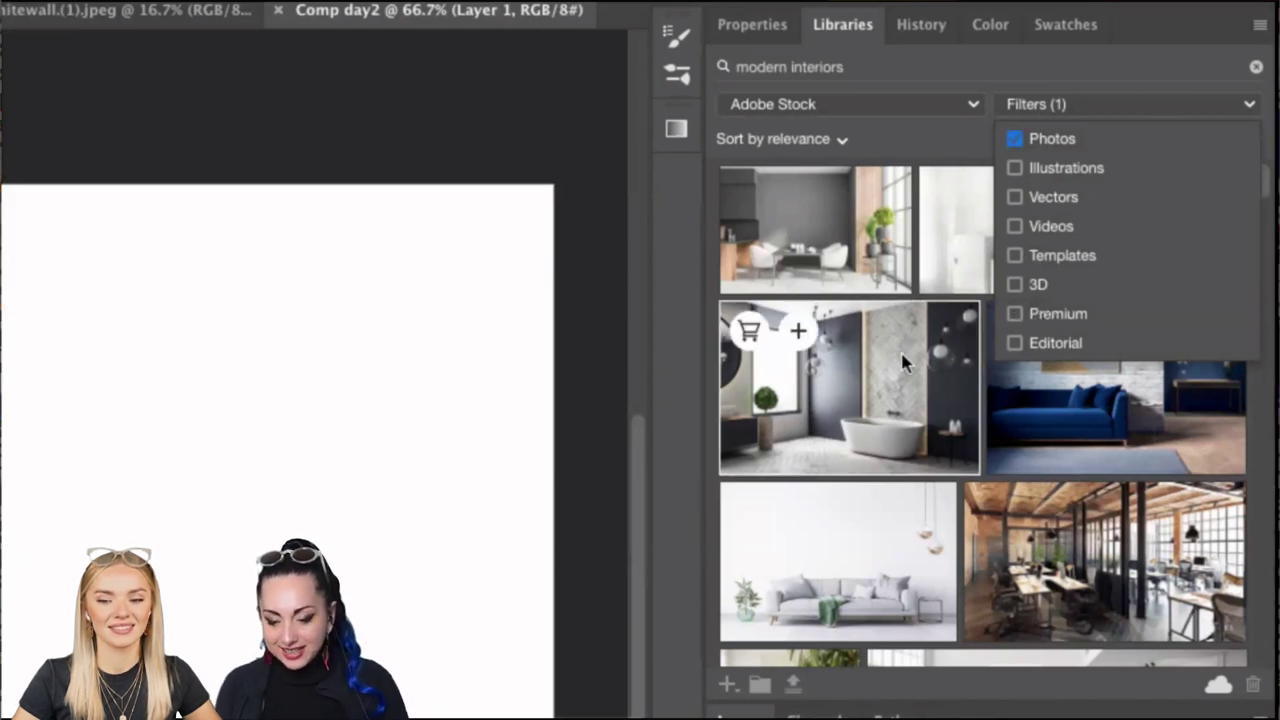
mouse_move(961, 378)
click(858, 172)
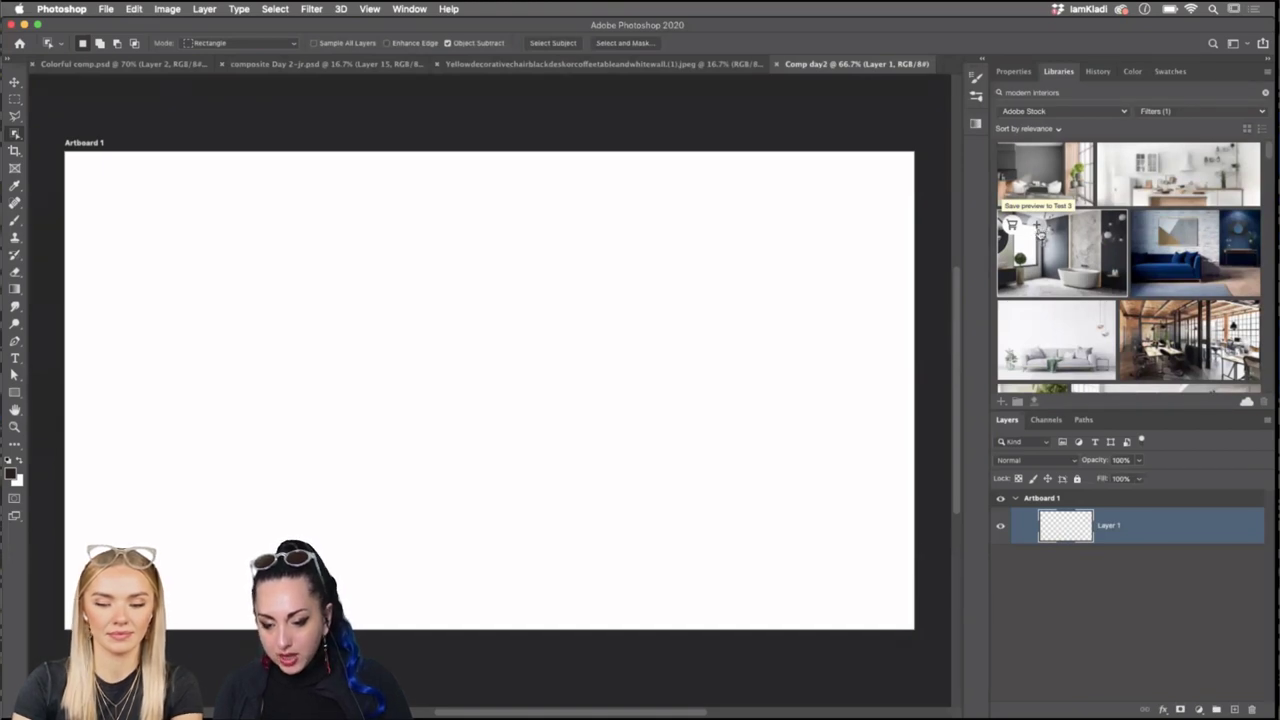
click(1040, 229)
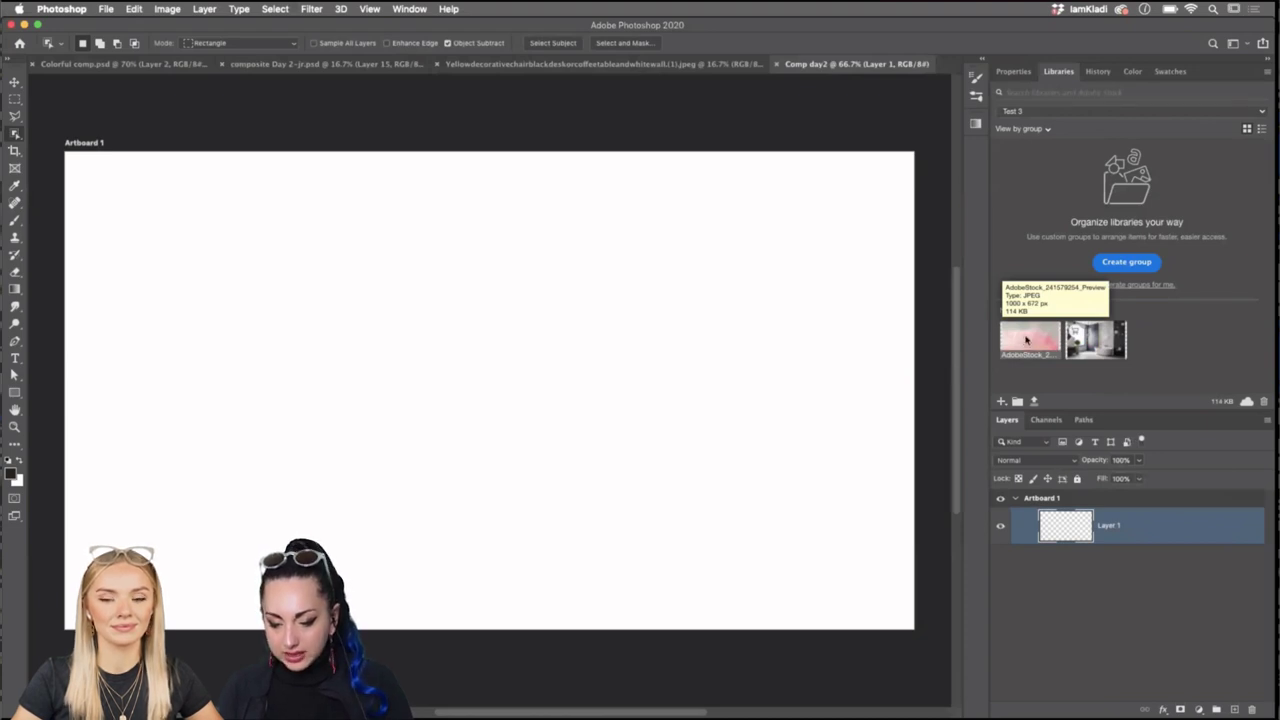
Find stock images similar to the pink library item and change the content-type filter.
right_click(1027, 341)
click(1064, 342)
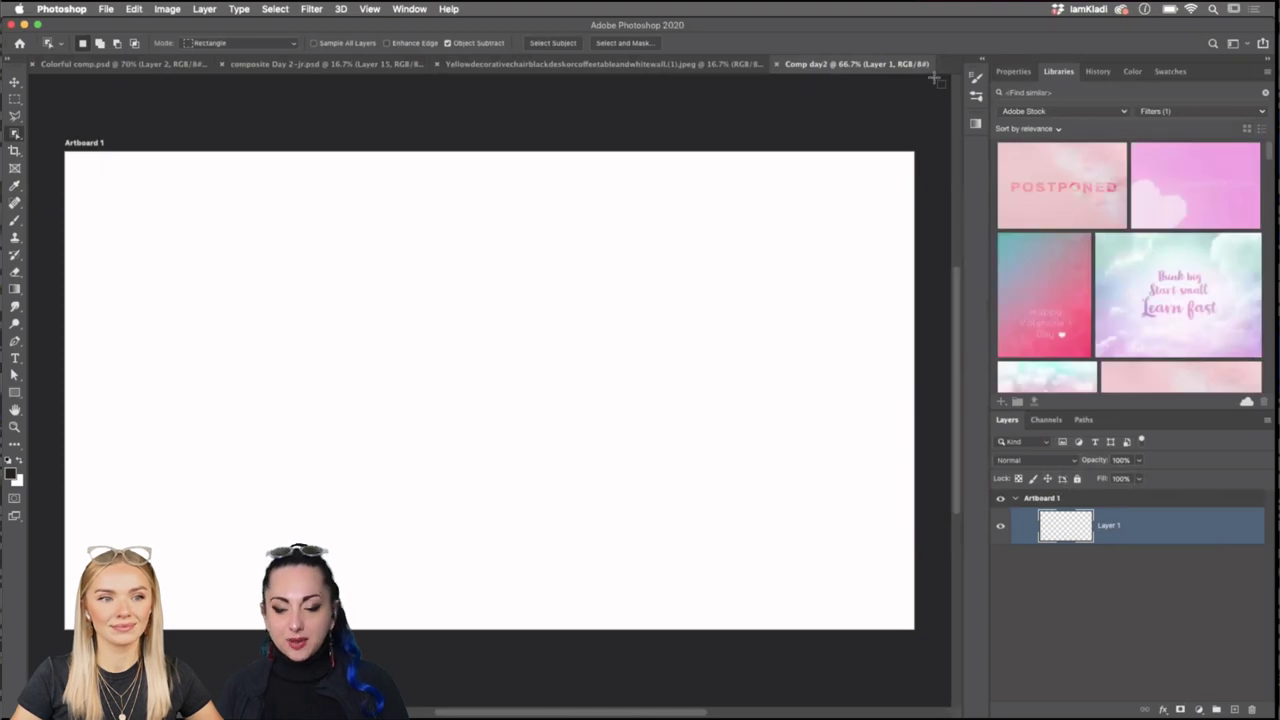
scroll(1145, 320, down, 5)
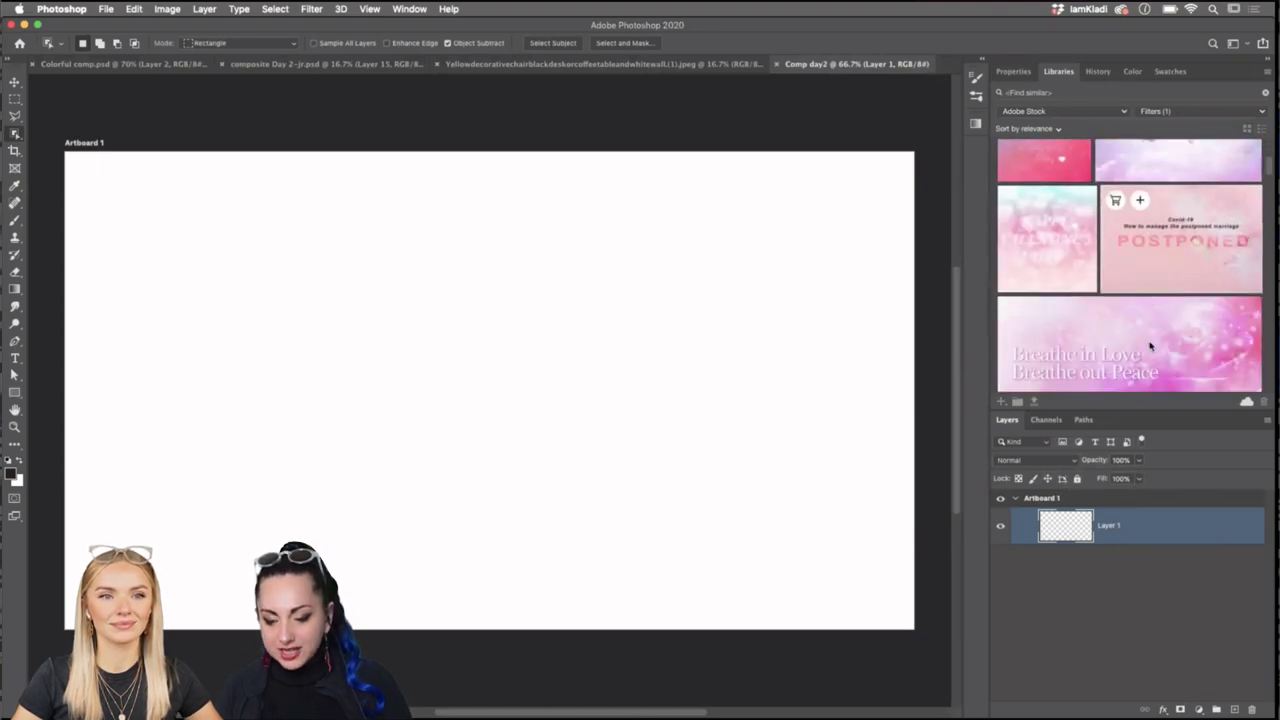
click(1262, 112)
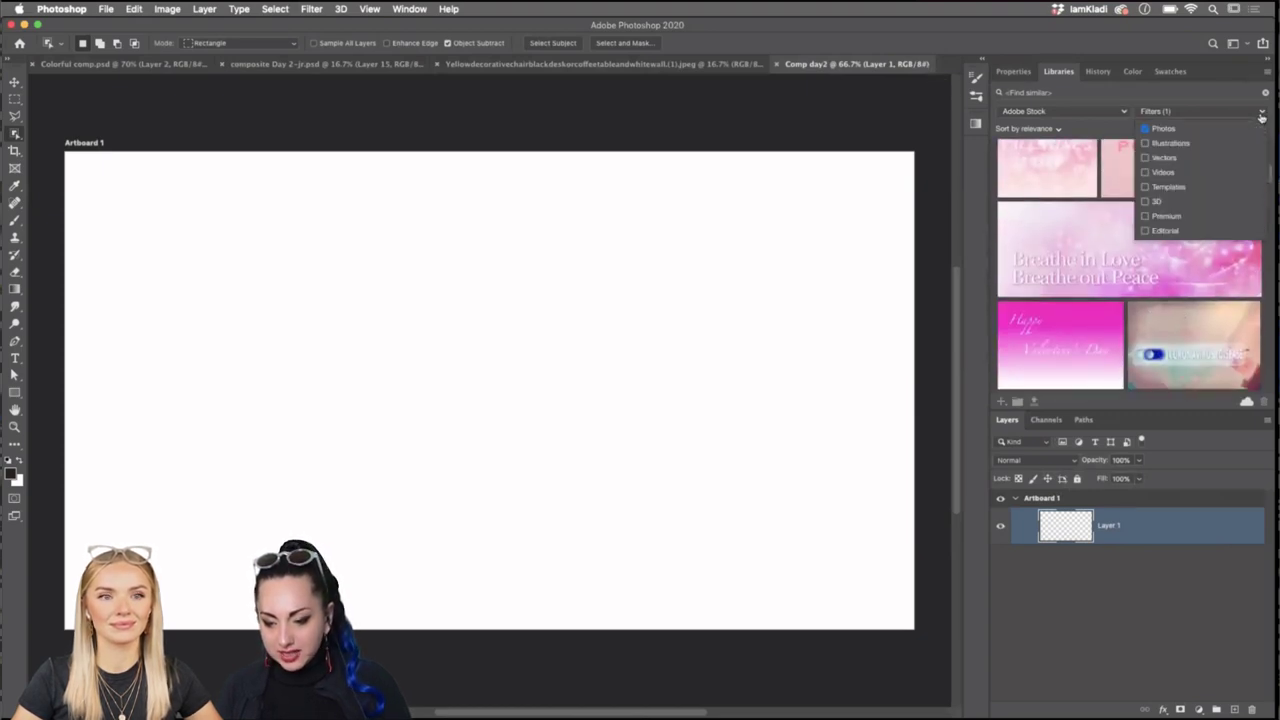
click(1169, 145)
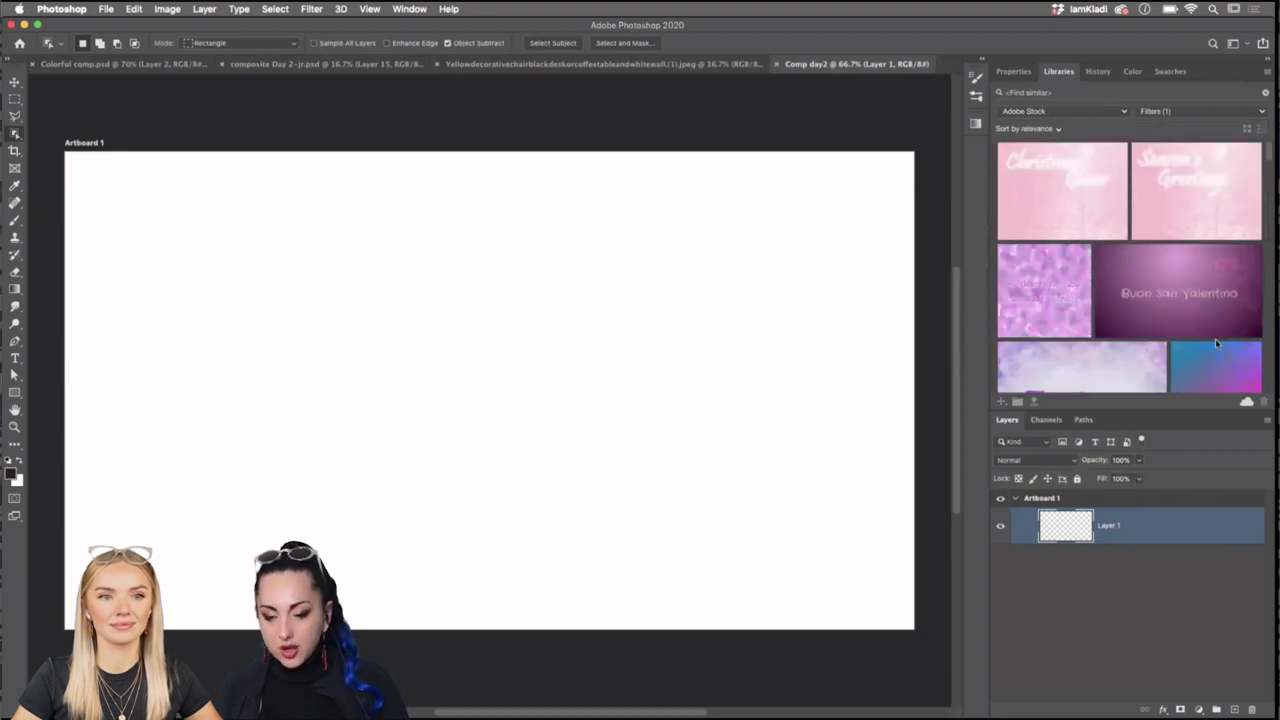
Clear the search, switch to the Colorful Composite 2 library and select the yellow chair image.
click(1265, 93)
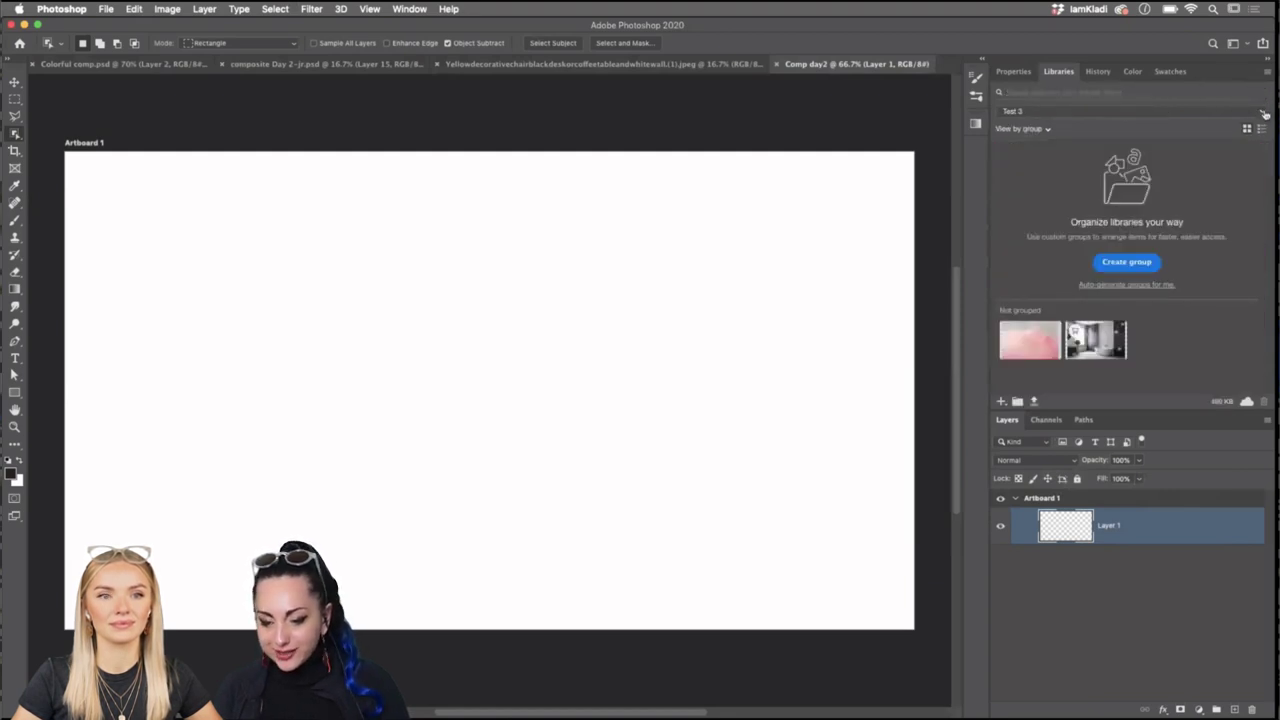
click(1265, 113)
click(1166, 157)
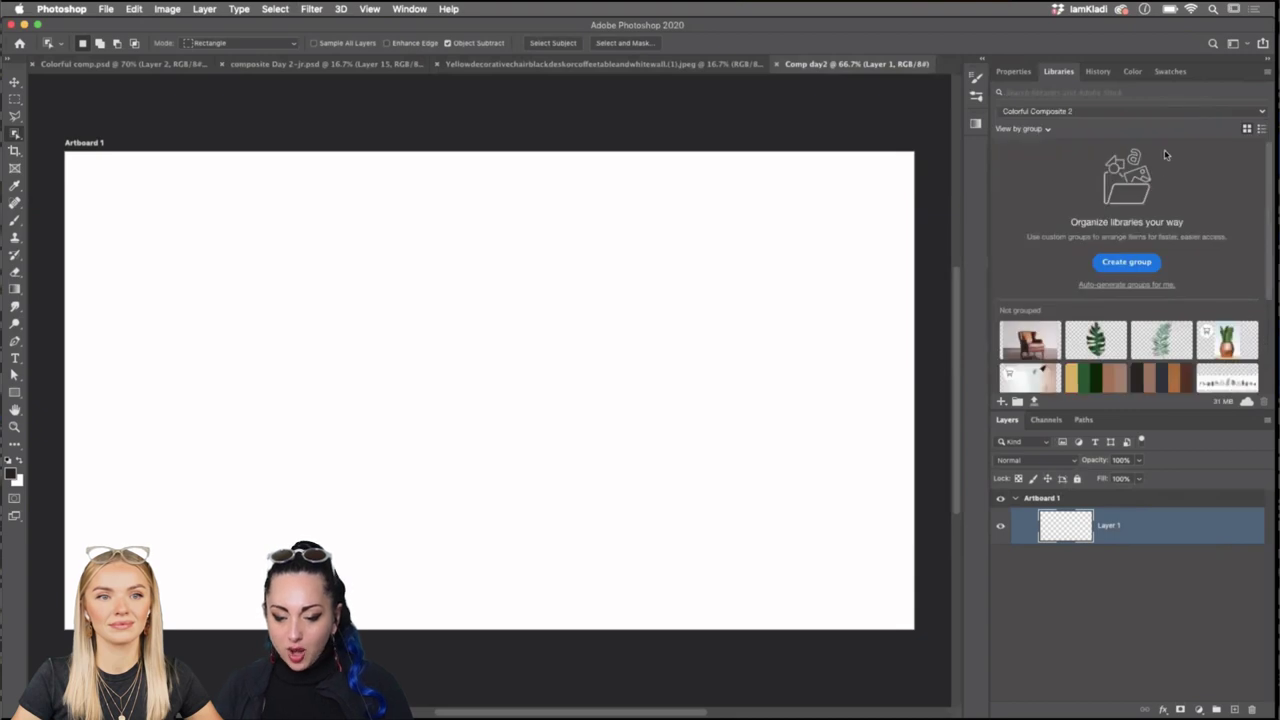
scroll(1205, 230, down, 3)
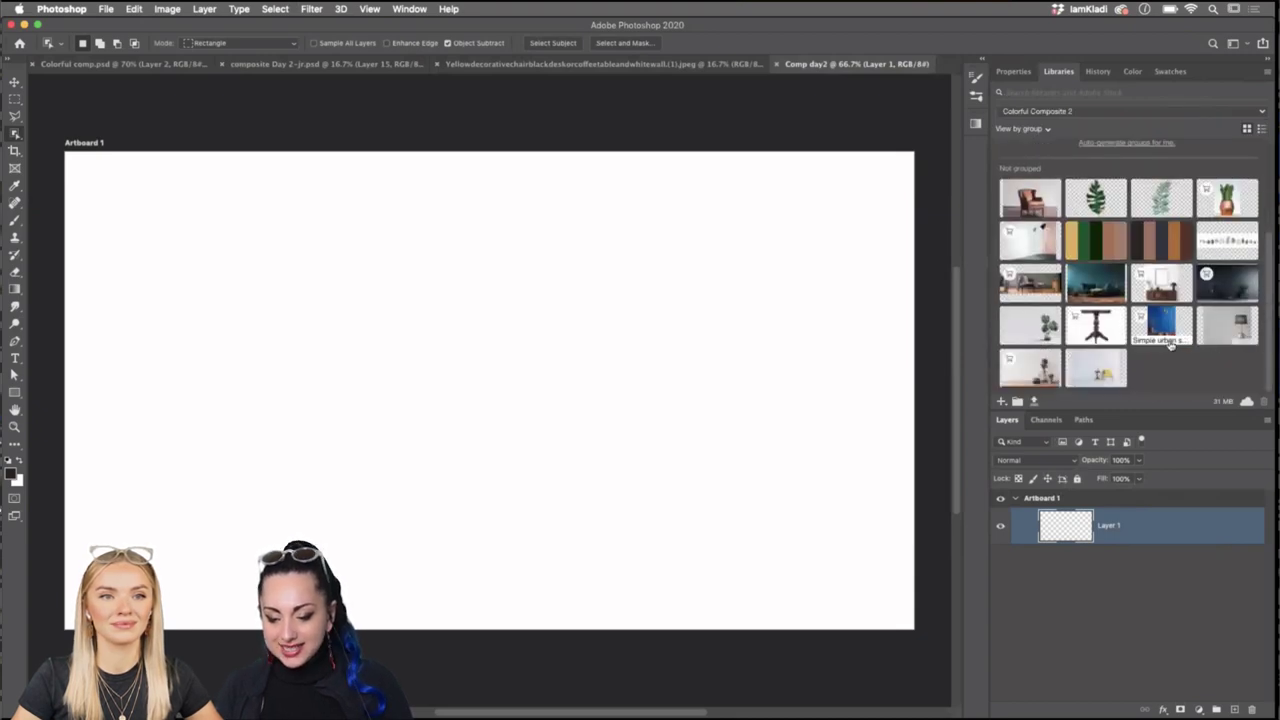
click(1105, 374)
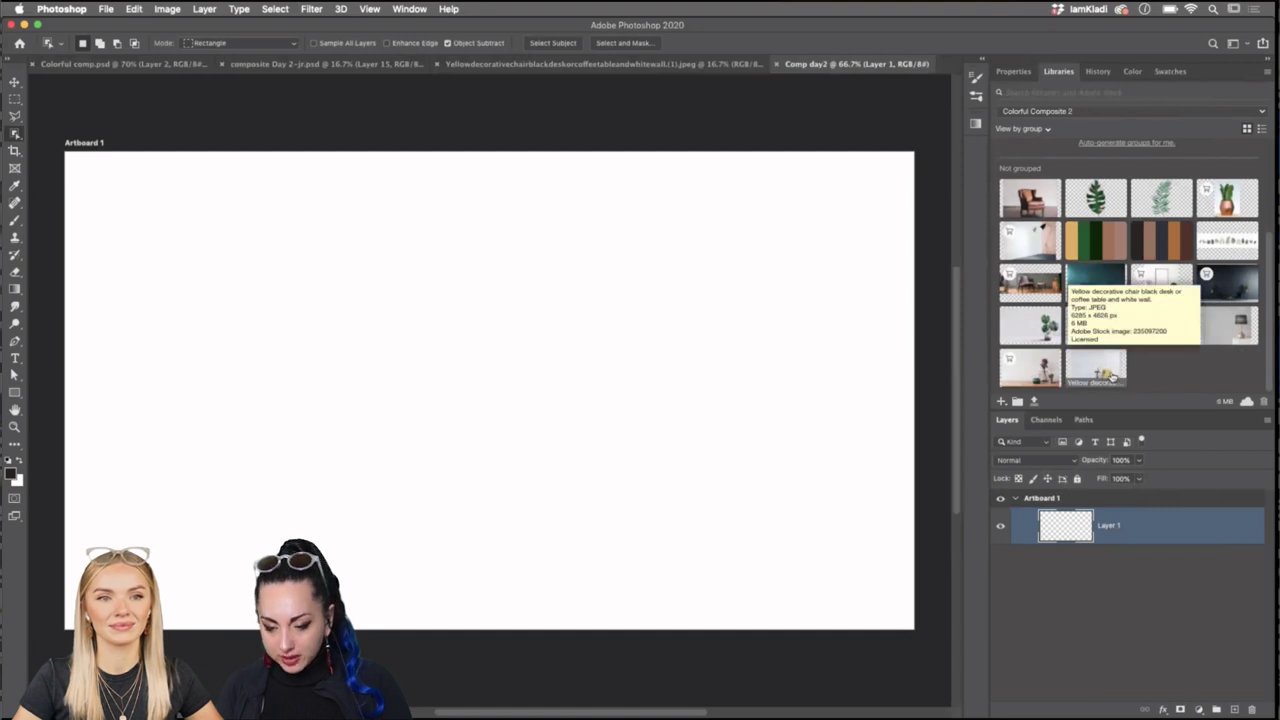
Place the yellow chair room image on Artboard 1 and scale it to fill the canvas.
drag(1110, 372, 386, 300)
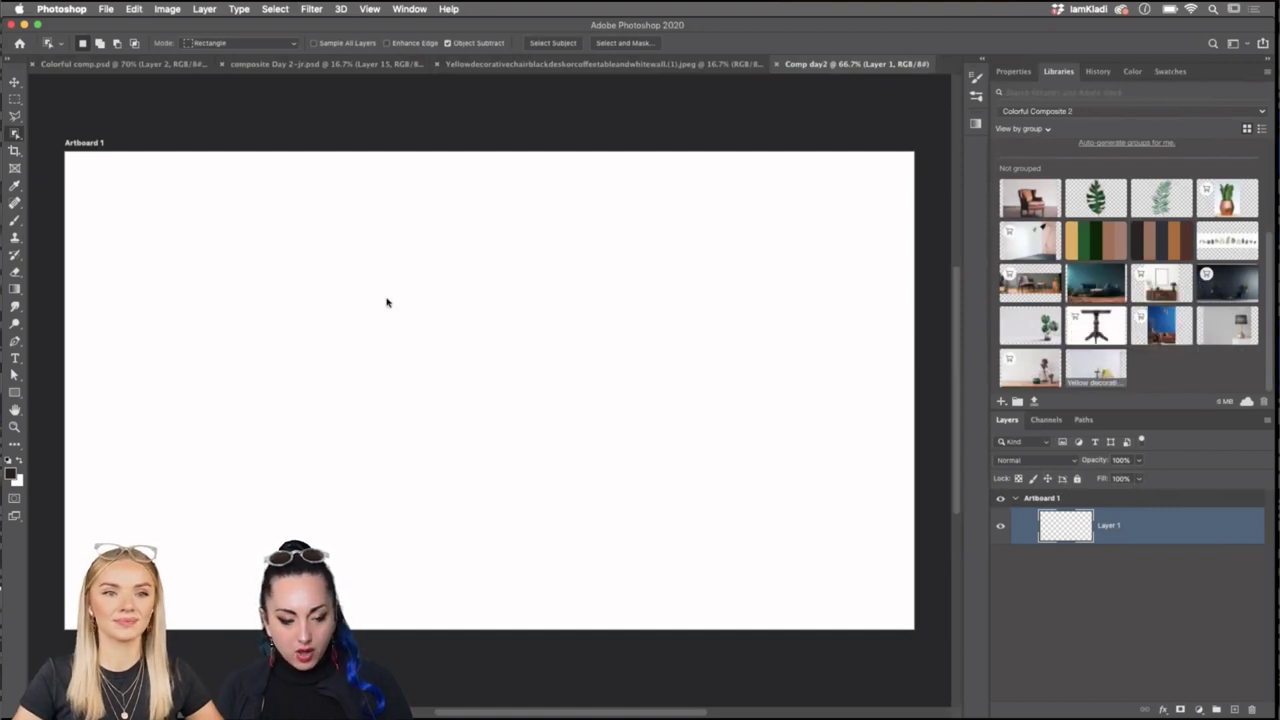
drag(486, 278, 573, 358)
scroll(570, 365, down, 2)
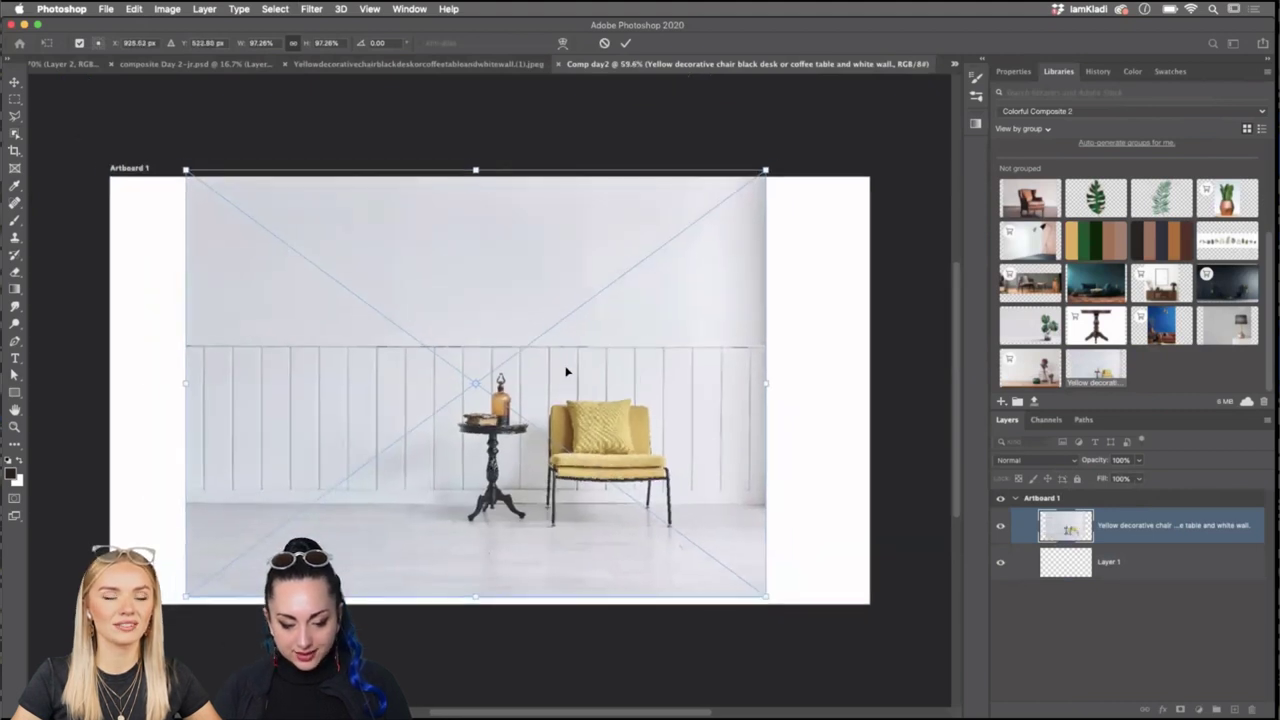
drag(727, 202, 892, 119)
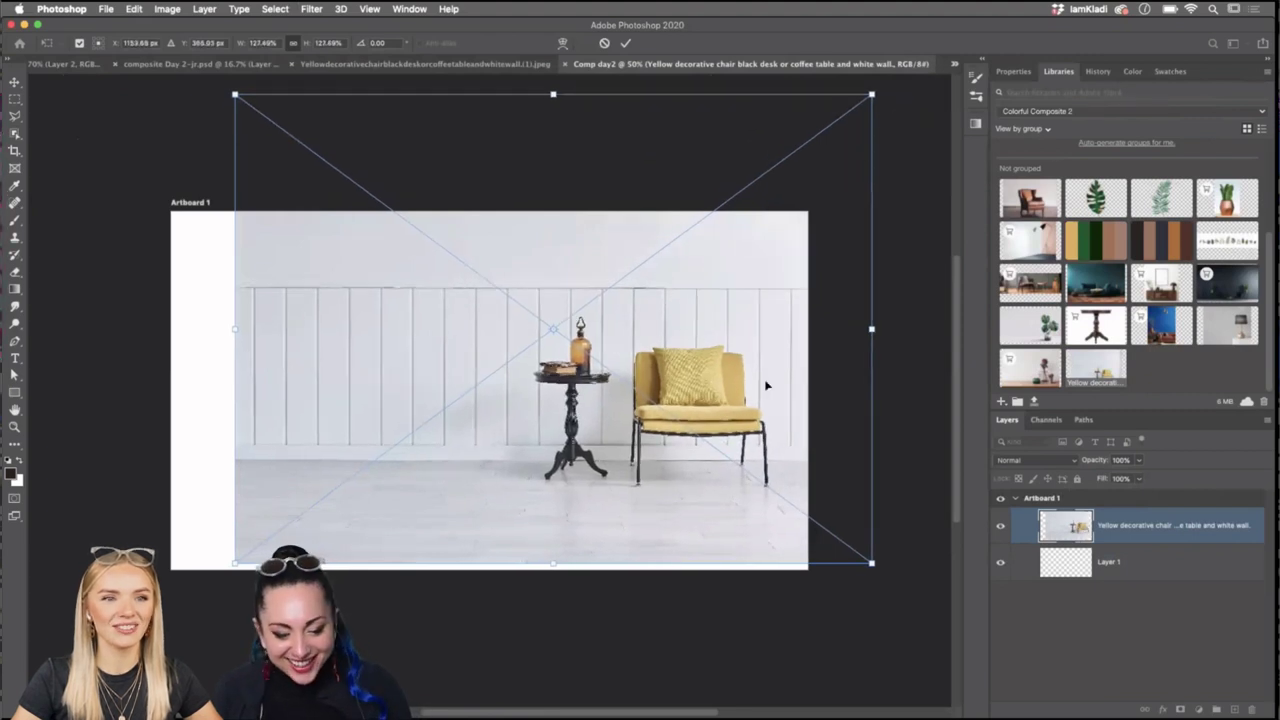
drag(762, 403, 723, 427)
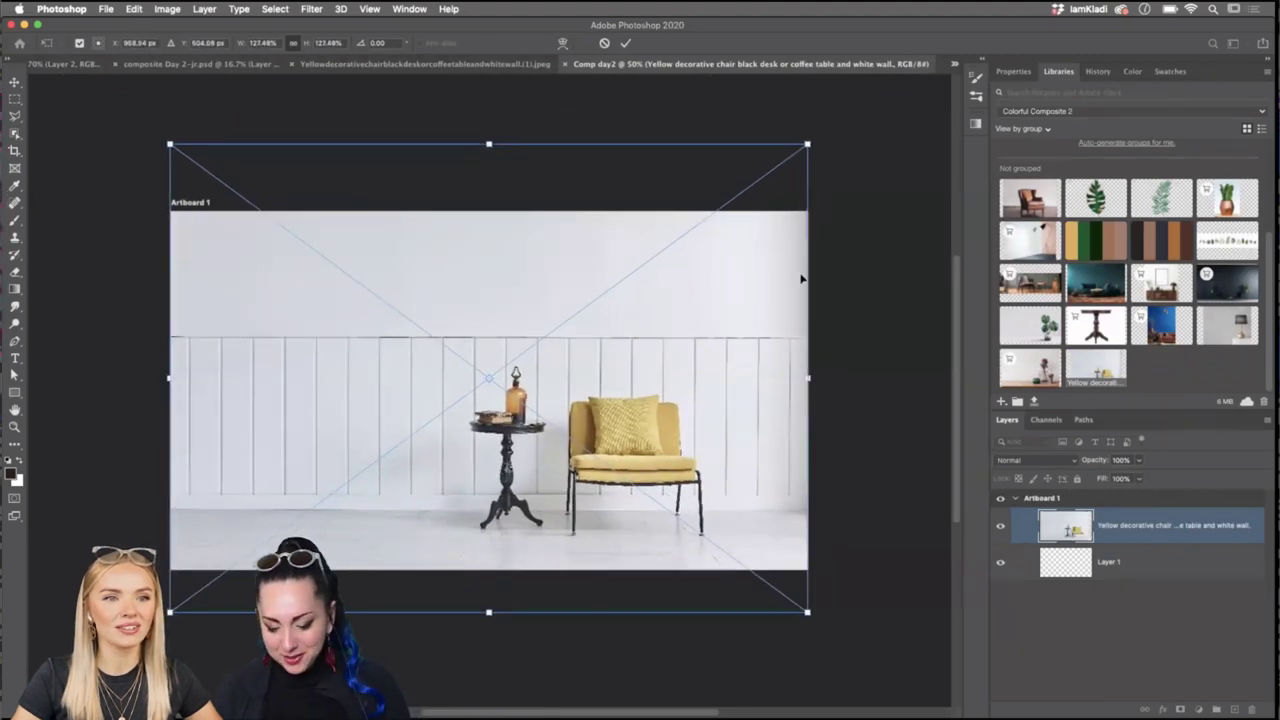
key(Return)
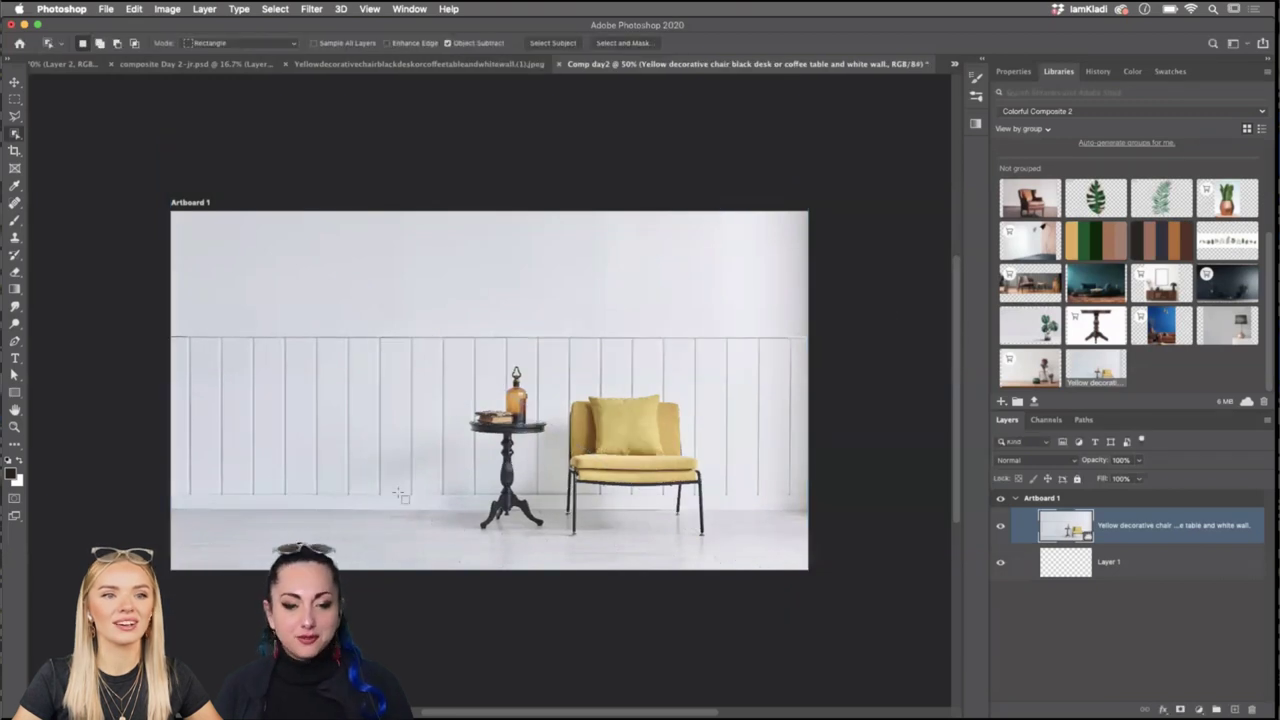
Close the separate yellow chair photo document and zoom in on Comp day2.
click(450, 63)
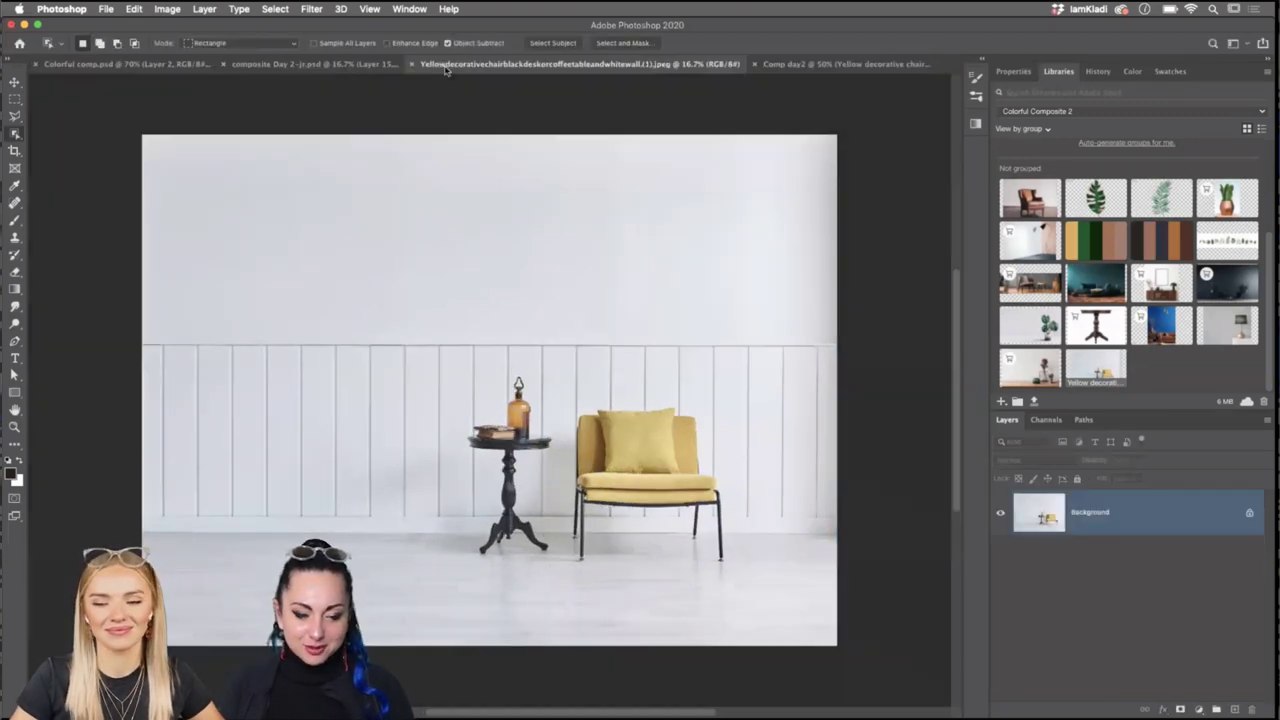
click(288, 63)
click(730, 64)
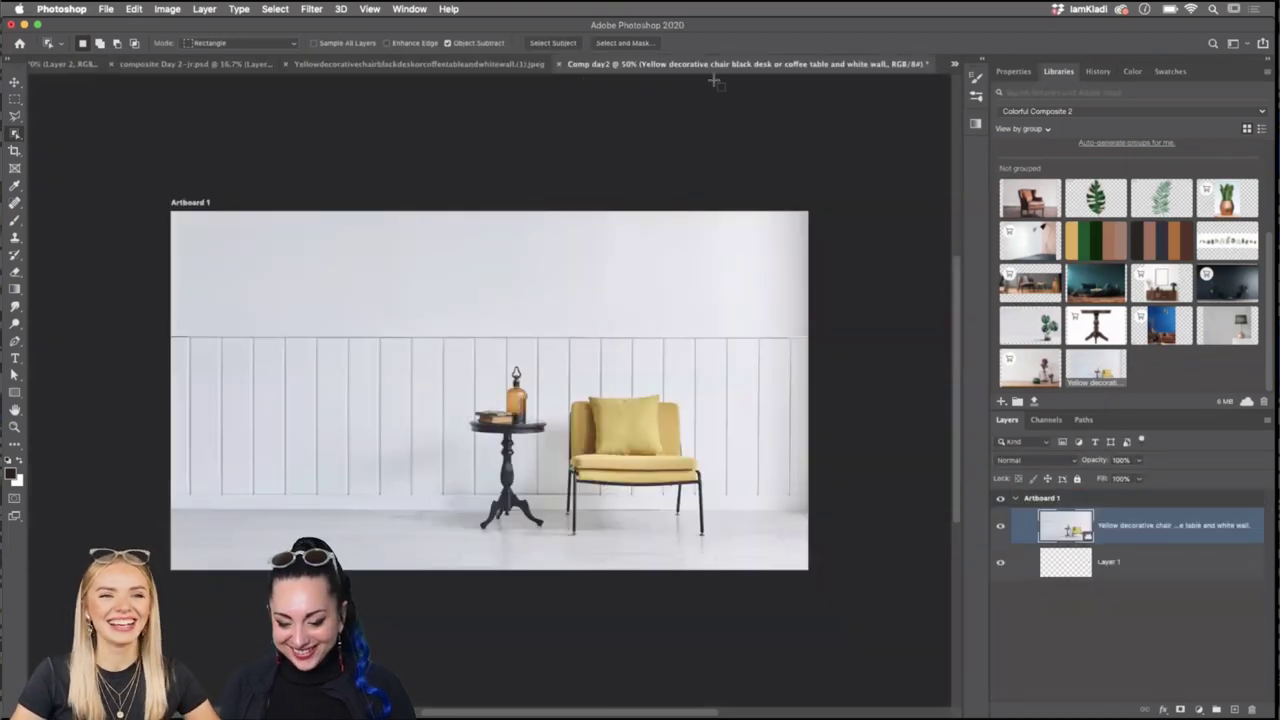
click(285, 64)
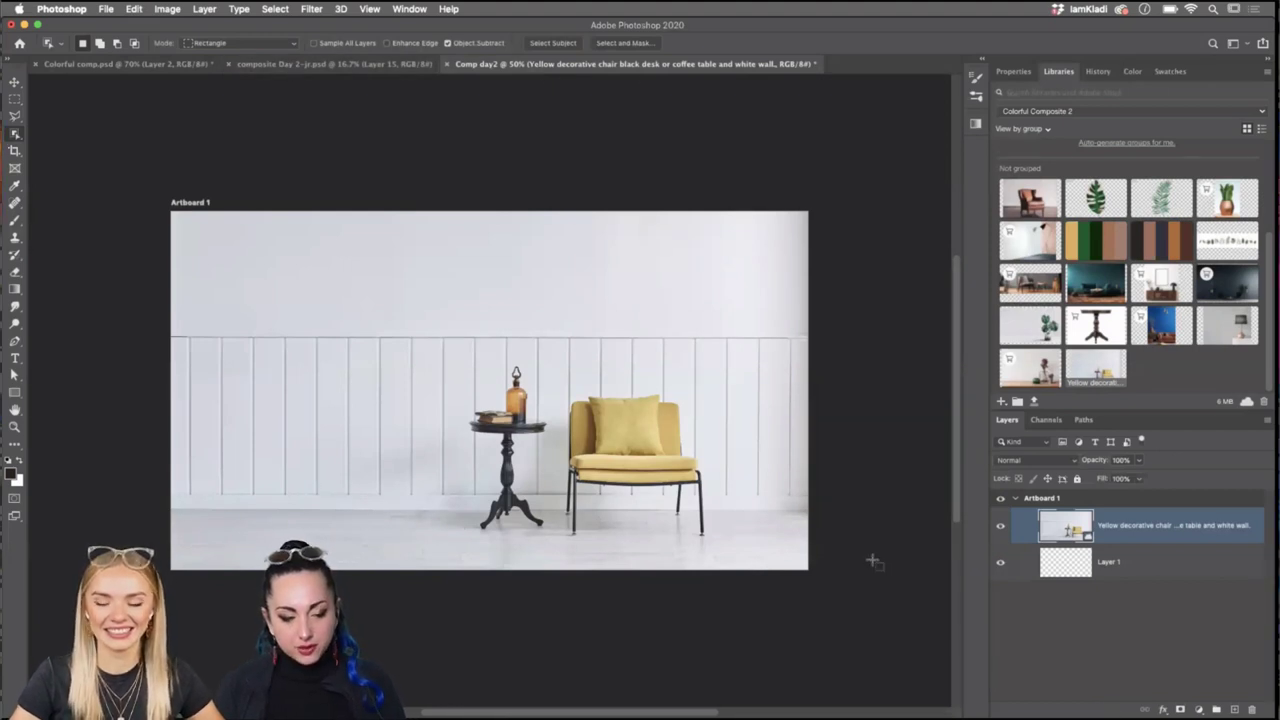
key(super+equal)
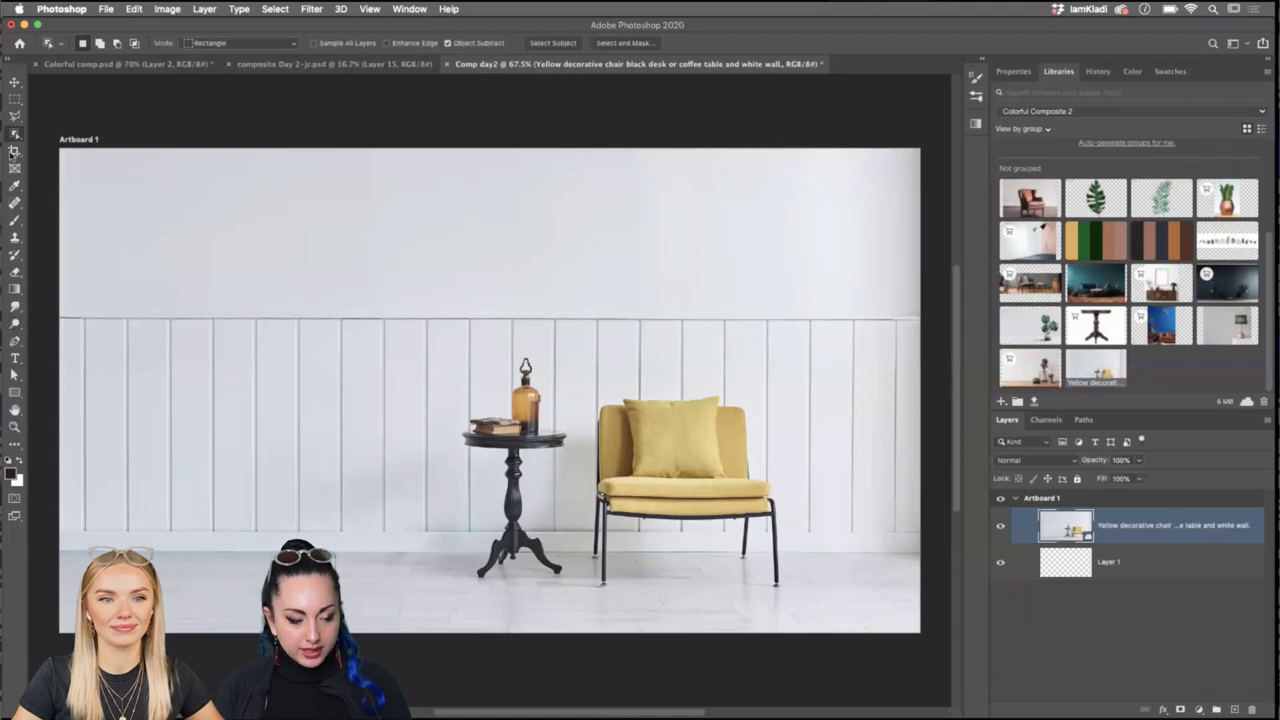
Draw a rectangular marquee selection around the yellow chair.
click(15, 99)
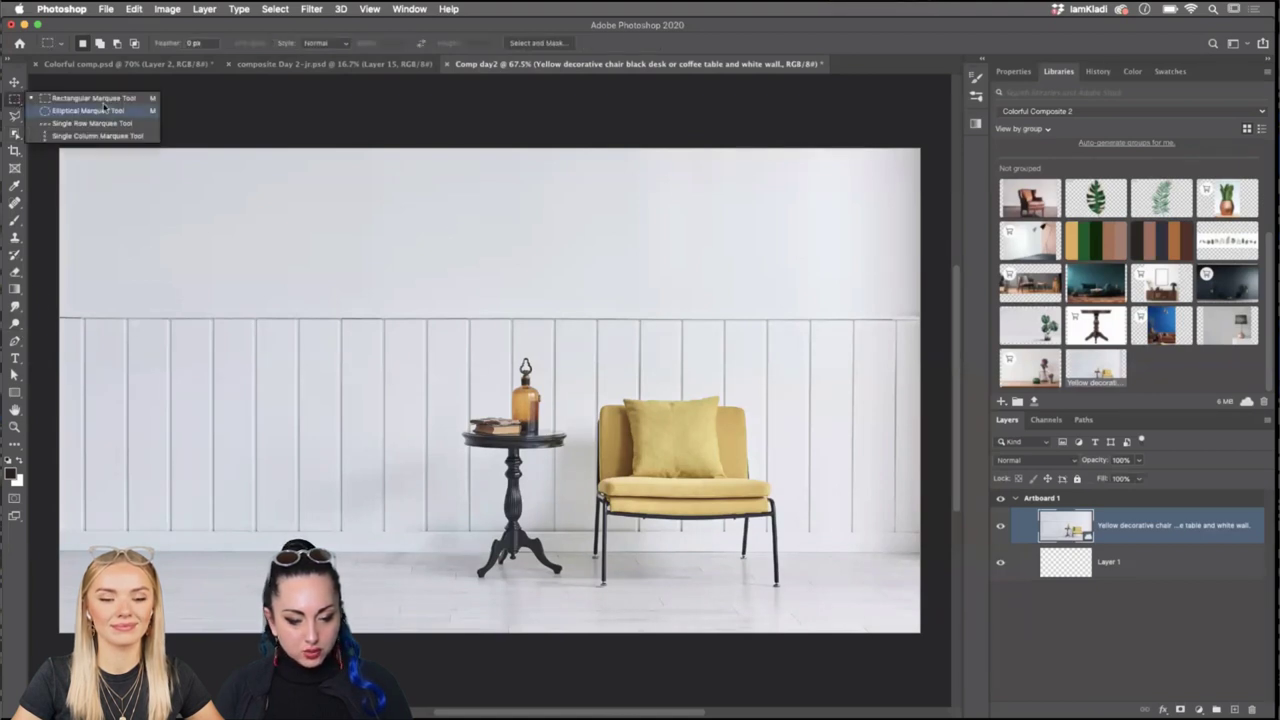
click(93, 98)
drag(580, 345, 823, 622)
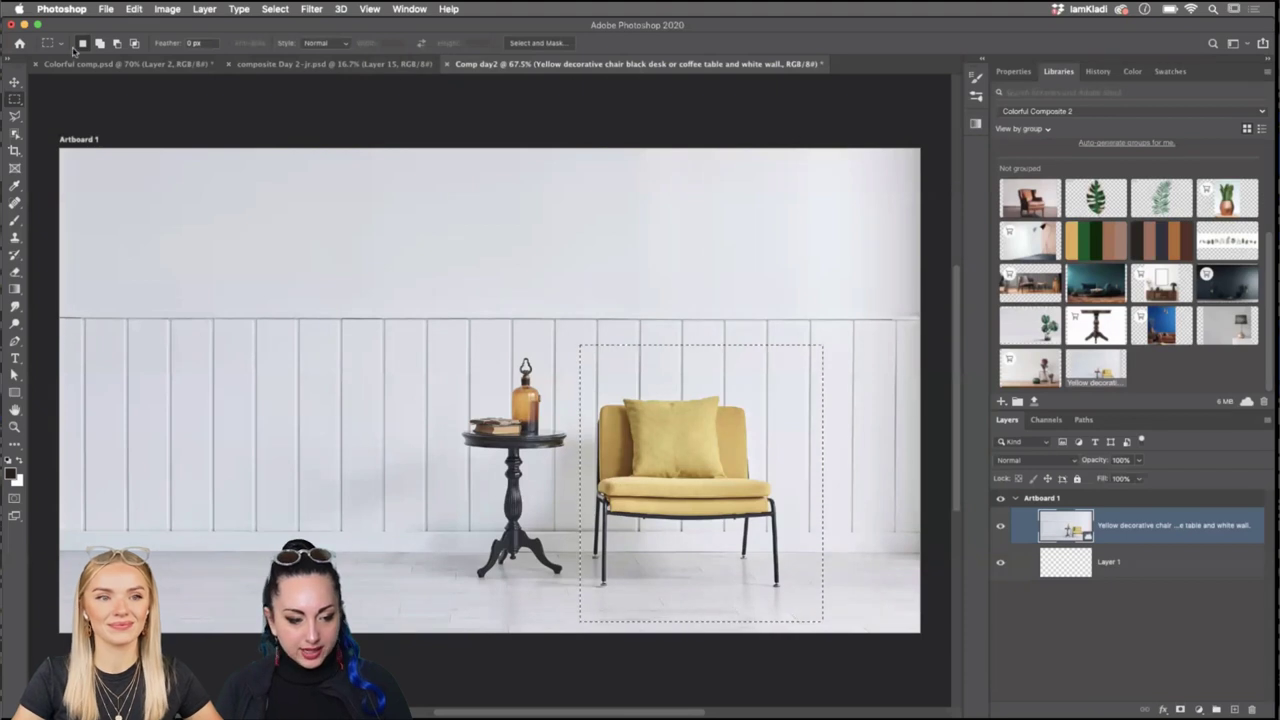
click(133, 9)
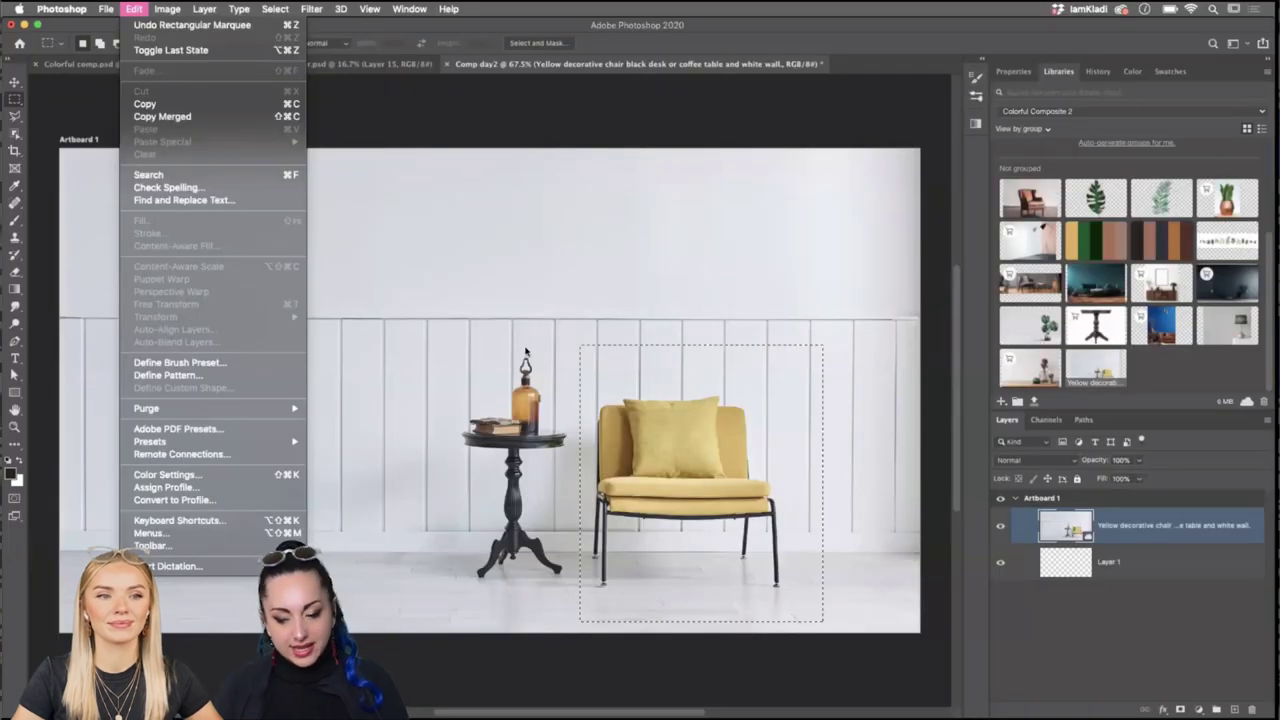
click(1166, 606)
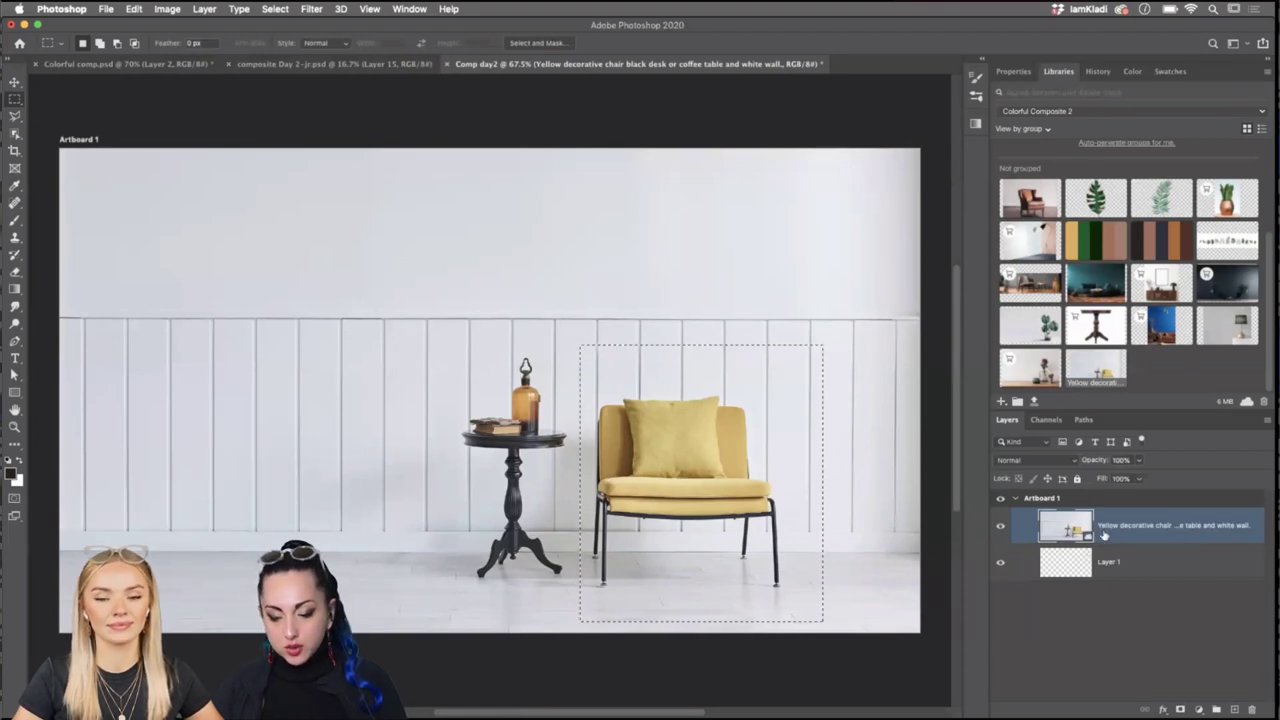
Rasterize the Yellow decorative chair layer.
right_click(1103, 535)
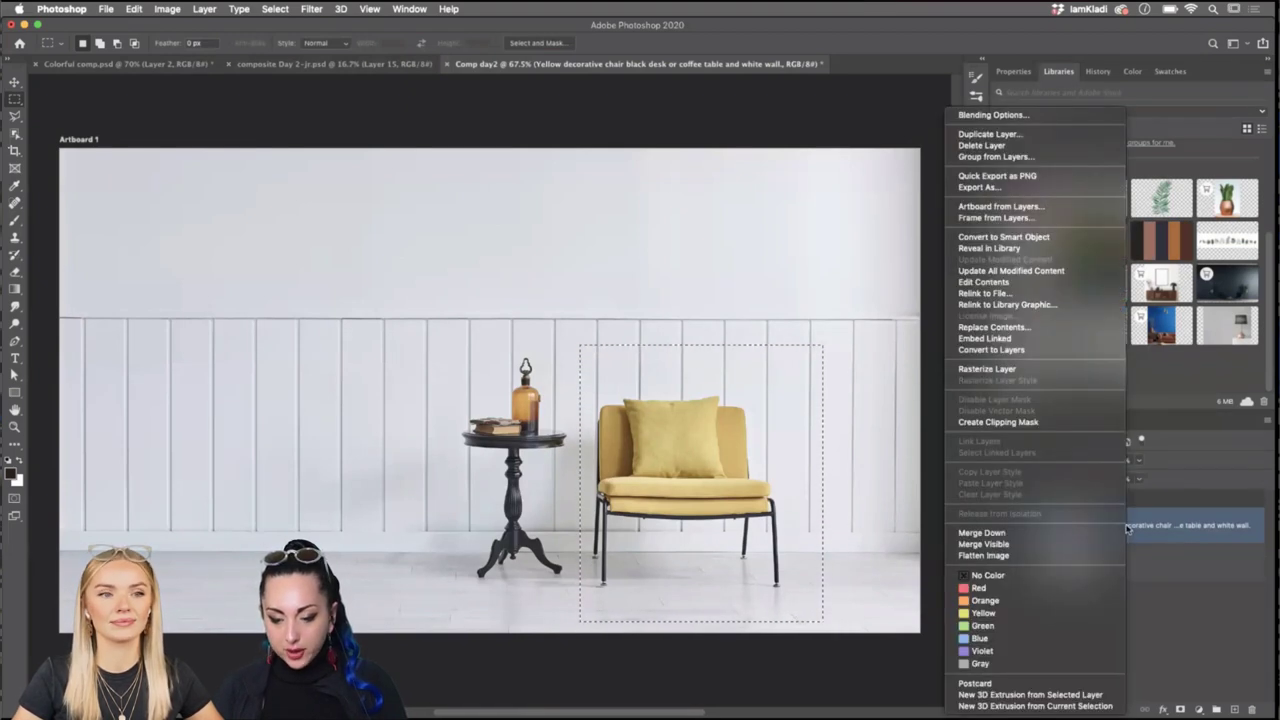
click(980, 368)
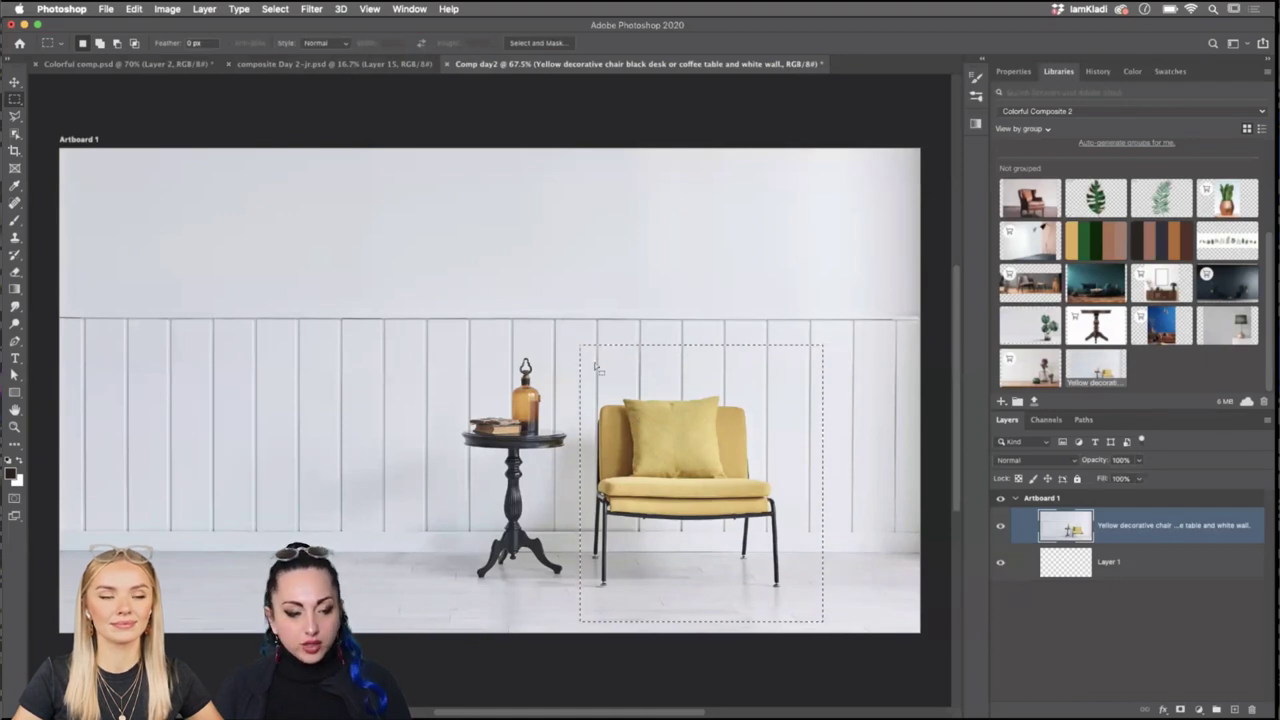
click(133, 9)
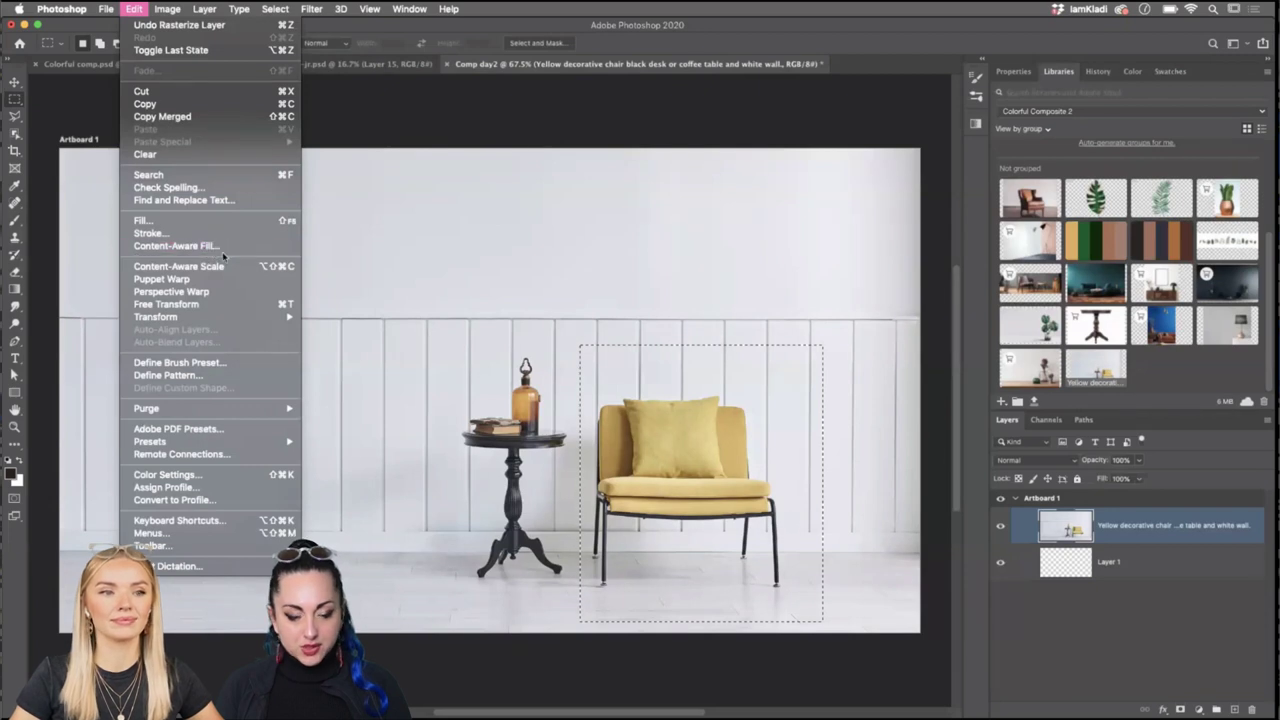
Start Content-Aware Fill and remove the side table, upper wall band and left-wall strips from sampling.
click(222, 248)
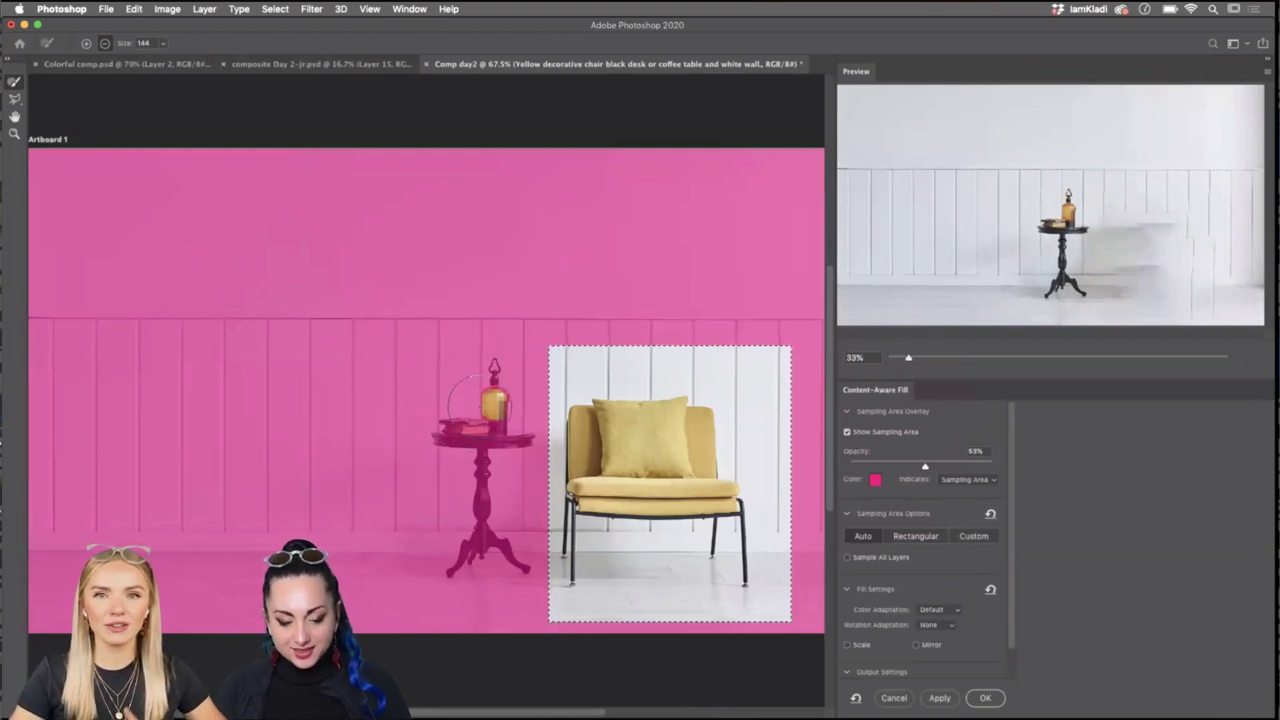
mouse_move(460, 395)
mouse_down()
mouse_move(481, 368)
mouse_move(506, 445)
mouse_move(422, 456)
mouse_move(487, 586)
mouse_move(532, 590)
mouse_move(497, 490)
mouse_move(508, 435)
mouse_move(483, 448)
mouse_move(533, 440)
mouse_up()
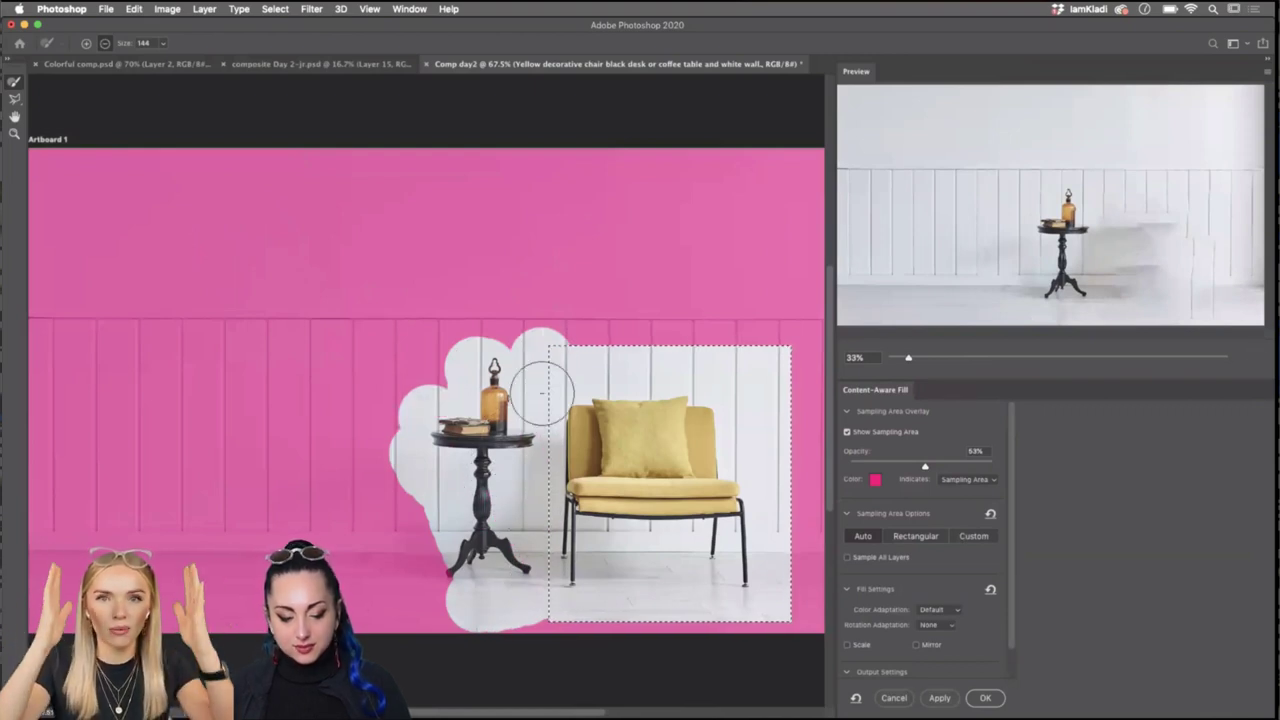
mouse_move(541, 392)
mouse_down()
mouse_move(470, 585)
mouse_move(447, 560)
mouse_move(430, 590)
mouse_up()
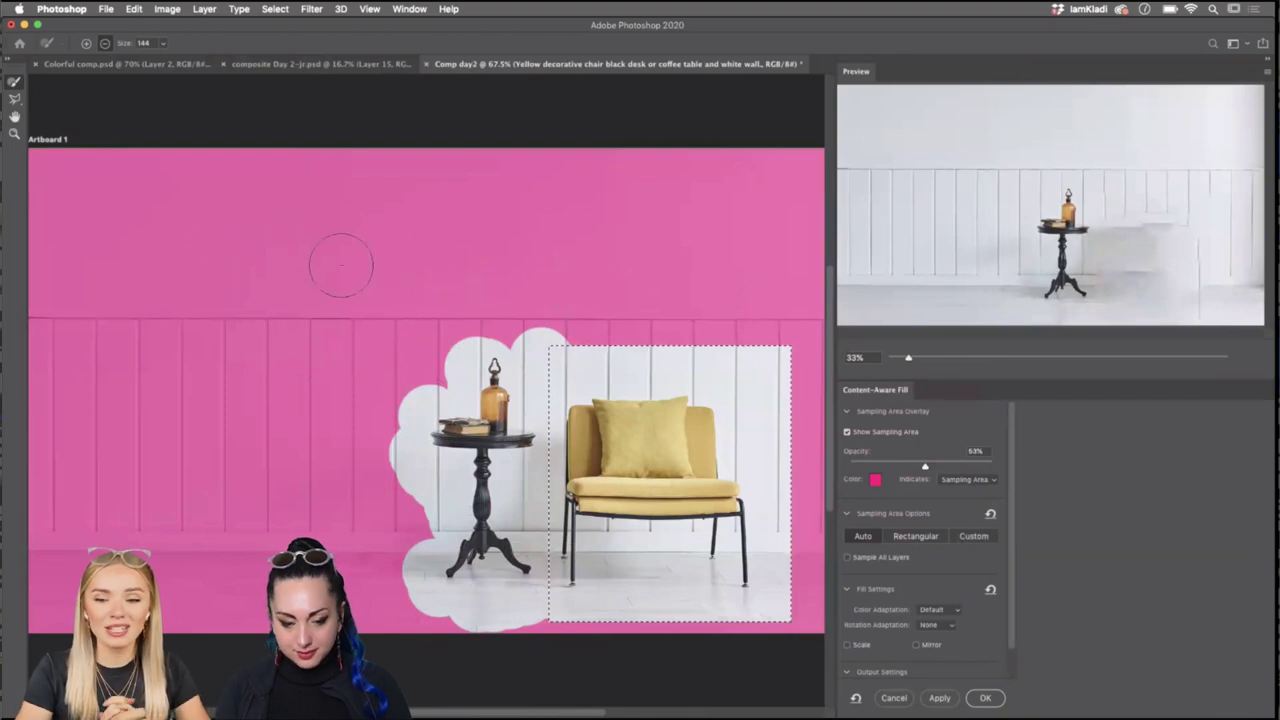
mouse_move(229, 171)
mouse_down()
mouse_move(971, 171)
mouse_move(20, 238)
mouse_move(178, 185)
mouse_move(874, 229)
mouse_move(794, 249)
mouse_move(791, 266)
mouse_up()
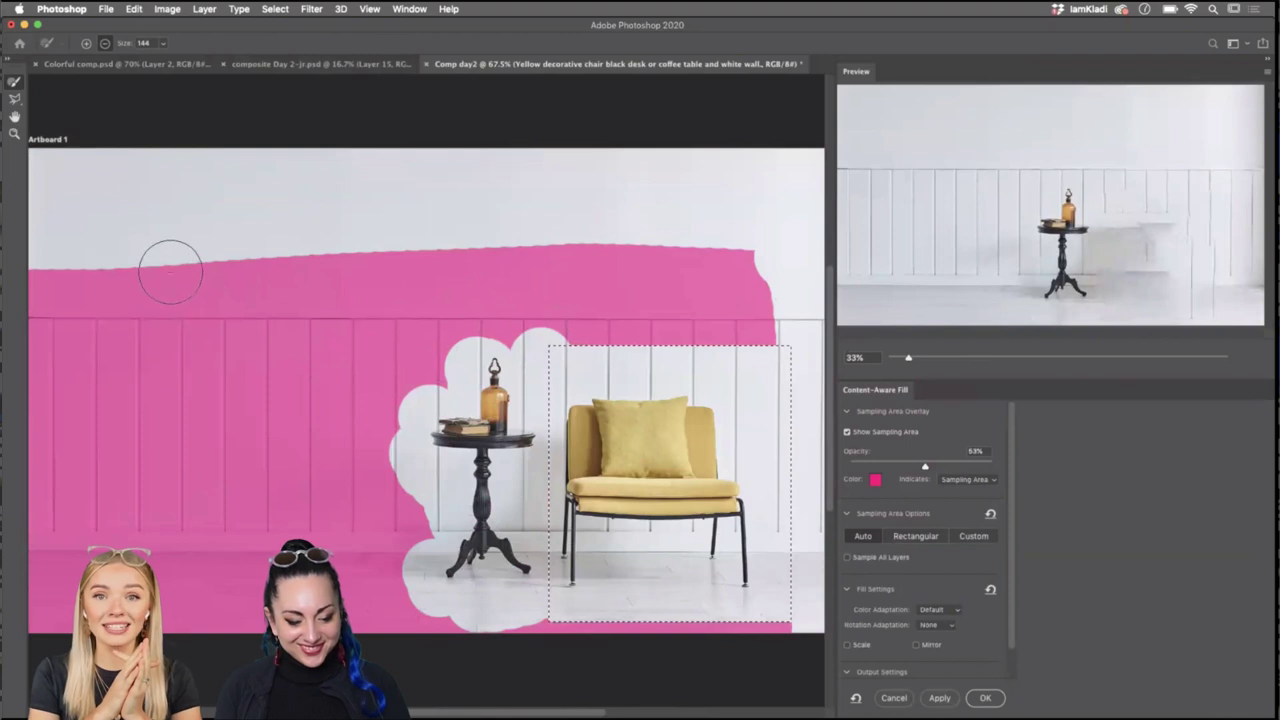
drag(171, 262, 205, 560)
drag(110, 500, 90, 160)
drag(121, 252, 121, 505)
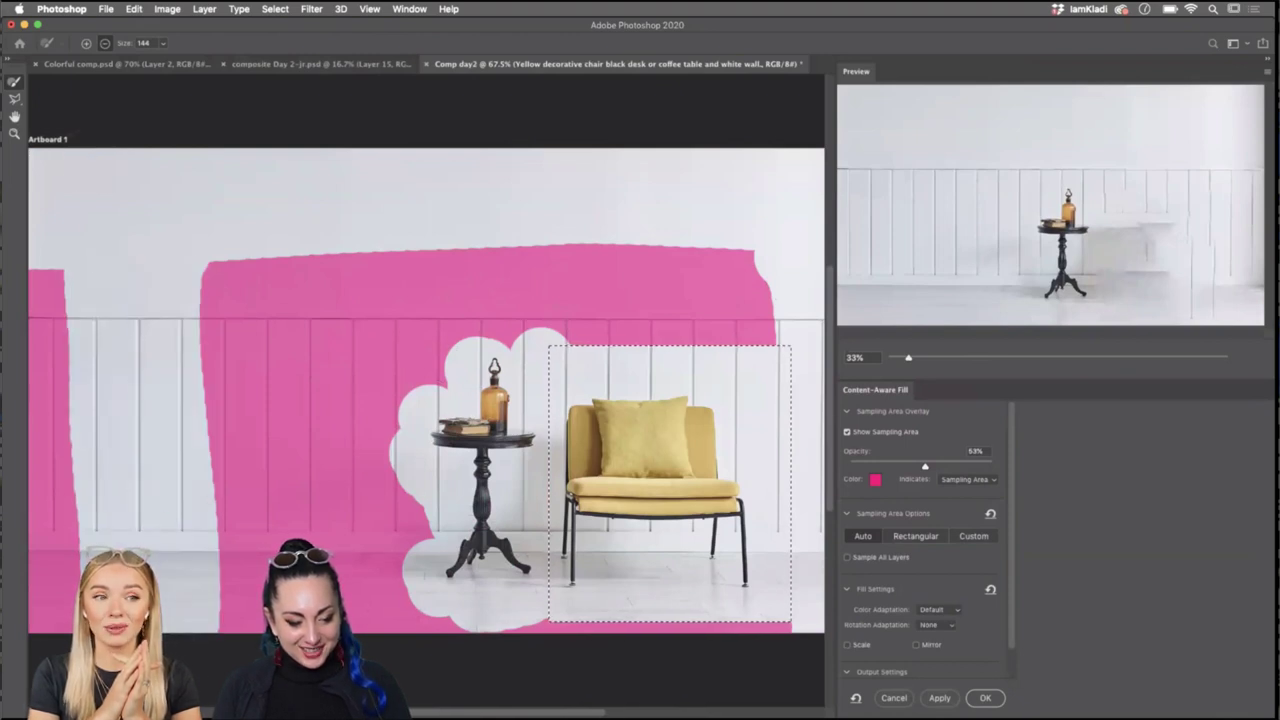
drag(50, 580, 60, 289)
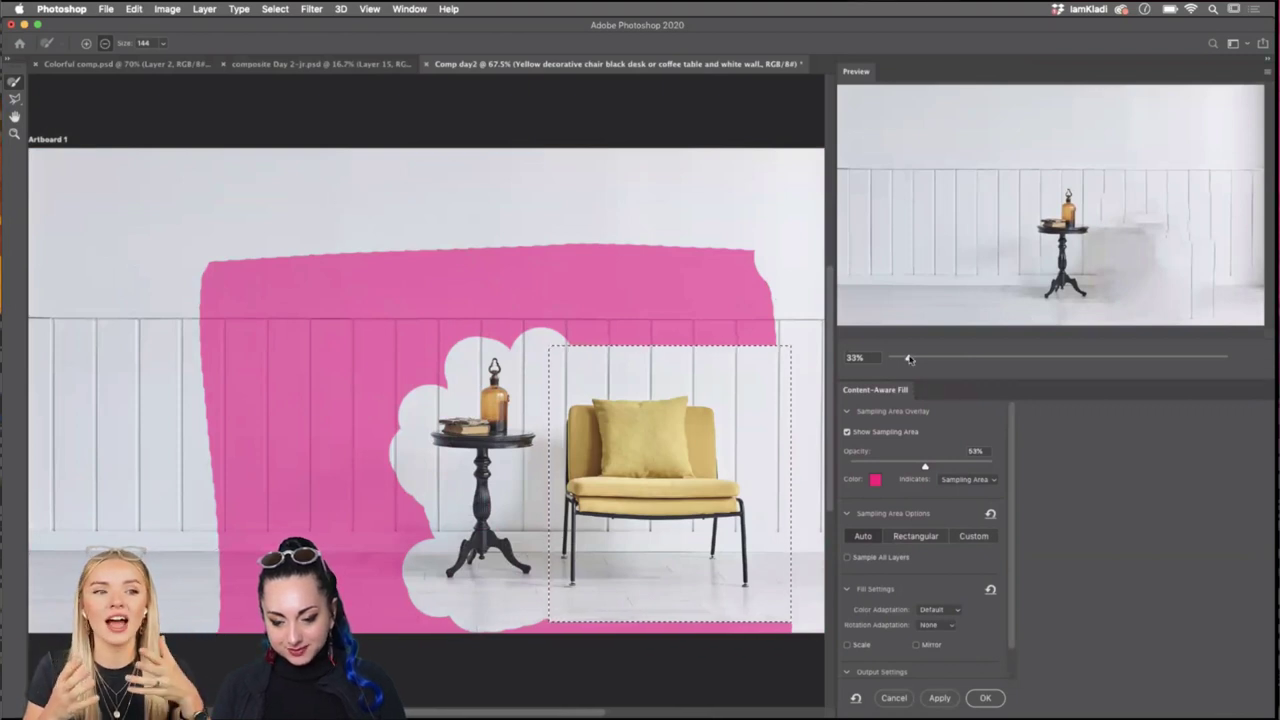
Trim the top-right corner and wall left of the table from sampling, preview at 83%.
drag(909, 359, 954, 357)
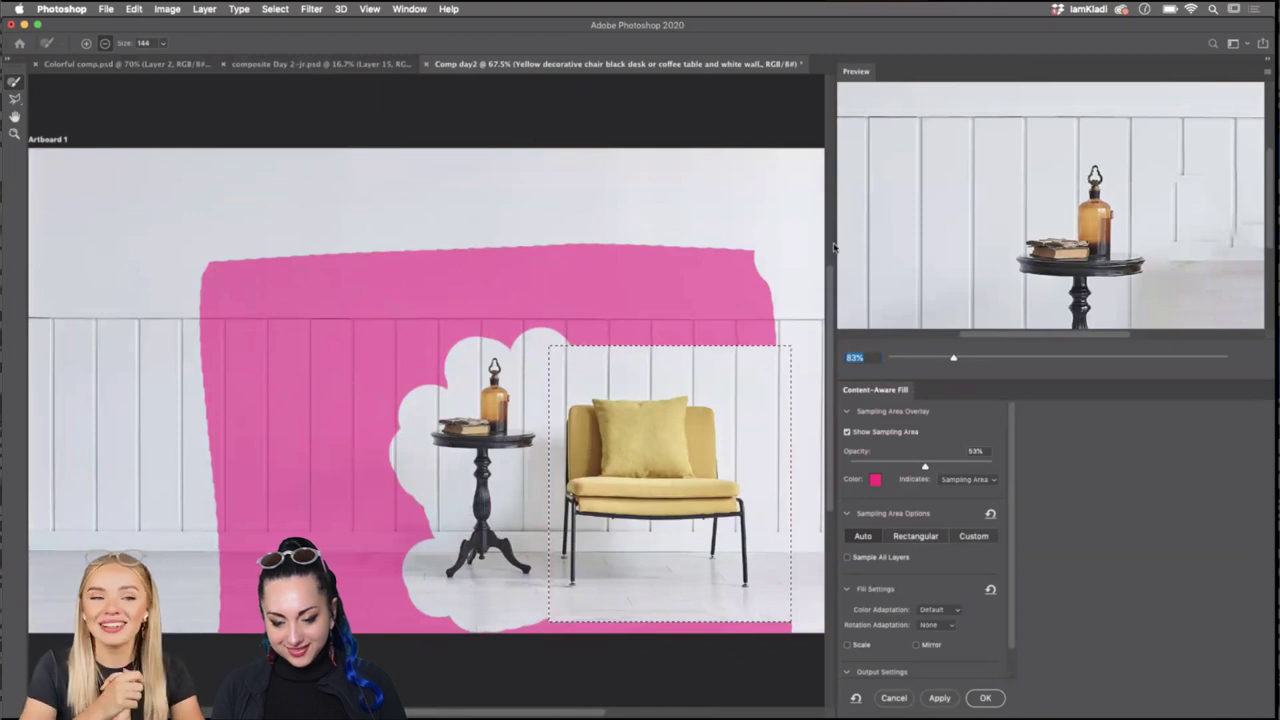
drag(889, 183, 1039, 238)
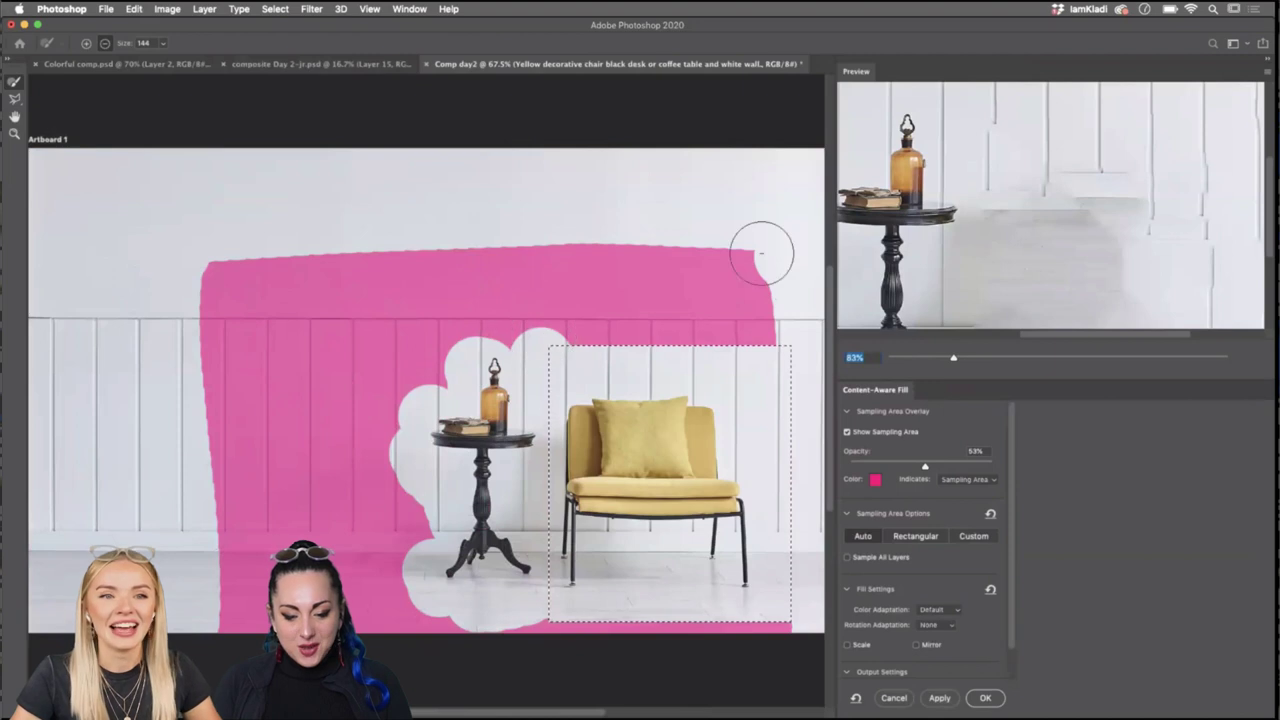
drag(763, 249, 760, 300)
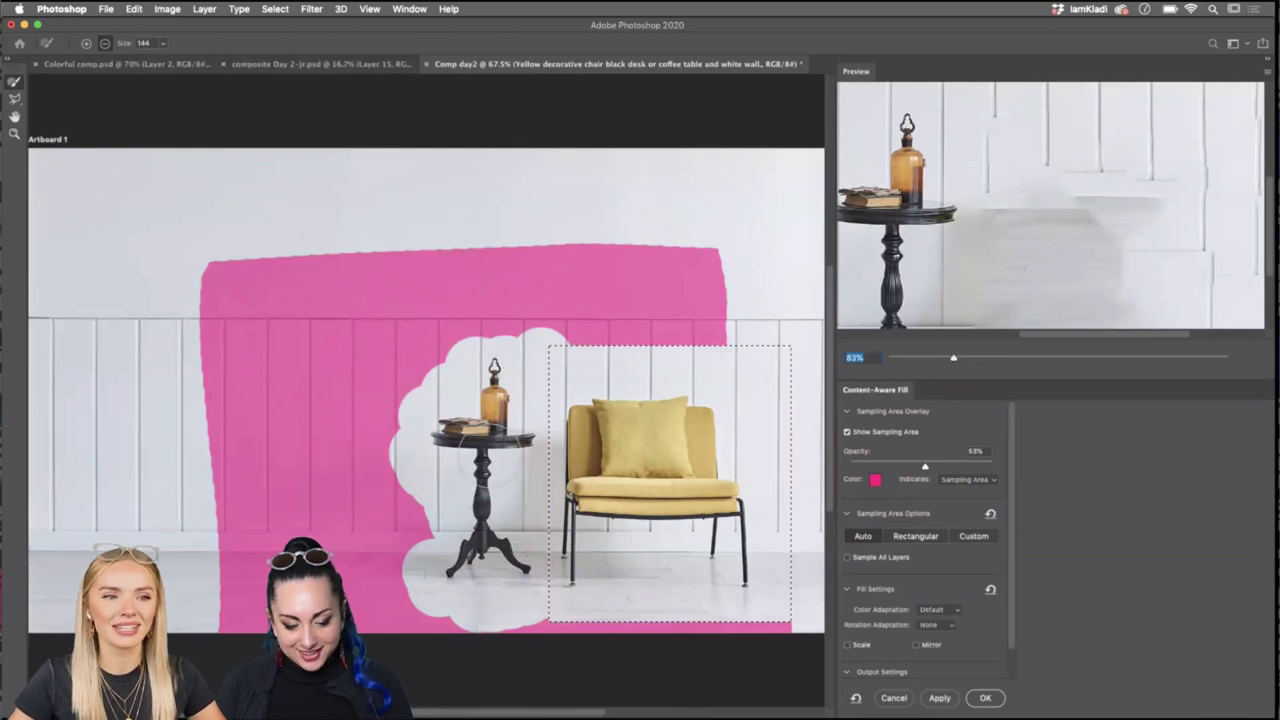
click(1240, 357)
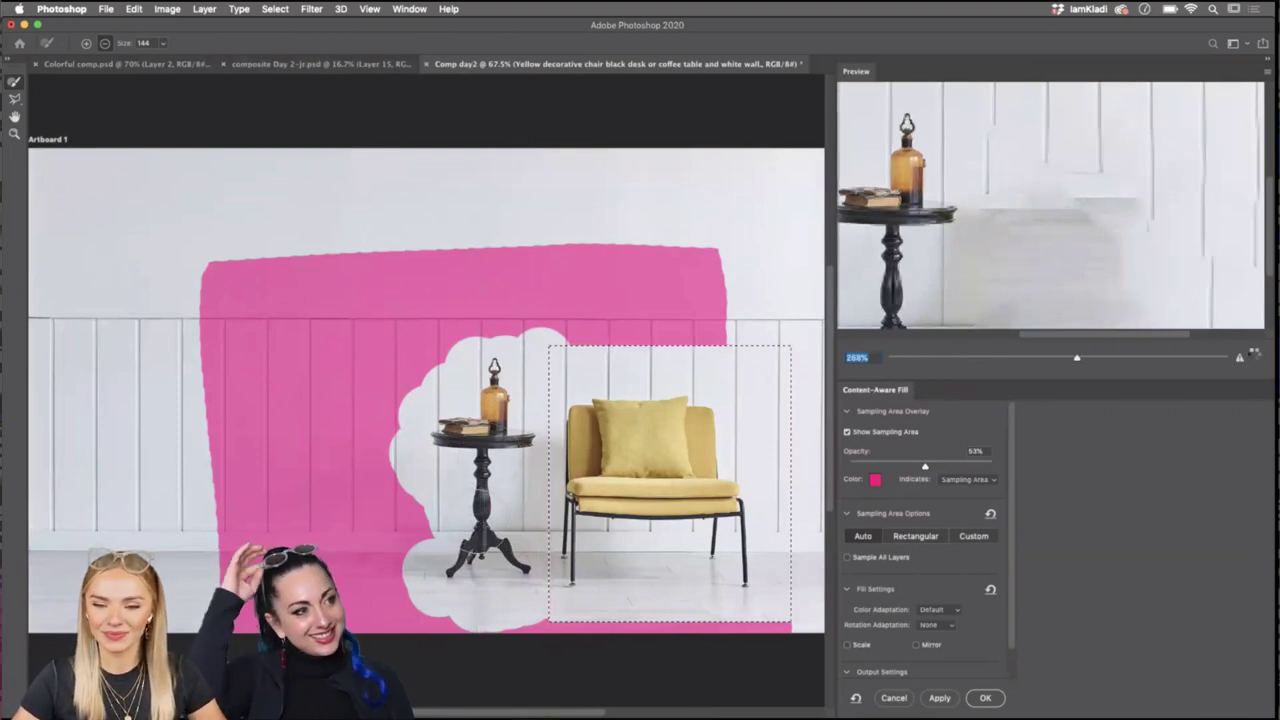
key(ctrl+0)
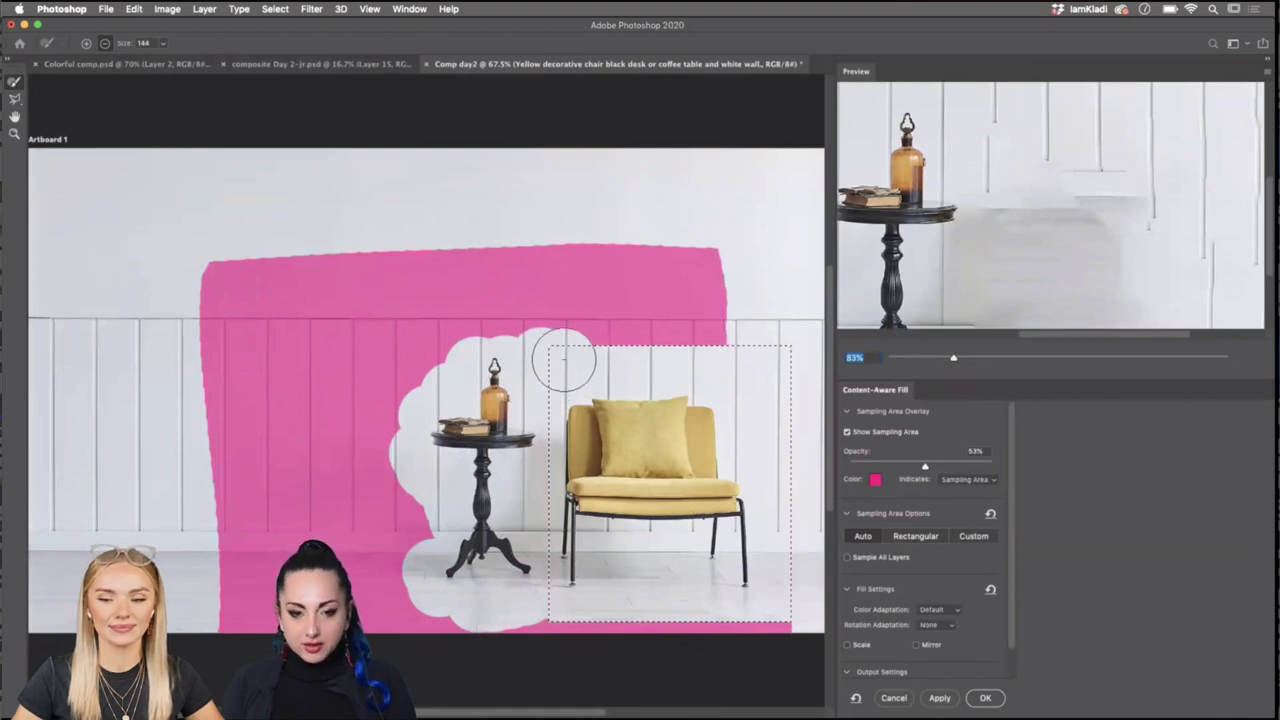
mouse_move(512, 362)
mouse_down()
mouse_move(430, 392)
mouse_move(422, 477)
mouse_move(470, 500)
mouse_up()
text(83)
key(Return)
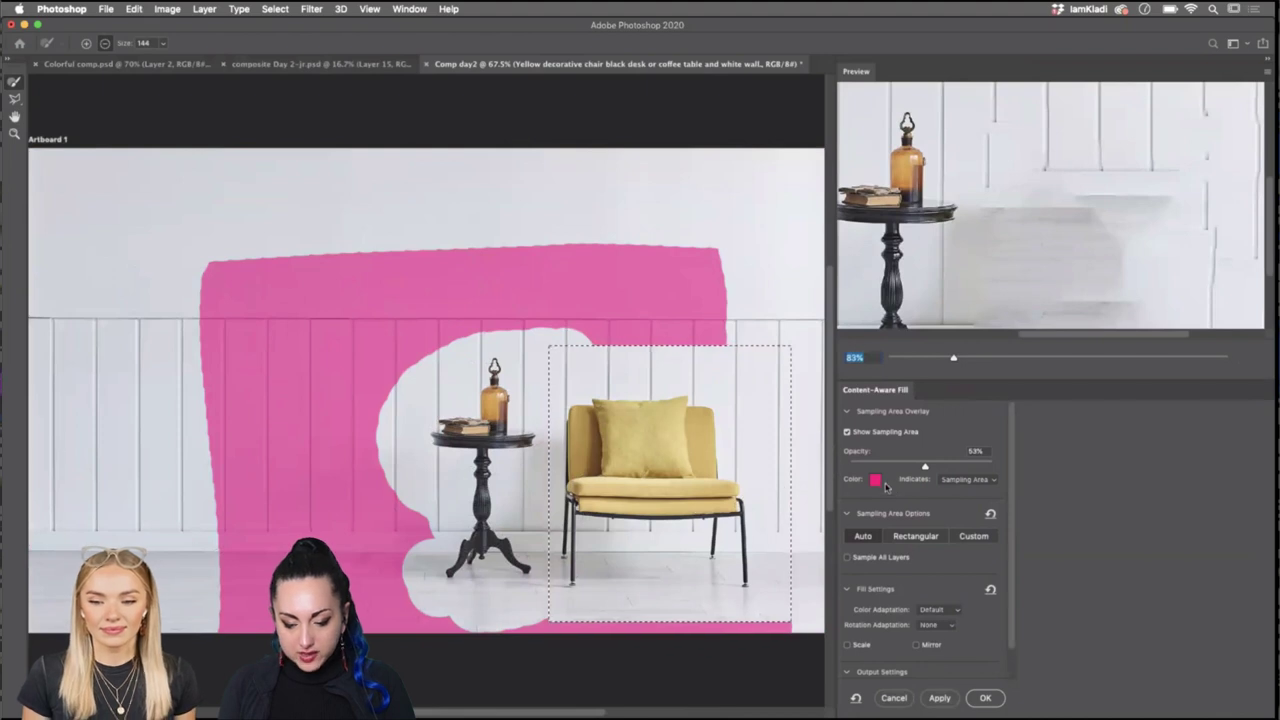
Set the Content-Aware Fill sampling overlay colour to light green 5af246.
click(877, 482)
drag(937, 374, 937, 393)
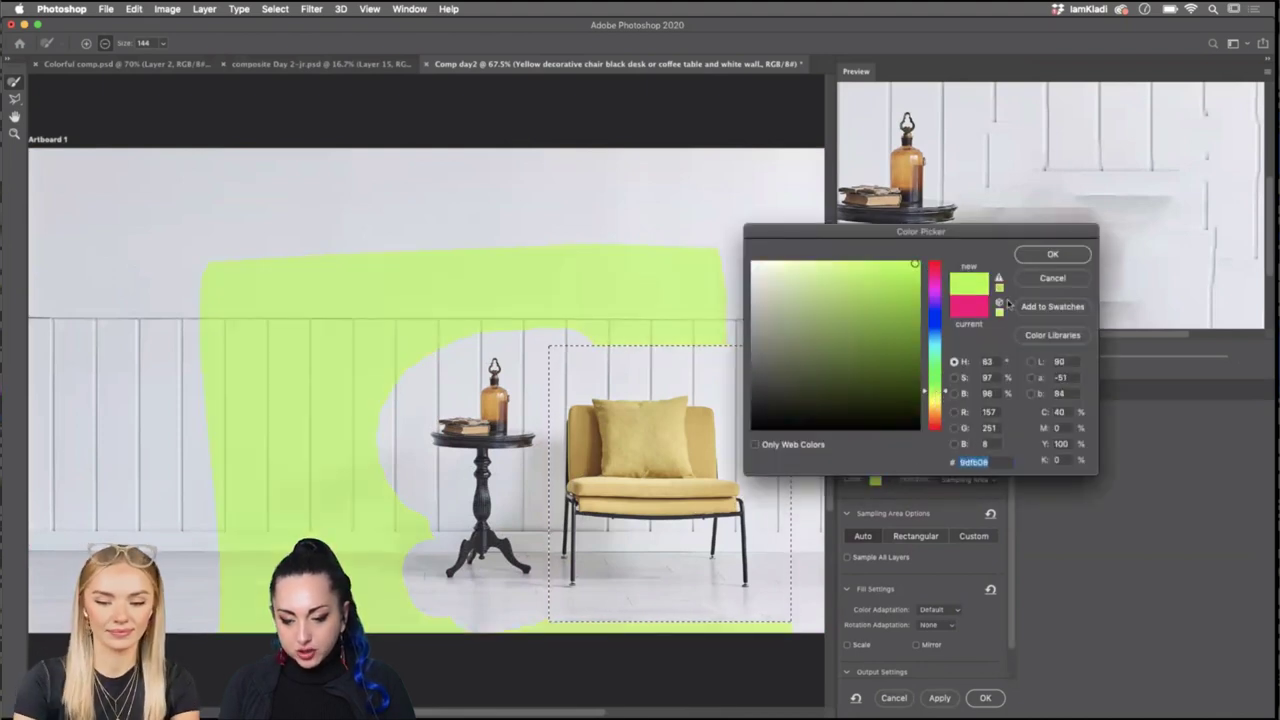
click(1052, 278)
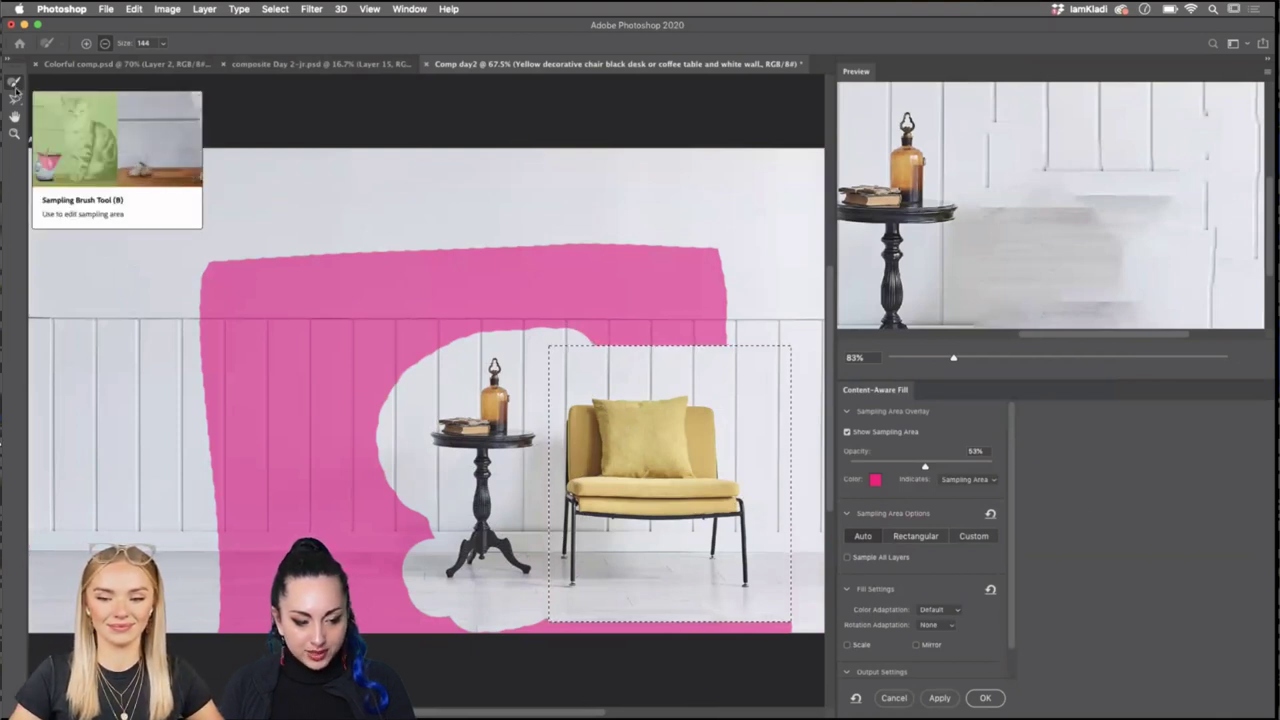
click(877, 481)
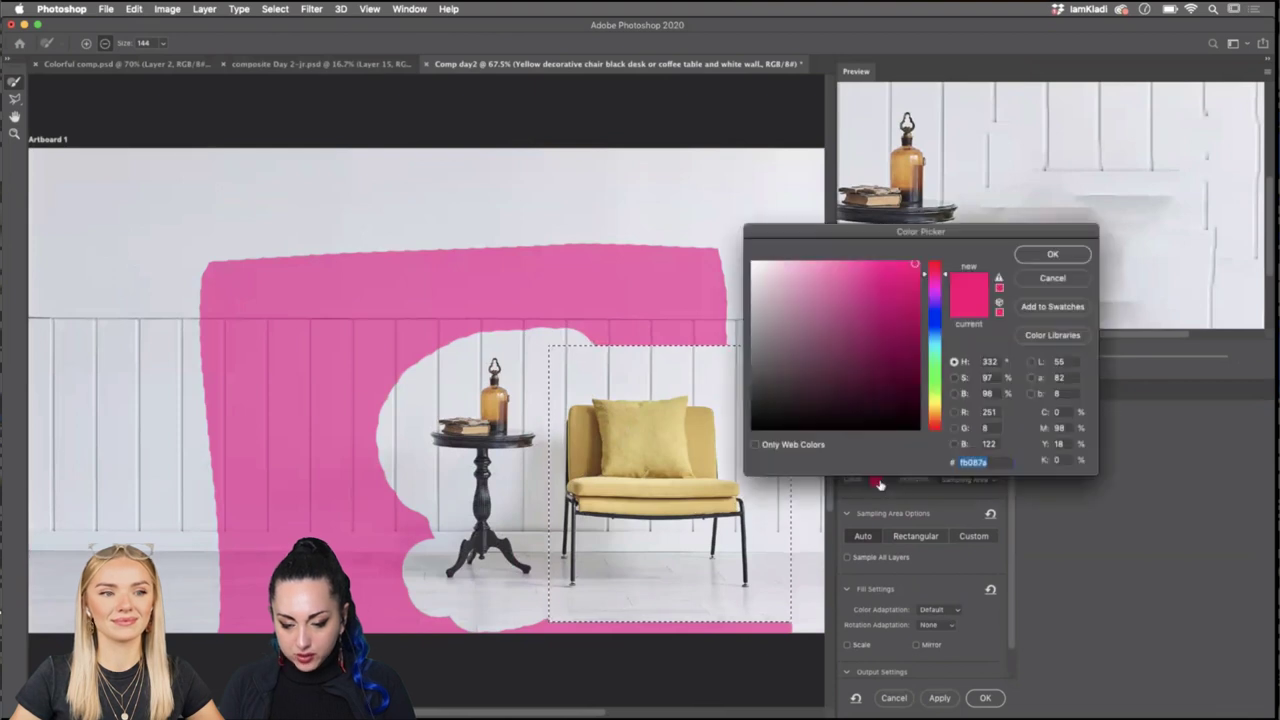
click(933, 378)
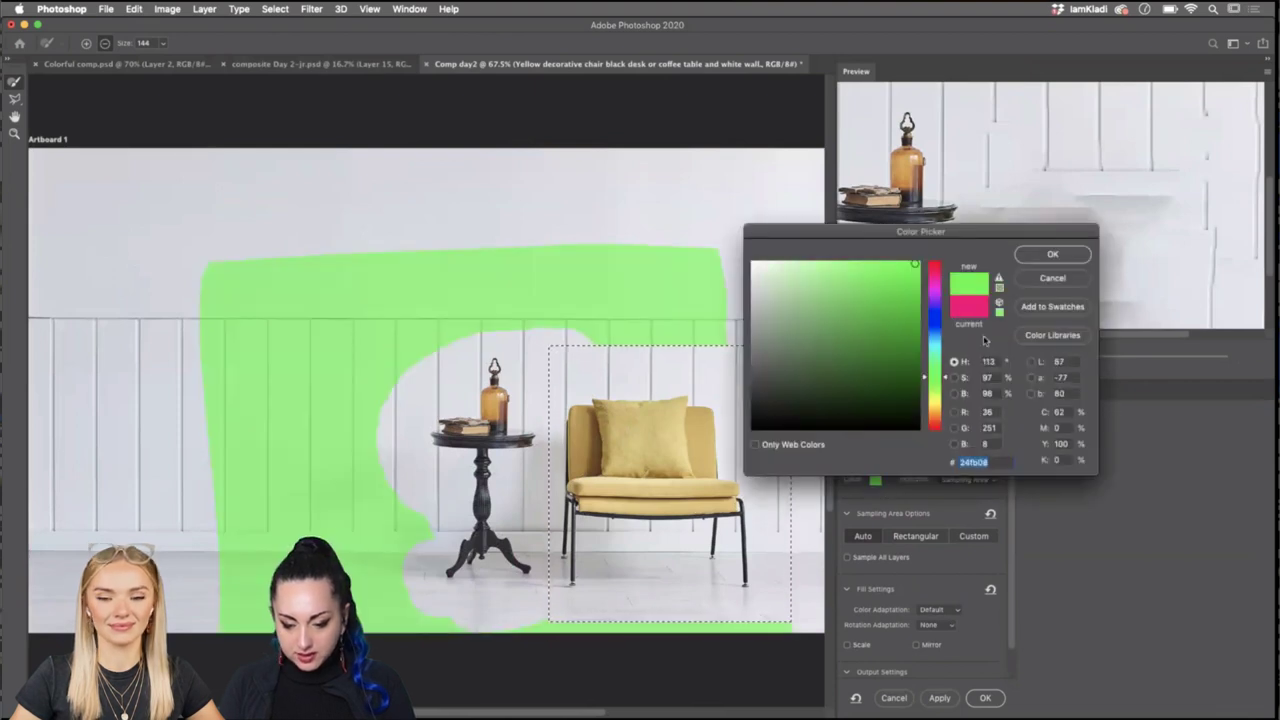
click(870, 269)
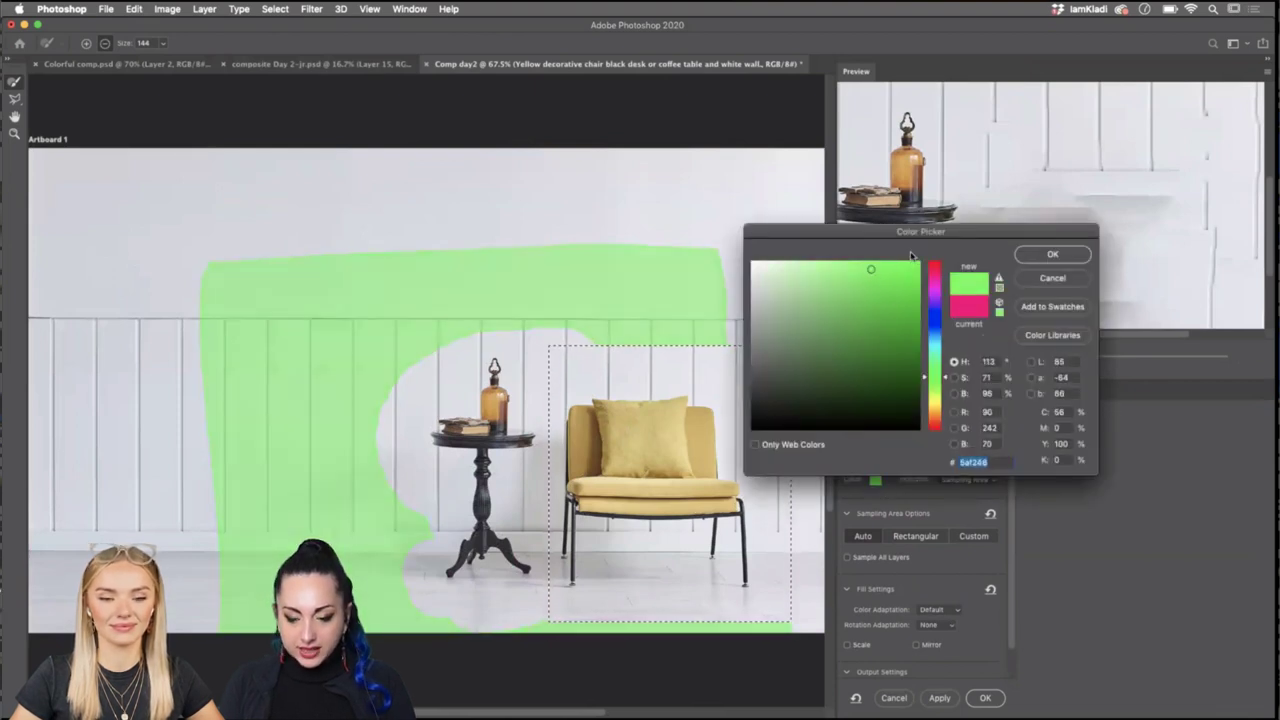
click(1050, 254)
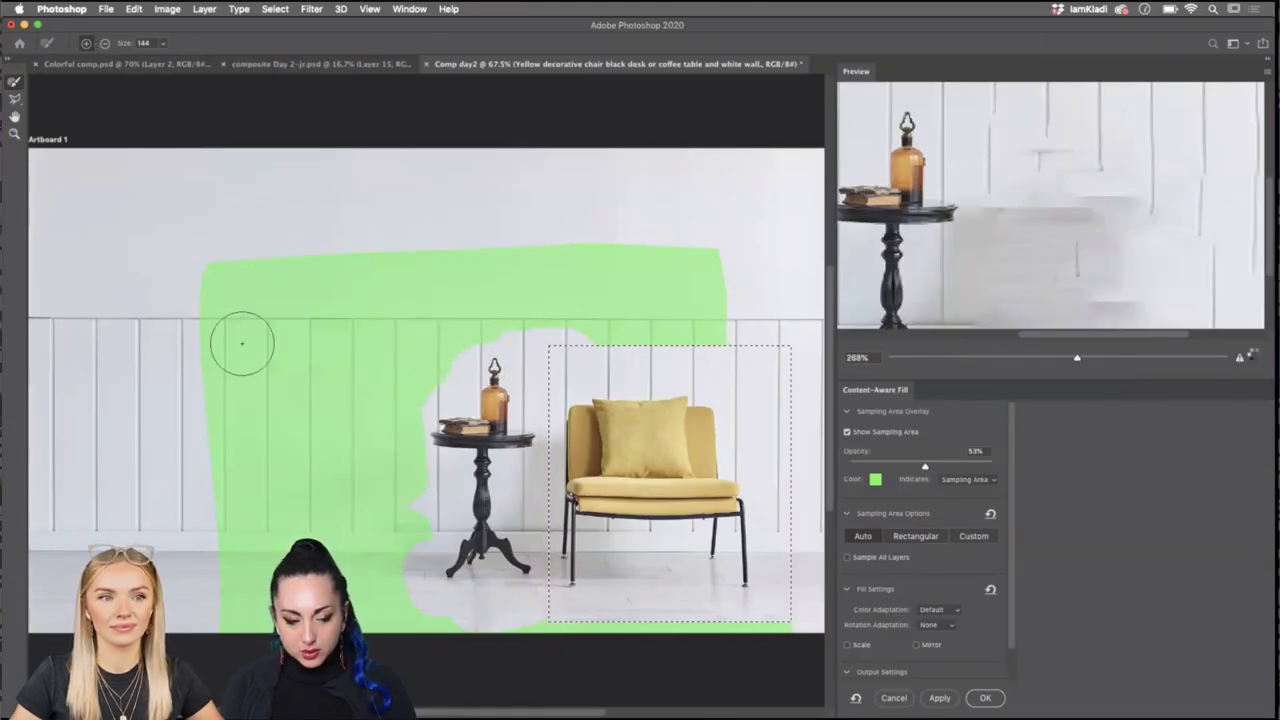
Extend the sampling area over the left wall panels, trim its right end and top-right lobe, and apply the fill.
click(104, 45)
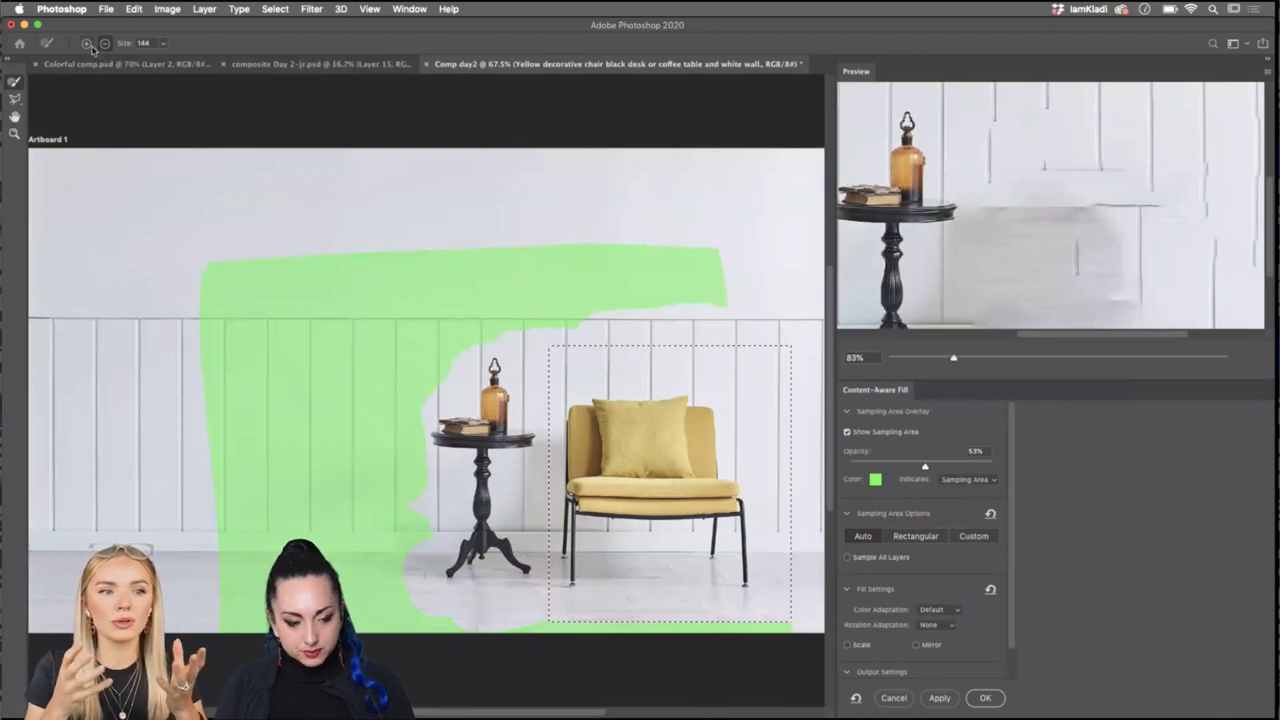
click(86, 44)
mouse_move(240, 340)
mouse_down()
mouse_move(216, 381)
mouse_move(191, 491)
mouse_up()
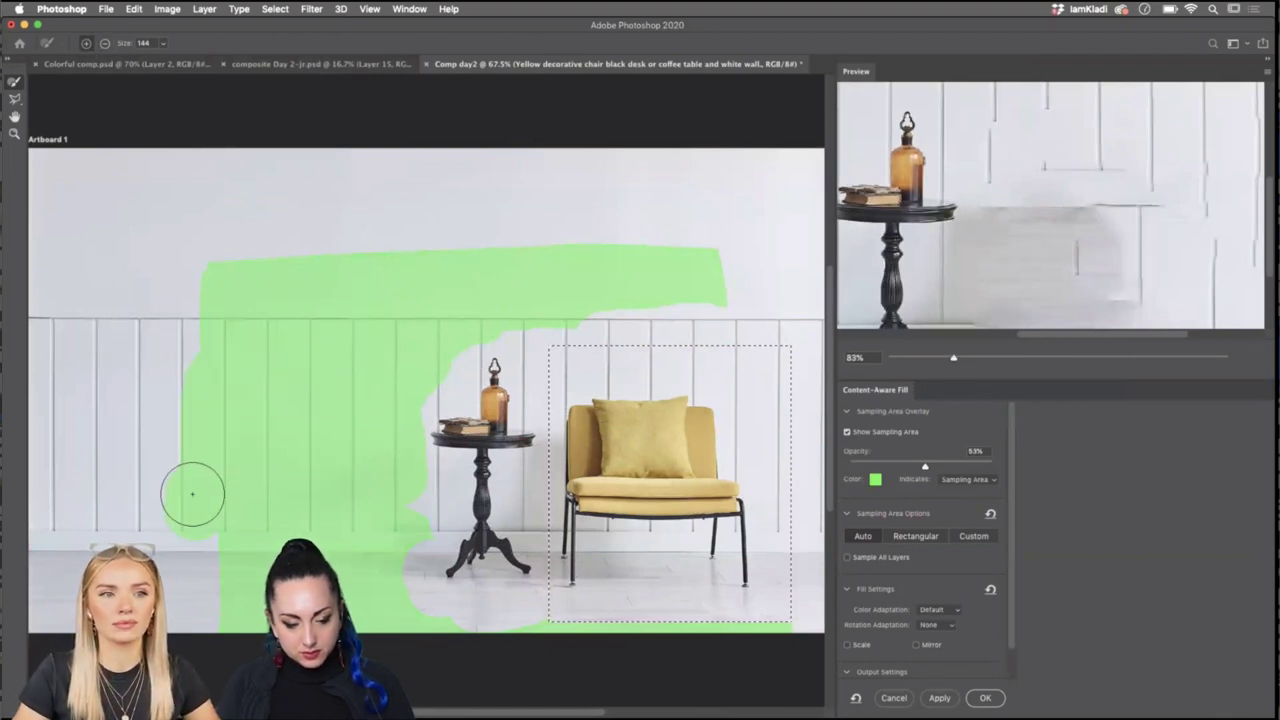
drag(232, 331, 223, 337)
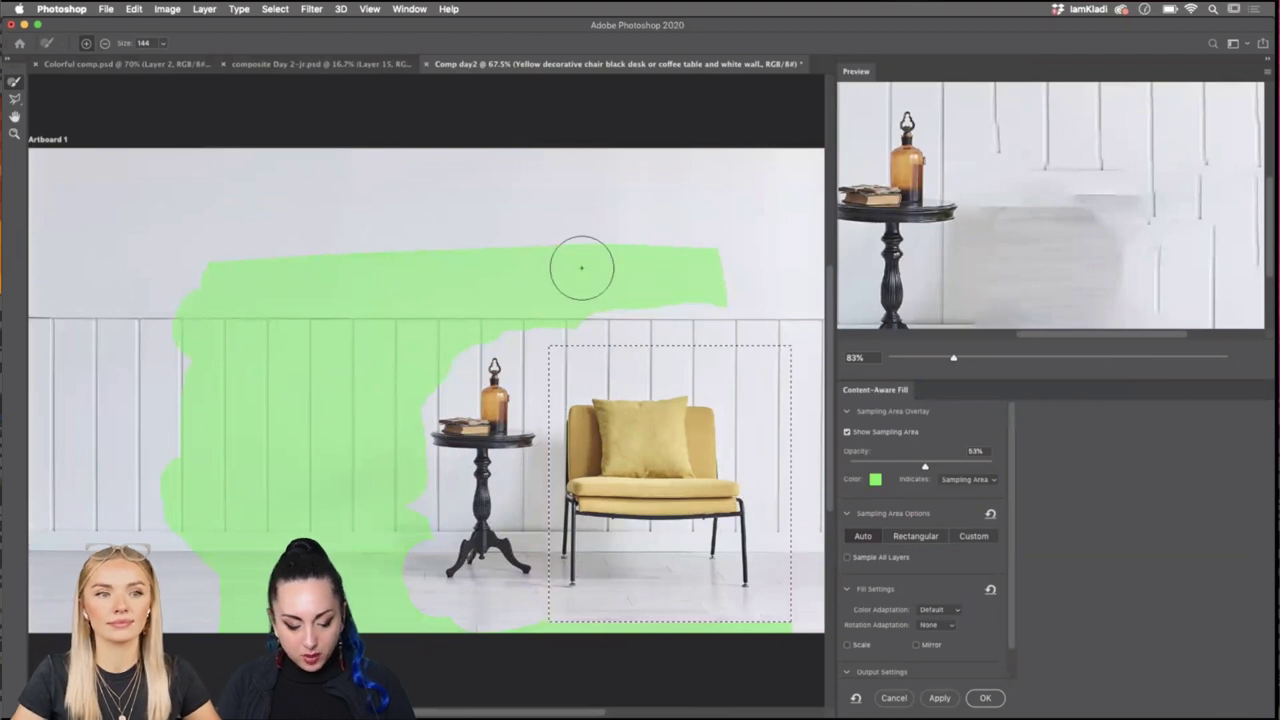
mouse_move(580, 263)
mouse_down()
mouse_move(739, 282)
mouse_move(634, 301)
mouse_move(547, 237)
mouse_move(556, 337)
mouse_move(467, 242)
mouse_move(427, 233)
mouse_move(383, 250)
mouse_move(560, 271)
mouse_move(361, 286)
mouse_move(378, 269)
mouse_move(205, 267)
mouse_move(369, 255)
mouse_move(250, 282)
mouse_move(454, 303)
mouse_move(166, 294)
mouse_up()
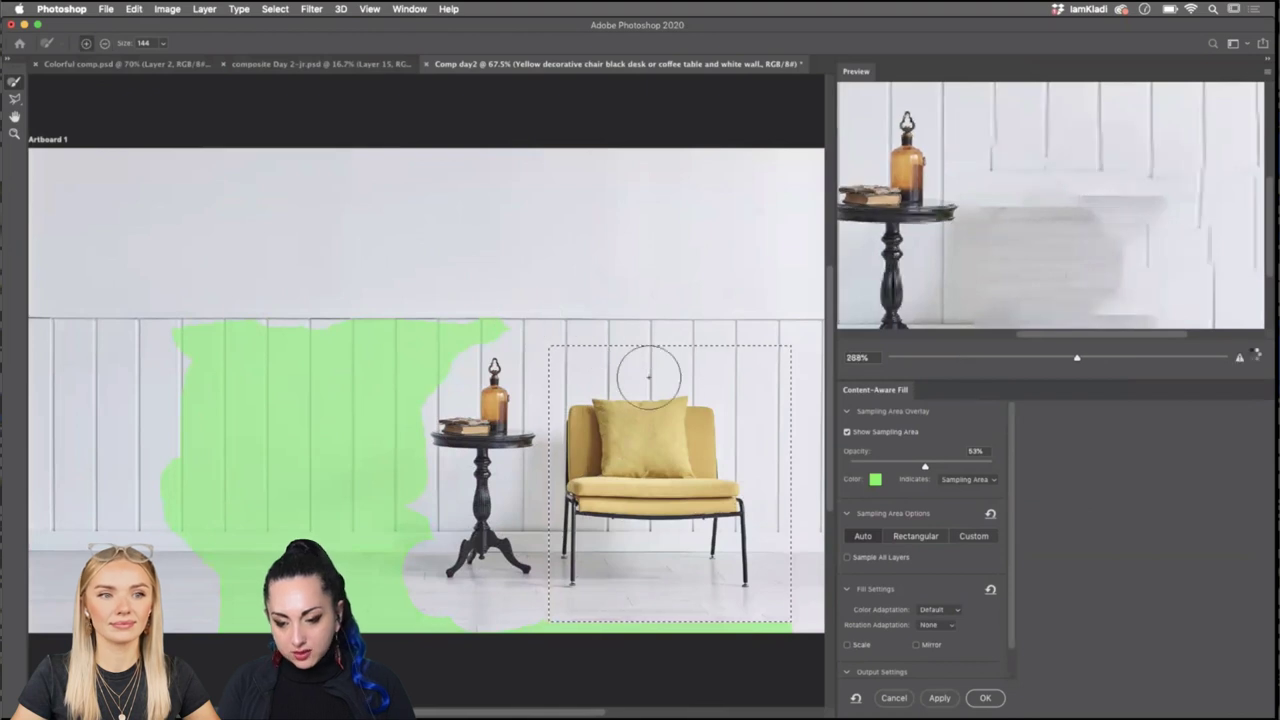
scroll(663, 465, down, 3)
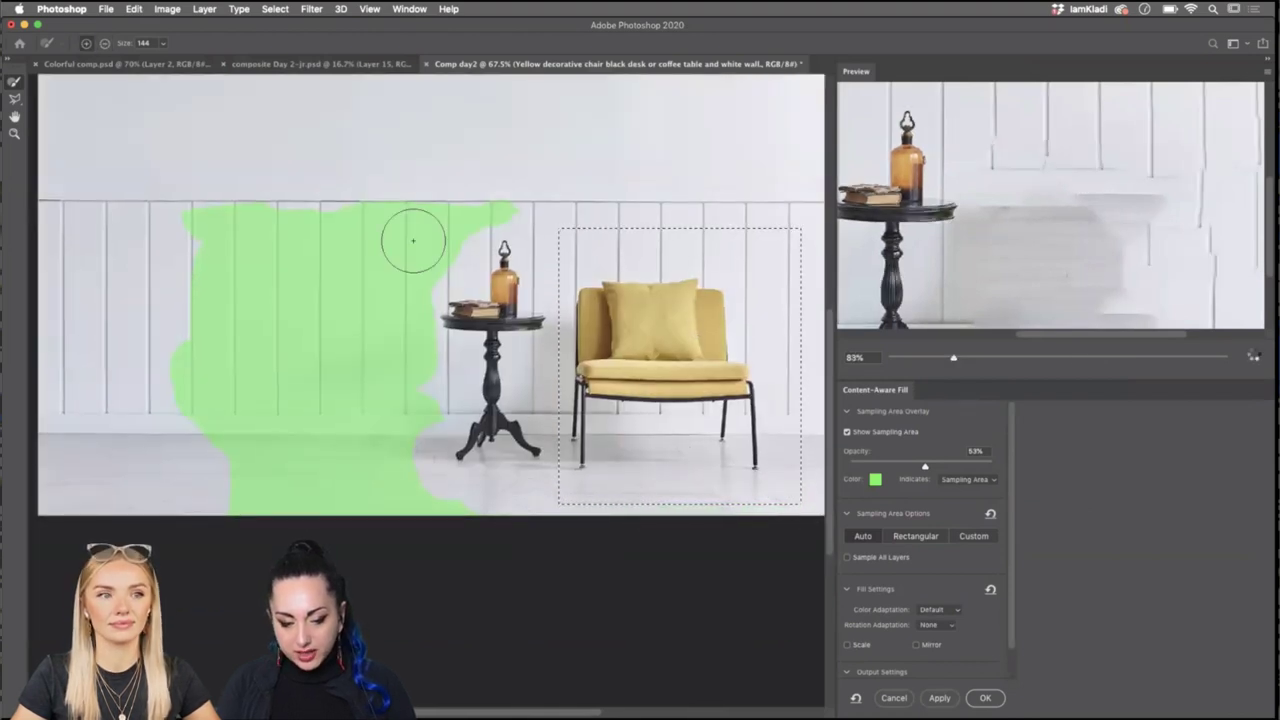
drag(440, 215, 474, 194)
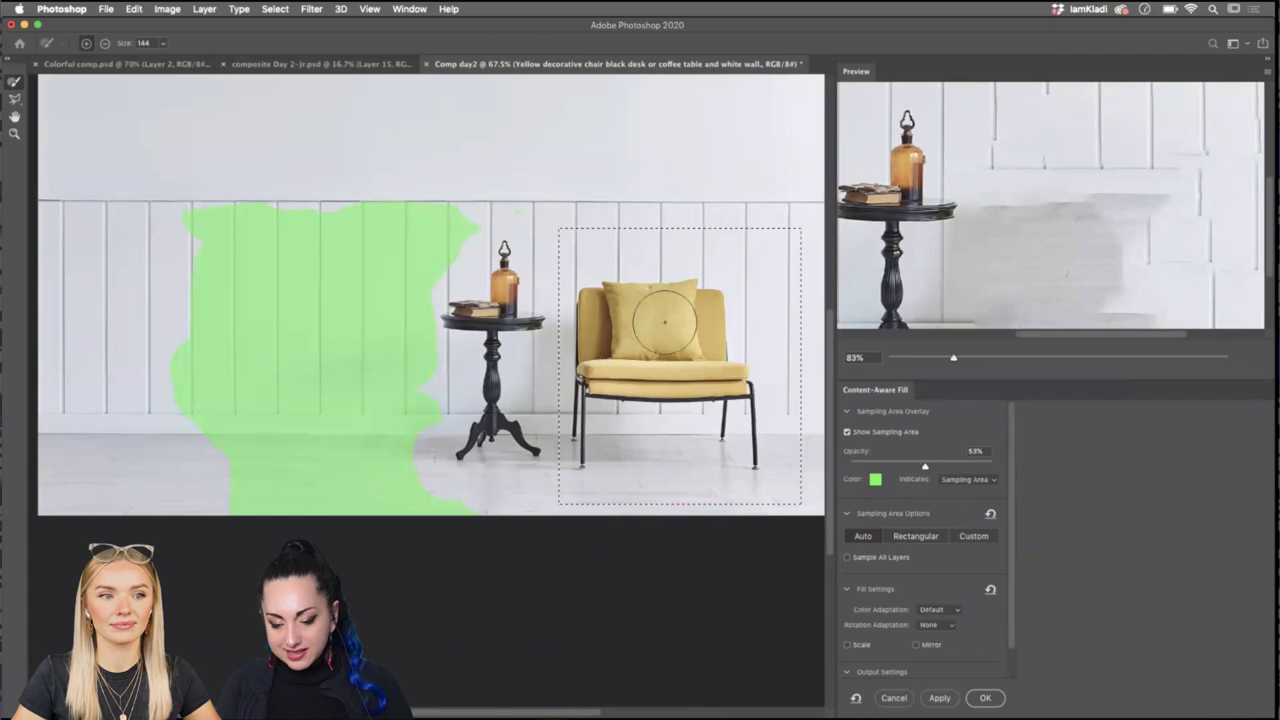
click(985, 698)
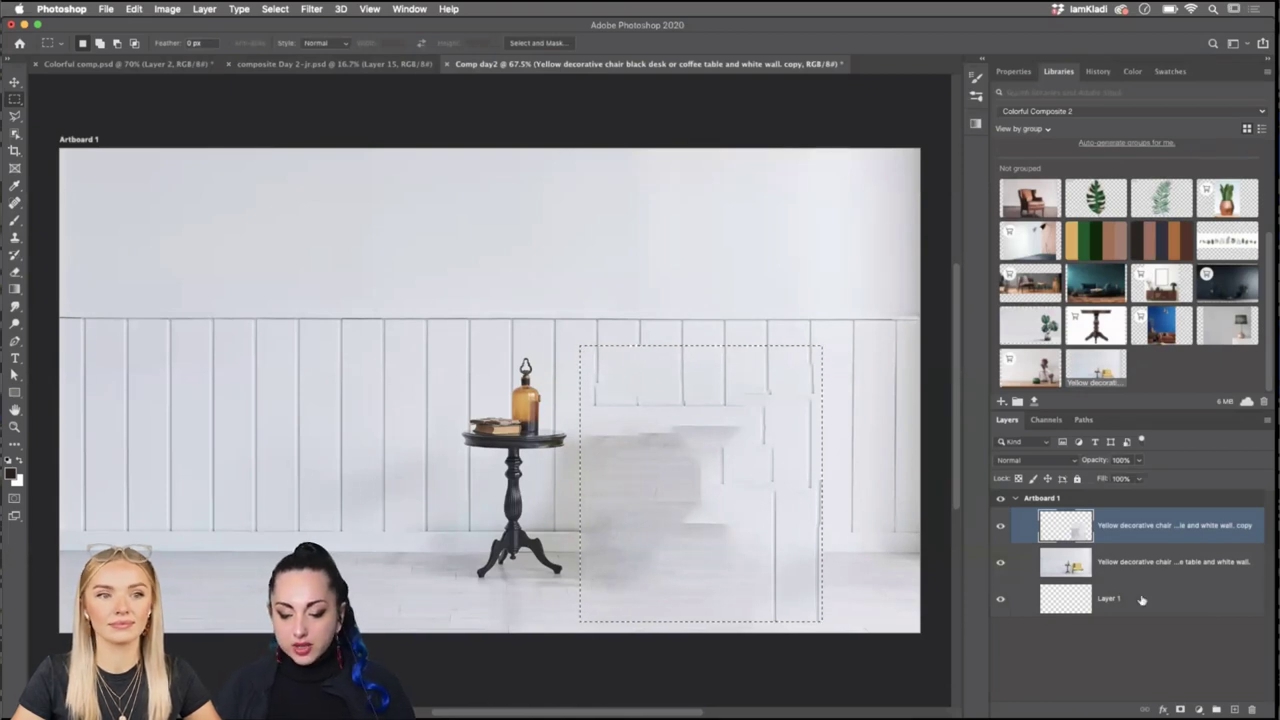
Toggle the filled copy layer on and off to compare it with the original chair photo.
click(1001, 527)
click(1002, 530)
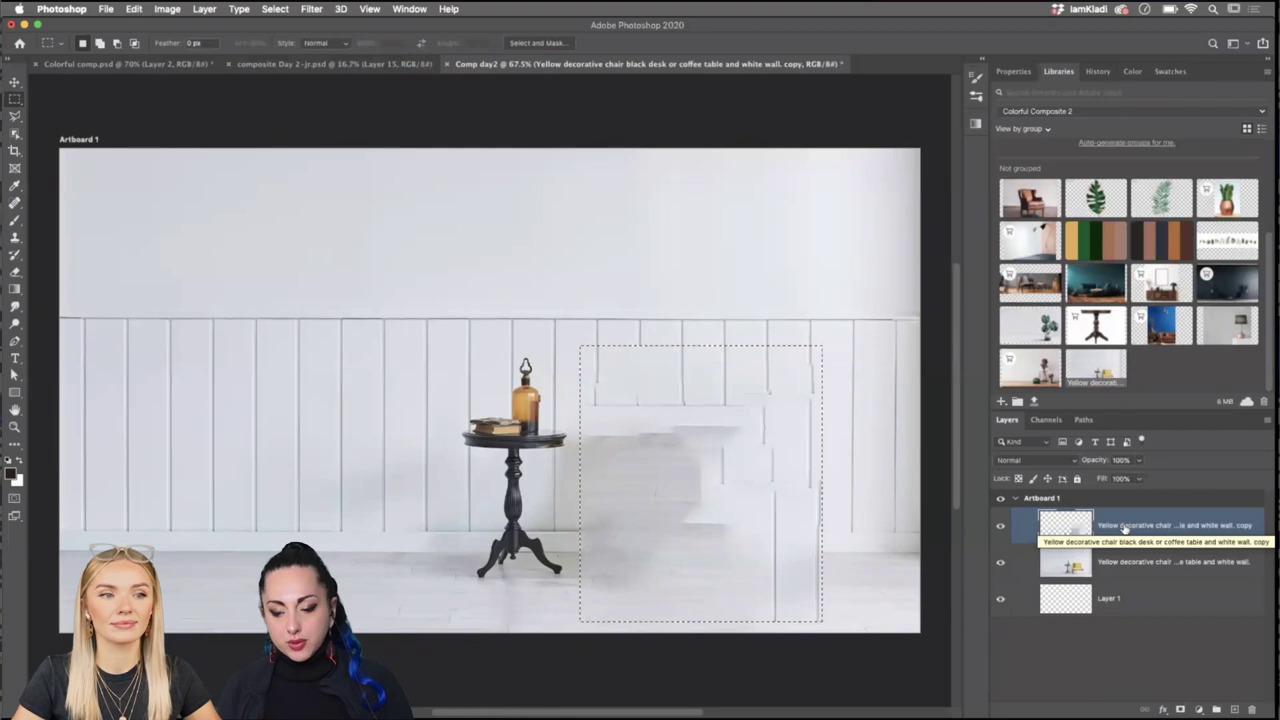
click(1223, 562)
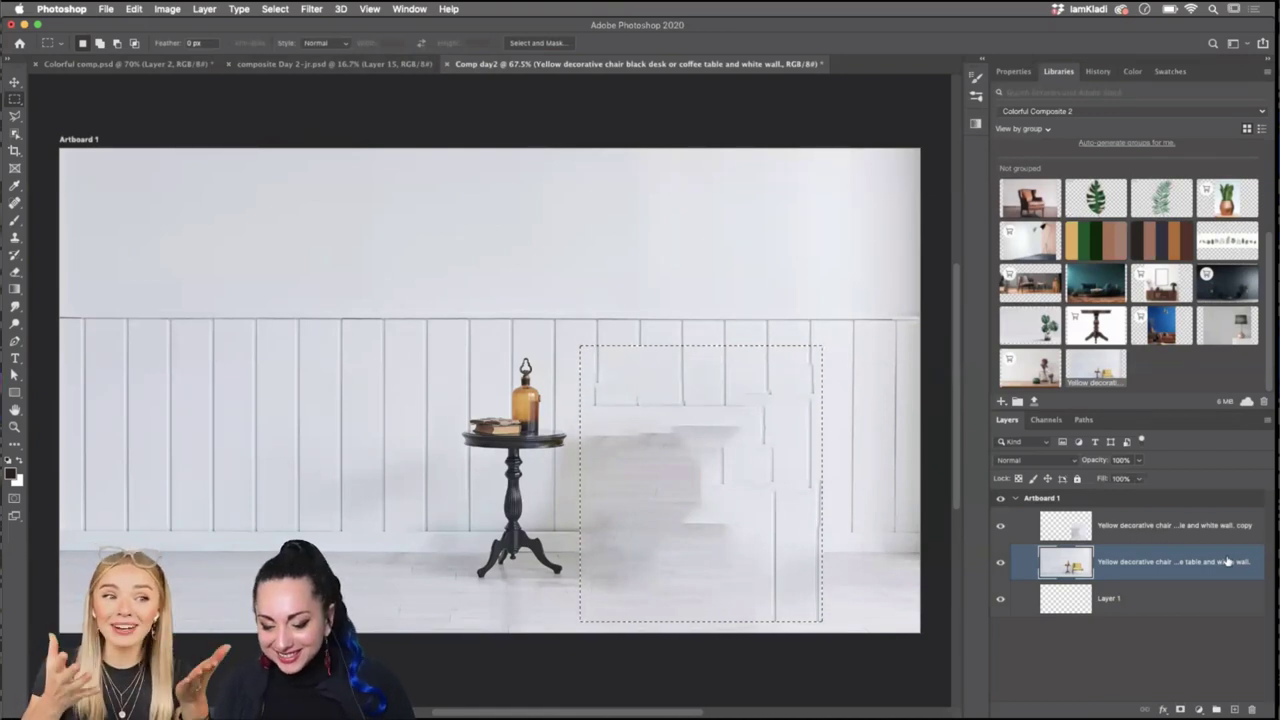
click(1197, 525)
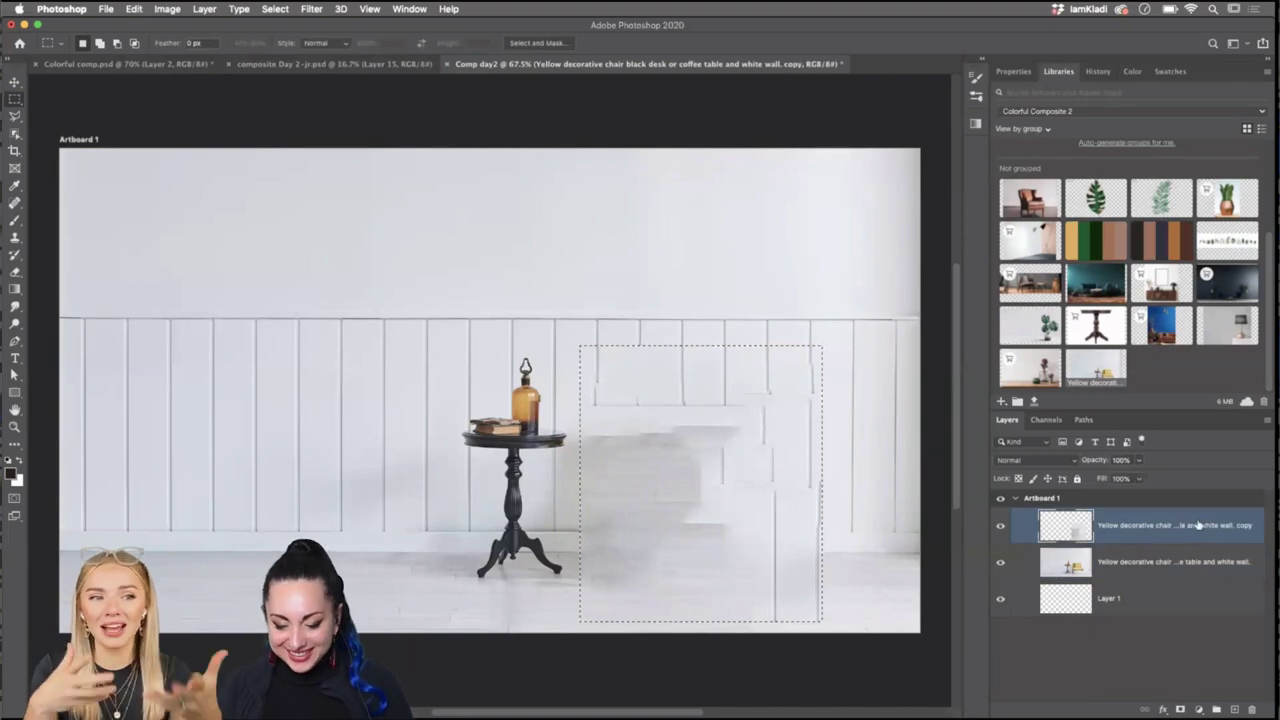
click(1001, 526)
click(1001, 526)
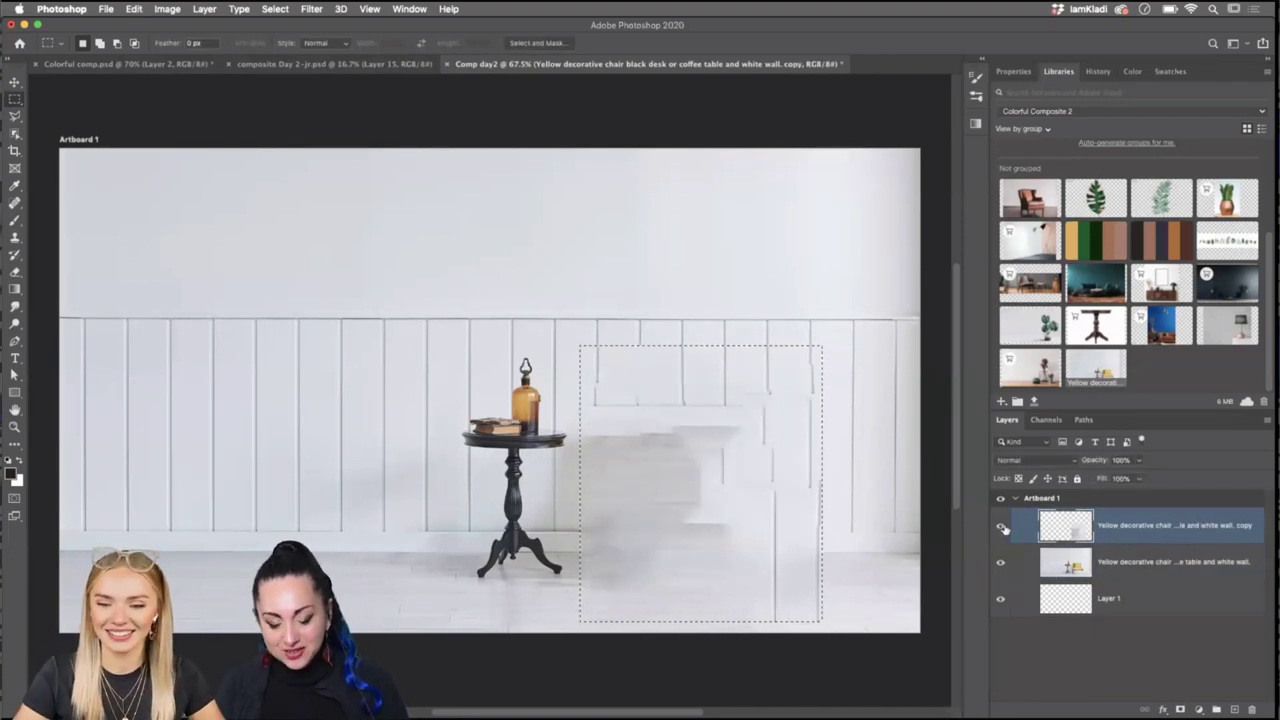
click(1001, 526)
click(1000, 527)
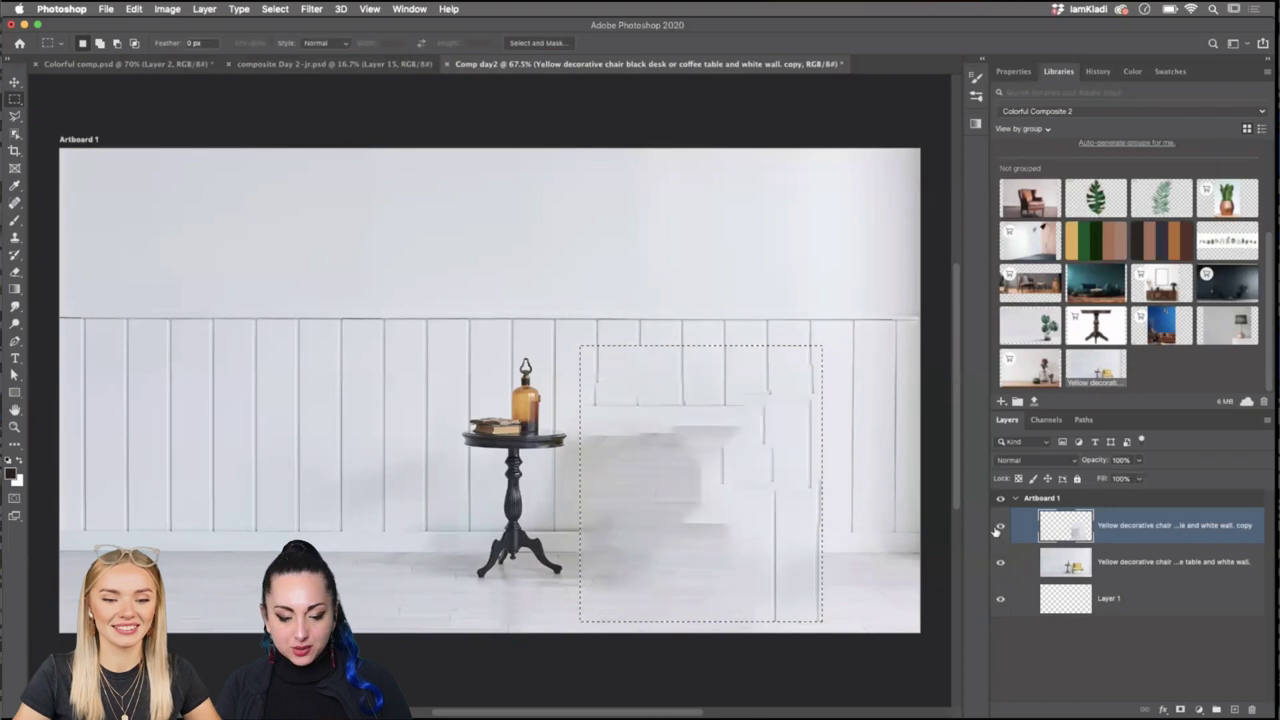
Pick the Spot Healing Brush, clear the selection, and hide the patched copy layer.
click(15, 238)
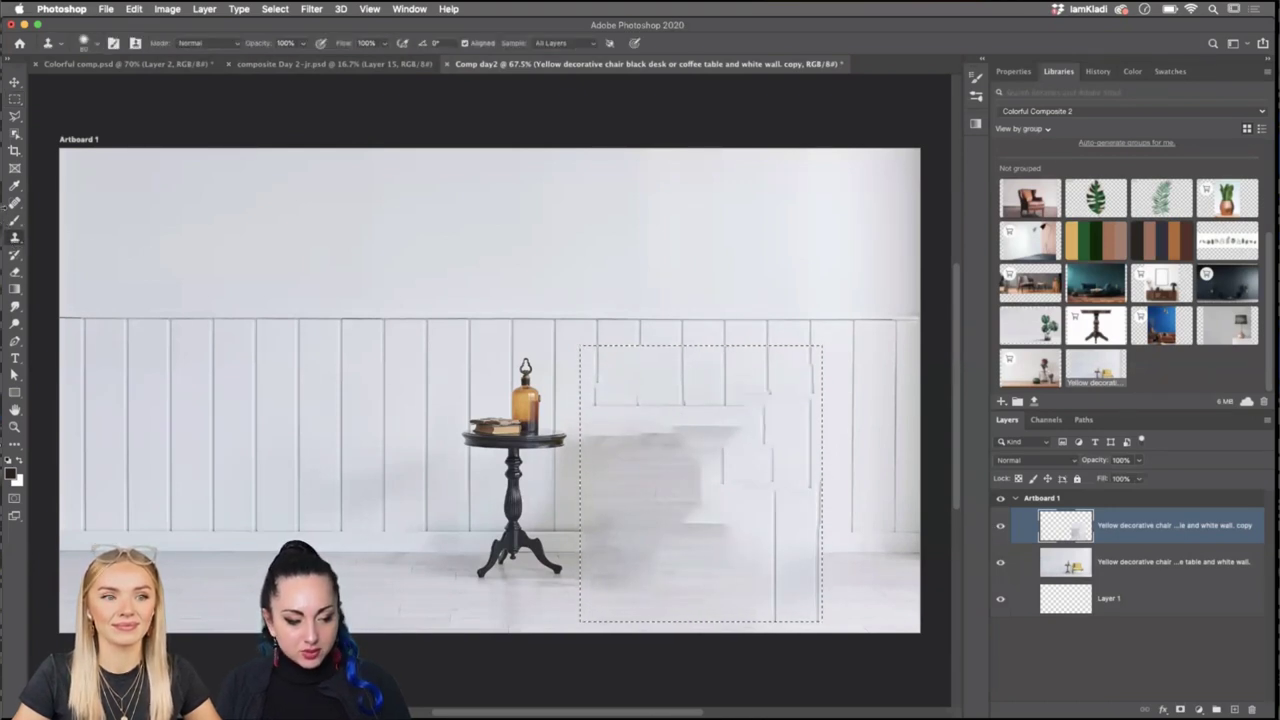
drag(10, 204, 9, 204)
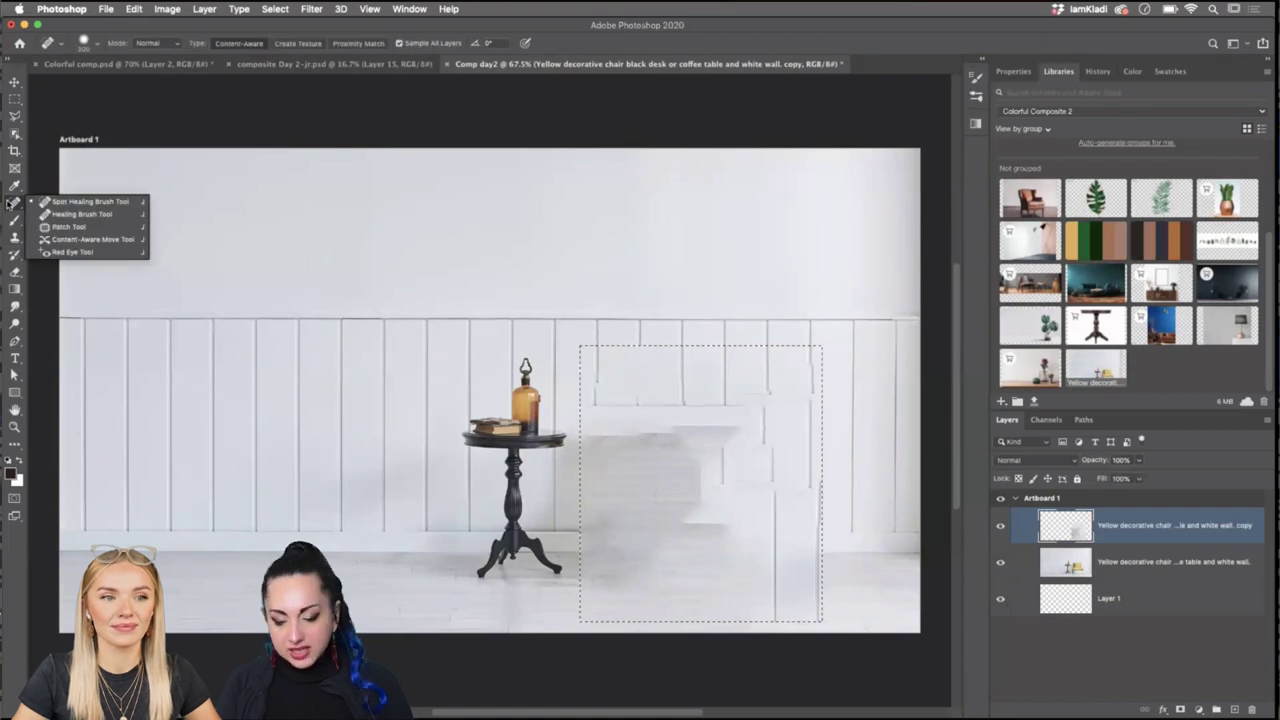
click(1208, 652)
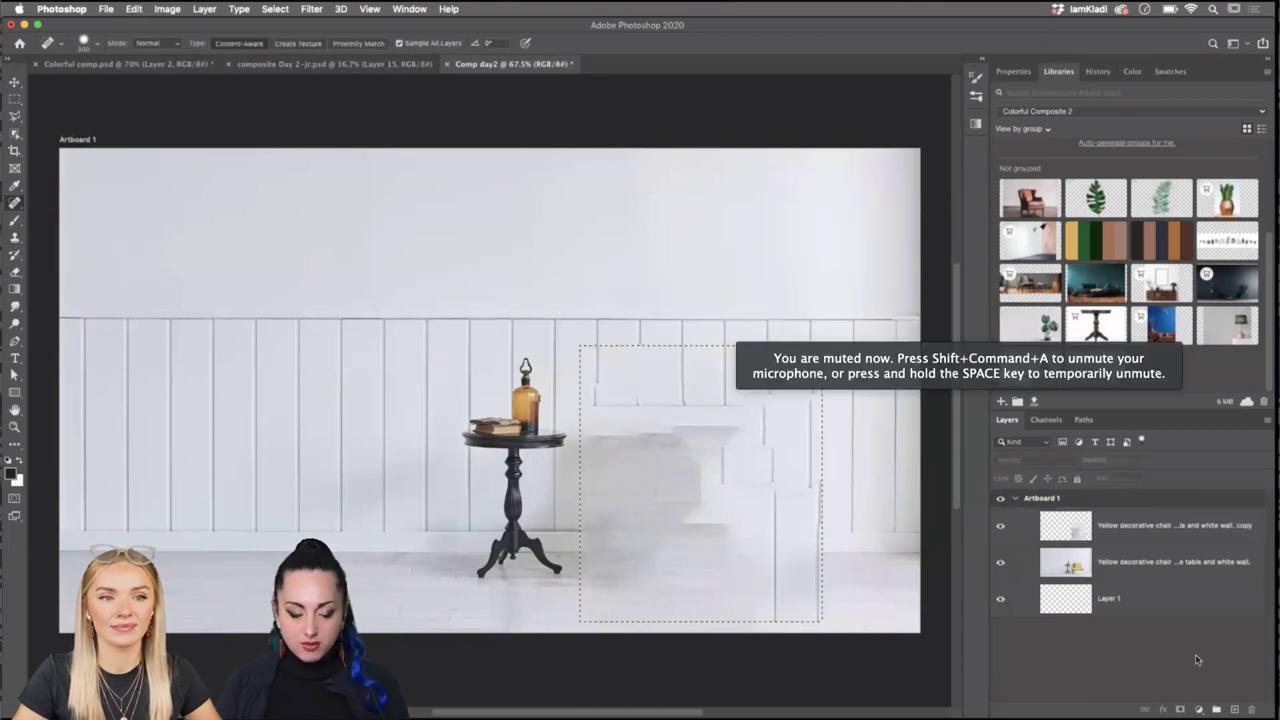
key(super+d)
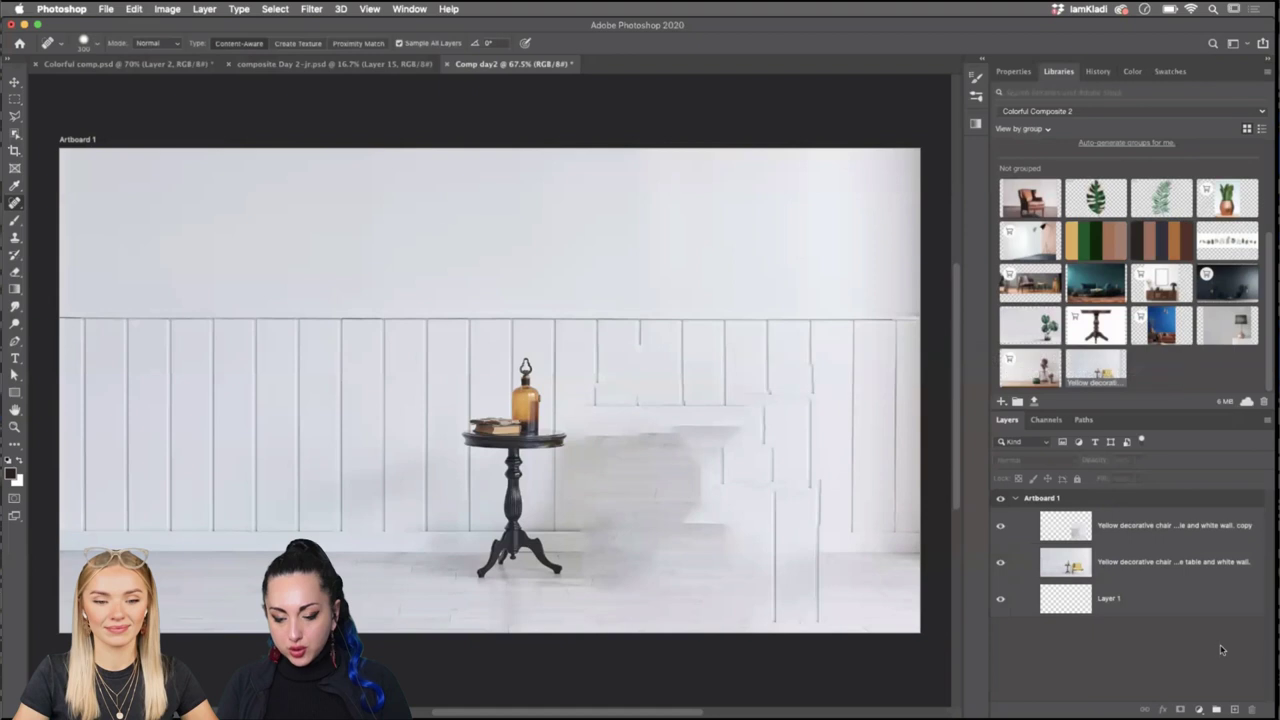
click(1001, 526)
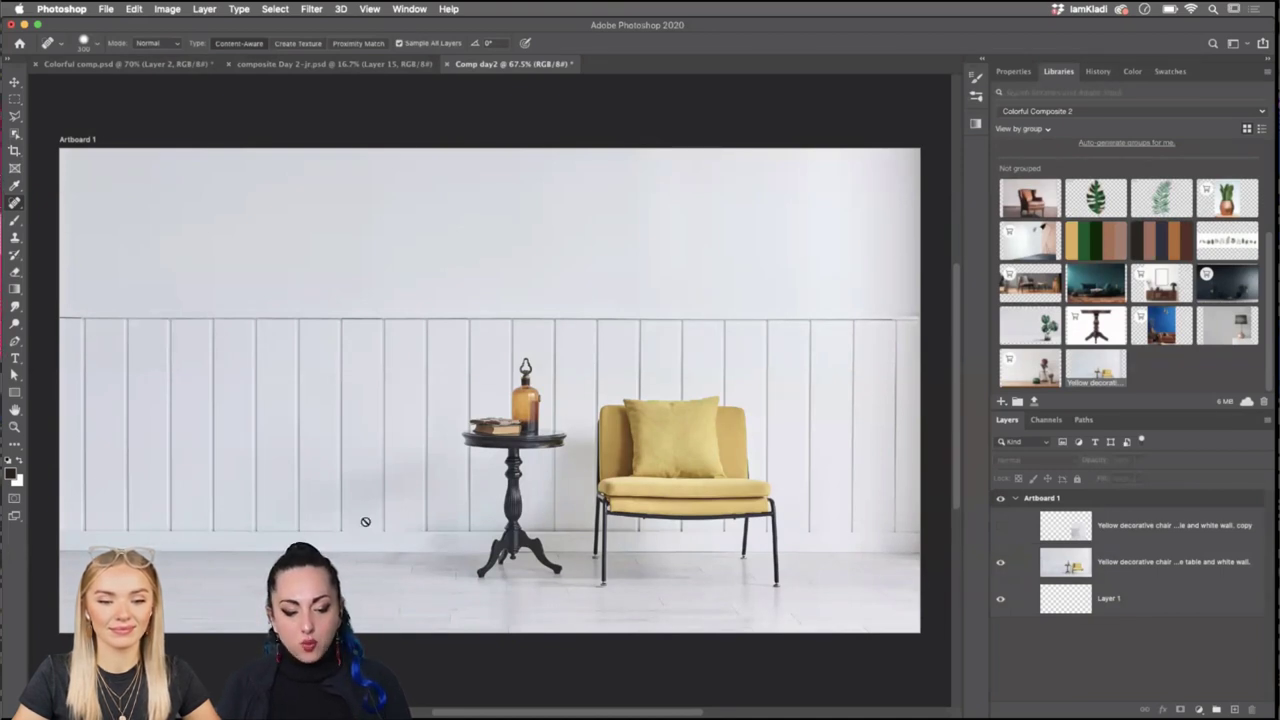
Select the empty left wall panels and floor on the chair photo layer and copy them to Layer 2.
click(1135, 564)
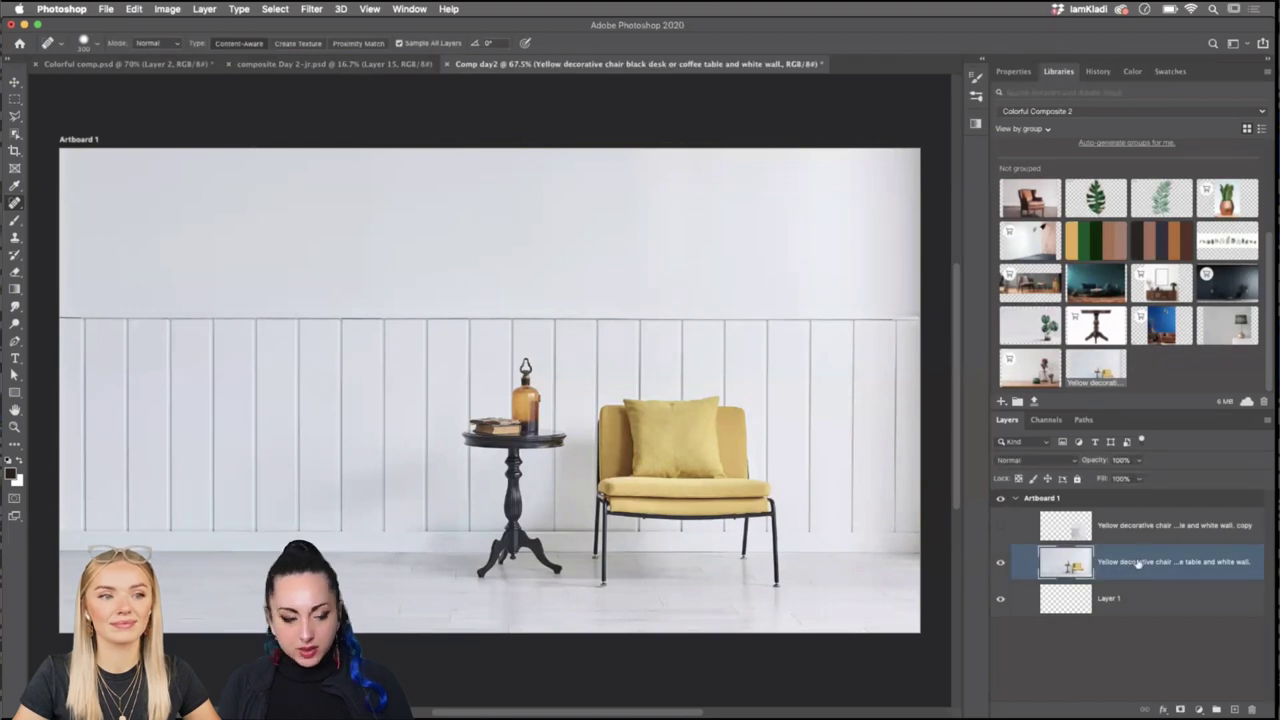
click(15, 100)
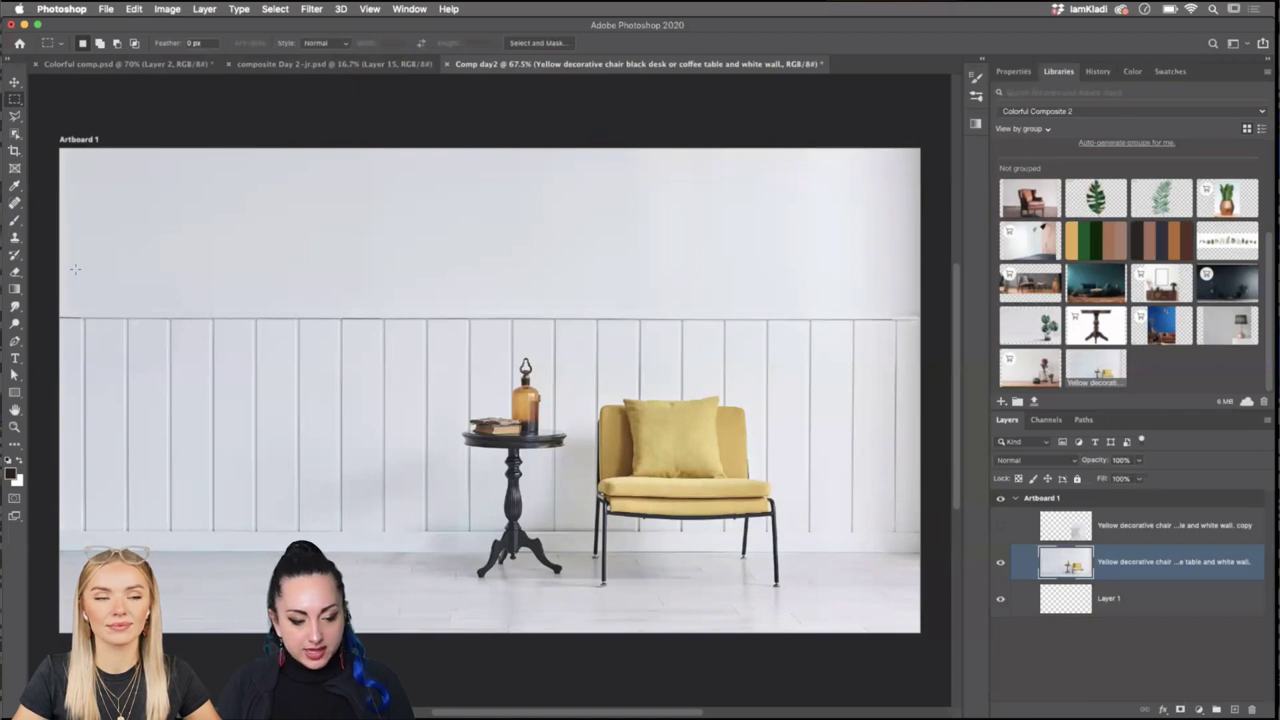
drag(158, 281, 420, 576)
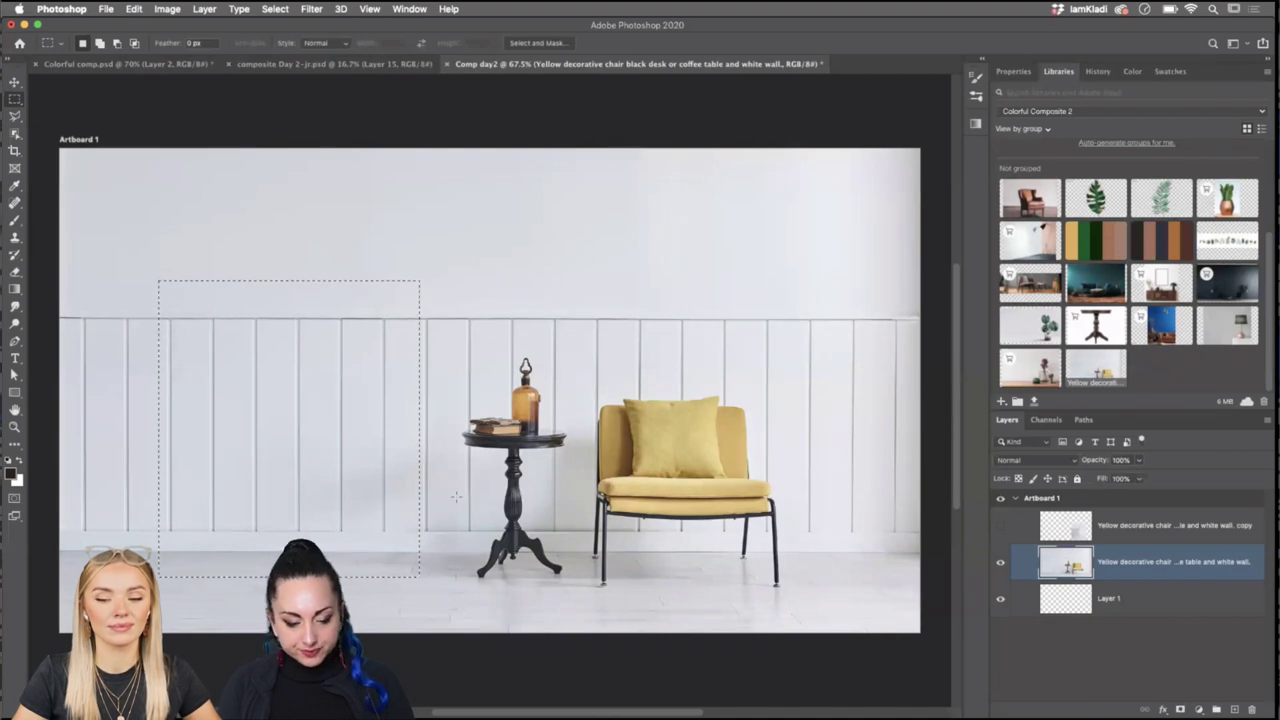
drag(137, 275, 417, 615)
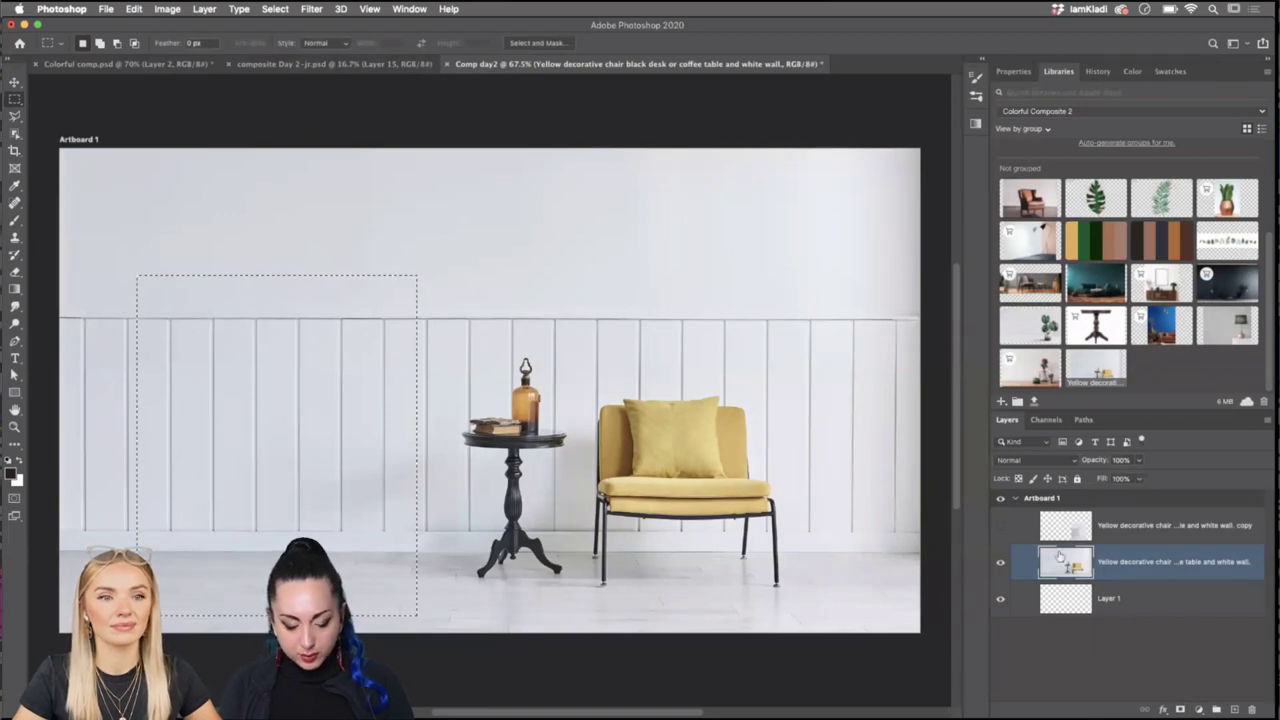
key(ctrl+j)
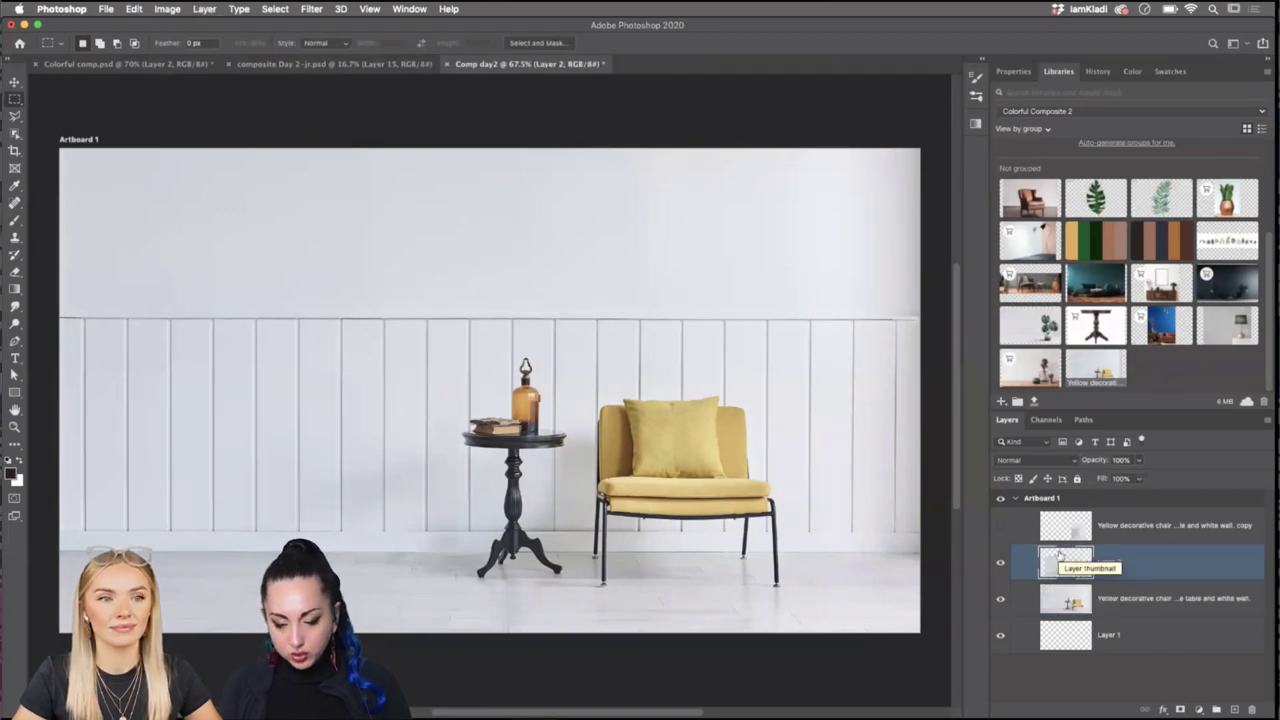
Toggle the chair photo and Layer 2 visibility to inspect the copied patch.
click(1000, 600)
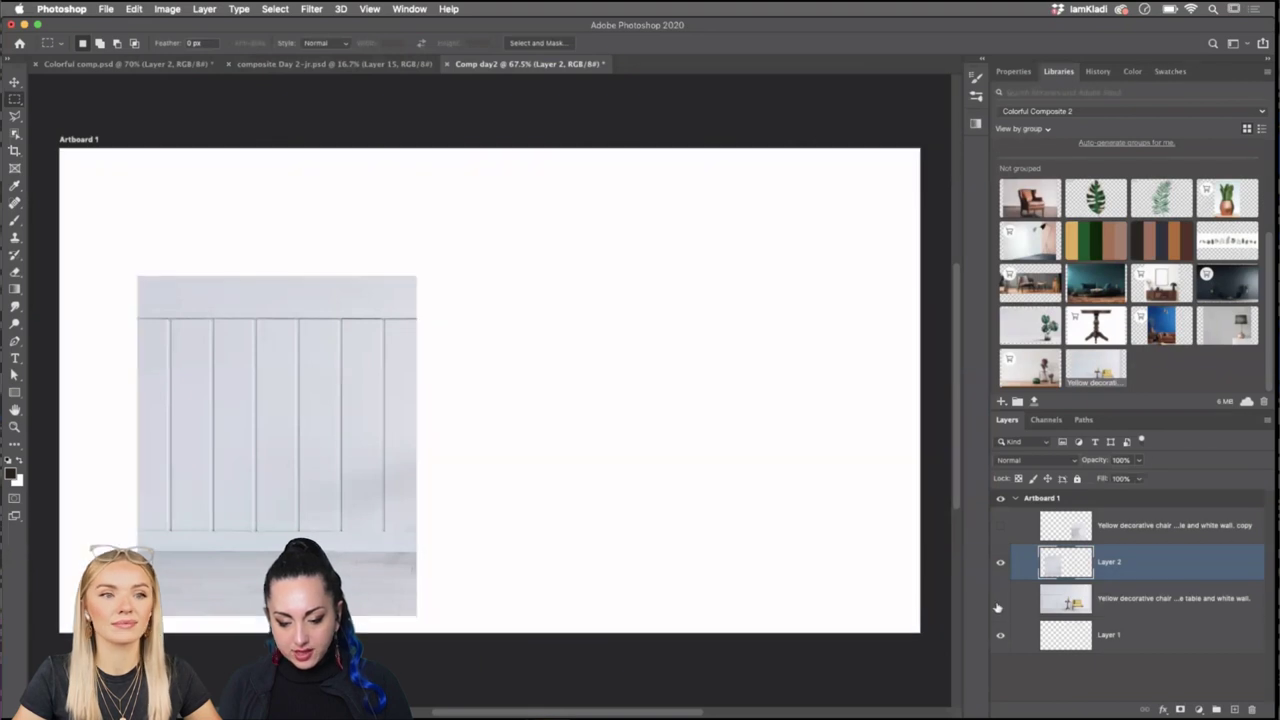
click(1000, 563)
click(1000, 563)
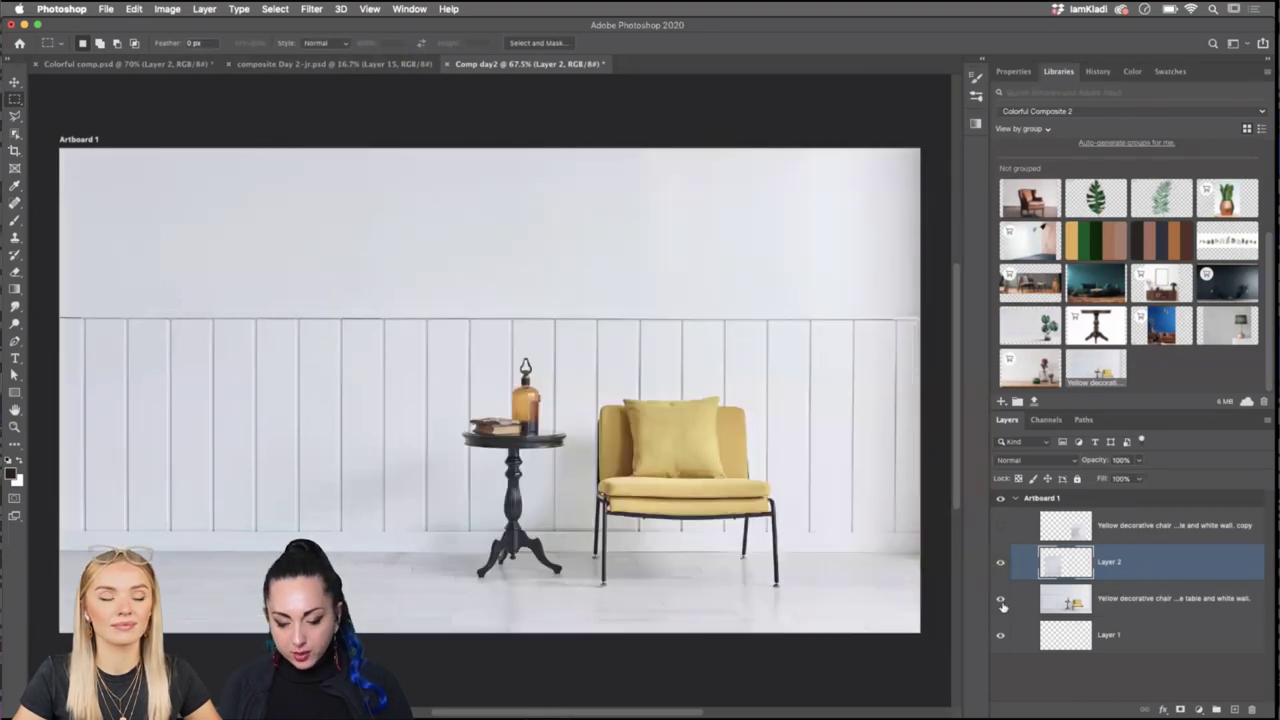
click(1000, 598)
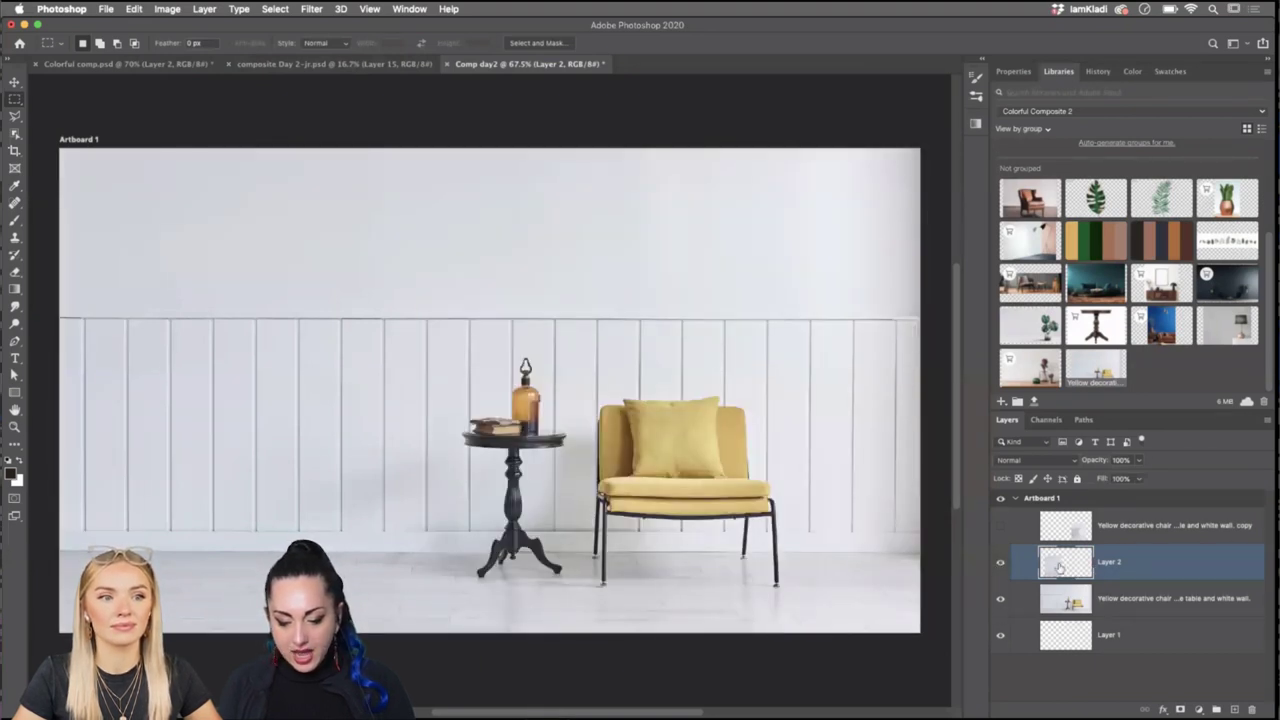
key(super+z)
Move Layer 2's wall patch over the yellow chair and flip it horizontally.
key(super+t)
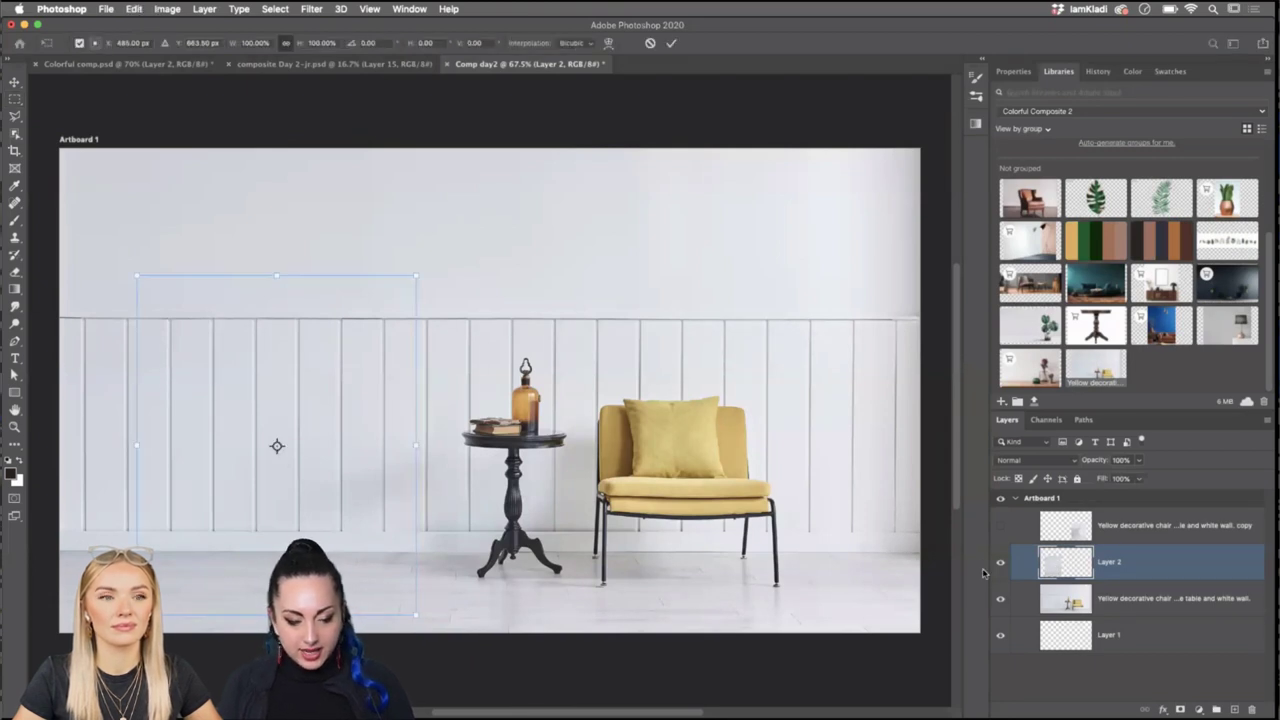
drag(165, 372, 549, 375)
scroll(500, 385, up, 3)
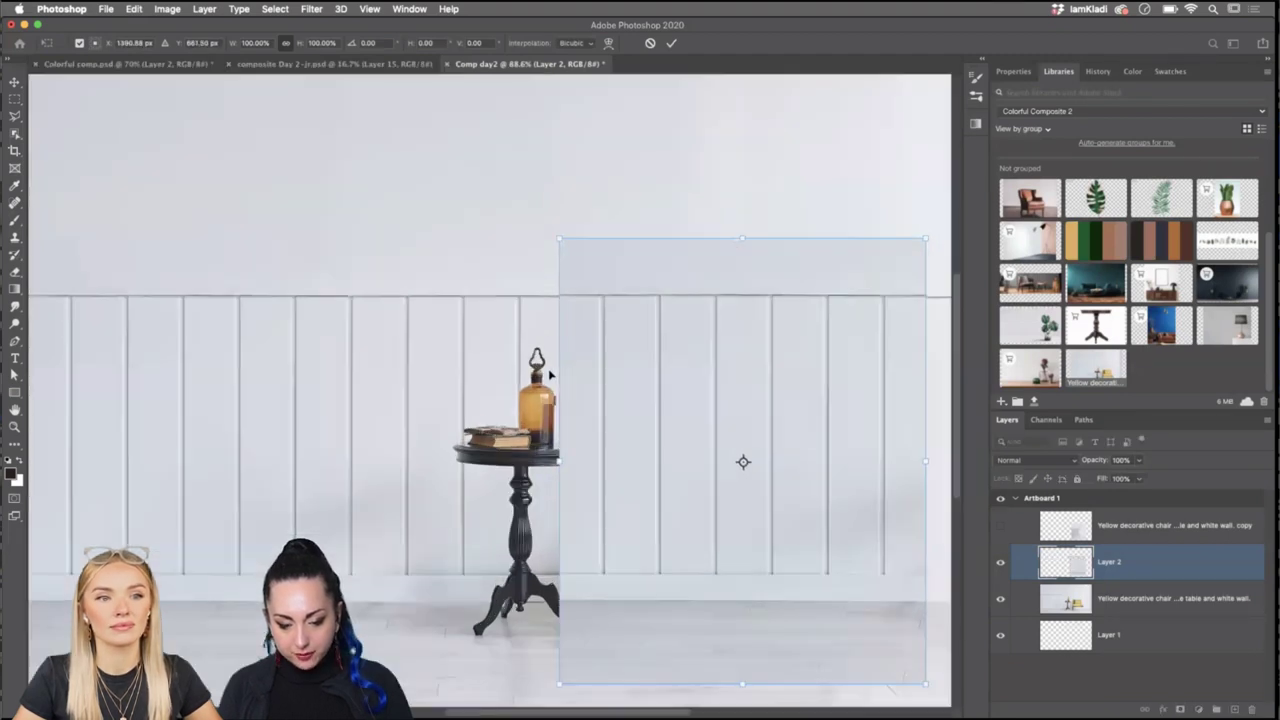
drag(748, 355, 748, 341)
right_click(749, 341)
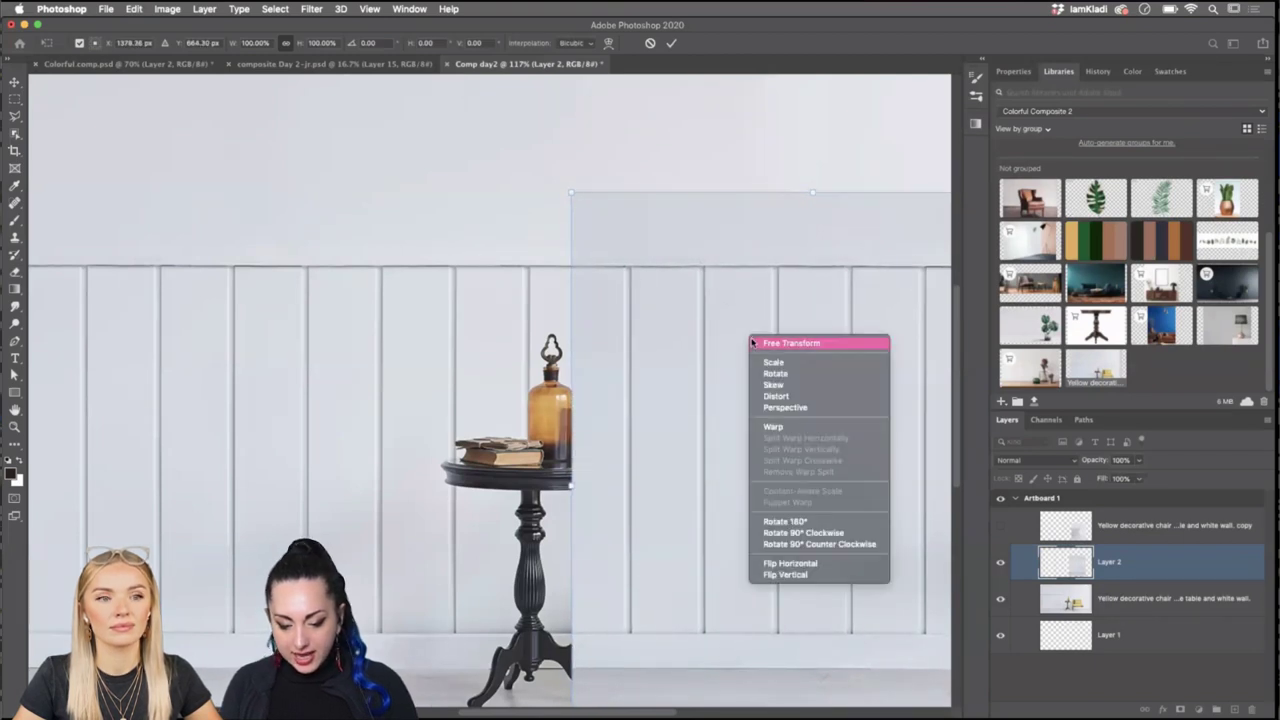
click(809, 565)
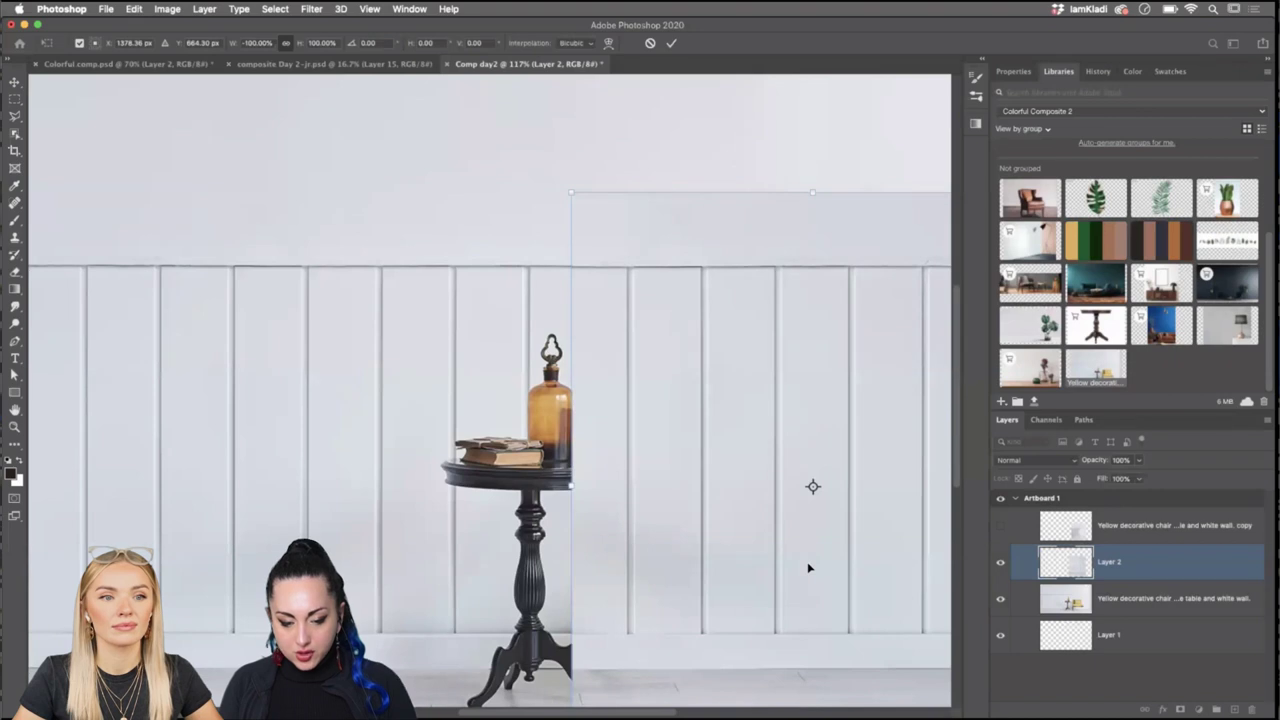
drag(599, 270, 601, 271)
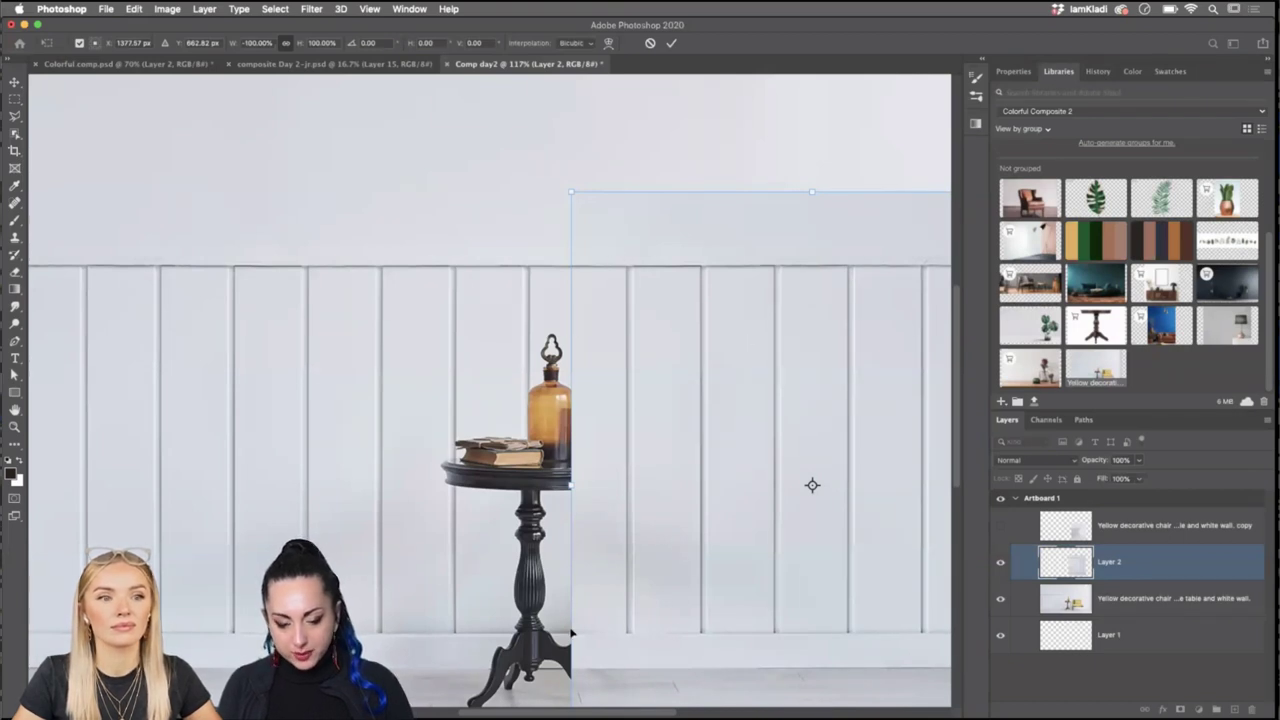
Nudge the flipped patch with the arrow keys to align its panel lines, then commit.
key(Right)
key(Right)
key(Right)
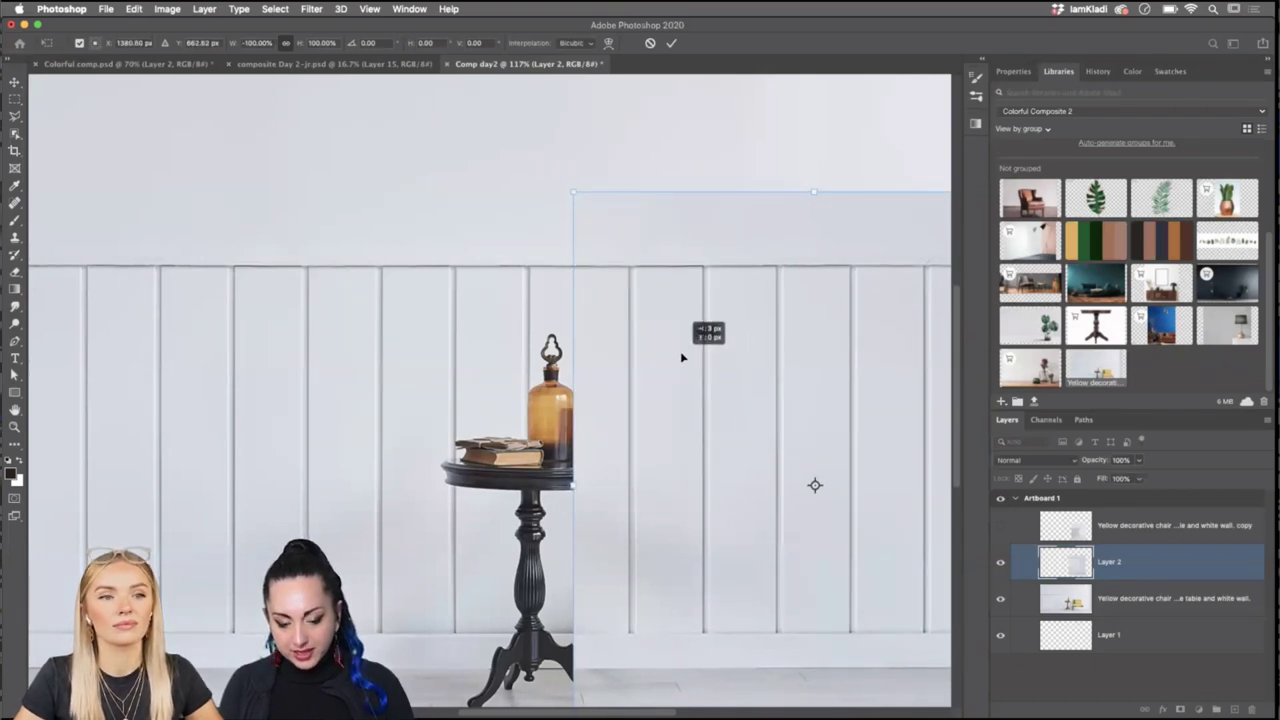
key(super+plus)
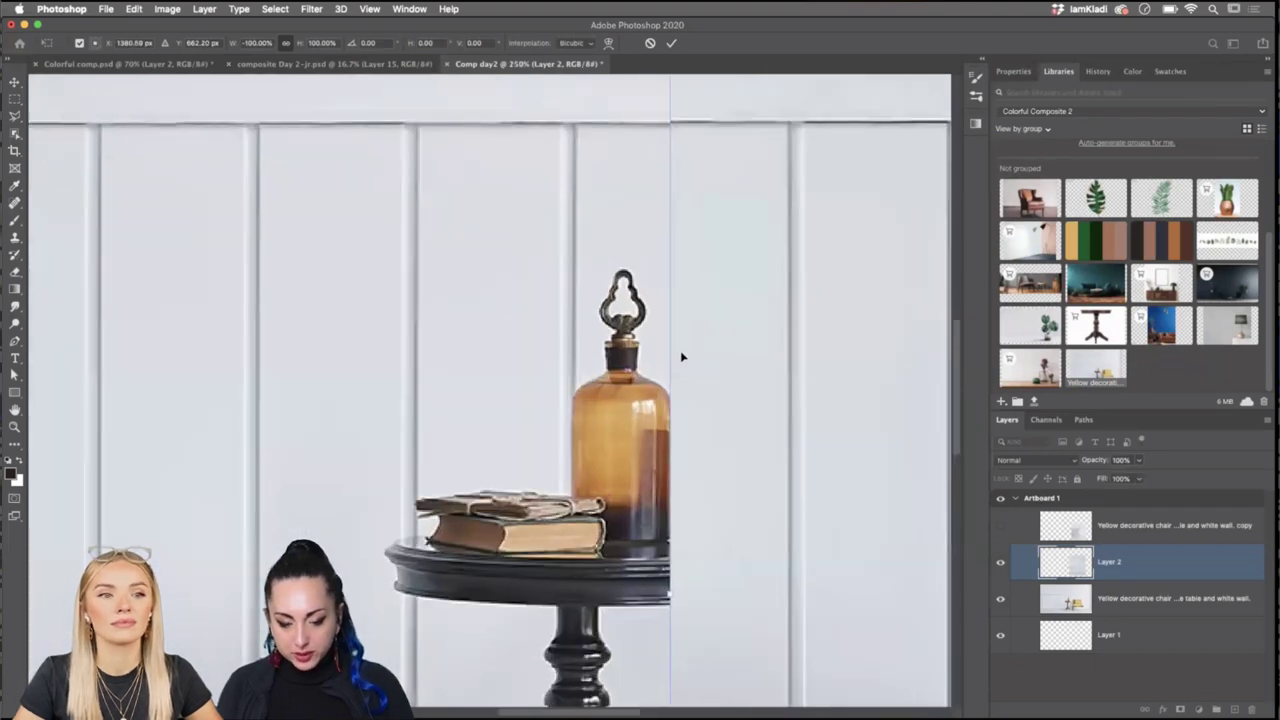
key(Right)
key(Right)
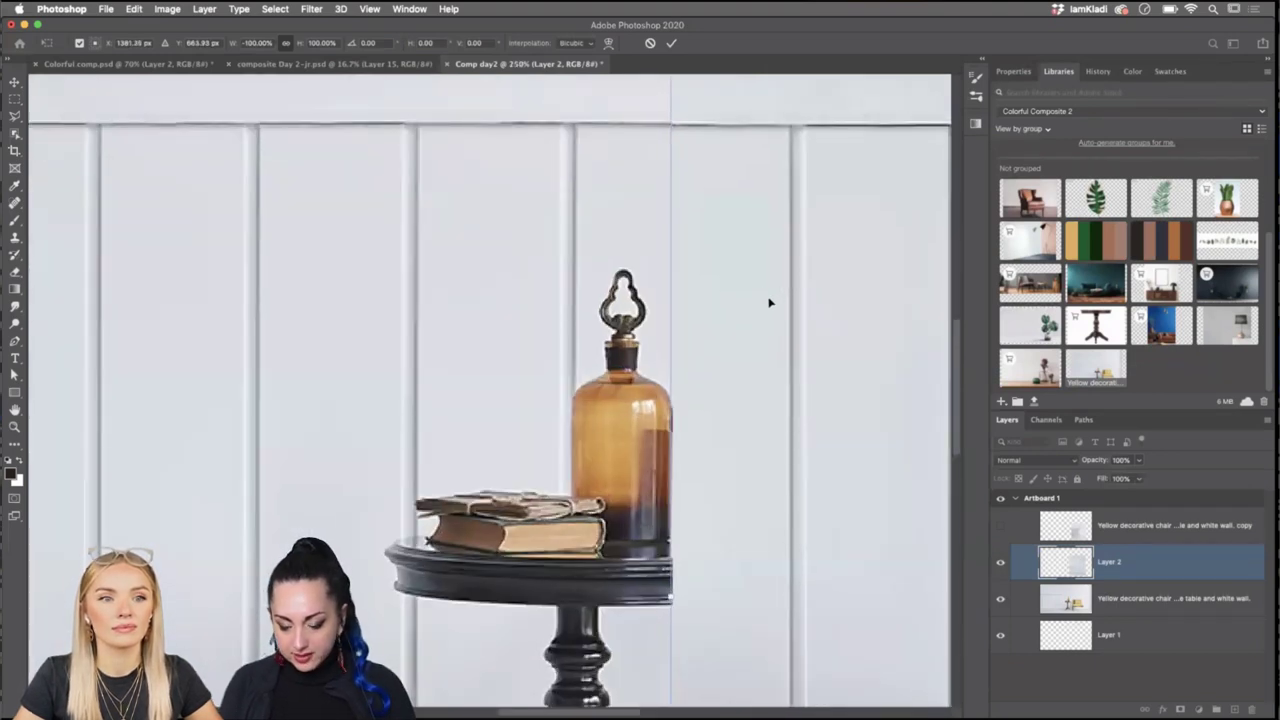
key(Up)
key(Up)
key(Up)
key(Up)
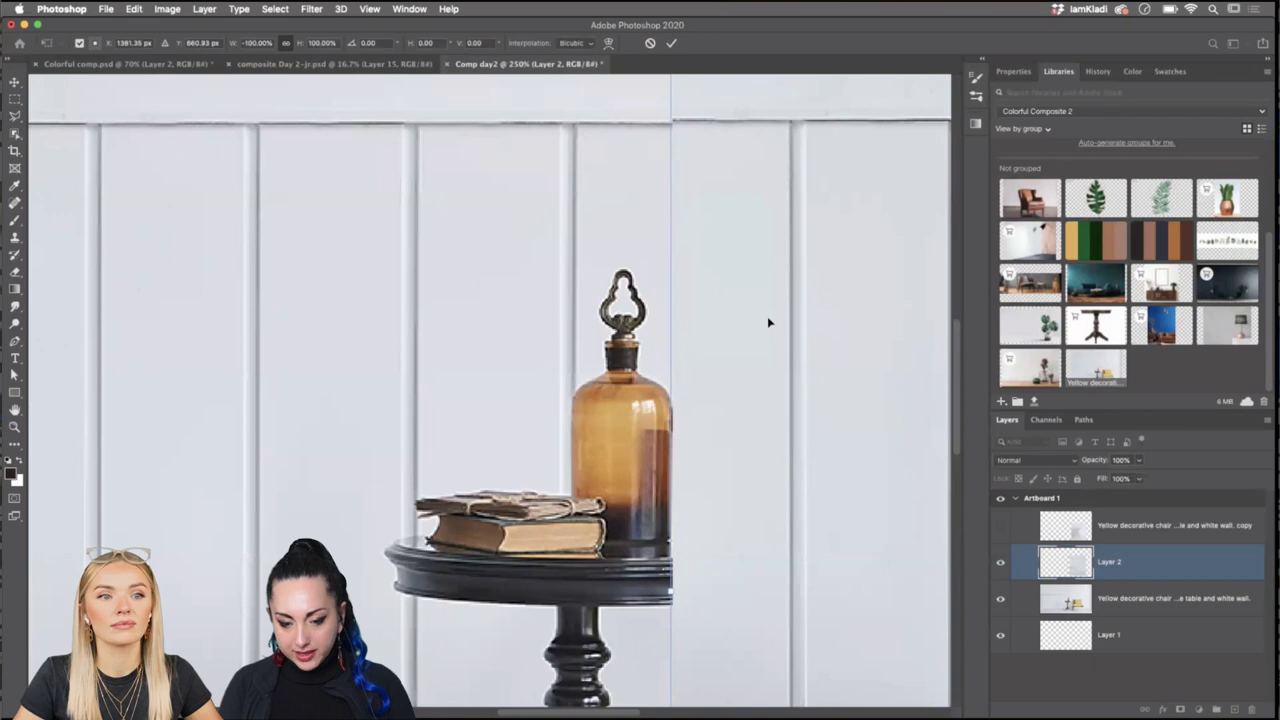
key(Down)
key(Down)
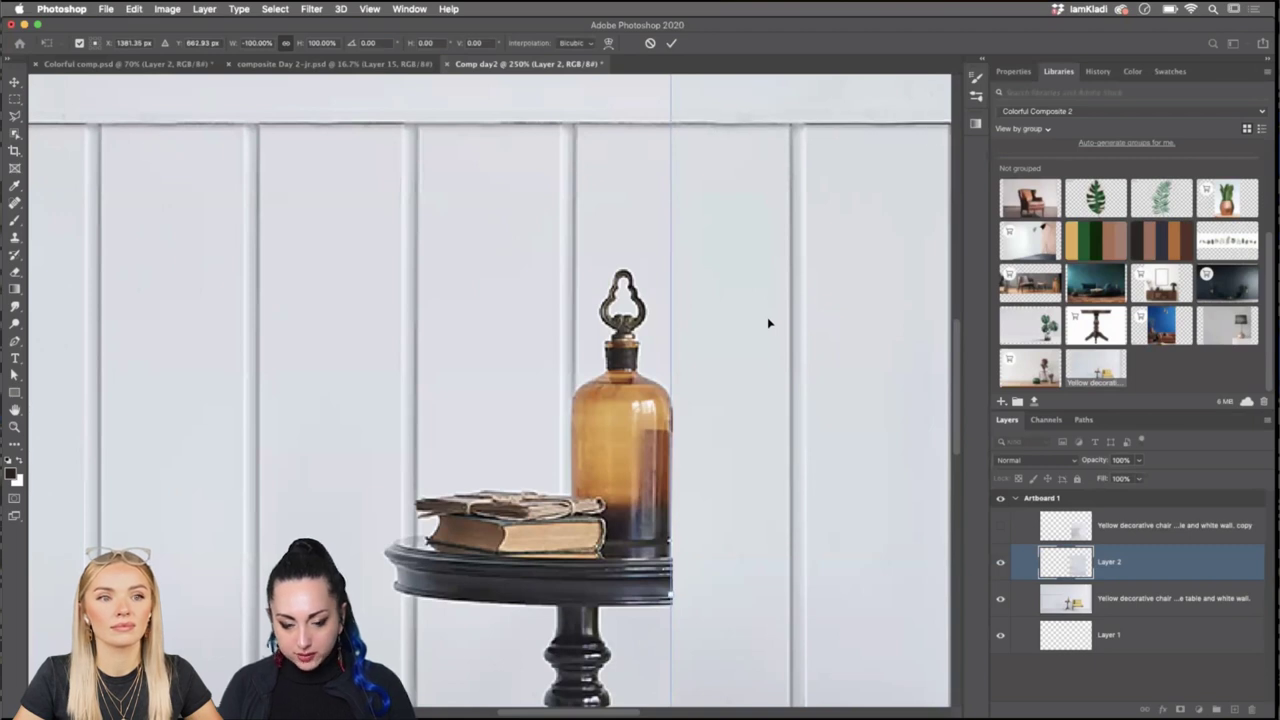
scroll(768, 323, down, 3)
scroll(768, 323, down, 5)
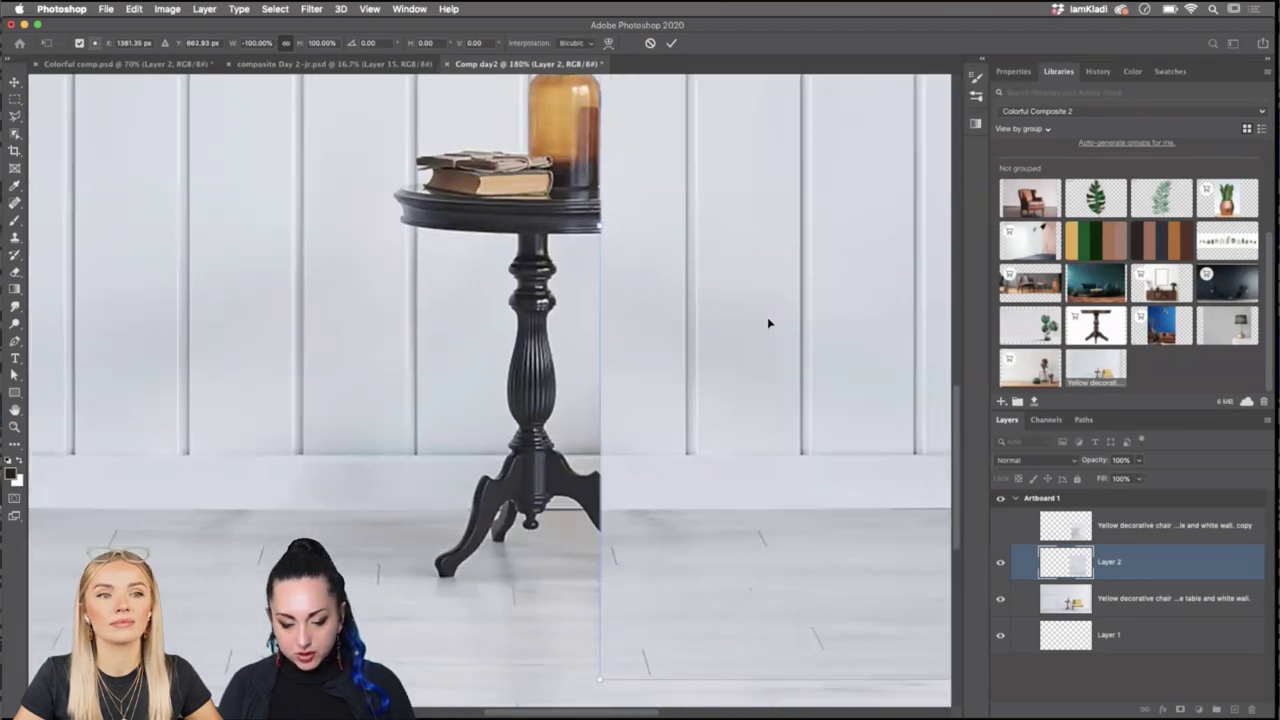
scroll(768, 323, down, 5)
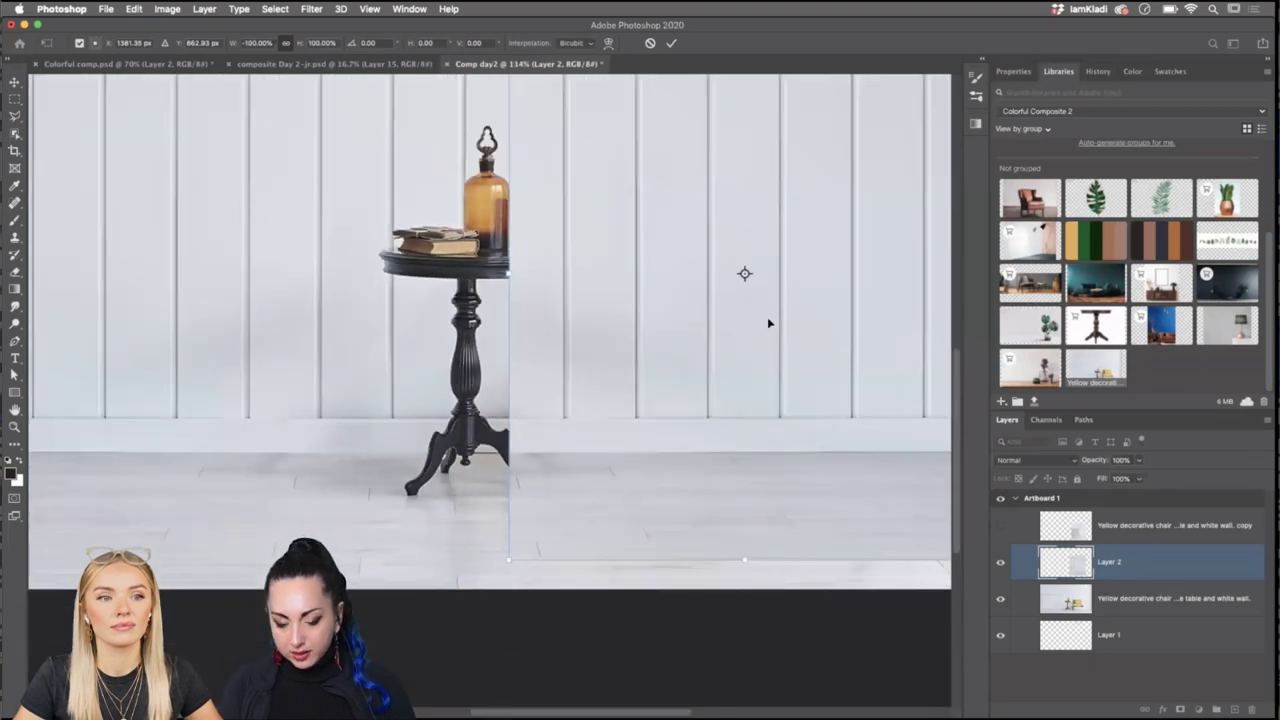
key(Return)
scroll(630, 385, right, 5)
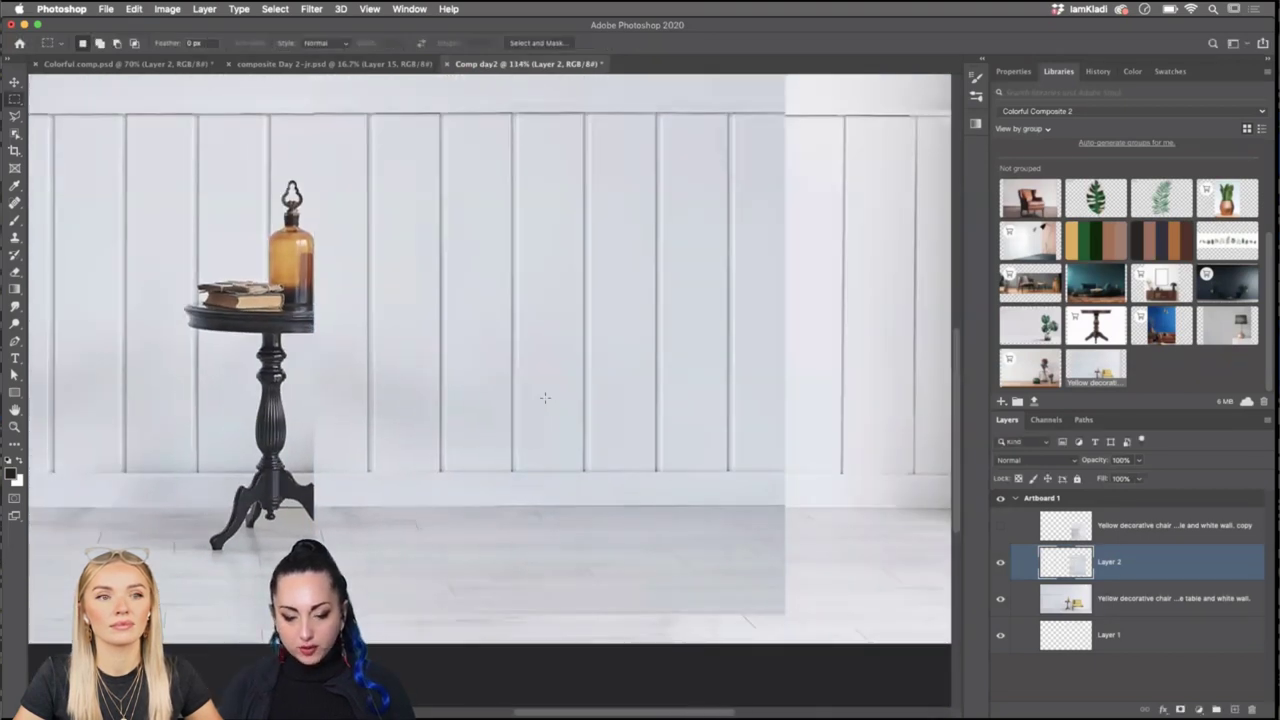
scroll(545, 400, down, 5)
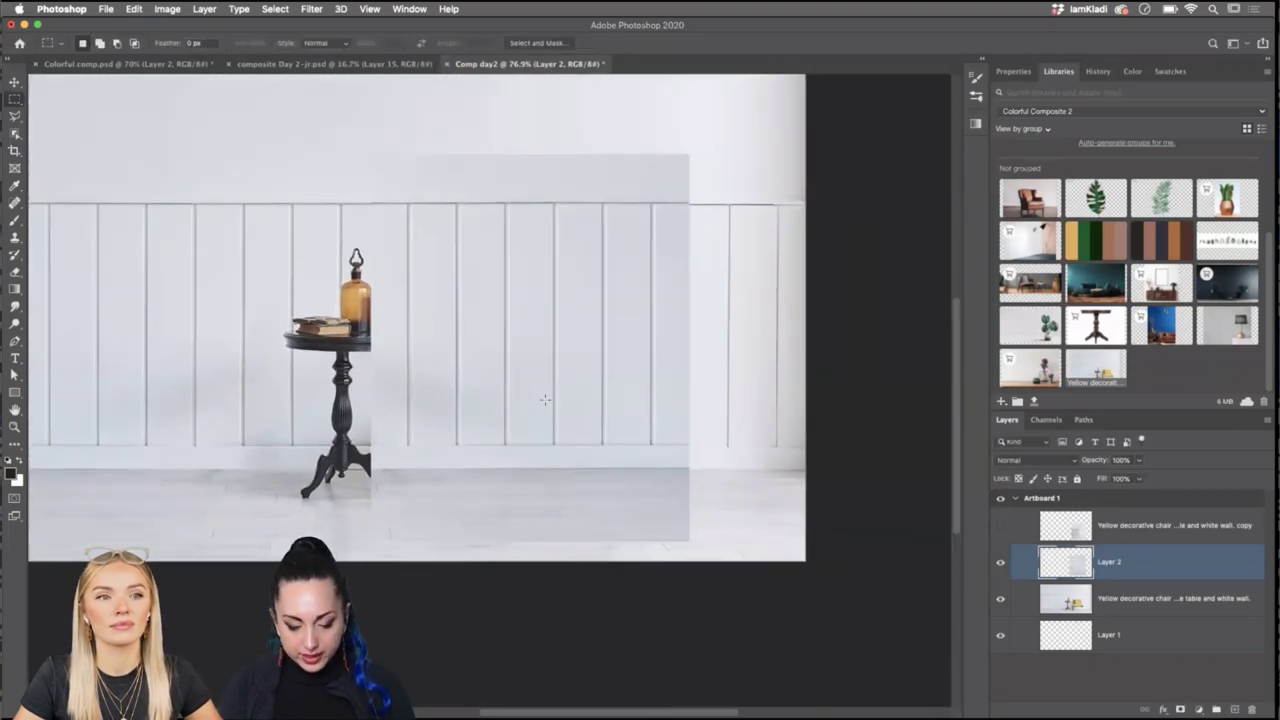
Rotate the patch about 0.4 degrees and apply it.
key(super+t)
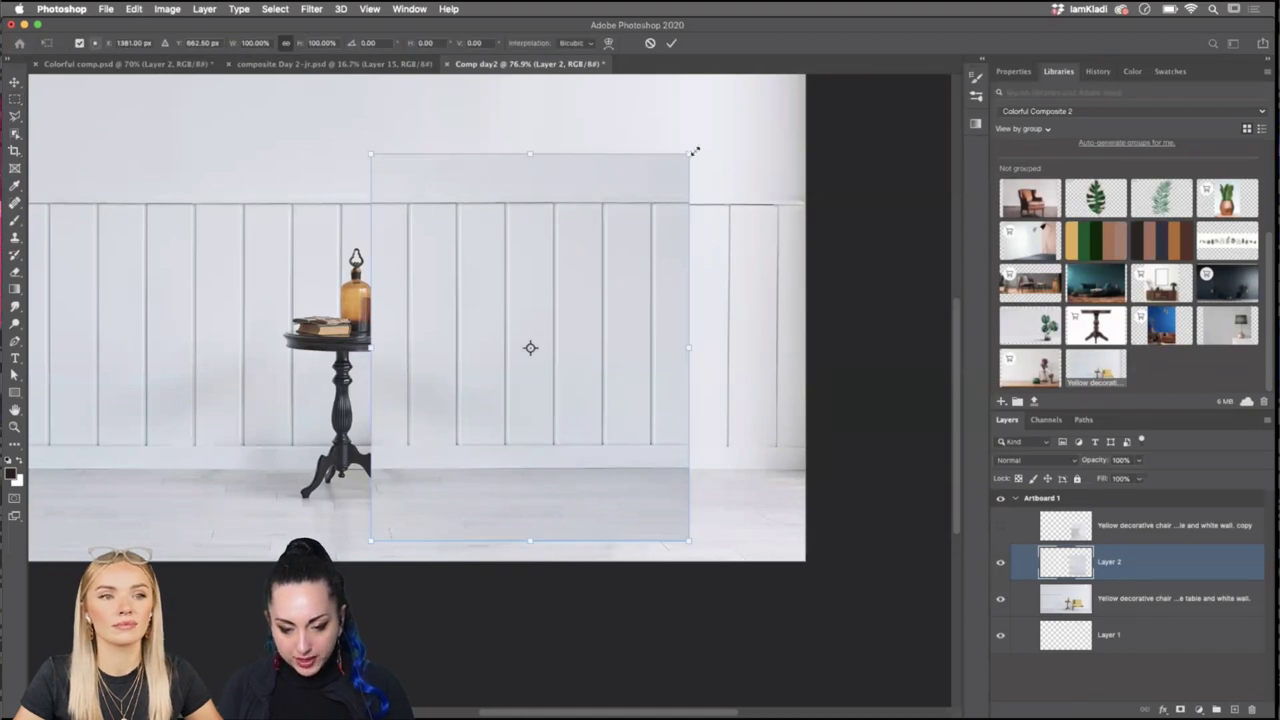
drag(689, 158, 691, 152)
key(Return)
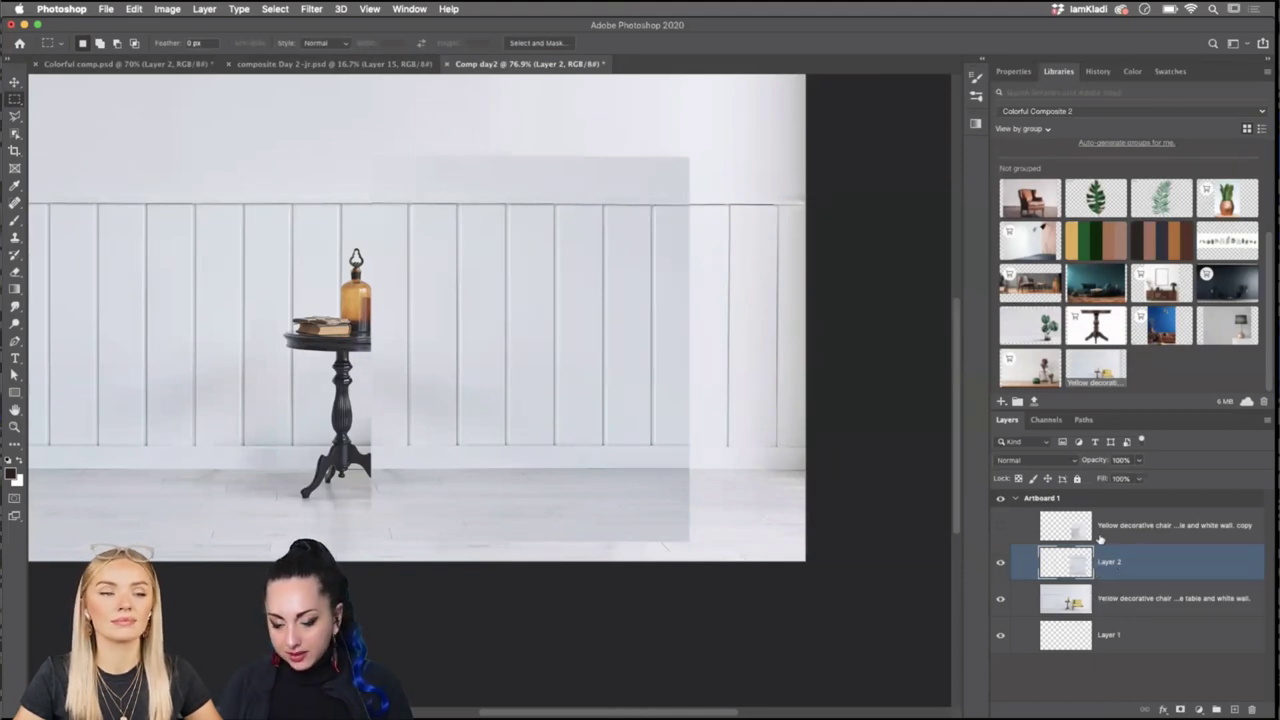
Add a white layer mask to Layer 2 and set up the Brush with black as foreground.
click(1181, 710)
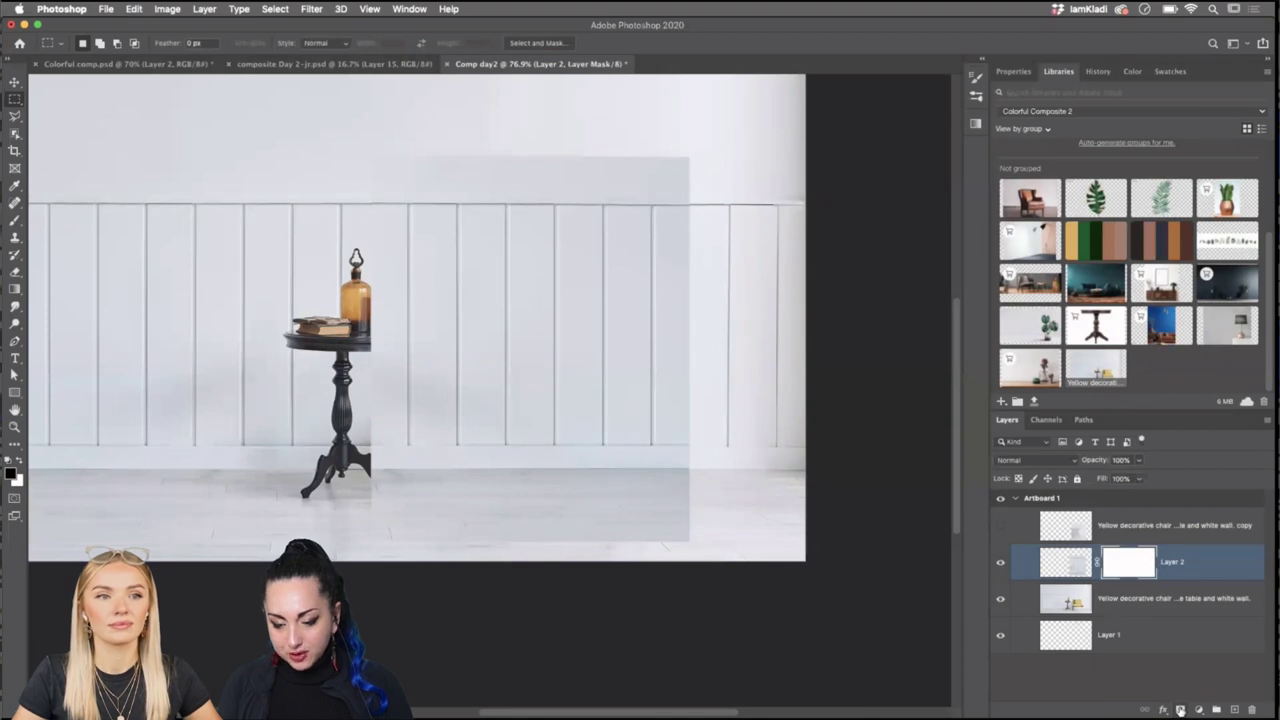
click(16, 221)
click(90, 43)
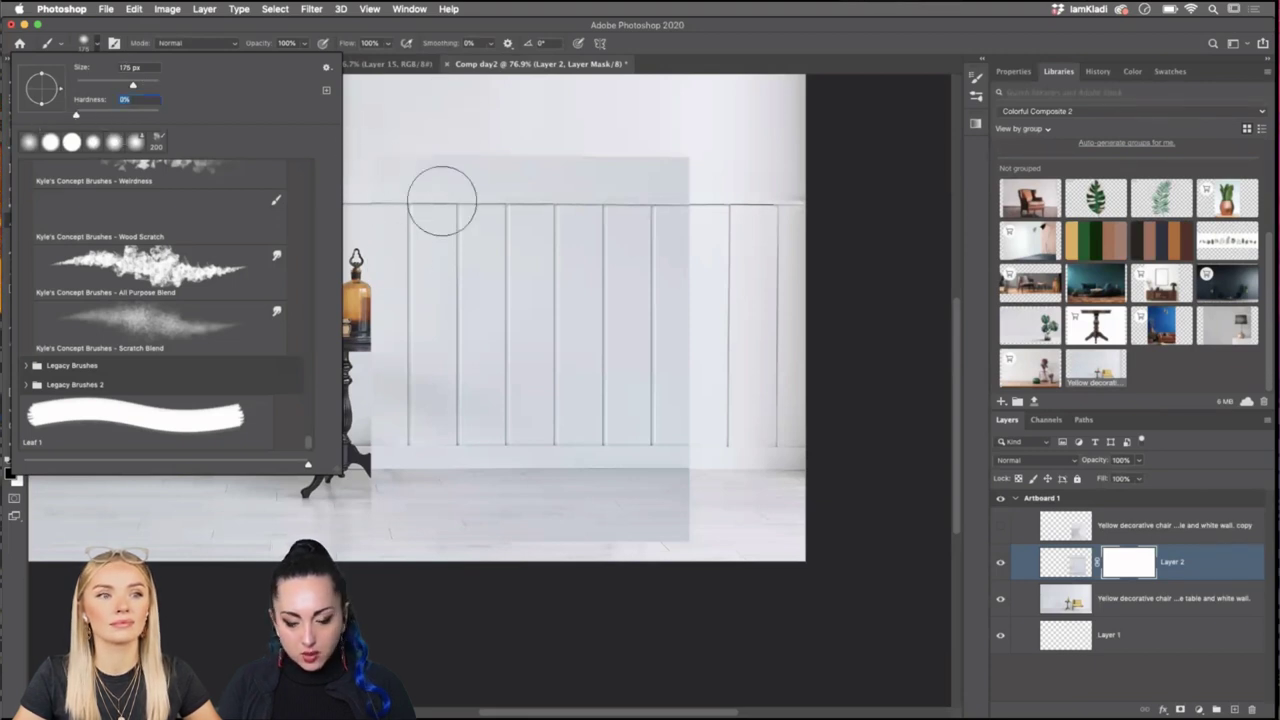
click(1127, 566)
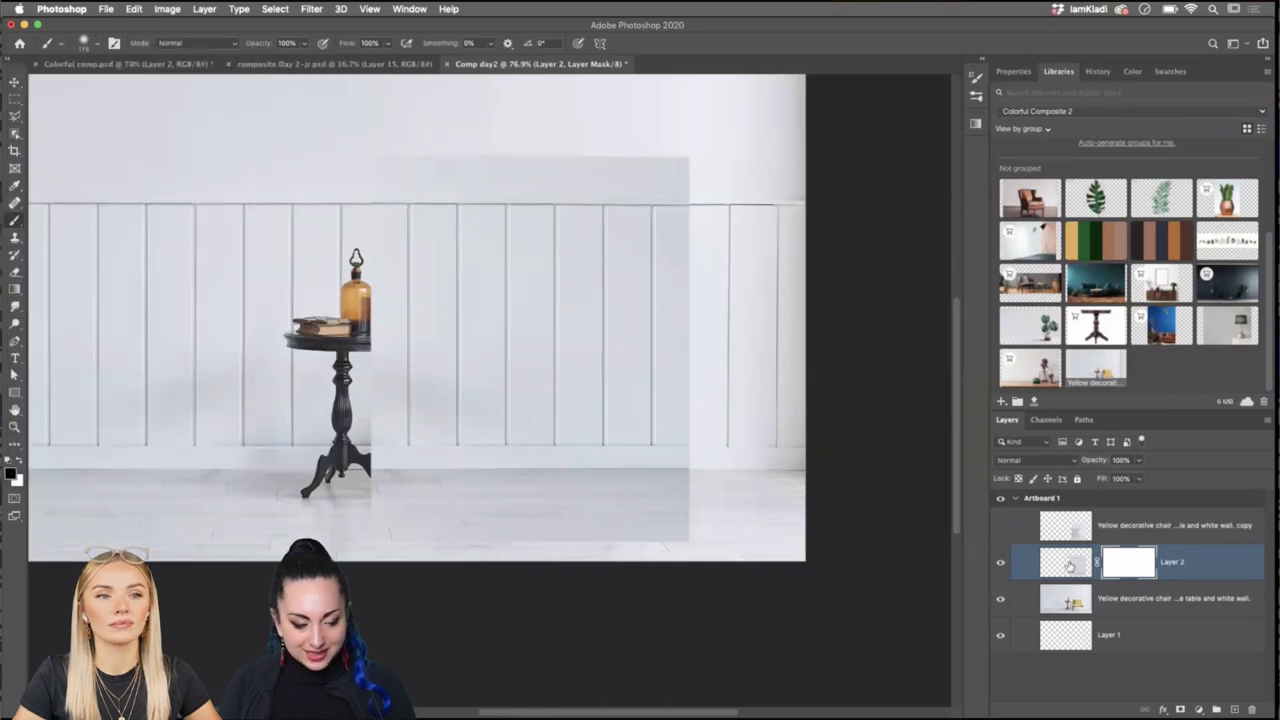
click(13, 472)
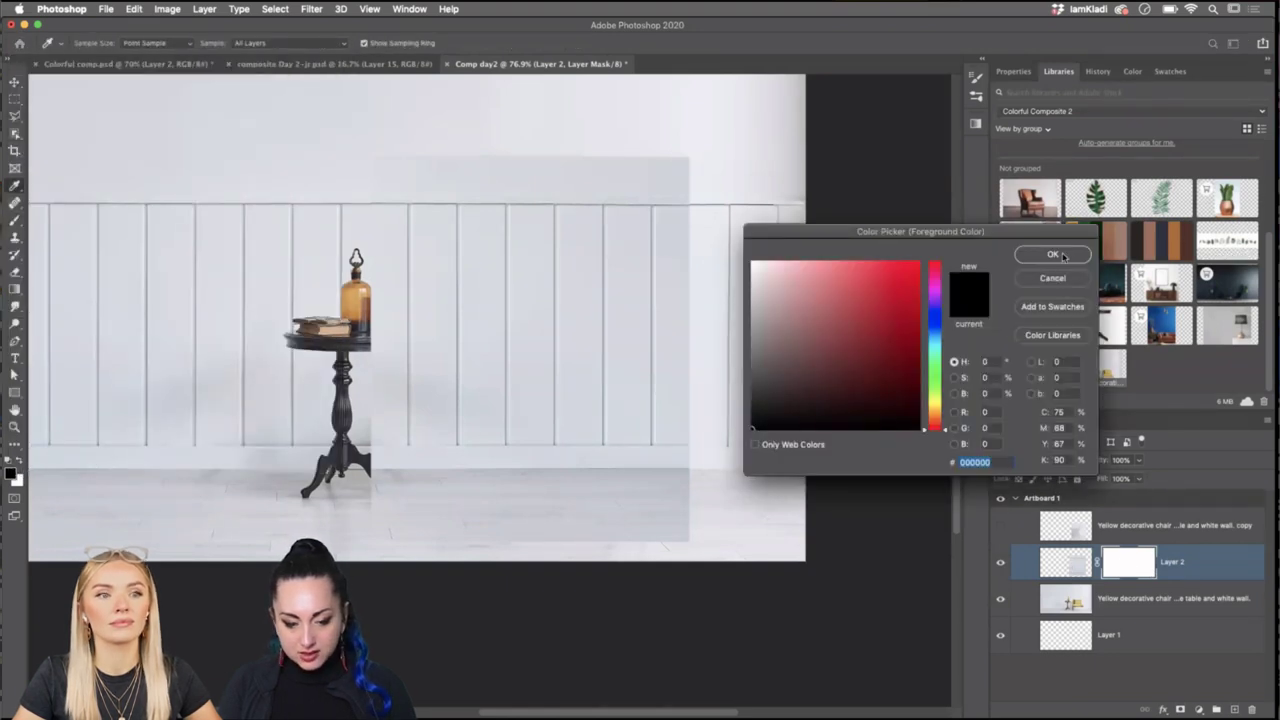
key(Return)
Paint the mask to reveal the table and hide the grey strip, patch edges and ghost line.
click(354, 211)
mouse_move(354, 211)
mouse_down()
mouse_move(340, 300)
mouse_move(380, 345)
mouse_move(343, 375)
mouse_move(360, 440)
mouse_move(332, 490)
mouse_move(377, 521)
mouse_up()
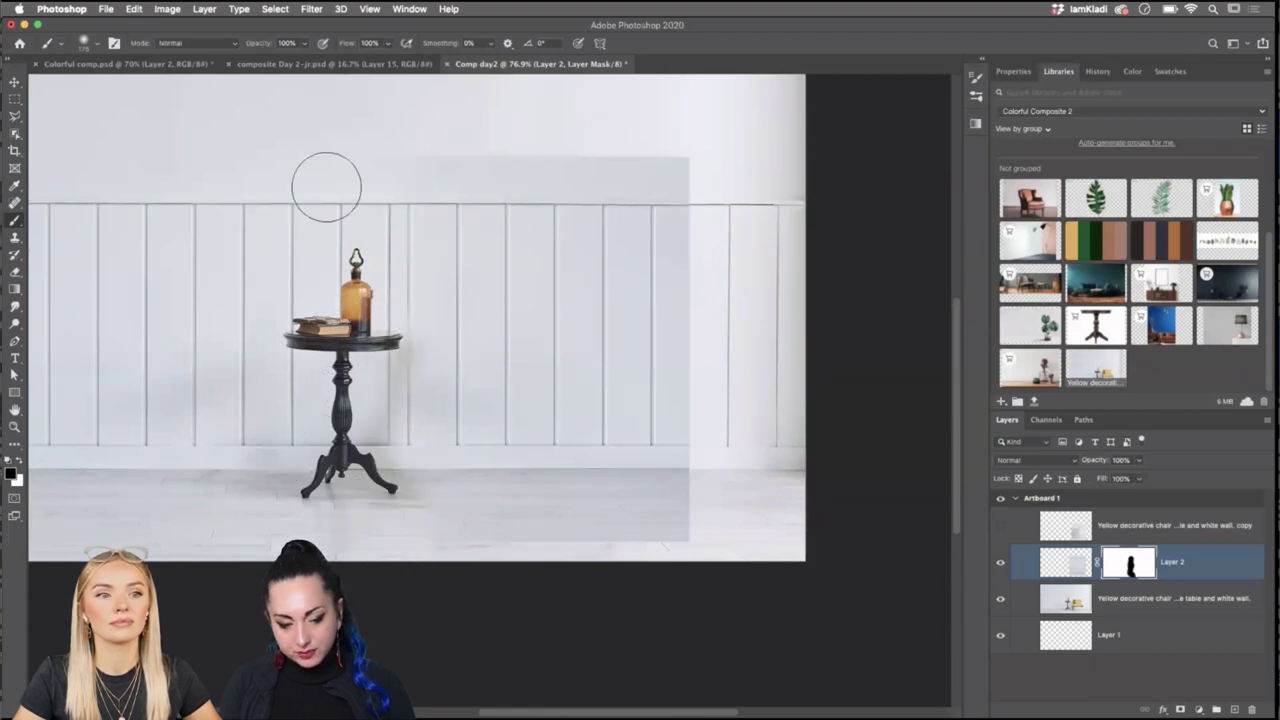
drag(451, 143, 697, 149)
mouse_move(476, 132)
mouse_down()
mouse_move(726, 183)
mouse_move(714, 215)
mouse_move(732, 363)
mouse_move(702, 530)
mouse_move(694, 223)
mouse_up()
mouse_move(722, 529)
mouse_down()
mouse_move(720, 546)
mouse_move(746, 426)
mouse_up()
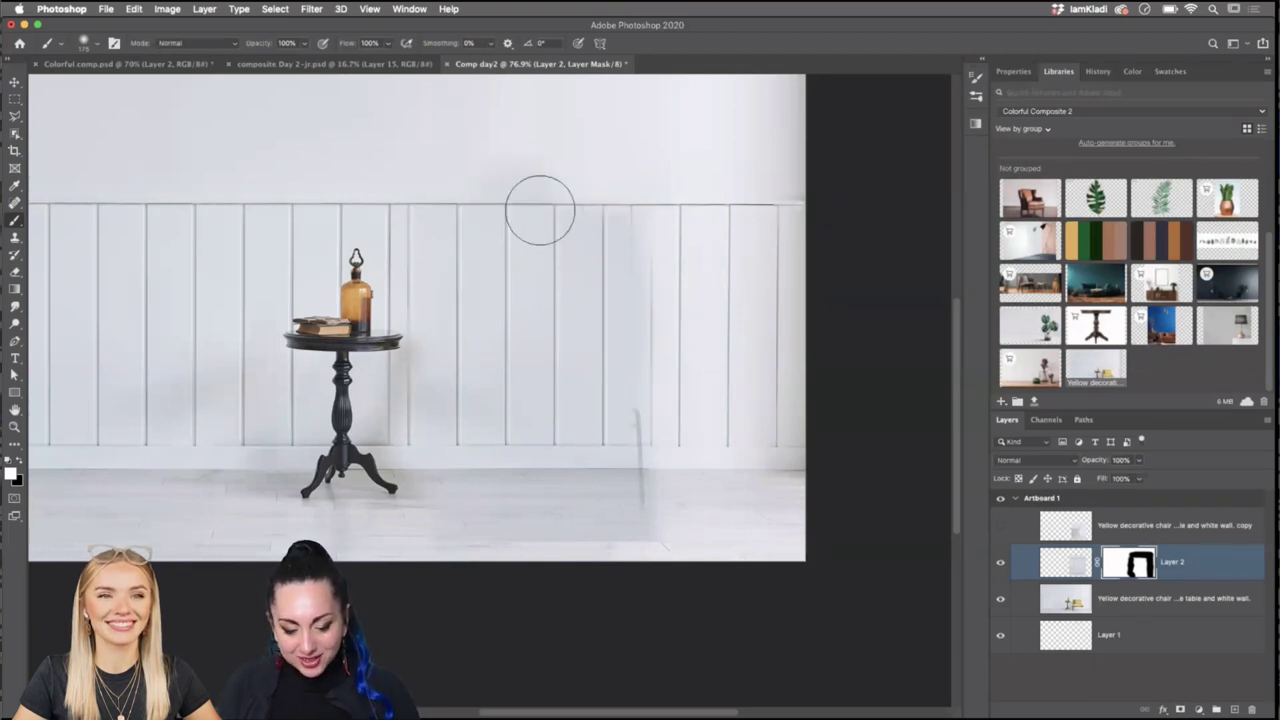
mouse_move(588, 222)
mouse_down()
mouse_move(635, 225)
mouse_move(664, 299)
mouse_move(649, 514)
mouse_up()
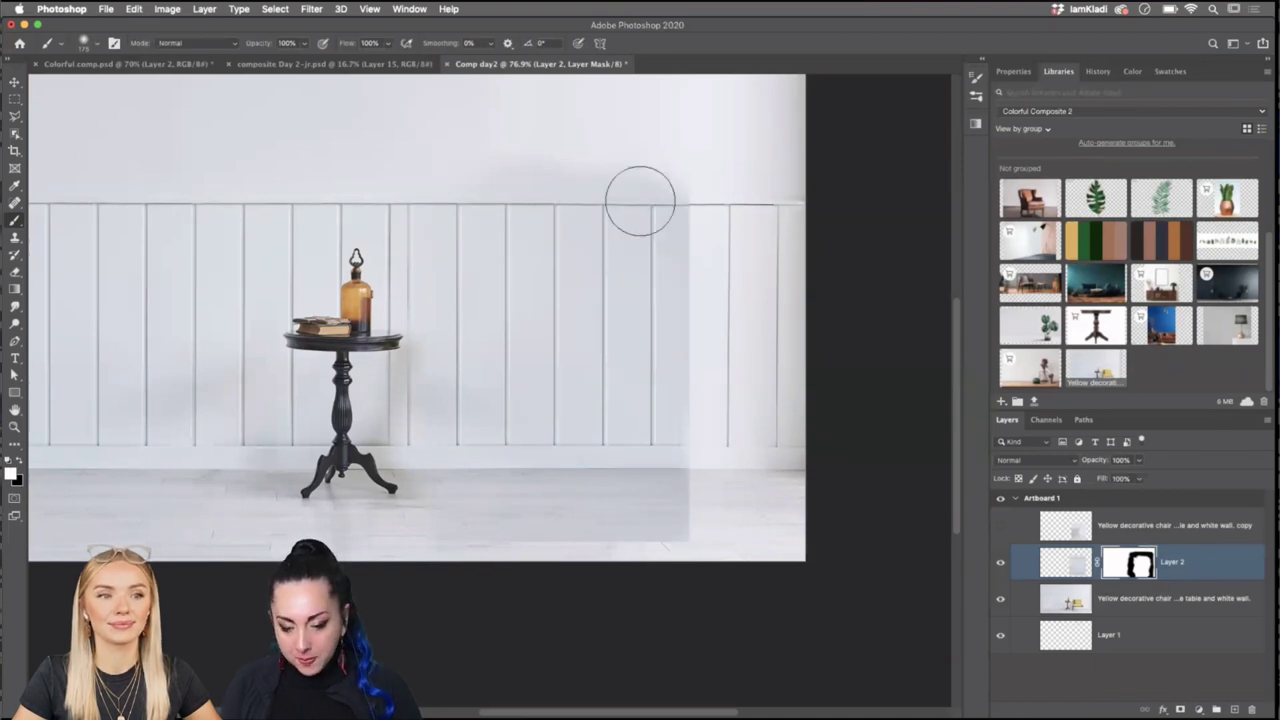
Lower Layer 2 to 61% opacity and scale it down to about 99.42%.
click(1139, 461)
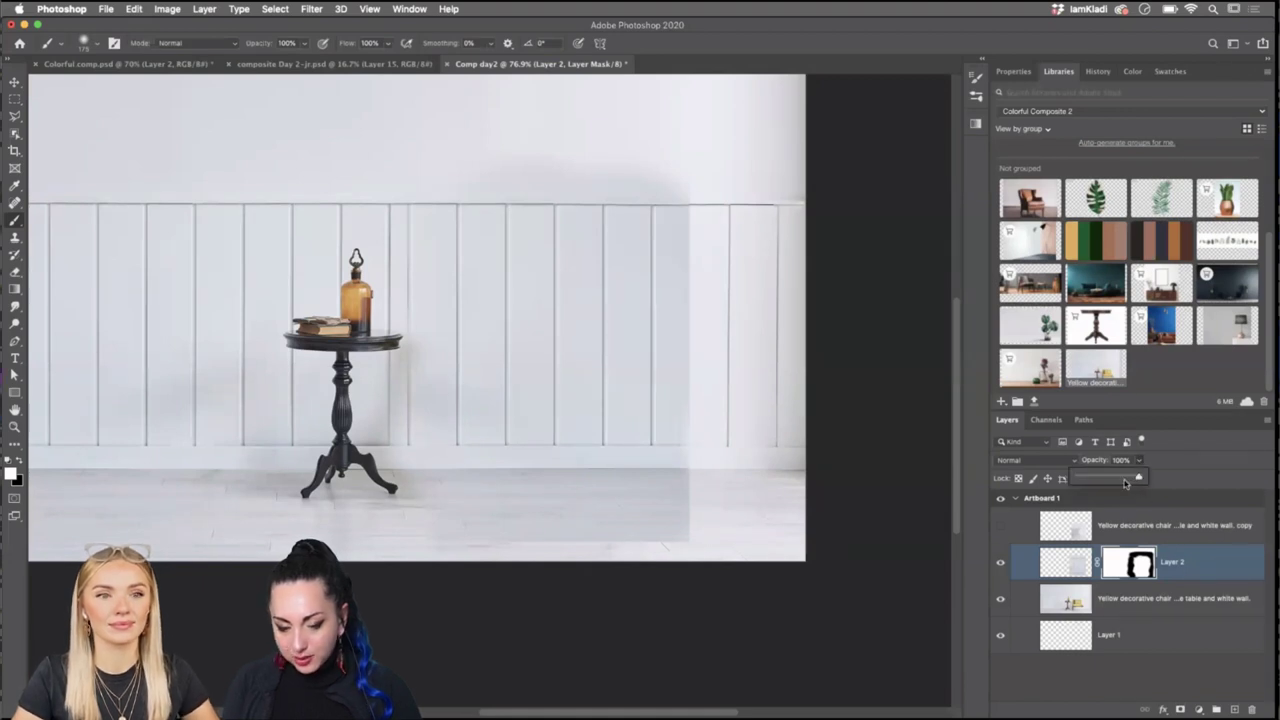
drag(1116, 478, 1114, 478)
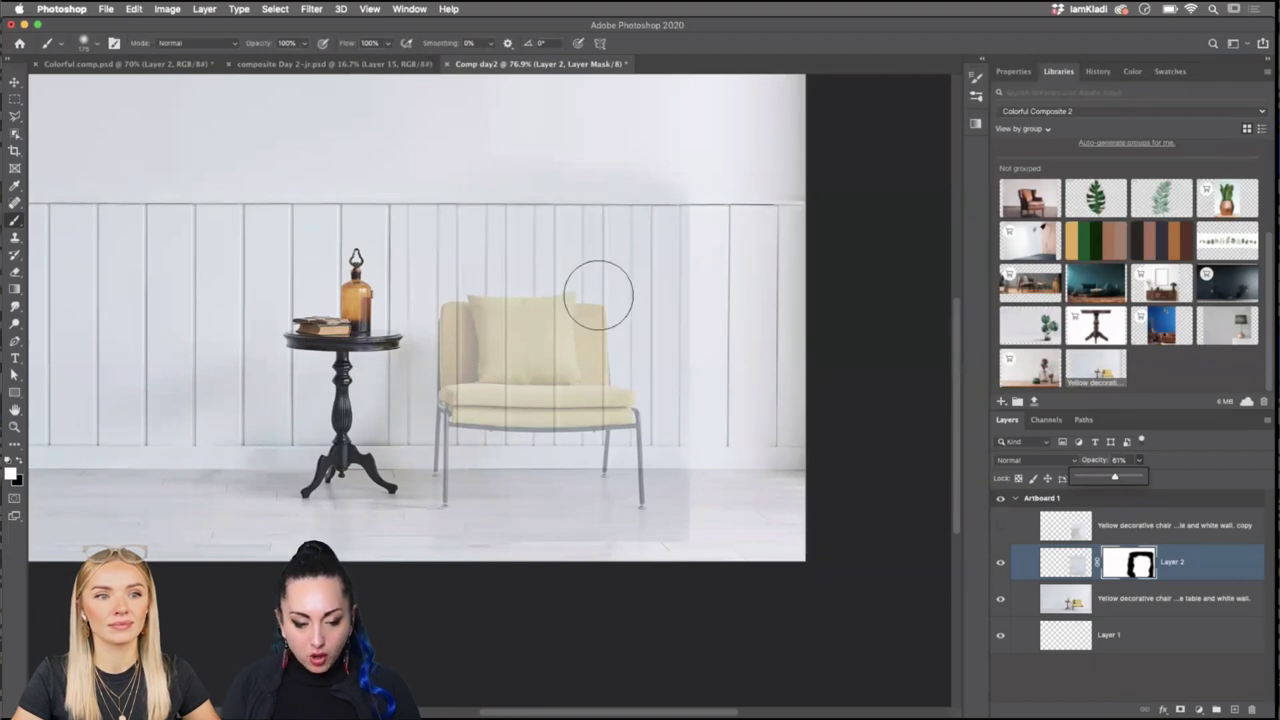
scroll(598, 295, up, 2)
key(ctrl+t)
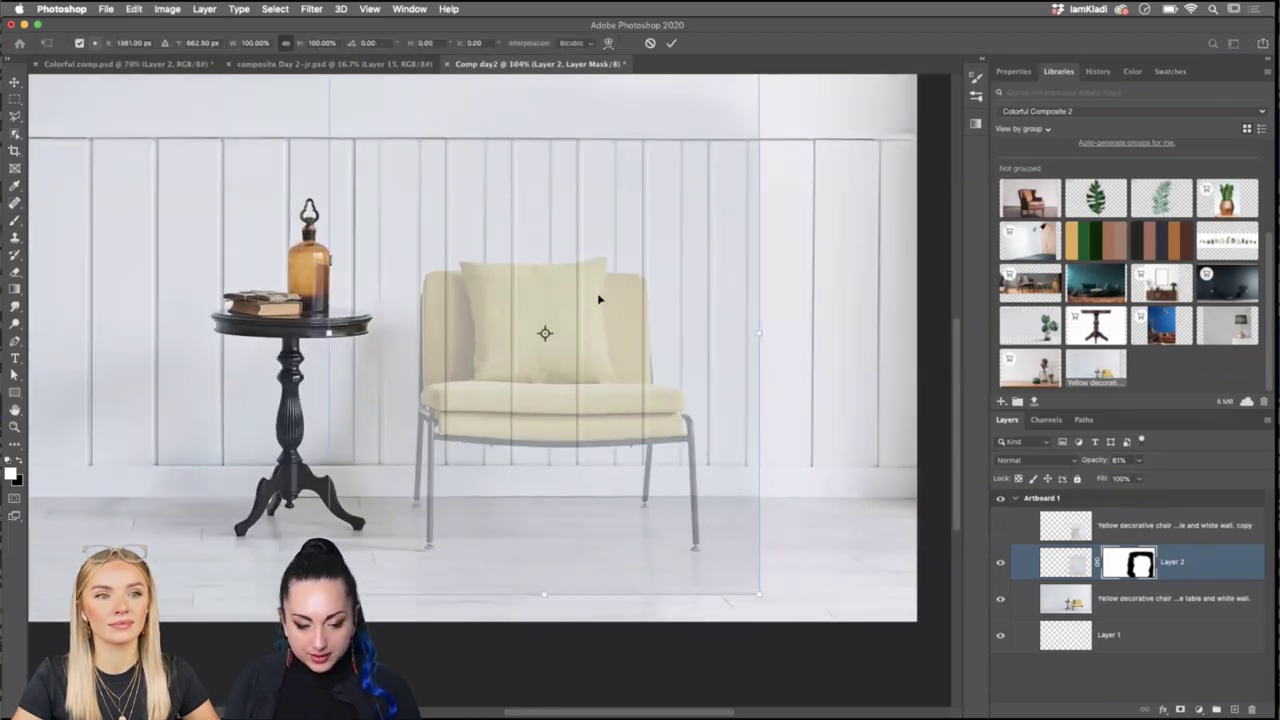
drag(767, 257, 667, 271)
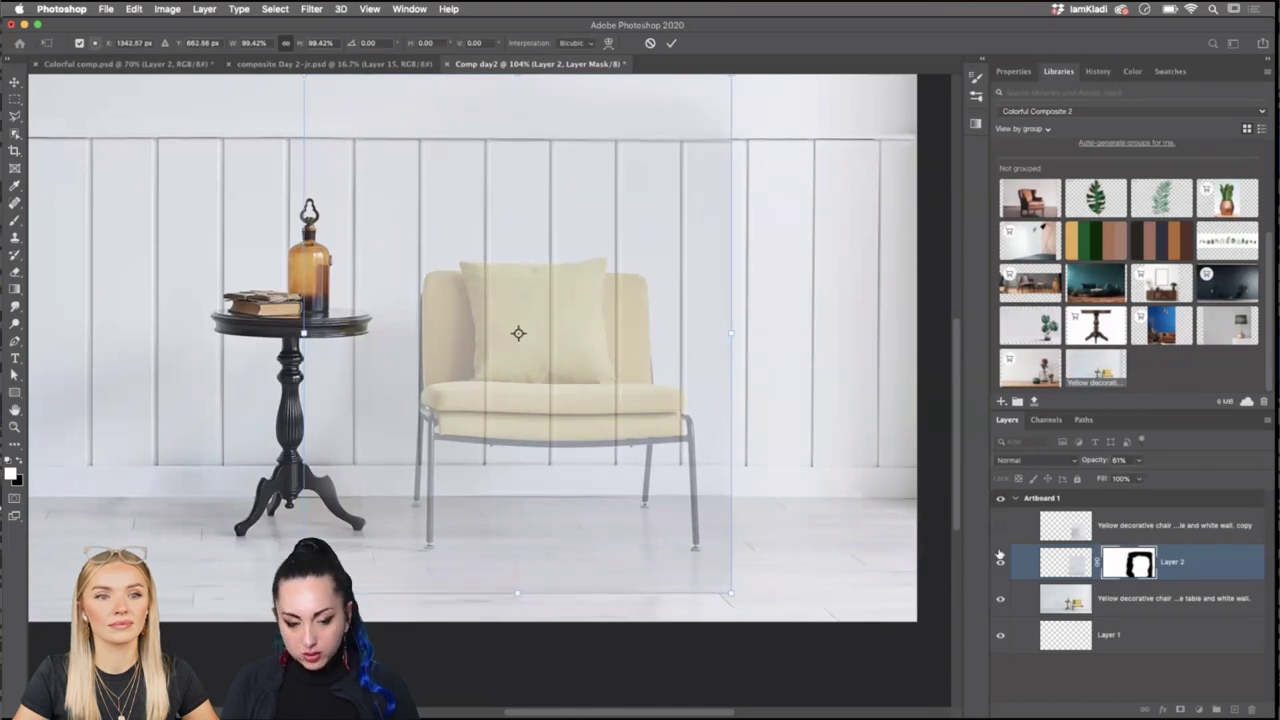
key(Return)
Switch to the Brush and toggle Layer 2 off and on to compare with the chair.
key(b)
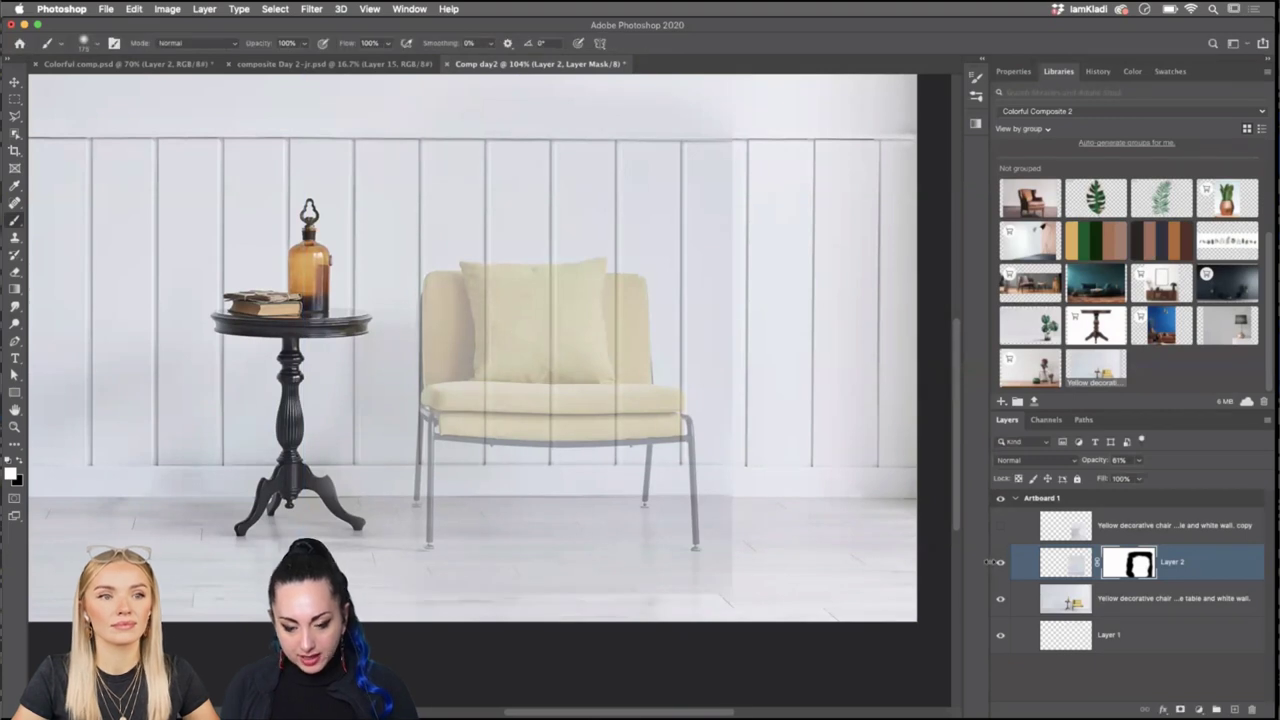
click(1000, 565)
click(1000, 565)
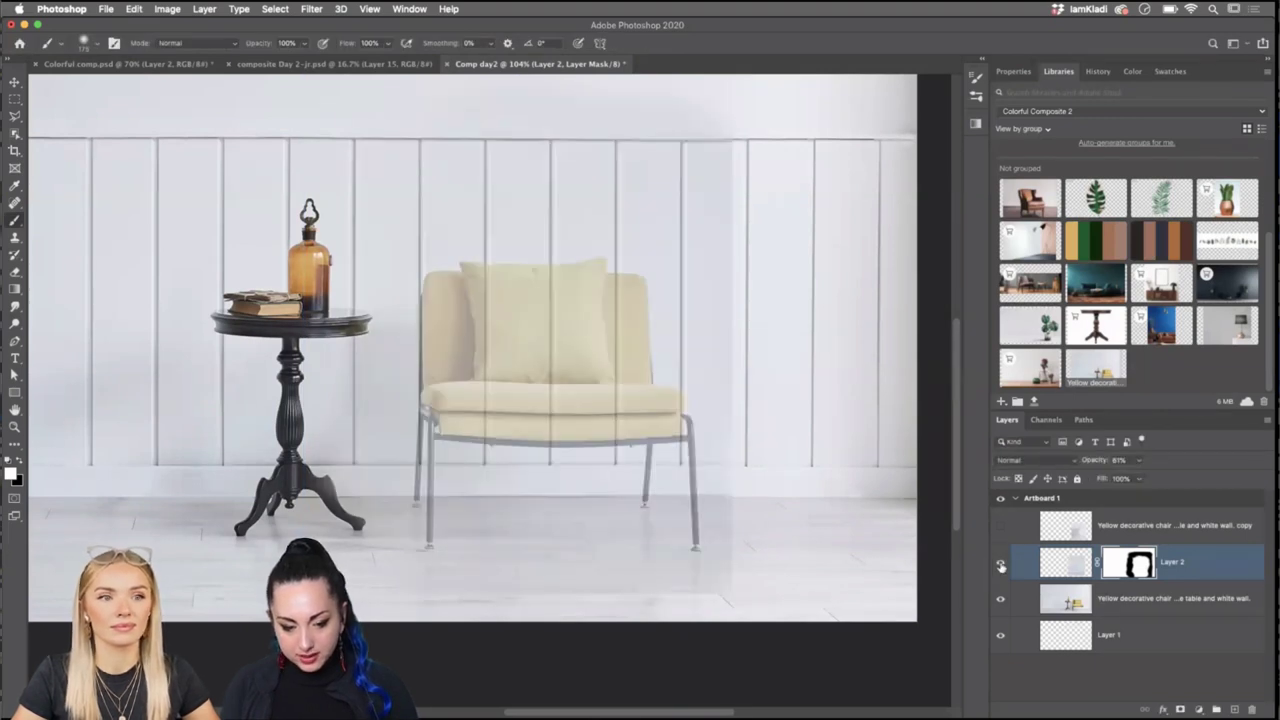
click(1000, 565)
click(1000, 565)
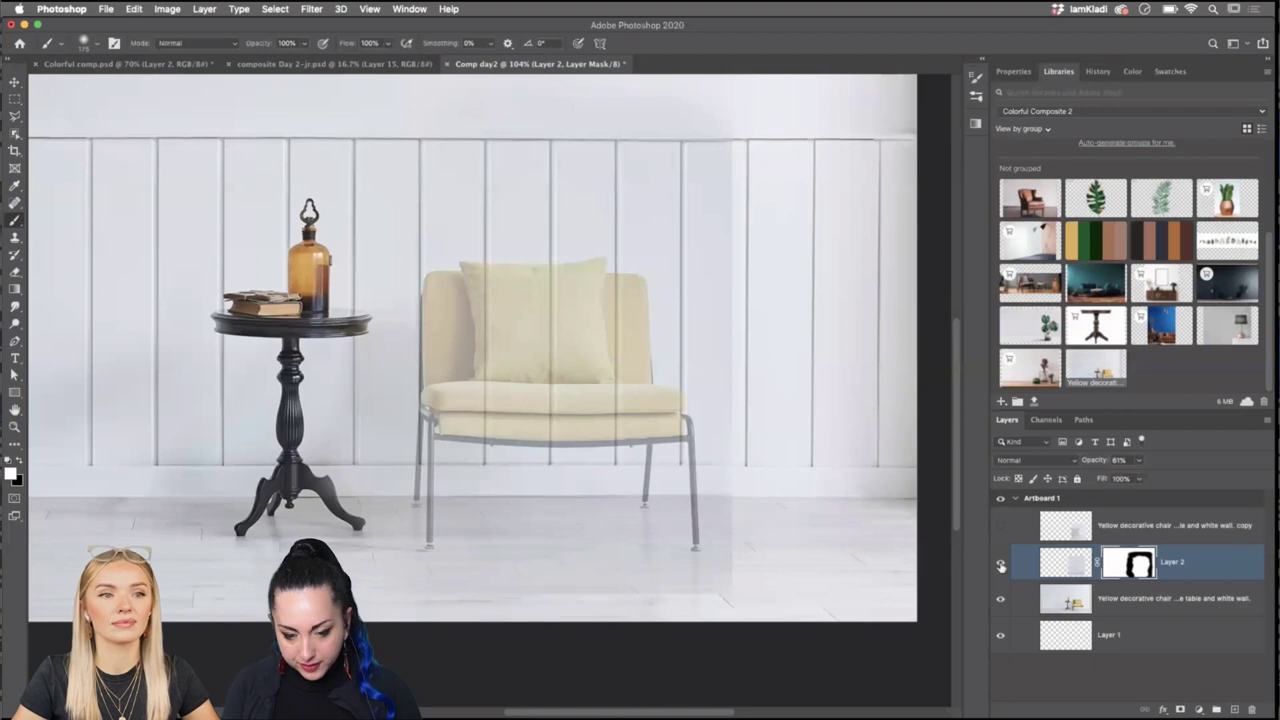
Target Layer 2's pixels and restore its opacity to 100%.
click(1136, 479)
click(1213, 554)
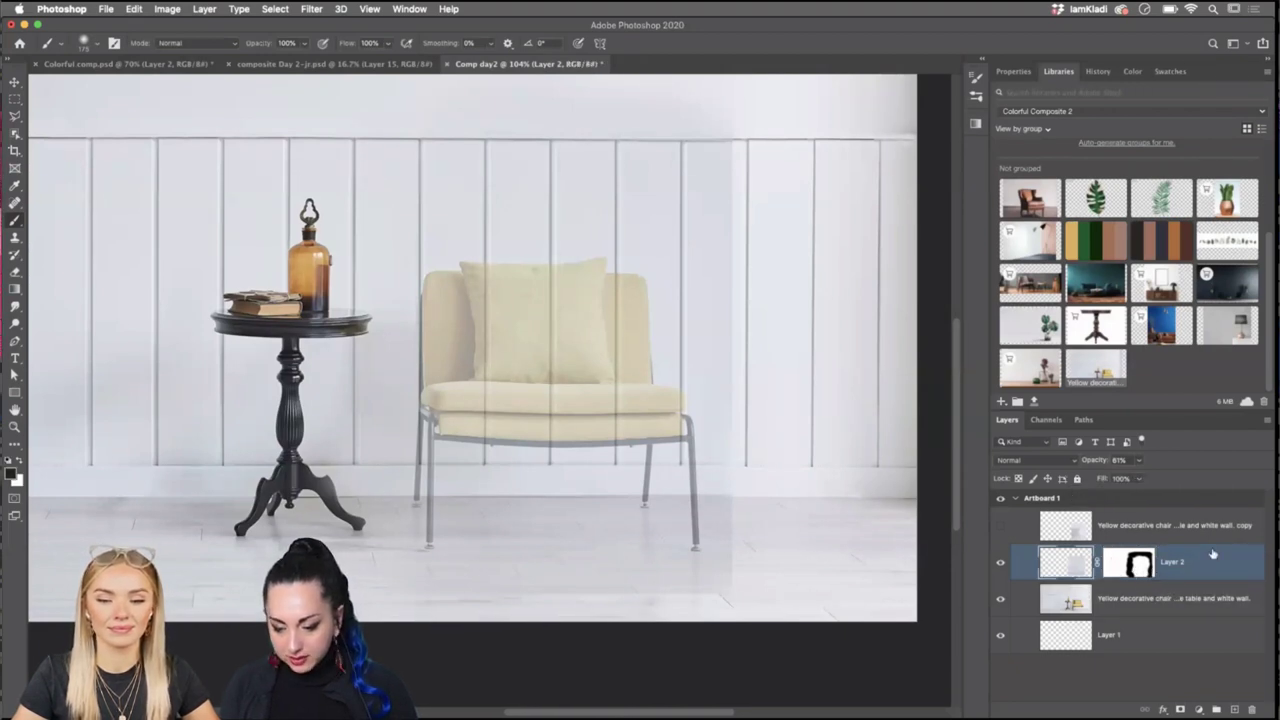
click(1138, 461)
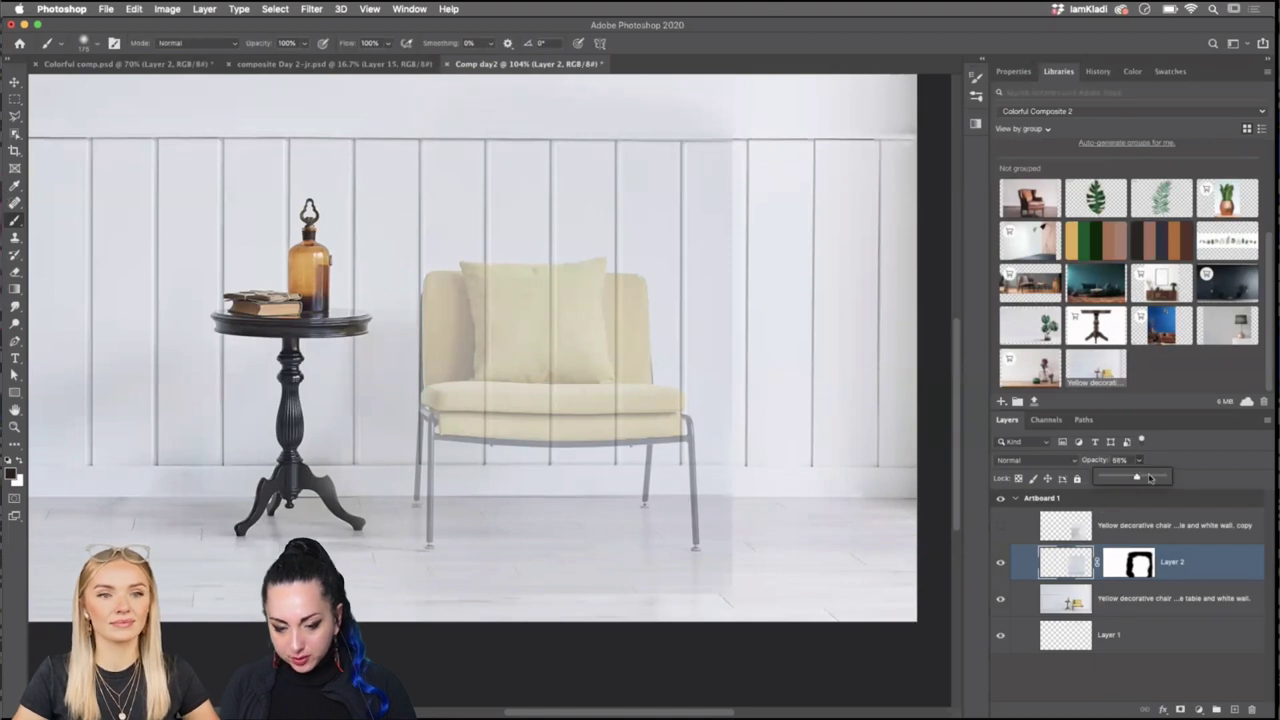
drag(1149, 478, 1172, 478)
Undo the stray dab, target Layer 2's mask, and blend the patch edge at the top of the wall.
drag(734, 140, 750, 150)
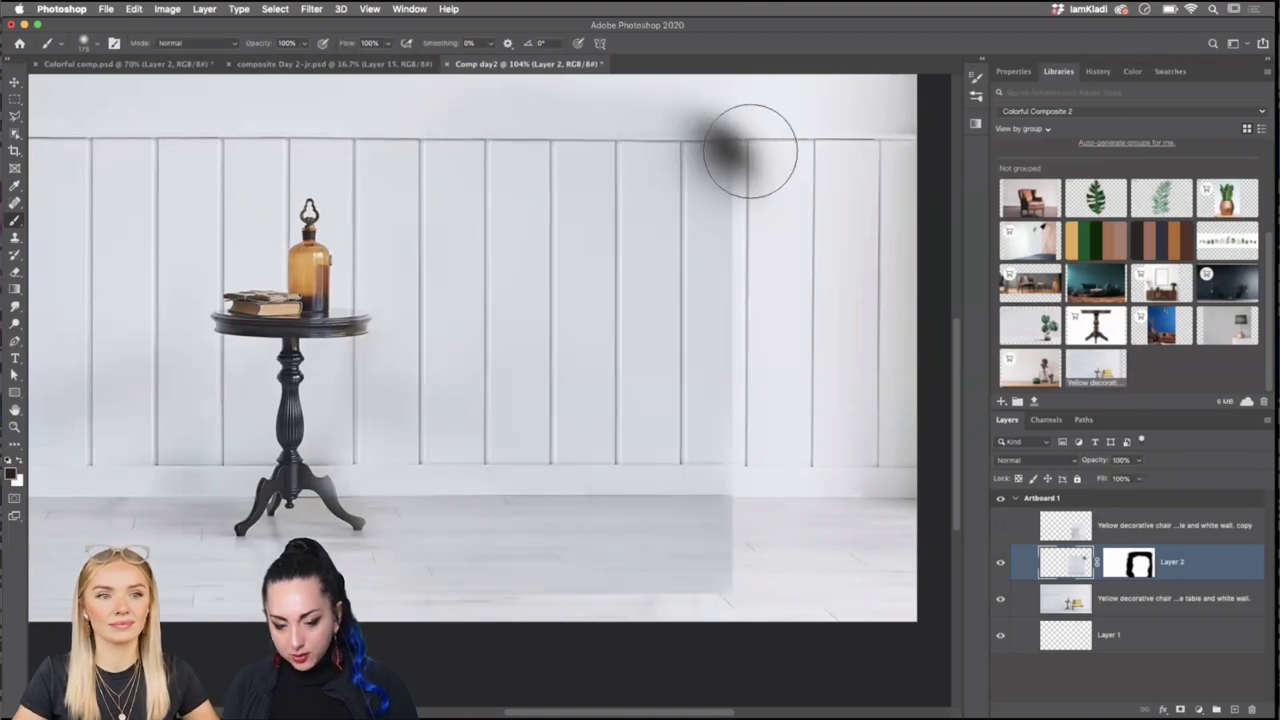
key(super+z)
click(1128, 565)
key(x)
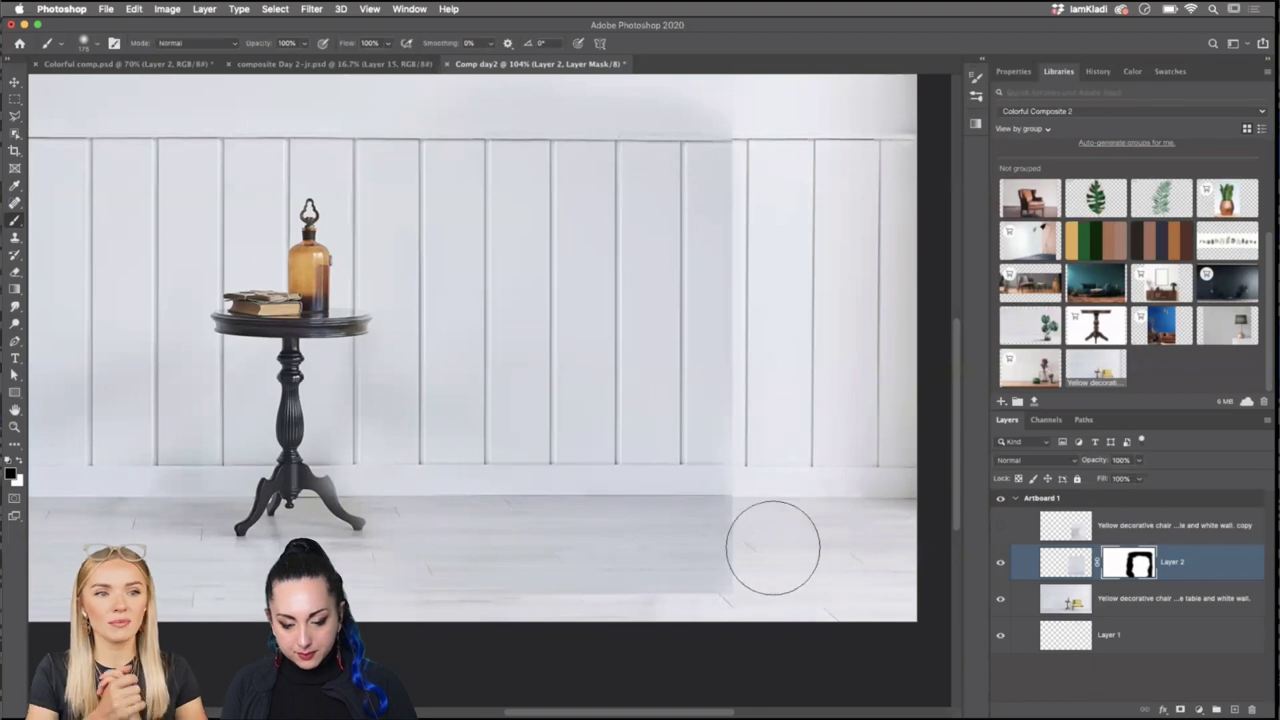
drag(735, 485, 734, 546)
key(super+z)
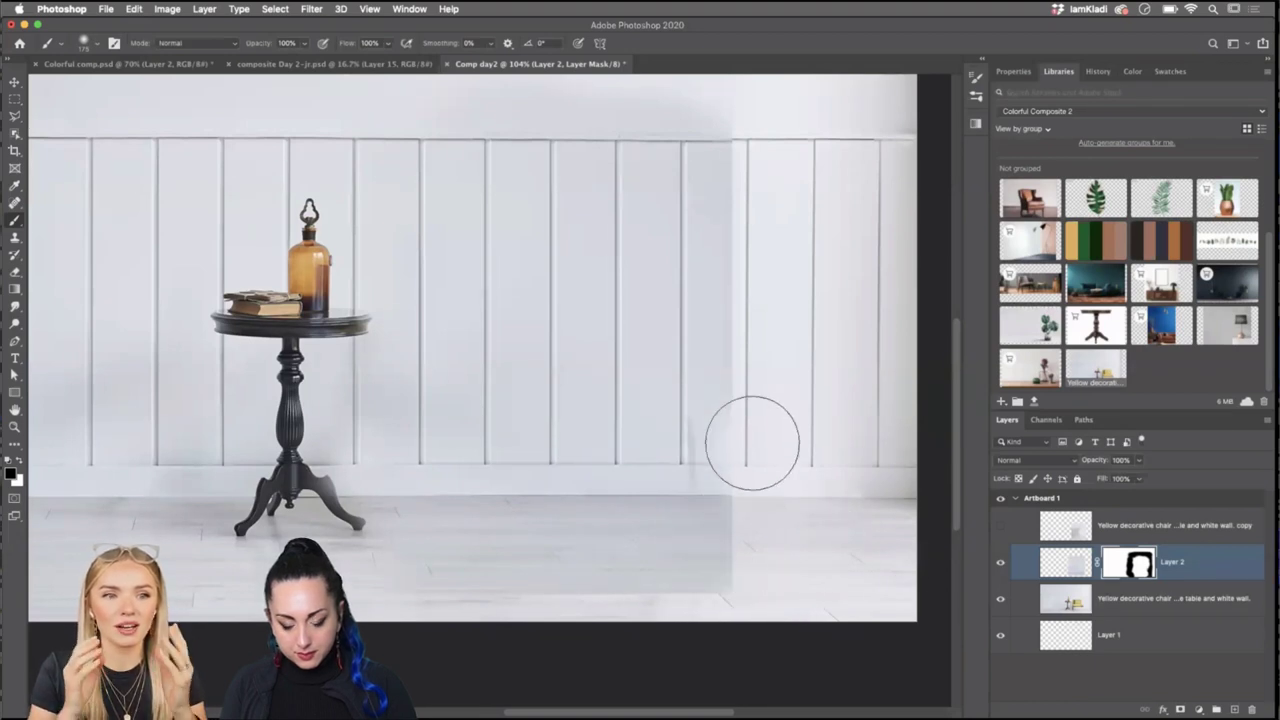
drag(739, 279, 746, 91)
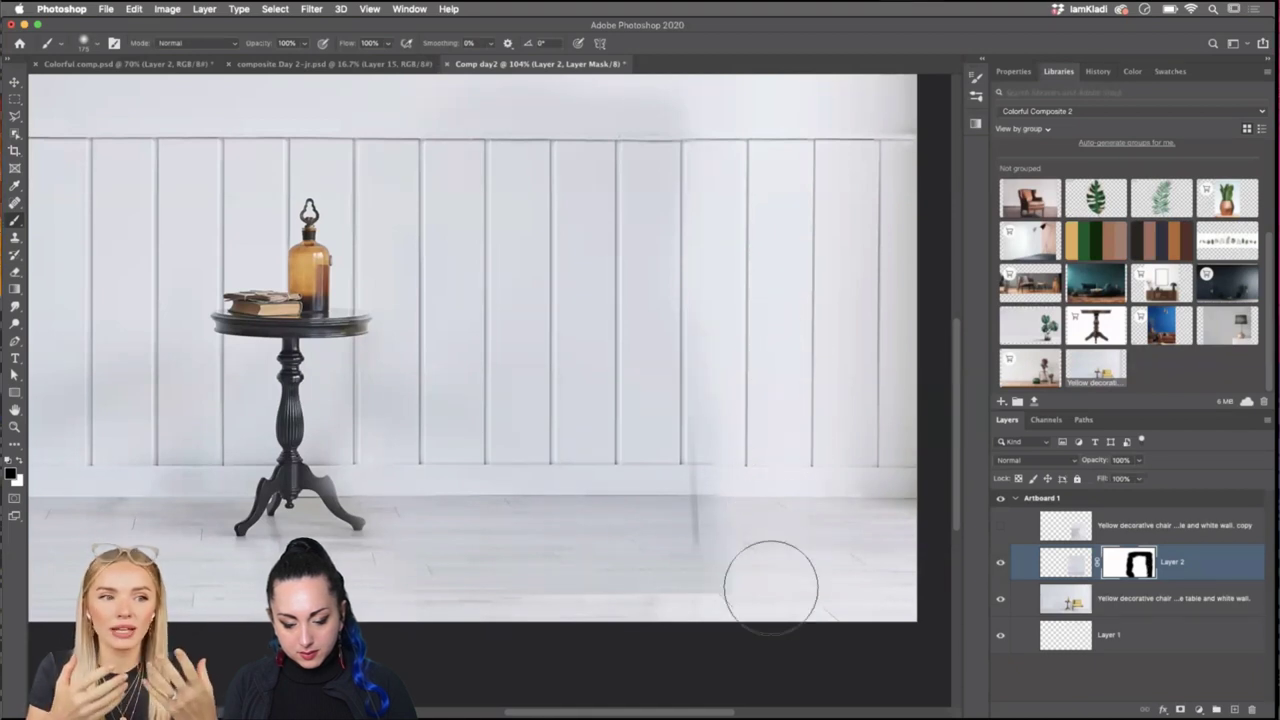
Touch up the mask around the table, undoing overfades and using a smaller black brush.
drag(689, 633, 748, 577)
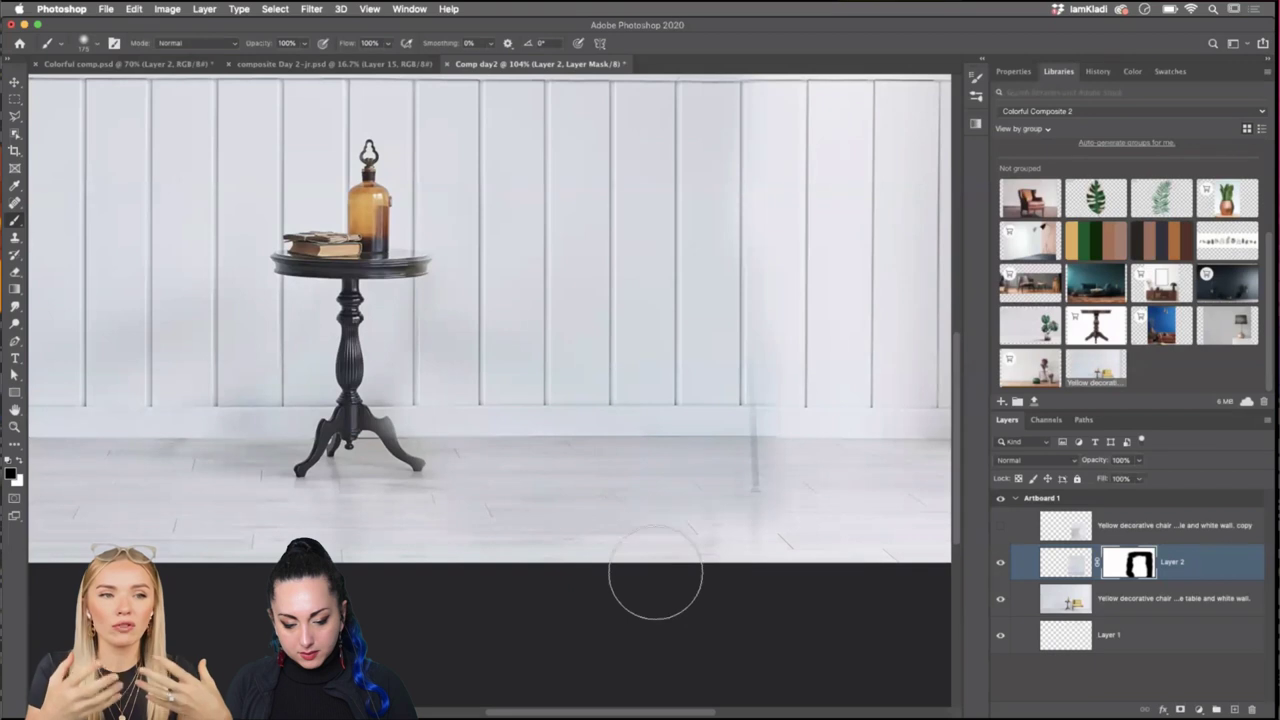
mouse_move(499, 519)
mouse_down()
mouse_move(471, 634)
mouse_move(480, 712)
mouse_up()
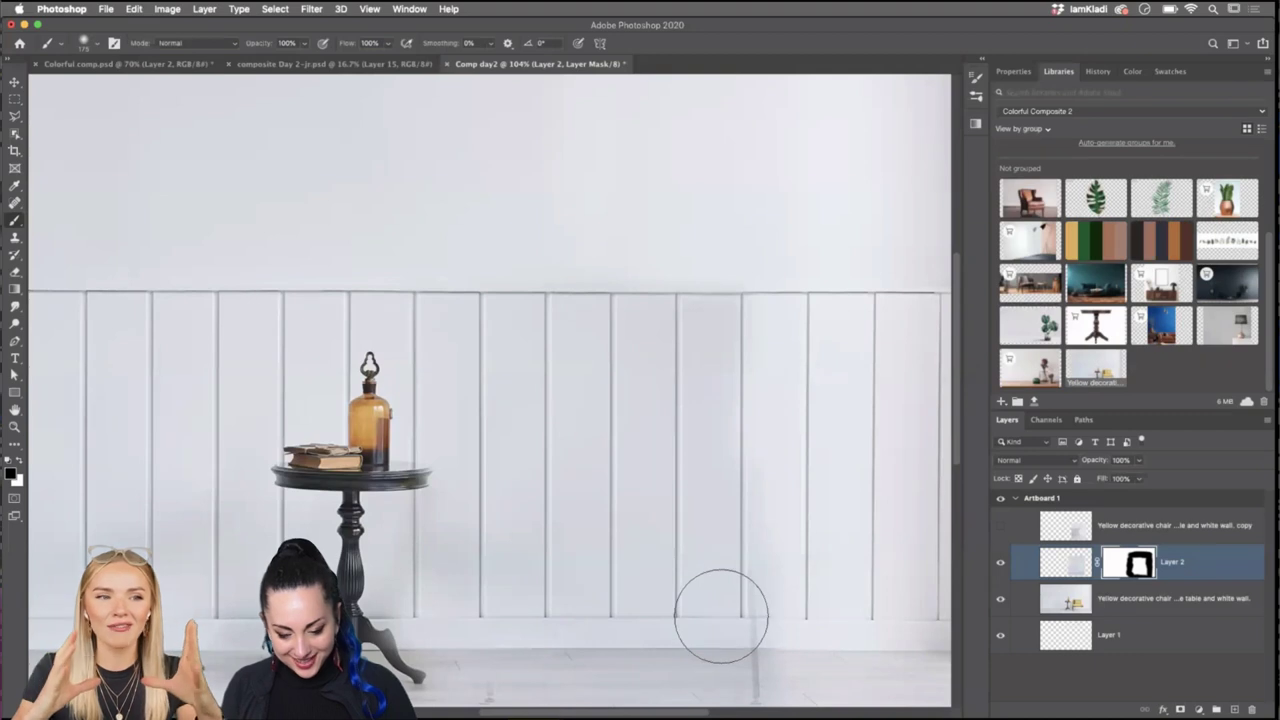
key(x)
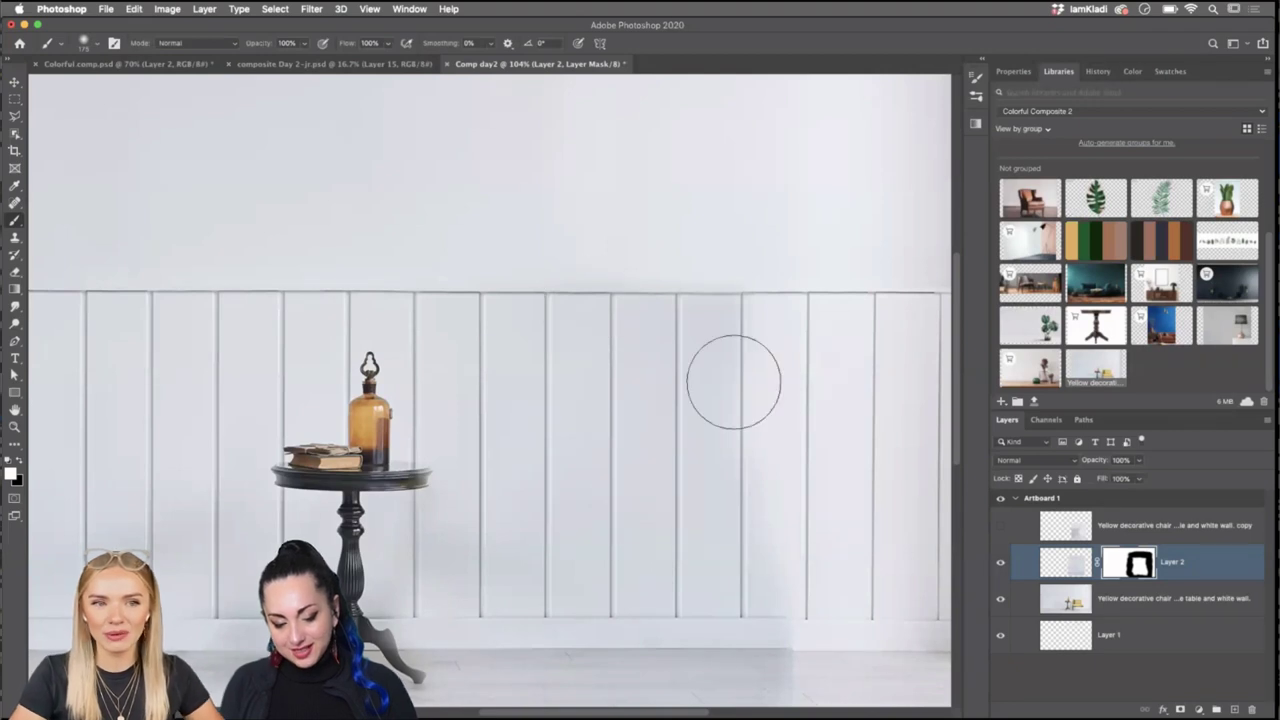
key(x)
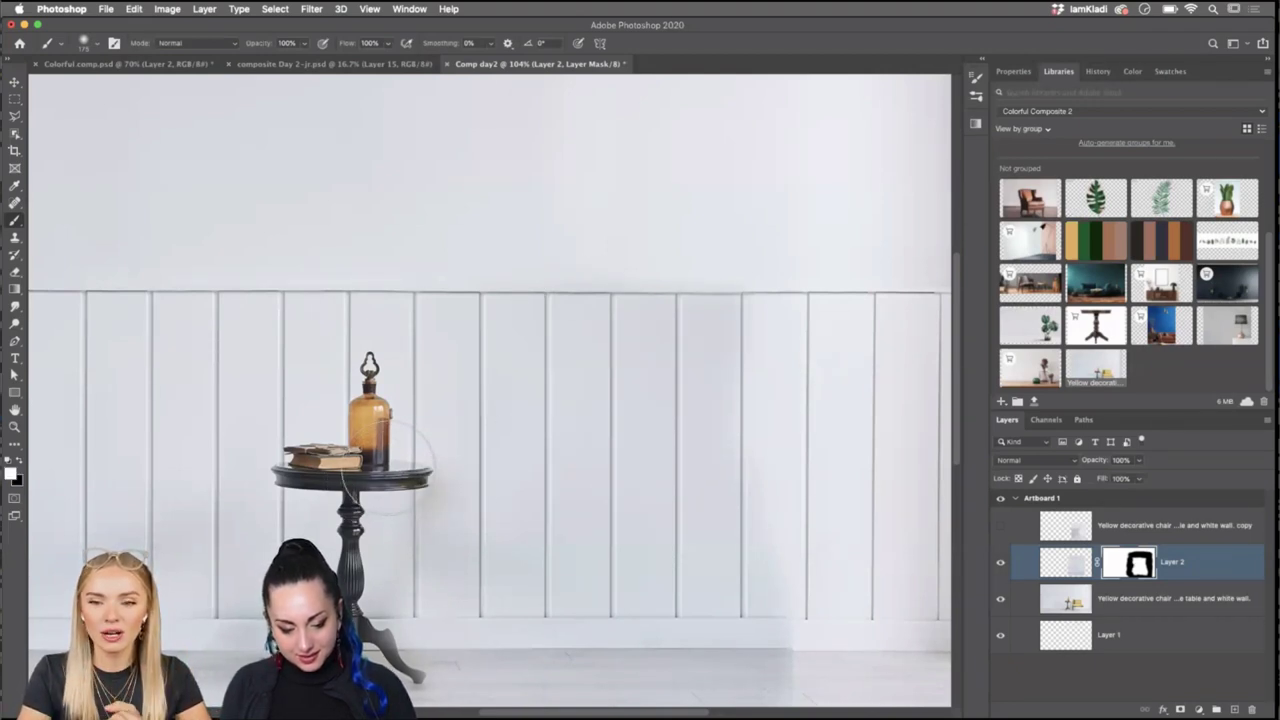
click(389, 465)
key(super+z)
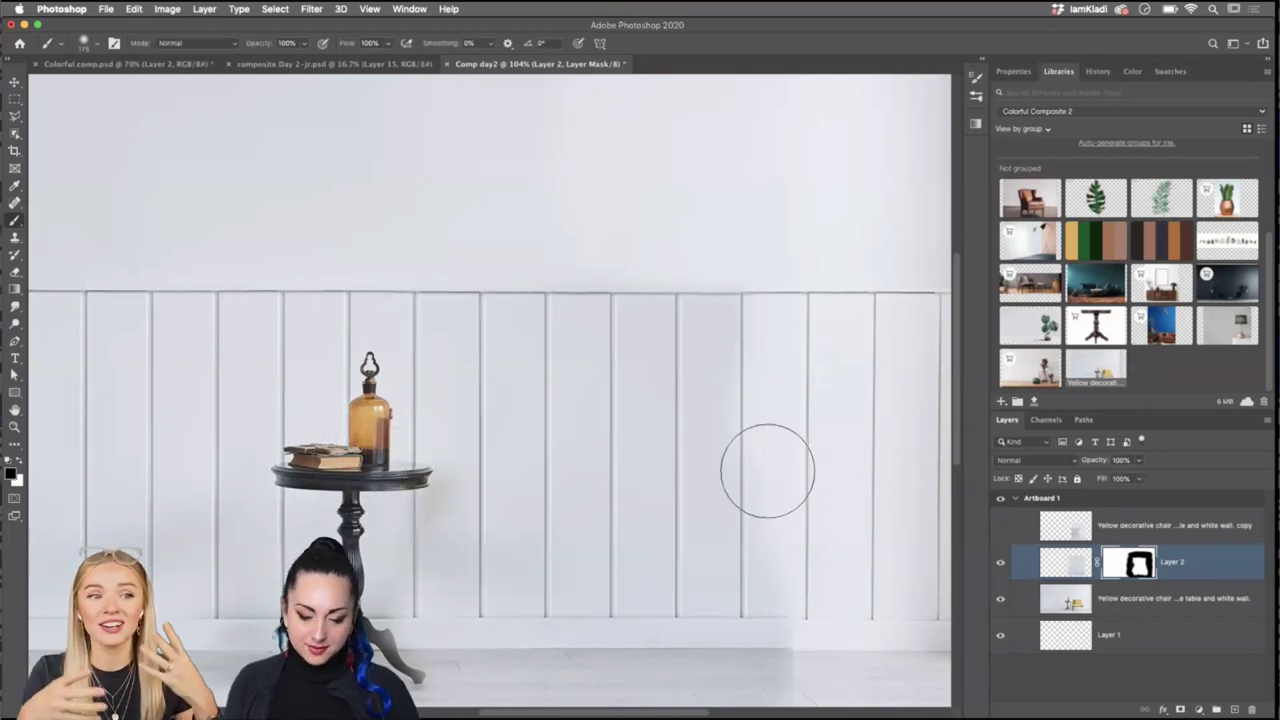
key(x)
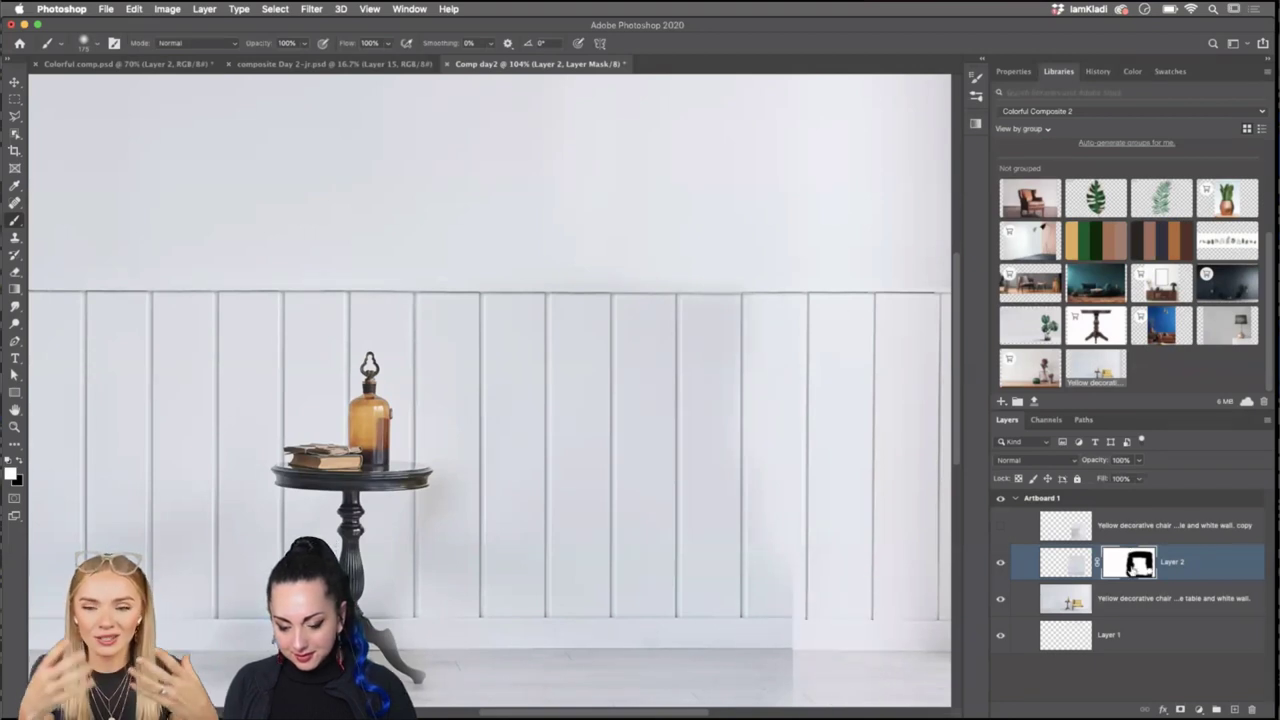
key(x)
key(super+z)
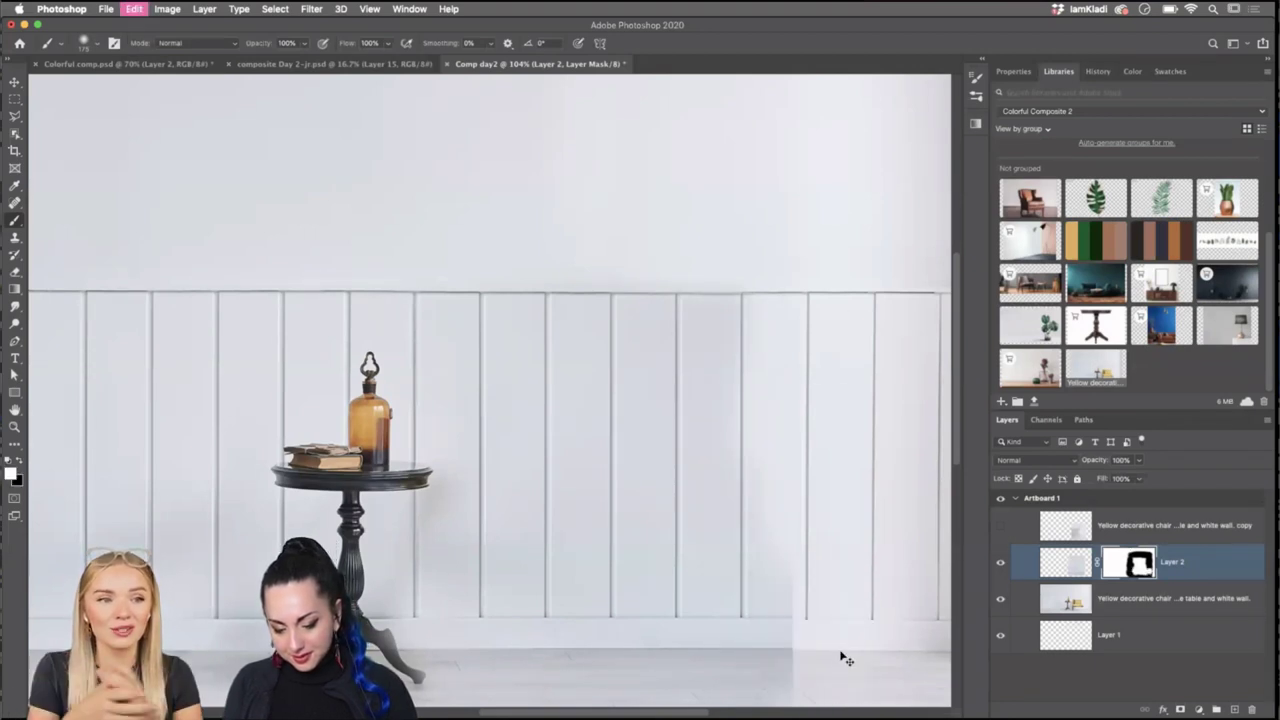
key(x)
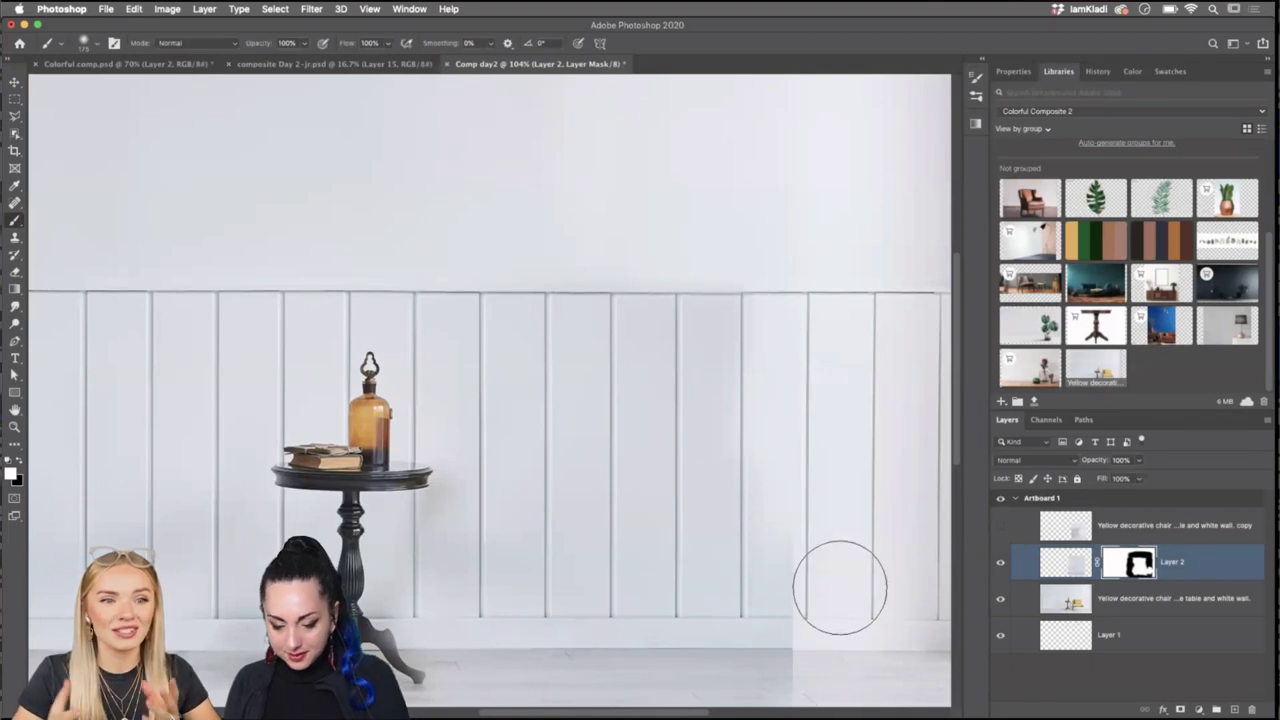
key(bracketleft)
key(bracketleft)
key(bracketleft)
key(bracketleft)
key(bracketleft)
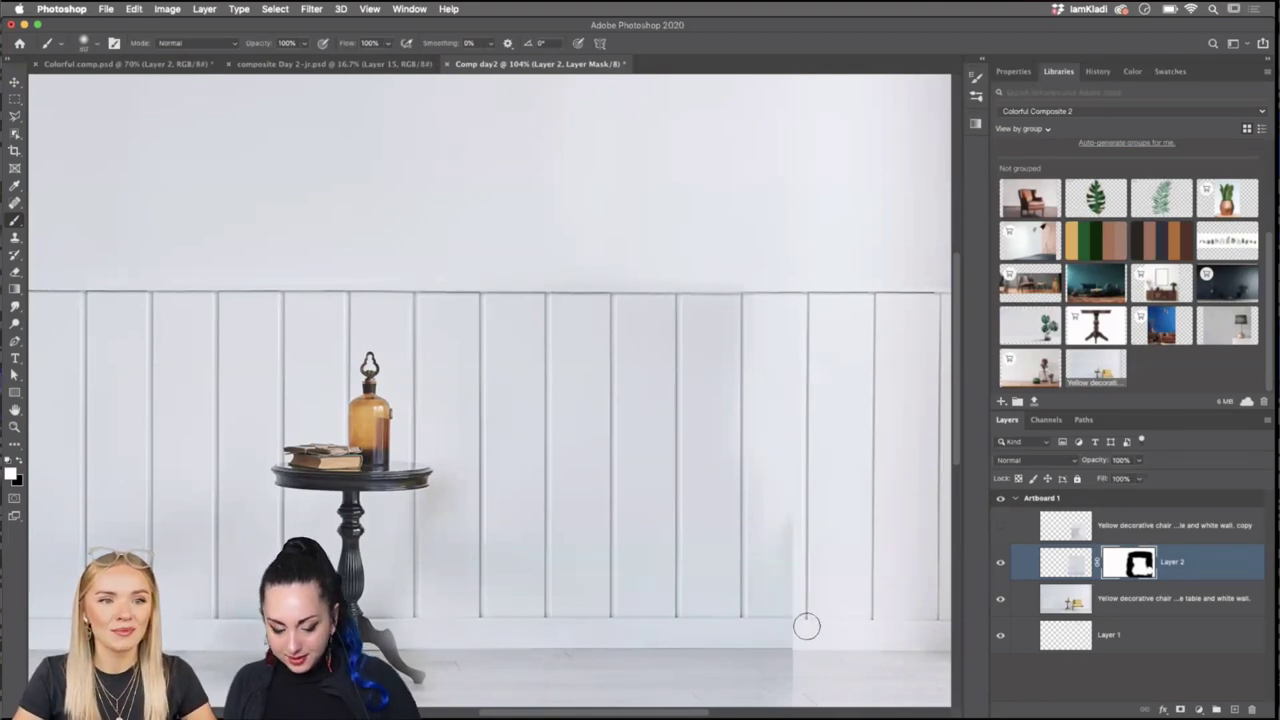
key(x)
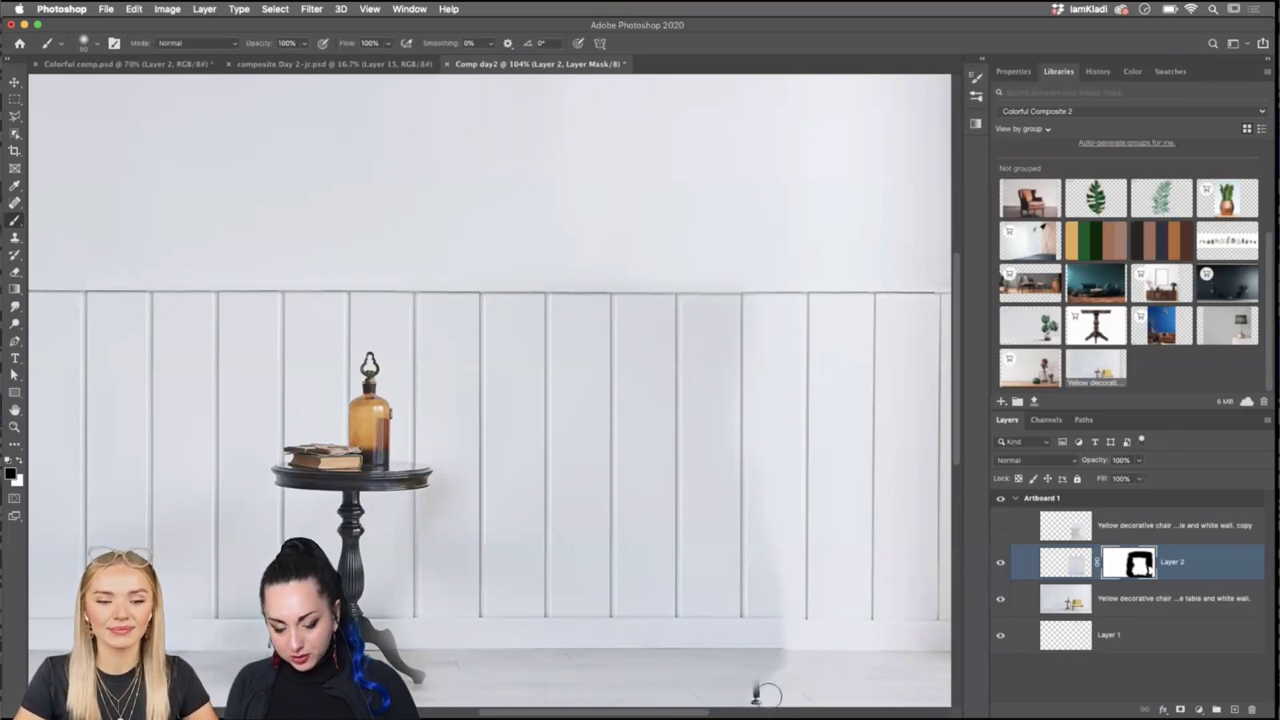
Pan around the wall beside the table and bottle, then make Layer 2's image the edit target.
scroll(755, 693, down, 3)
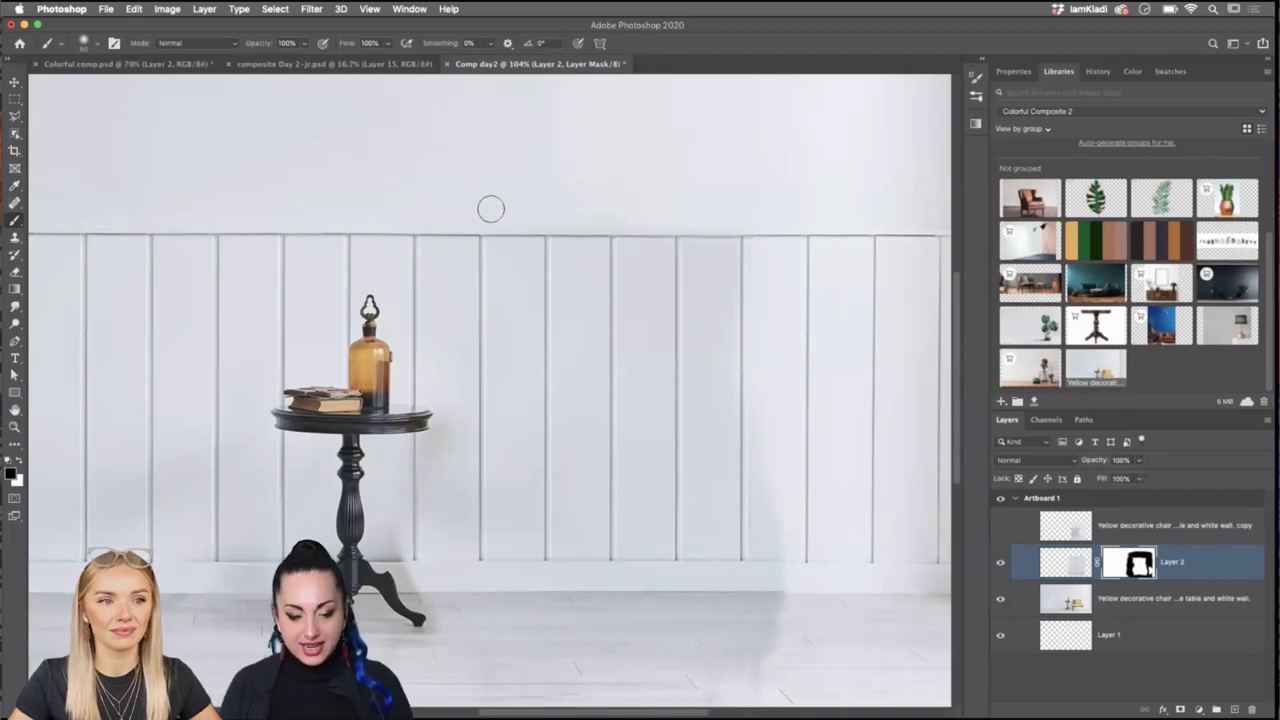
scroll(491, 208, up, 3)
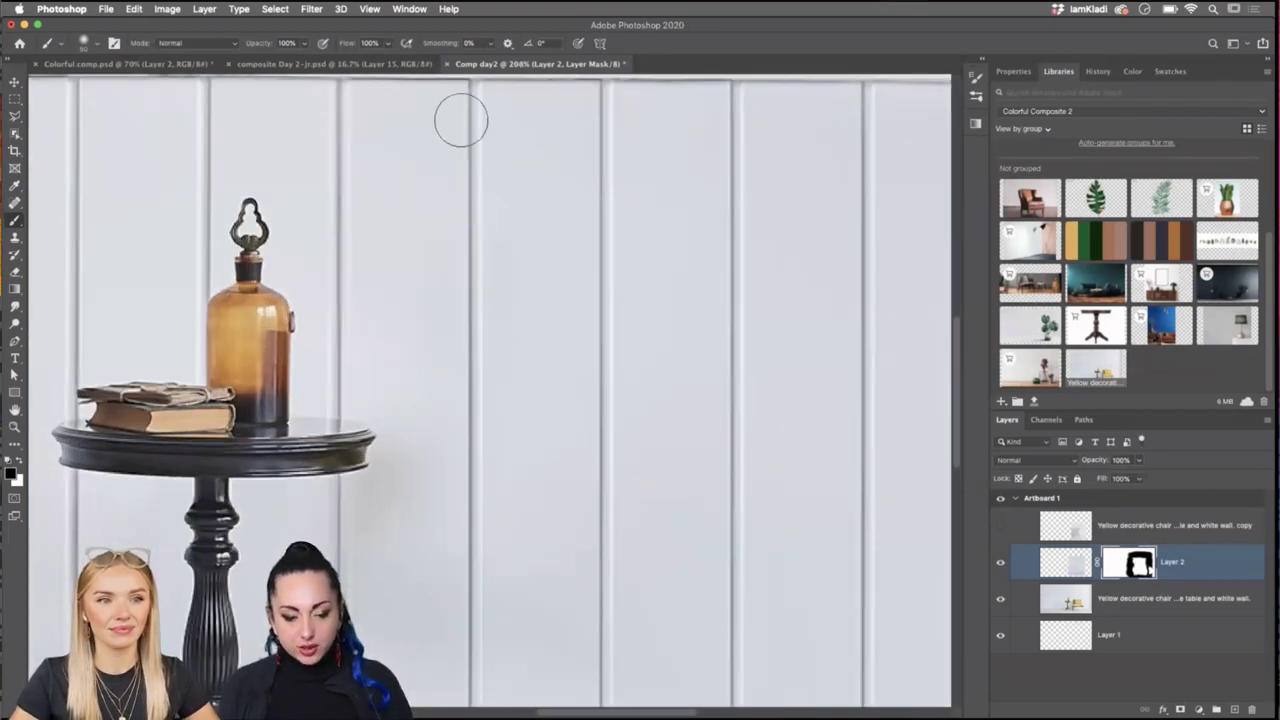
drag(323, 191, 594, 163)
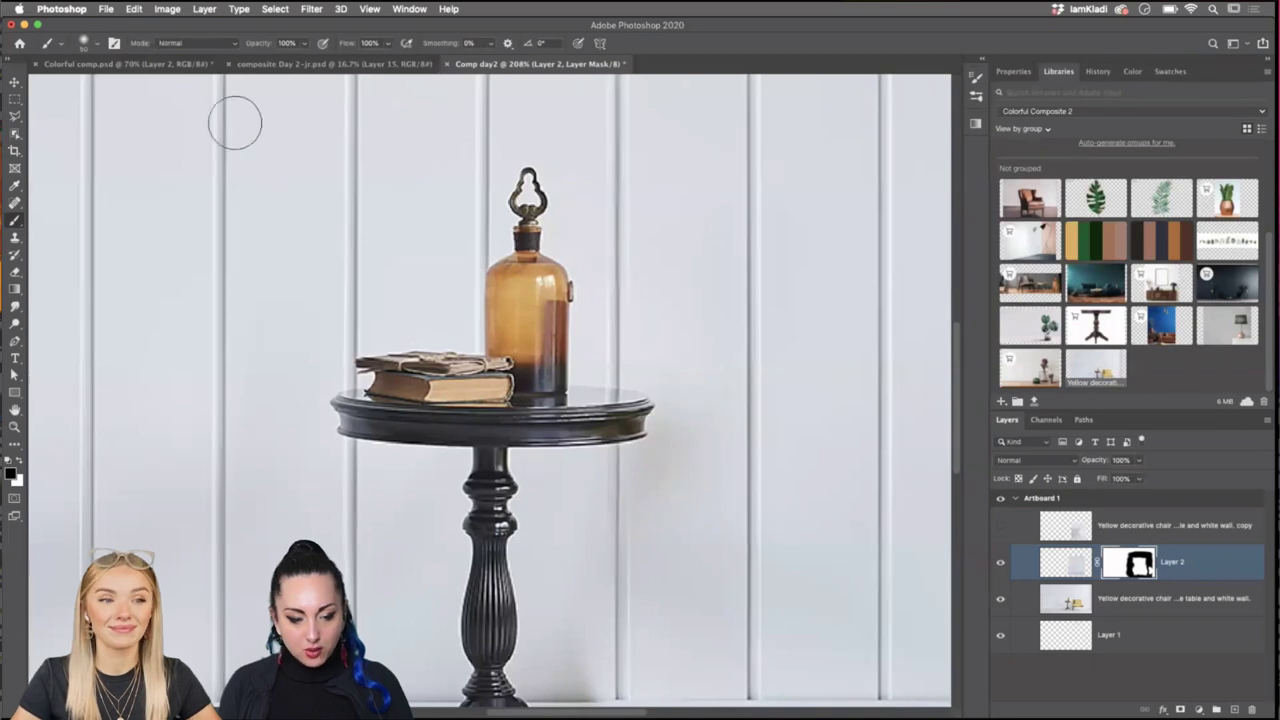
drag(866, 206, 674, 223)
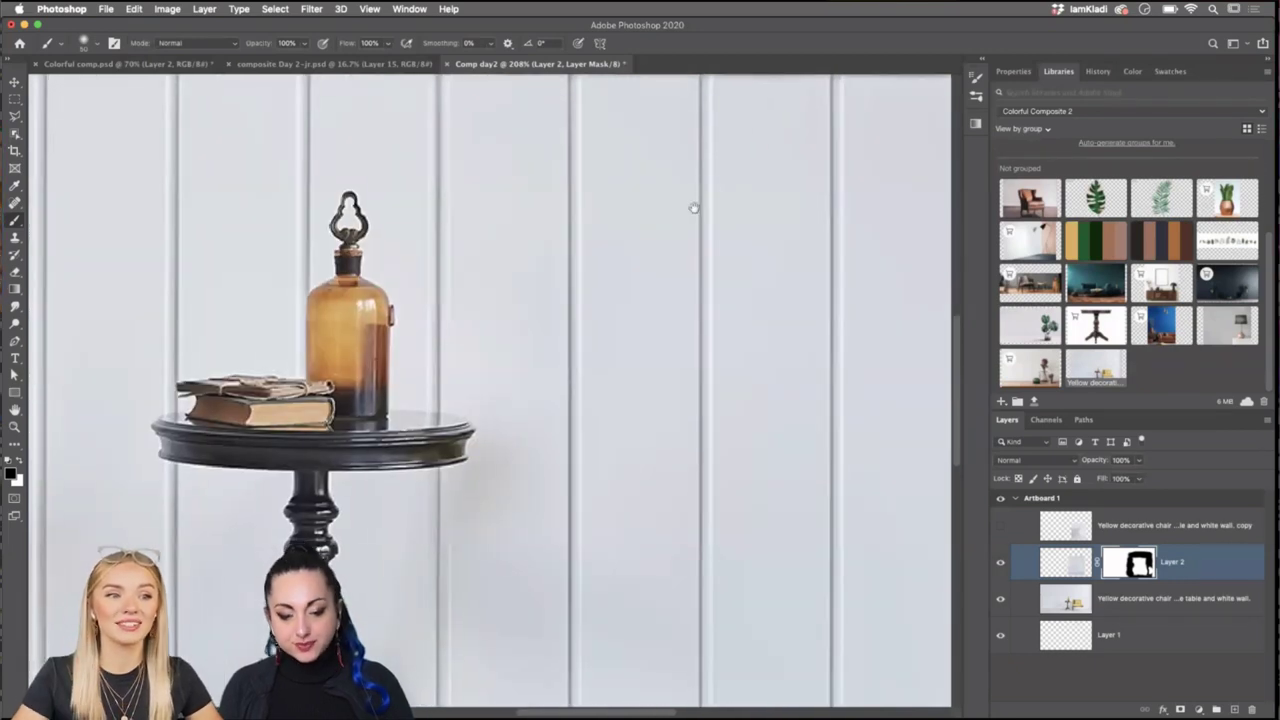
scroll(714, 223, down, 3)
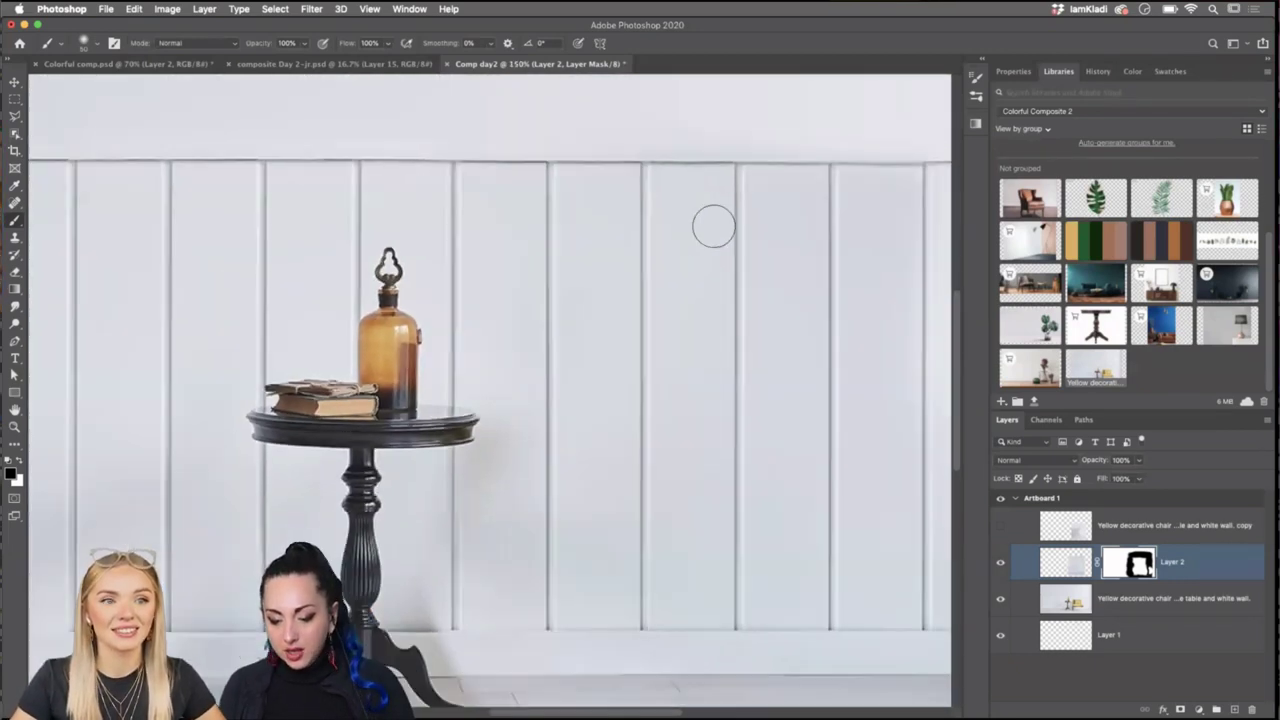
click(1067, 566)
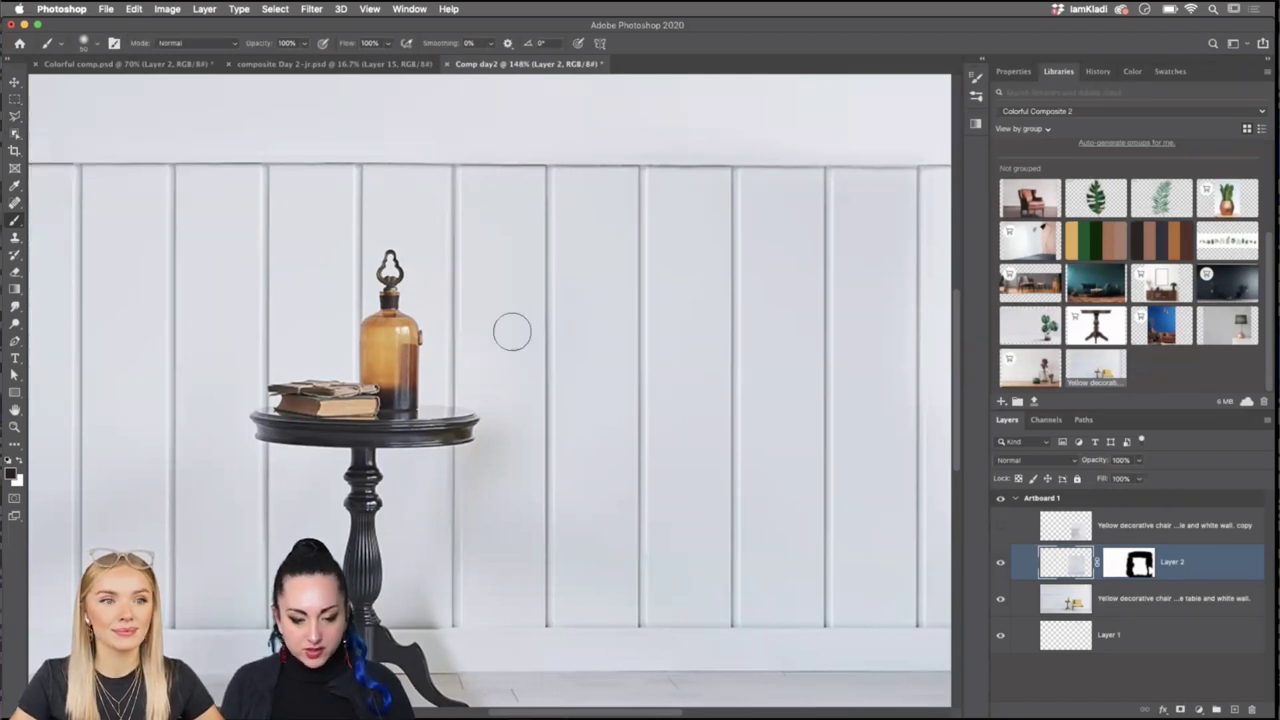
Select a thin vertical panel strip right of the table and flip it horizontally.
click(14, 100)
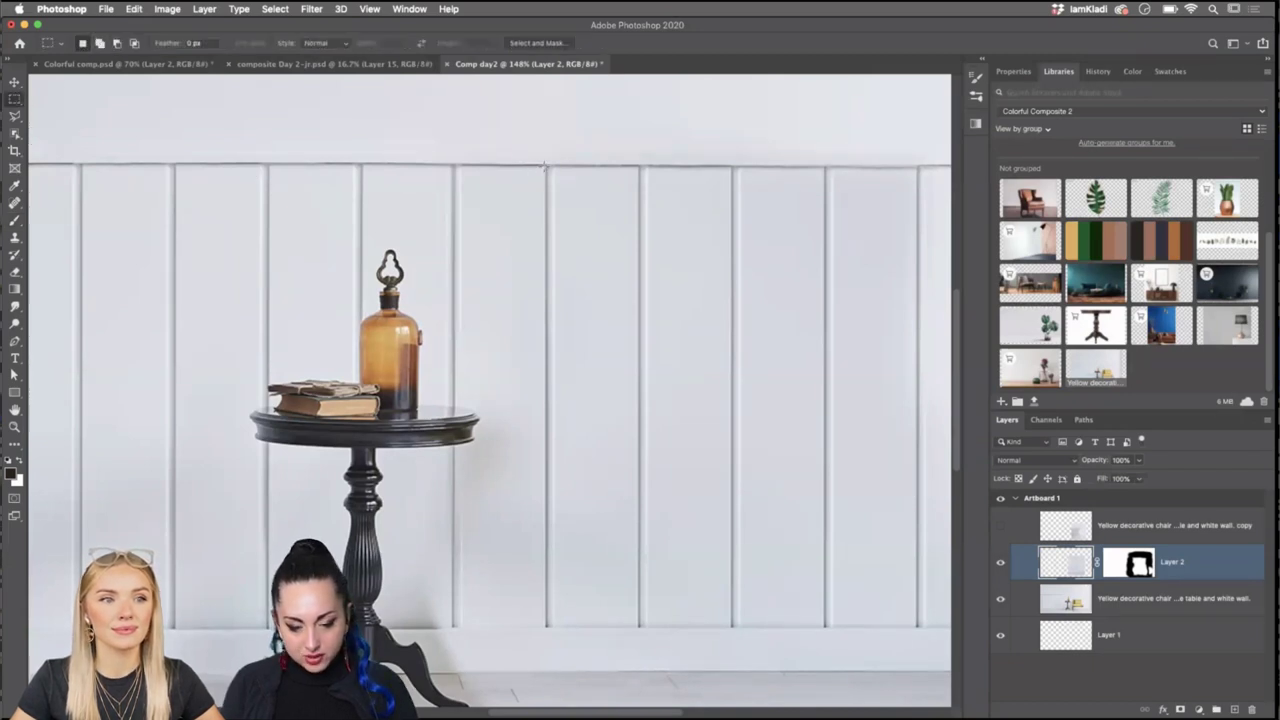
drag(544, 166, 557, 627)
key(super+t)
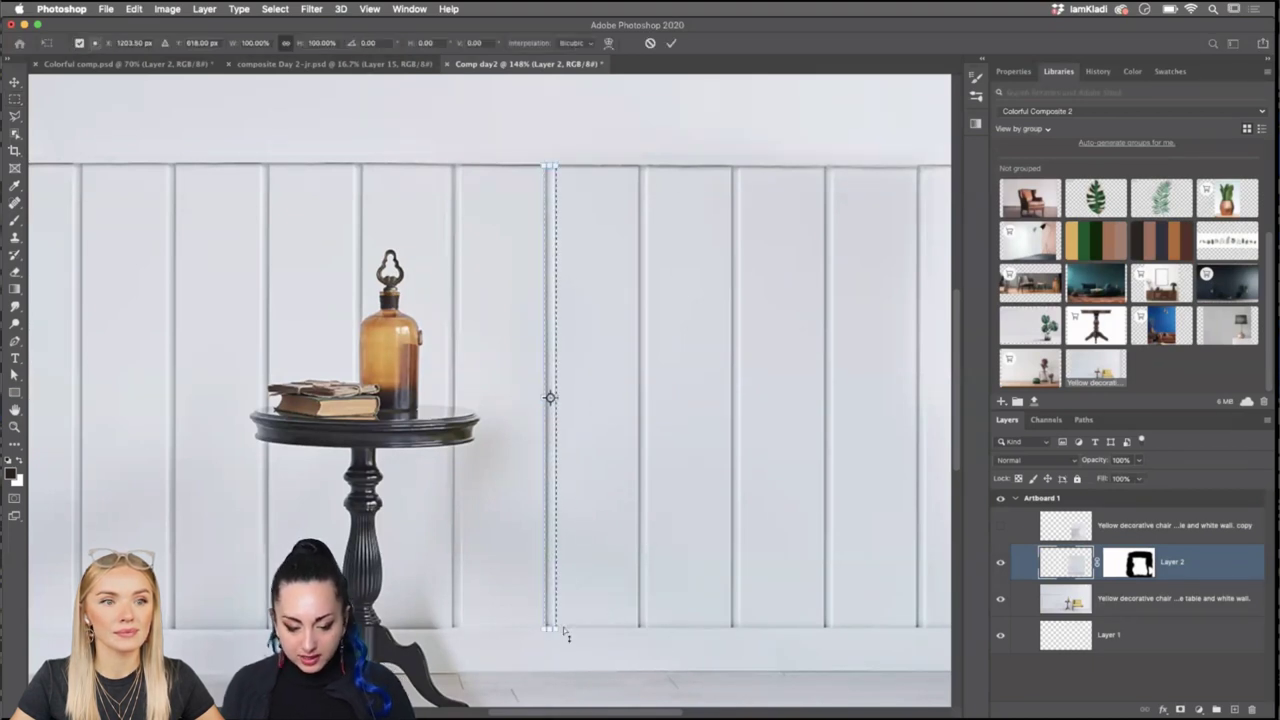
right_click(556, 590)
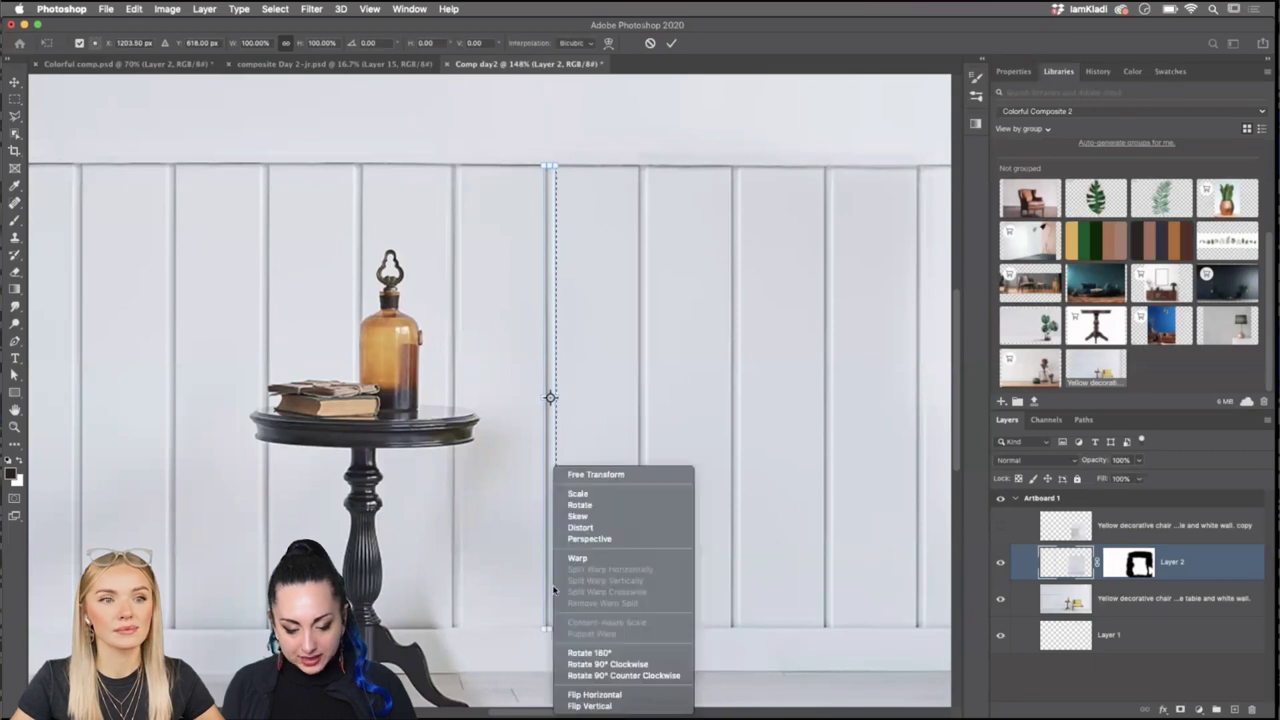
click(613, 691)
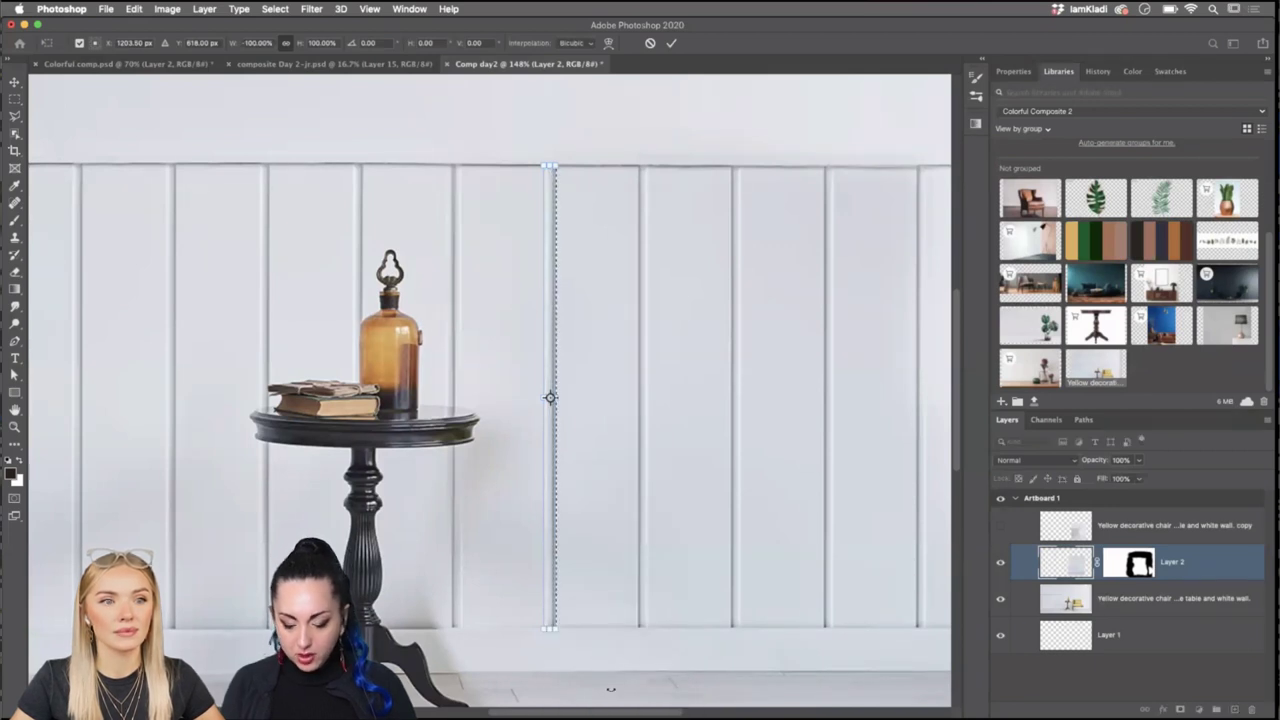
key(Return)
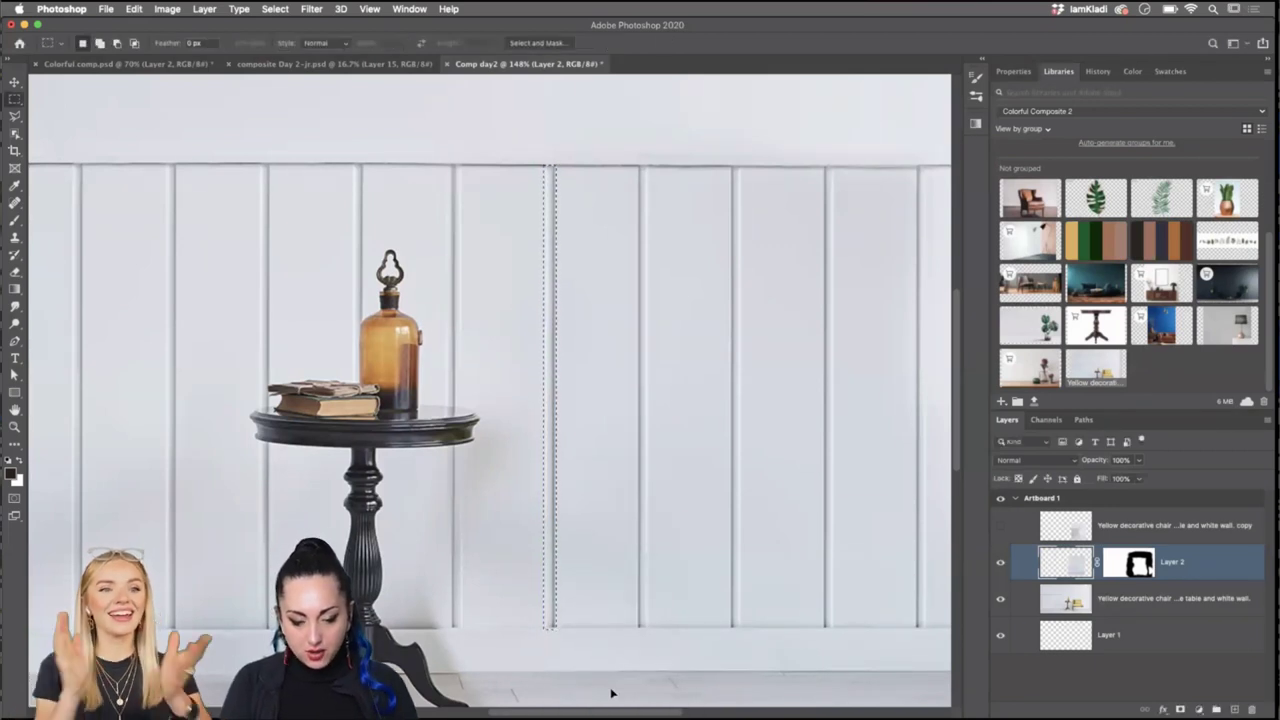
key(super+t)
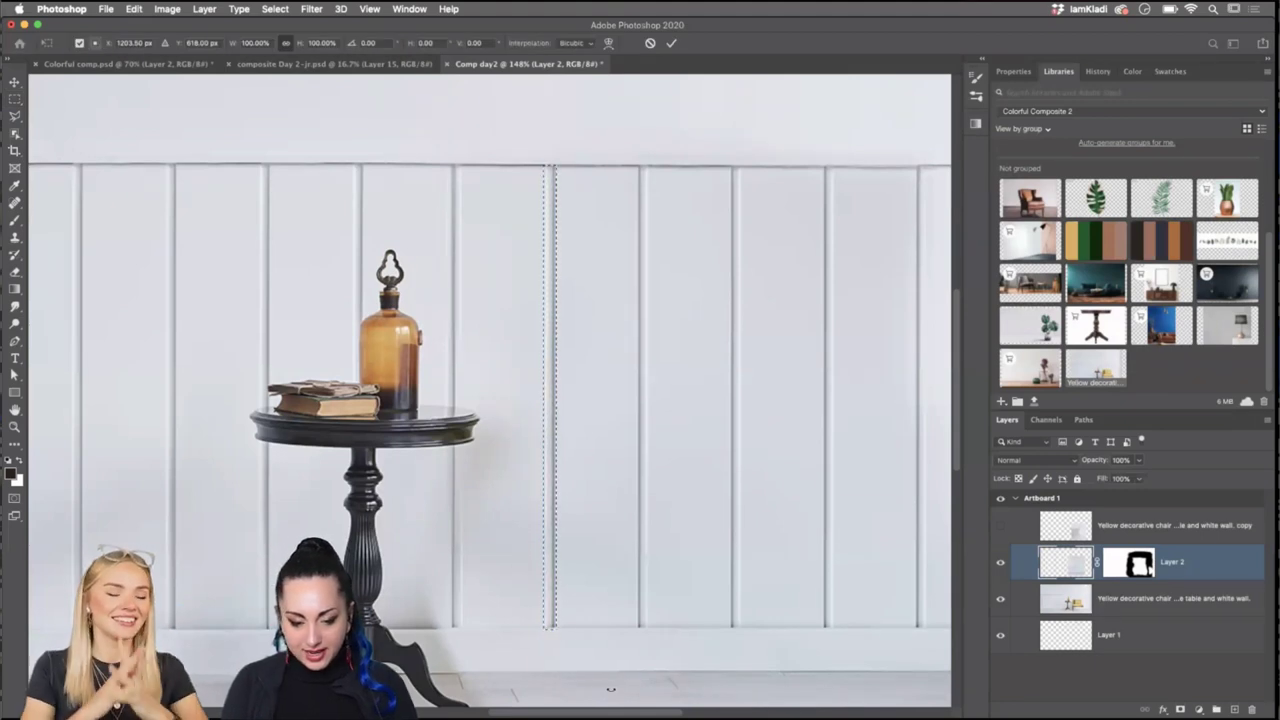
key(Return)
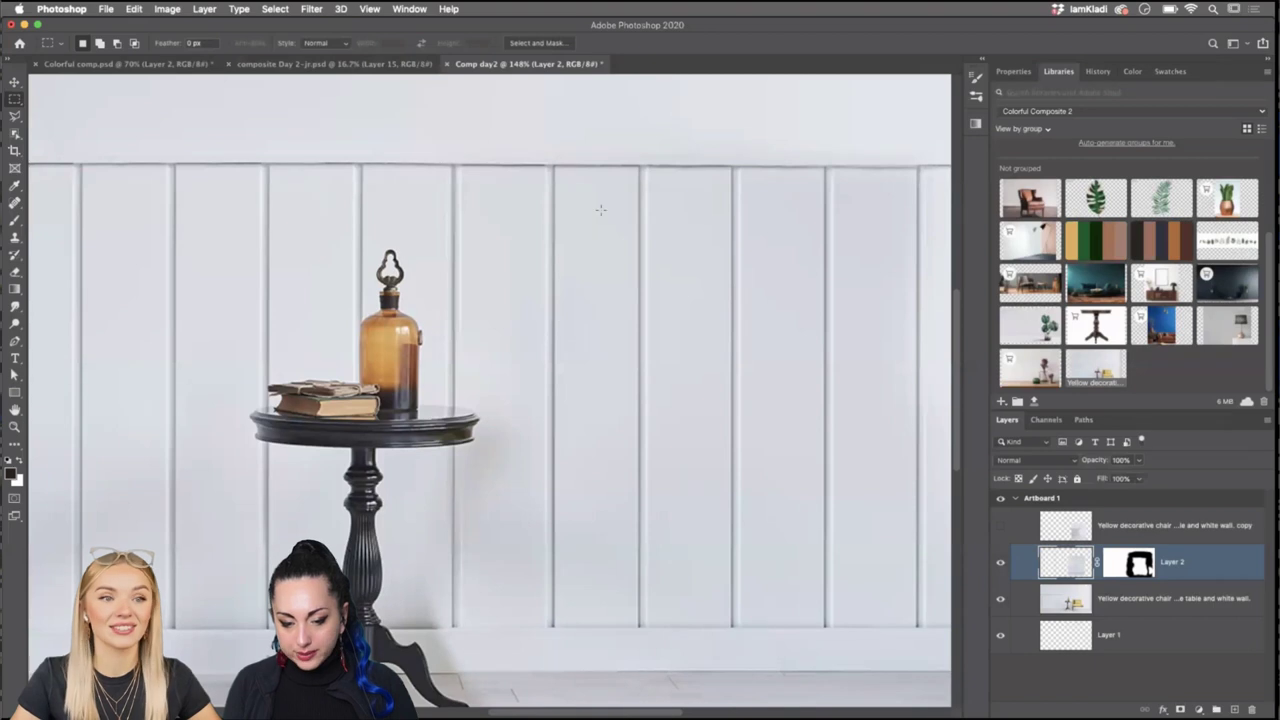
Flip a second thin strip along another panel groove horizontally, then deselect.
drag(636, 165, 645, 624)
key(super+t)
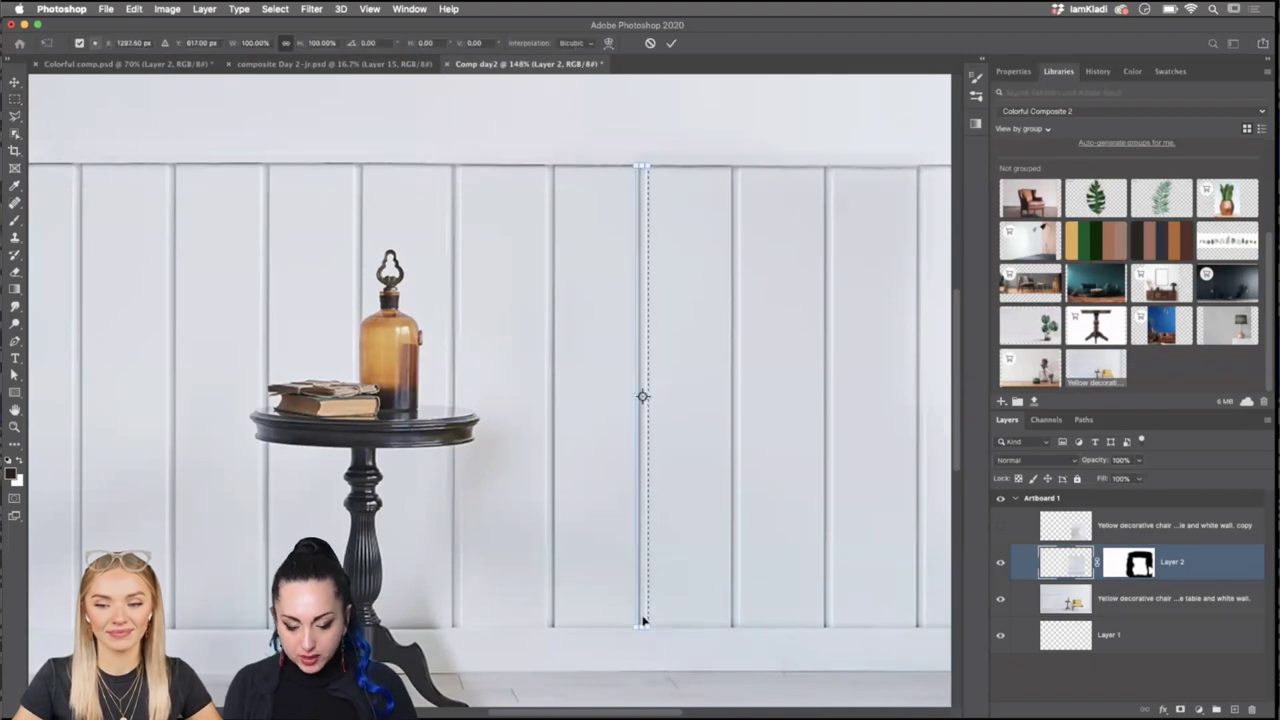
right_click(646, 352)
click(690, 576)
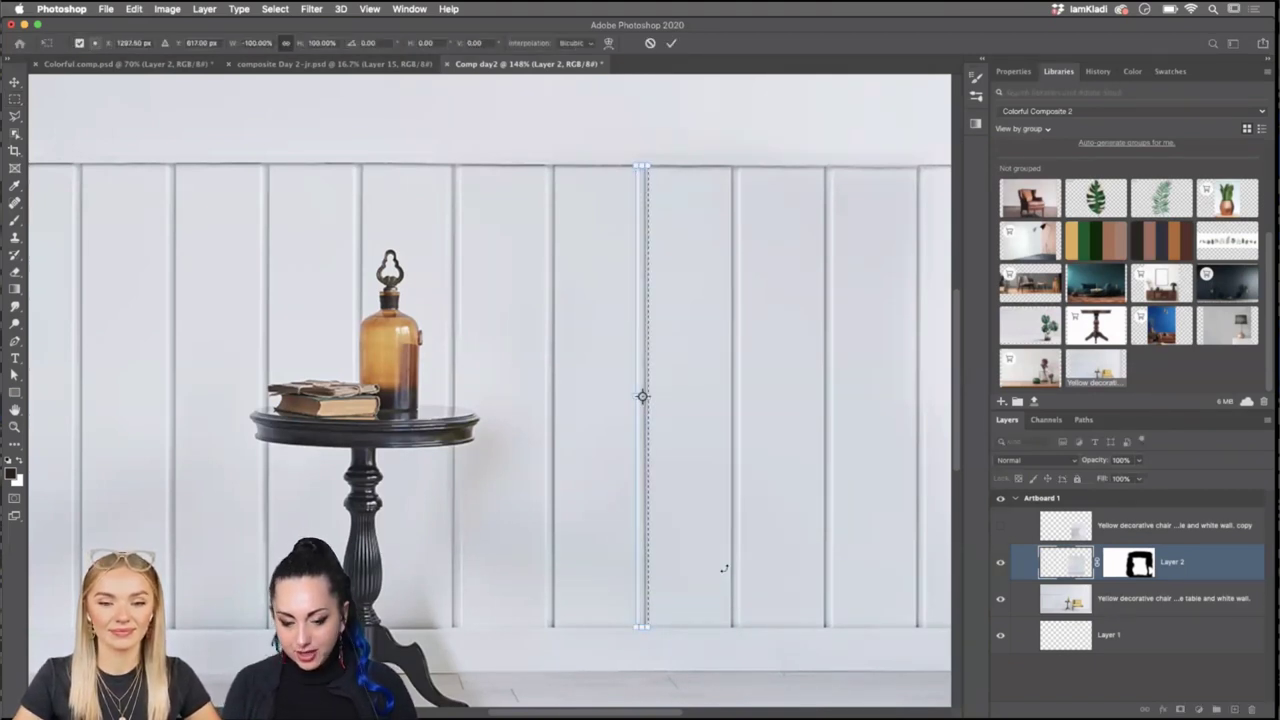
key(Return)
key(super+d)
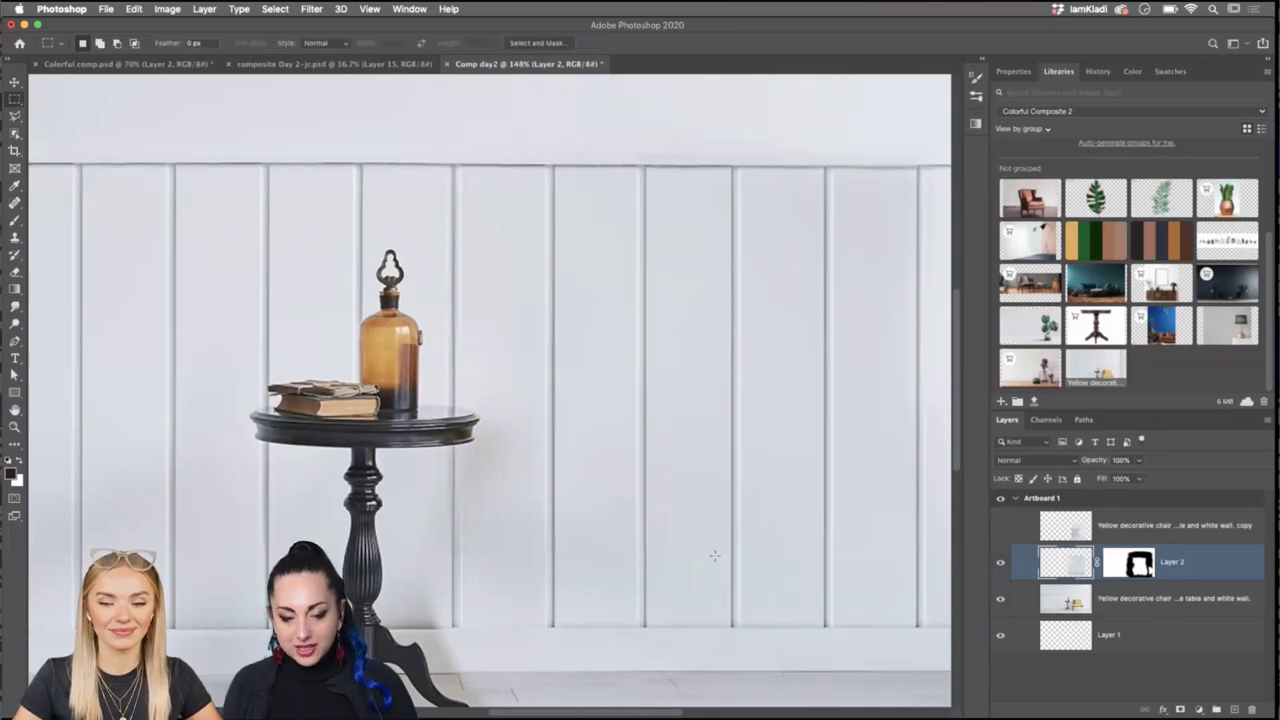
Draw a tall narrow rectangular selection down one panel groove right of the table.
drag(726, 164, 743, 626)
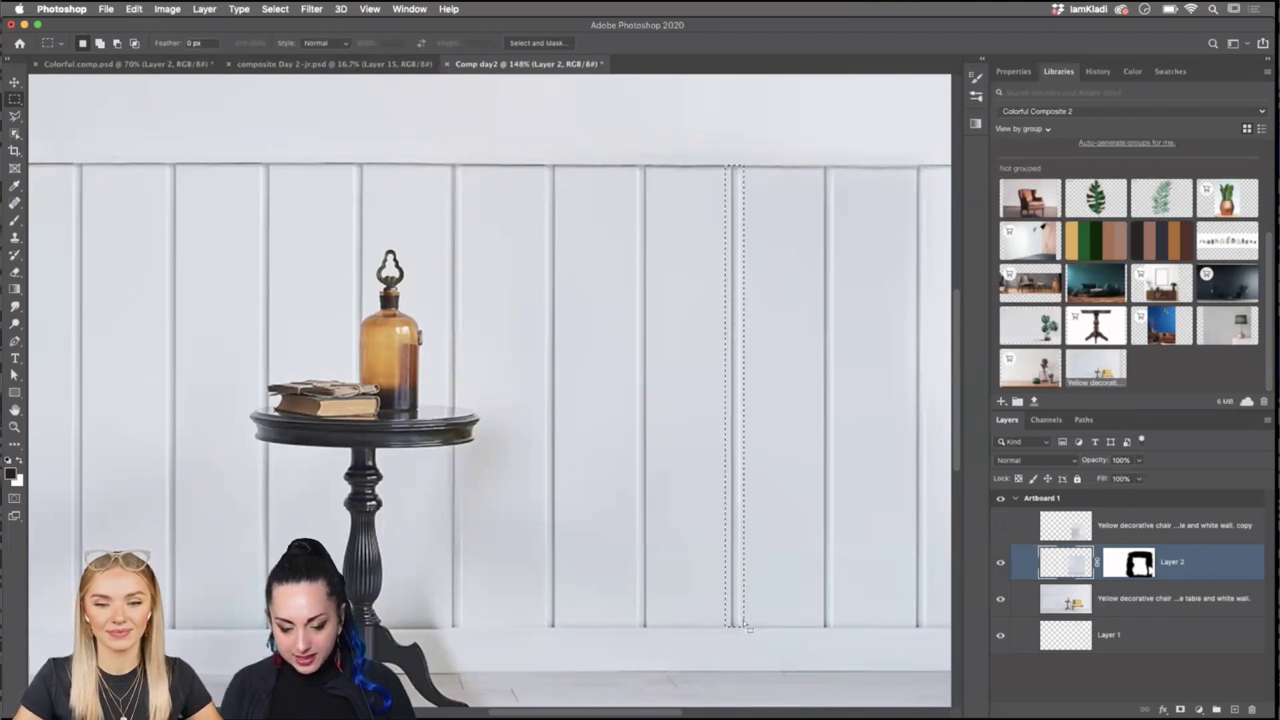
scroll(776, 293, up, 5)
scroll(776, 293, down, 3)
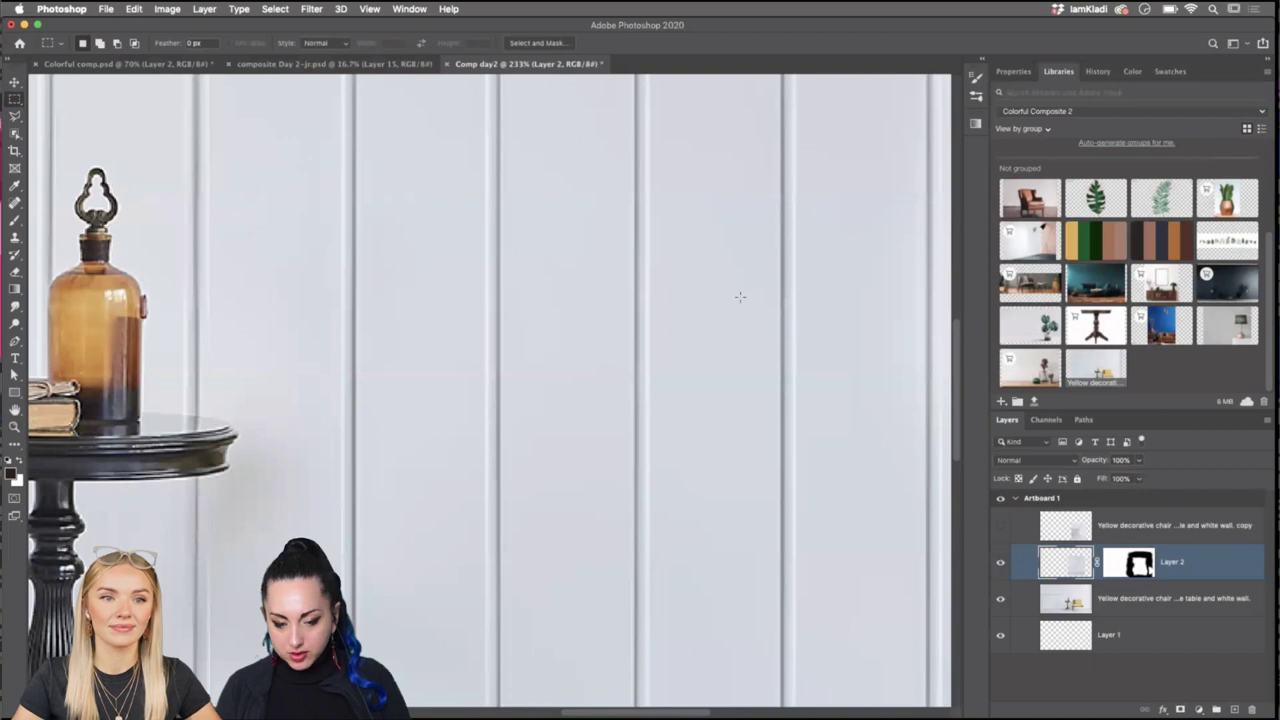
scroll(740, 297, down, 3)
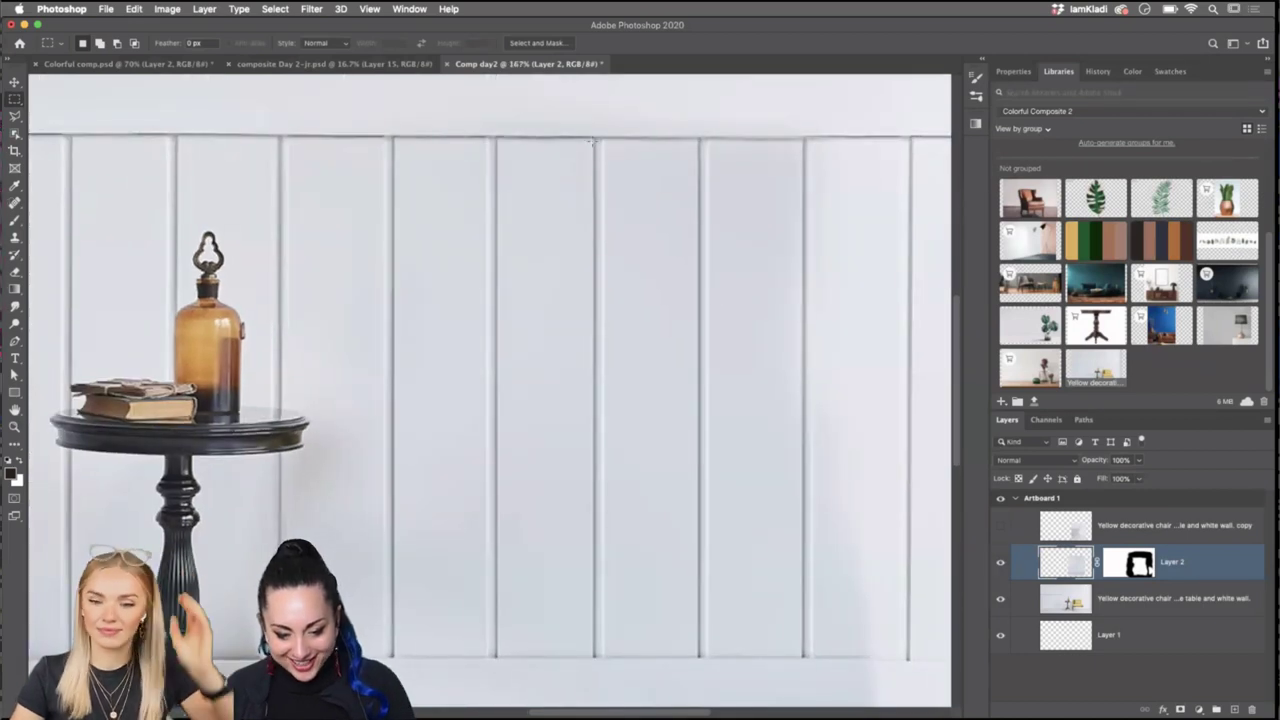
drag(590, 137, 610, 659)
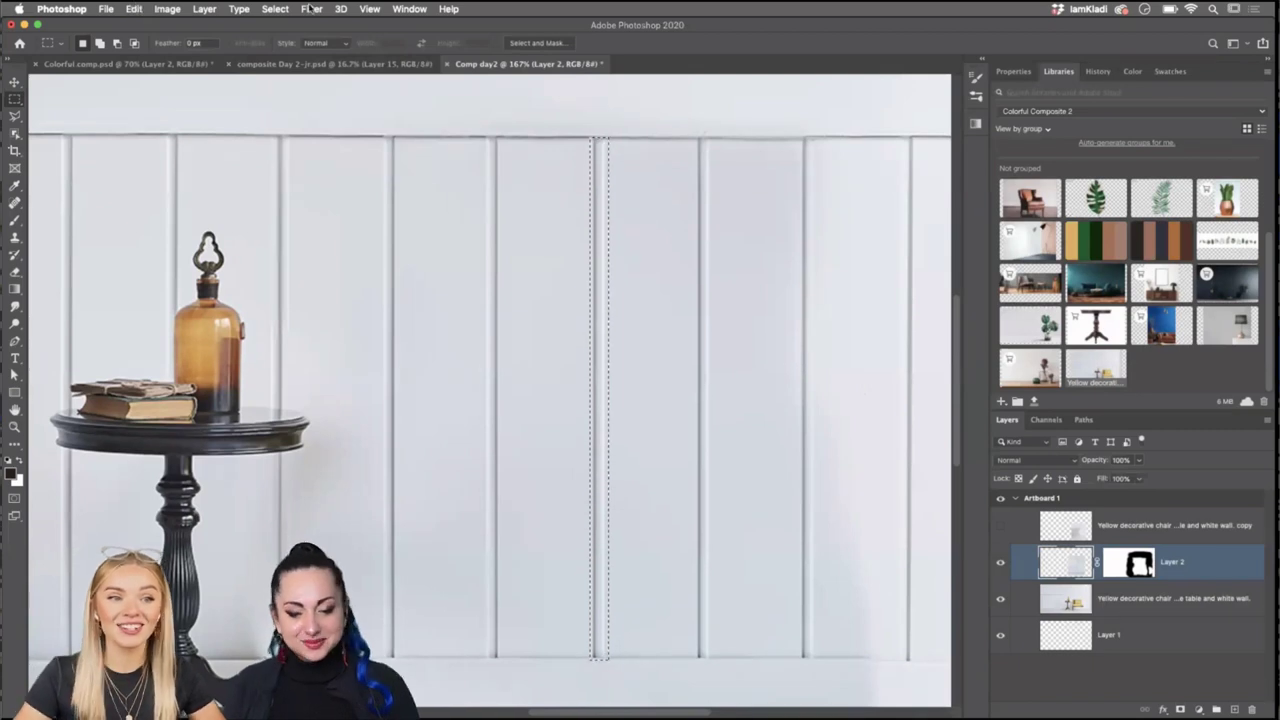
Contract the narrow panel-groove selection inward by 2 pixels using Select > Modify > Contract.
click(276, 9)
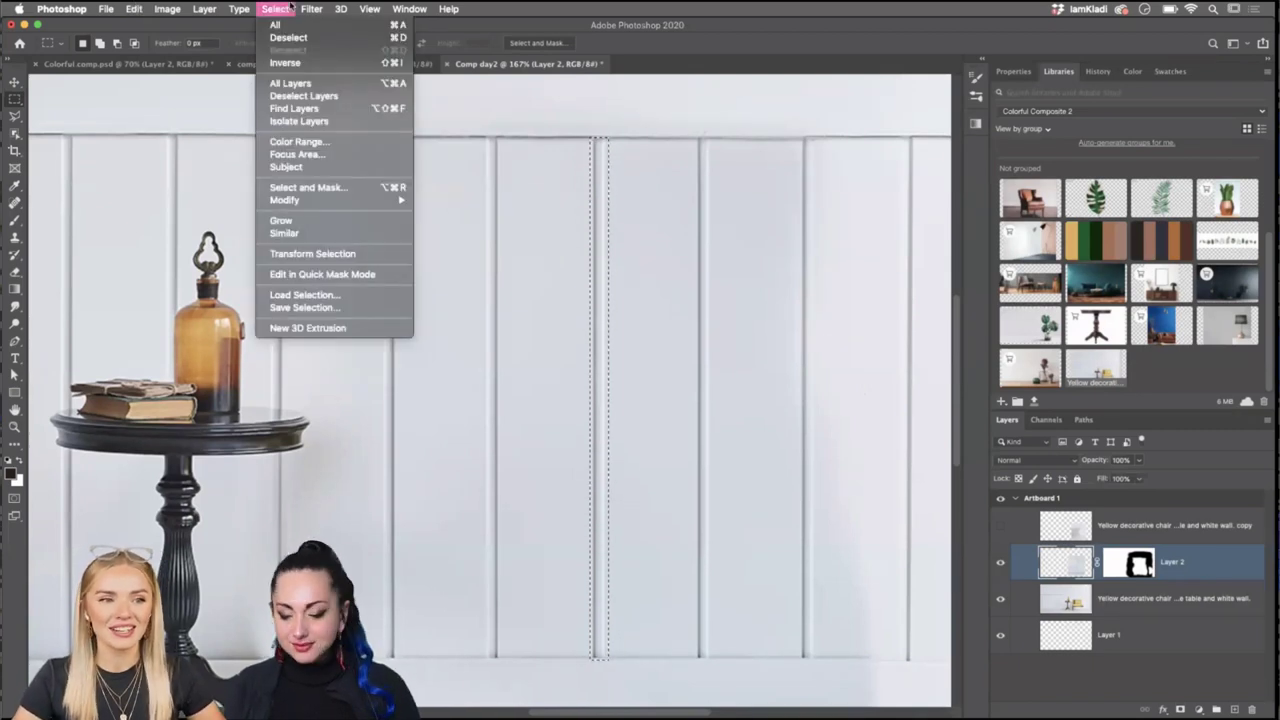
mouse_move(311, 9)
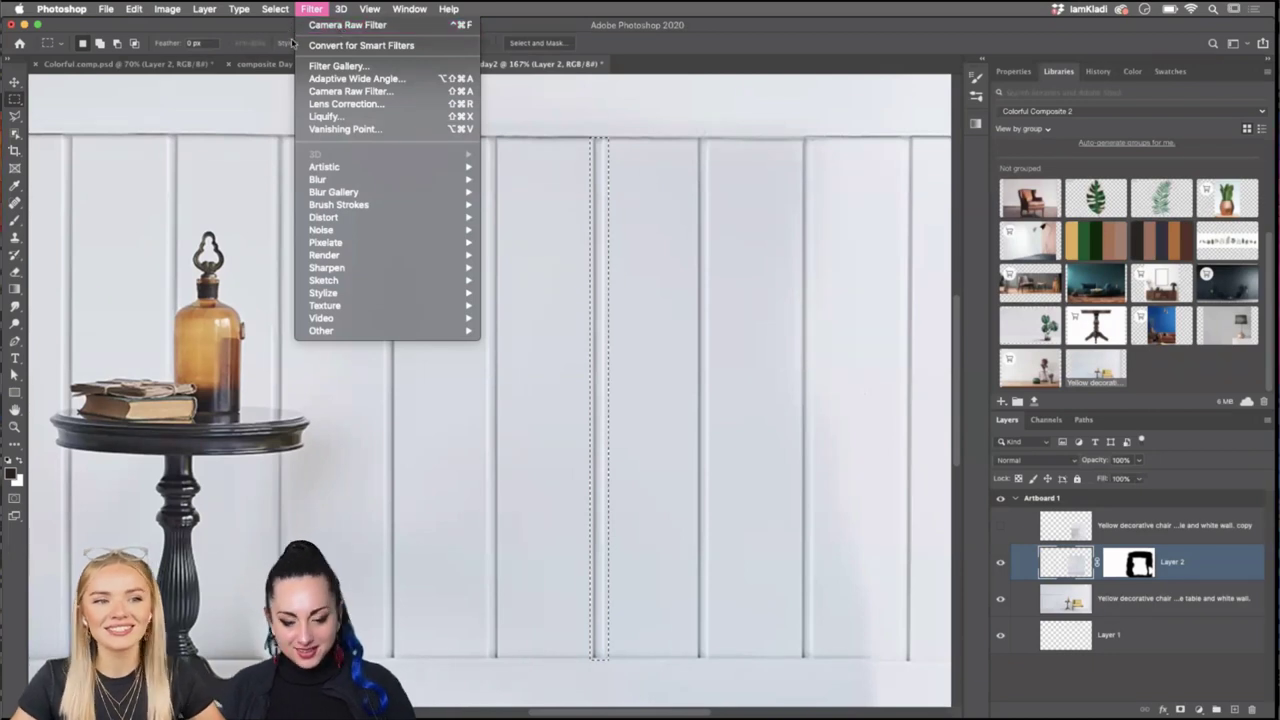
mouse_move(431, 292)
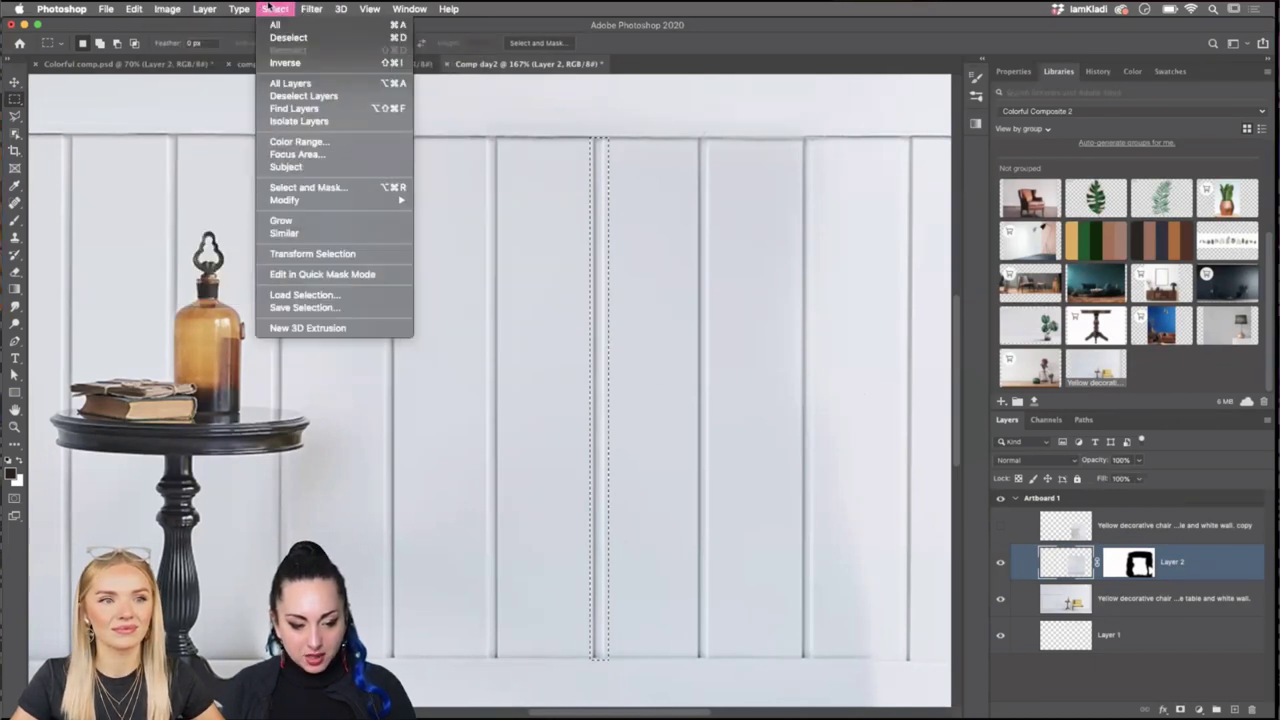
mouse_move(360, 200)
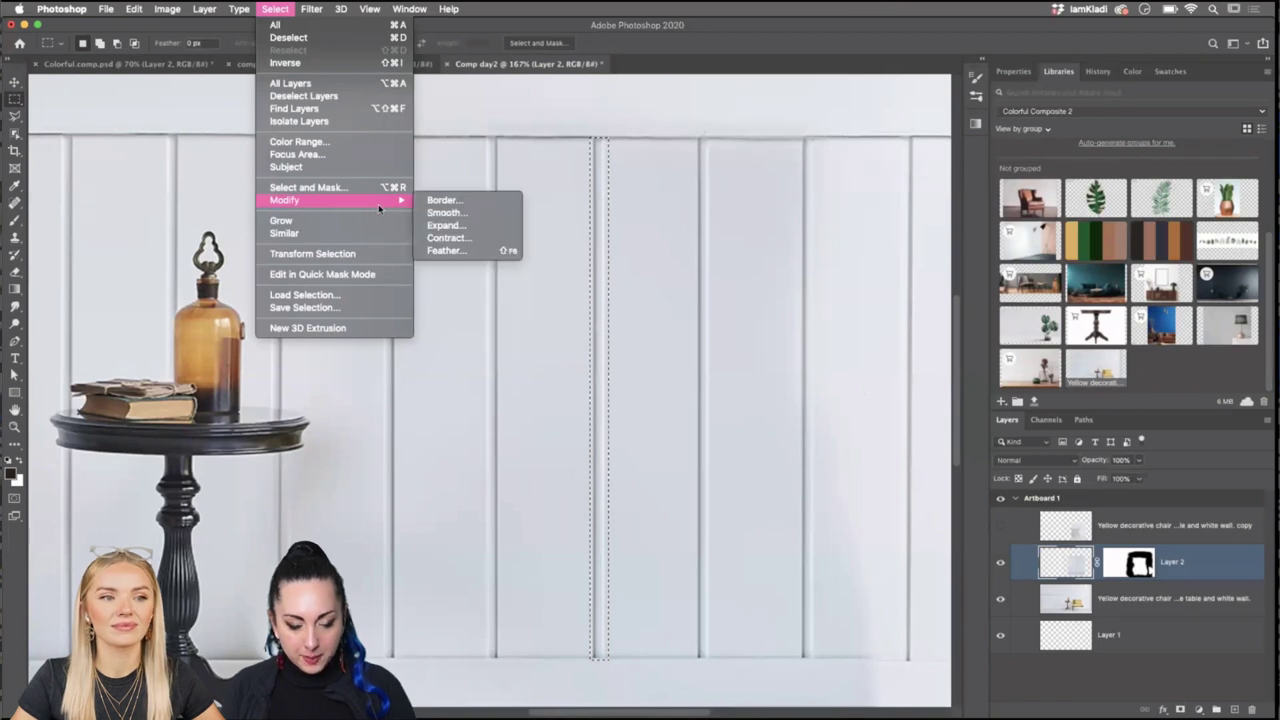
click(455, 241)
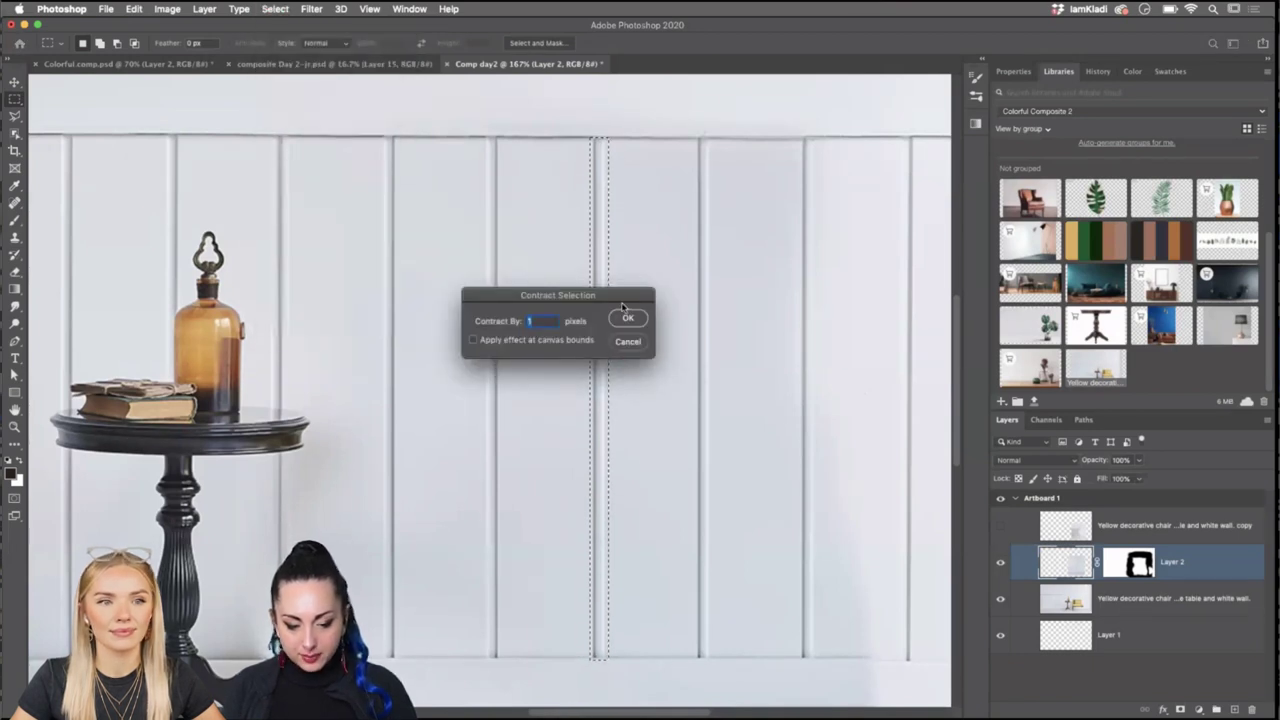
text(2)
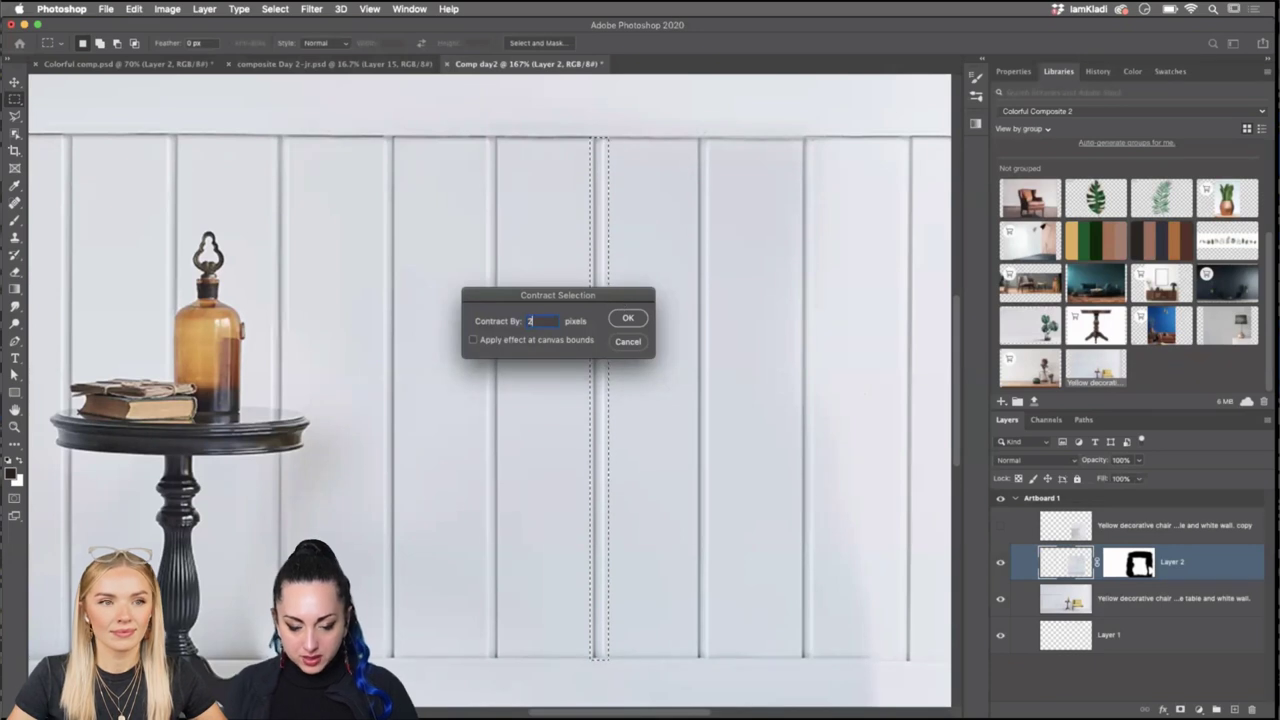
click(635, 319)
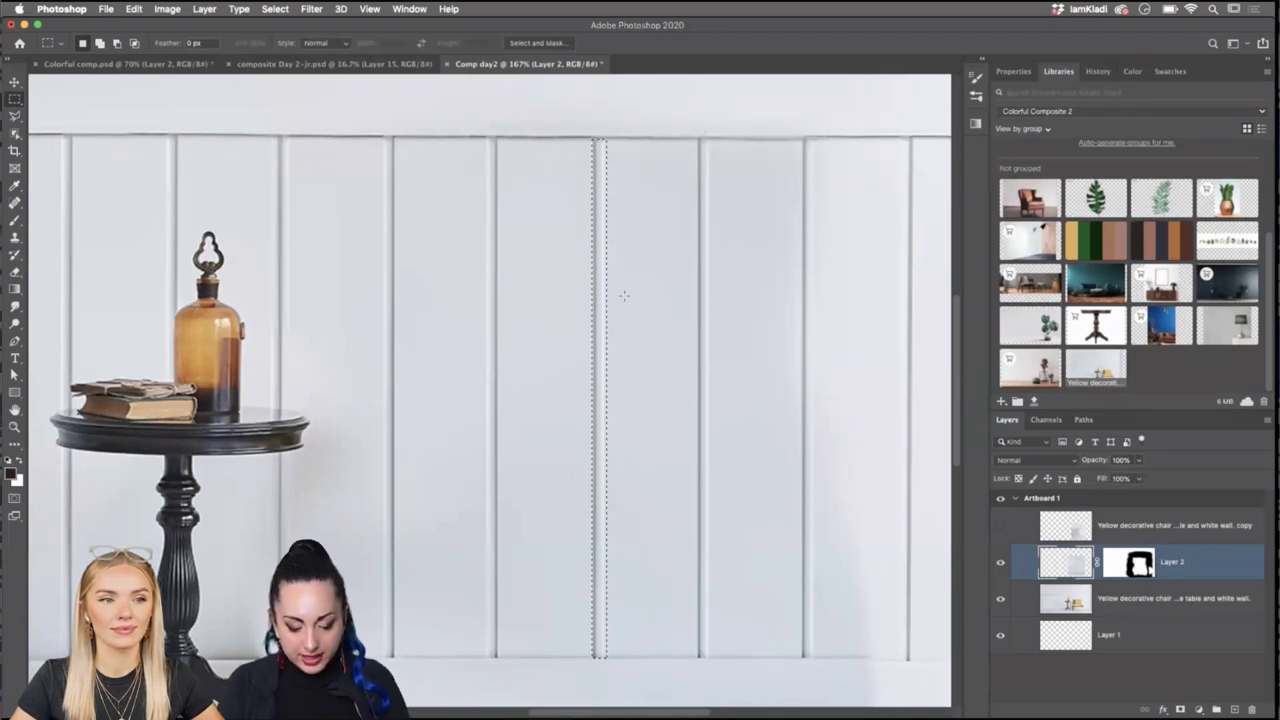
Flip the contracted strip selection vertically, zoom out, and deselect.
key(super+t)
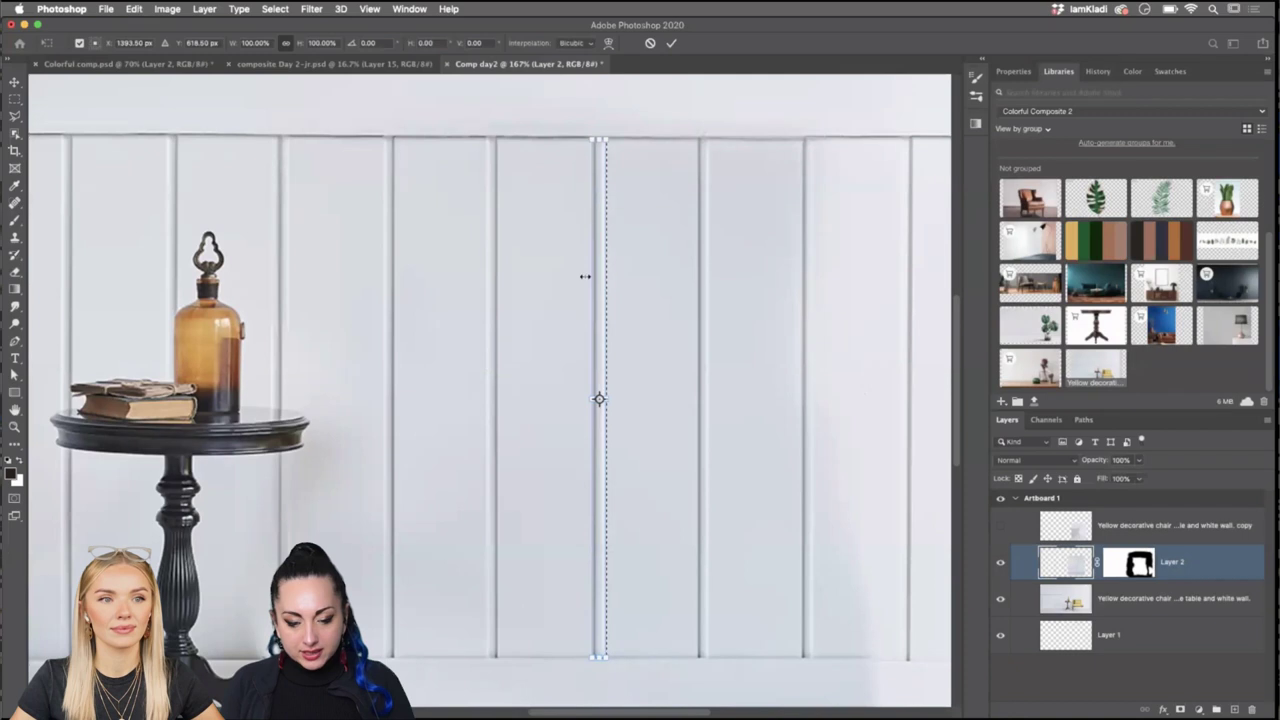
right_click(597, 276)
click(654, 511)
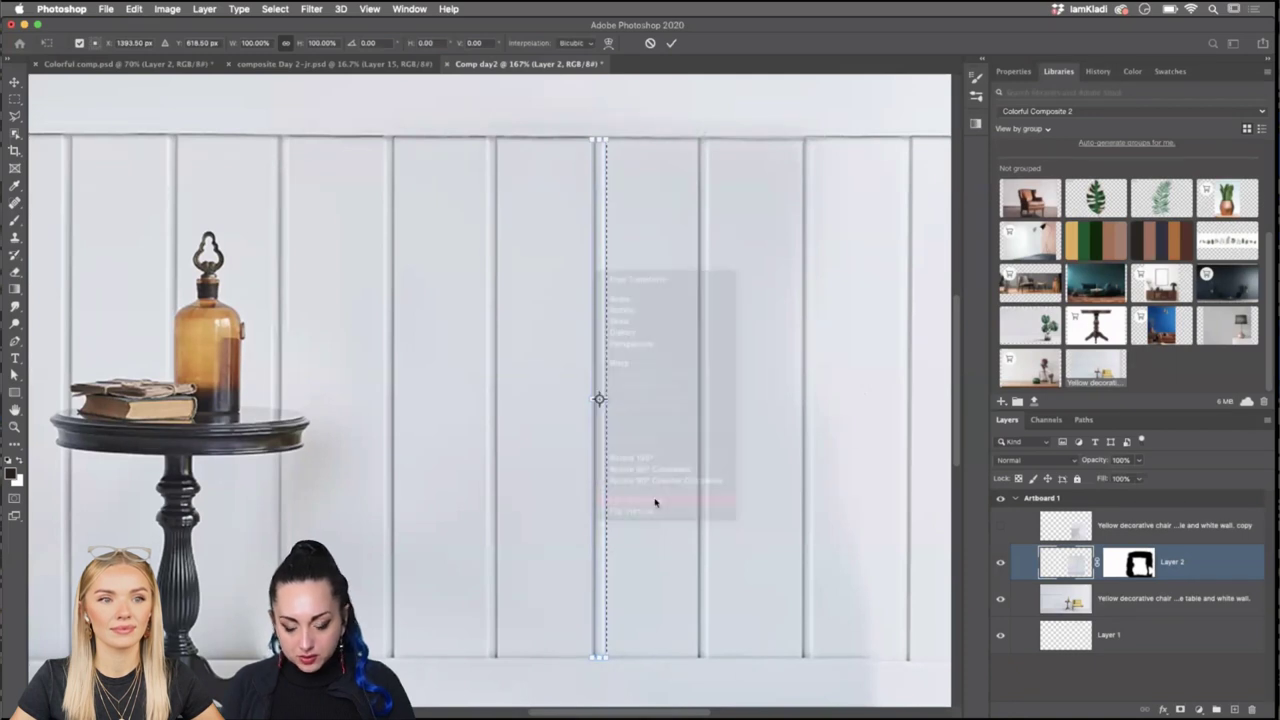
key(Return)
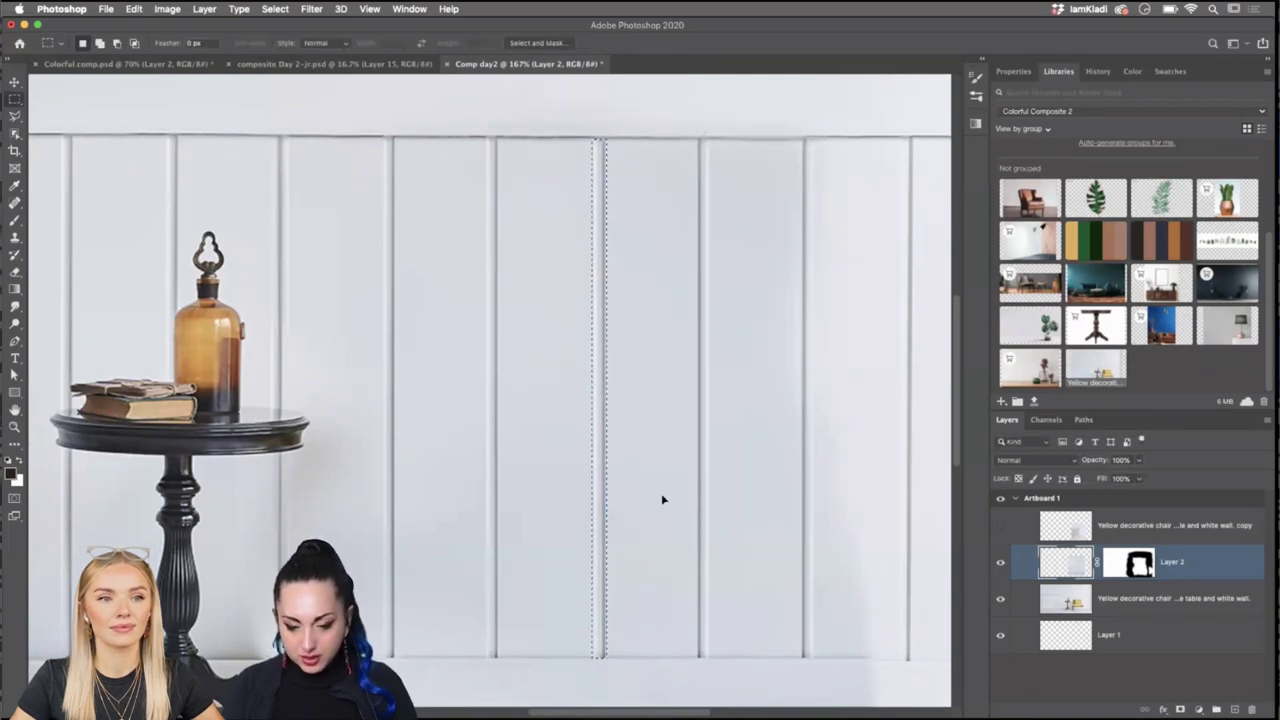
key(super+minus)
key(super+d)
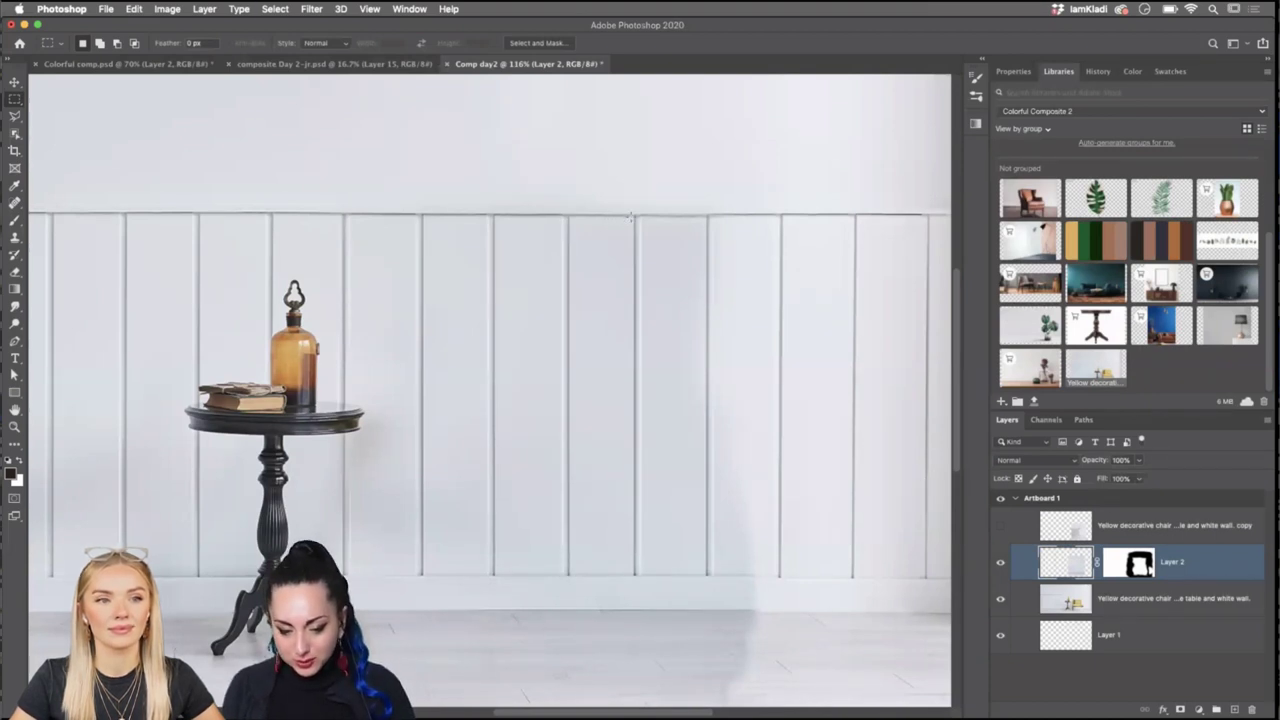
Select another narrow wall-panel strip, flip it horizontally with Transform Selection, then deselect.
drag(632, 214, 642, 575)
right_click(636, 470)
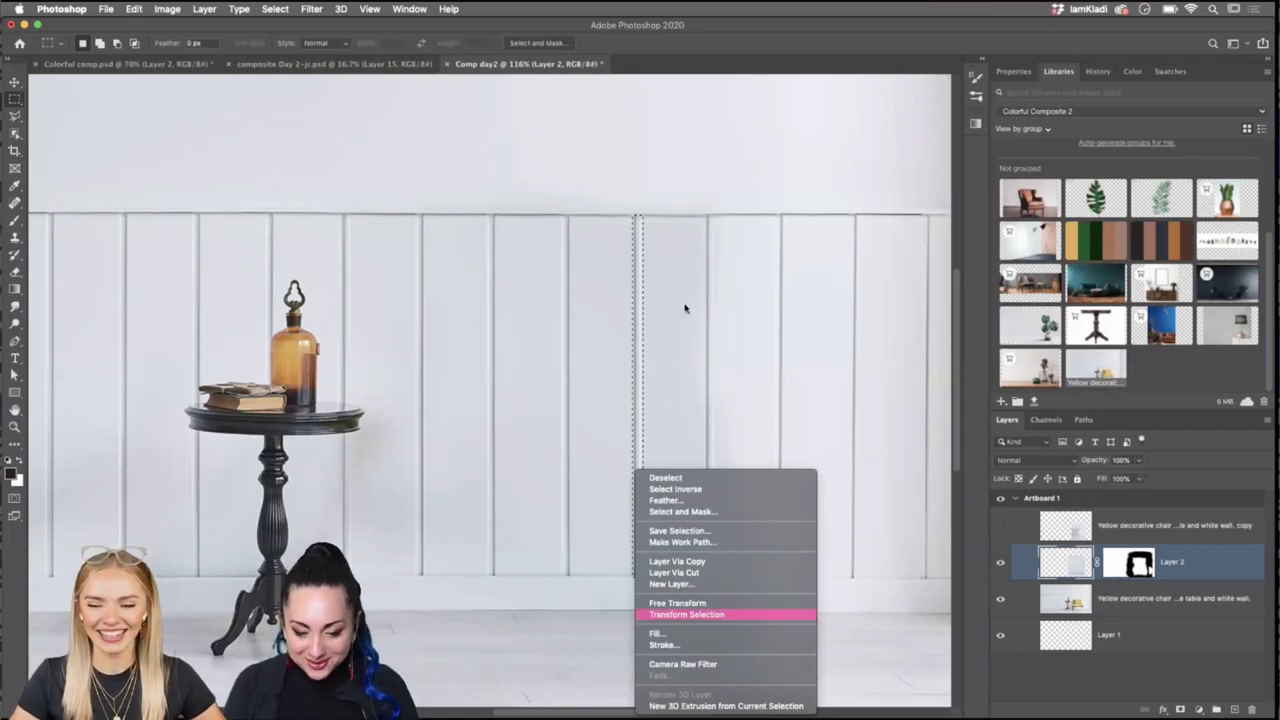
key(Return)
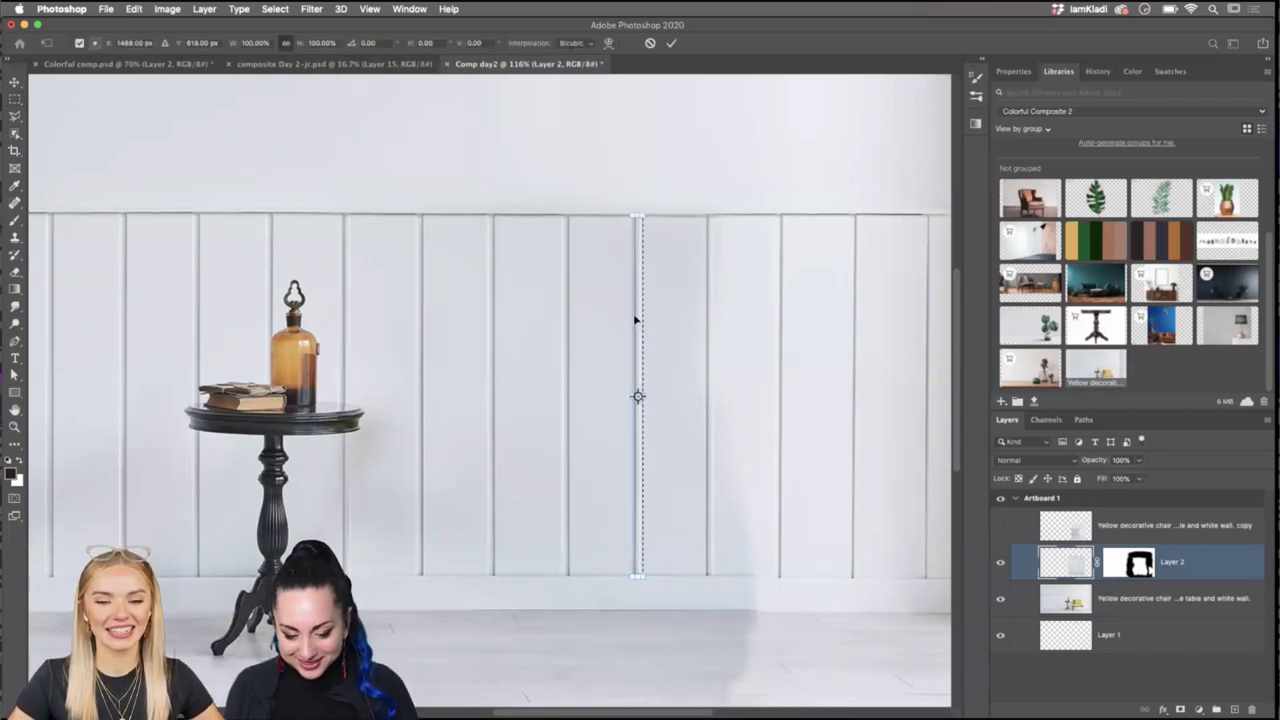
right_click(635, 318)
click(685, 540)
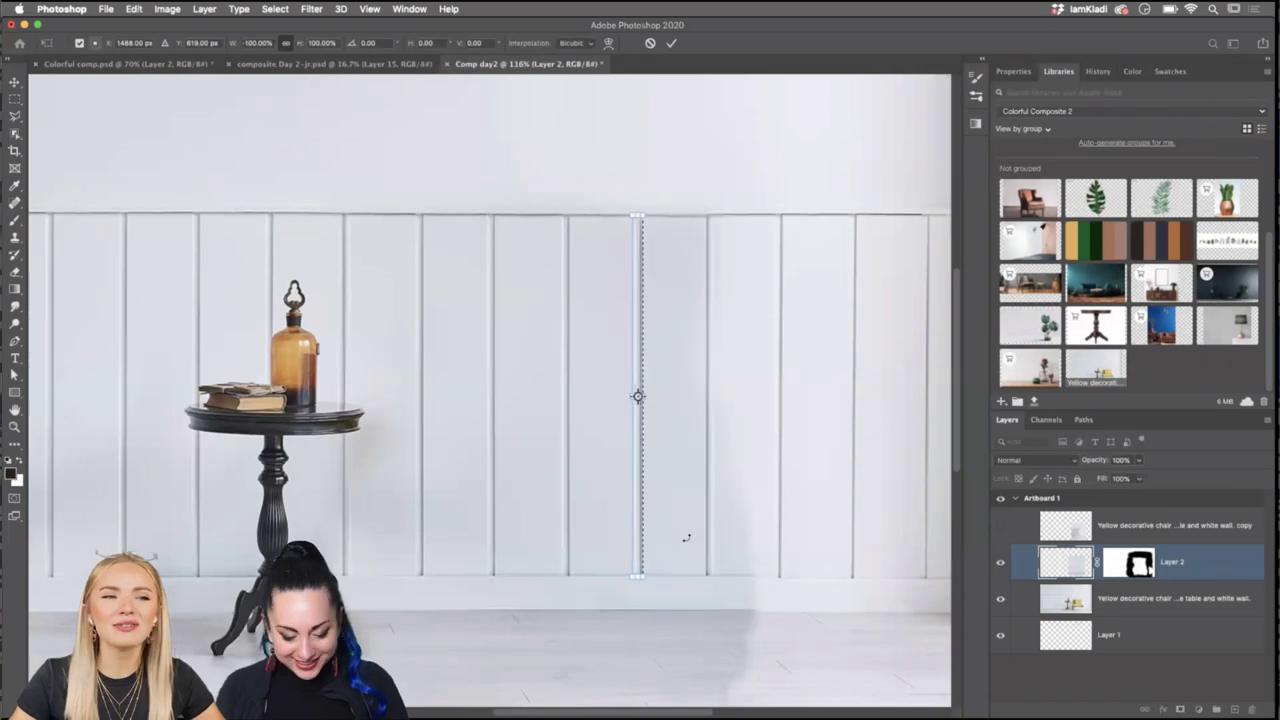
key(Return)
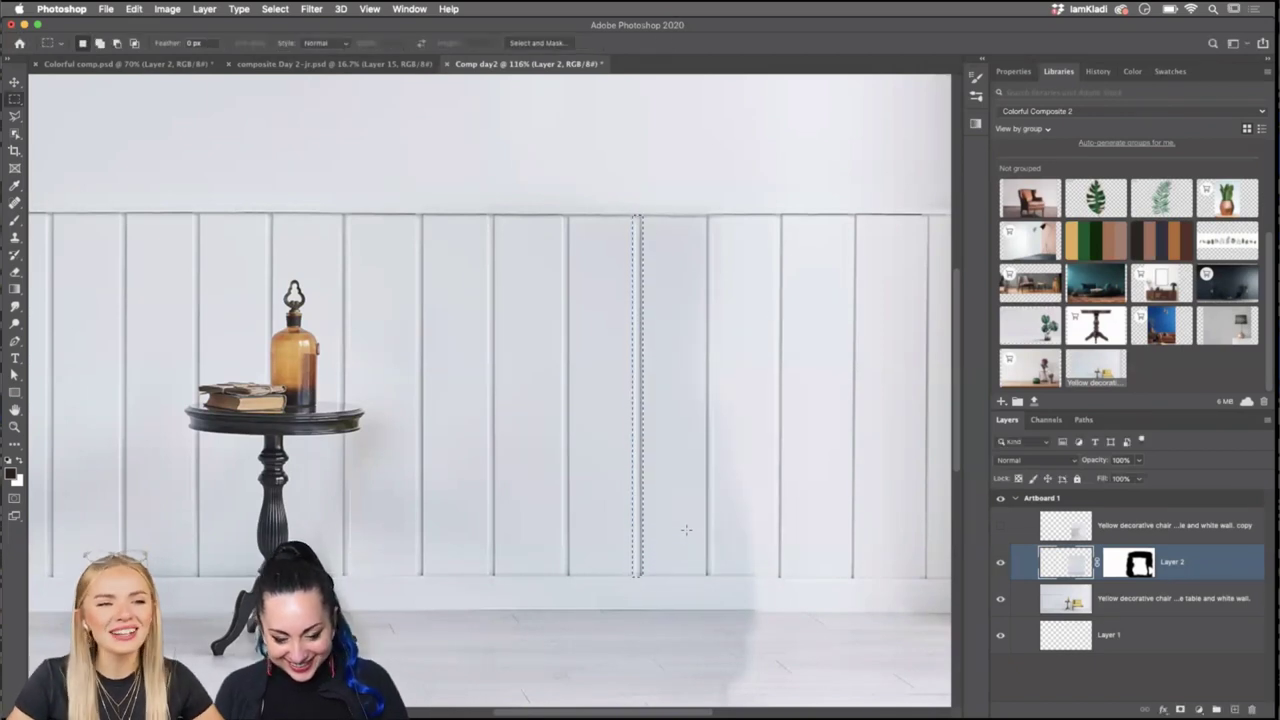
key(super+d)
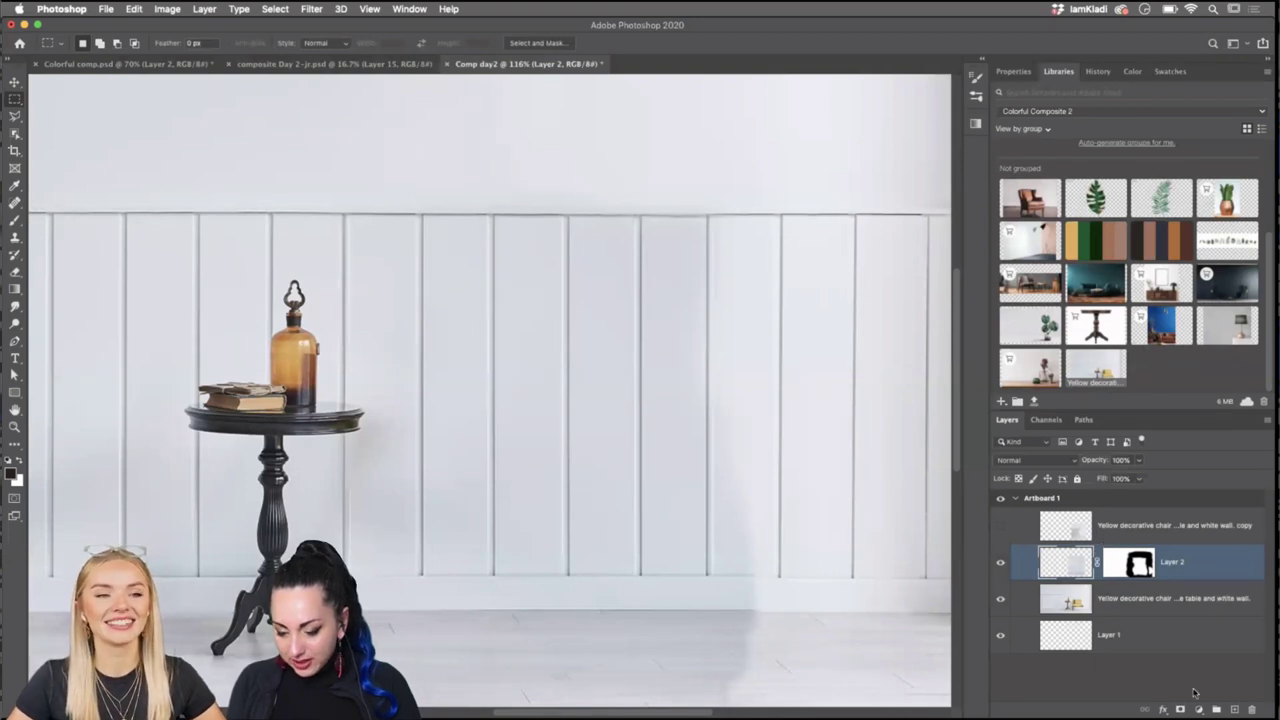
Add a Levels adjustment layer, raise output black and lower input white to lighten the wall.
mouse_move(1199, 714)
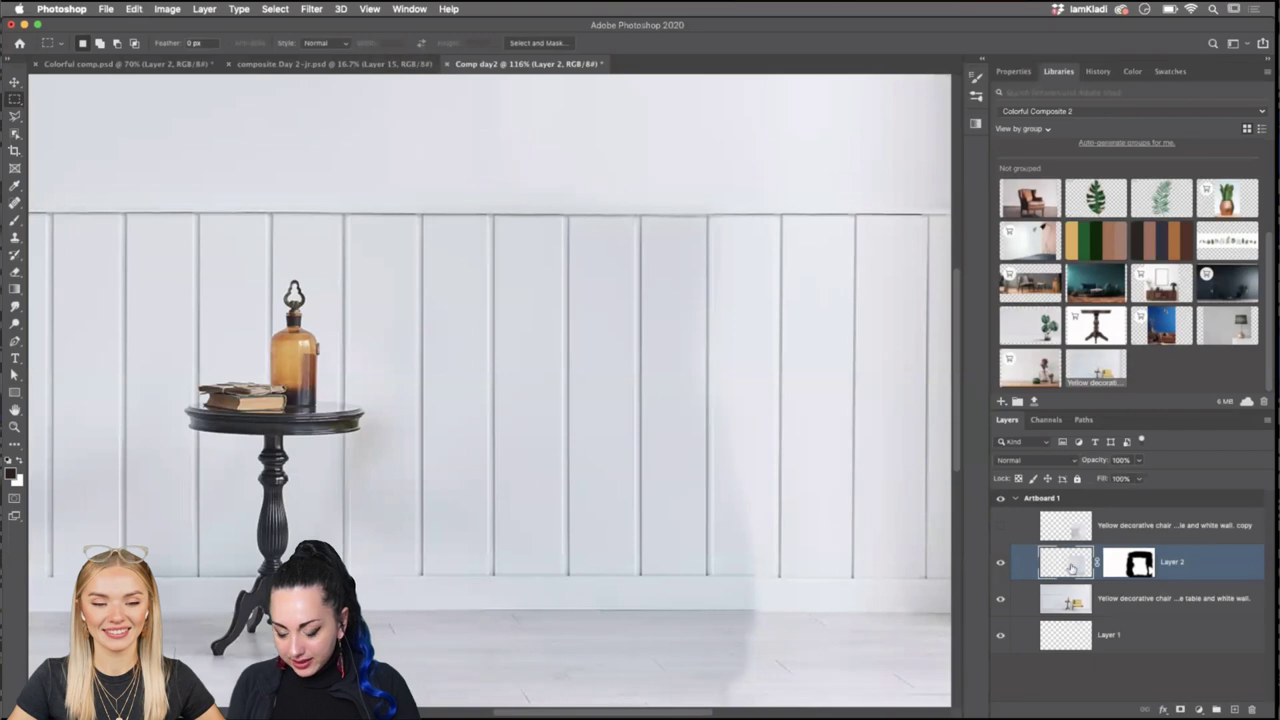
click(1199, 710)
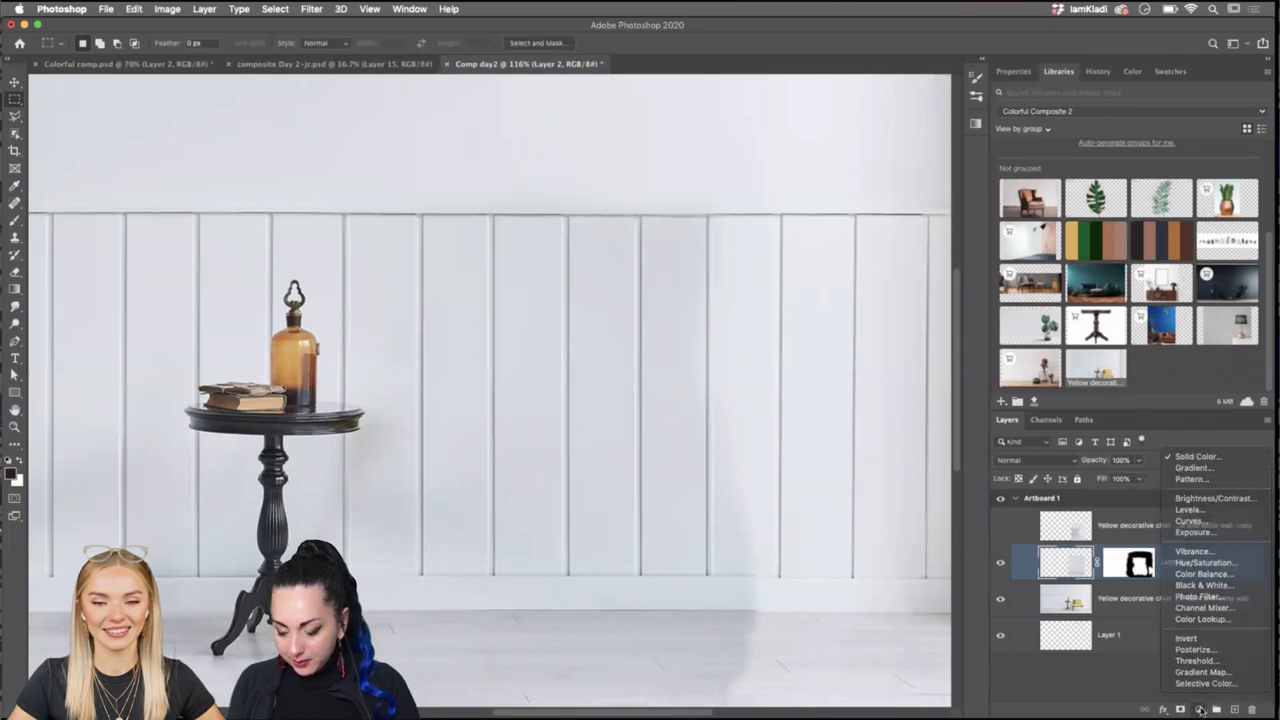
click(1199, 710)
click(1199, 710)
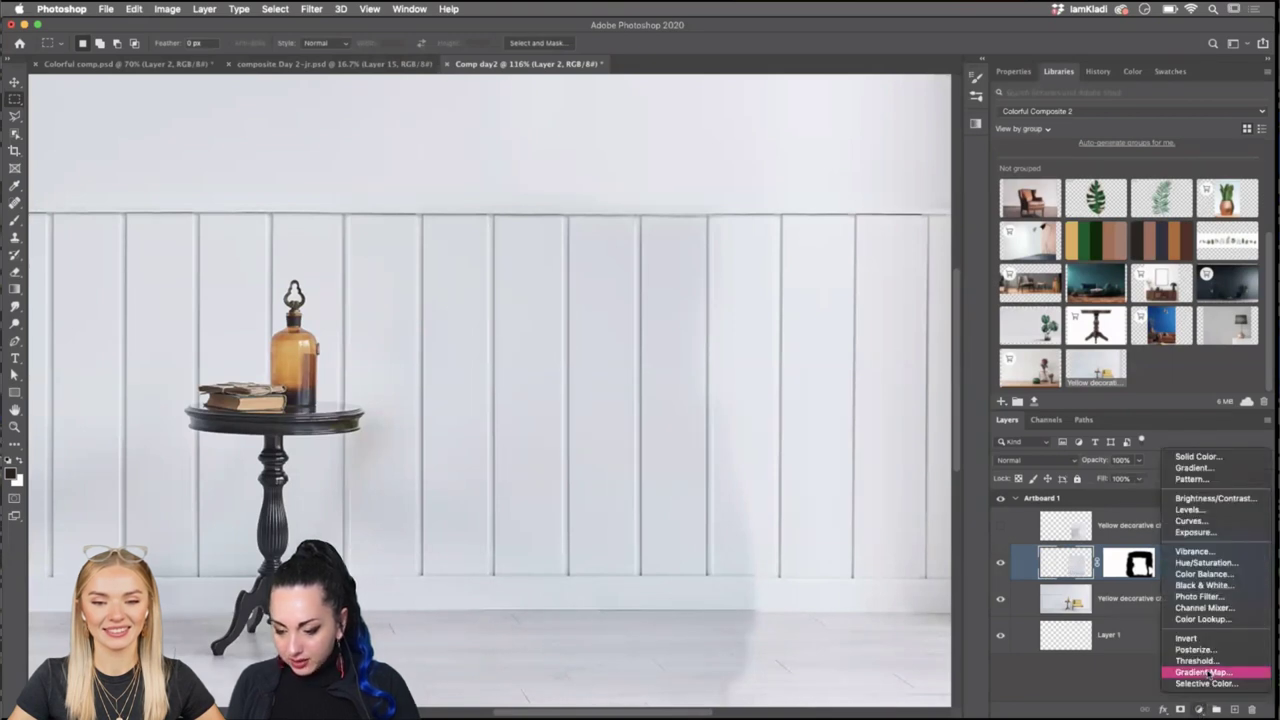
click(1201, 511)
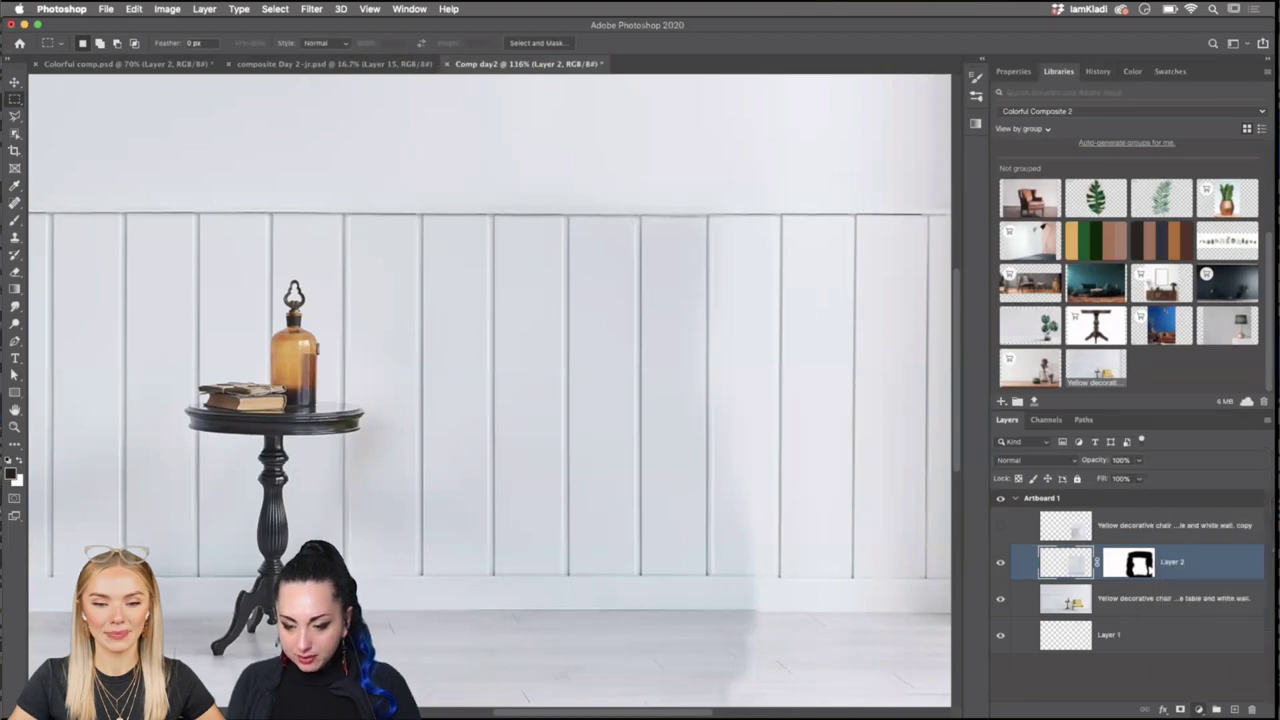
mouse_move(1051, 215)
mouse_down()
mouse_move(1084, 220)
mouse_move(1051, 217)
mouse_up()
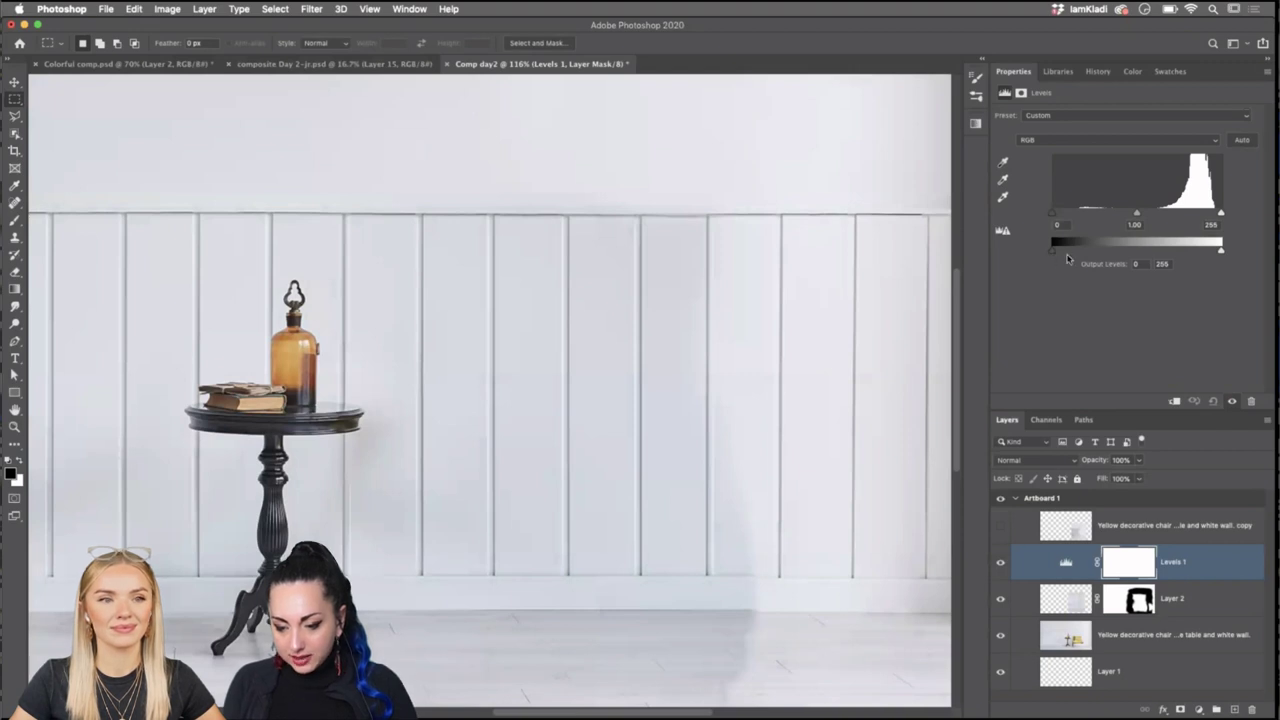
drag(1053, 251, 1115, 259)
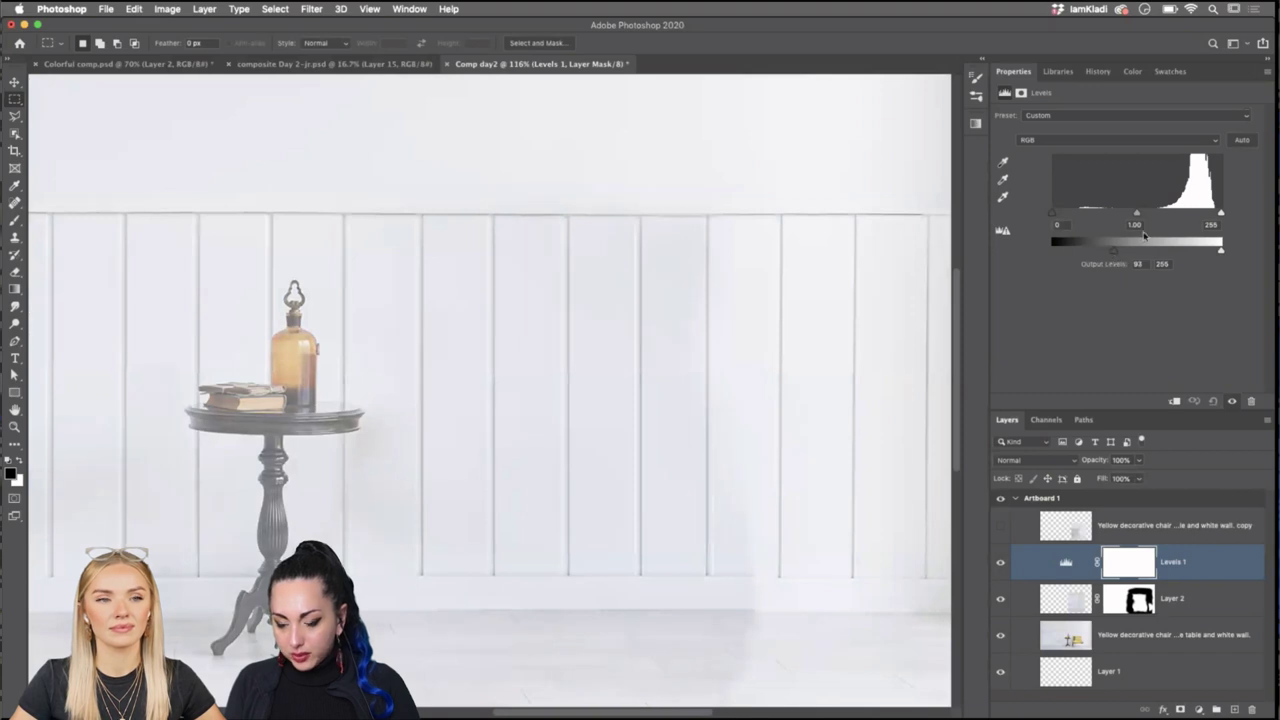
drag(1222, 218, 1203, 218)
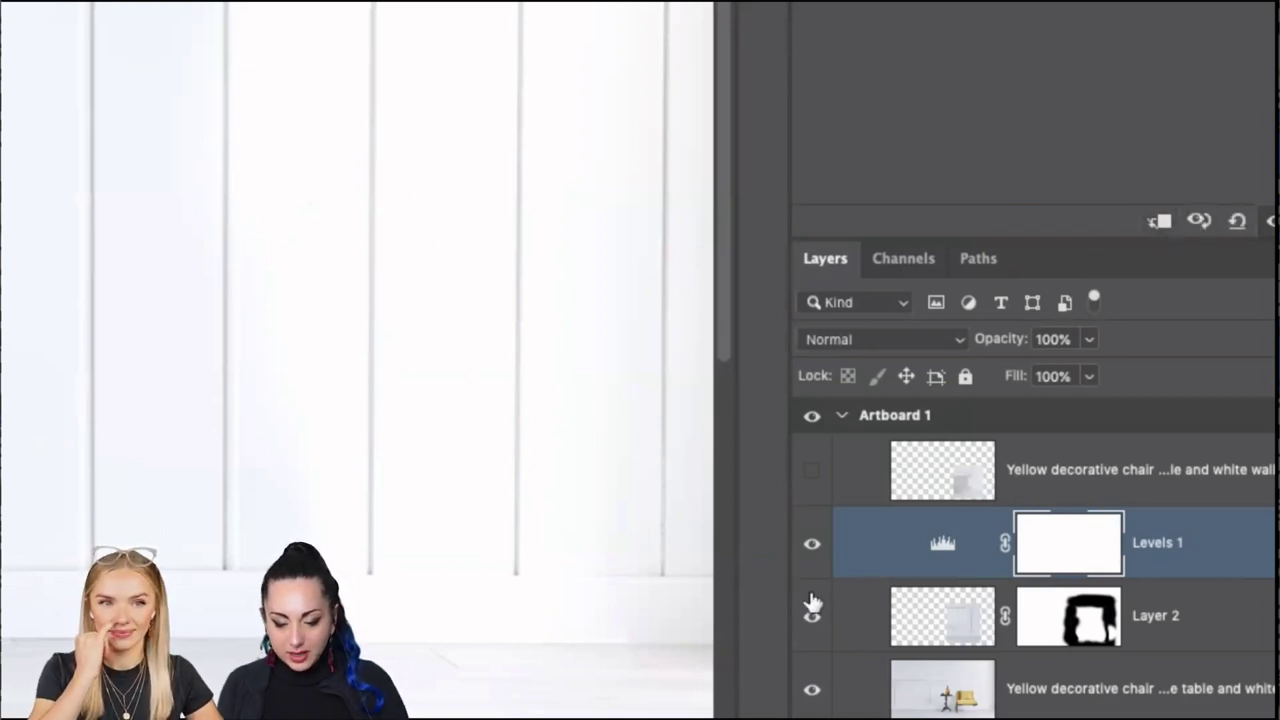
Clip Levels 1 to Layer 2 and fine-tune to output black 87, input white 252.
alt+click(866, 570)
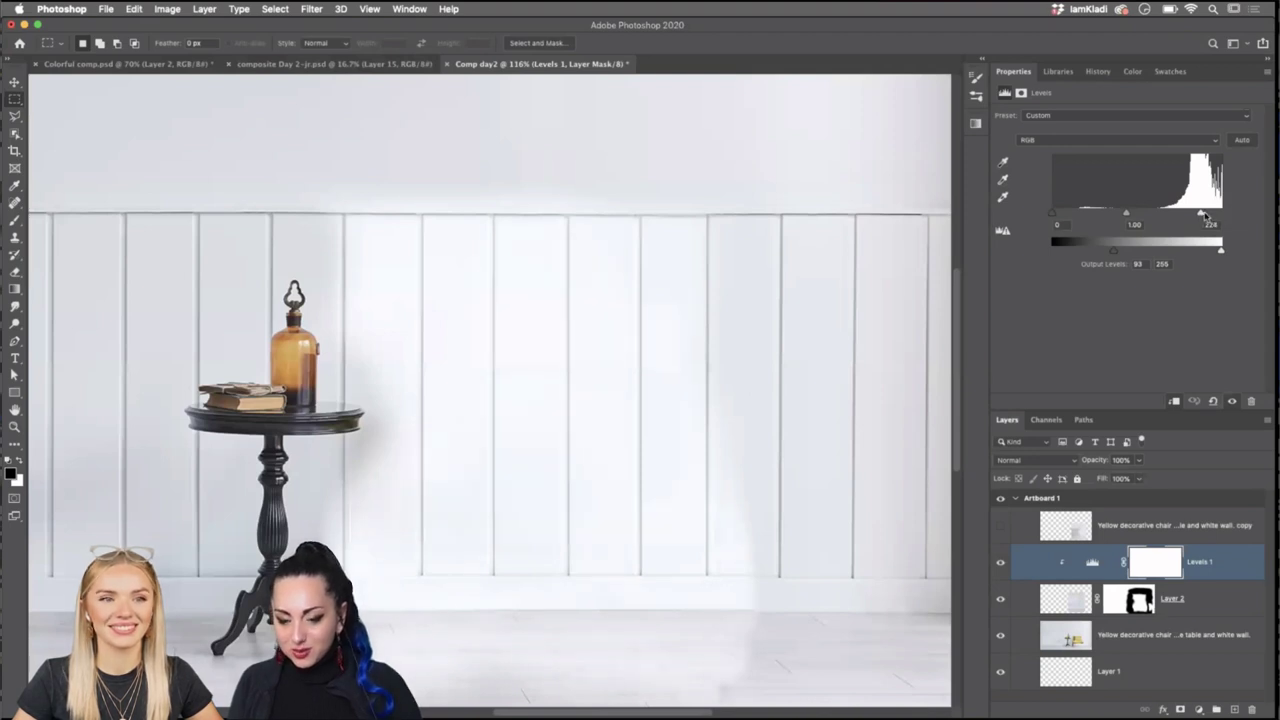
drag(1205, 215, 1221, 212)
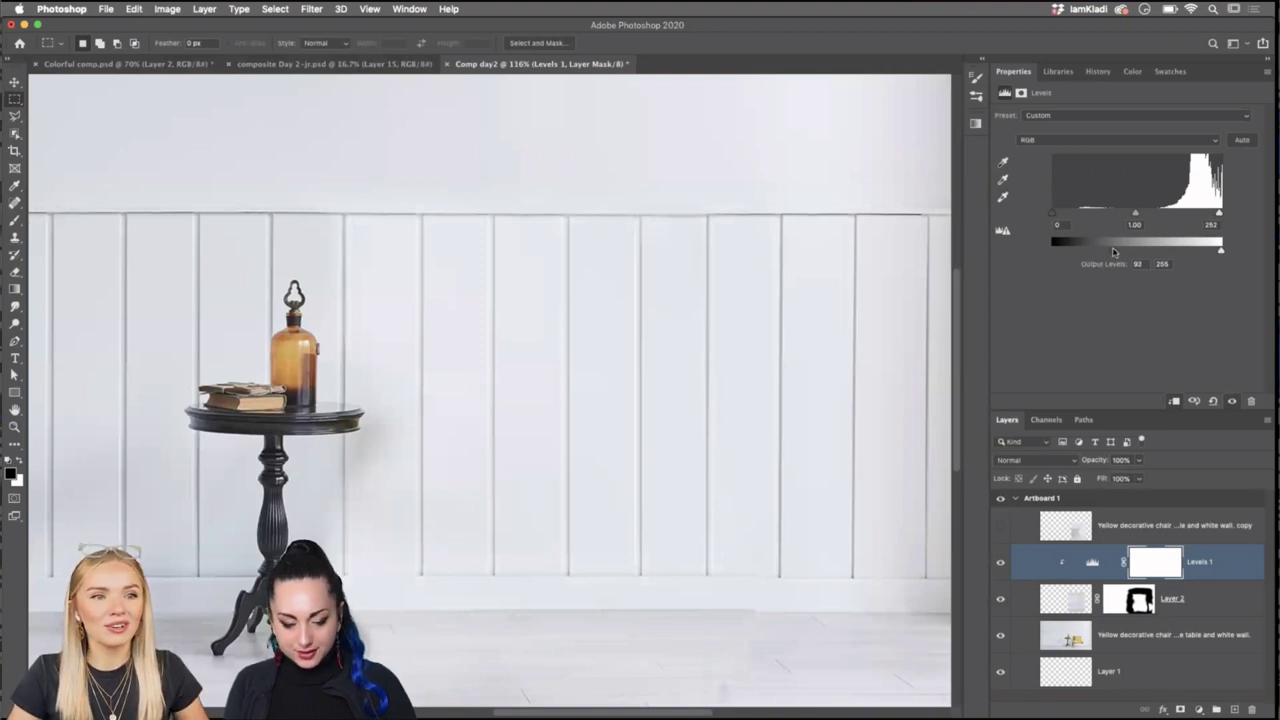
mouse_move(1114, 251)
mouse_down()
mouse_move(1058, 249)
mouse_move(1097, 254)
mouse_up()
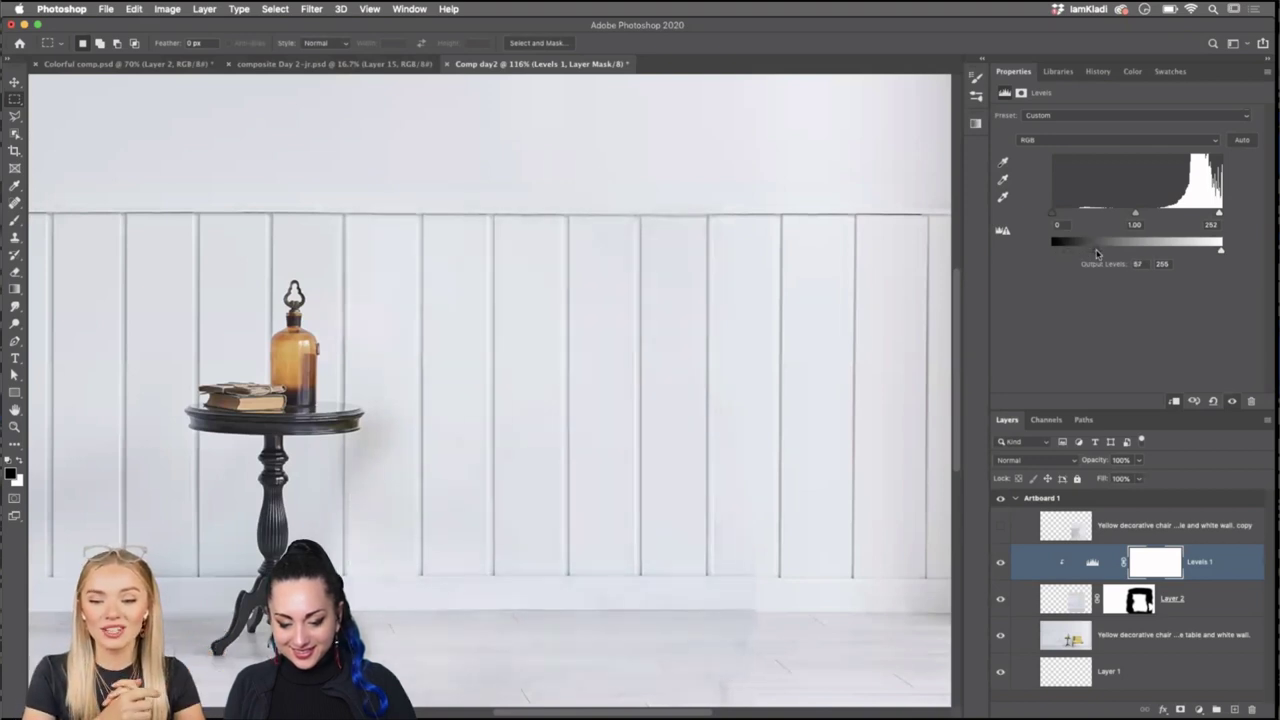
scroll(482, 434, down, 5)
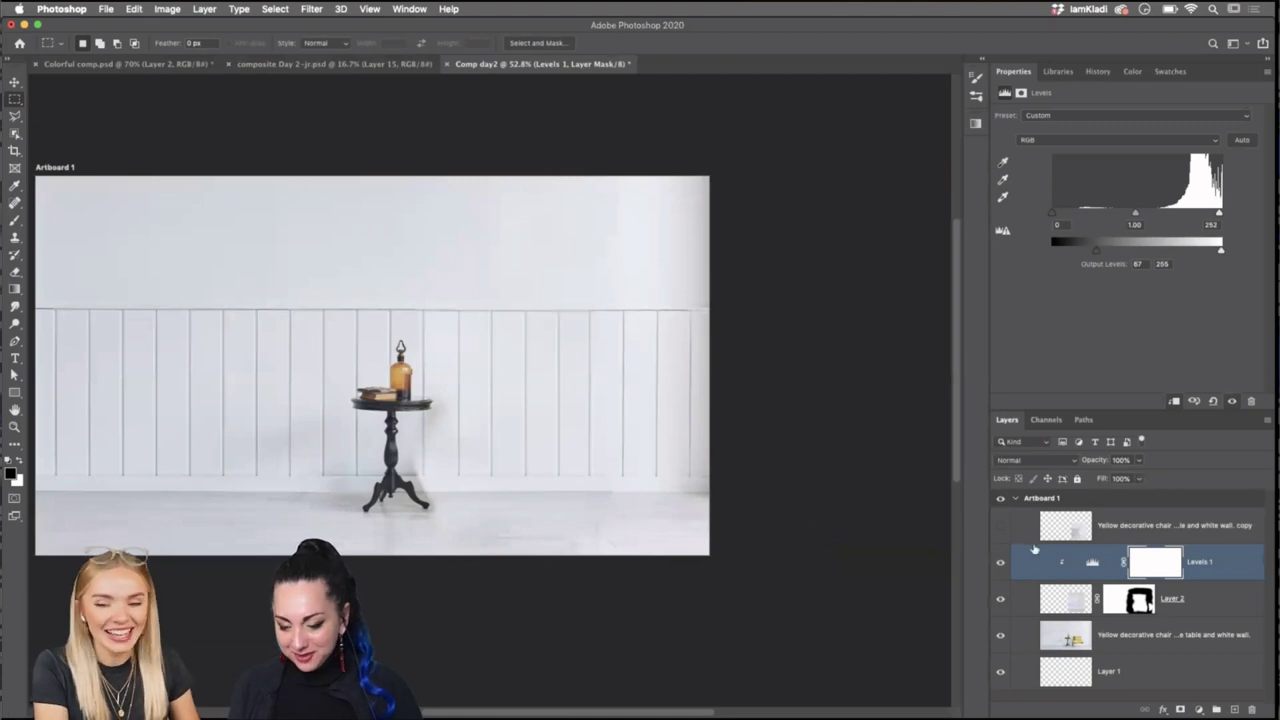
Group Levels 1, Layer 2 and the chair layer together in a group named Background.
key(super+g)
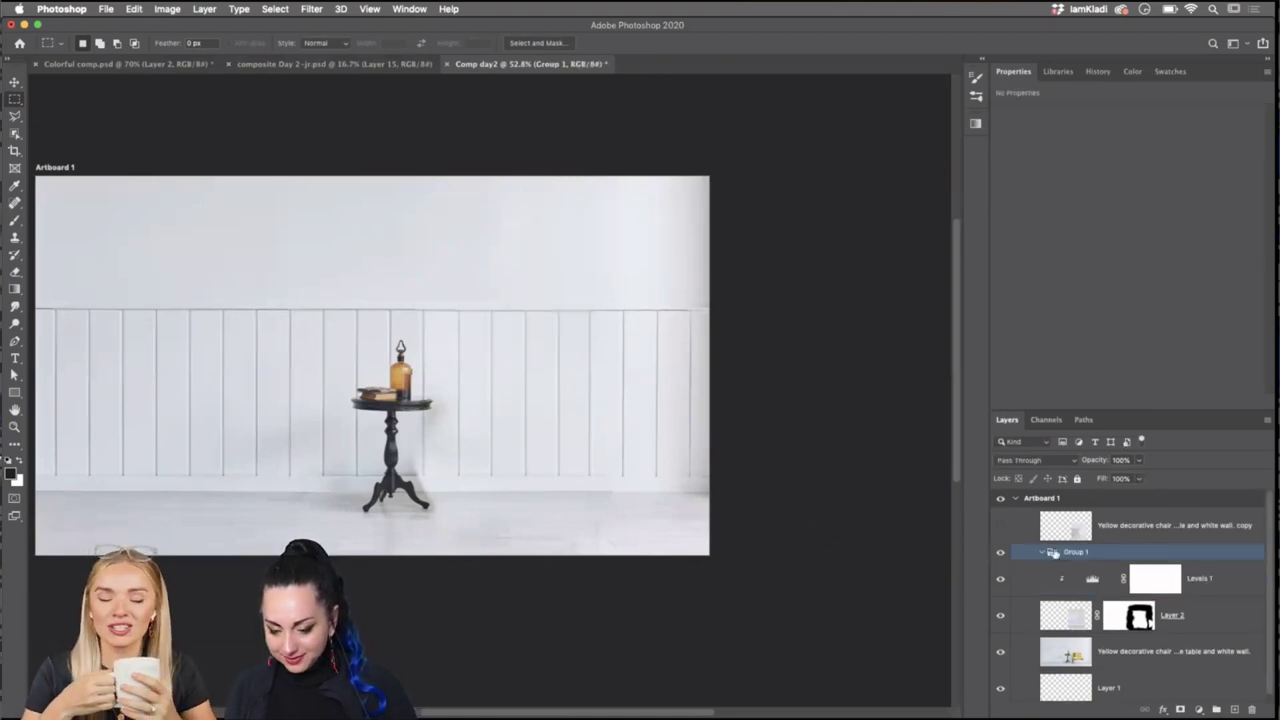
click(1255, 588)
shift+click(1214, 636)
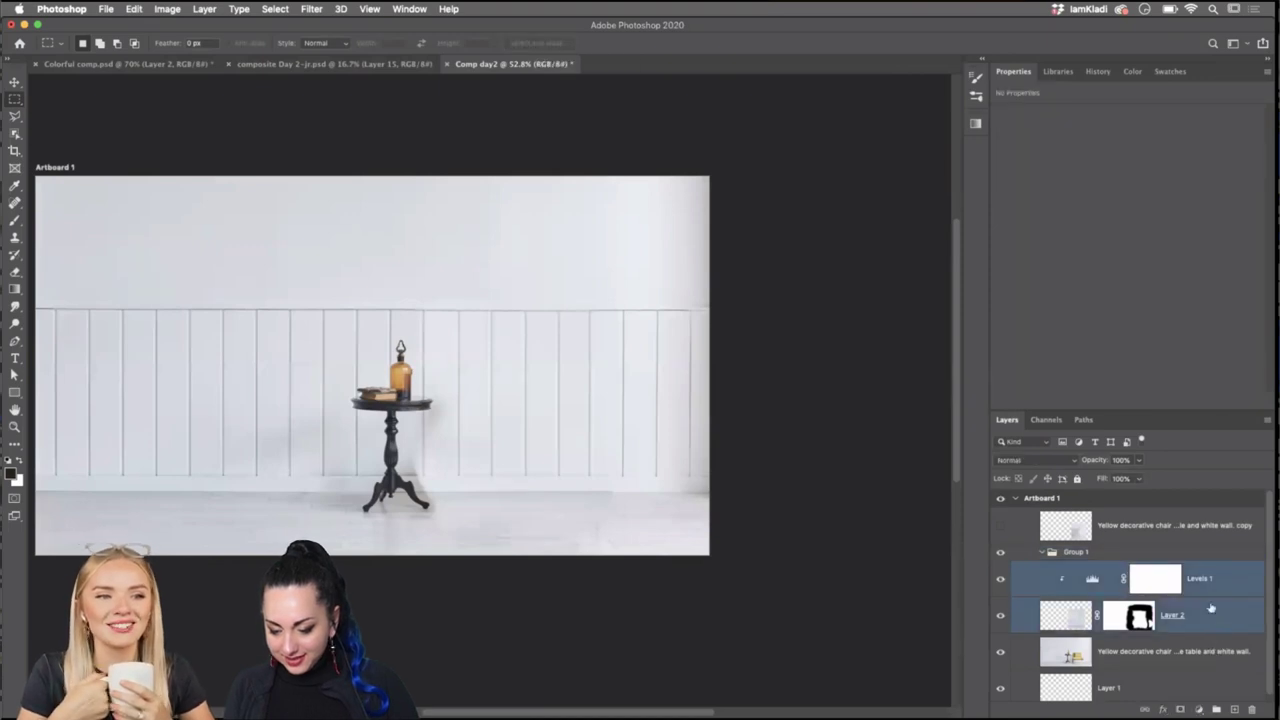
drag(1195, 573, 1062, 562)
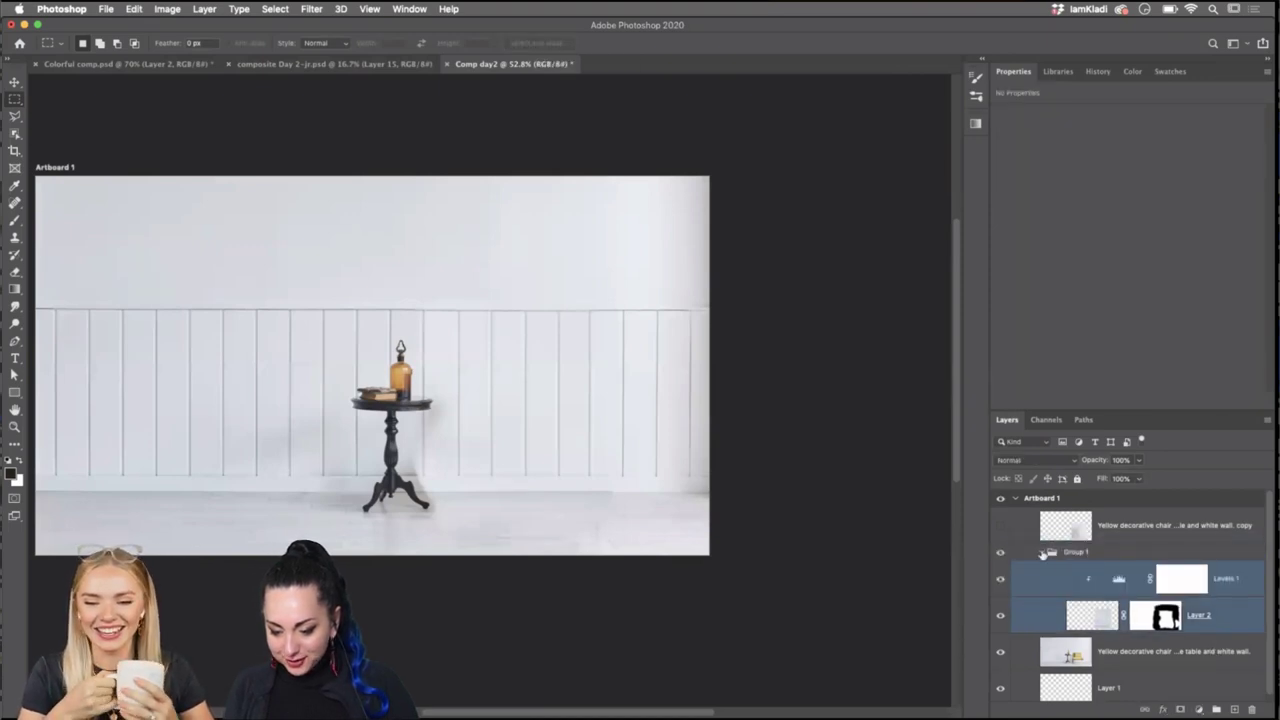
click(1043, 553)
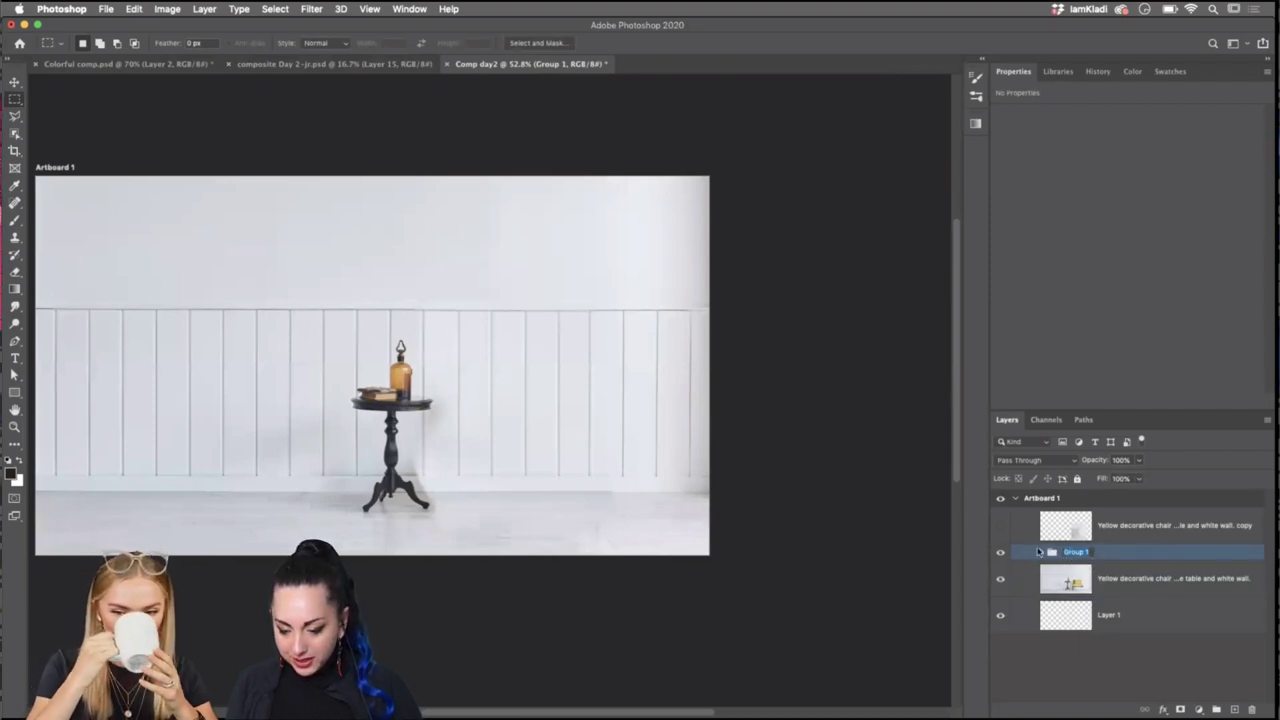
drag(1066, 578, 1058, 557)
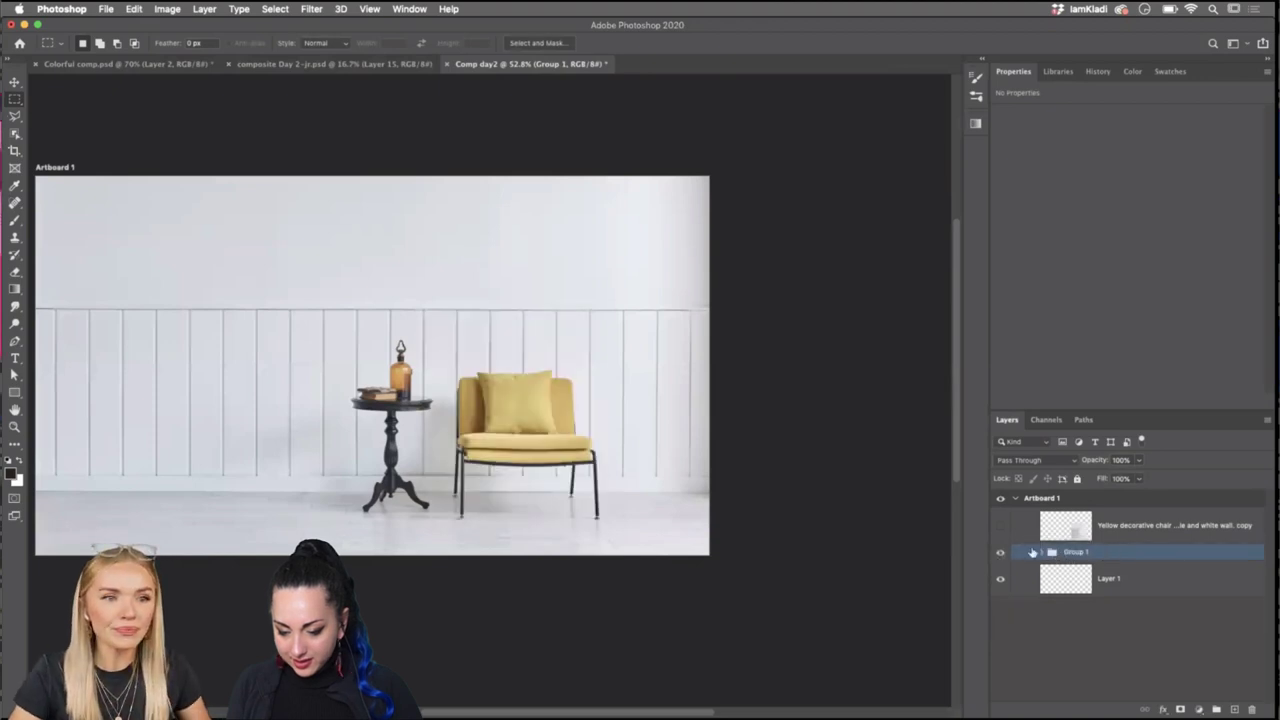
click(1040, 552)
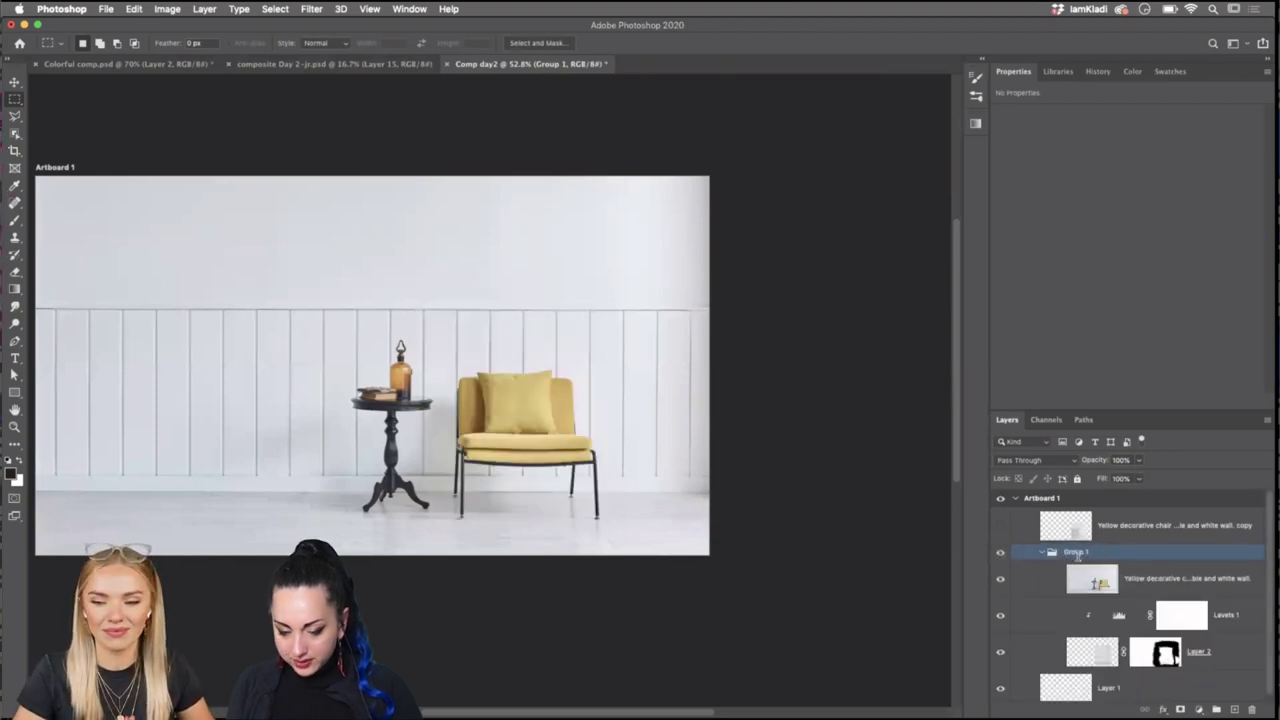
text(Back)
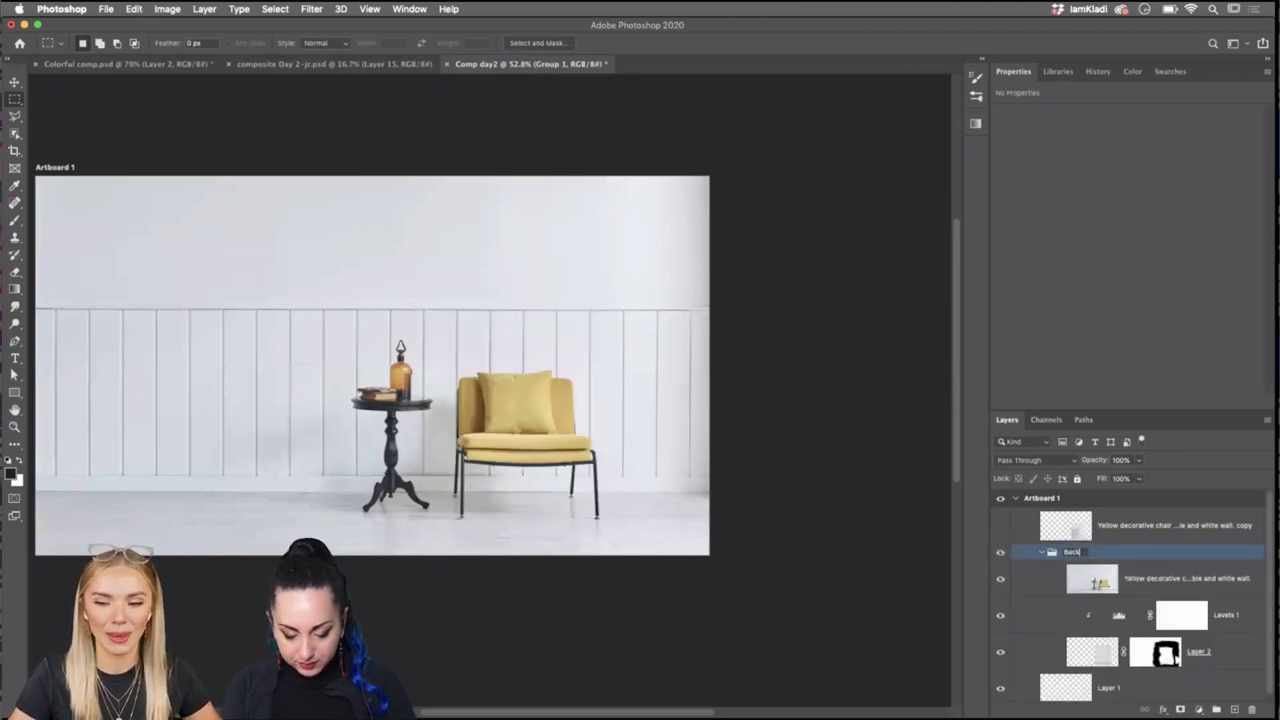
text(ground)
key(Return)
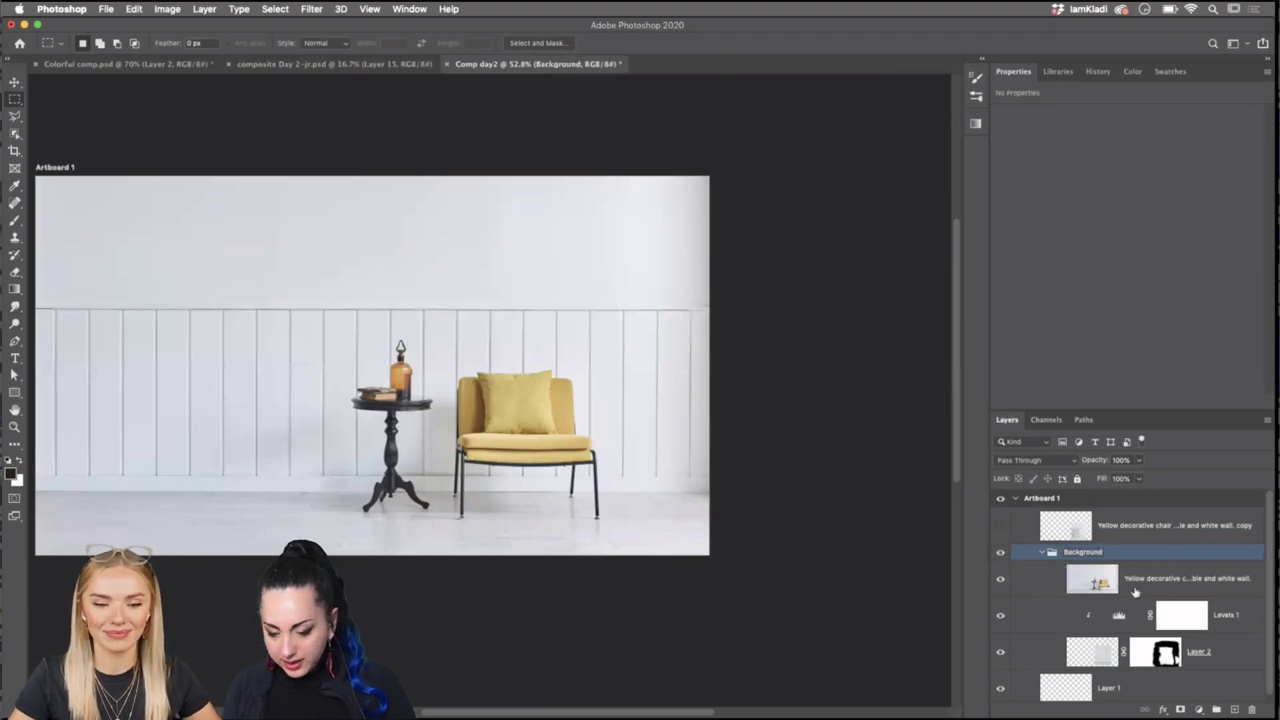
Move the chair layer below Layer 2, lower Levels 1 opacity to 57%, and collapse the group.
drag(1100, 584, 1135, 574)
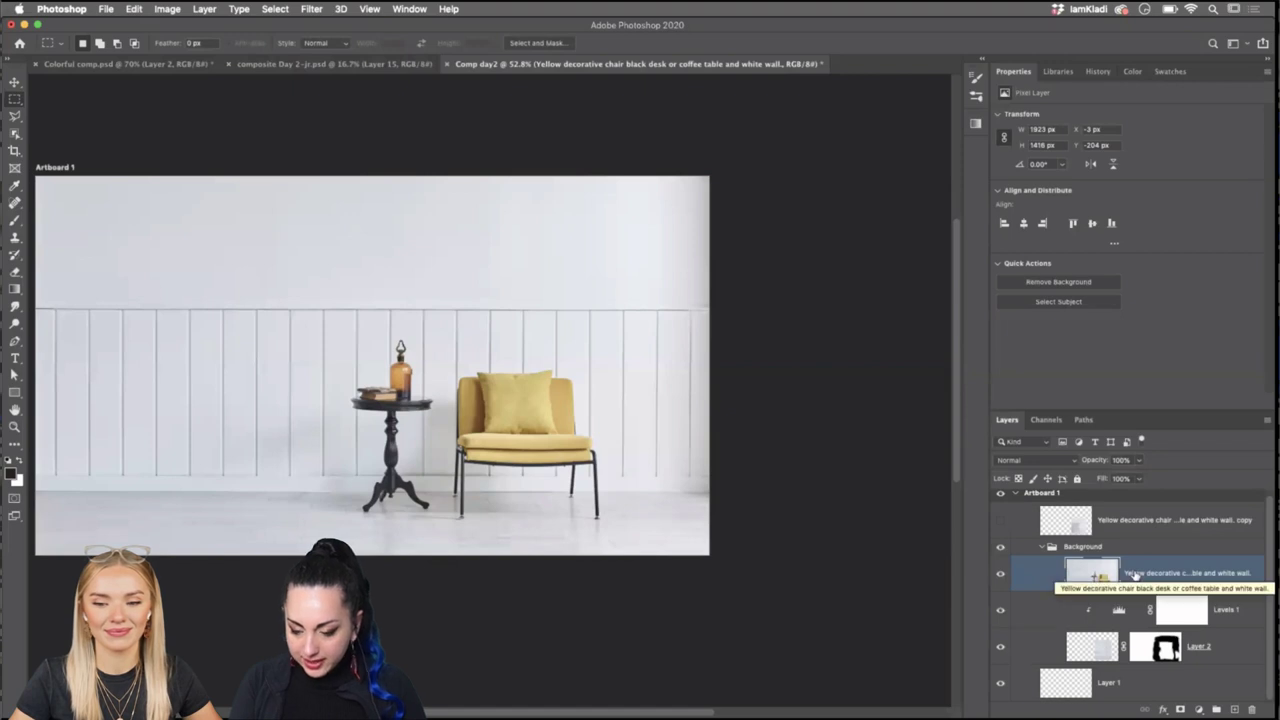
key(super+bracketleft)
key(super+bracketleft)
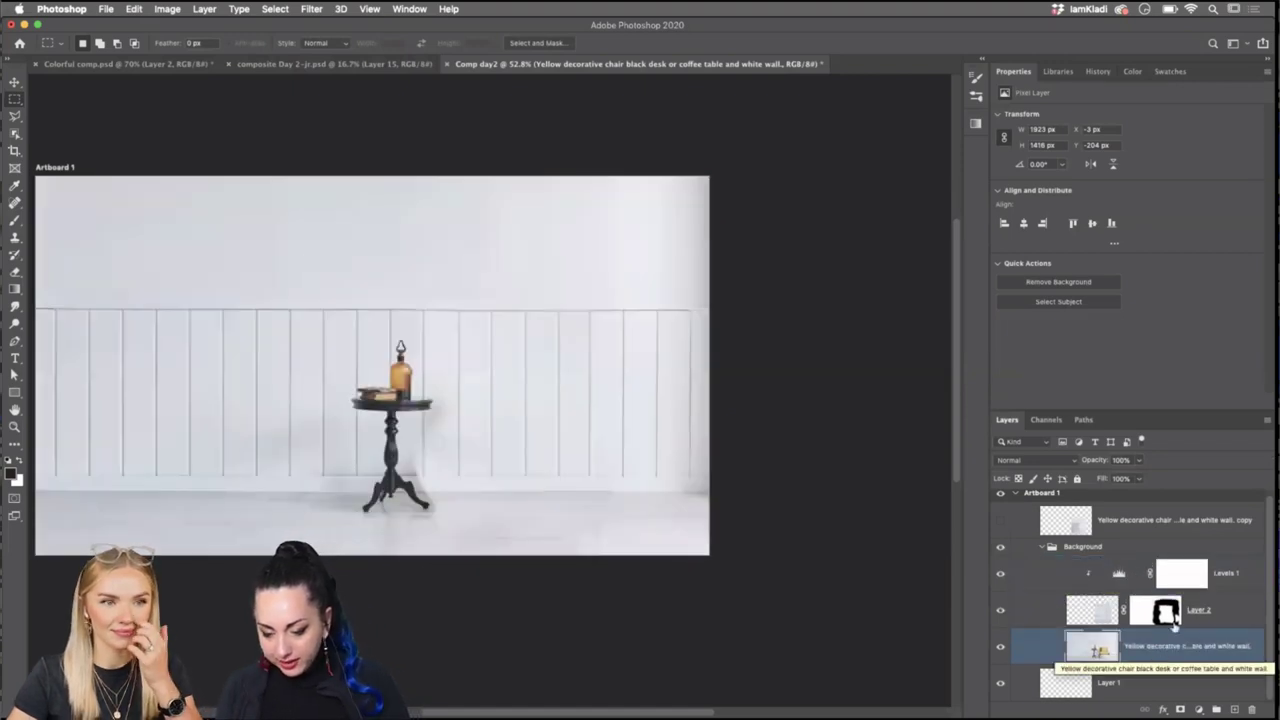
click(1179, 576)
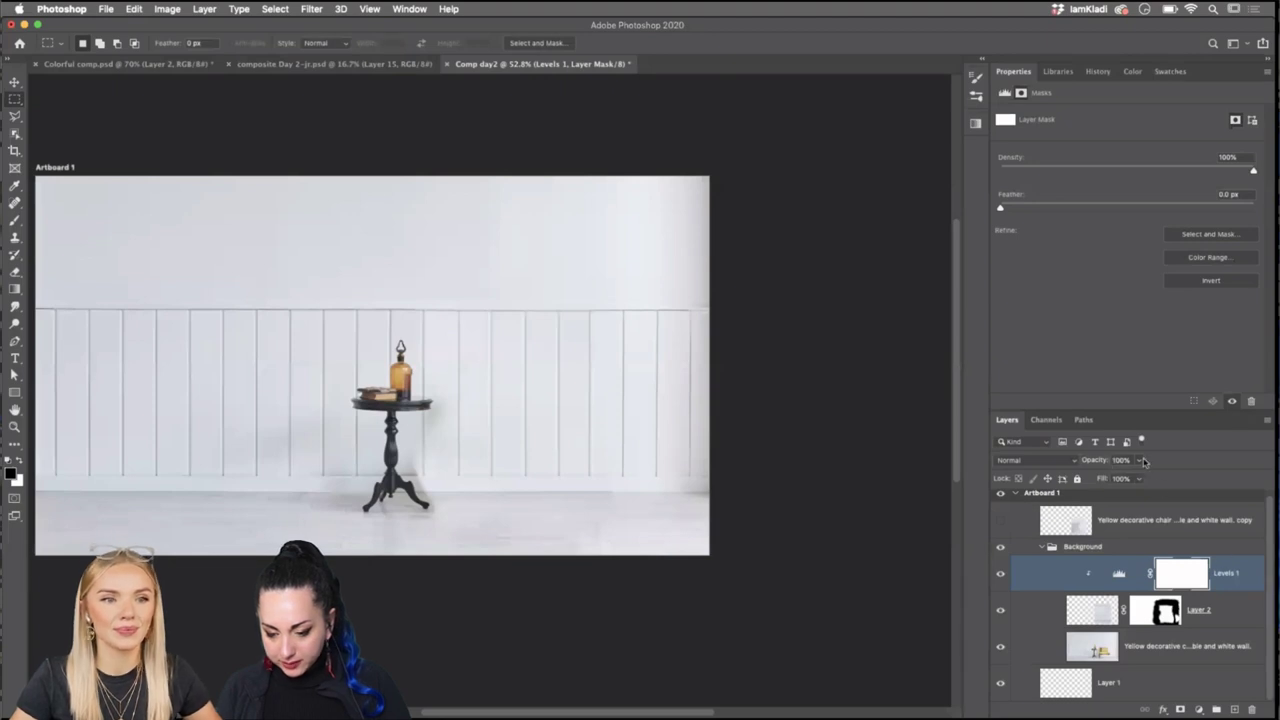
click(1141, 461)
click(1048, 478)
click(1140, 461)
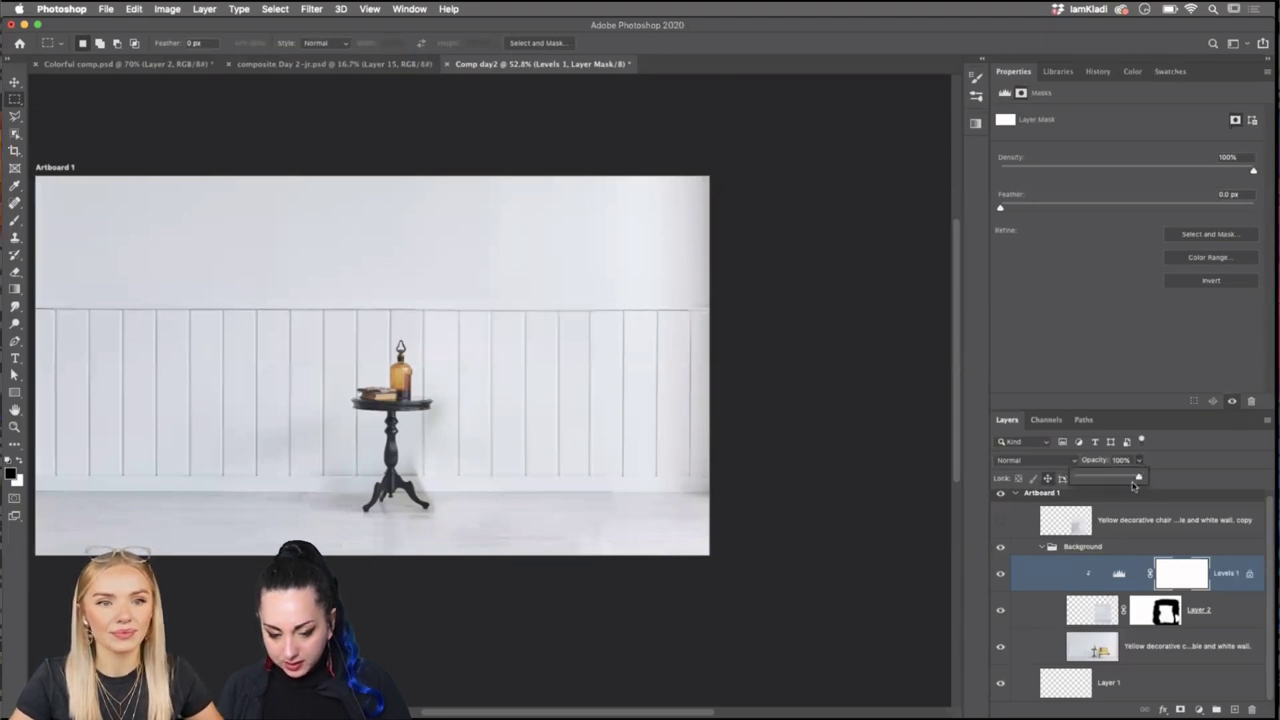
drag(1127, 480, 1112, 480)
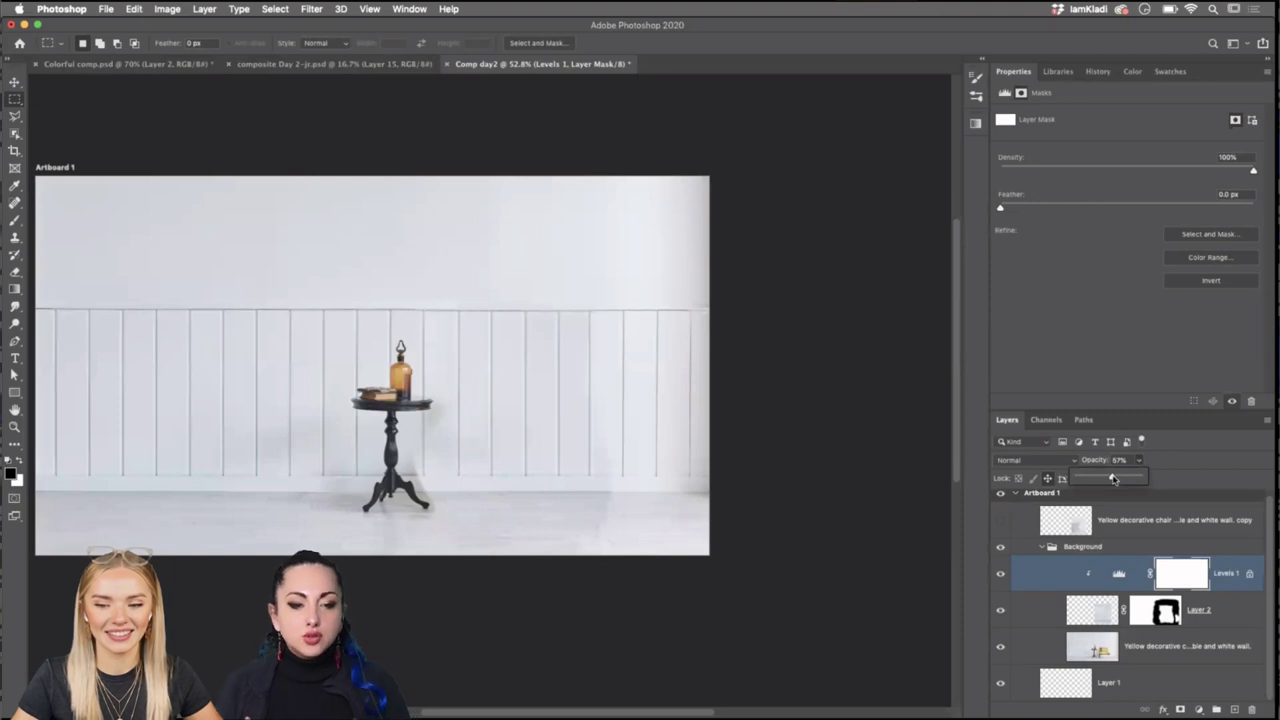
click(1046, 548)
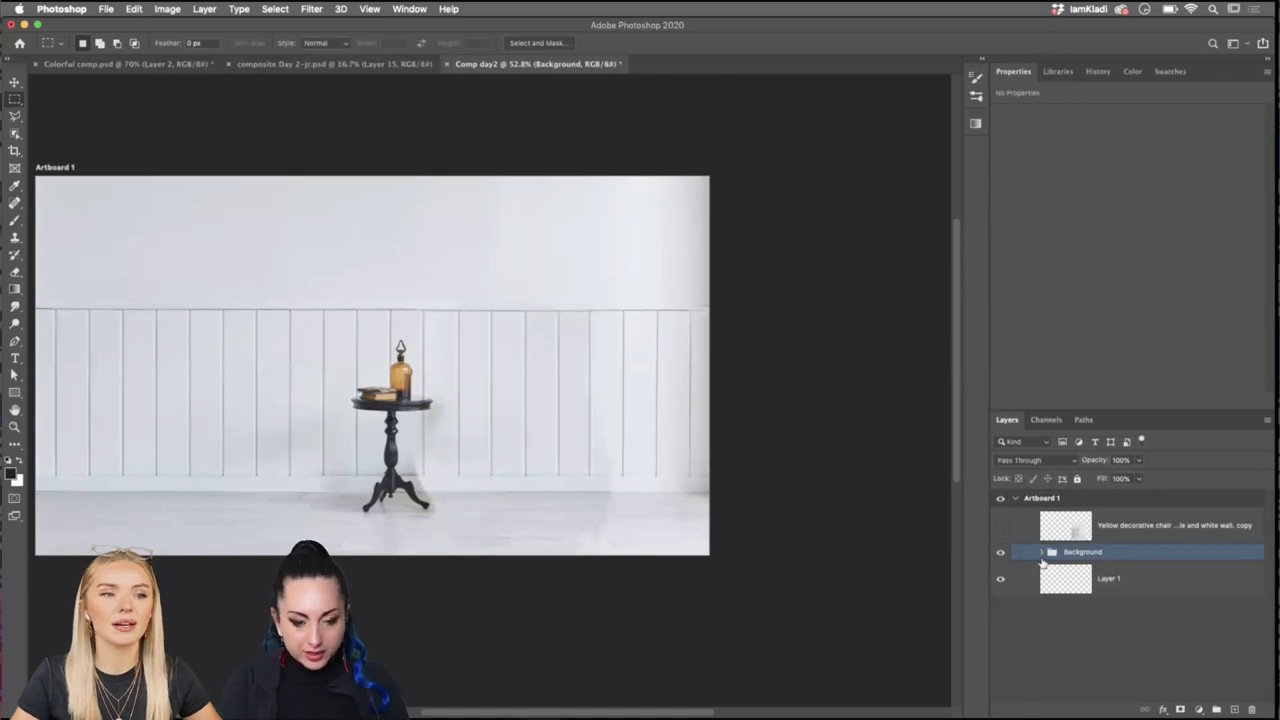
Save the composite to the Desktop as Comp day2.psd with Maximize Compatibility on.
key(super+s)
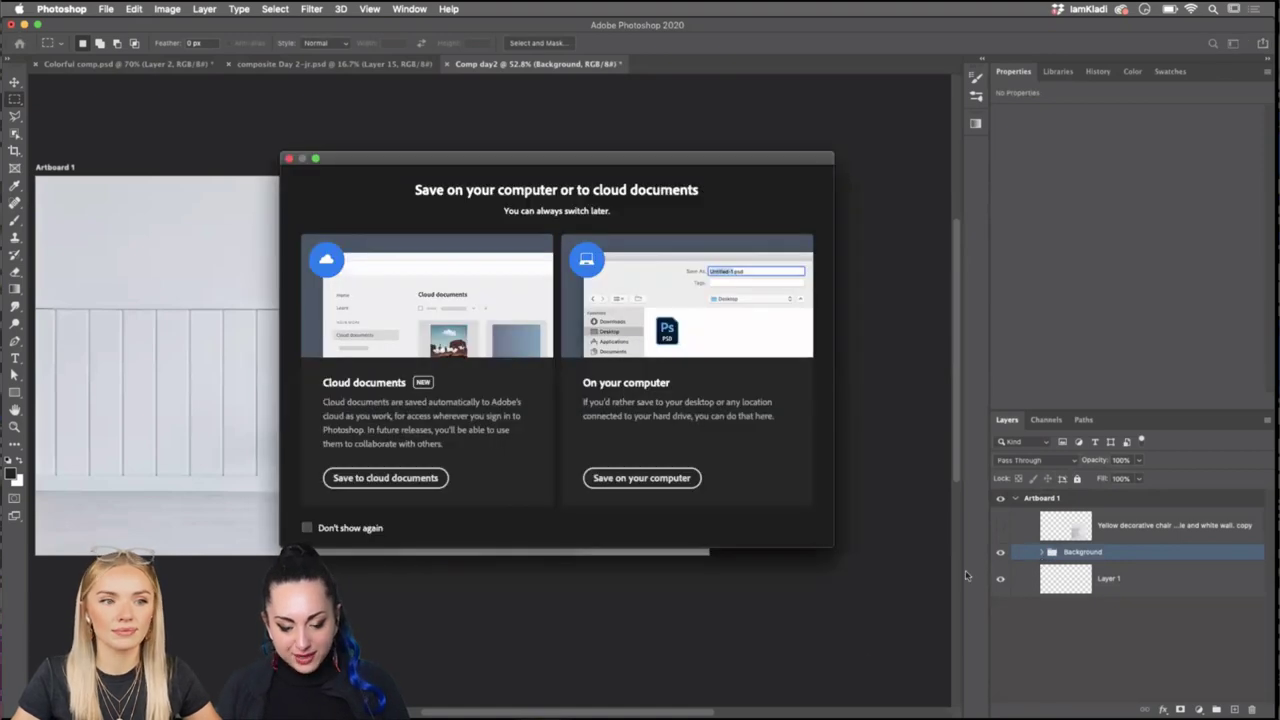
click(587, 485)
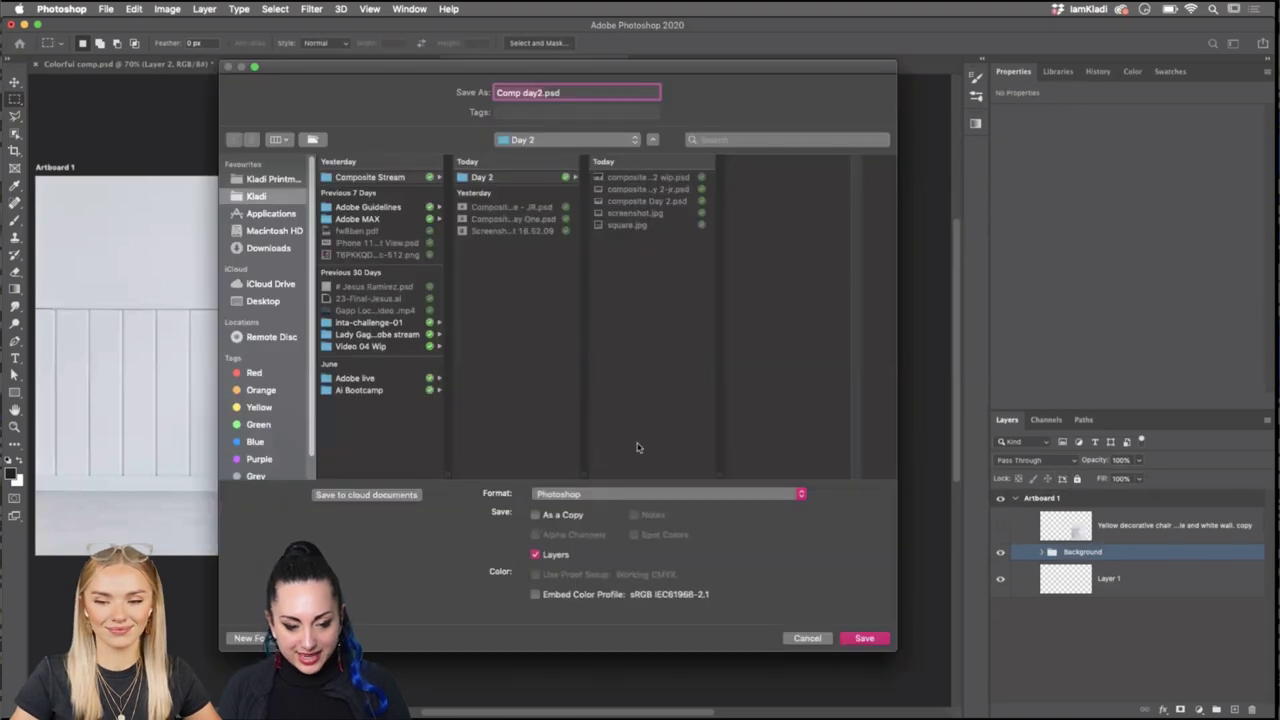
click(263, 300)
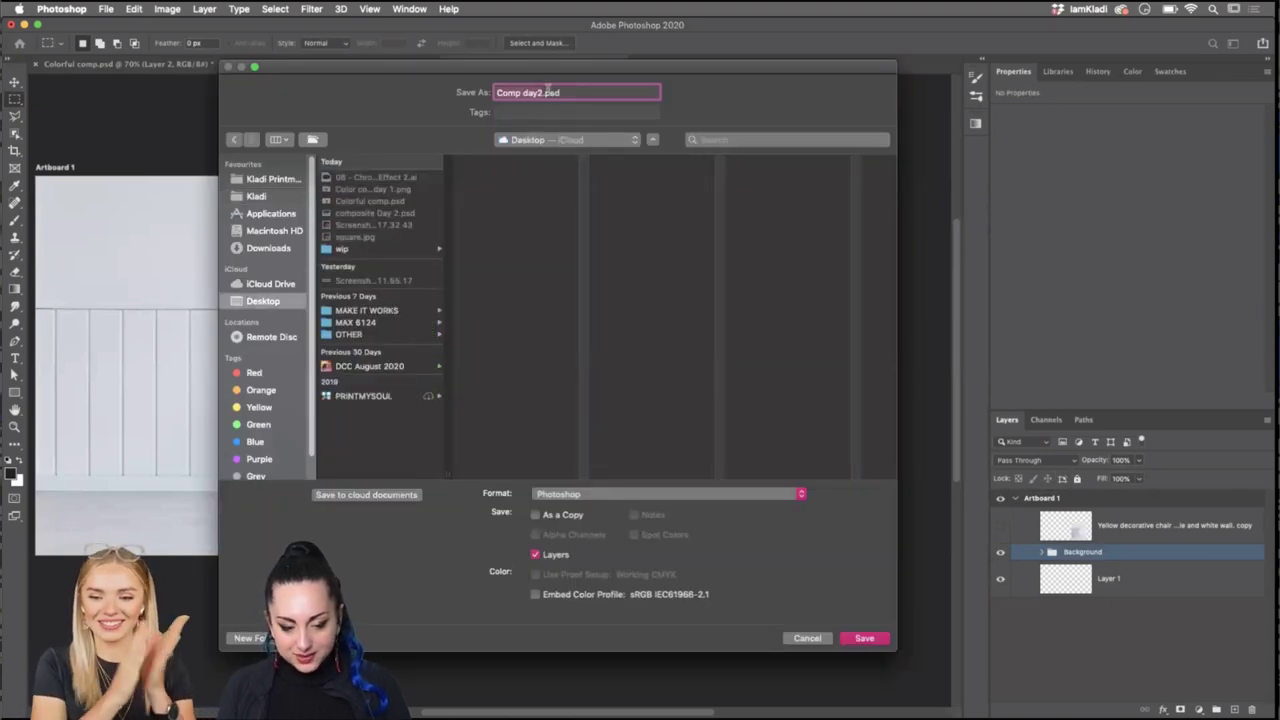
click(866, 640)
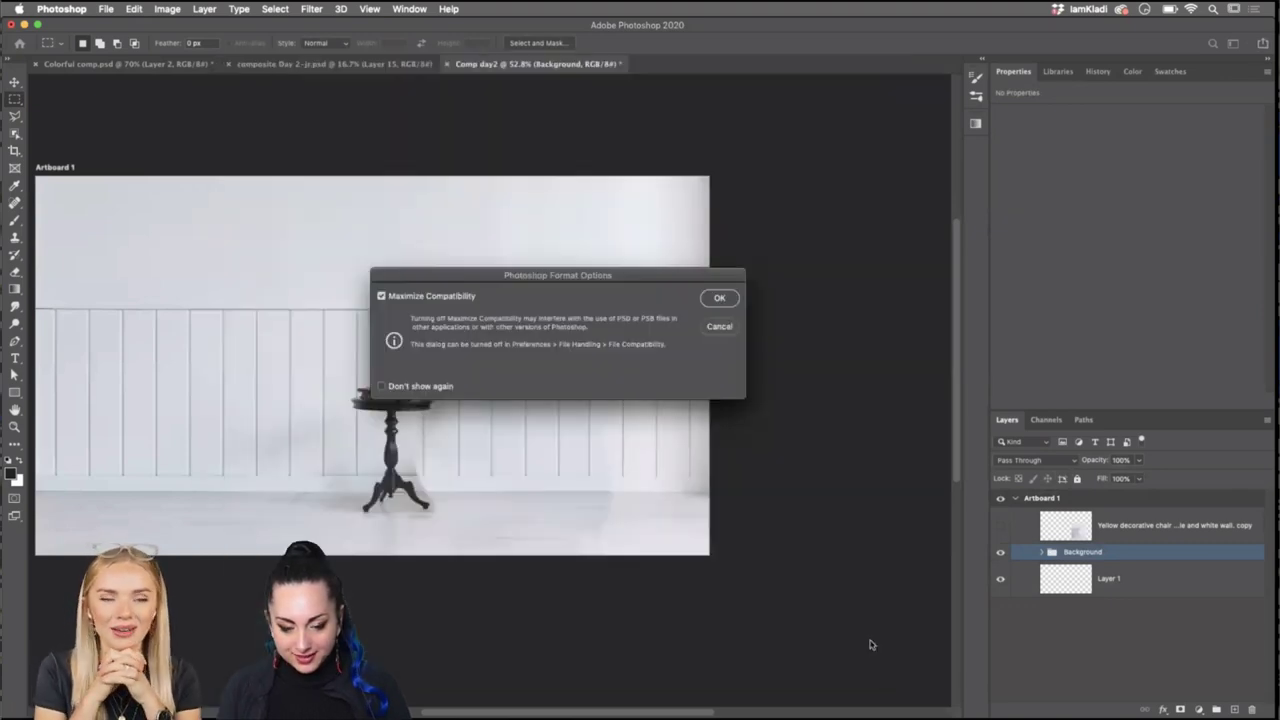
click(719, 297)
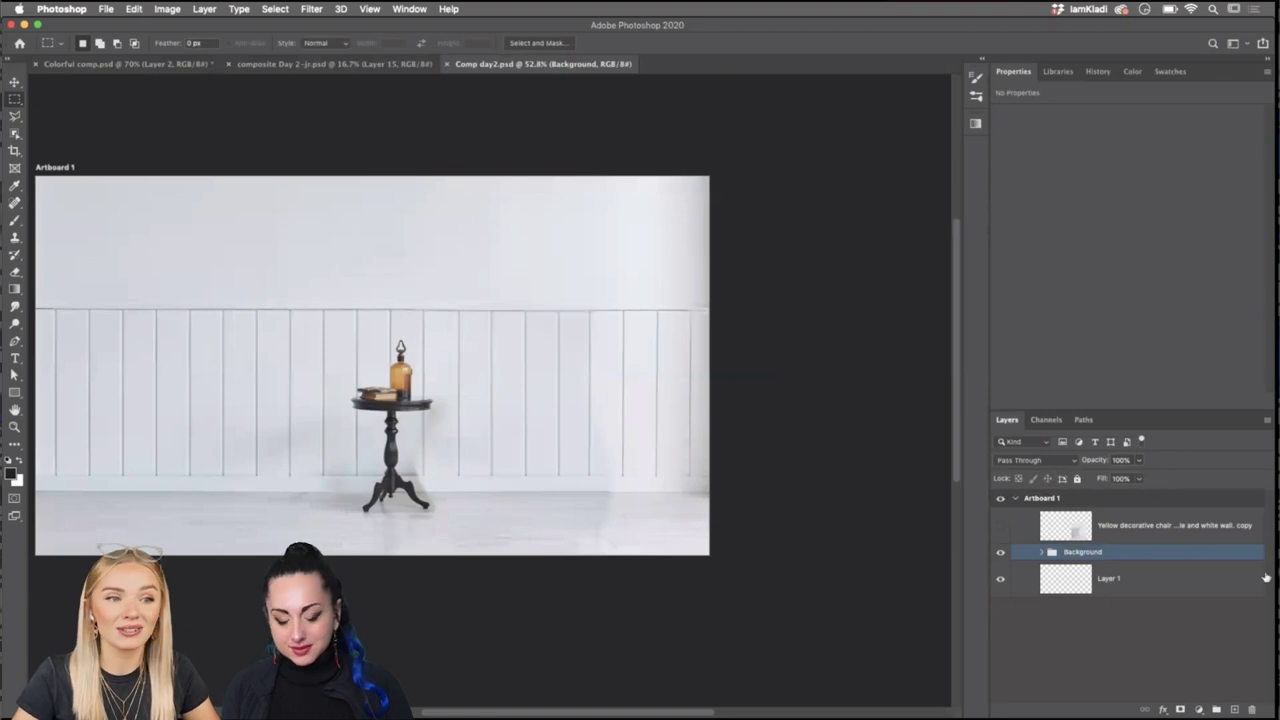
click(1245, 605)
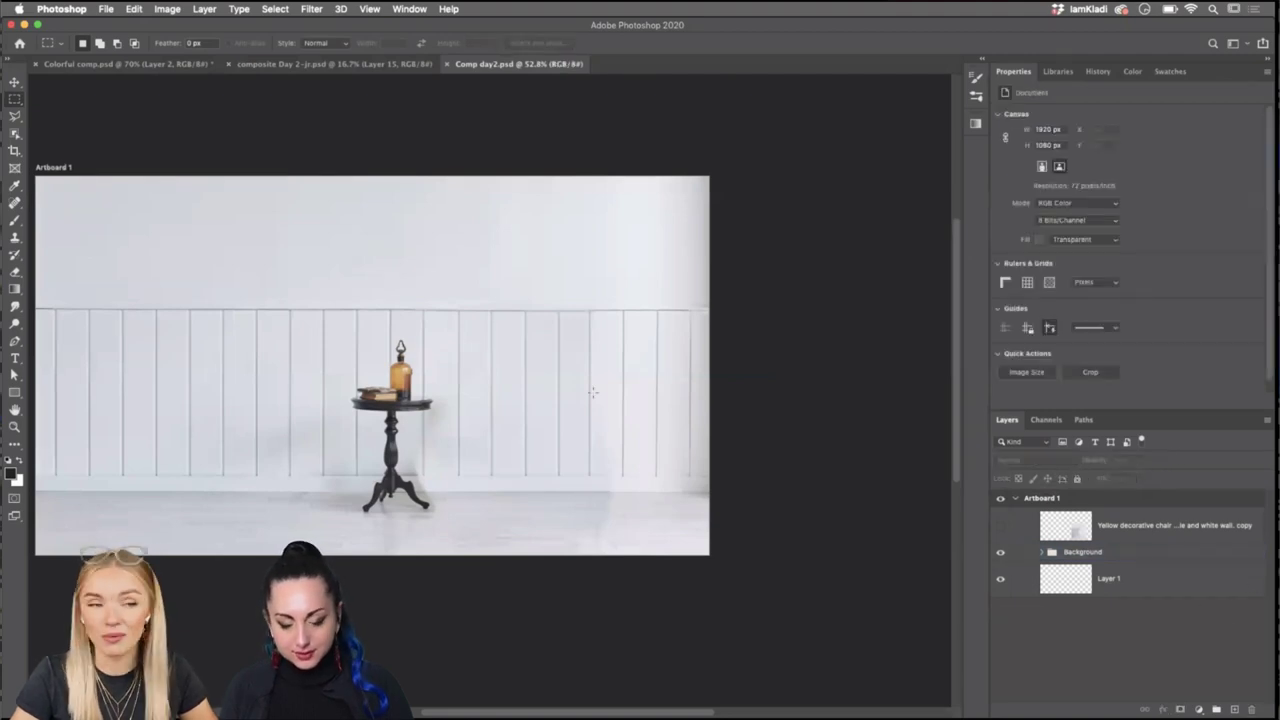
Open the leather armchair image from the Colorful Composite 2 library and unlock its background layer.
click(1058, 71)
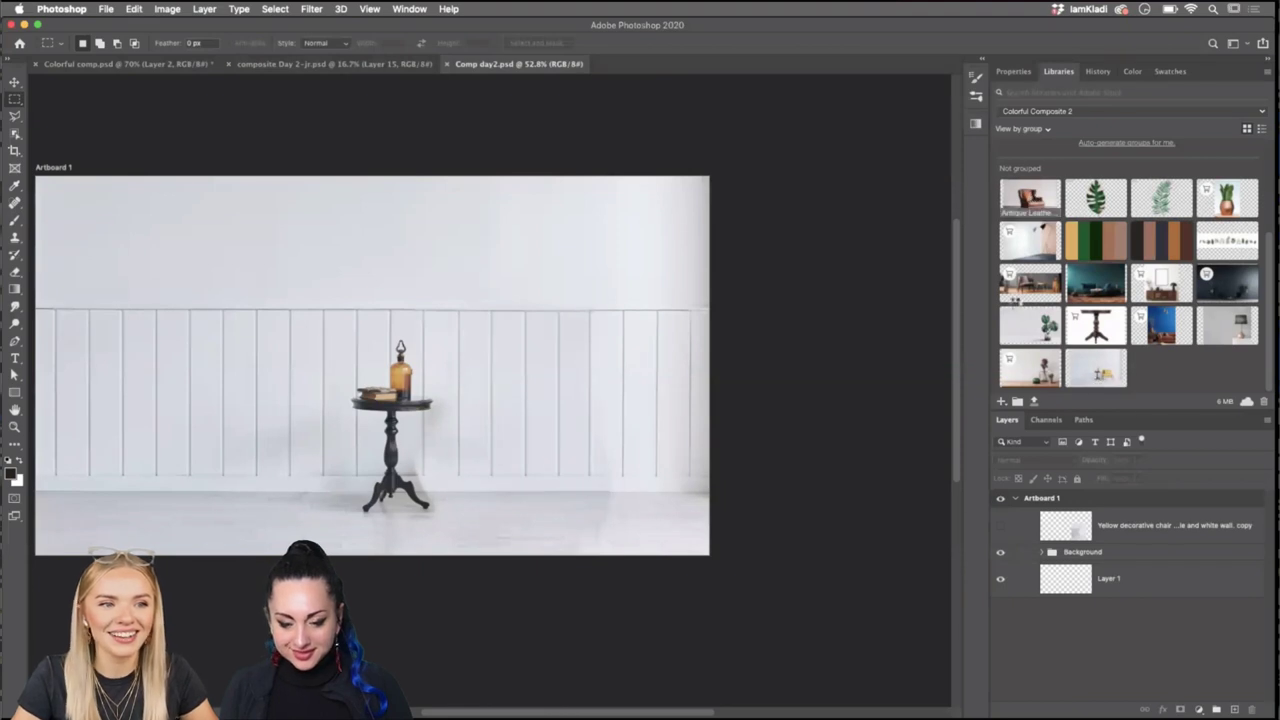
double_click(1030, 197)
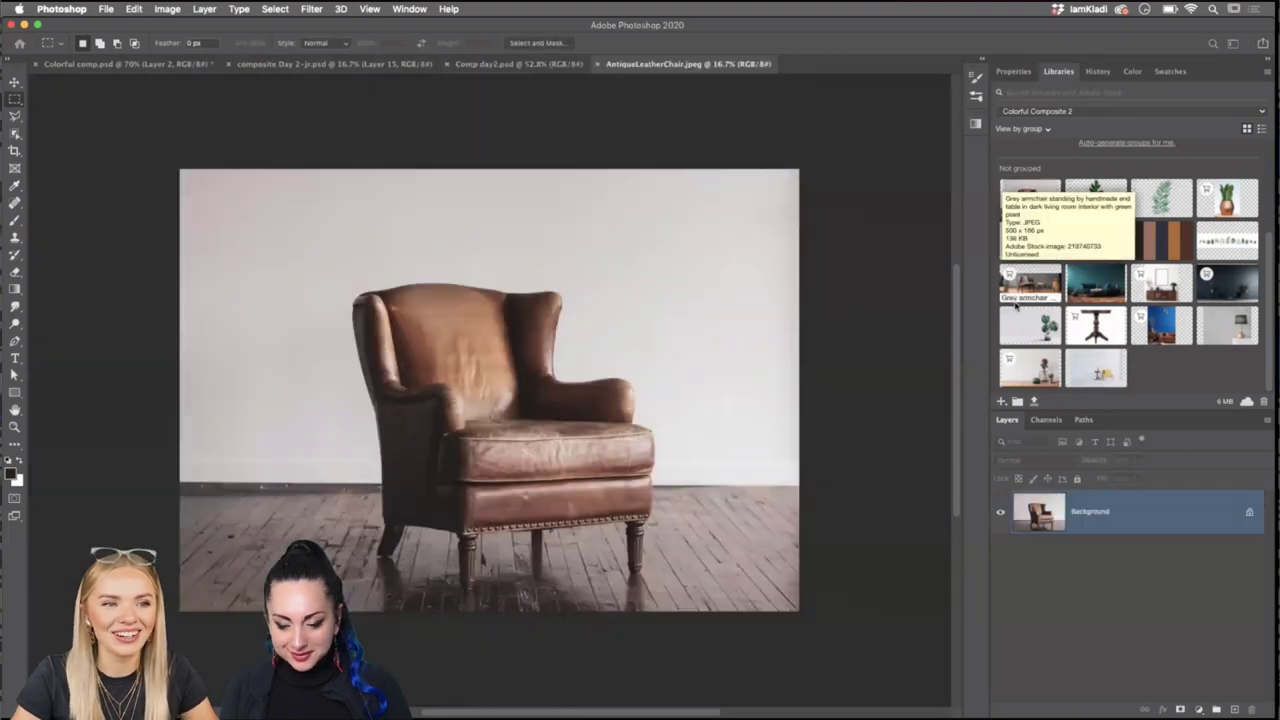
click(1248, 513)
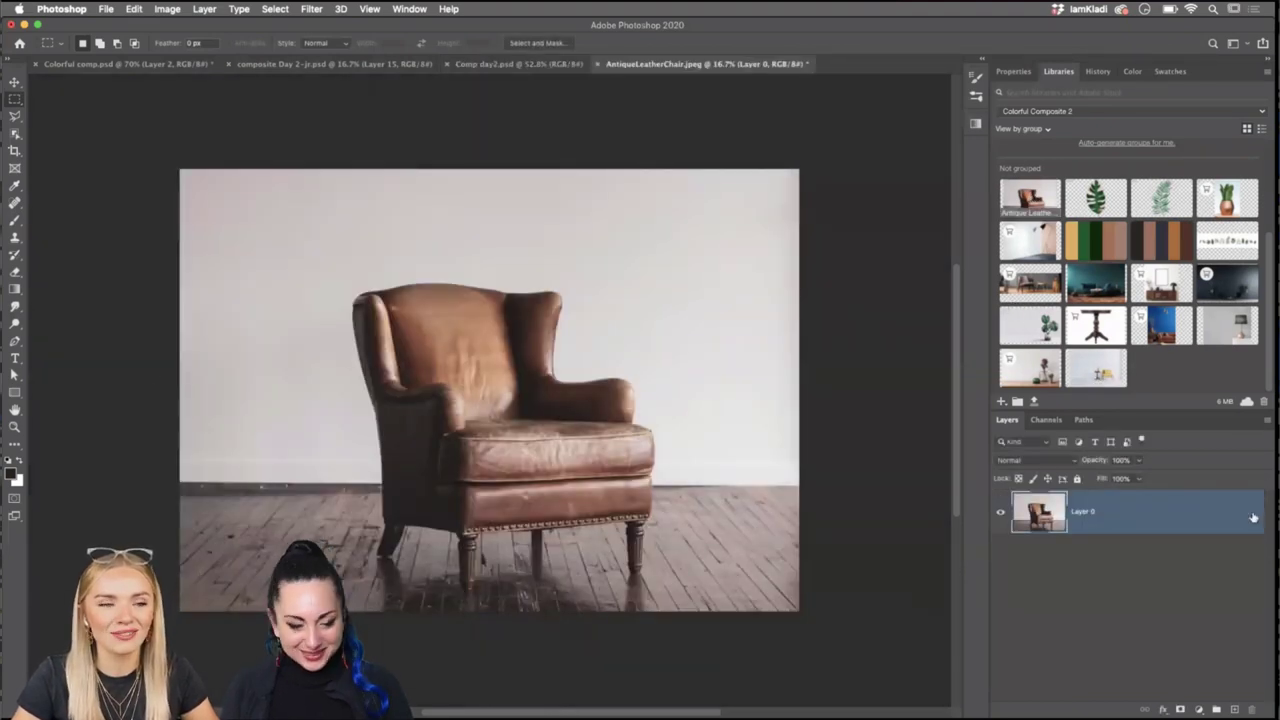
Select the armchair with the Object Selection tool, set to add to the selection.
click(15, 133)
drag(335, 243, 688, 588)
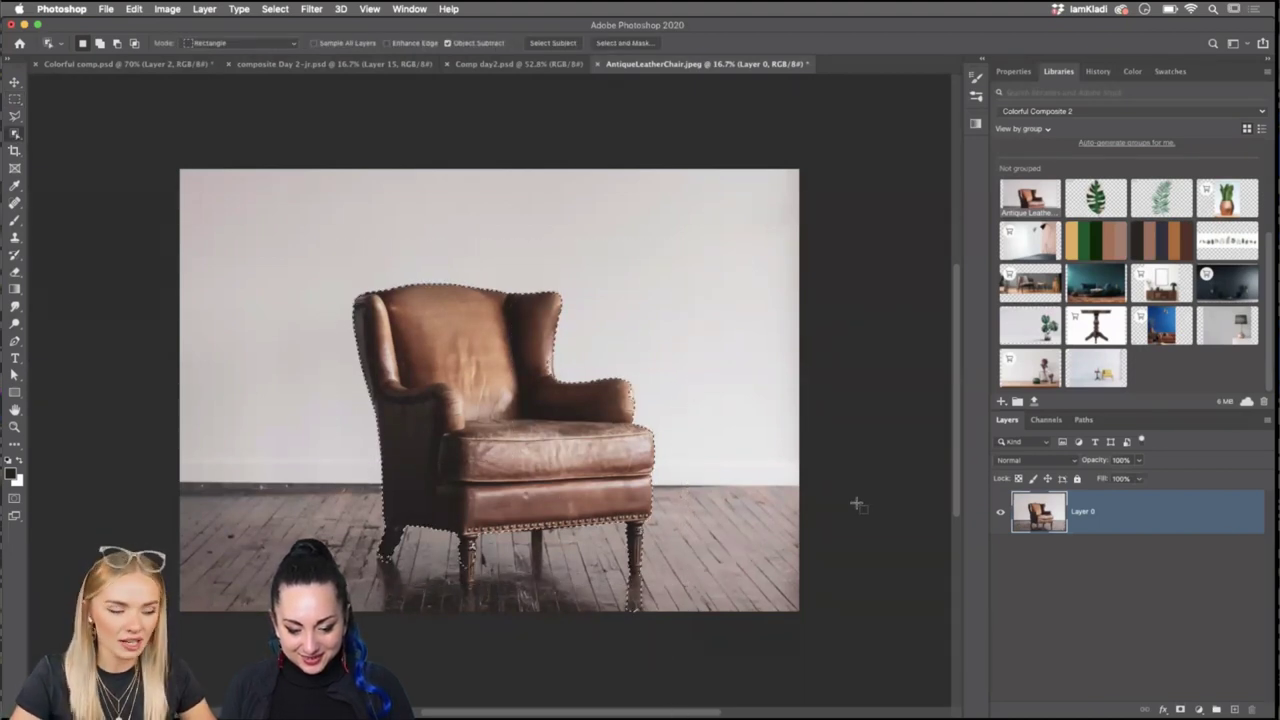
click(99, 43)
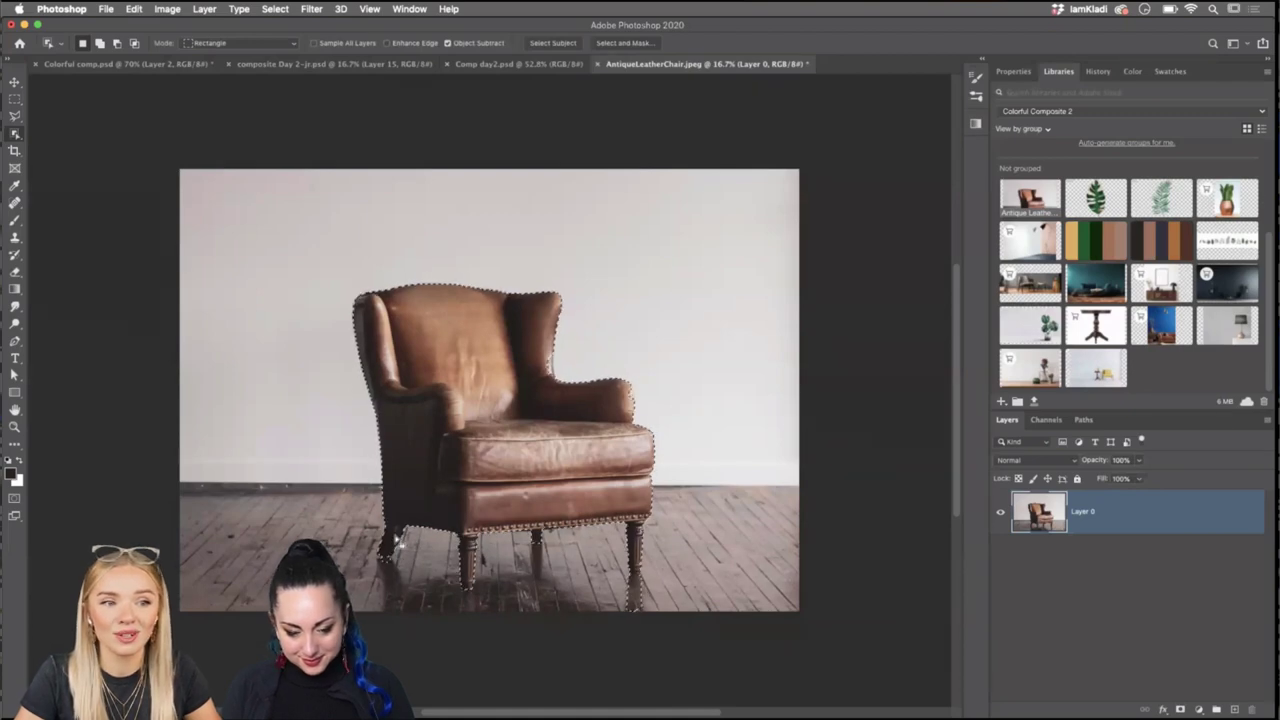
scroll(397, 540, up, 2)
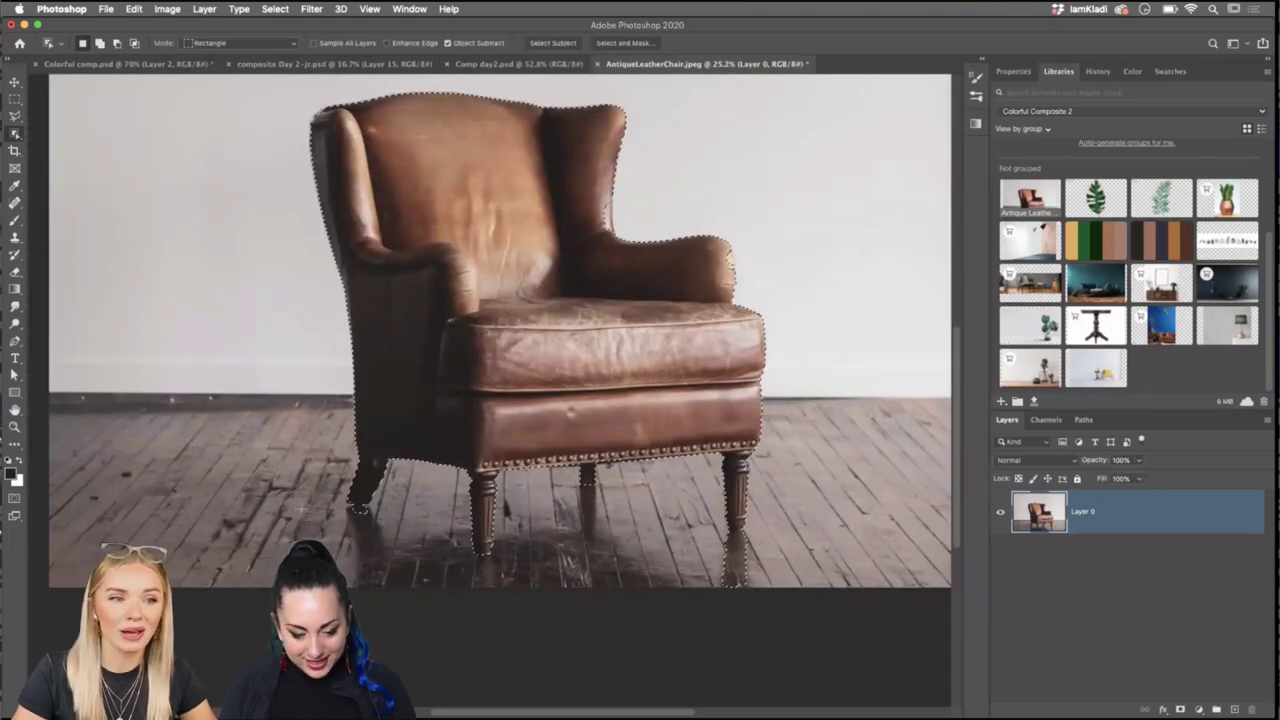
scroll(493, 400, up, 2)
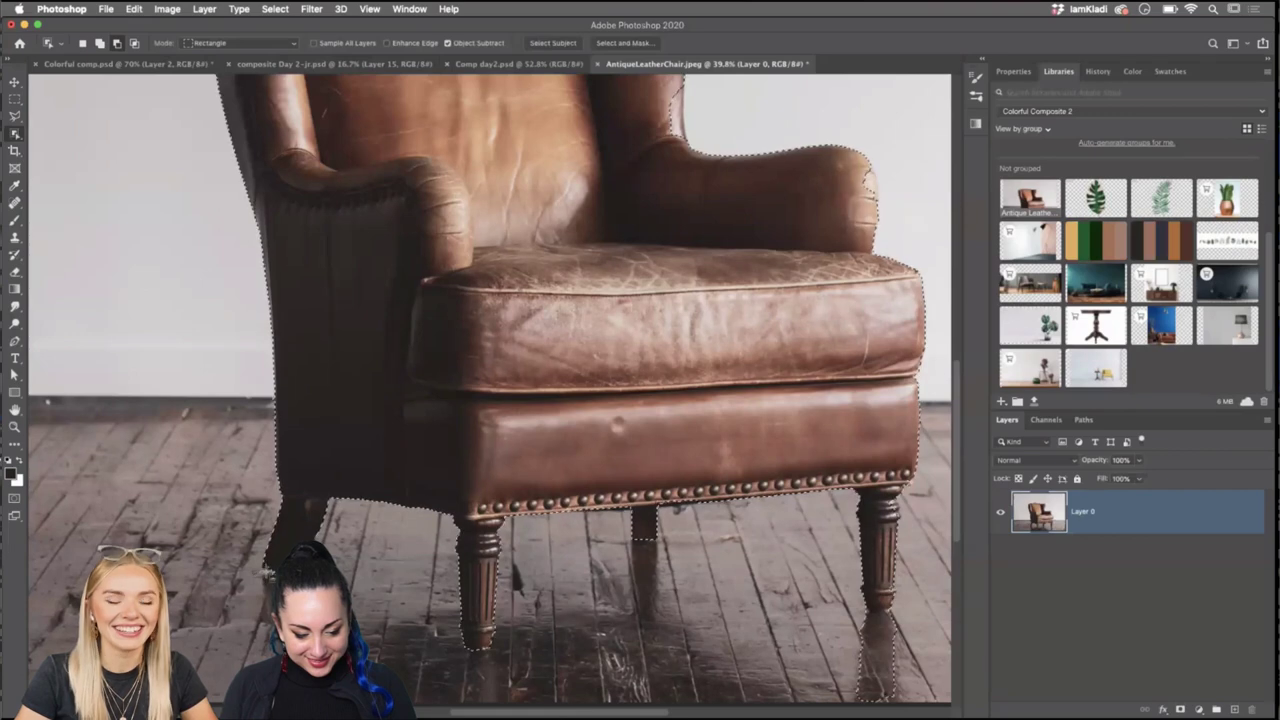
drag(265, 572, 262, 553)
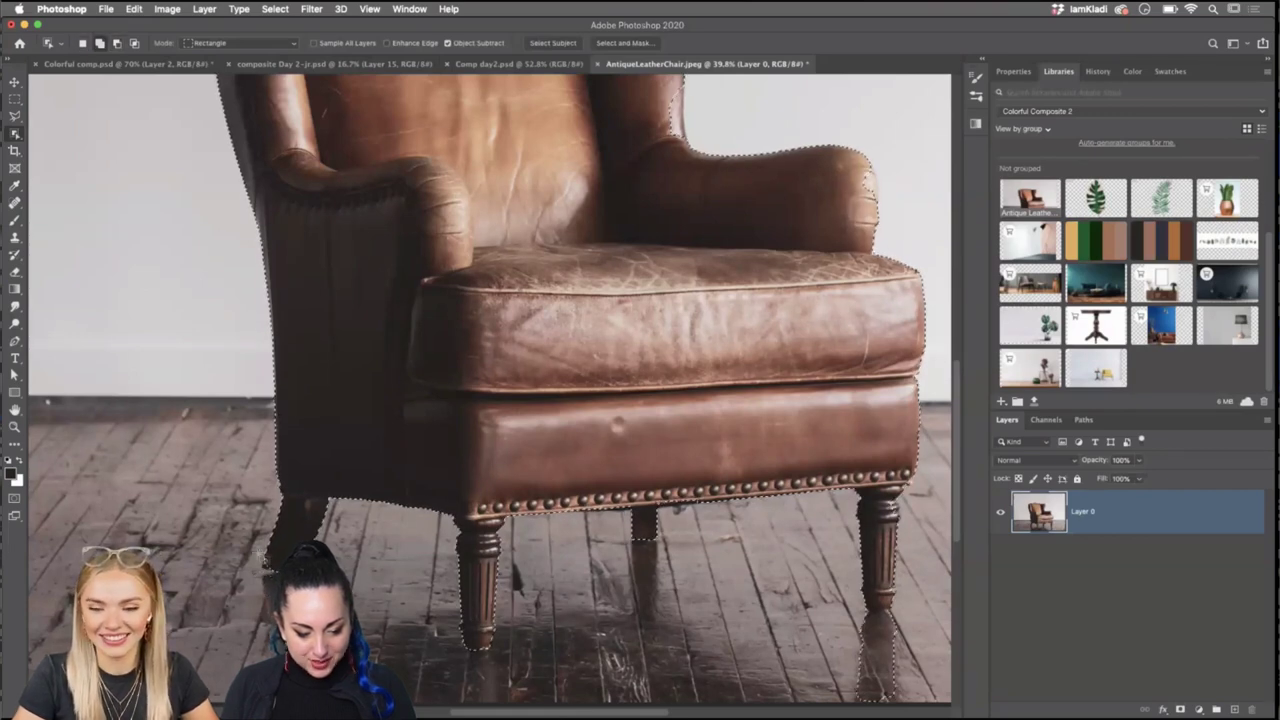
scroll(266, 560, down, 3)
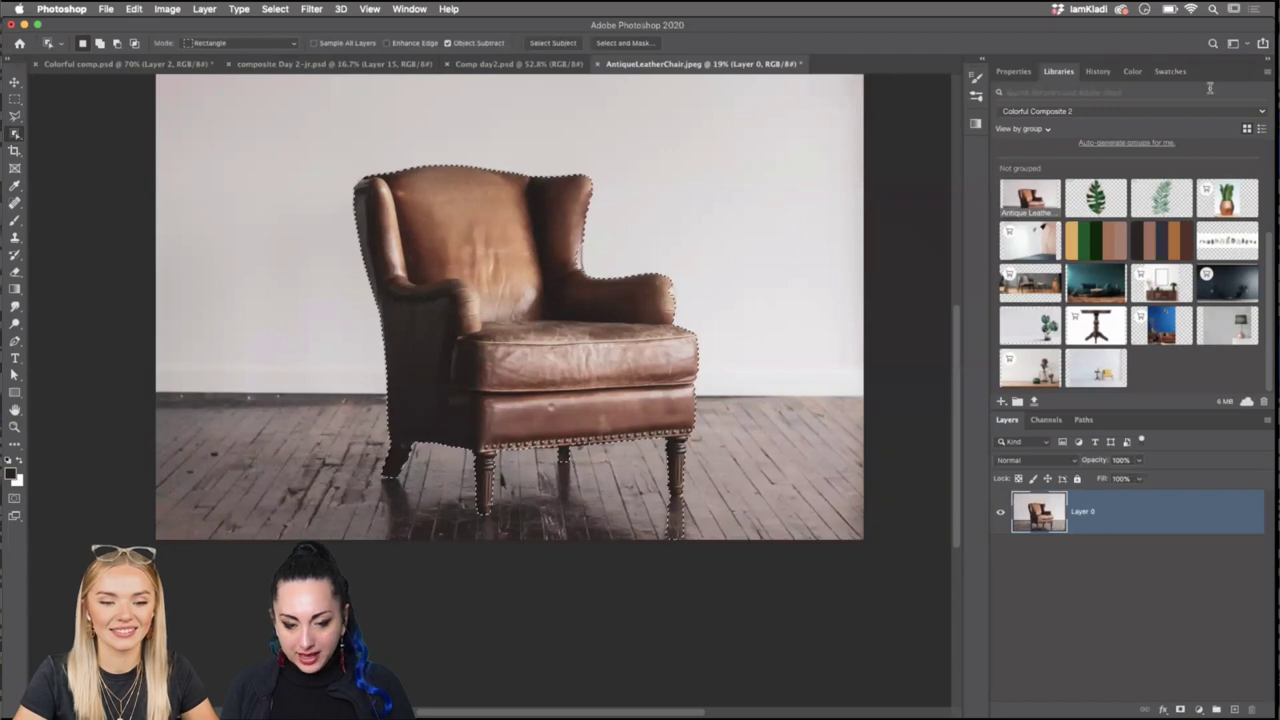
click(496, 65)
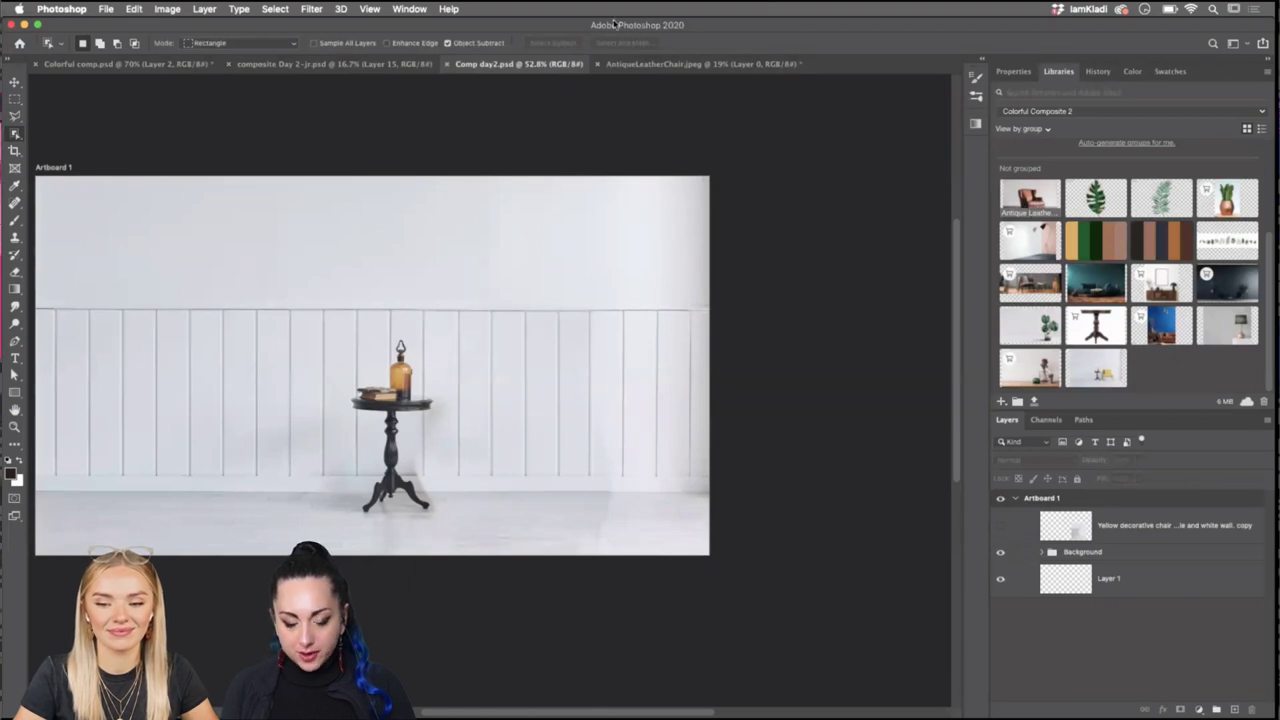
Return to the armchair photo and undo the last chair selection change.
click(650, 64)
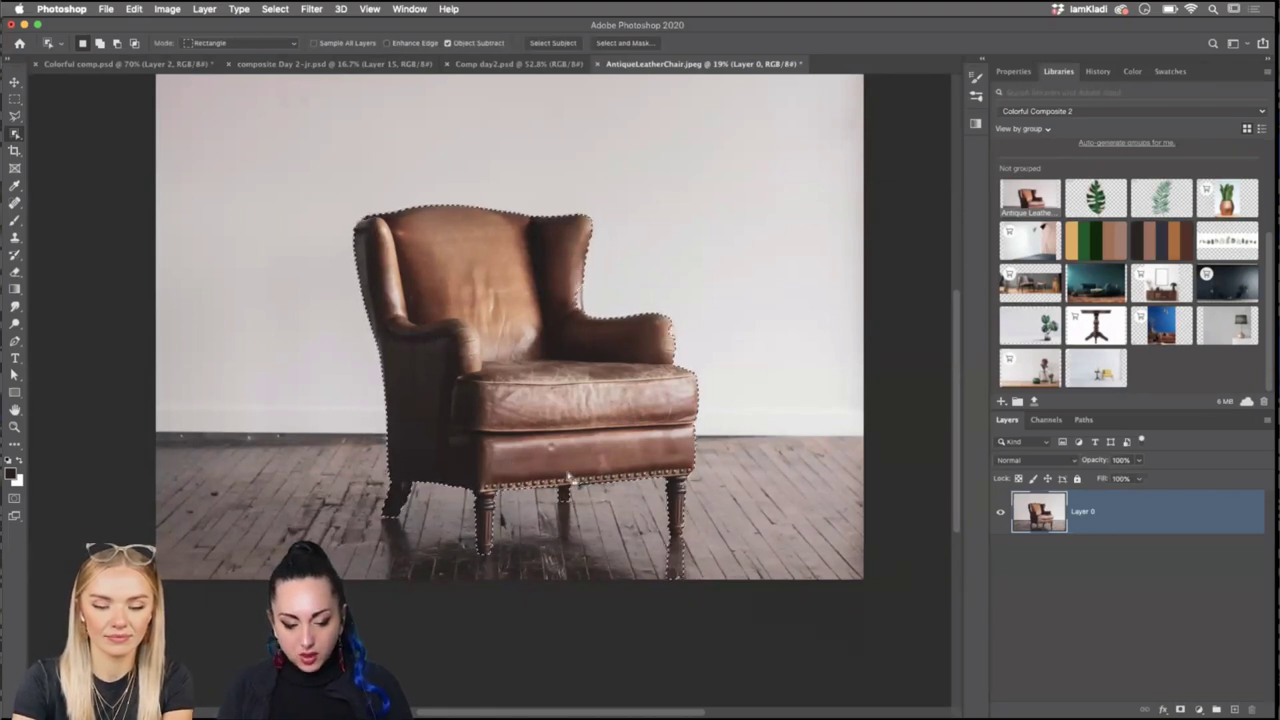
scroll(511, 466, up, 2)
scroll(573, 479, up, 1)
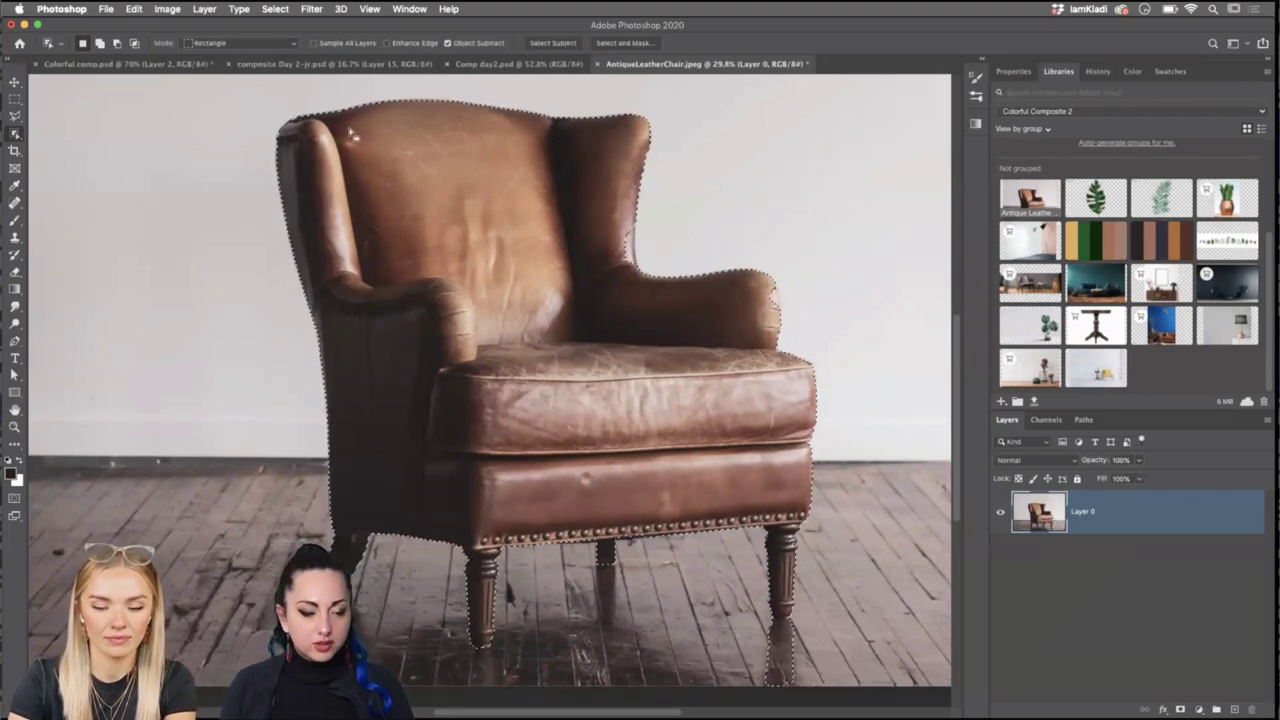
click(16, 134)
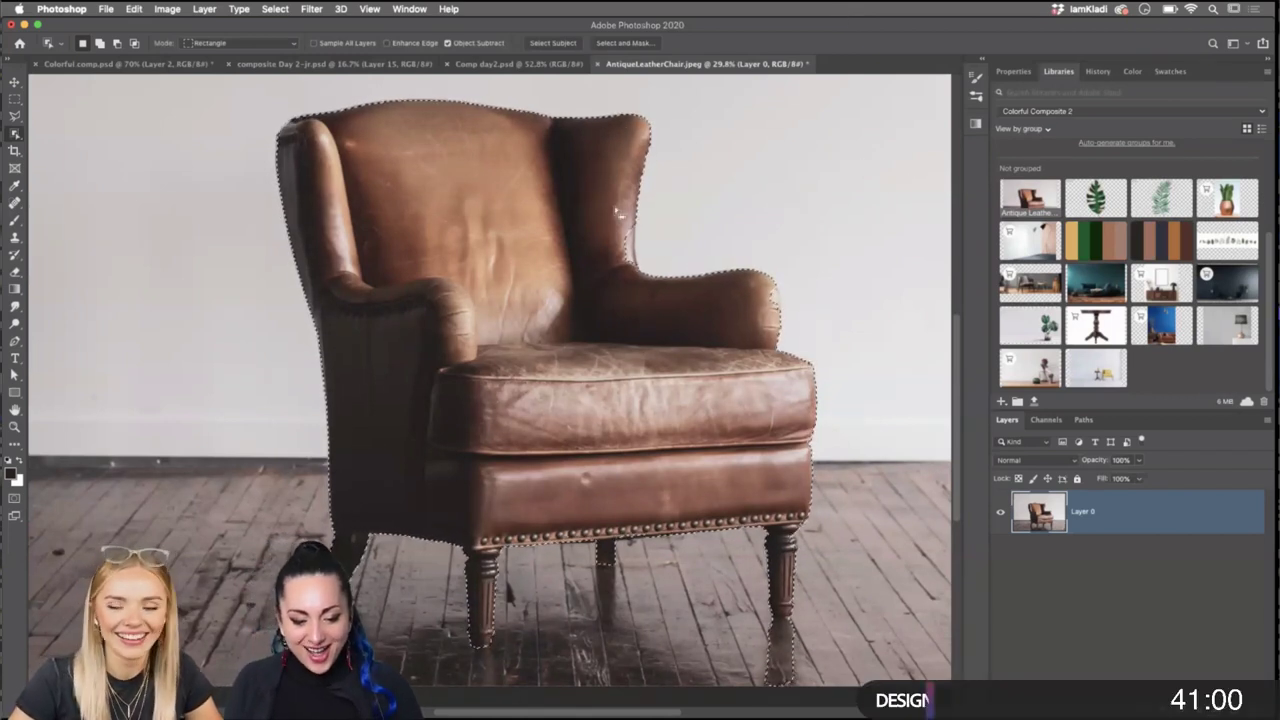
key(super+z)
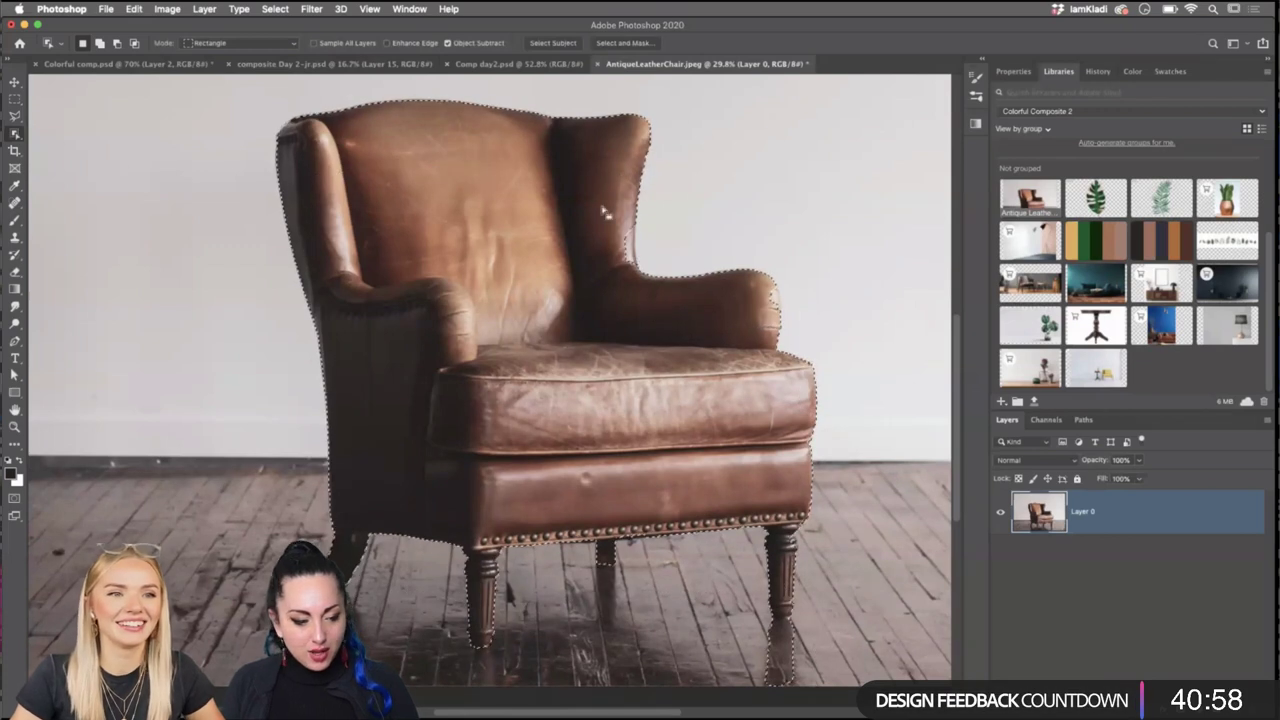
click(15, 136)
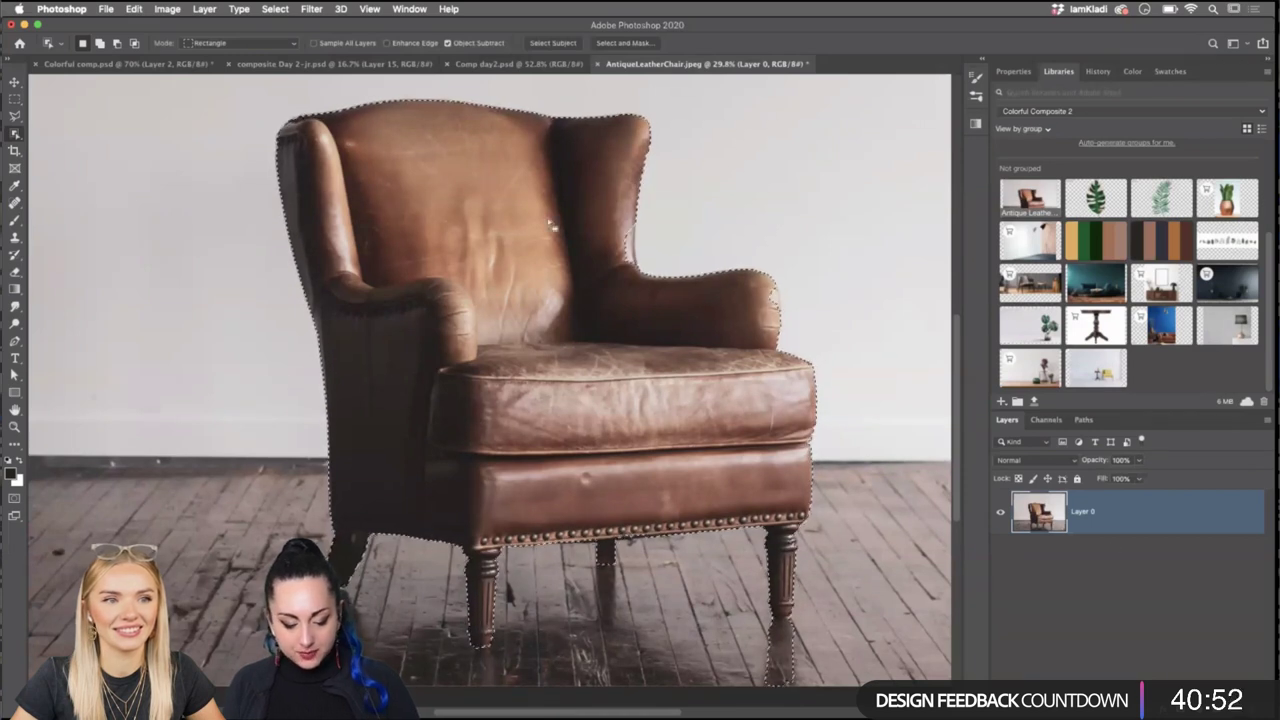
Reselect the whole armchair, add the front leg, and mask out the background.
click(447, 195)
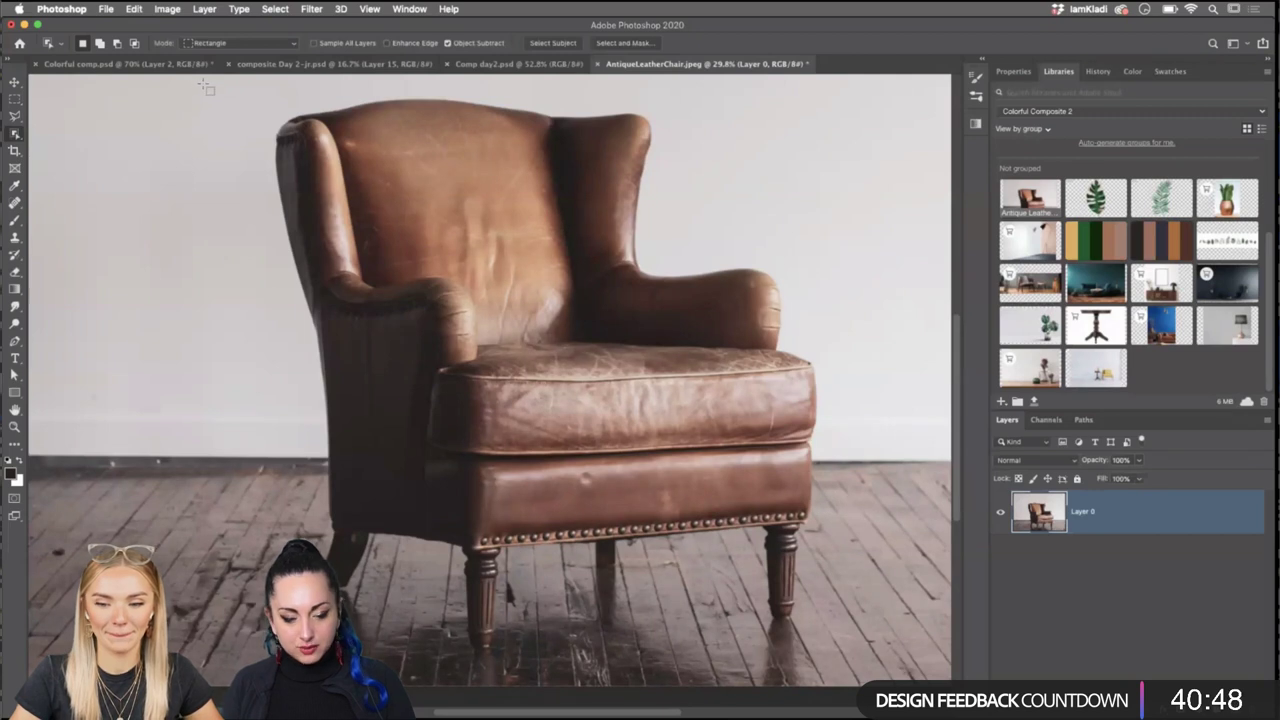
drag(230, 98, 848, 636)
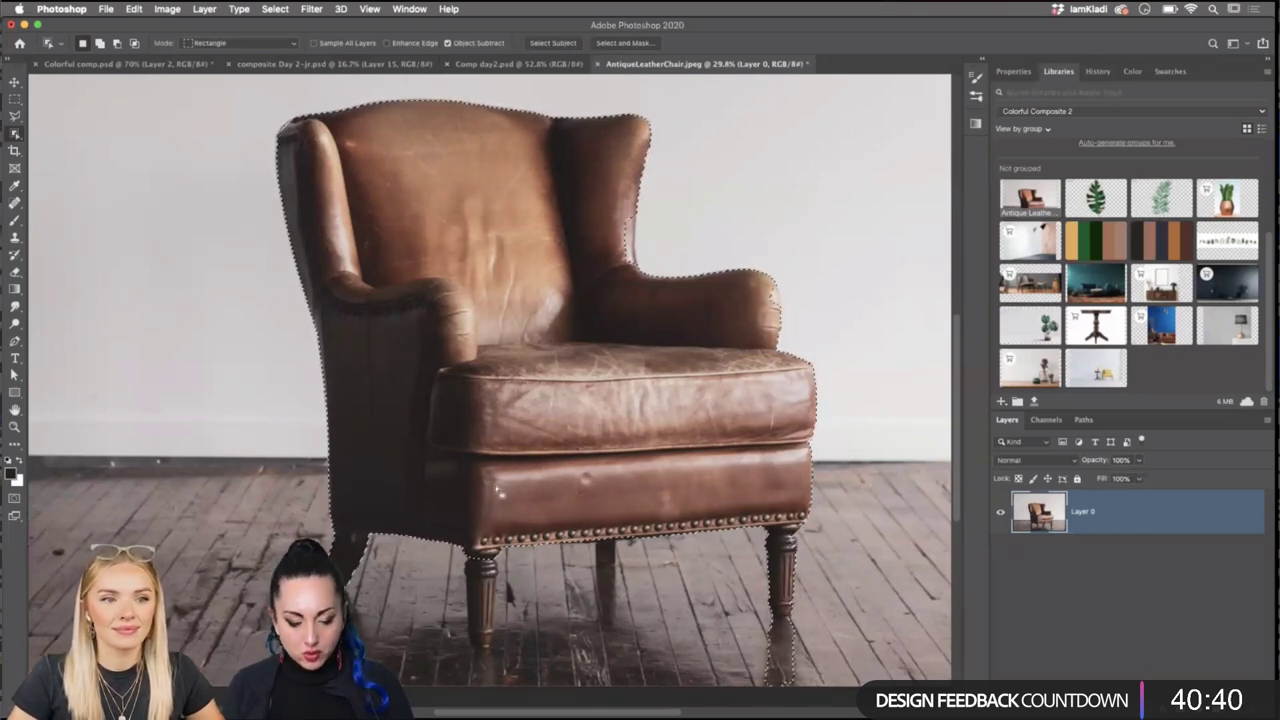
key(shift)
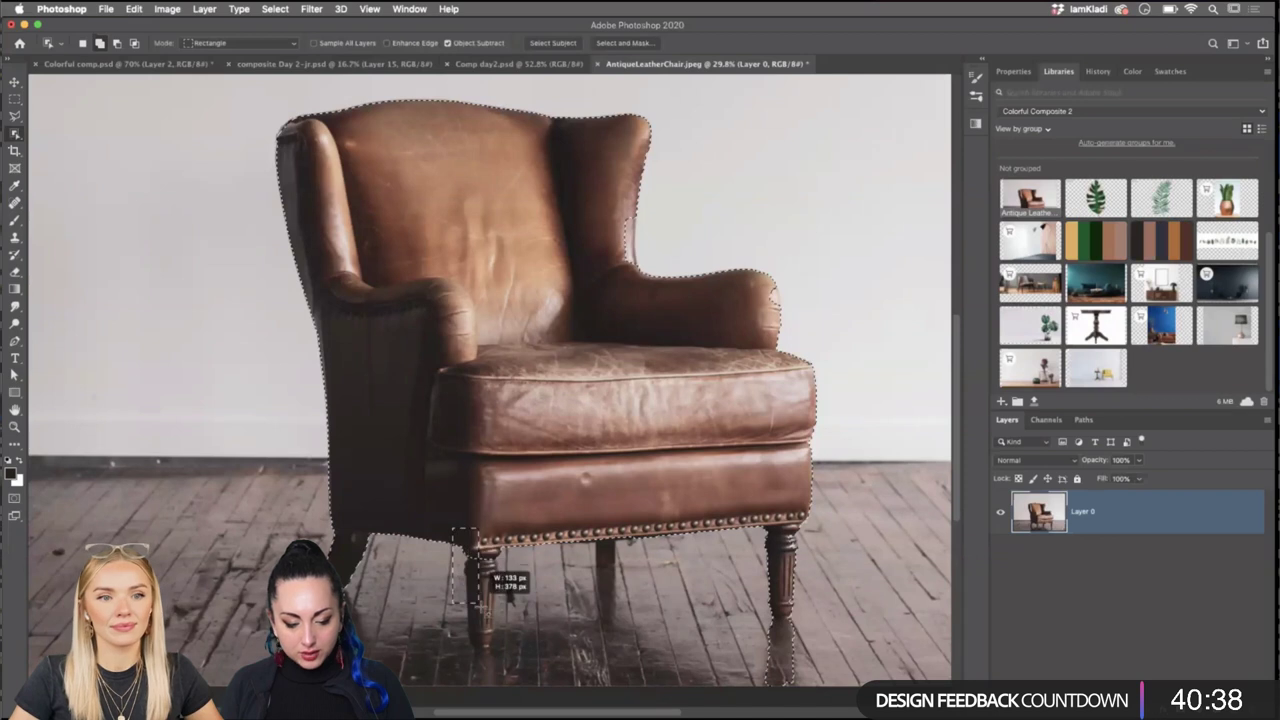
drag(480, 602, 530, 642)
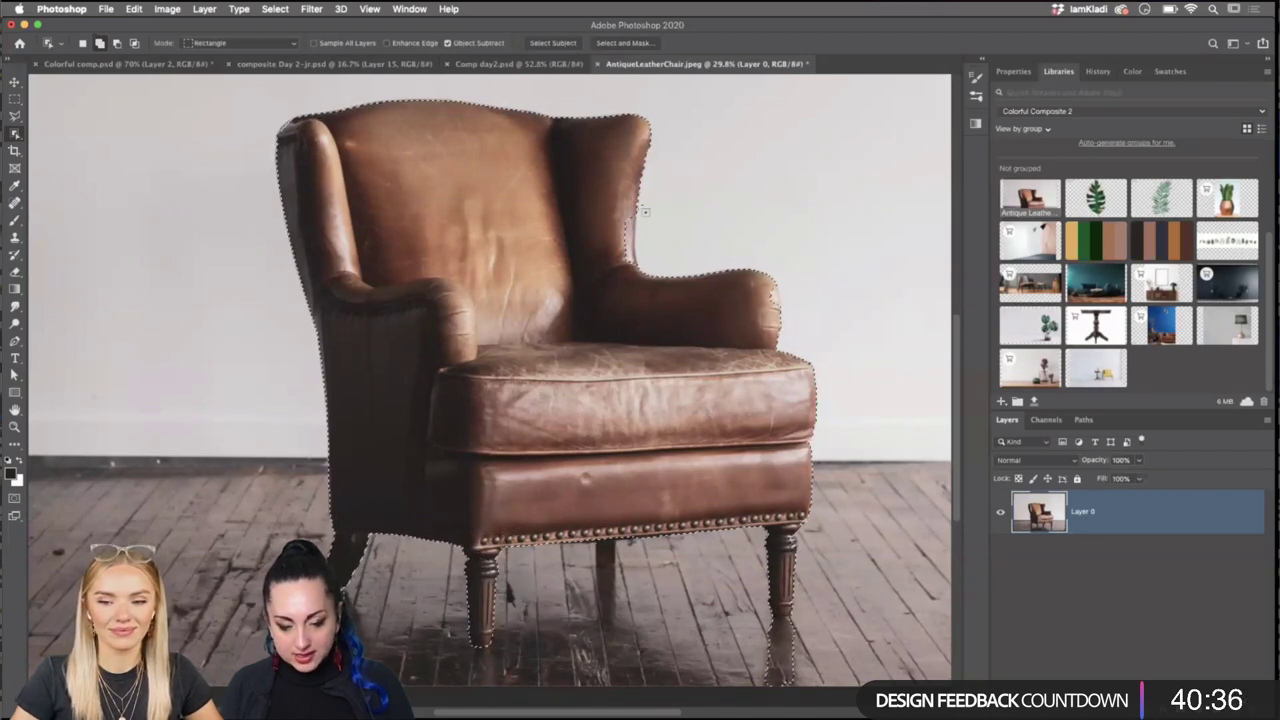
drag(640, 268, 640, 268)
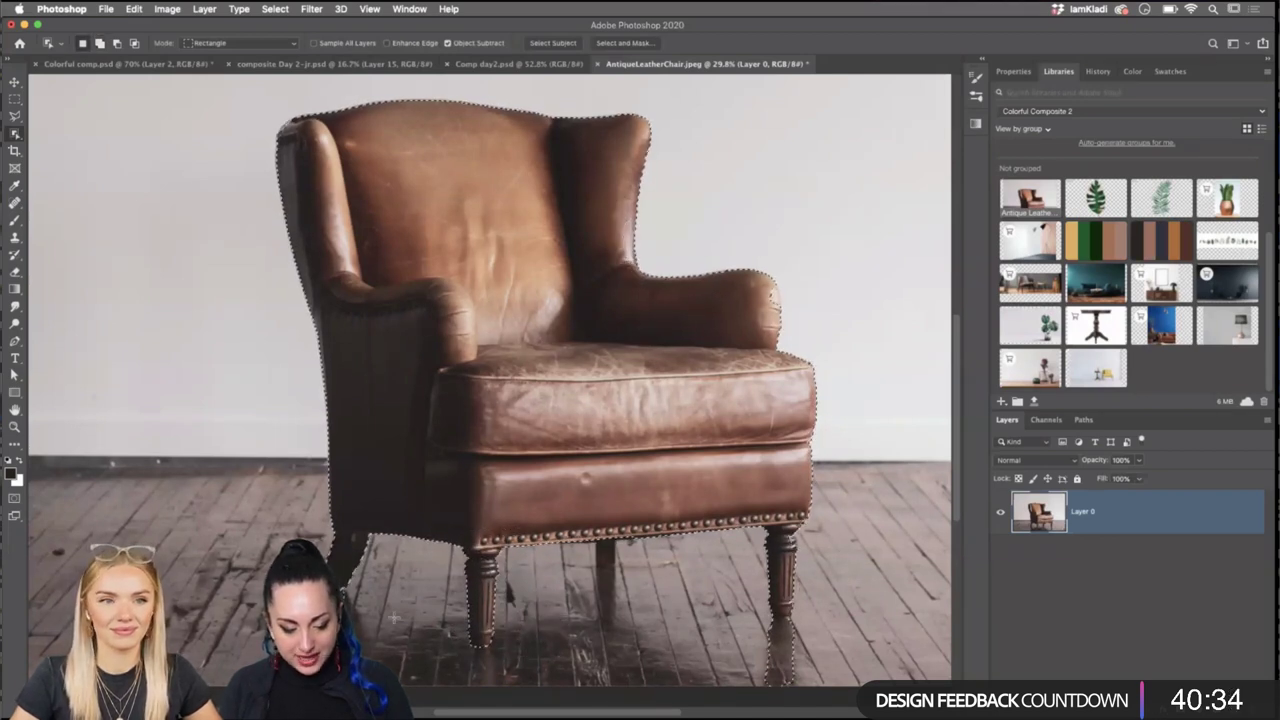
key(alt)
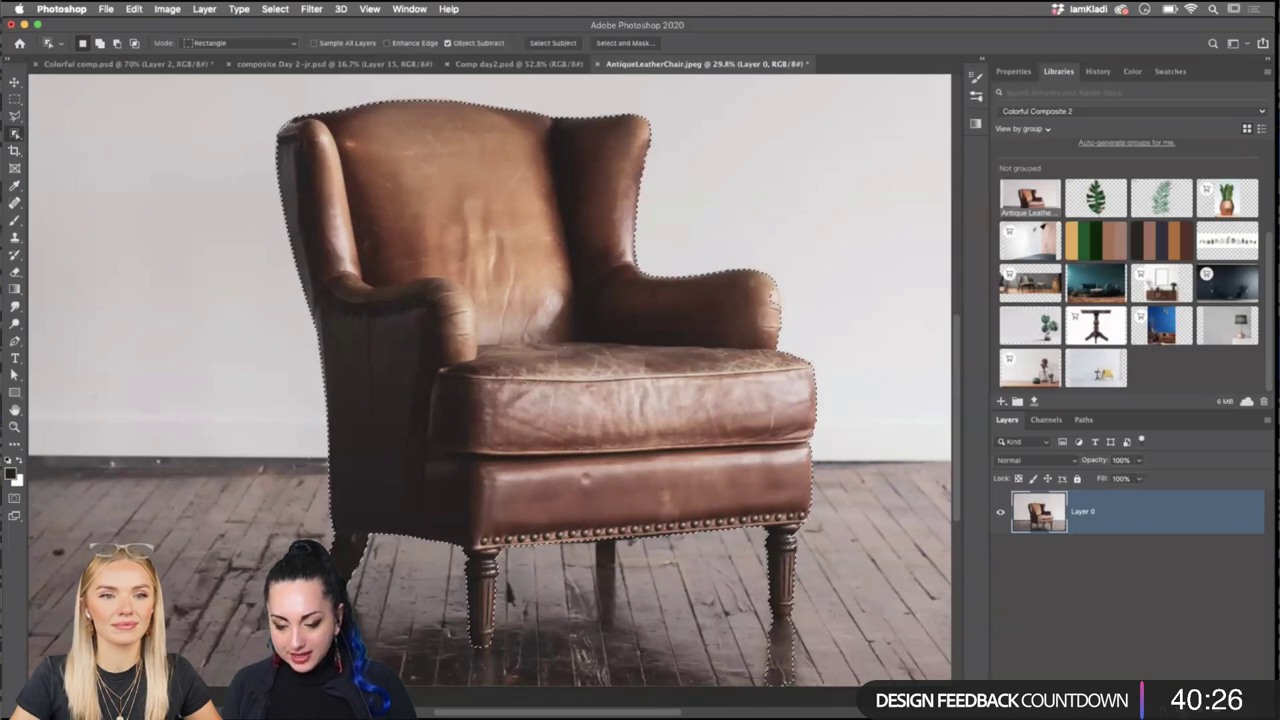
click(1150, 700)
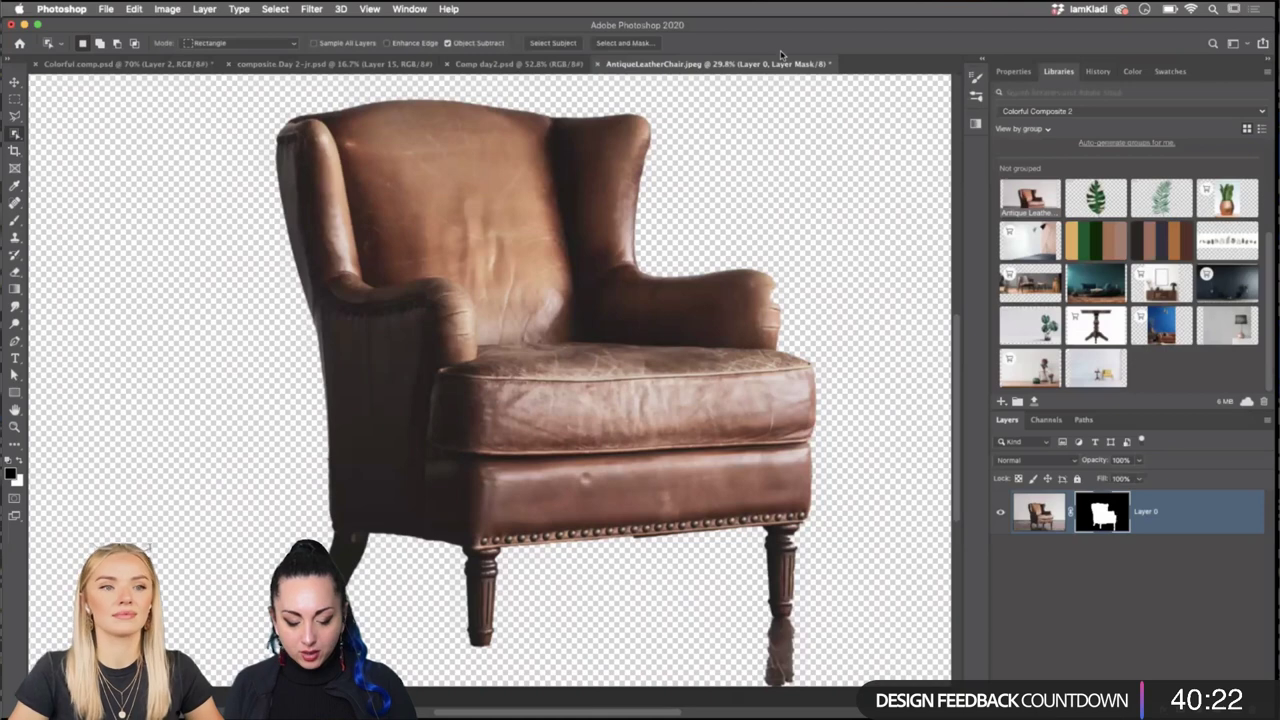
Delete the old chair copy from Comp day2's Artboard 1.
click(519, 63)
drag(630, 259, 631, 257)
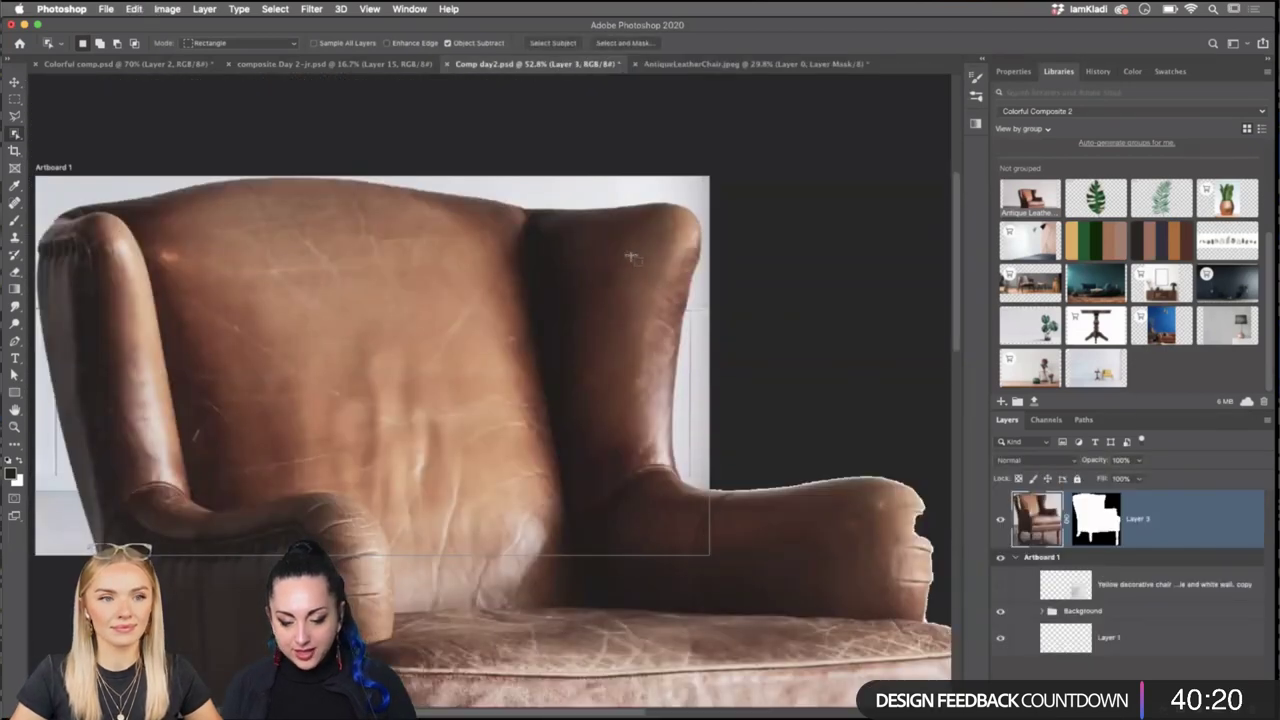
scroll(645, 340, down, 5)
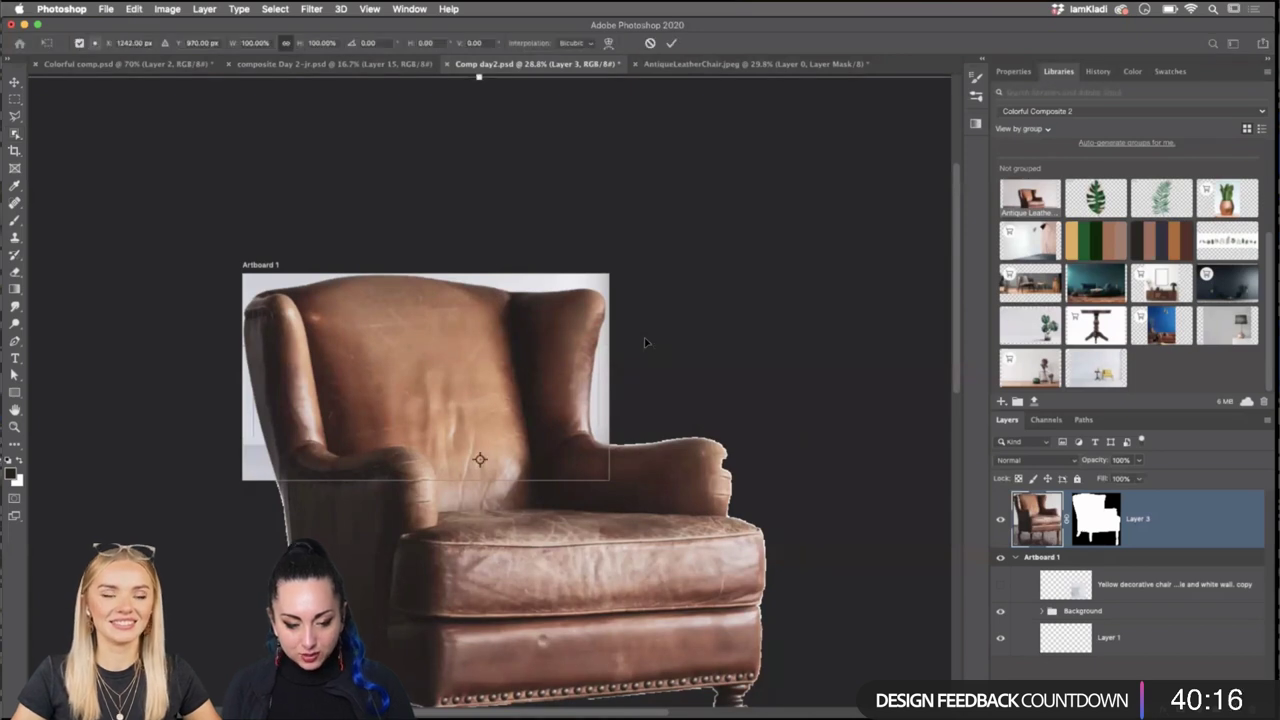
key(ctrl+t)
scroll(629, 321, down, 1)
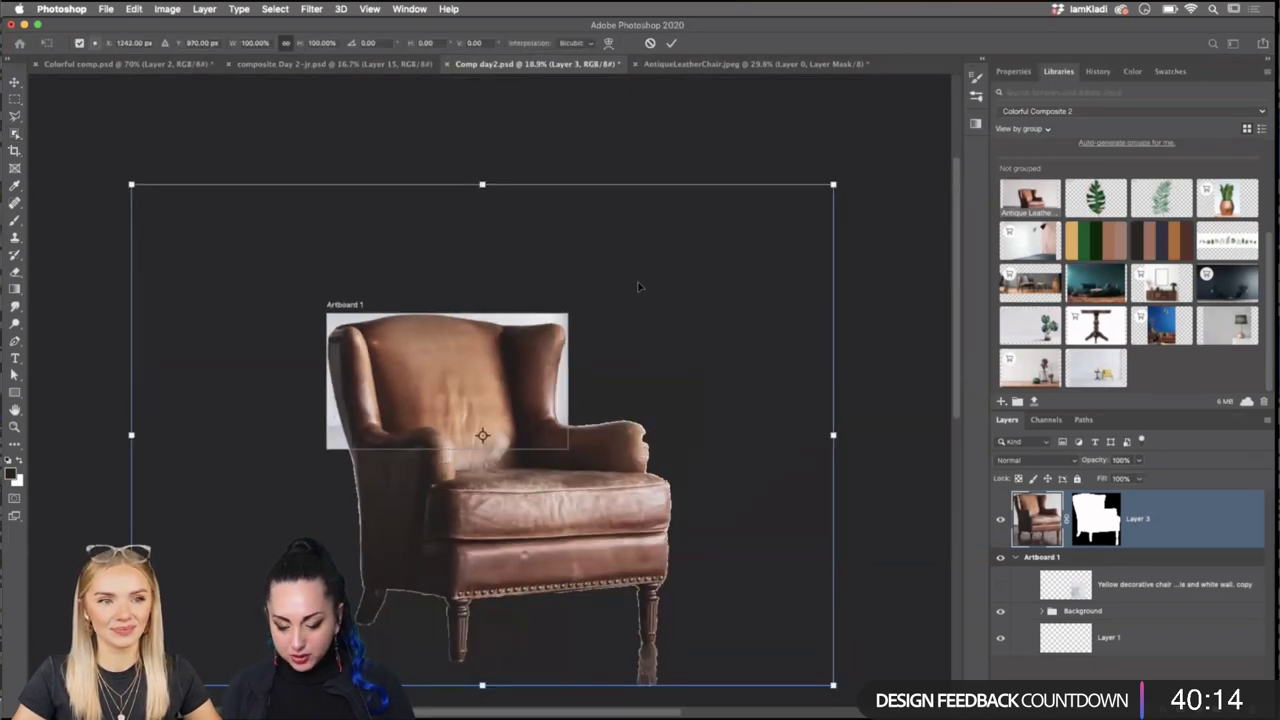
key(Escape)
key(BackSpace)
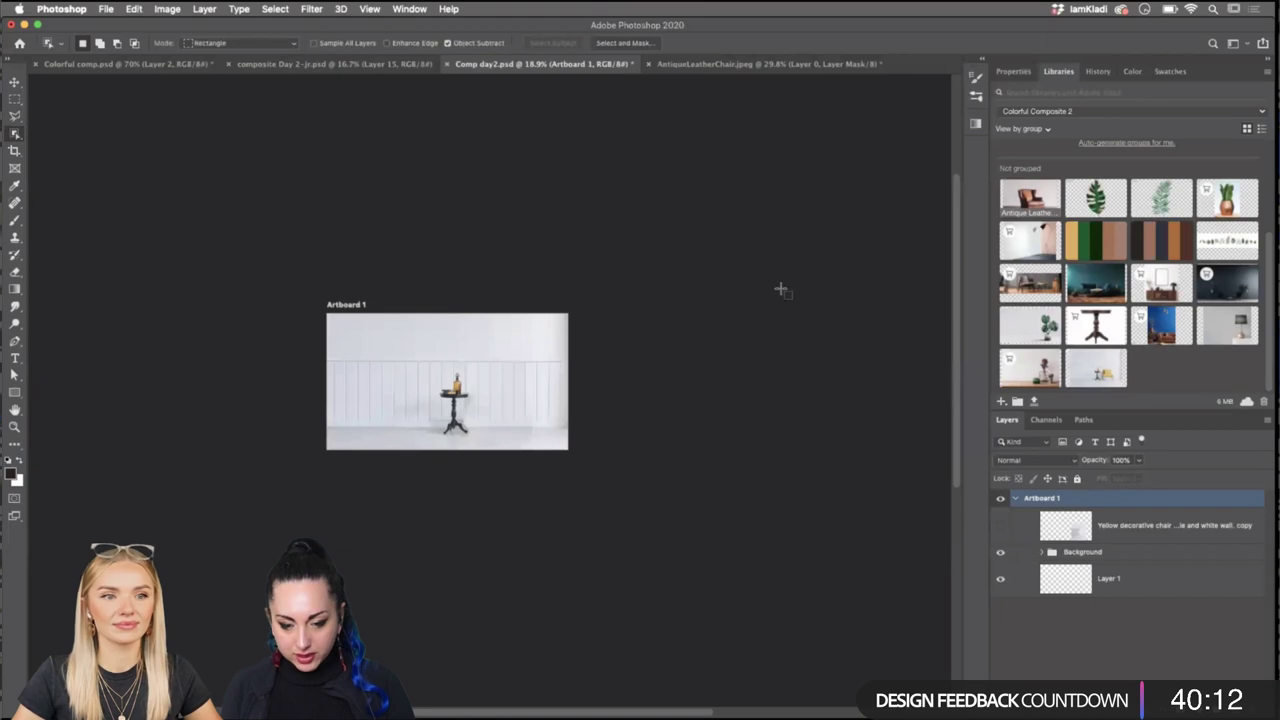
Convert the armchair's Layer 0 to a smart object and paste it into Comp day2 as Layer 3.
click(724, 63)
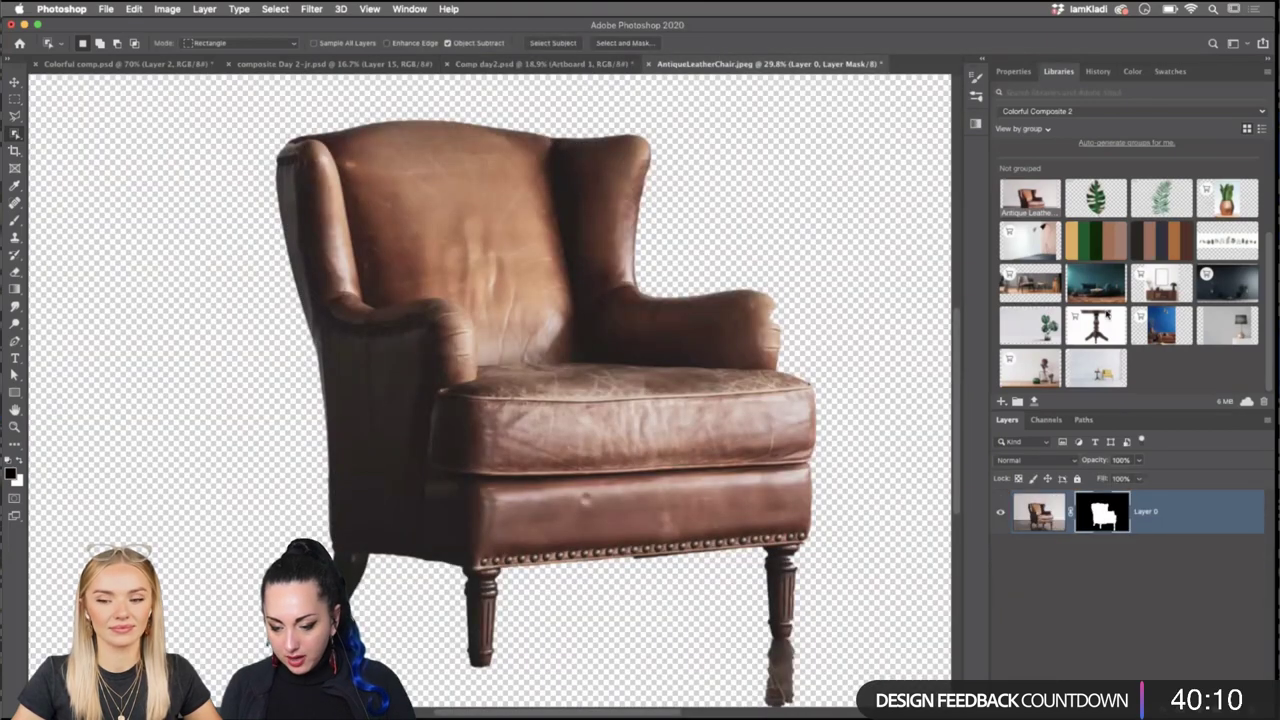
right_click(1199, 511)
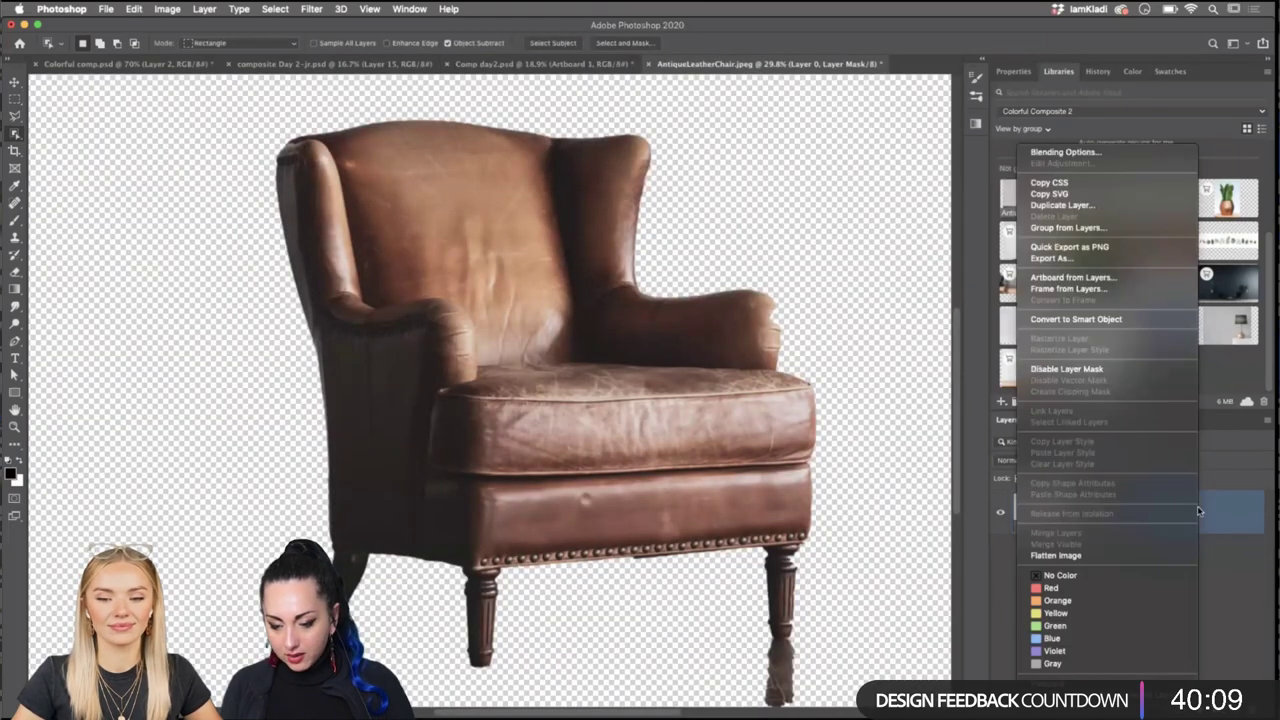
click(1146, 318)
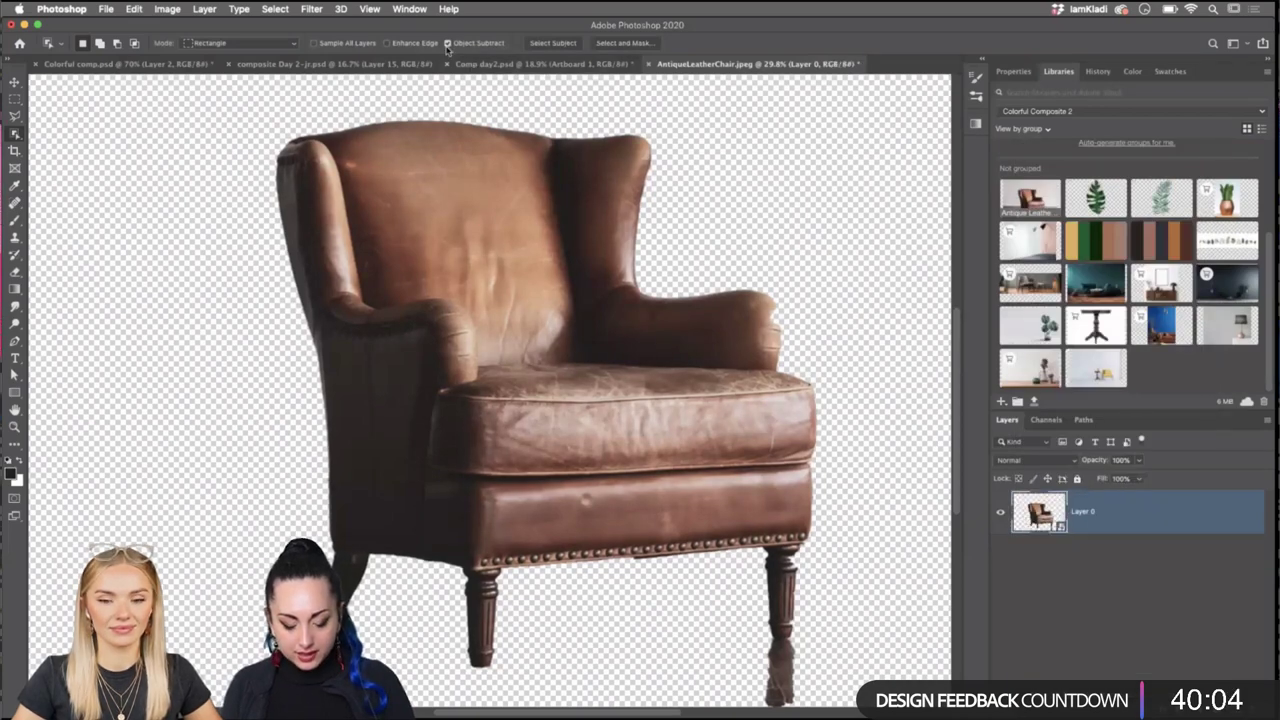
click(540, 63)
key(super+v)
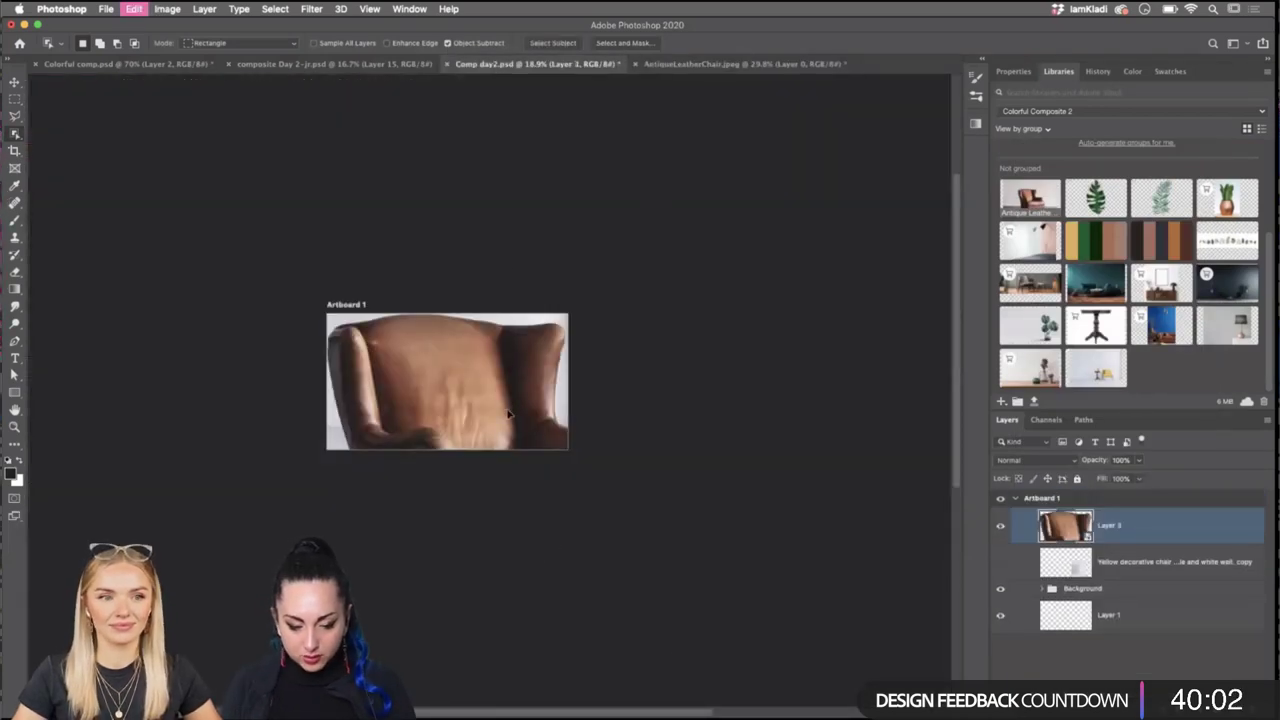
Scale the pasted chair down and move it beside the small side table.
key(super+t)
drag(669, 313, 533, 383)
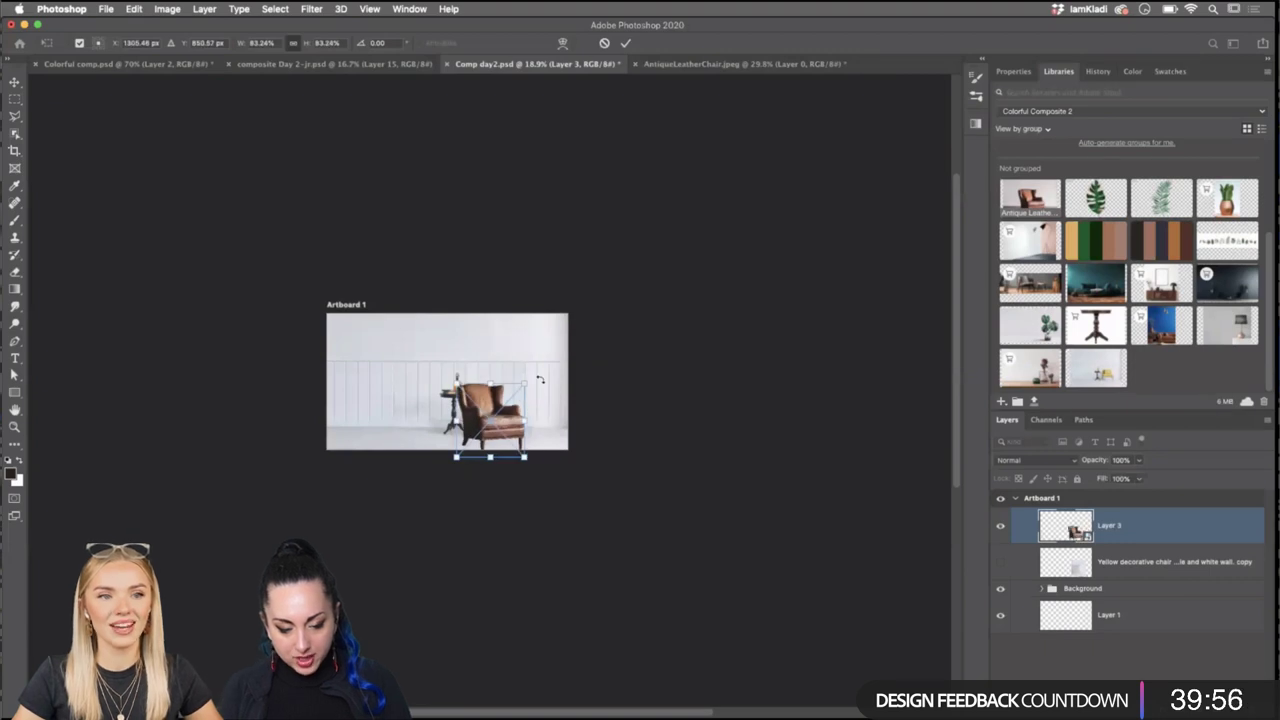
key(super+plus)
drag(568, 456, 595, 412)
key(Return)
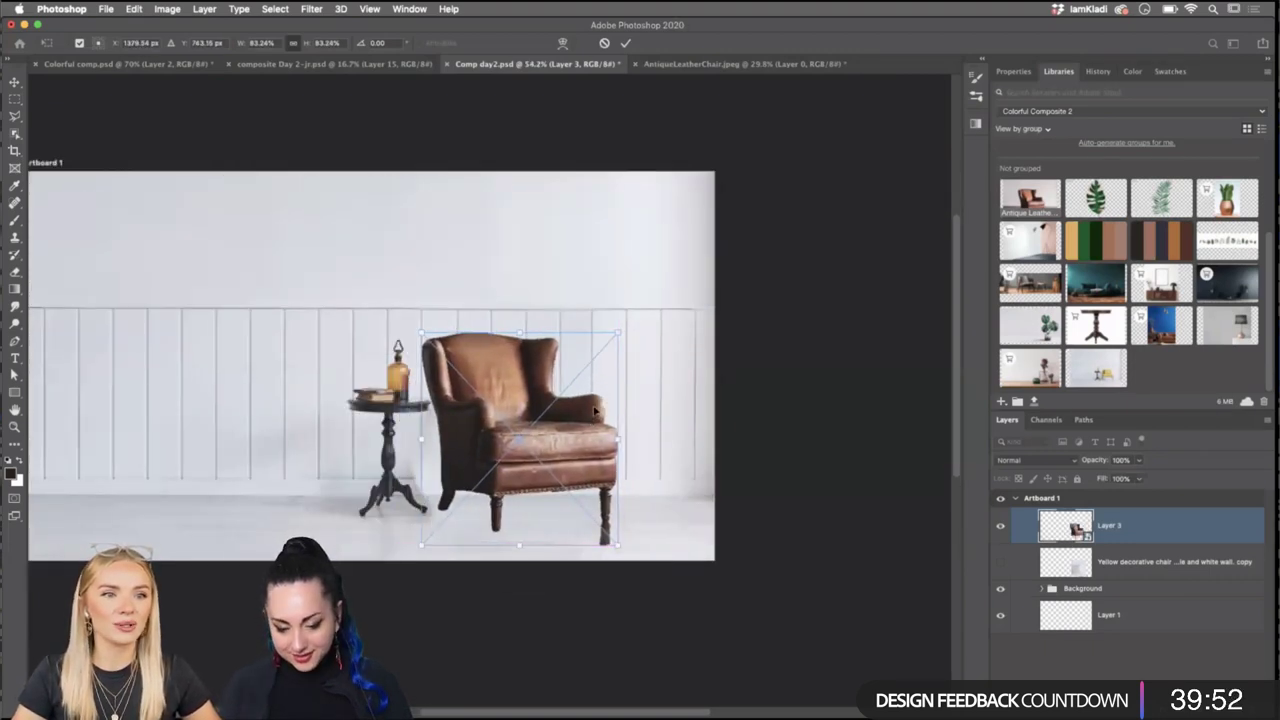
Nudge the chair into place and enlarge it slightly to about 91.5%.
key(super+t)
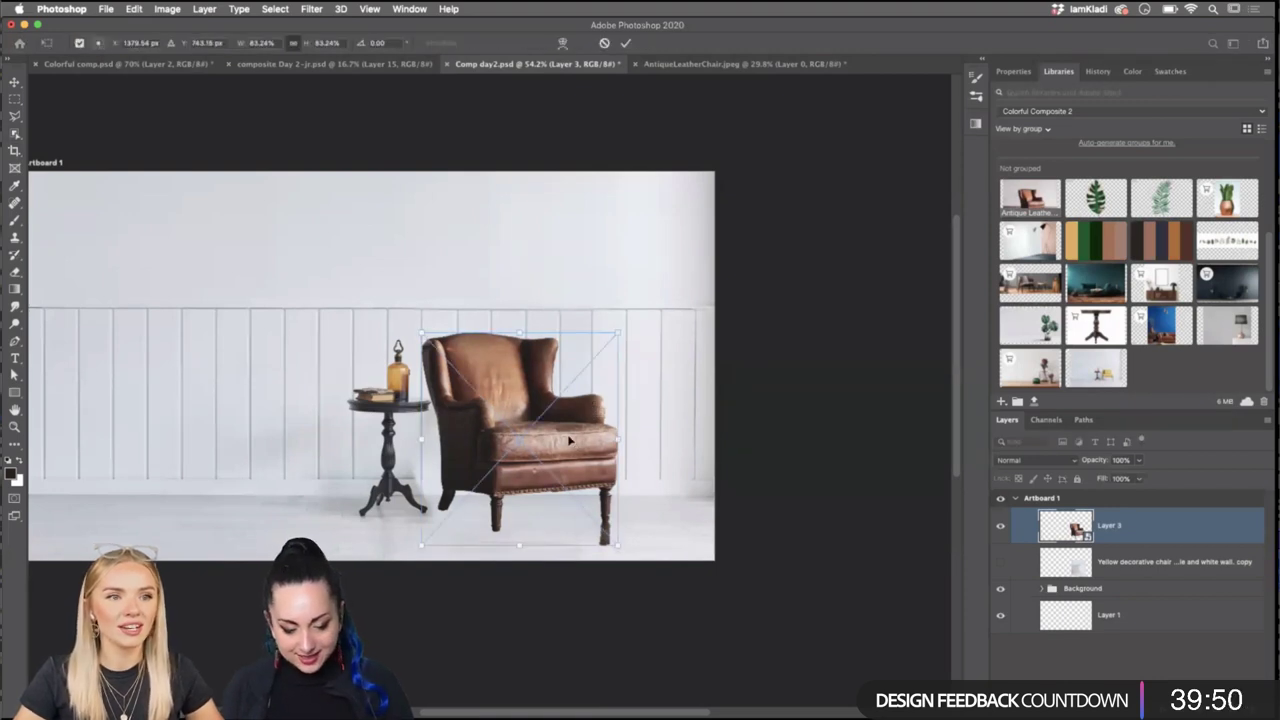
drag(543, 431, 548, 435)
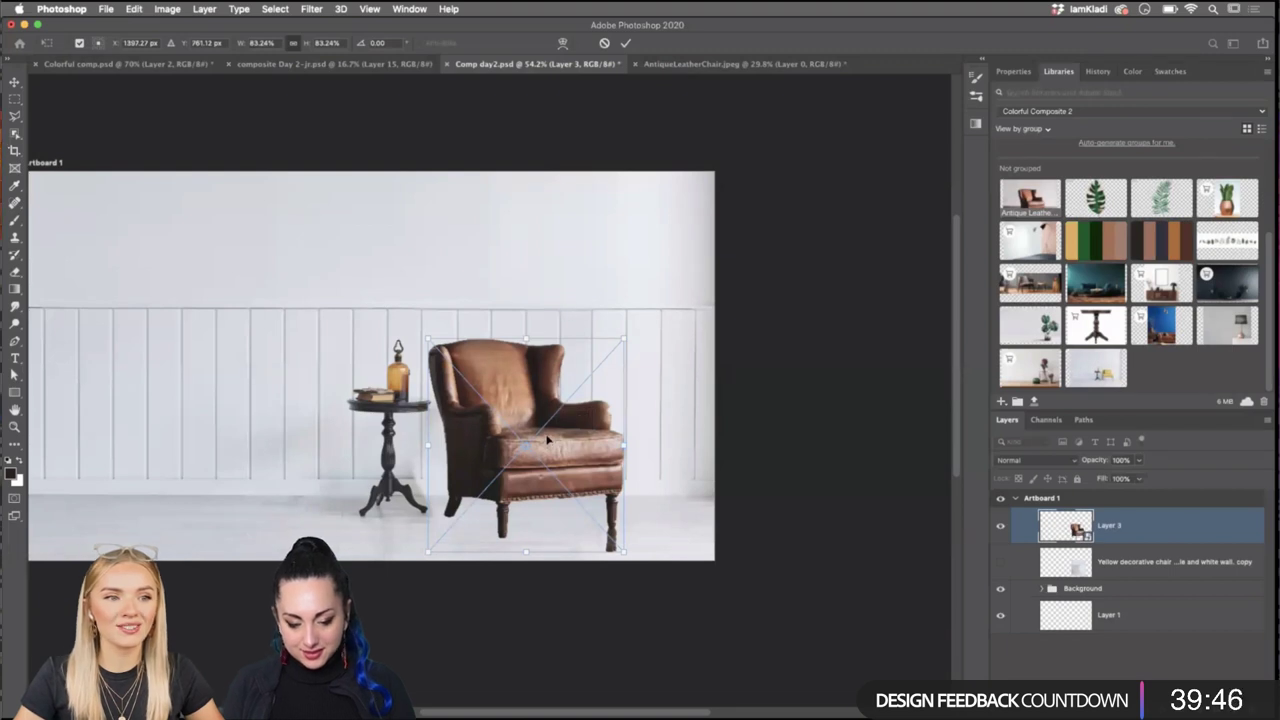
key(Return)
key(super+t)
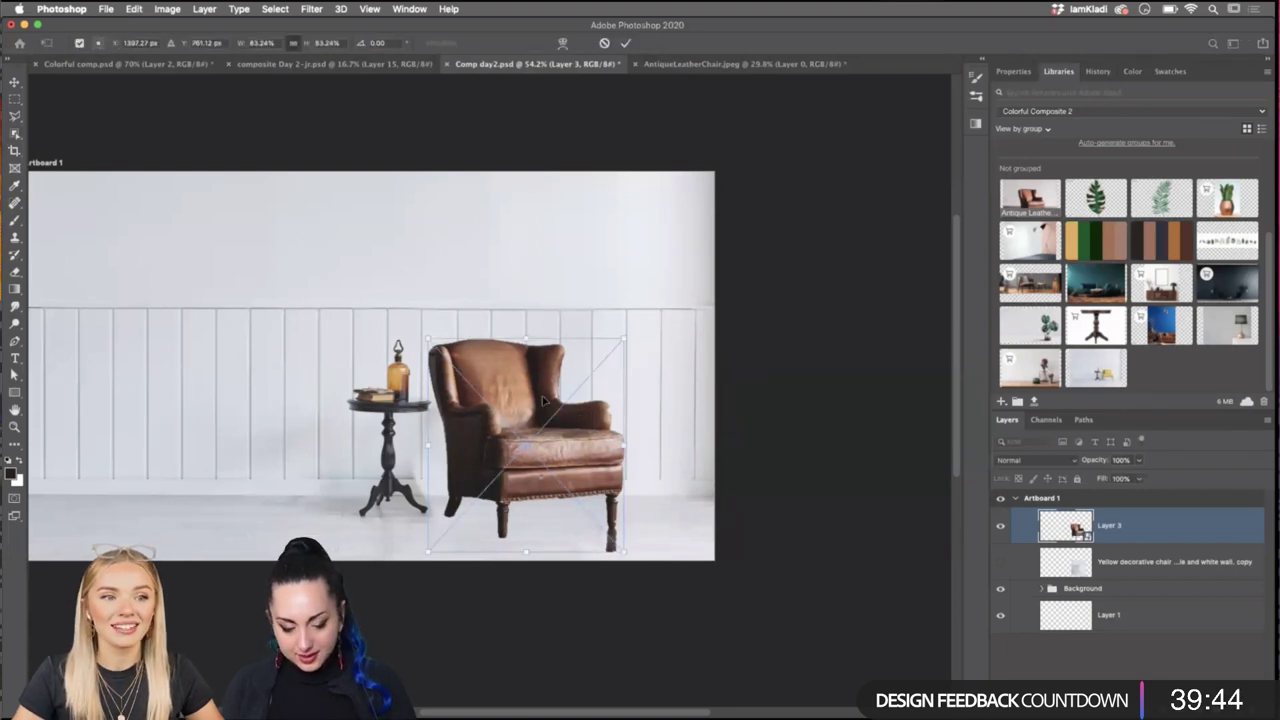
drag(522, 430, 526, 420)
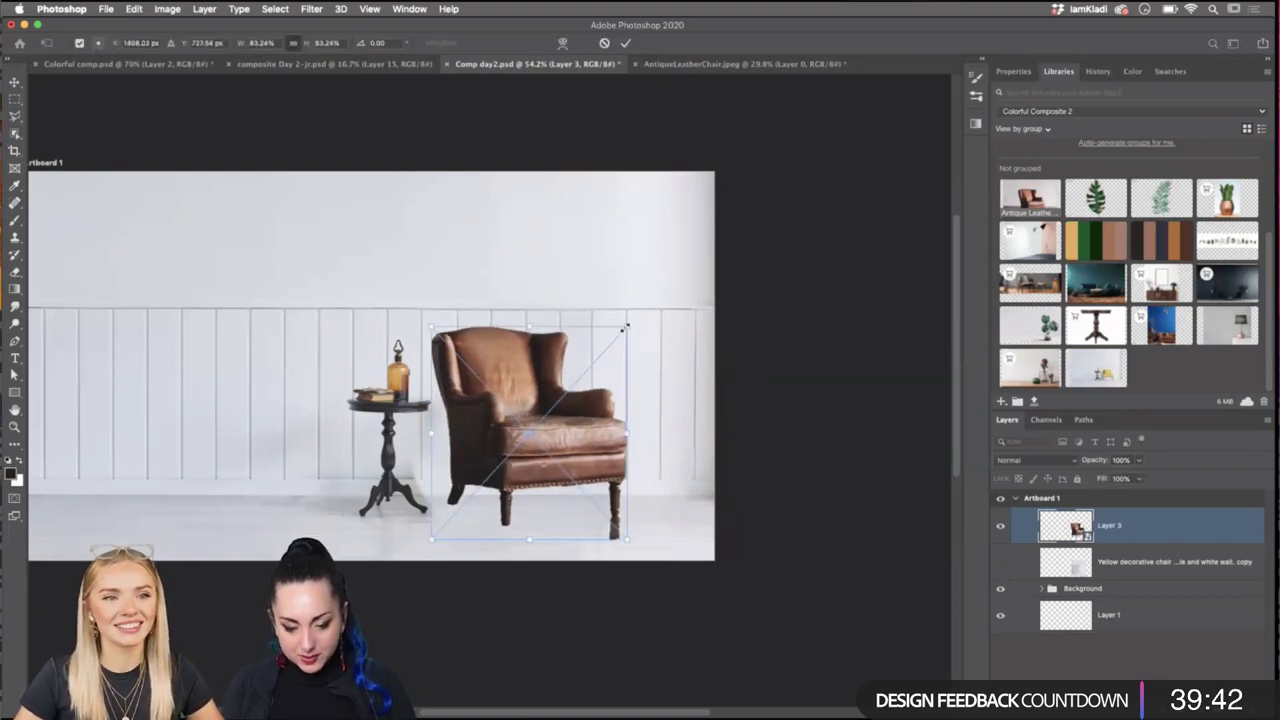
drag(621, 322, 646, 304)
drag(545, 418, 533, 419)
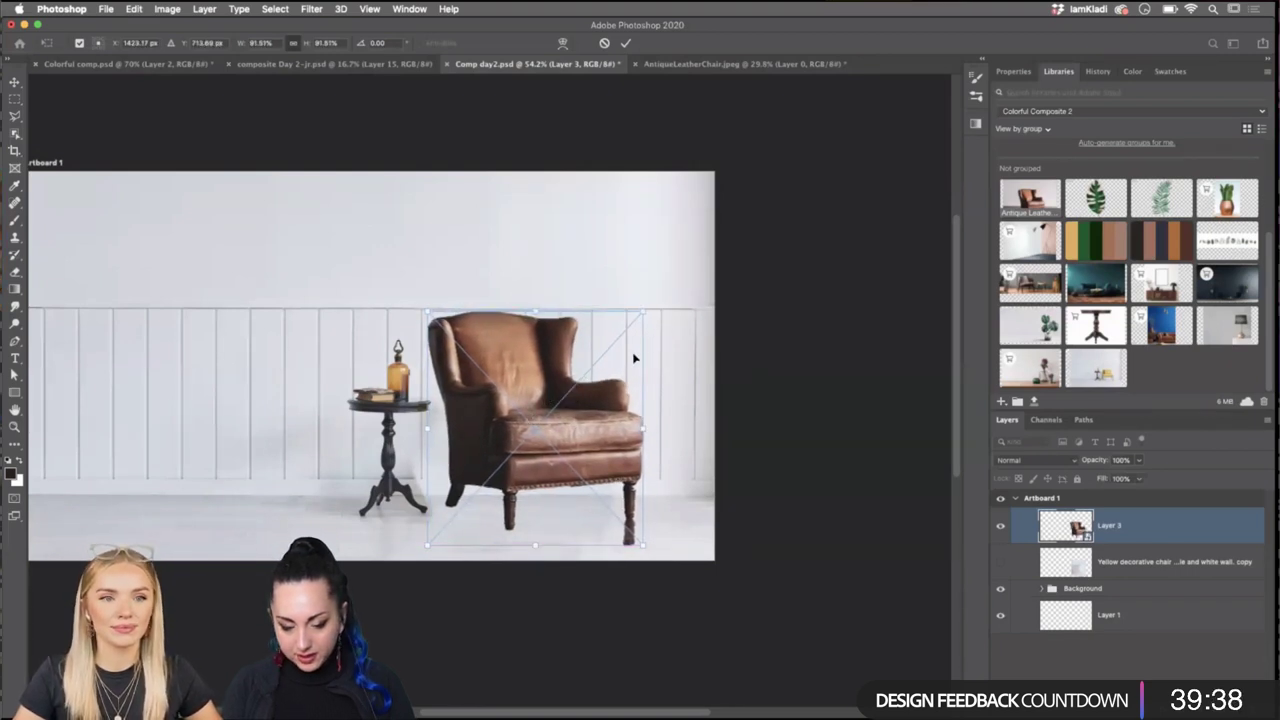
key(Return)
key(w)
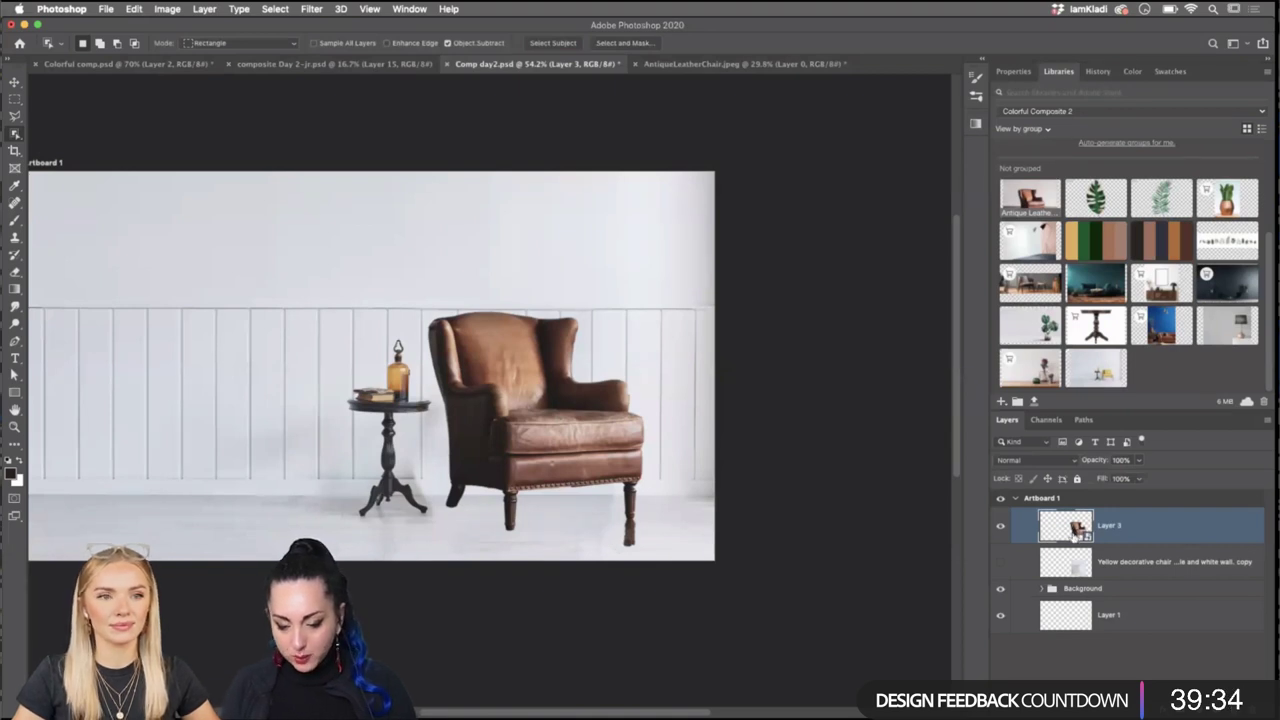
Open the chair smart object in Select and Mask with Onion Skin view at 53%.
double_click(1074, 535)
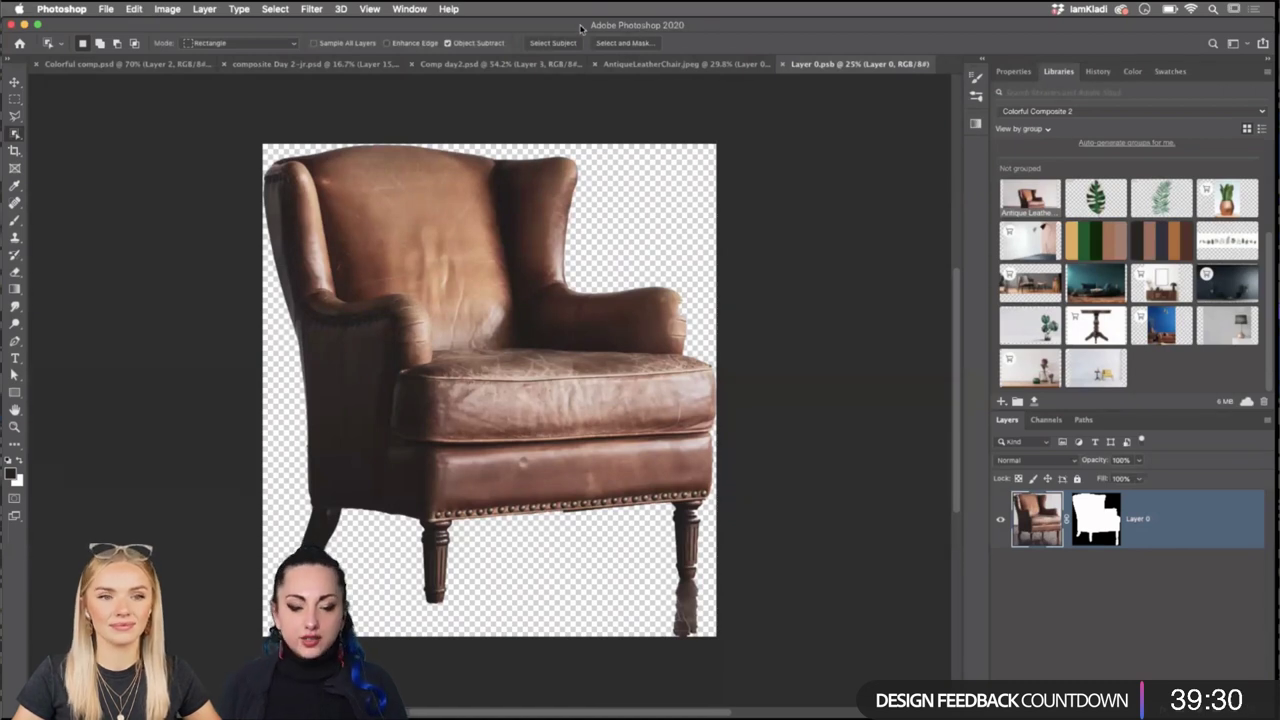
click(634, 45)
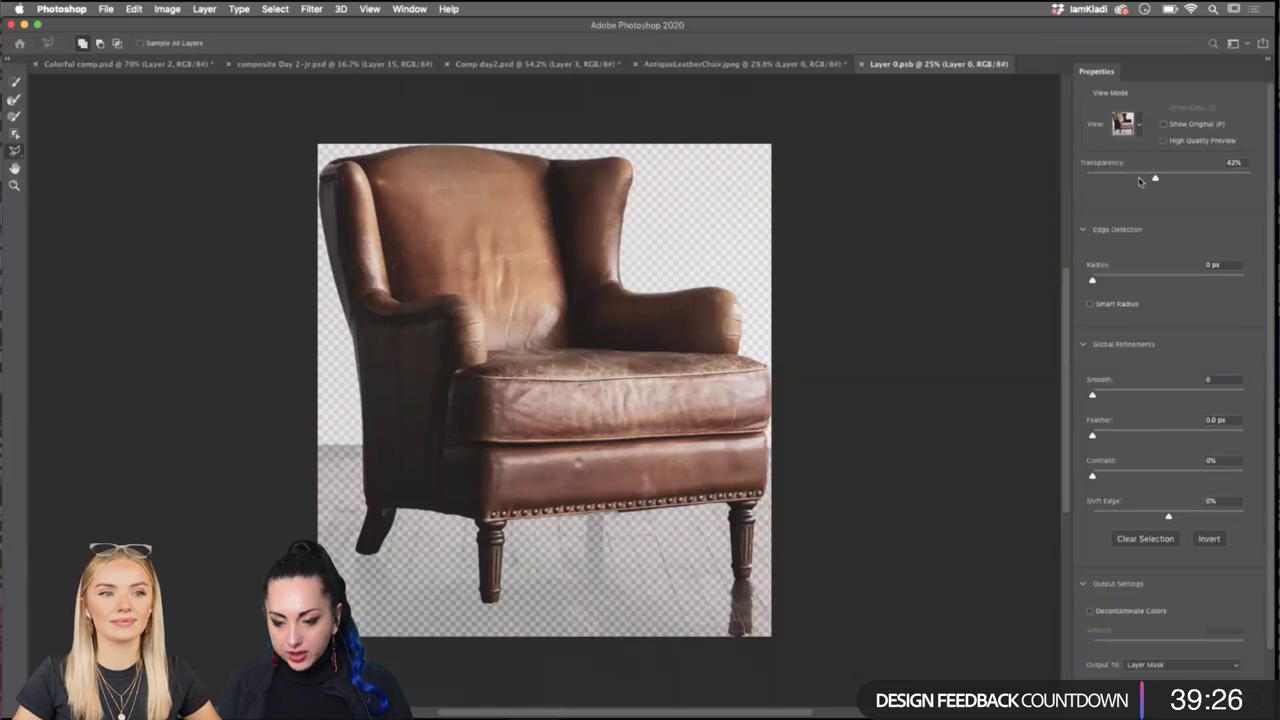
click(1139, 124)
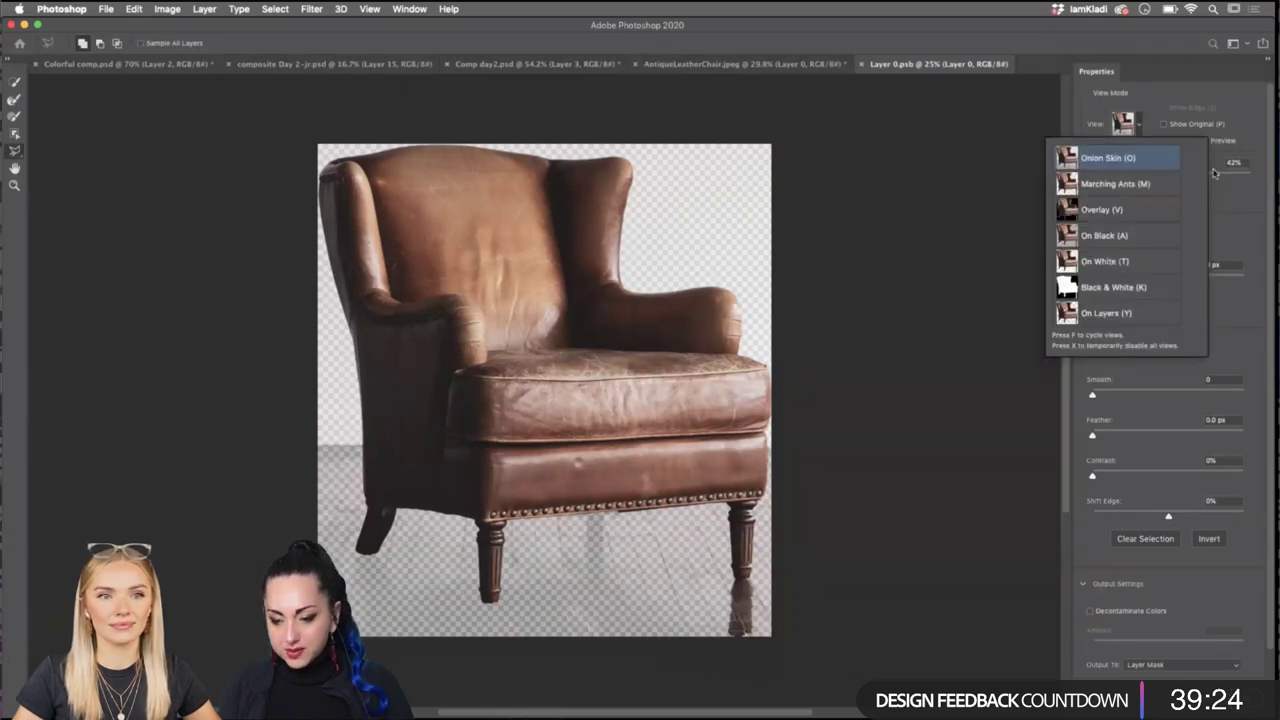
click(1145, 158)
drag(1158, 176, 1068, 190)
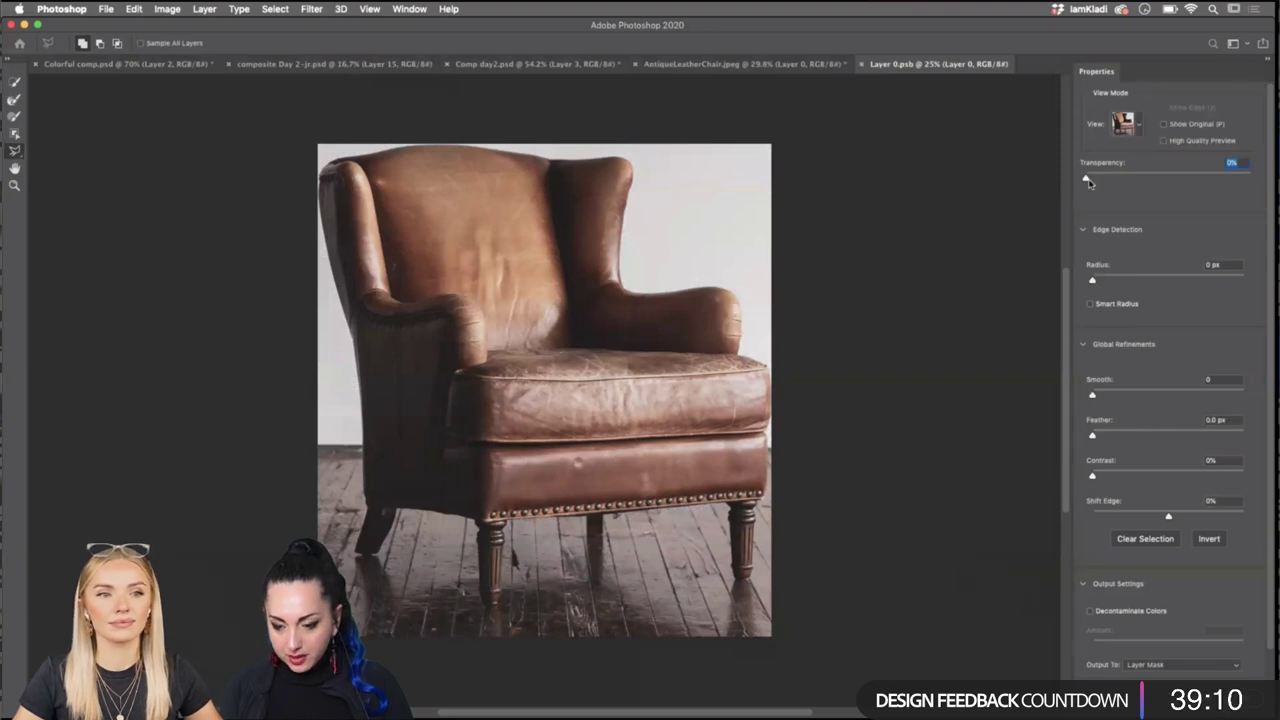
drag(1104, 180, 1175, 181)
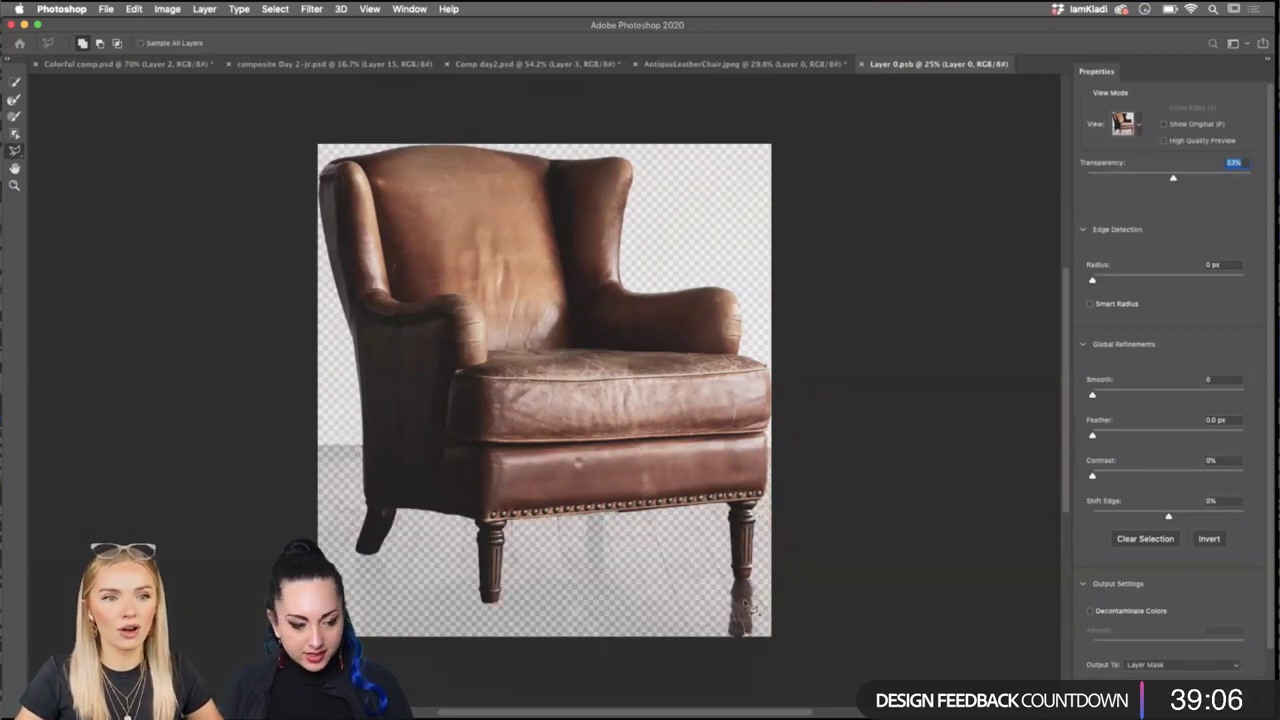
Brush away the floor reflection under the front leg and paint the back leg into the mask.
click(15, 117)
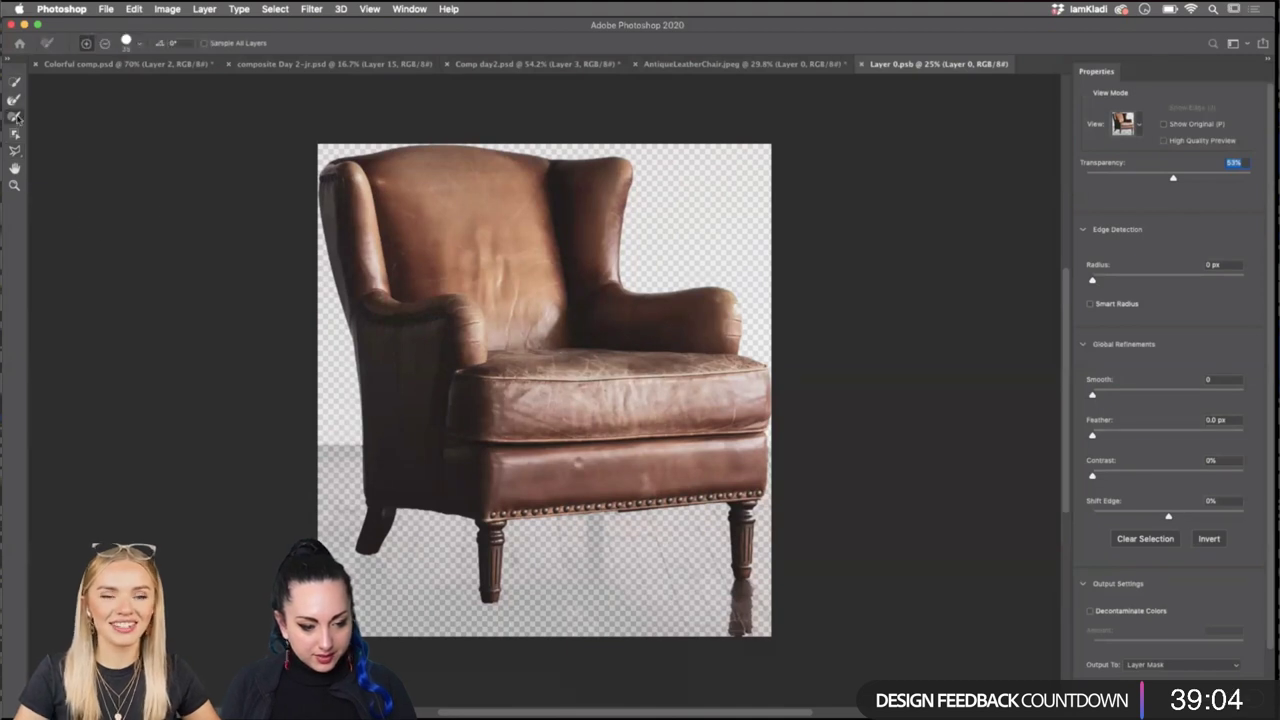
click(104, 44)
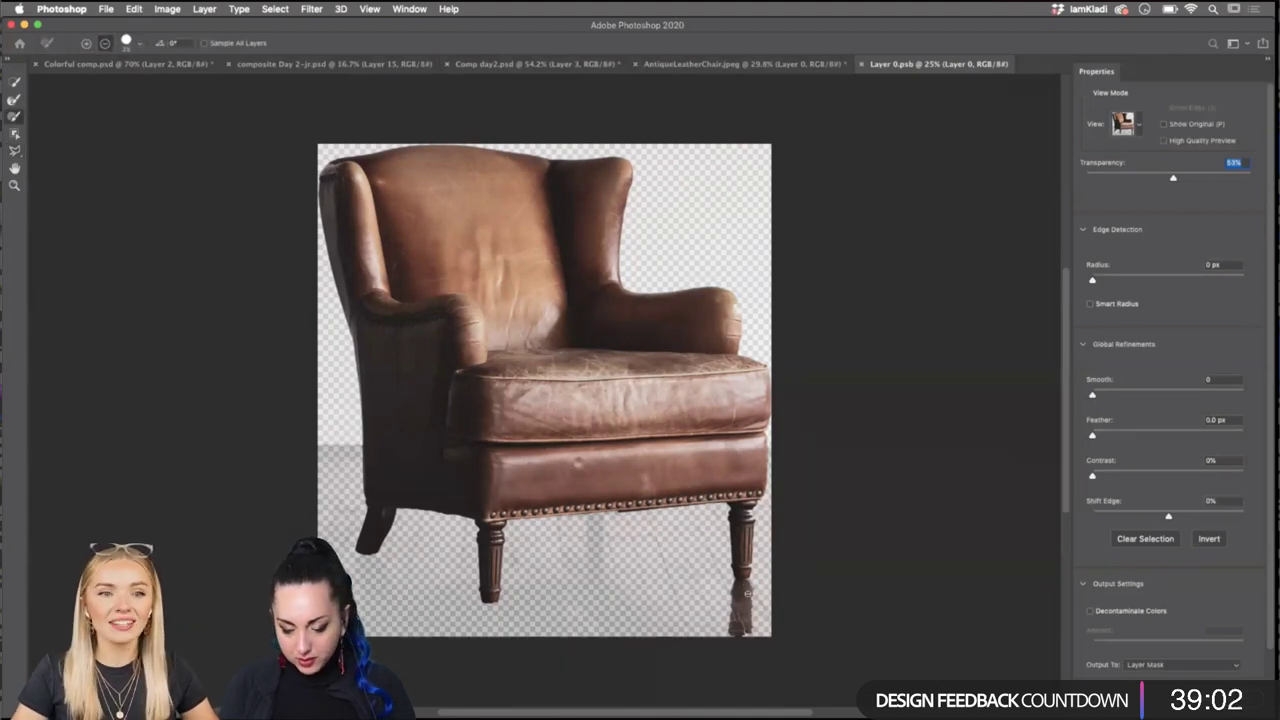
scroll(744, 584, up, 3)
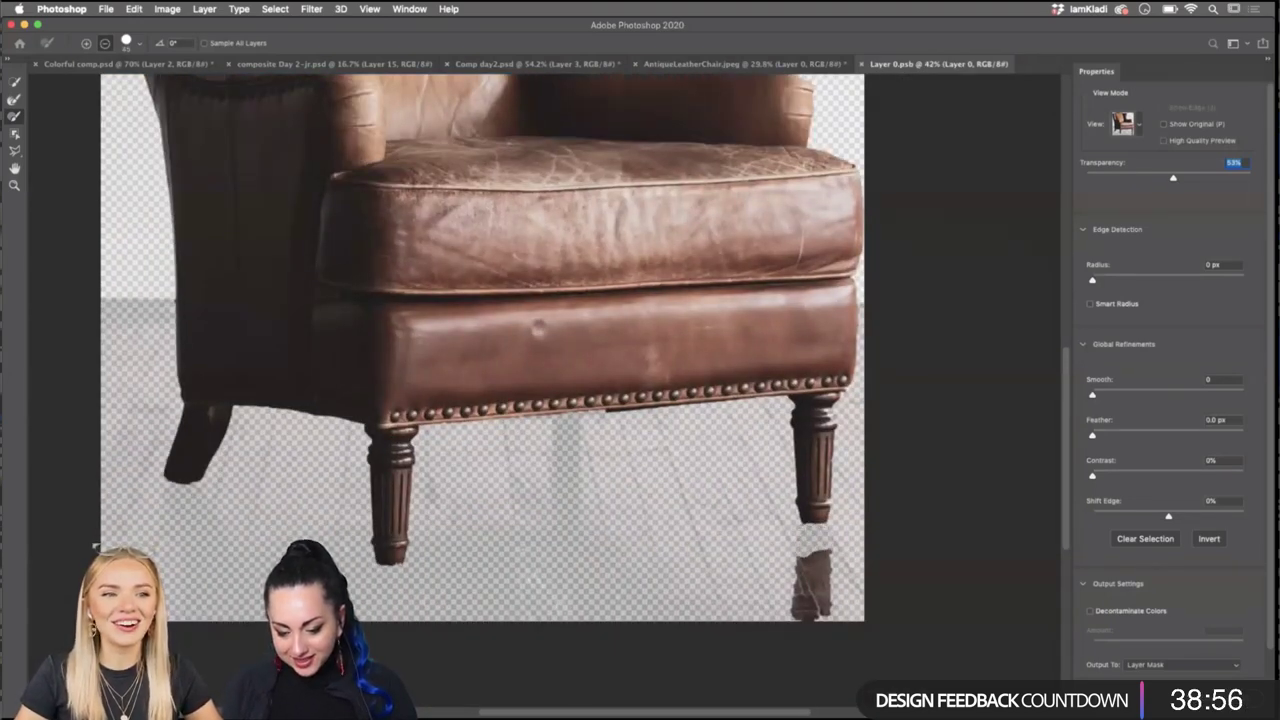
mouse_move(818, 565)
mouse_down()
mouse_move(862, 568)
mouse_move(810, 610)
mouse_move(811, 629)
mouse_move(794, 604)
mouse_up()
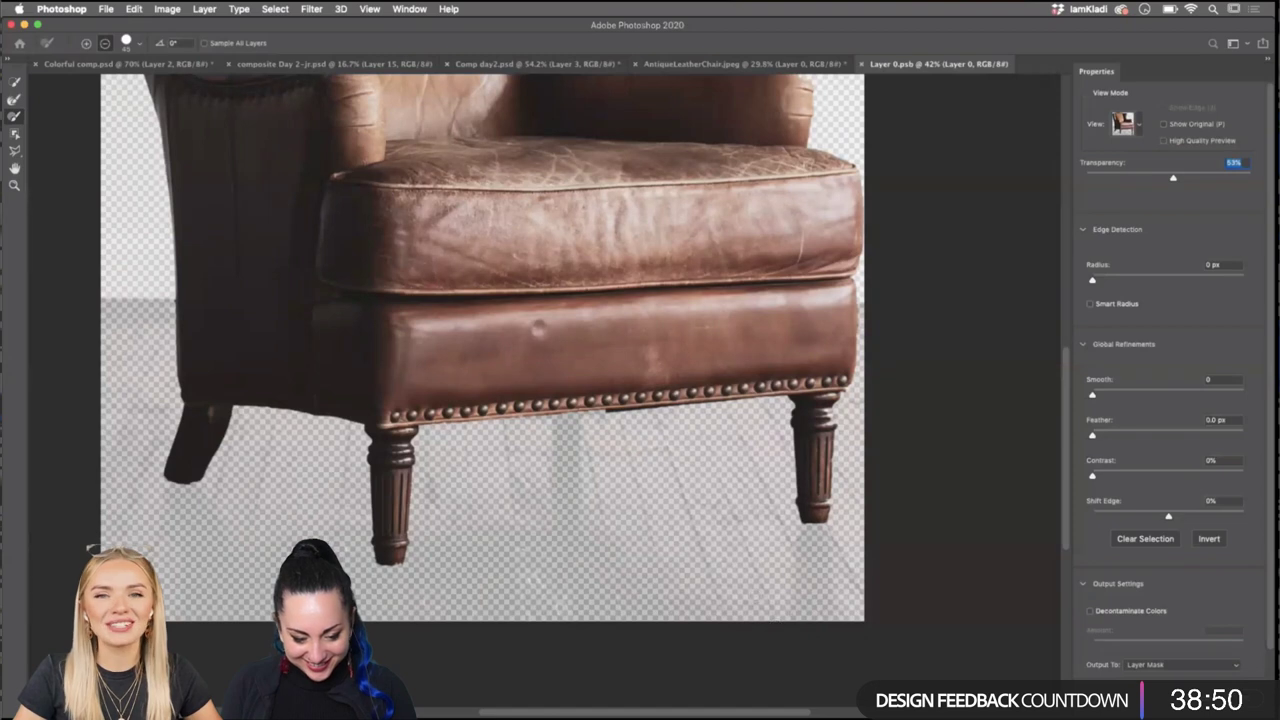
click(87, 43)
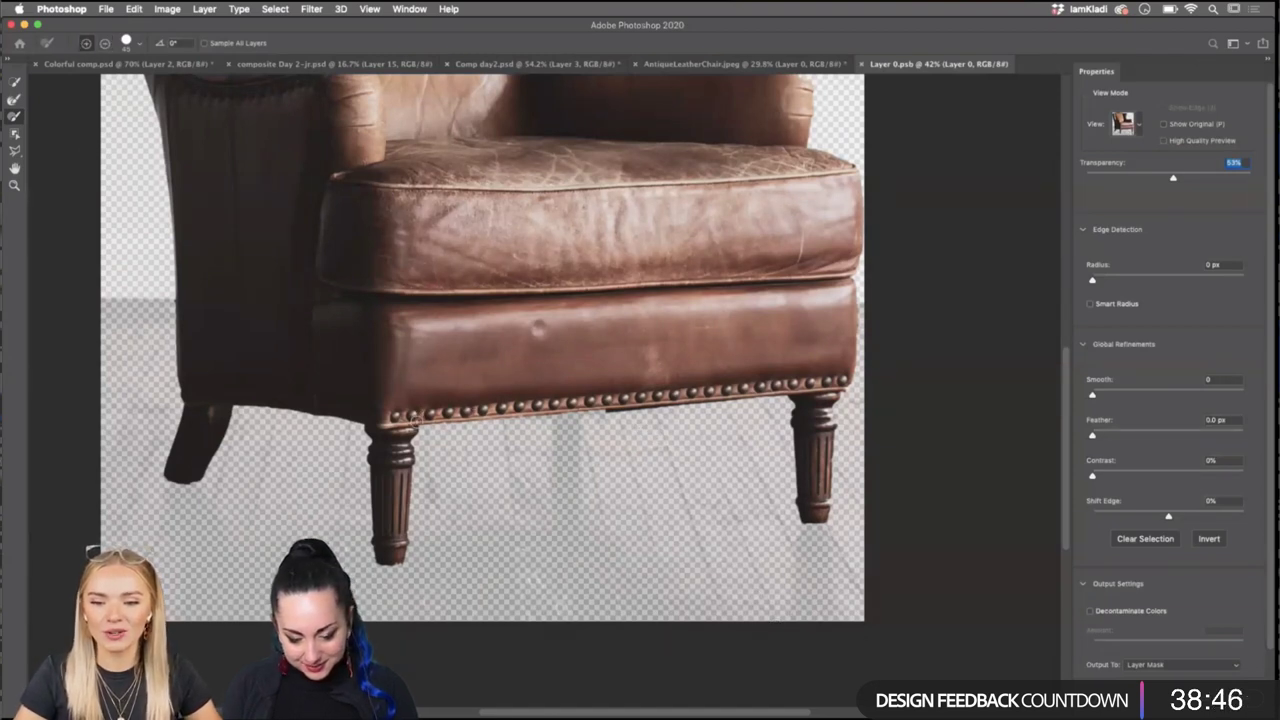
drag(417, 416, 733, 574)
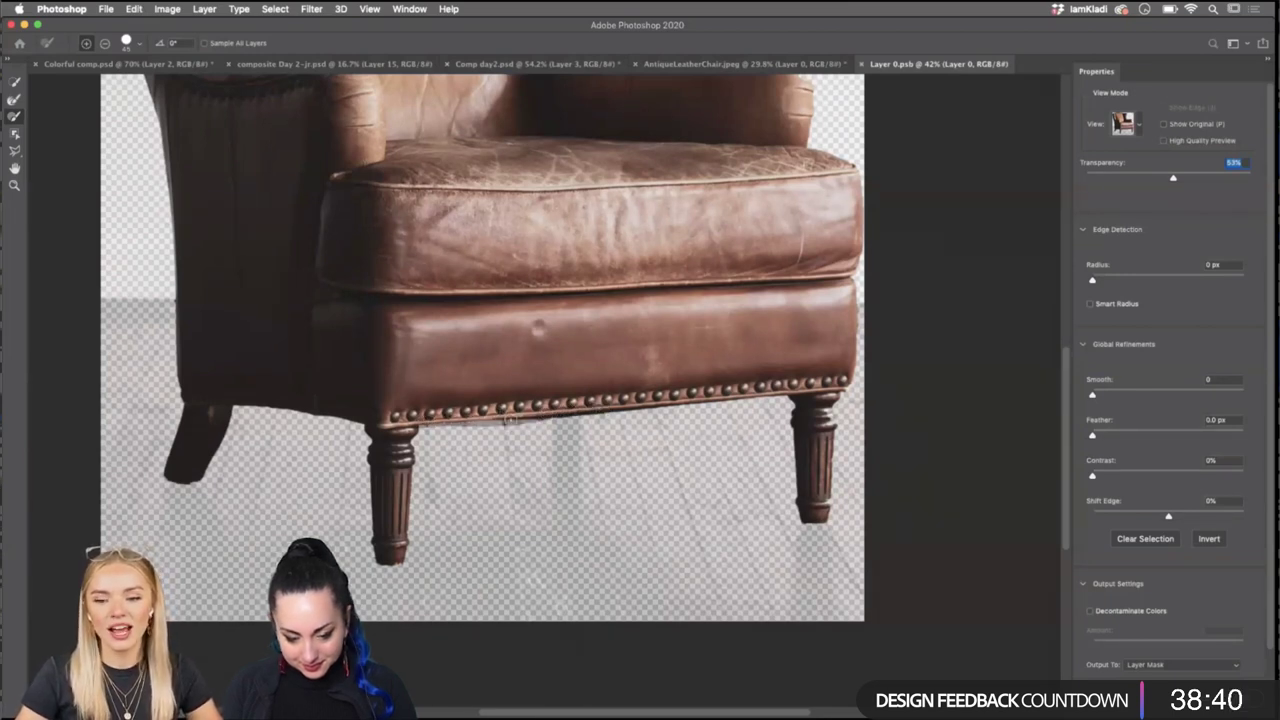
key(z)
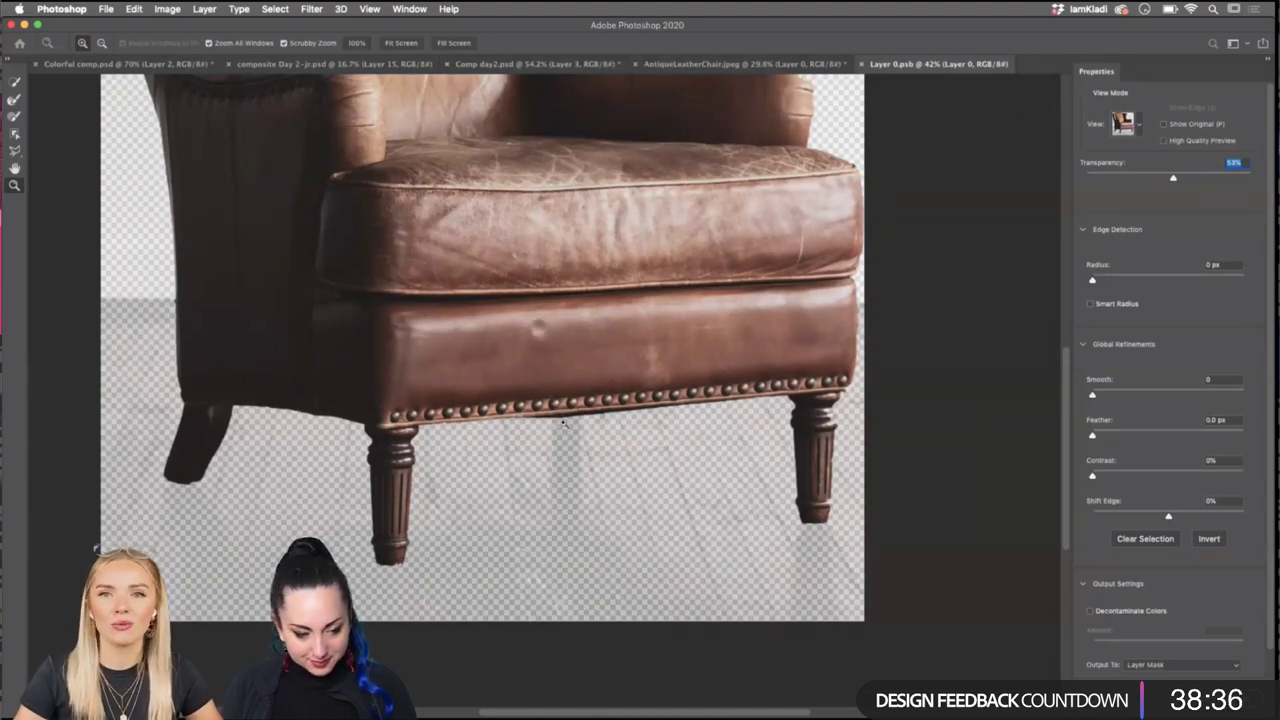
click(14, 116)
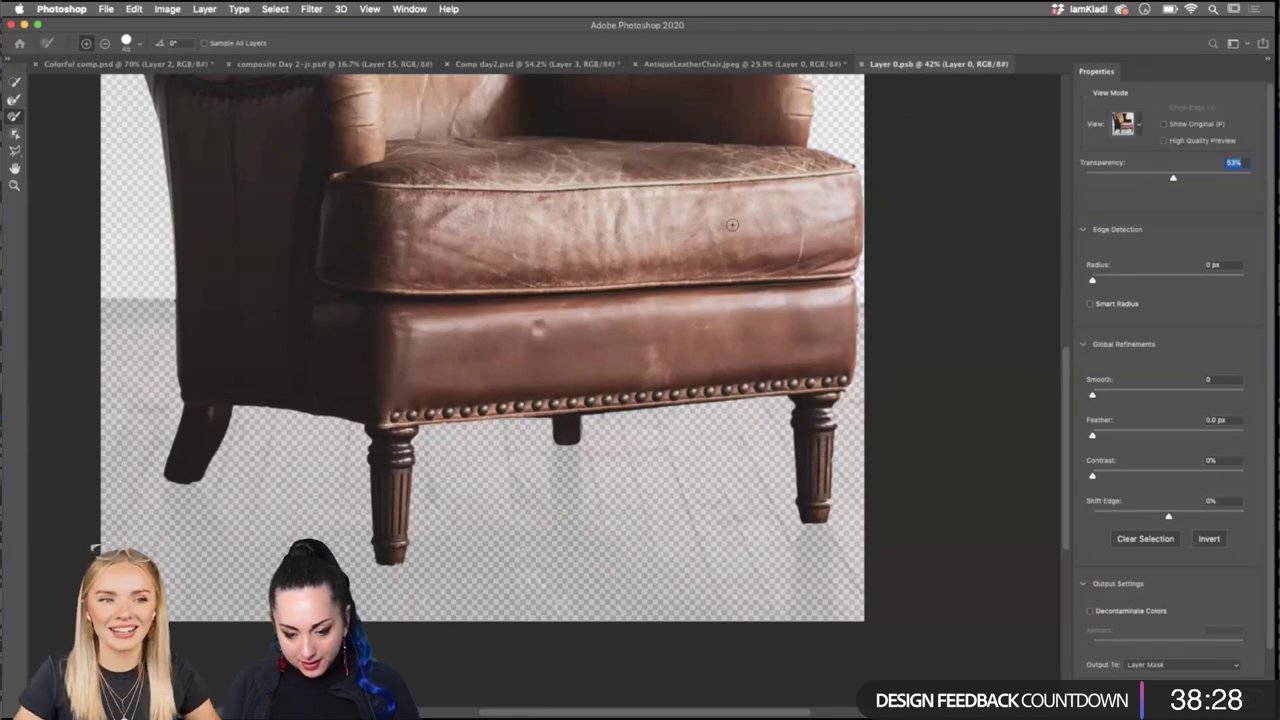
Paint with the Refine Edge Brush along the chair's front leg to clean its mask edge.
scroll(453, 440, up, 5)
scroll(453, 440, right, 3)
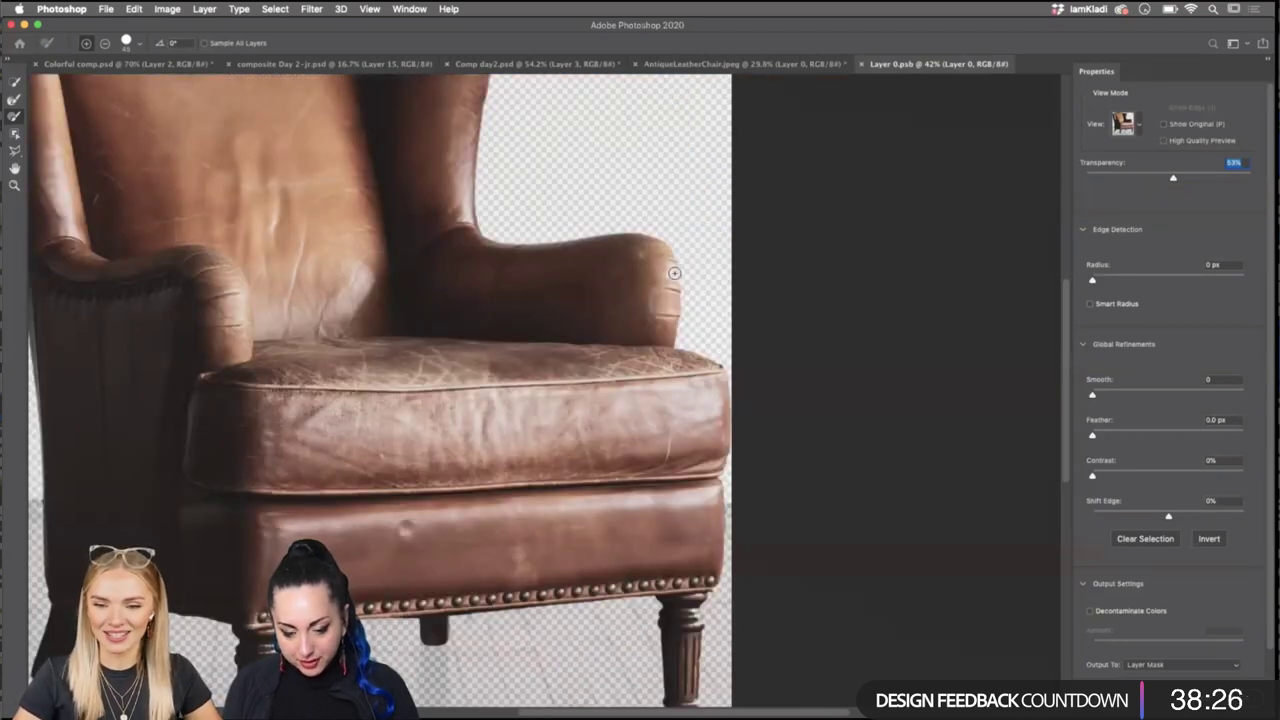
scroll(672, 277, up, 5)
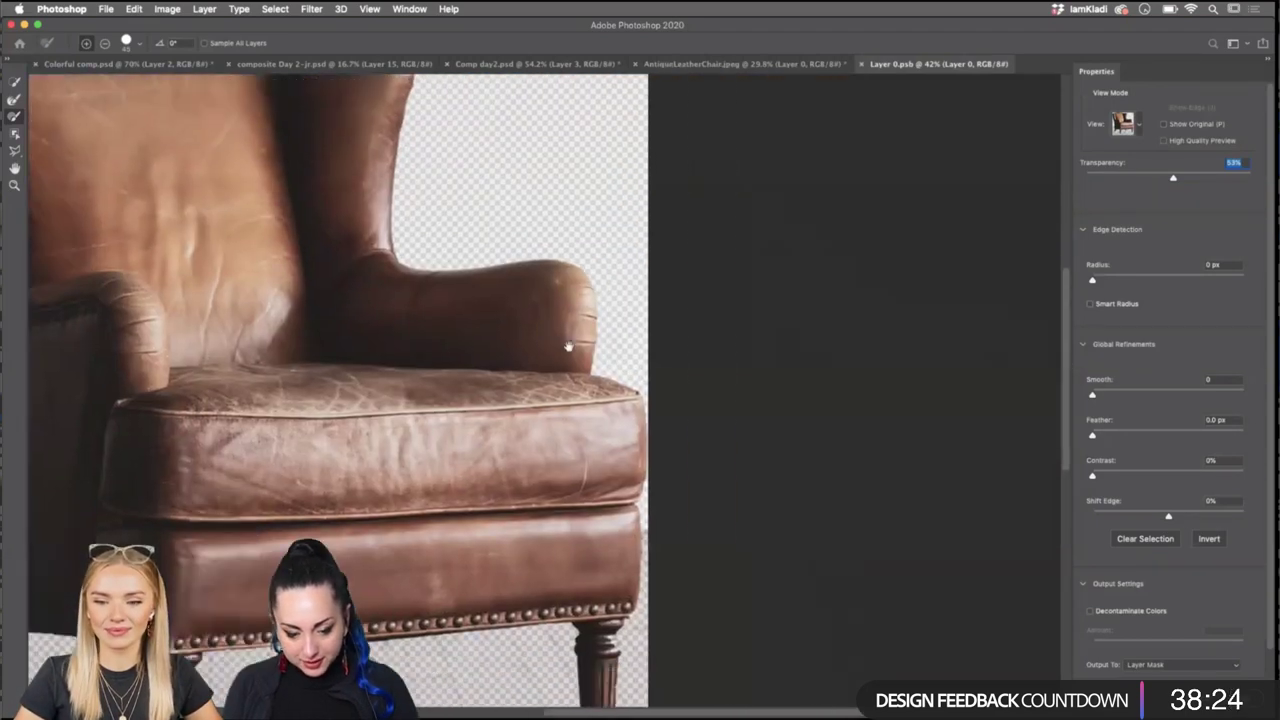
scroll(483, 261, down, 3)
scroll(483, 261, left, 3)
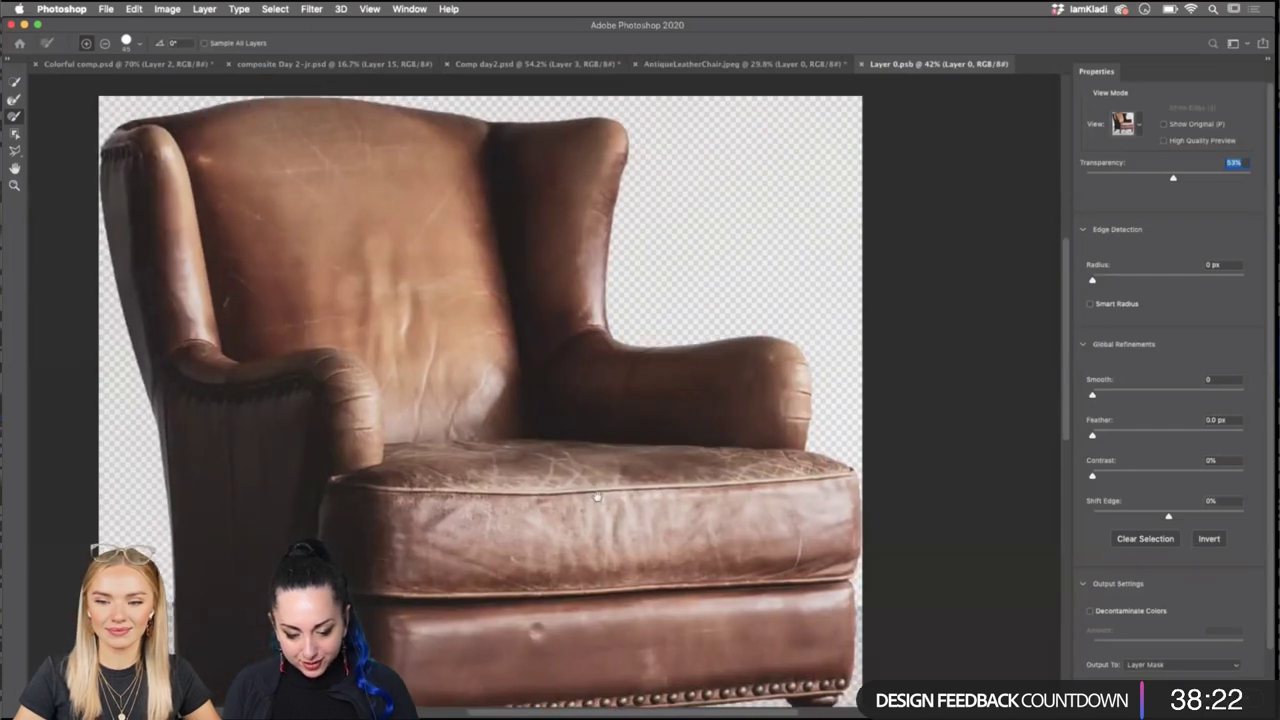
scroll(599, 431, down, 3)
scroll(599, 431, up, 5)
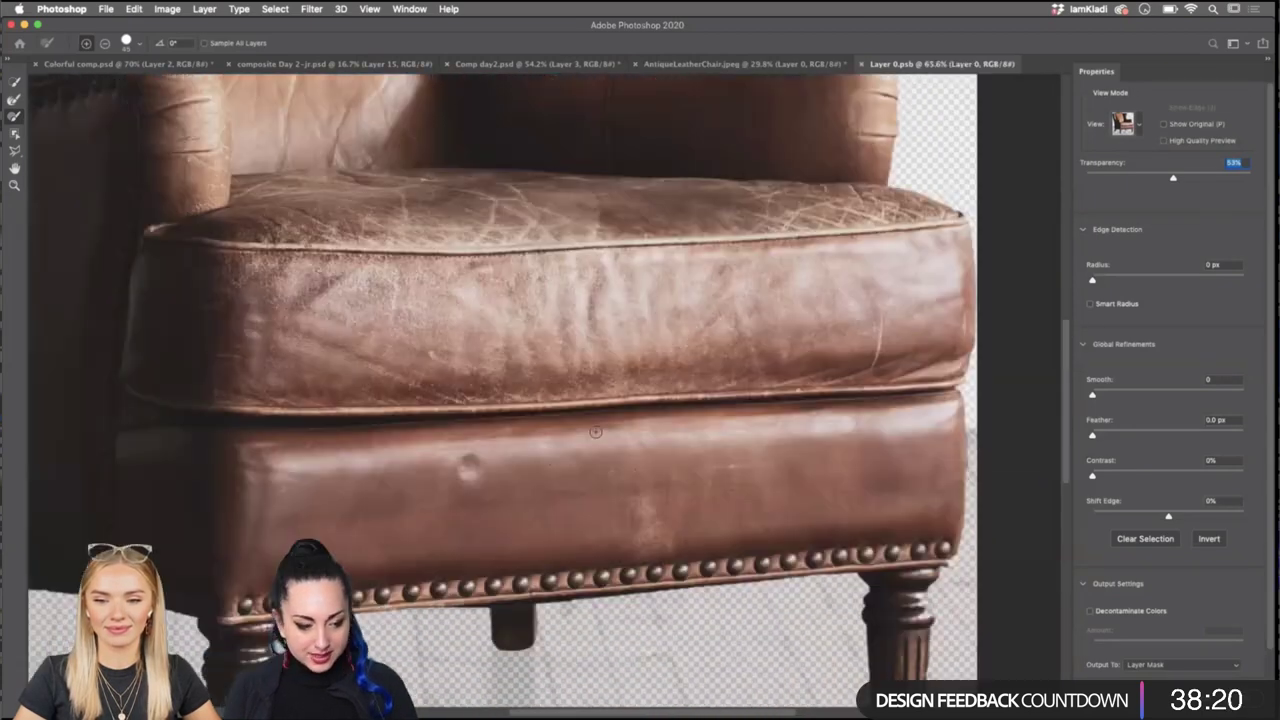
scroll(595, 432, down, 3)
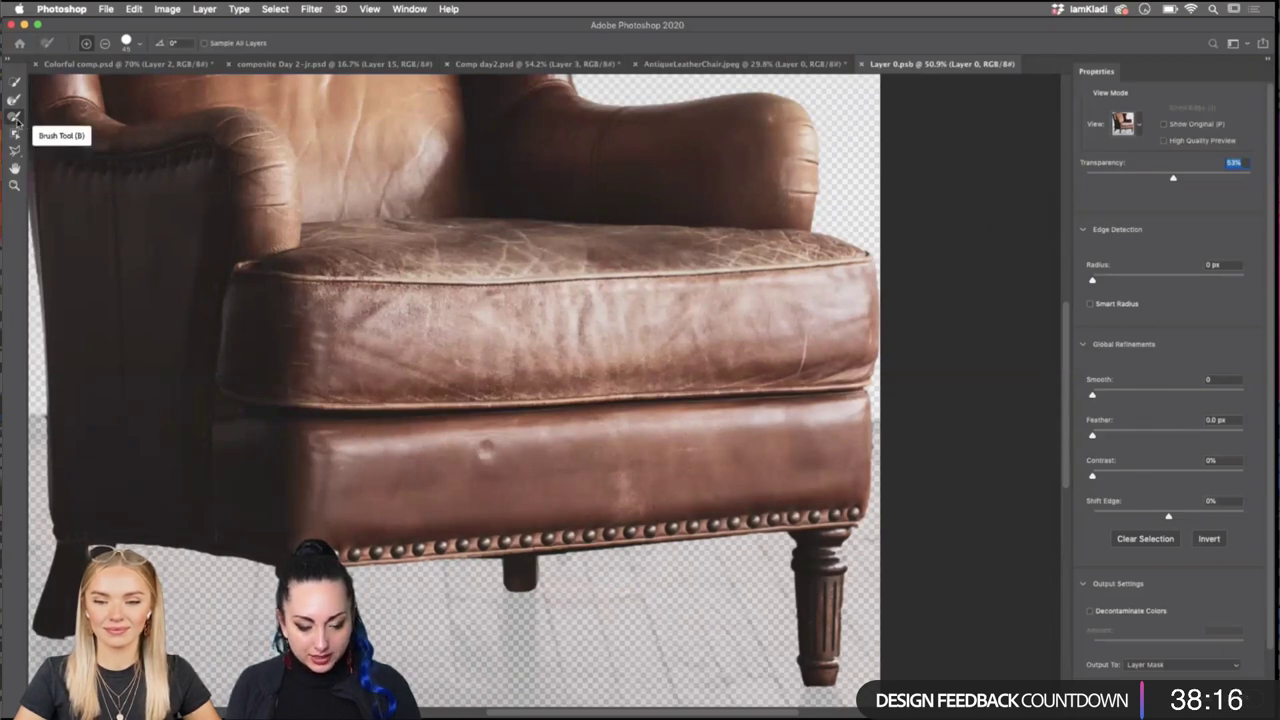
scroll(193, 513, down, 5)
scroll(193, 513, left, 4)
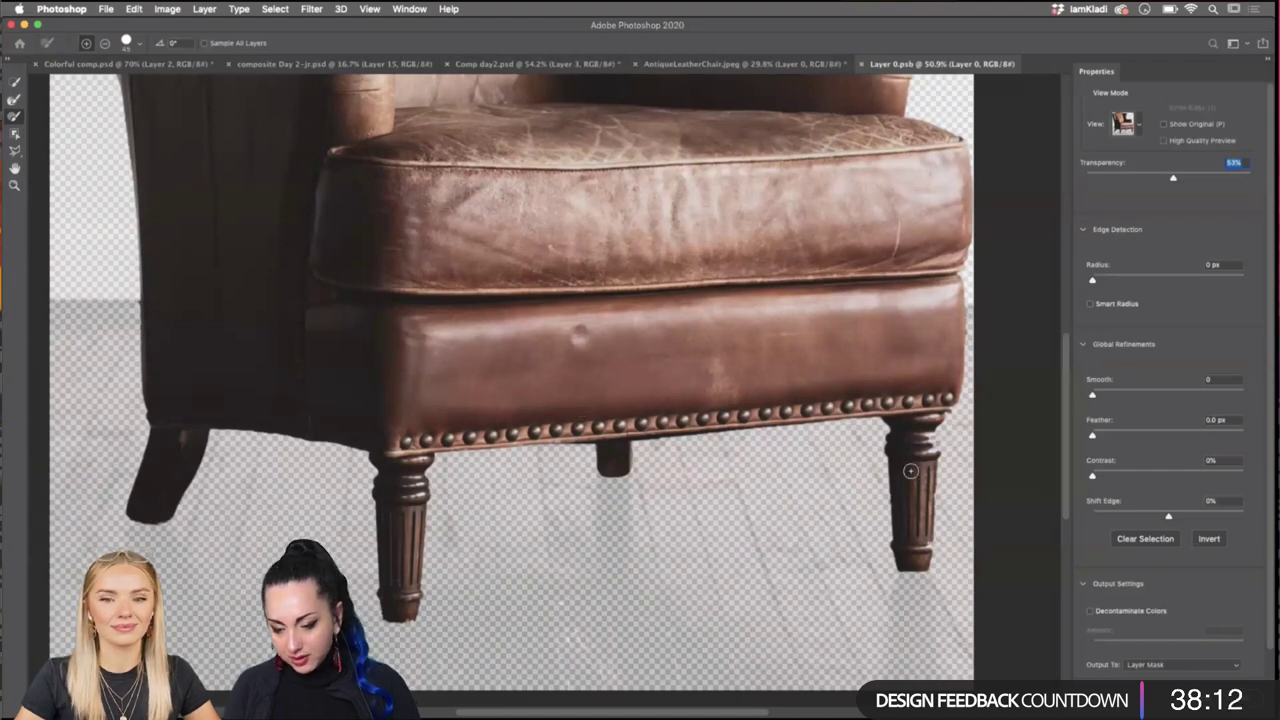
scroll(931, 429, up, 3)
scroll(931, 429, up, 3)
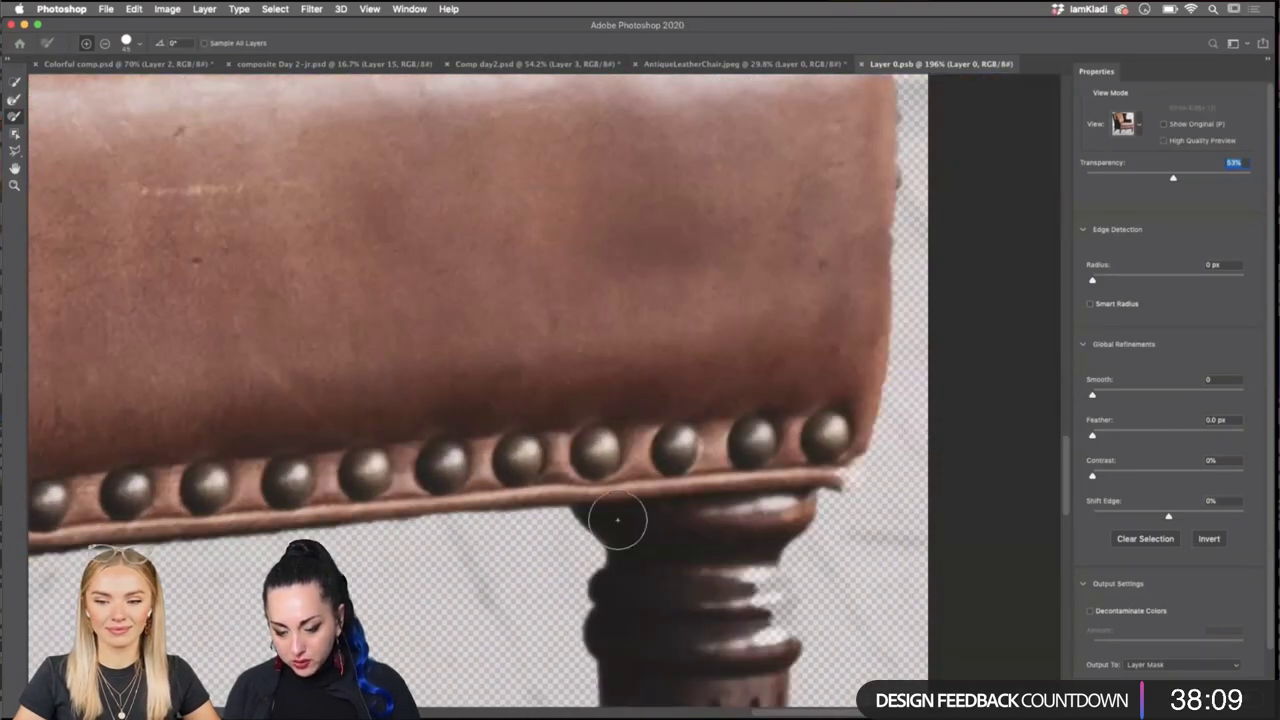
mouse_move(617, 519)
mouse_down()
mouse_move(717, 578)
mouse_move(751, 581)
mouse_move(769, 606)
mouse_move(740, 648)
mouse_up()
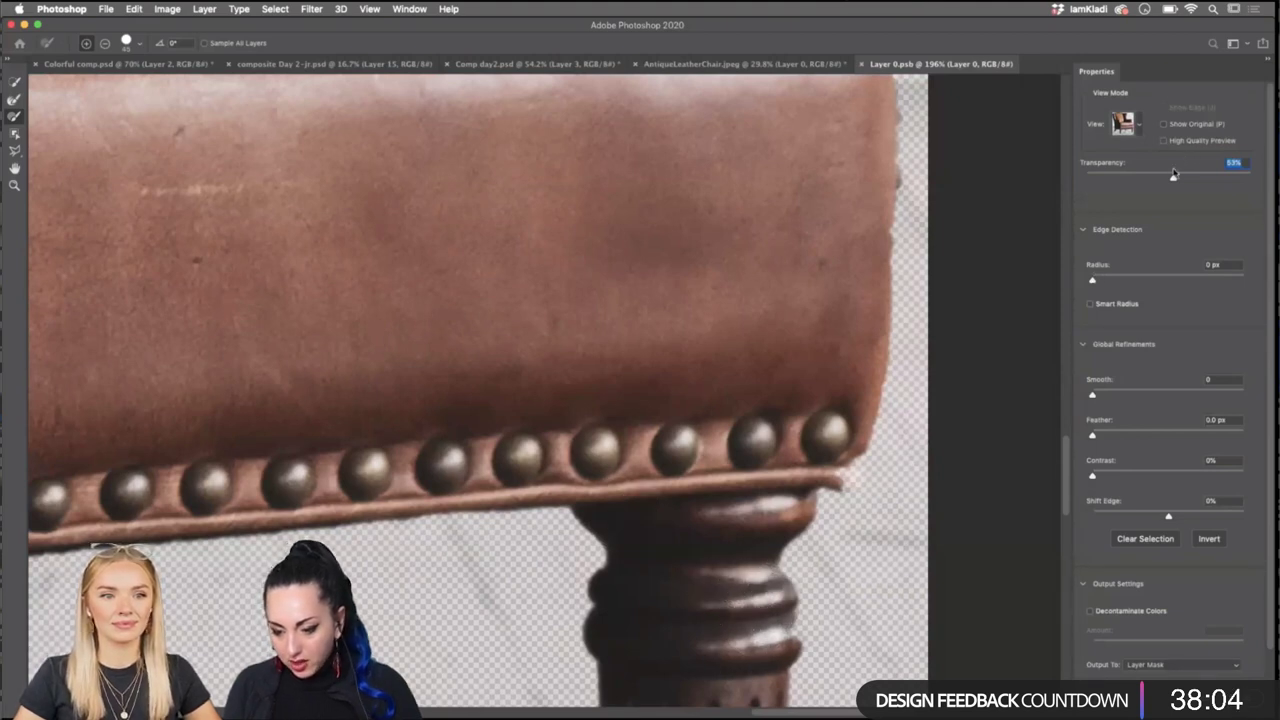
Set the Select and Mask overlay Transparency to 28%.
click(1133, 176)
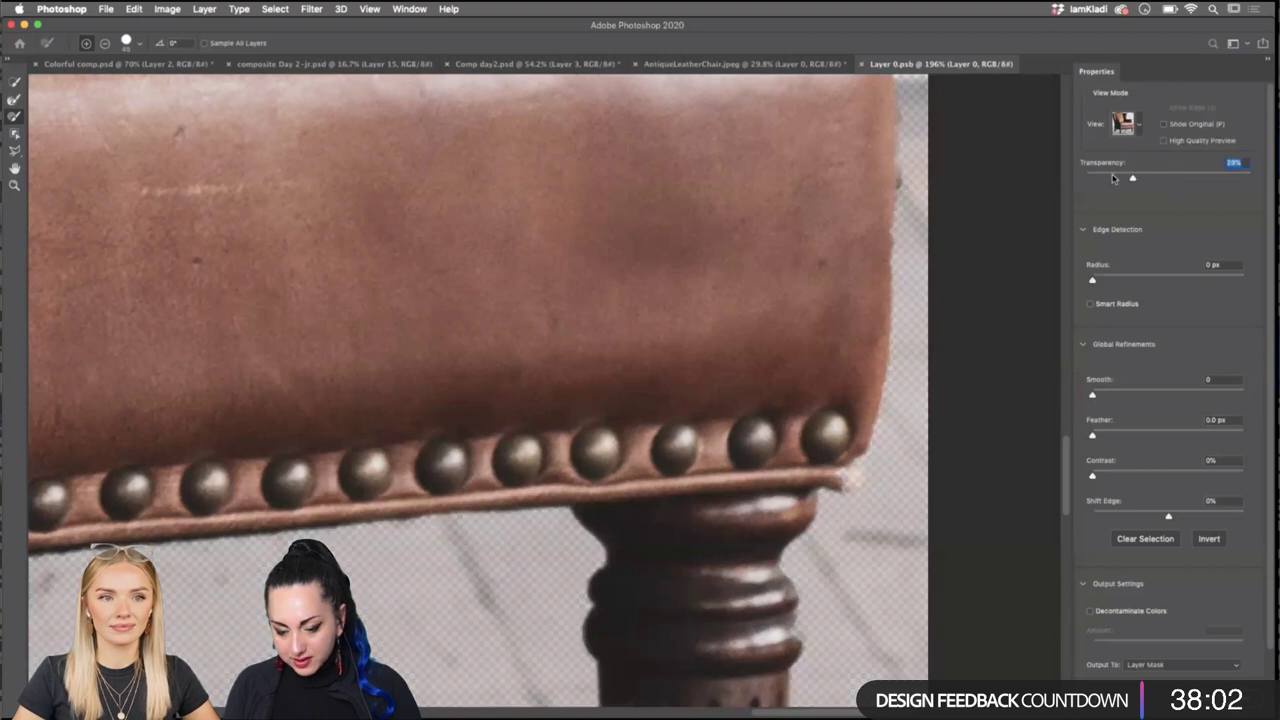
click(1151, 178)
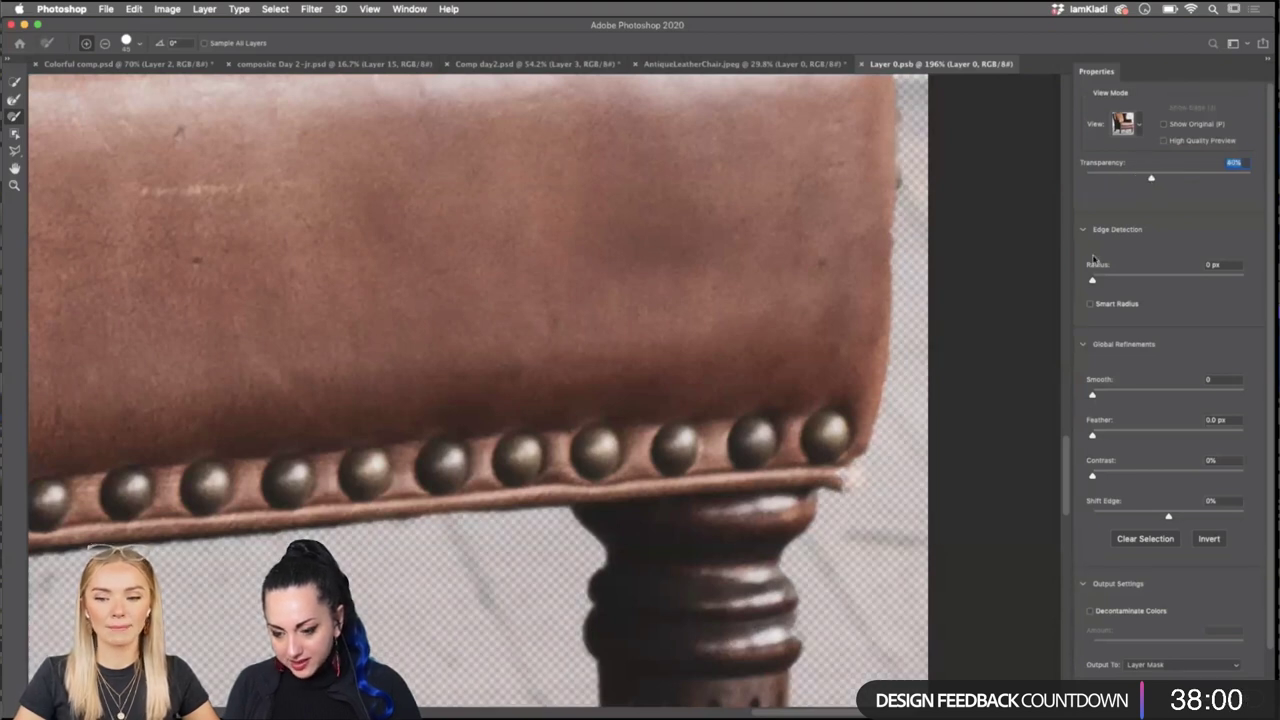
drag(1151, 177, 1132, 177)
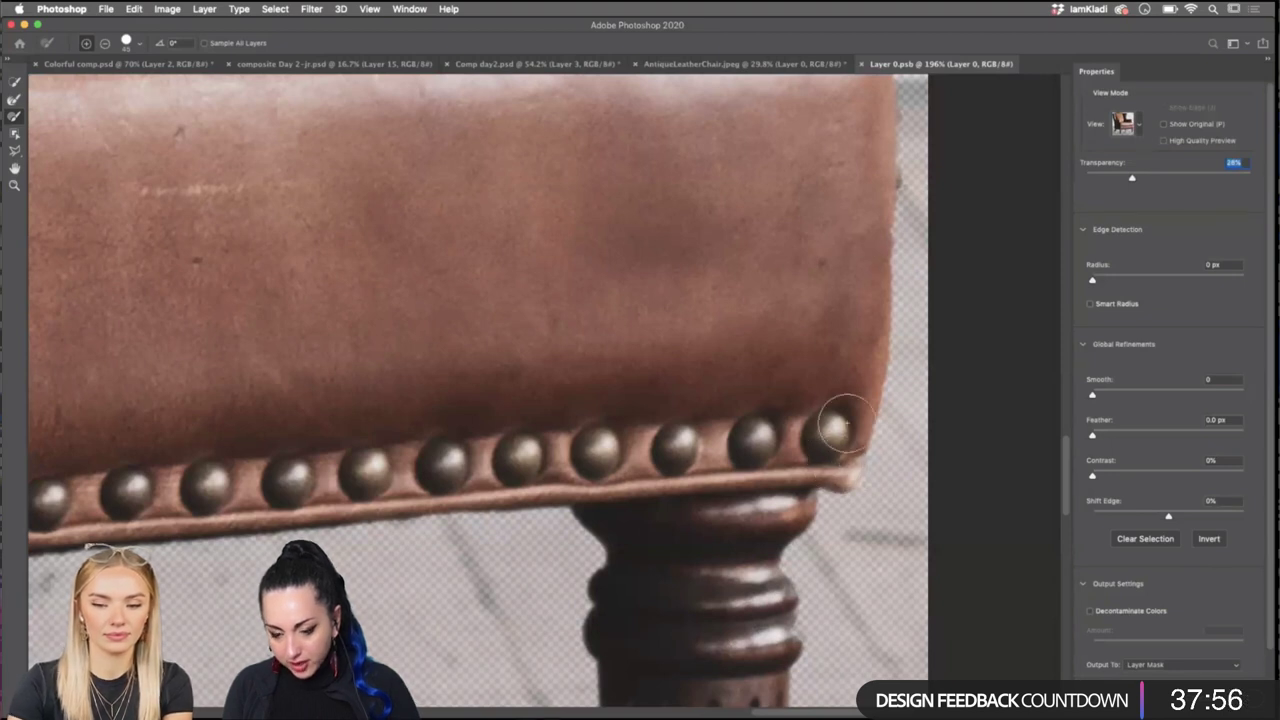
Pan along the studded trim and upper cushion seam, then zoom to inspect the edges.
drag(834, 429, 738, 503)
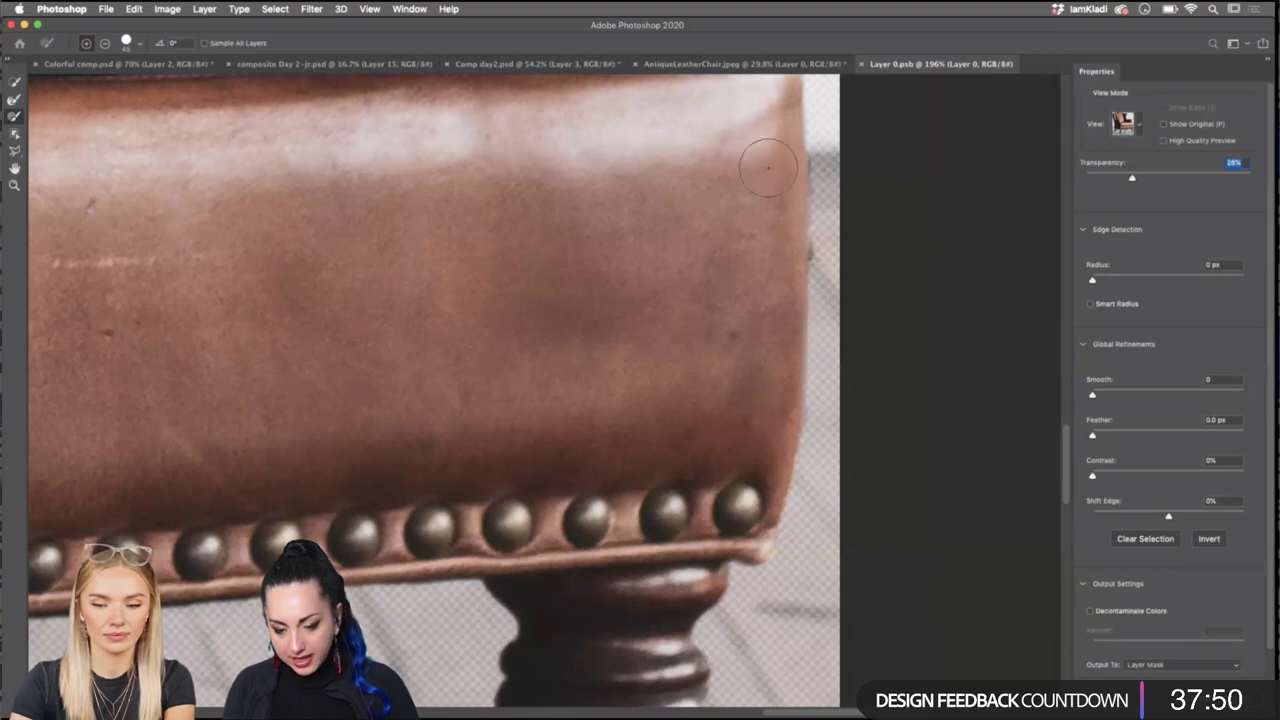
drag(763, 191, 774, 383)
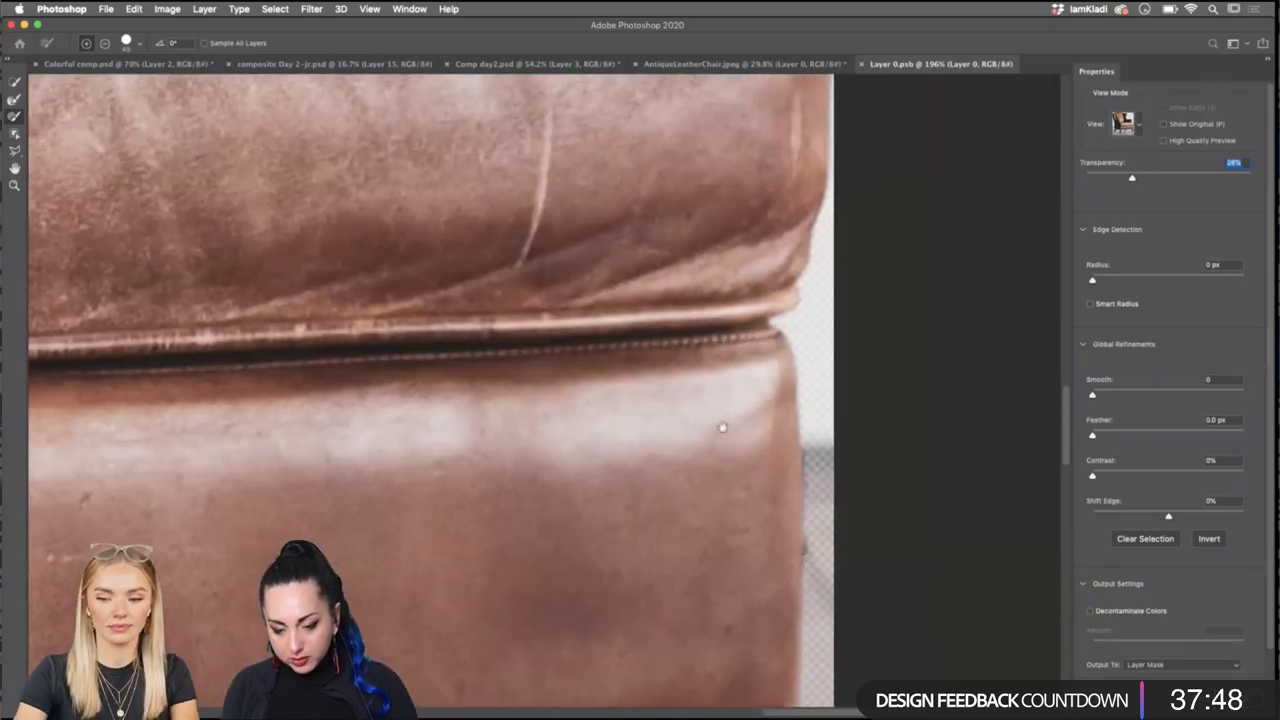
scroll(722, 428, up, 10)
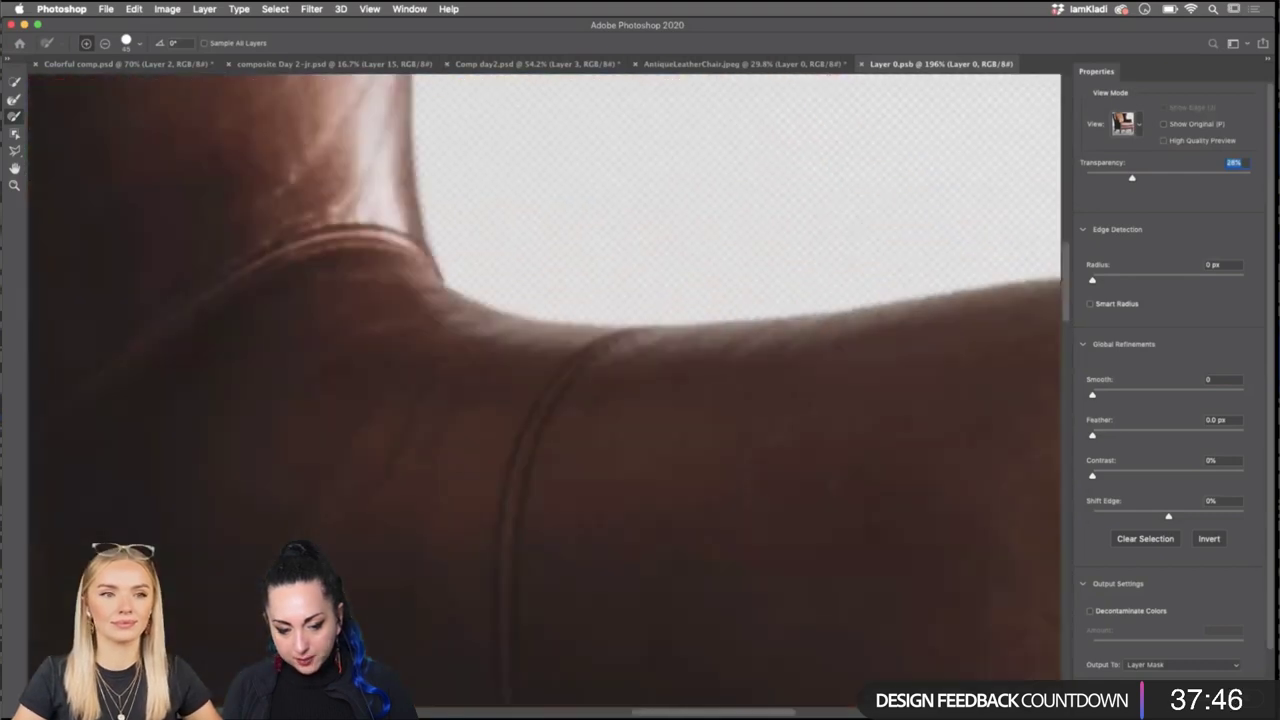
scroll(685, 292, up, 10)
scroll(695, 488, up, 5)
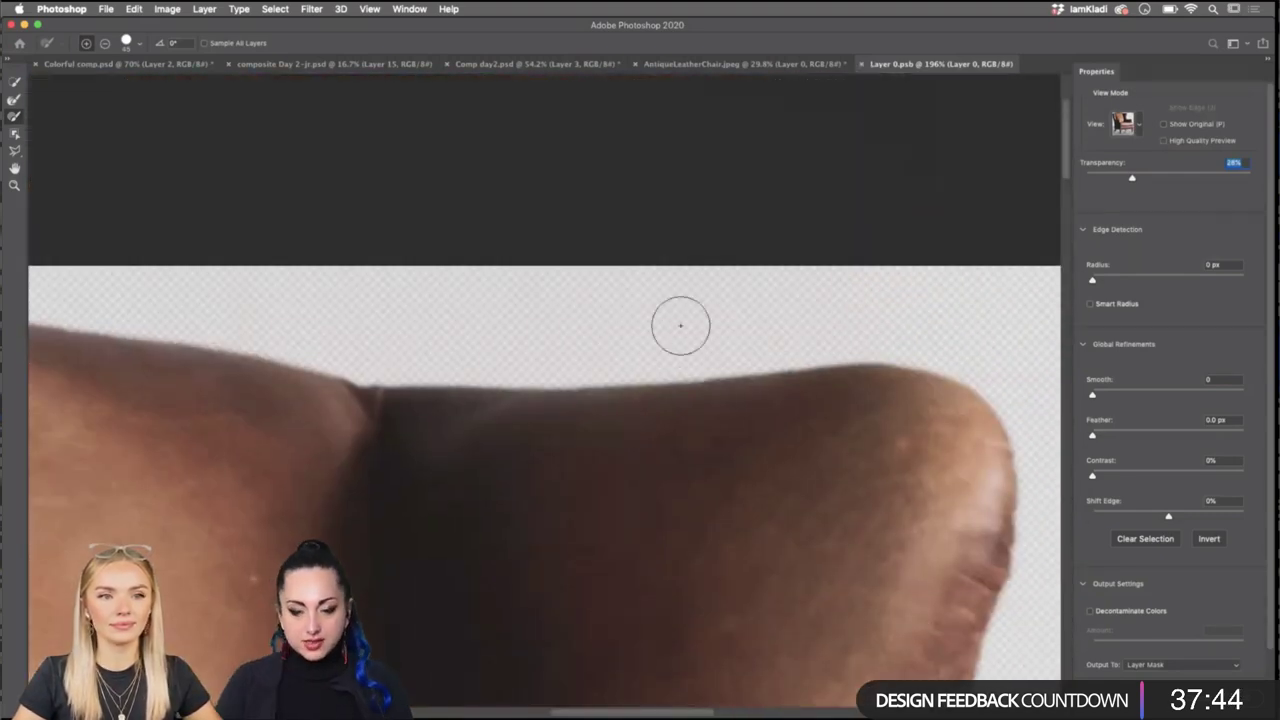
scroll(680, 325, down, 10)
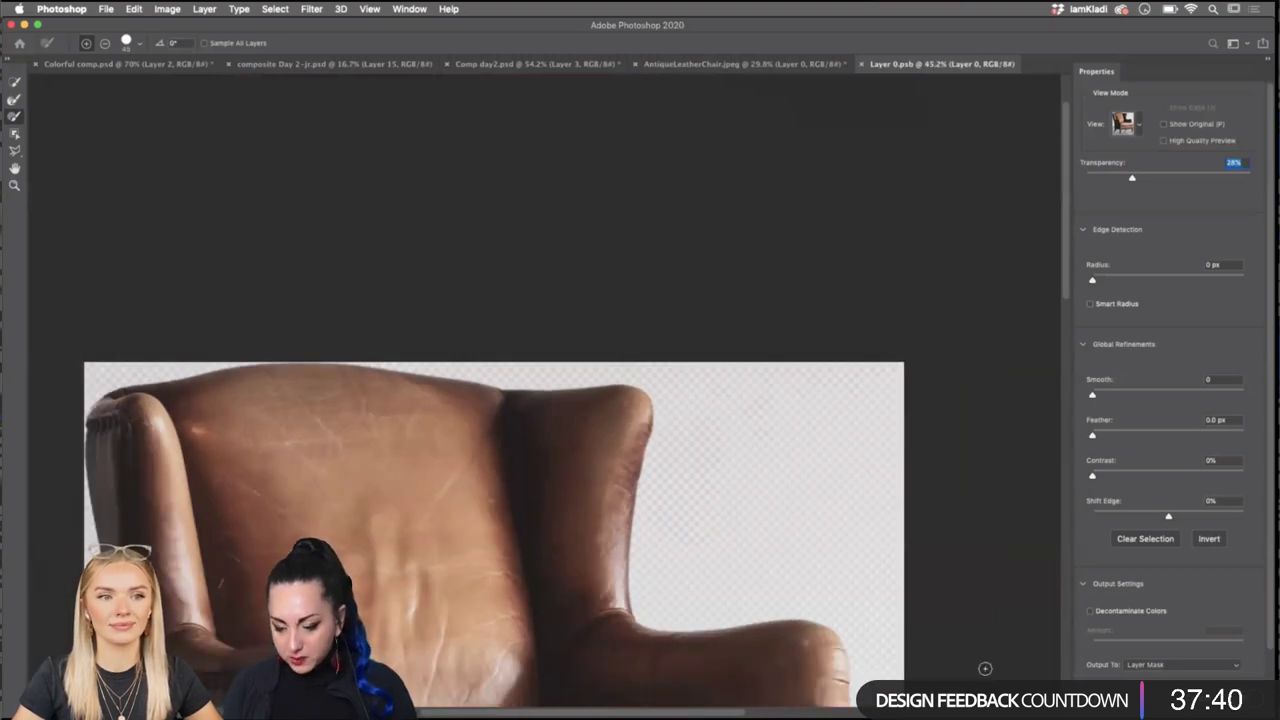
Apply the refined mask, then save and close Layer 0.psb to return to Comp day2.psd.
key(Return)
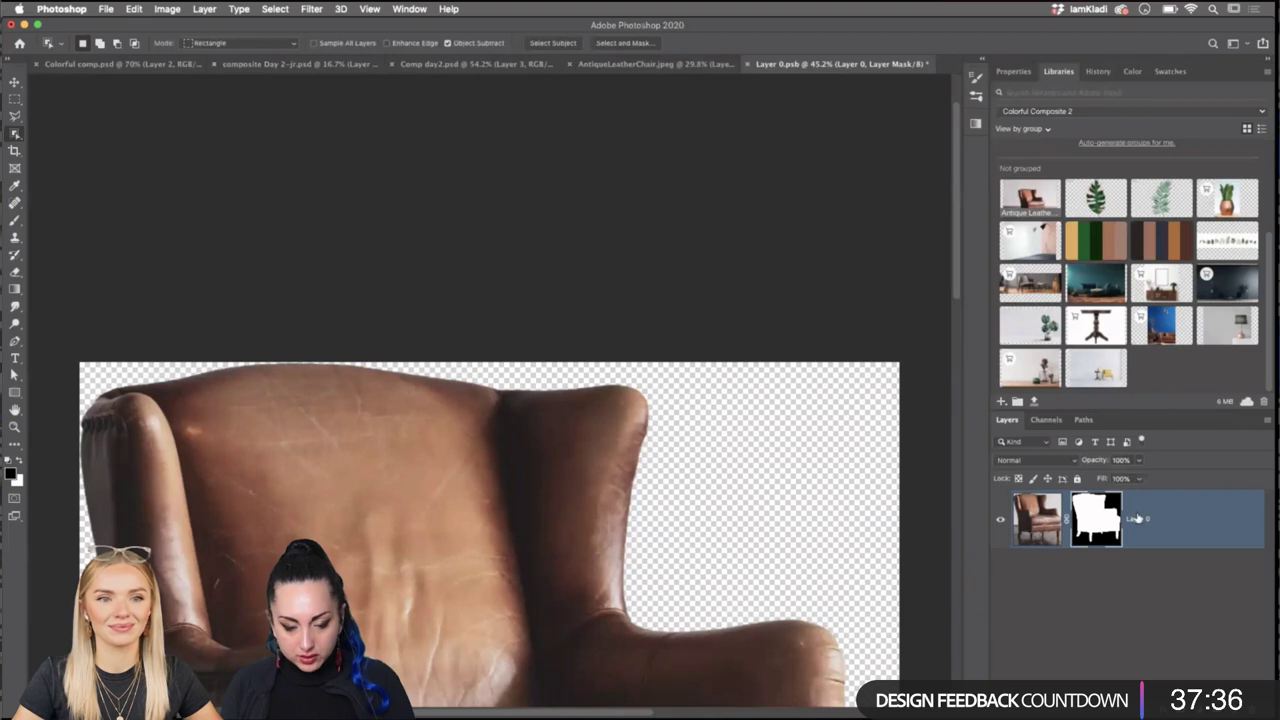
key(super+s)
key(super+w)
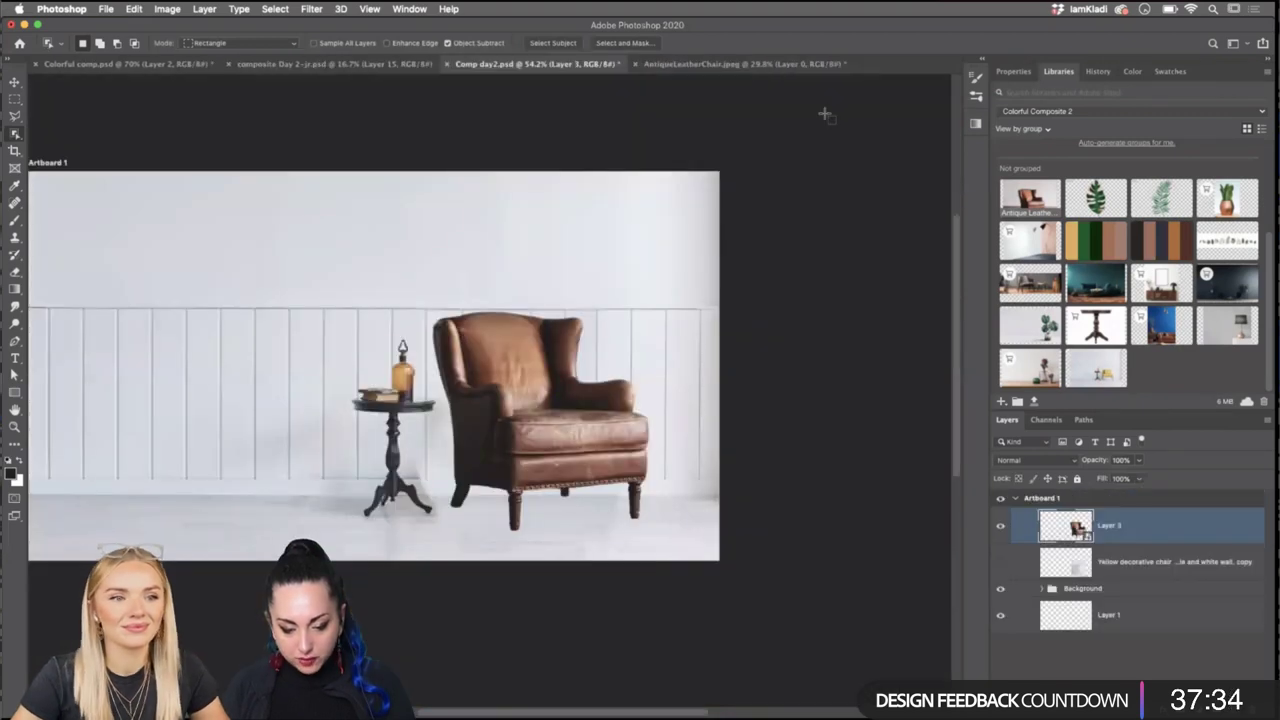
Delete the hidden yellow chair copy layer and expand the Background group.
click(1062, 566)
key(BackSpace)
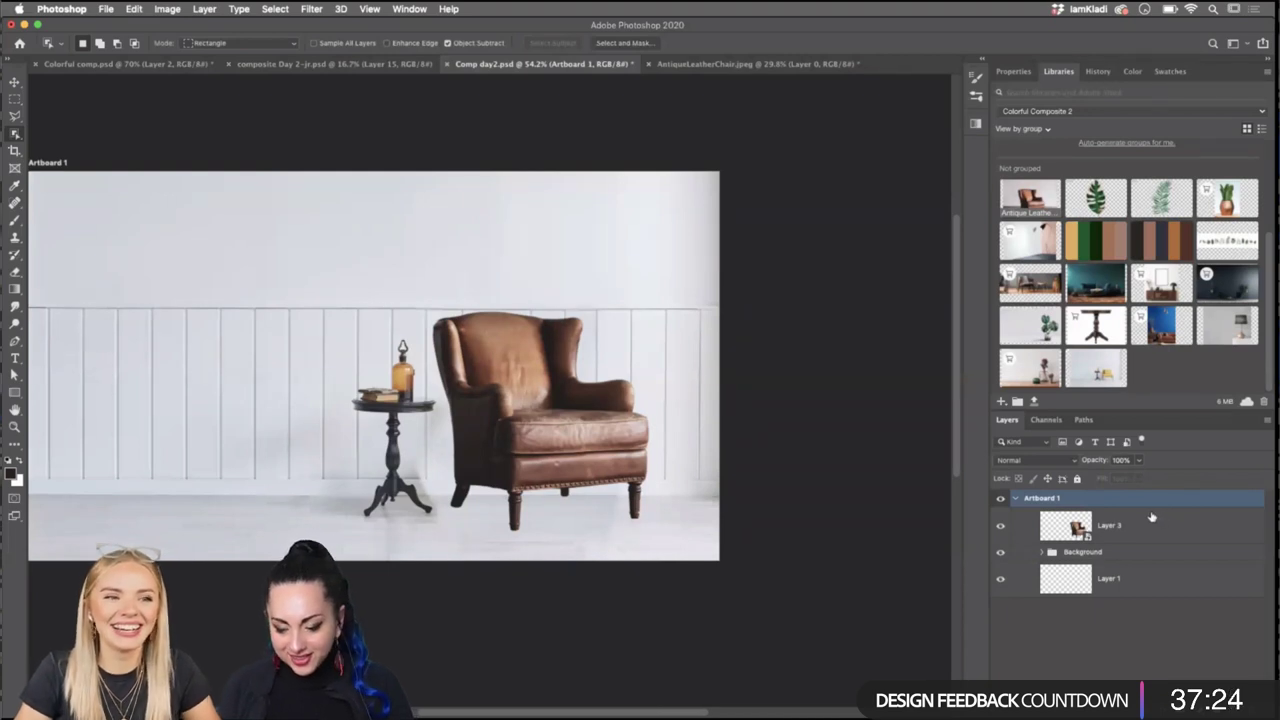
click(1042, 552)
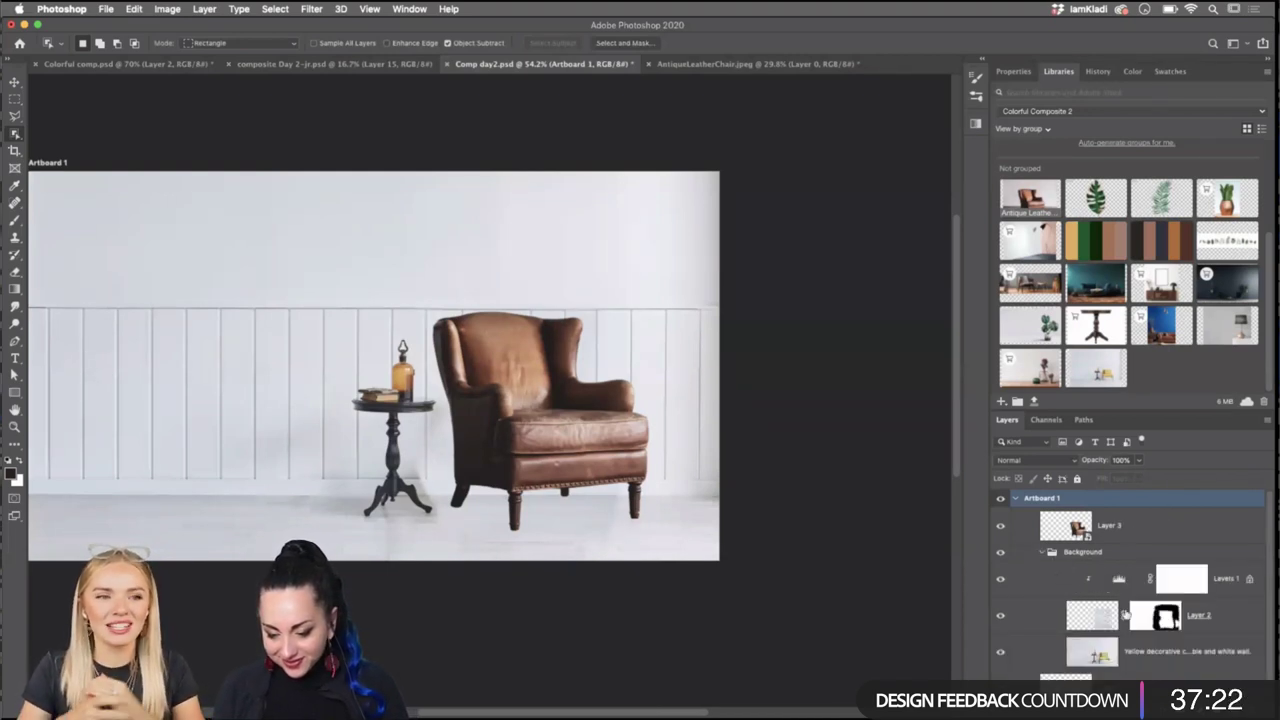
Make Levels 1 visible and lower its black Output Level to 22.
click(999, 580)
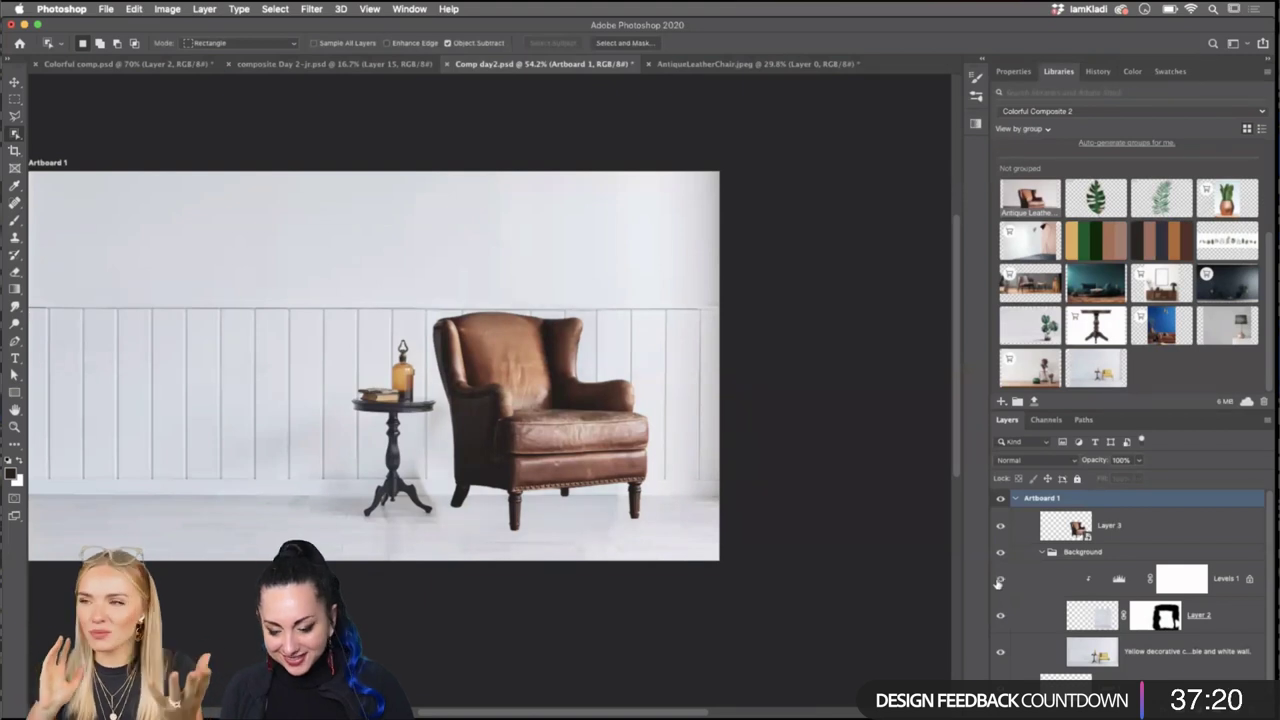
click(1227, 578)
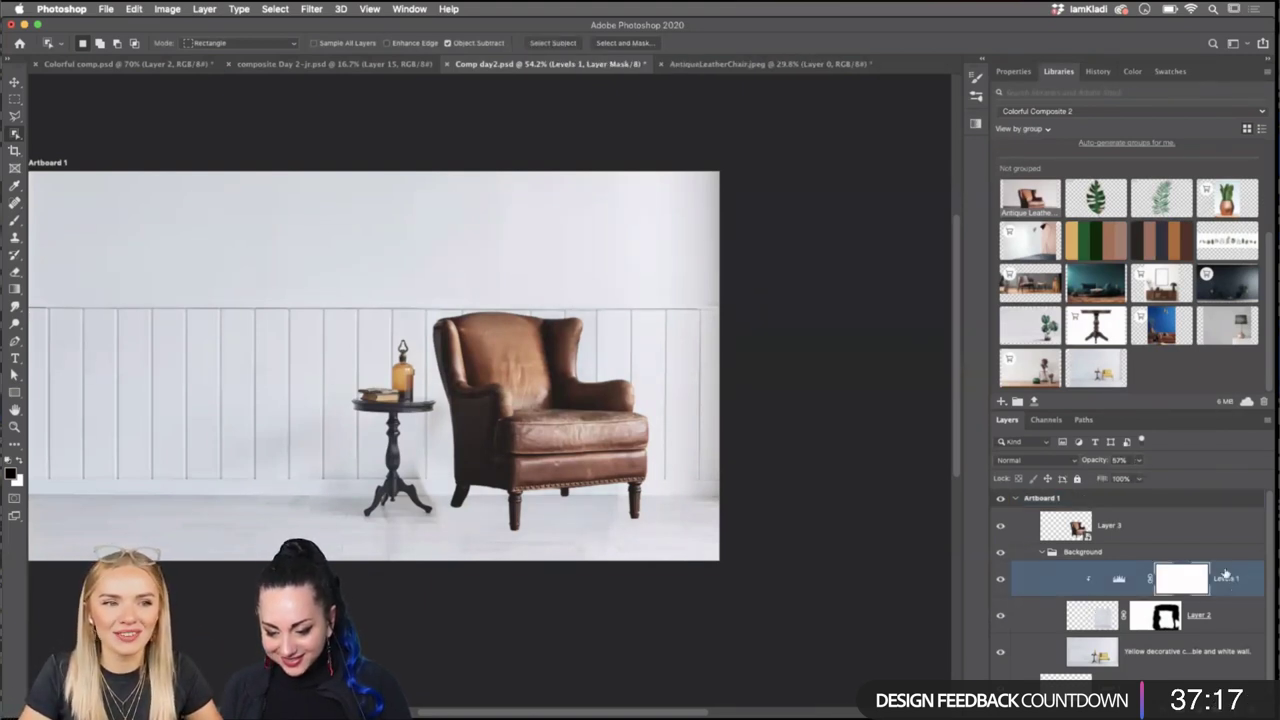
click(1119, 578)
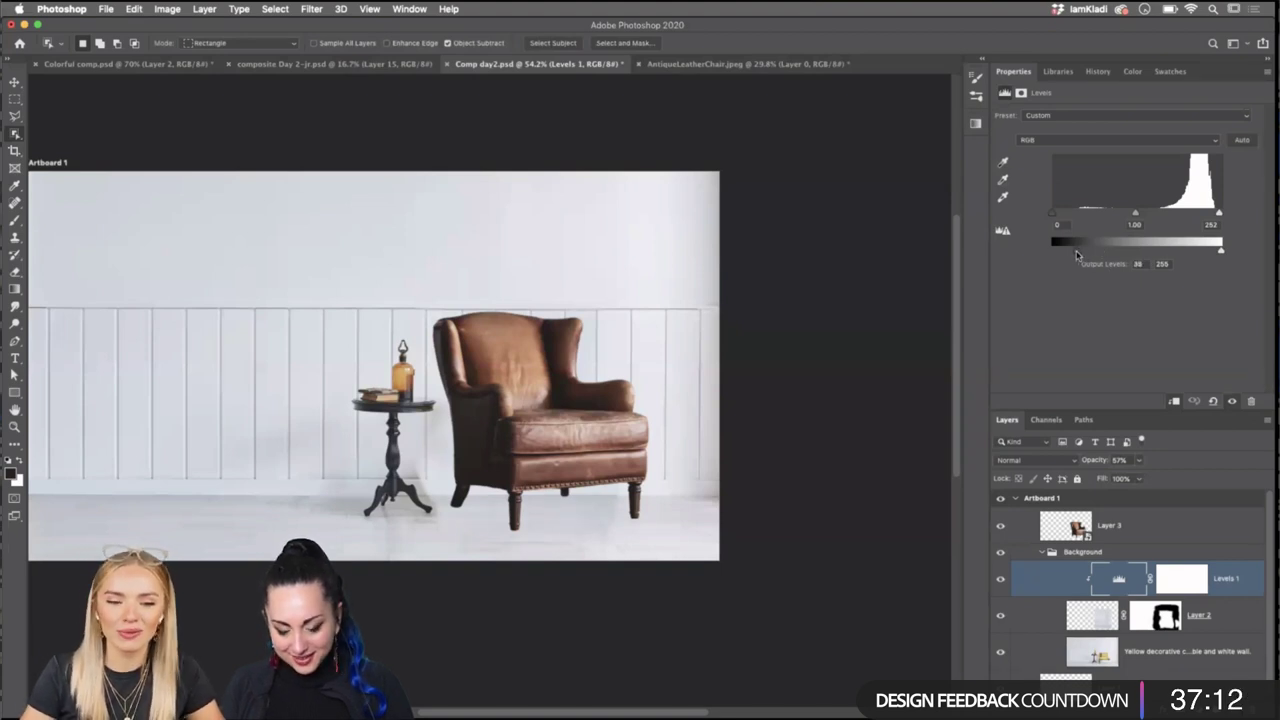
drag(1068, 257, 1066, 256)
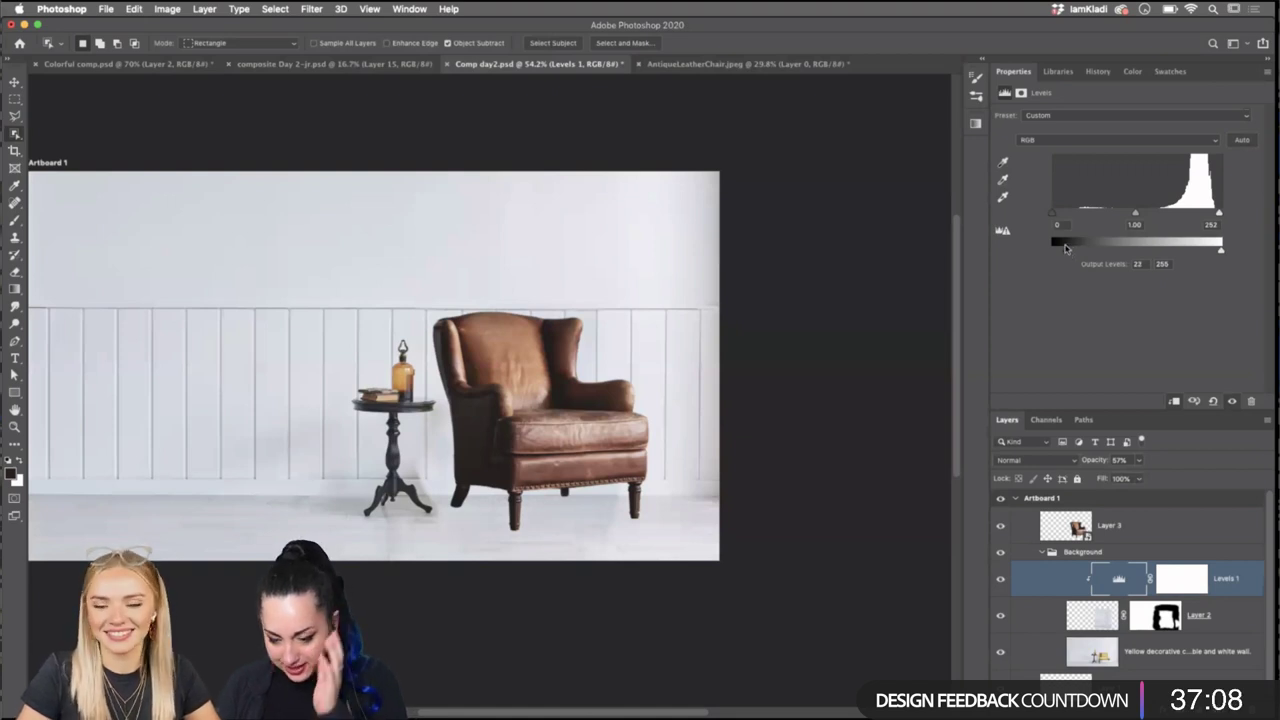
Free-transform Layer 3's chair, nudging it down and scaling it to about 99%.
click(1045, 552)
click(1108, 527)
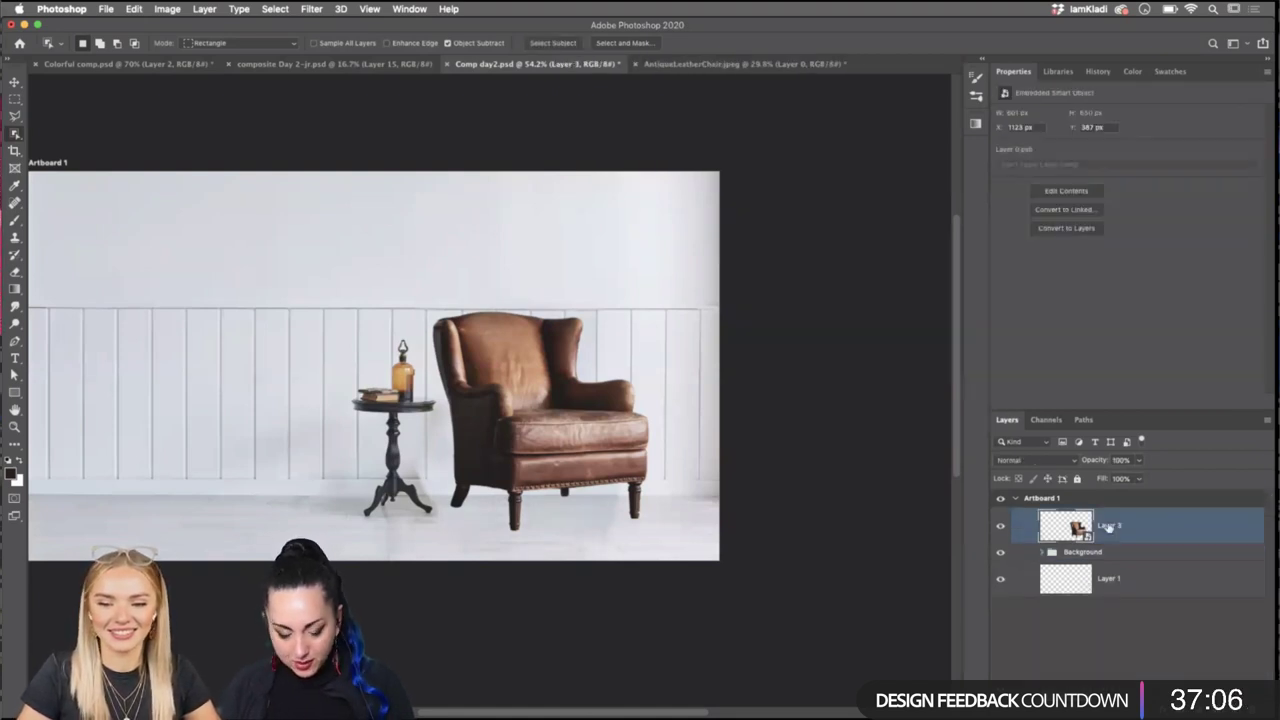
key(super+t)
key(shift+Down)
key(shift+Down)
key(shift+Down)
key(shift+Down)
key(shift+Down)
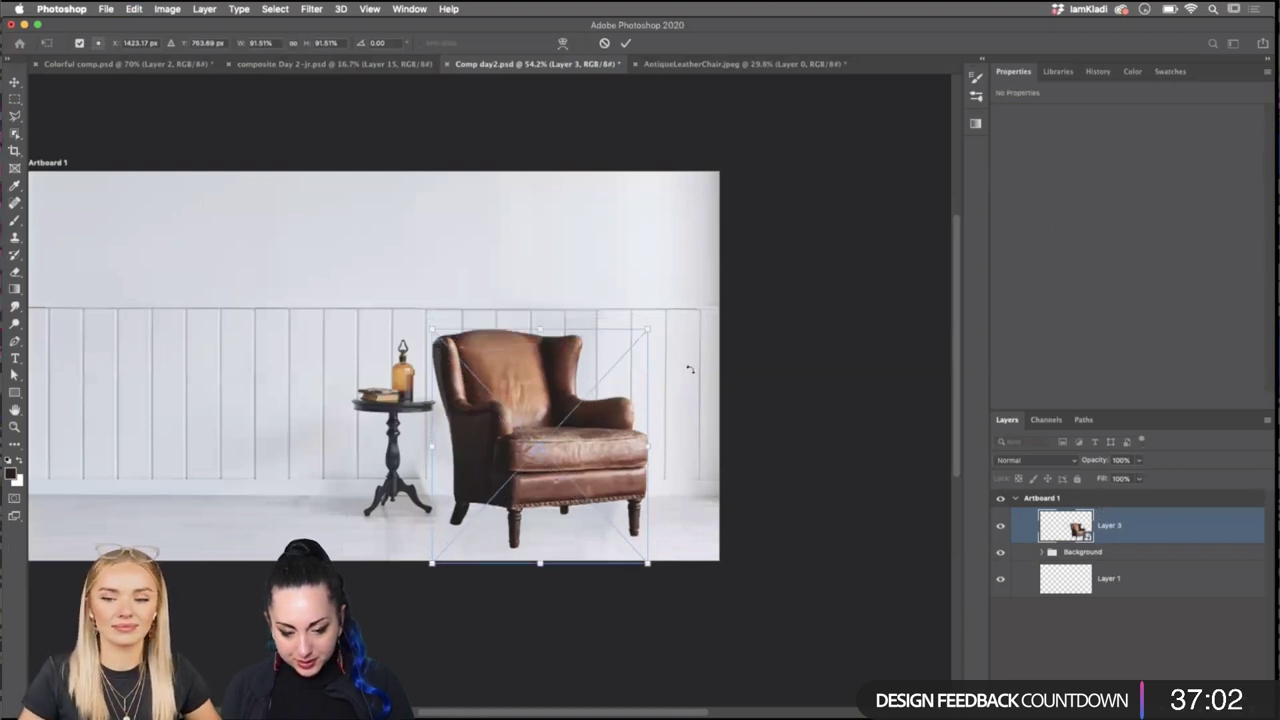
drag(619, 326, 669, 297)
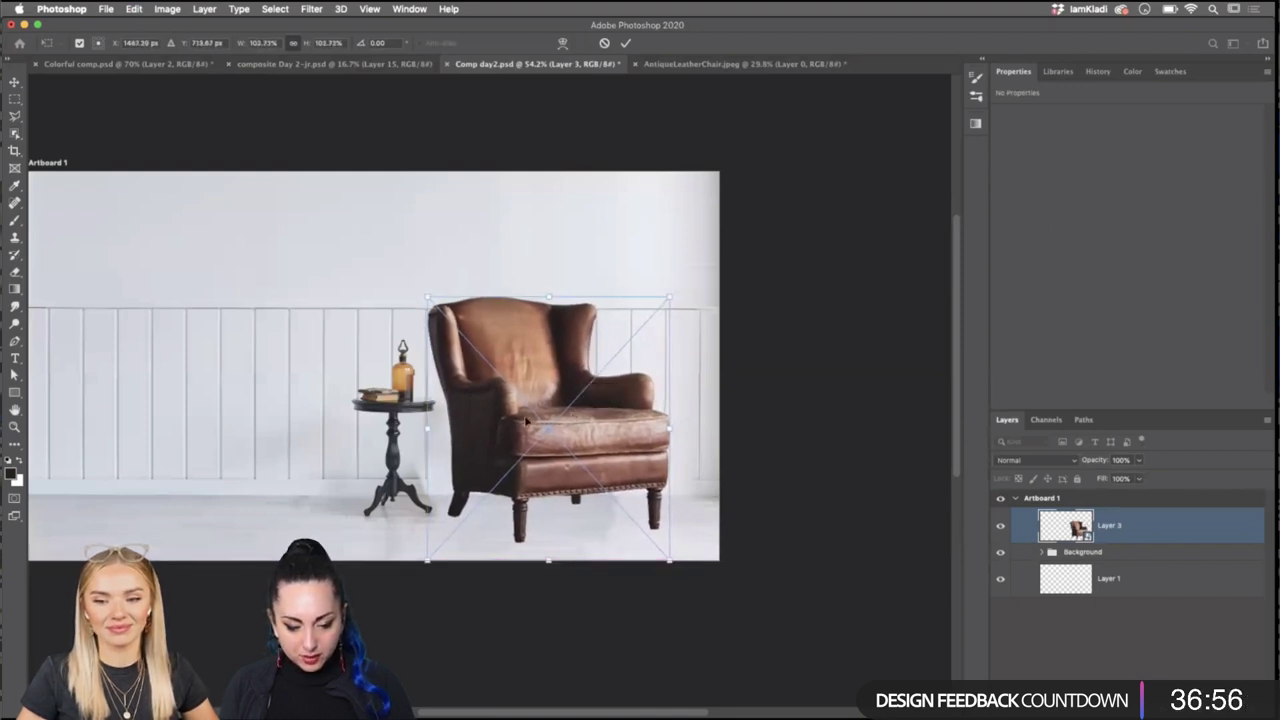
key(shift+Left)
key(shift+Left)
key(shift+Left)
key(shift+Left)
key(shift+Left)
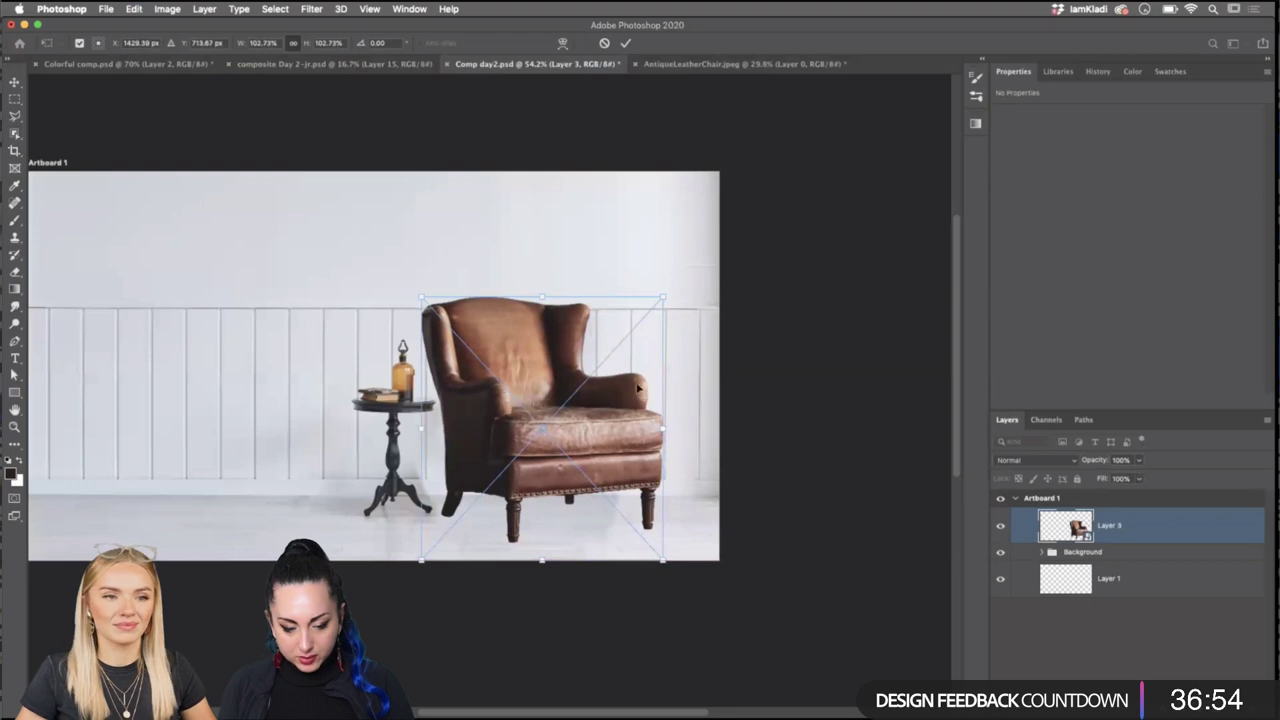
drag(666, 296, 655, 305)
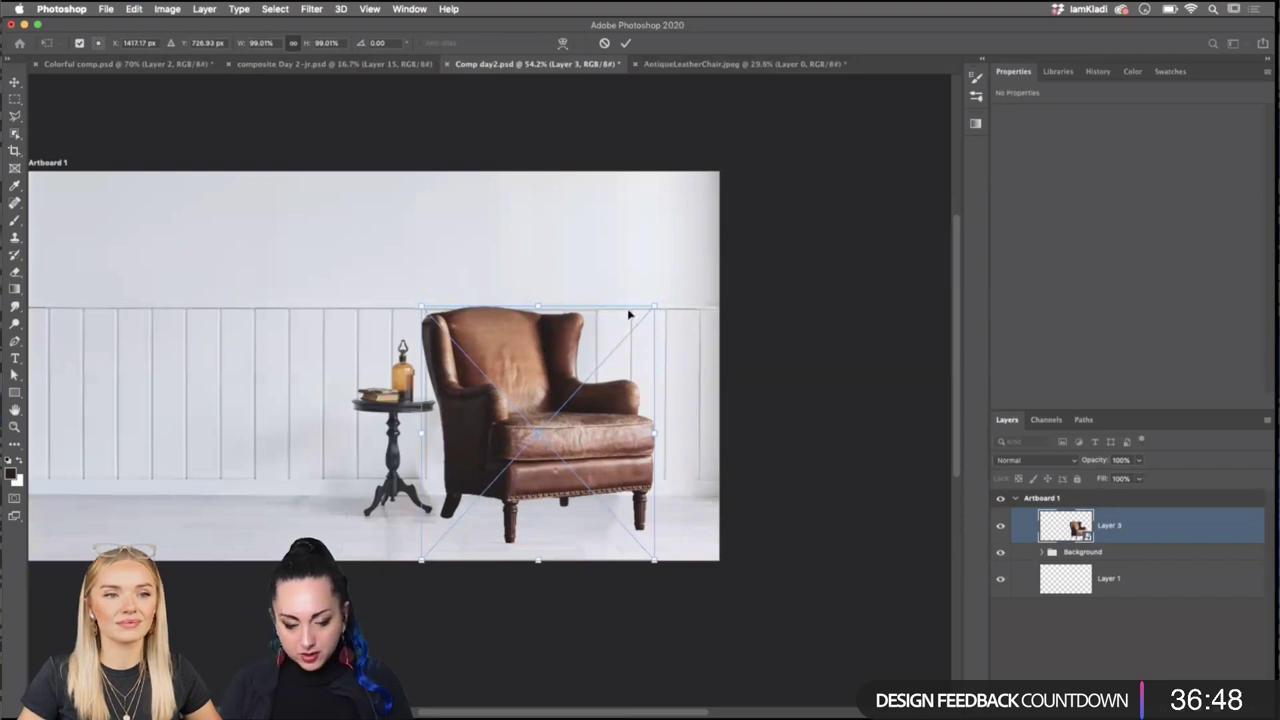
key(Return)
Shift the chair slightly into its final spot just right of the side table.
key(w)
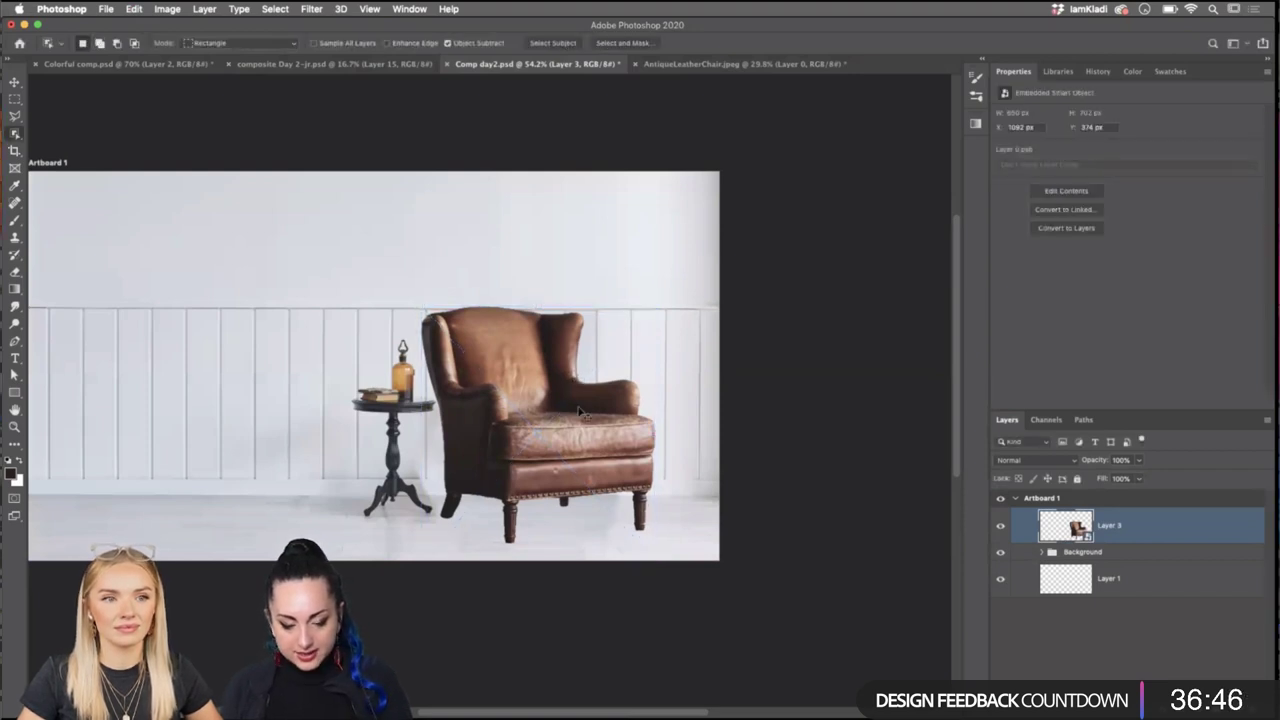
key(super+t)
drag(579, 408, 562, 430)
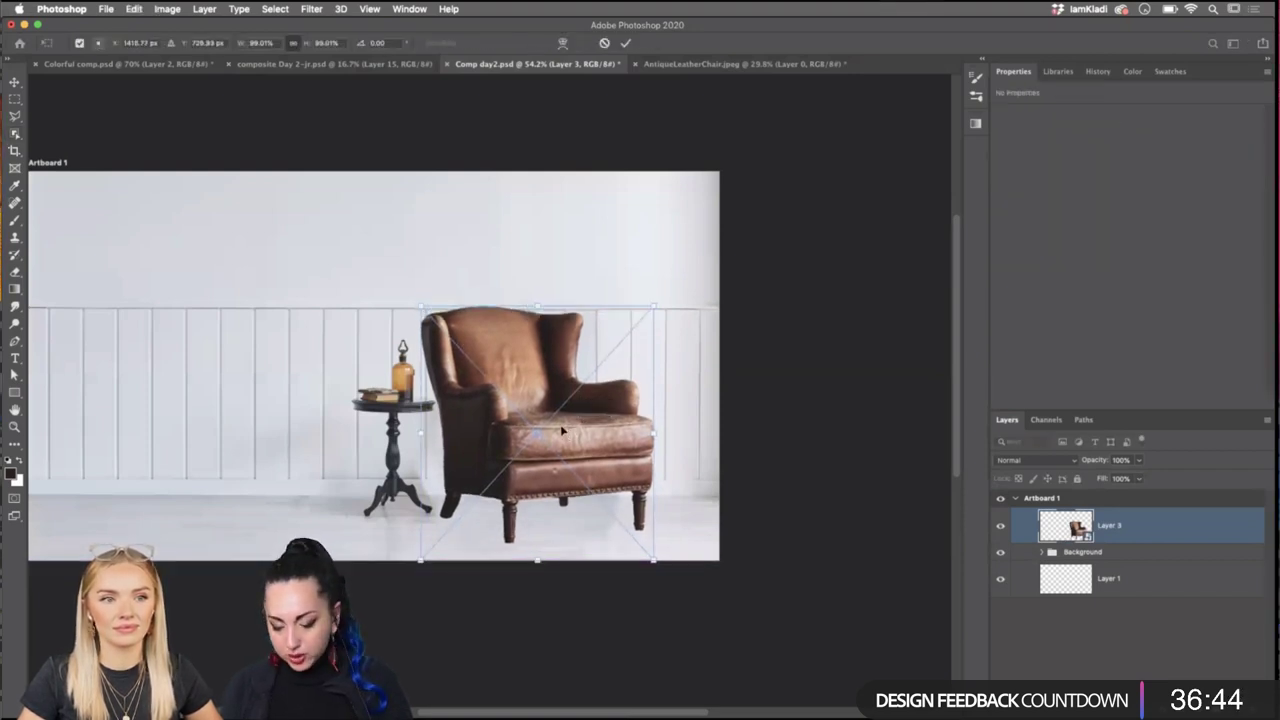
key(Return)
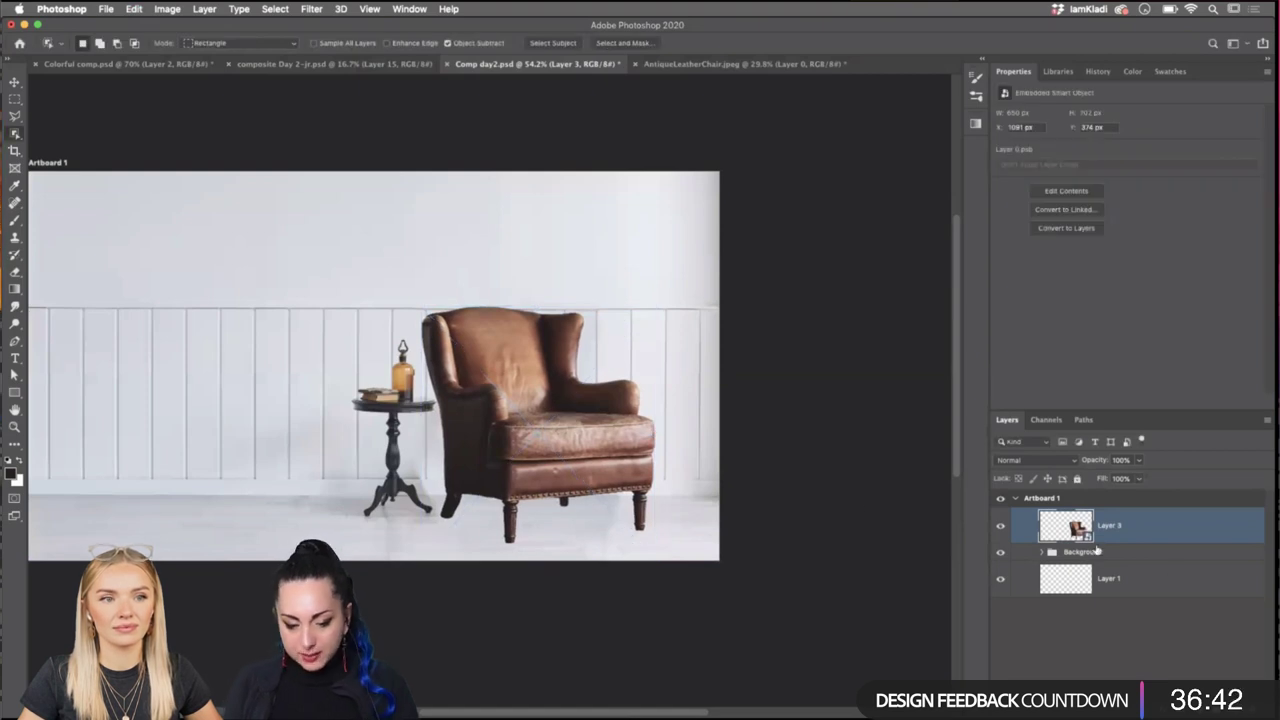
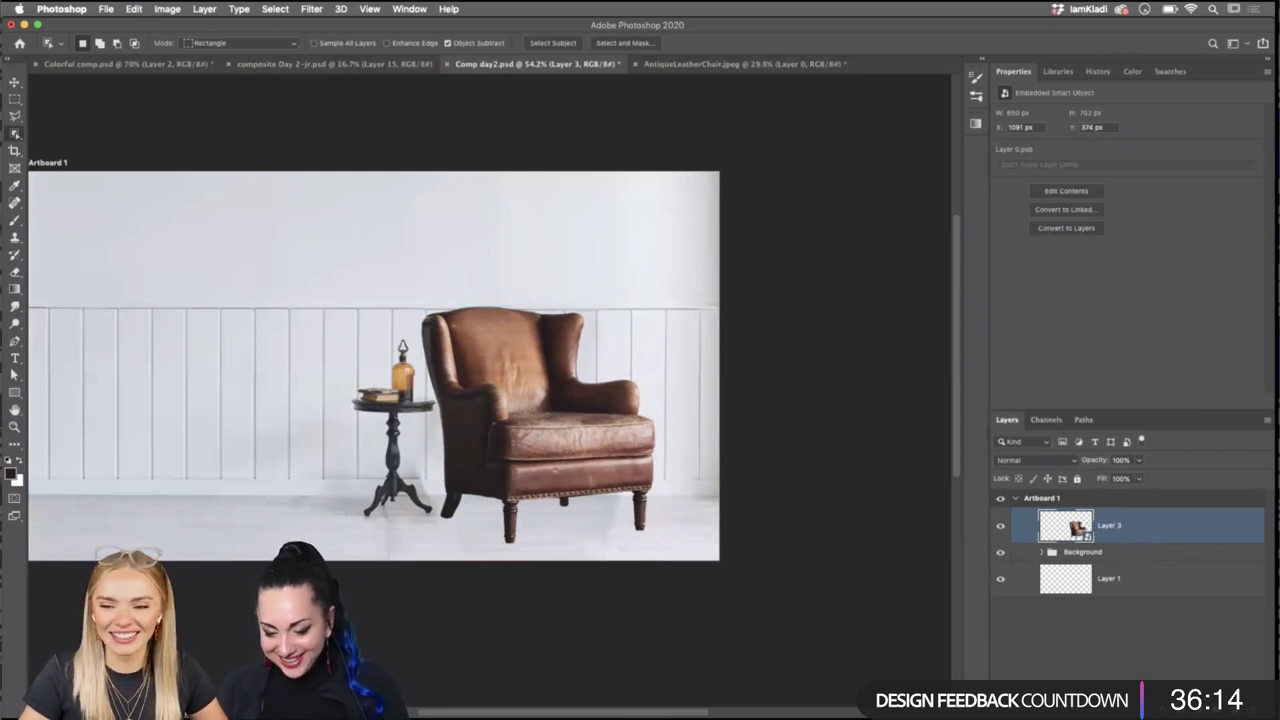
Add Layer 4 below the chair's Layer 3 and set a 159 px brush with 0% hardness.
key(super+shift+alt+n)
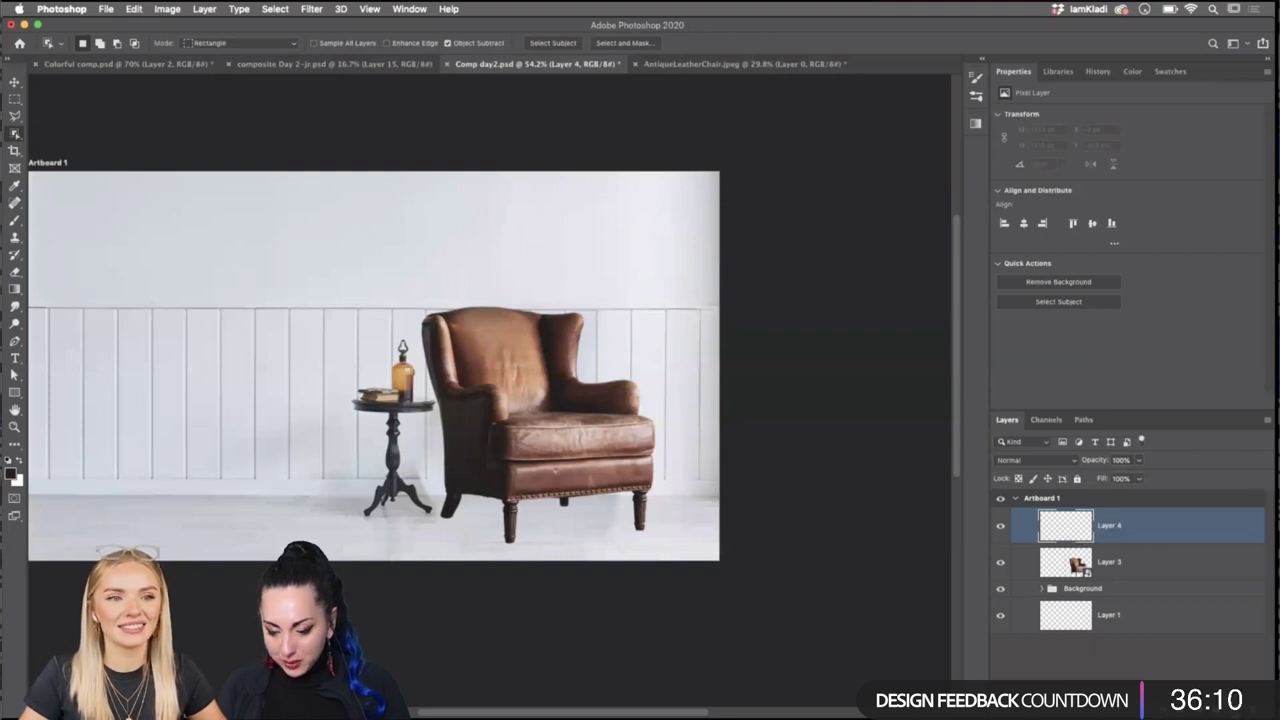
drag(1108, 528, 1108, 577)
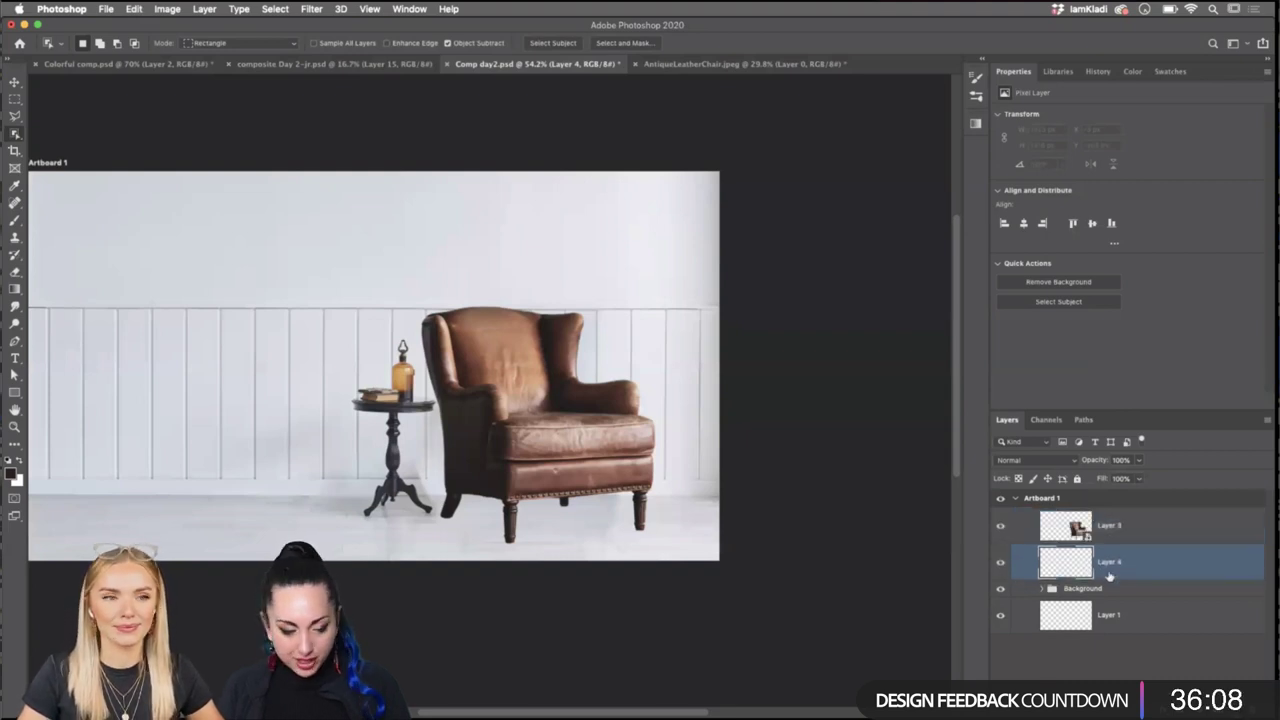
click(13, 221)
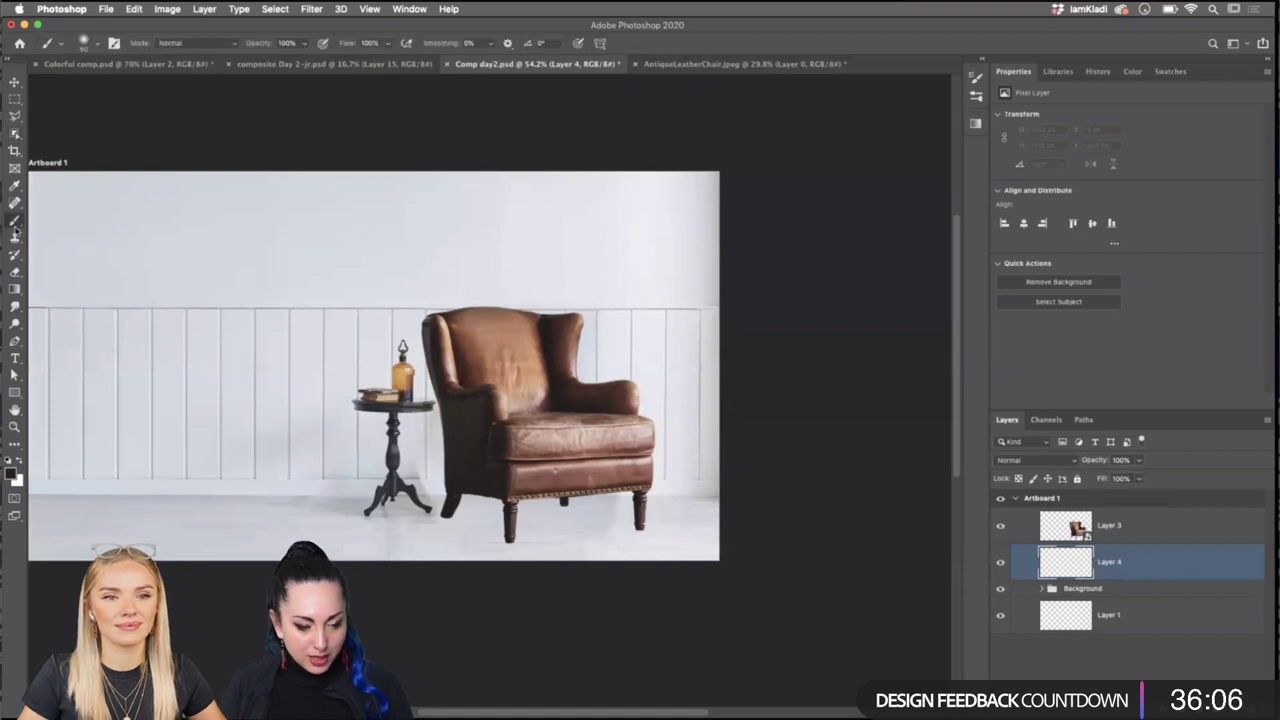
click(93, 45)
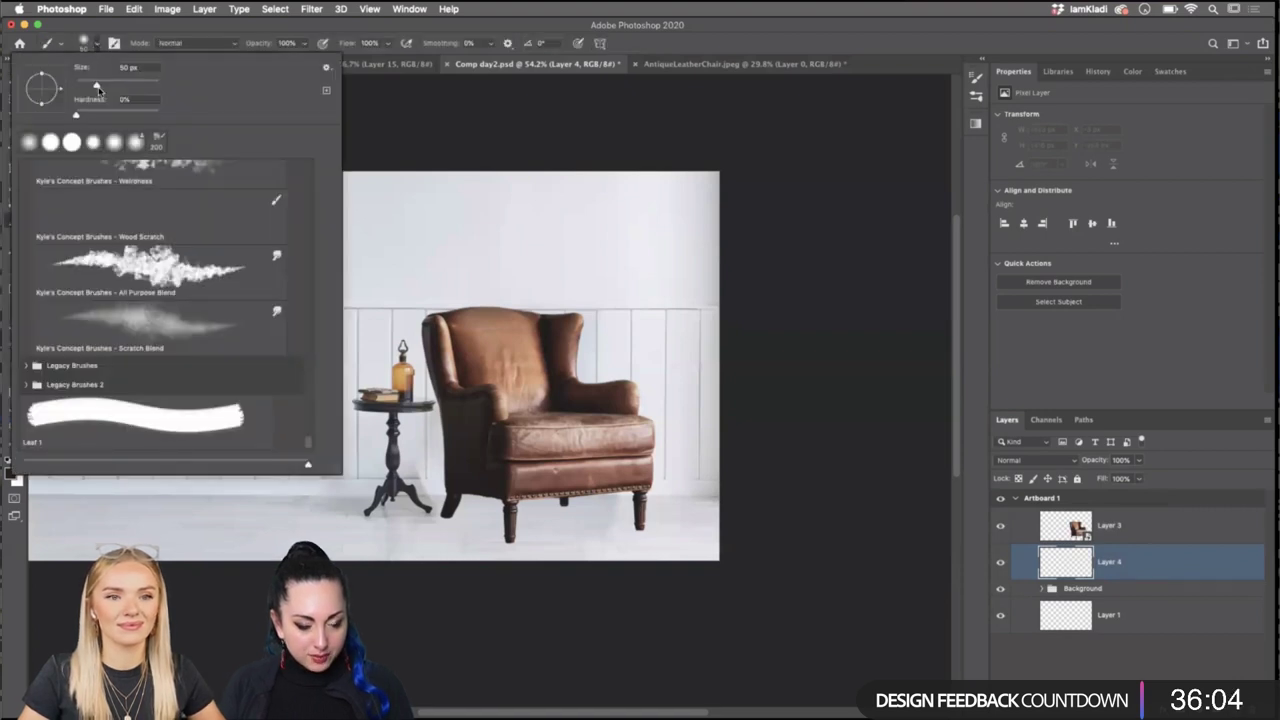
mouse_move(105, 88)
mouse_down()
mouse_move(148, 88)
mouse_move(129, 87)
mouse_up()
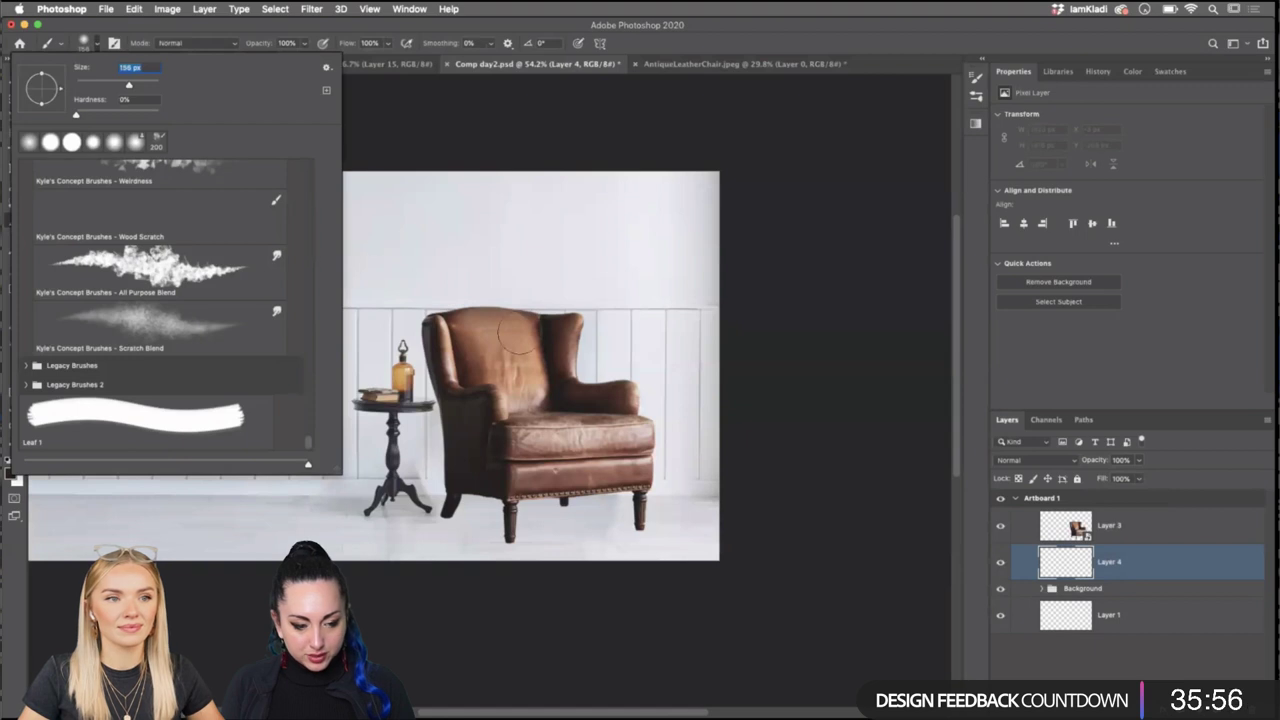
drag(133, 87, 129, 86)
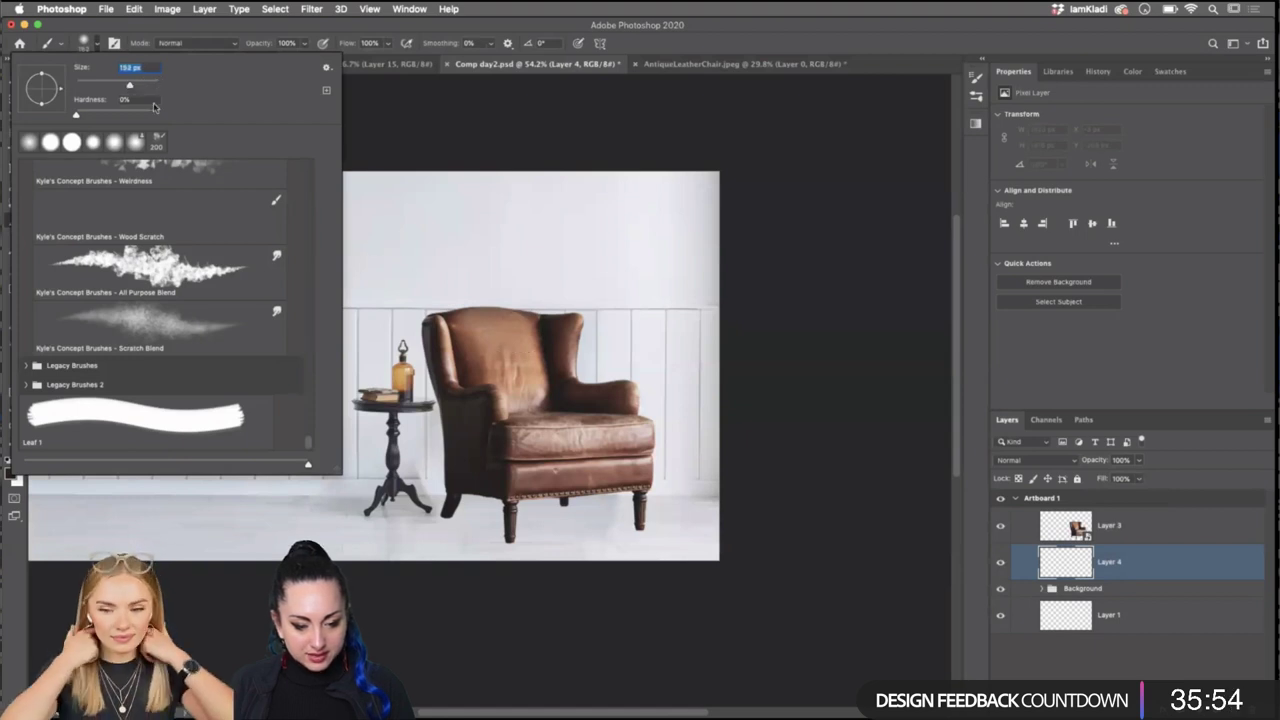
click(78, 115)
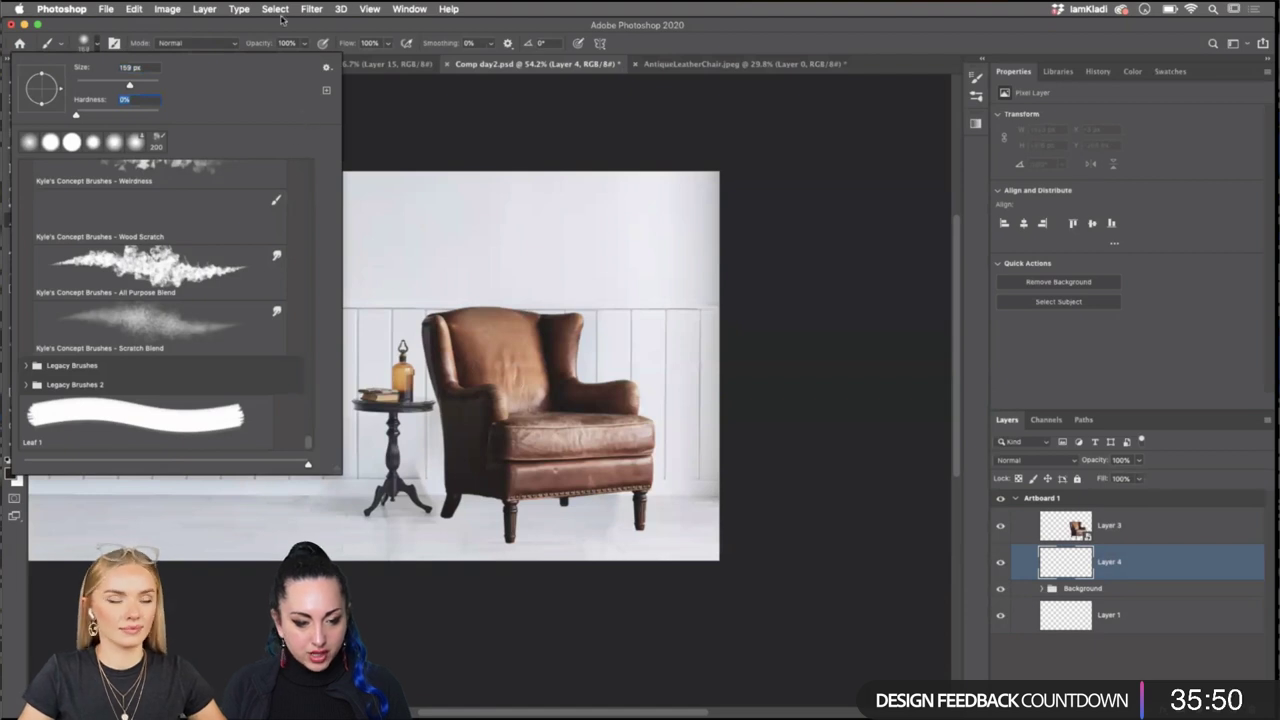
key(Return)
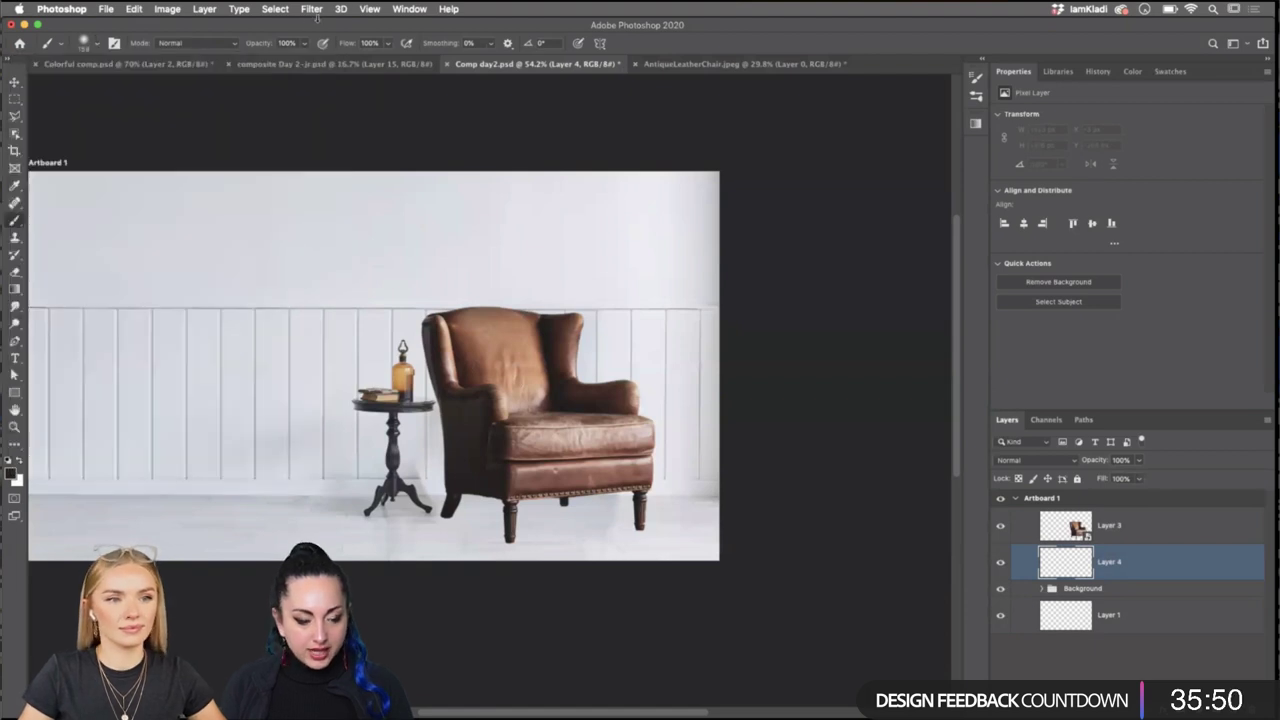
Set the foreground colour to black and brush a soft shadow under the chair.
click(15, 477)
click(1069, 252)
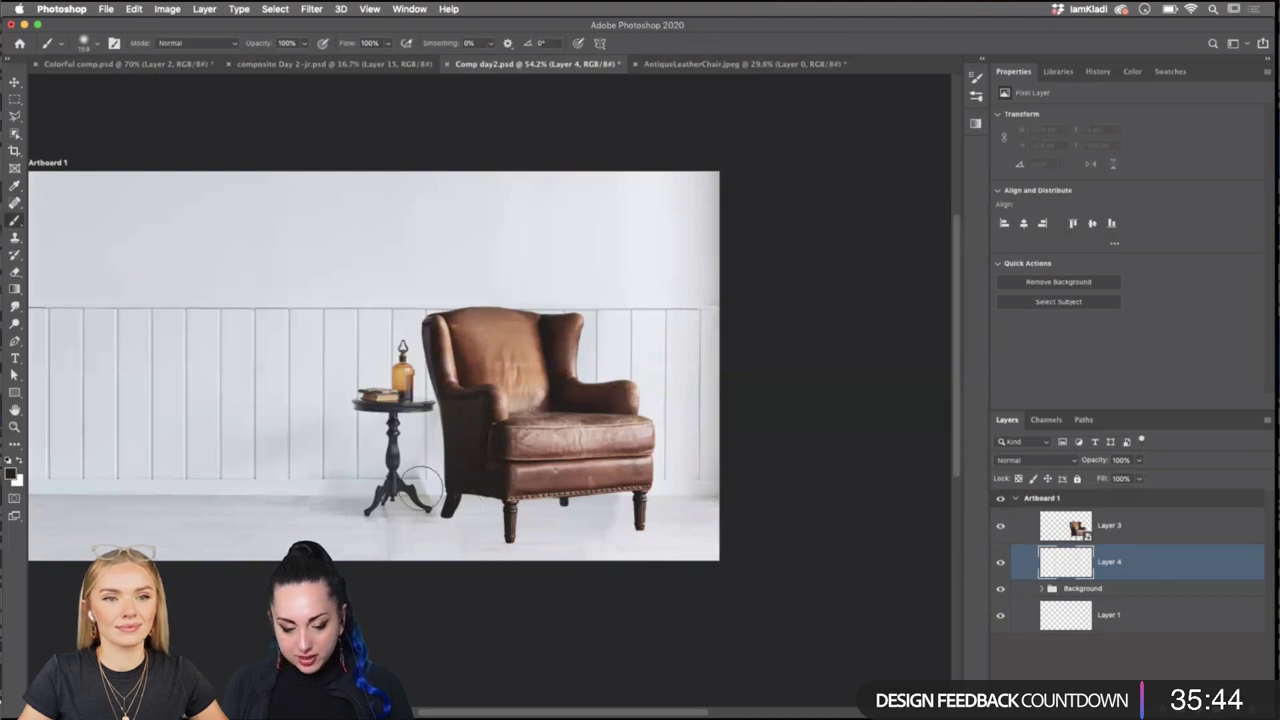
mouse_move(468, 500)
mouse_down()
mouse_move(478, 508)
mouse_move(440, 520)
mouse_move(626, 524)
mouse_move(450, 522)
mouse_move(439, 507)
mouse_move(603, 523)
mouse_move(449, 506)
mouse_move(430, 470)
mouse_move(463, 463)
mouse_move(614, 523)
mouse_up()
Darken the contact shadow under the chair's front leg with a smaller brush.
key(super+plus)
scroll(603, 480, up, 3)
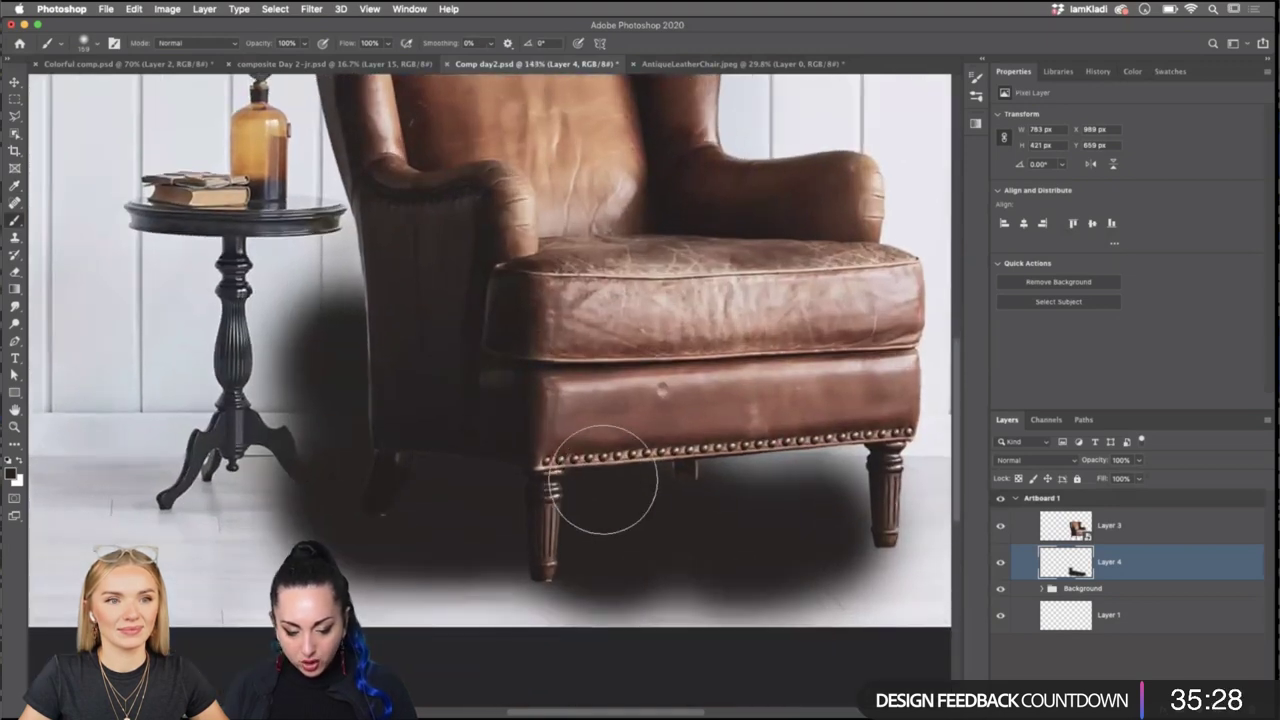
scroll(577, 523, up, 3)
scroll(572, 508, down, 2)
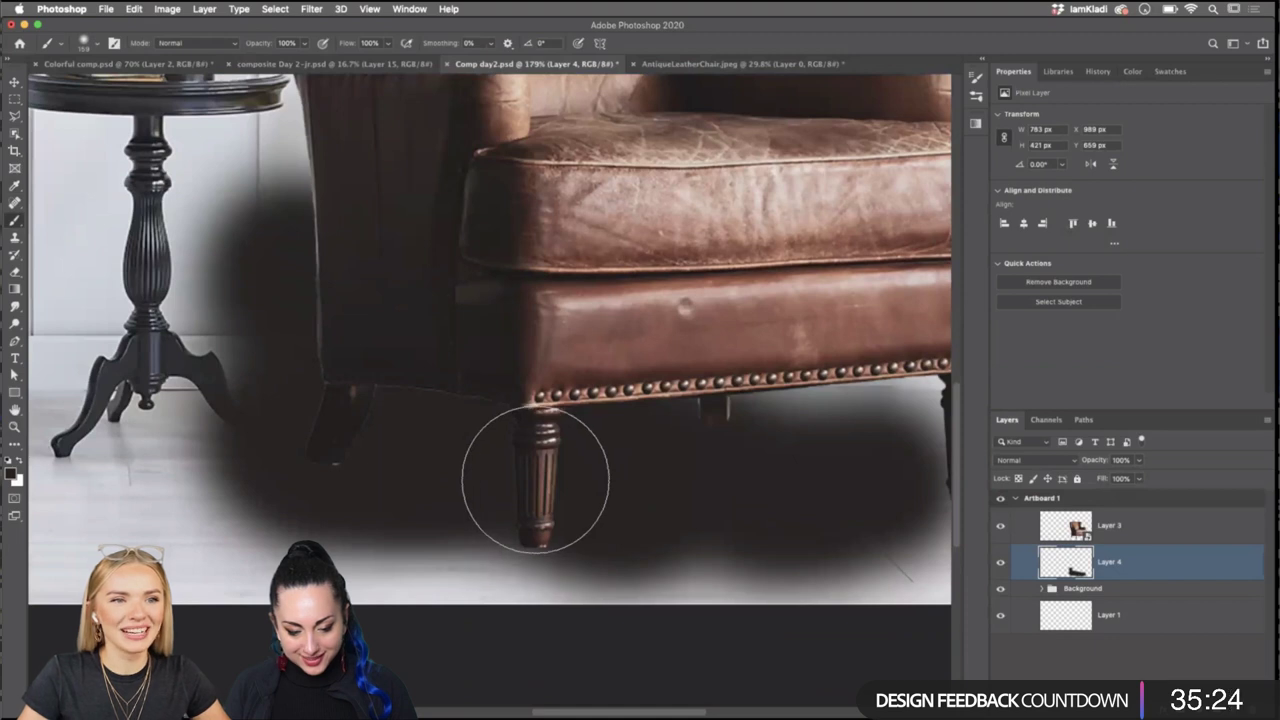
drag(577, 477, 275, 458)
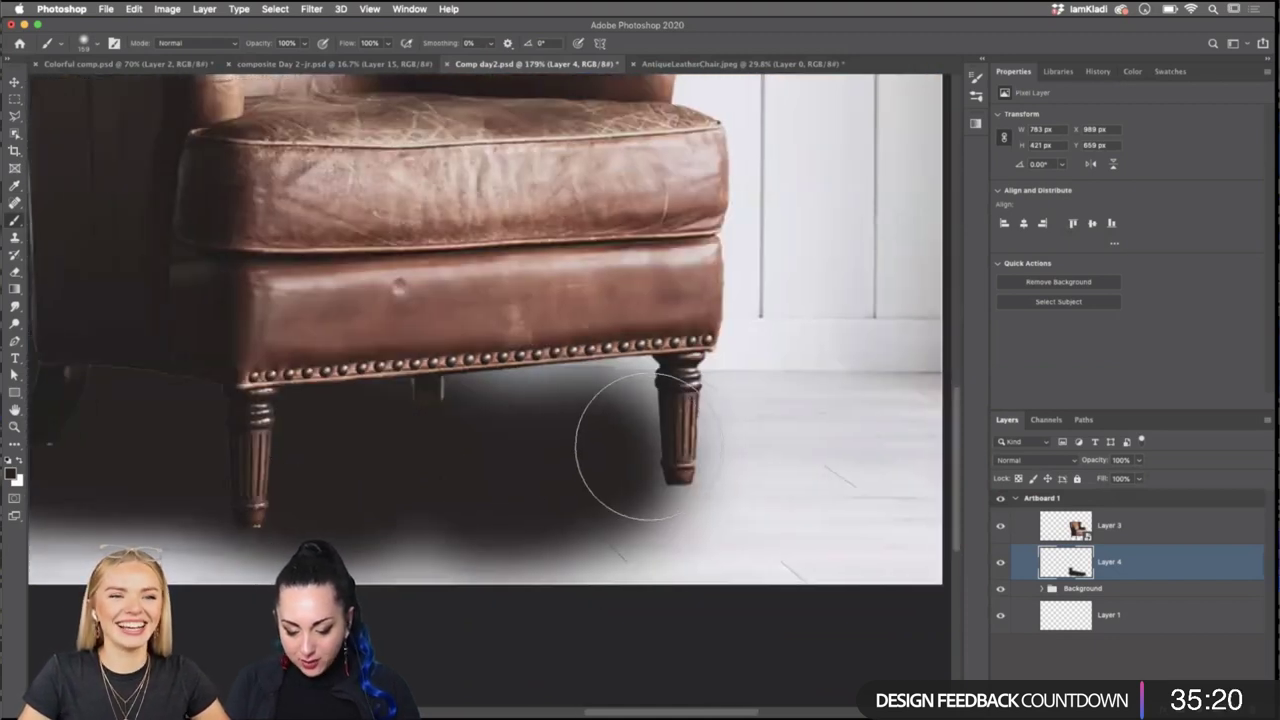
key(bracketleft)
key(bracketleft)
key(bracketleft)
key(bracketleft)
key(bracketleft)
key(bracketleft)
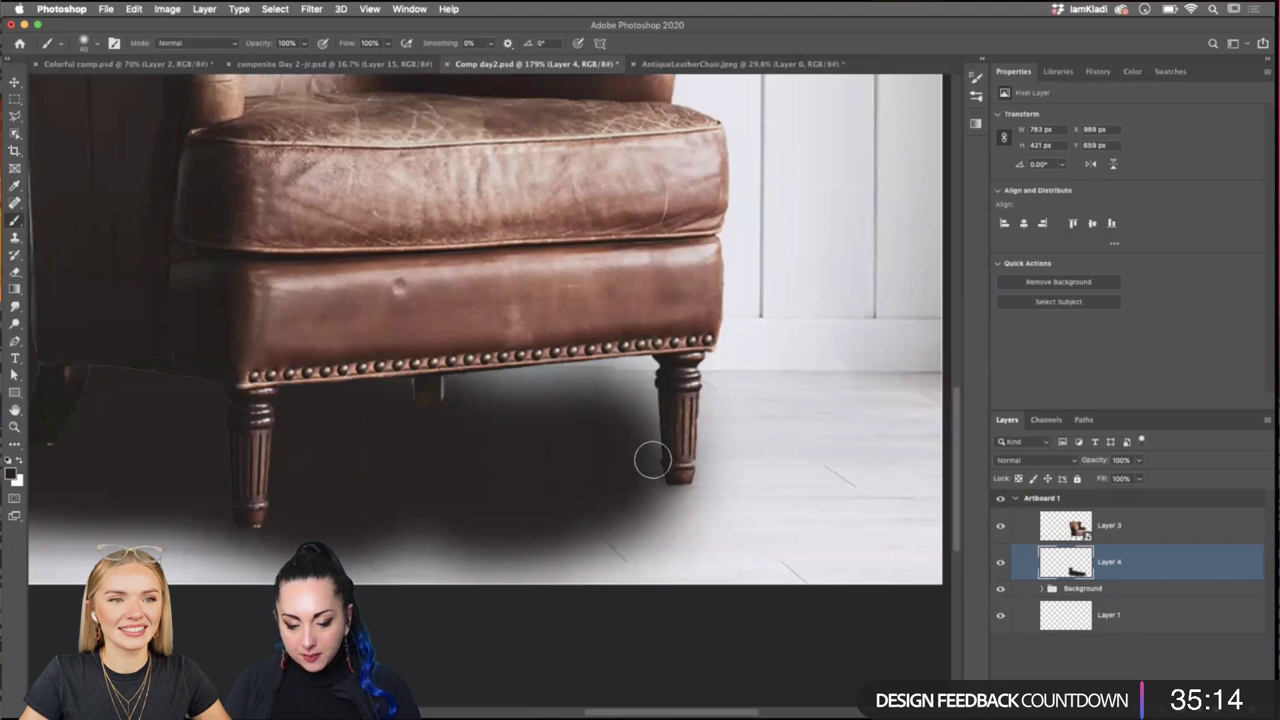
scroll(651, 455, up, 3)
scroll(652, 459, up, 4)
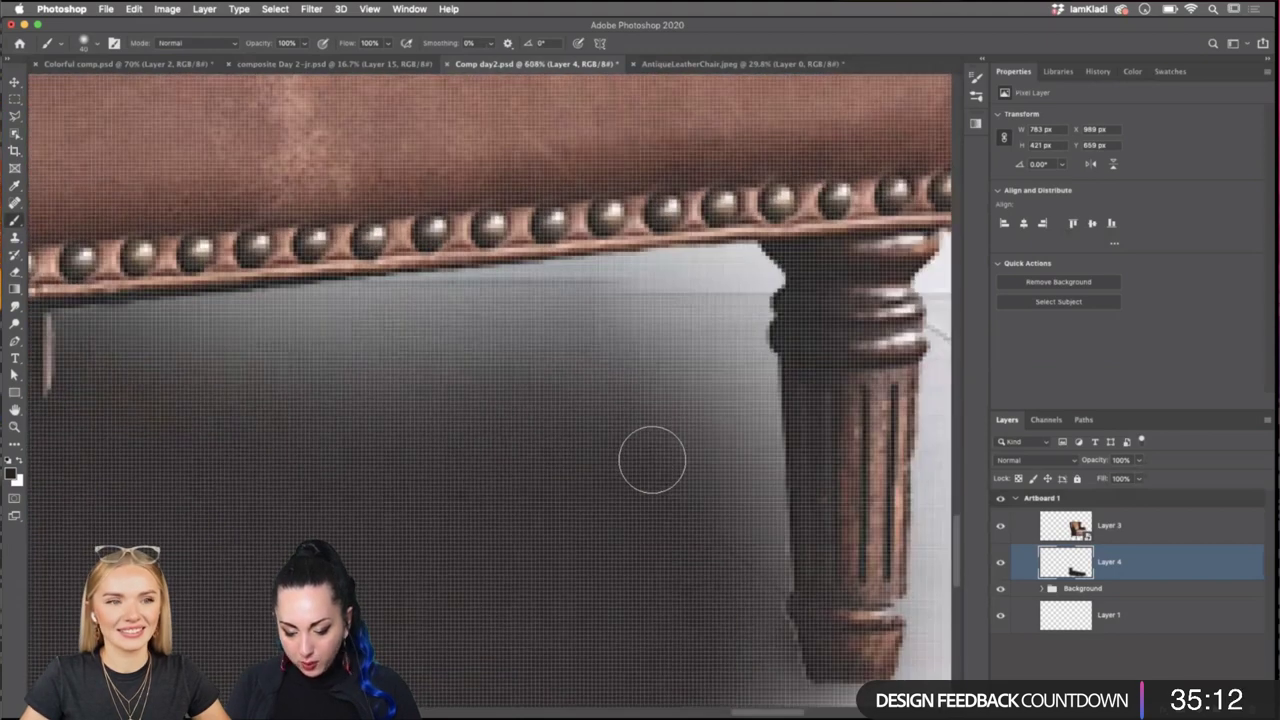
key(bracketleft)
key(bracketleft)
key(bracketleft)
key(bracketleft)
key(bracketleft)
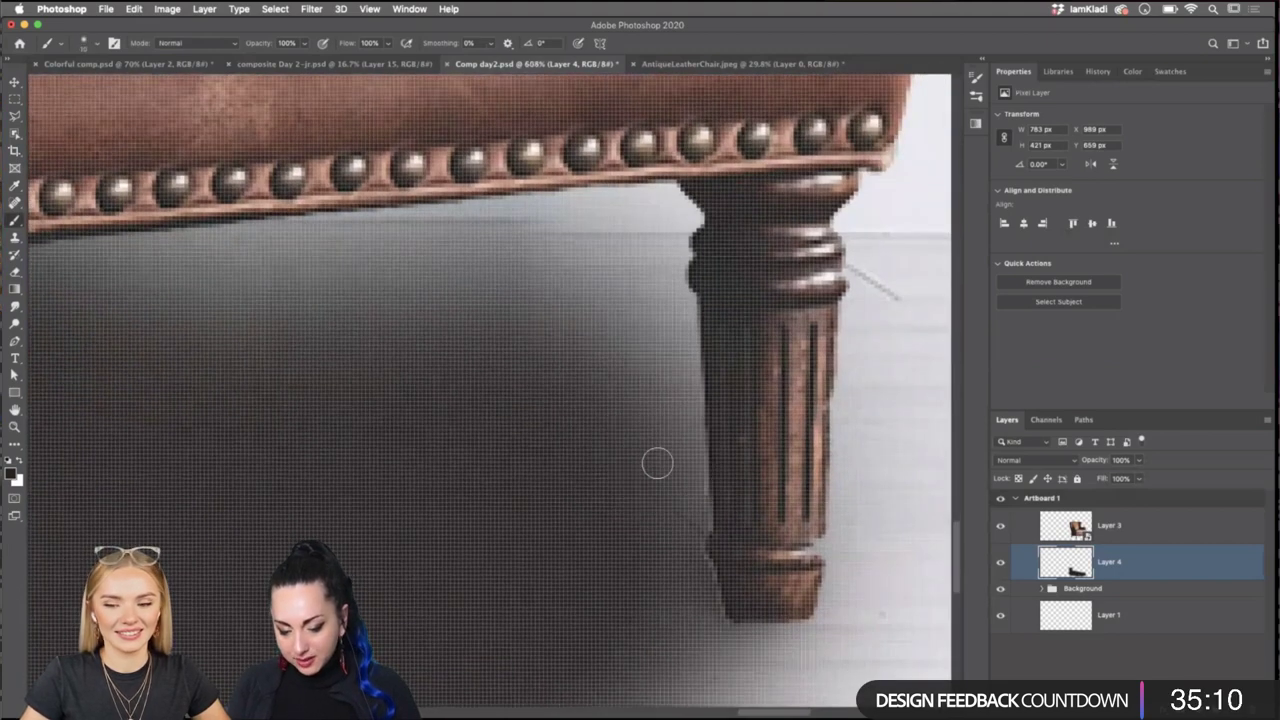
mouse_move(797, 612)
mouse_down()
mouse_move(718, 607)
mouse_move(763, 608)
mouse_up()
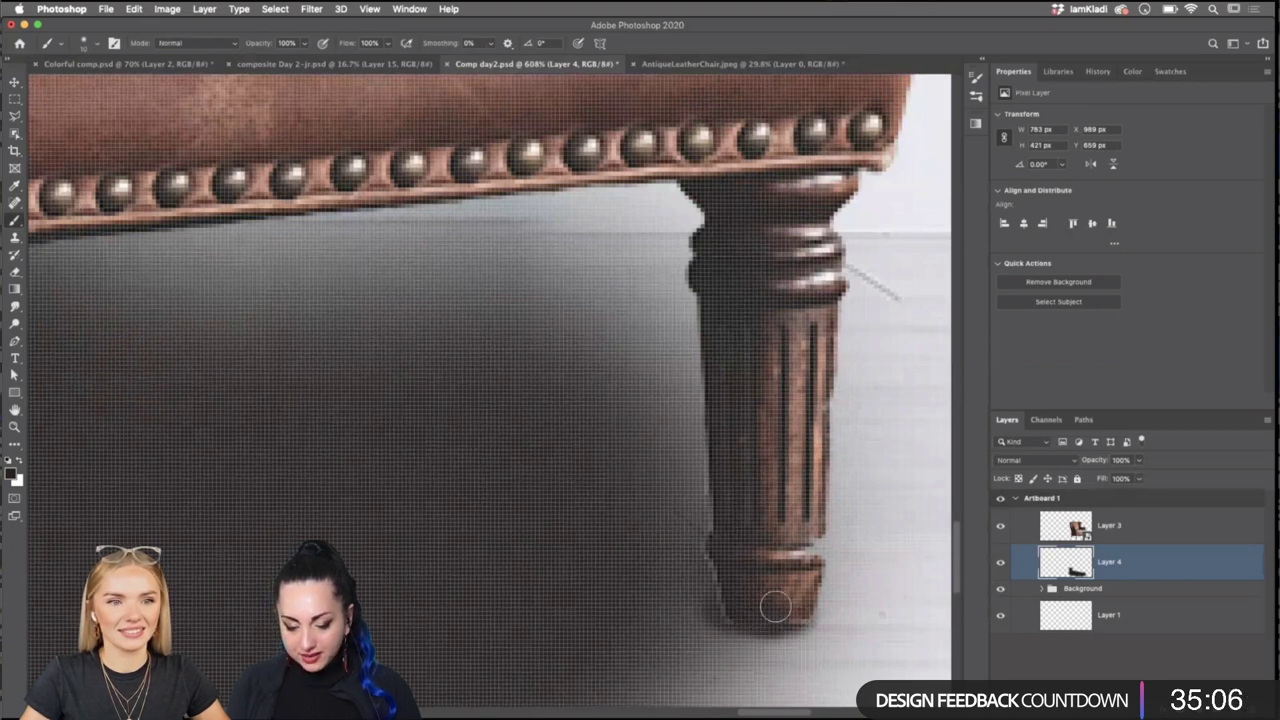
scroll(775, 606, down, 5)
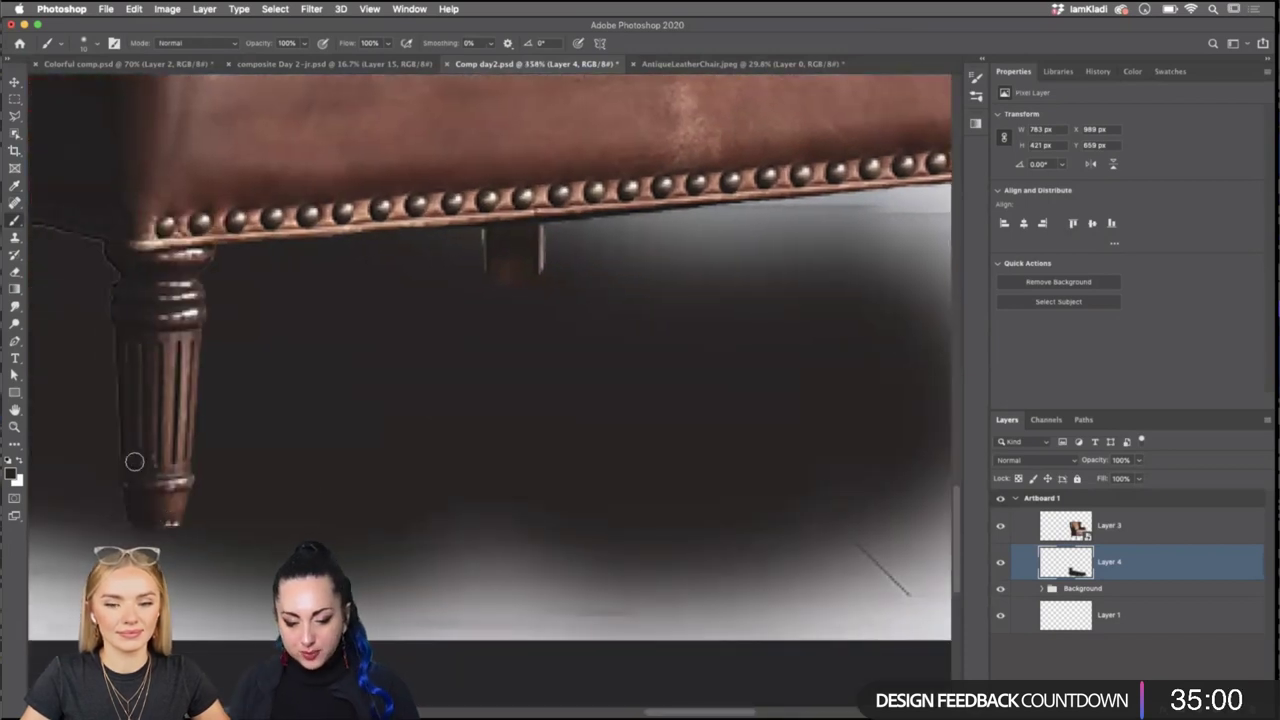
scroll(491, 429, down, 8)
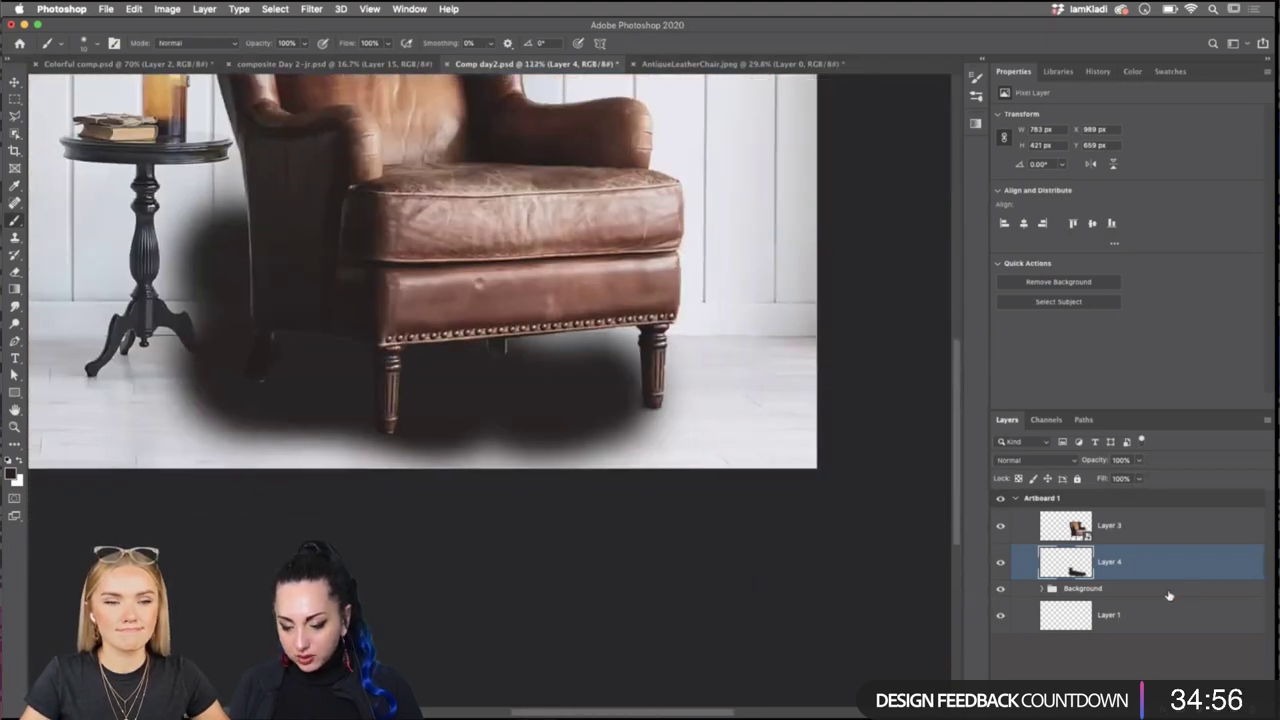
Give Layer 4 a layer mask, 88% opacity and Multiply blending.
mouse_move(640, 718)
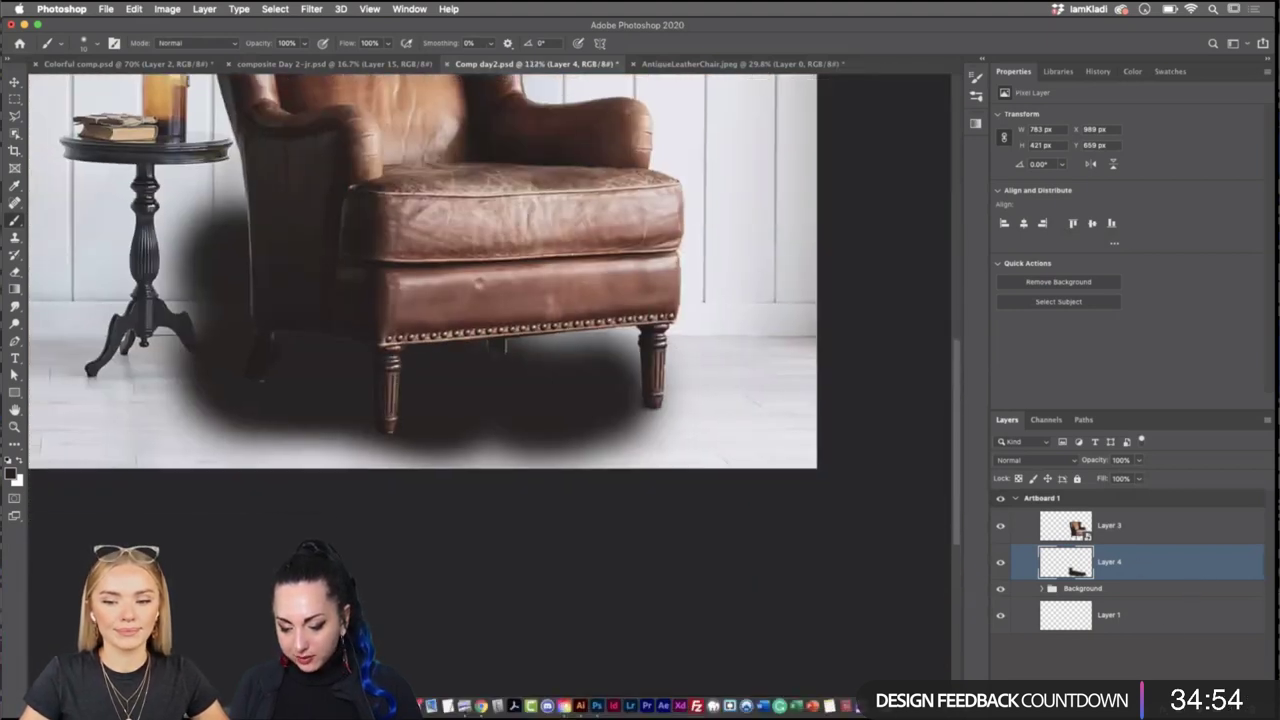
click(1170, 705)
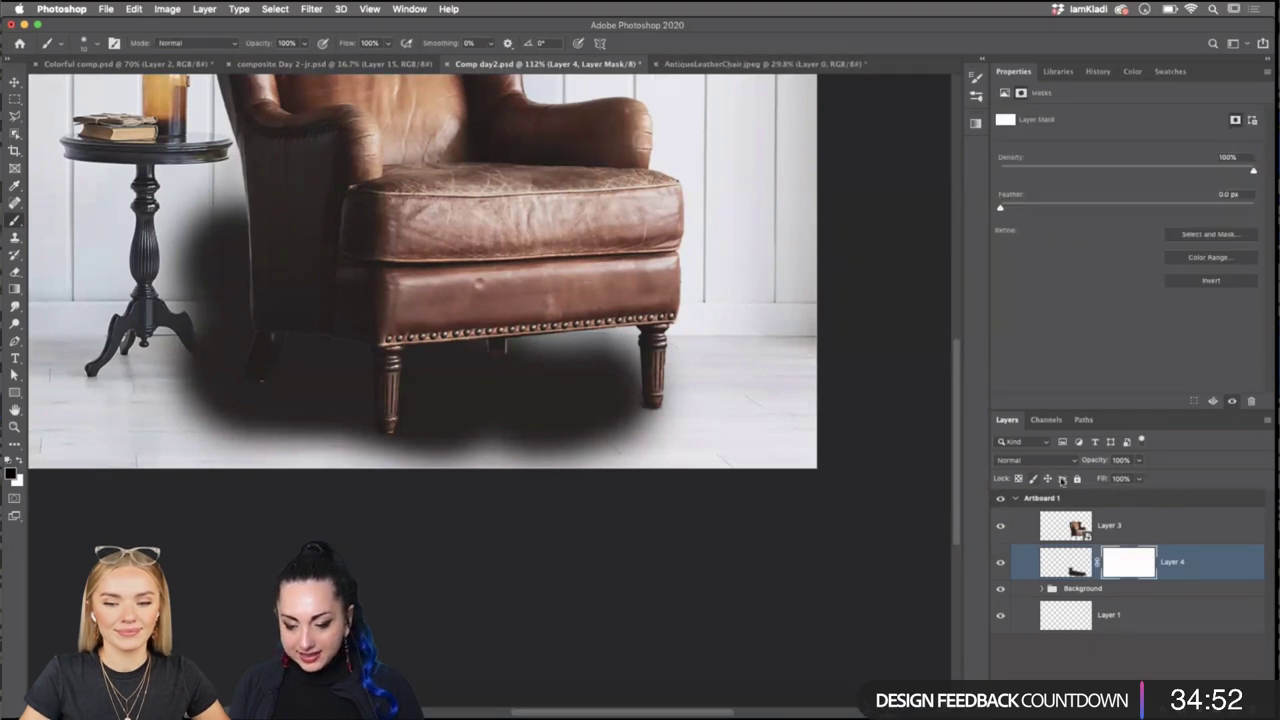
click(1141, 461)
drag(1137, 480, 1120, 482)
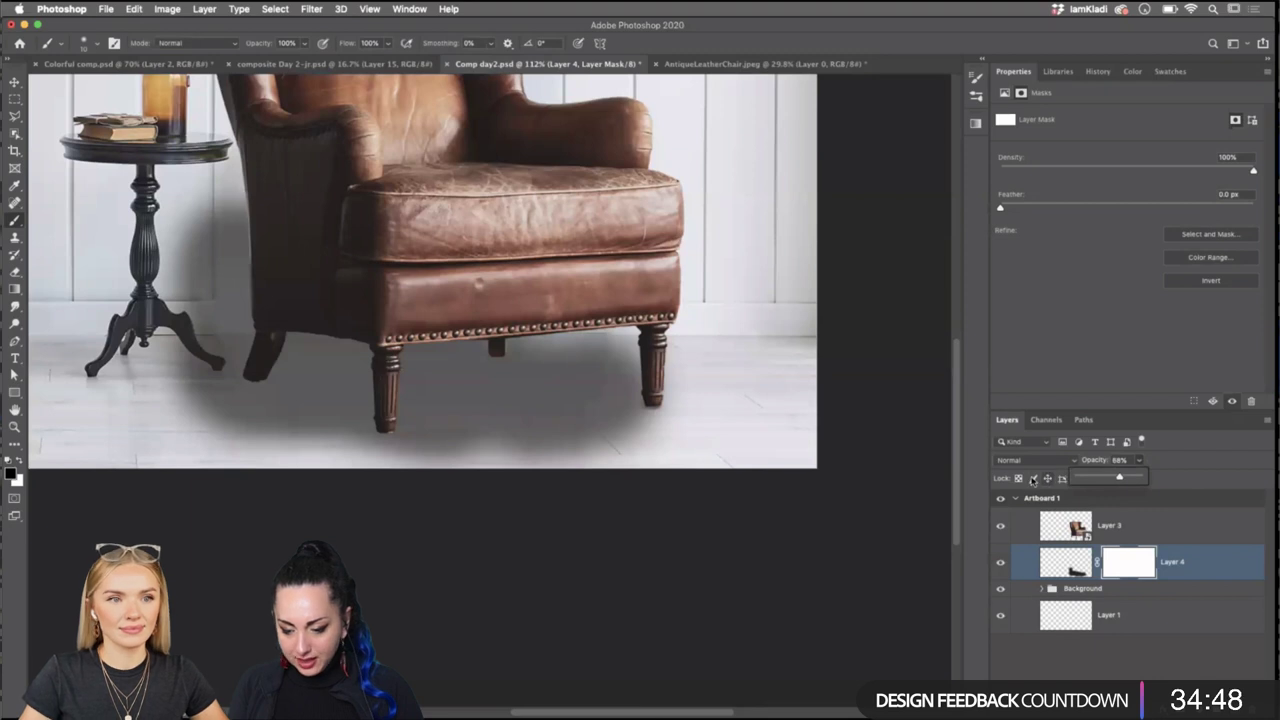
click(1030, 462)
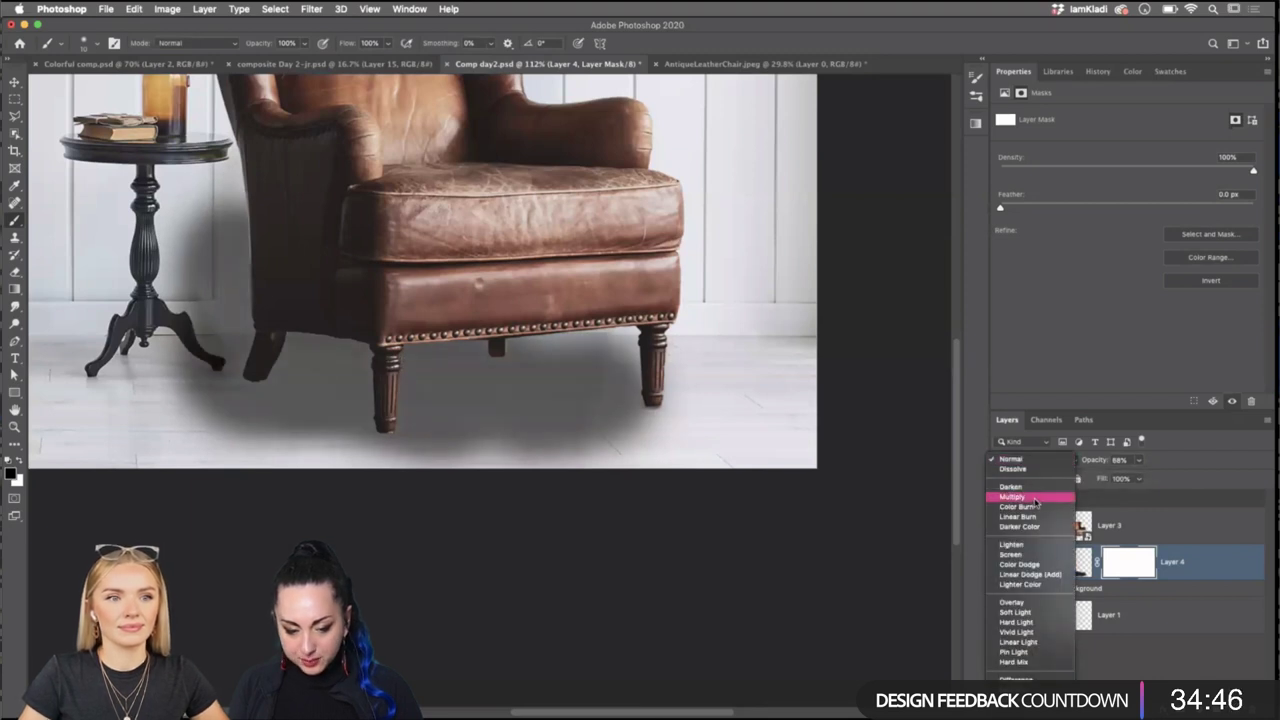
click(1035, 498)
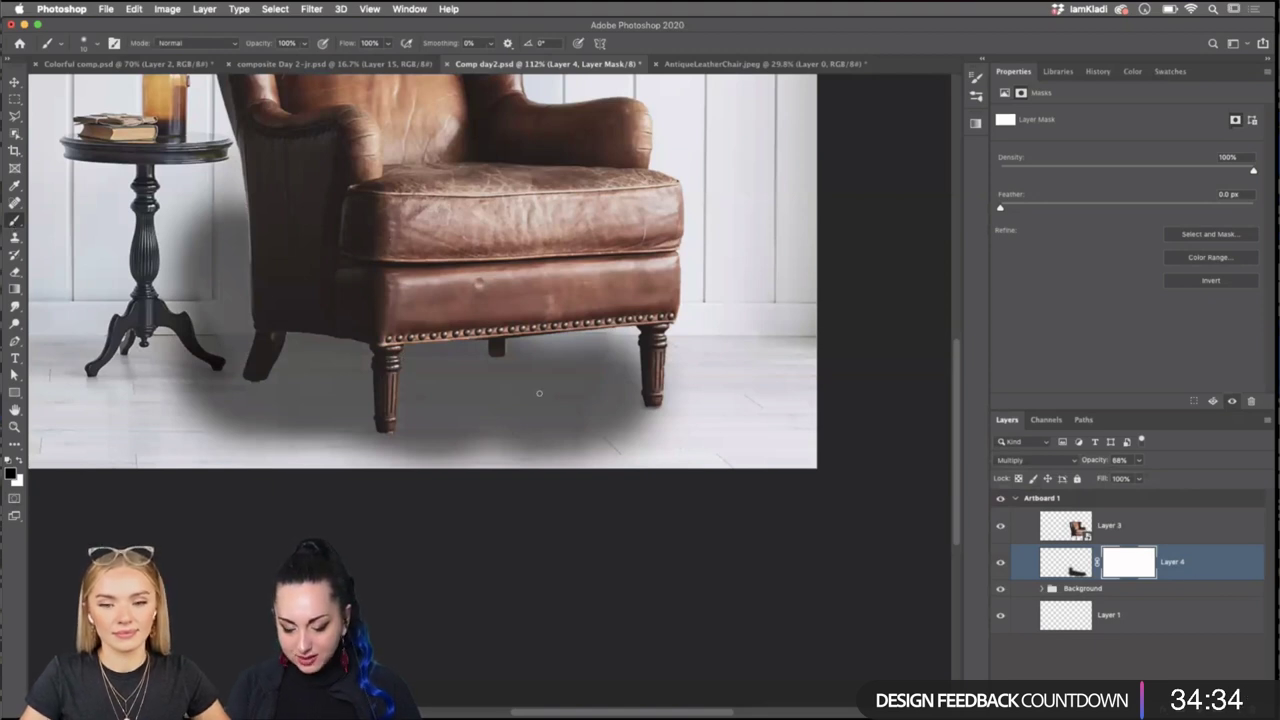
With a larger brush, mask out shadow at the chair's lower right and bottom edge.
key(bracketright)
key(bracketright)
key(bracketright)
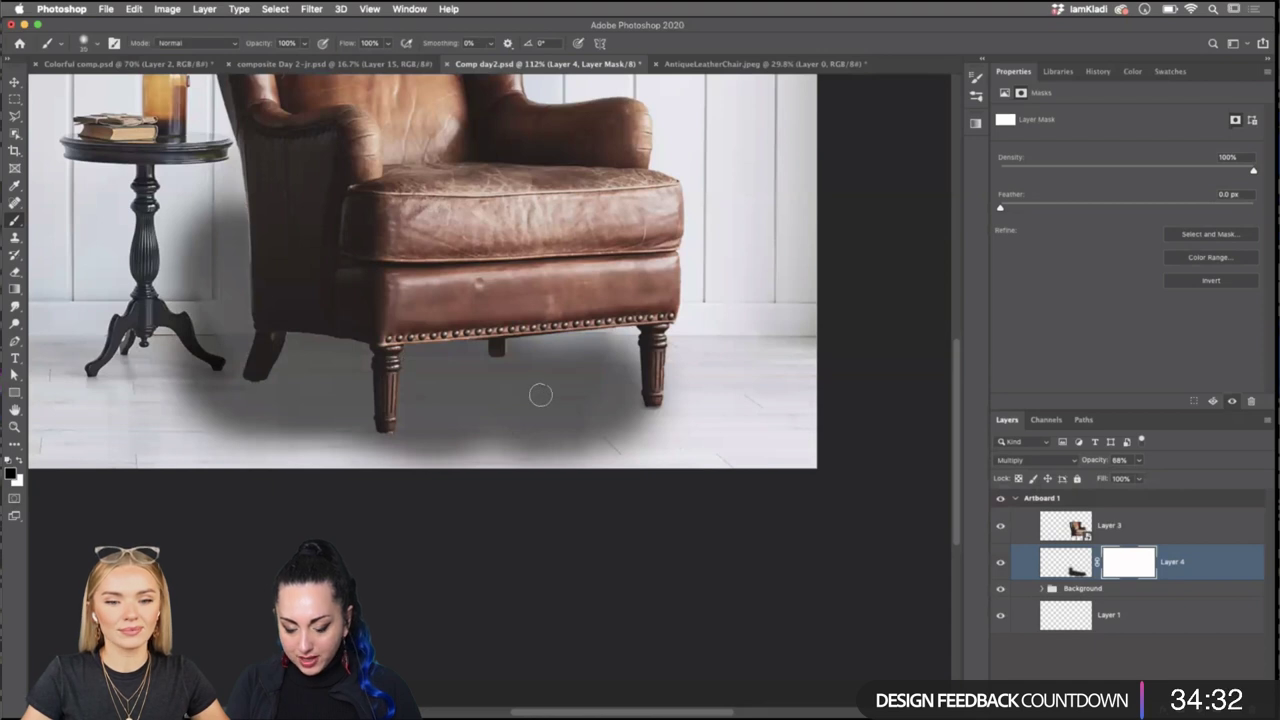
key(bracketright)
key(bracketright)
key(bracketright)
key(bracketright)
key(bracketright)
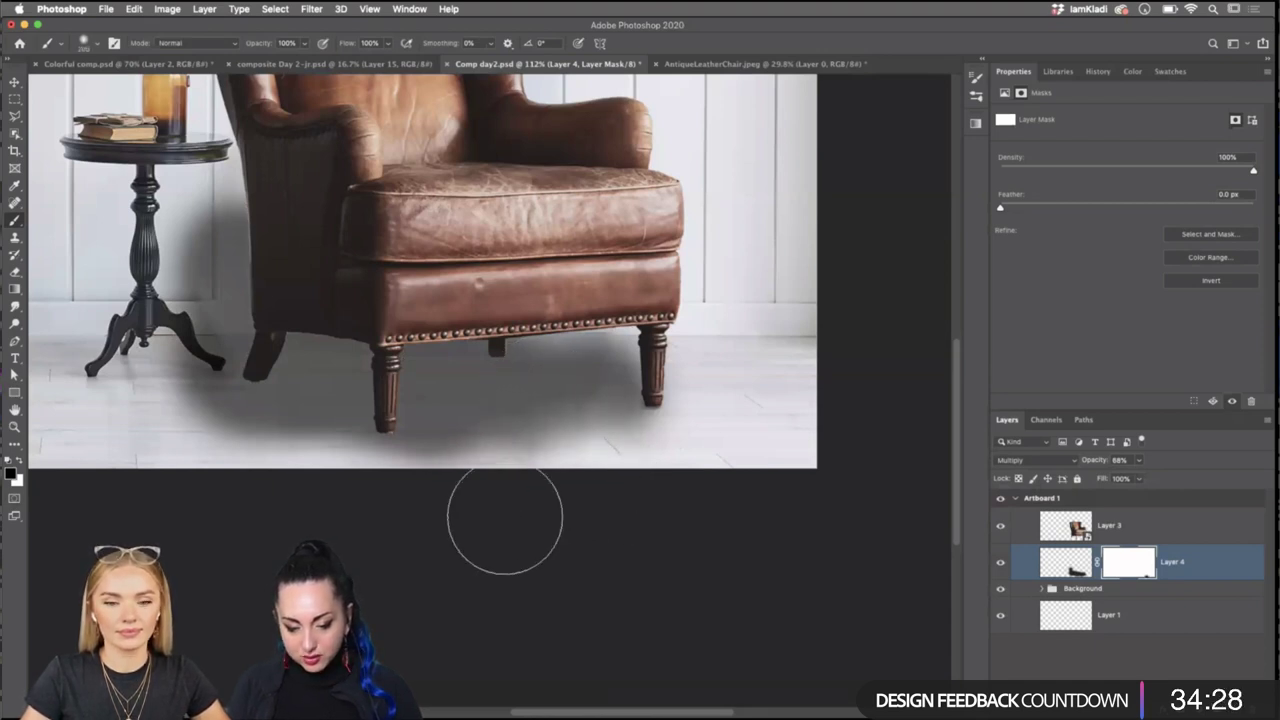
mouse_move(598, 310)
mouse_down()
mouse_move(600, 330)
mouse_move(604, 296)
mouse_move(490, 290)
mouse_move(500, 280)
mouse_move(400, 260)
mouse_move(277, 177)
mouse_up()
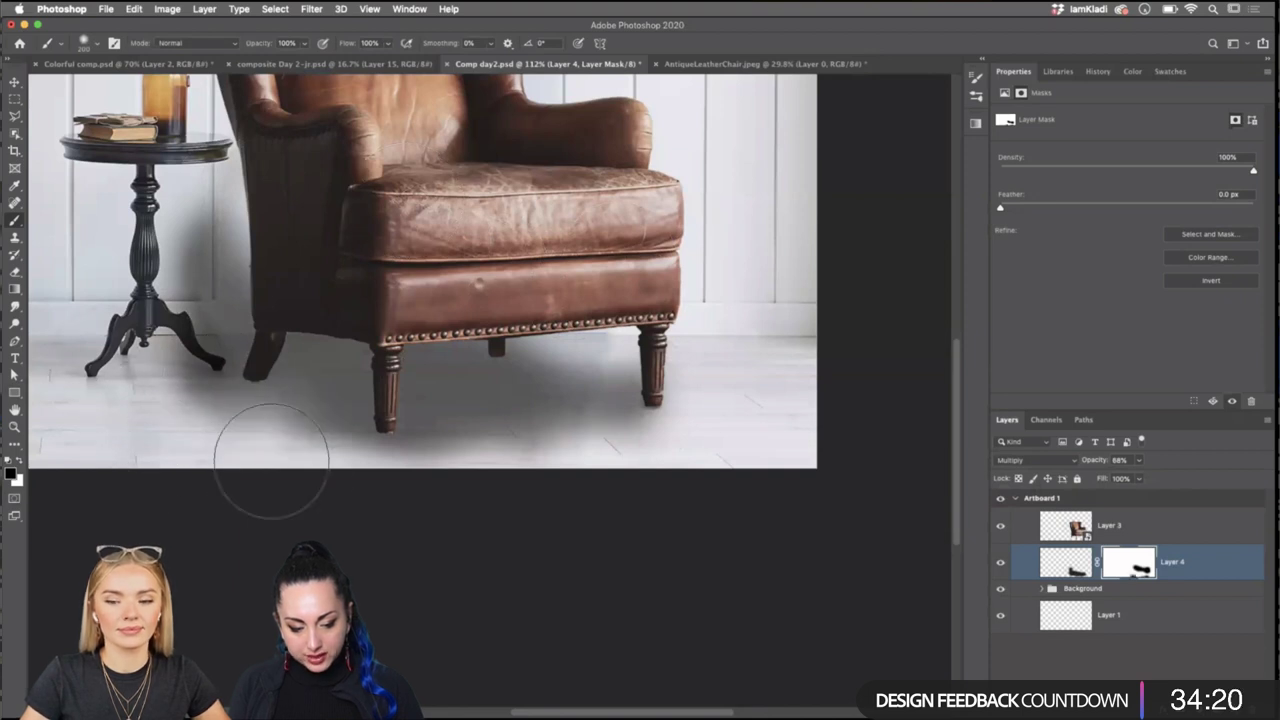
mouse_move(367, 515)
mouse_down()
mouse_move(451, 500)
mouse_move(334, 509)
mouse_move(357, 509)
mouse_move(250, 460)
mouse_up()
With a 16 px brush, refine the mask along the table leg and the chair leg's light halo.
scroll(220, 420, up, 5)
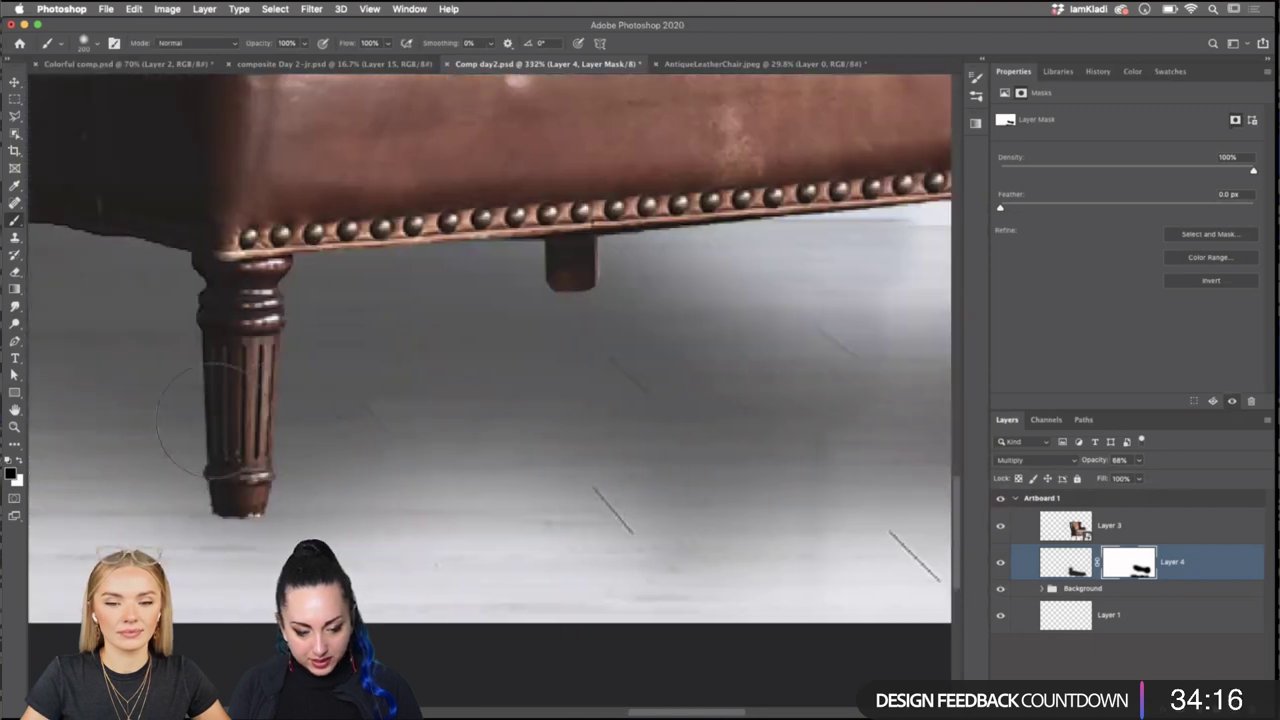
scroll(213, 380, left, 4)
scroll(213, 380, up, 1)
key([)
key([)
key([)
key([)
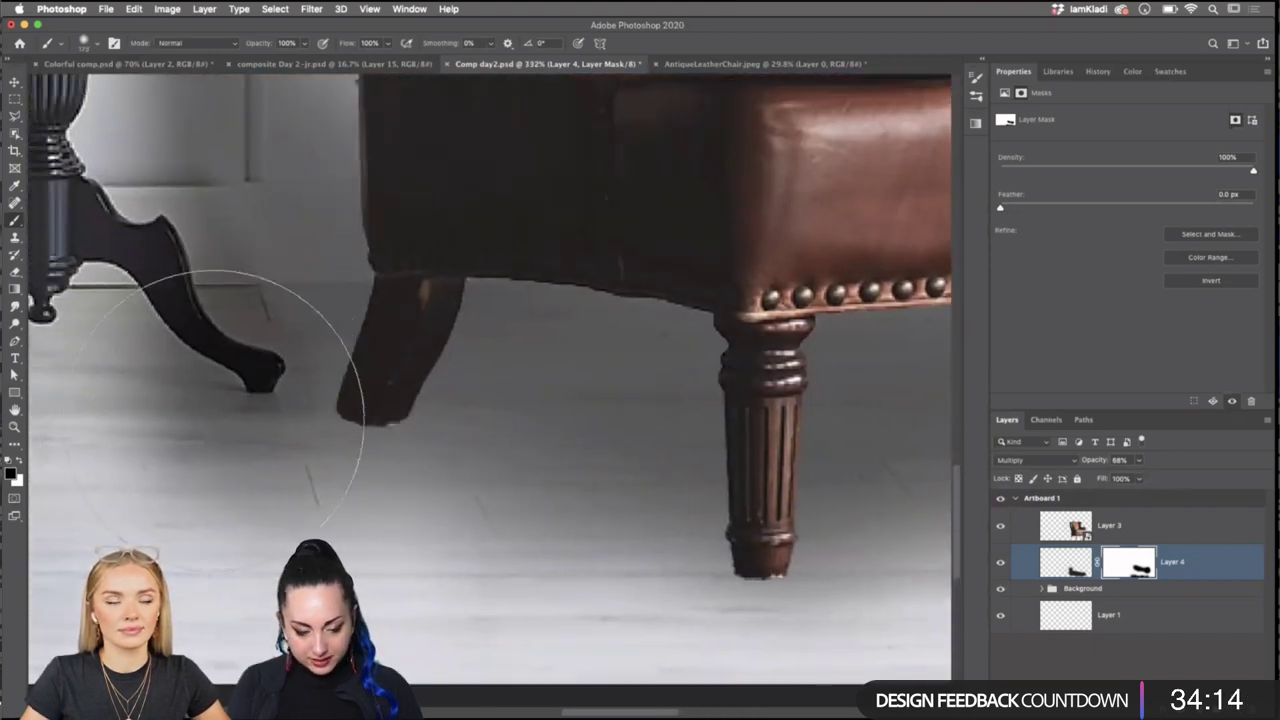
key([)
key([)
key([)
key([)
key([)
key([)
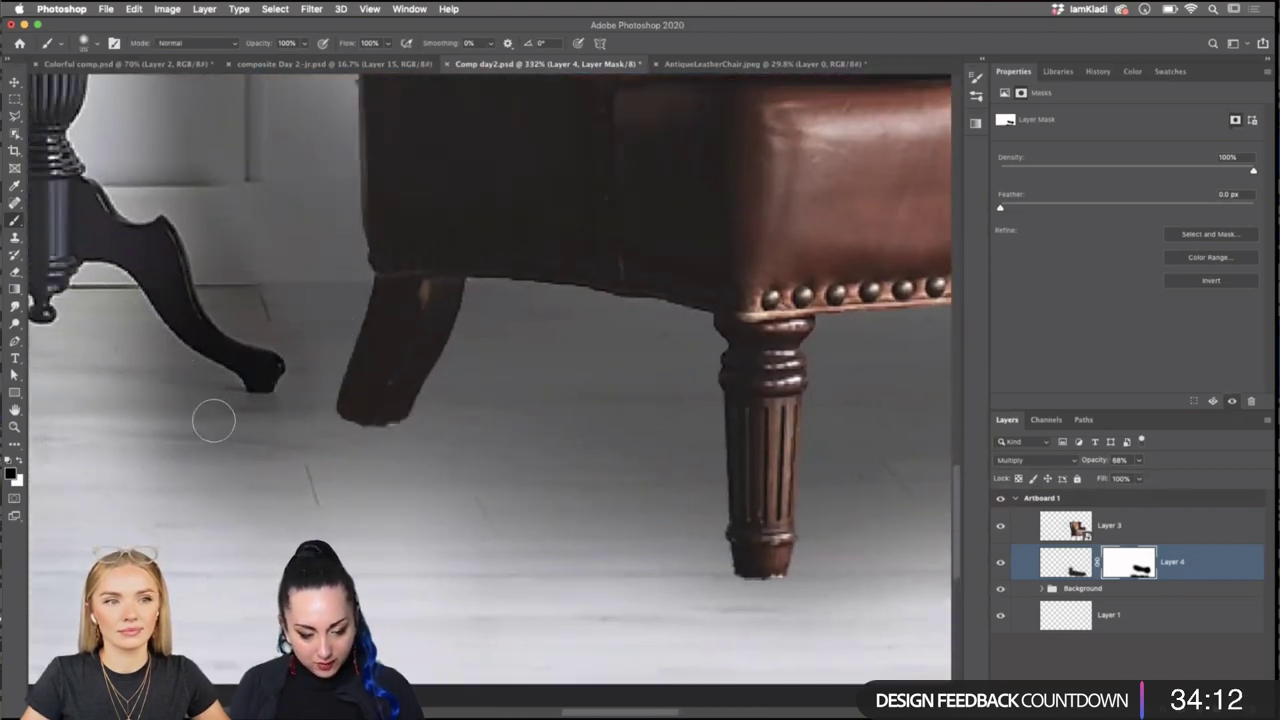
key([)
key([)
key([)
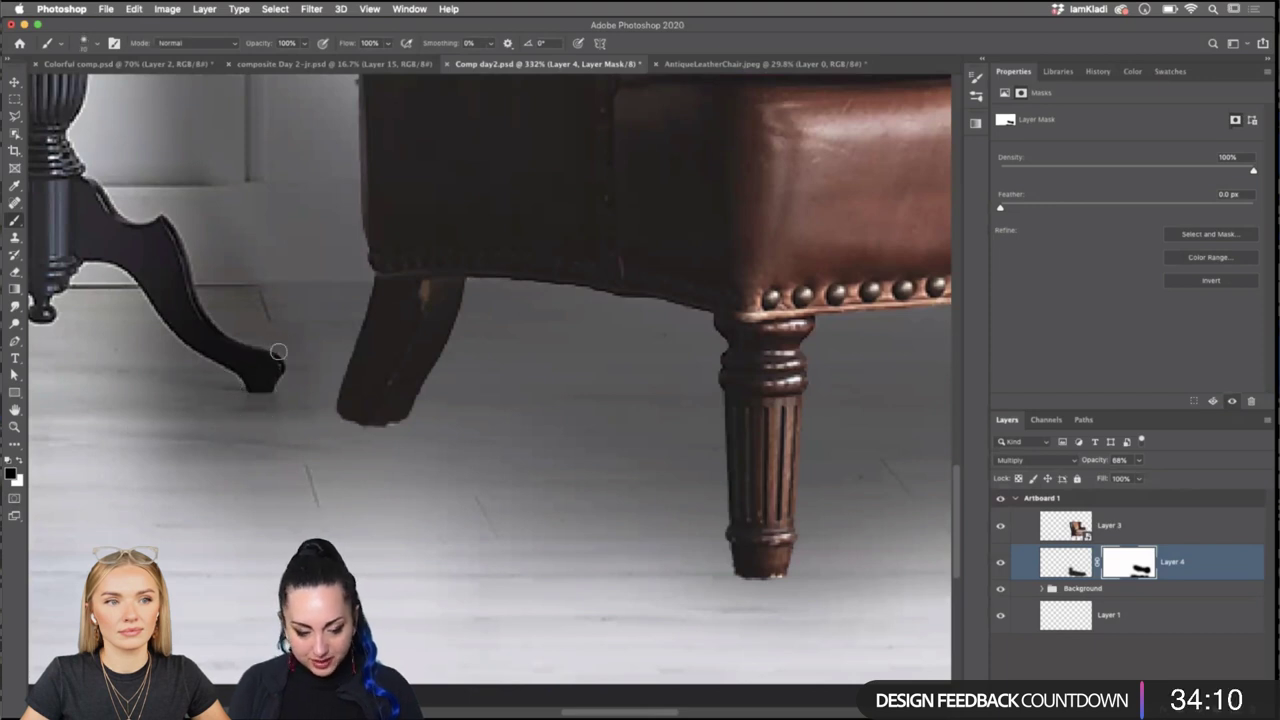
mouse_move(283, 356)
mouse_down()
mouse_move(231, 348)
mouse_move(262, 380)
mouse_move(208, 333)
mouse_move(171, 271)
mouse_move(162, 233)
mouse_up()
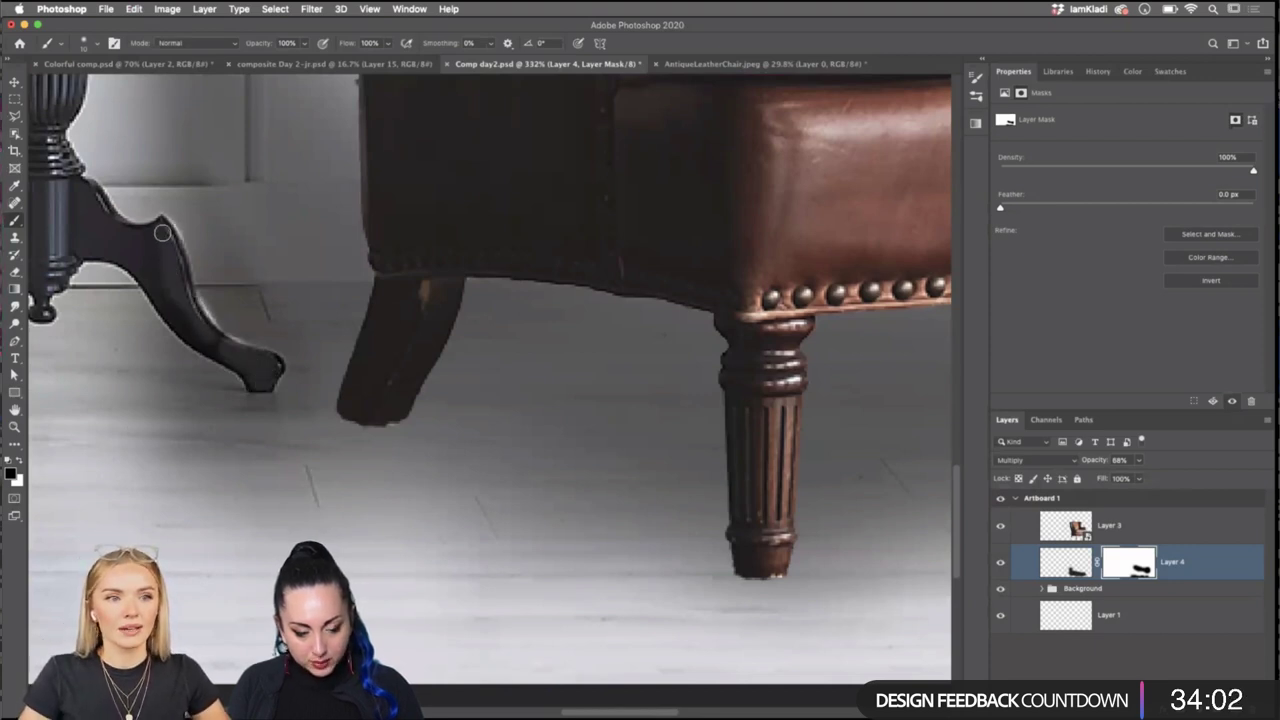
drag(180, 291, 184, 229)
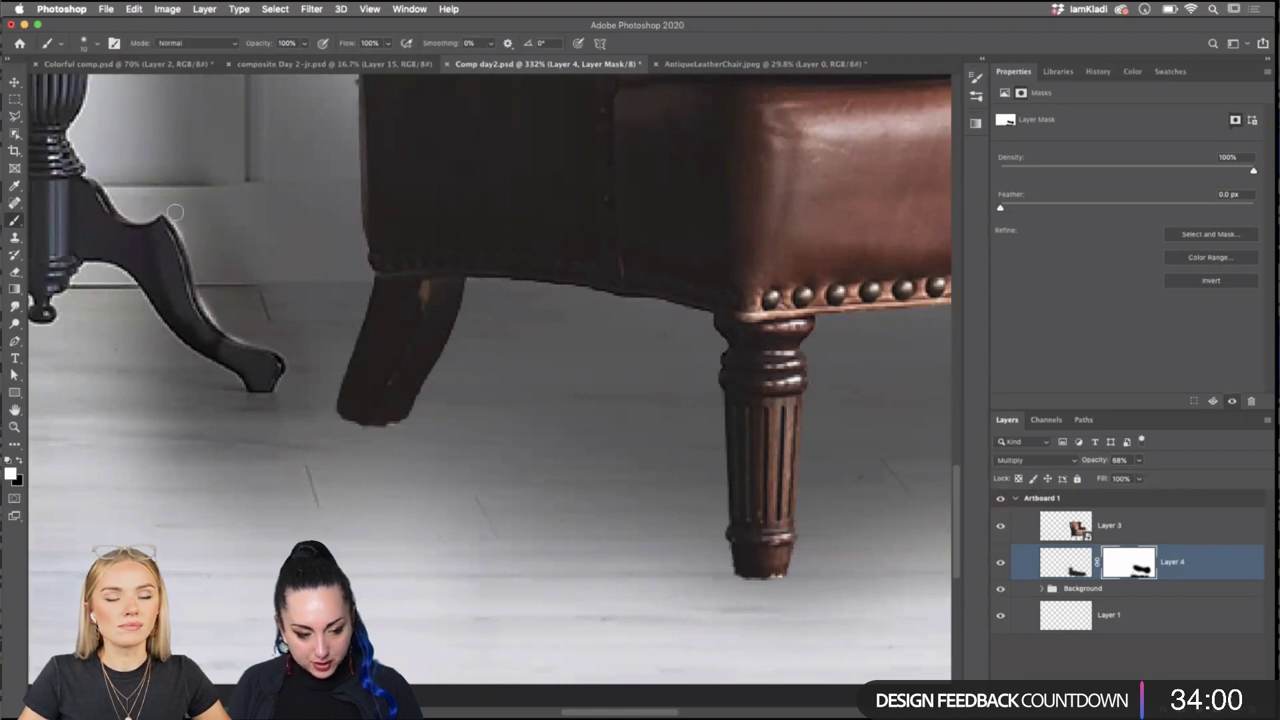
mouse_move(208, 290)
mouse_down()
mouse_move(229, 328)
mouse_move(265, 342)
mouse_up()
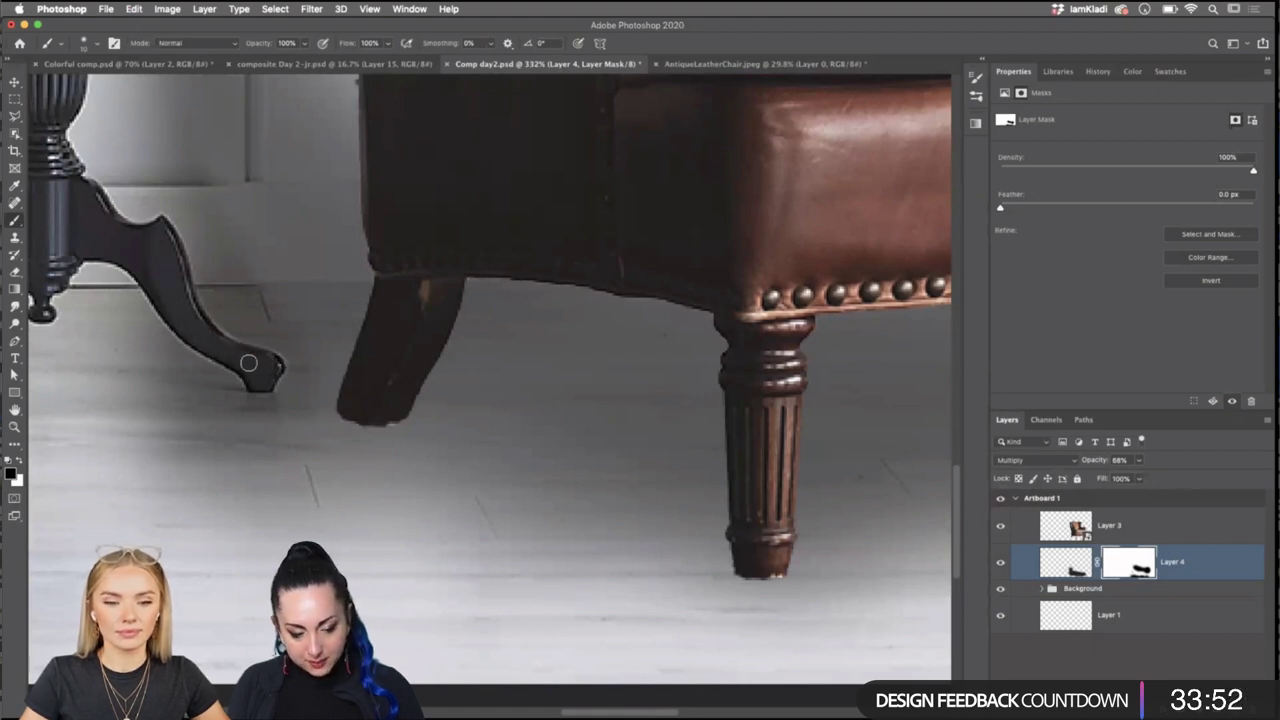
scroll(401, 394, down, 3)
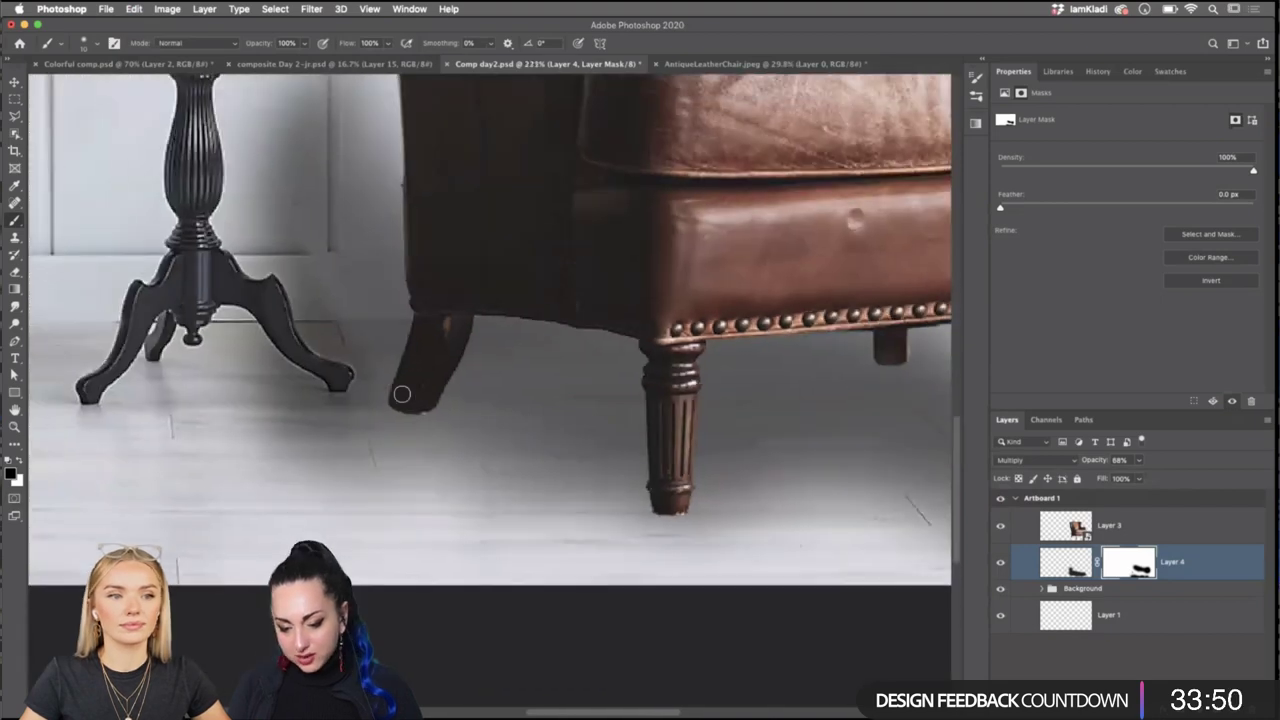
scroll(406, 362, right, 3)
scroll(406, 362, down, 2)
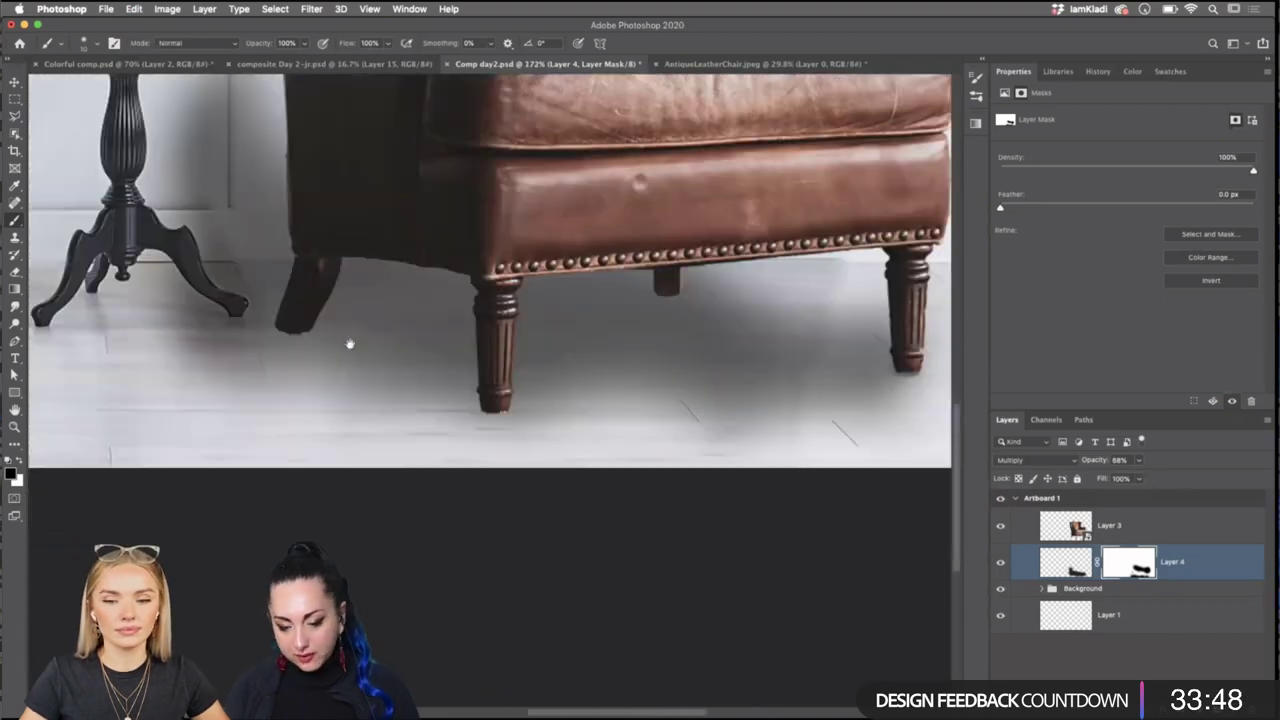
scroll(403, 489, up, 5)
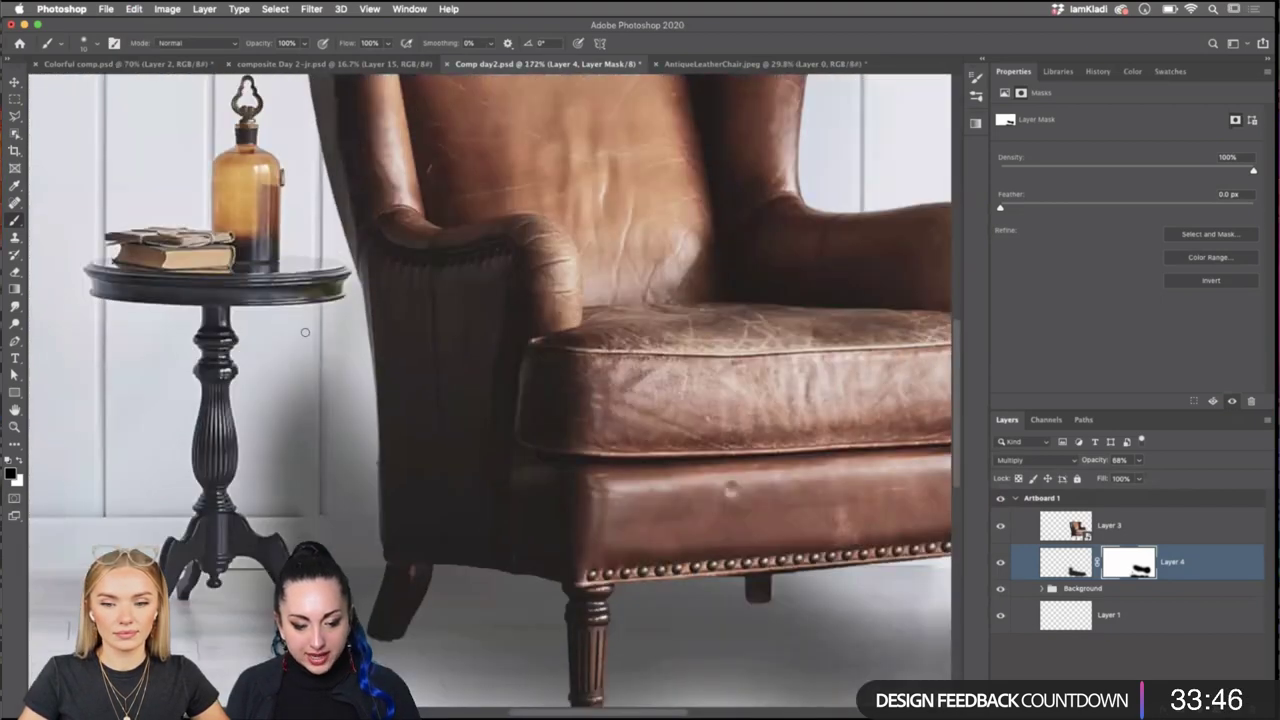
scroll(343, 343, down, 3)
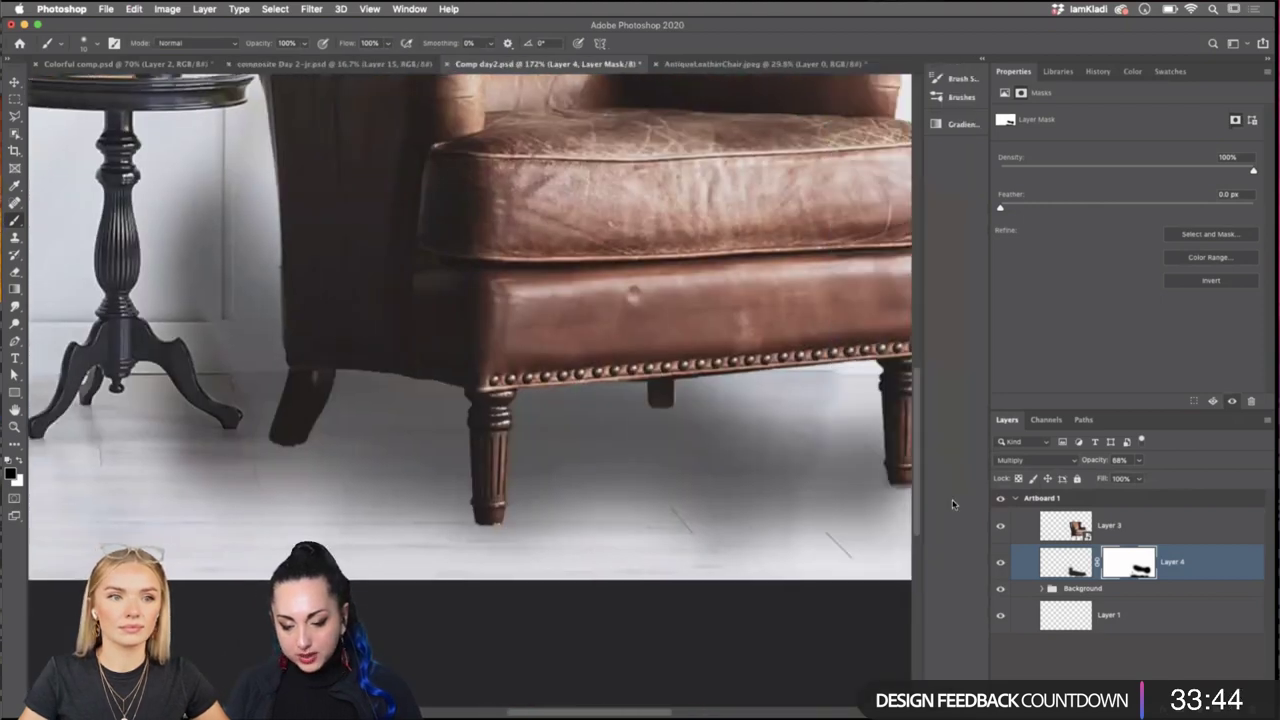
scroll(847, 502, down, 2)
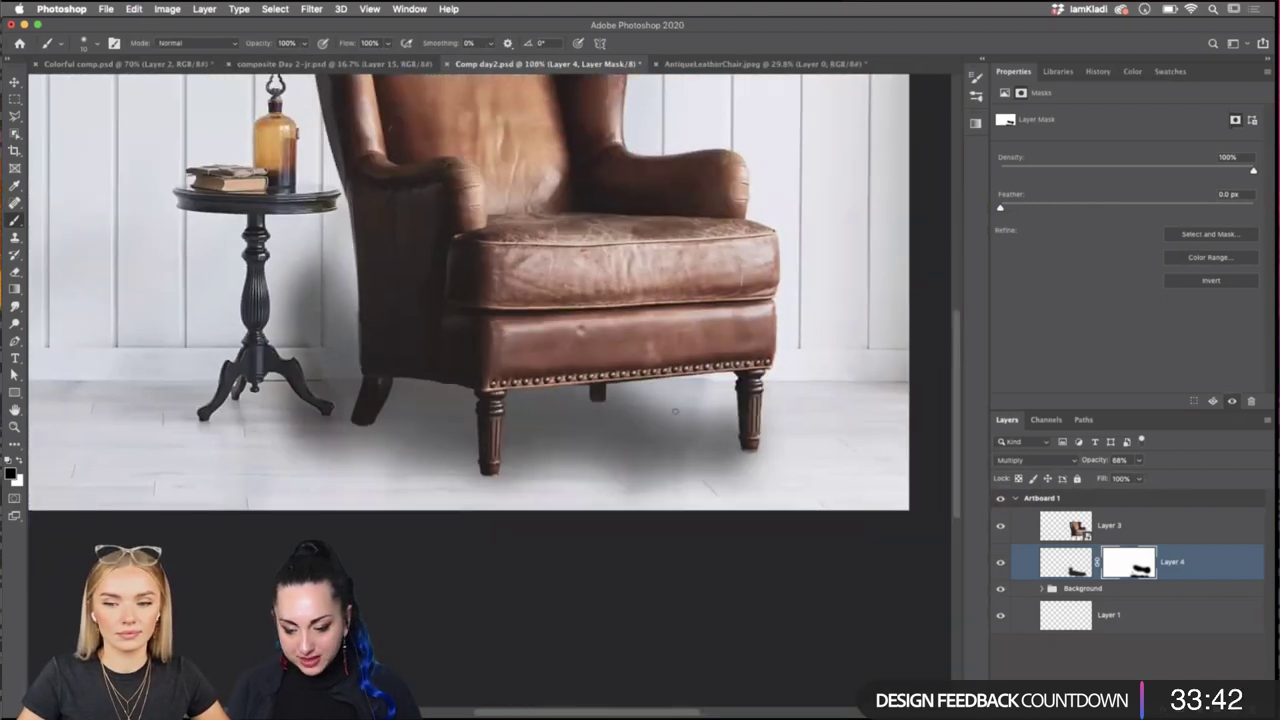
click(1000, 562)
click(1000, 562)
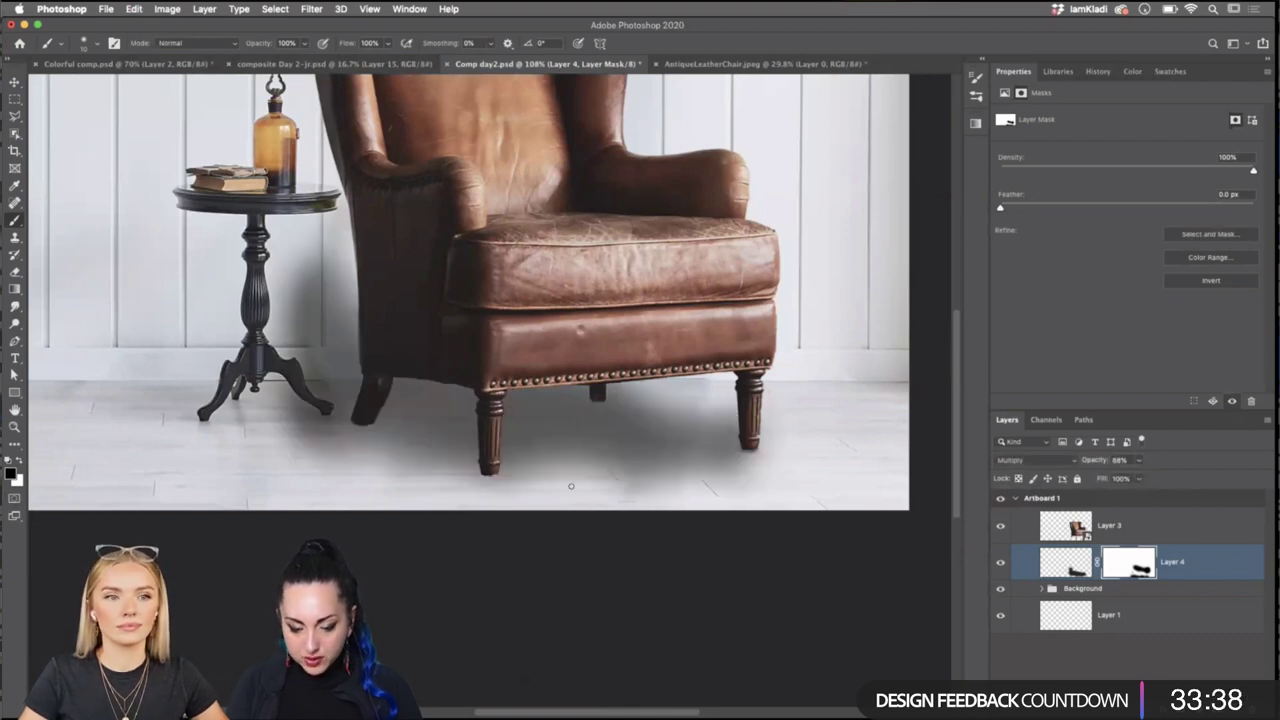
key(bracketright)
key(bracketright)
key(bracketright)
key(bracketright)
key(bracketright)
key(bracketright)
key(bracketright)
key(bracketright)
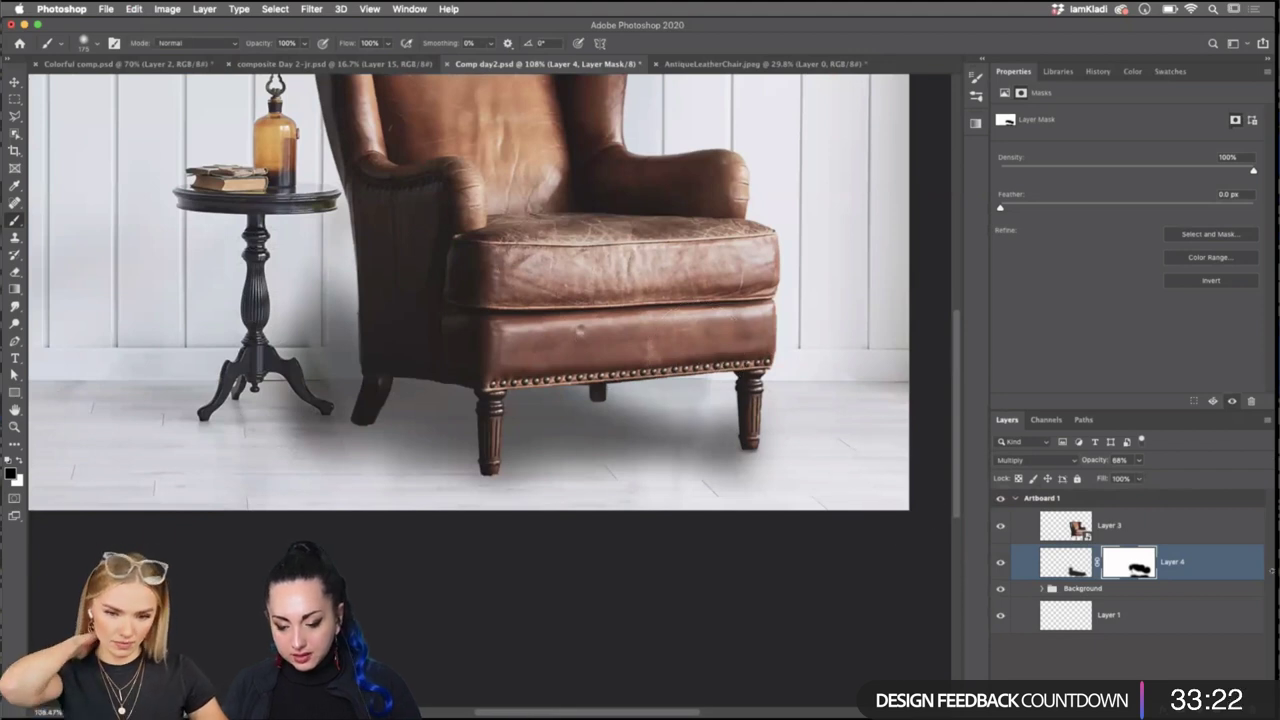
click(1200, 526)
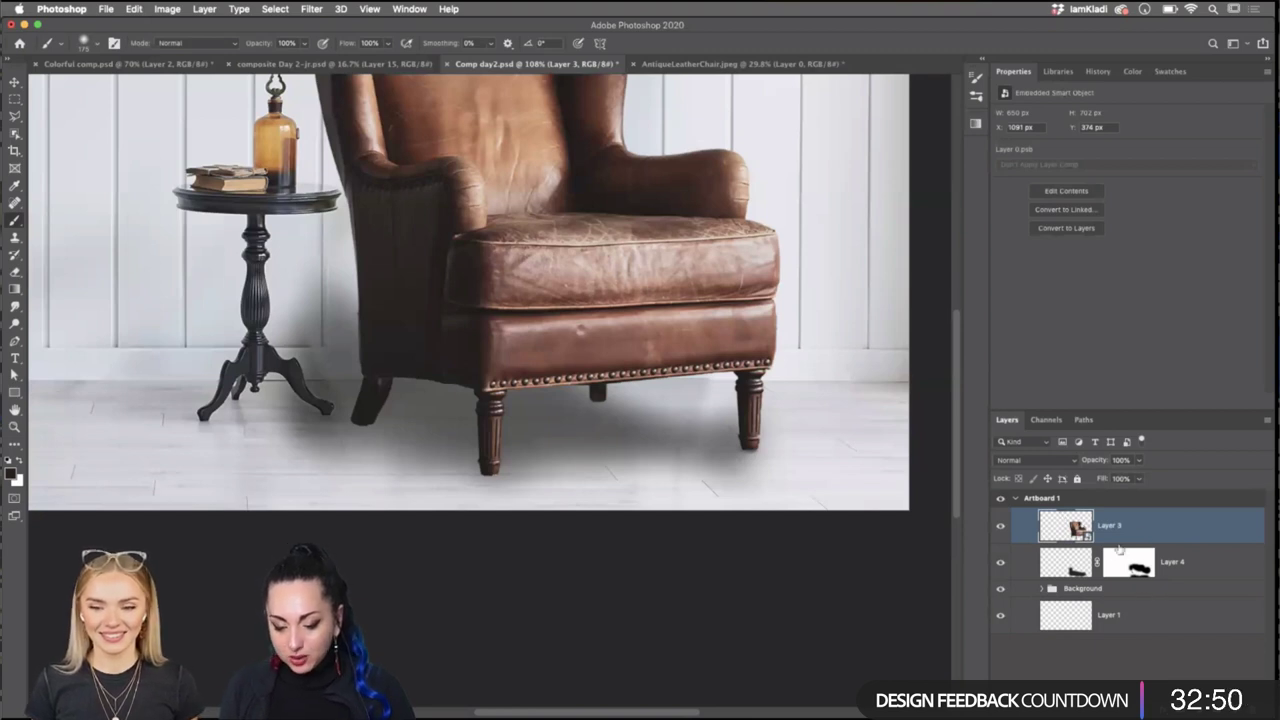
click(1012, 567)
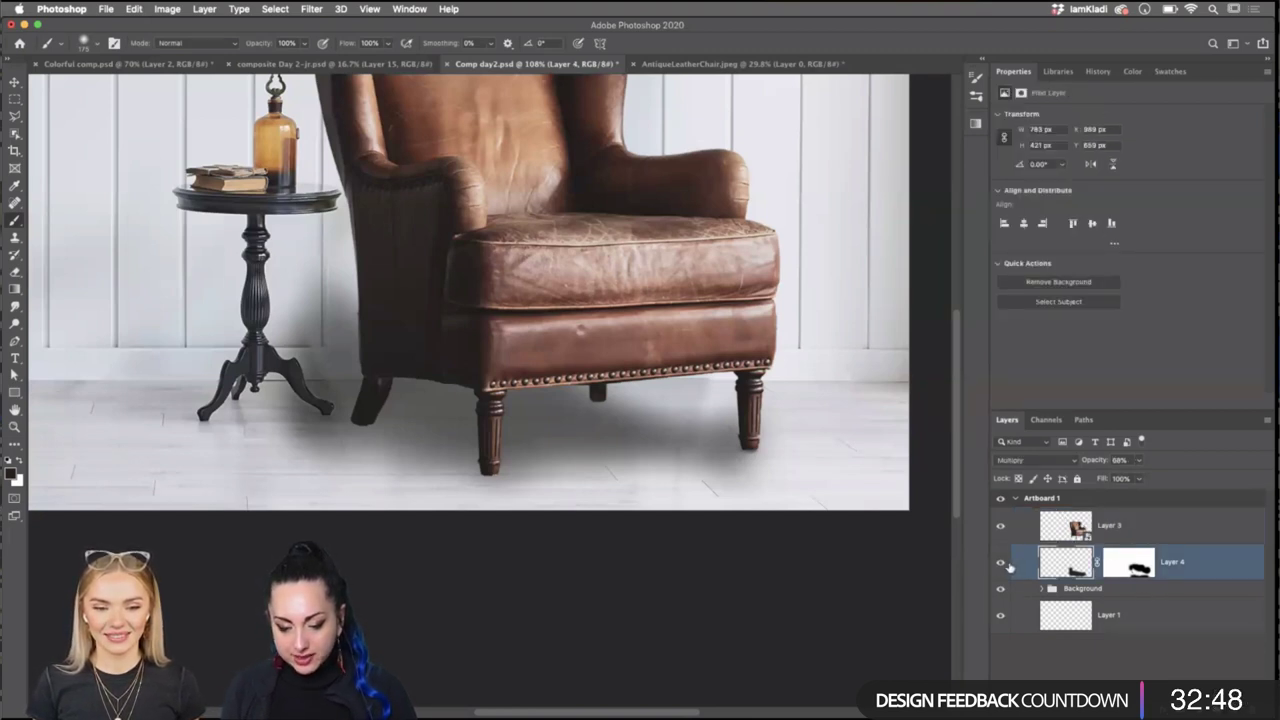
click(995, 565)
click(1172, 536)
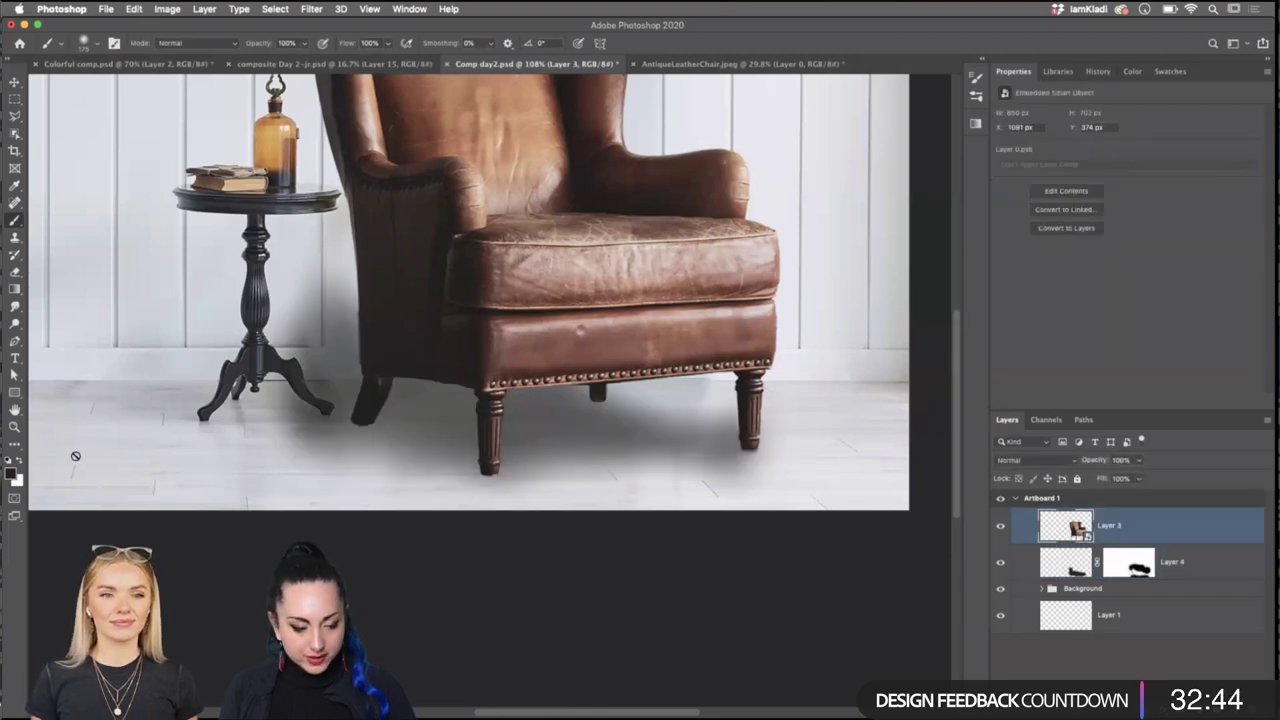
On new Layer 5, paint tiny contact shadows under the rear leg and front foot.
key(super+alt+shift+n)
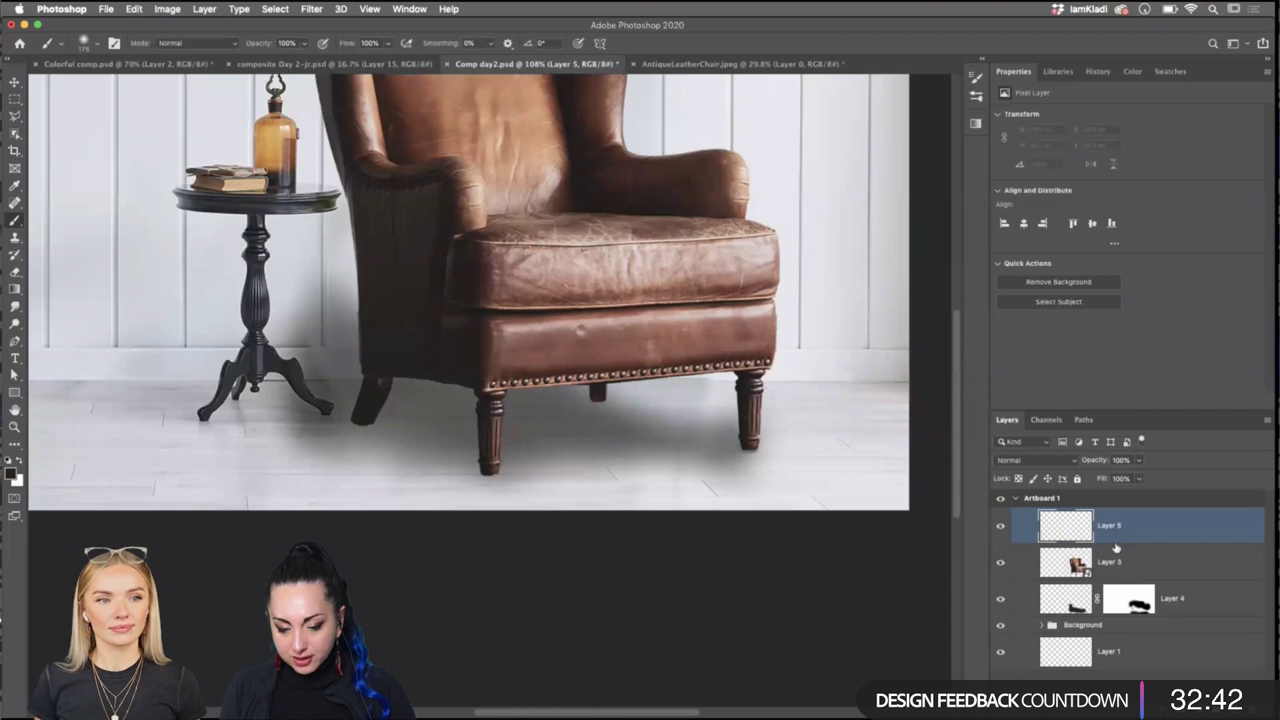
key(bracketleft)
key(bracketleft)
key(bracketleft)
key(bracketleft)
key(bracketleft)
key(bracketleft)
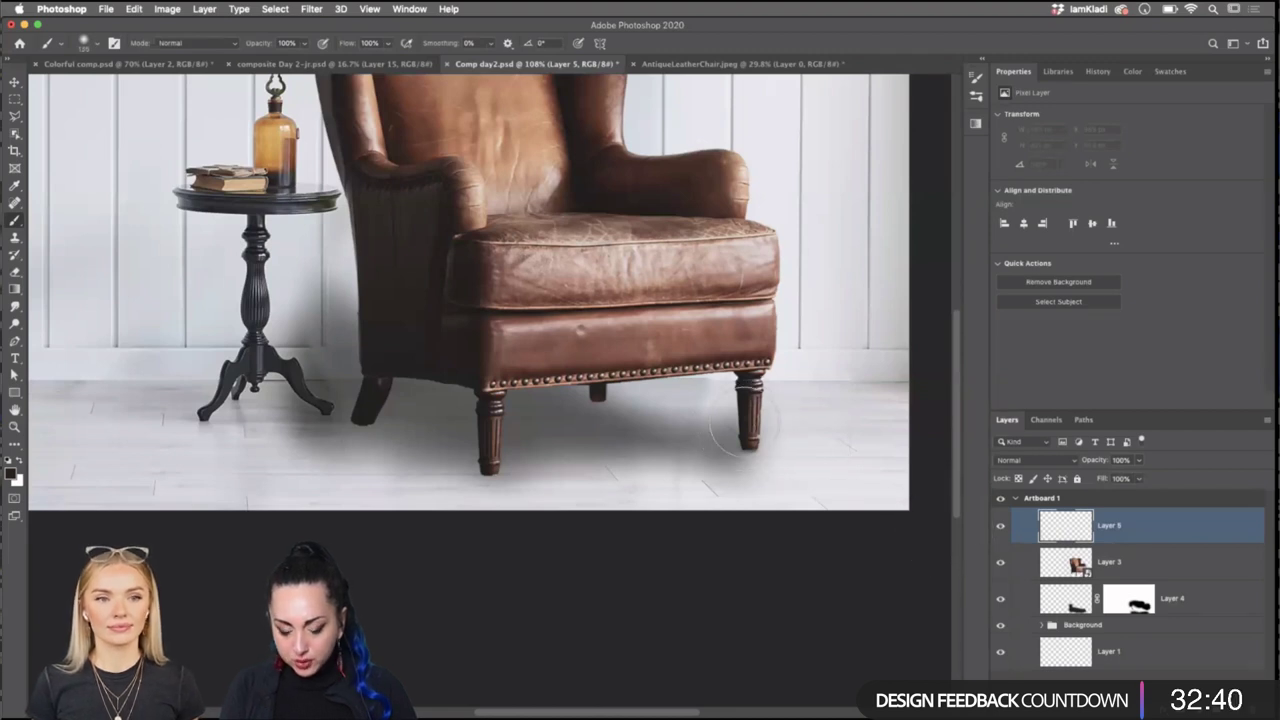
key(bracketleft)
key(bracketleft)
key(bracketleft)
key(bracketleft)
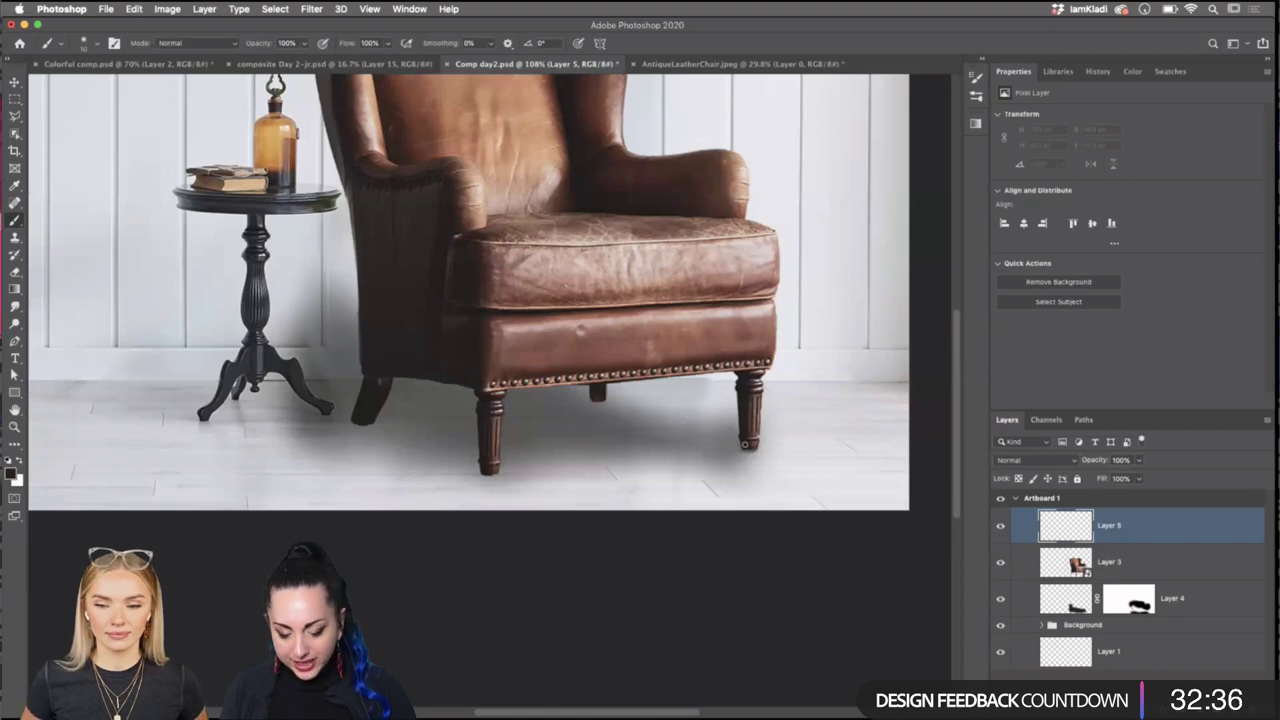
scroll(765, 437, up, 5)
scroll(763, 437, right, 2)
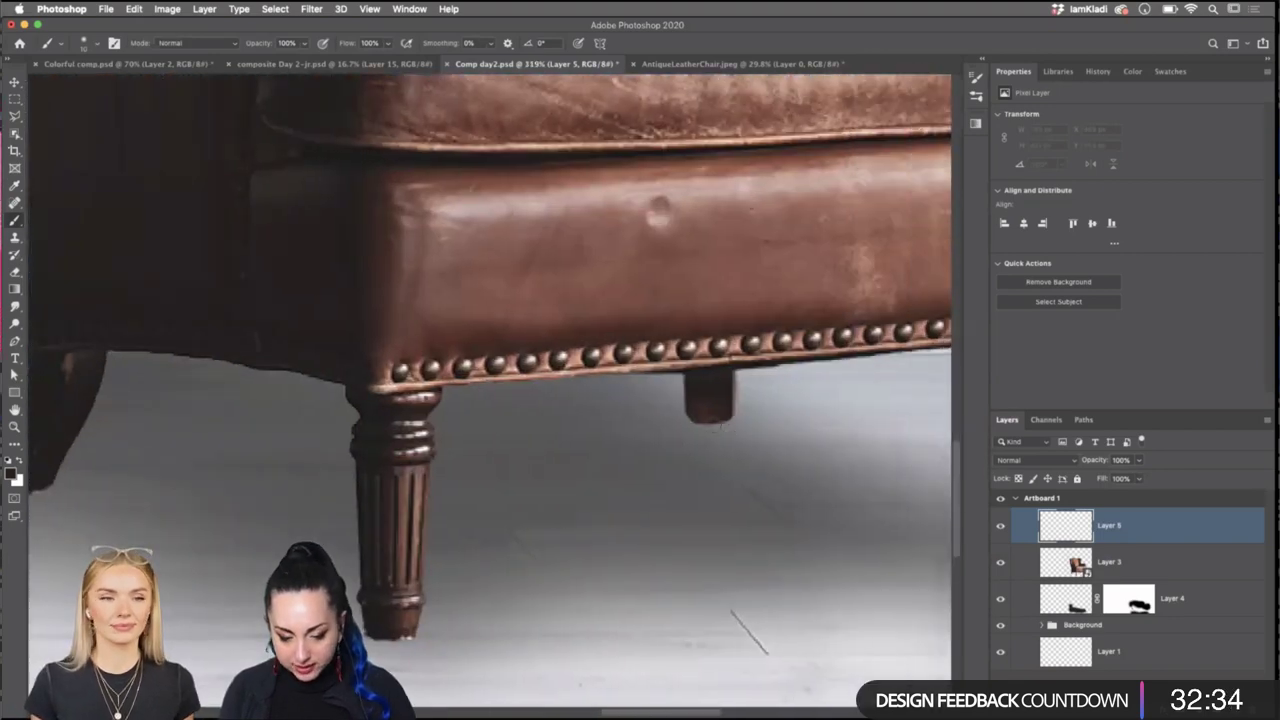
mouse_move(692, 414)
mouse_down()
mouse_move(727, 416)
mouse_move(686, 412)
mouse_move(726, 436)
mouse_up()
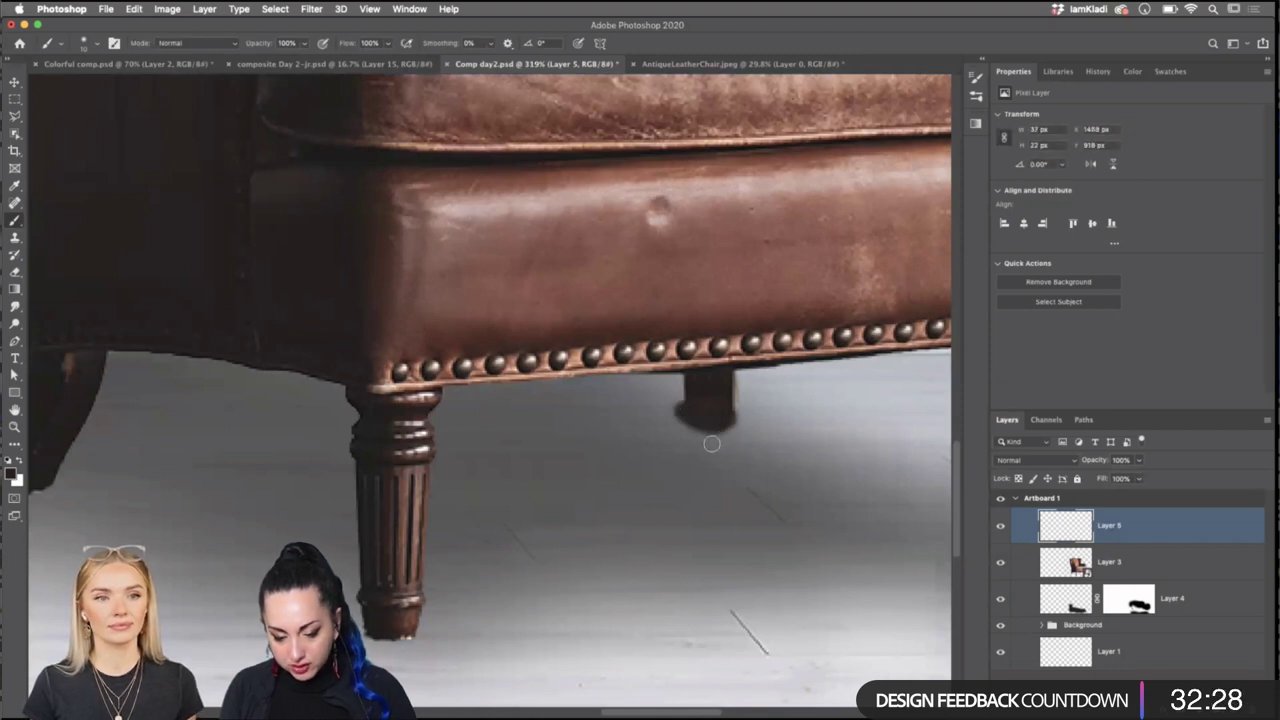
scroll(711, 443, down, 5)
scroll(711, 443, left, 2)
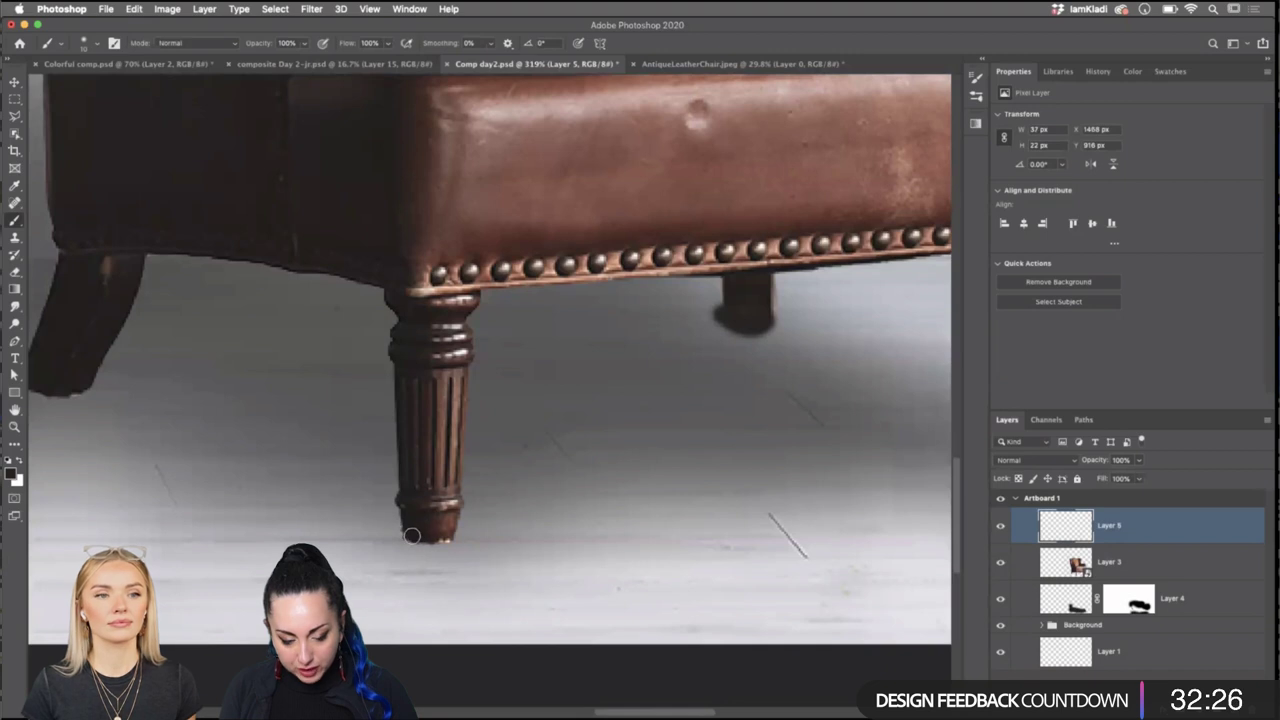
mouse_move(410, 535)
mouse_down()
mouse_move(452, 540)
mouse_move(400, 523)
mouse_move(423, 529)
mouse_up()
Add contact shadows under the back leg's foot and the right leg's foot.
scroll(423, 529, left, 10)
scroll(423, 529, up, 2)
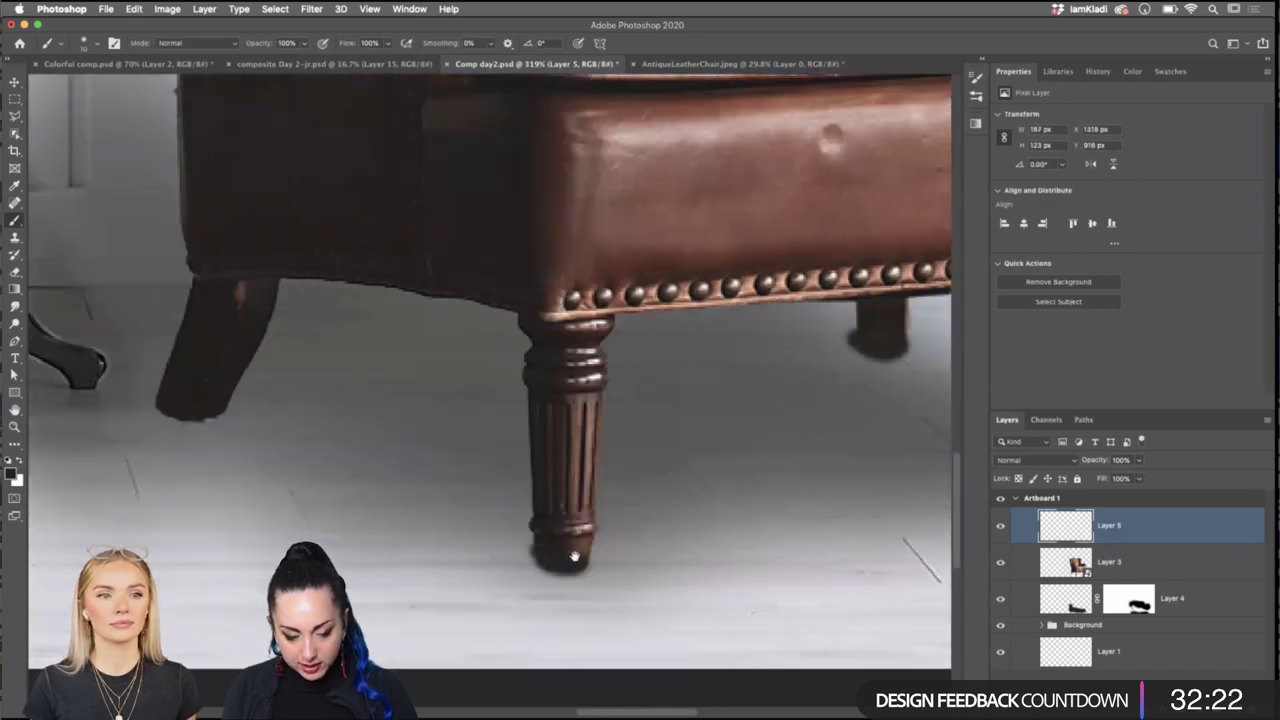
drag(236, 411, 303, 417)
scroll(484, 478, right, 10)
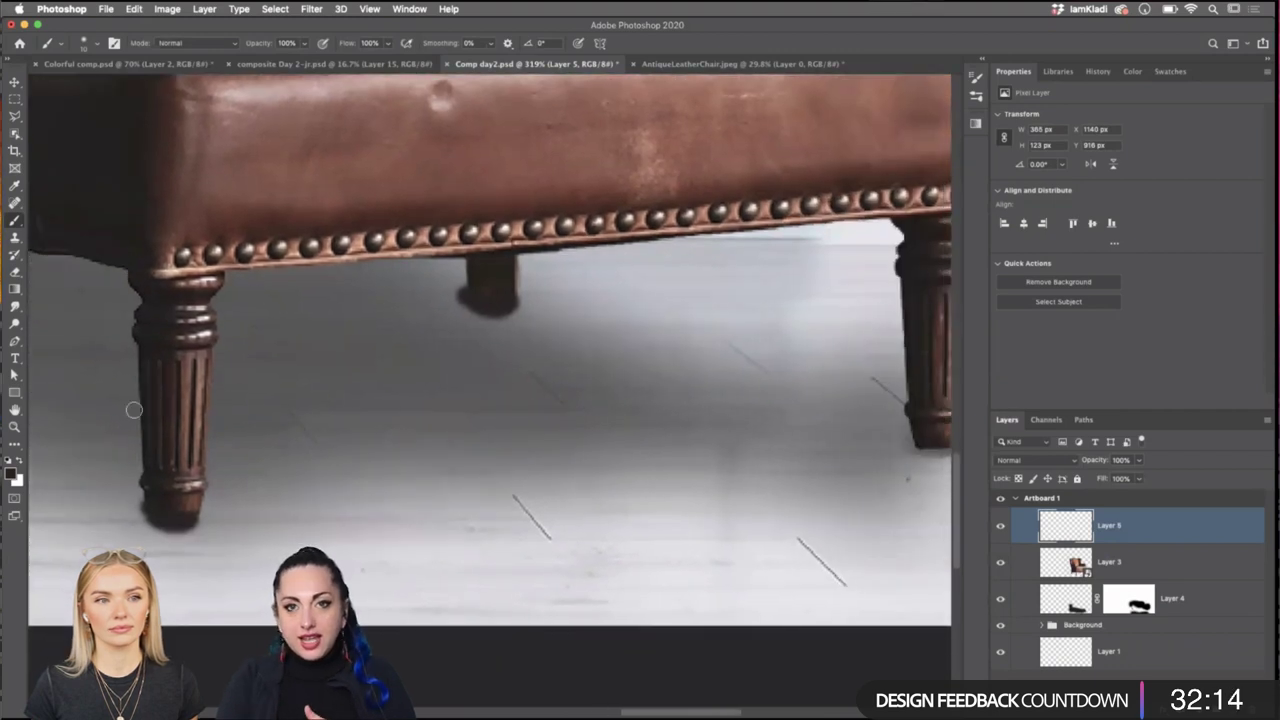
scroll(883, 392, right, 5)
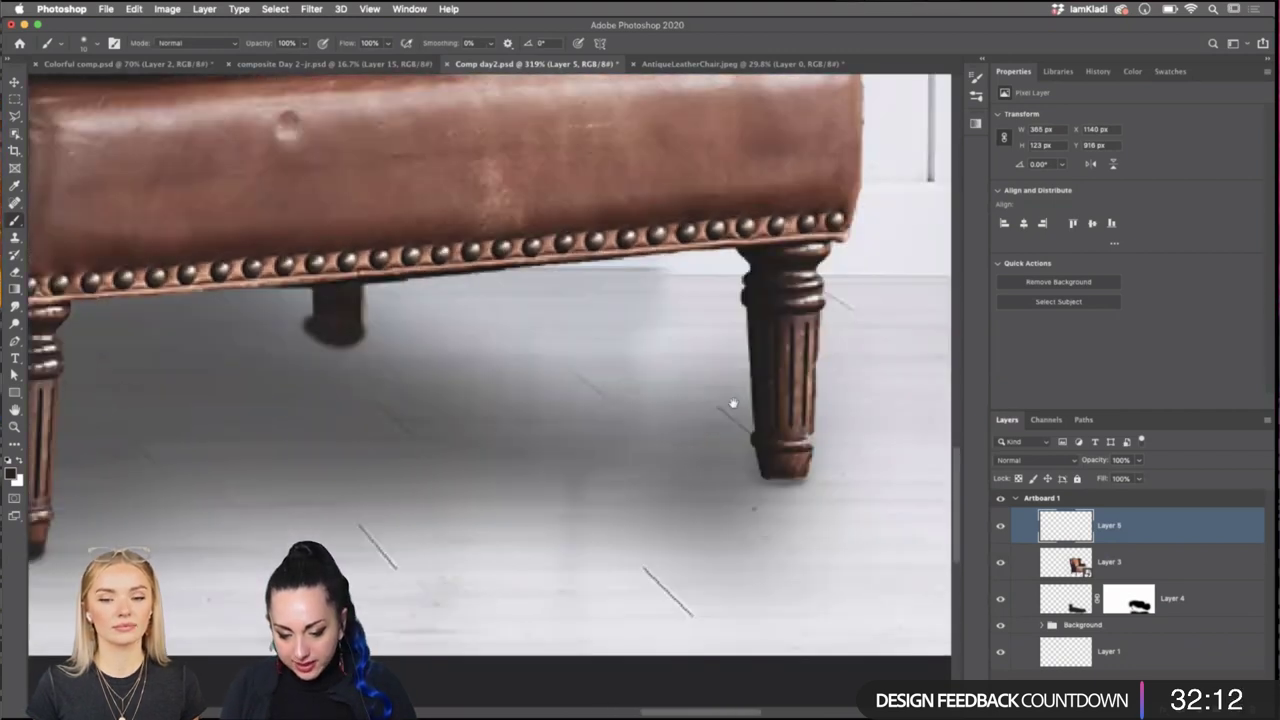
drag(777, 477, 735, 473)
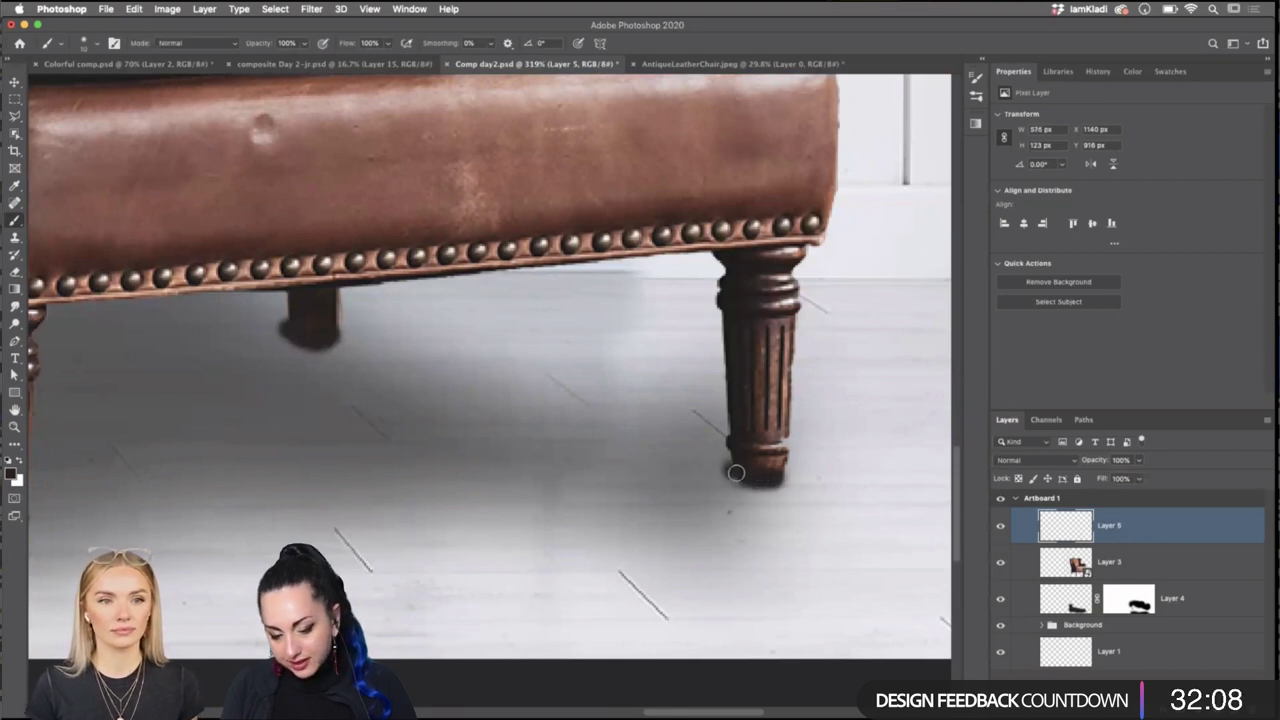
Set Layer 5 to Multiply blending and lower its opacity to fade the contact shadows.
click(1137, 461)
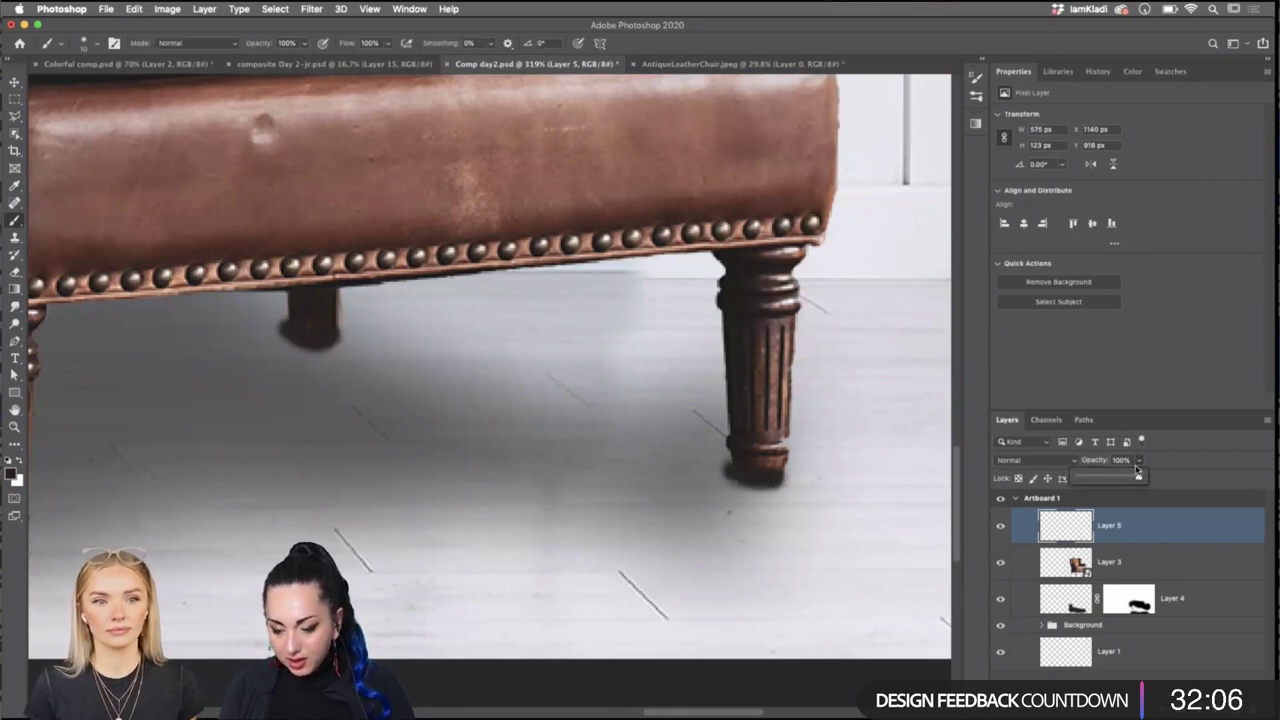
drag(1137, 478, 1102, 480)
click(1022, 460)
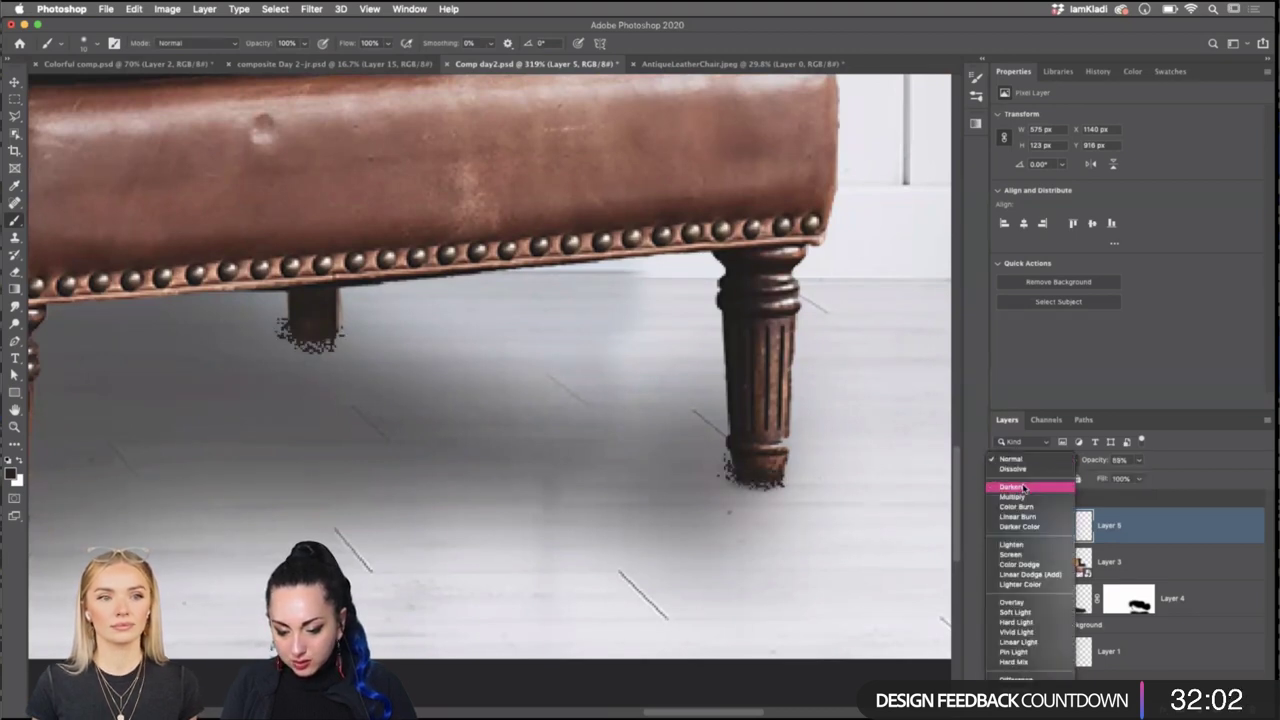
click(1012, 497)
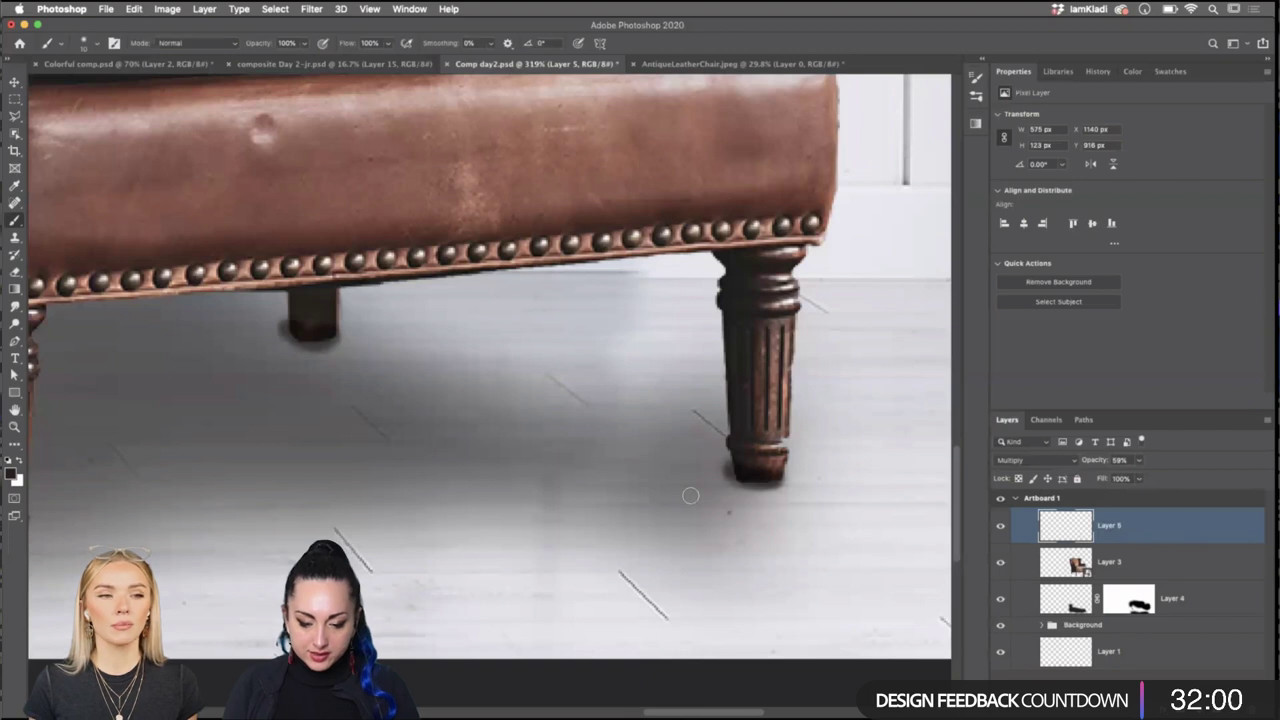
scroll(690, 495, down, 8)
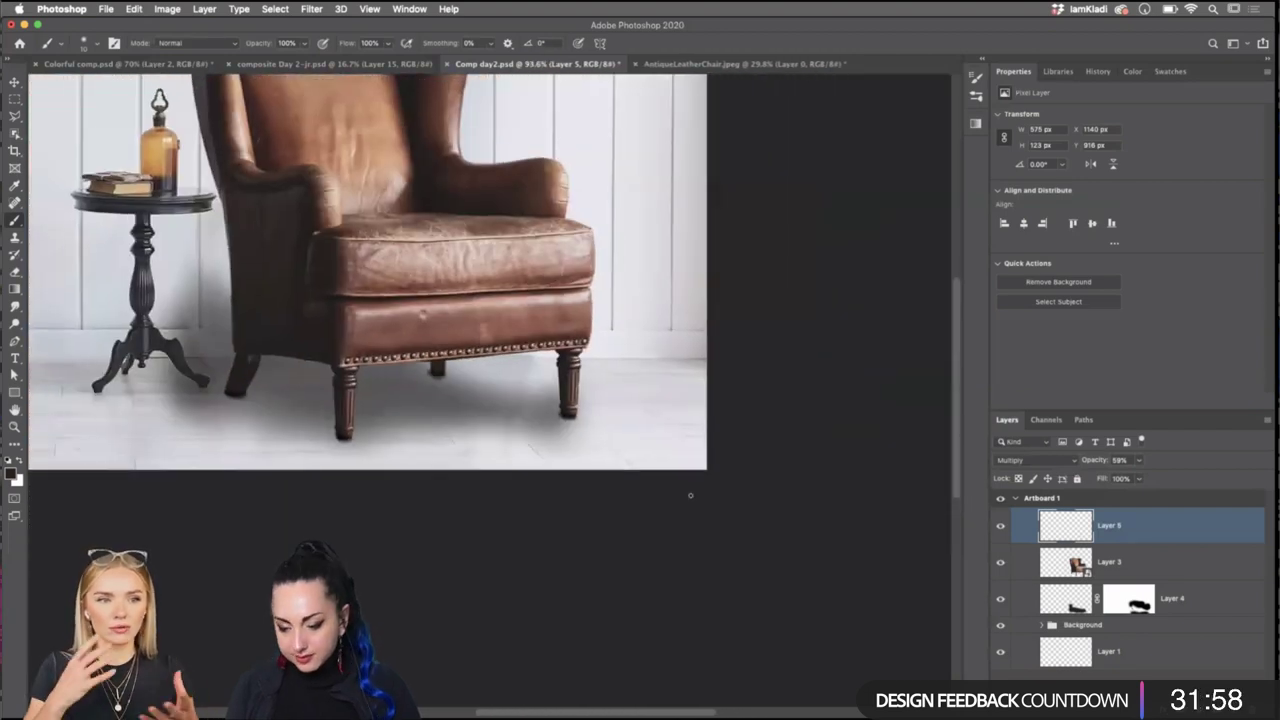
click(1139, 460)
drag(1140, 479, 1115, 482)
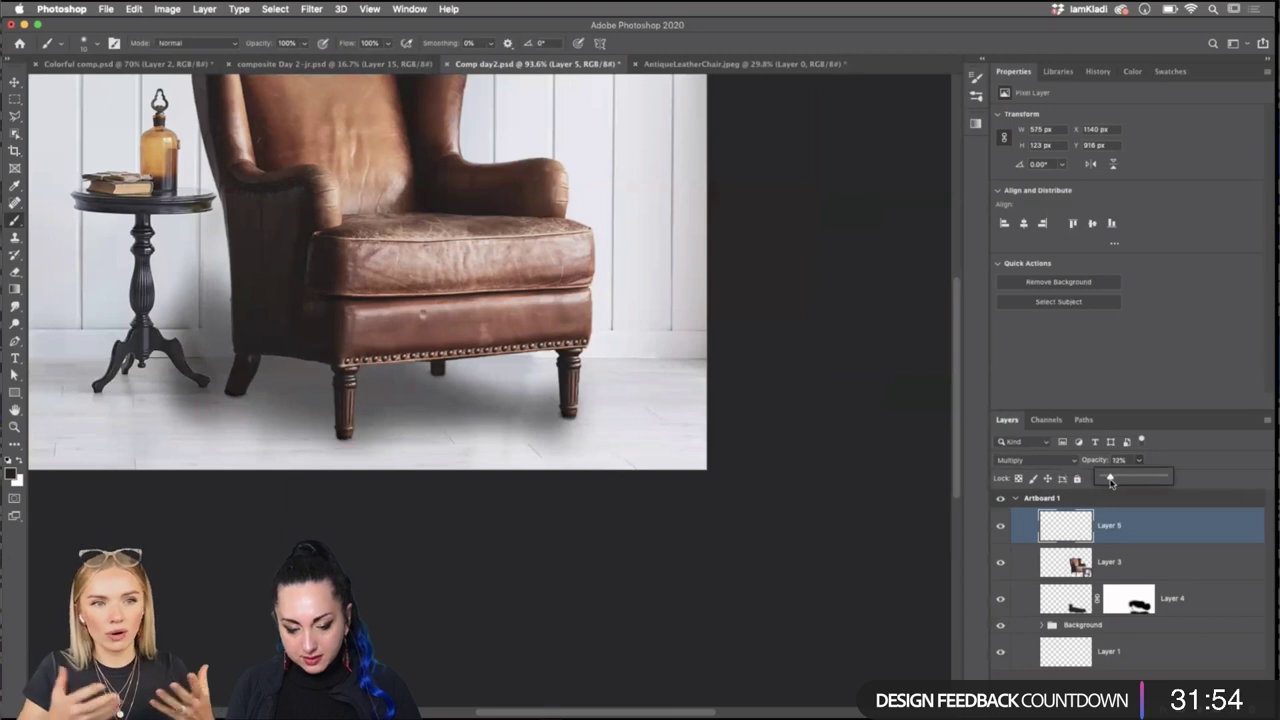
click(1127, 601)
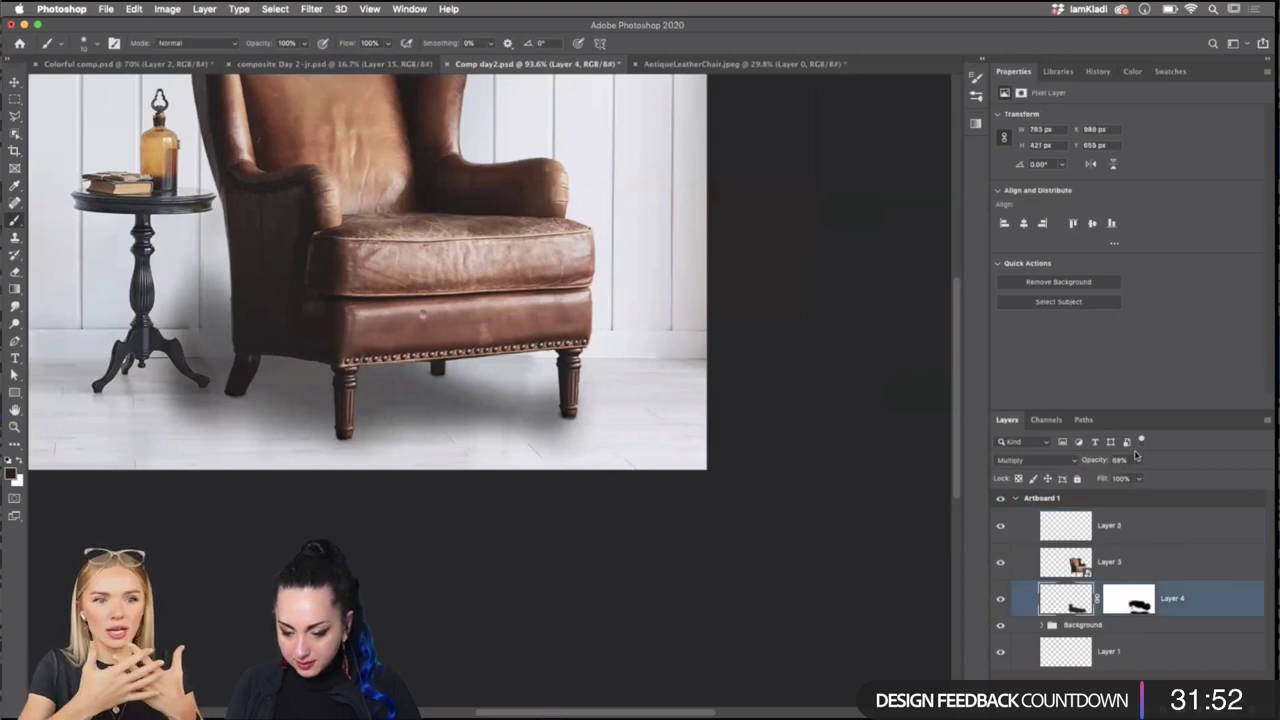
Raise Layer 4's opacity to 71% to darken the floor shadow.
click(1139, 460)
mouse_move(1128, 476)
mouse_down()
mouse_move(1151, 481)
mouse_move(1124, 480)
mouse_up()
scroll(503, 419, down, 5)
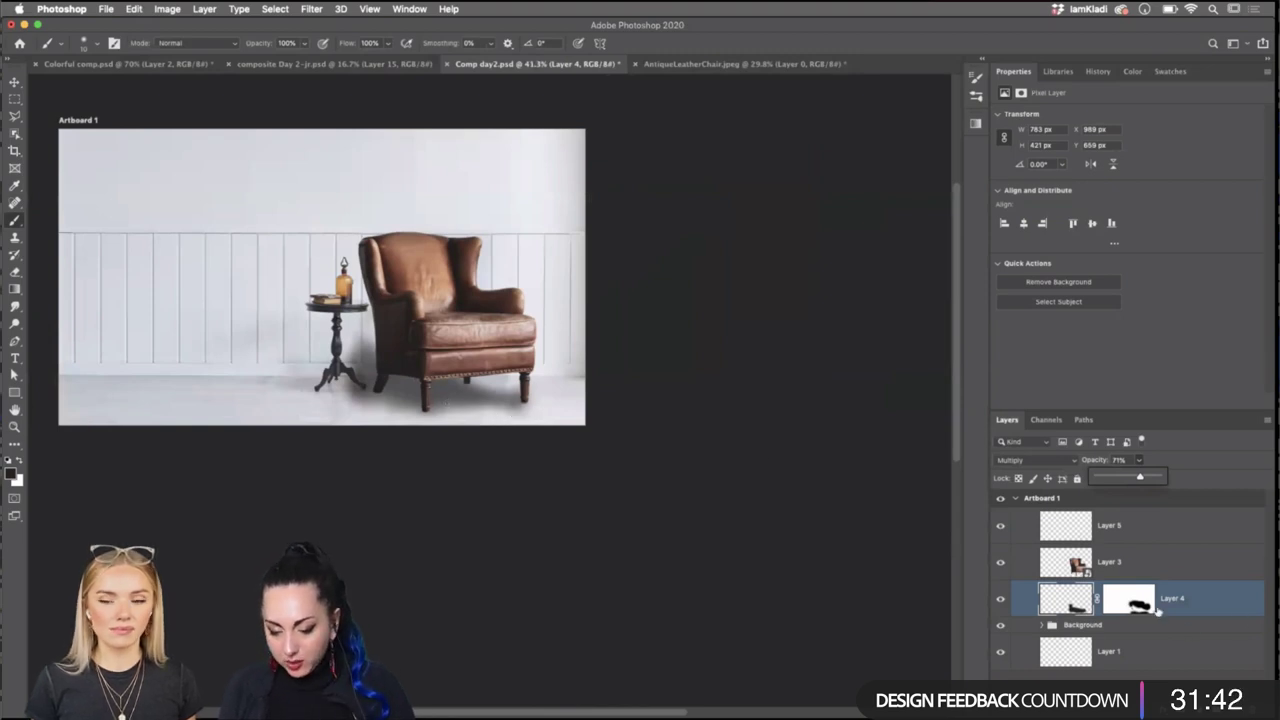
Mask out shadow on the wall beside the side table on Layer 4's mask.
click(1117, 600)
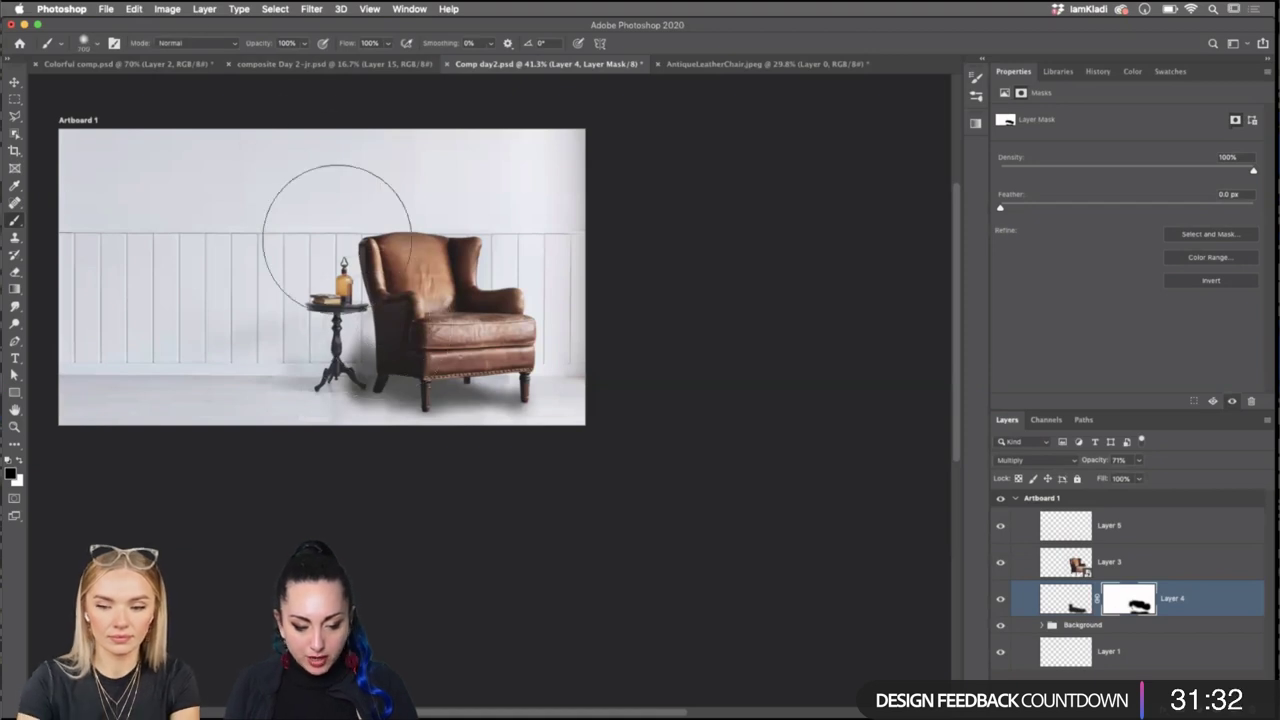
mouse_move(314, 229)
mouse_down()
mouse_move(314, 257)
mouse_move(286, 269)
mouse_move(292, 286)
mouse_up()
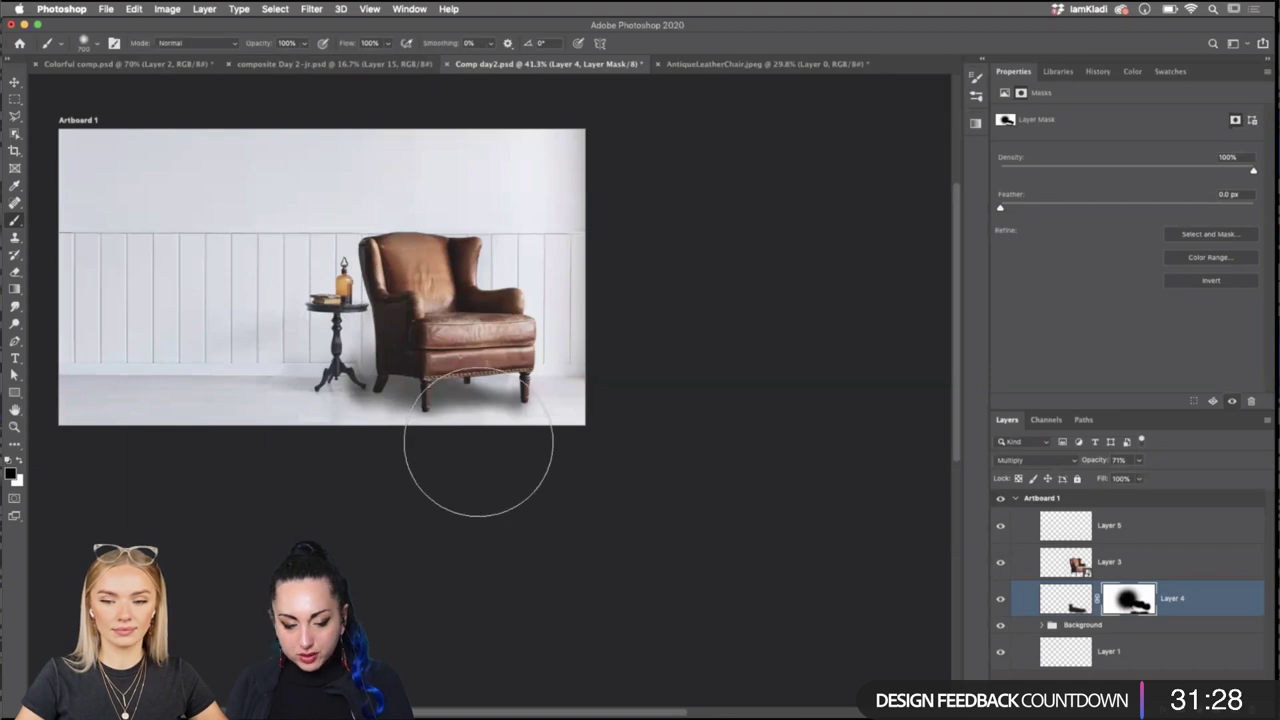
key(bracketleft)
key(bracketleft)
key(bracketleft)
key(bracketleft)
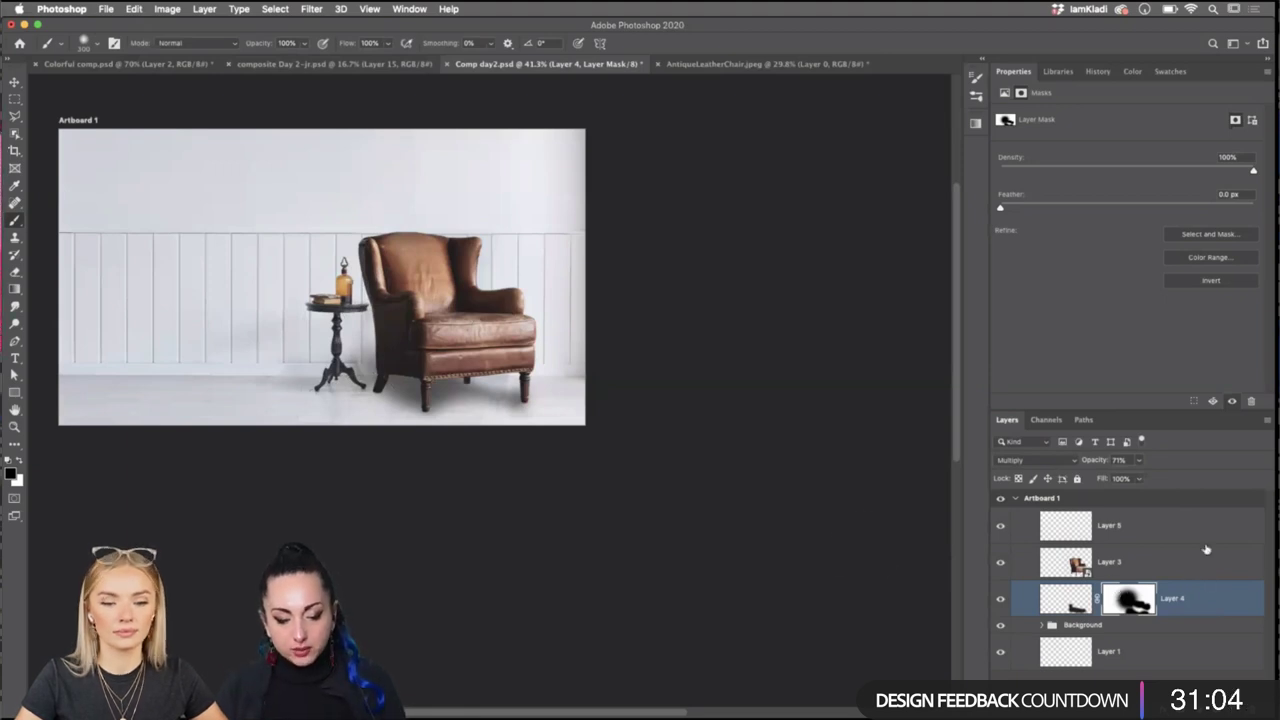
Zoom to 100% on the chair's base and test a white mask stroke, then undo it.
key(super+1)
scroll(582, 463, up, 3)
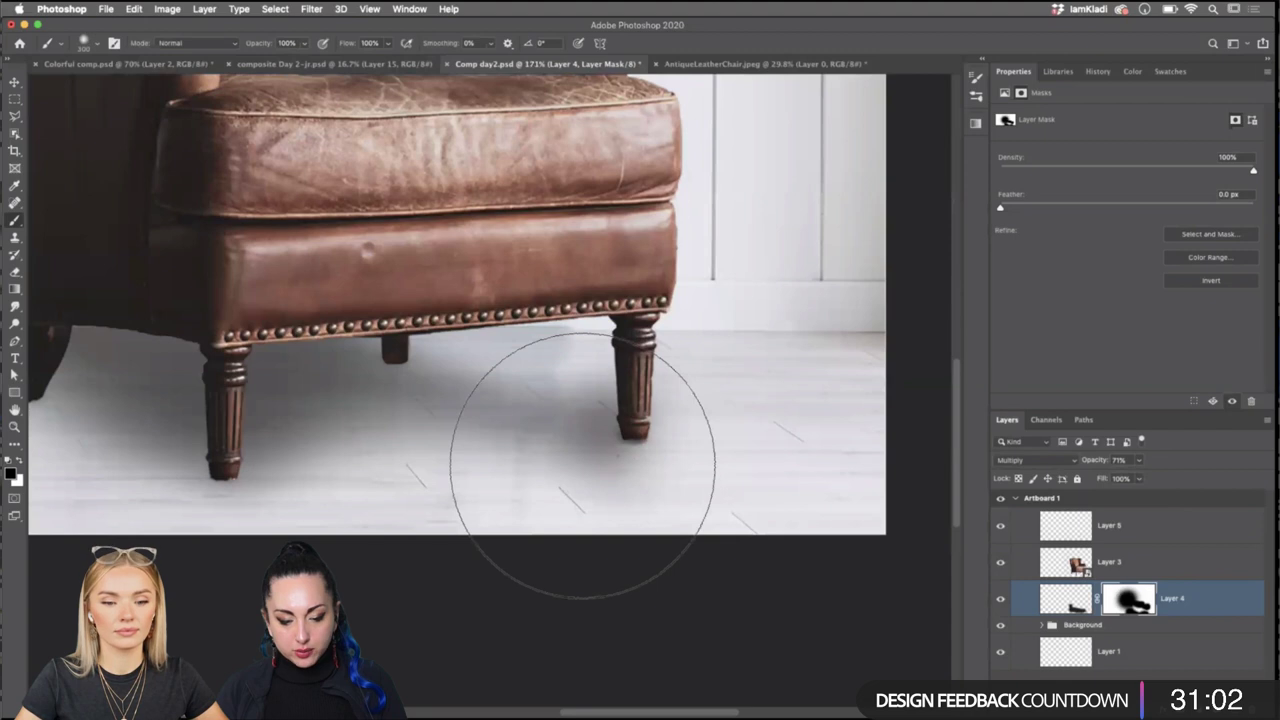
key(v)
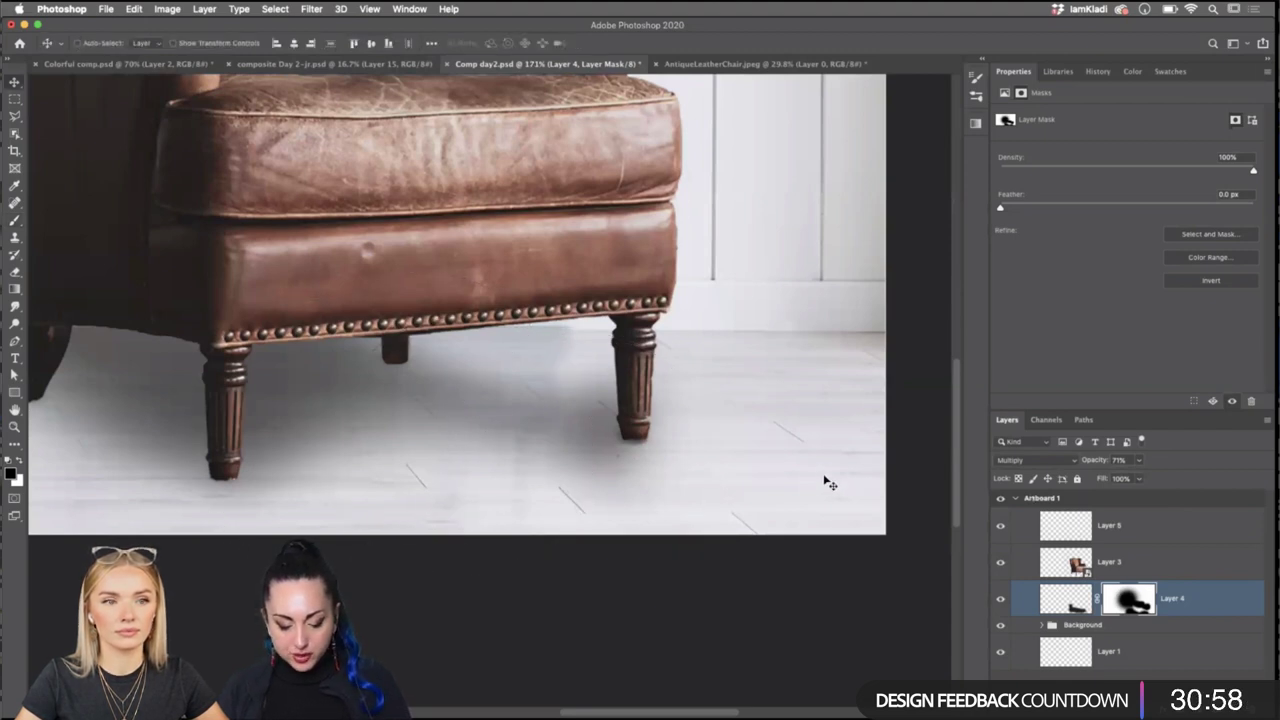
key(x)
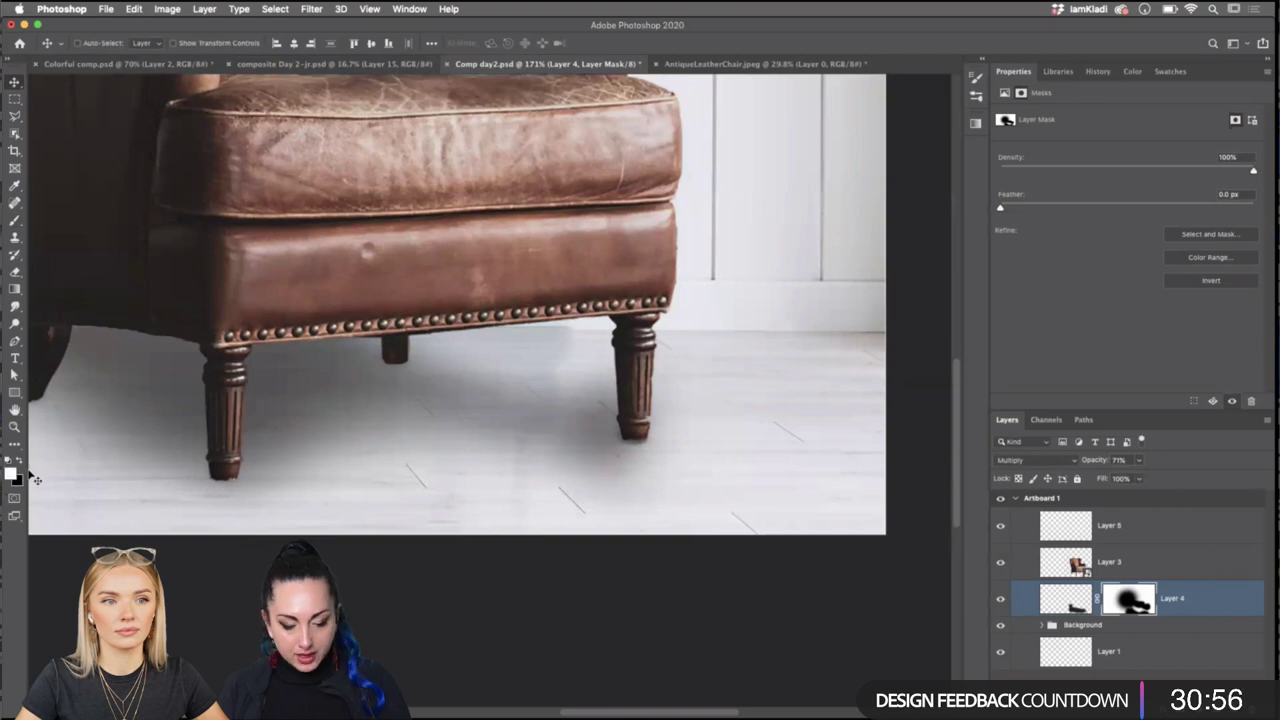
key(b)
drag(500, 436, 494, 434)
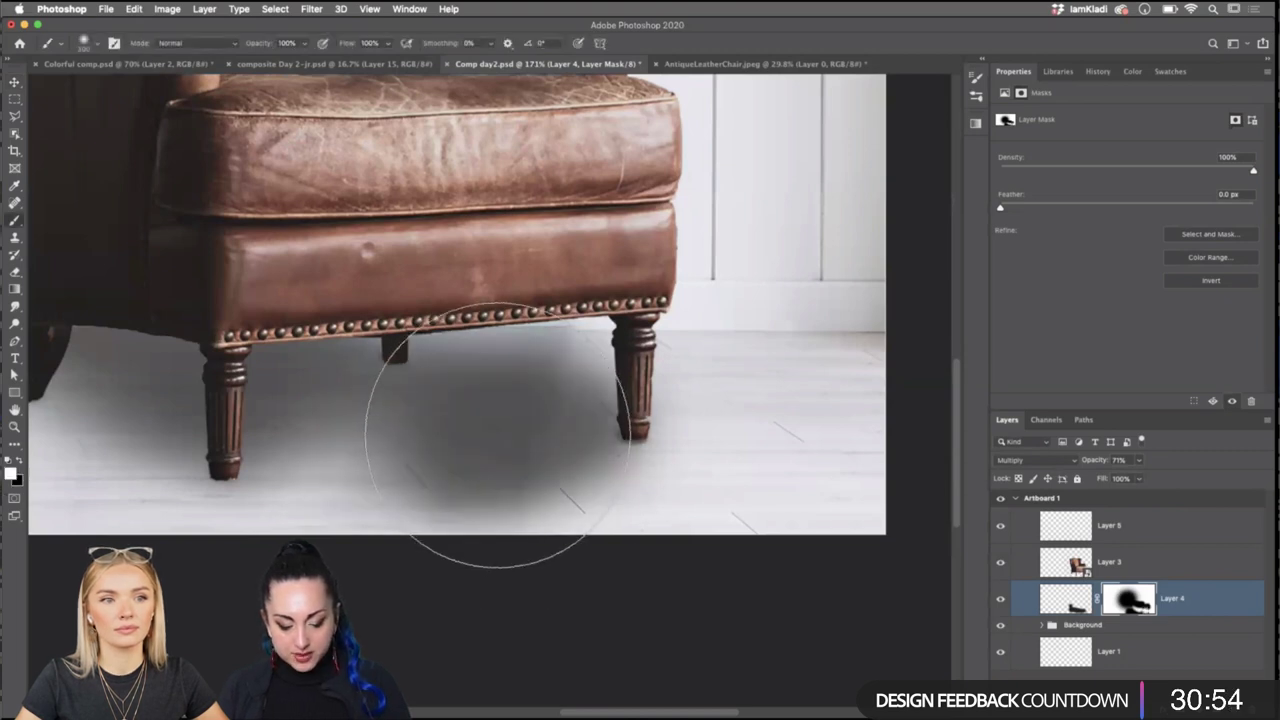
key(super+z)
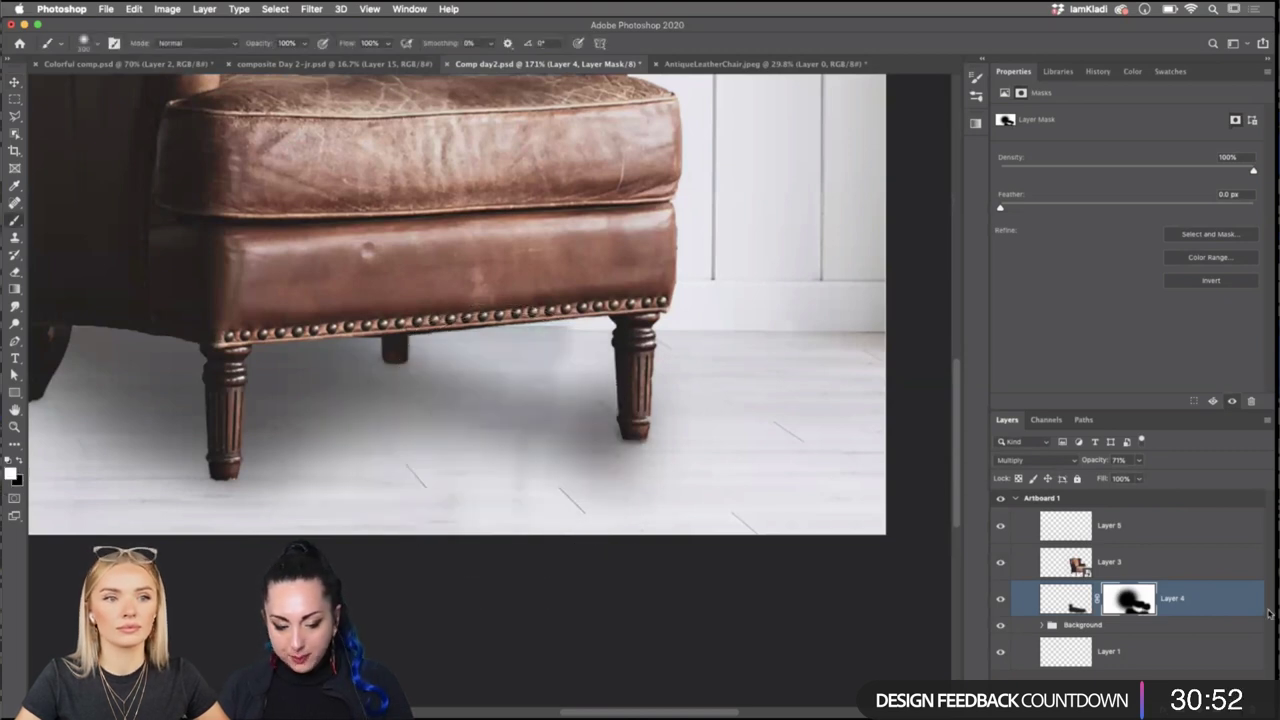
Set the foreground colour to mid-grey #a0a0a0 for lightening the shadow.
click(10, 472)
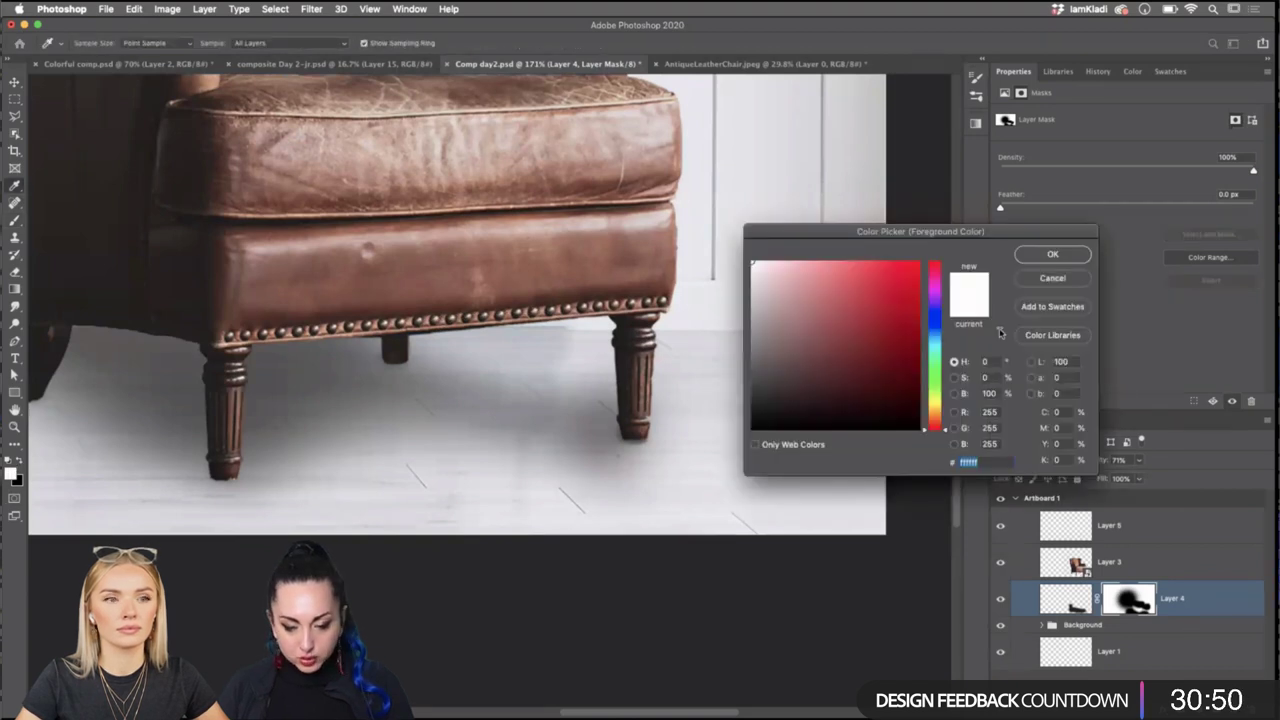
click(751, 323)
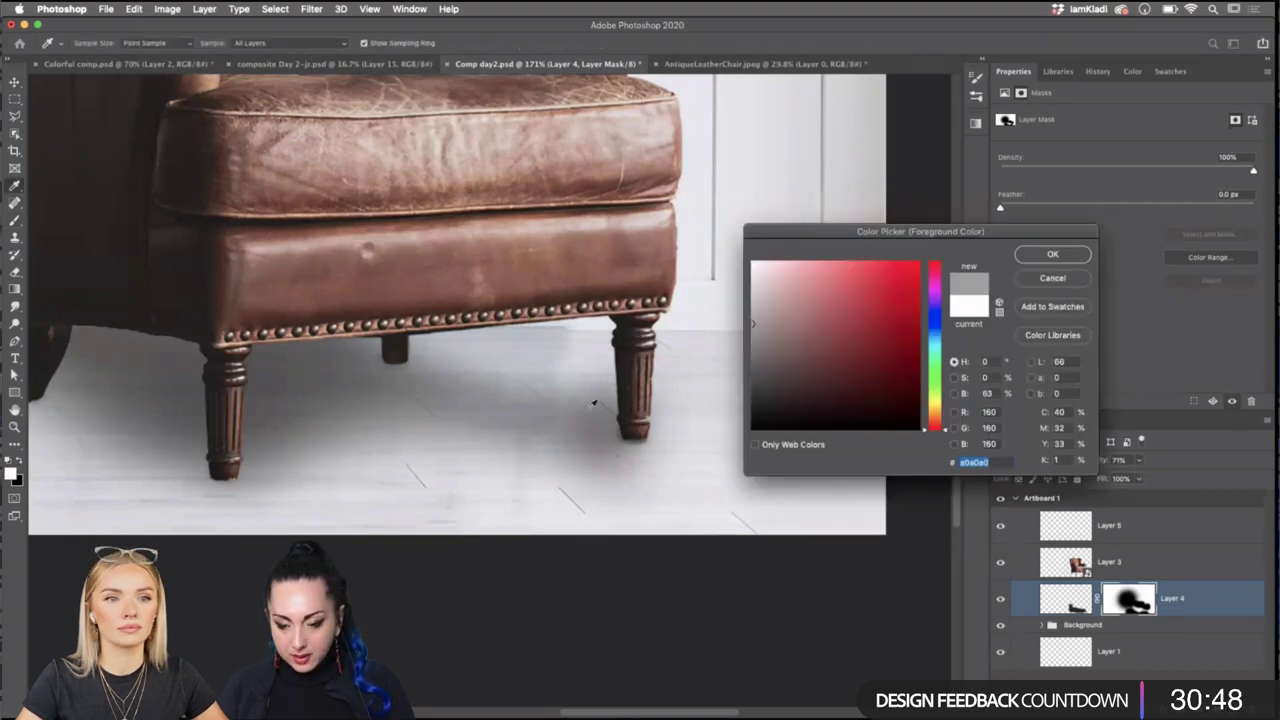
click(1048, 254)
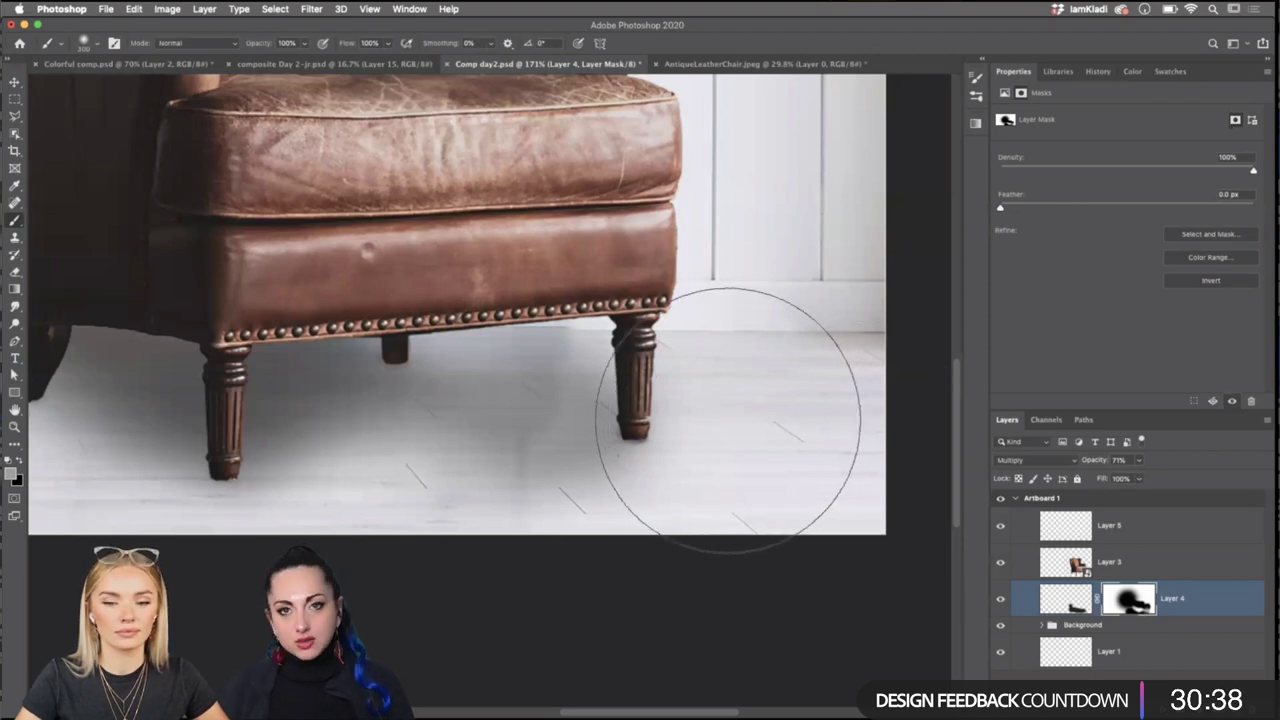
scroll(728, 420, down, 5)
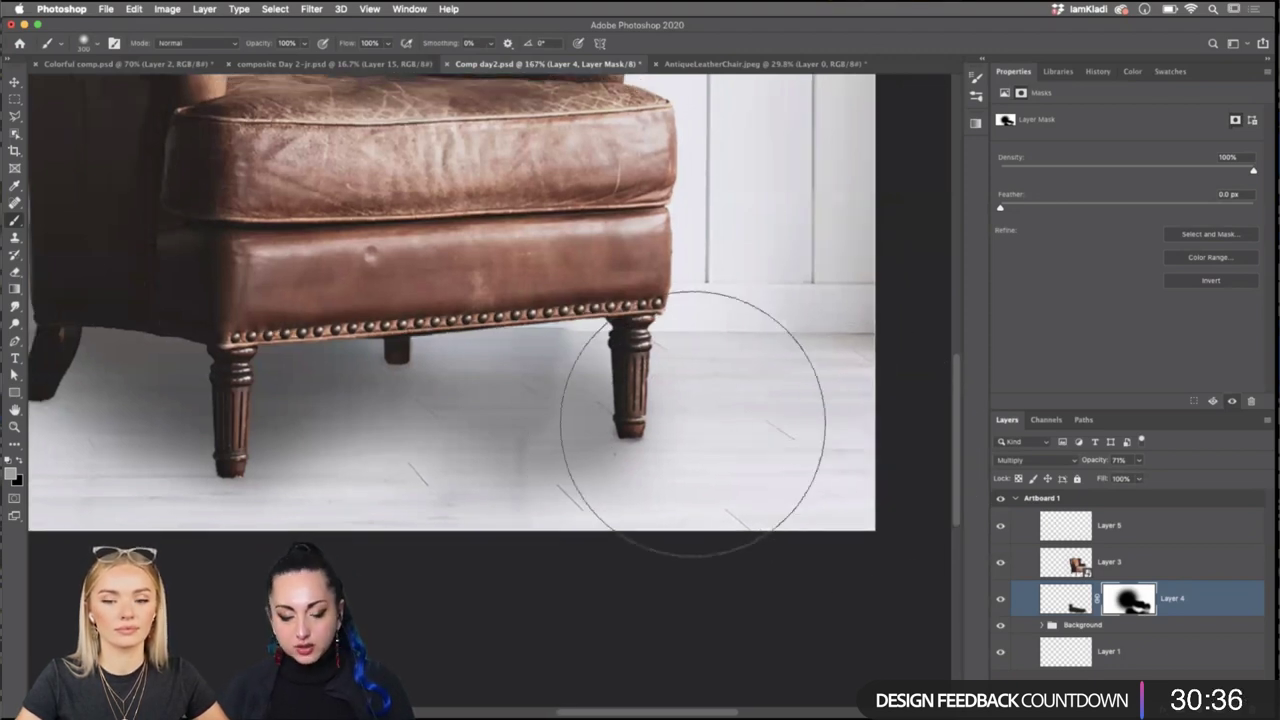
scroll(693, 423, down, 2)
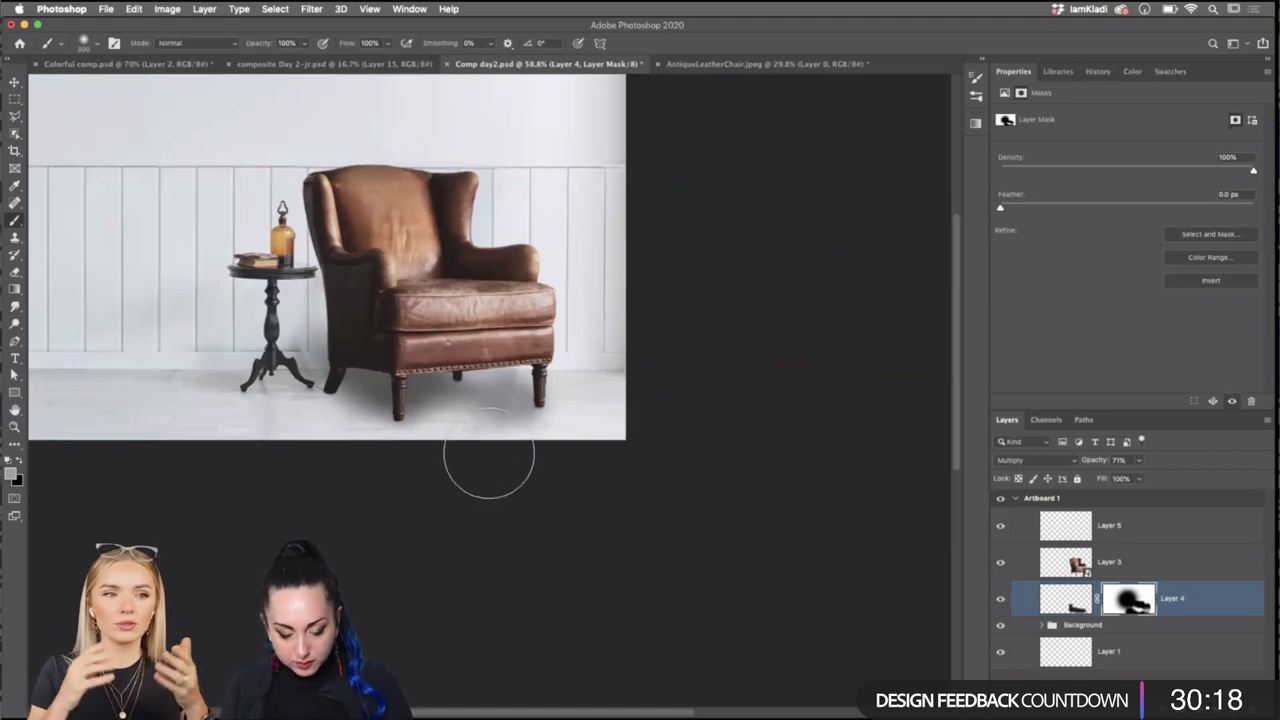
key(v)
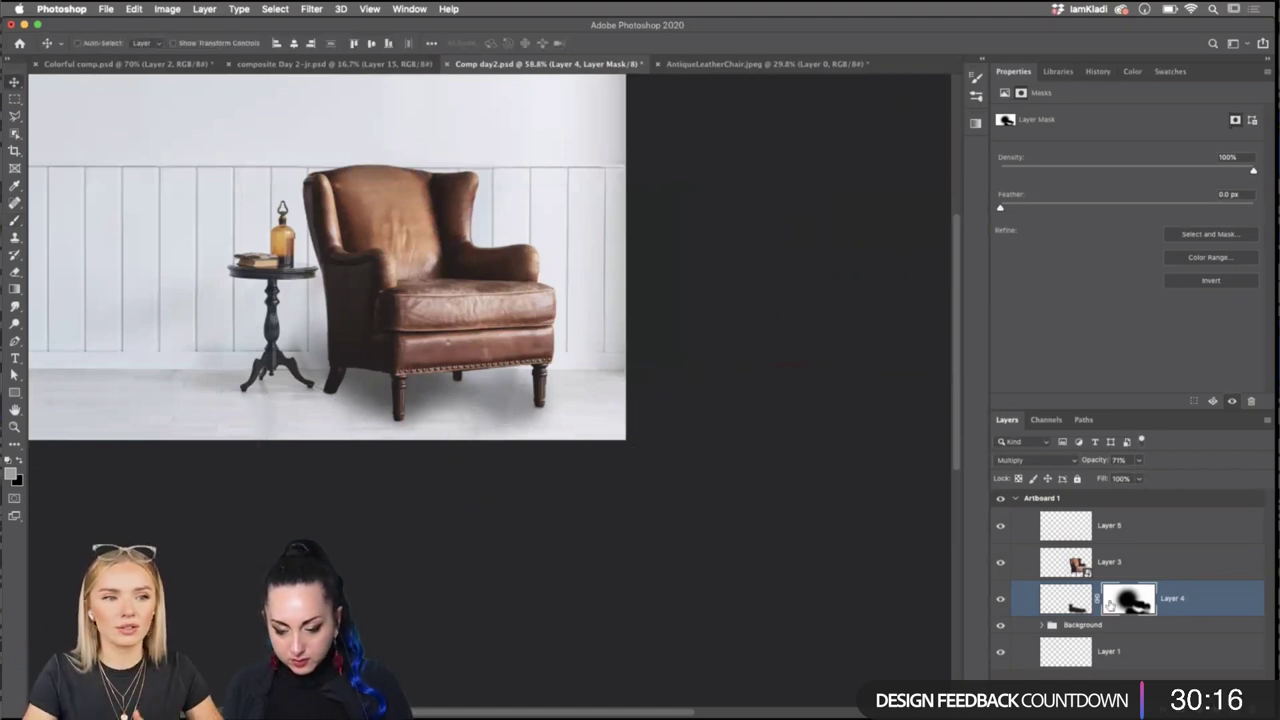
click(13, 474)
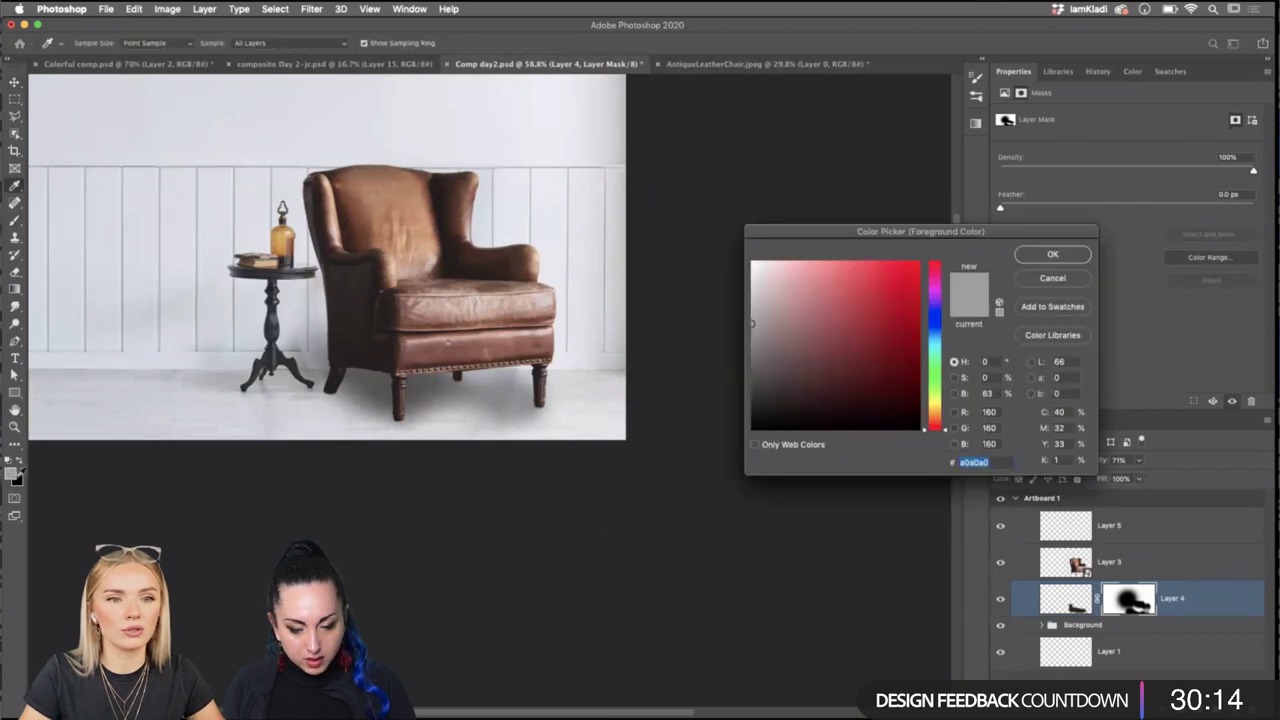
click(1058, 258)
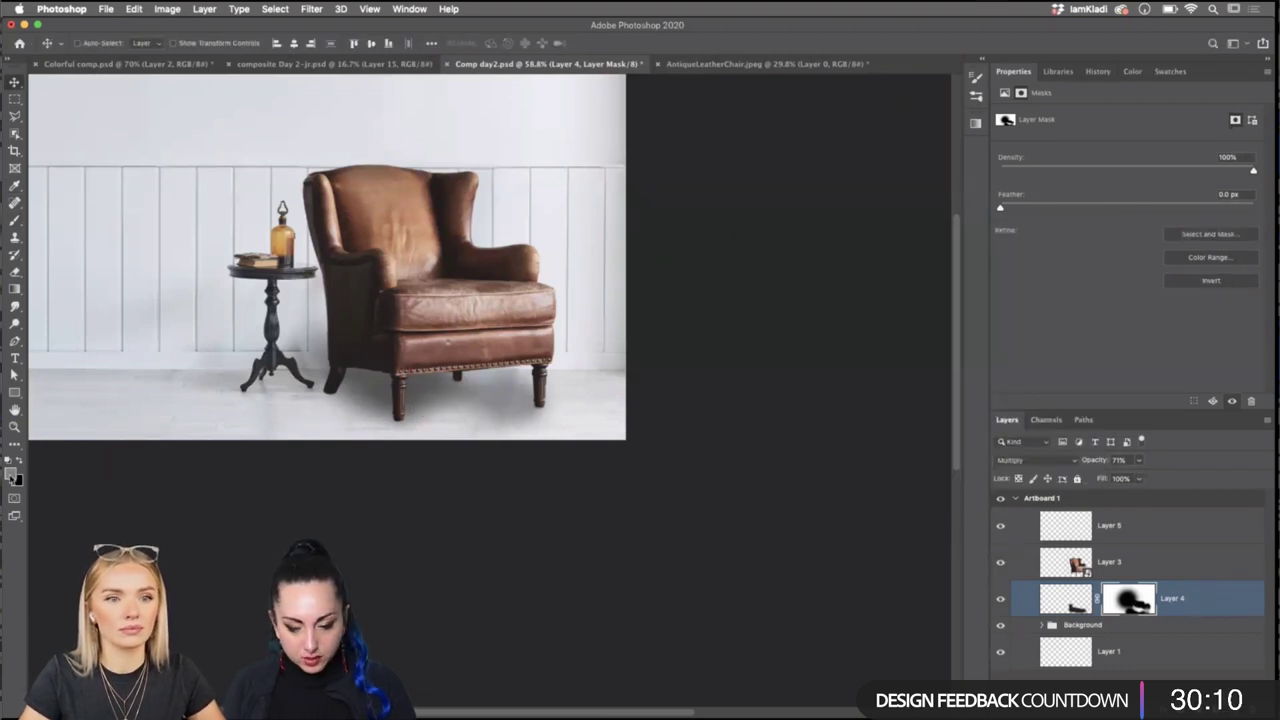
click(14, 477)
click(1058, 258)
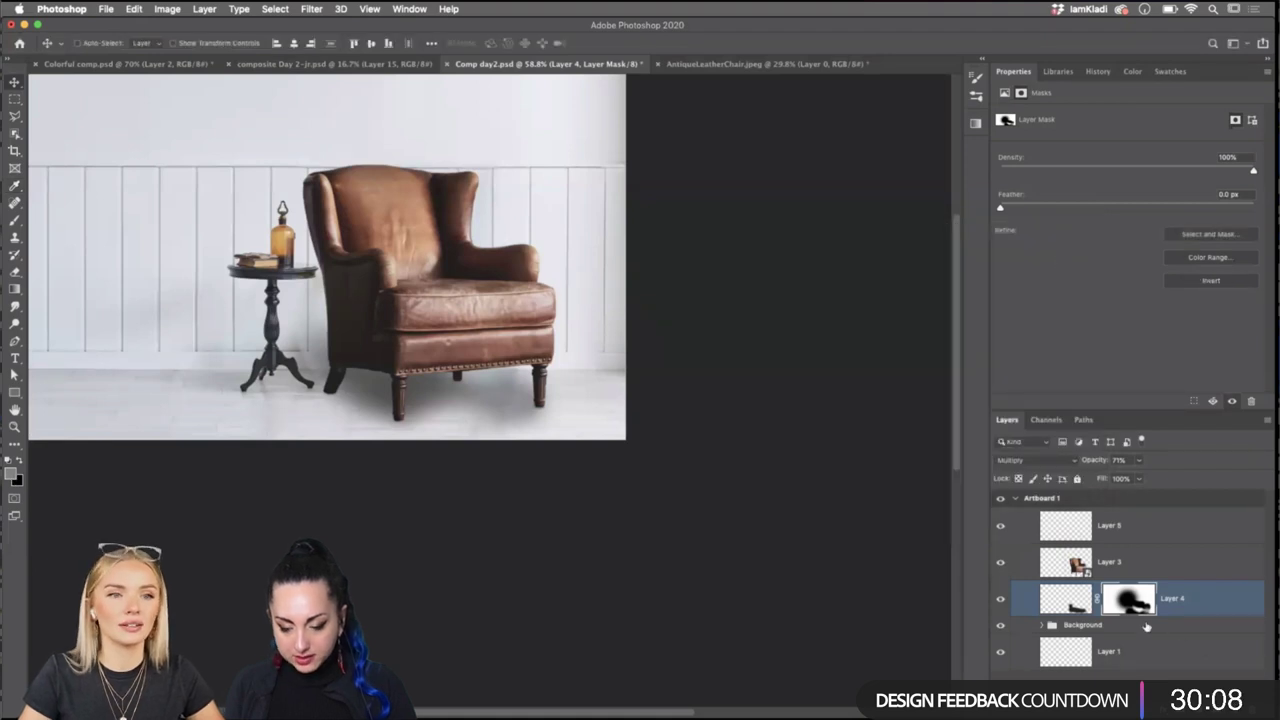
click(14, 477)
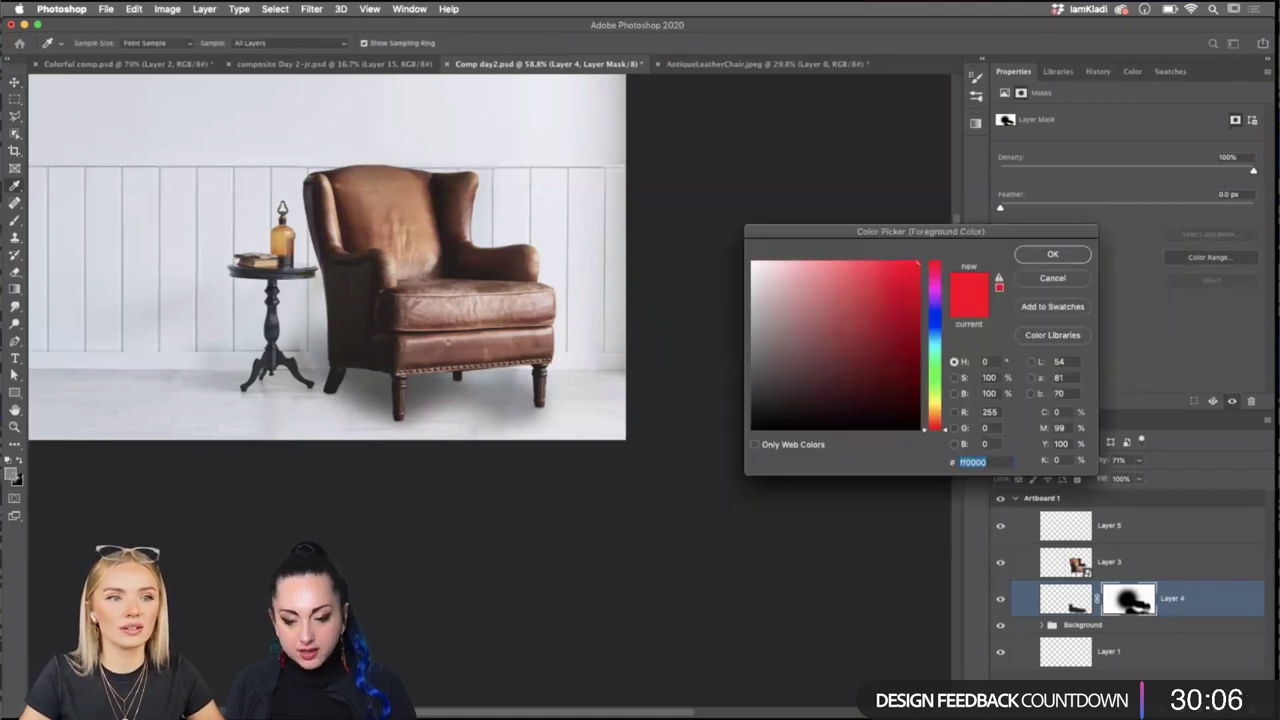
click(1058, 277)
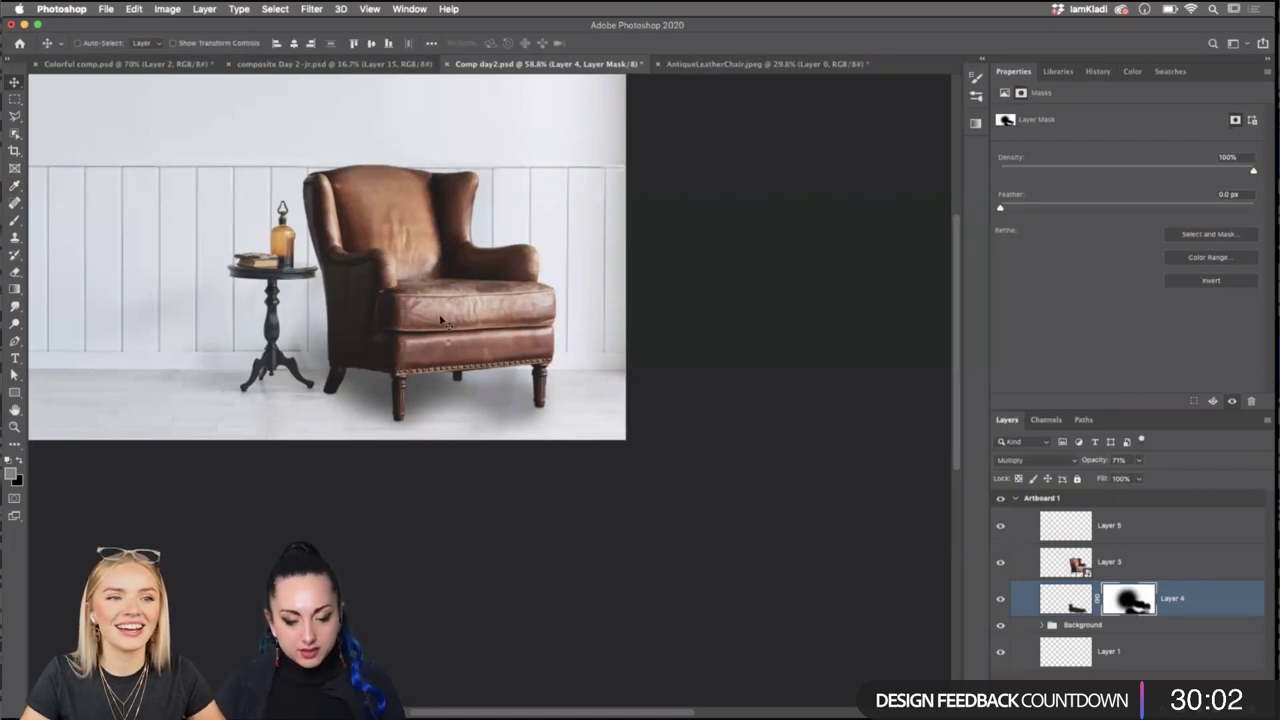
scroll(440, 320, up, 5)
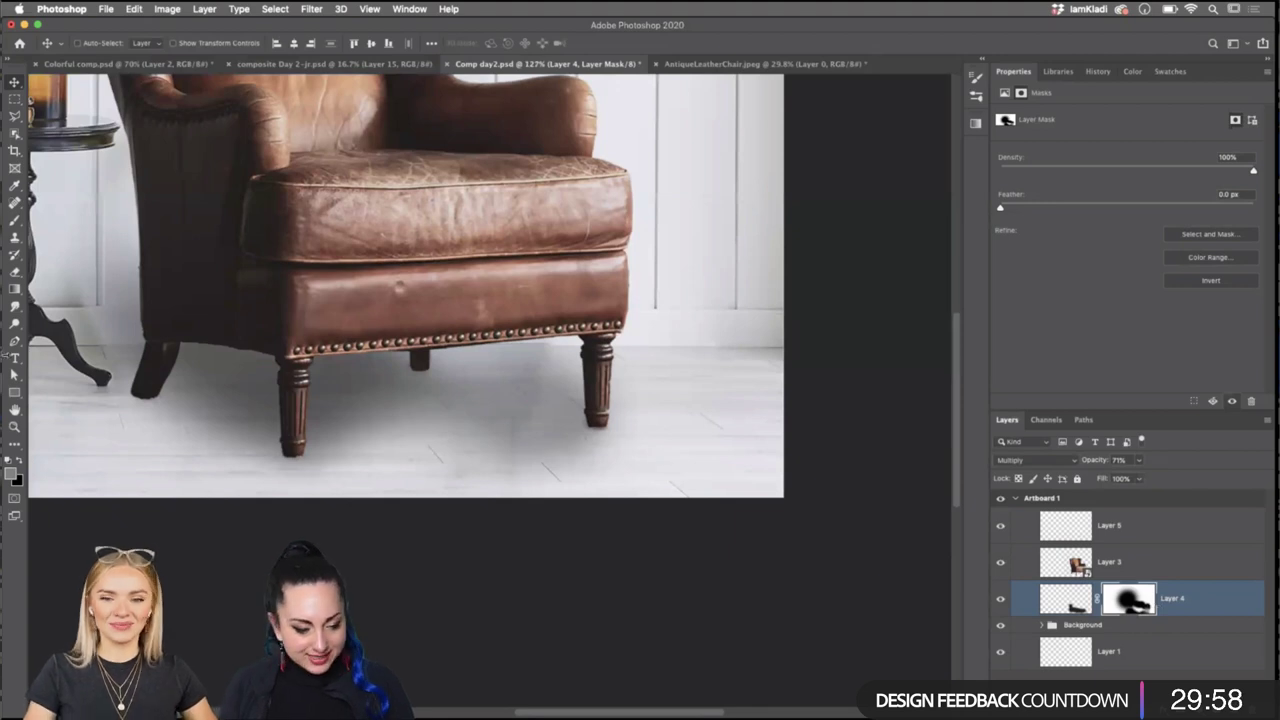
click(15, 218)
key(x)
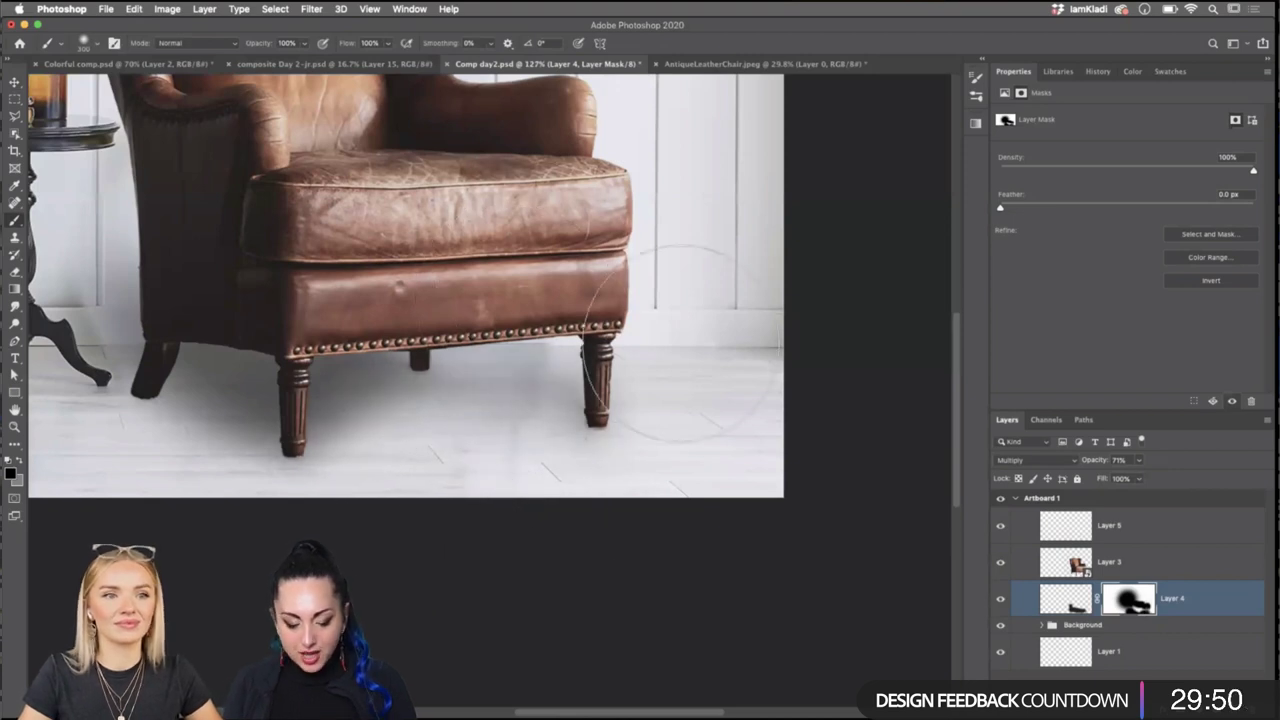
scroll(735, 370, down, 3)
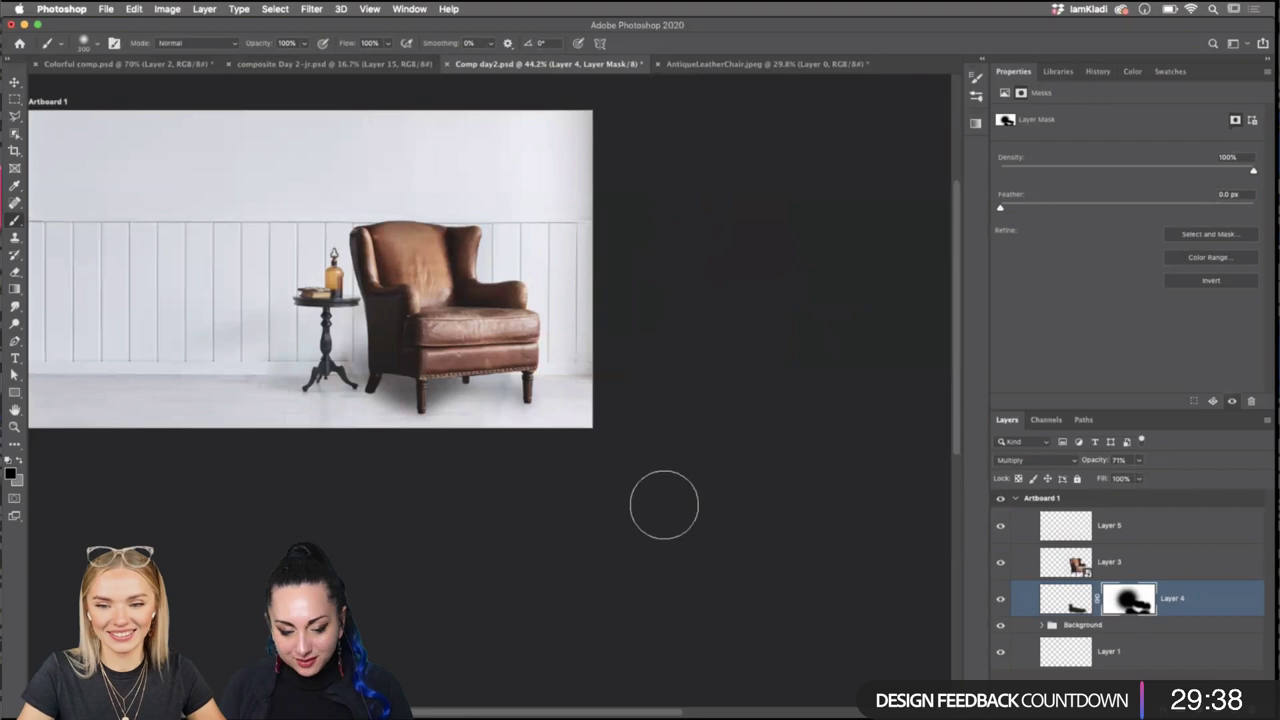
key(x)
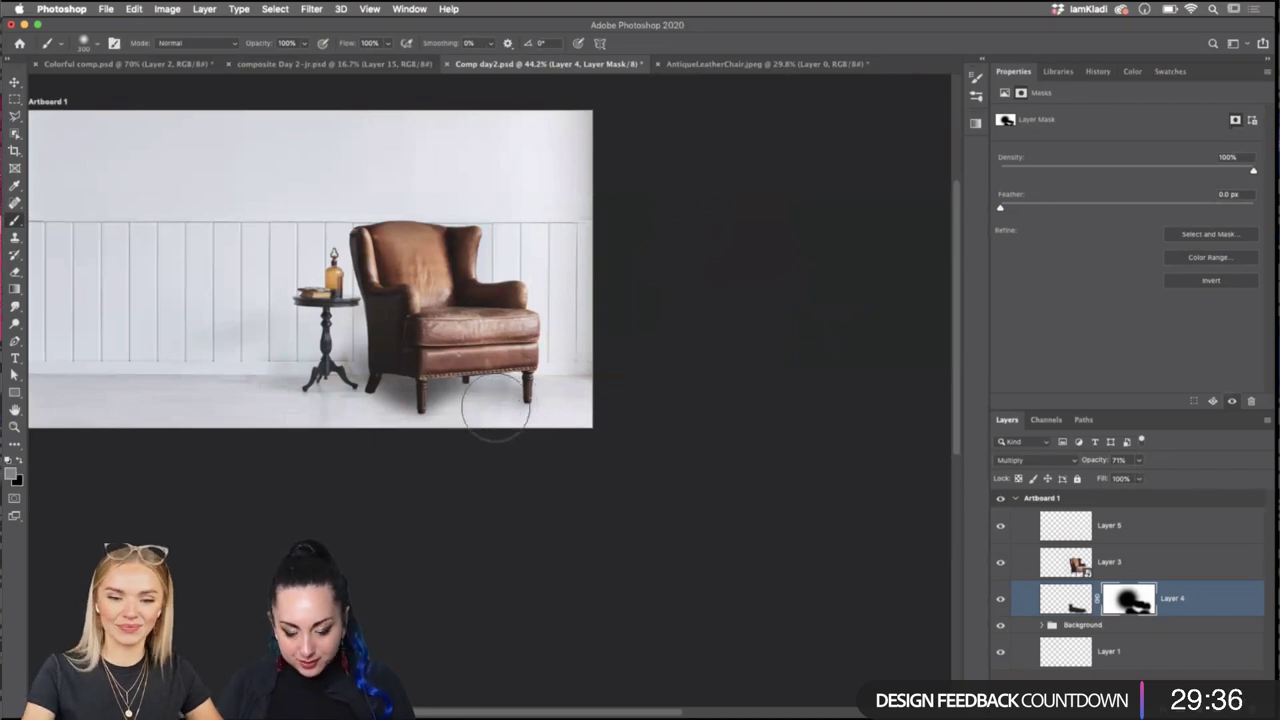
key(bracketleft)
key(bracketleft)
key(bracketleft)
key(bracketleft)
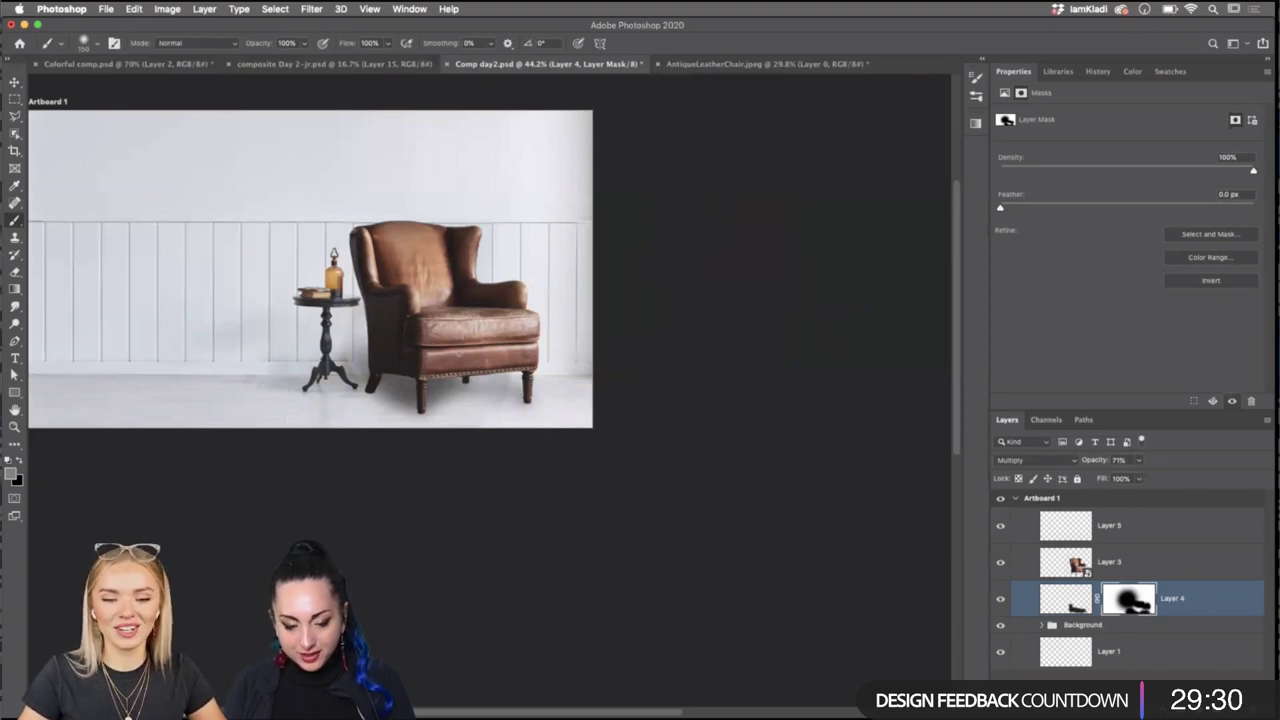
key(super+z)
key(super+z)
key(super+z)
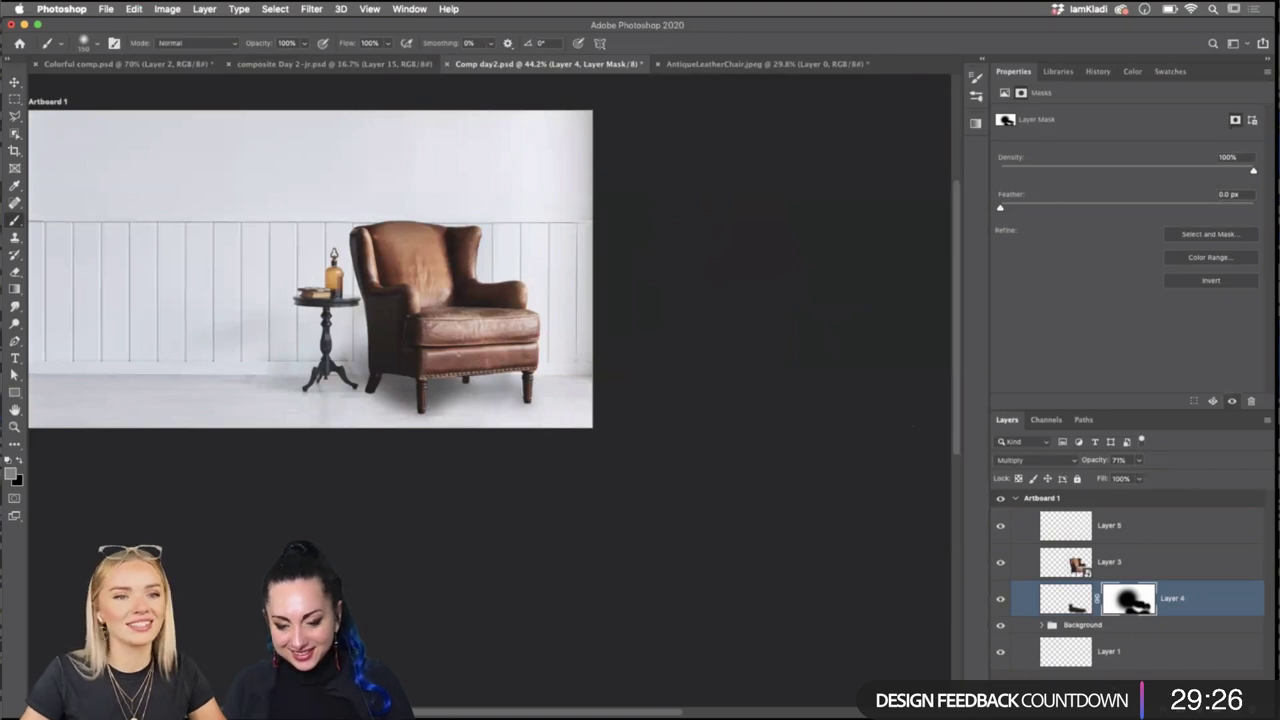
Show the Colorful Composite 2 library assets and zoom in on the upper wall.
click(1060, 72)
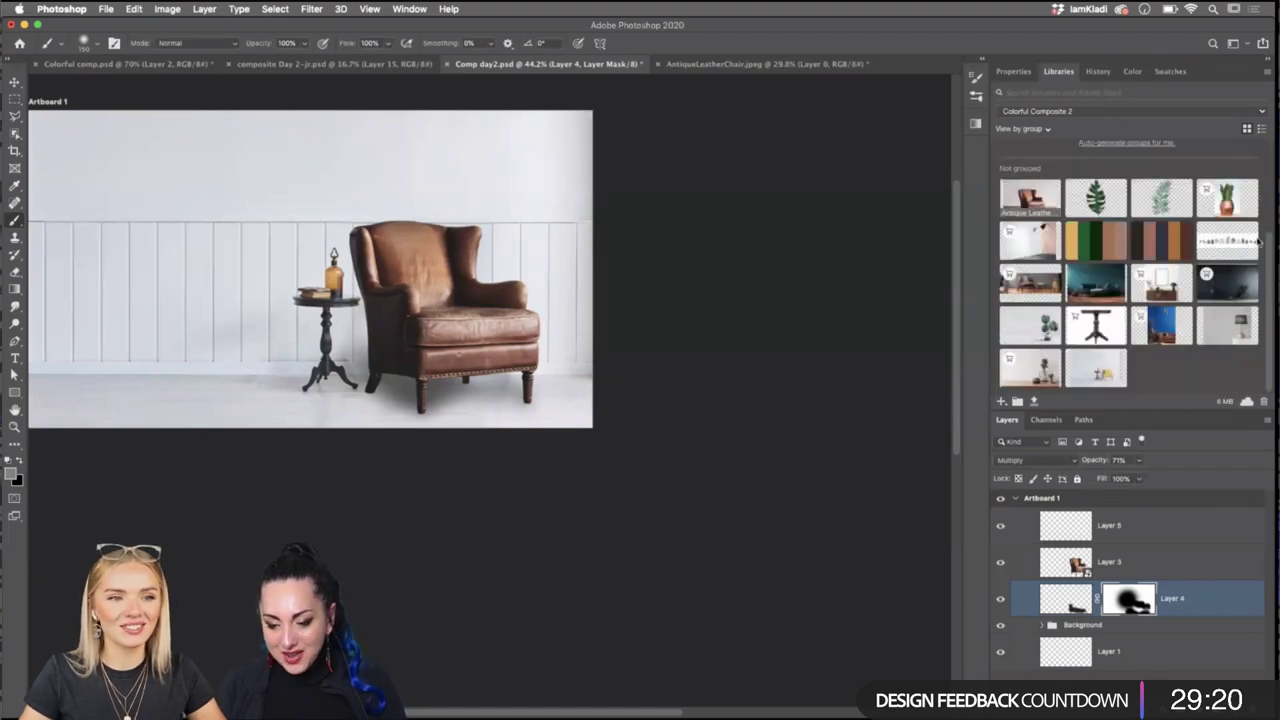
scroll(357, 283, left, 3)
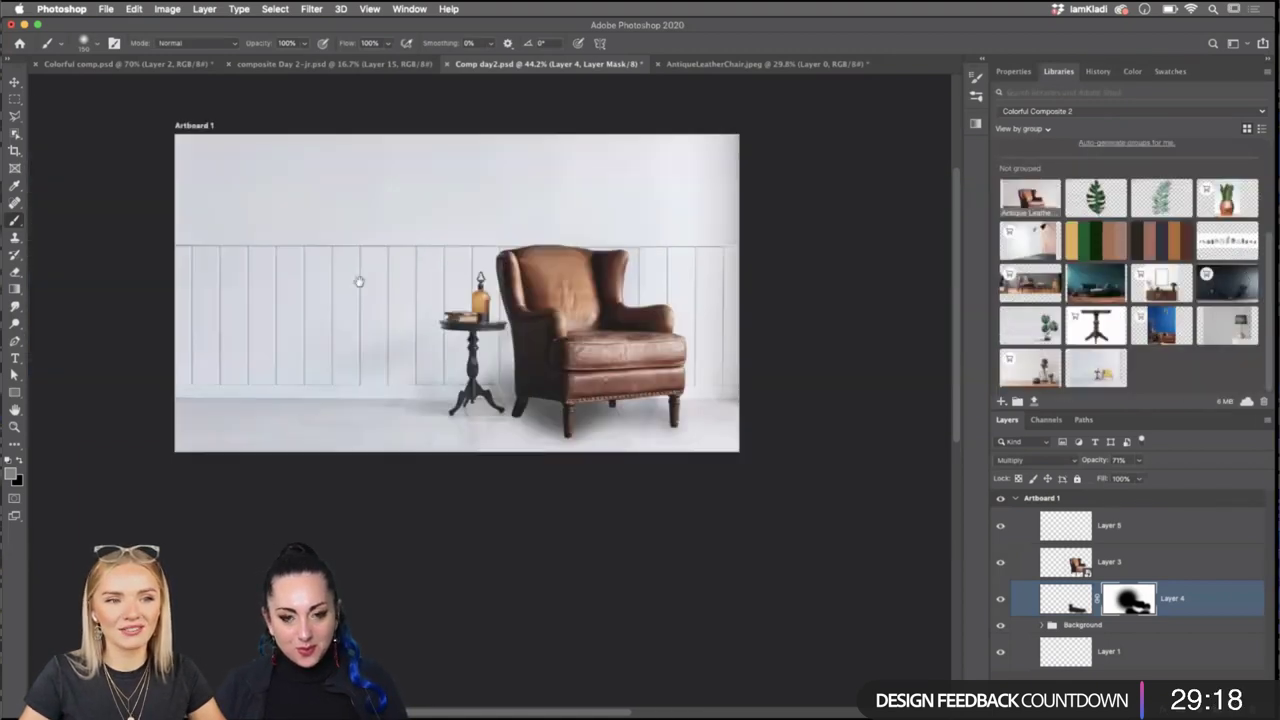
scroll(358, 283, up, 3)
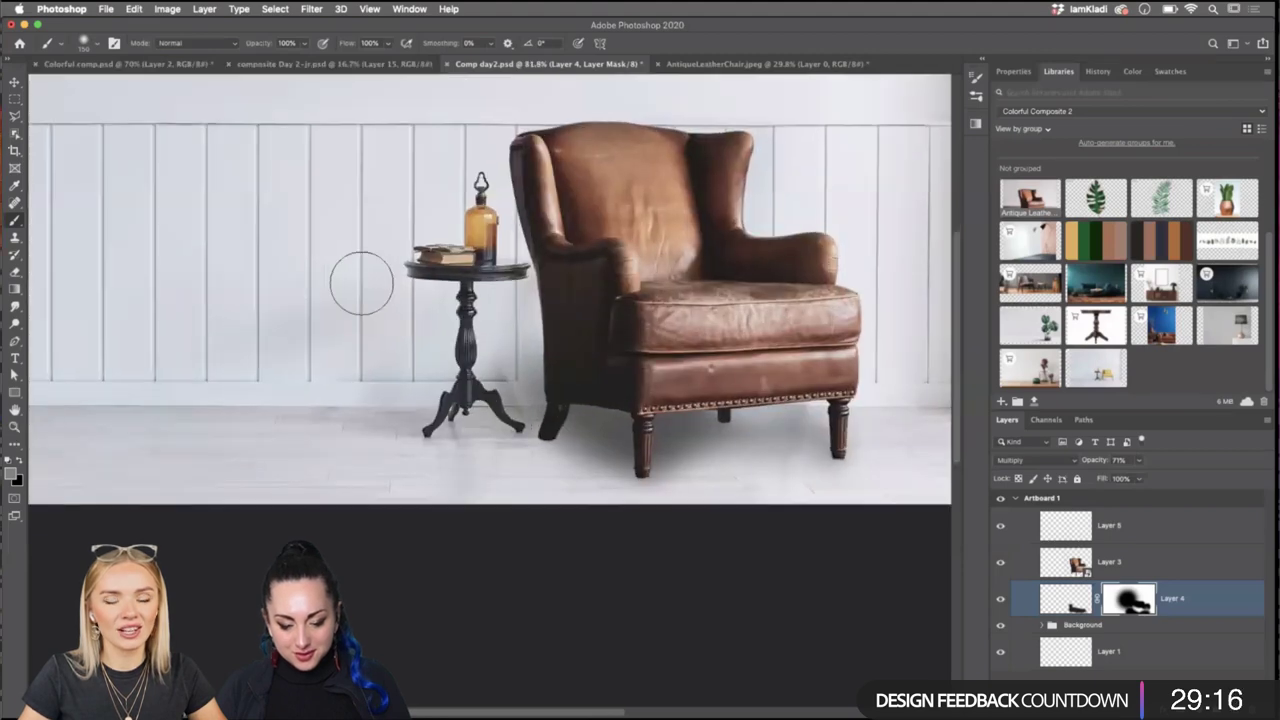
scroll(361, 283, up, 5)
scroll(361, 283, up, 2)
scroll(361, 283, right, 1)
scroll(361, 283, down, 1)
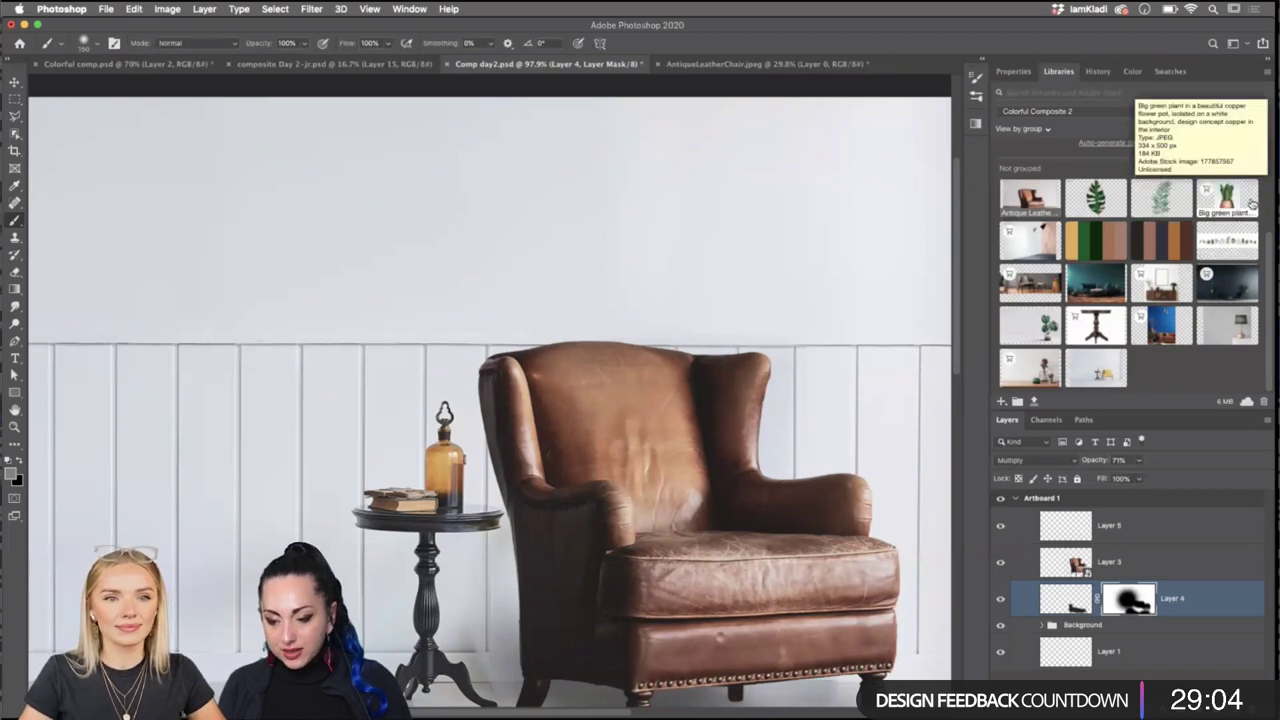
Search Adobe Stock for leaf assets, dropping 'isolate', and browse the watercolor and tropical results.
click(1102, 92)
text(l)
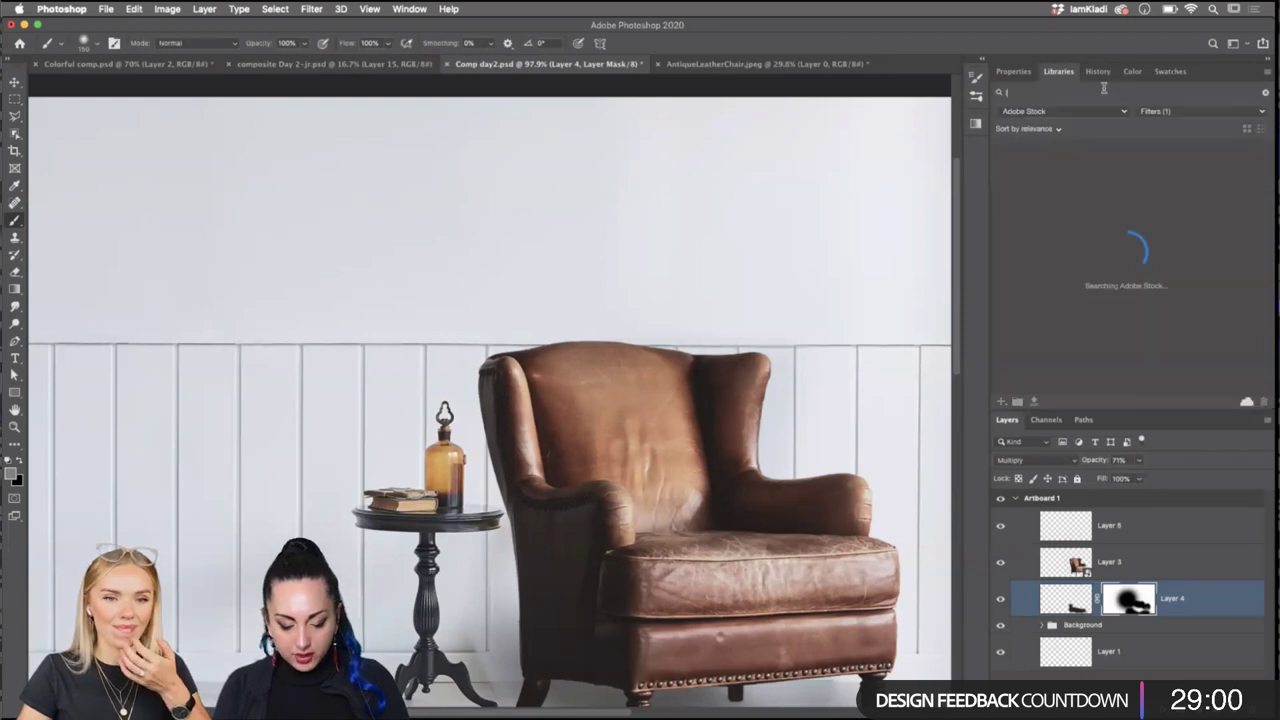
text(eat)
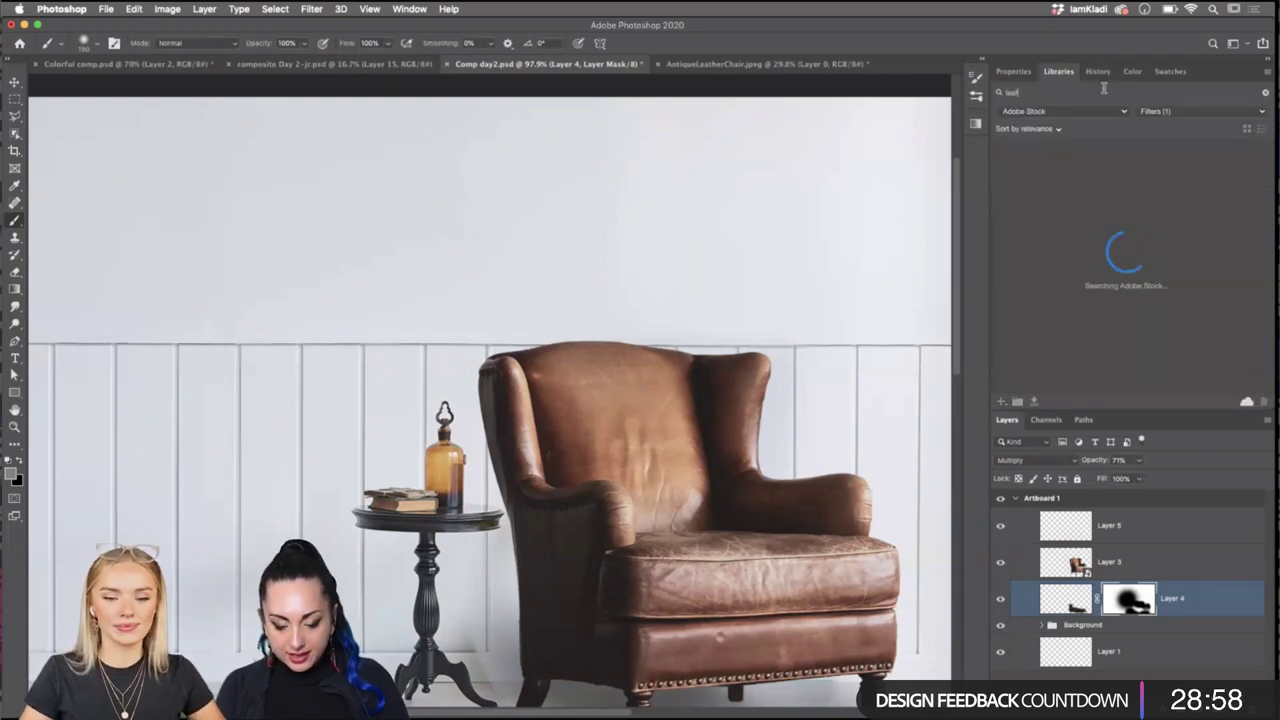
text( isolate)
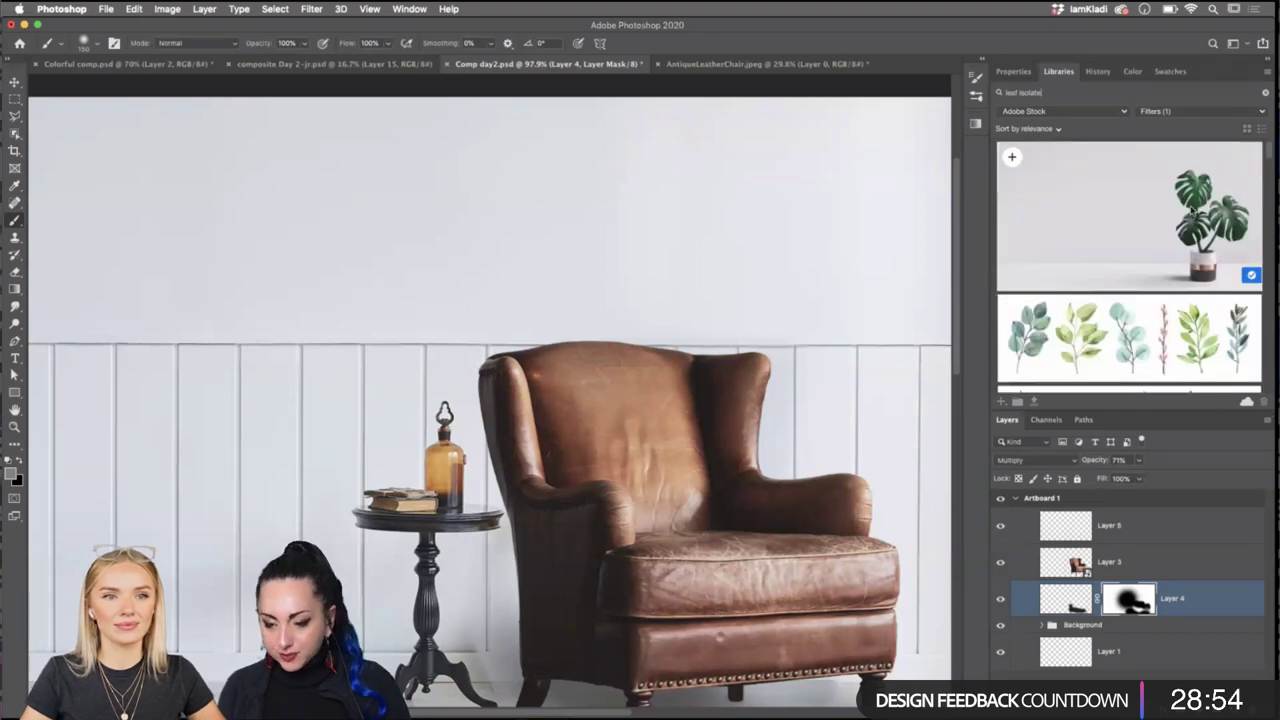
click(1262, 111)
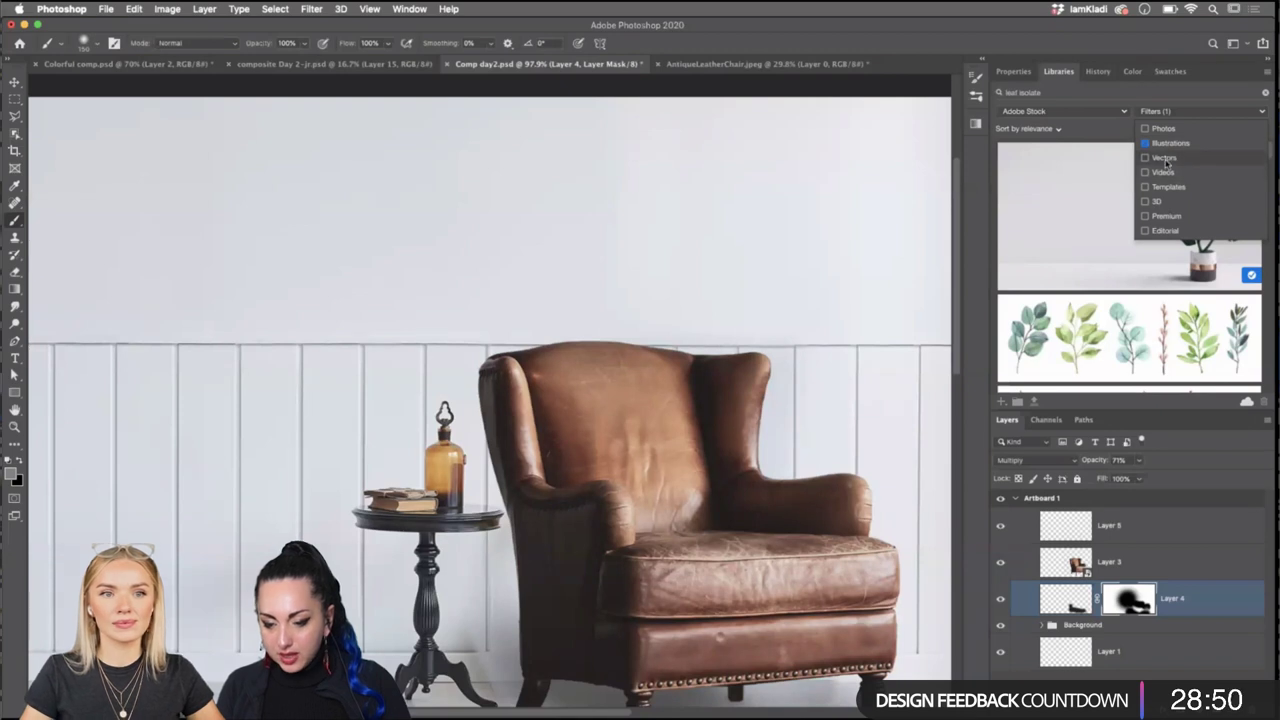
click(1058, 120)
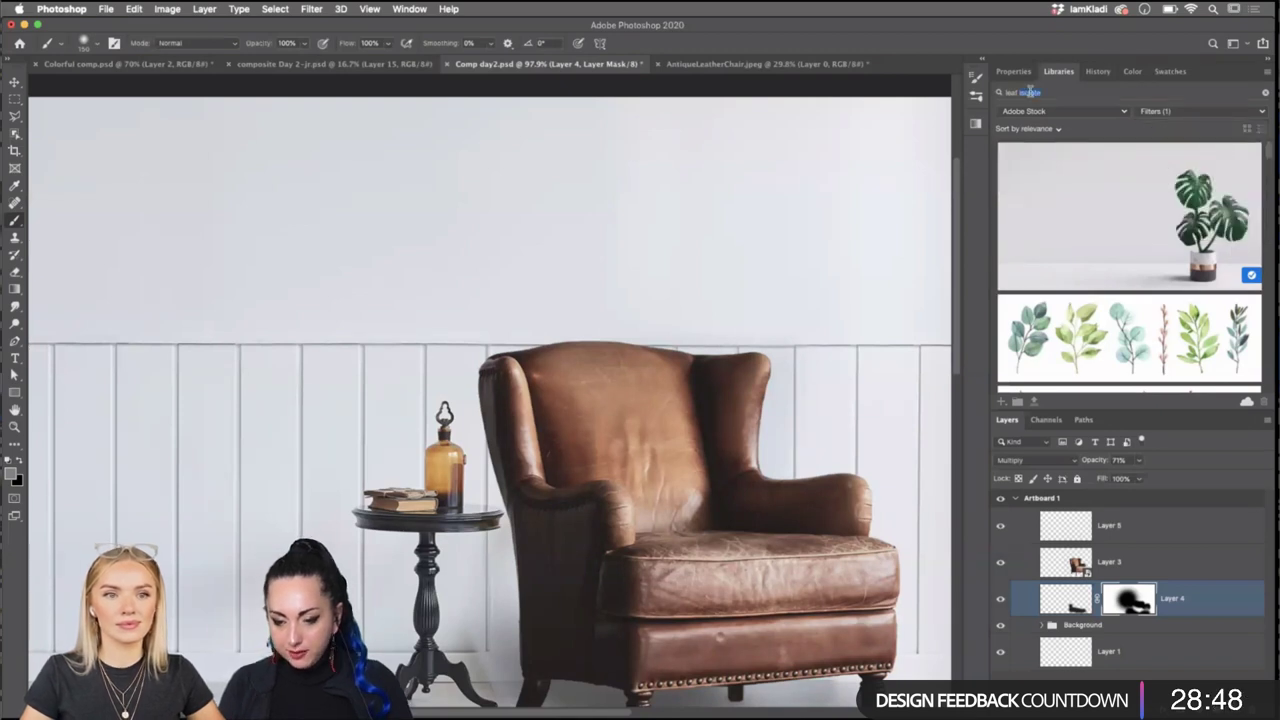
key(BackSpace)
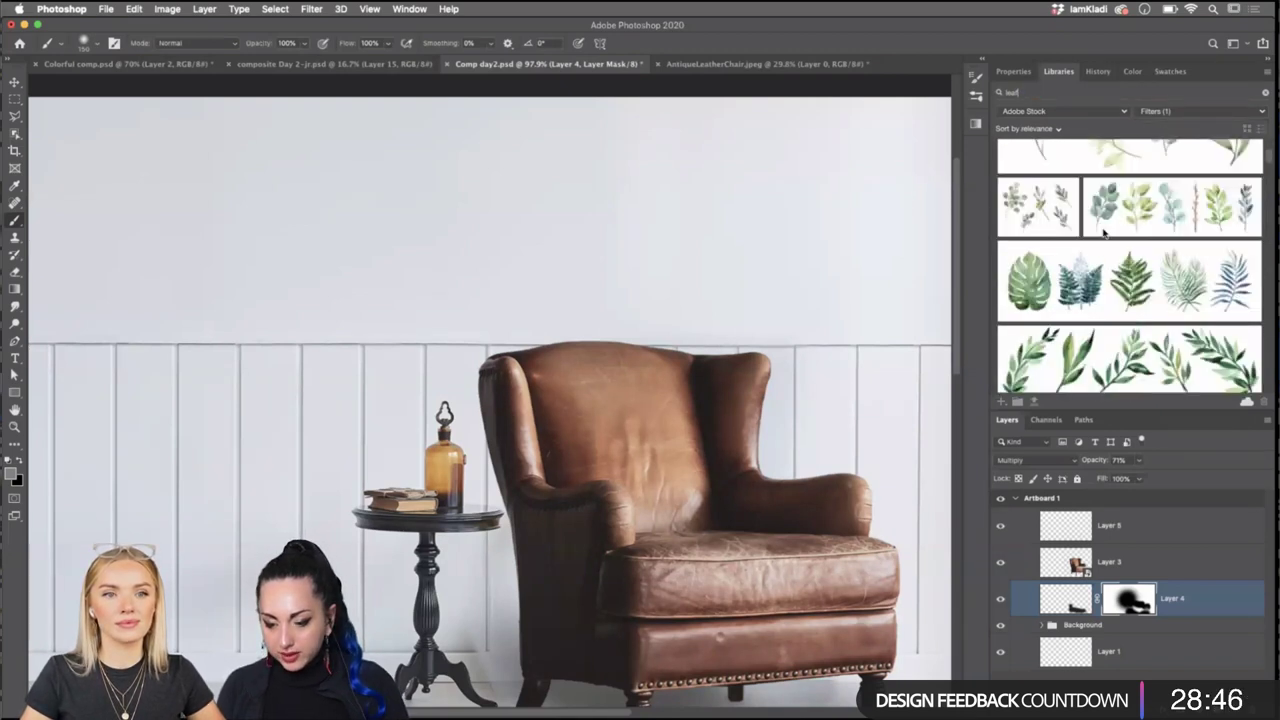
scroll(1104, 232, down, 6)
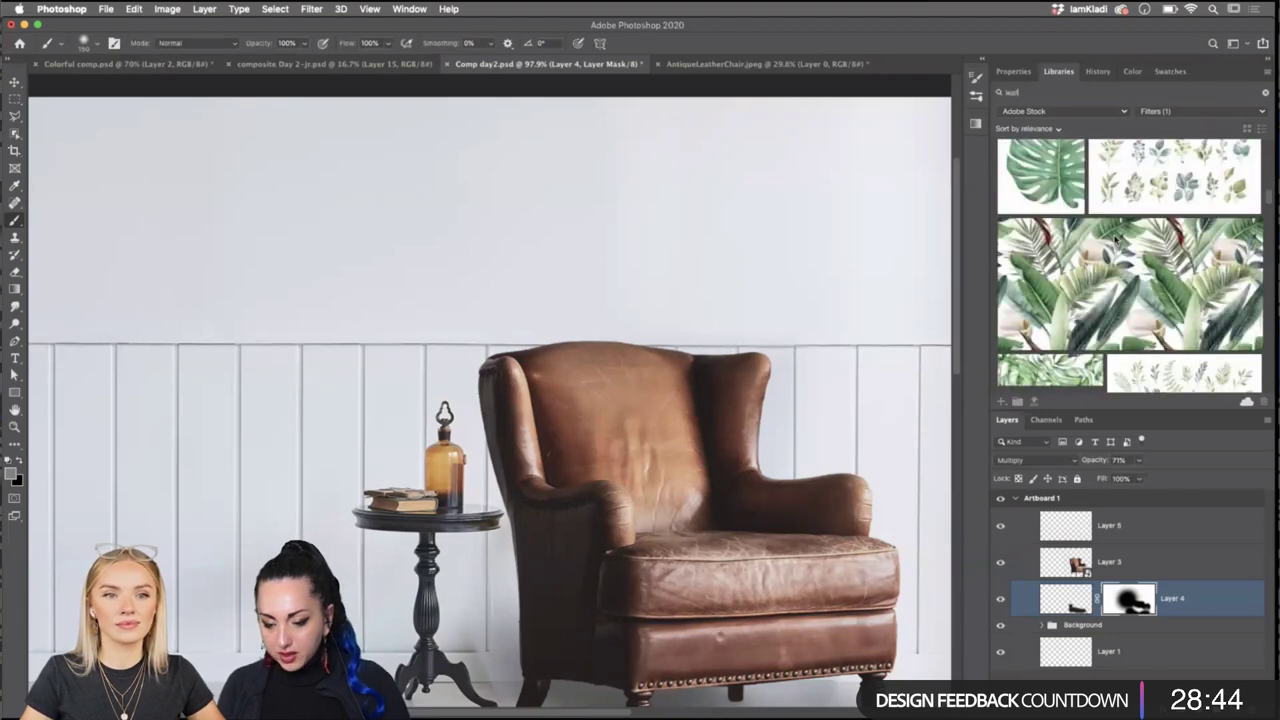
scroll(1116, 238, down, 10)
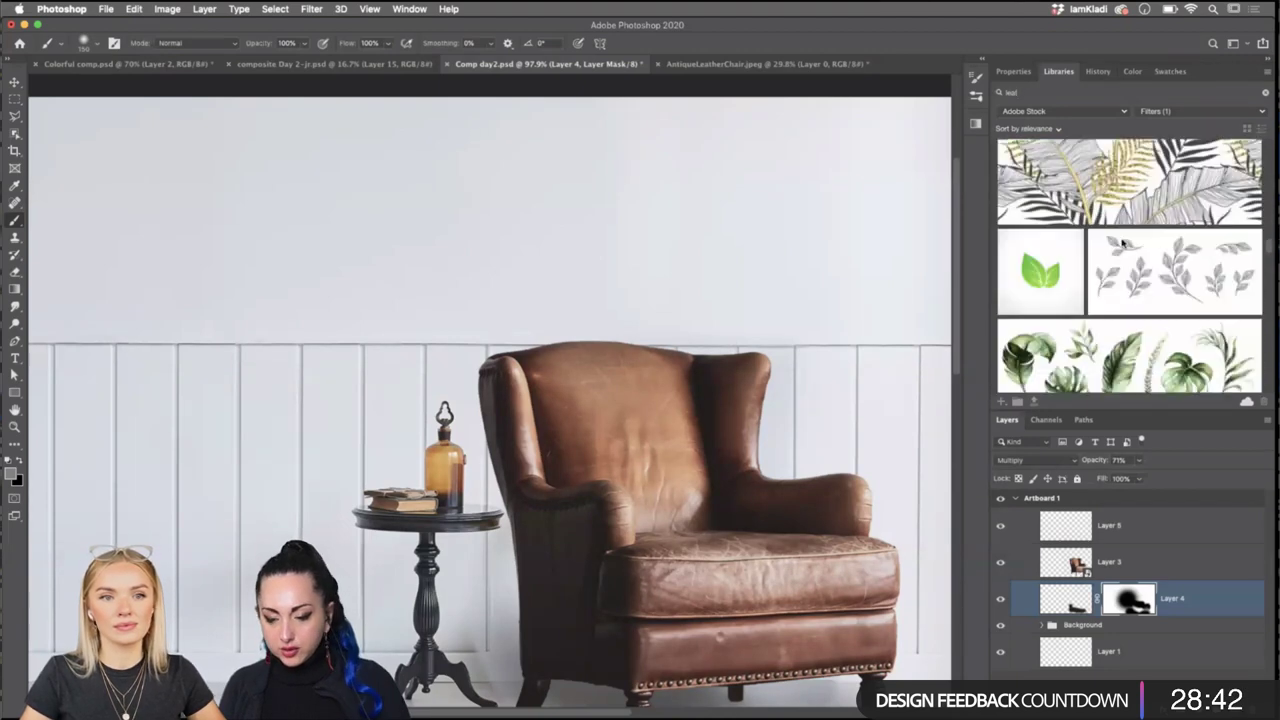
scroll(1124, 243, down, 10)
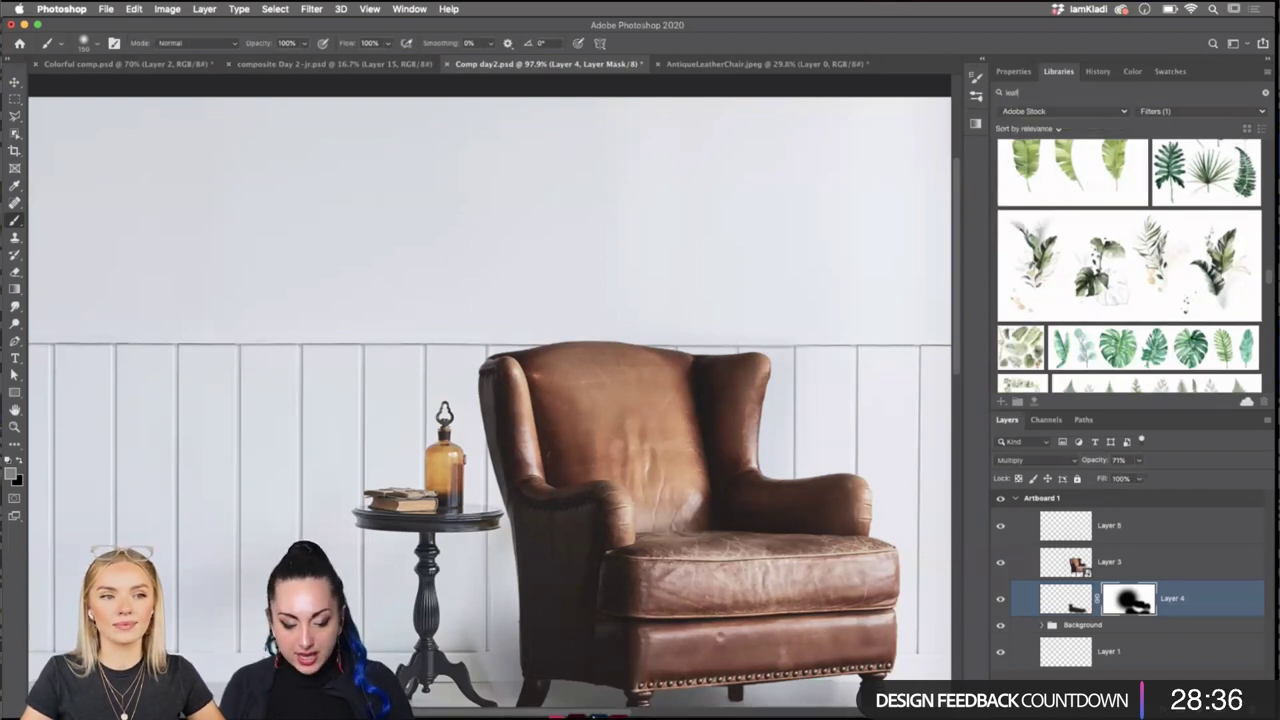
View the Day 2 armchair composite reference in Chrome, then return to Photoshop.
mouse_move(540, 705)
click(482, 688)
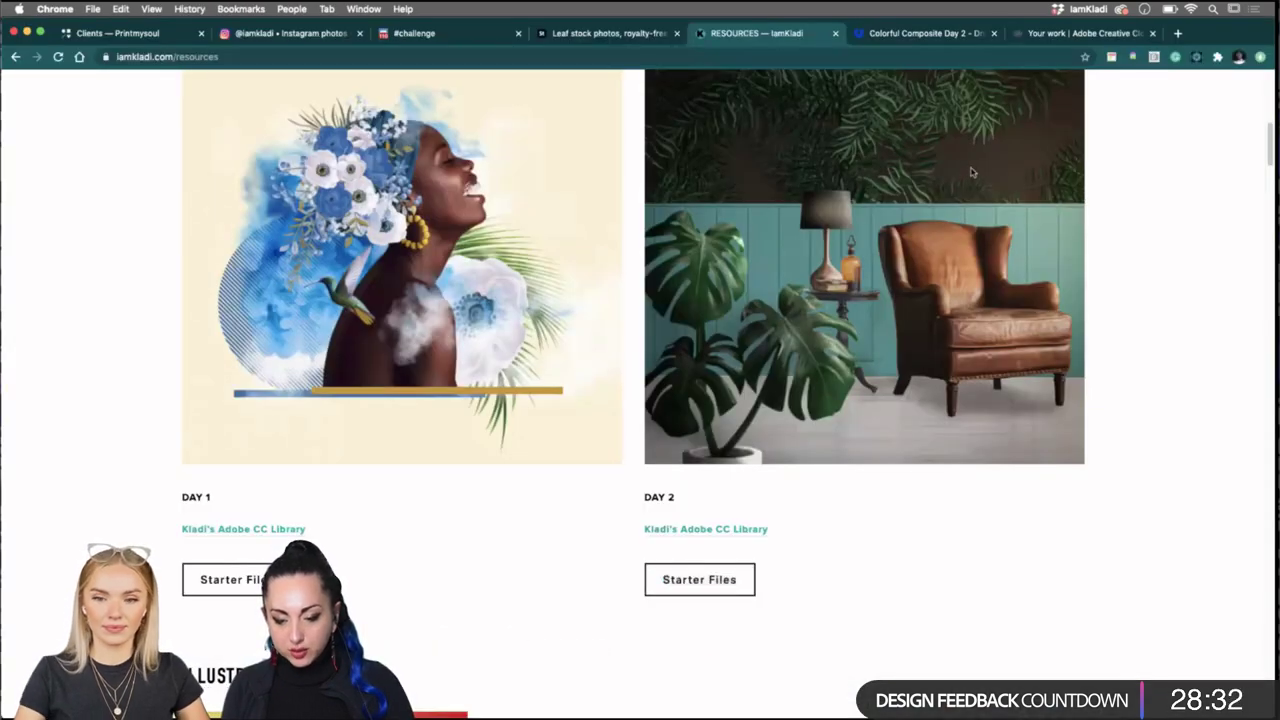
mouse_move(948, 710)
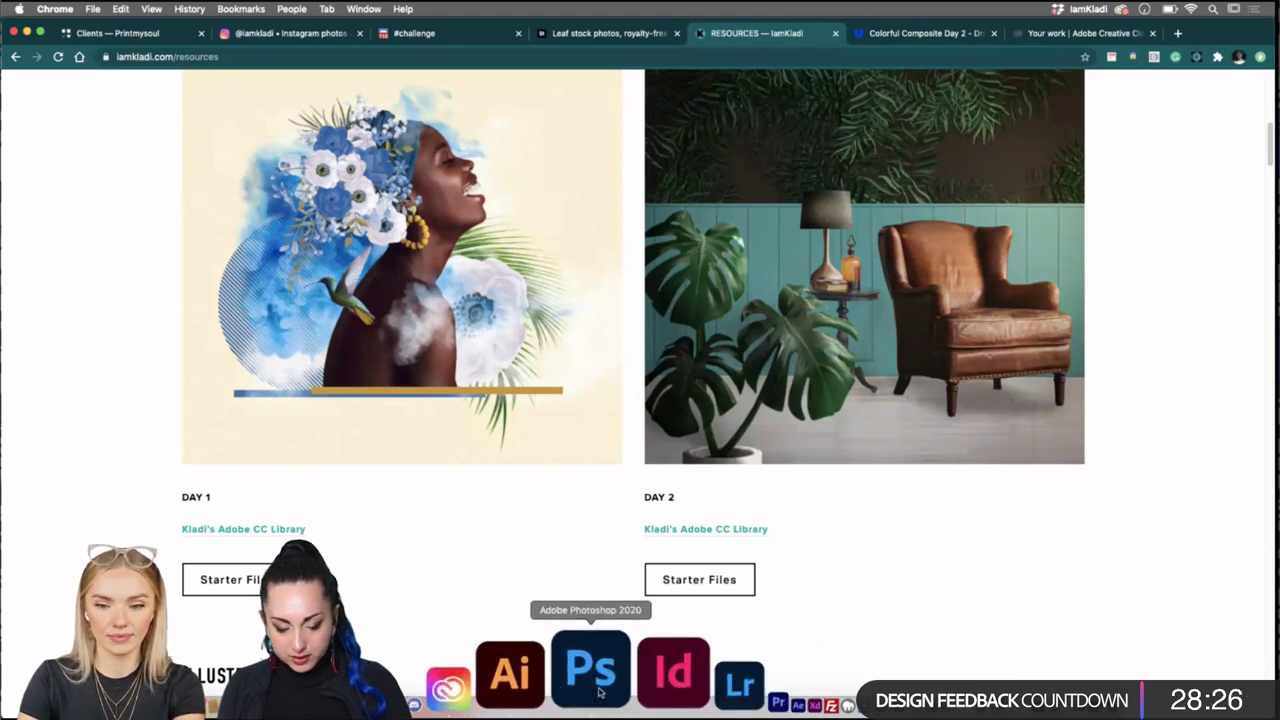
click(600, 692)
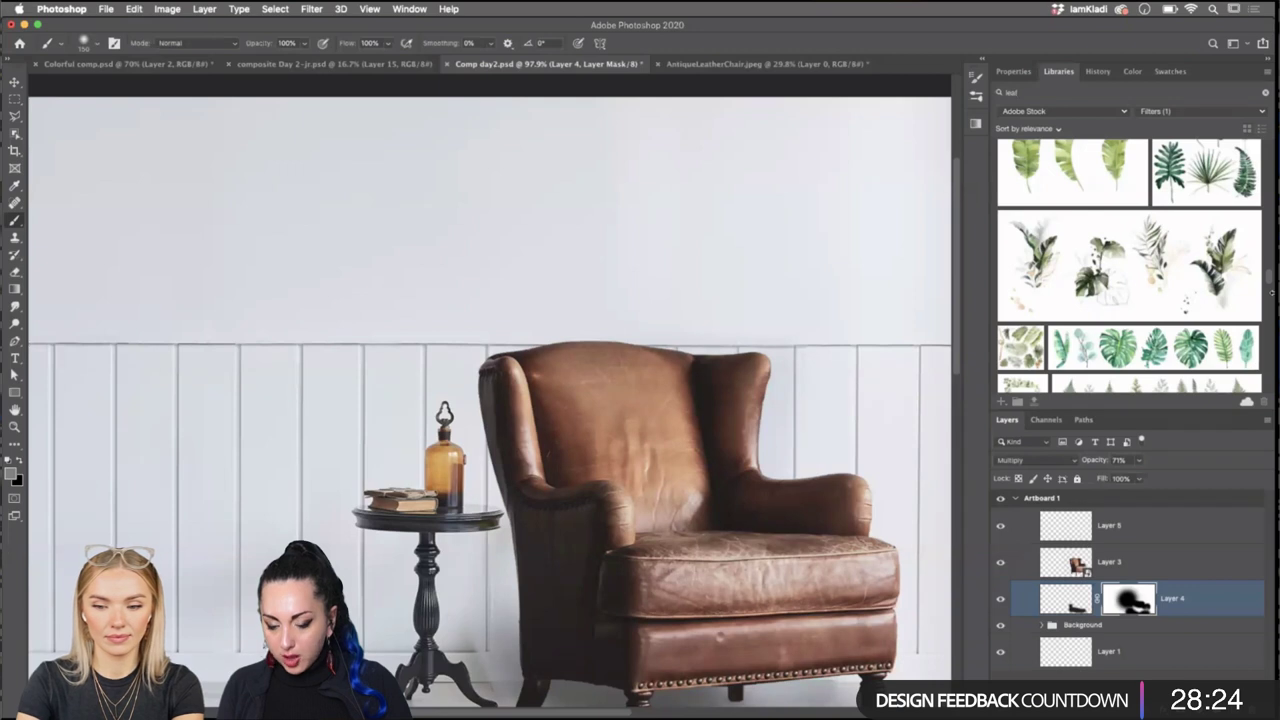
Clear the leaf Stock search, show the Colorful Composite 2 library, and switch to Illustrator.
click(1265, 94)
click(1263, 111)
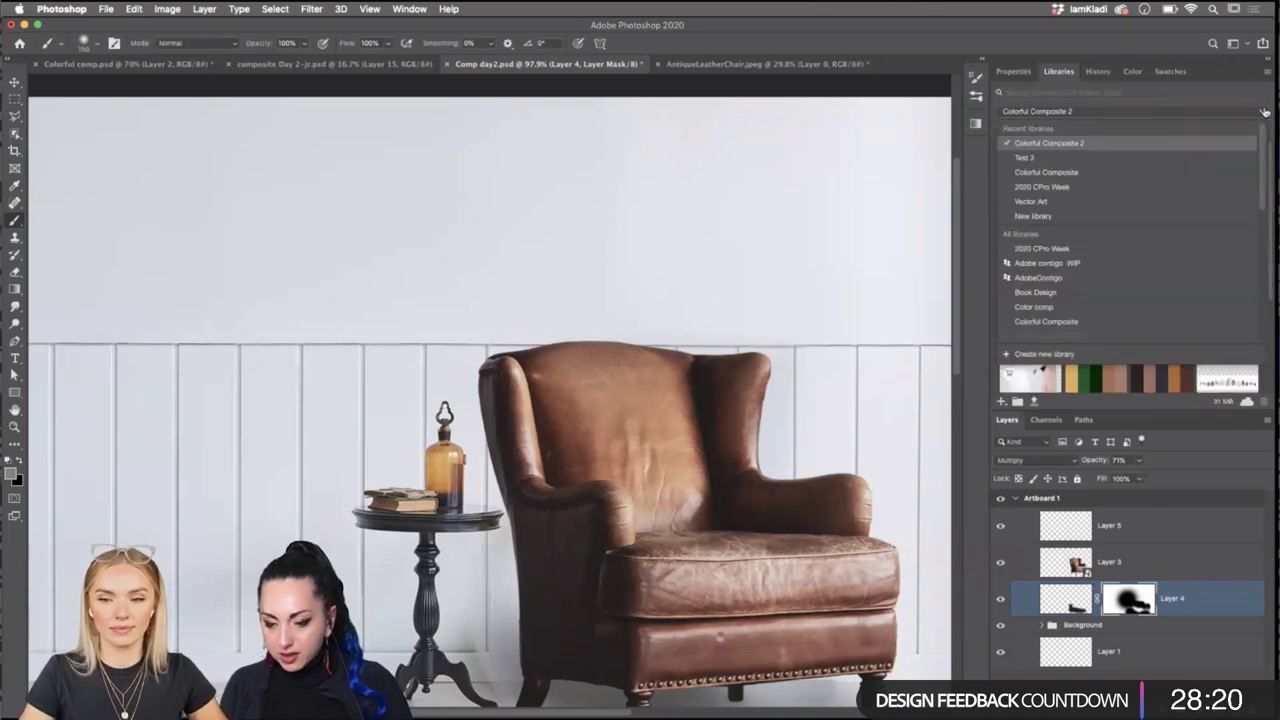
click(1231, 112)
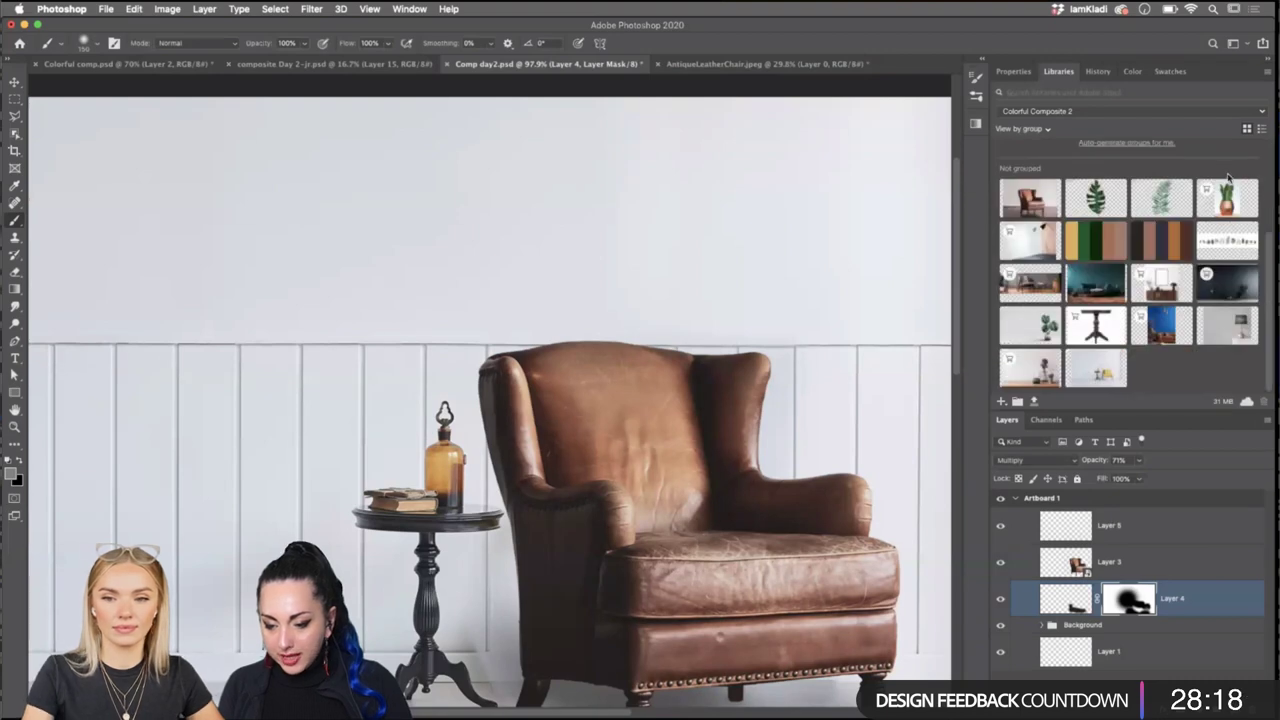
key(super+Tab)
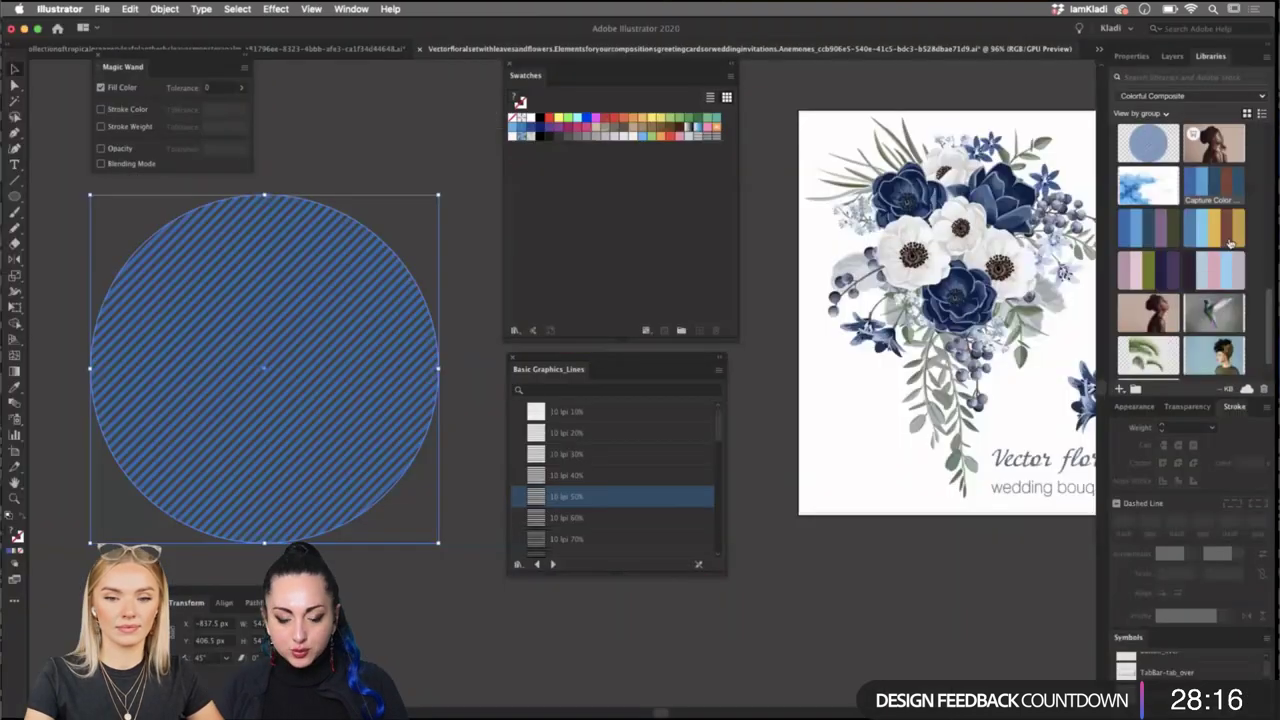
Switch to the tropical leaves document and reset the workspace to Reset Kladi.
key(ctrl+Tab)
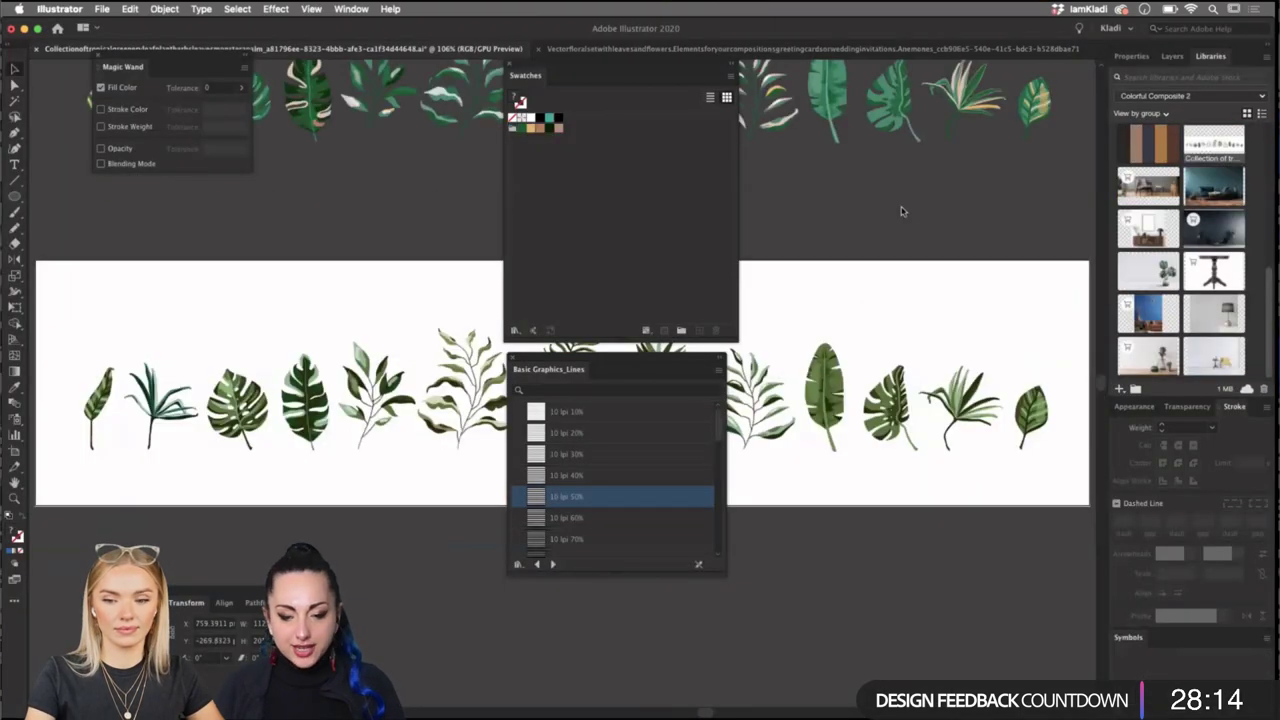
click(1113, 27)
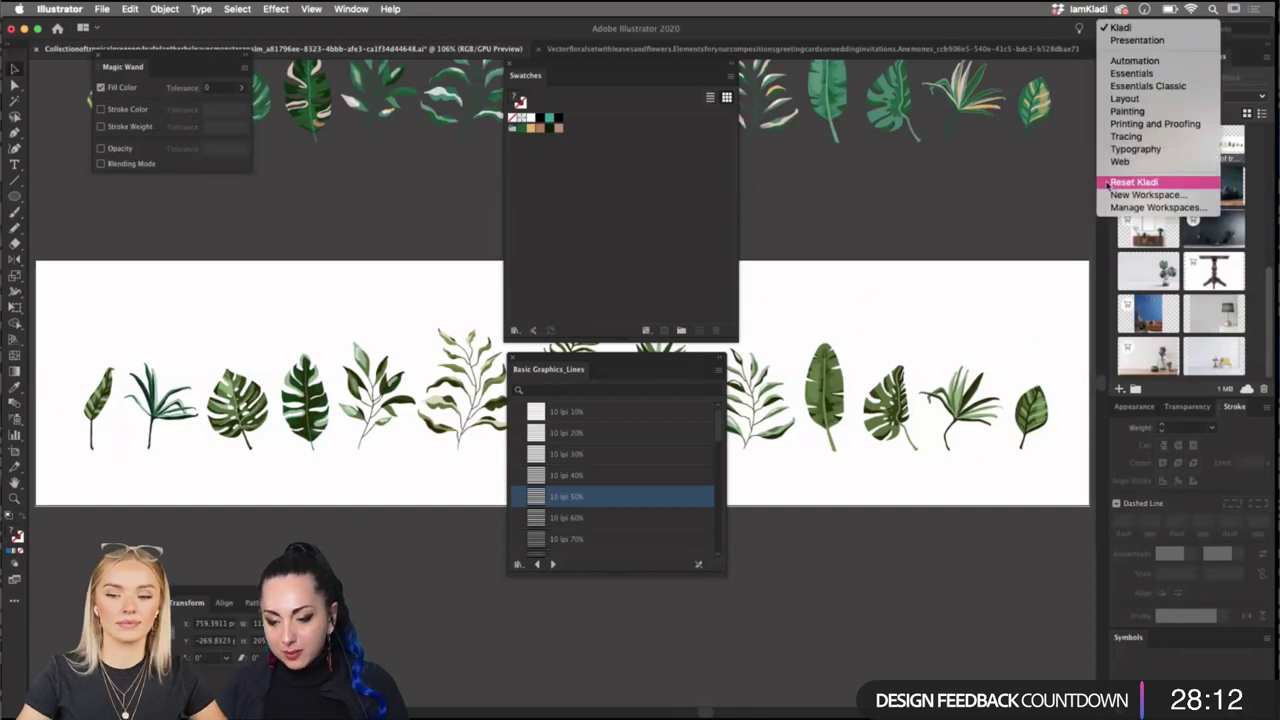
click(1140, 185)
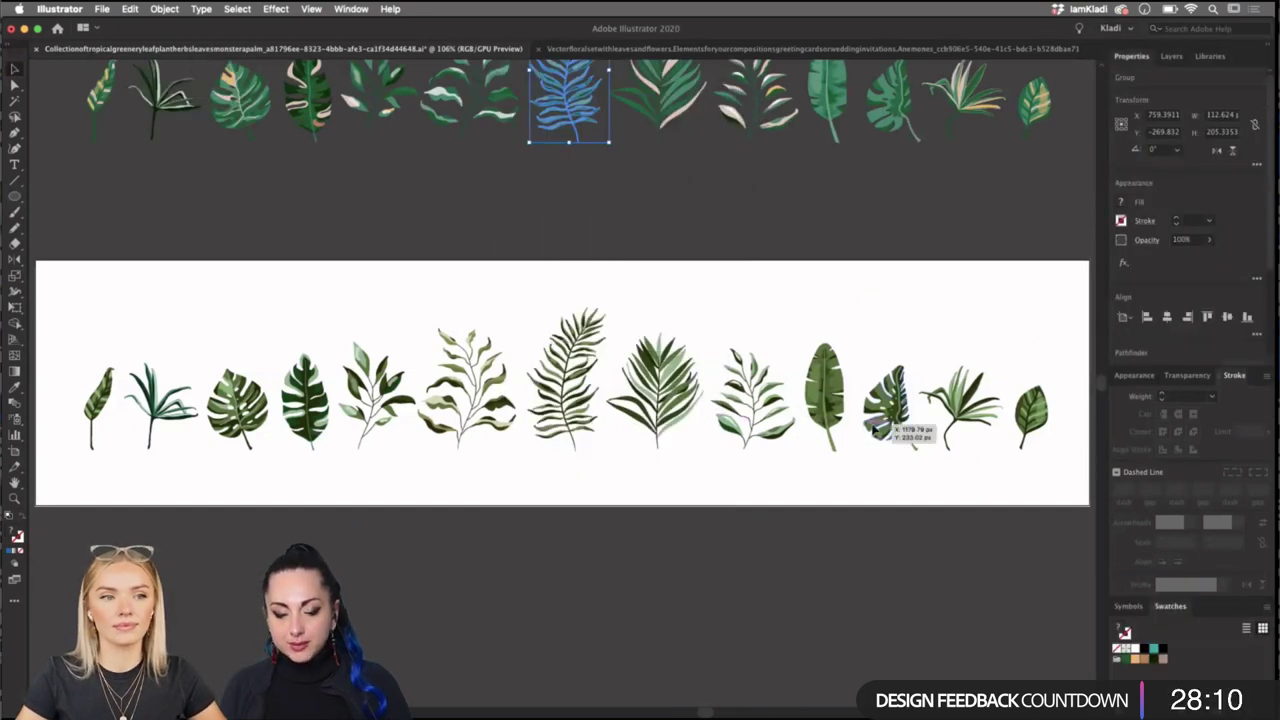
scroll(890, 425, down, 3)
scroll(890, 425, left, 4)
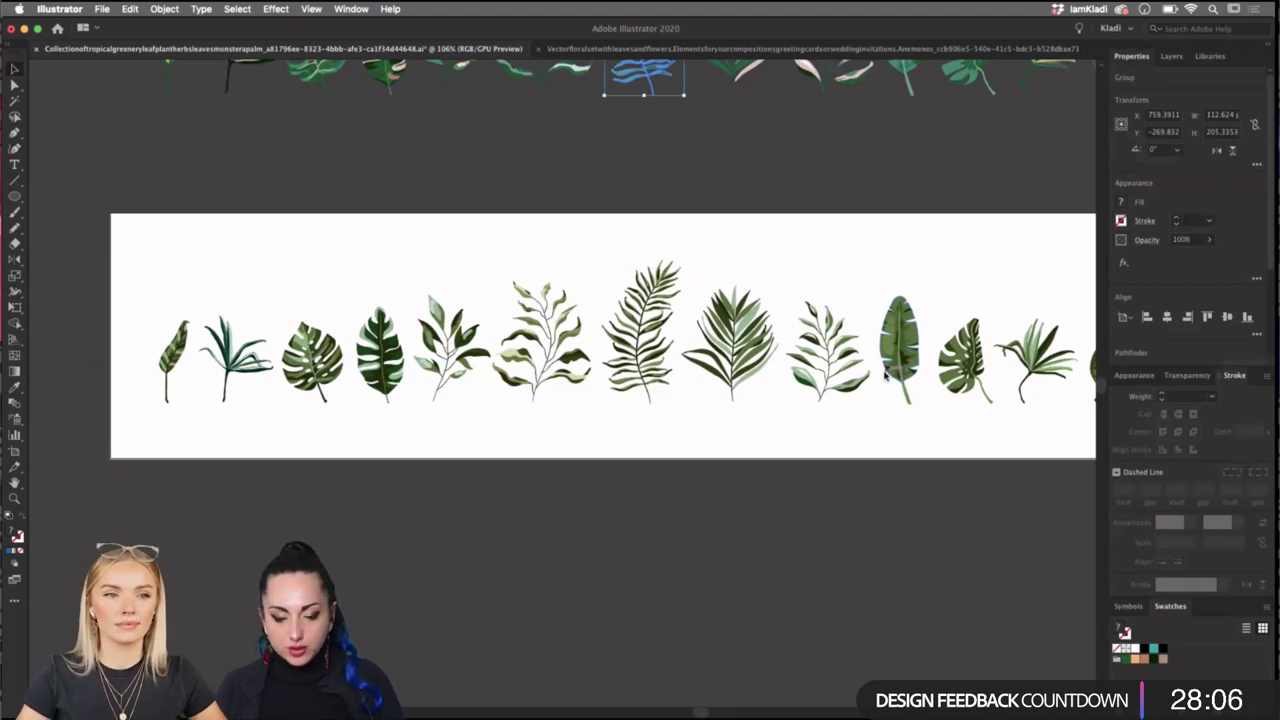
scroll(554, 177, down, 2)
scroll(554, 177, right, 1)
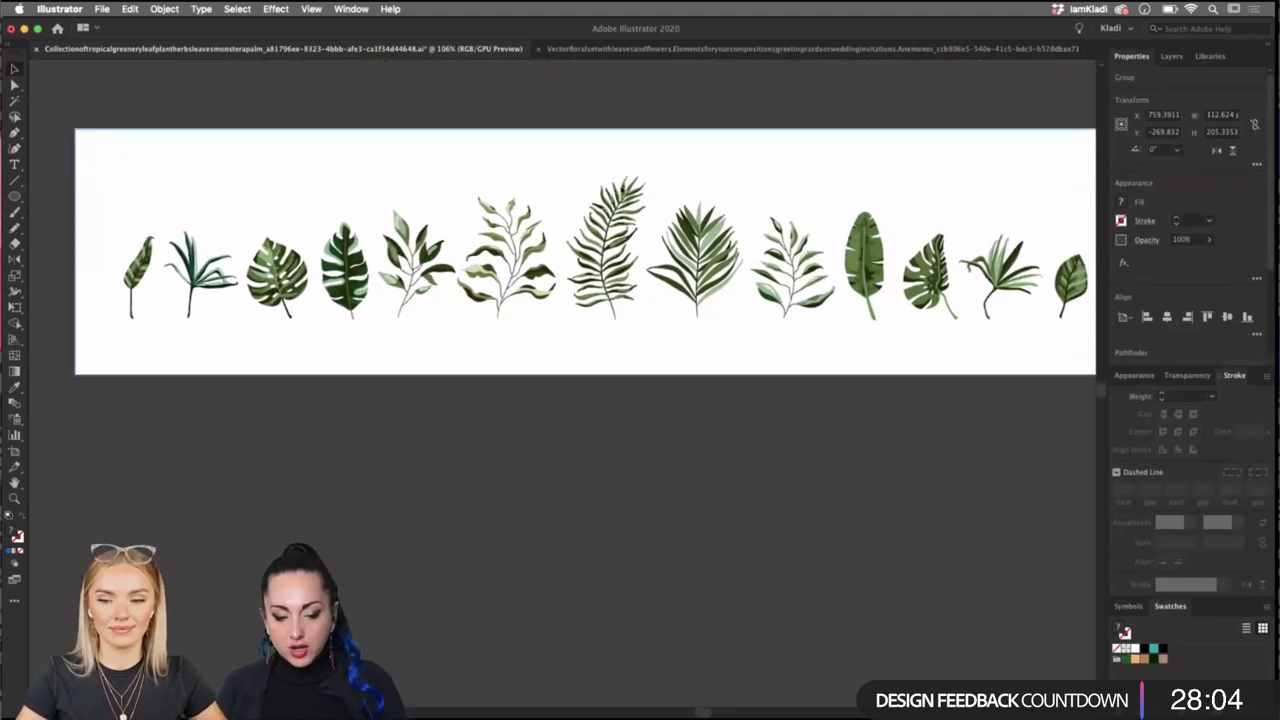
Select the fern leaf and Alt-drag a duplicate below the leaf artboard.
click(604, 184)
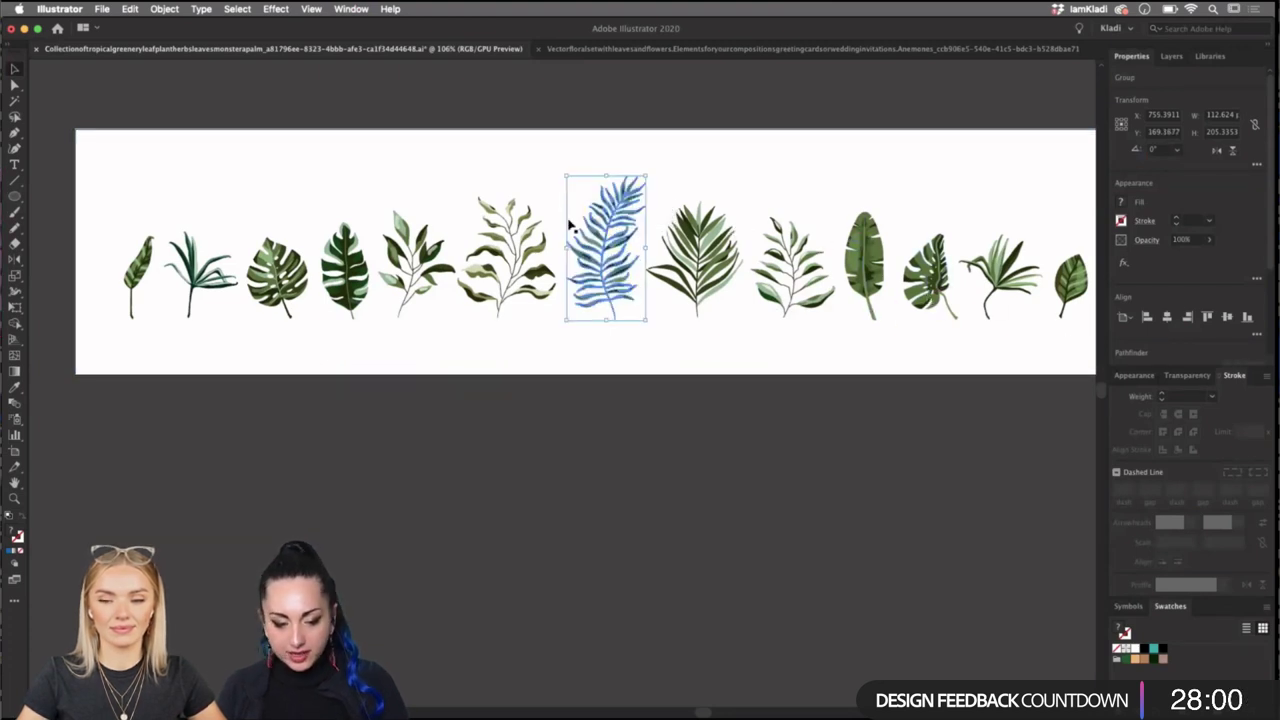
drag(606, 224, 604, 222)
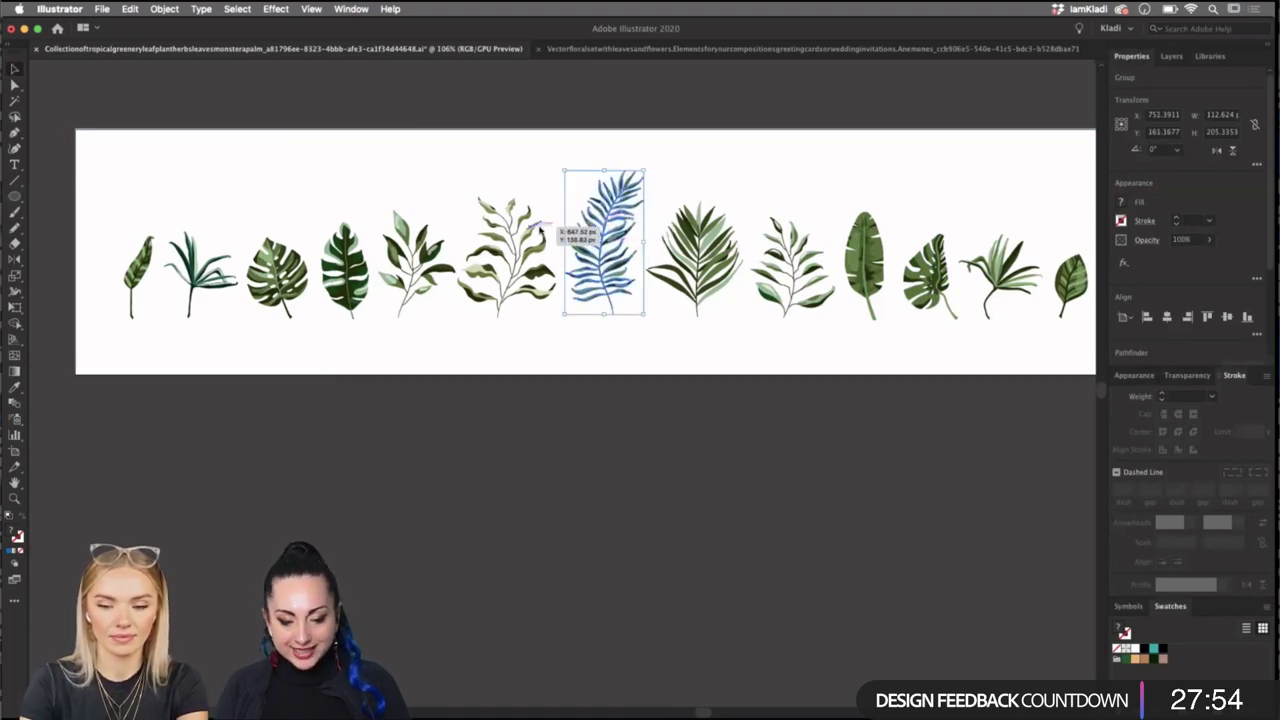
drag(574, 229, 610, 240)
key(super+shift+a)
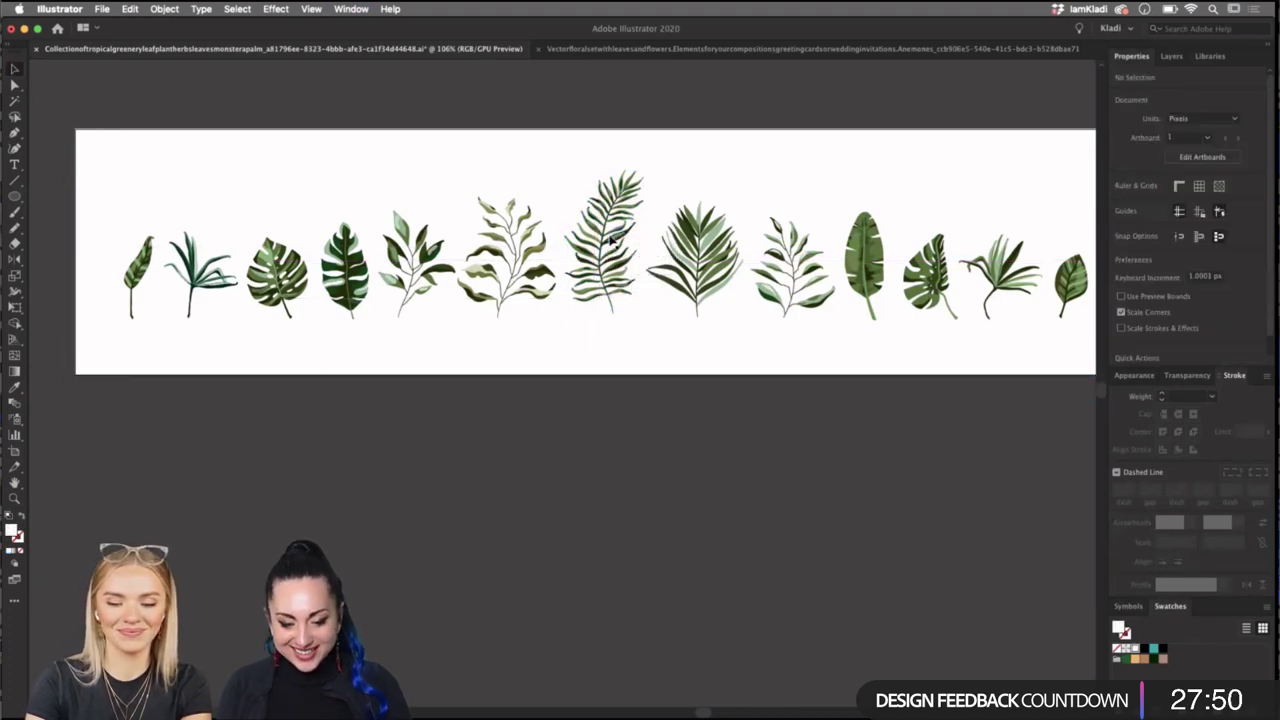
click(608, 240)
scroll(579, 231, up, 5)
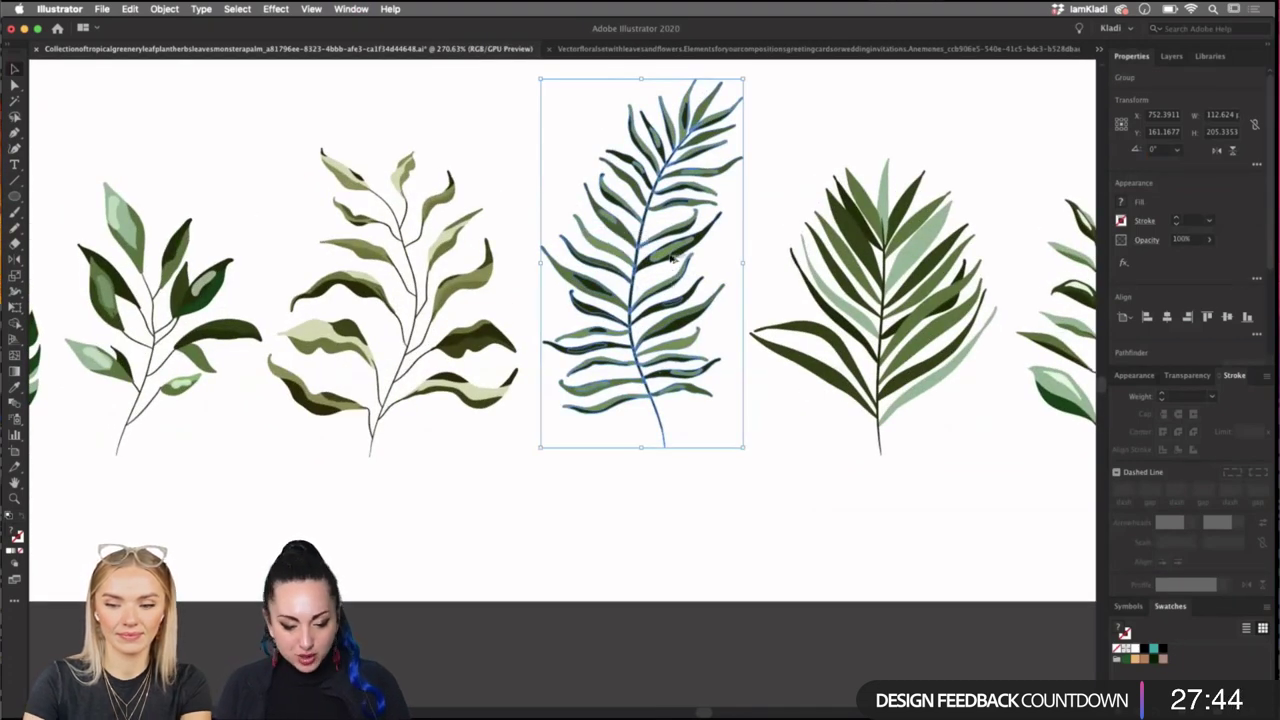
drag(672, 258, 655, 705)
scroll(695, 617, down, 5)
scroll(655, 600, down, 5)
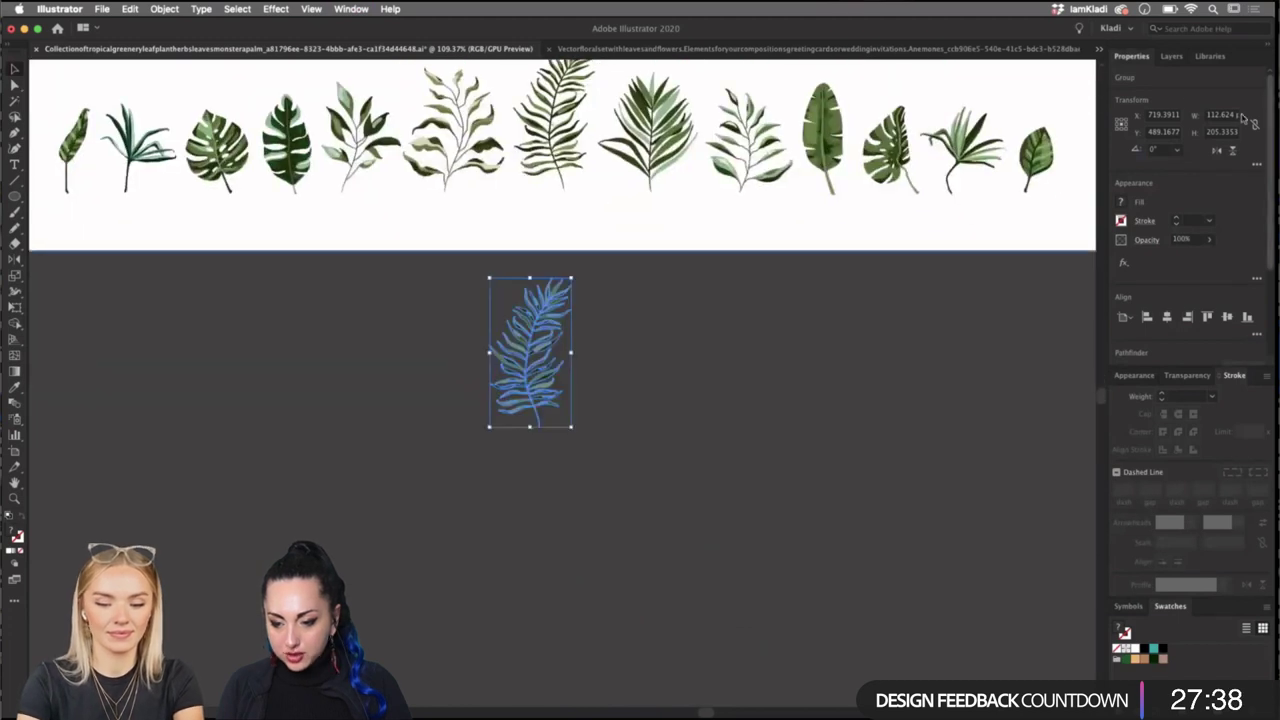
Add the fern copy to the Colorful Composite 2 library as a new artwork.
click(1209, 57)
drag(516, 368, 521, 388)
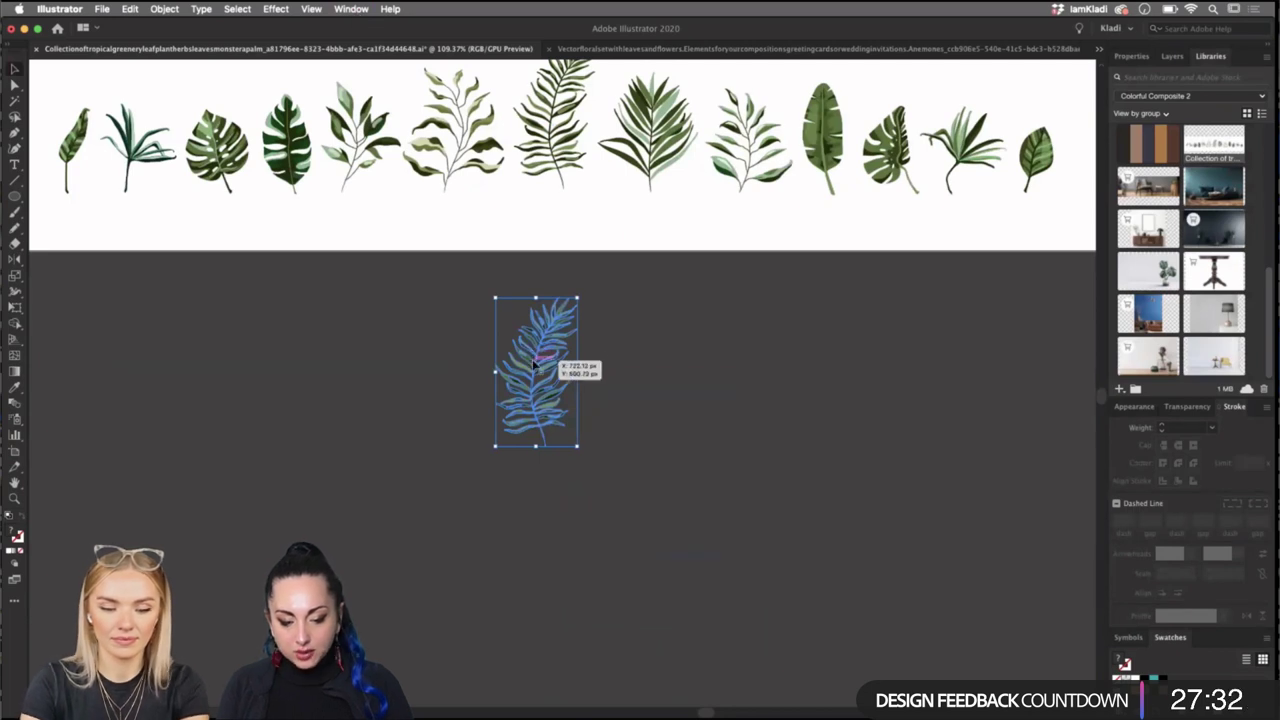
drag(540, 362, 1189, 283)
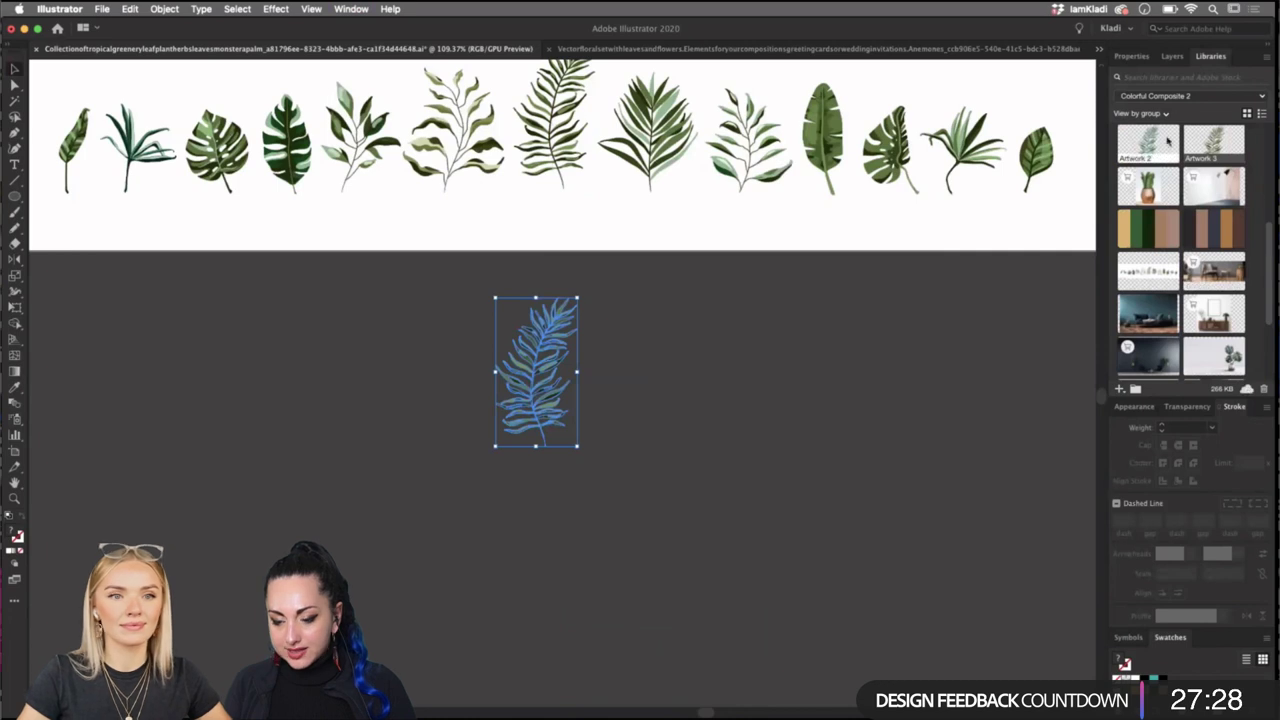
Dismiss the fern's options menu and return to the Photoshop chair composite.
right_click(522, 410)
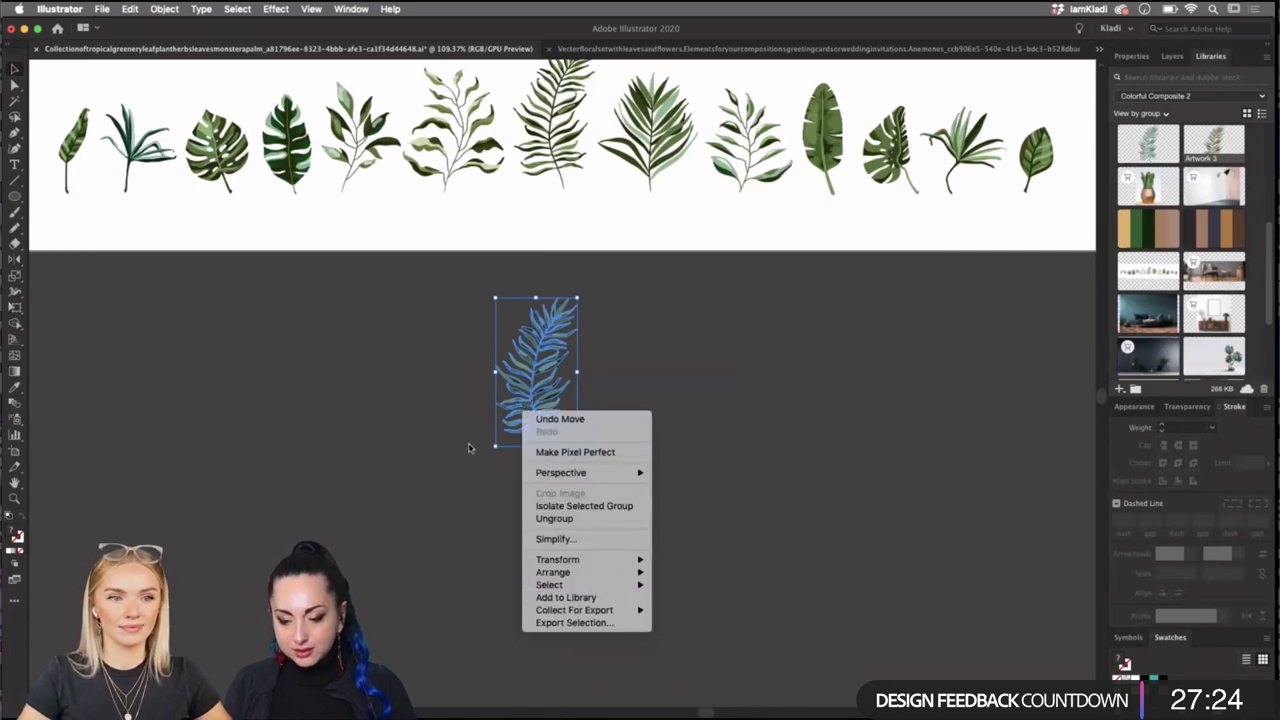
click(654, 694)
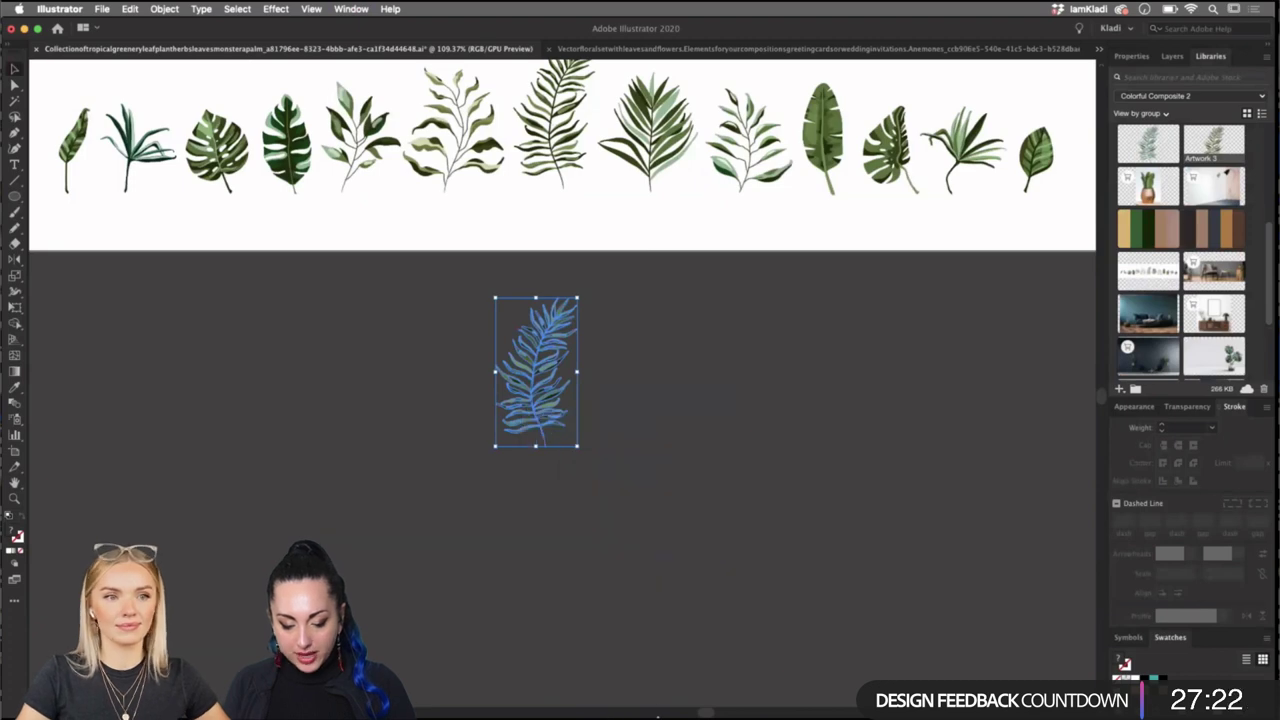
mouse_move(603, 710)
click(596, 706)
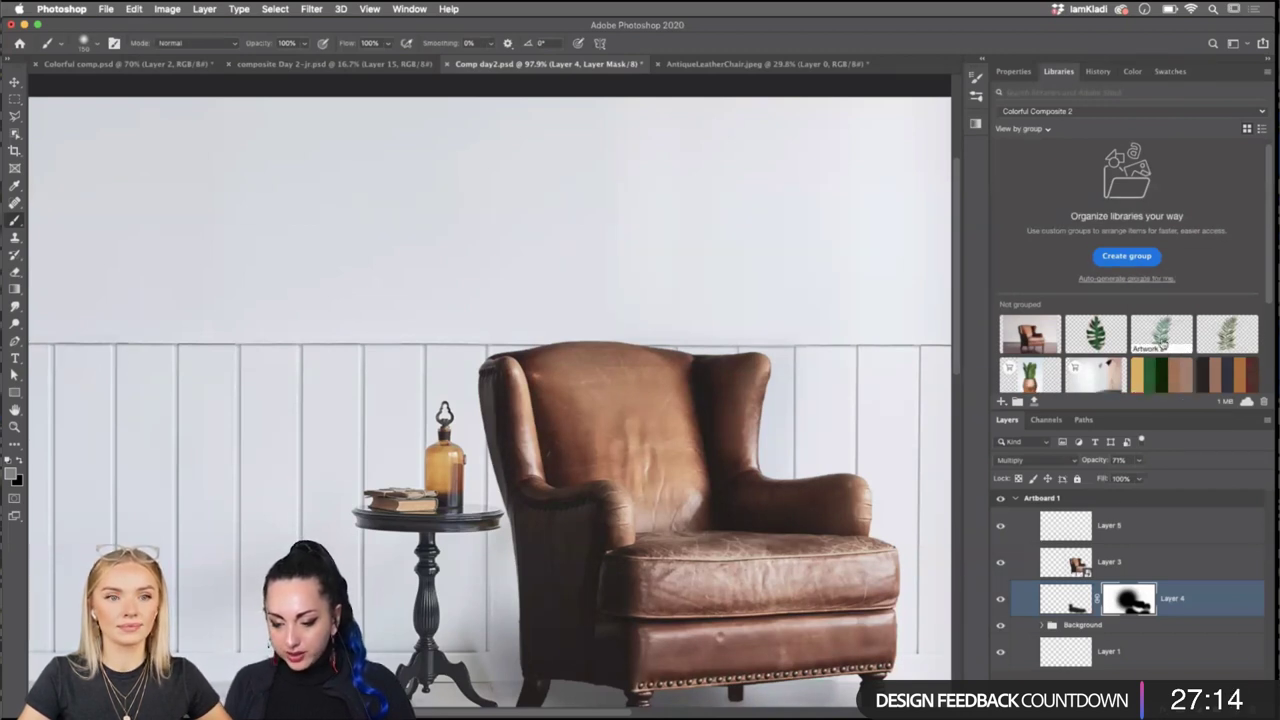
Select Layer 3 and Layer 4 and group them together with Cmd+G.
click(1176, 522)
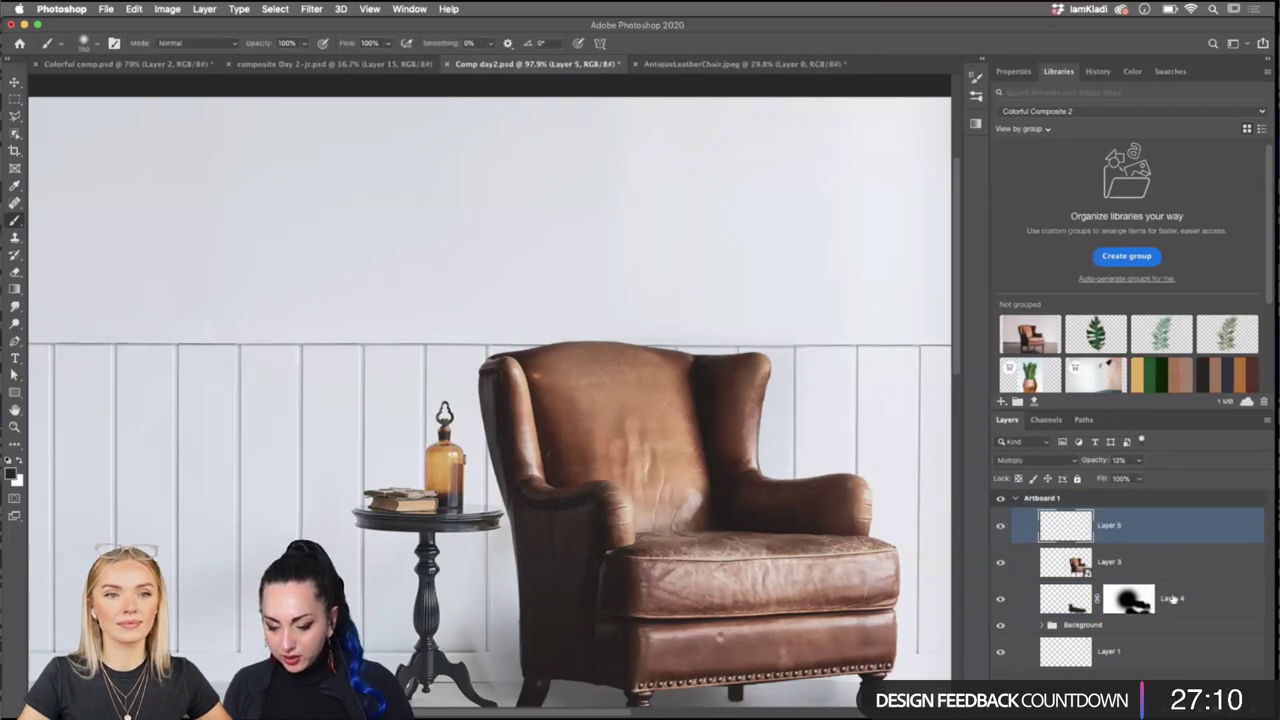
click(1160, 572)
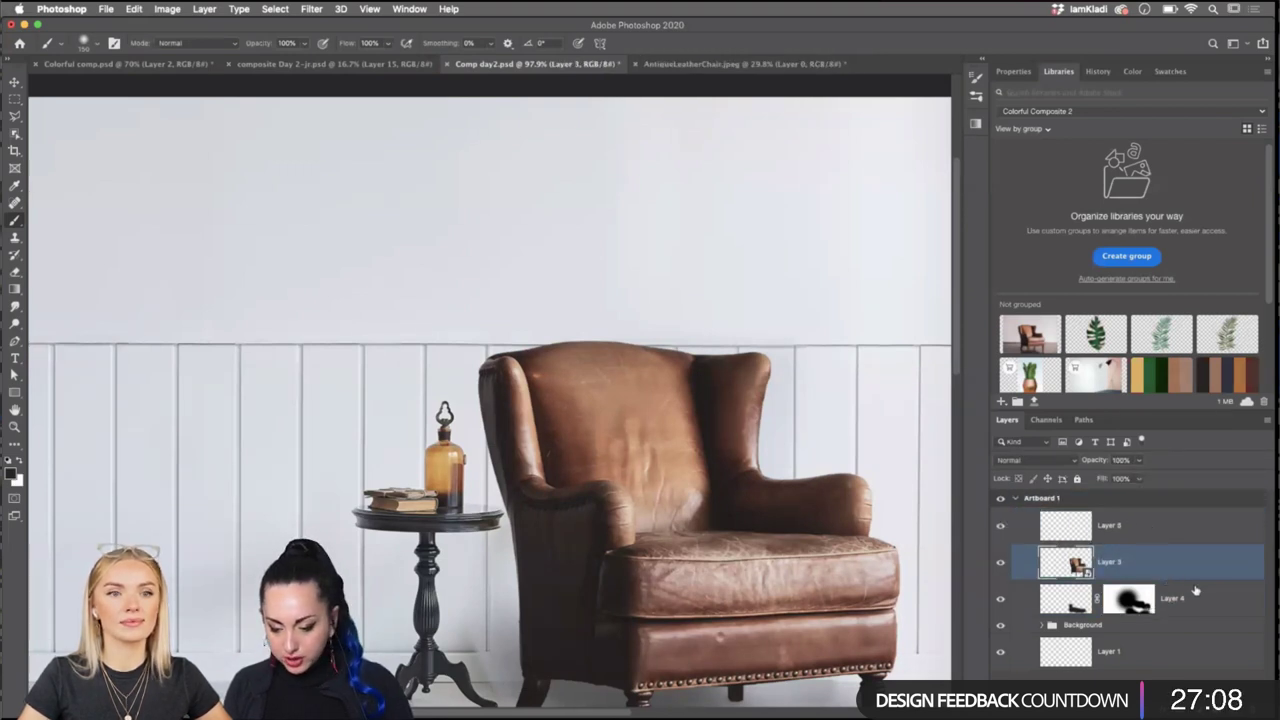
shift+click(1200, 598)
key(super+g)
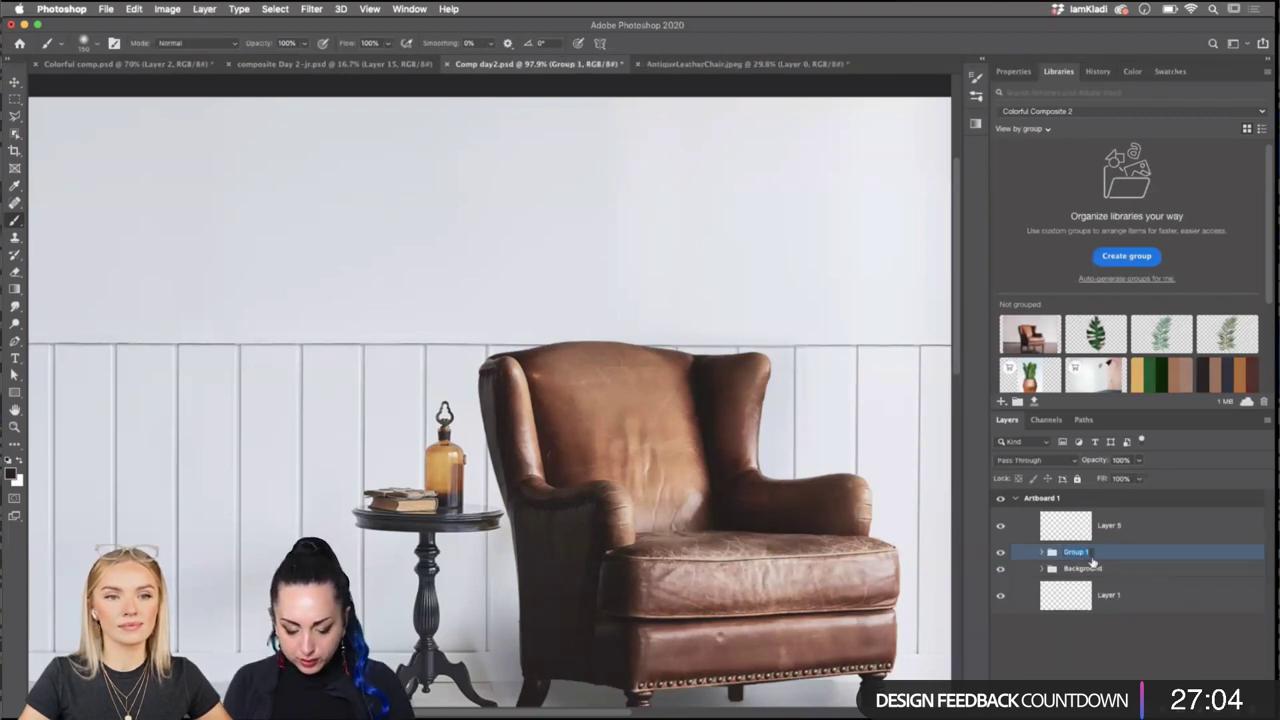
Name the group Chair, label it orange, and label the Background group yellow.
text(Chair)
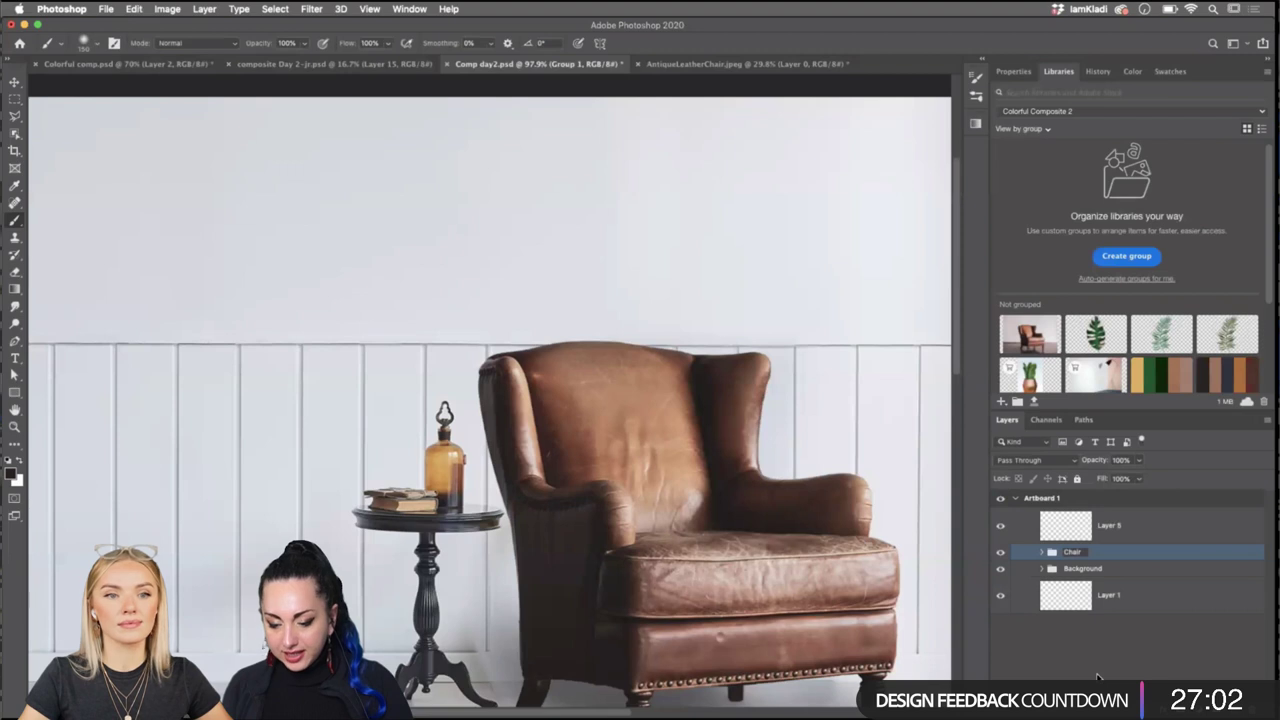
key(Return)
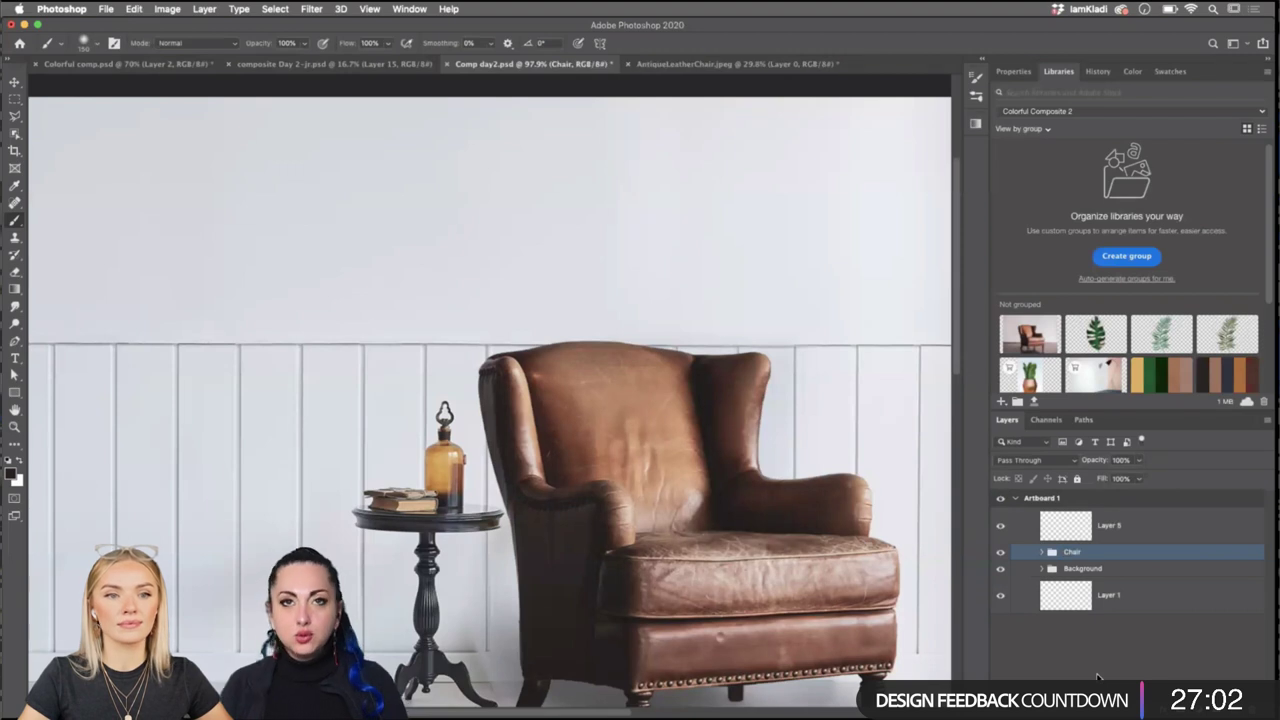
right_click(1096, 556)
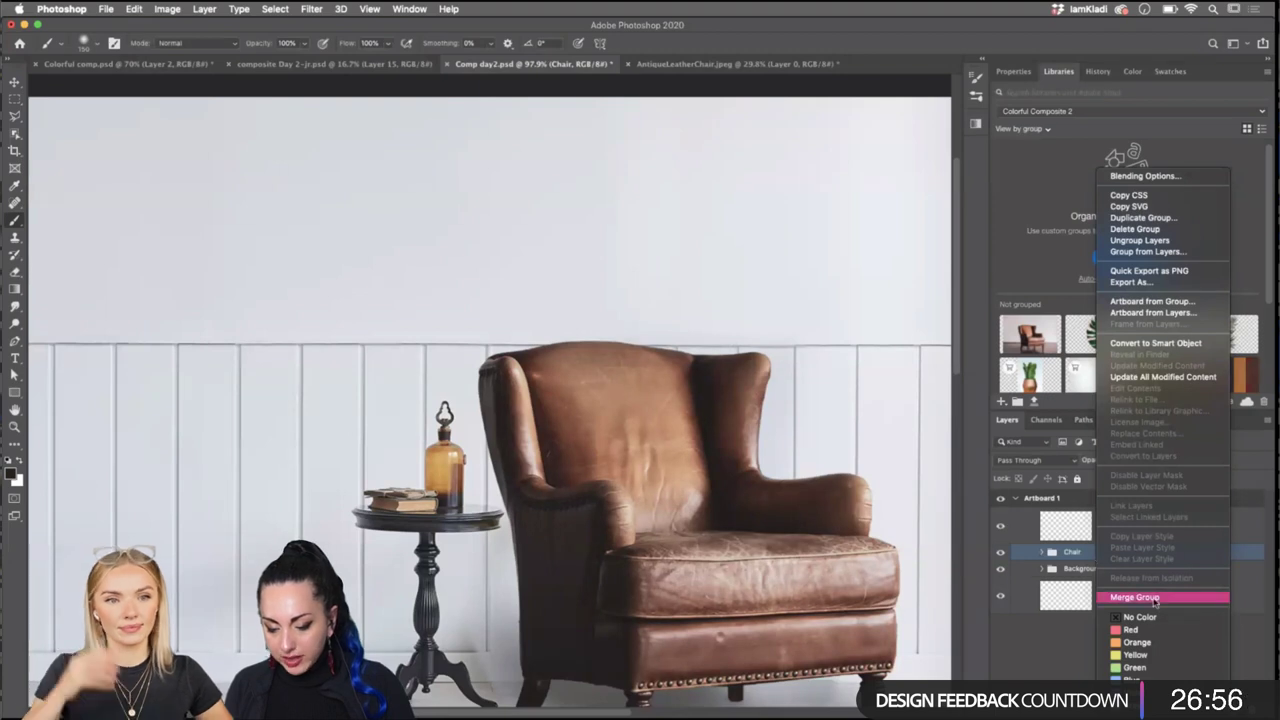
click(1137, 642)
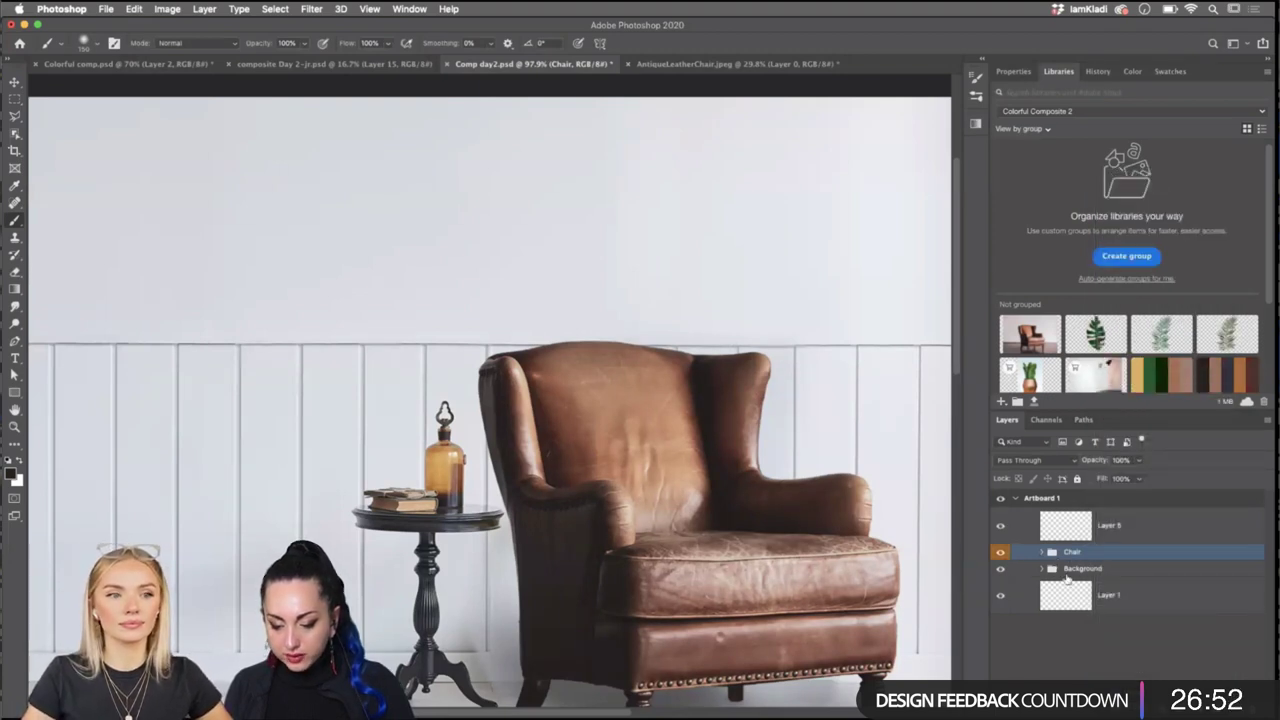
right_click(1110, 570)
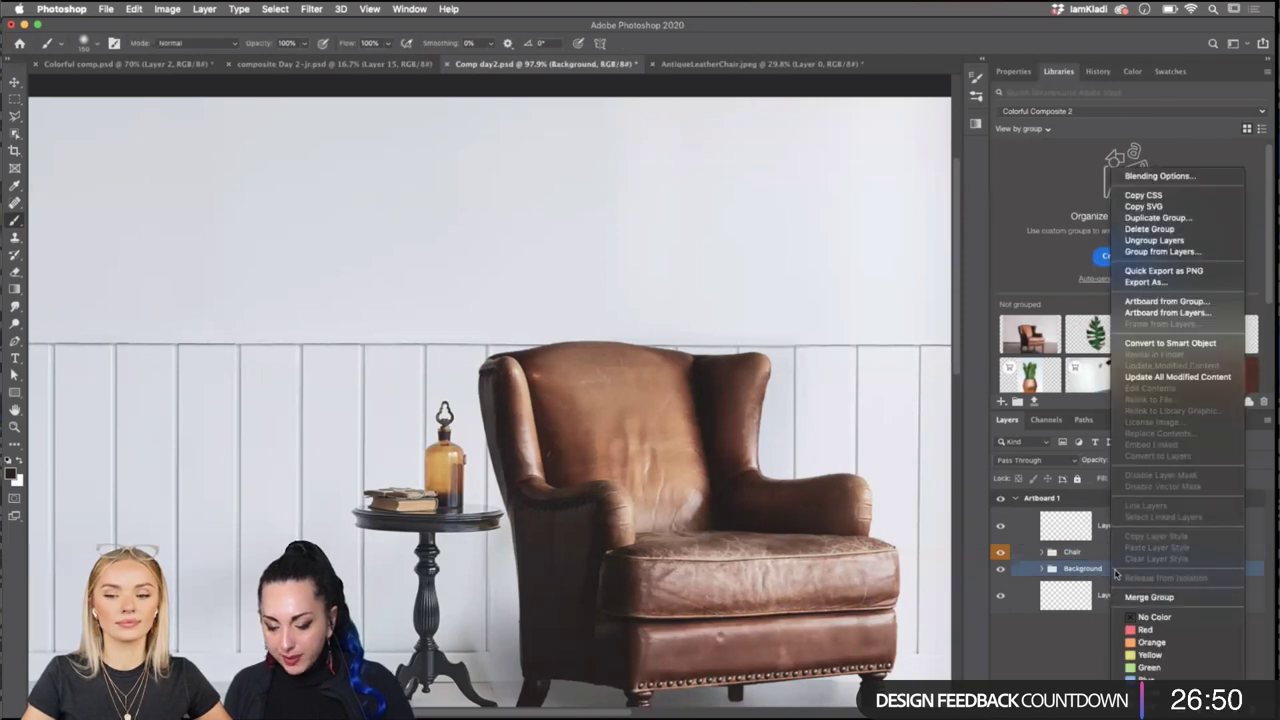
click(1150, 655)
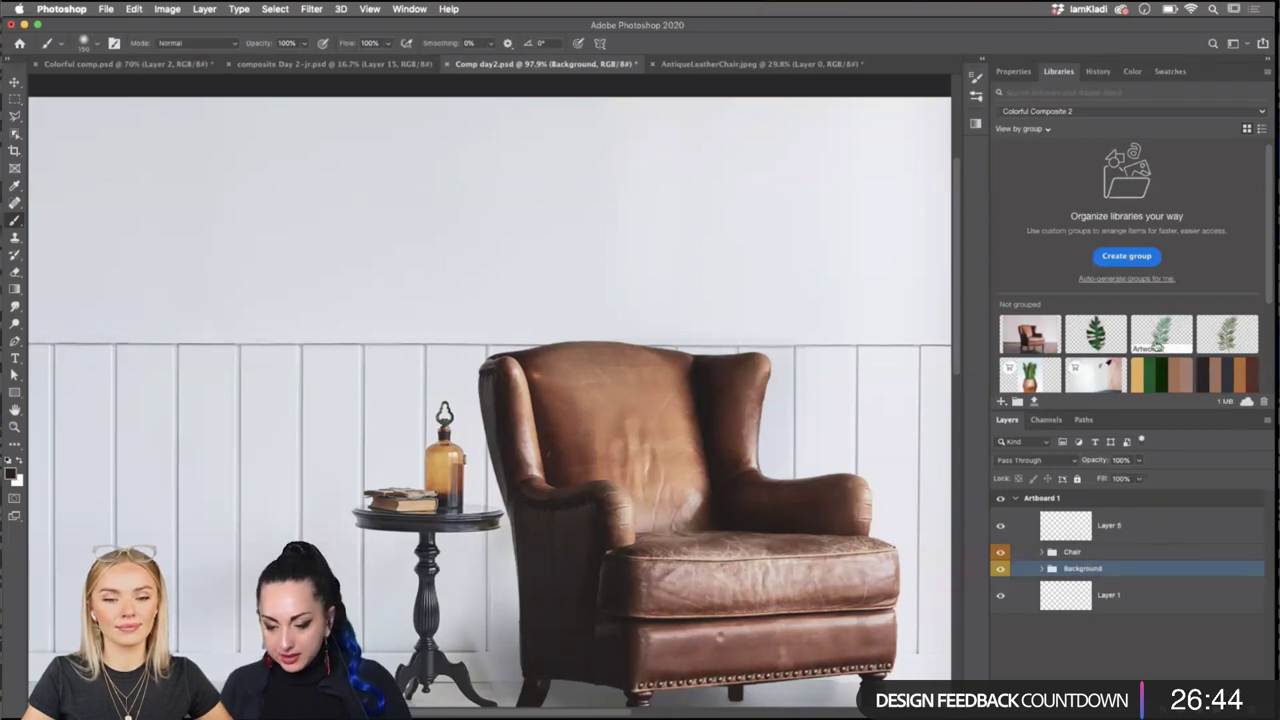
Place the Artwork 2 fern on the upper wall, move it to the top of Artboard 1, and solo it.
click(1162, 335)
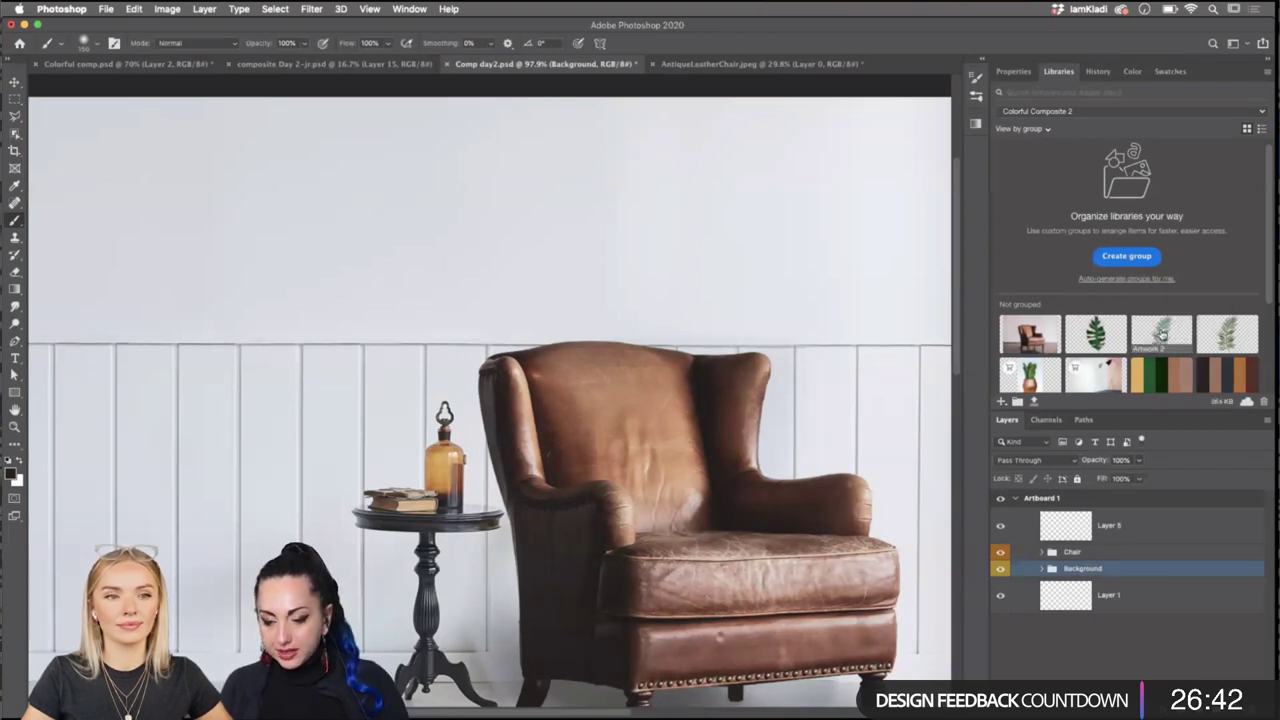
drag(1162, 335, 423, 217)
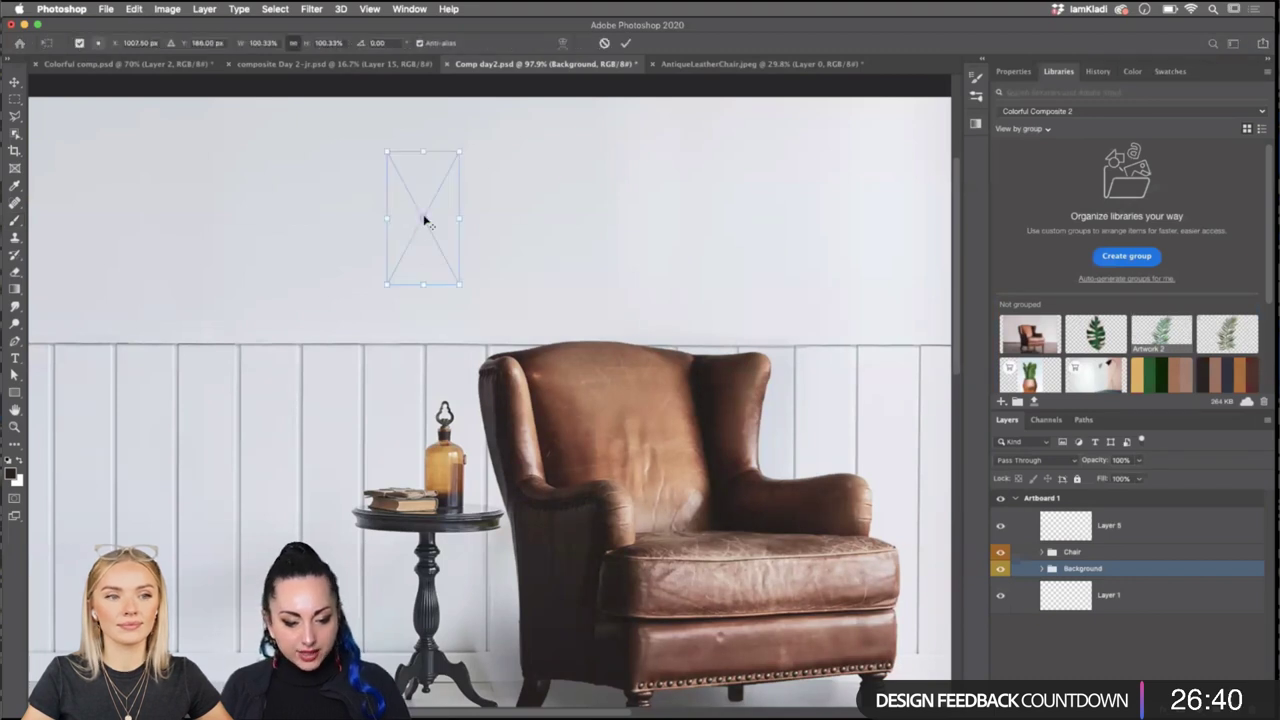
key(Return)
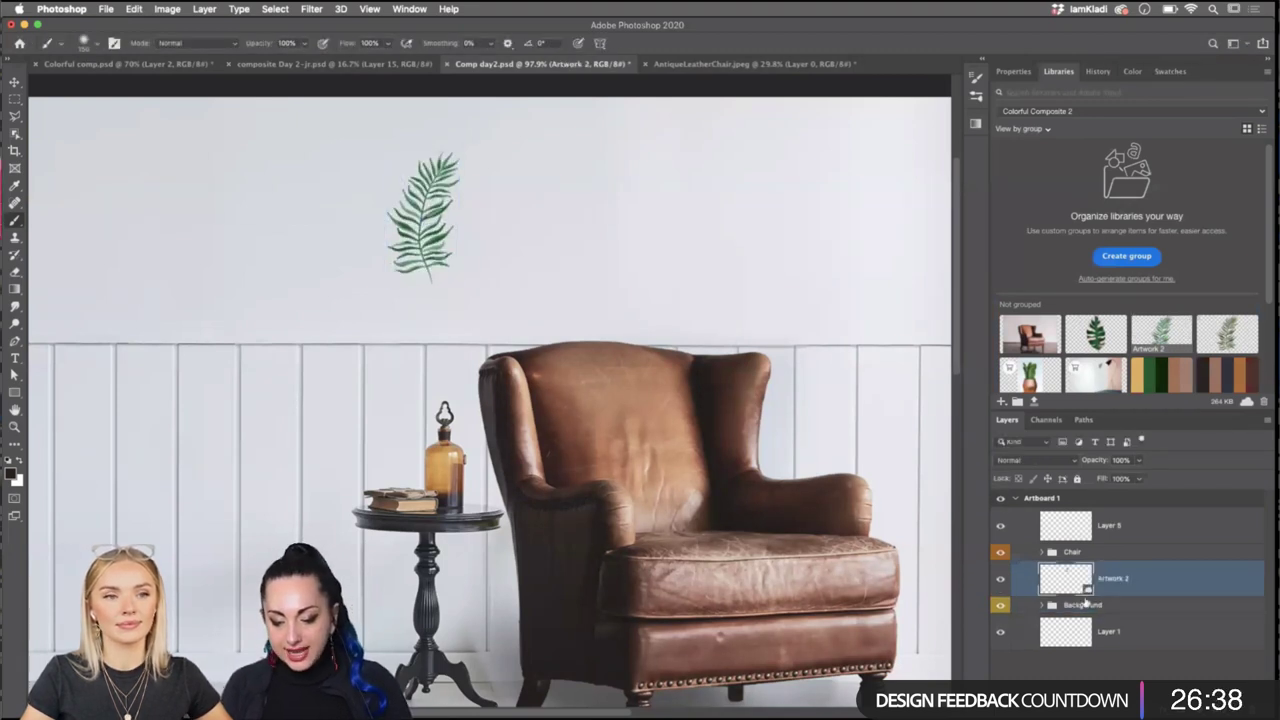
drag(1075, 590, 1073, 502)
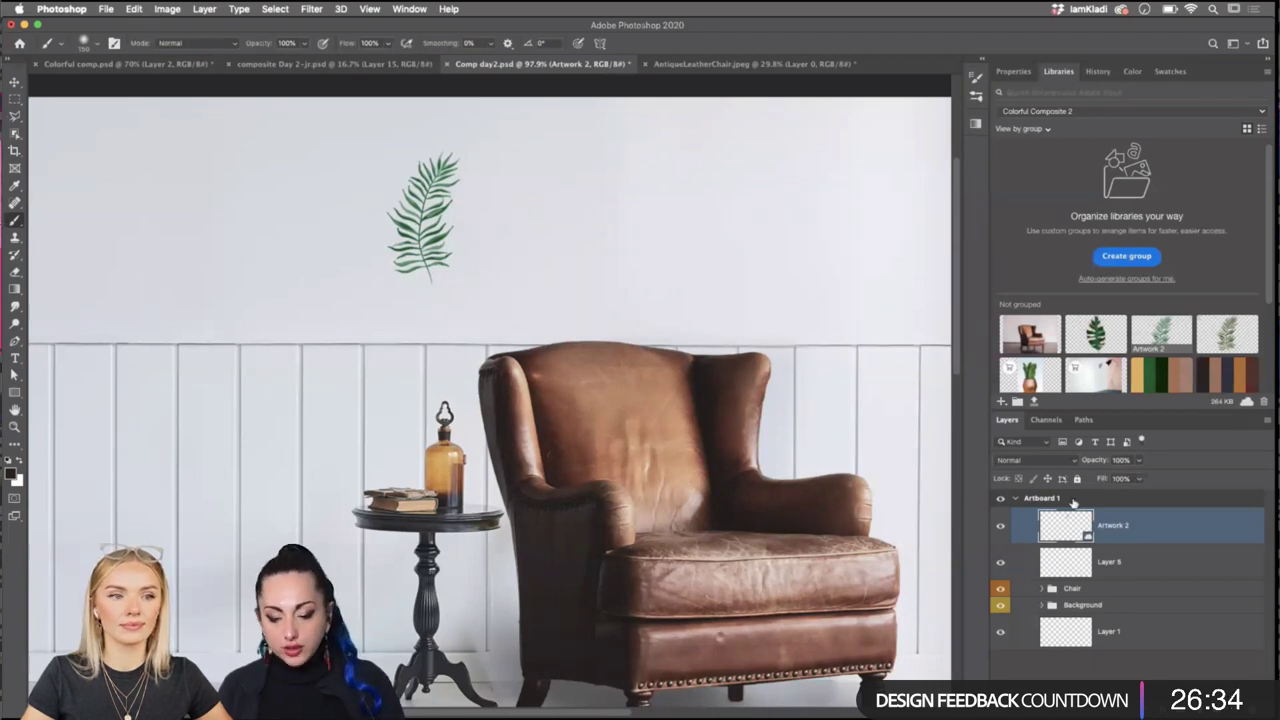
alt+click(1001, 530)
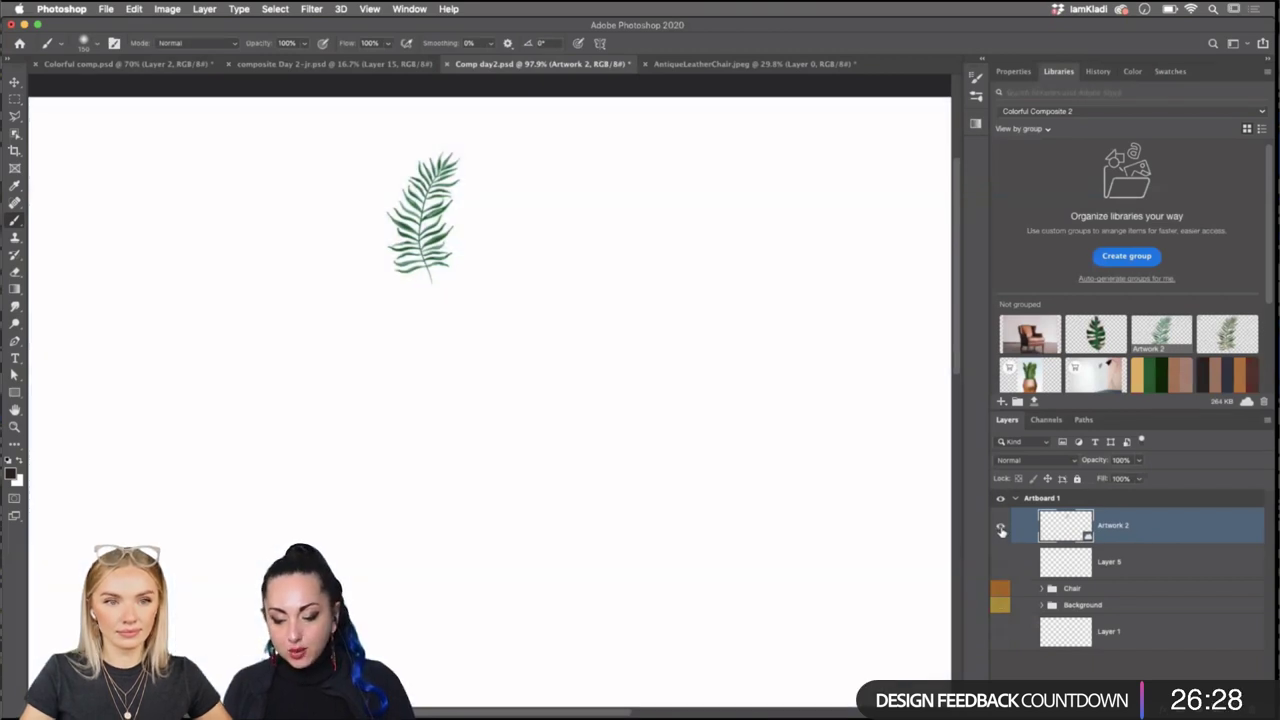
Set Artboard 1's background to Transparent, keeping only the Artwork 2 fern visible.
click(1100, 497)
click(1016, 73)
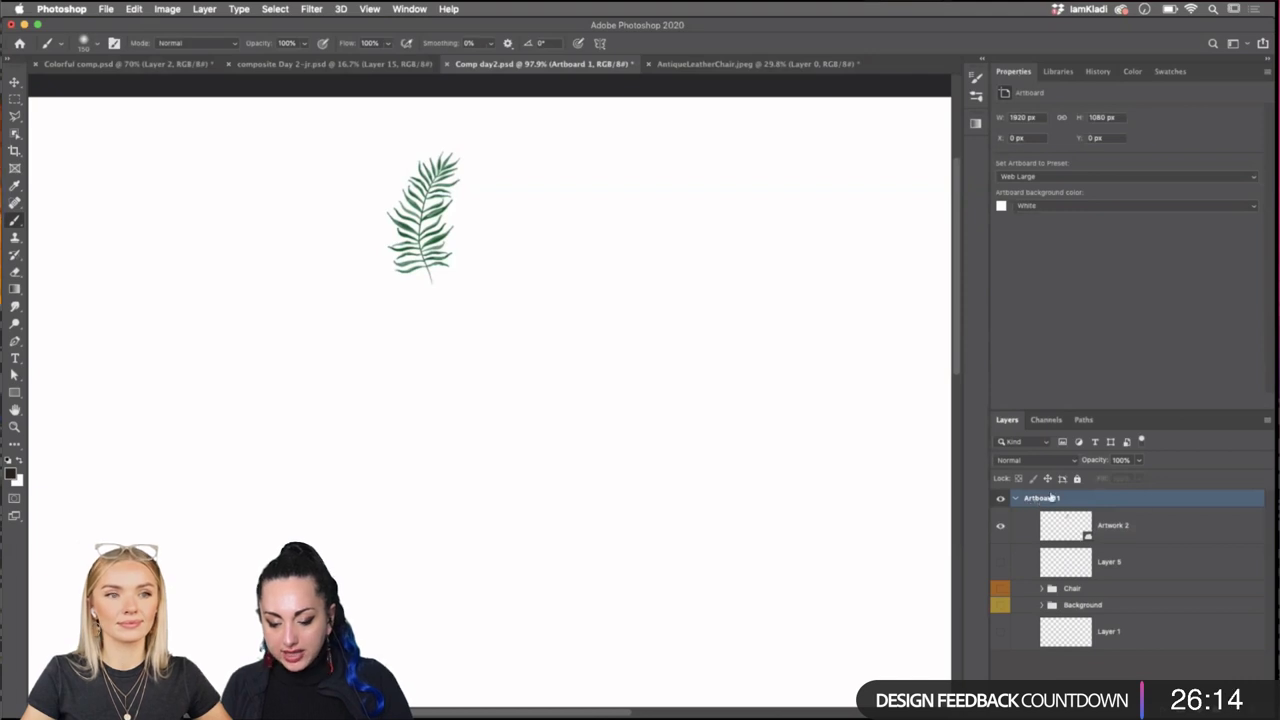
click(1042, 208)
click(1050, 225)
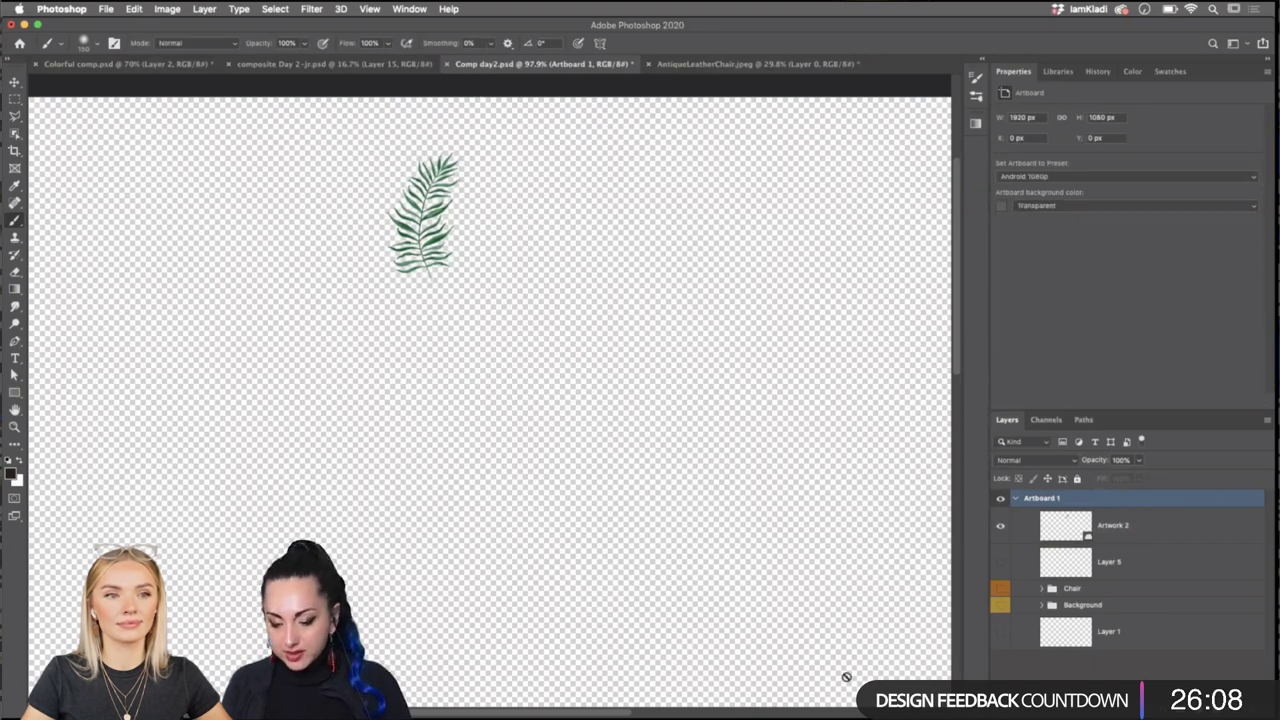
click(1064, 528)
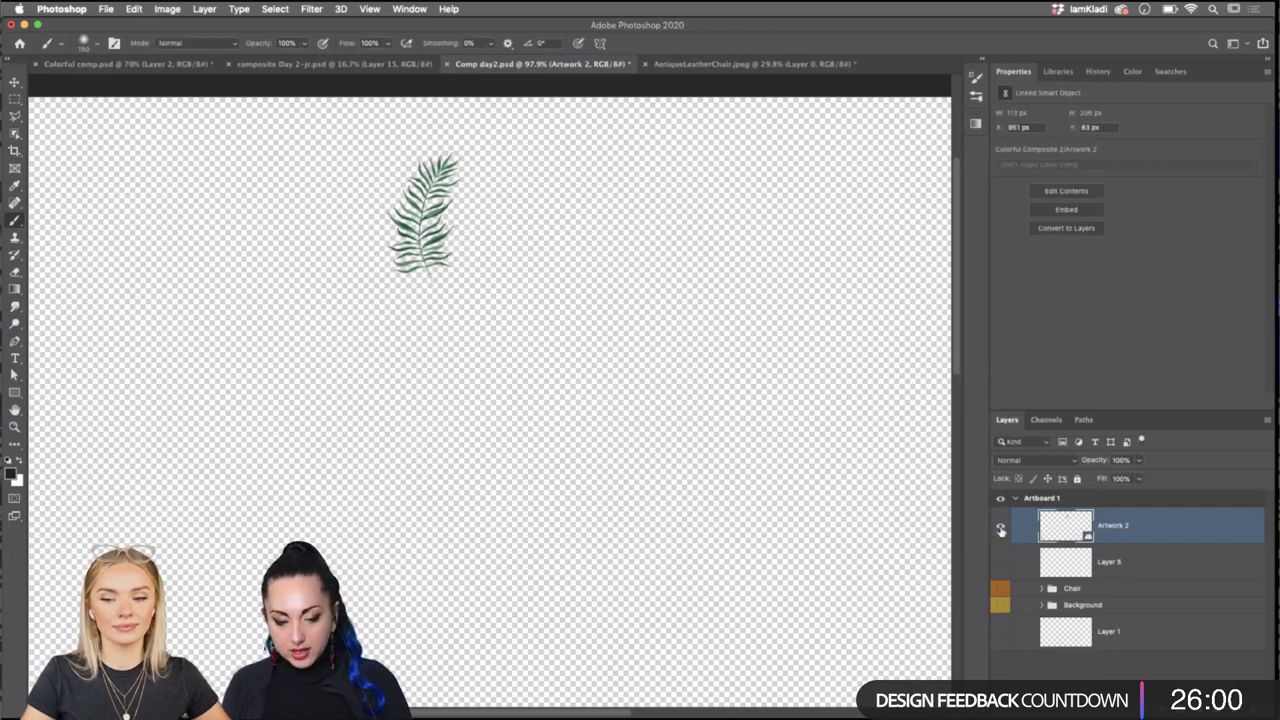
alt+click(1000, 531)
alt+click(1000, 531)
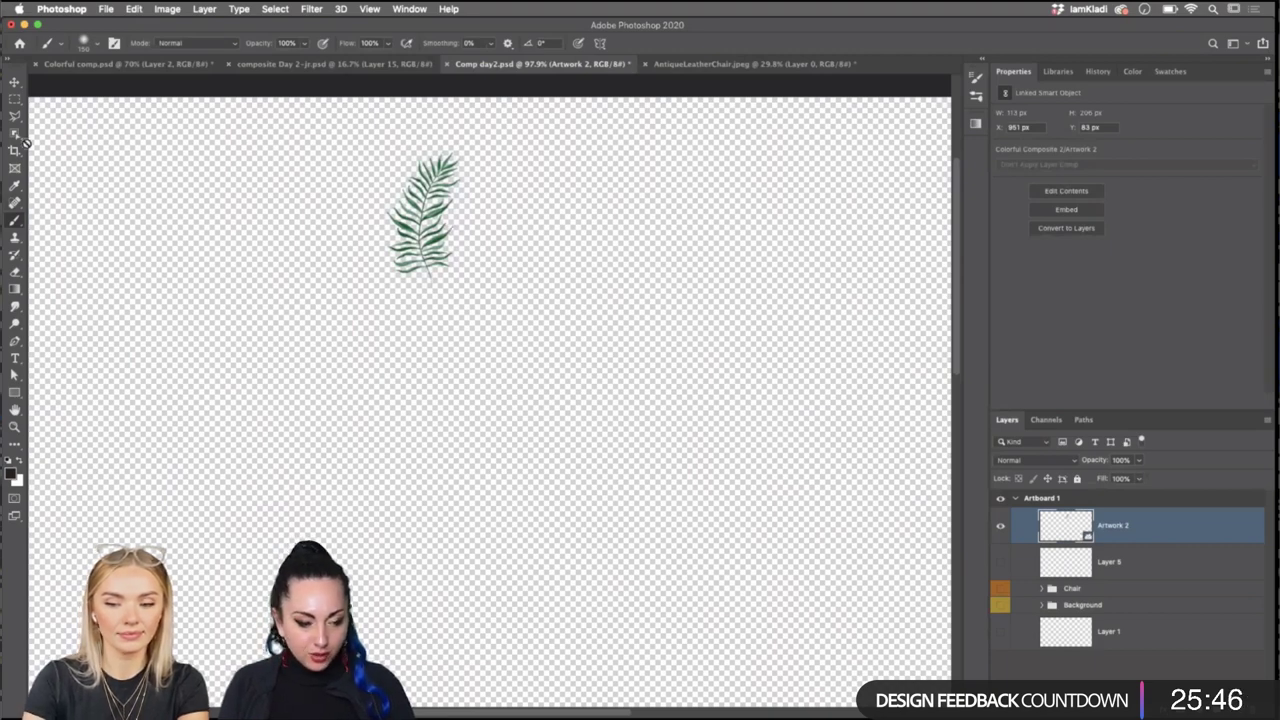
Marquee the fern, define it as a pattern named Leaf 01, and deselect.
click(15, 100)
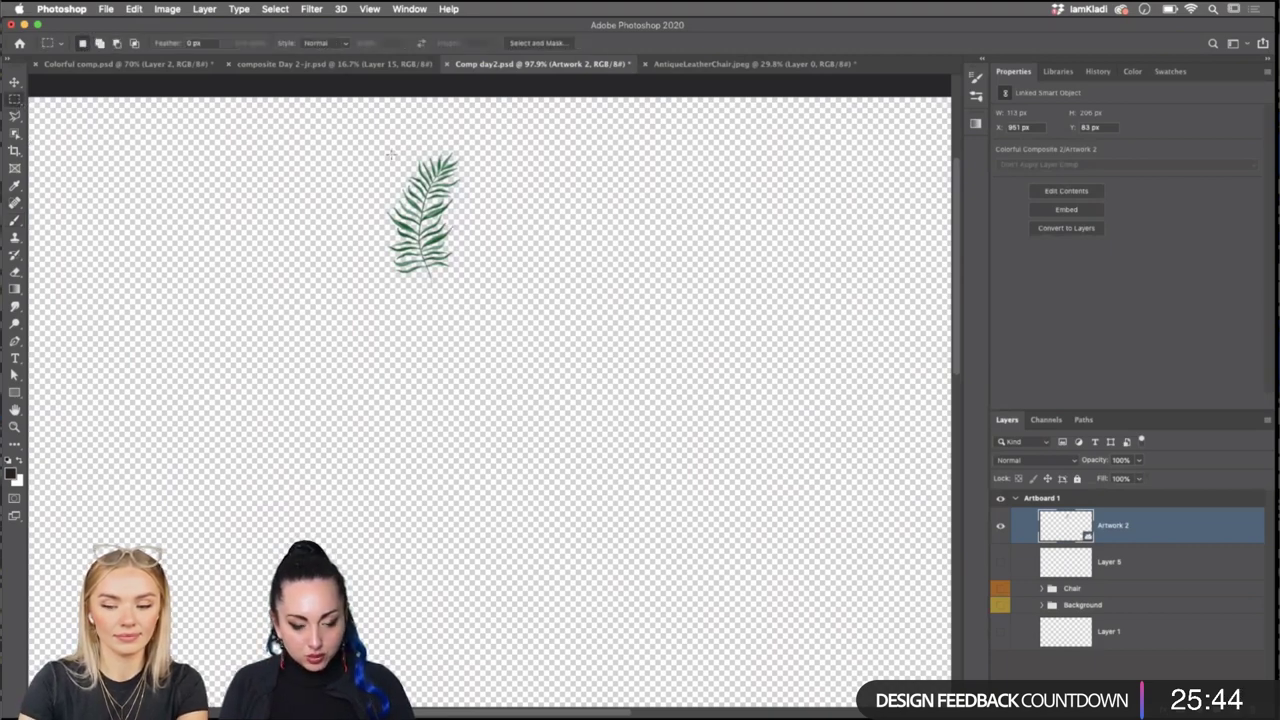
drag(382, 137, 475, 289)
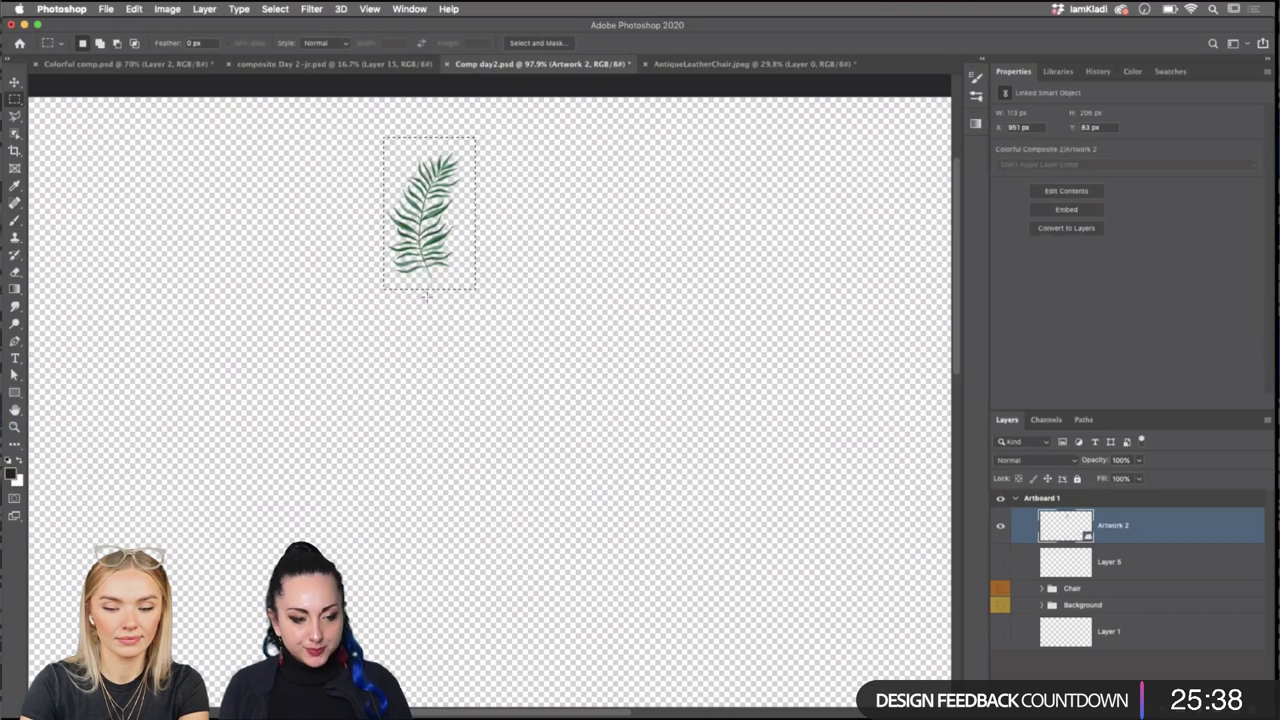
click(133, 9)
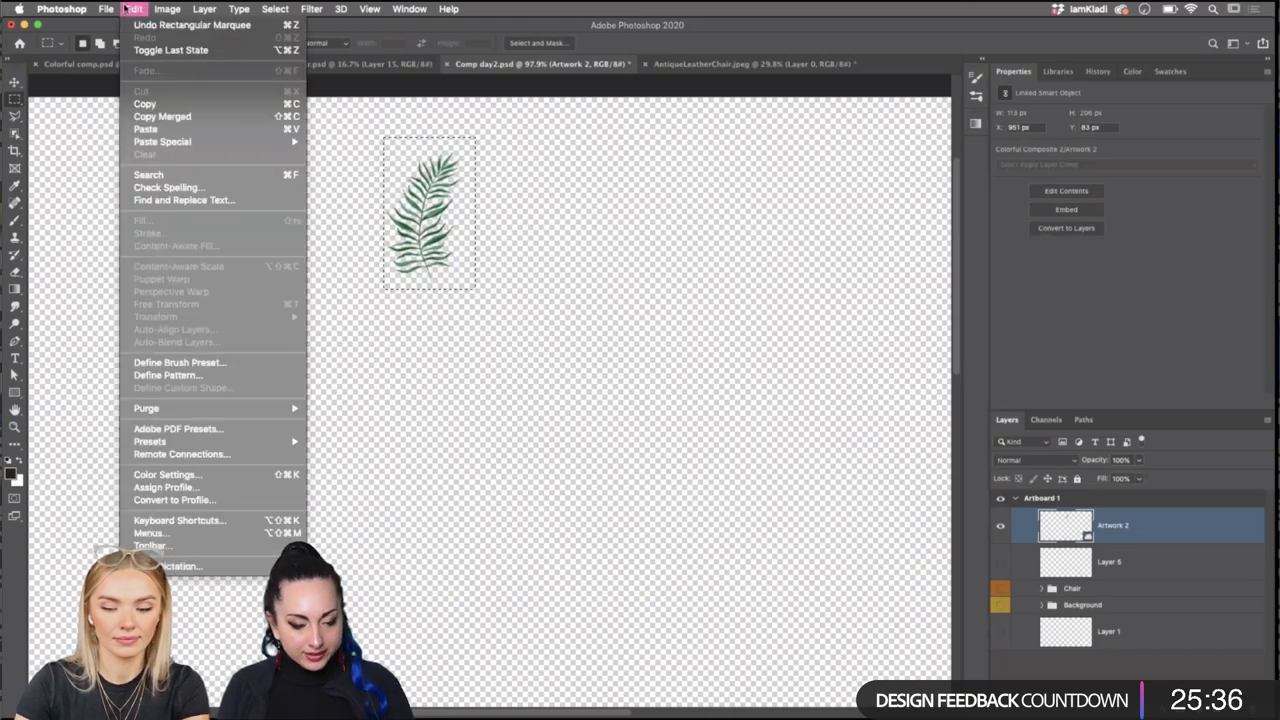
click(170, 375)
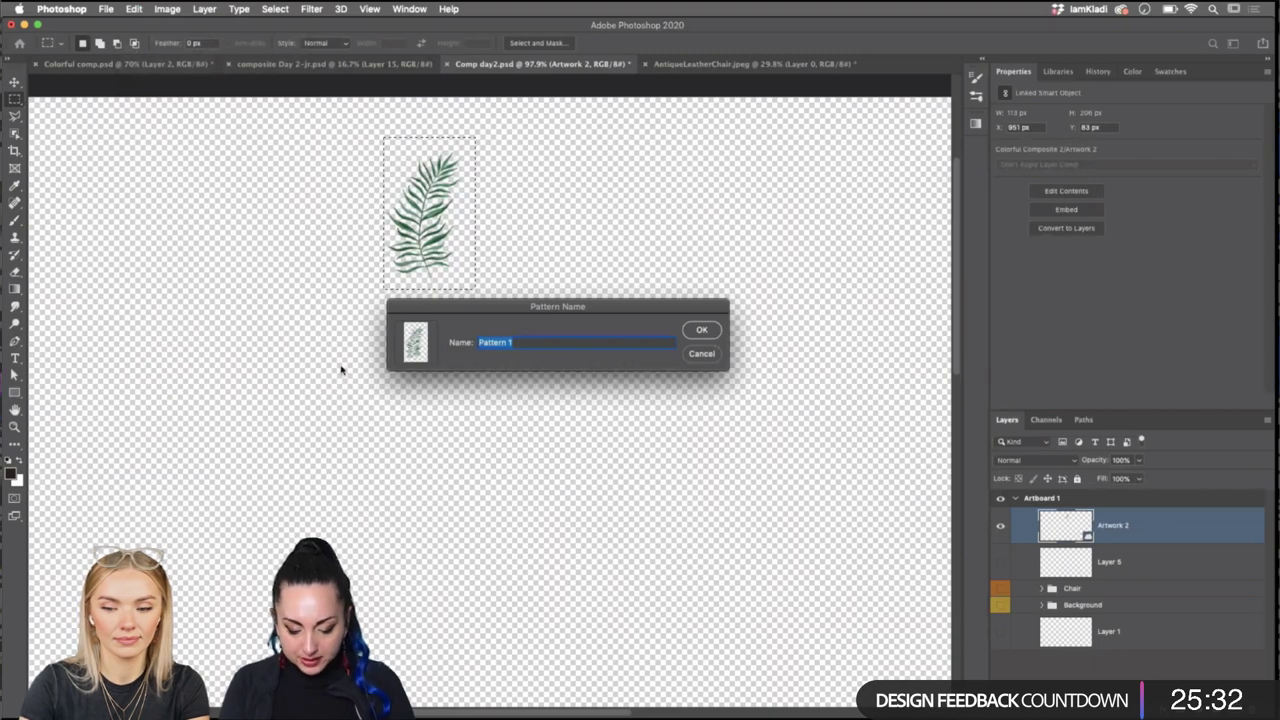
text(Leaf 01)
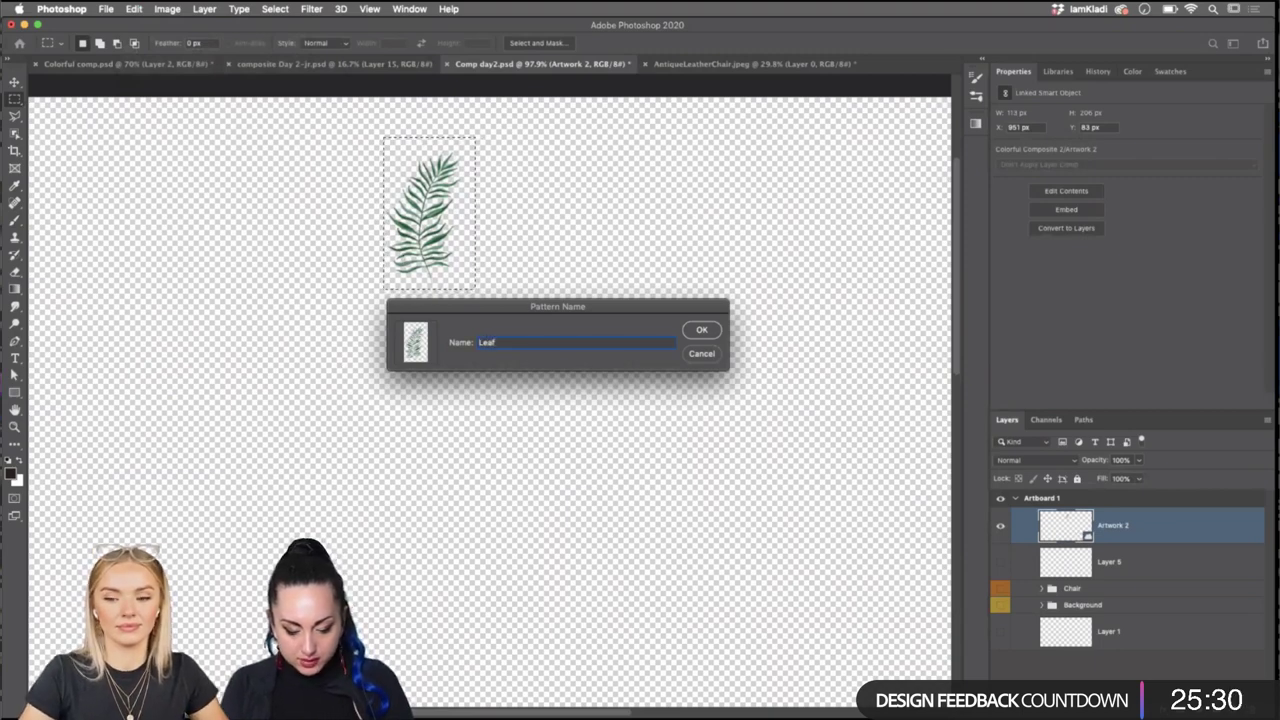
click(699, 330)
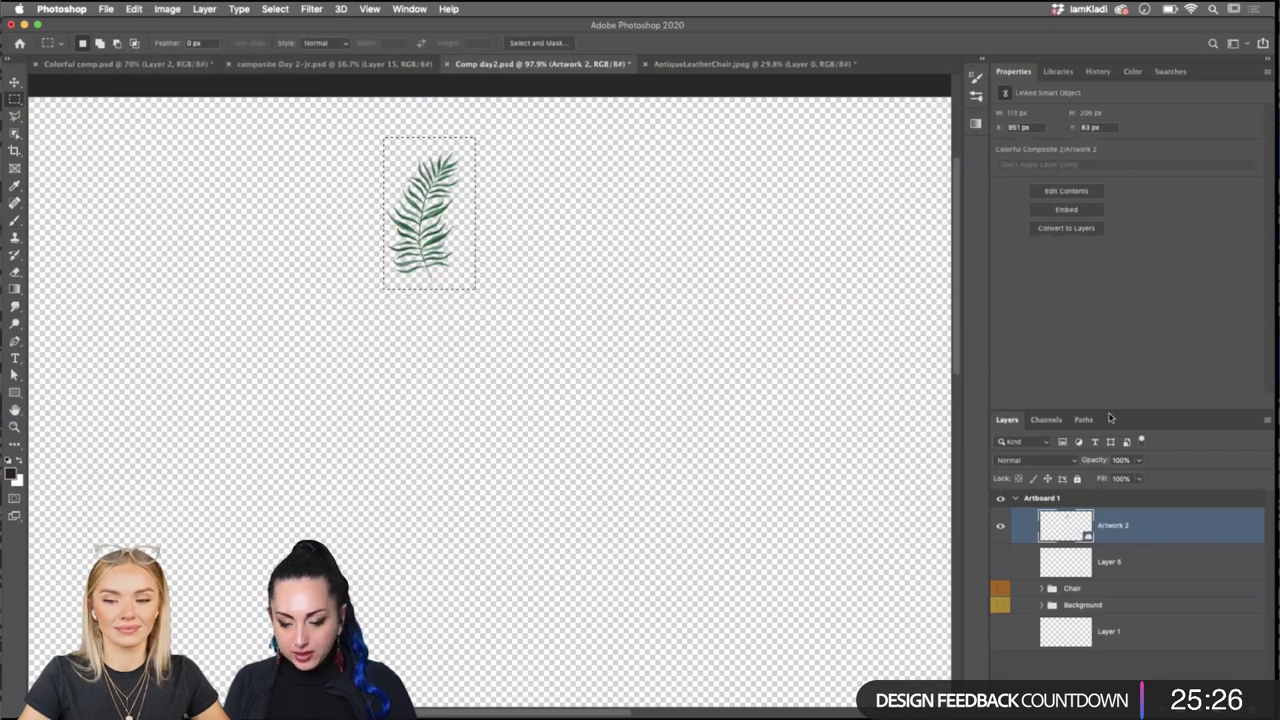
key(ctrl+d)
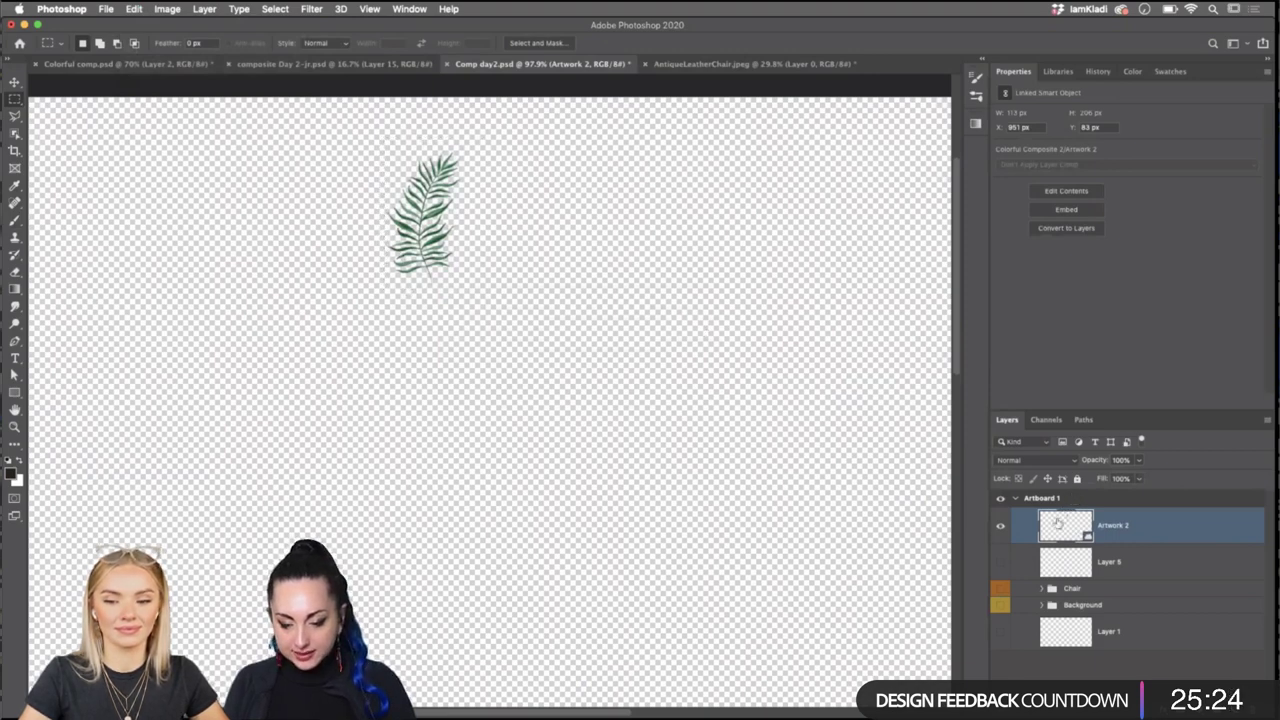
Show the room scene with the fern hidden, select the upper wall strip, and add Layer 6.
alt+click(1001, 530)
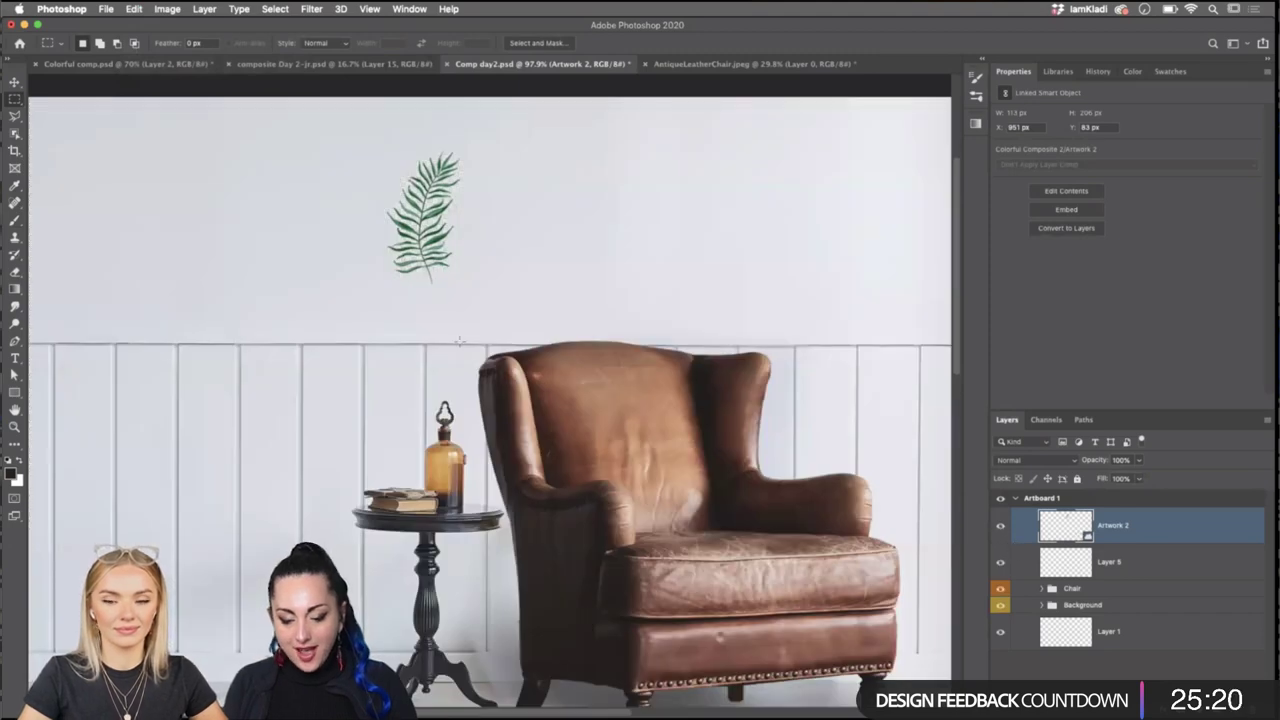
click(1000, 527)
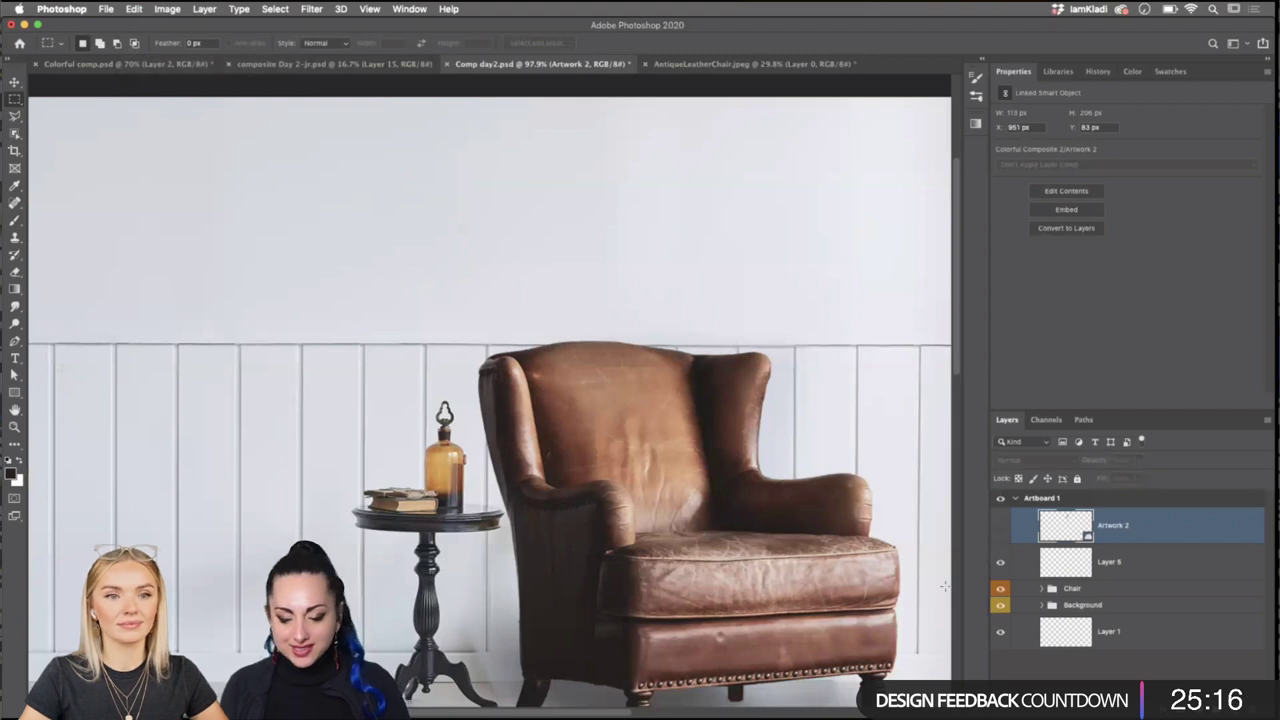
scroll(785, 563, down, 3)
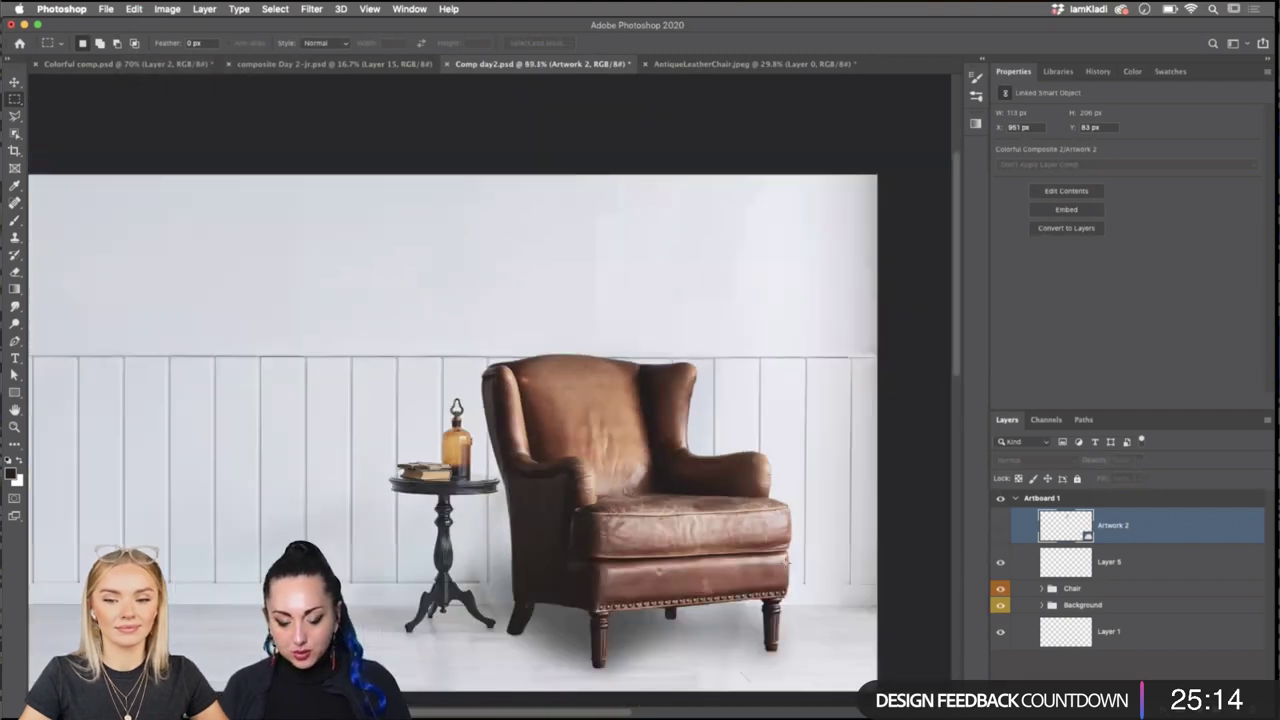
scroll(463, 398, down, 3)
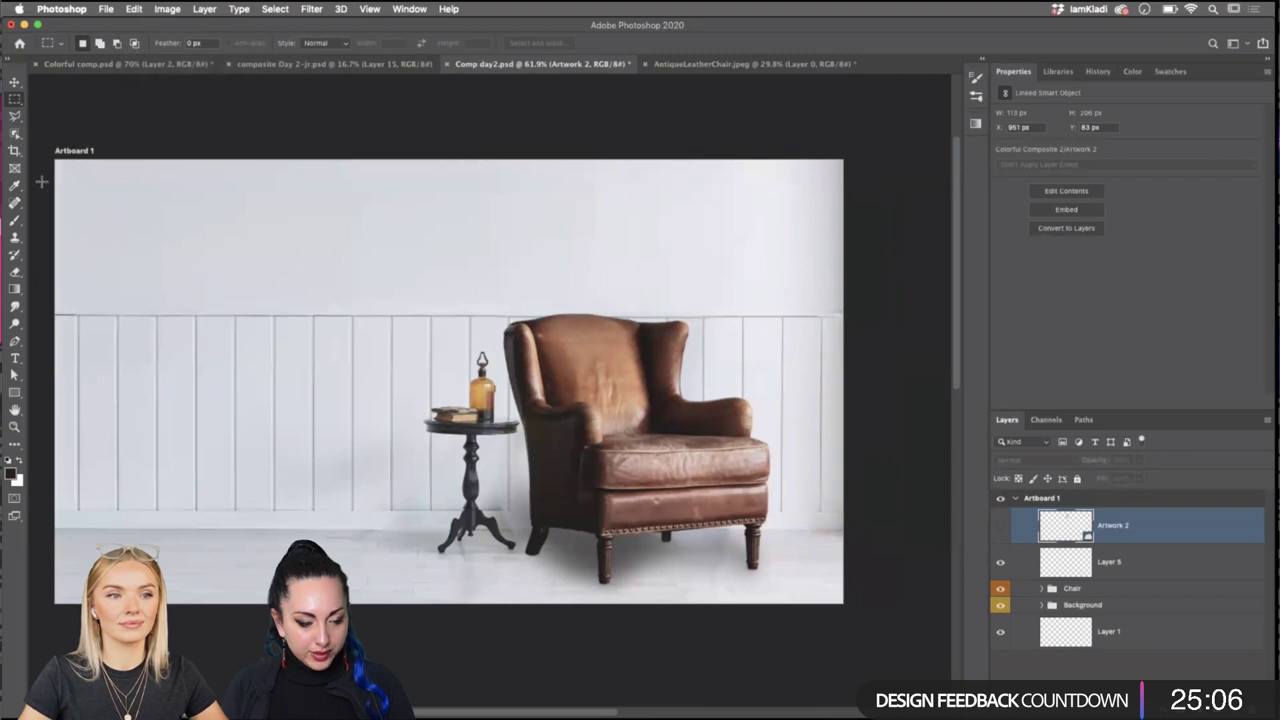
drag(52, 155, 843, 315)
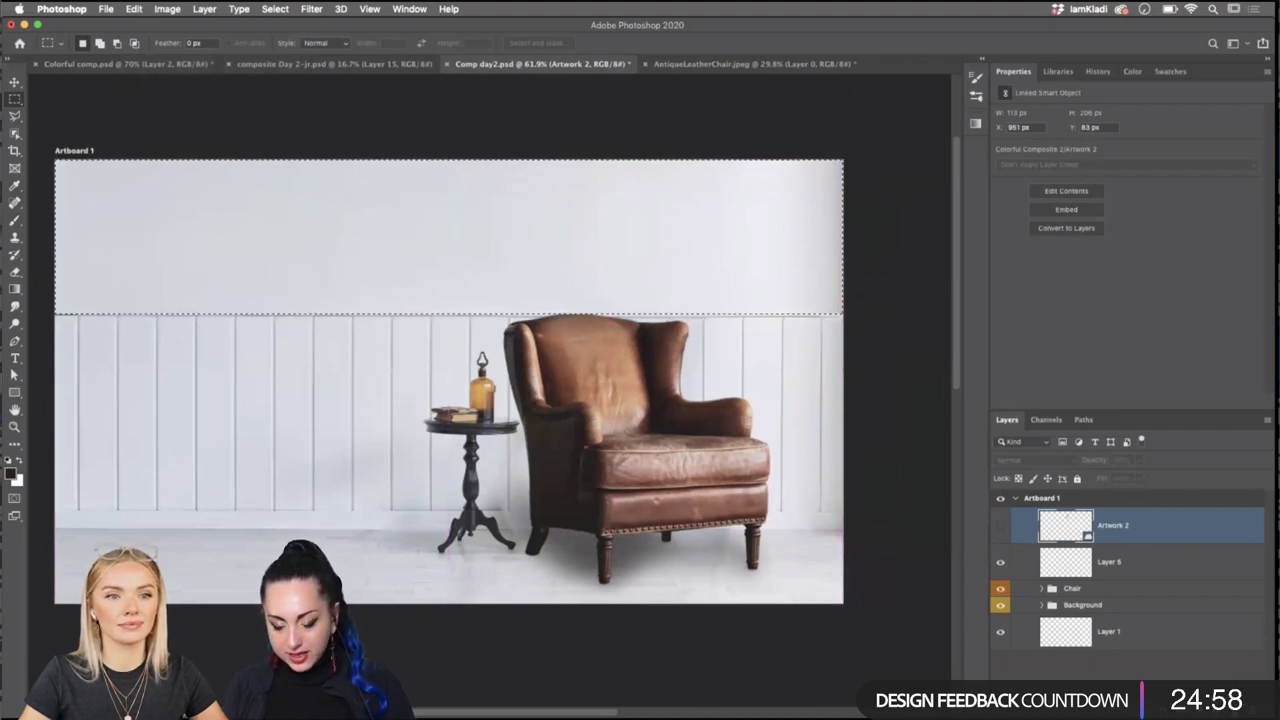
key(super+j)
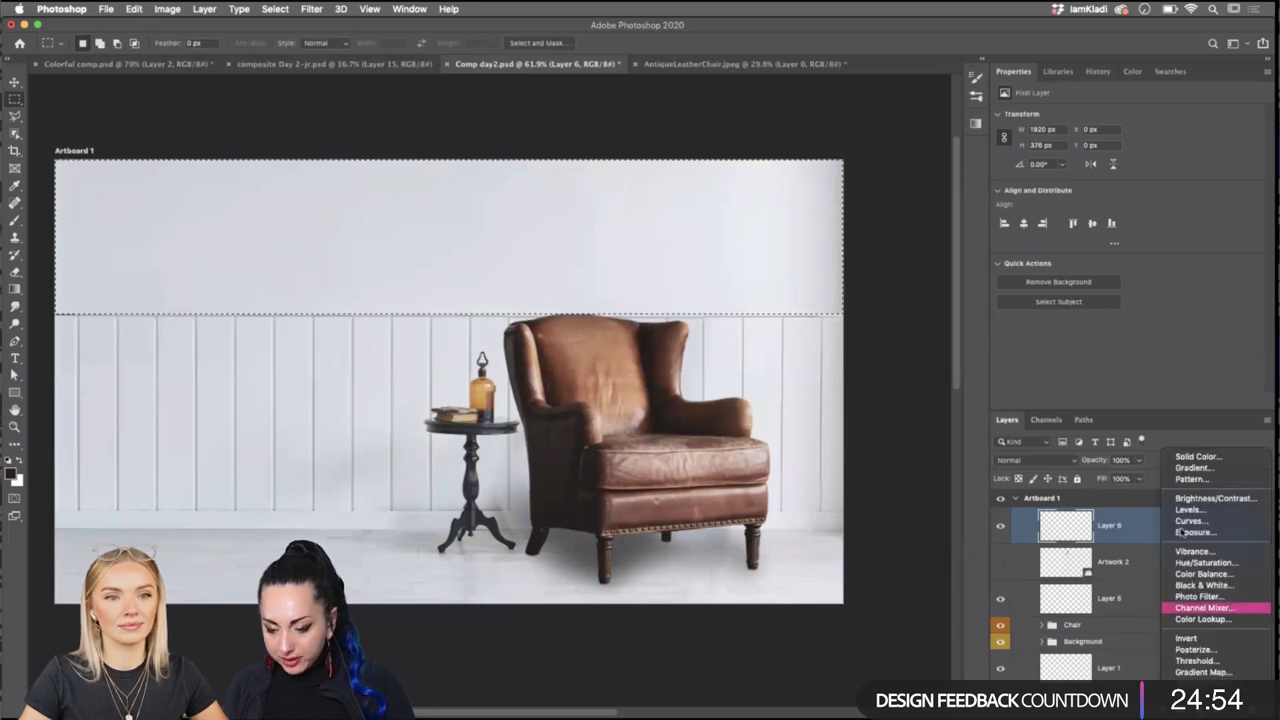
Add a Color Fill to the upper wall strip in dark slate grey #3e4a4b.
click(1174, 458)
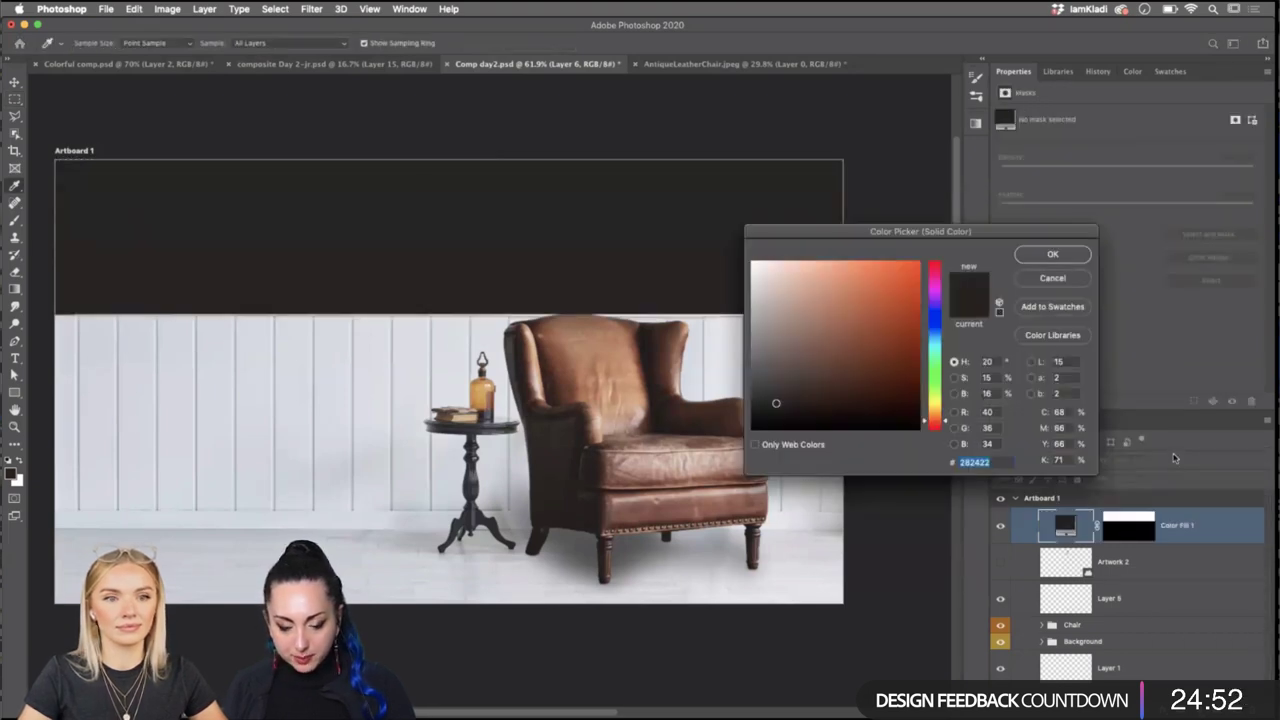
drag(937, 386, 844, 324)
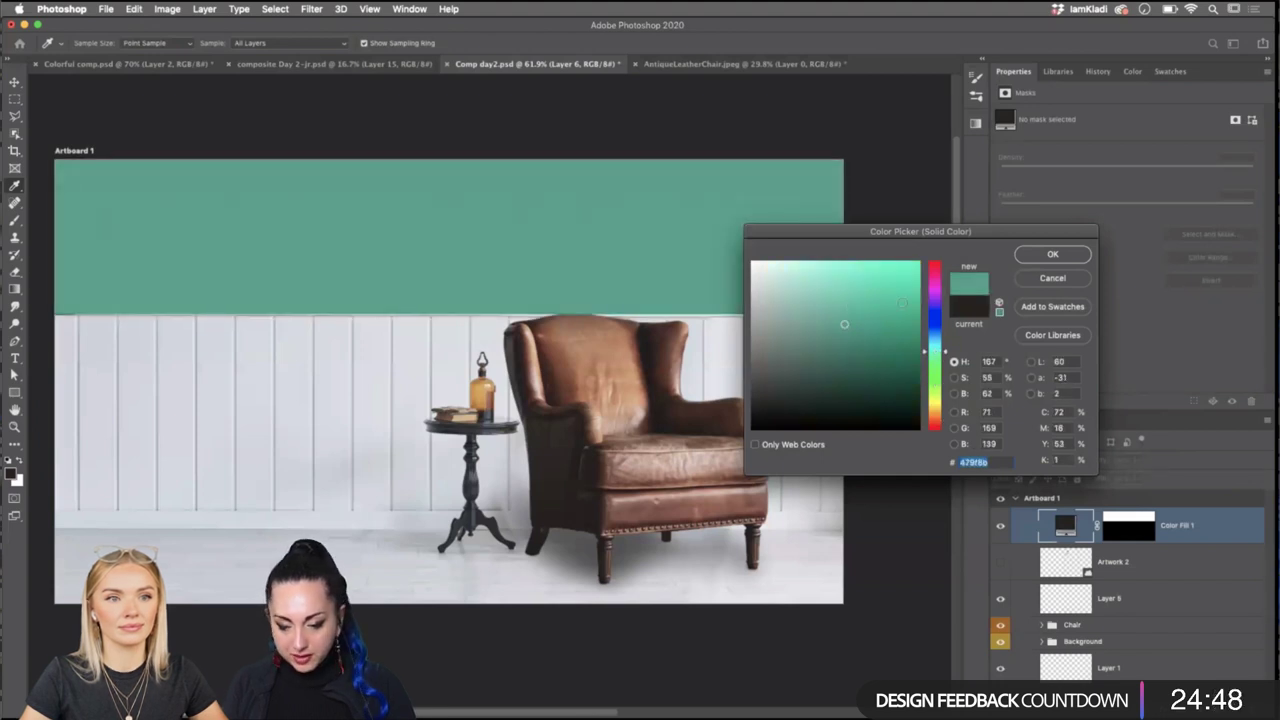
drag(948, 337, 942, 345)
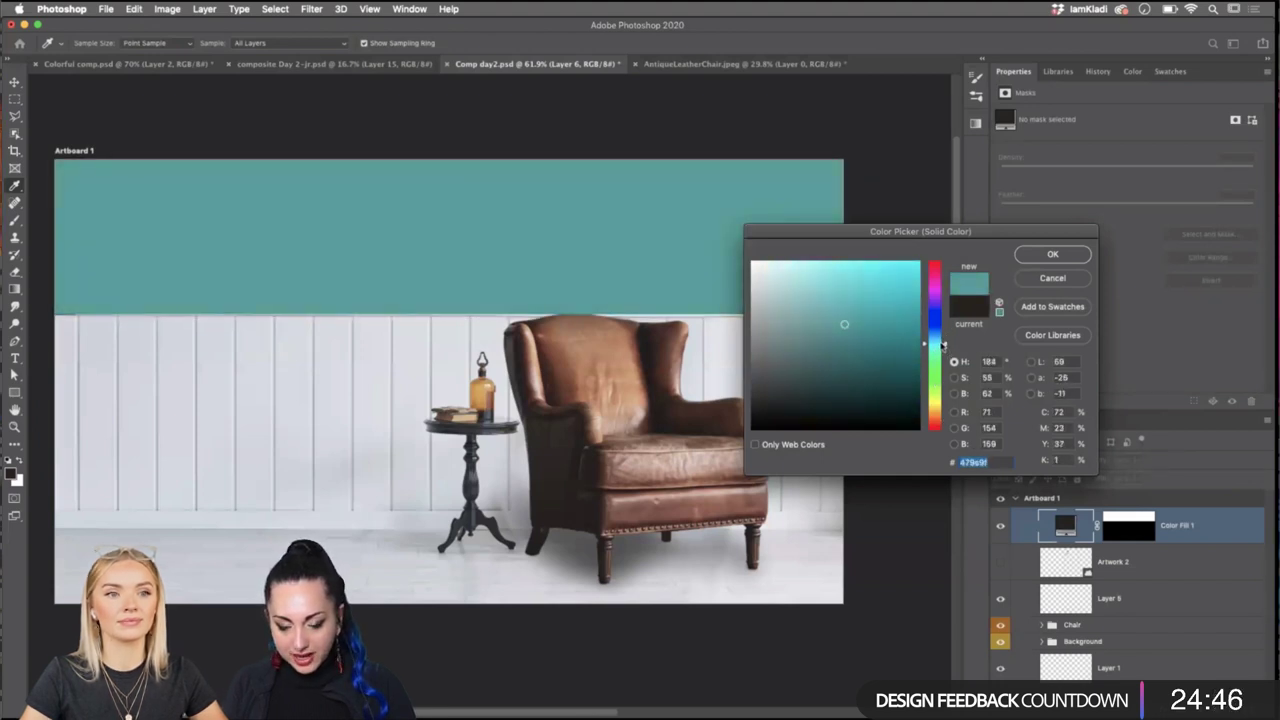
click(820, 291)
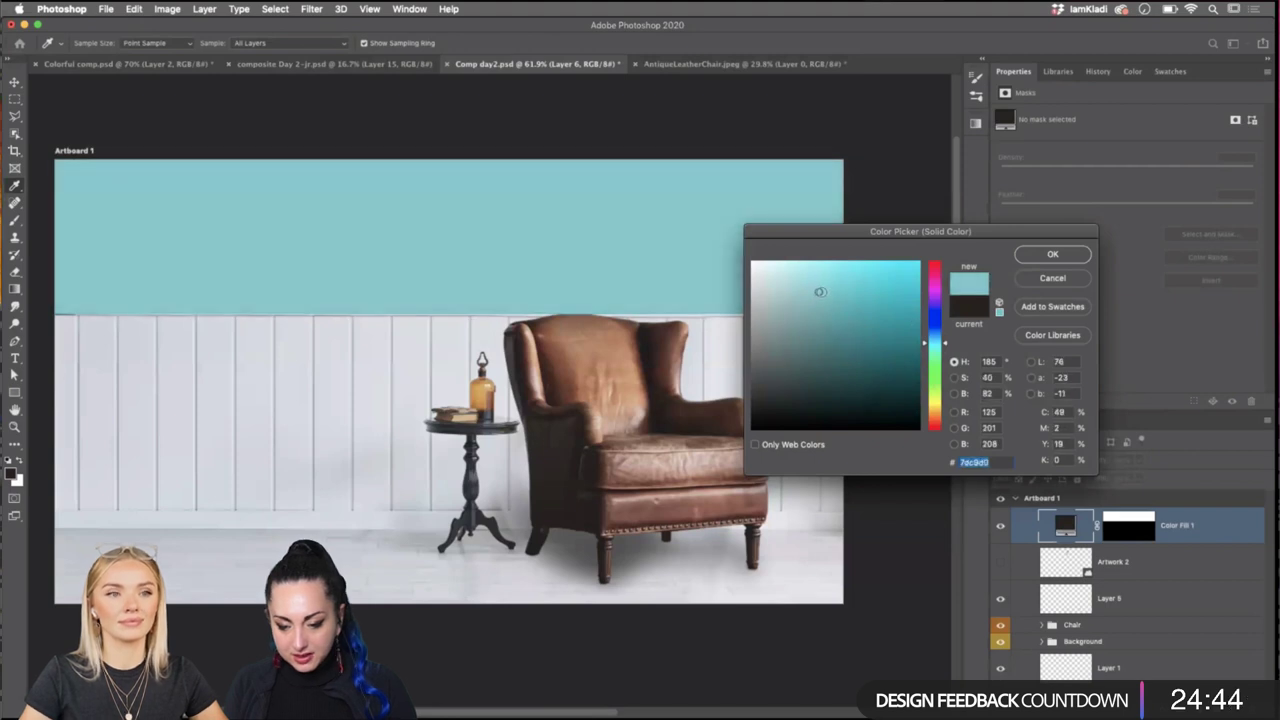
drag(945, 343, 945, 342)
click(812, 352)
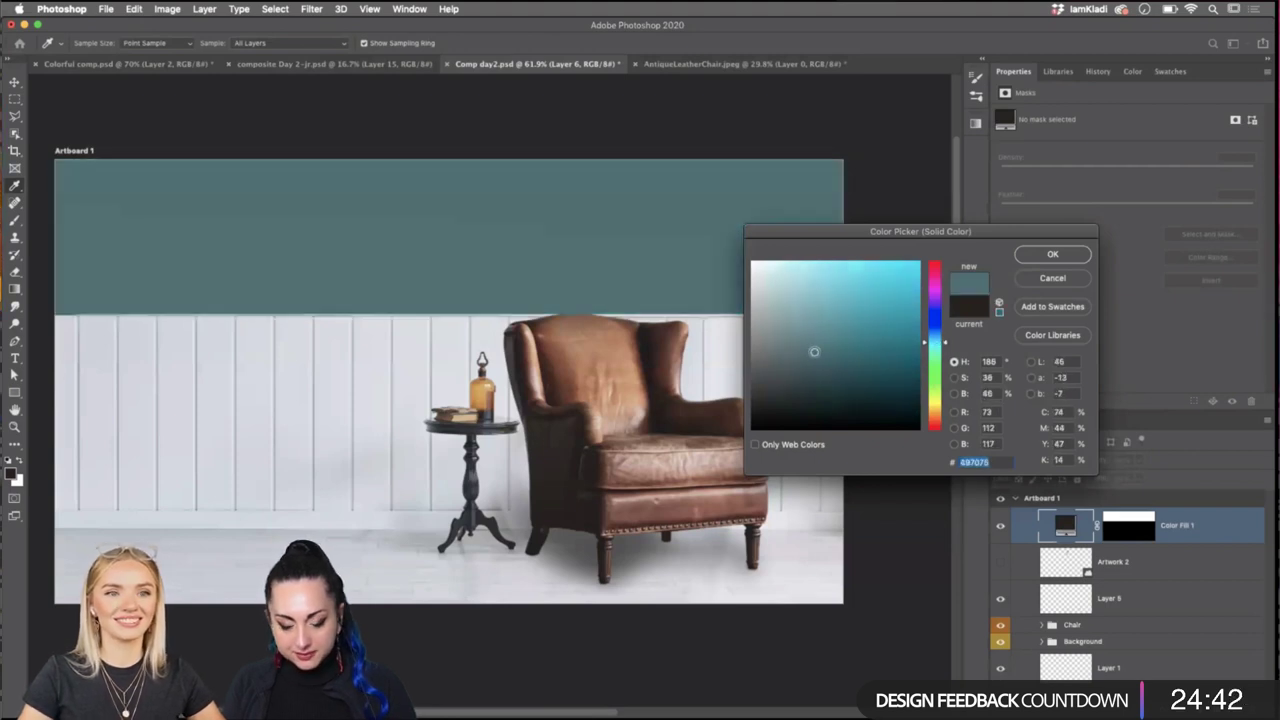
click(805, 380)
drag(805, 380, 777, 395)
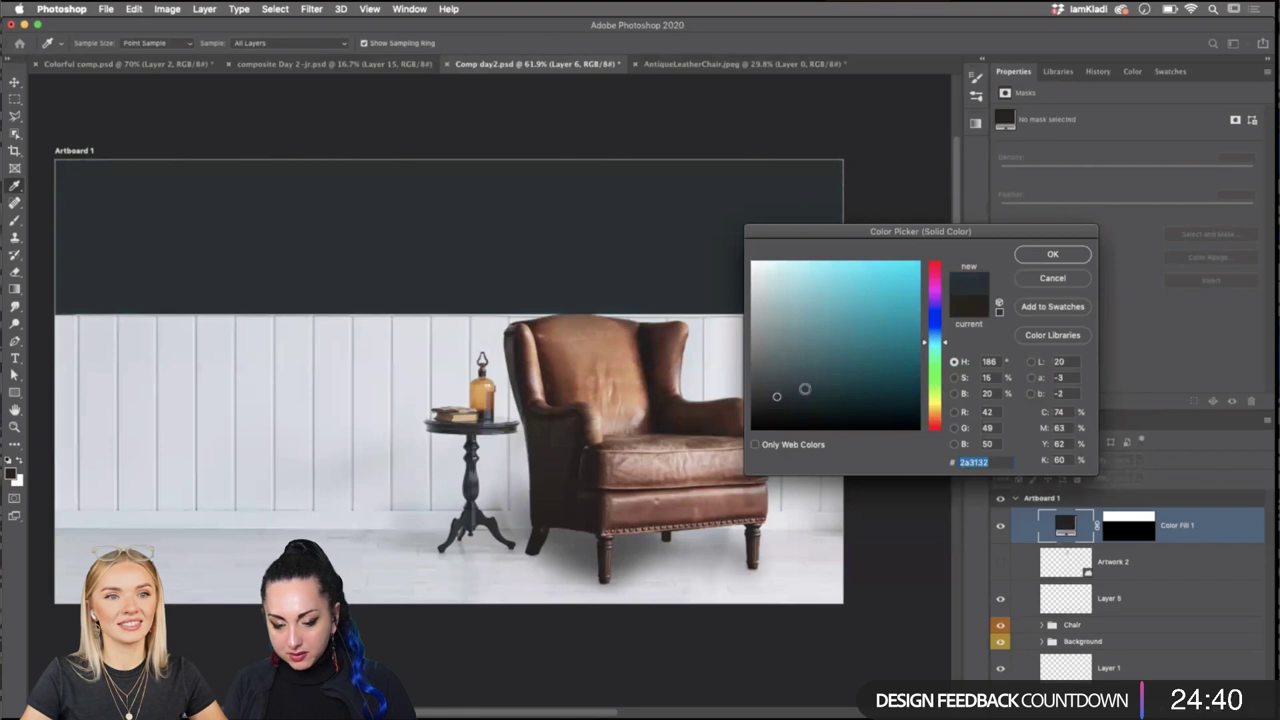
click(789, 375)
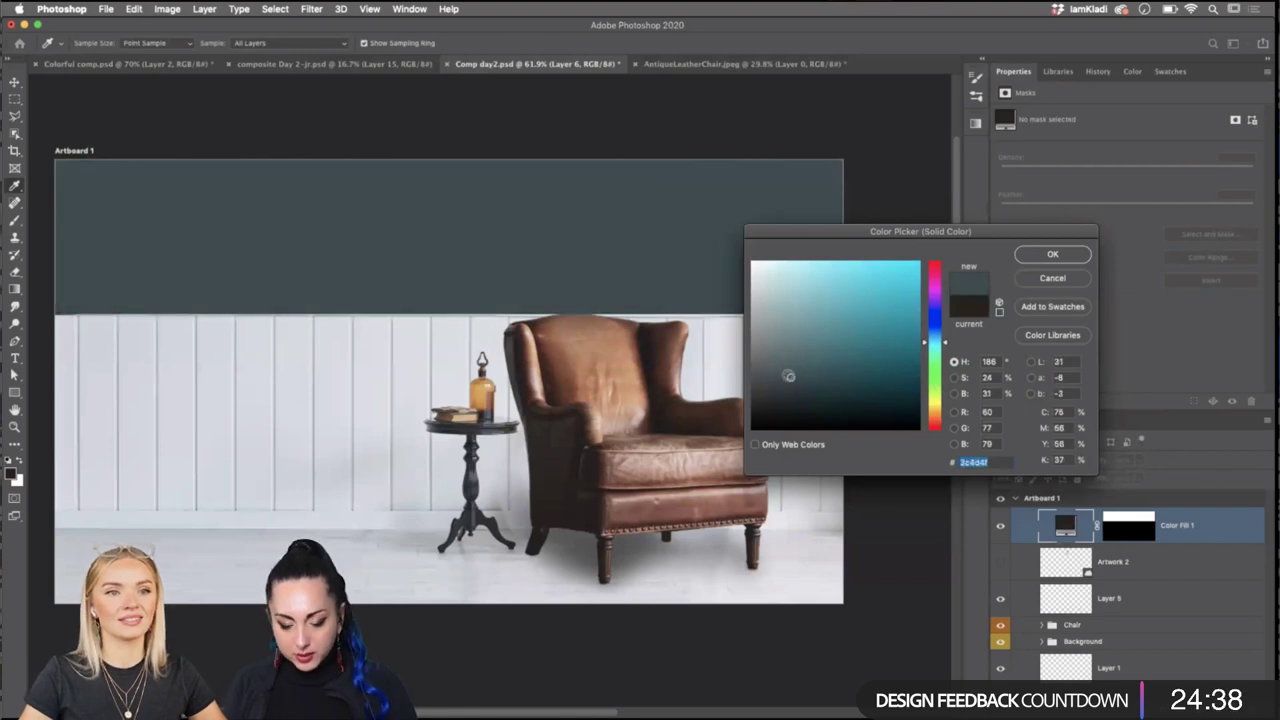
click(779, 380)
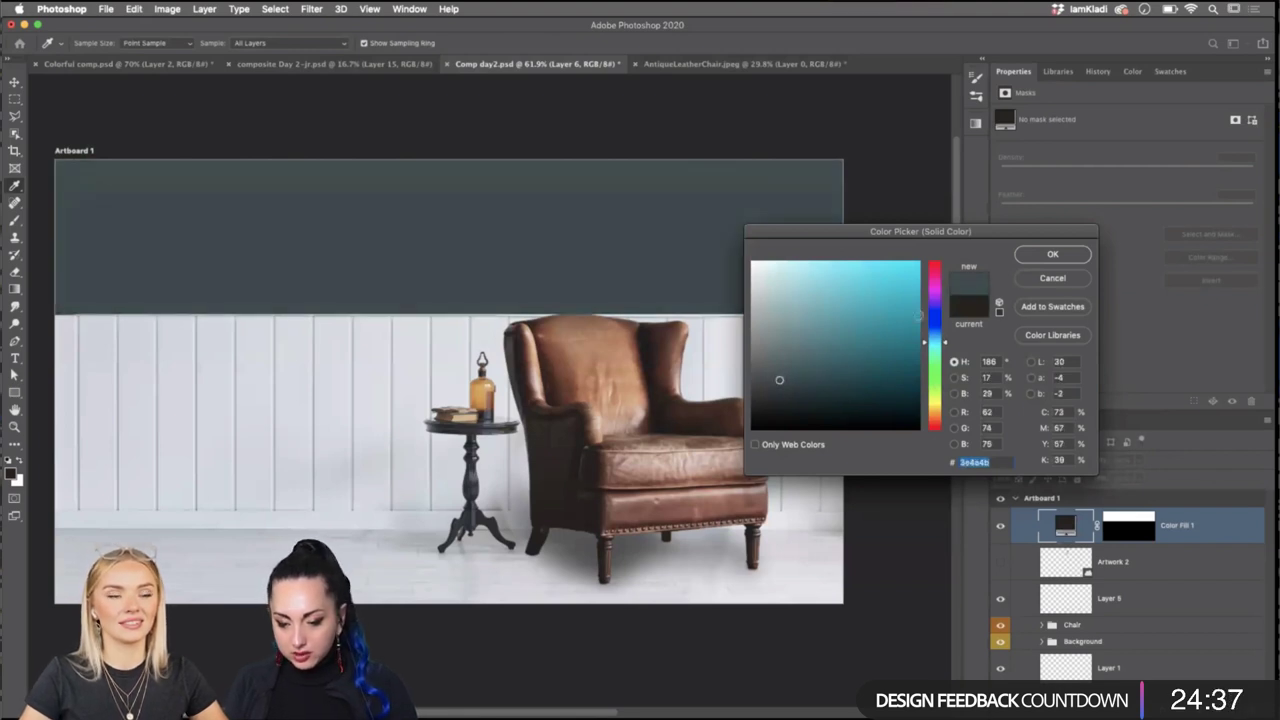
click(1045, 258)
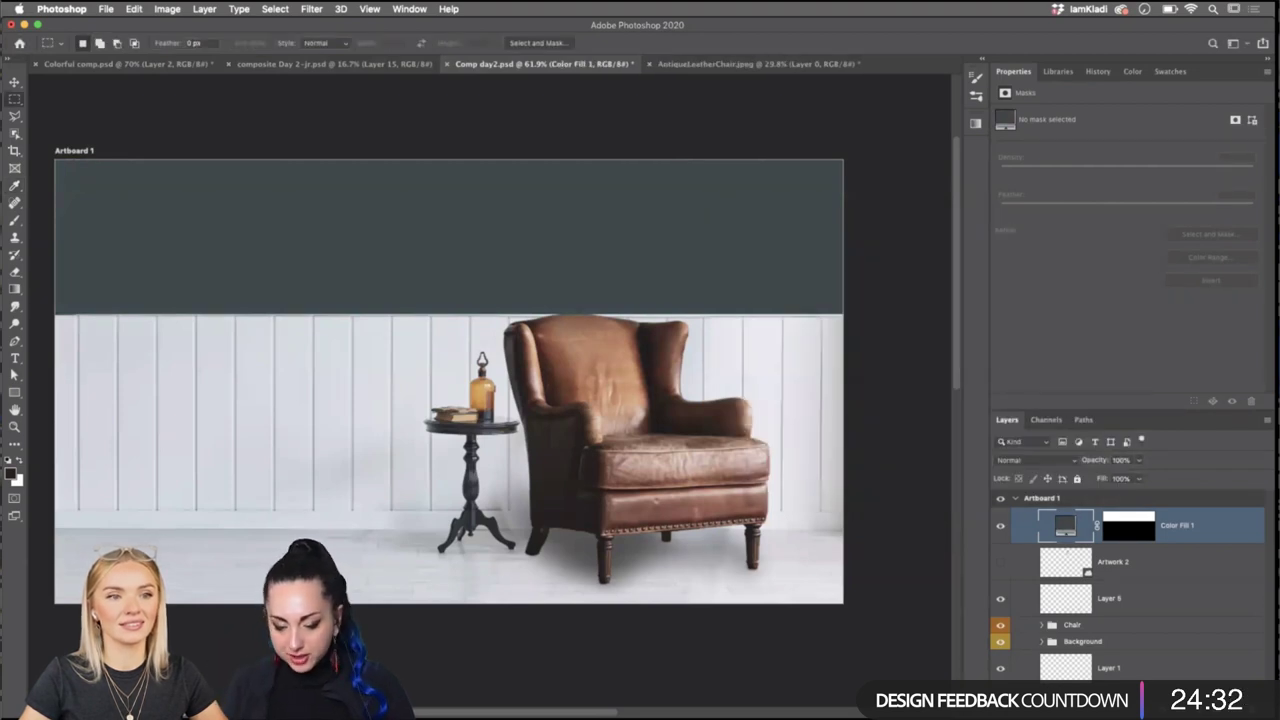
Add an empty new layer directly above the wall's Color Fill 1 layer.
click(1110, 566)
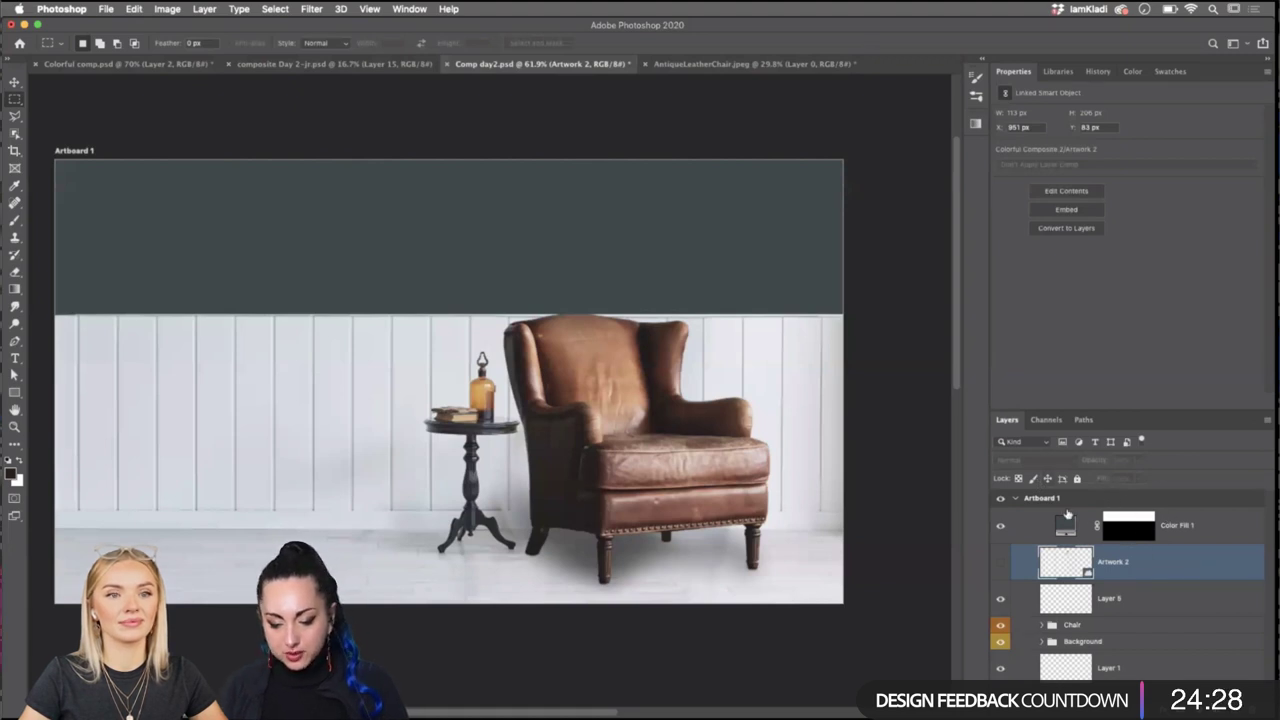
click(1176, 535)
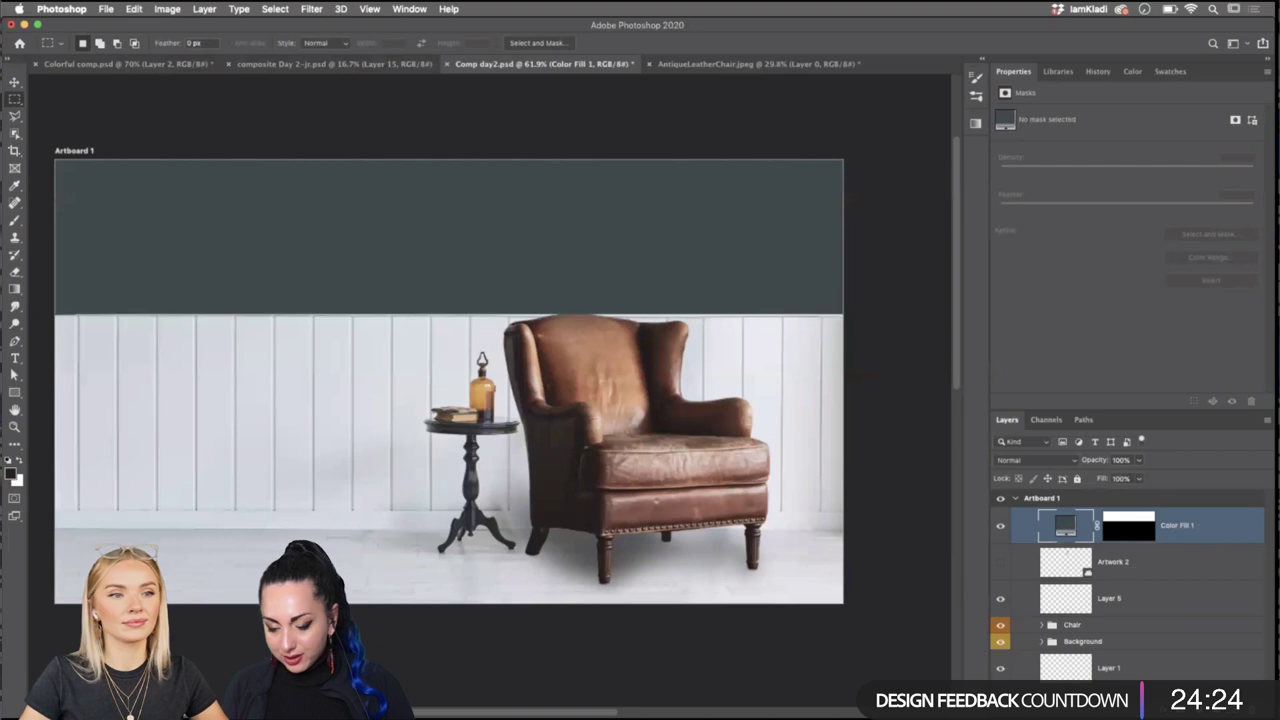
key(alt+shift+super+n)
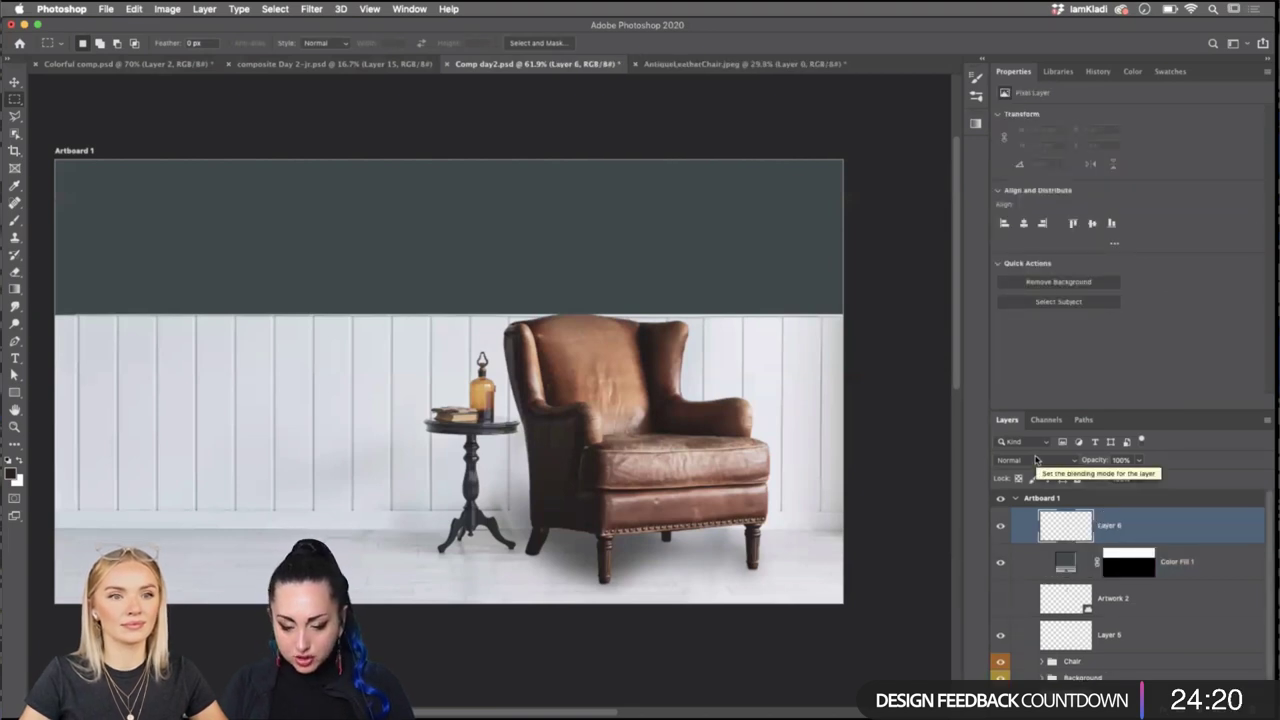
Set the Fill dialog to the Leaf 01 pattern with the Random Fill script.
key(shift+BackSpace)
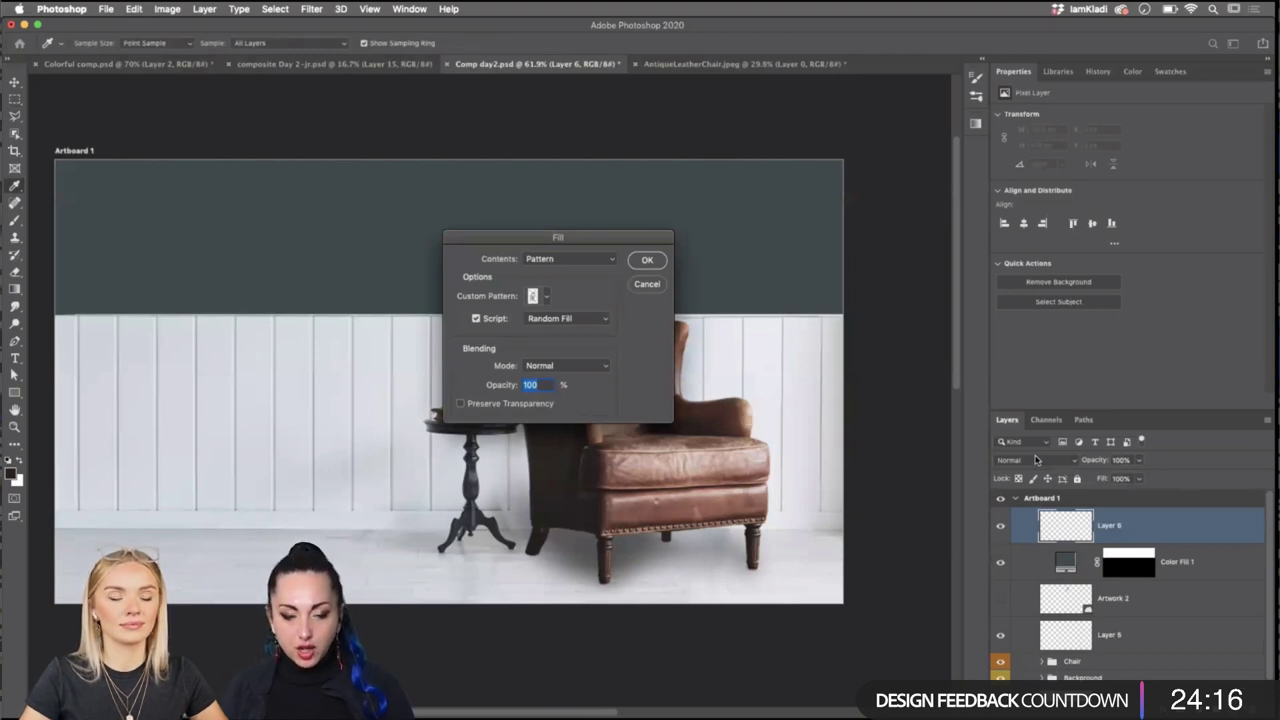
click(541, 259)
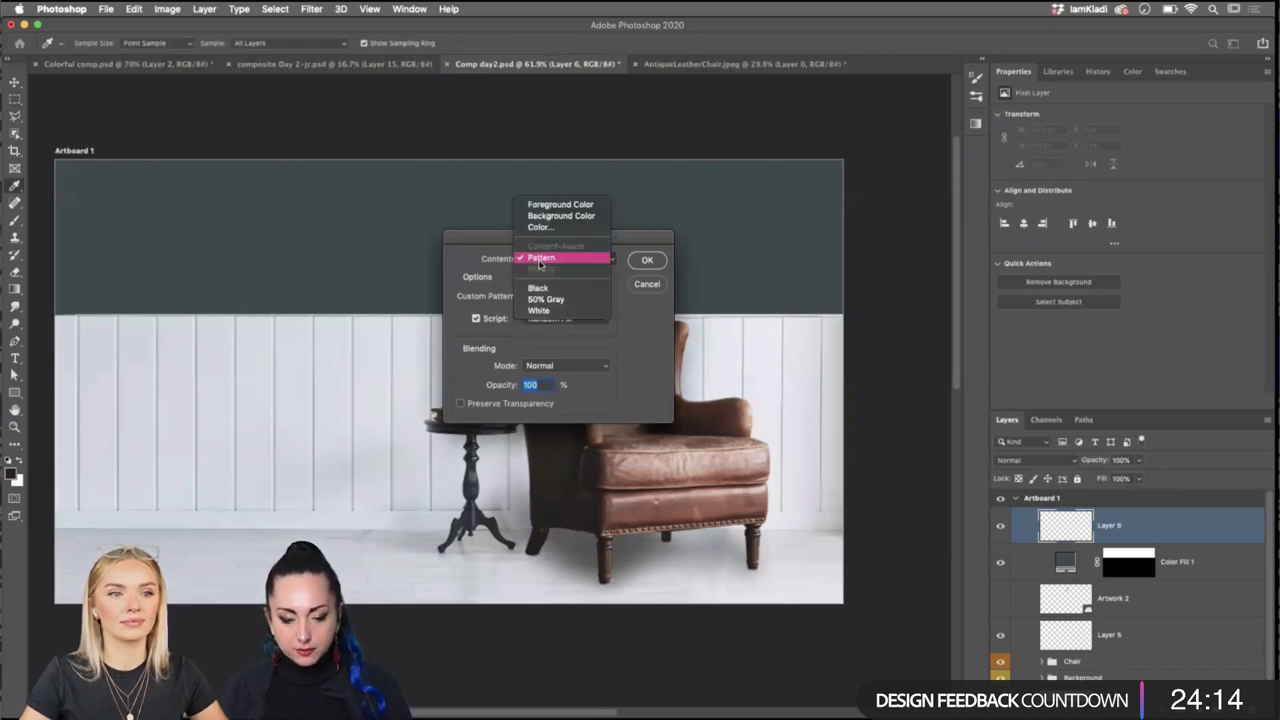
key(Up)
key(Up)
key(Up)
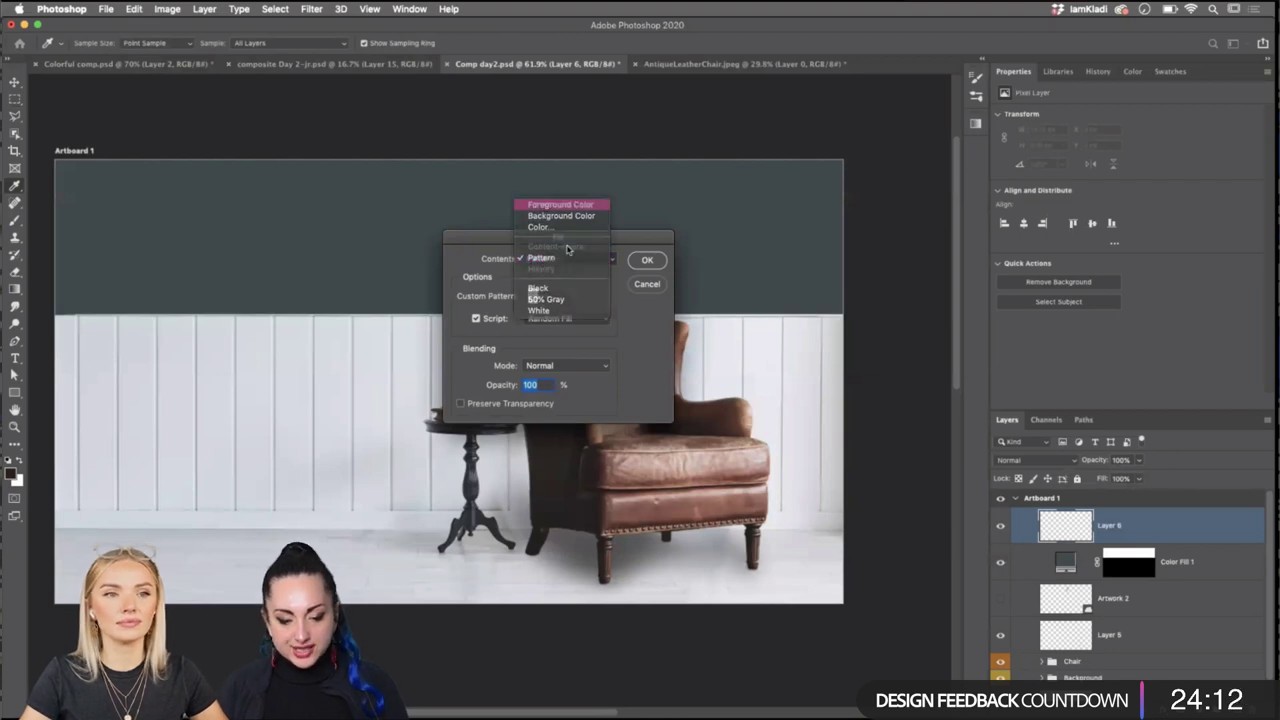
key(Return)
click(584, 263)
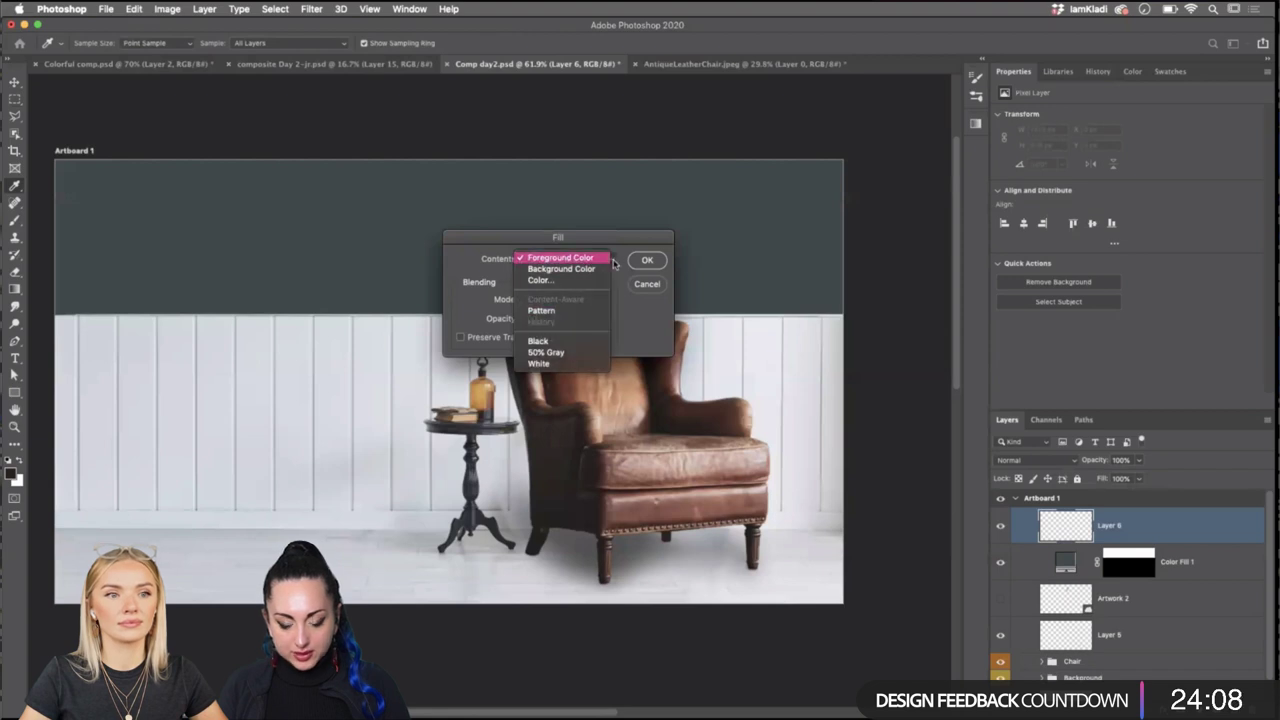
click(566, 311)
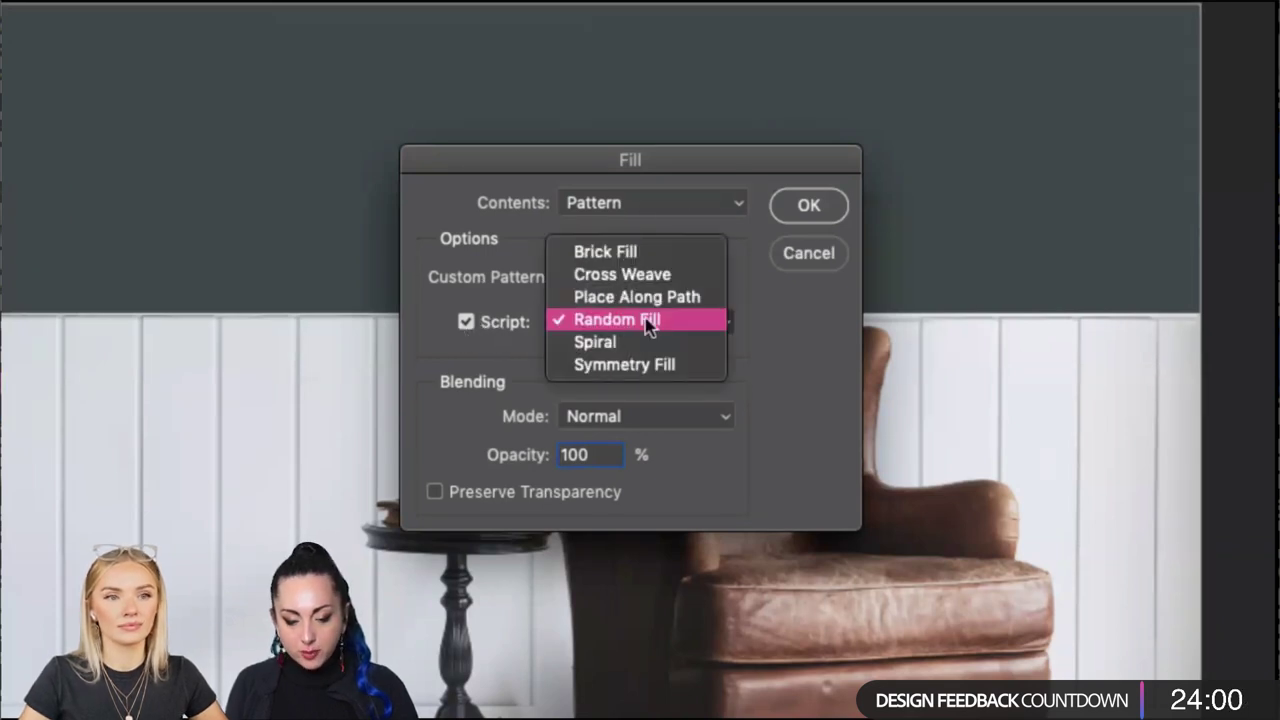
click(510, 357)
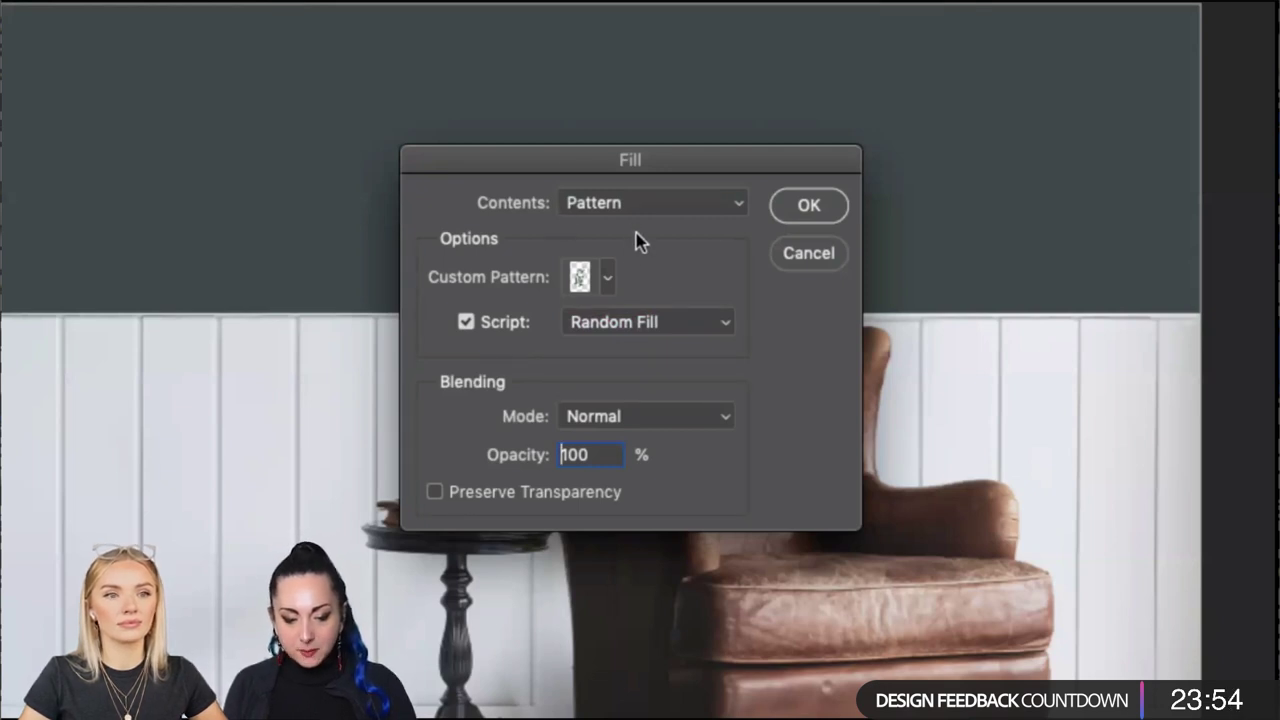
click(582, 209)
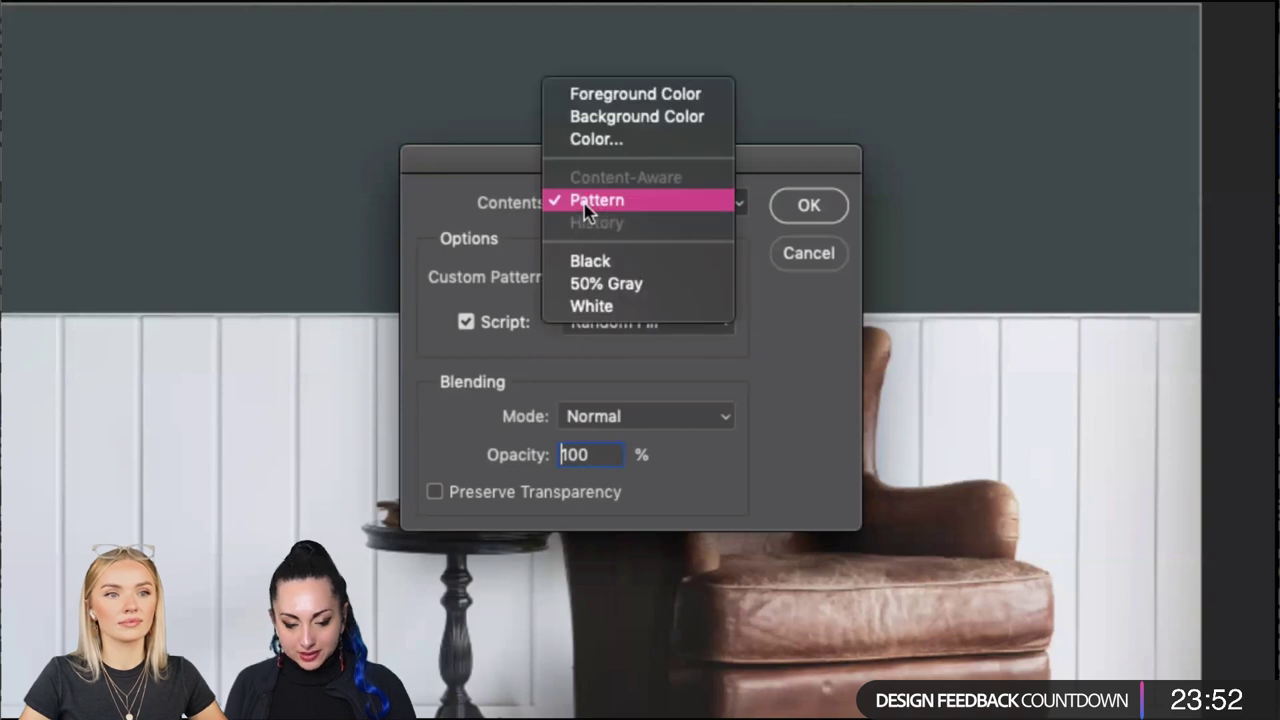
click(584, 208)
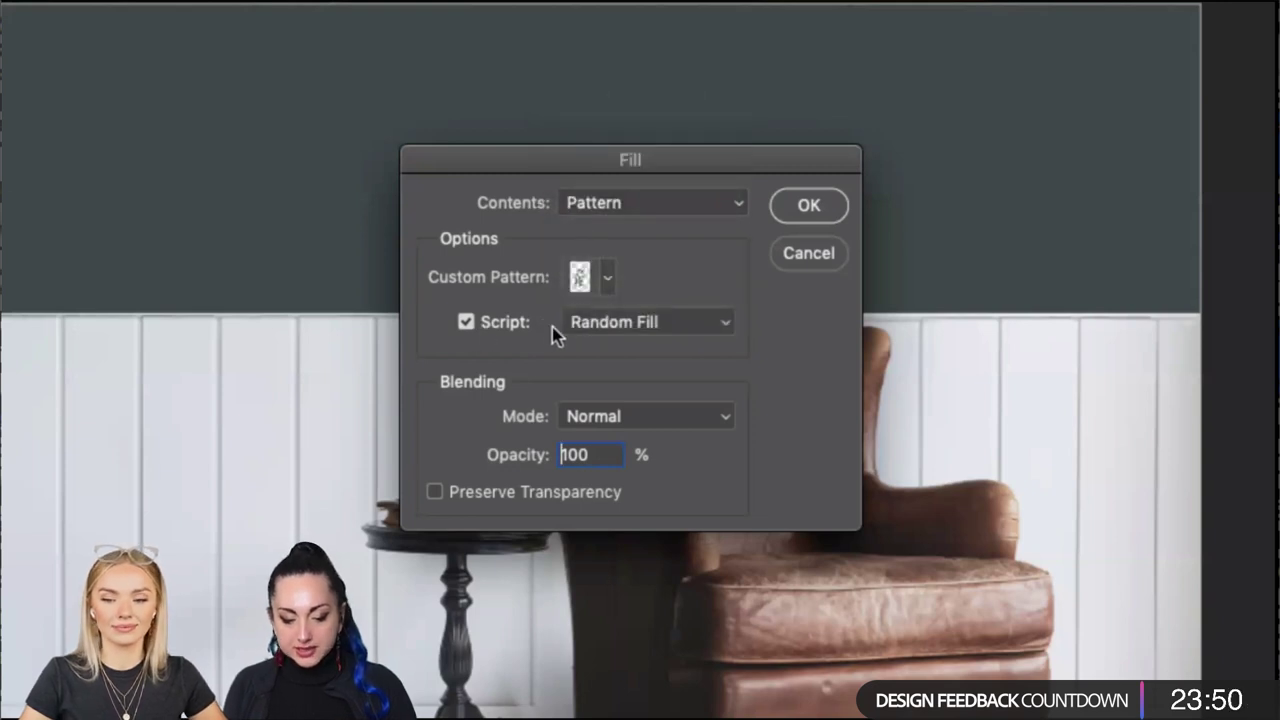
click(734, 322)
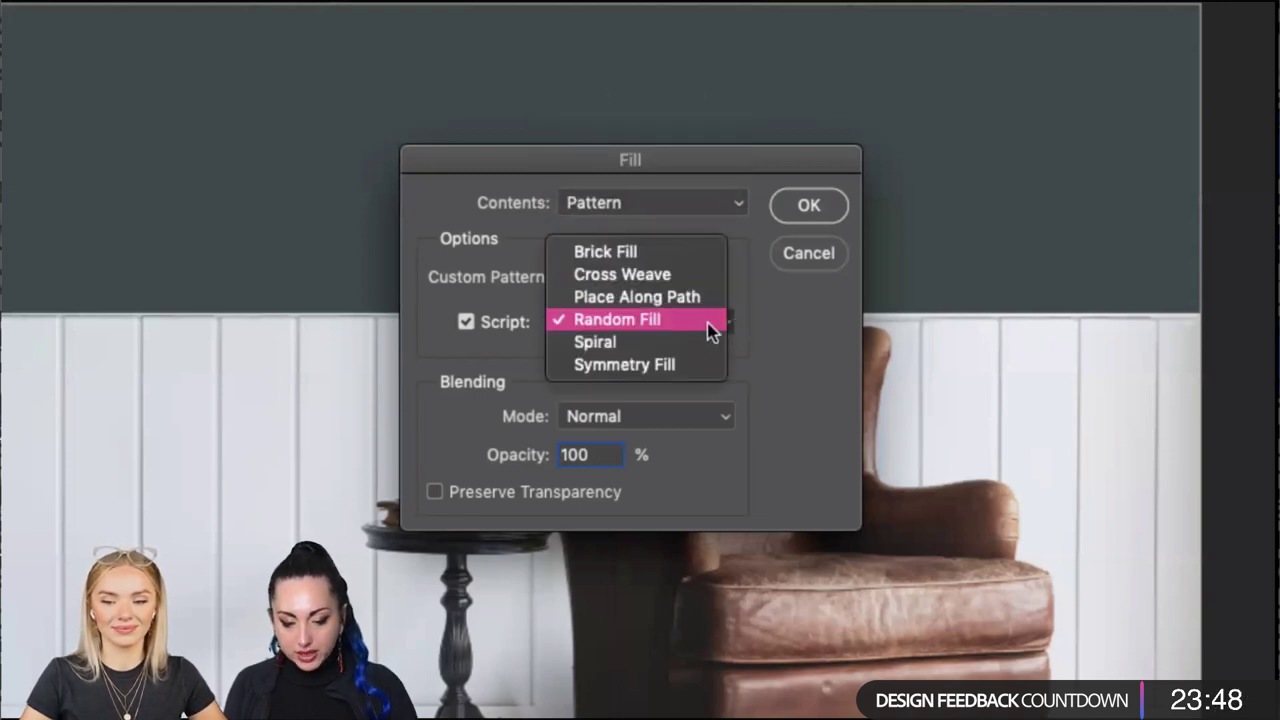
click(823, 205)
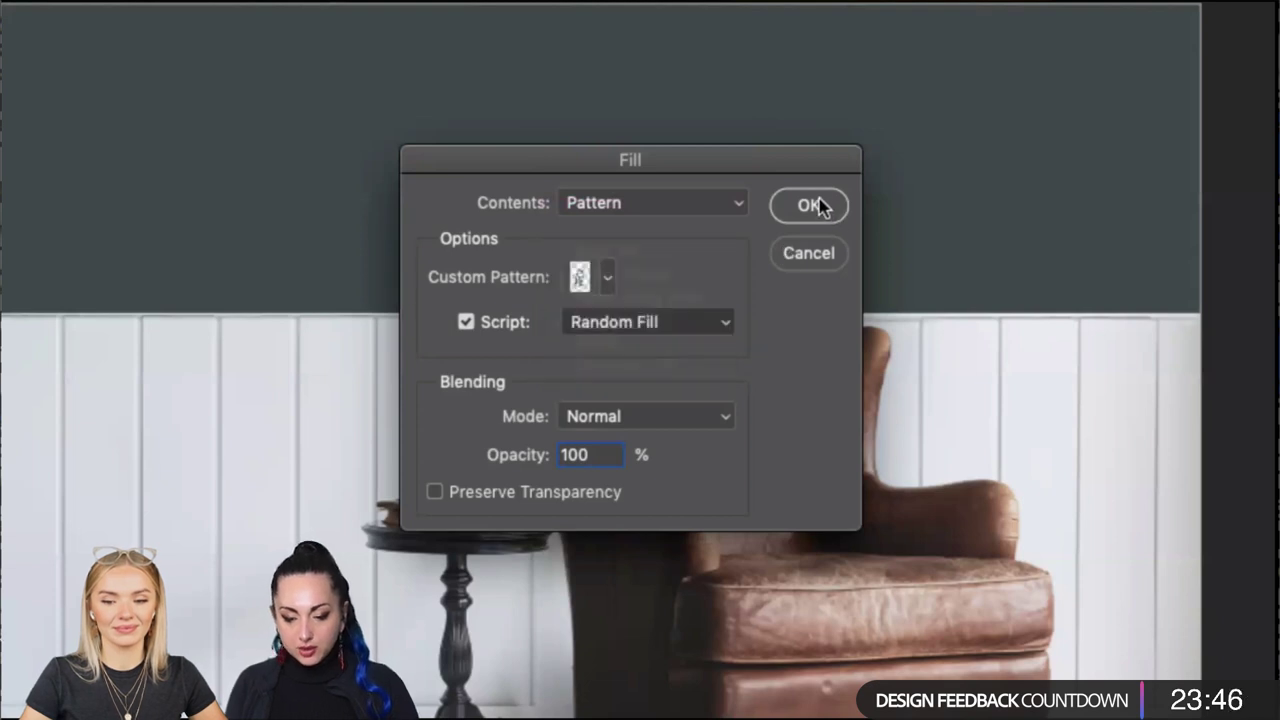
Try a lower Random Fill density, reset the settings, then cancel without filling.
click(816, 206)
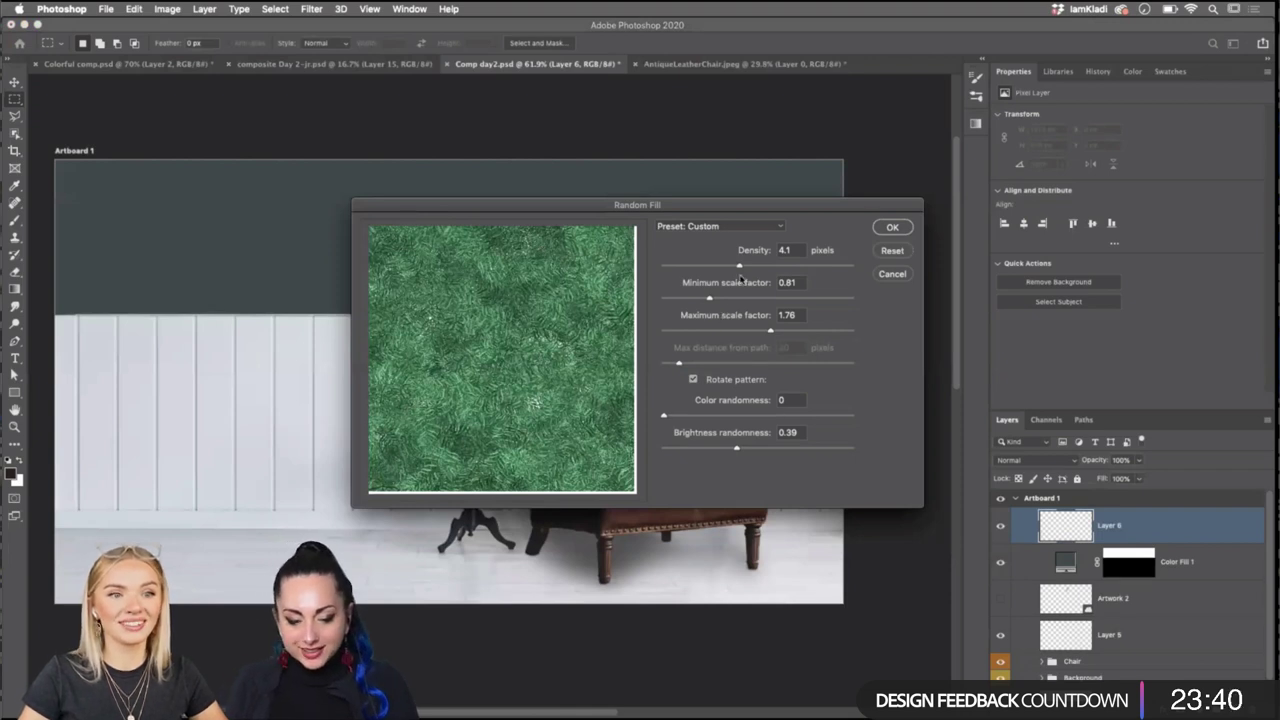
drag(741, 268, 696, 272)
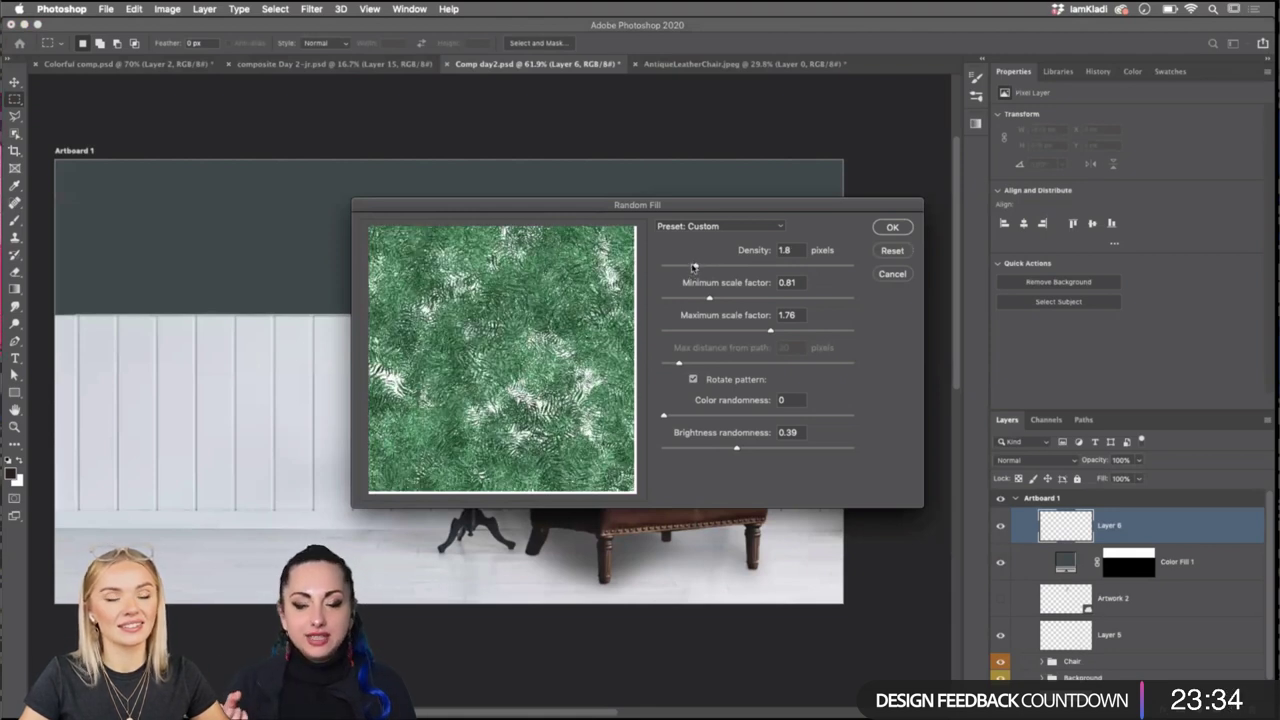
click(889, 251)
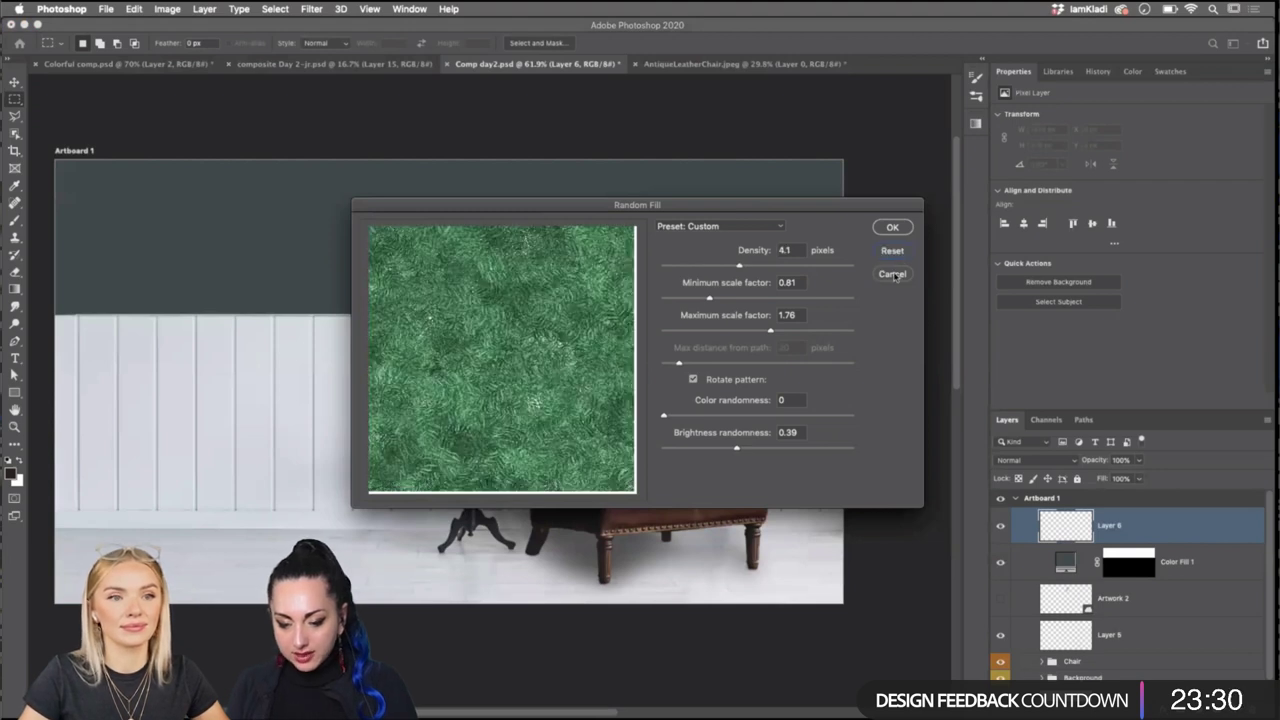
click(895, 274)
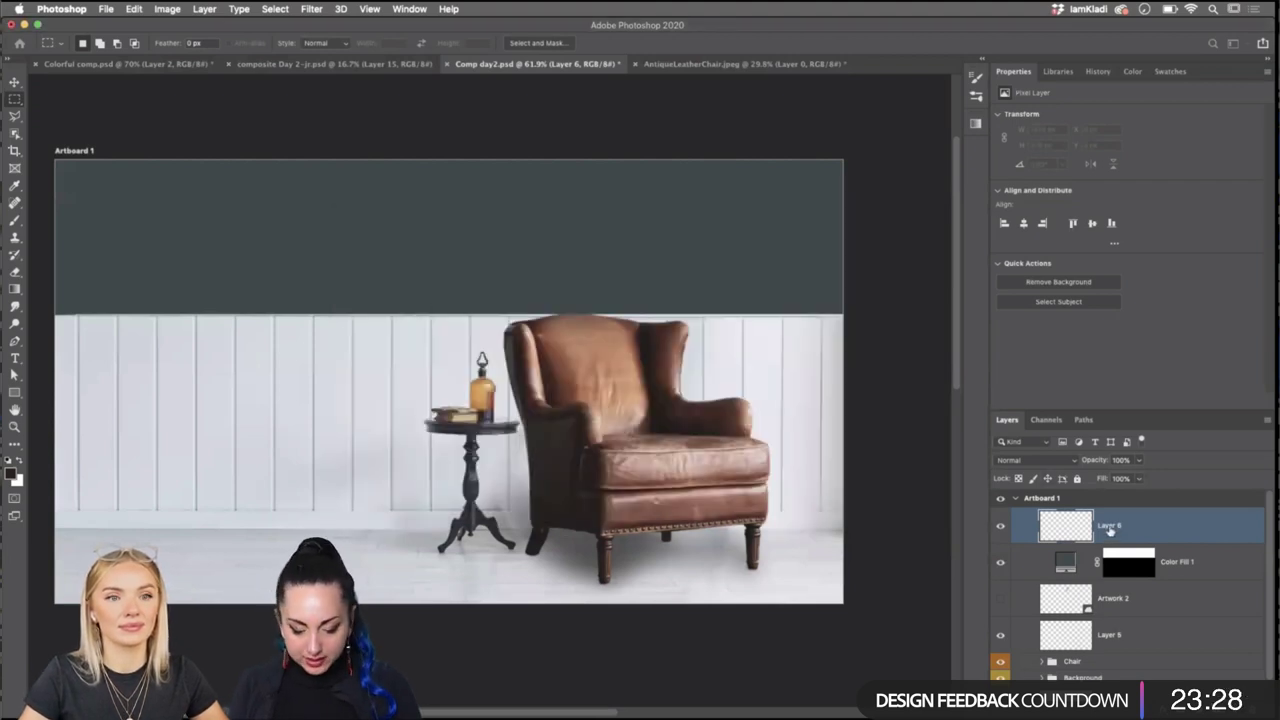
Reopen the Fill options with the fifth leaf pattern and continue to Random Fill.
key(shift+BackSpace)
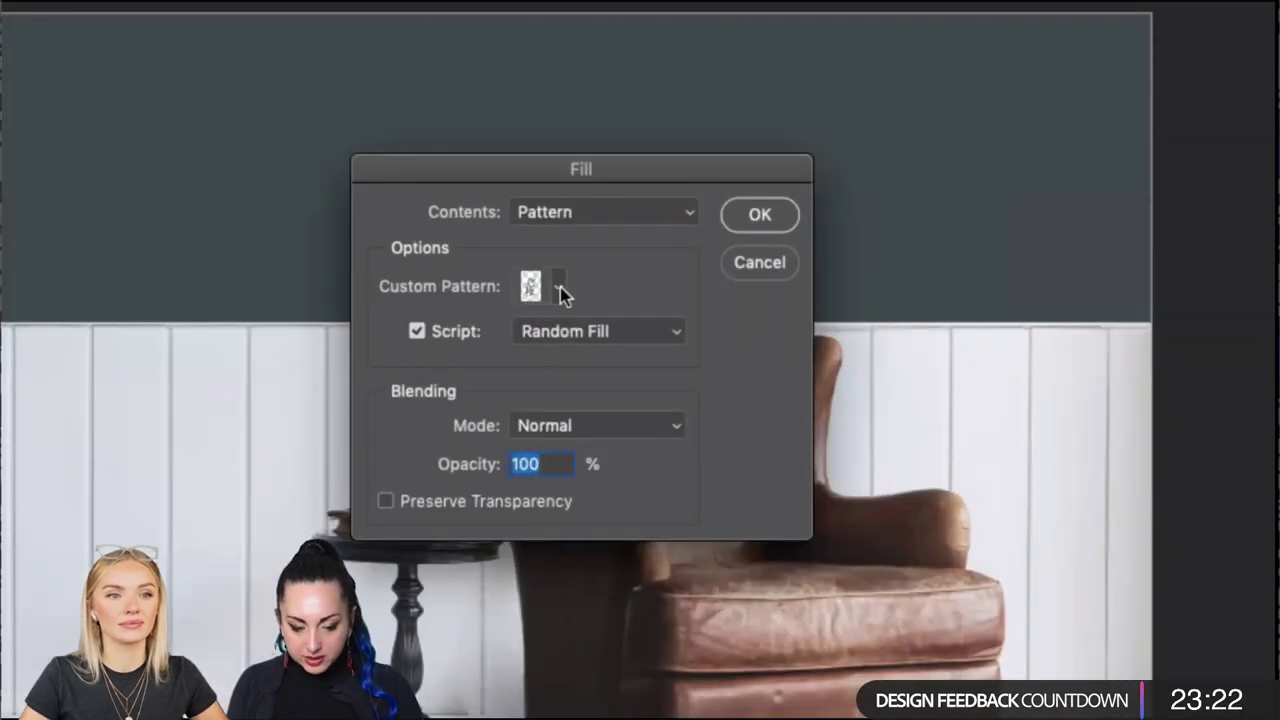
click(546, 297)
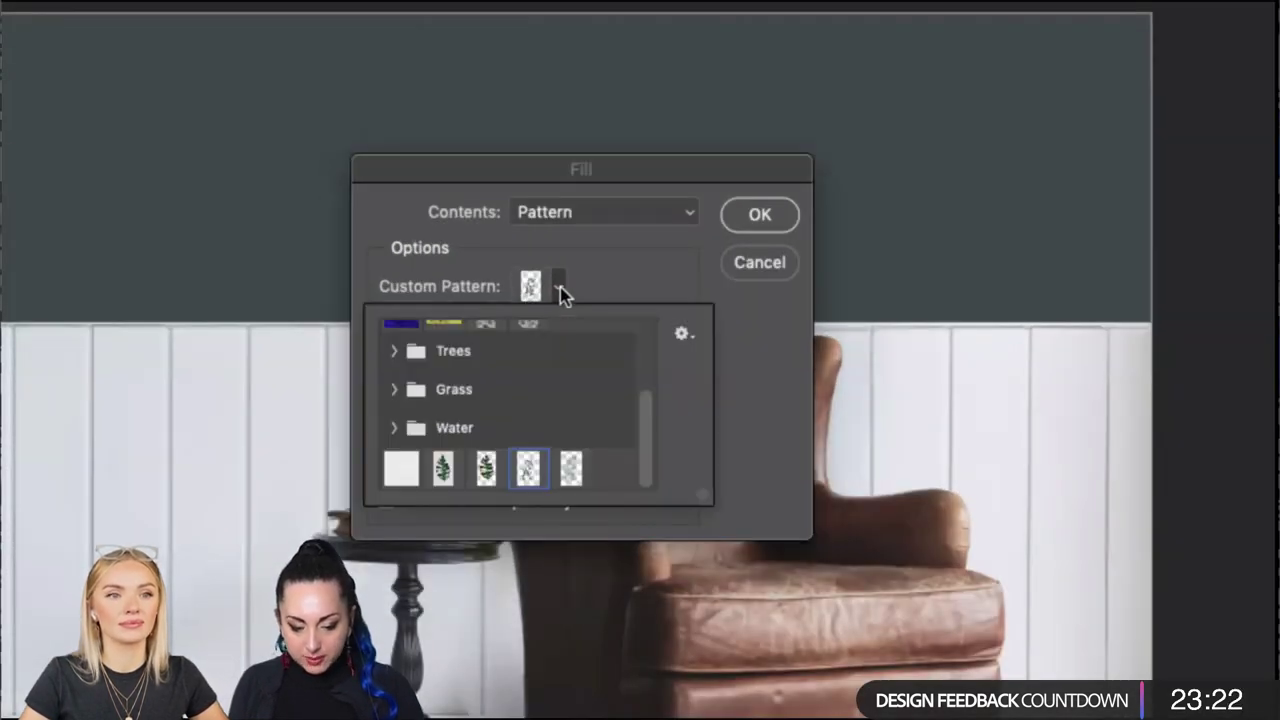
click(582, 462)
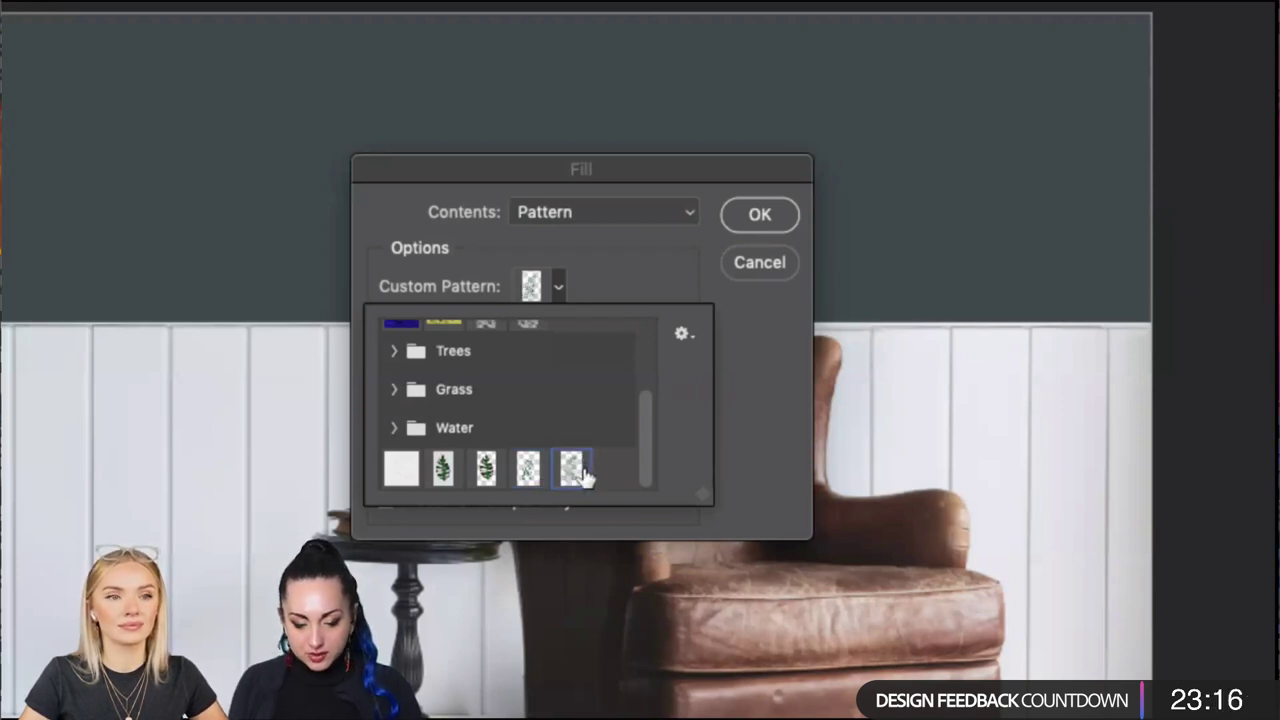
click(752, 214)
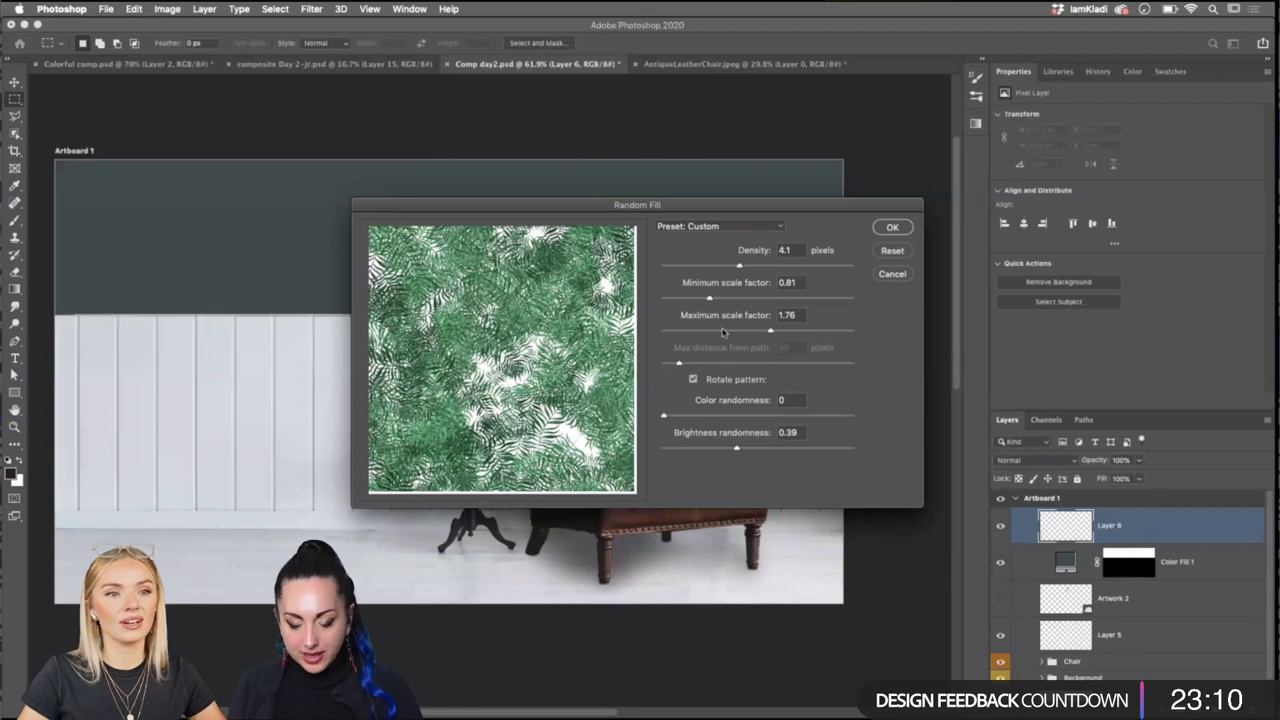
Fill Layer 6 with fern leaves at density 2.2, scale 0.7–1.94, with brightness variation.
drag(739, 266, 701, 300)
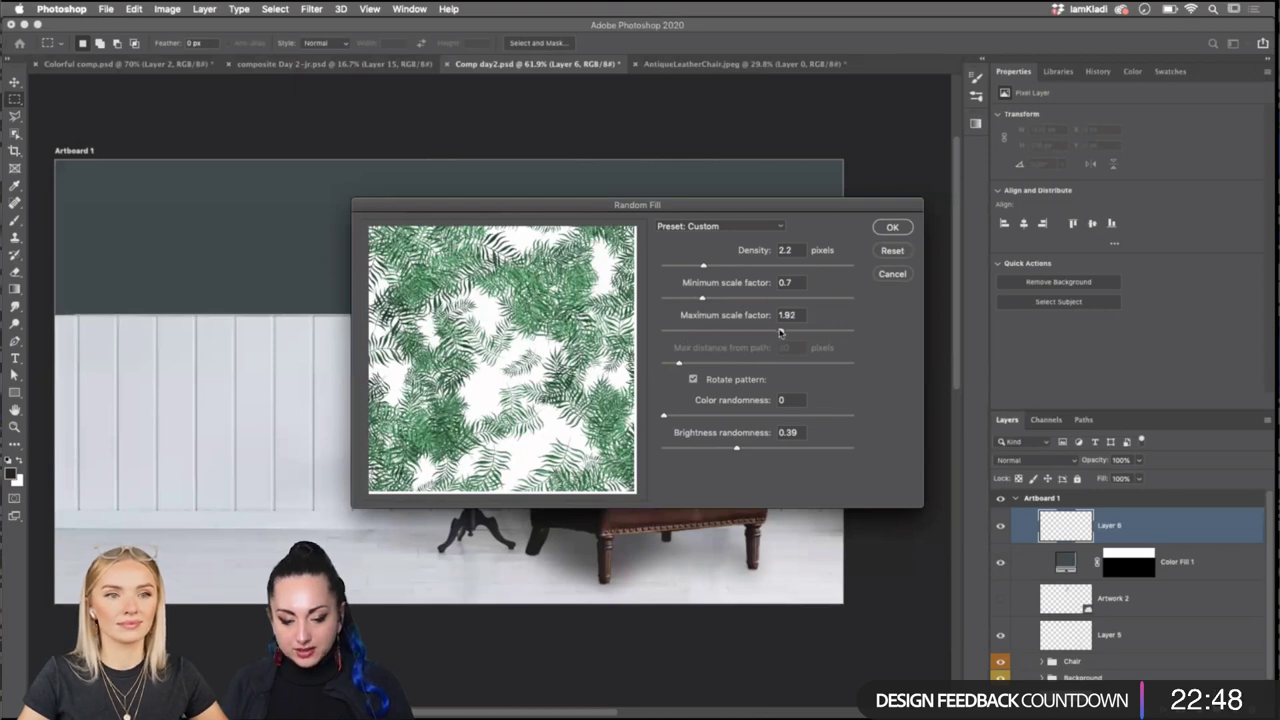
mouse_move(769, 332)
mouse_down()
mouse_move(721, 333)
mouse_move(782, 331)
mouse_up()
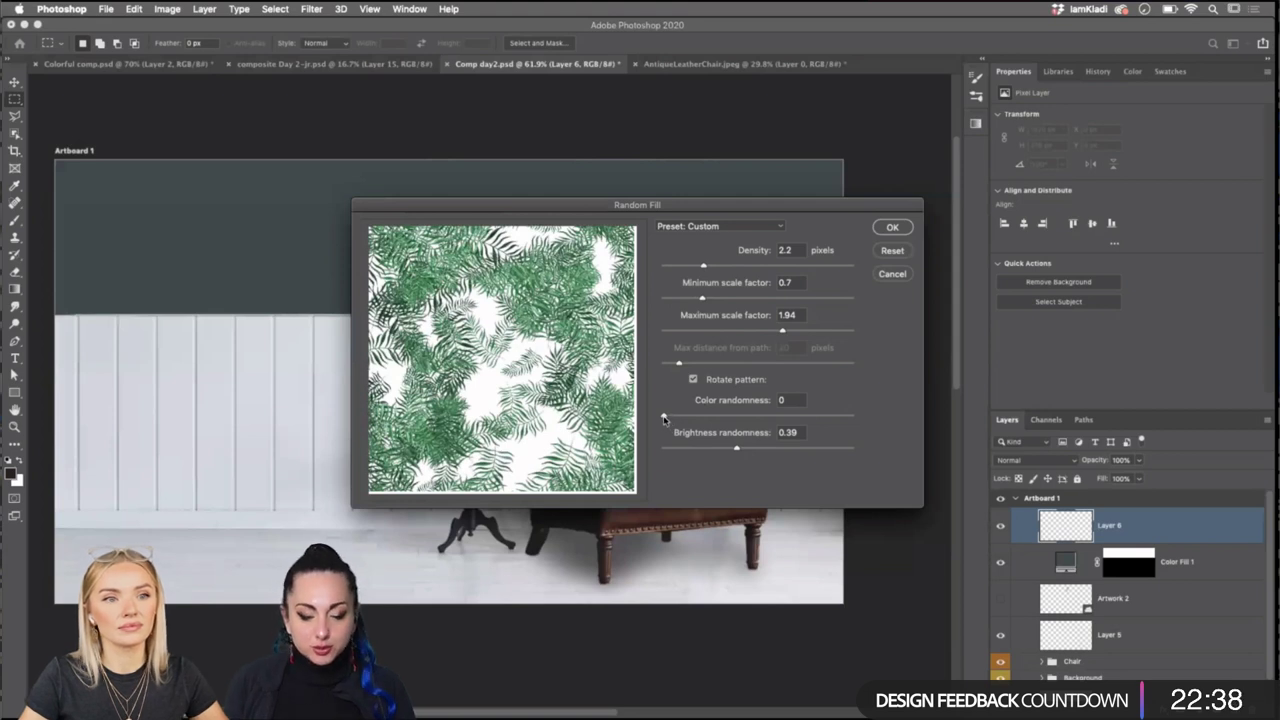
drag(663, 418, 748, 418)
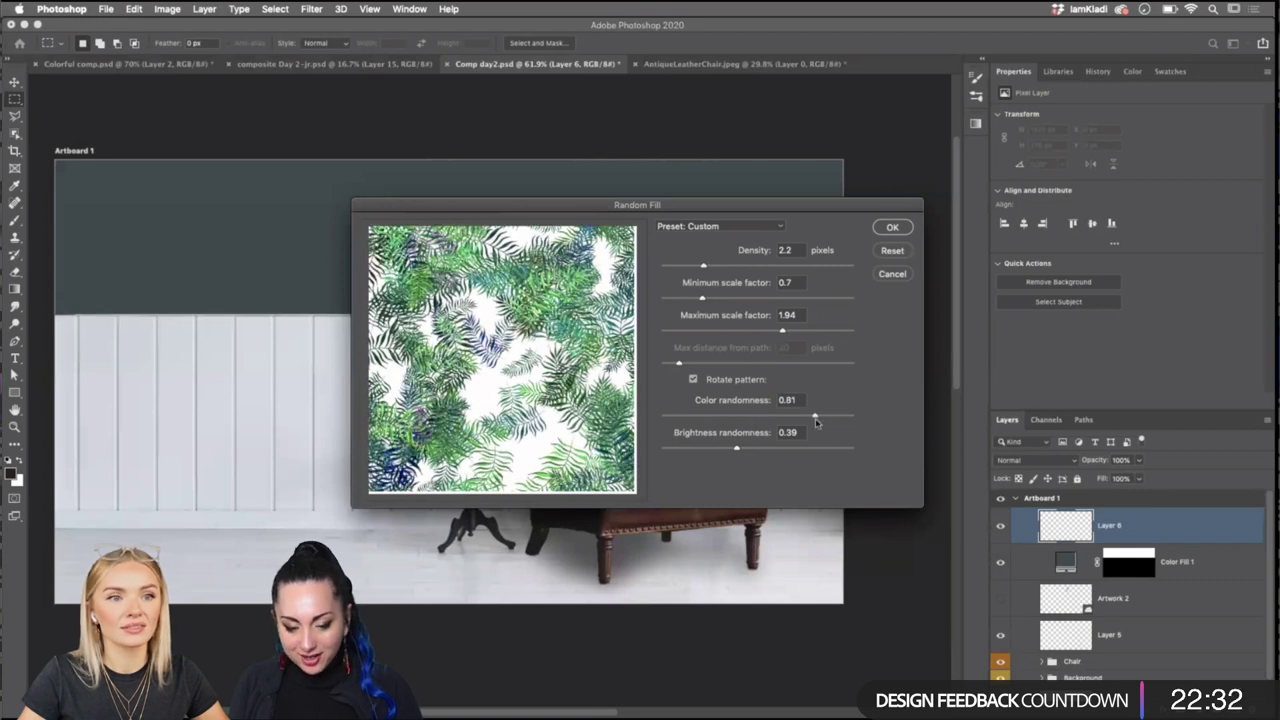
drag(748, 418, 671, 426)
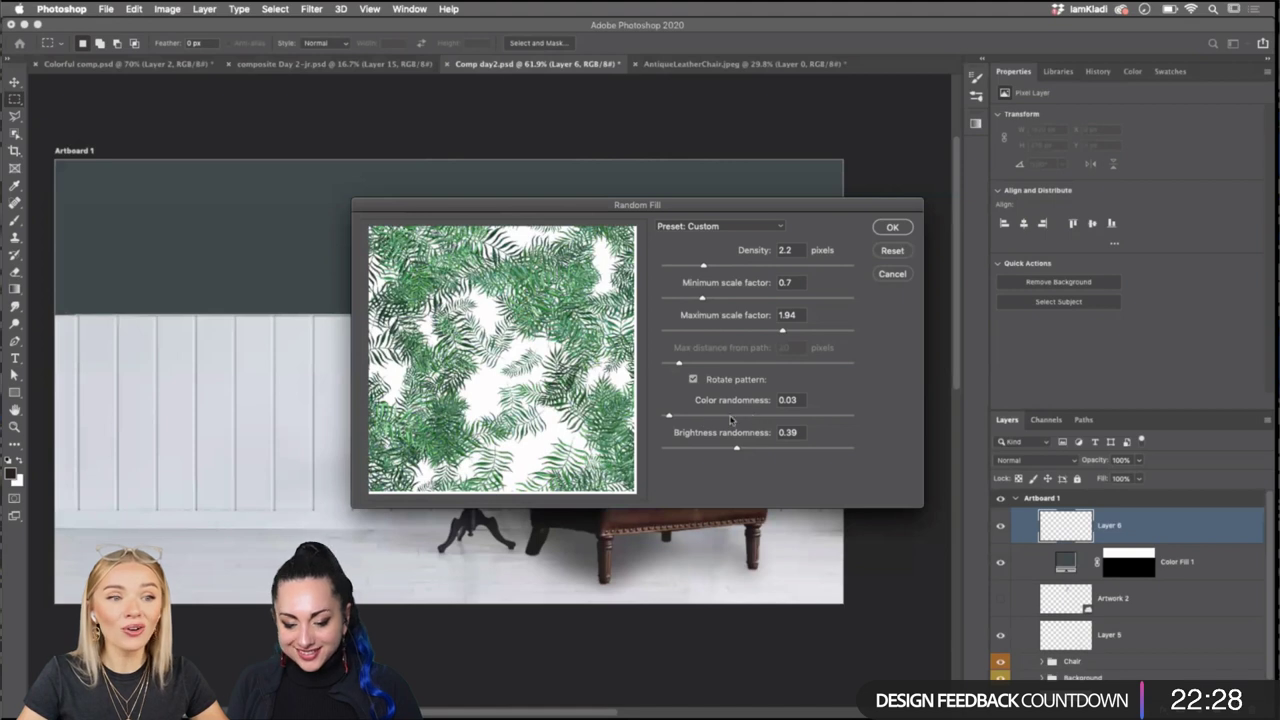
mouse_move(743, 451)
mouse_down()
mouse_move(830, 451)
mouse_move(679, 451)
mouse_move(726, 450)
mouse_up()
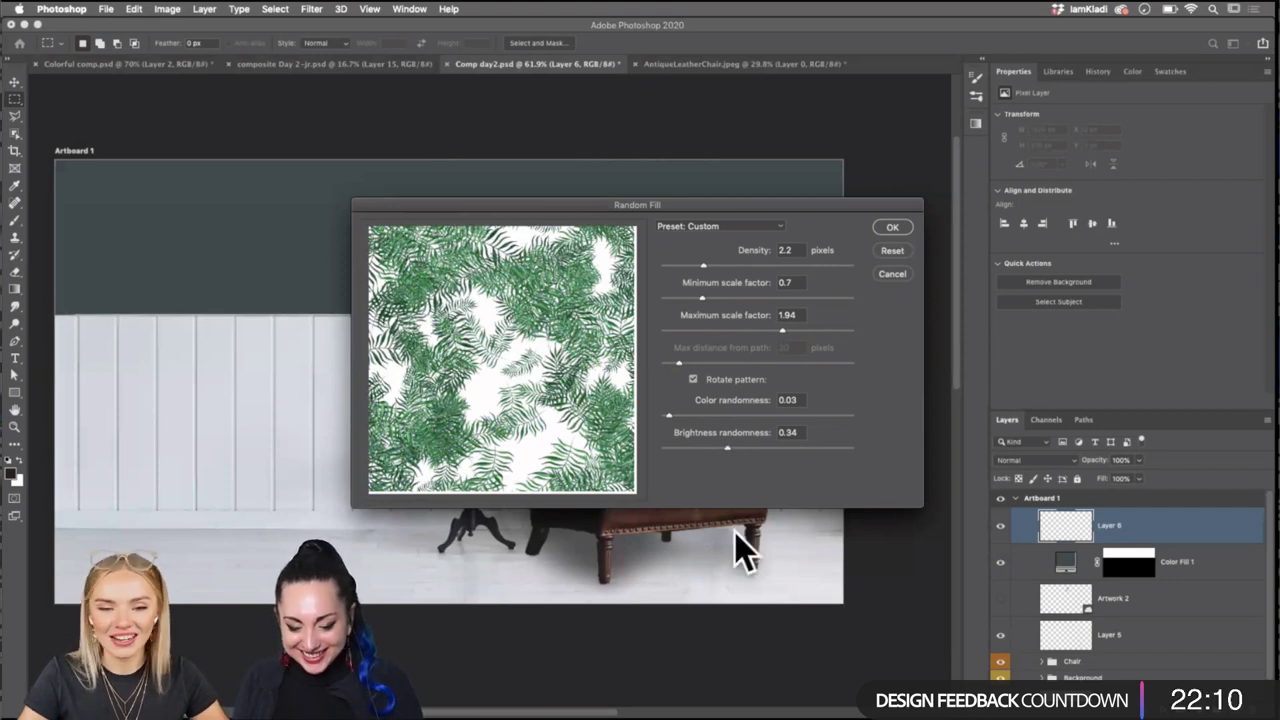
mouse_move(727, 451)
mouse_down()
mouse_move(784, 455)
mouse_move(662, 452)
mouse_move(878, 447)
mouse_move(747, 465)
mouse_move(714, 455)
mouse_up()
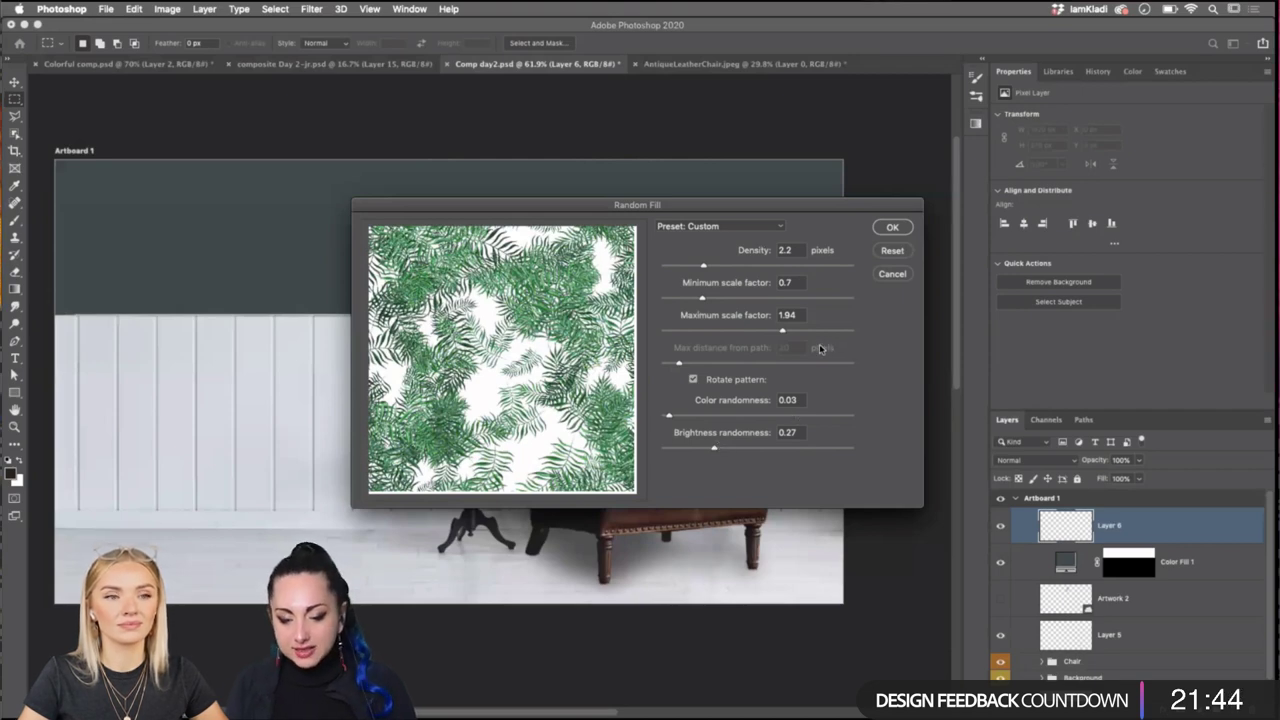
click(884, 229)
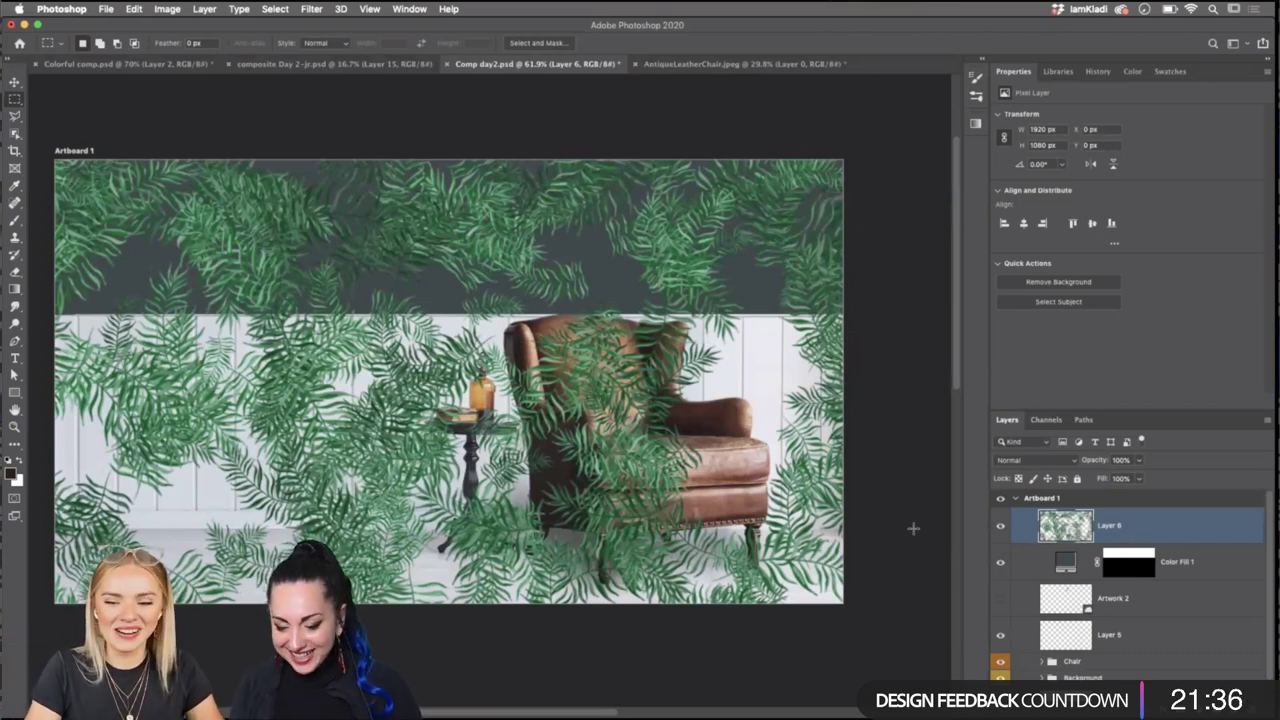
Rename Layer 6 to 'Pattern'.
double_click(1110, 526)
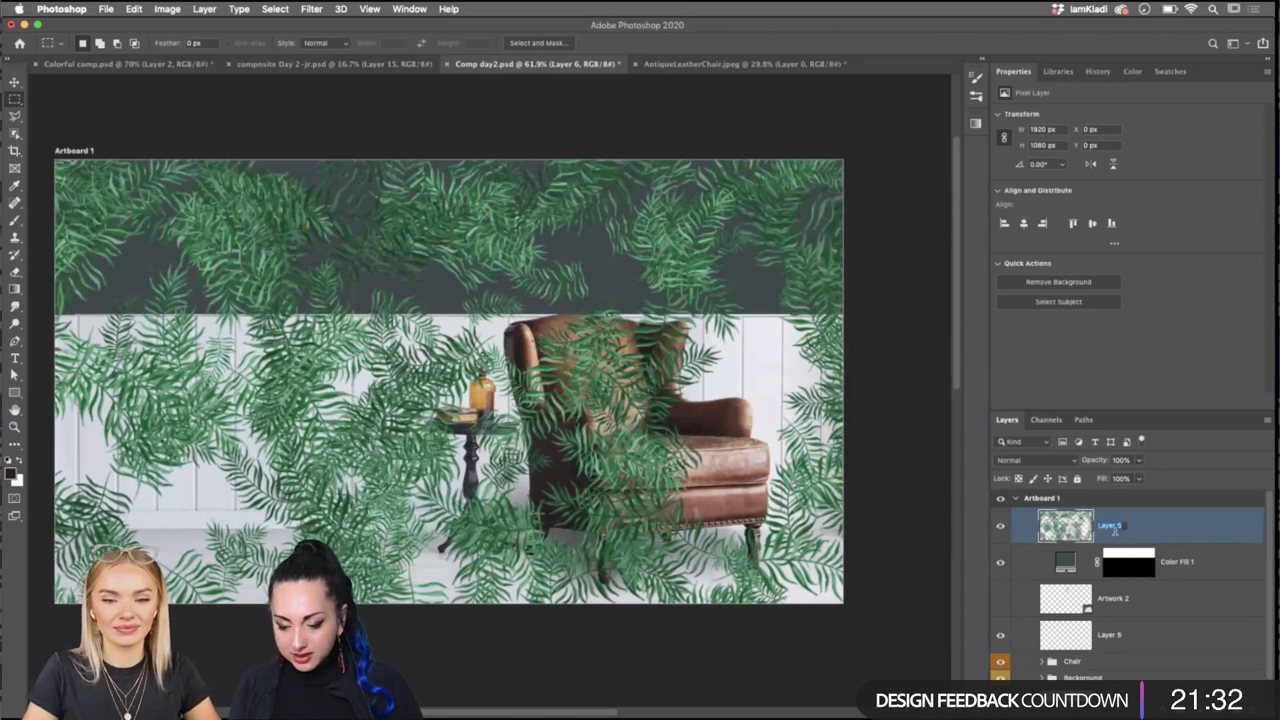
text(Pattern)
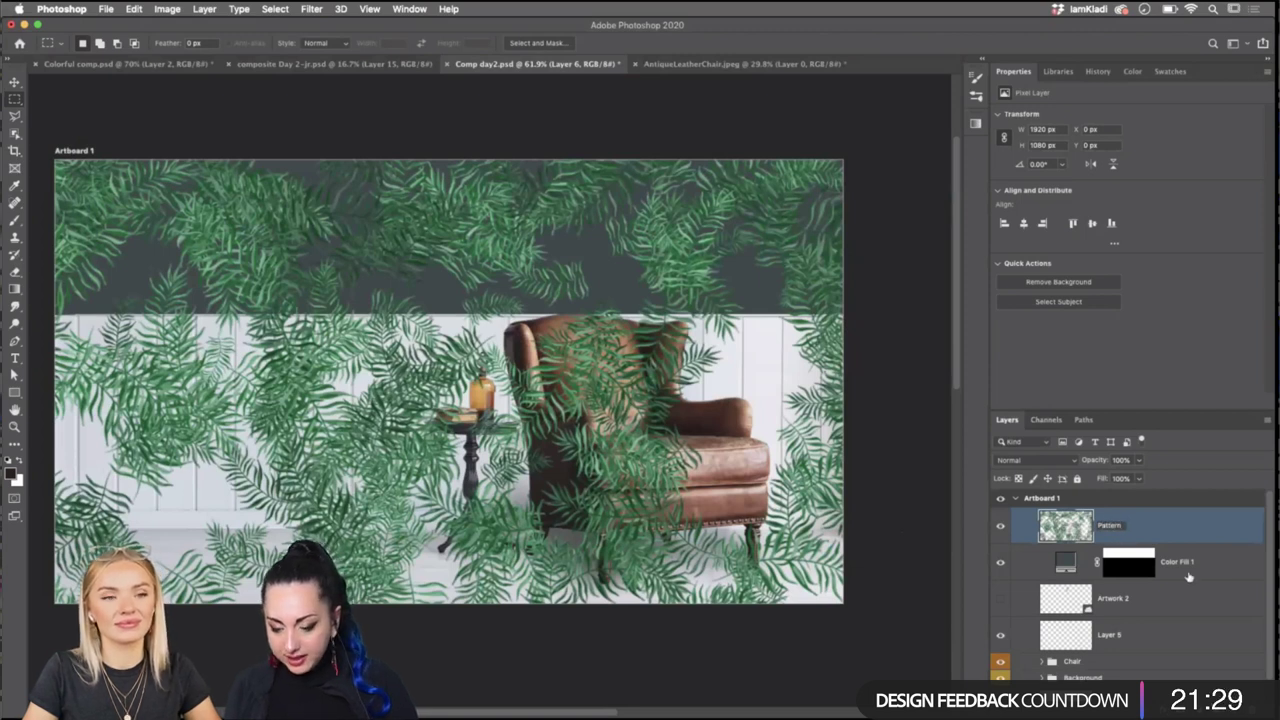
key(Return)
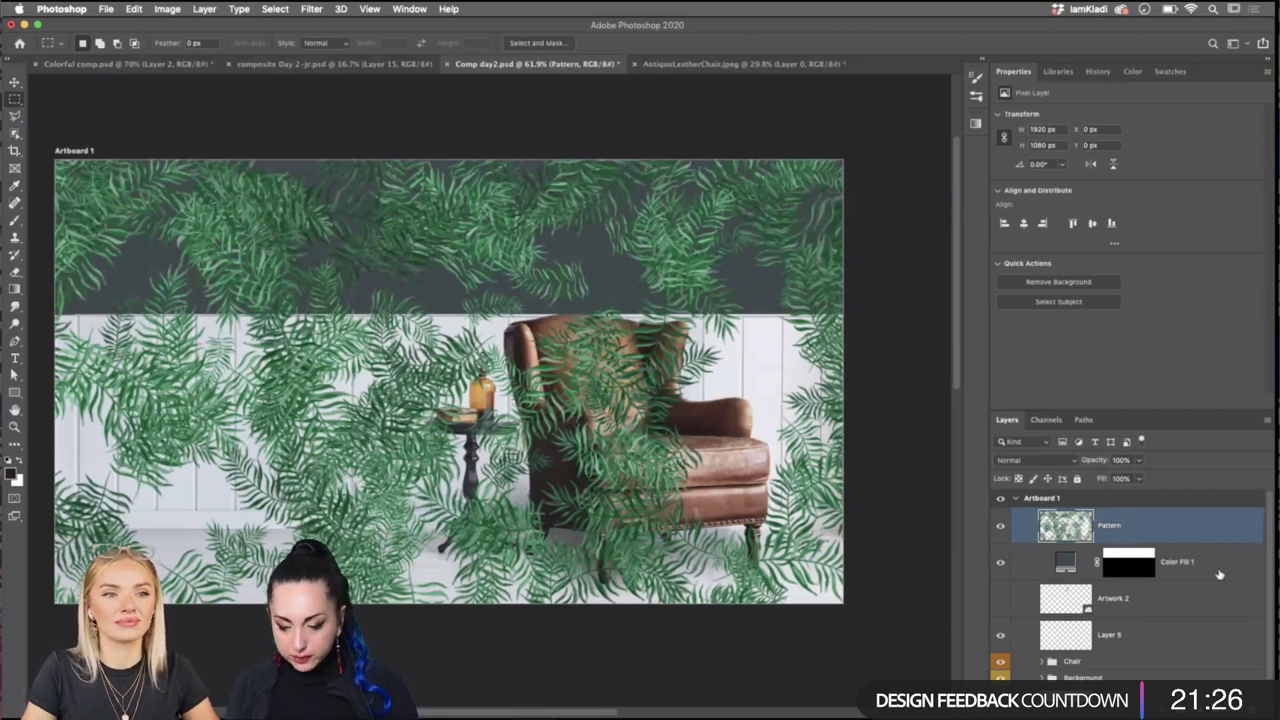
Group Pattern with Color Fill 1 and name the group 'Wall paper'.
shift+click(1218, 578)
key(super+g)
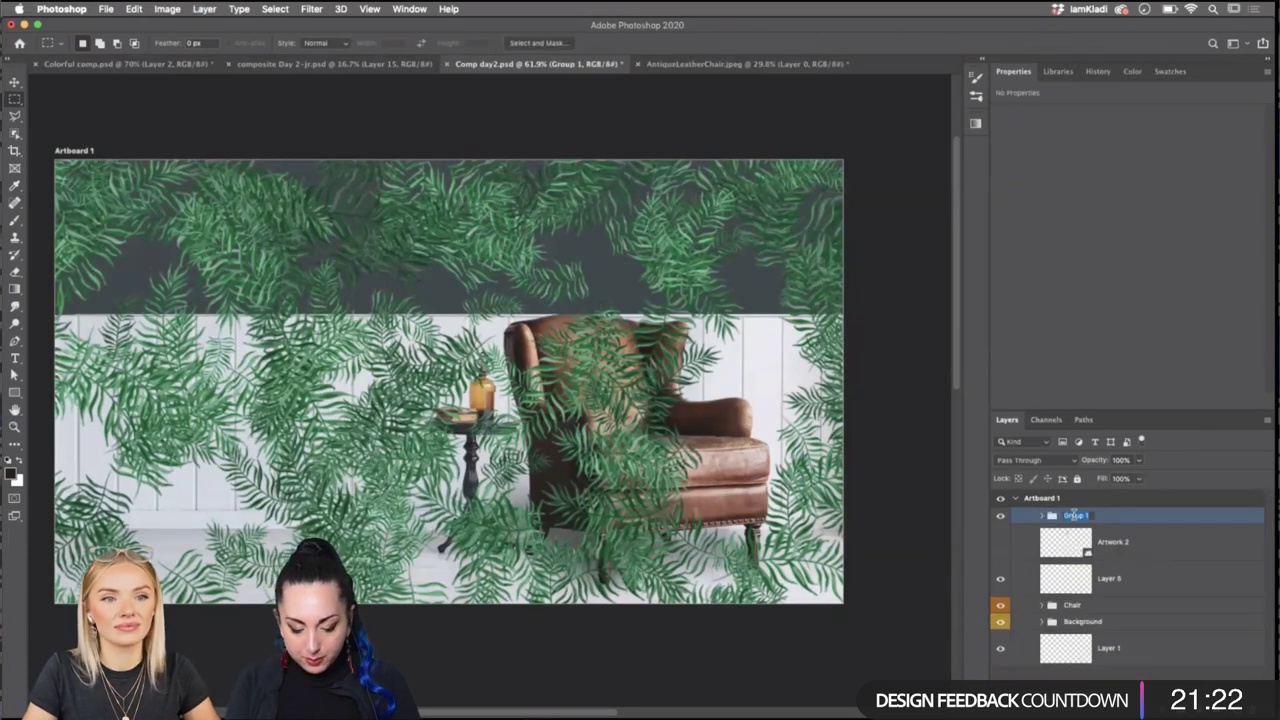
text(wall paper)
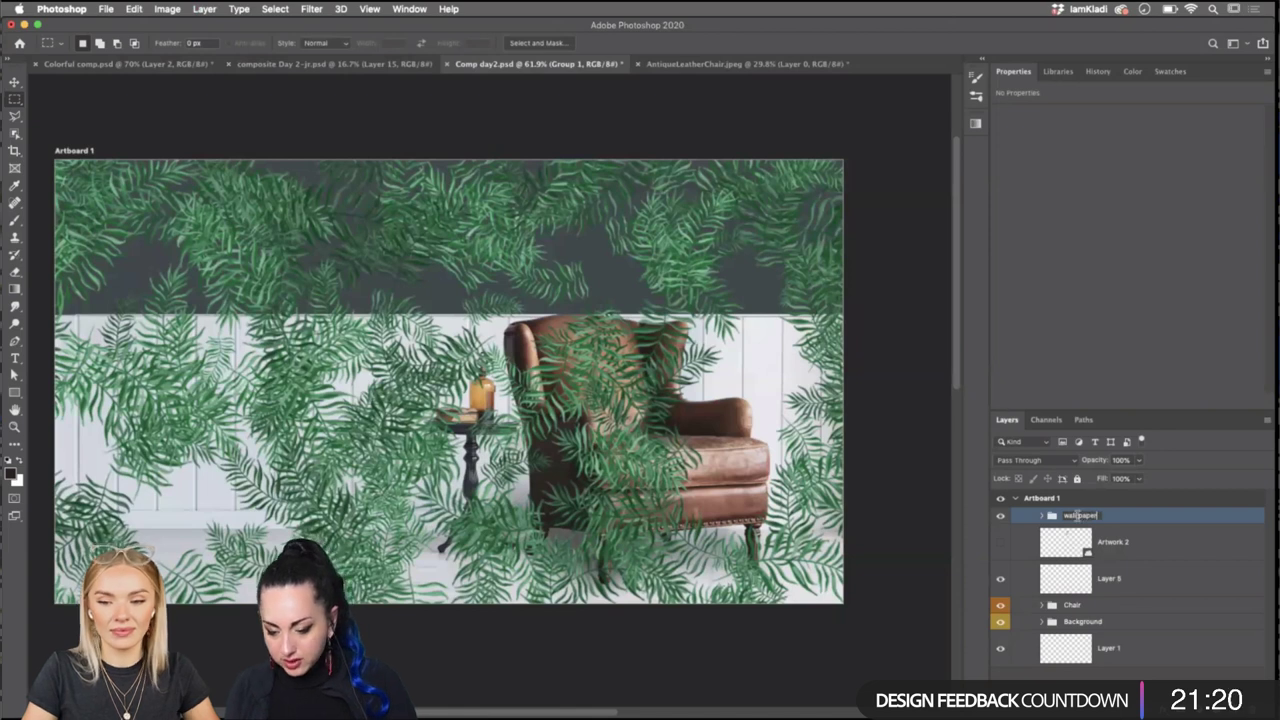
key(Return)
click(1042, 515)
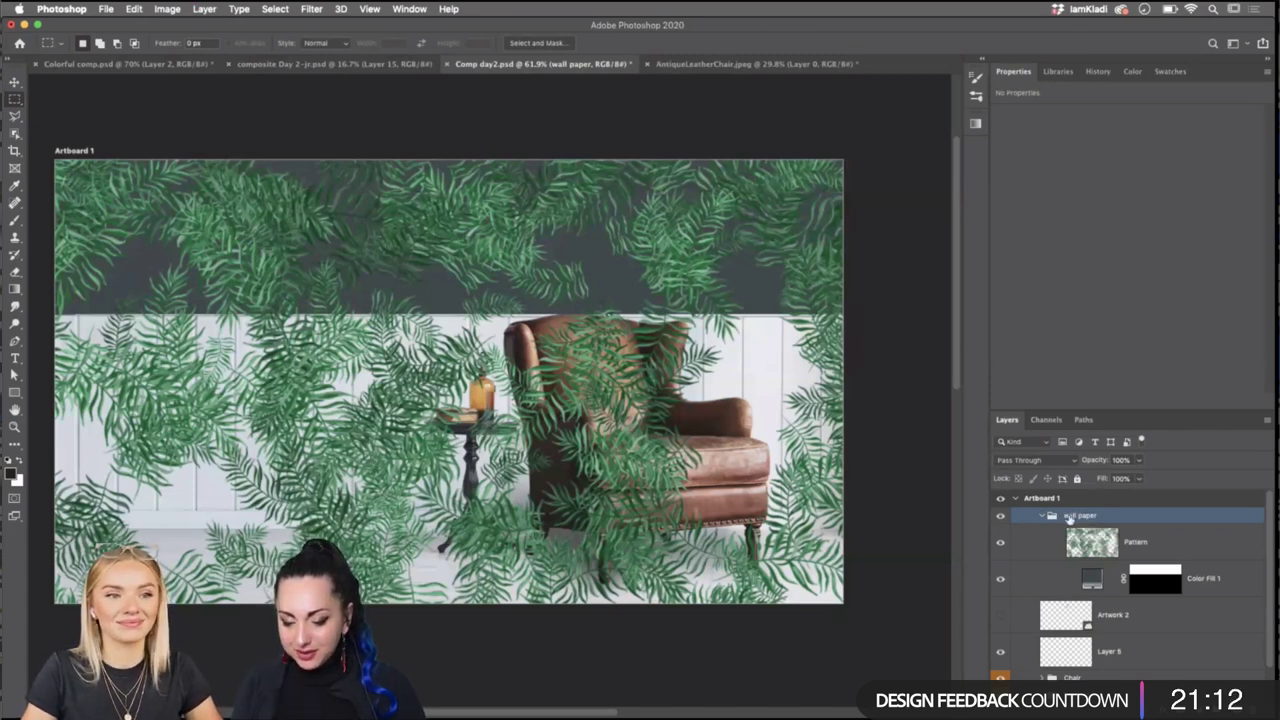
double_click(1062, 516)
text(Wall paper)
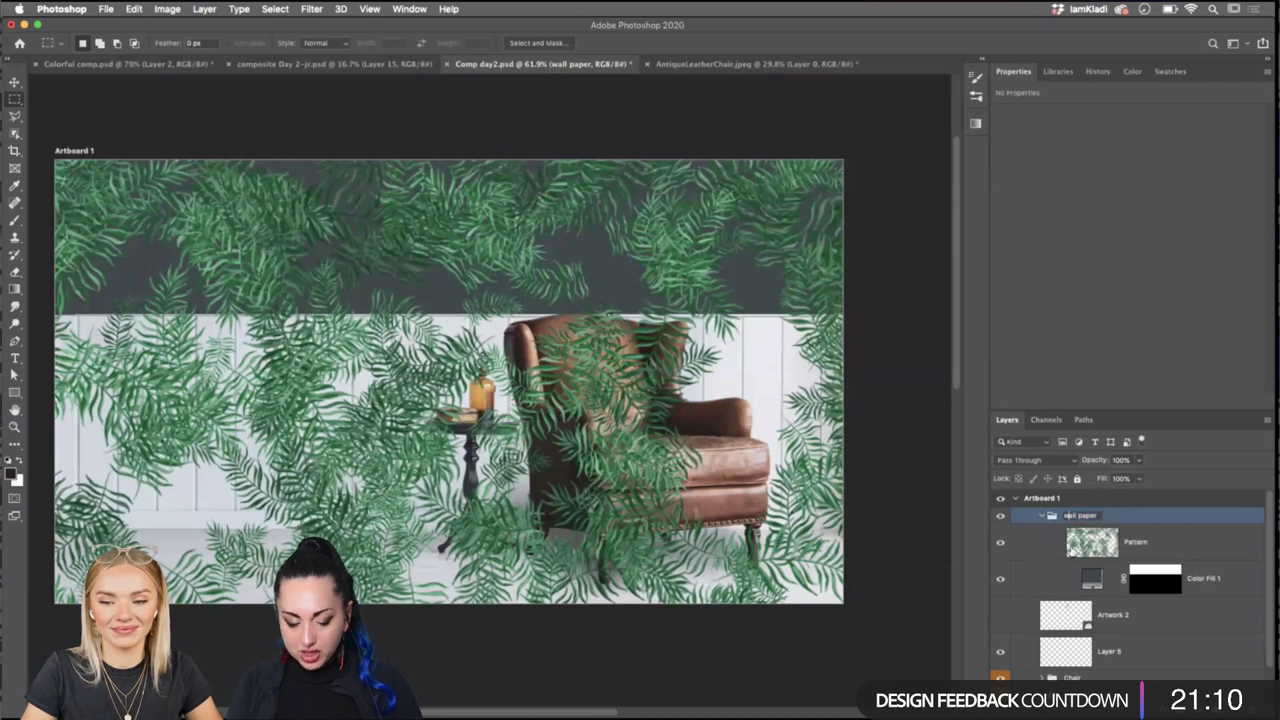
key(Return)
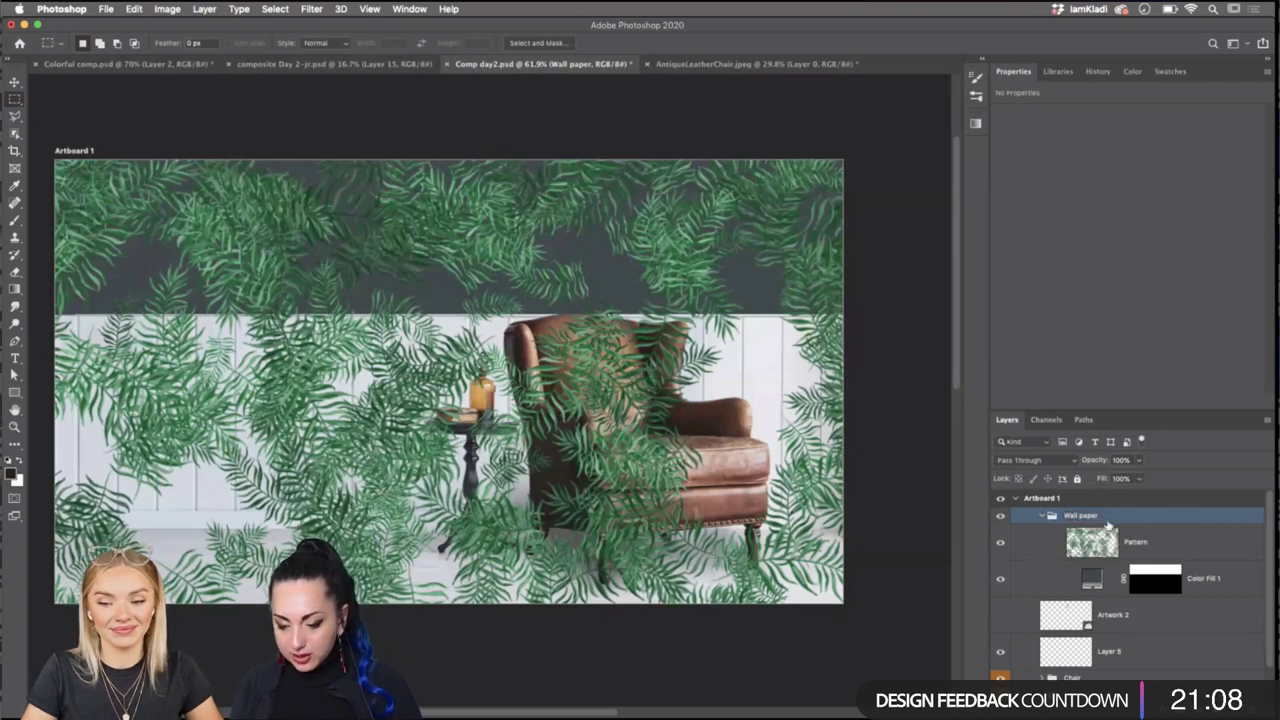
click(1048, 509)
click(1050, 516)
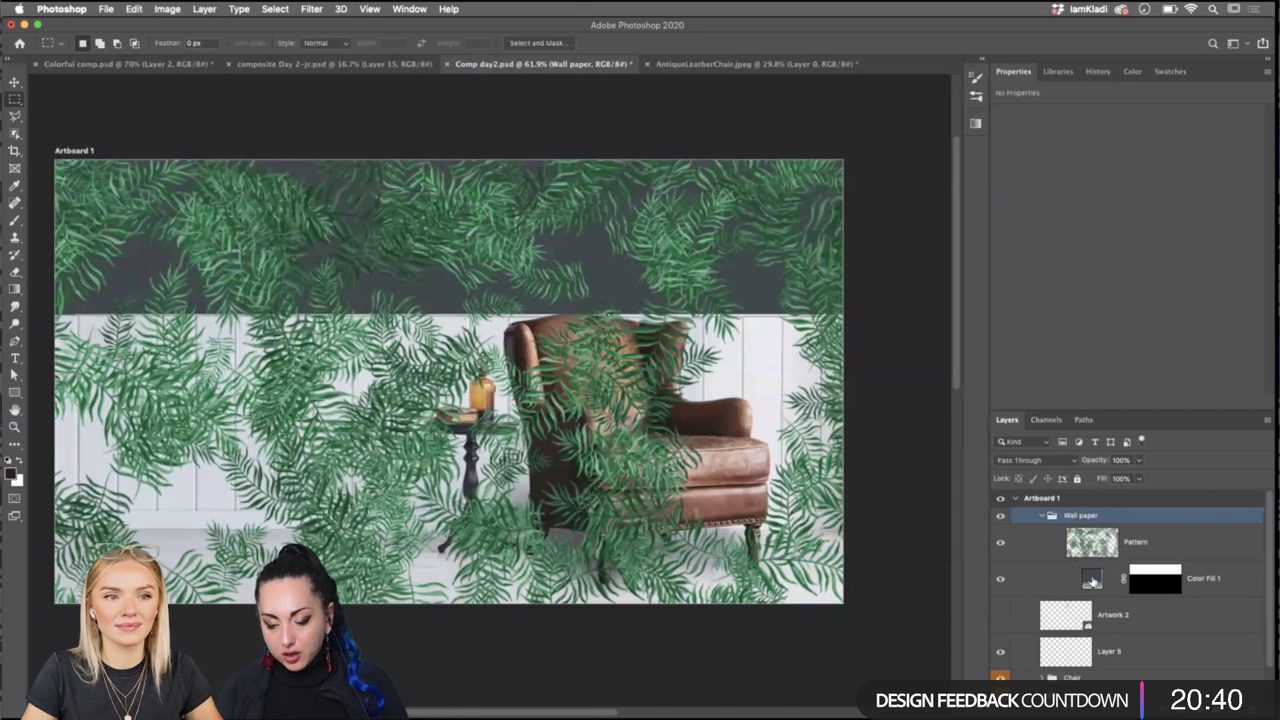
Move Color Fill 1's wall mask onto the Wall paper group and collapse it.
drag(1162, 588, 1121, 520)
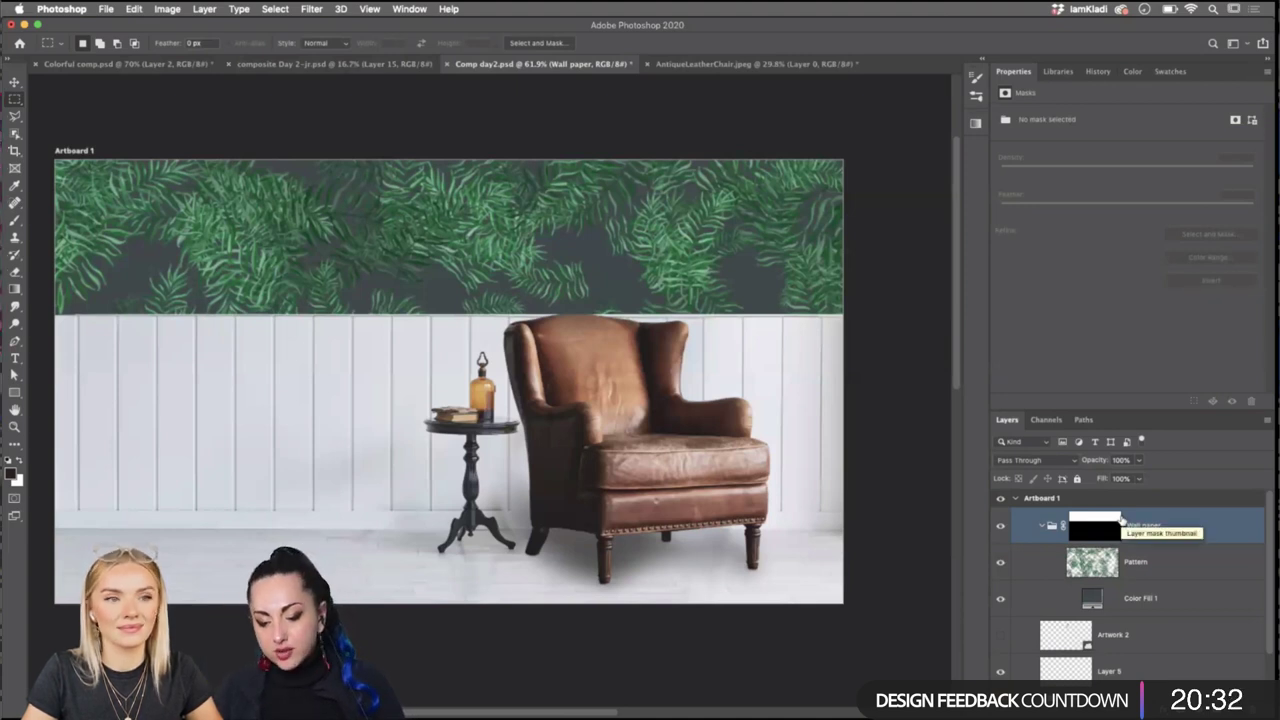
click(1042, 525)
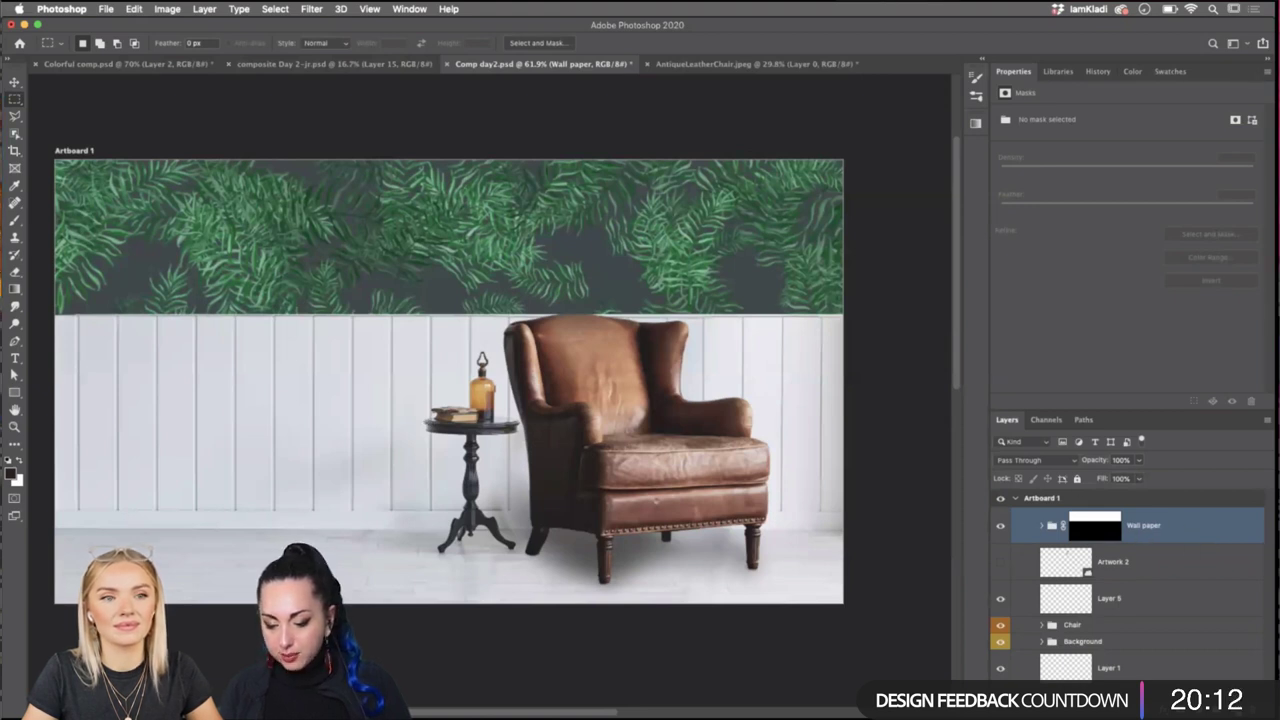
Add a Vibrance adjustment above Wall paper with Saturation at -100.
click(1193, 712)
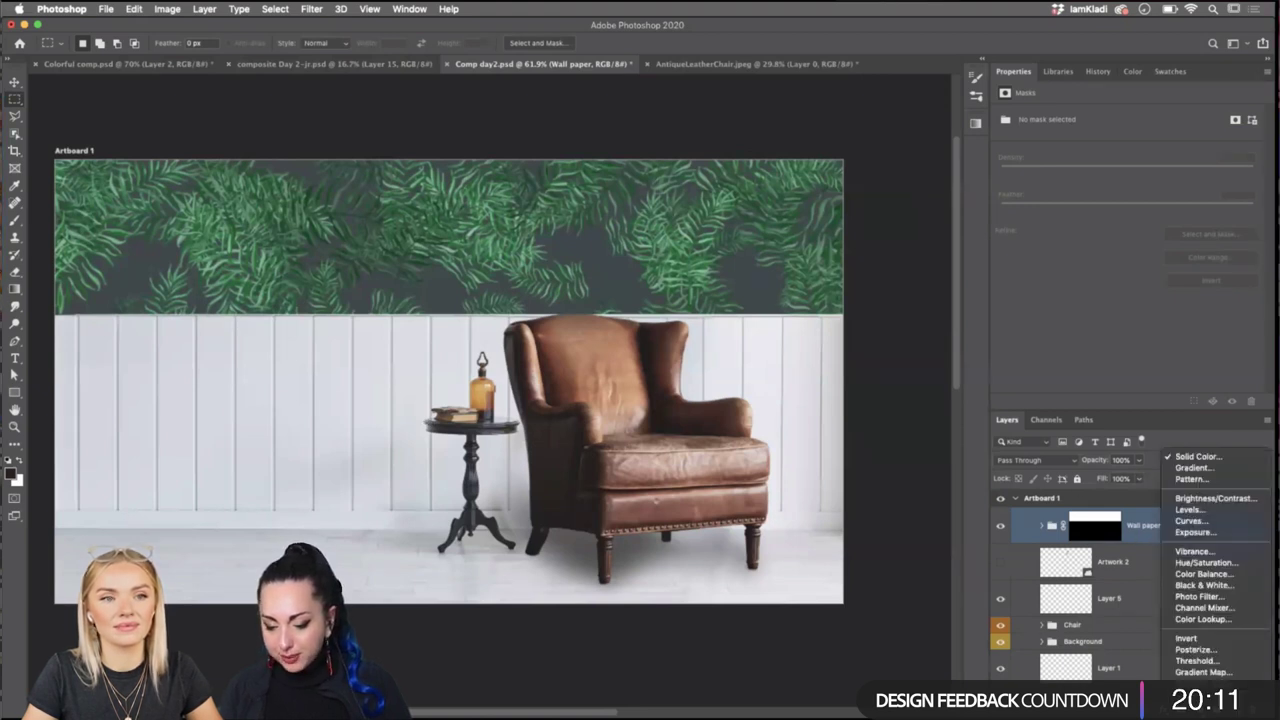
click(1211, 553)
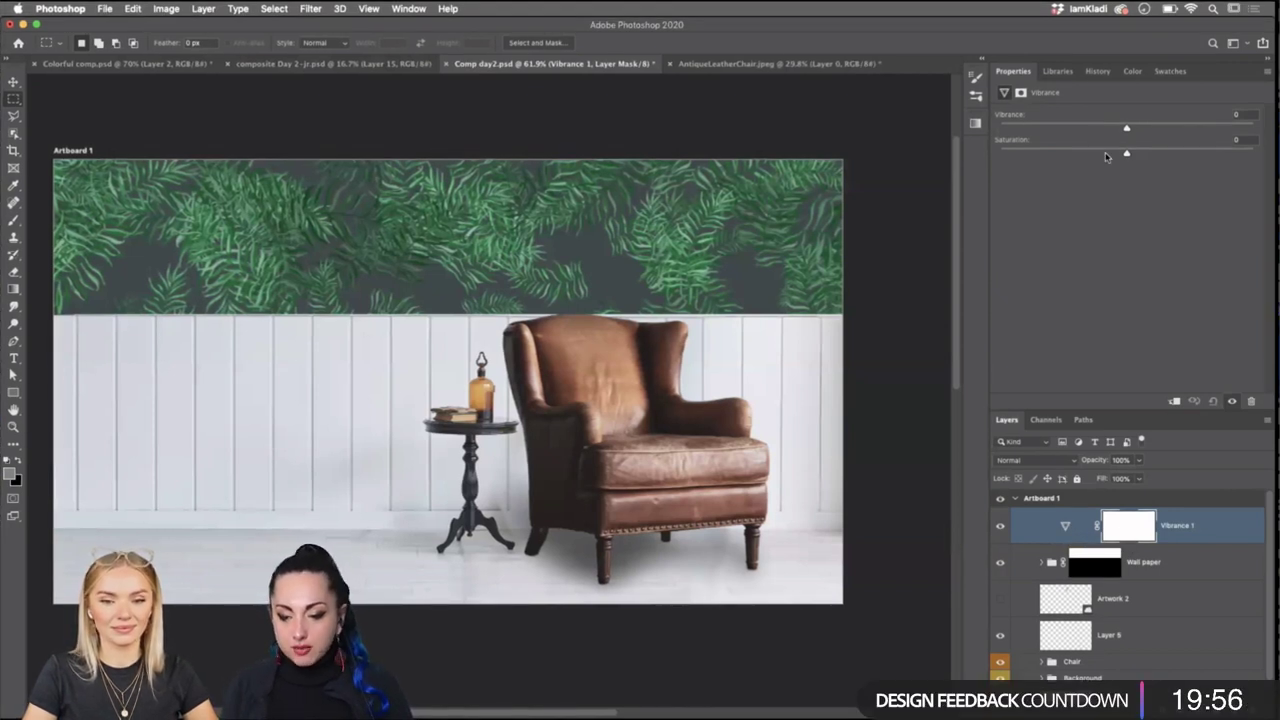
drag(1126, 154, 1166, 153)
drag(1087, 150, 931, 158)
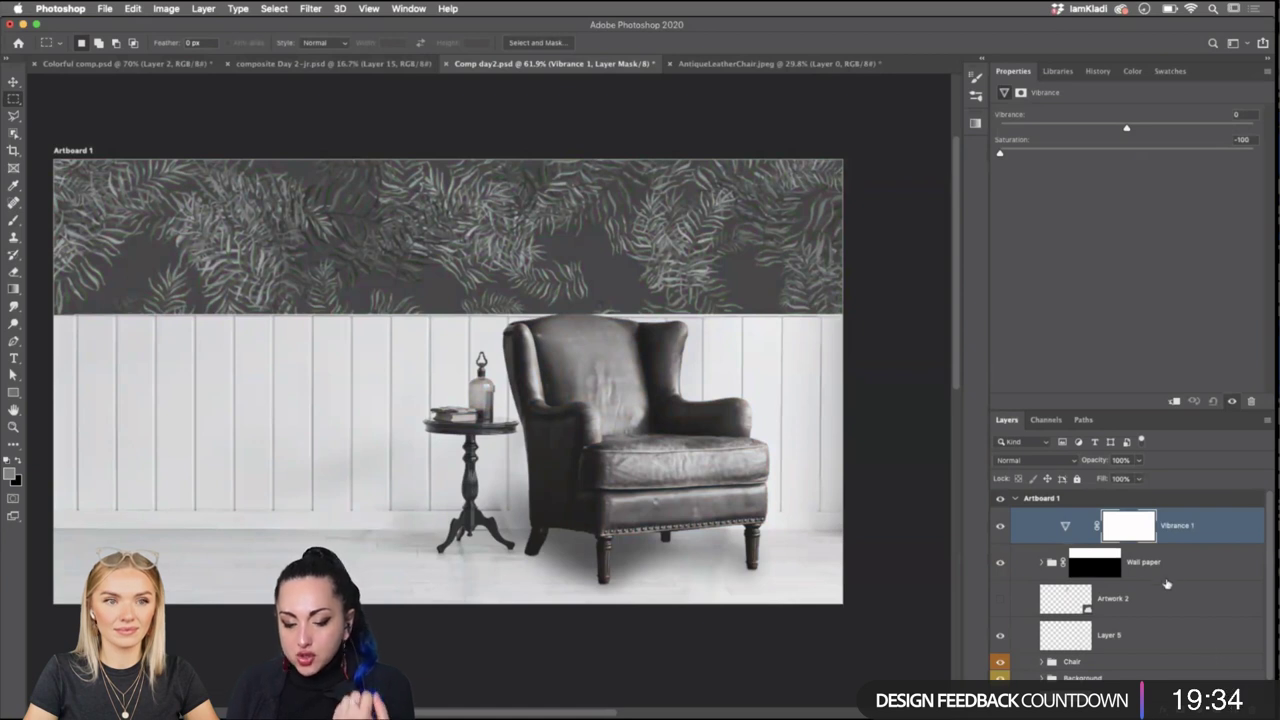
Add a Levels adjustment layer above the Chair group.
scroll(1165, 578, down, 1)
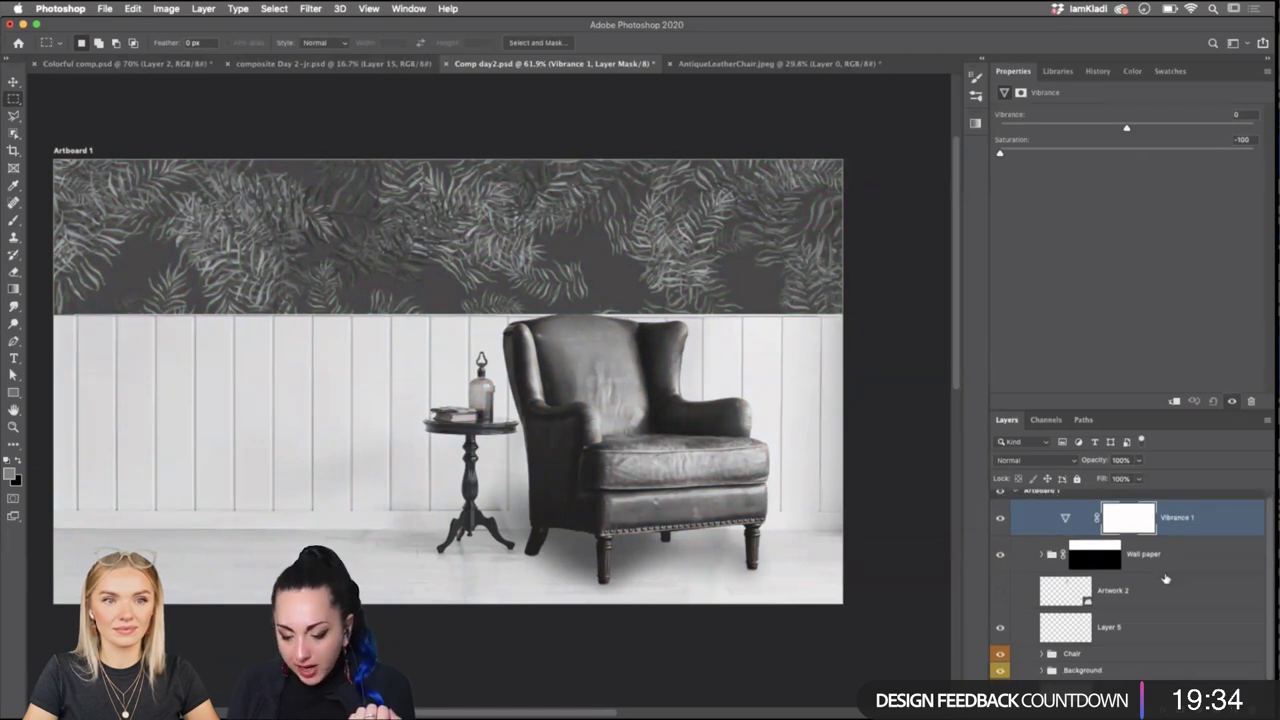
click(1132, 656)
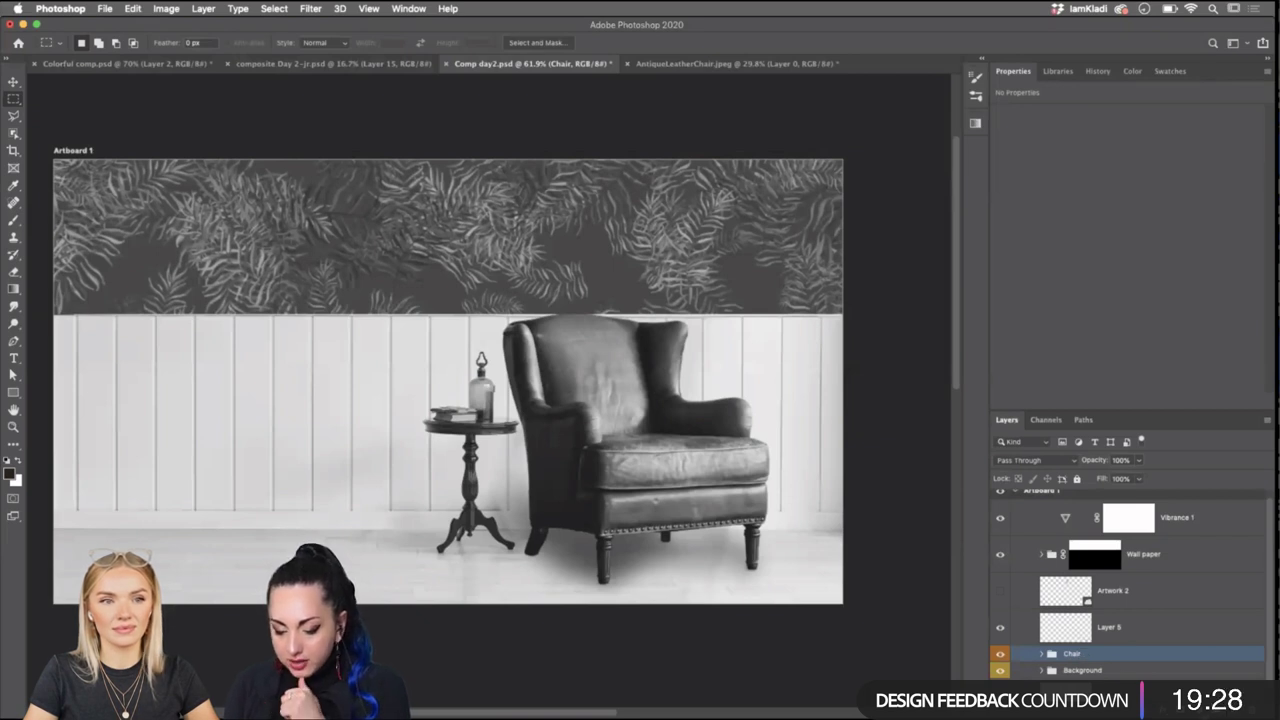
click(1168, 703)
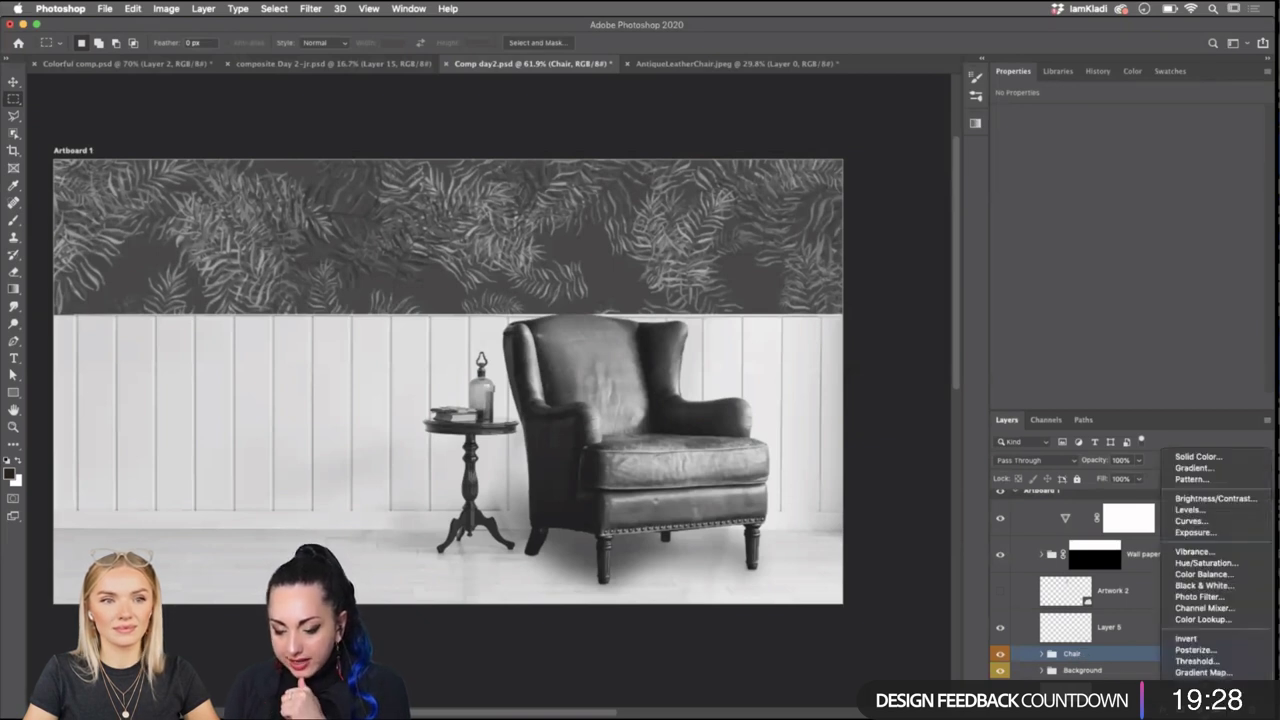
click(1205, 510)
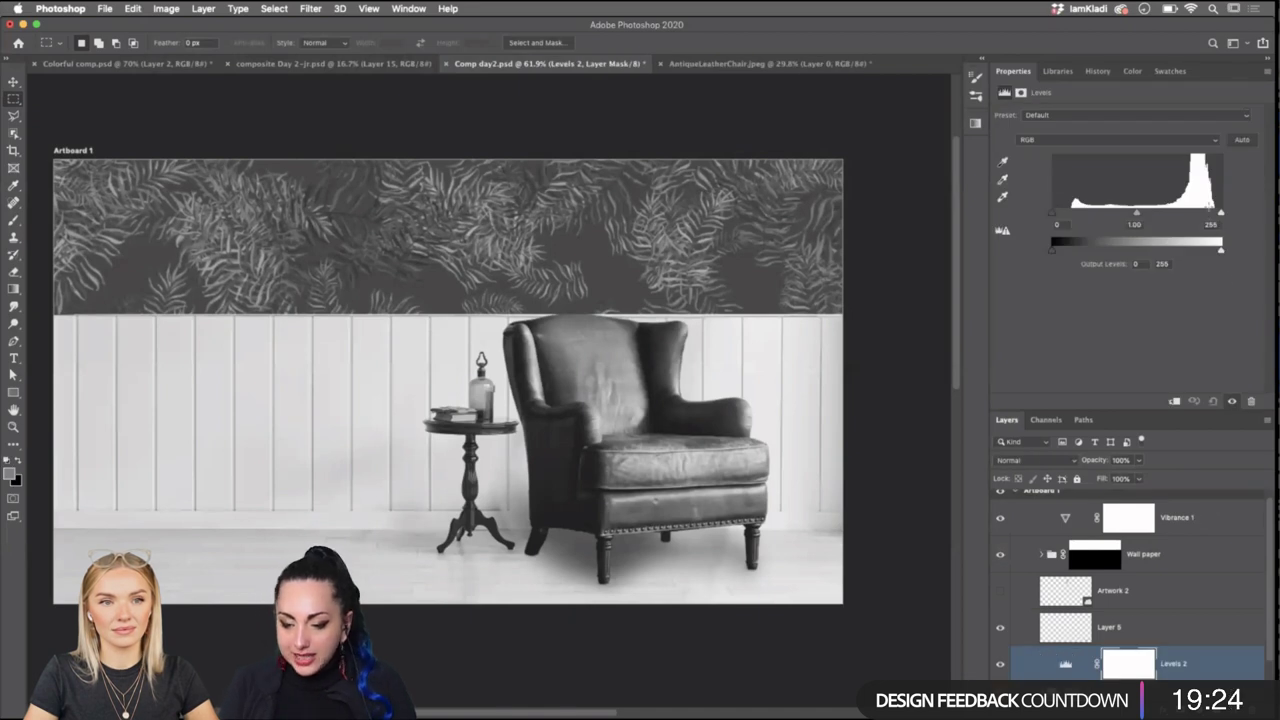
Lower Levels 2's output white to 200 and set its midtone around 1.08.
drag(1221, 214, 1188, 253)
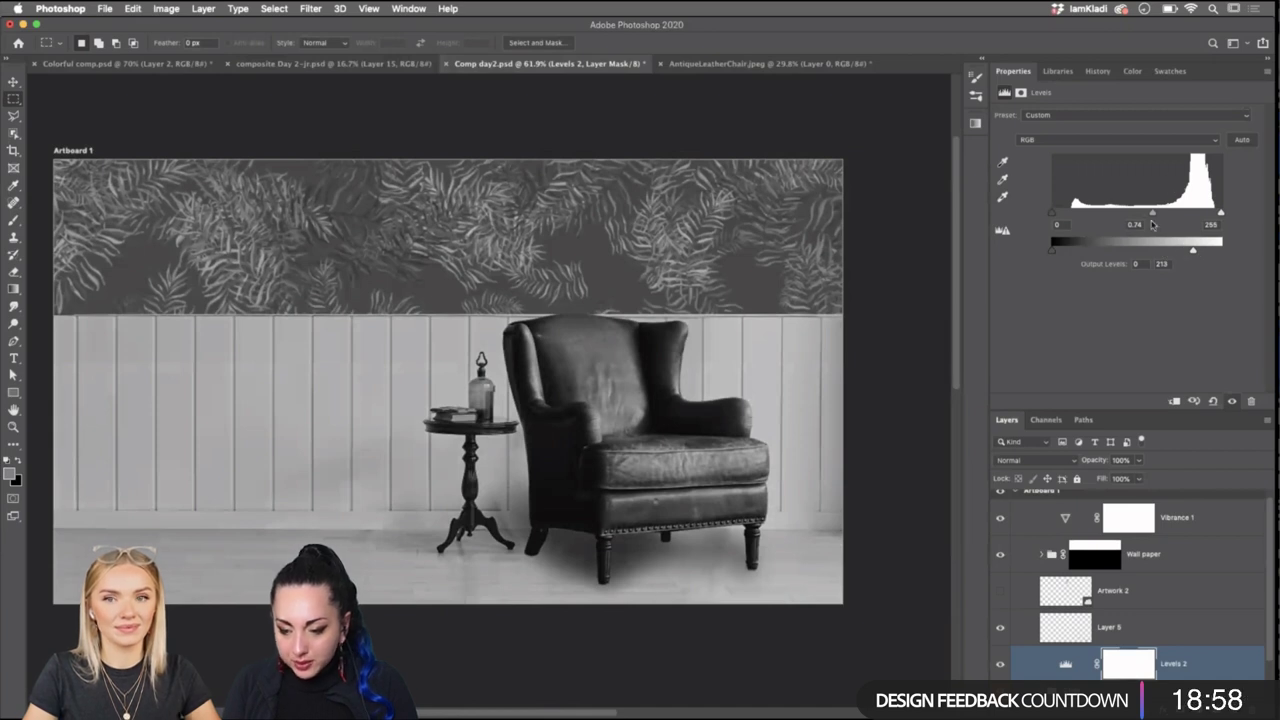
drag(1193, 251, 1222, 252)
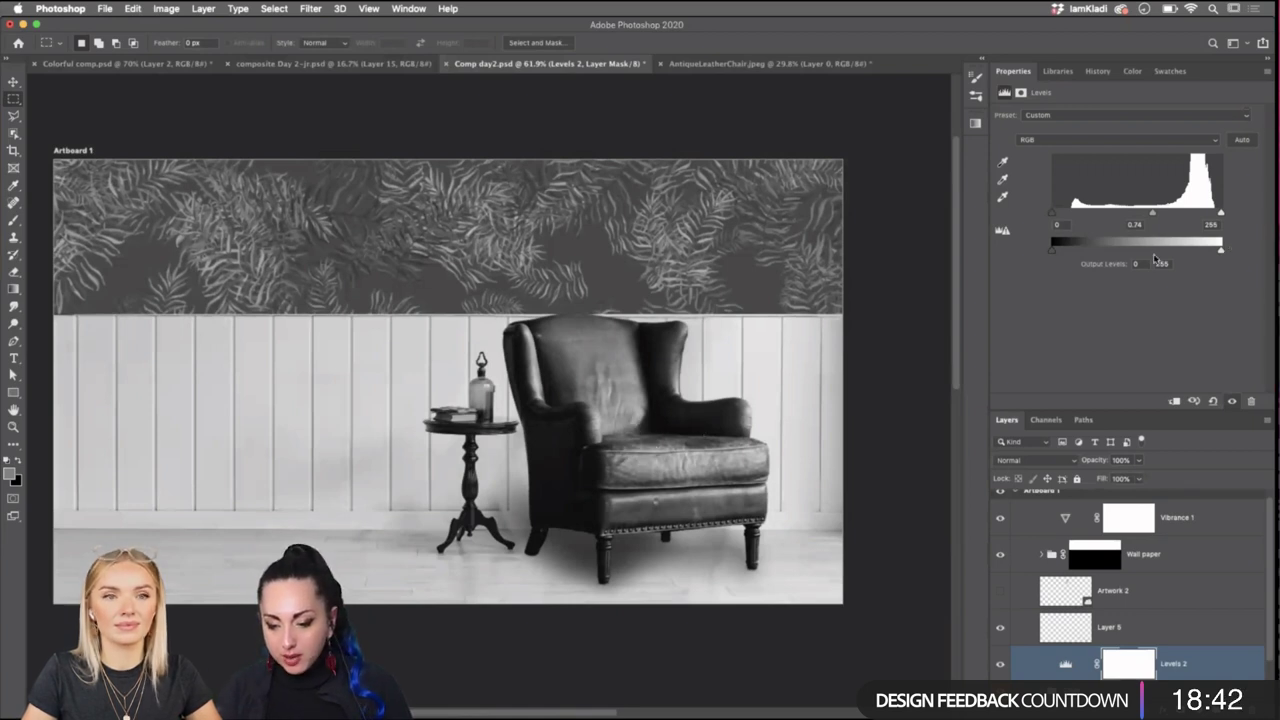
drag(1220, 249, 1190, 252)
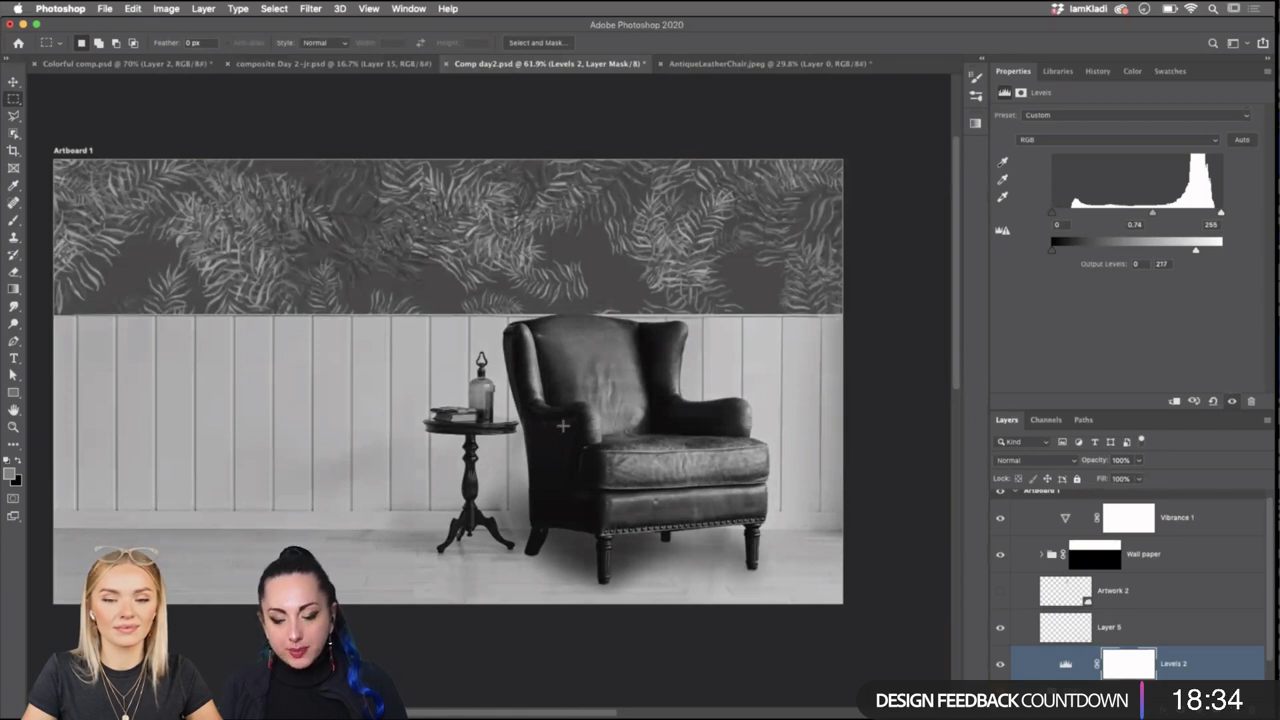
drag(1195, 250, 1184, 253)
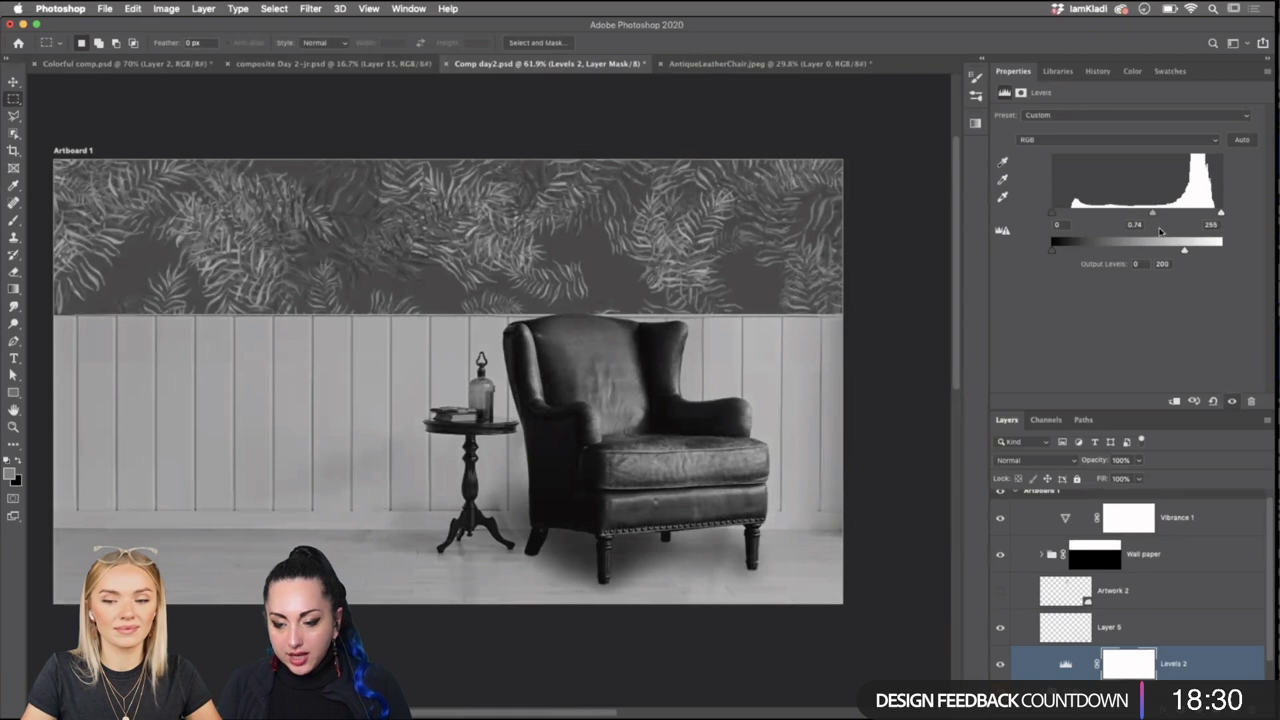
drag(1149, 214, 1132, 218)
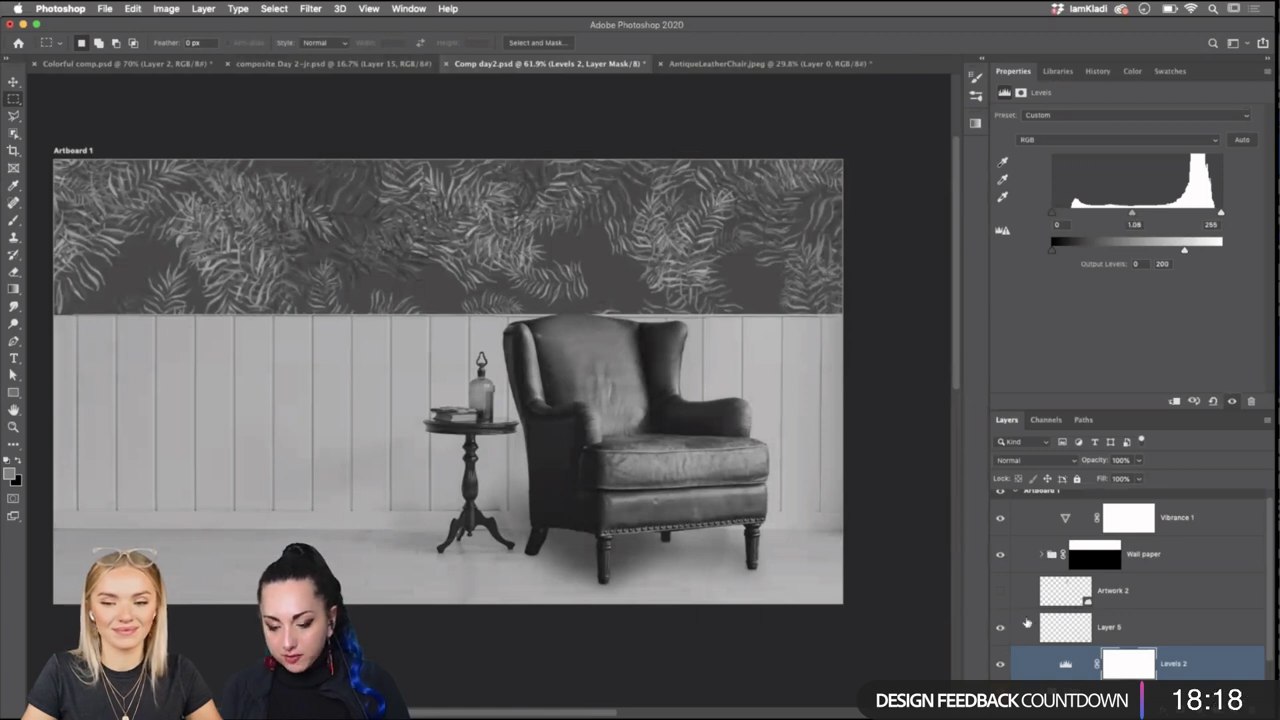
Clip Levels 2 to the Chair group, toggling it to compare the chair.
scroll(1027, 620, up, 1)
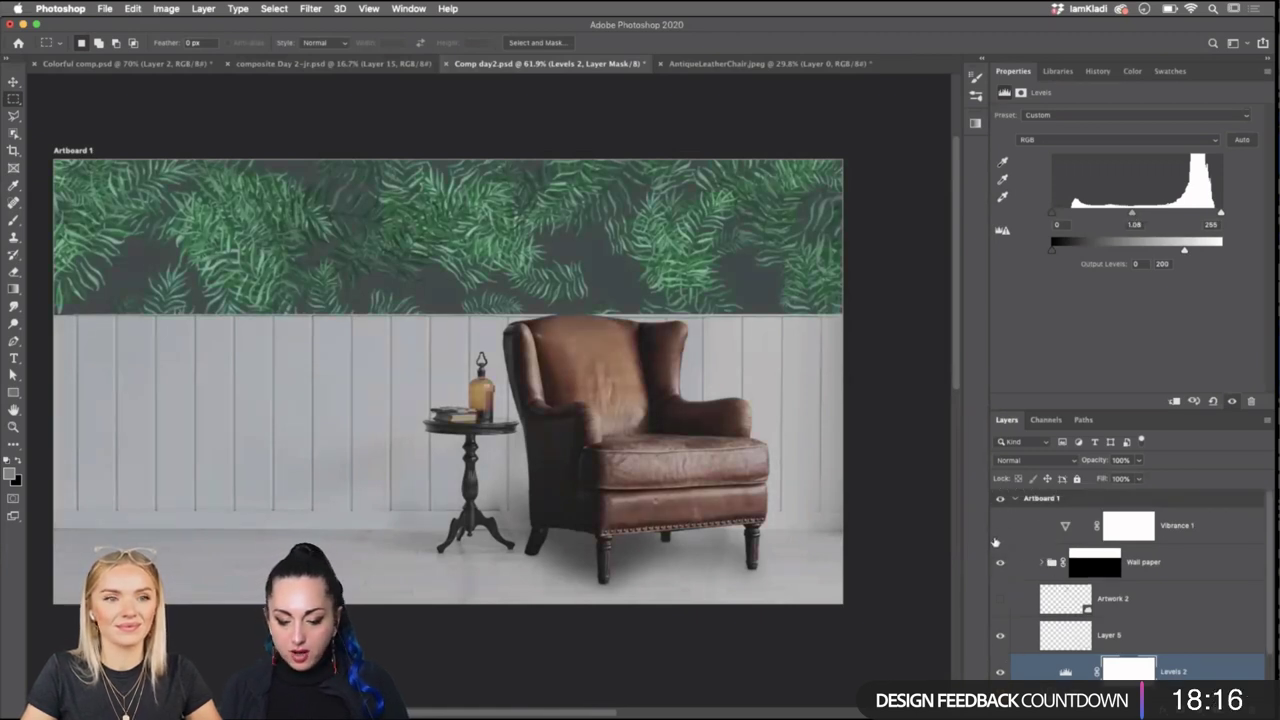
click(999, 672)
click(999, 672)
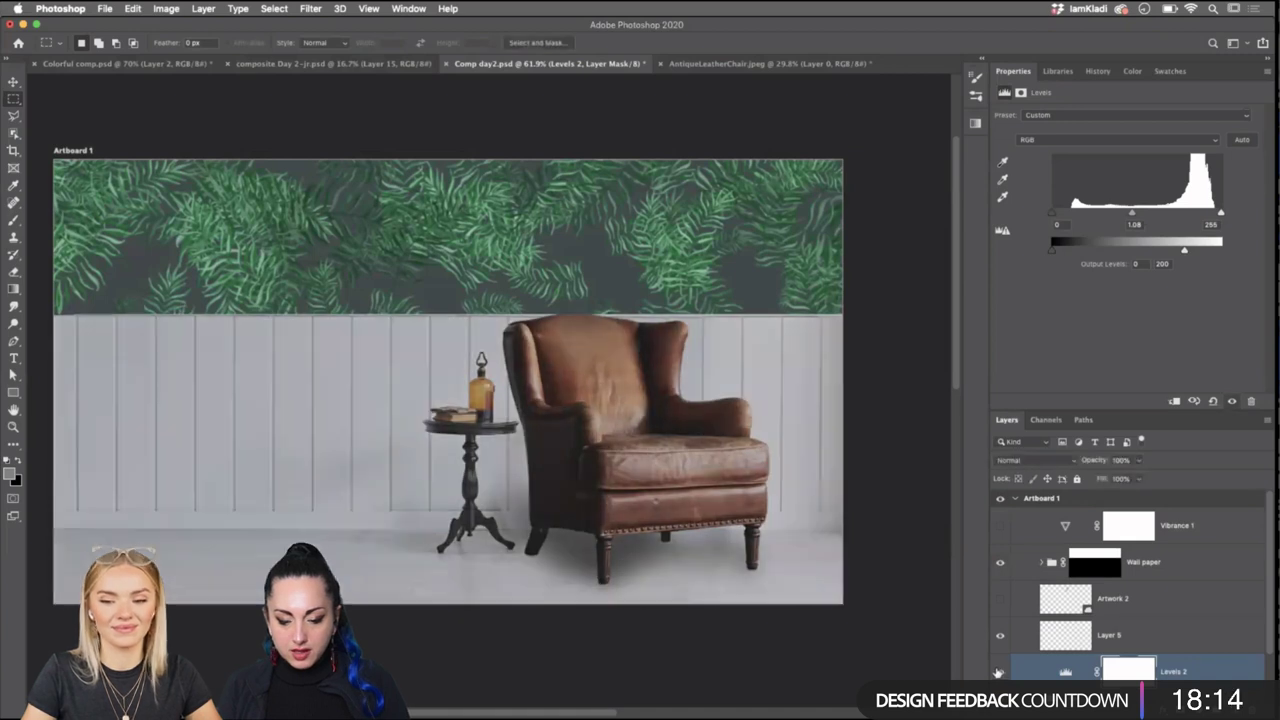
scroll(1095, 640, down, 3)
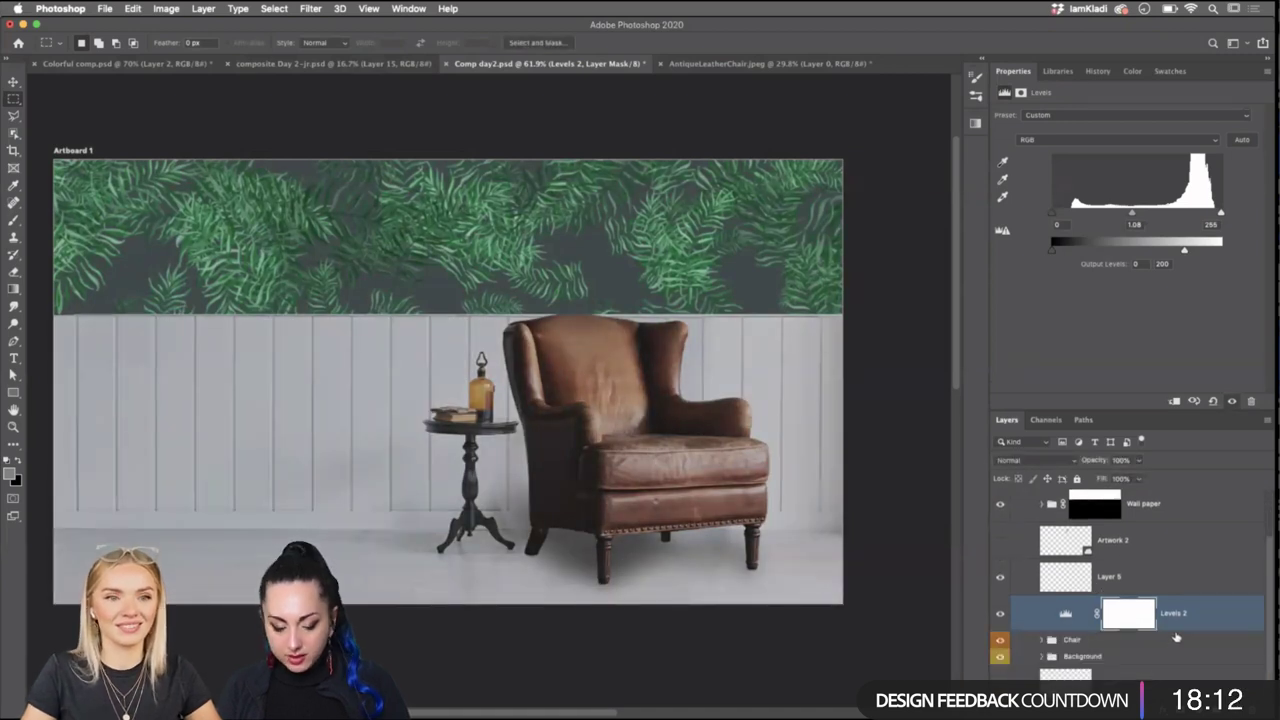
key(super+alt+g)
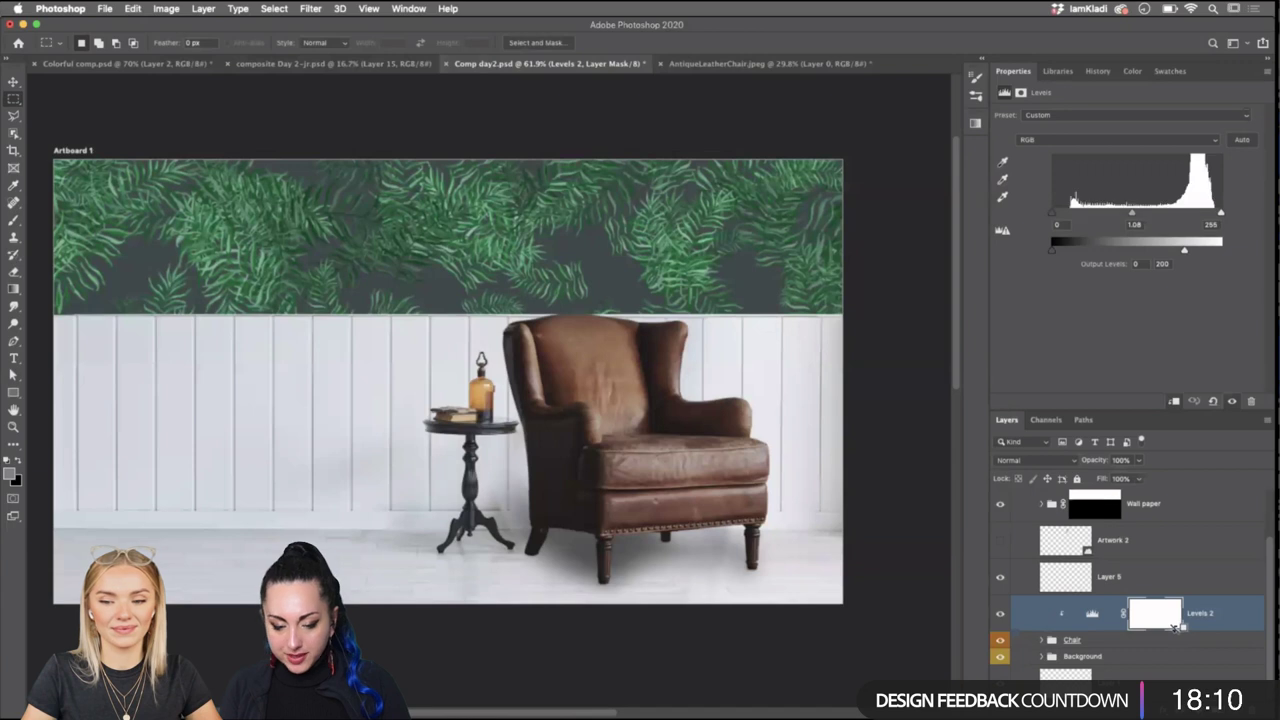
click(999, 614)
click(999, 614)
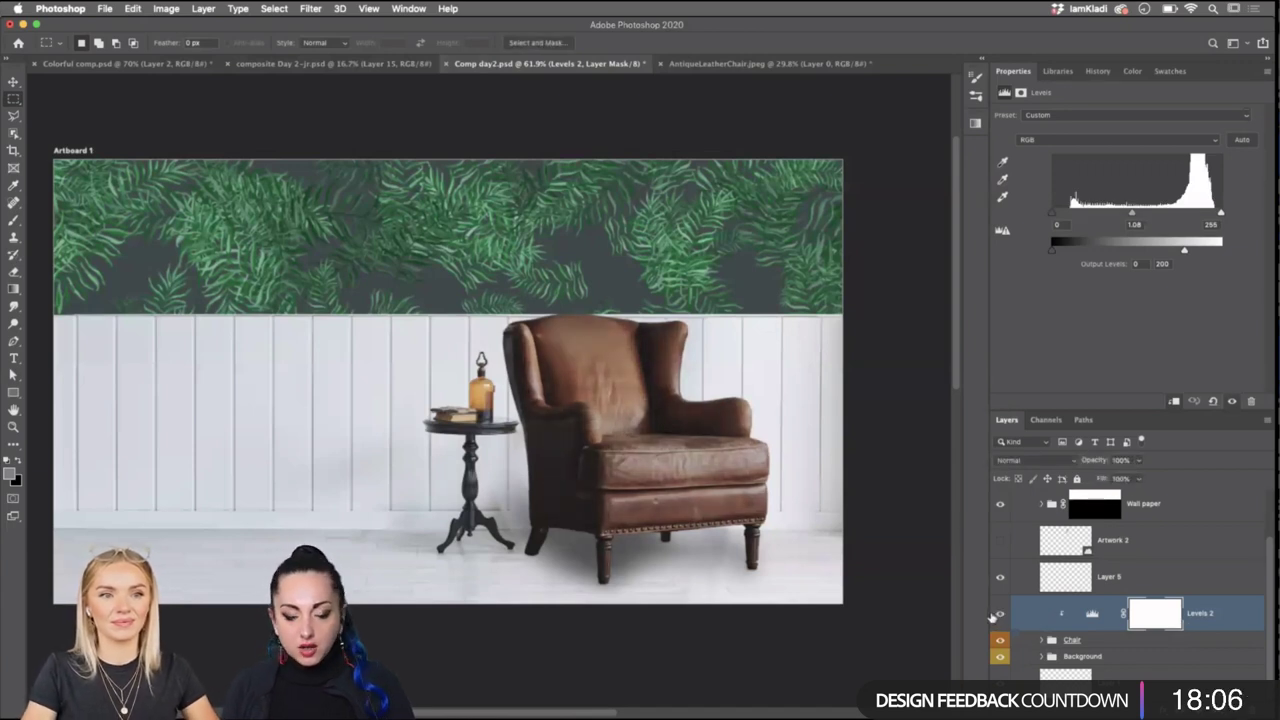
click(999, 615)
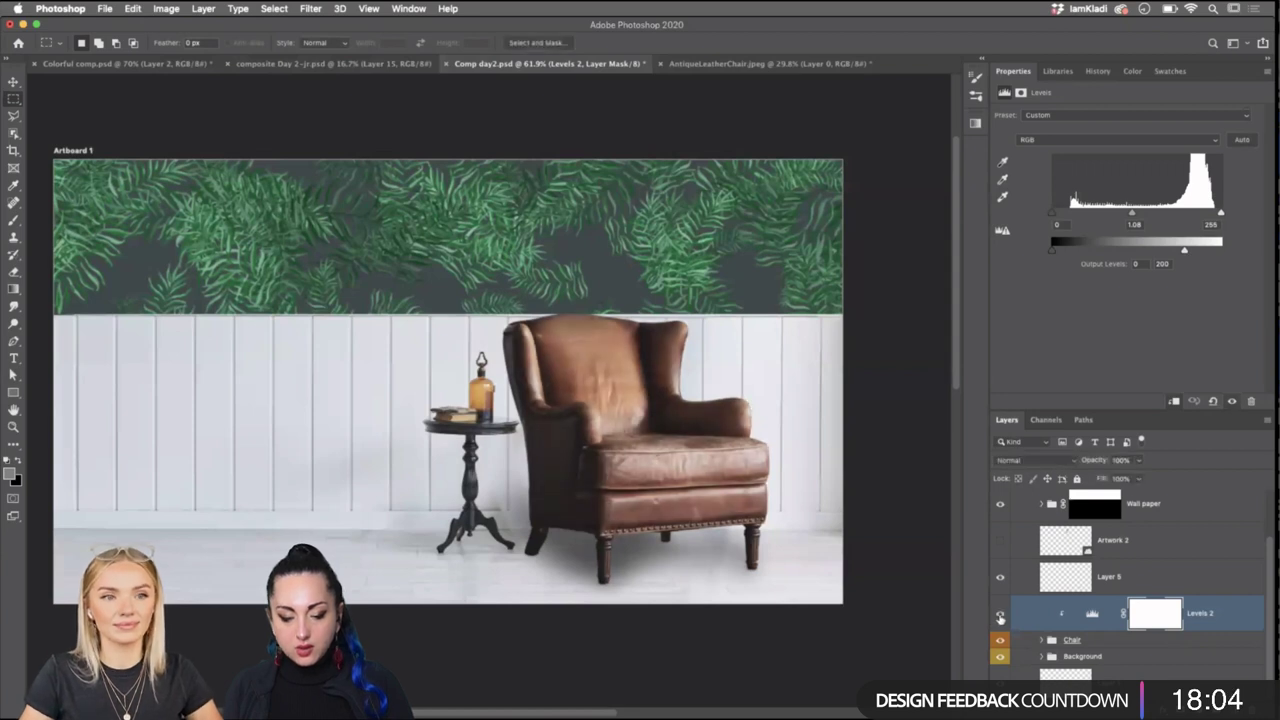
click(999, 615)
click(999, 617)
click(999, 617)
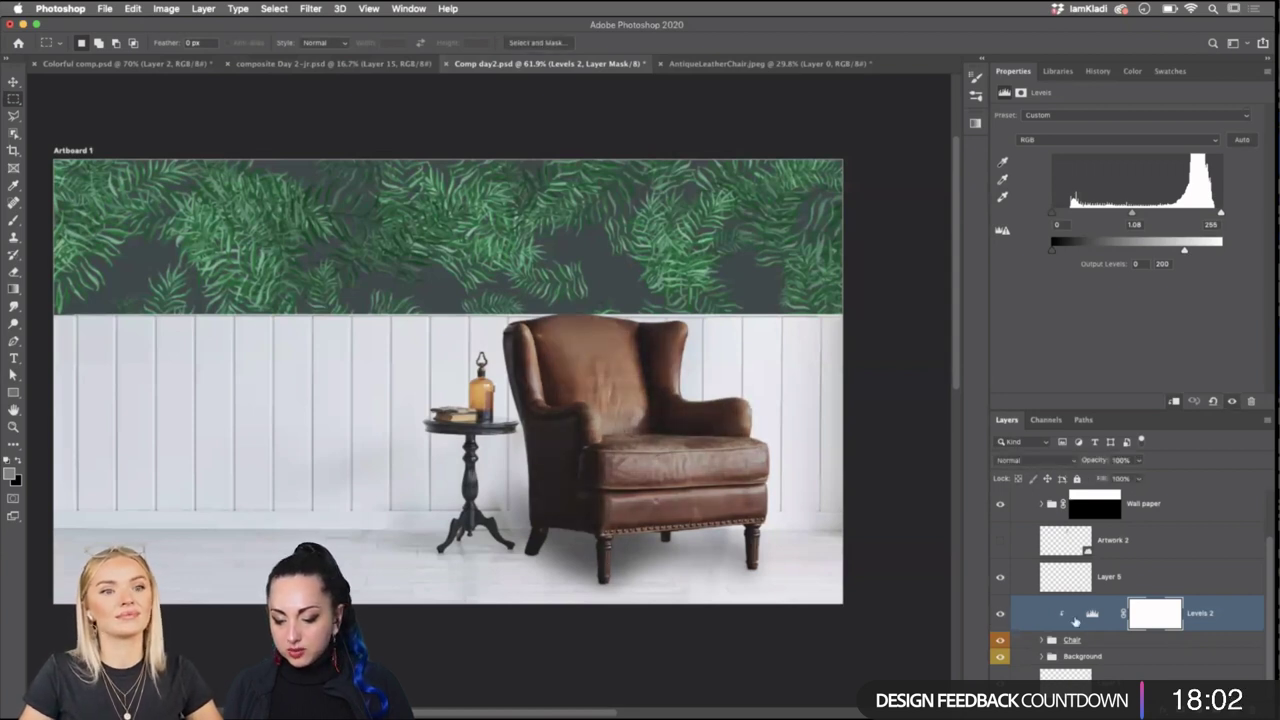
Set Levels 2's output white to 211 and its midtone to 0.97.
click(1091, 615)
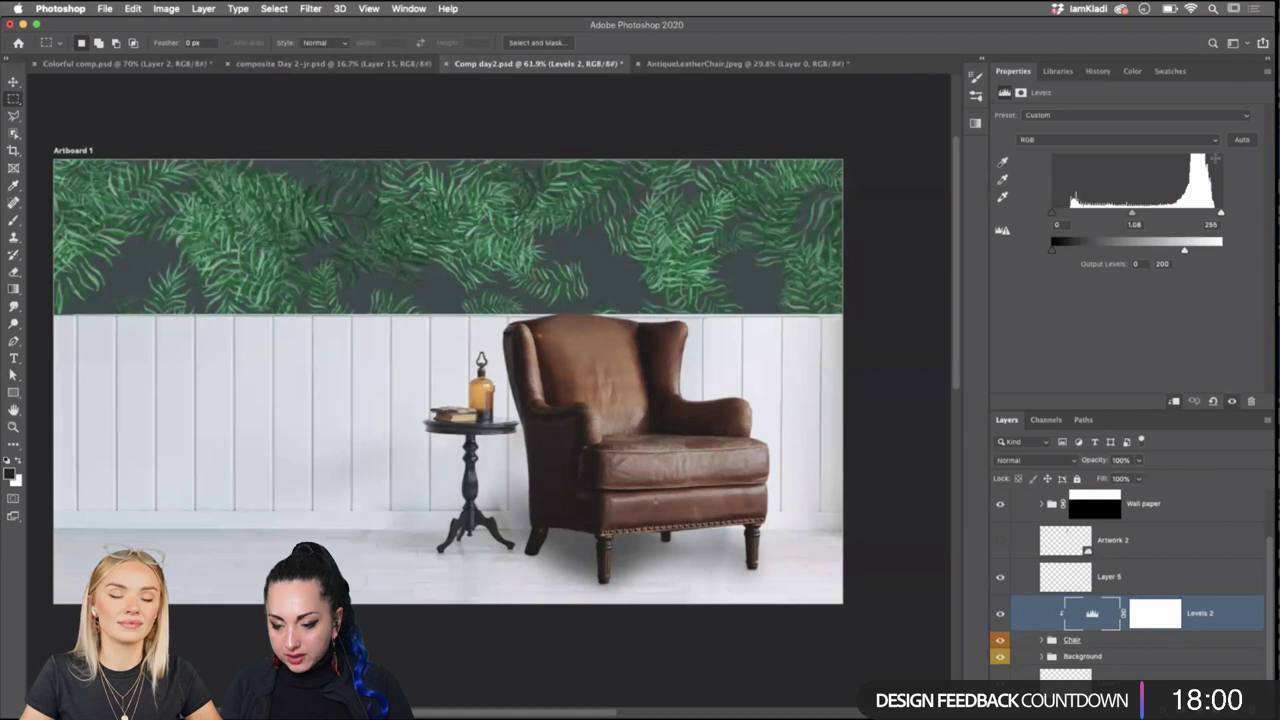
mouse_move(1186, 251)
mouse_down()
mouse_move(1201, 251)
mouse_move(1175, 251)
mouse_move(1199, 251)
mouse_up()
scroll(1055, 600, up, 3)
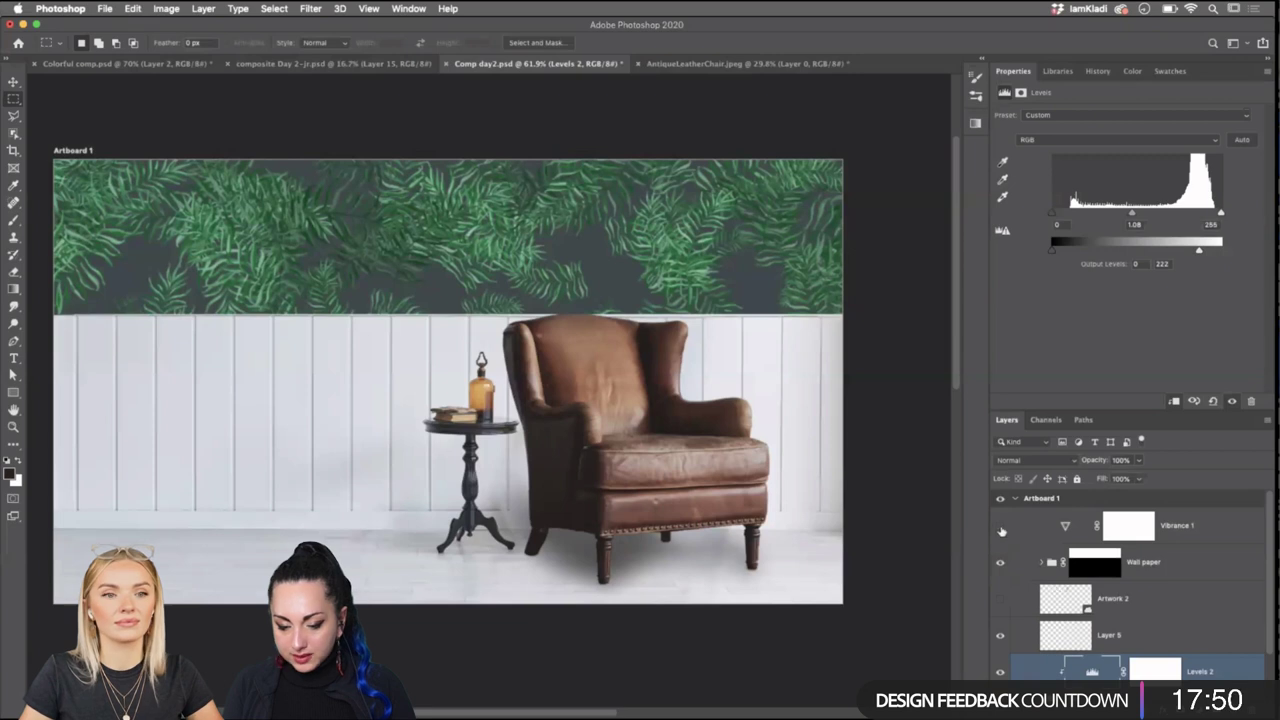
mouse_move(1198, 256)
mouse_down()
mouse_move(1004, 267)
mouse_move(1224, 258)
mouse_move(1193, 260)
mouse_up()
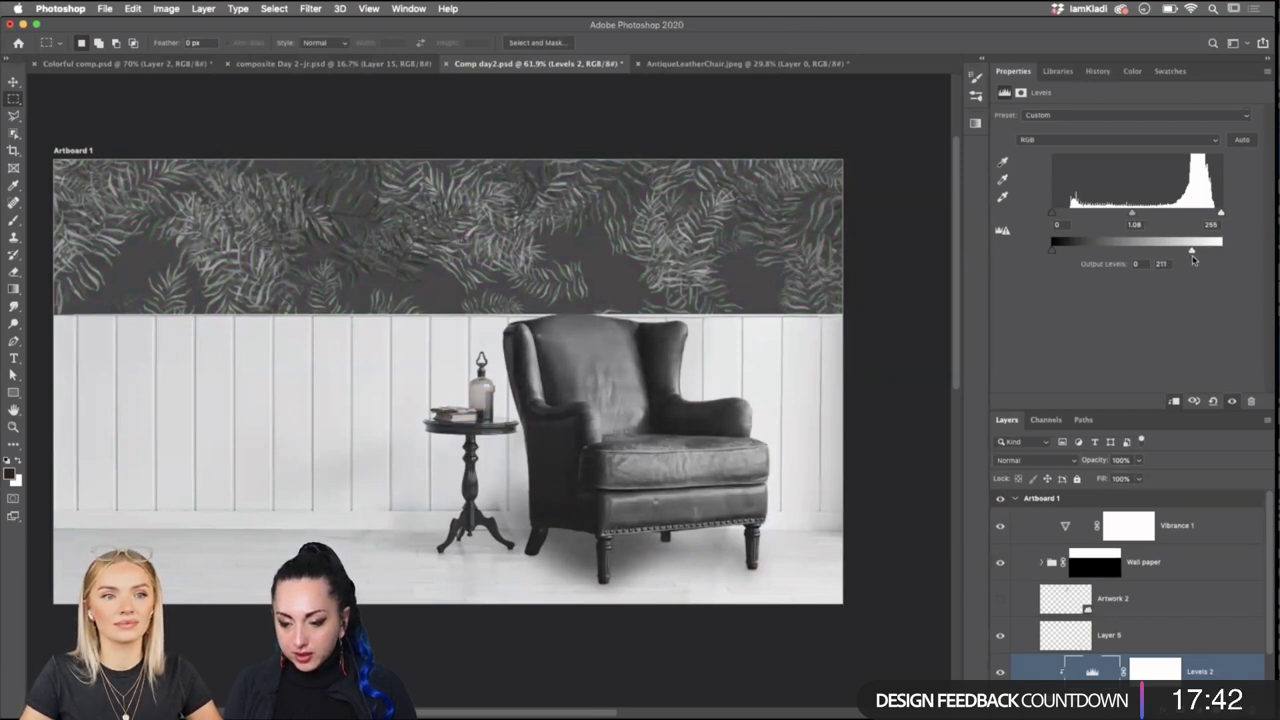
drag(1132, 213, 1137, 213)
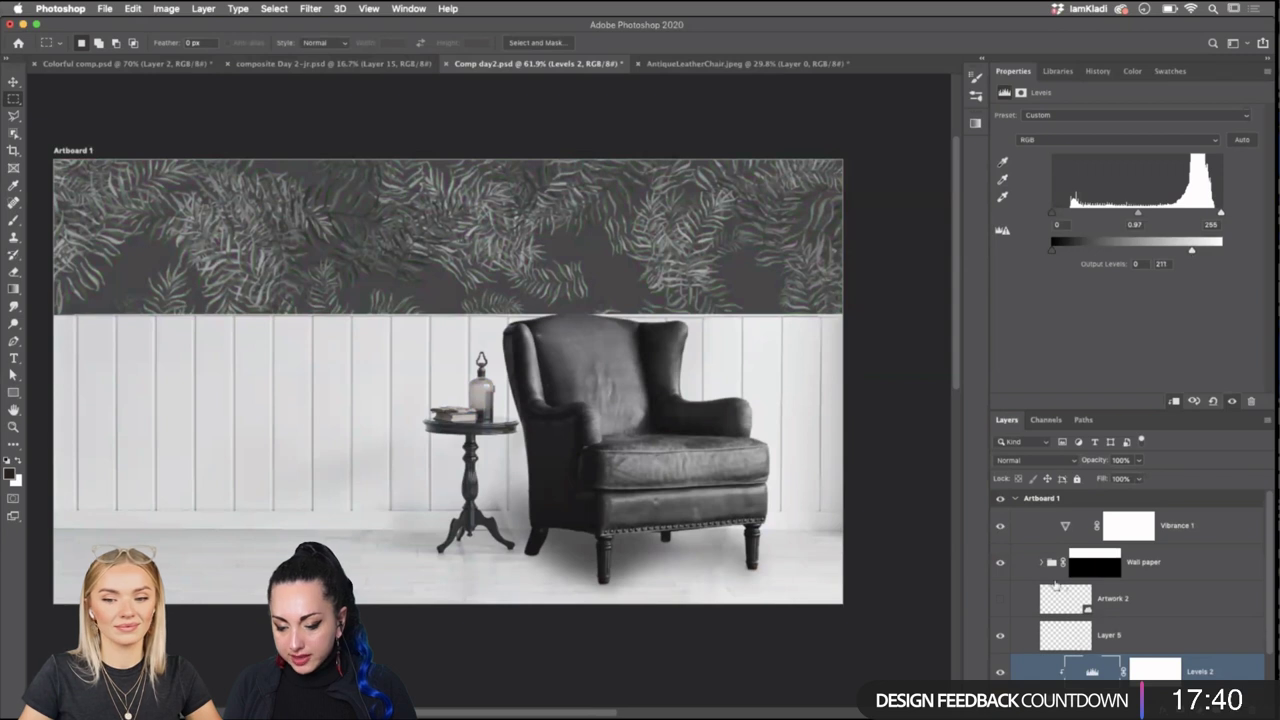
Compare with Vibrance 1 and Levels 2 toggled, leaving Vibrance 1 on.
click(1000, 526)
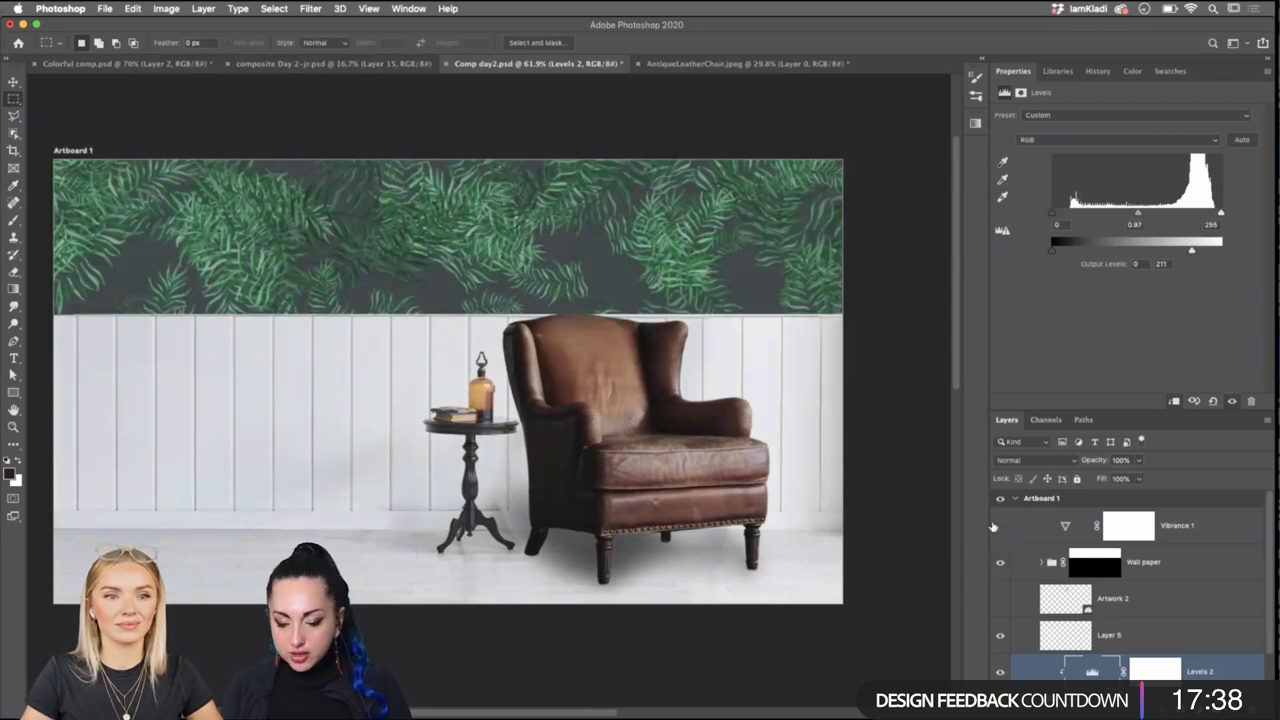
click(1000, 671)
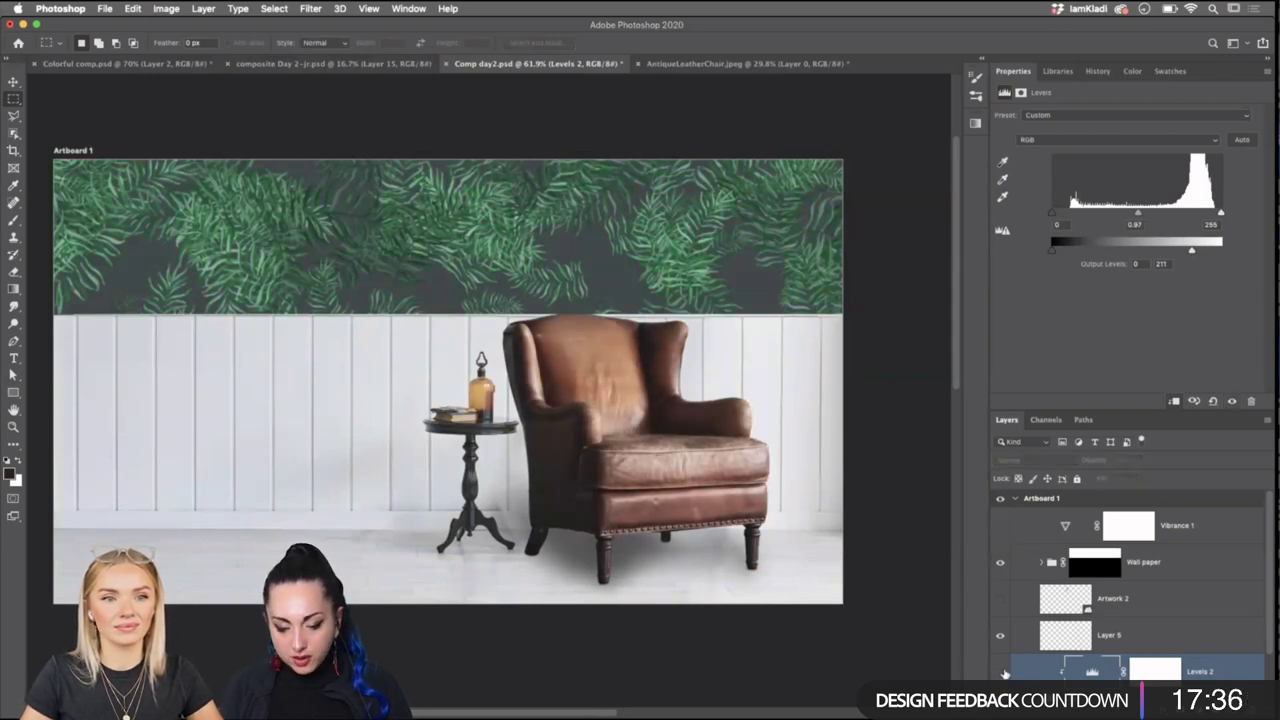
click(1001, 671)
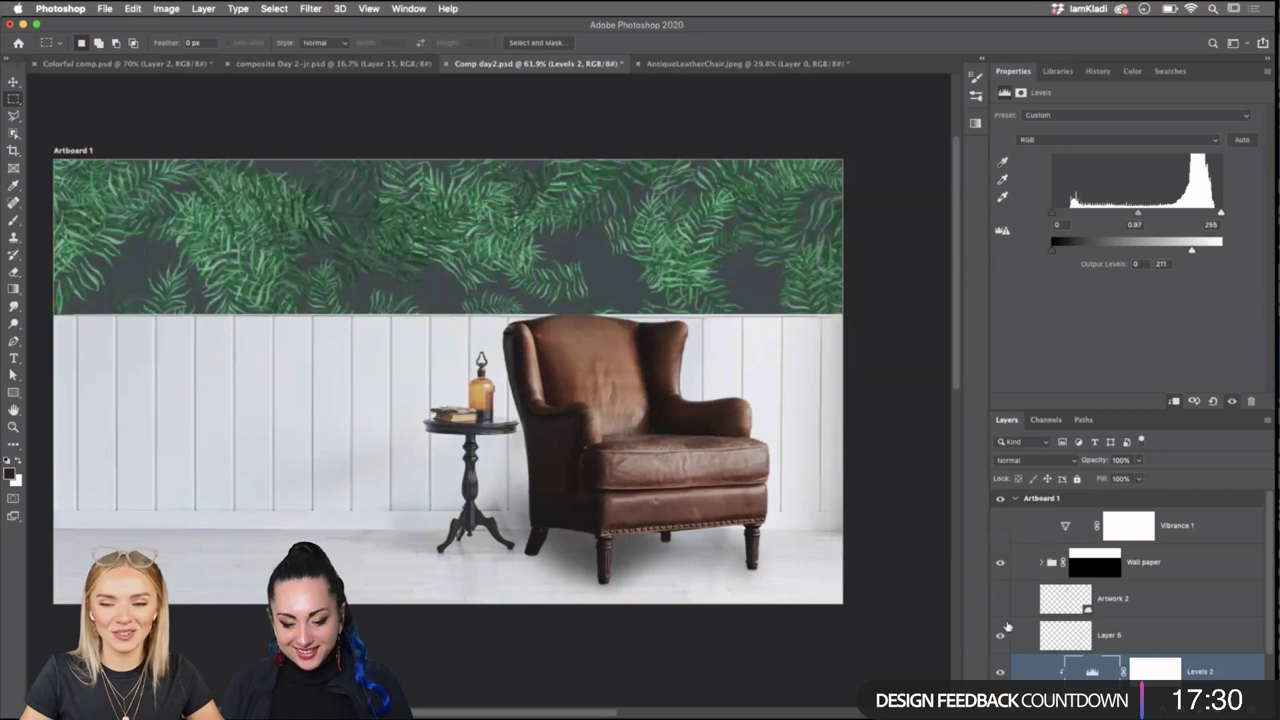
scroll(812, 572, down, 2)
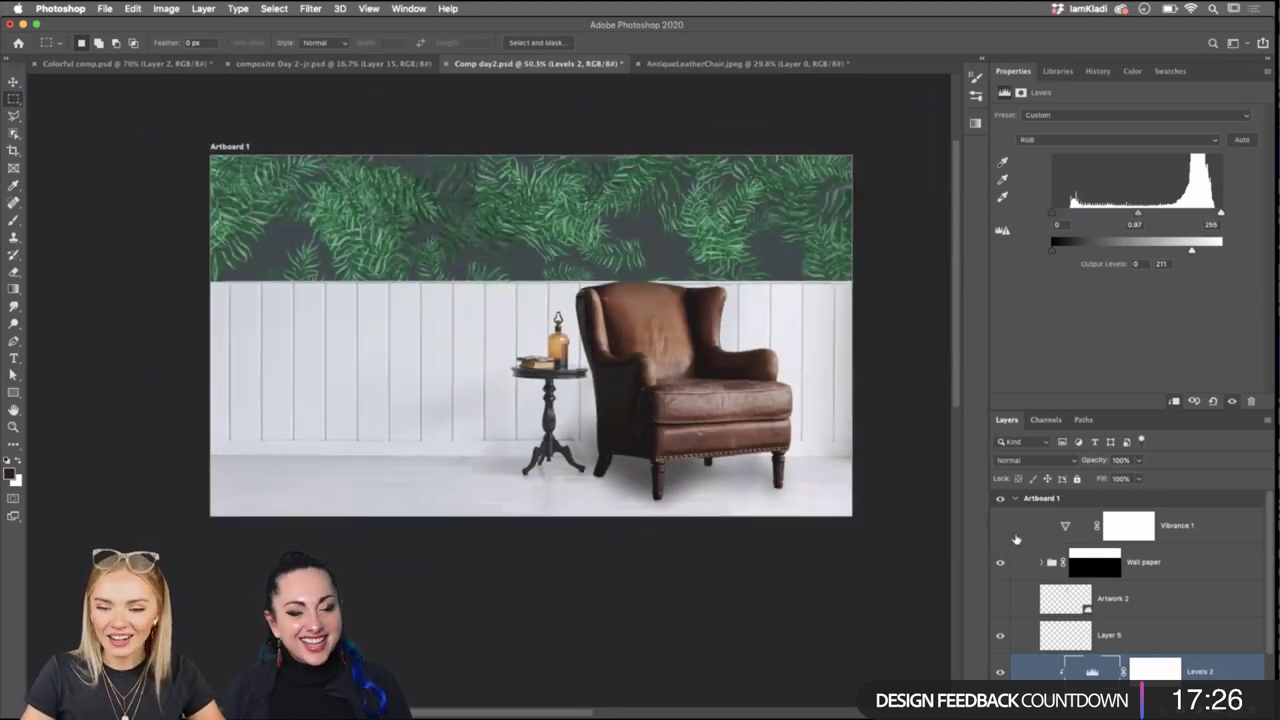
click(1005, 530)
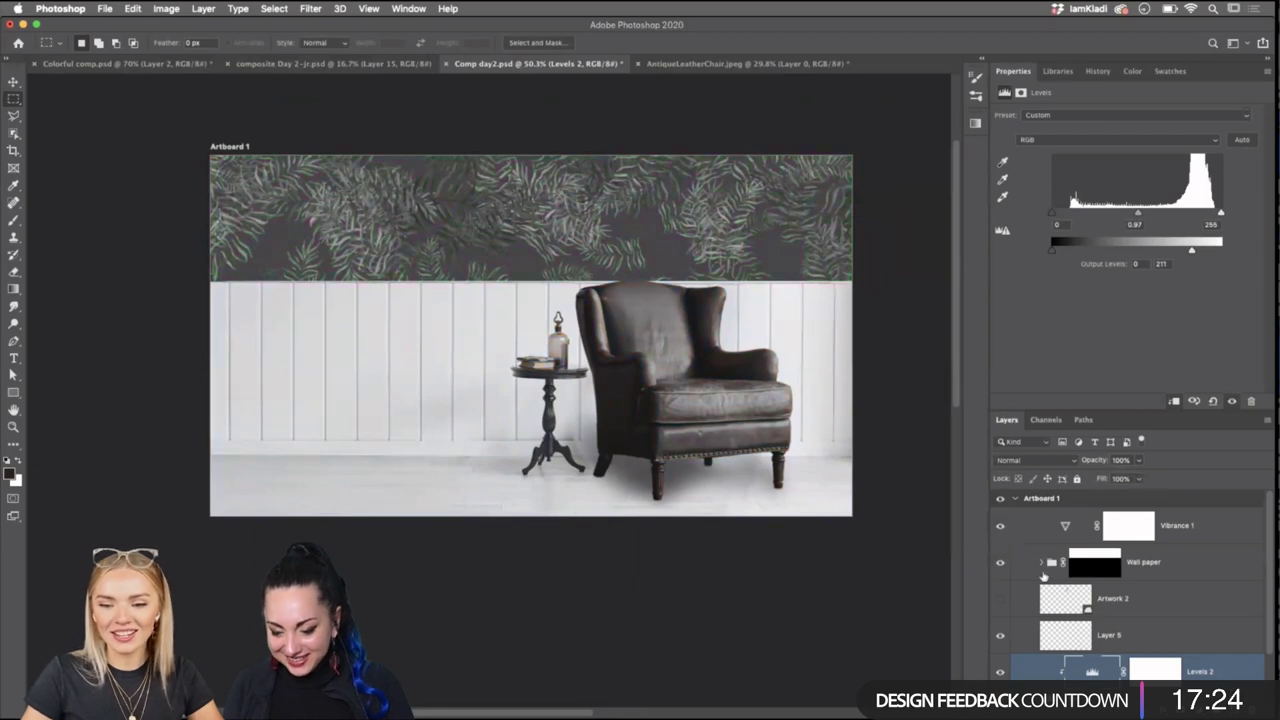
scroll(1095, 634, down, 2)
Set the Background group's Levels 1 output range to 22–189.
click(1041, 658)
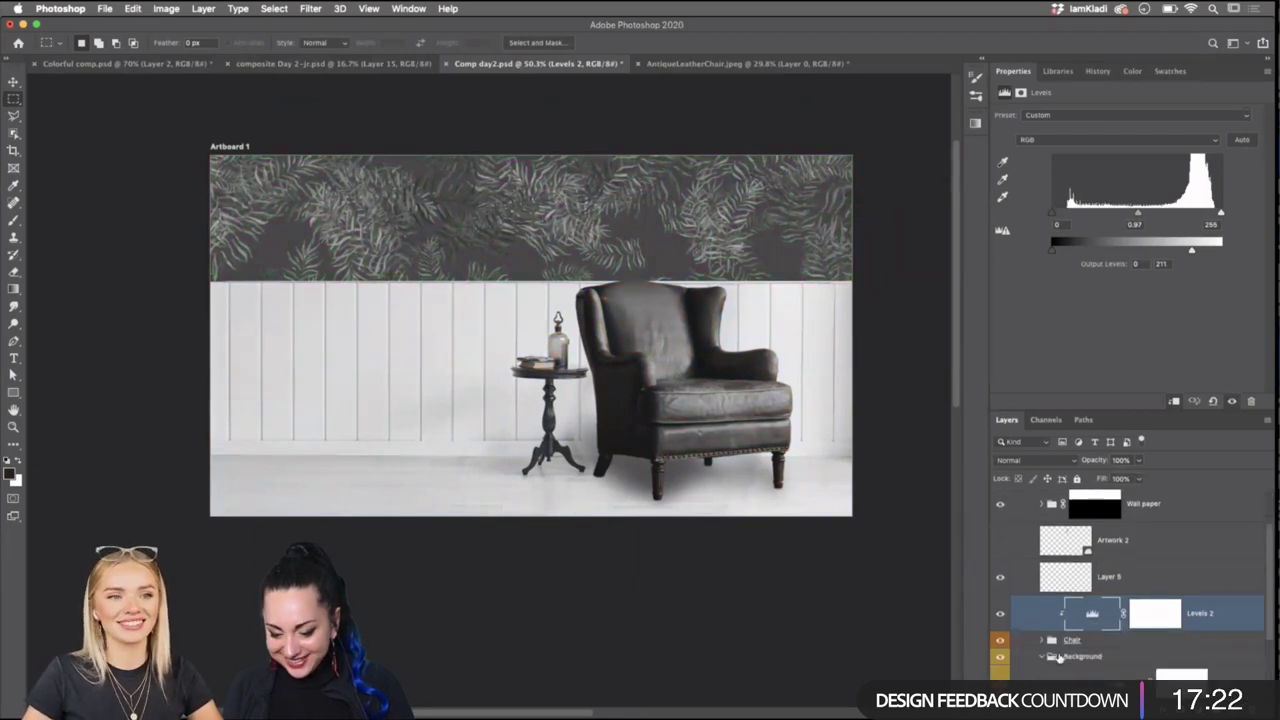
scroll(1150, 660, down, 1)
drag(1218, 212, 1181, 251)
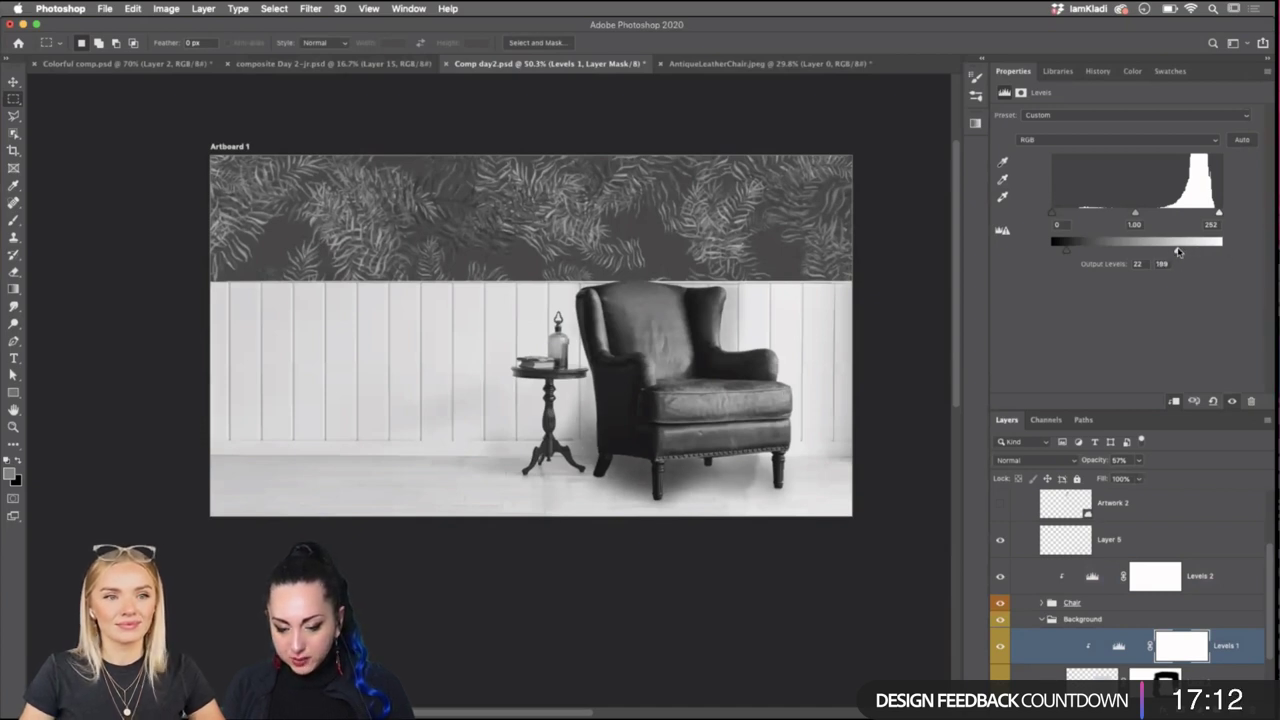
scroll(1025, 551, up, 2)
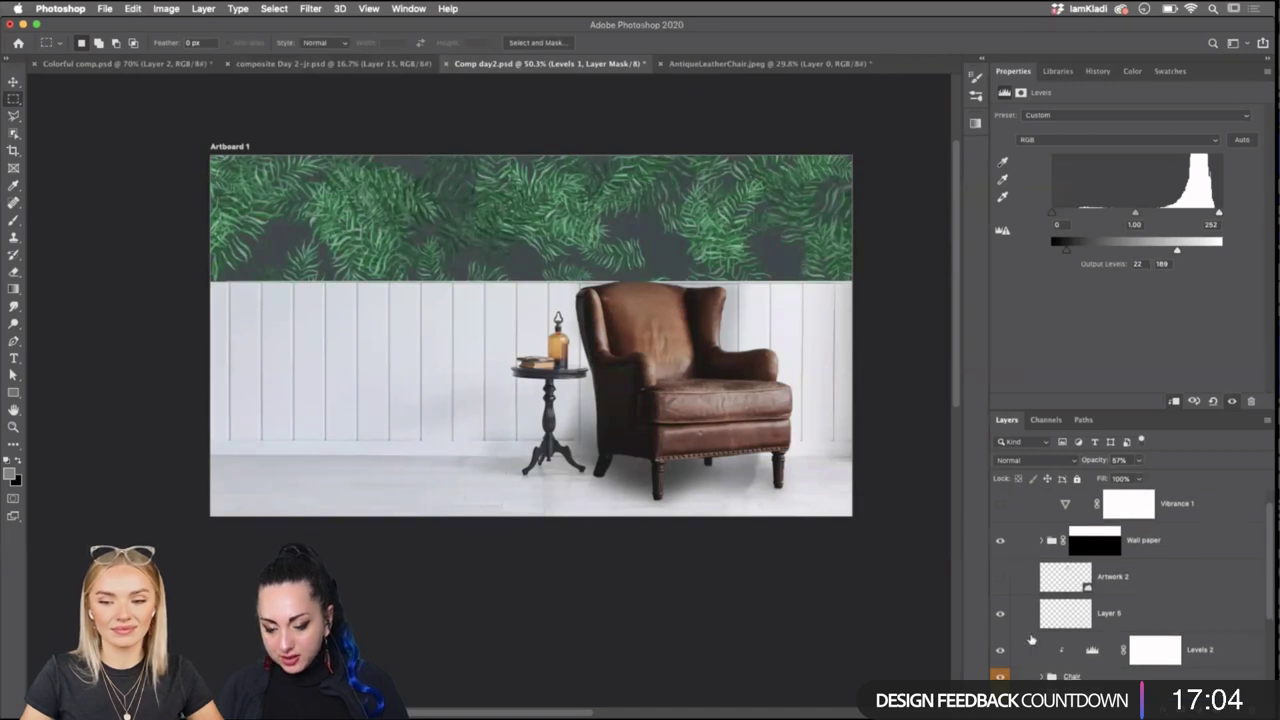
scroll(1040, 640, down, 2)
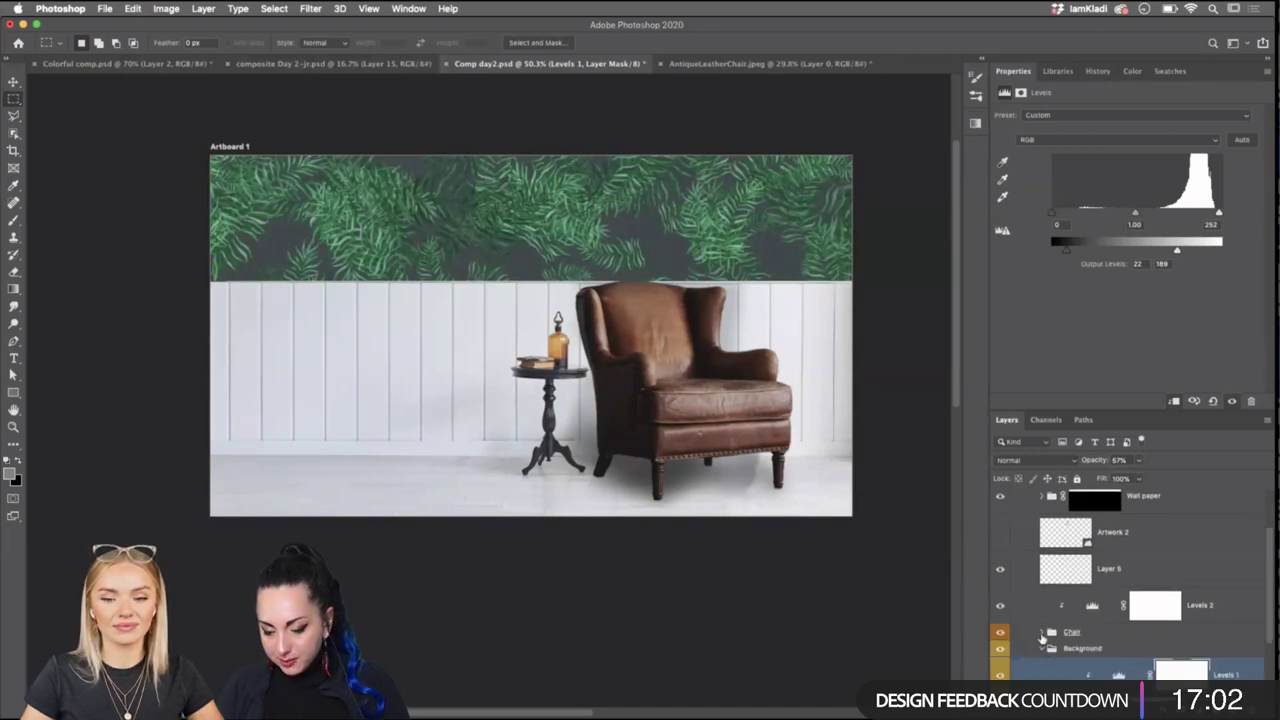
Move Levels 2 into the Chair group above Layer 3 and clip it there.
click(1048, 650)
click(1043, 632)
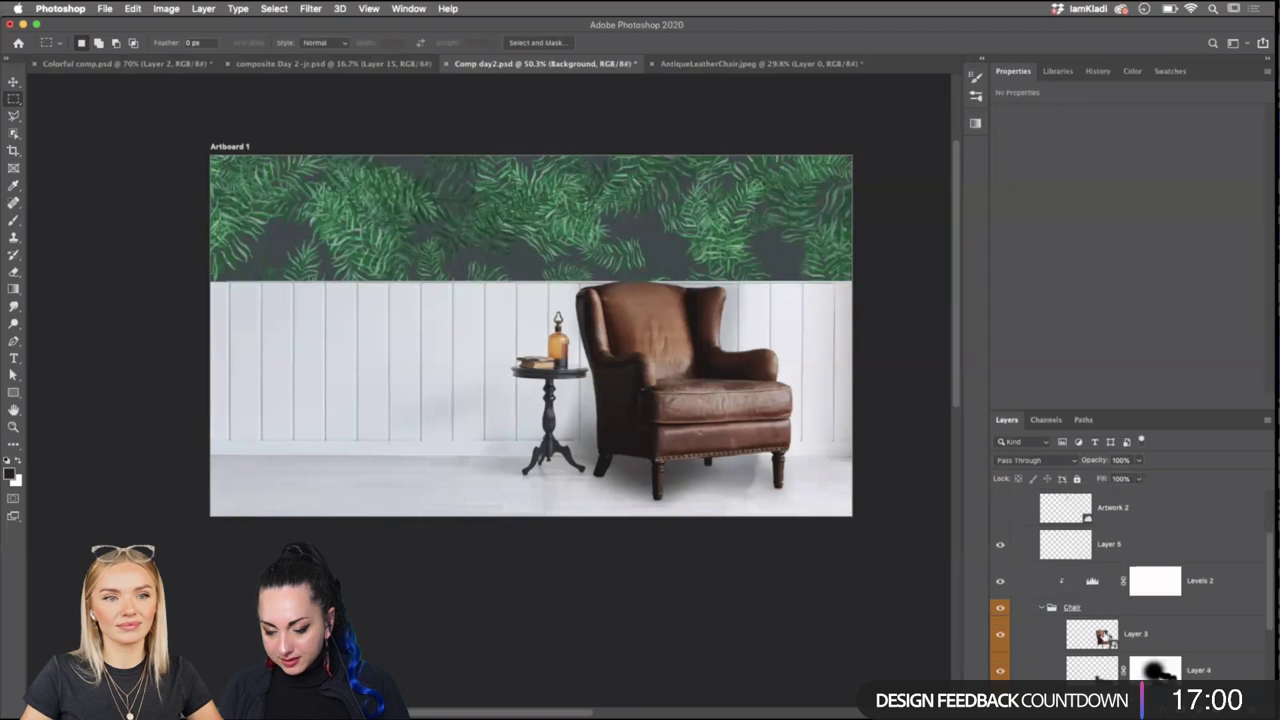
scroll(1060, 620, down, 1)
drag(1184, 599, 1183, 607)
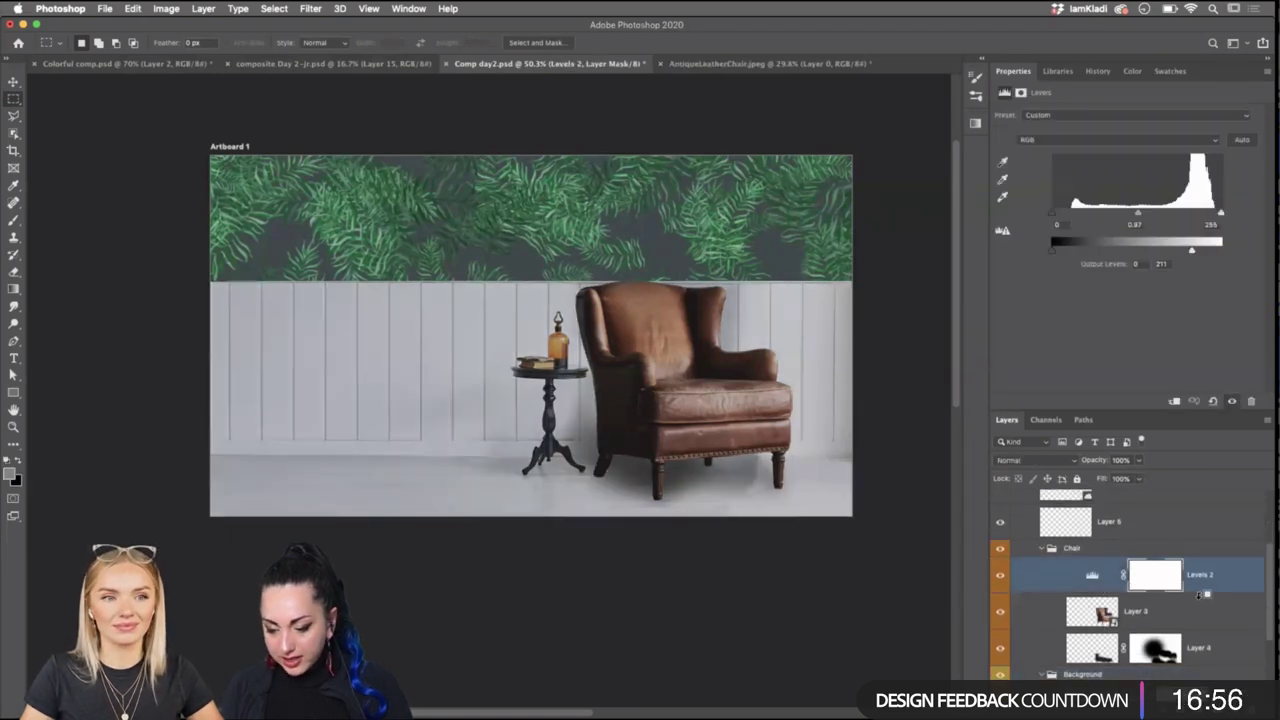
alt+click(1204, 591)
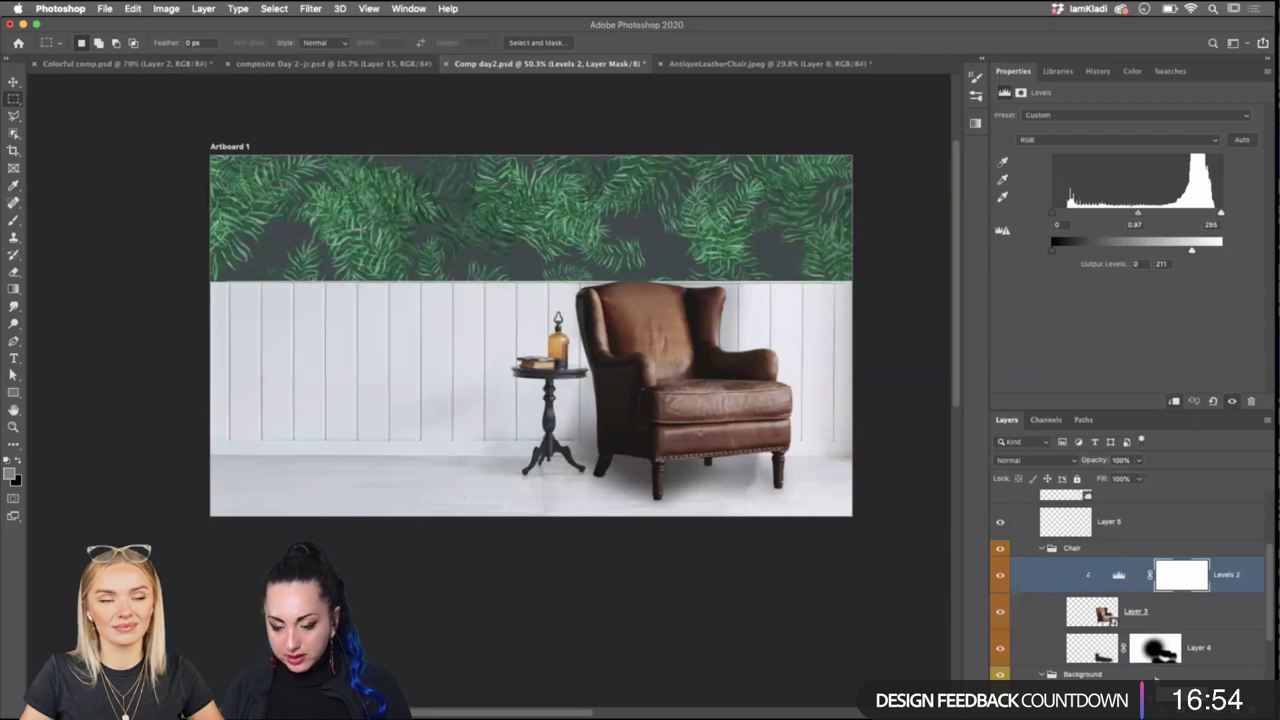
Check the chair shadow by toggling Layer 4, then target Layer 2's mask.
click(1003, 649)
click(1003, 649)
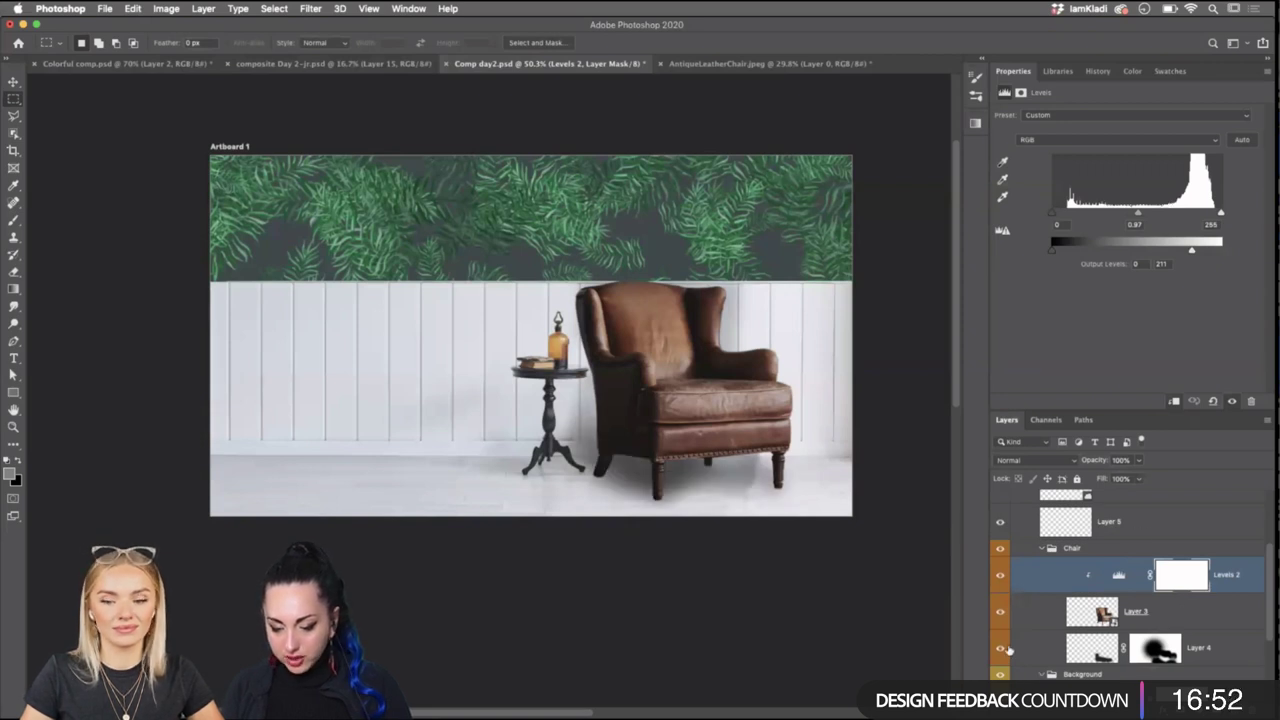
click(1002, 649)
click(1002, 649)
scroll(1090, 644, down, 3)
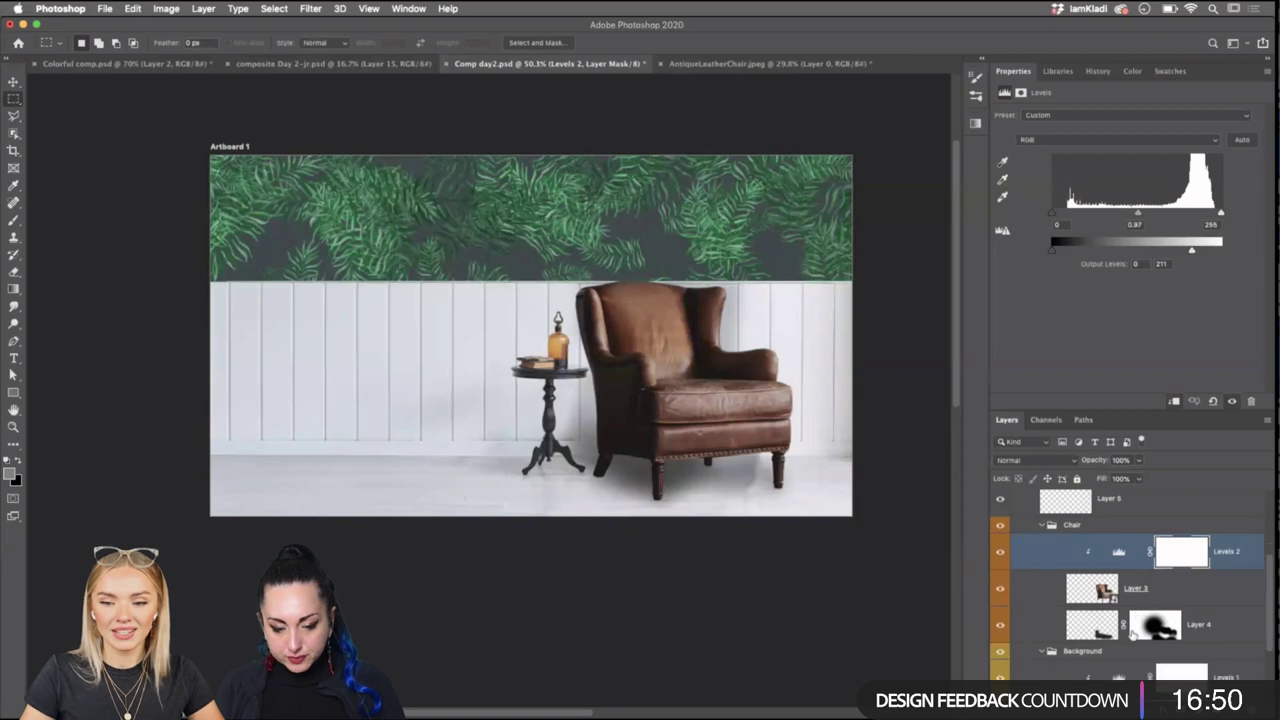
click(1160, 652)
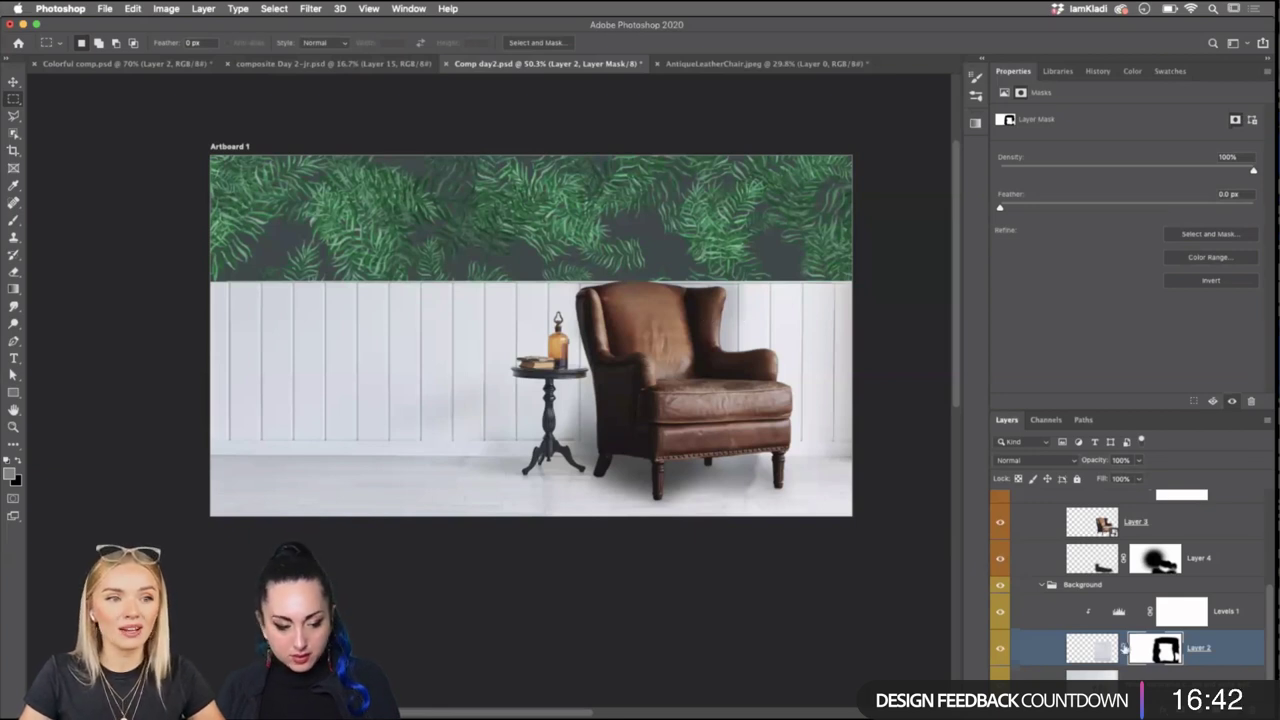
Choose the Brush tool with black as foreground and target Layer 2's pixels instead of its mask.
click(14, 222)
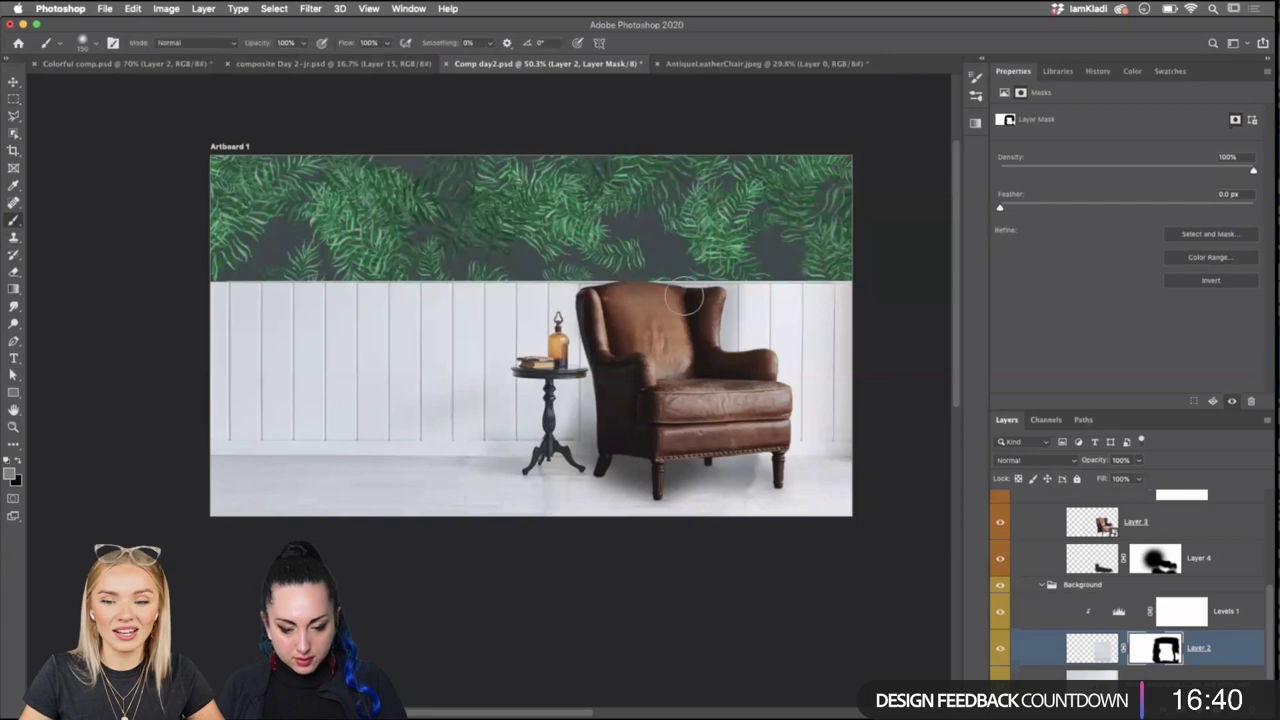
click(18, 460)
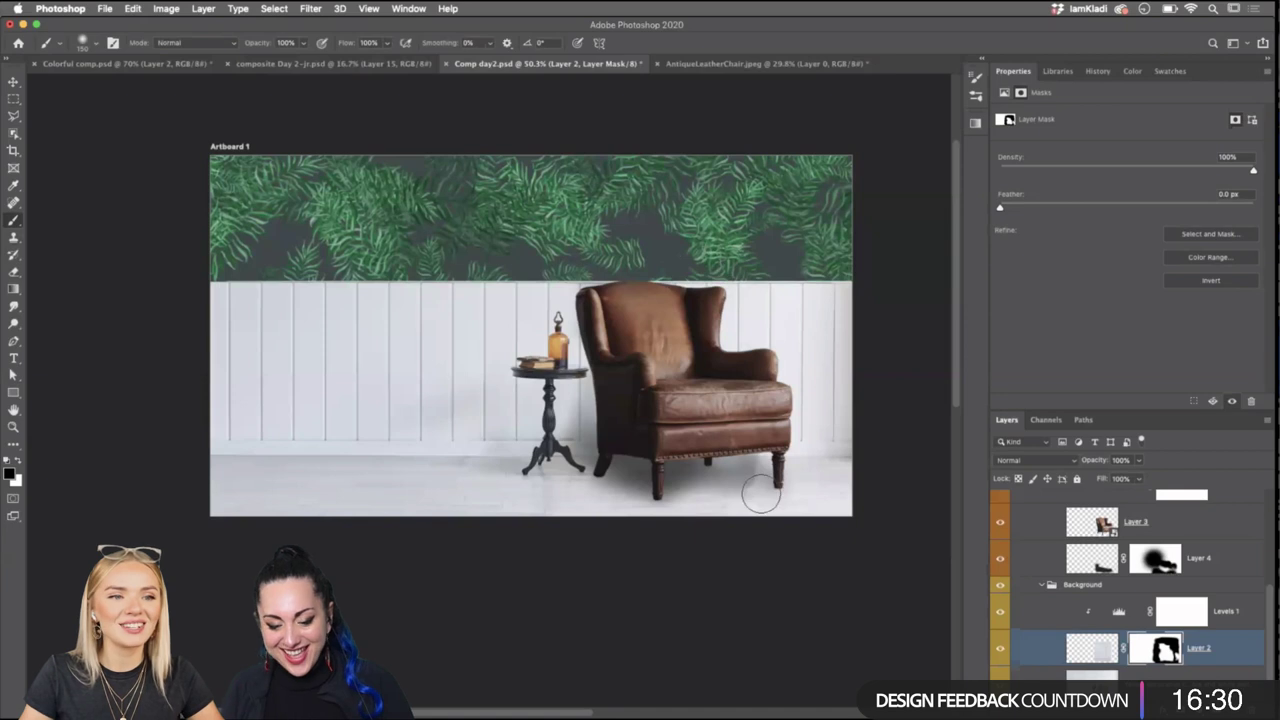
key(super+2)
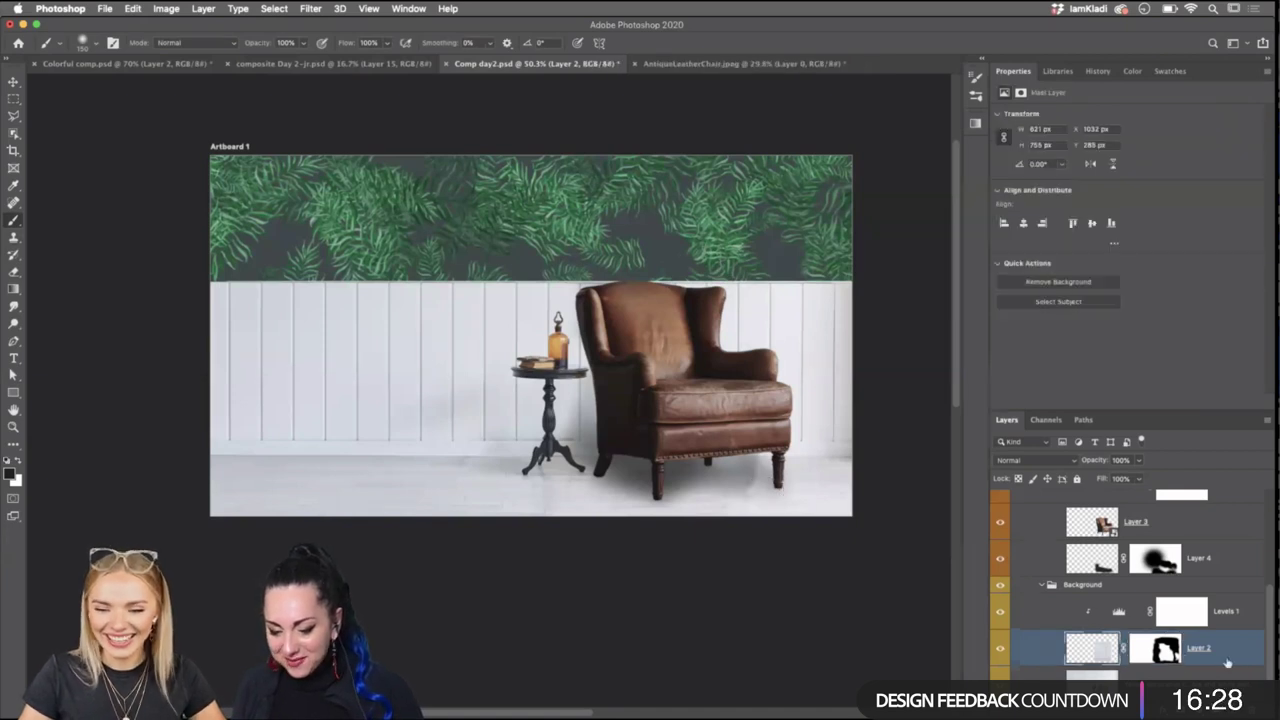
scroll(1158, 658, up, 5)
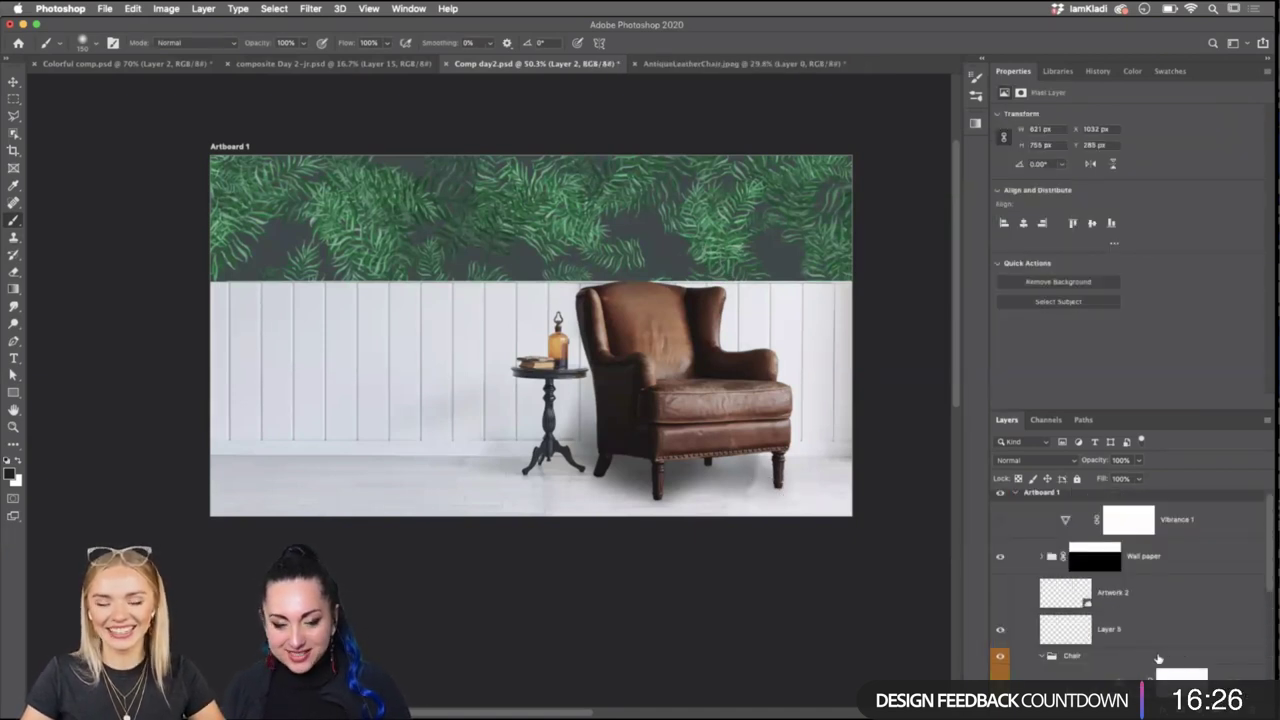
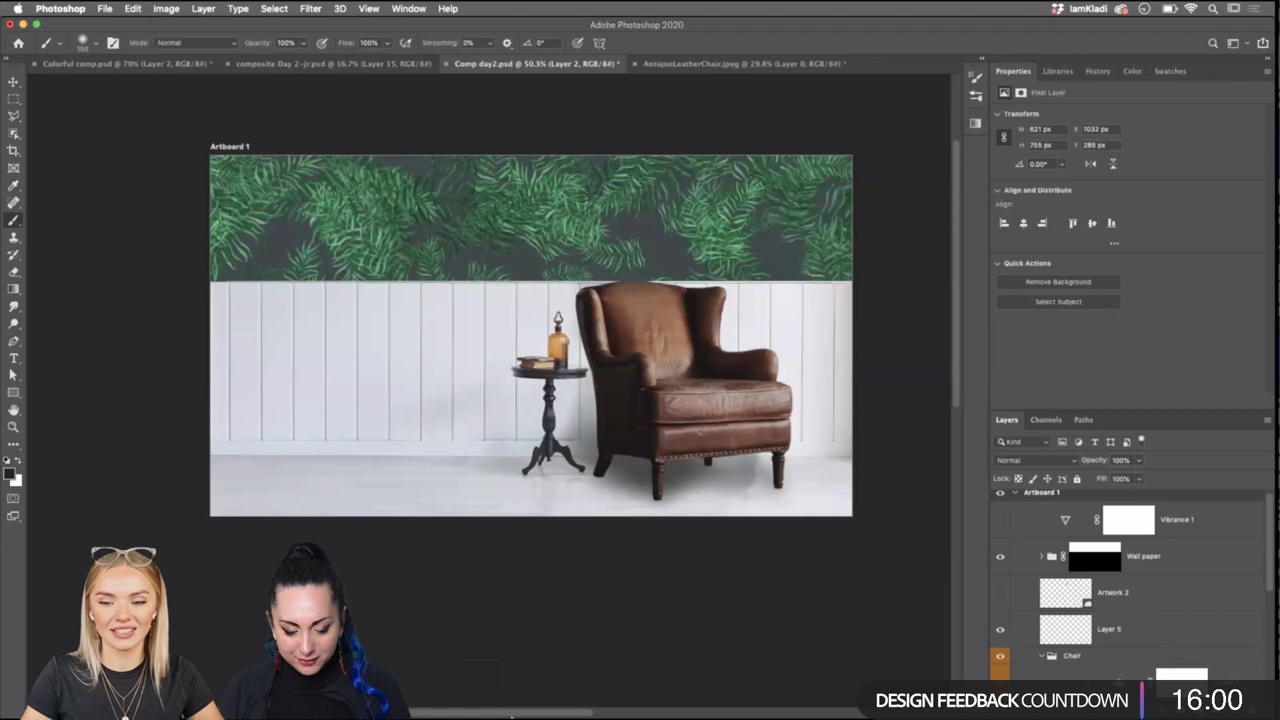
Switch from Photoshop to Chrome's resources page with the Day 1 and Day 2 starter files.
mouse_move(500, 700)
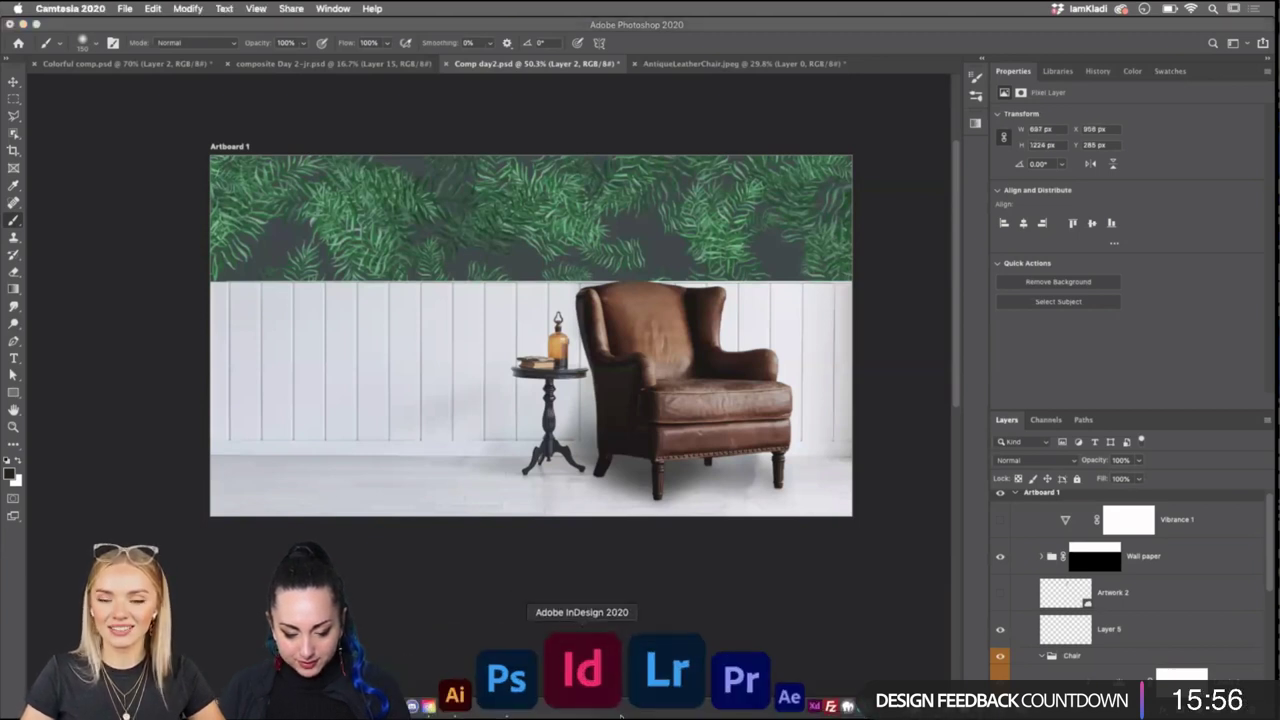
click(481, 705)
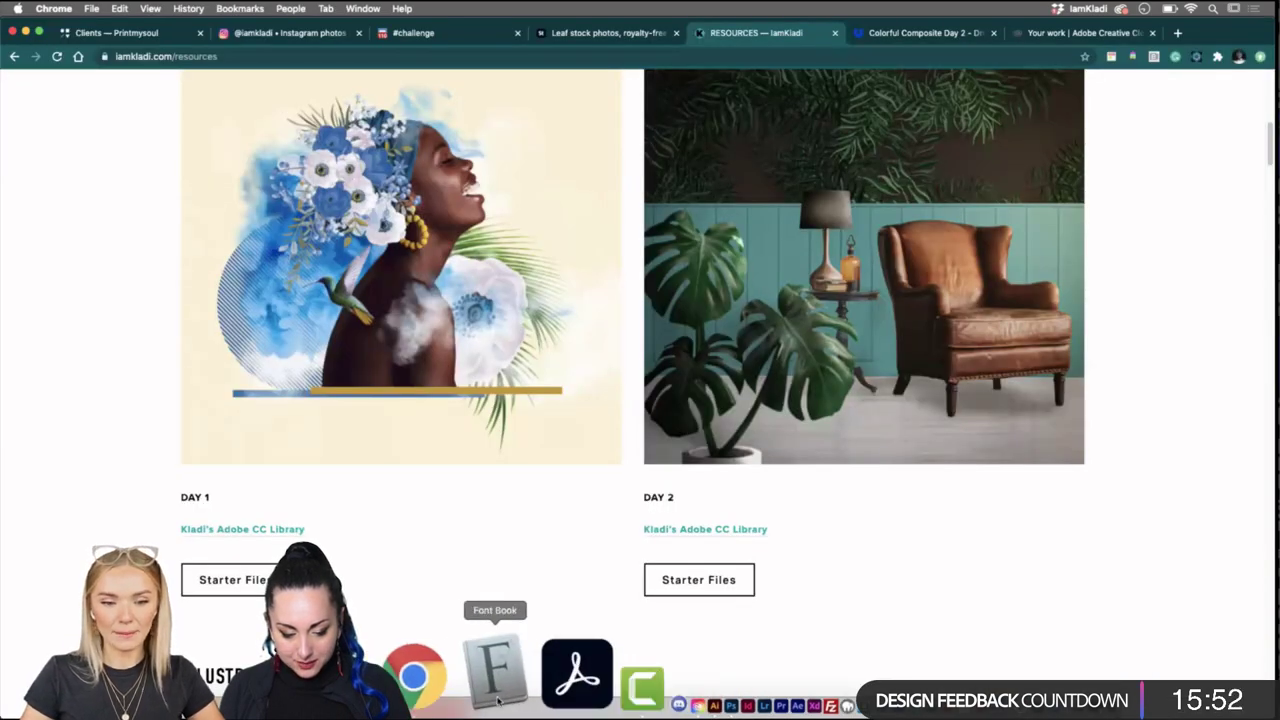
Search Instagram for the vector illustrator's account and open its profile.
click(279, 36)
click(597, 88)
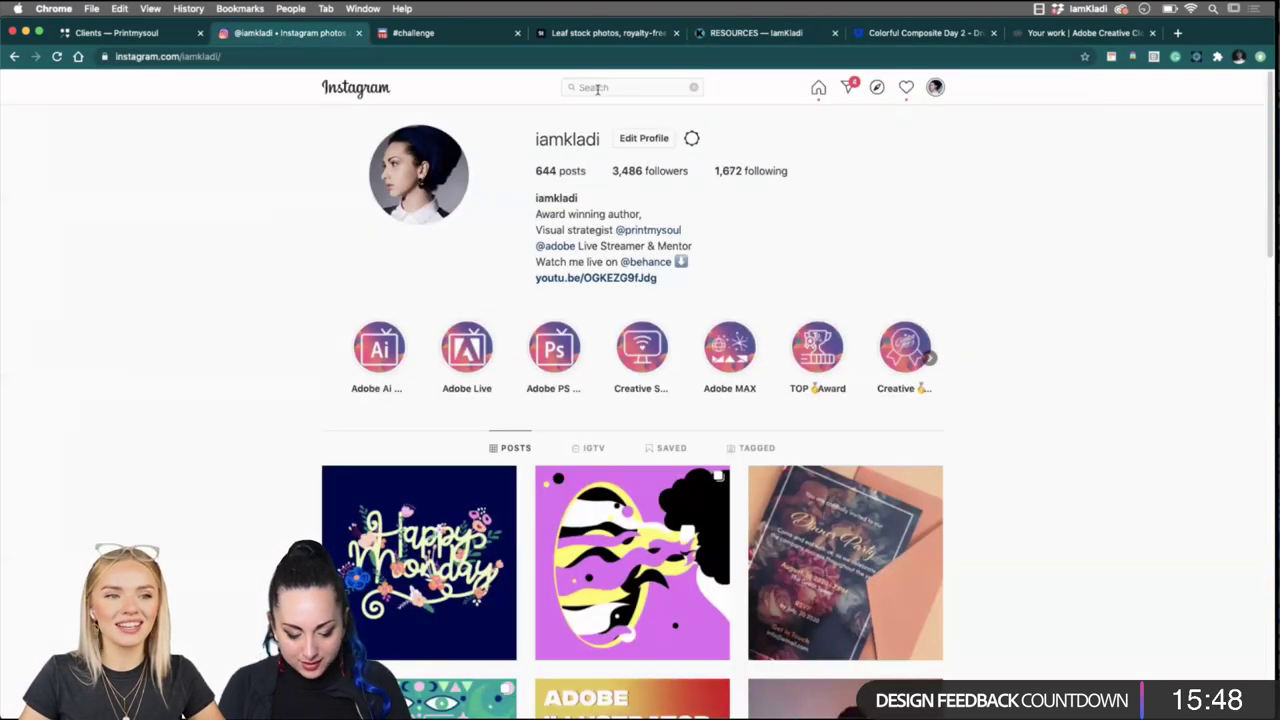
text(zob)
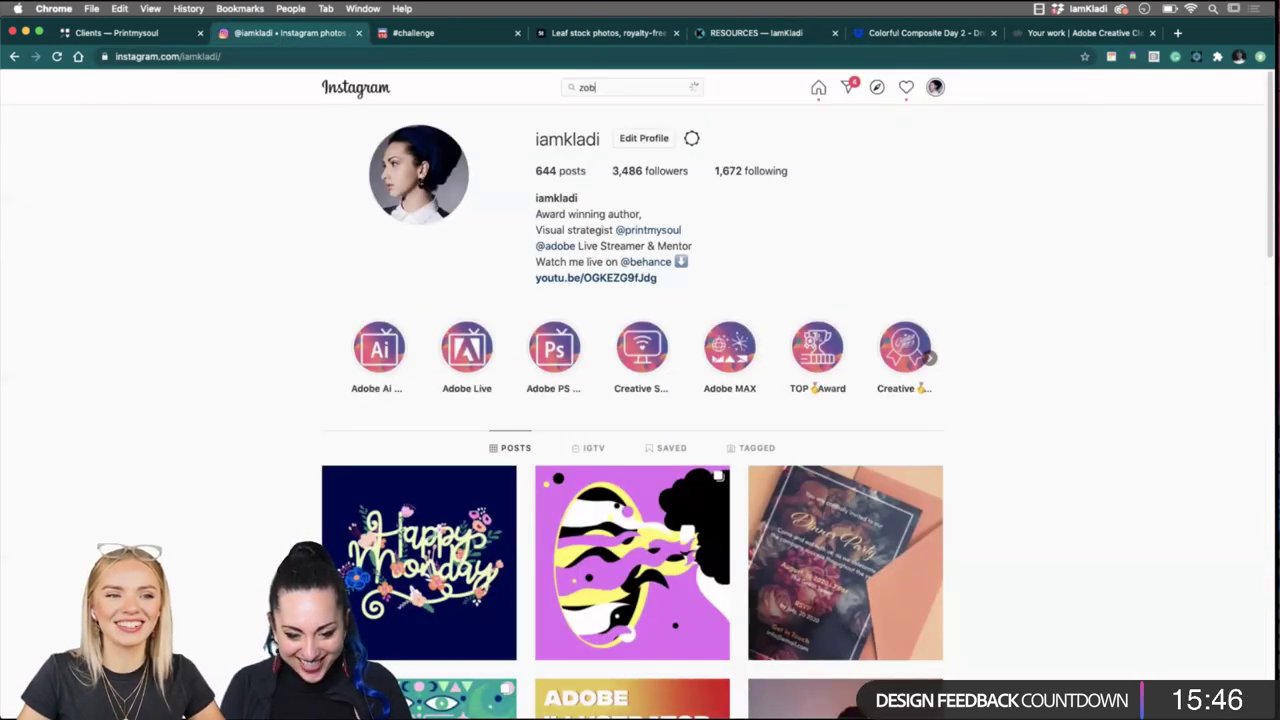
text(z)
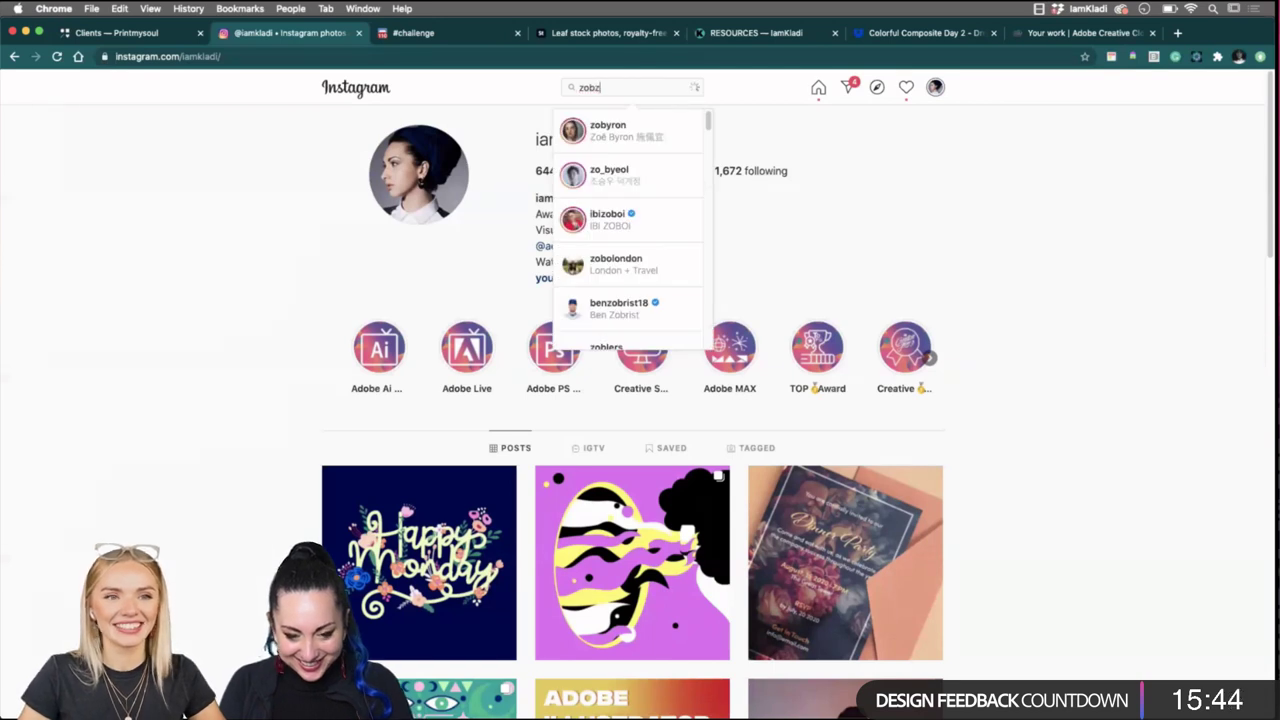
text(ill)
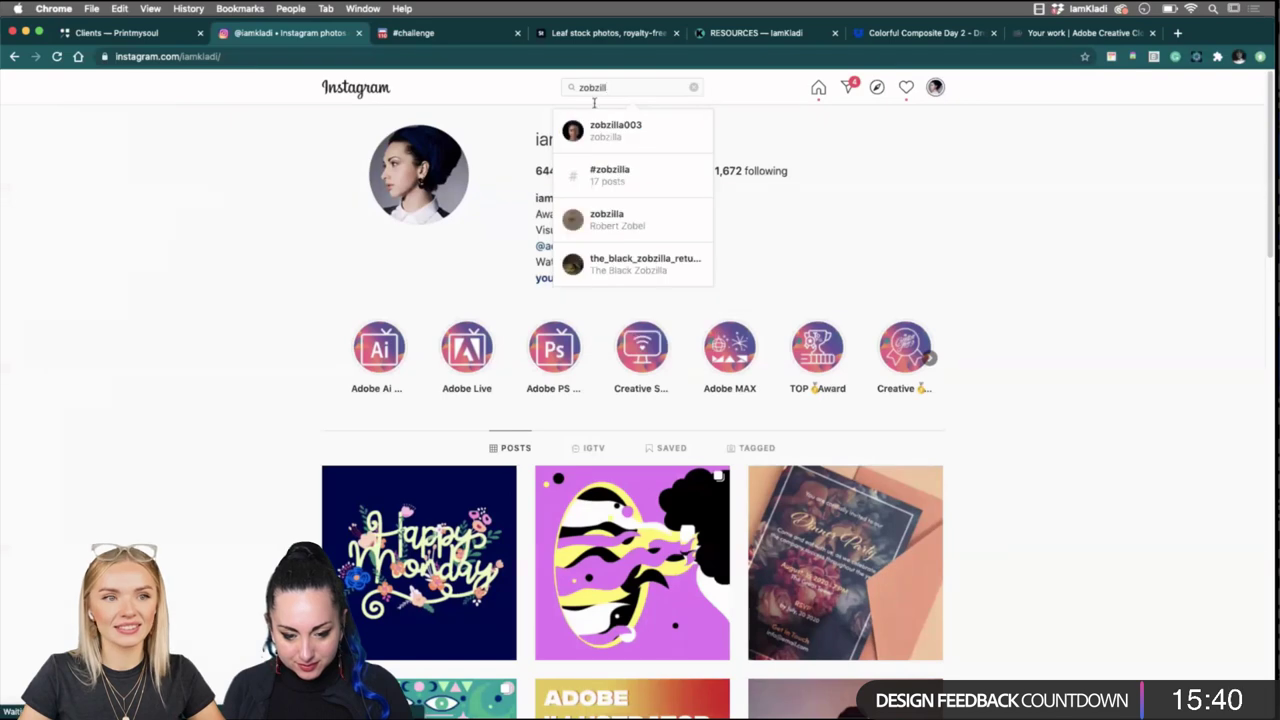
scroll(680, 200, down, 5)
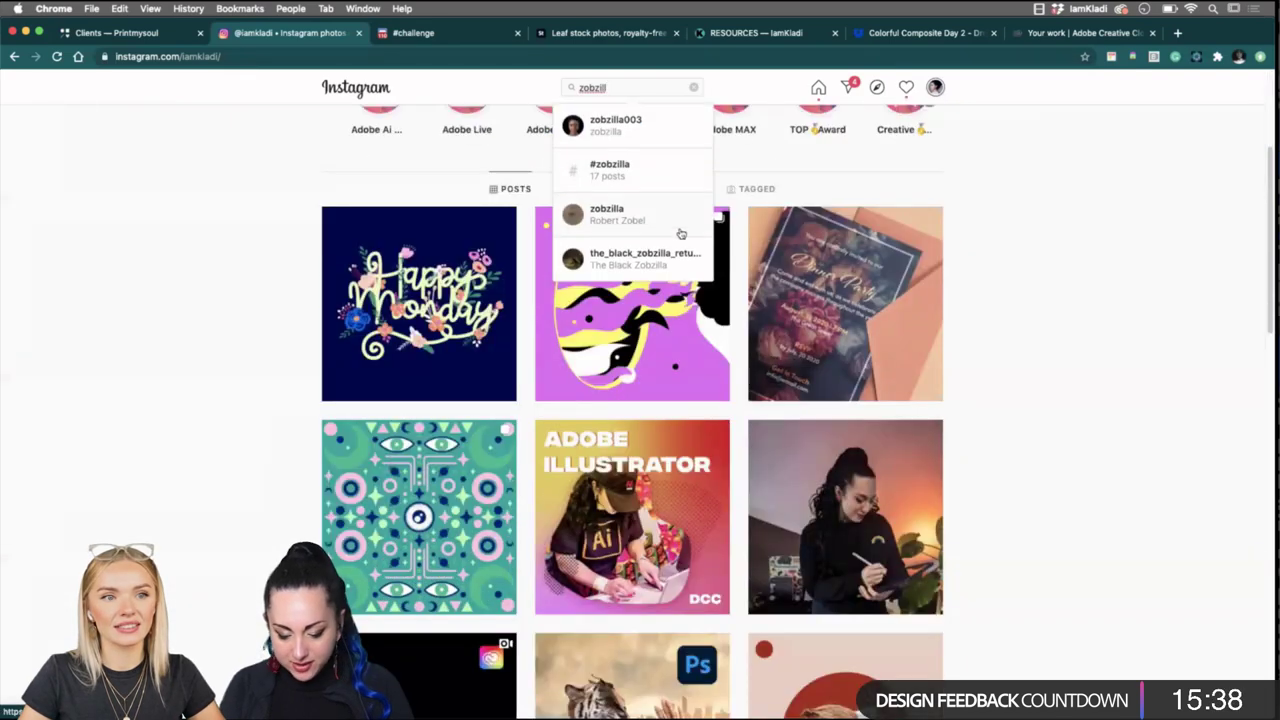
text(lli)
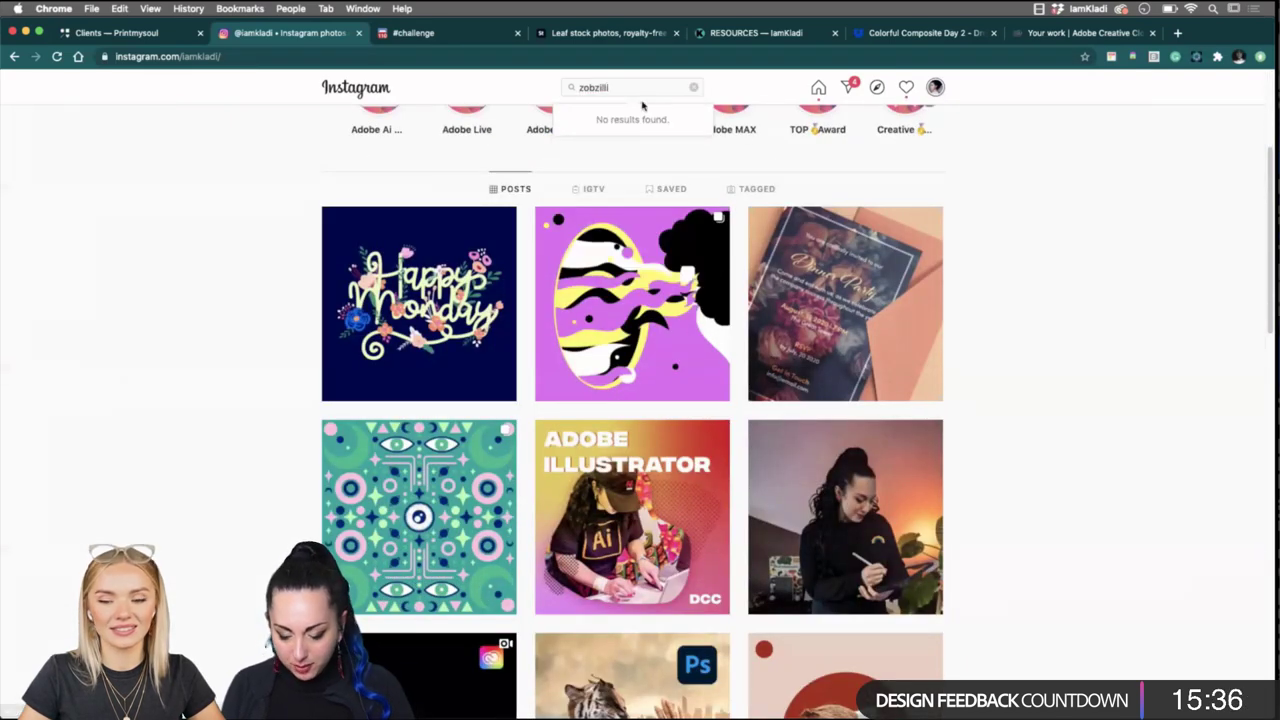
click(693, 87)
text(ro)
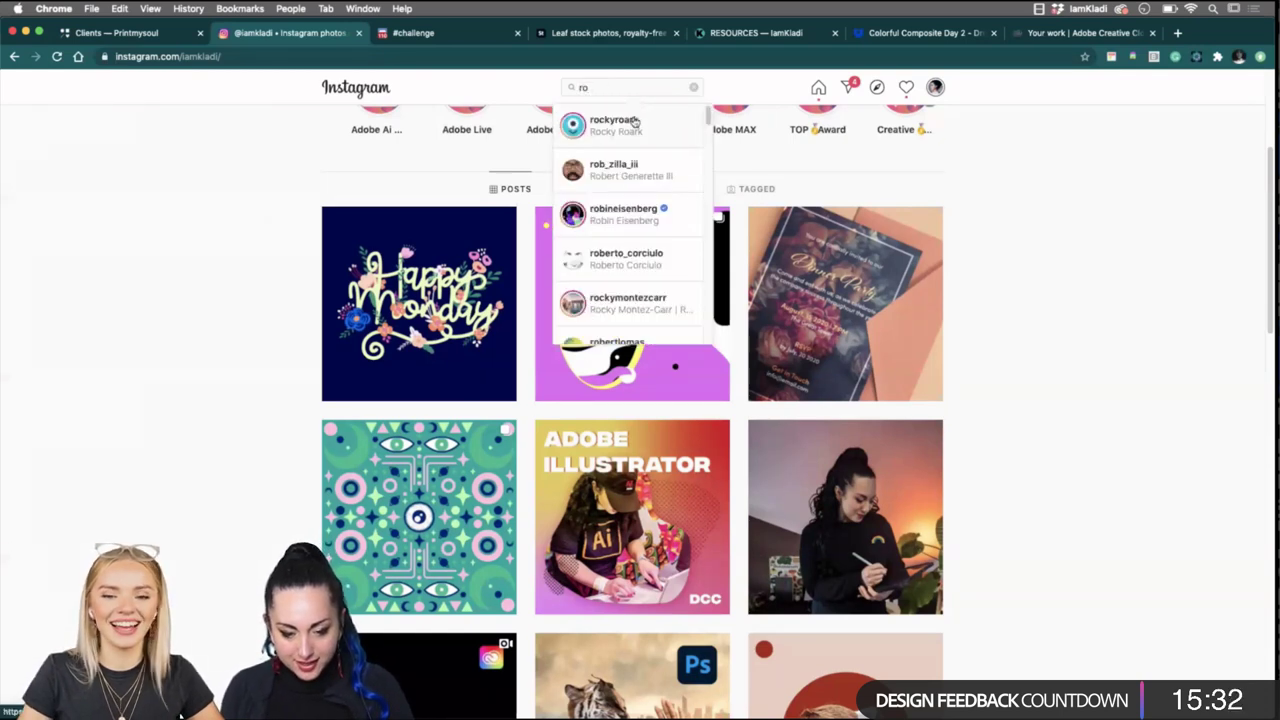
click(640, 172)
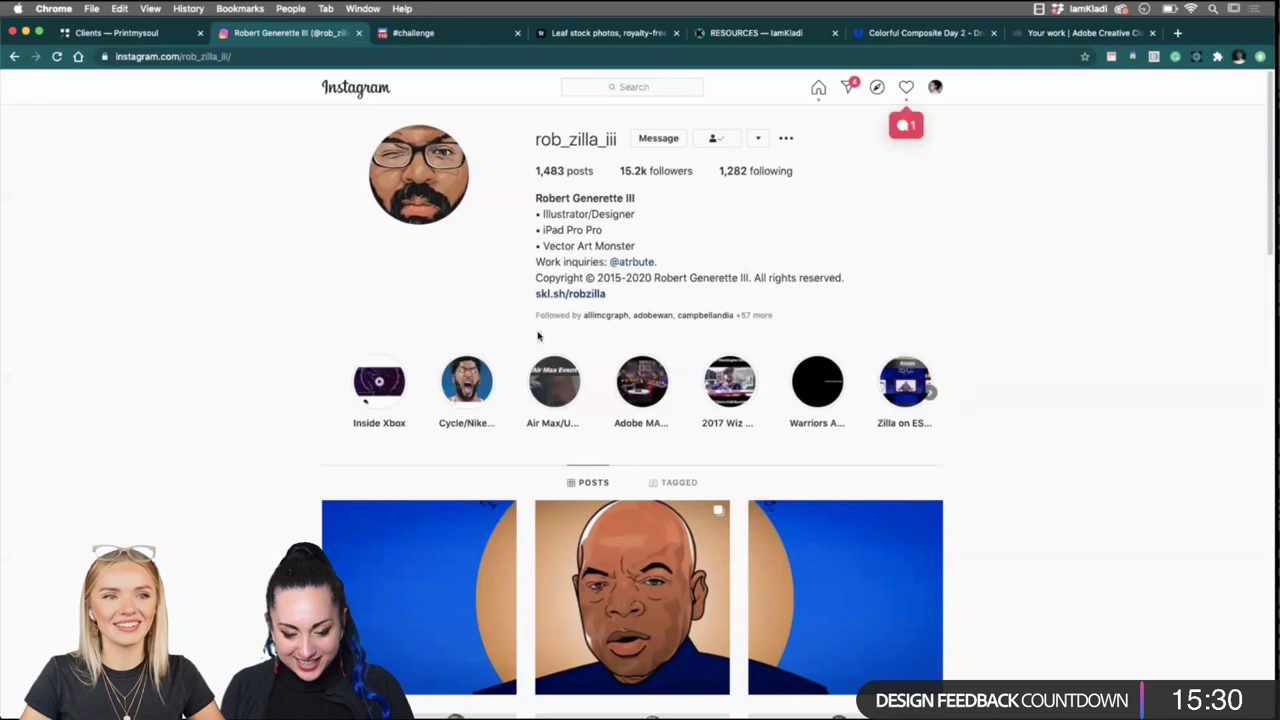
Scroll through the illustrator's grid of split portrait and sneaker illustrations.
scroll(1100, 485, down, 5)
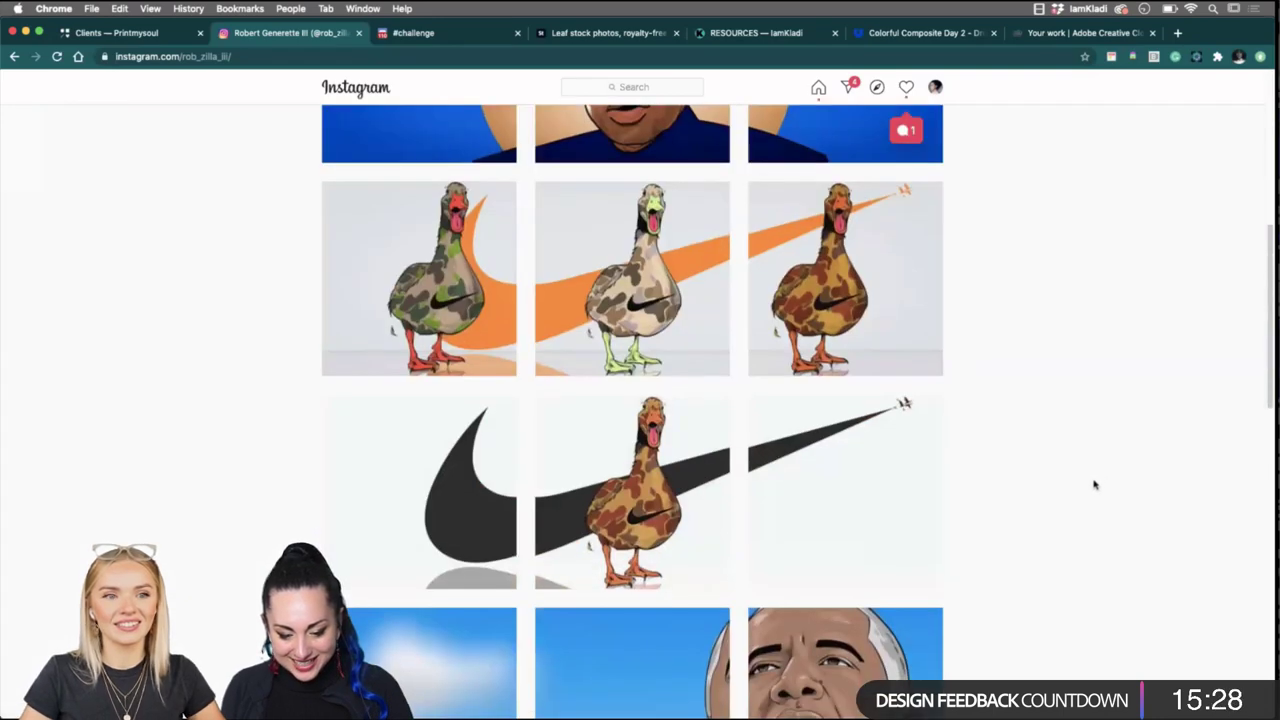
scroll(1095, 480, down, 10)
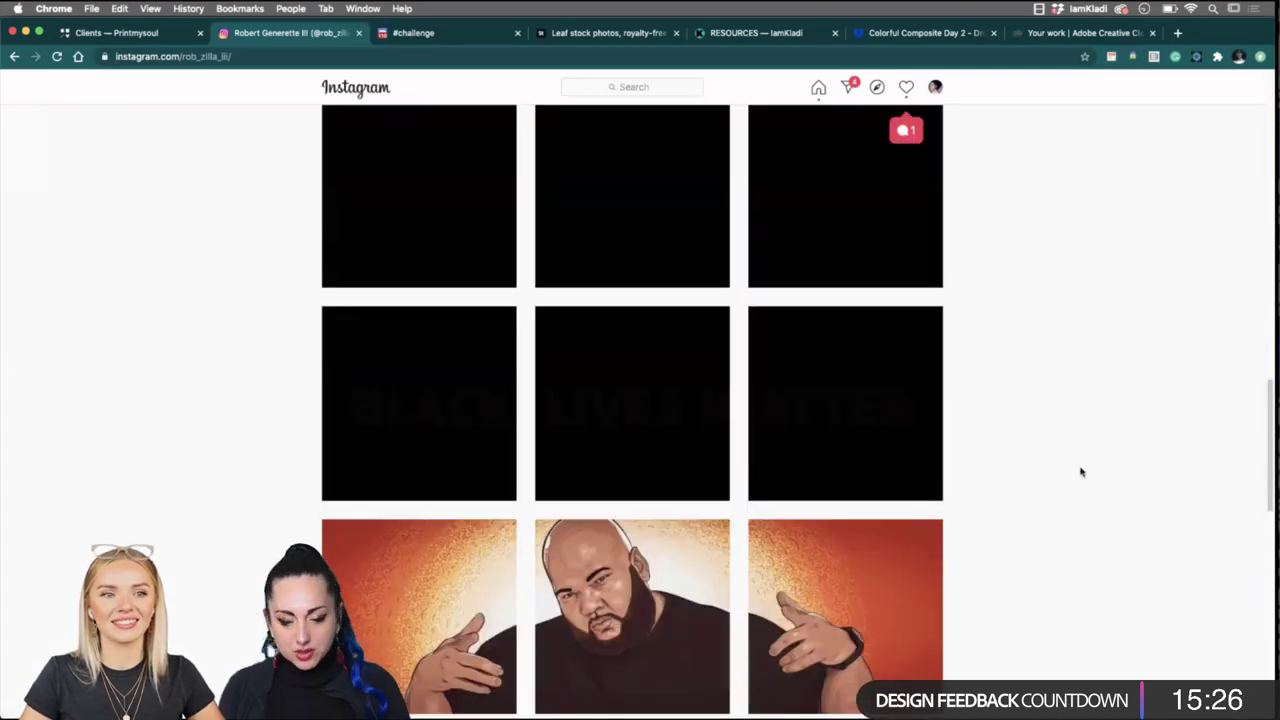
scroll(1070, 490, down, 14)
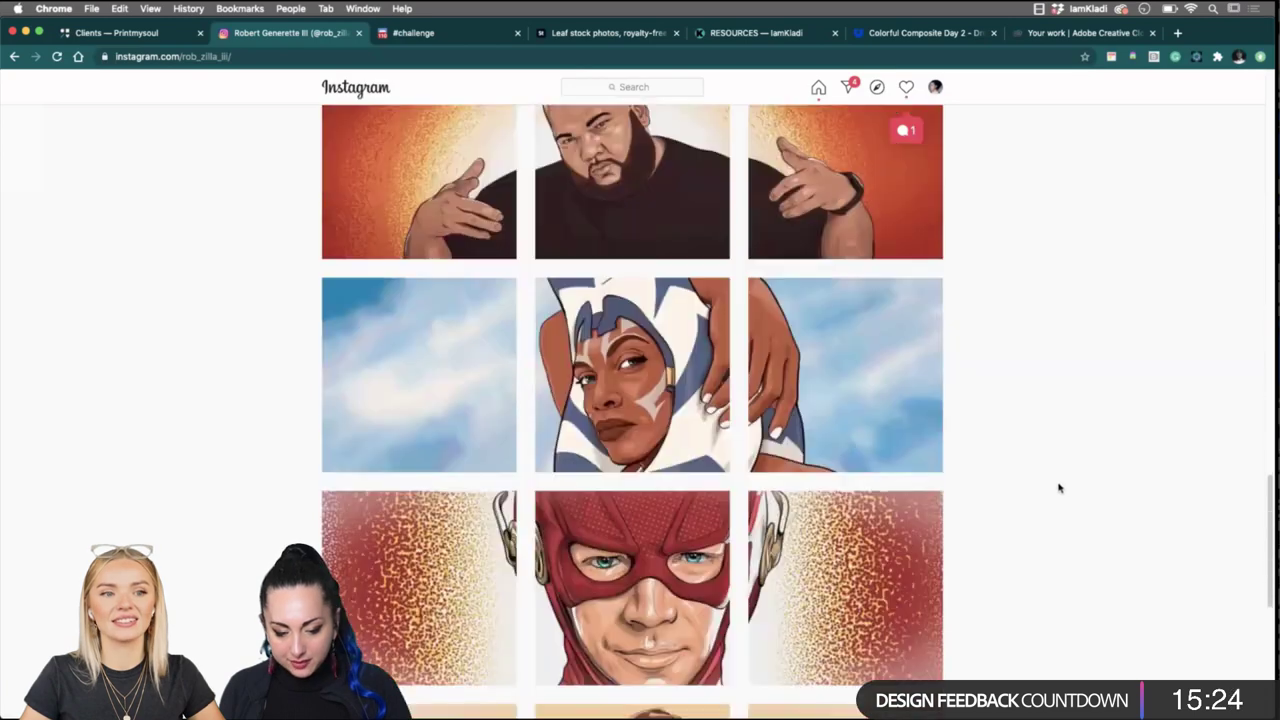
scroll(1055, 489, down, 10)
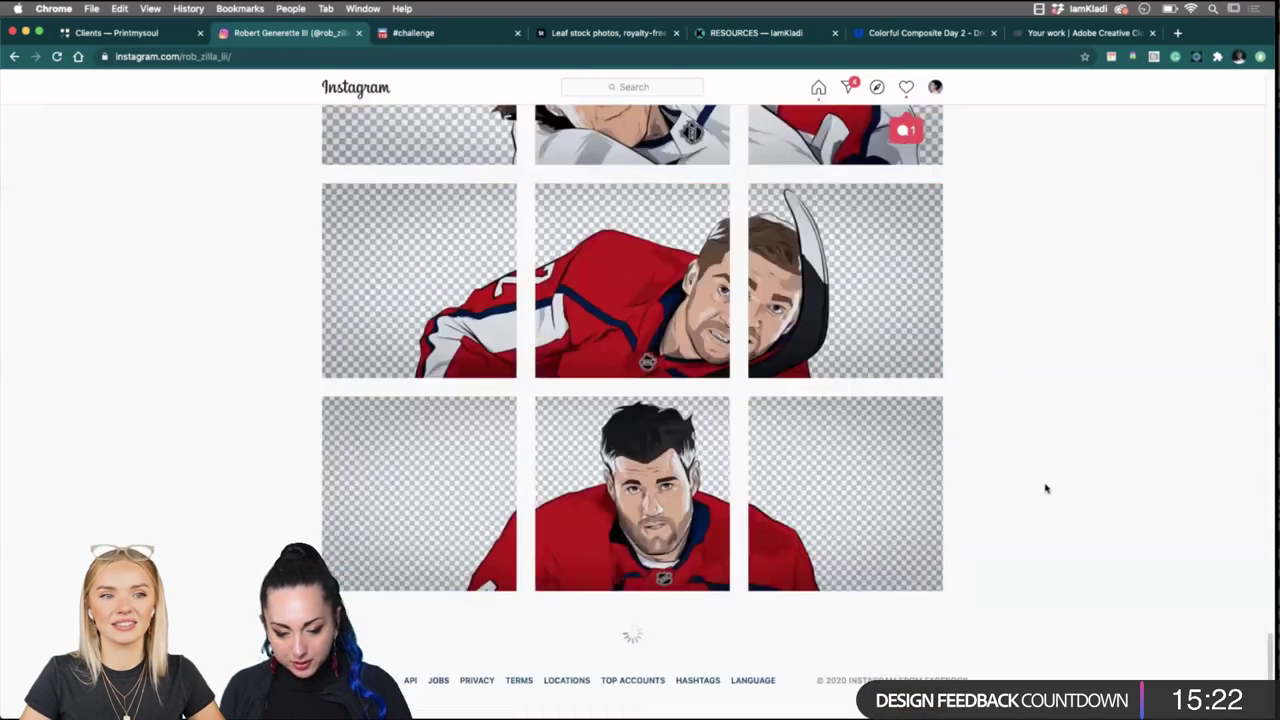
scroll(716, 548, down, 8)
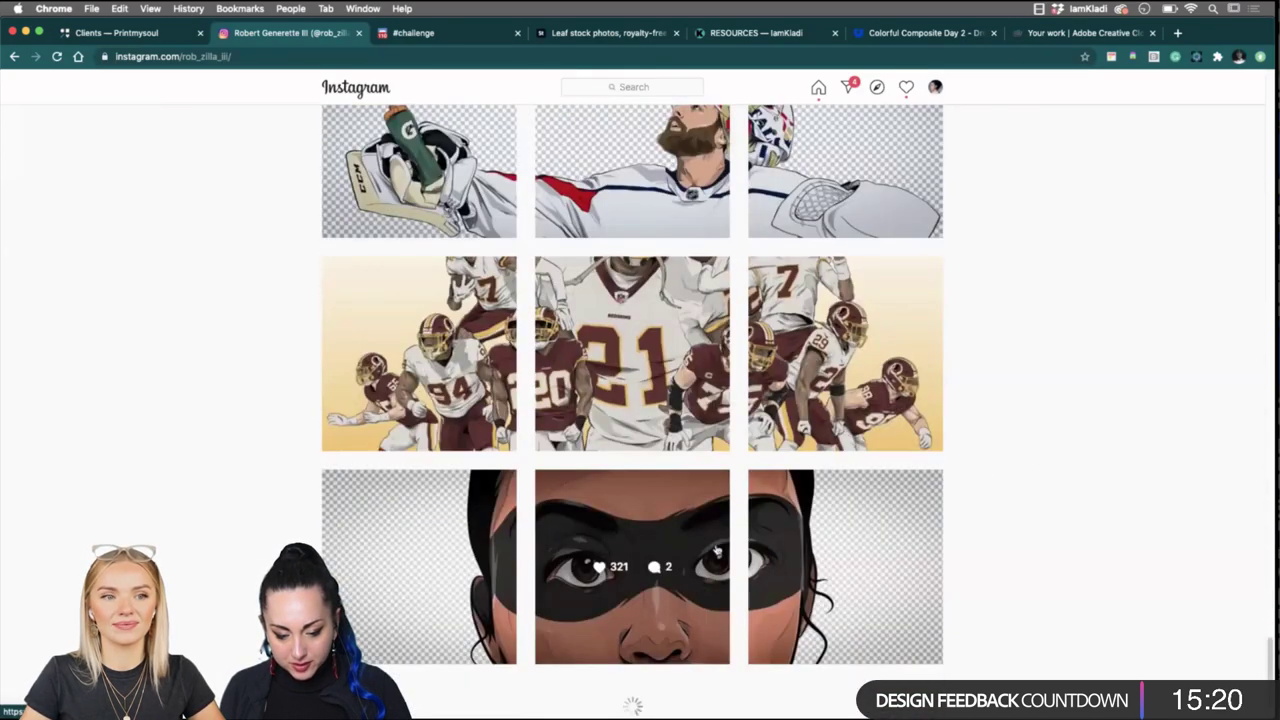
scroll(716, 548, down, 20)
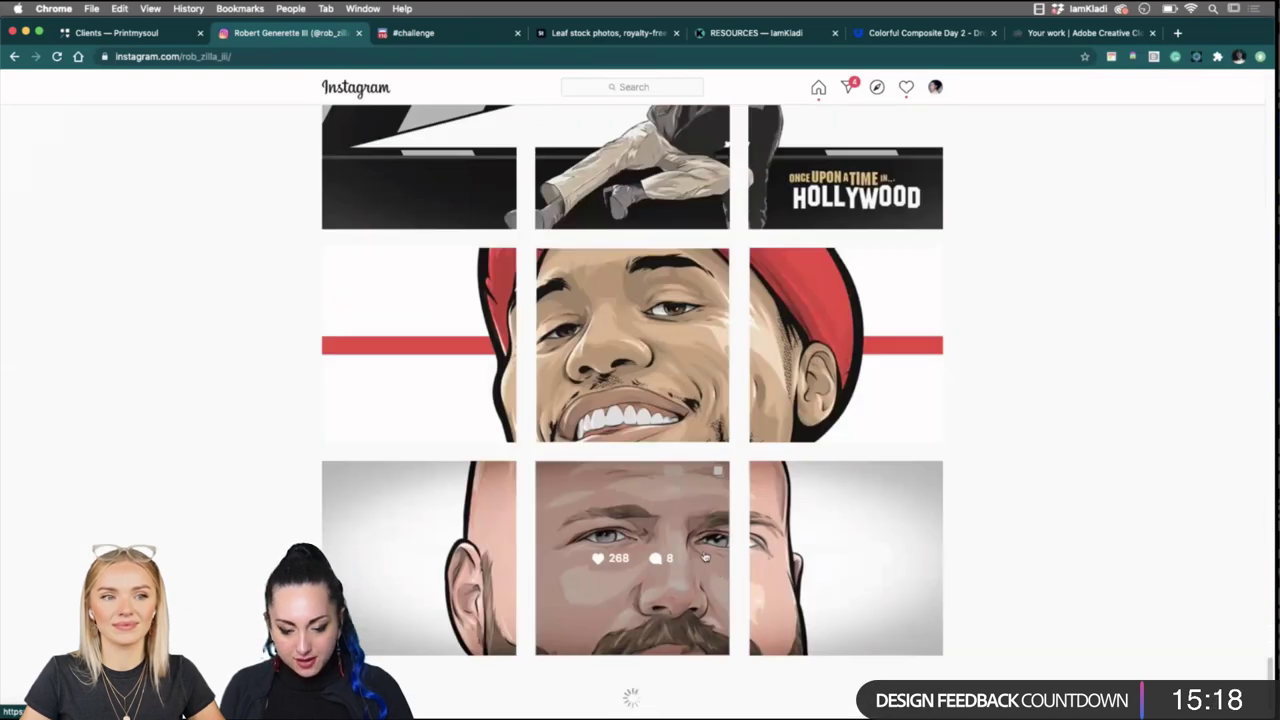
scroll(653, 512, up, 10)
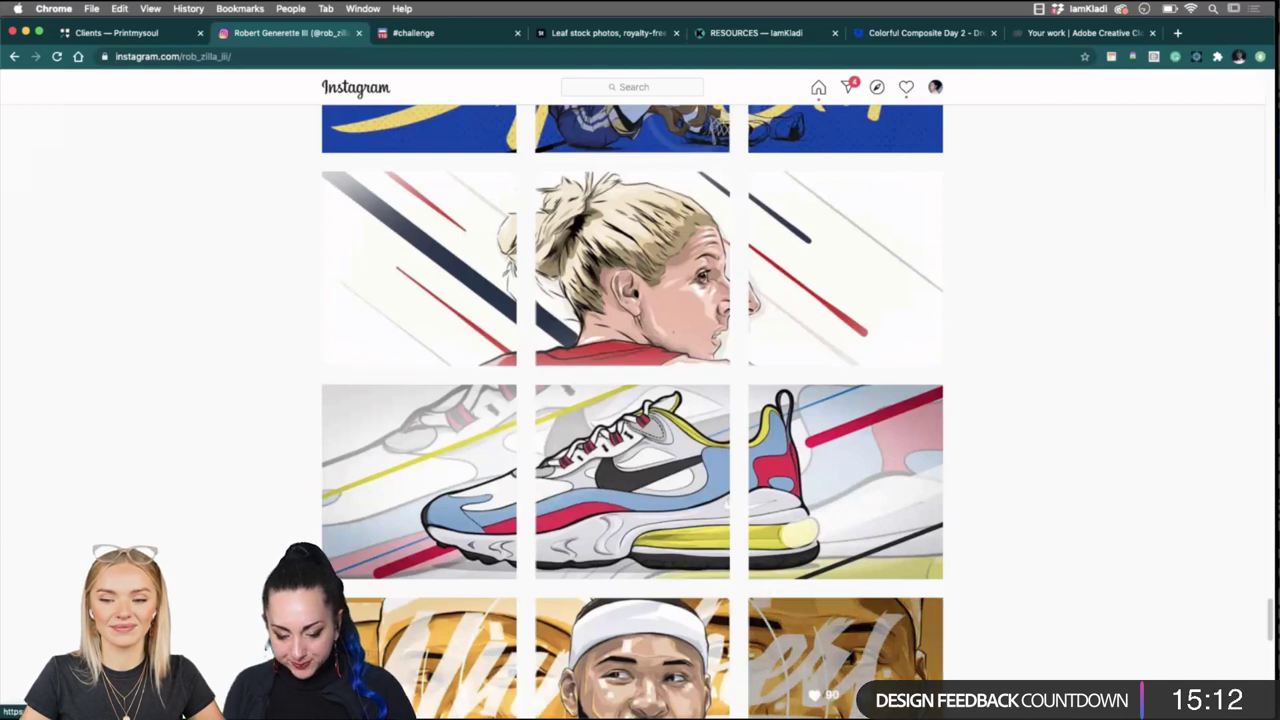
Switch back to Photoshop to view the Comp day2.psd armchair composite.
mouse_move(730, 715)
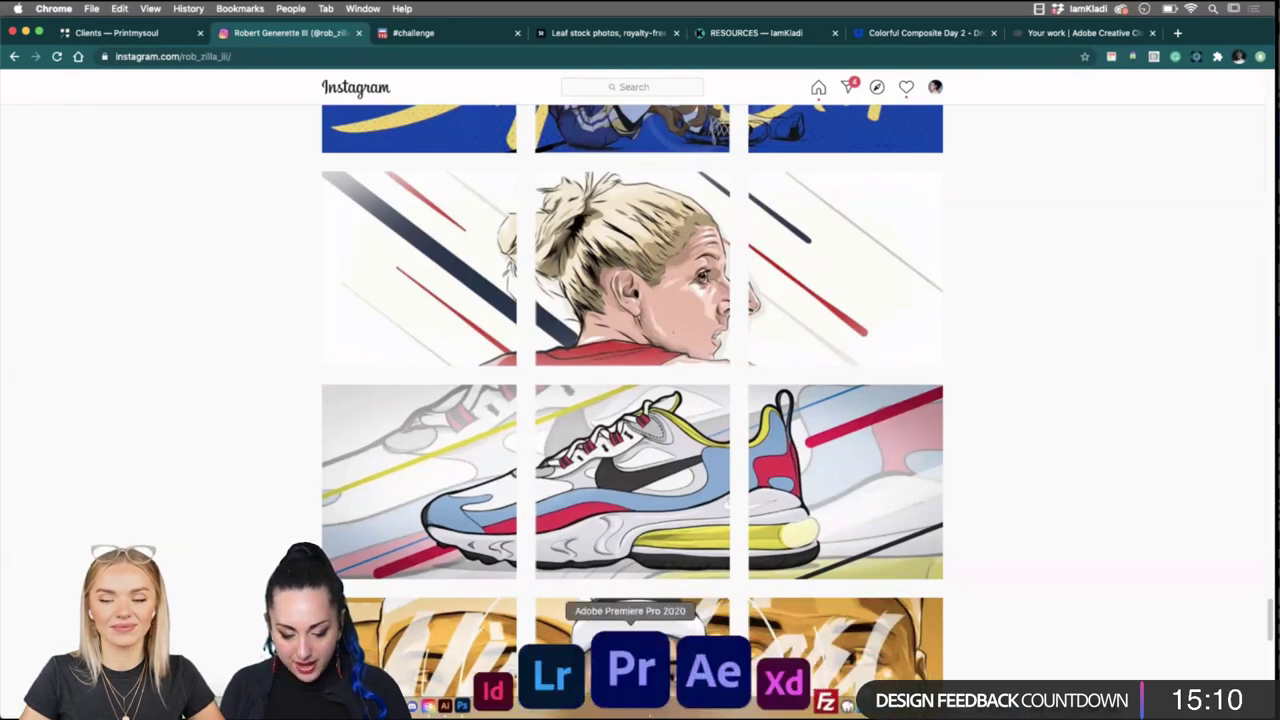
click(598, 705)
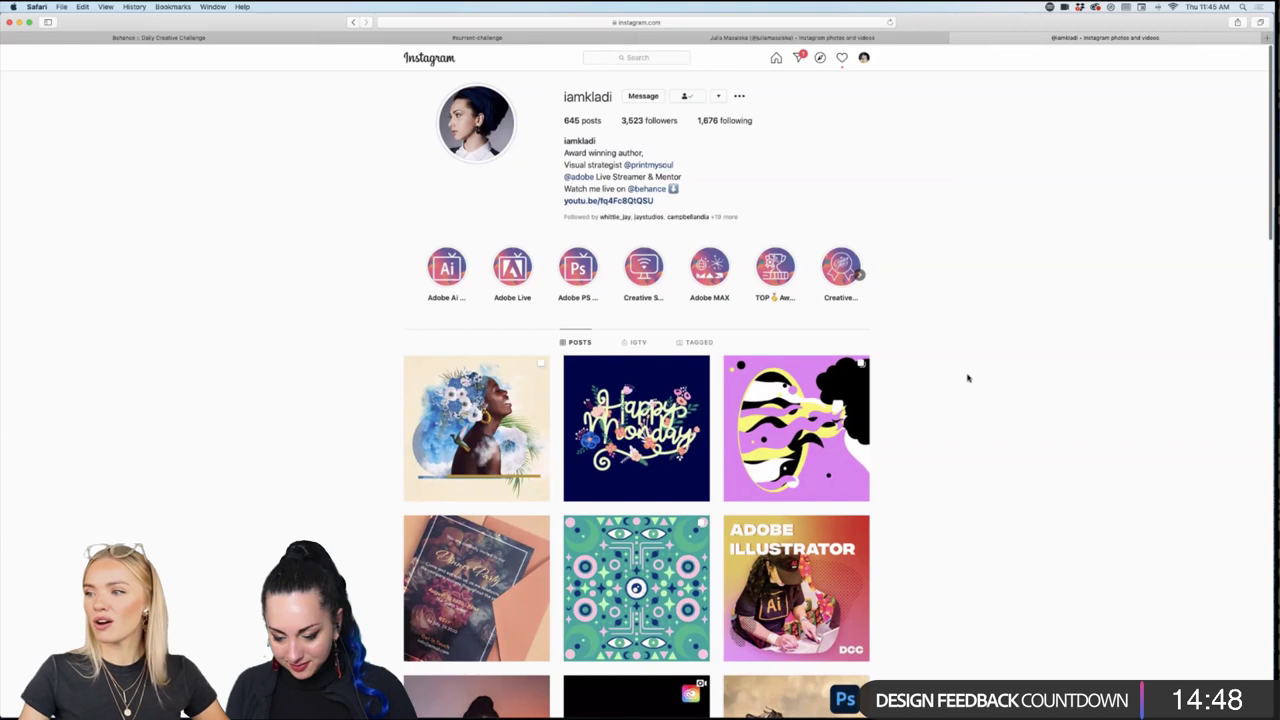
scroll(967, 378, down, 10)
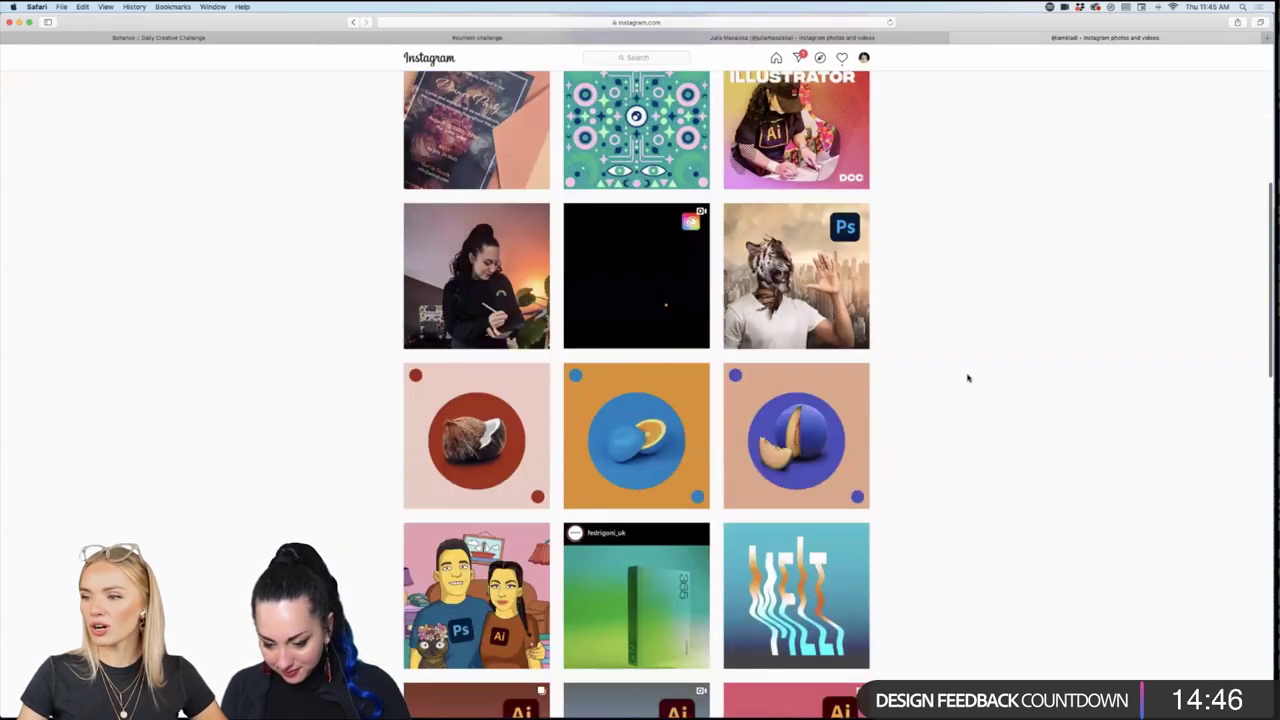
scroll(967, 378, down, 6)
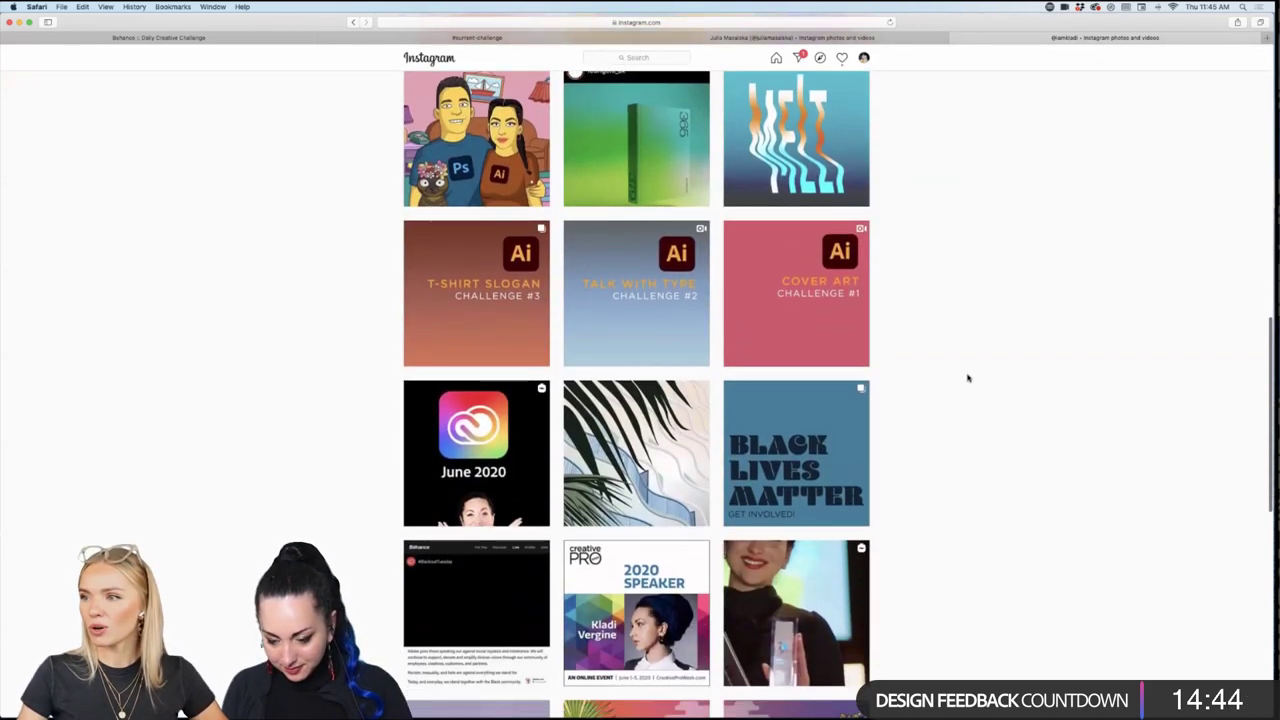
scroll(967, 378, up, 15)
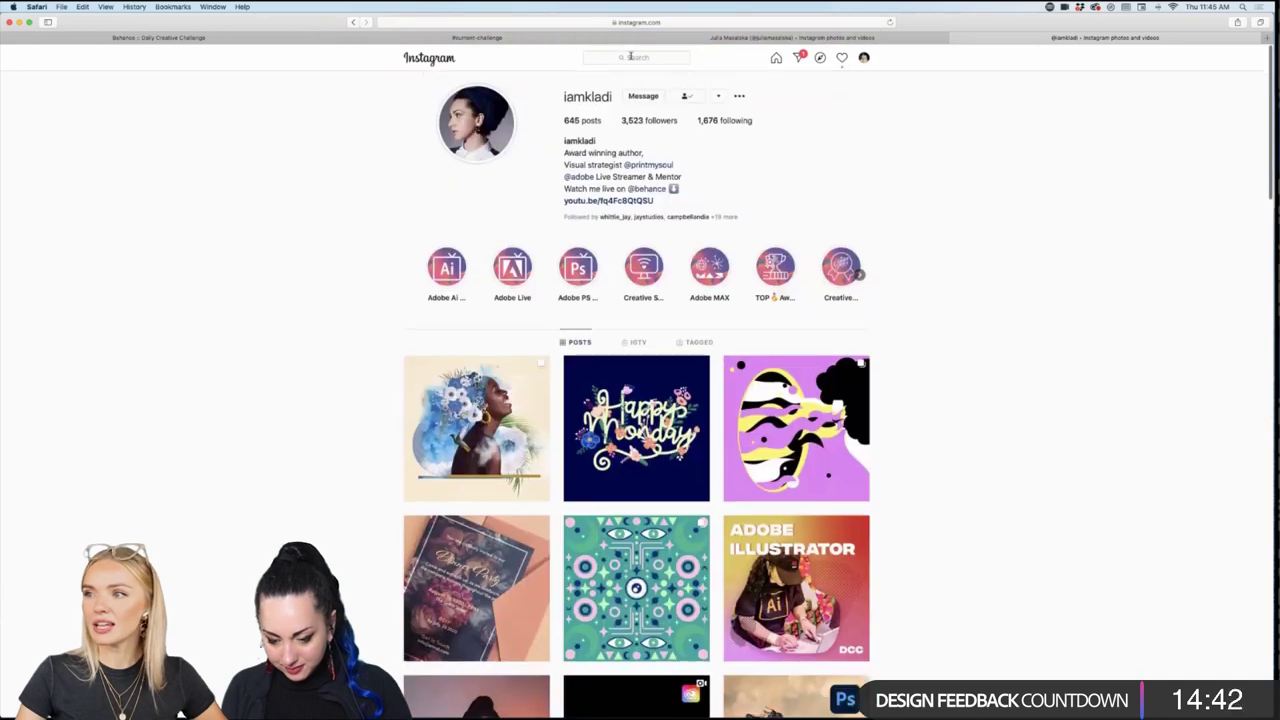
Search Instagram for the design studio's account and open its profile.
click(634, 56)
text(printm)
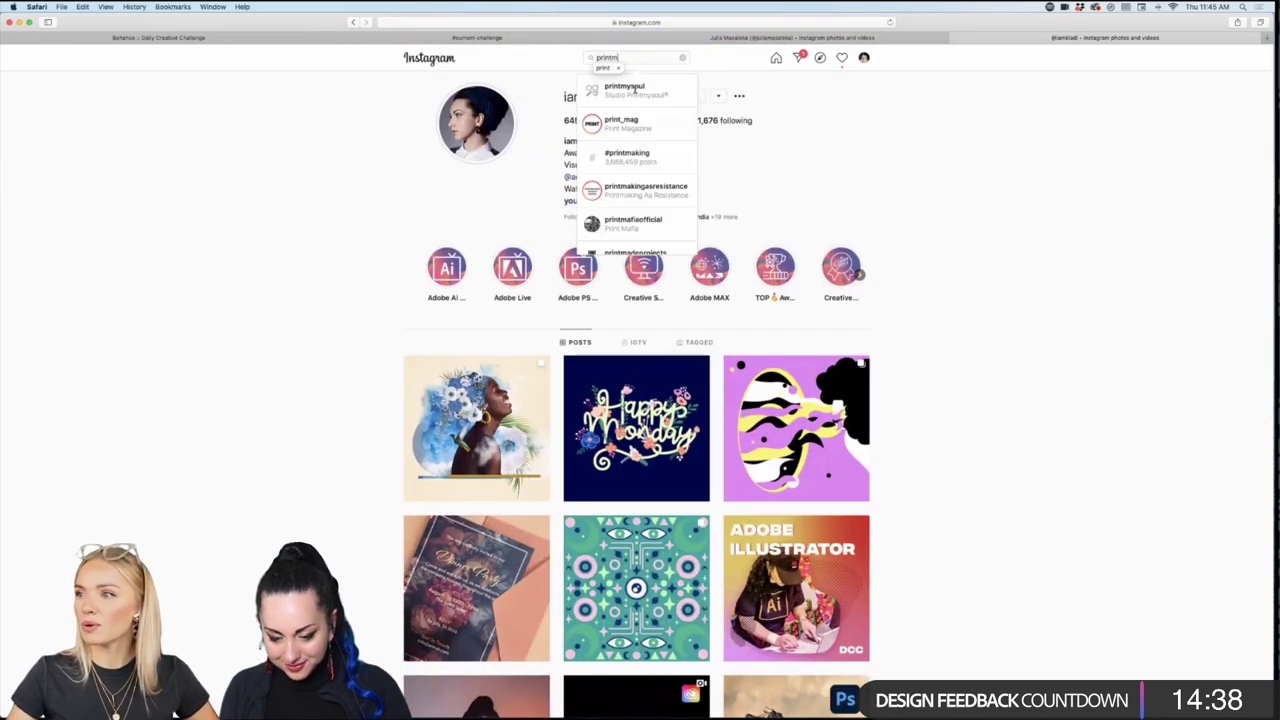
click(634, 89)
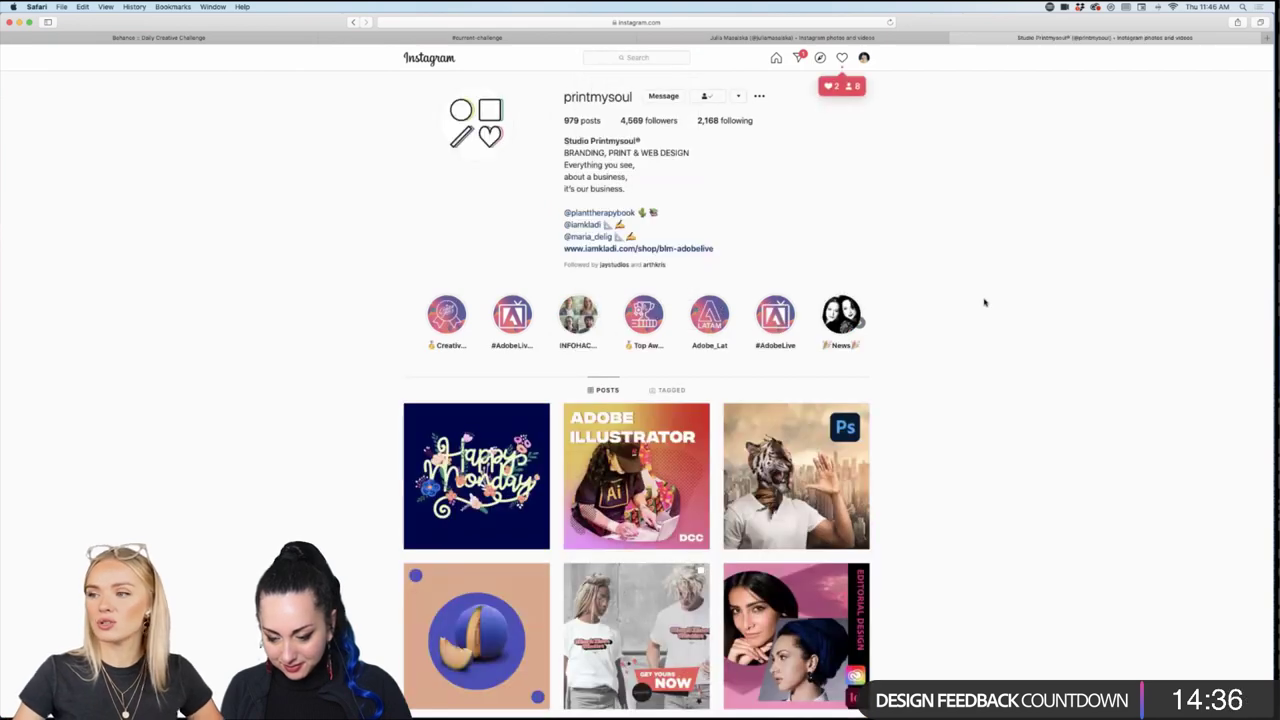
Browse the studio's posts, then go to the signed-in user's own profile.
scroll(984, 302, down, 5)
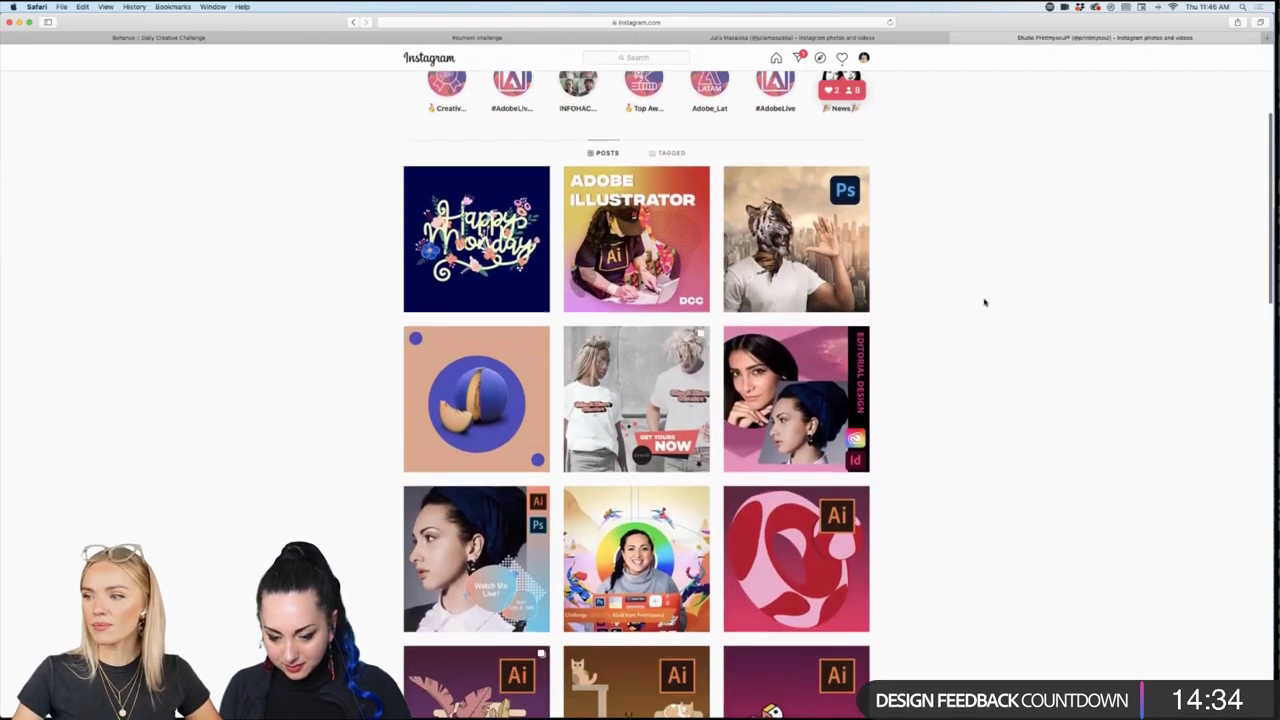
scroll(984, 302, up, 4)
scroll(984, 302, down, 7)
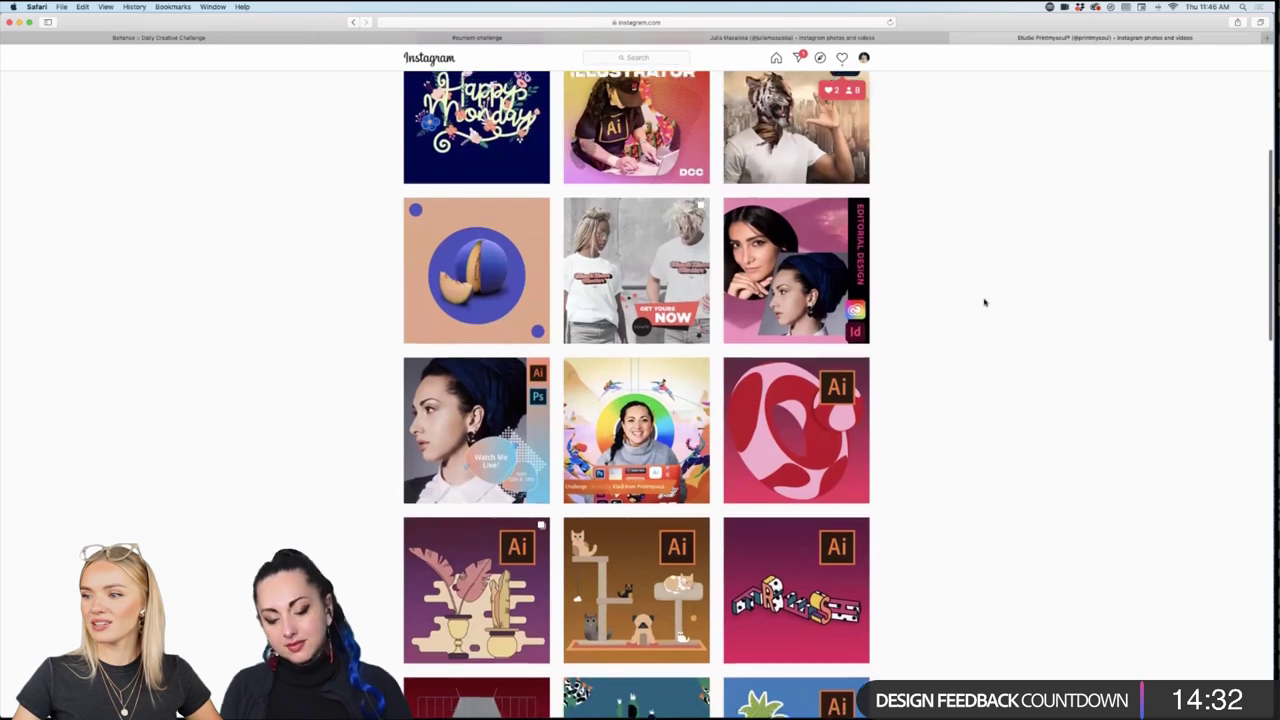
scroll(984, 302, down, 6)
scroll(984, 302, up, 9)
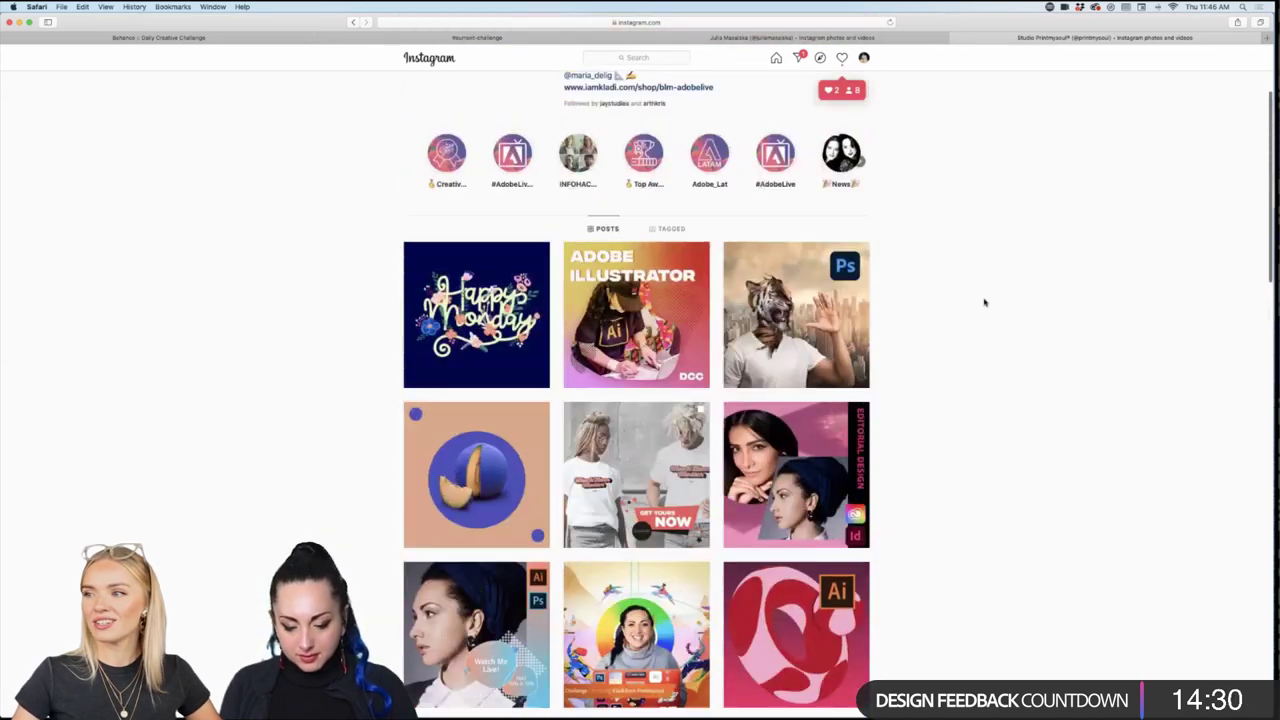
scroll(984, 302, up, 3)
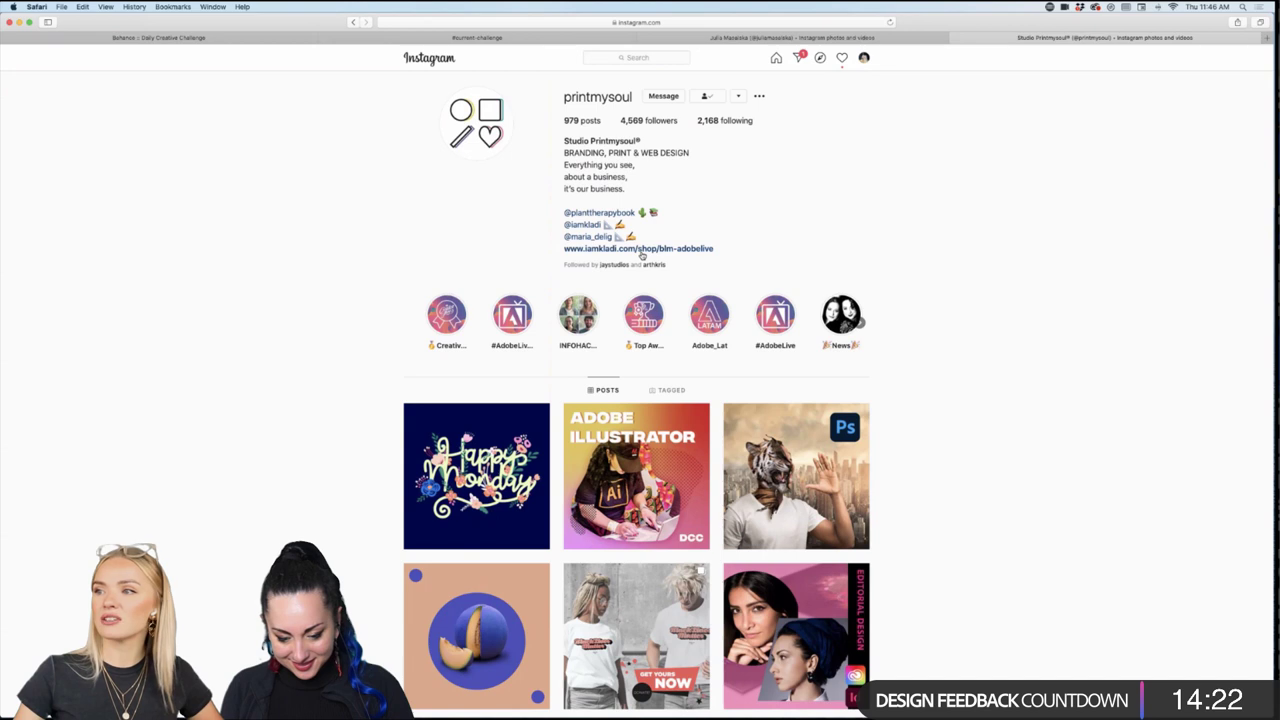
click(864, 58)
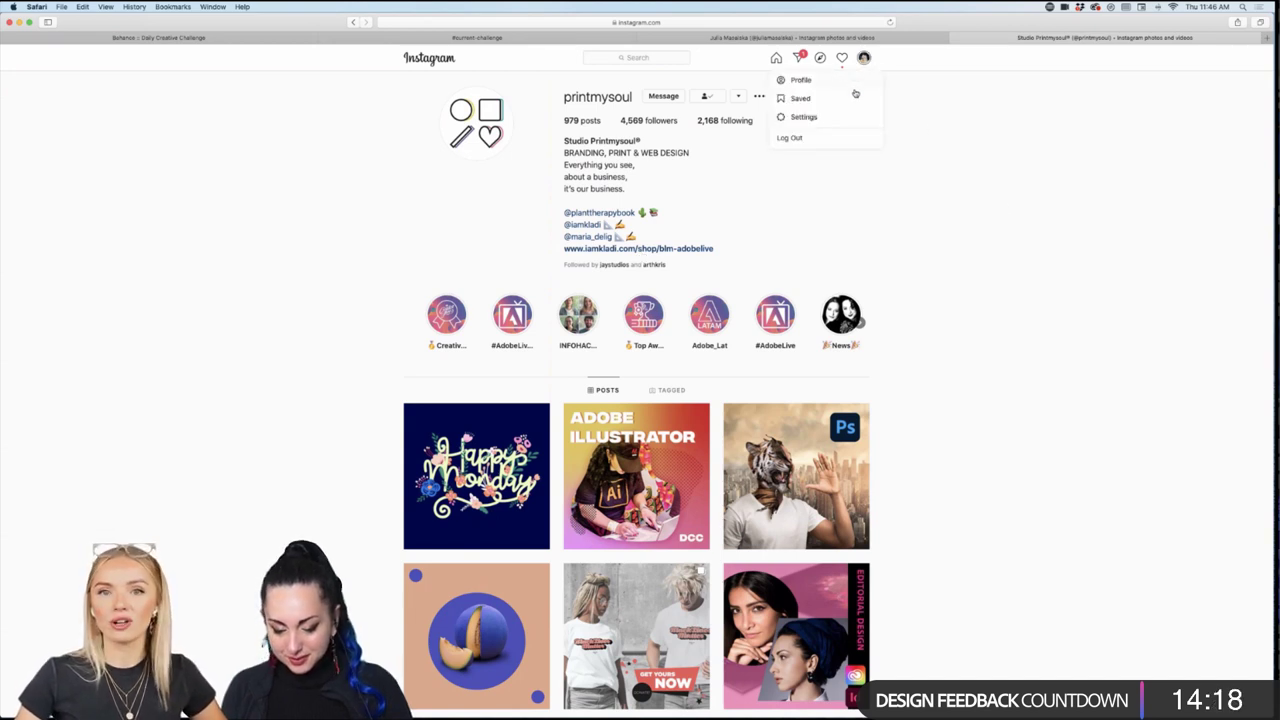
click(838, 80)
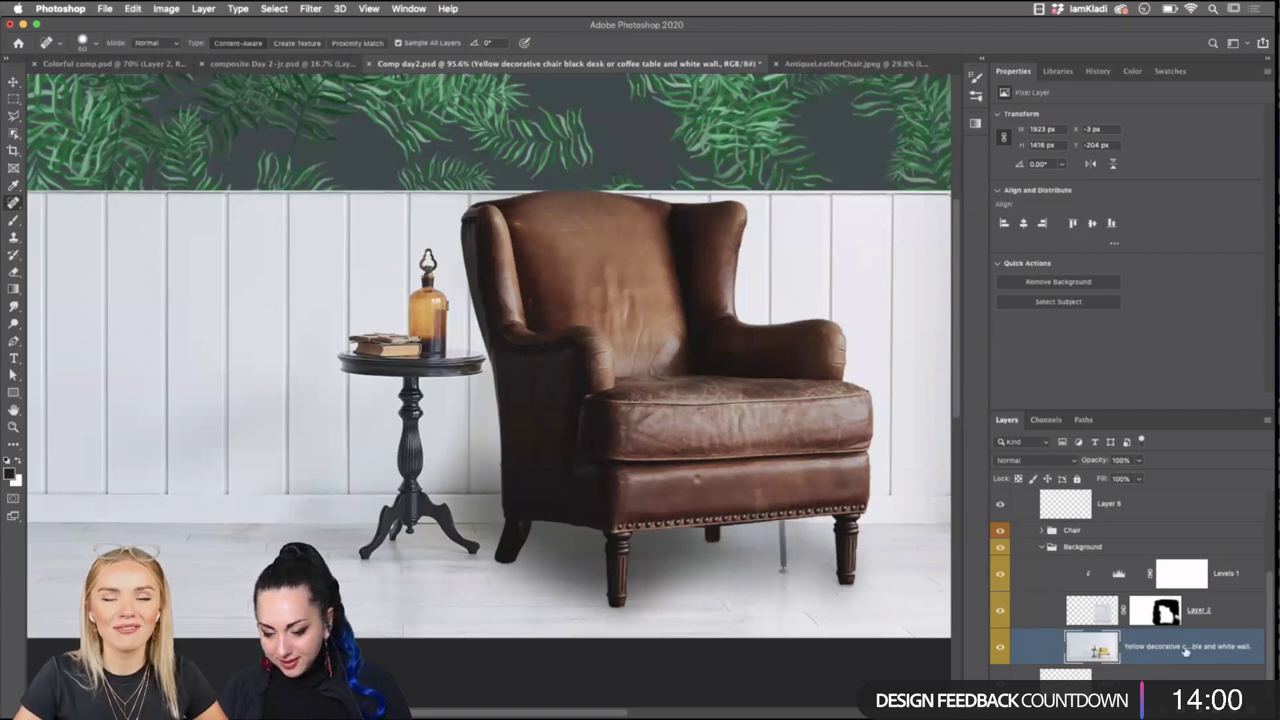
Make Layer 2 active with the Clone Stamp tool and show the Colorful Composite 2 library assets.
click(1092, 610)
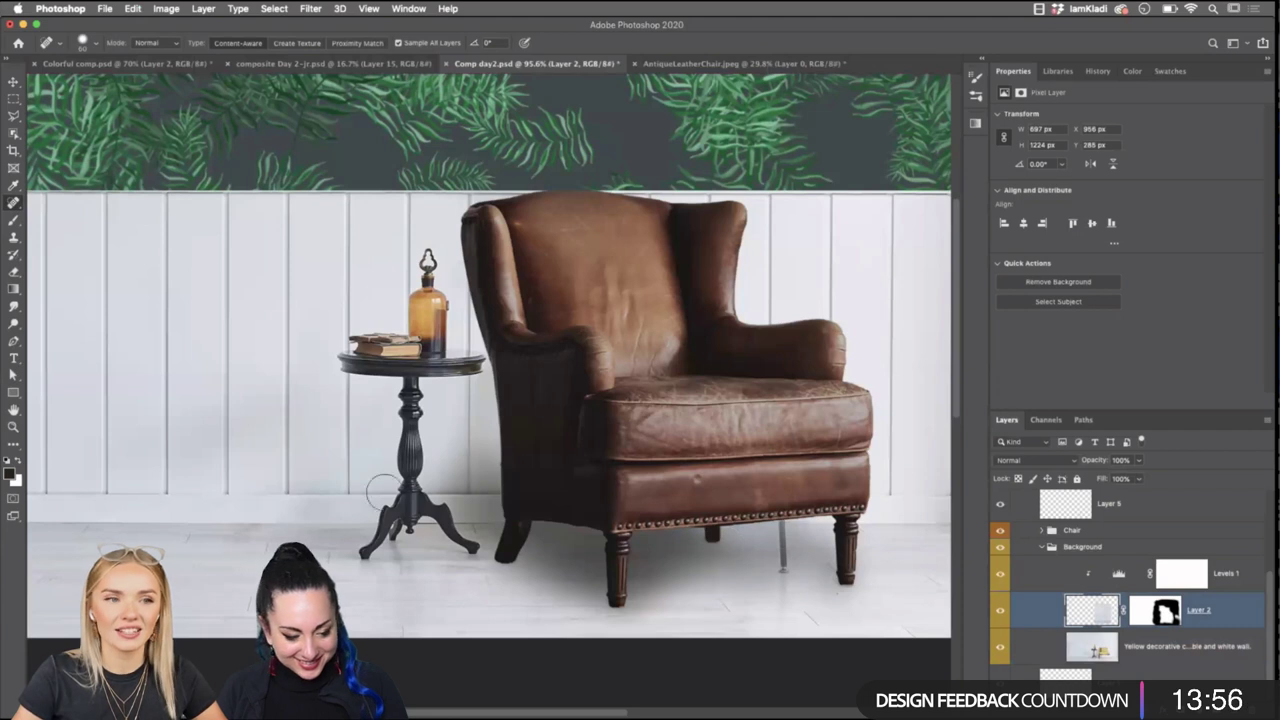
click(13, 237)
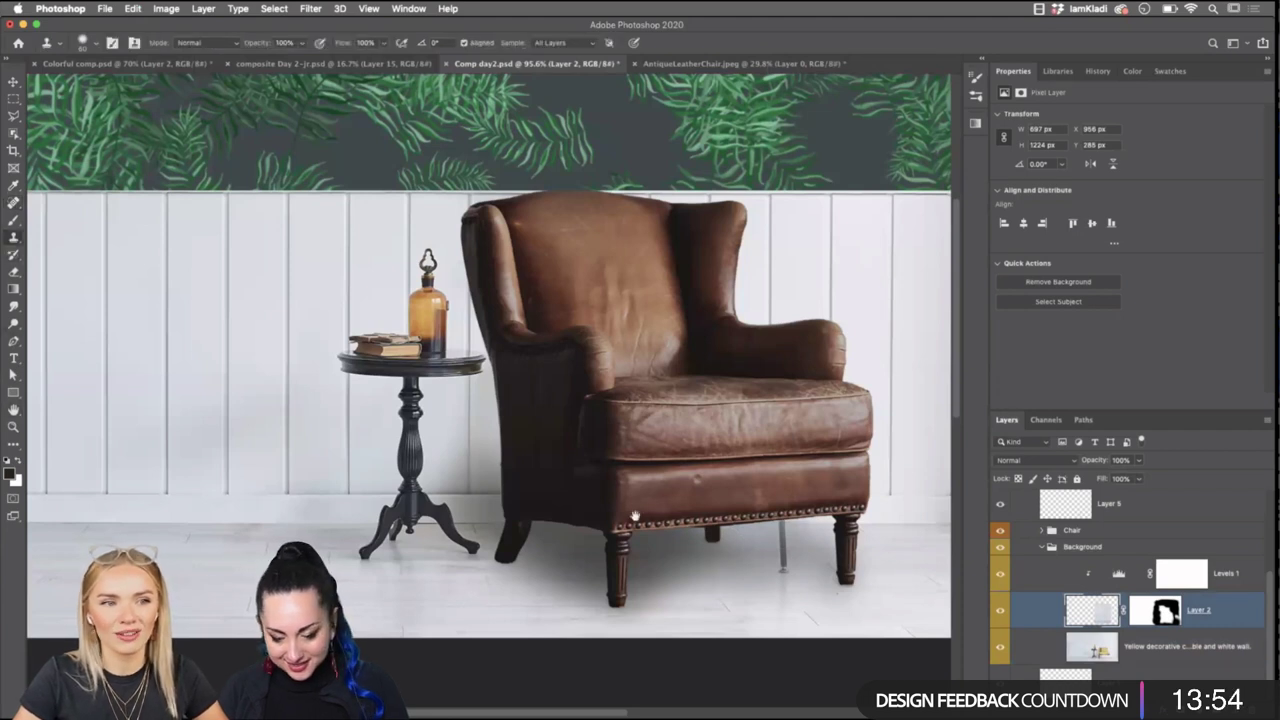
drag(634, 520, 505, 493)
key(alt+bracketleft)
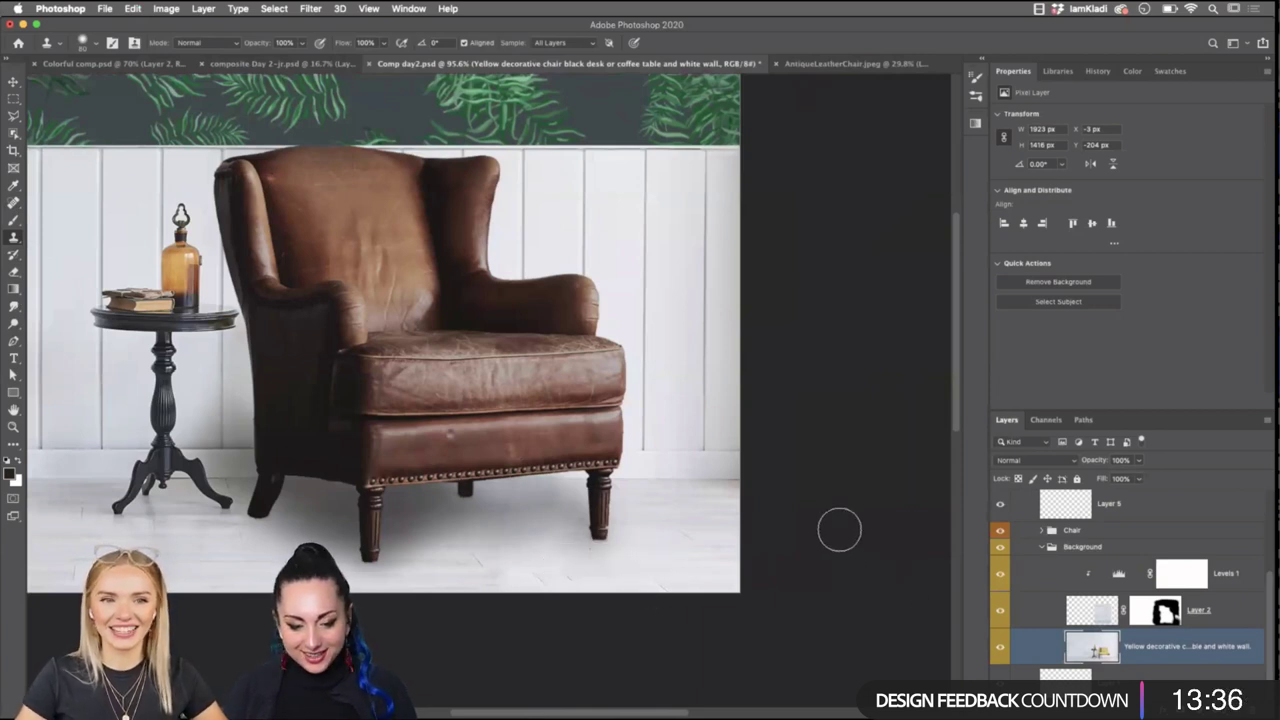
scroll(848, 542, down, 5)
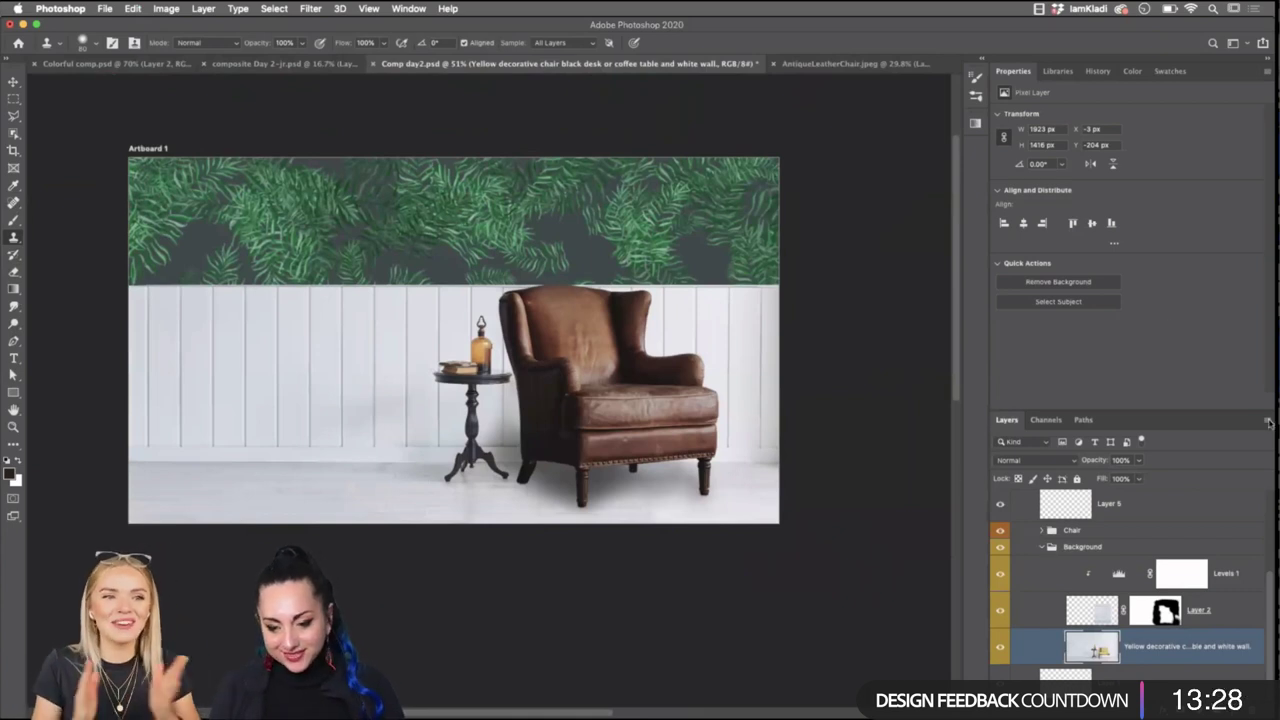
click(1062, 71)
scroll(1143, 213, down, 3)
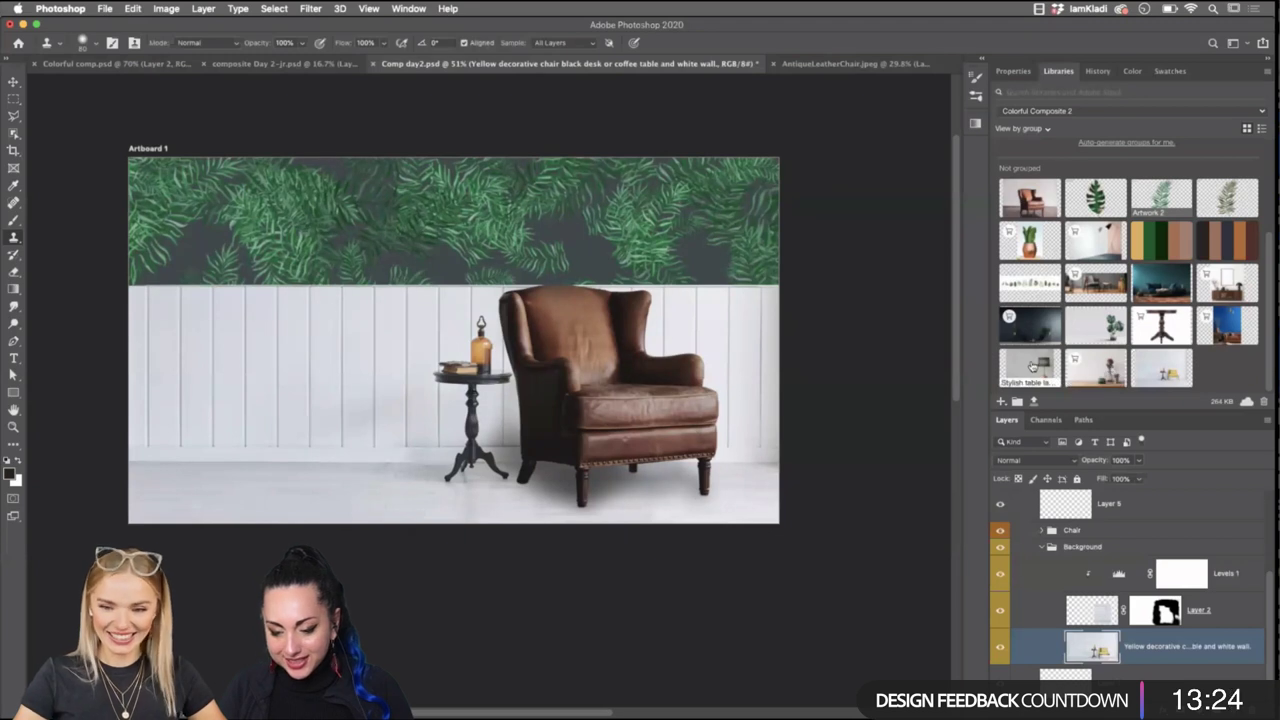
Open the table lamp from the library, unlock it, select the lamp with Object Selection and copy it.
double_click(1030, 368)
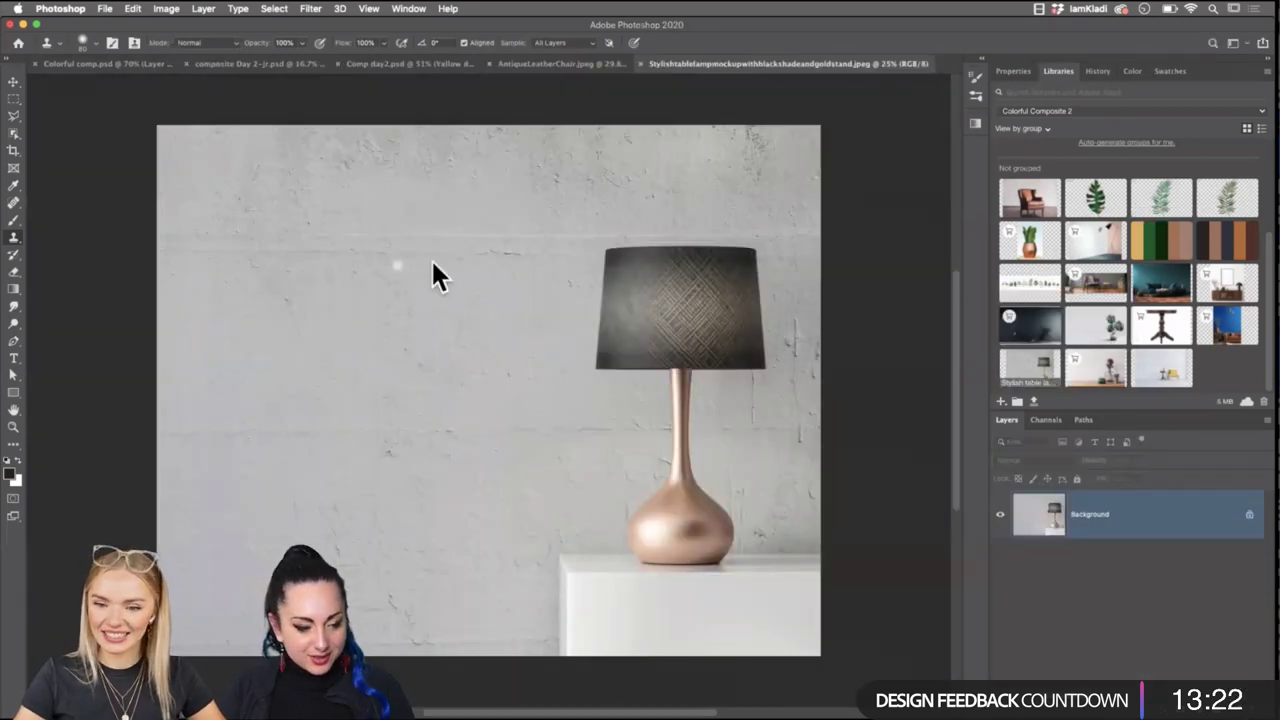
click(15, 133)
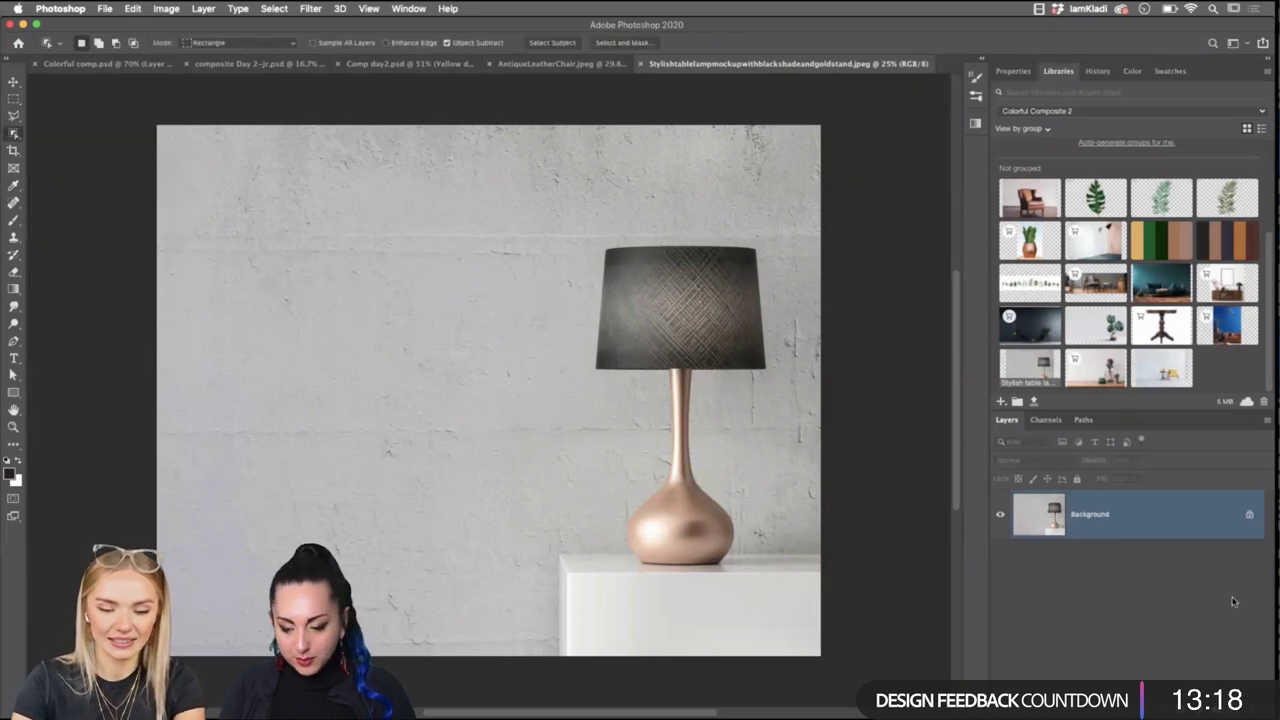
click(1249, 514)
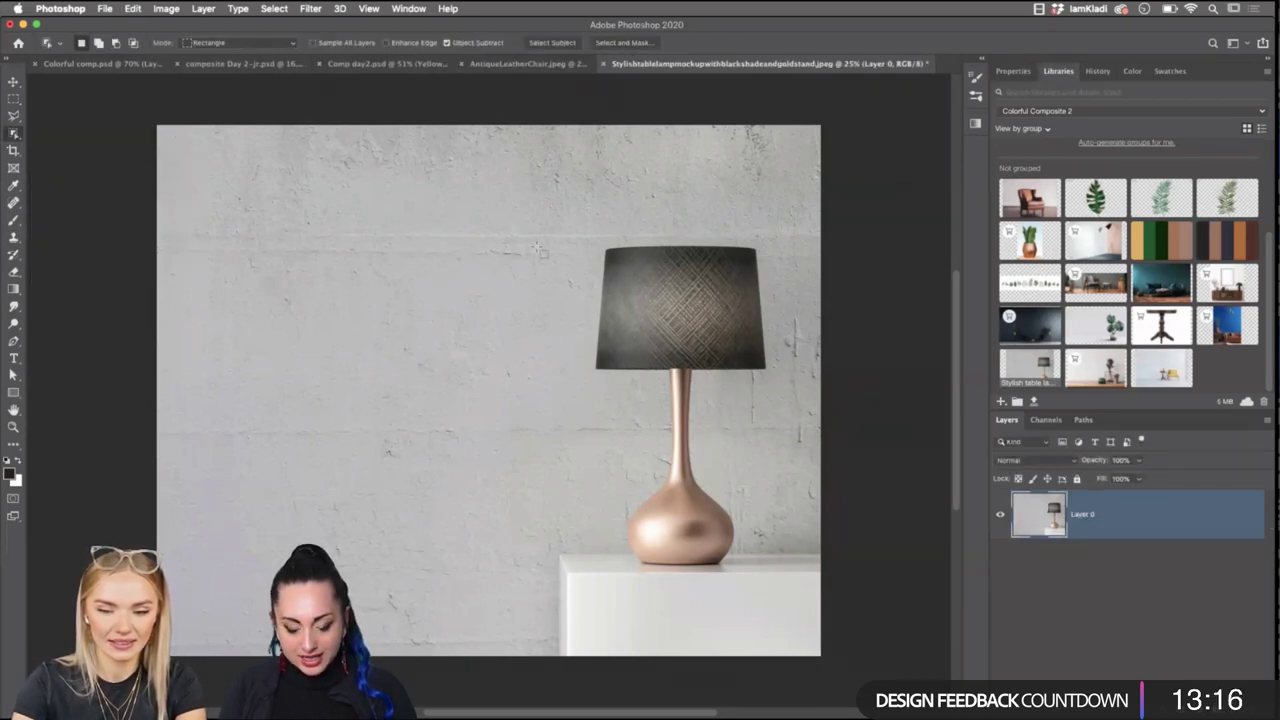
drag(521, 224, 793, 615)
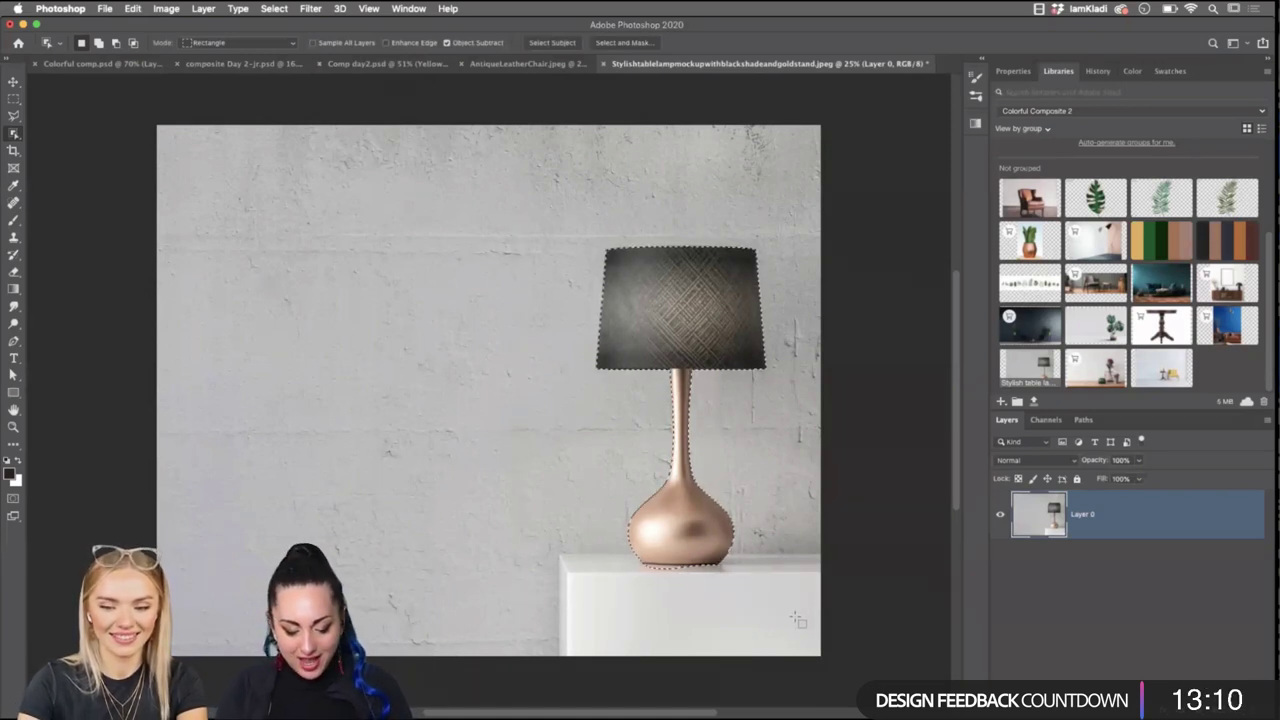
key(super+c)
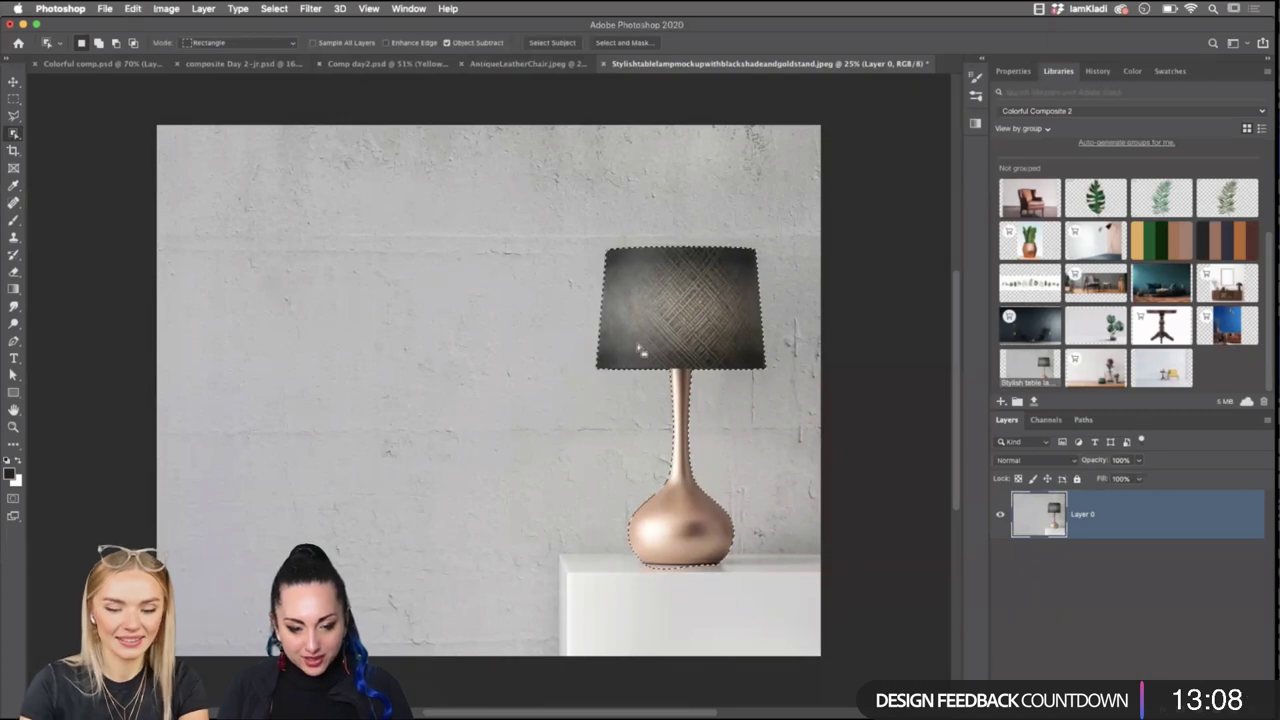
Switch between the open documents and return to the Comp day2 room composite.
click(462, 66)
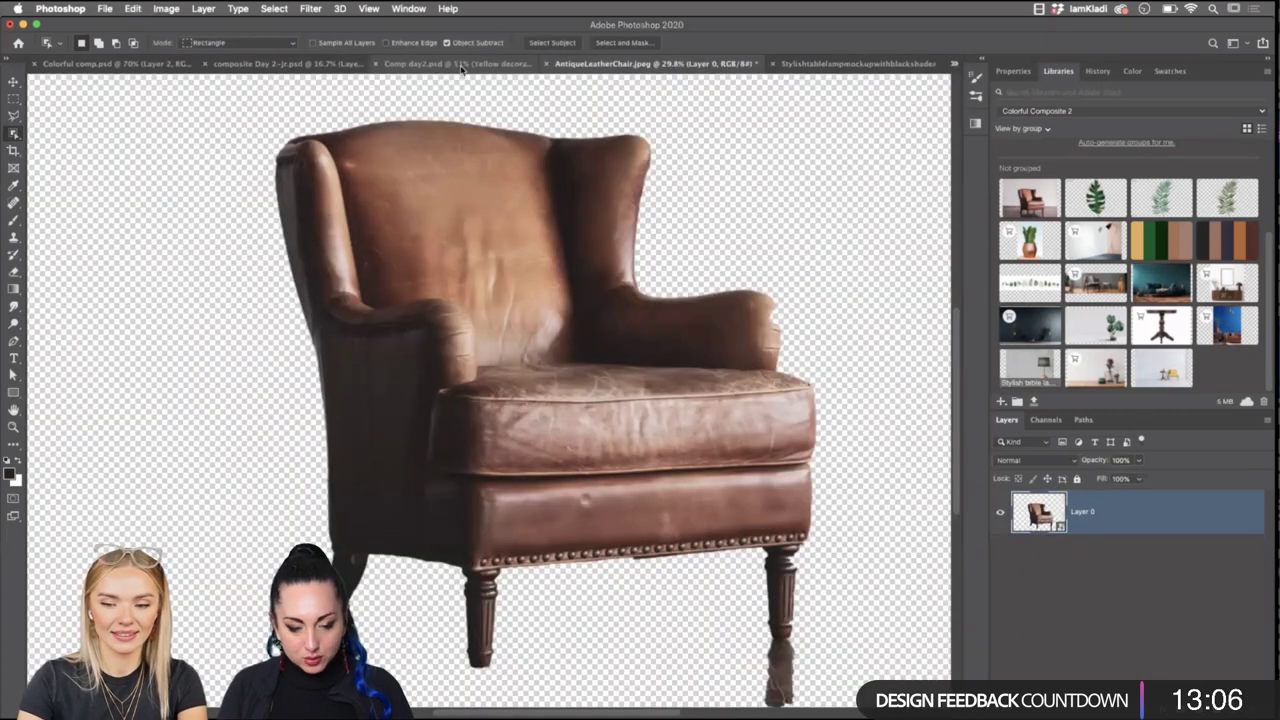
click(340, 64)
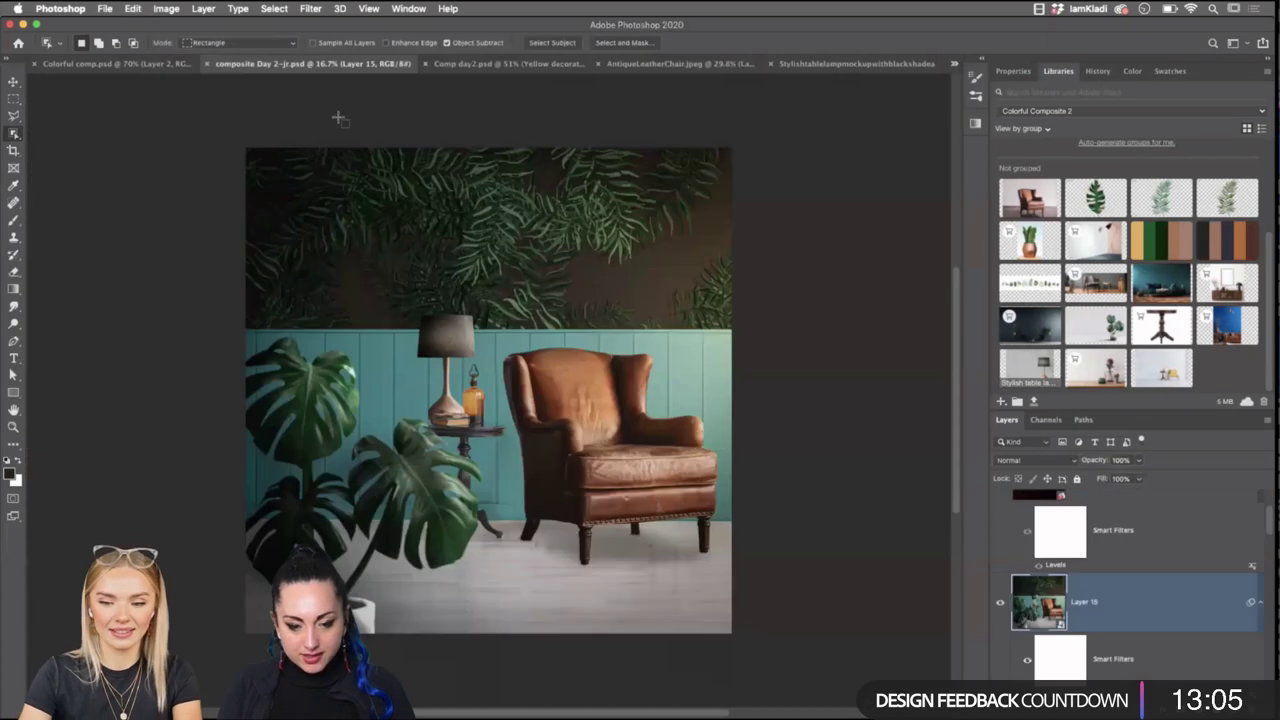
click(628, 66)
click(505, 64)
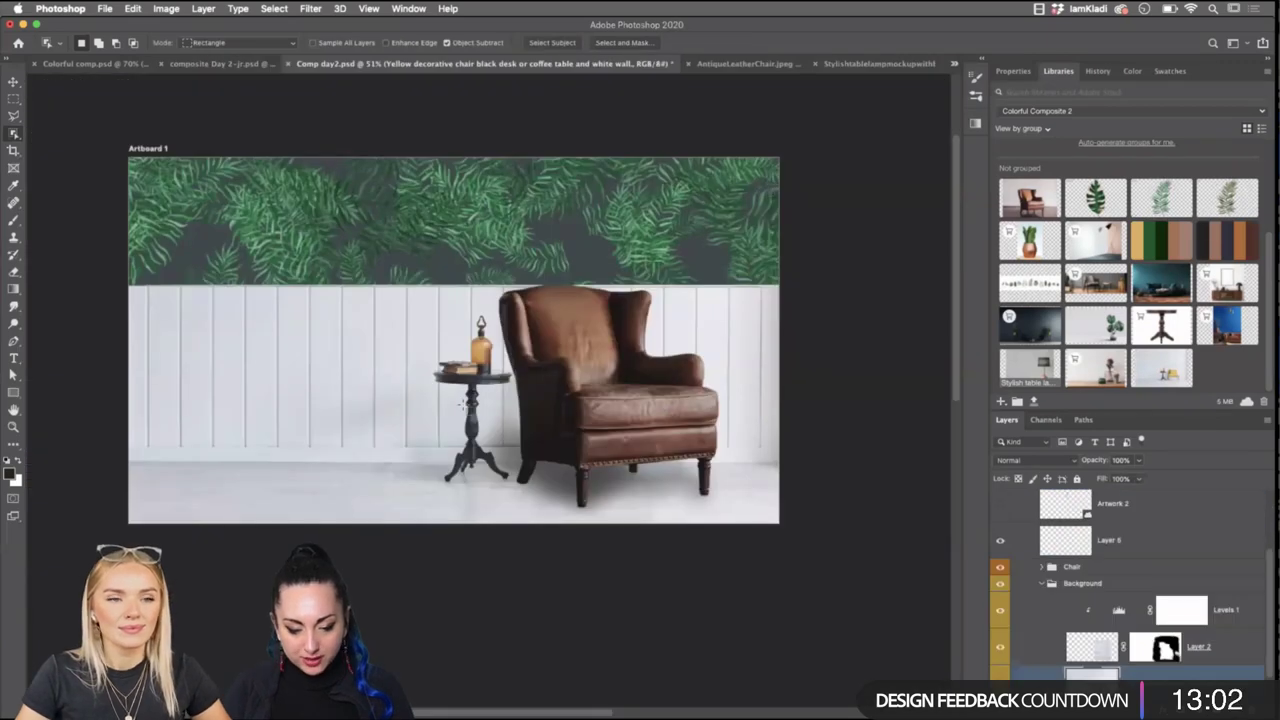
scroll(488, 392, up, 2)
scroll(450, 396, up, 6)
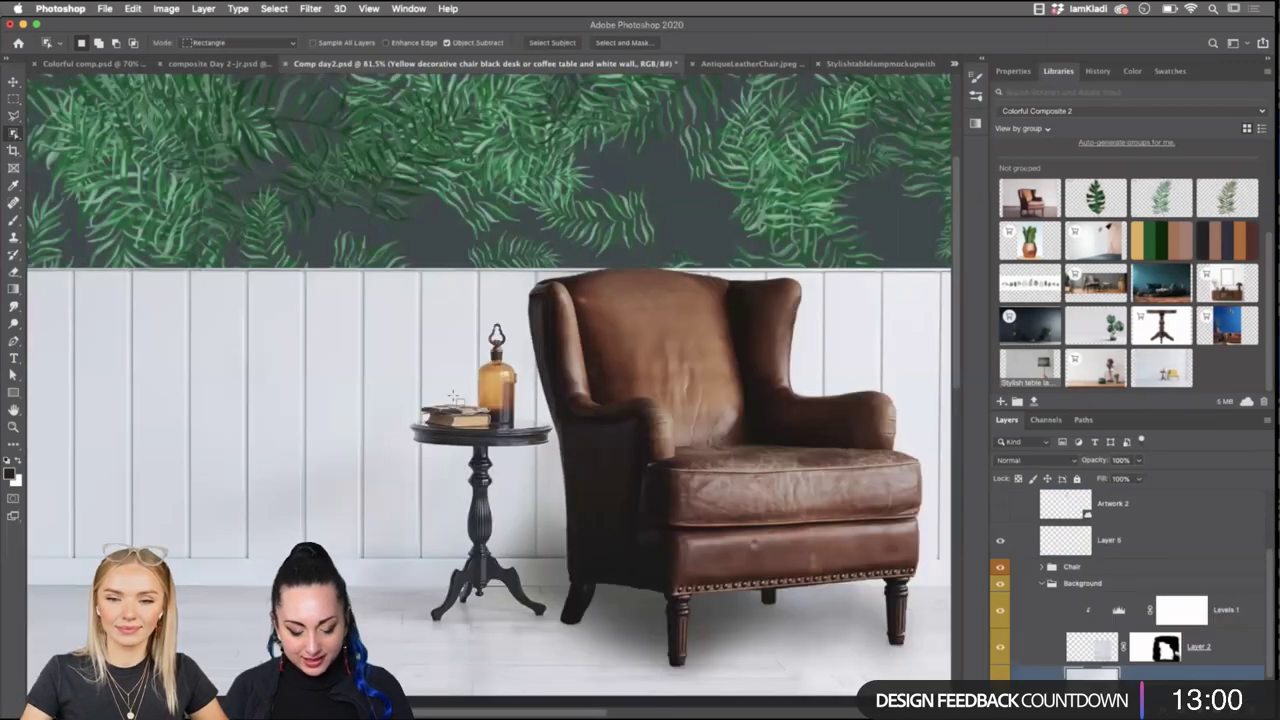
Paste the lamp into the composite as Layer 6 and shrink it to about 12.7%.
key(ctrl+v)
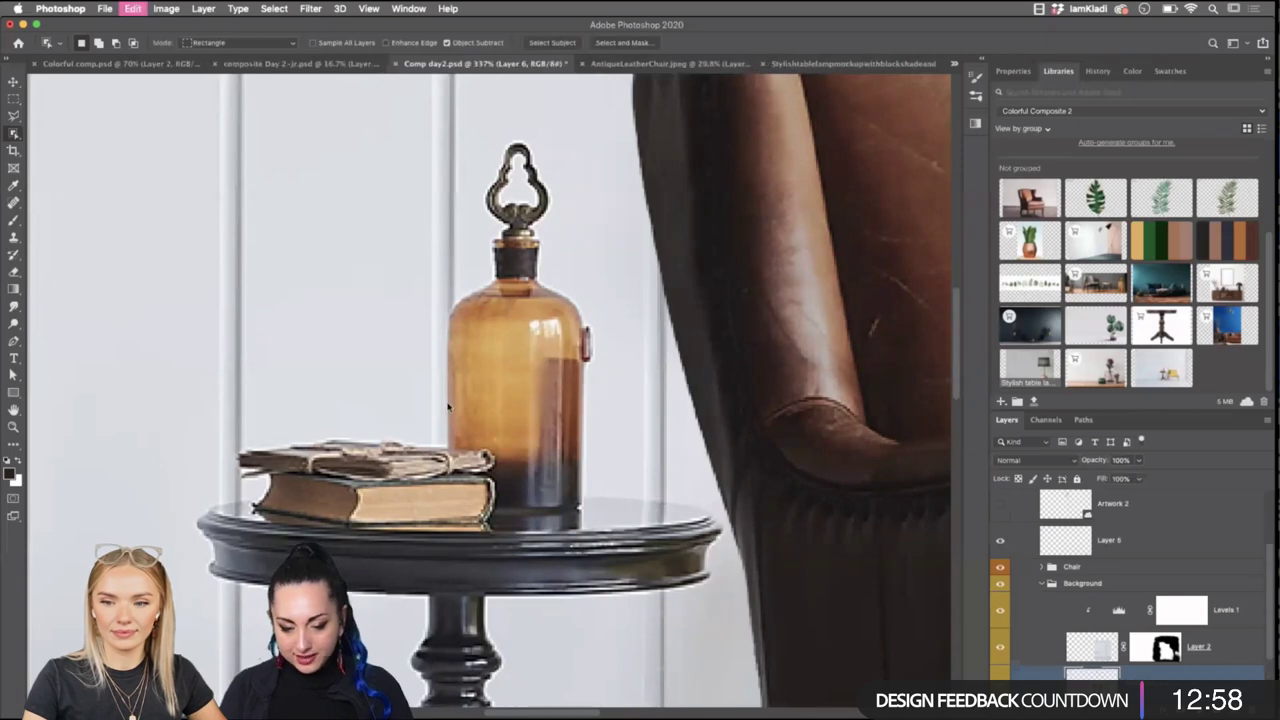
scroll(449, 407, down, 6)
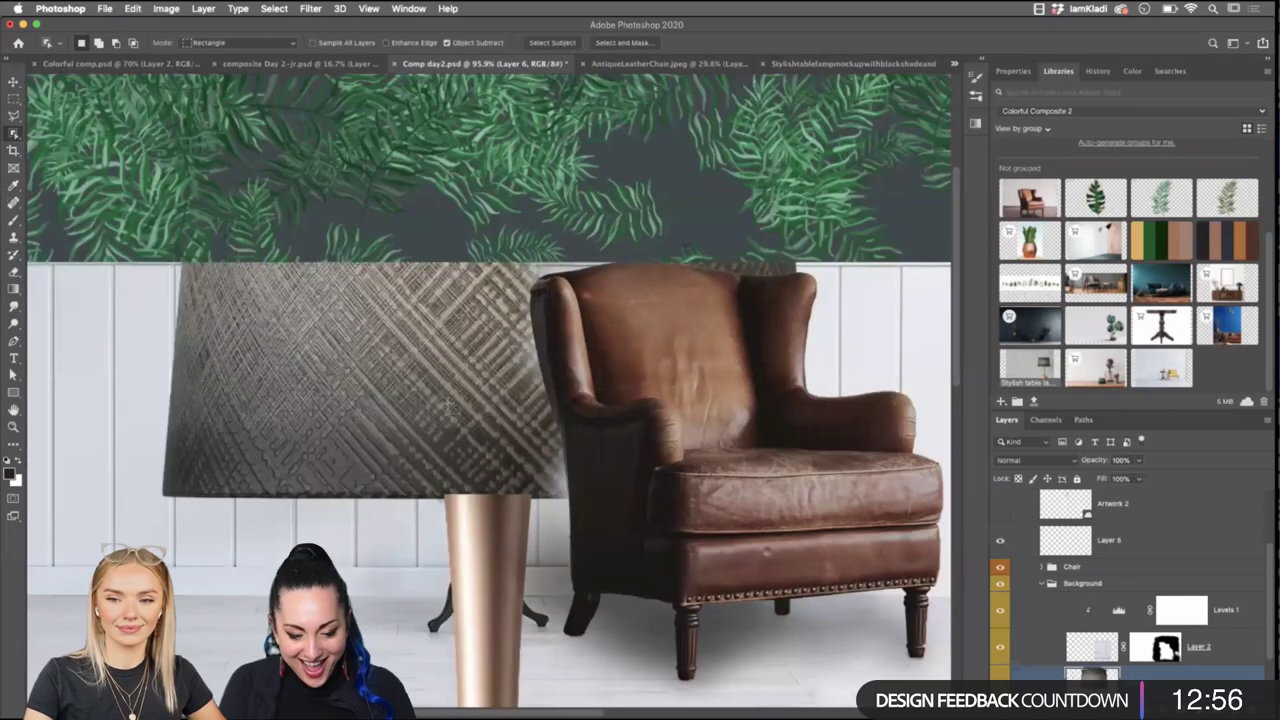
key(ctrl+t)
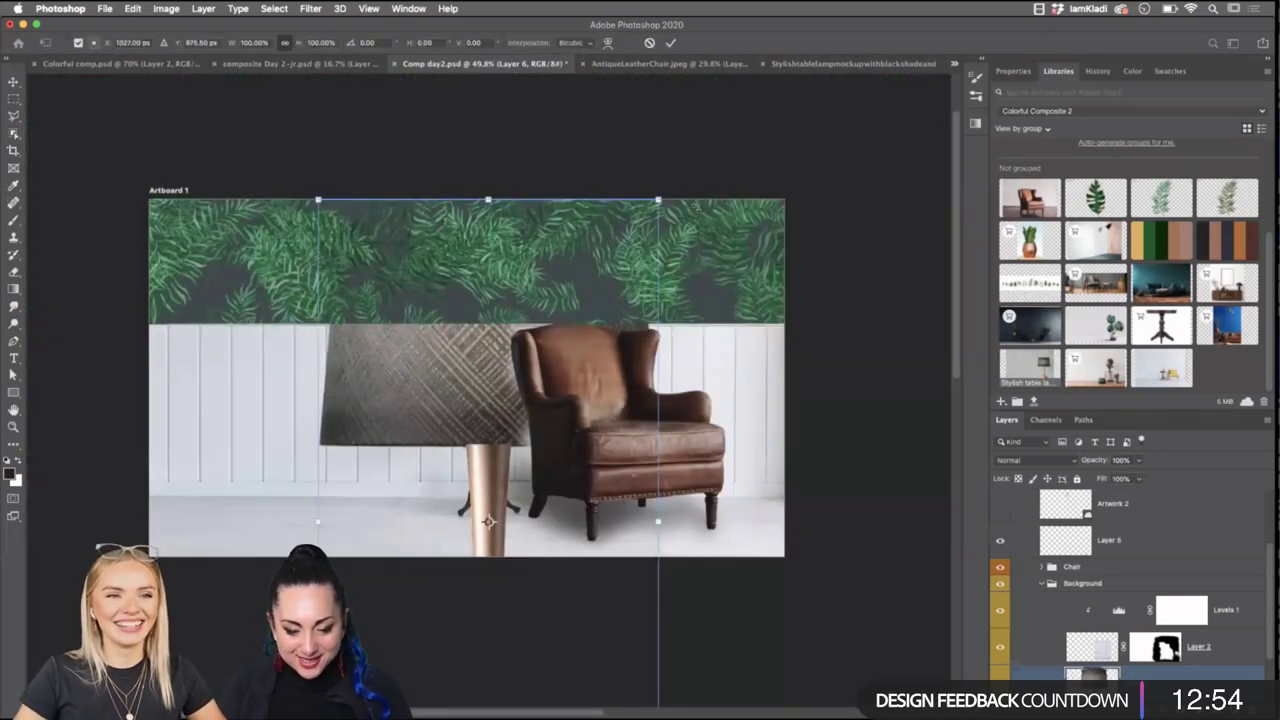
drag(658, 201, 466, 350)
drag(533, 222, 474, 261)
Resize the lamp to about 15.58% and place it on the side table beside the amber bottle.
scroll(447, 427, up, 5)
scroll(449, 428, down, 2)
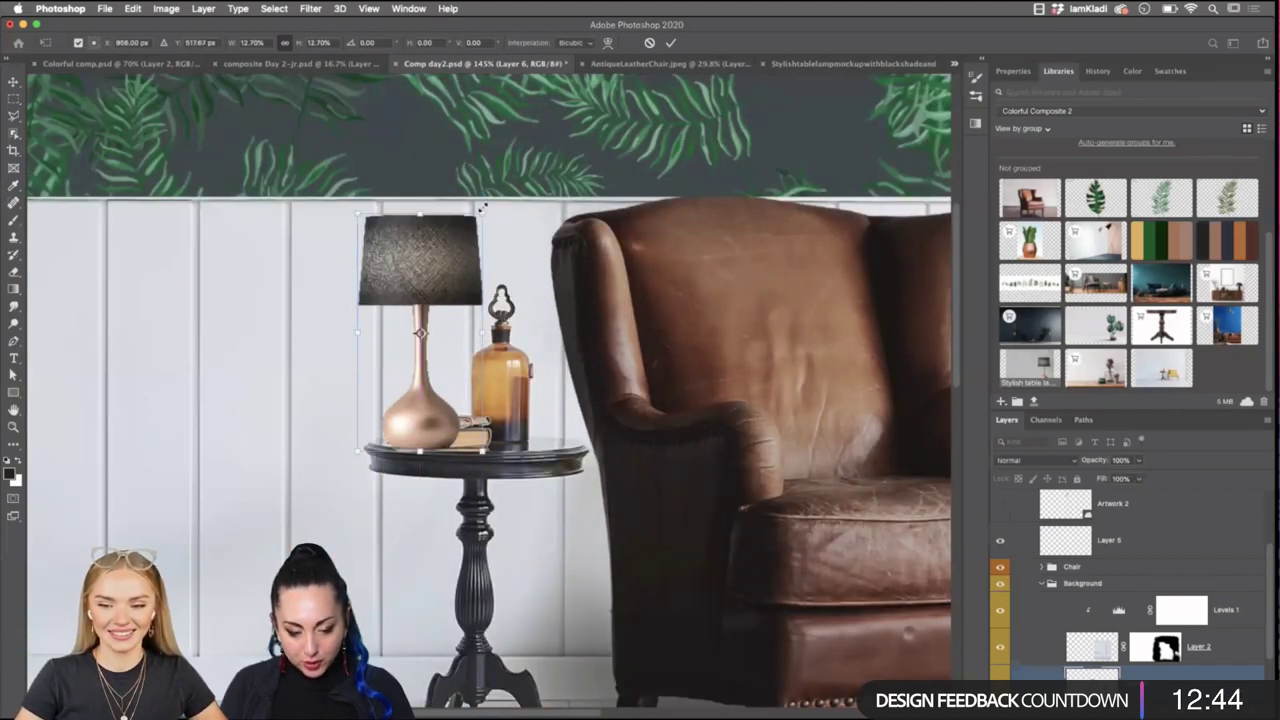
drag(481, 207, 505, 160)
drag(436, 222, 424, 210)
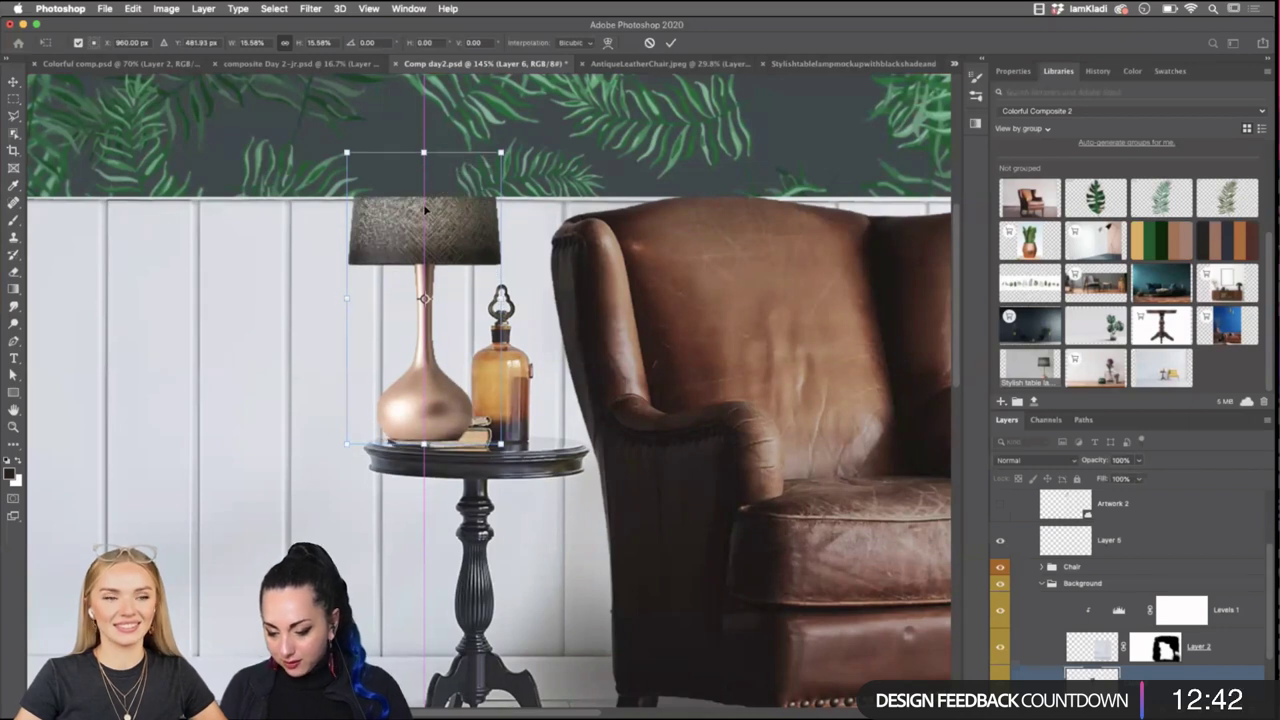
key(Return)
scroll(1176, 645, down, 1)
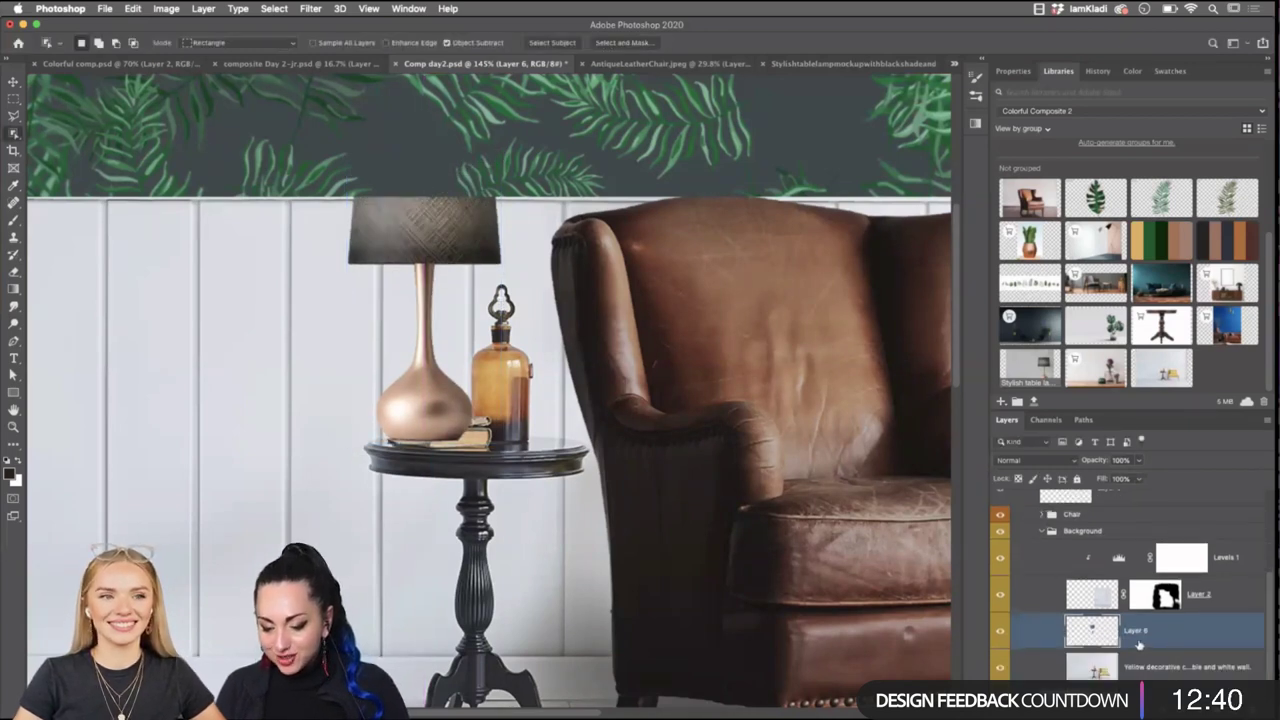
Move Layer 6 up toward the Chair group and the Wall paper group lower in the stack.
drag(1201, 637, 1170, 573)
scroll(1168, 577, up, 1)
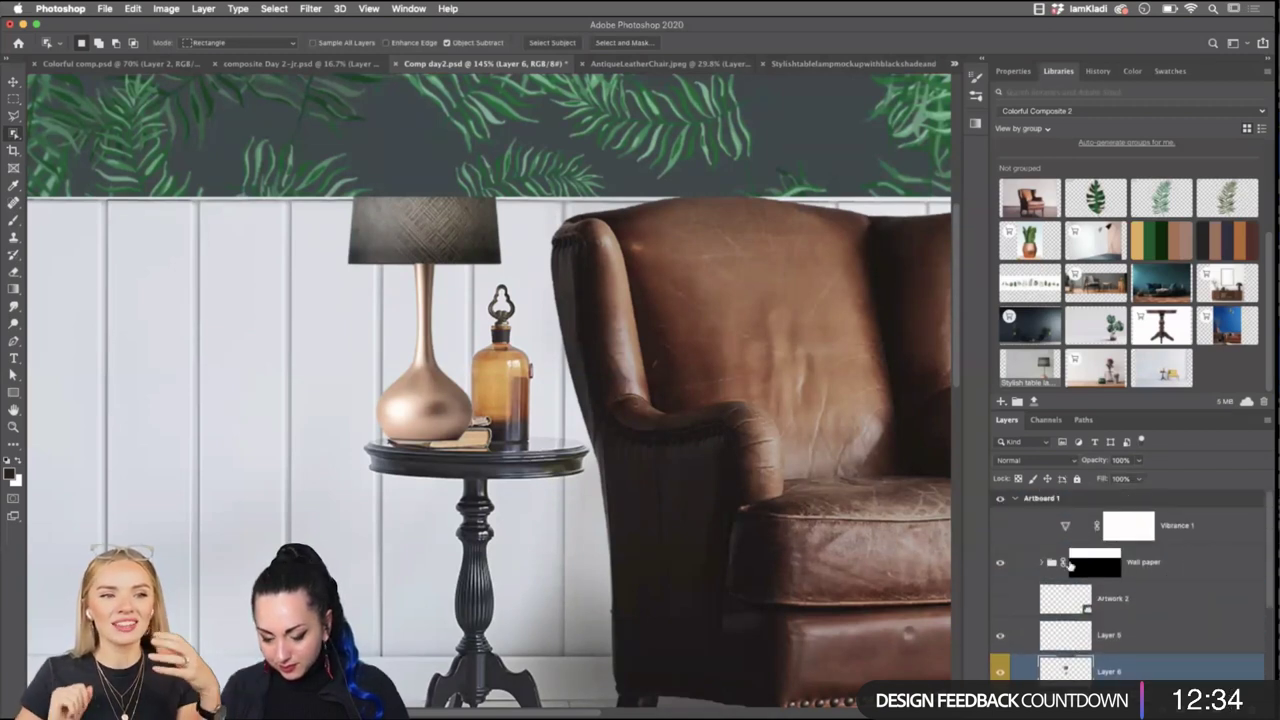
scroll(1158, 571, down, 2)
drag(1170, 507, 1155, 645)
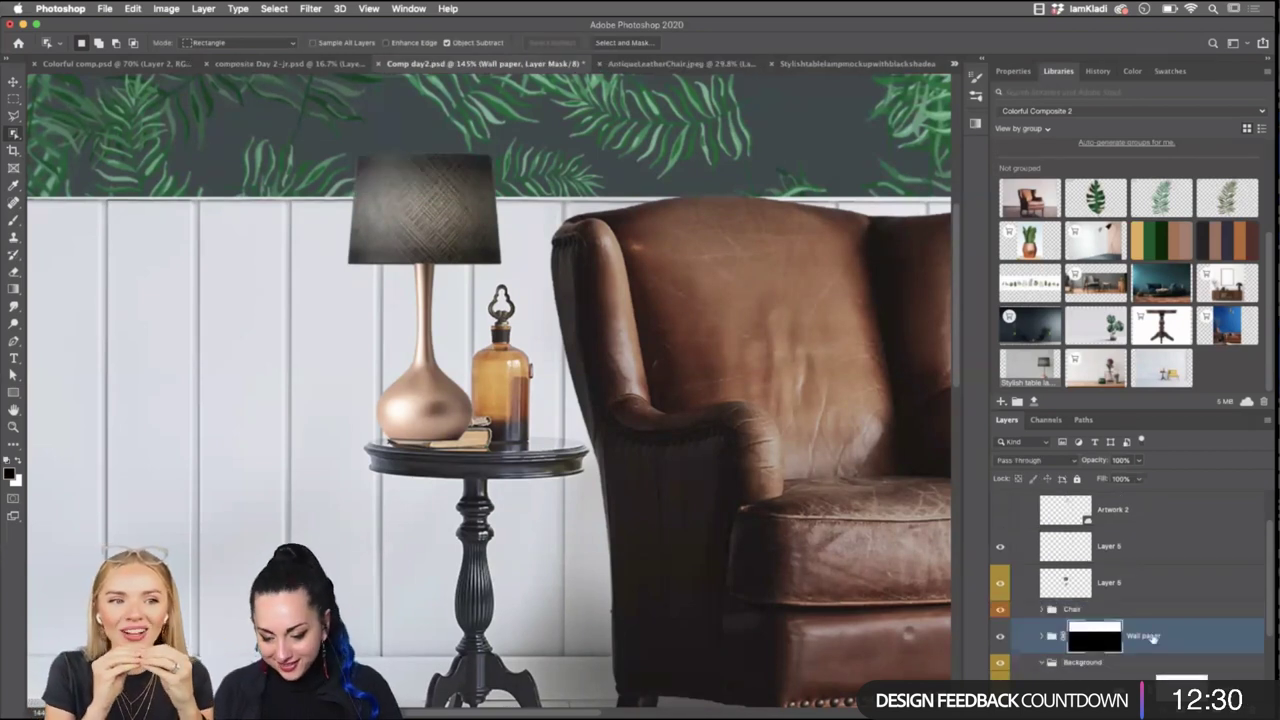
scroll(1145, 628, down, 1)
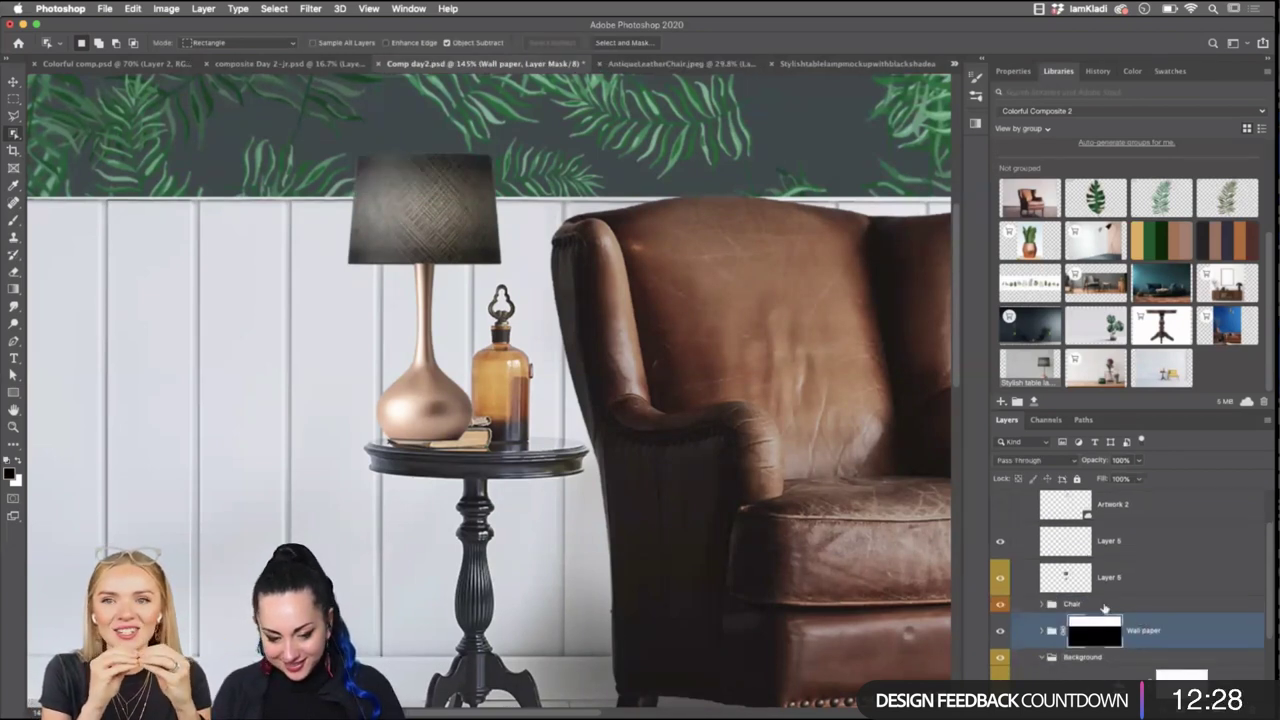
scroll(1104, 608, up, 1)
scroll(1141, 576, up, 5)
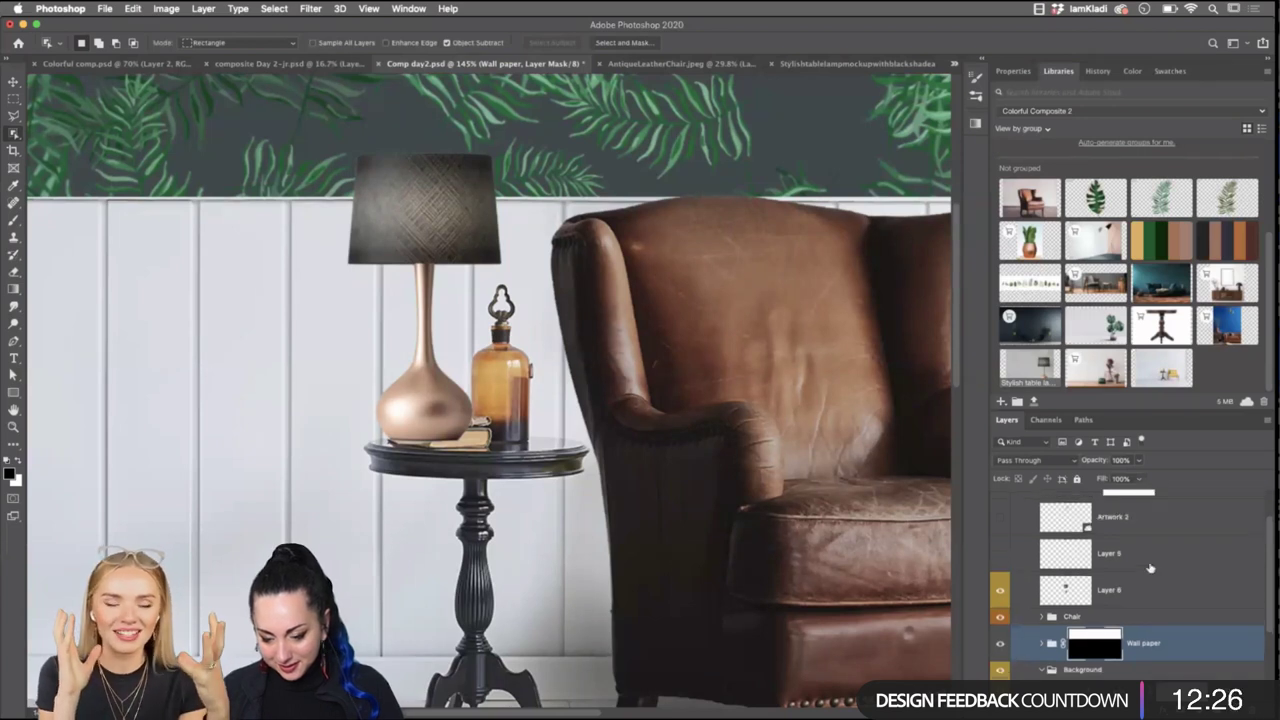
Select Artwork 2, then Layer 6, and hide the copper lamp.
click(1030, 570)
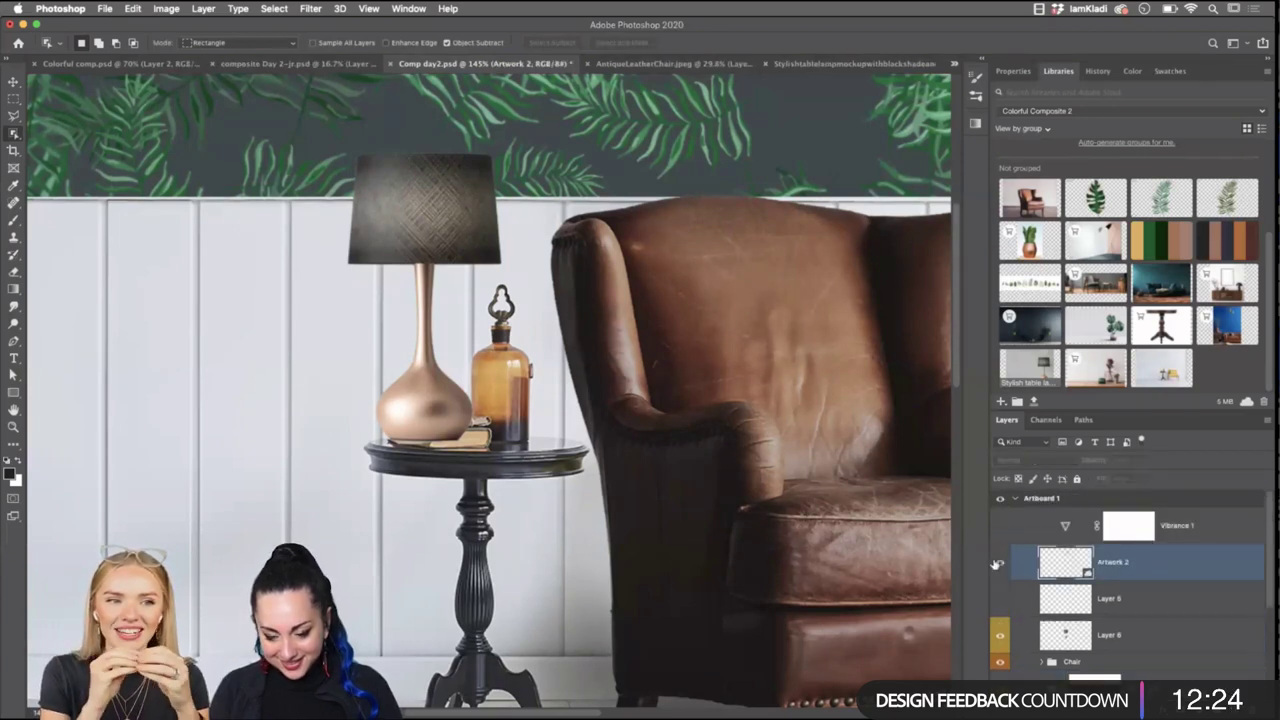
scroll(1060, 580, down, 5)
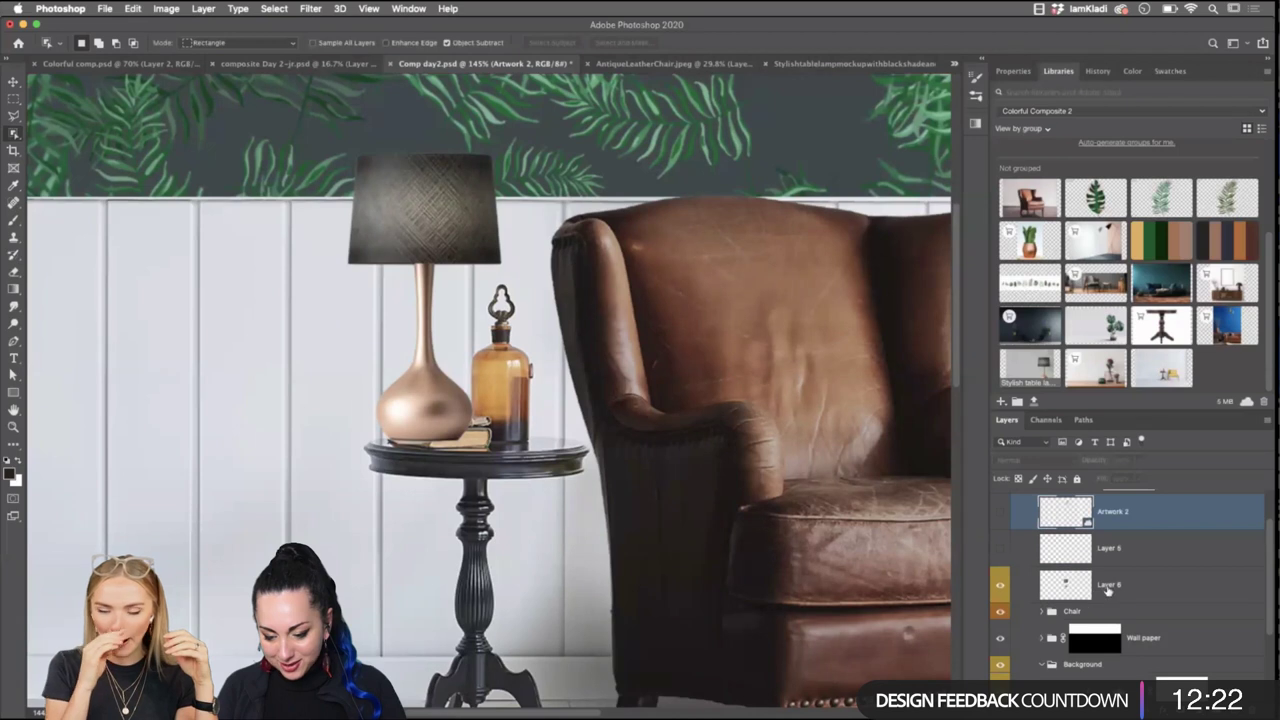
click(1110, 587)
scroll(1106, 588, down, 1)
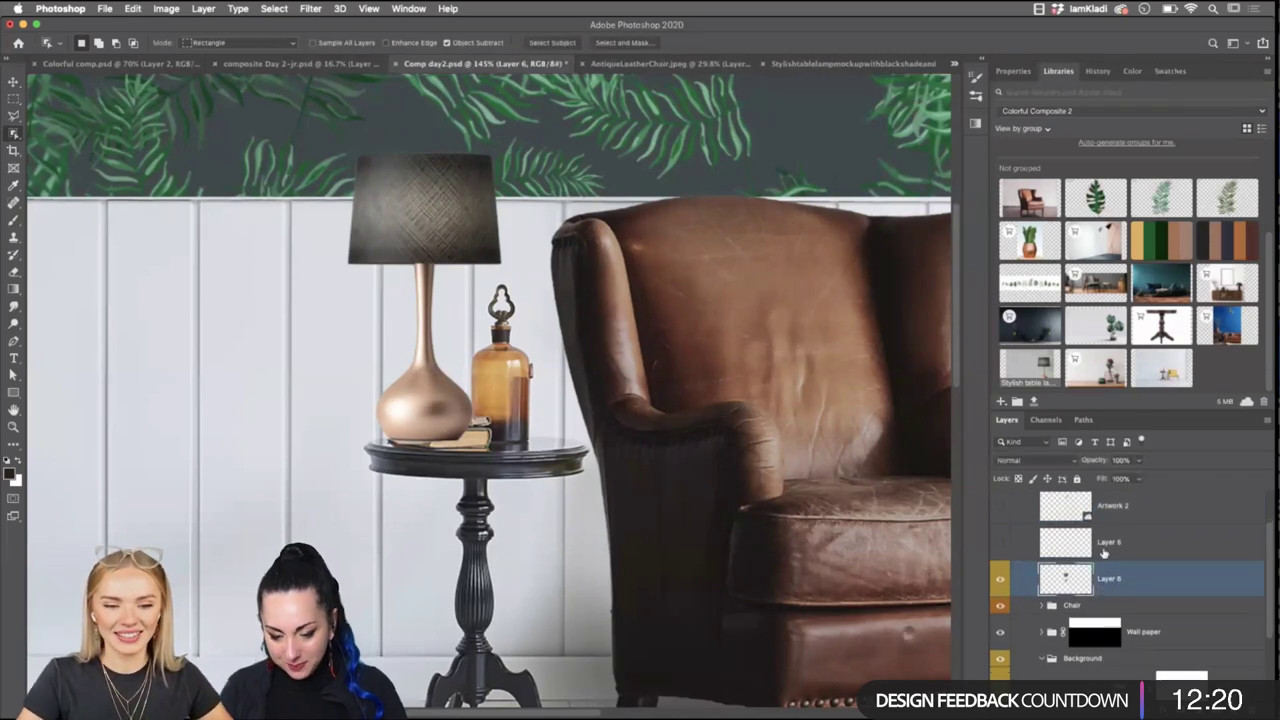
scroll(1104, 594, down, 10)
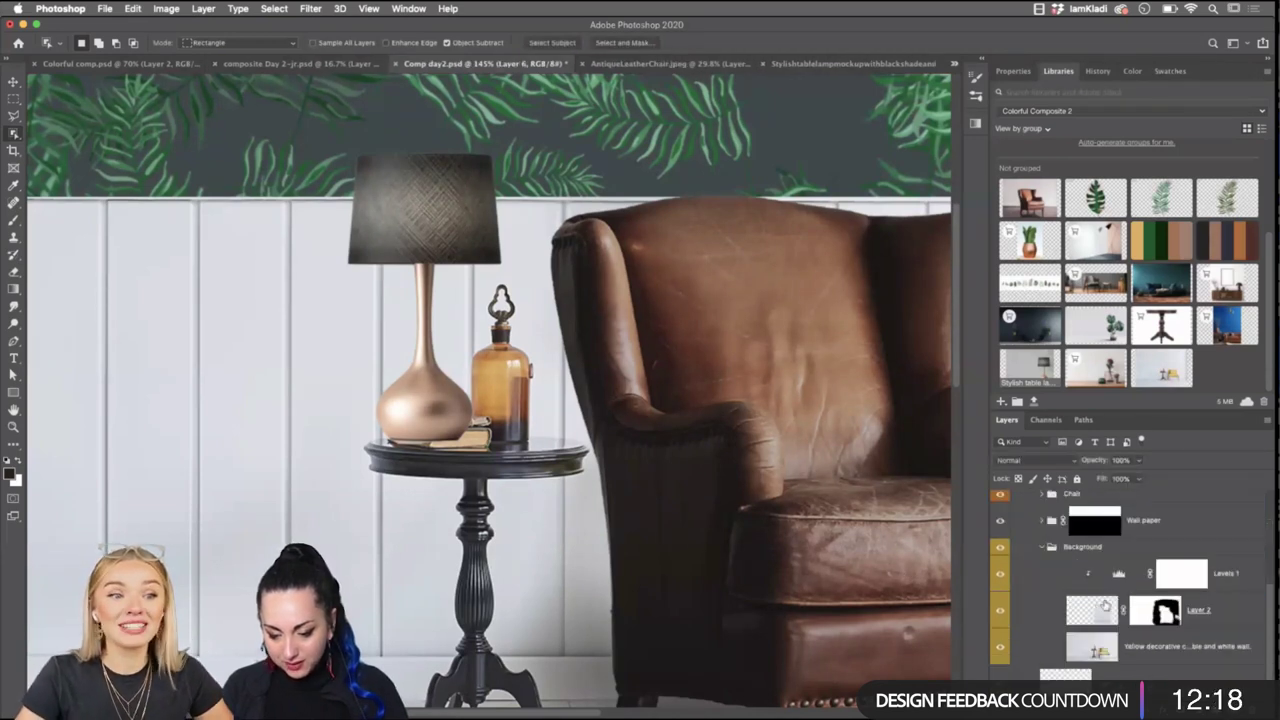
scroll(1066, 580, up, 5)
key(super+comma)
scroll(1066, 620, down, 5)
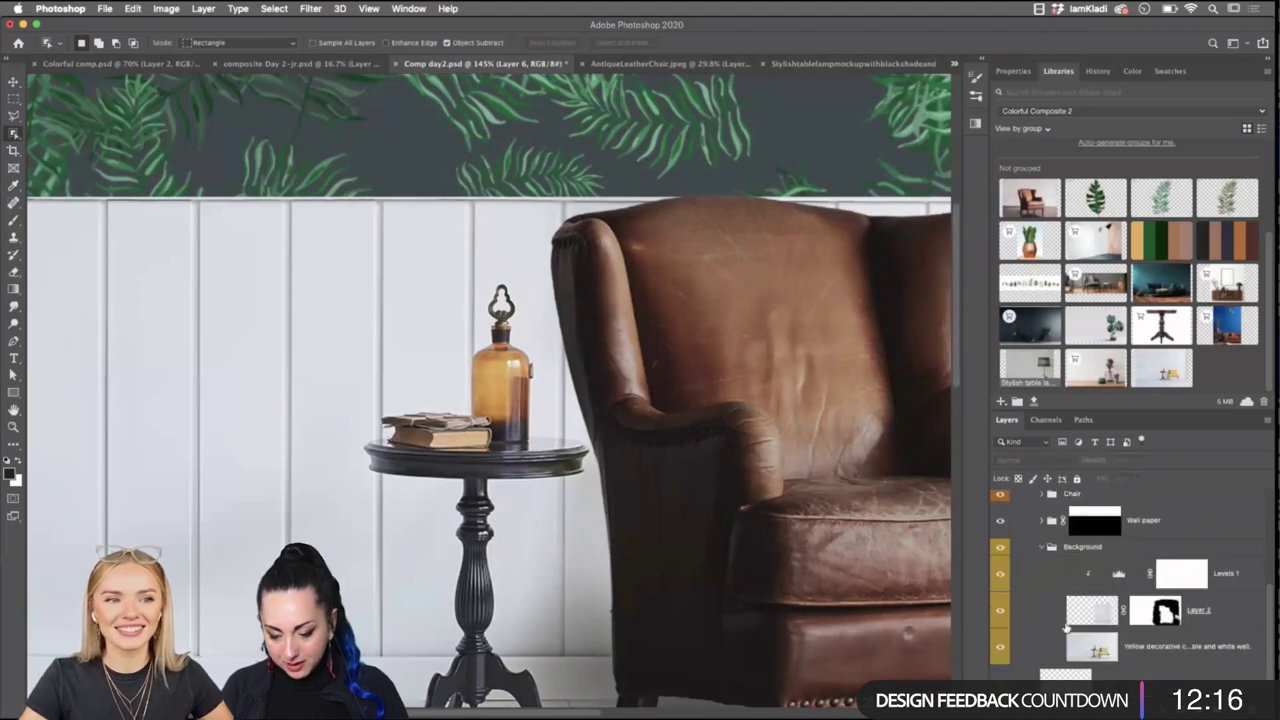
Toggle the wall photo layer's visibility and make that books layer active.
click(1001, 650)
click(1001, 650)
click(1092, 648)
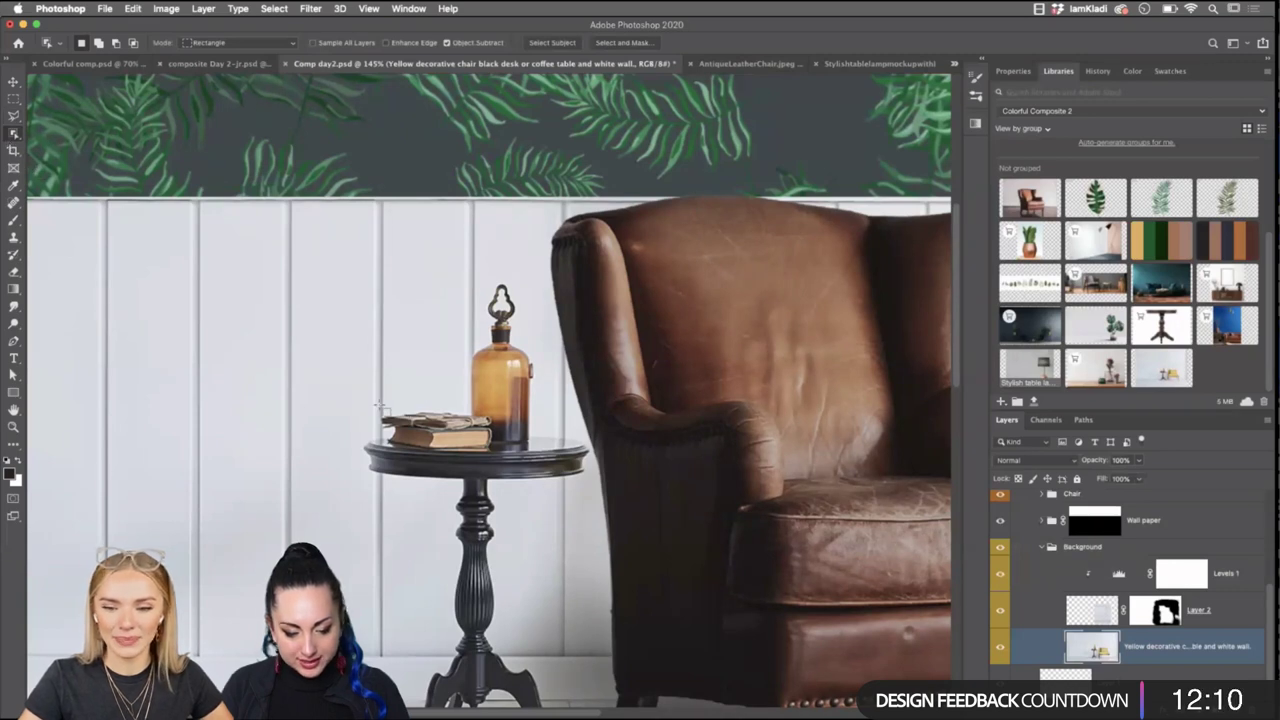
Draw a rectangular marquee selection around the stacked books on the table.
drag(378, 405, 505, 450)
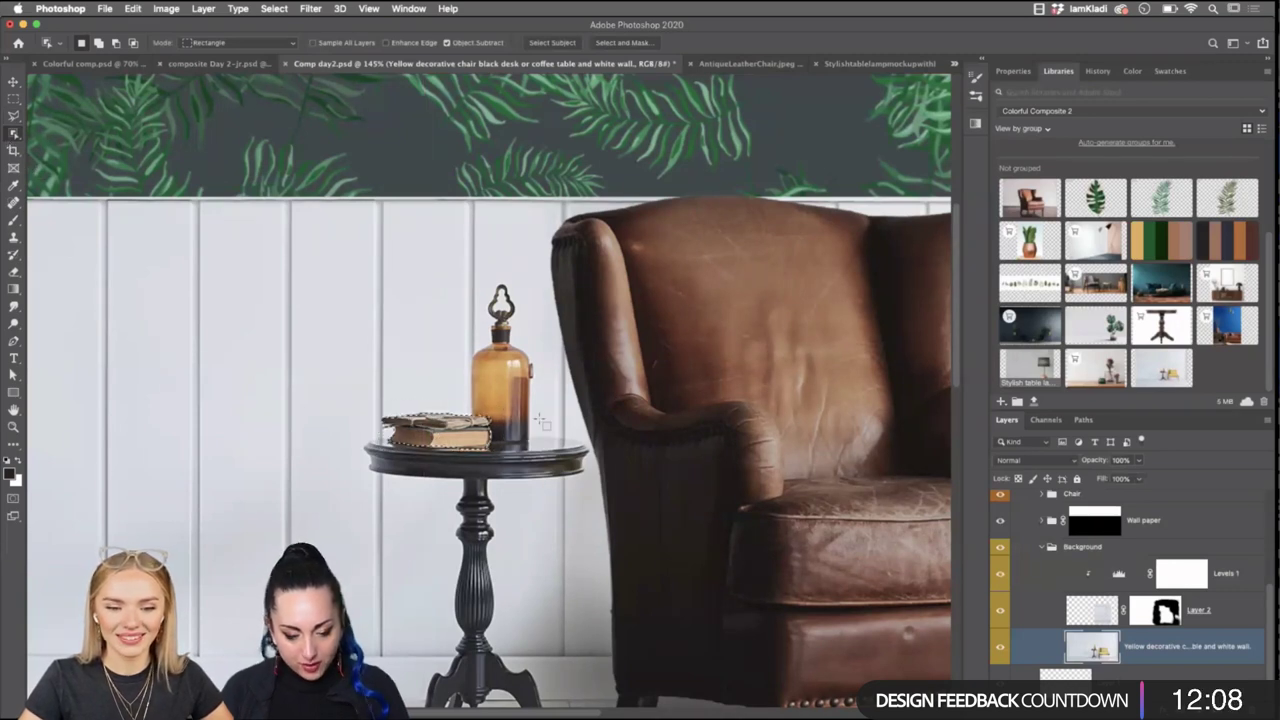
click(380, 428)
scroll(488, 392, up, 5)
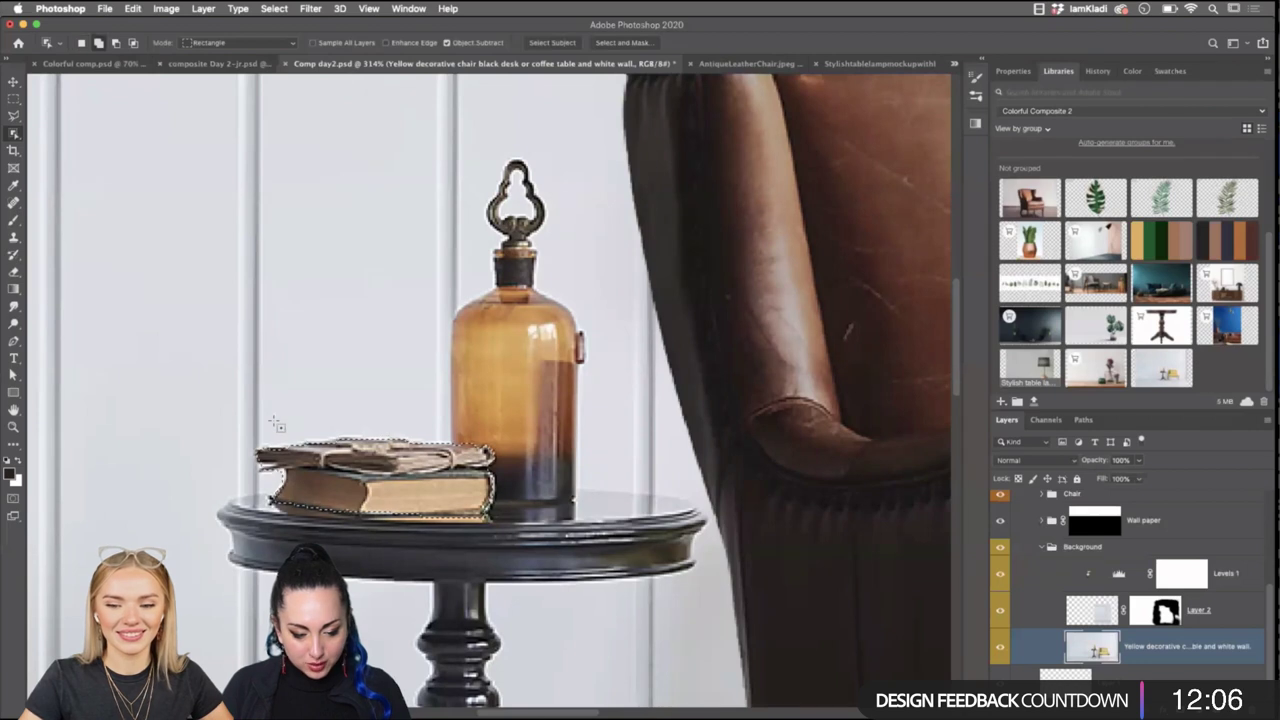
drag(234, 421, 463, 485)
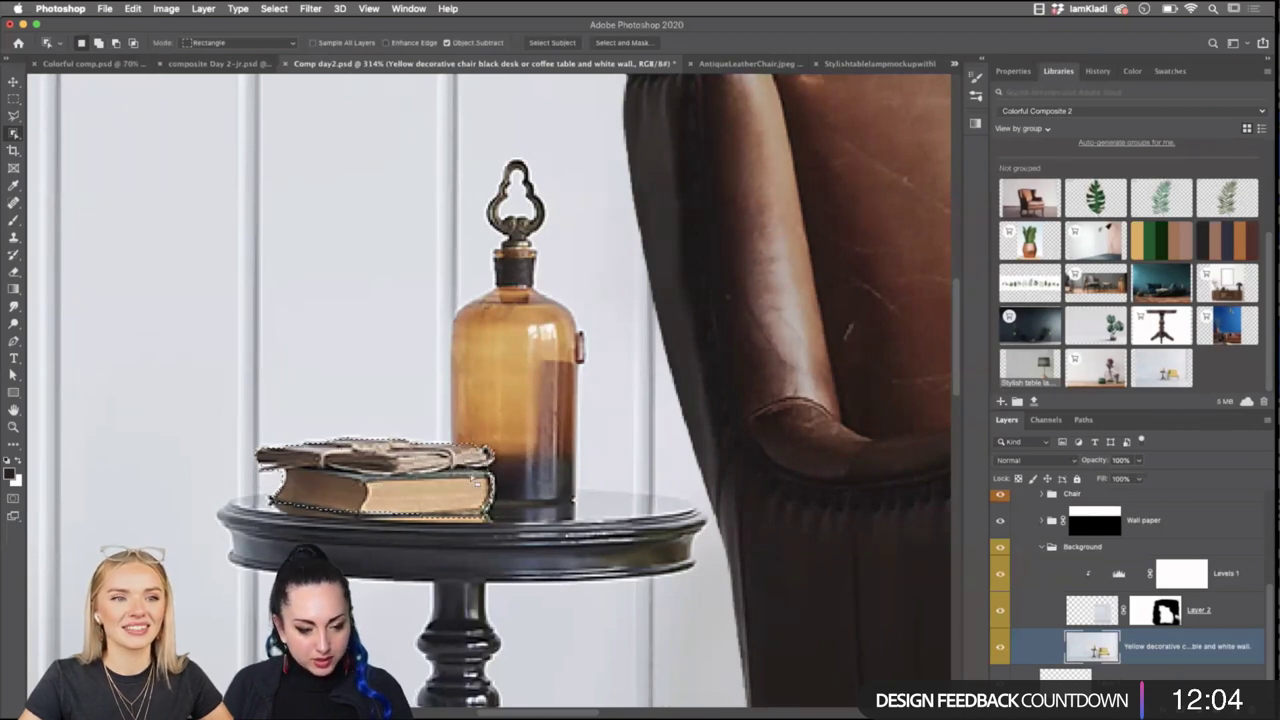
Try the Maximum filter on the books at 1.4 pixels radius, then cancel it.
click(274, 8)
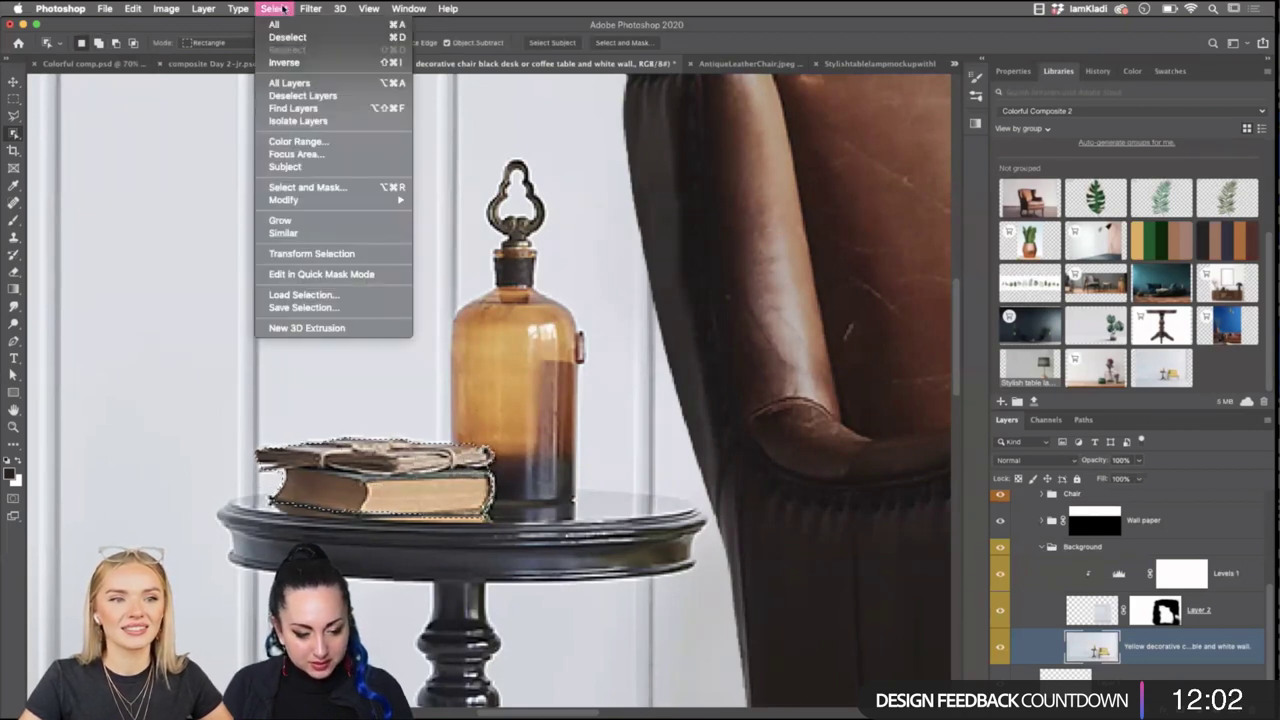
mouse_move(334, 205)
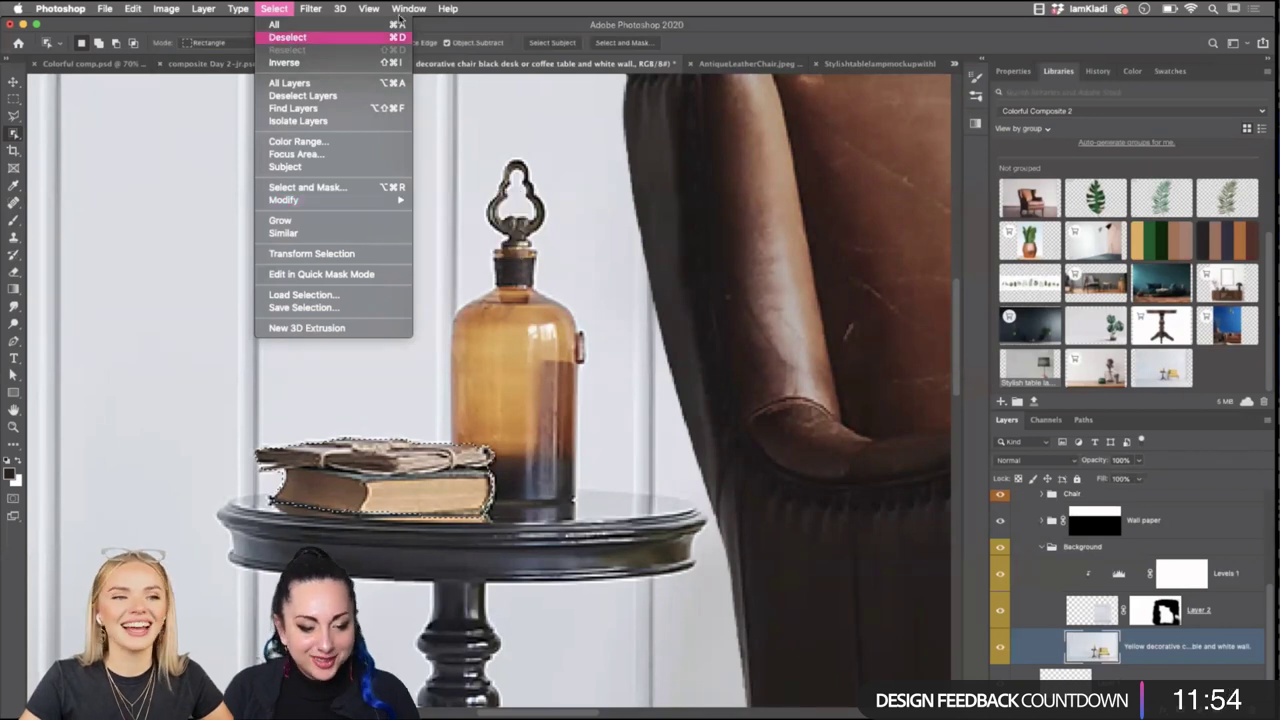
mouse_move(311, 8)
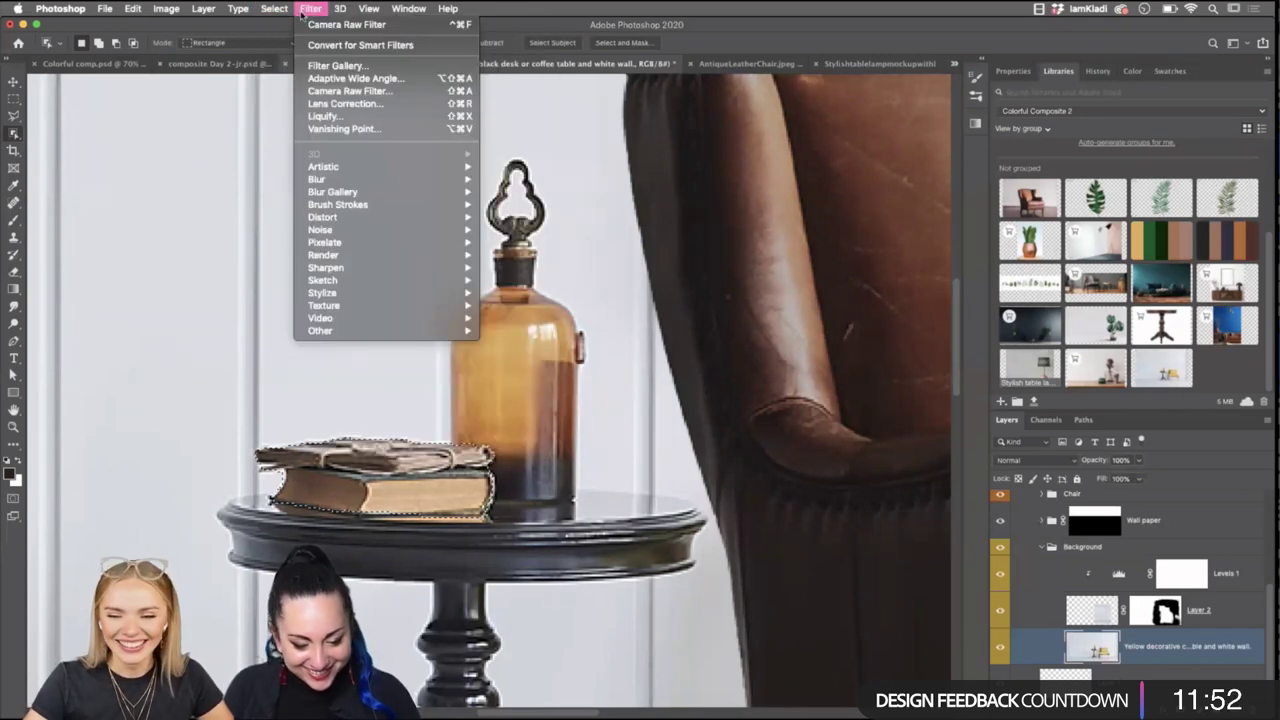
mouse_move(420, 331)
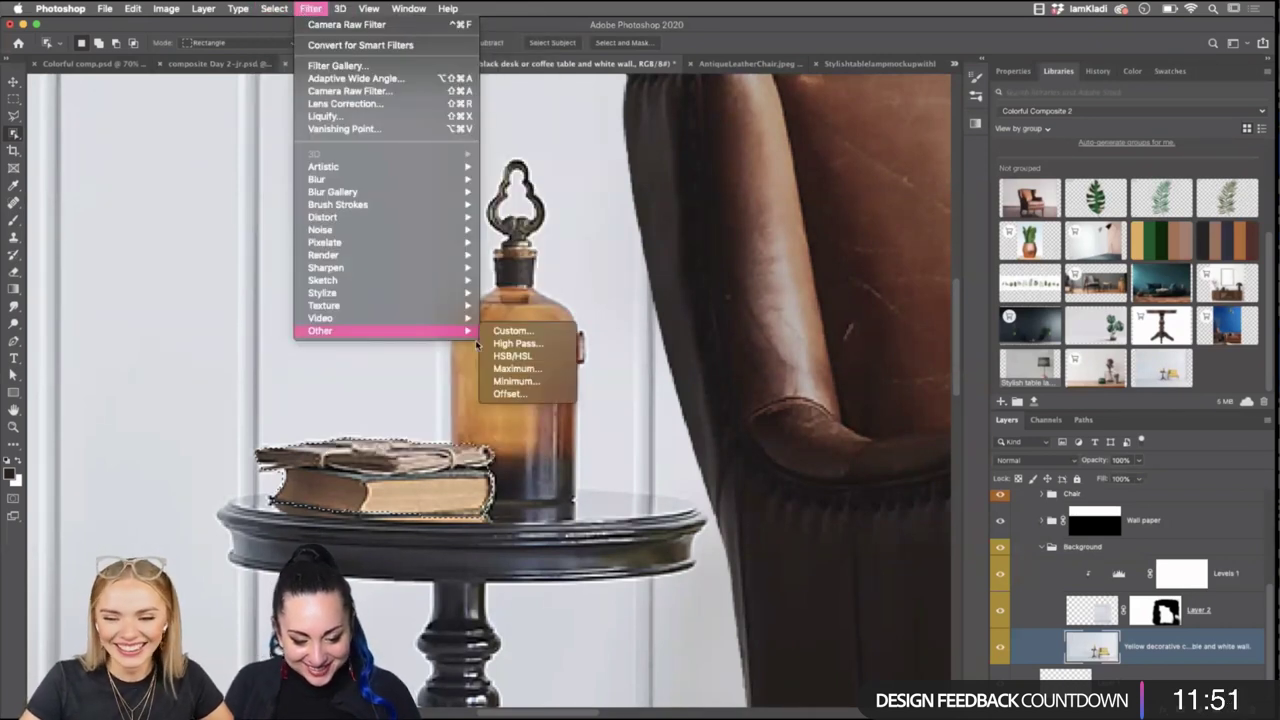
click(553, 372)
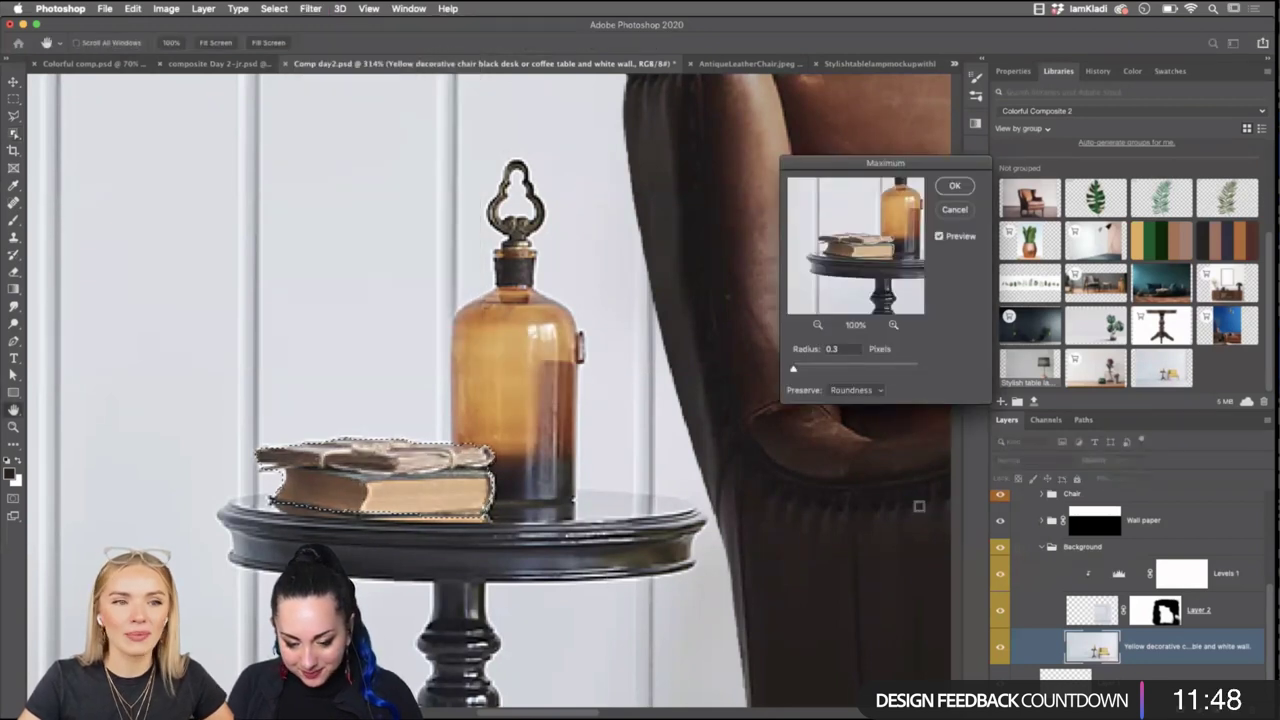
drag(797, 377, 805, 370)
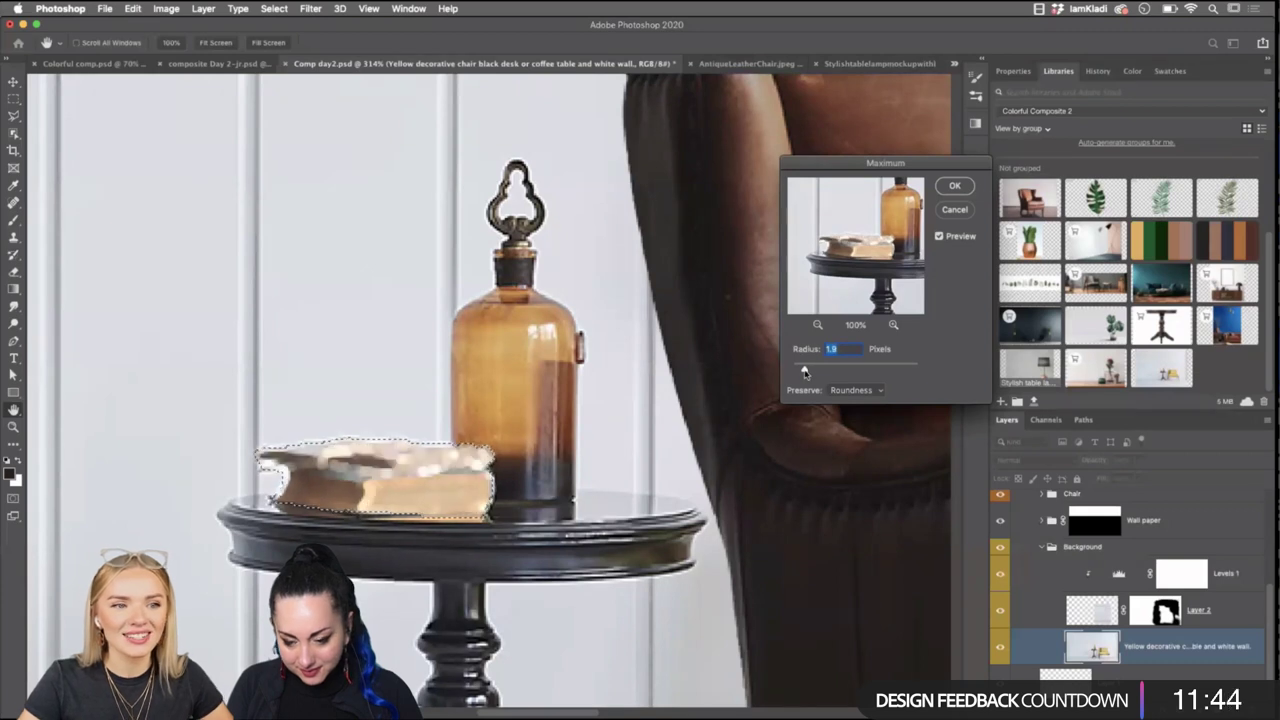
click(954, 211)
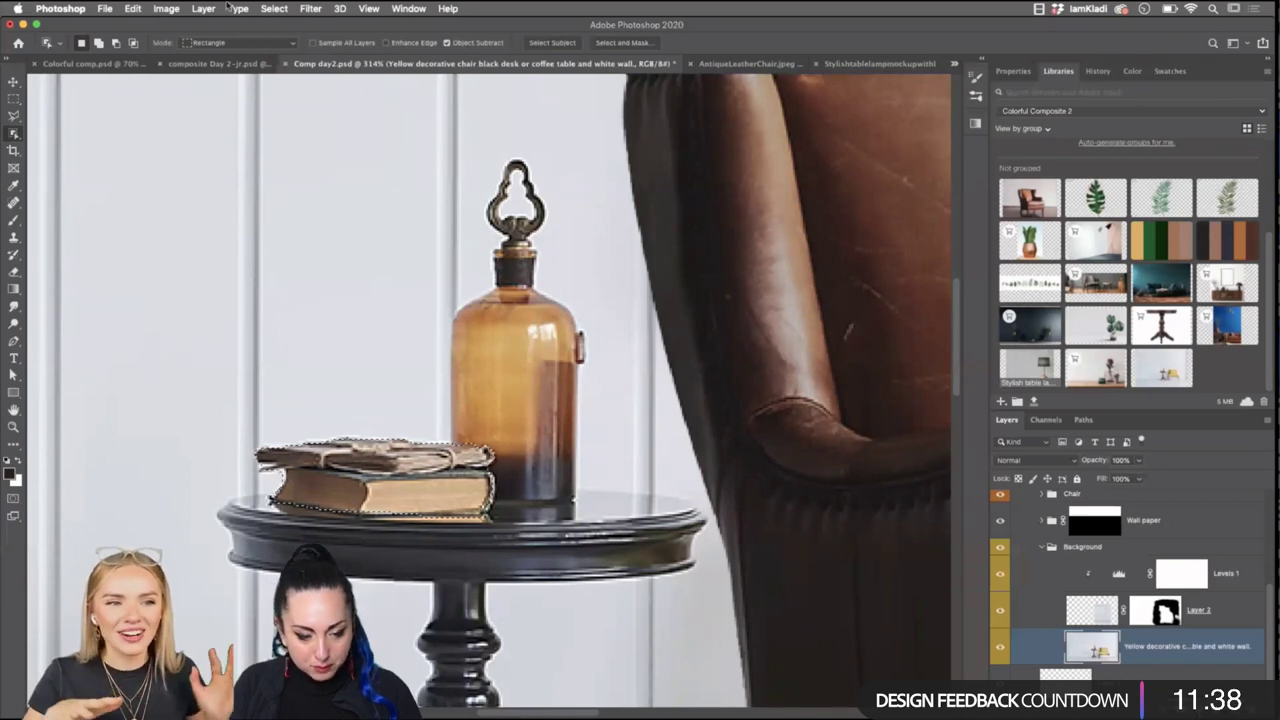
click(274, 8)
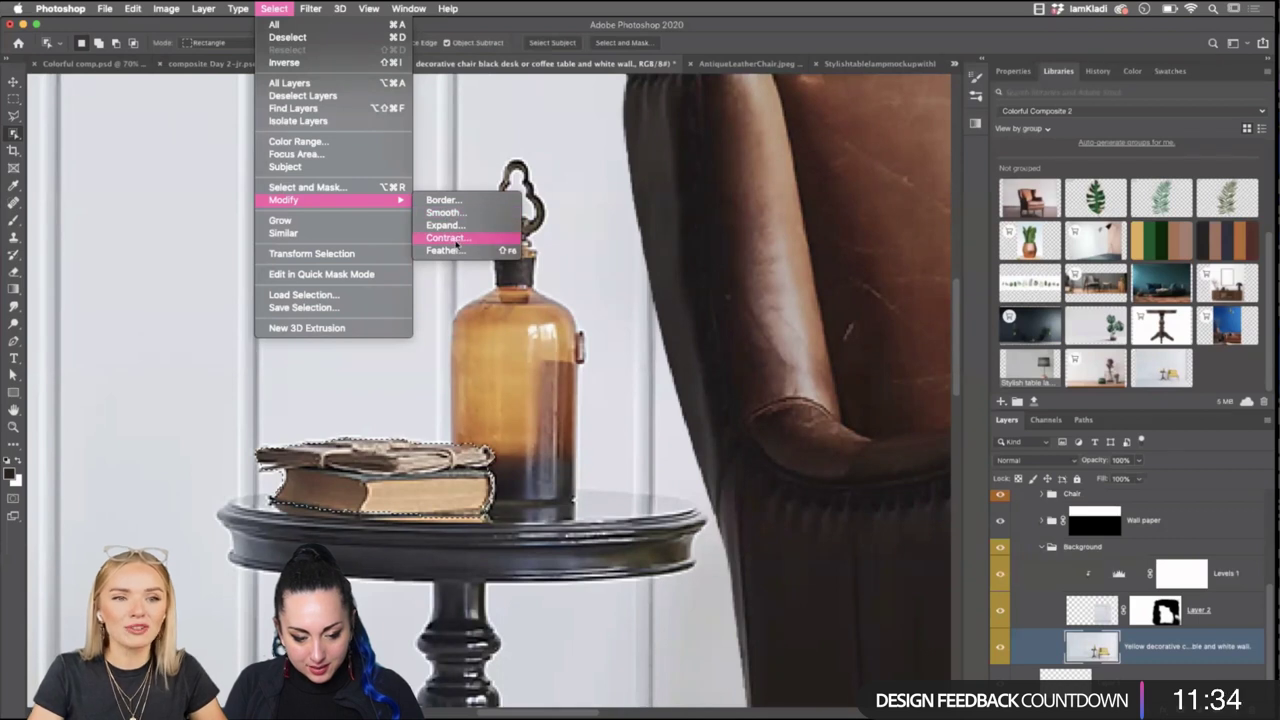
Expand the book selection slightly, then close the Filter menu without applying a filter.
click(445, 225)
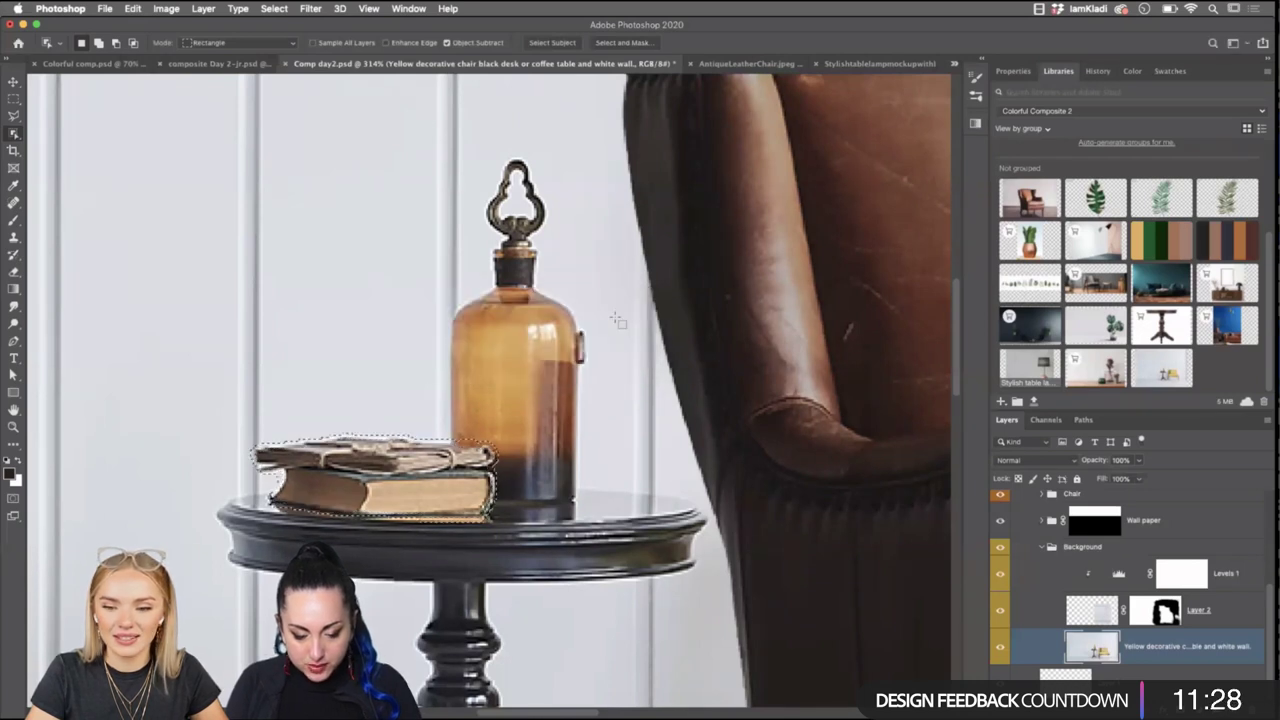
click(614, 318)
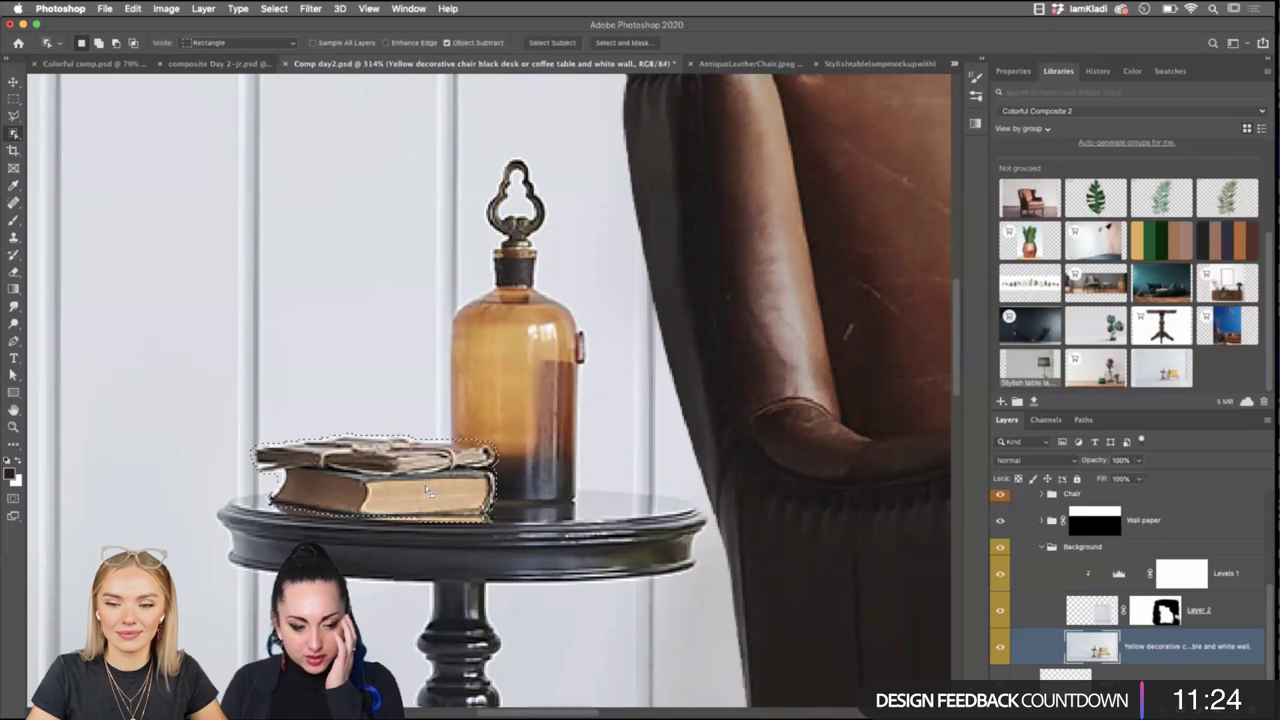
click(311, 8)
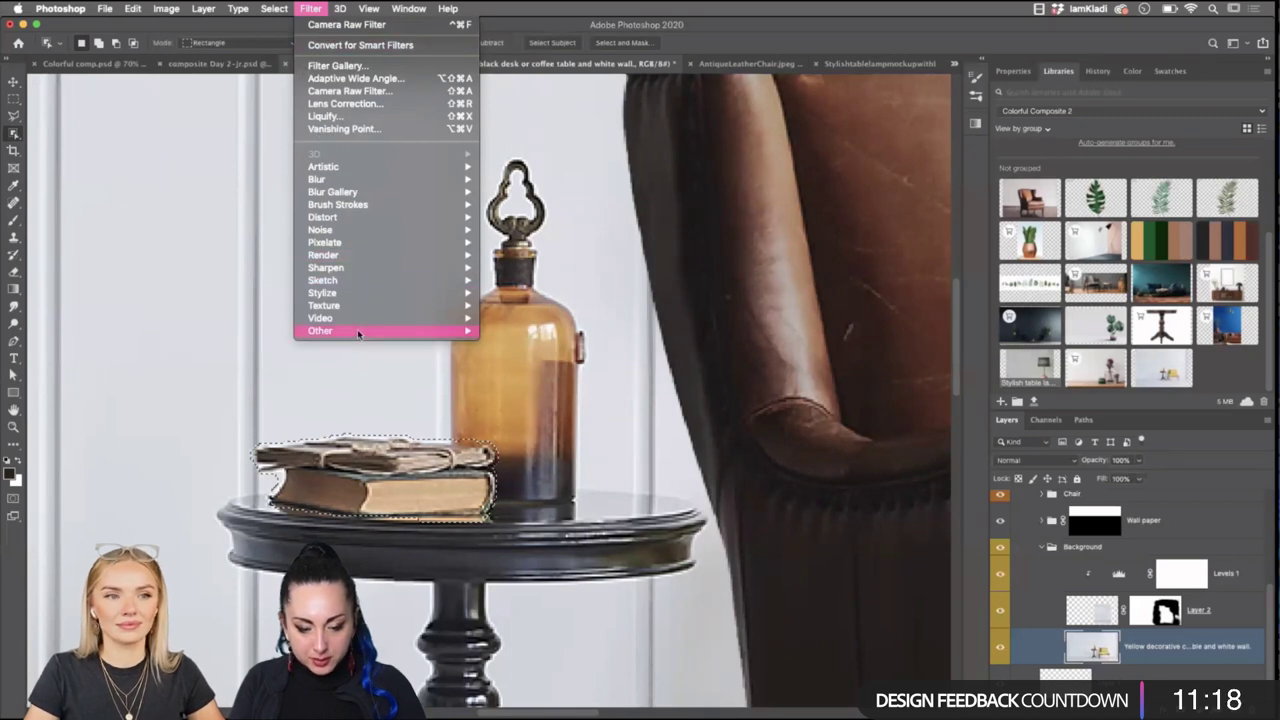
mouse_move(357, 330)
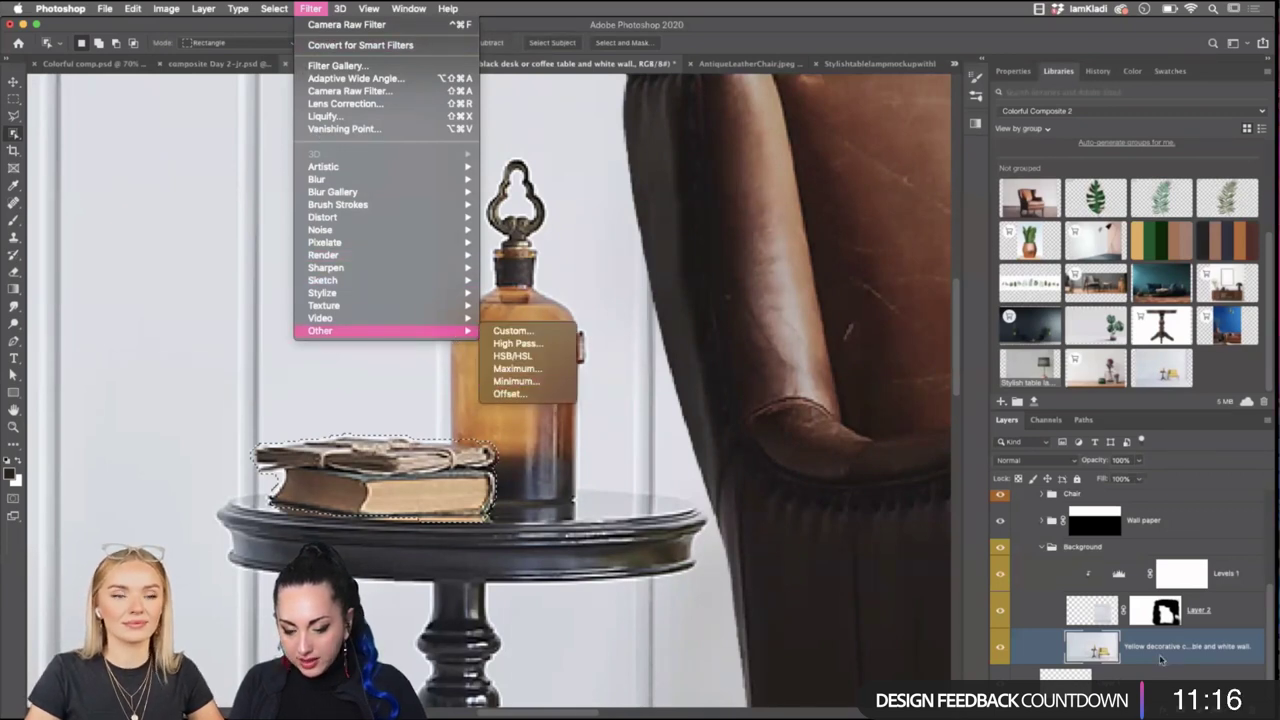
click(1232, 515)
scroll(1150, 560, up, 3)
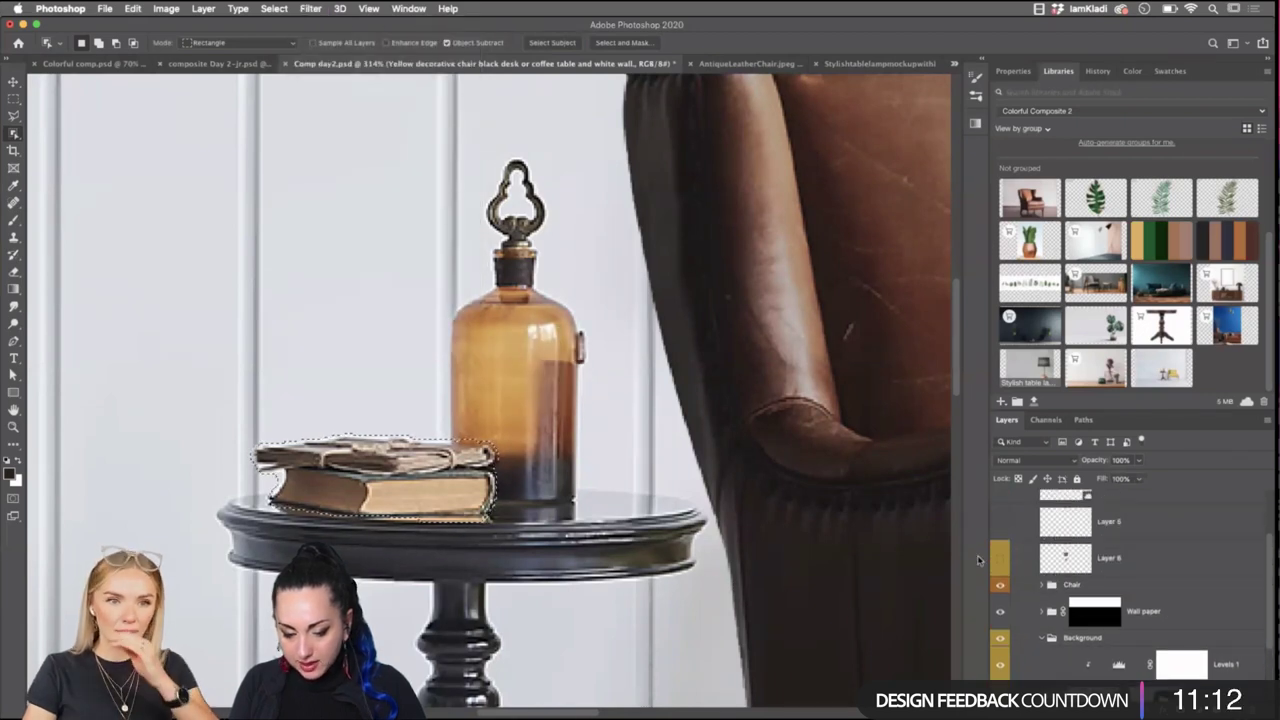
Show the lamp layer and mask it with the book selection so the books cover its base.
click(999, 558)
click(1095, 570)
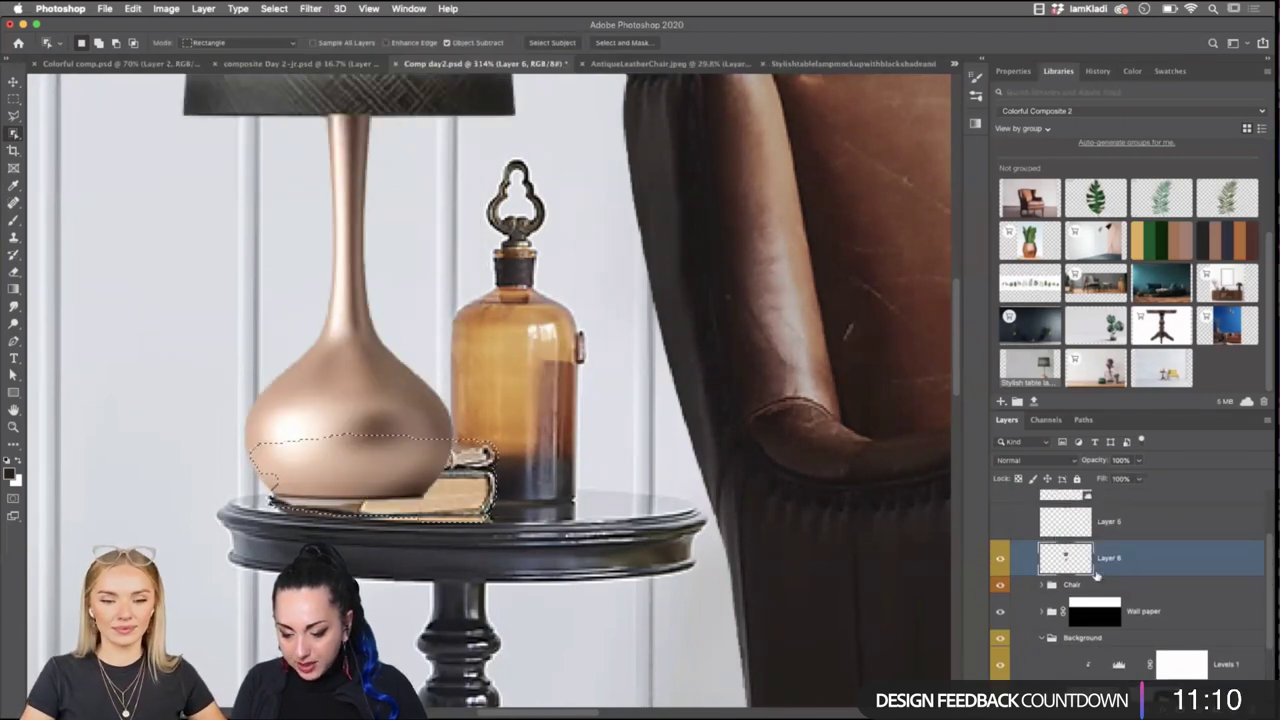
click(1180, 705)
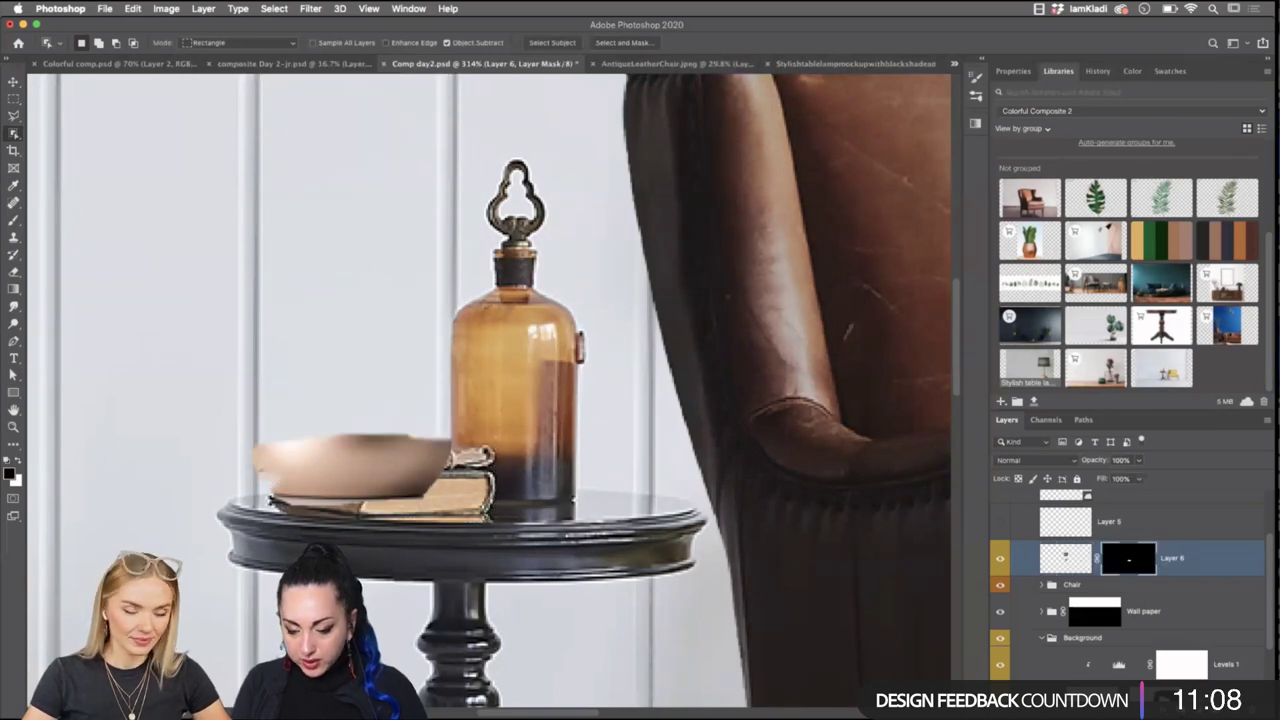
key(super+z)
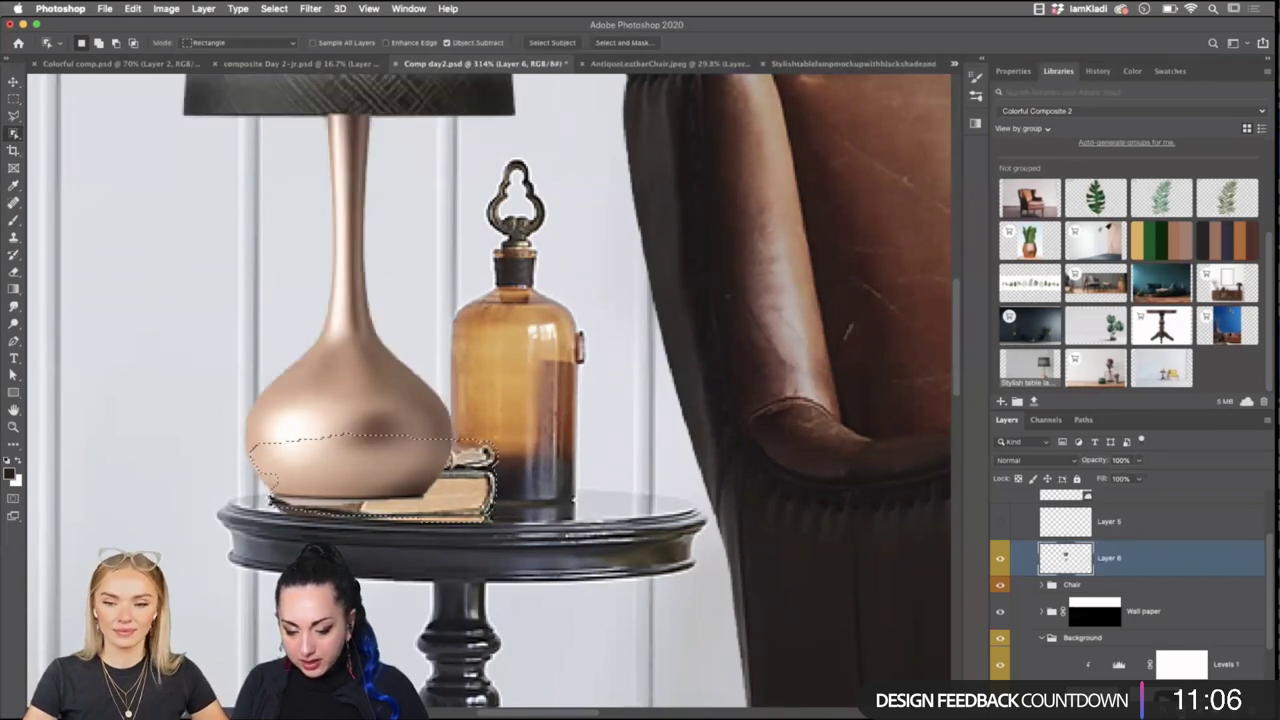
key(super+shift+z)
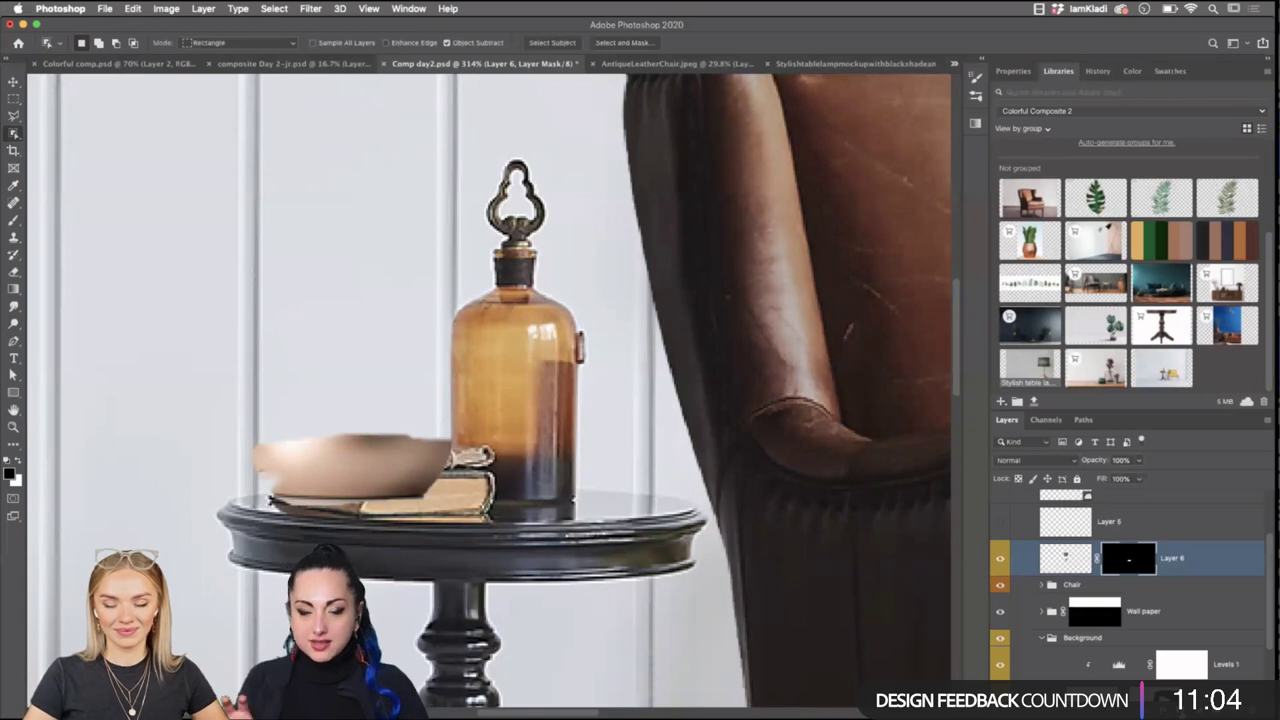
mouse_move(640, 716)
key(super+z)
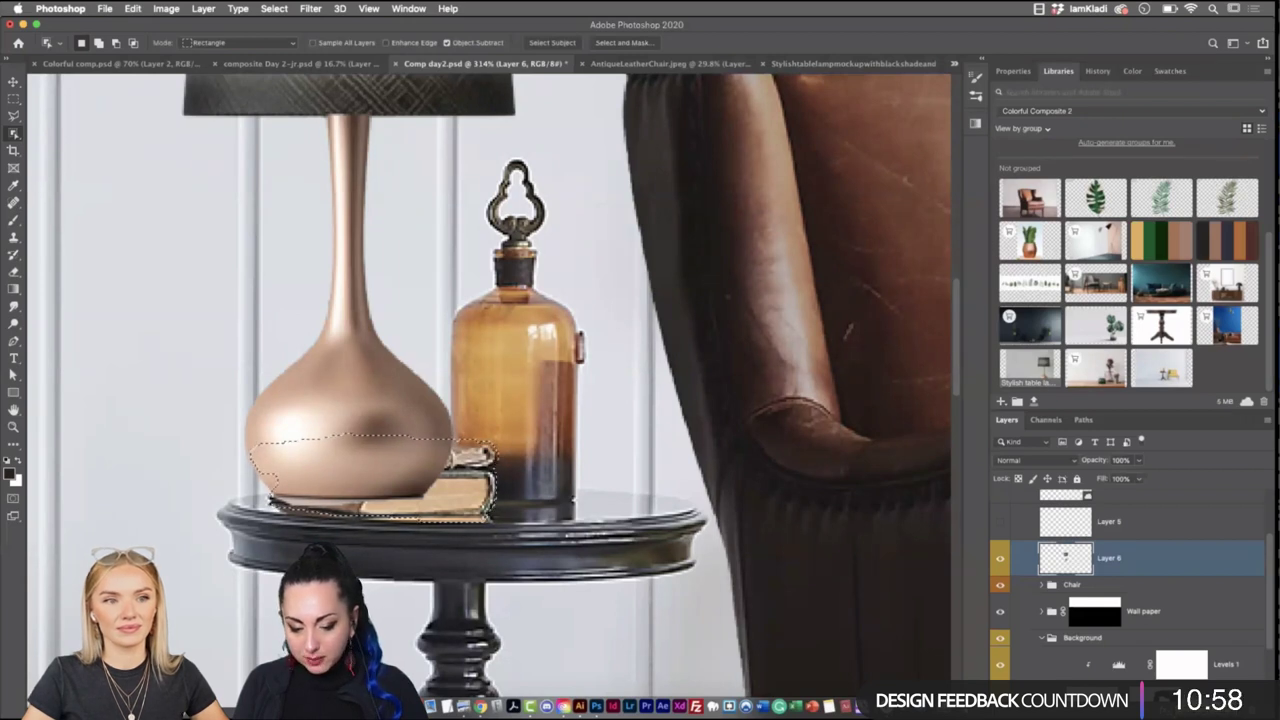
key(super+shift+z)
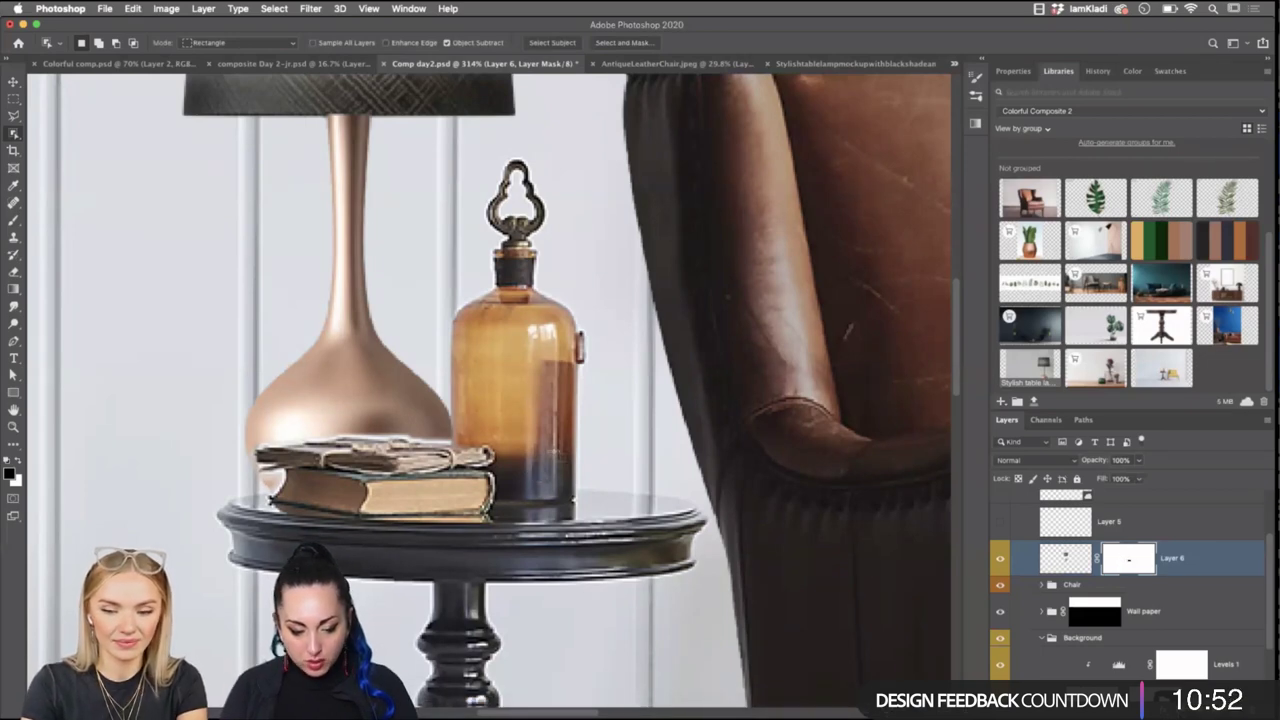
scroll(553, 455, up, 6)
Fill Layer 6's mask to reveal the lamp and shrink the brush from 600 to 88 px.
scroll(554, 454, left, 3)
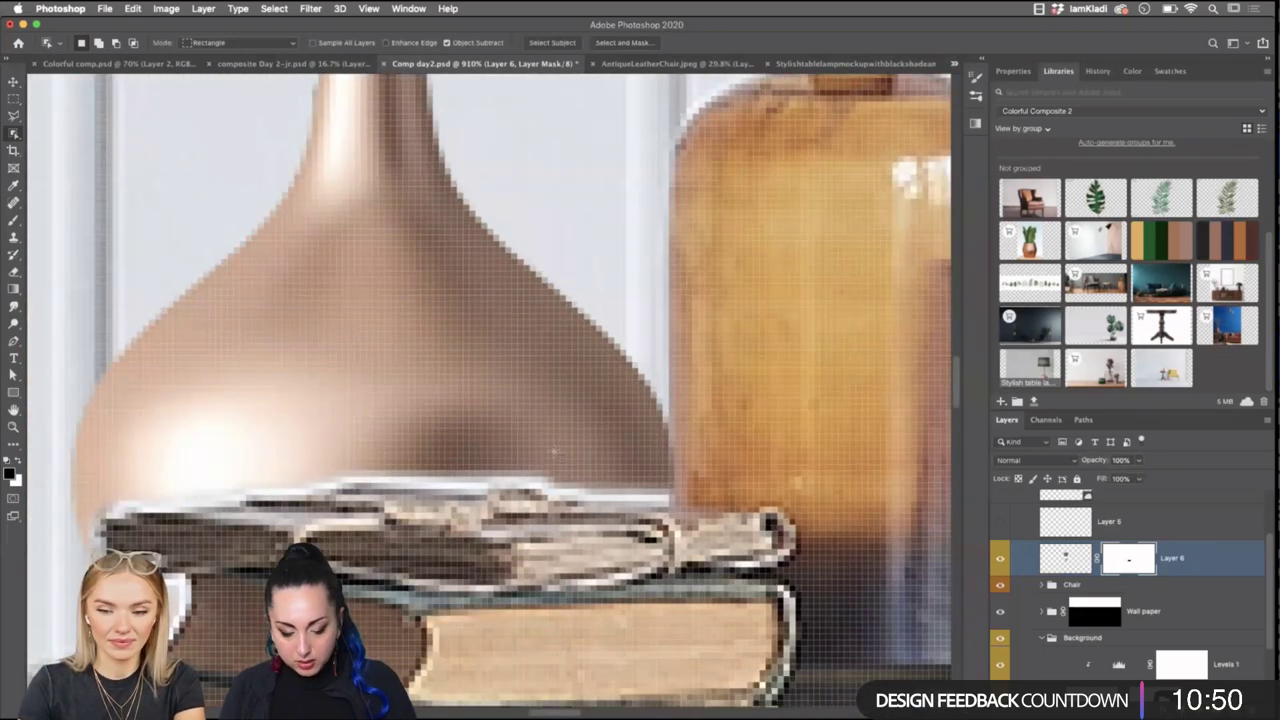
key(b)
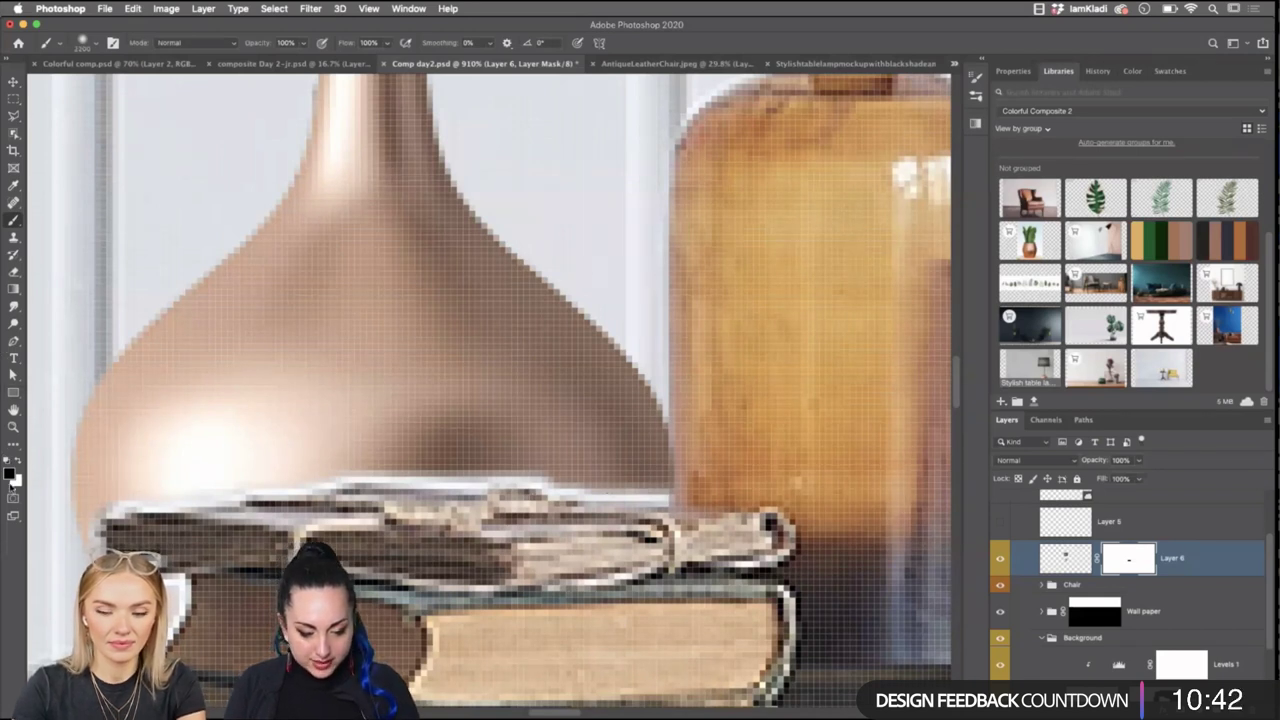
key(super+BackSpace)
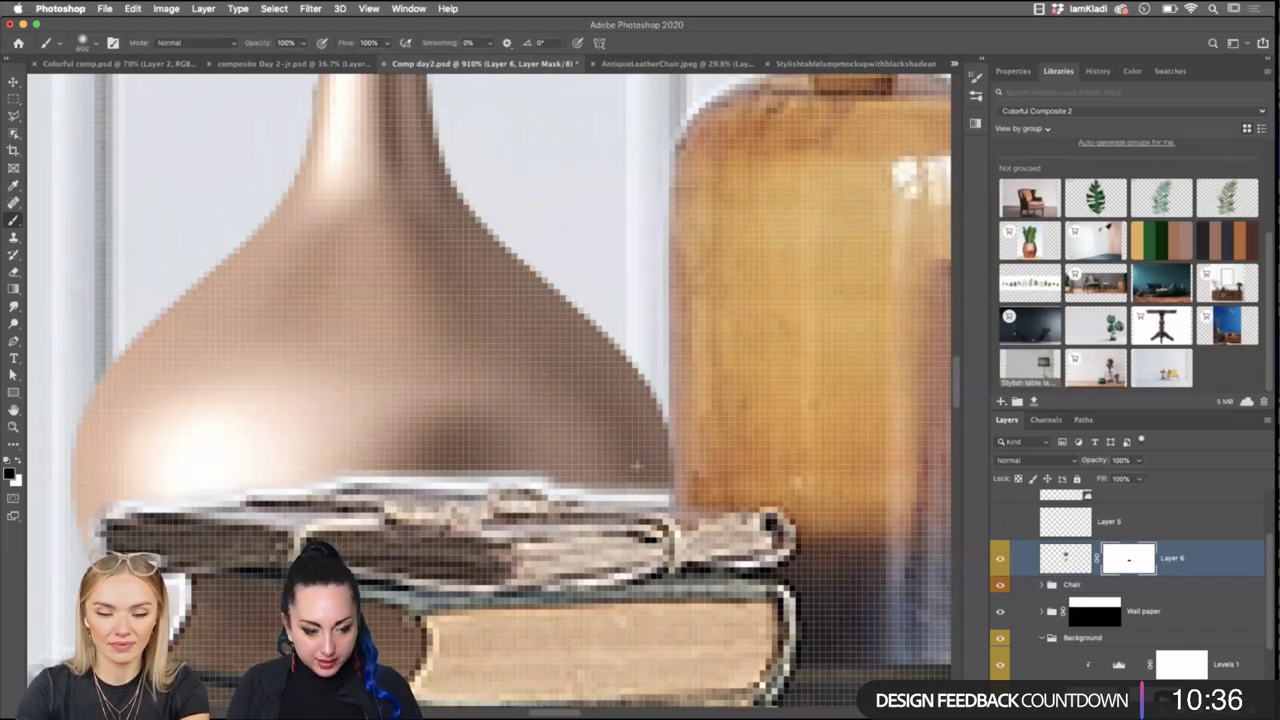
click(96, 44)
drag(147, 85, 82, 85)
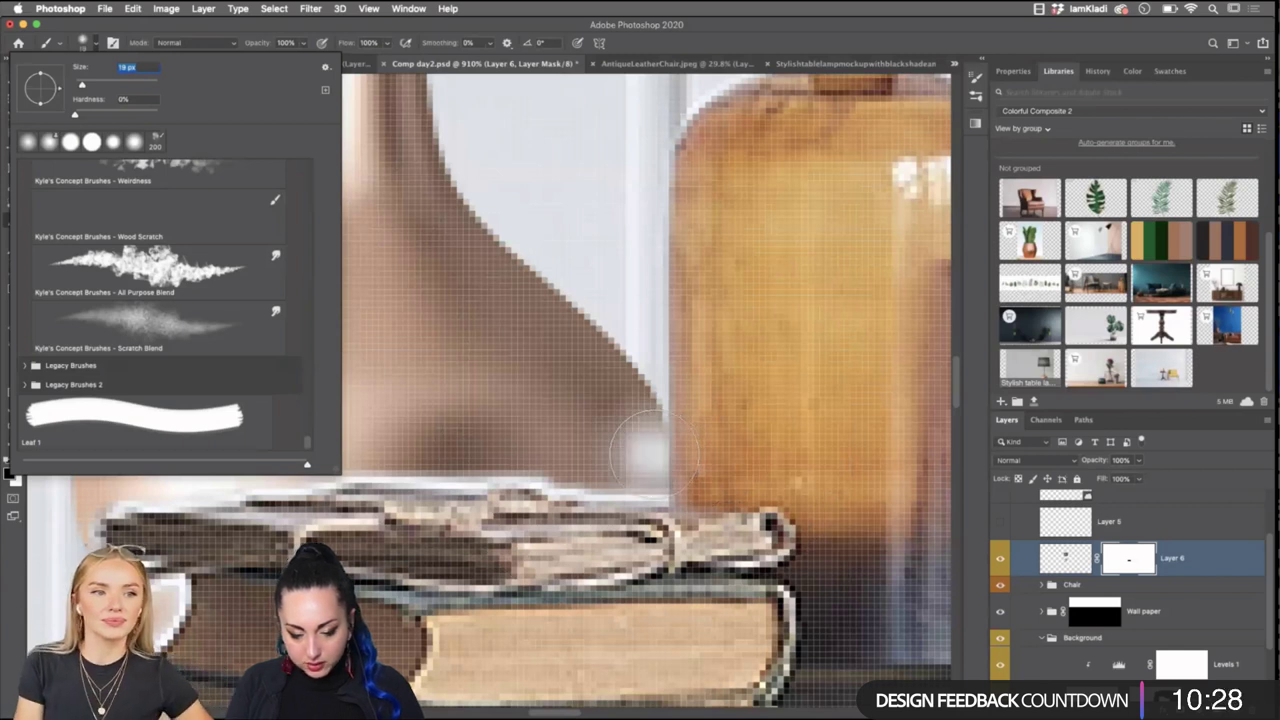
key(Return)
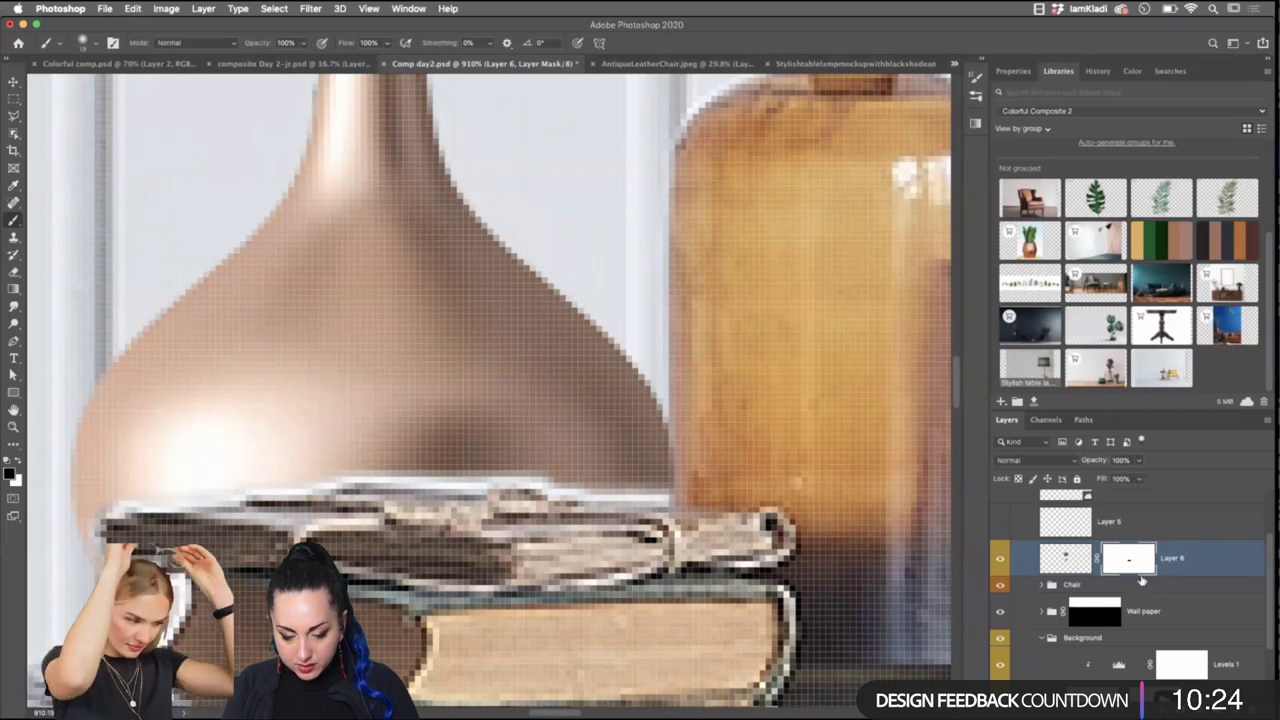
Paint white on Layer 6's mask along the vase's lower right edge.
key(x)
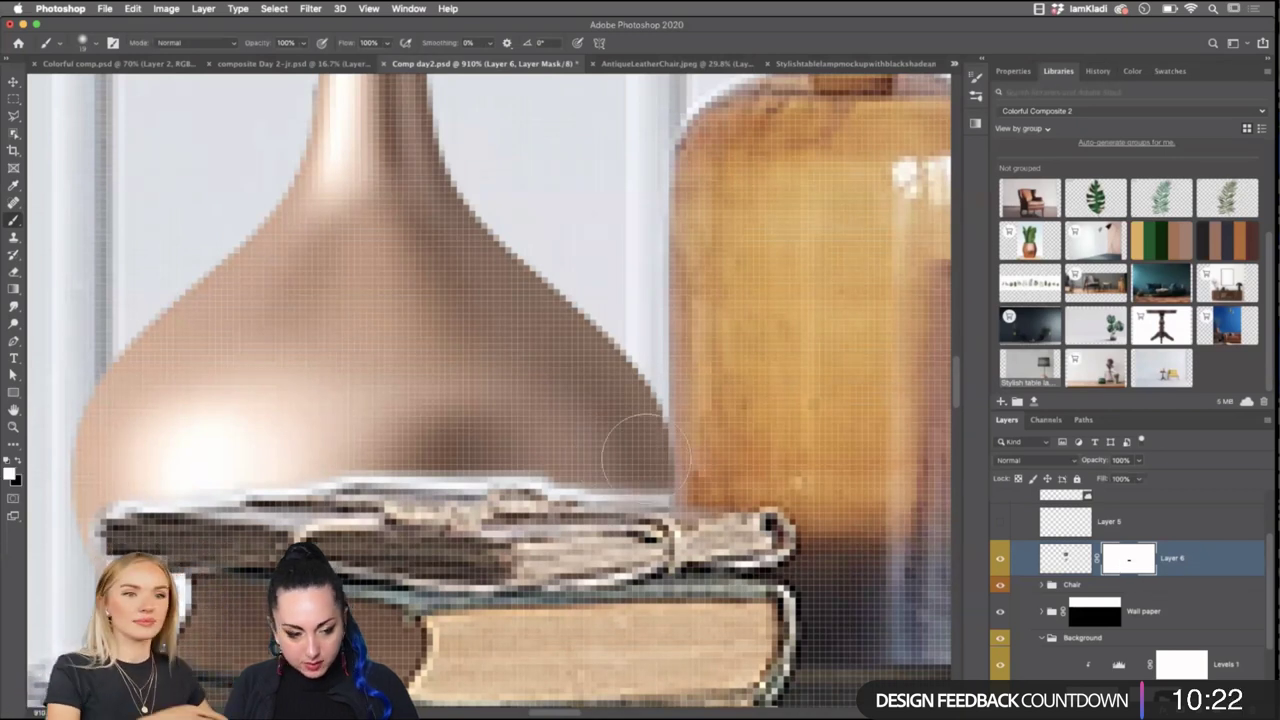
click(97, 44)
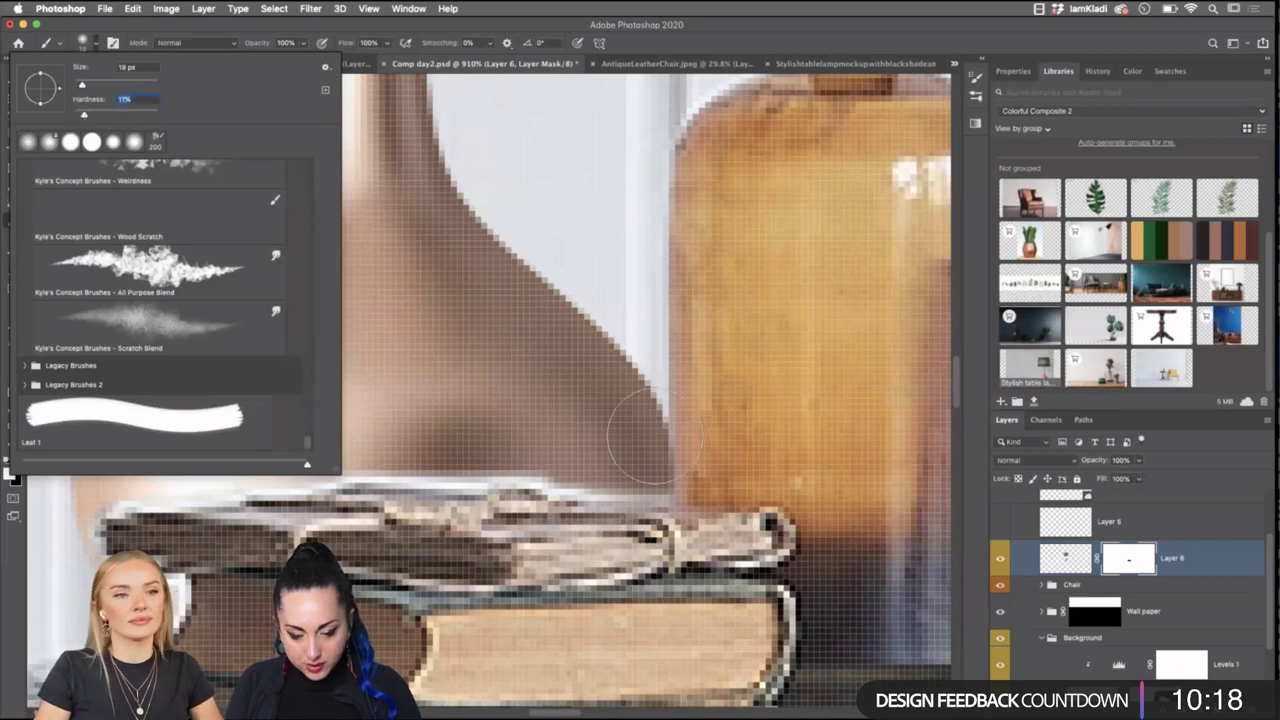
click(655, 445)
mouse_move(660, 448)
mouse_down()
mouse_move(565, 435)
mouse_move(563, 414)
mouse_move(471, 429)
mouse_move(369, 420)
mouse_up()
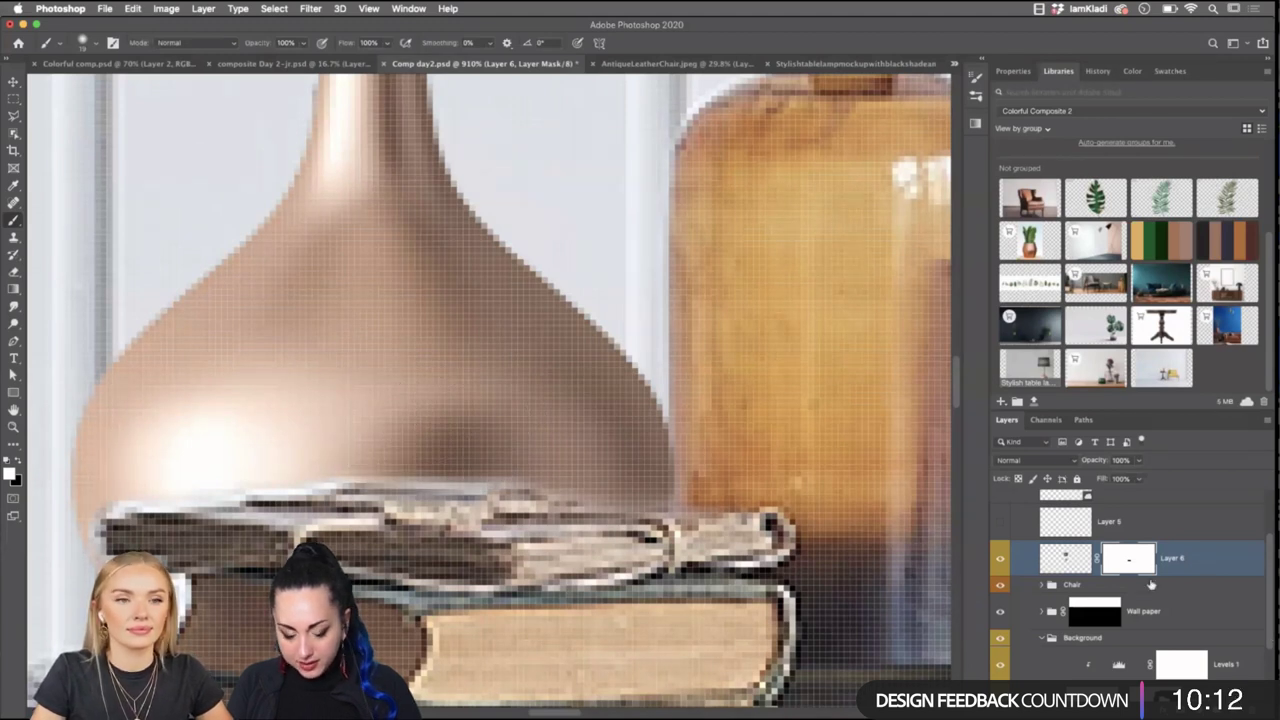
click(1066, 558)
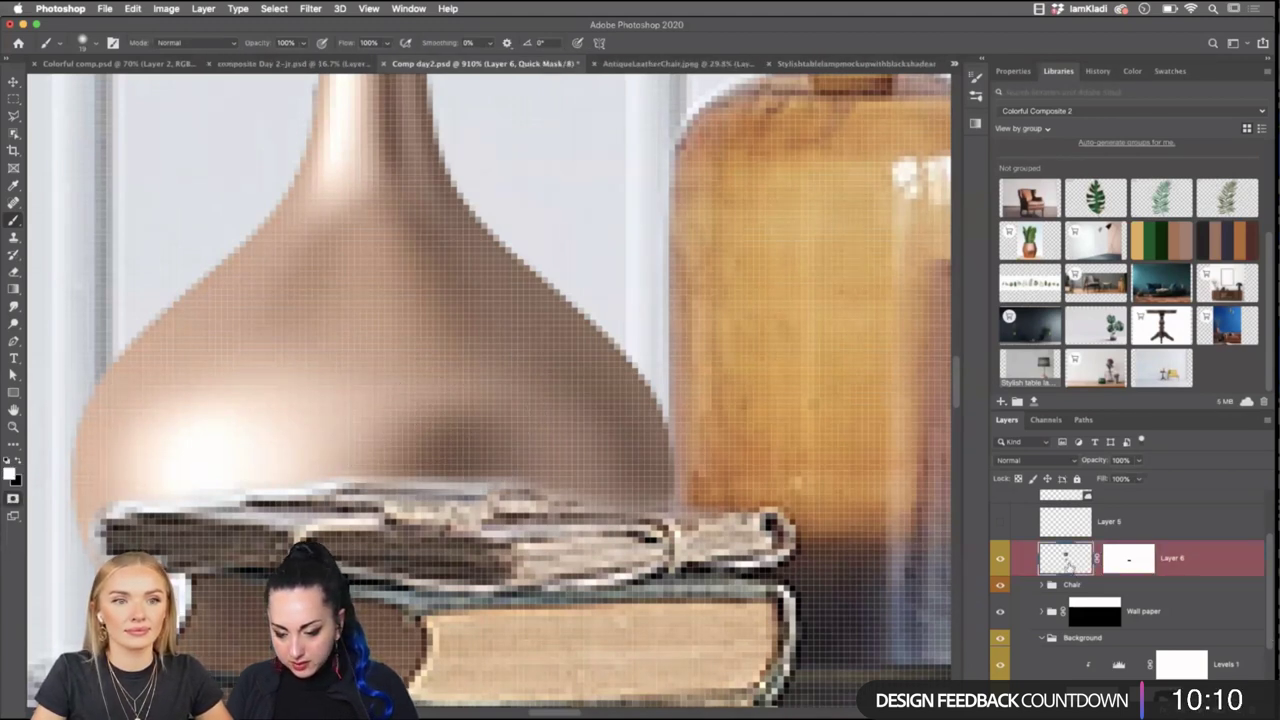
click(1129, 558)
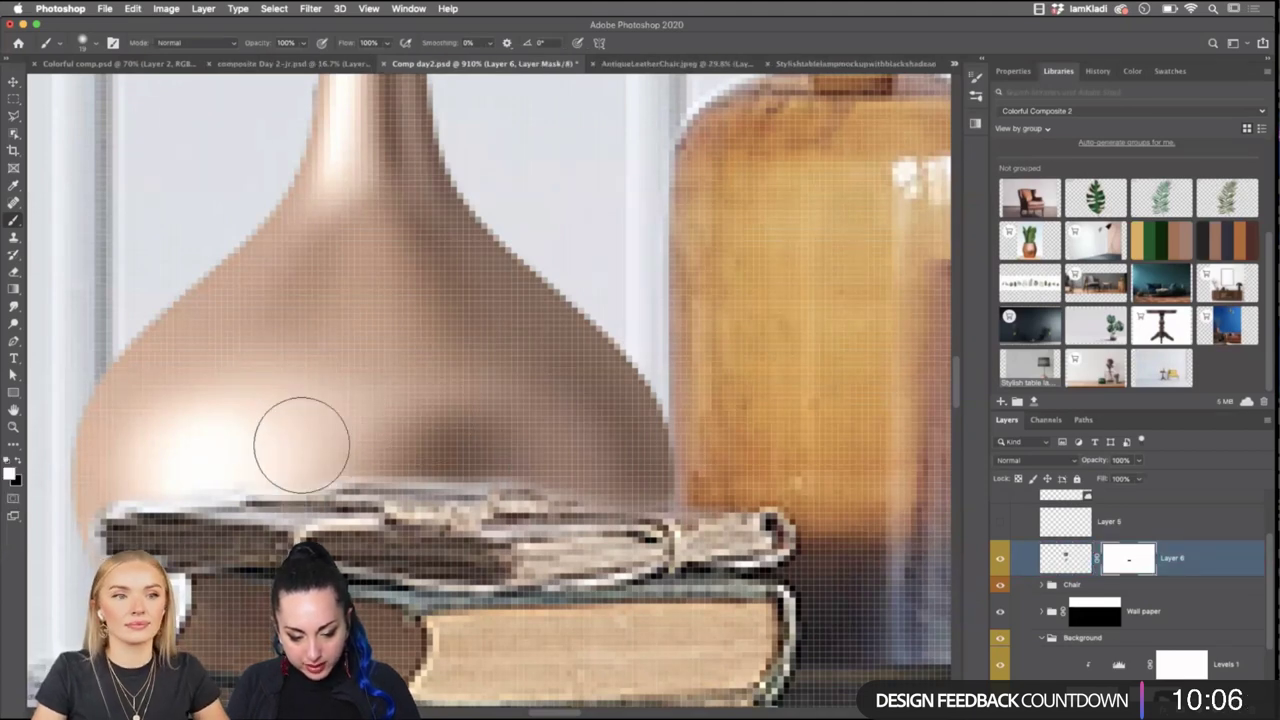
mouse_move(300, 443)
mouse_down()
mouse_move(505, 405)
mouse_move(545, 410)
mouse_up()
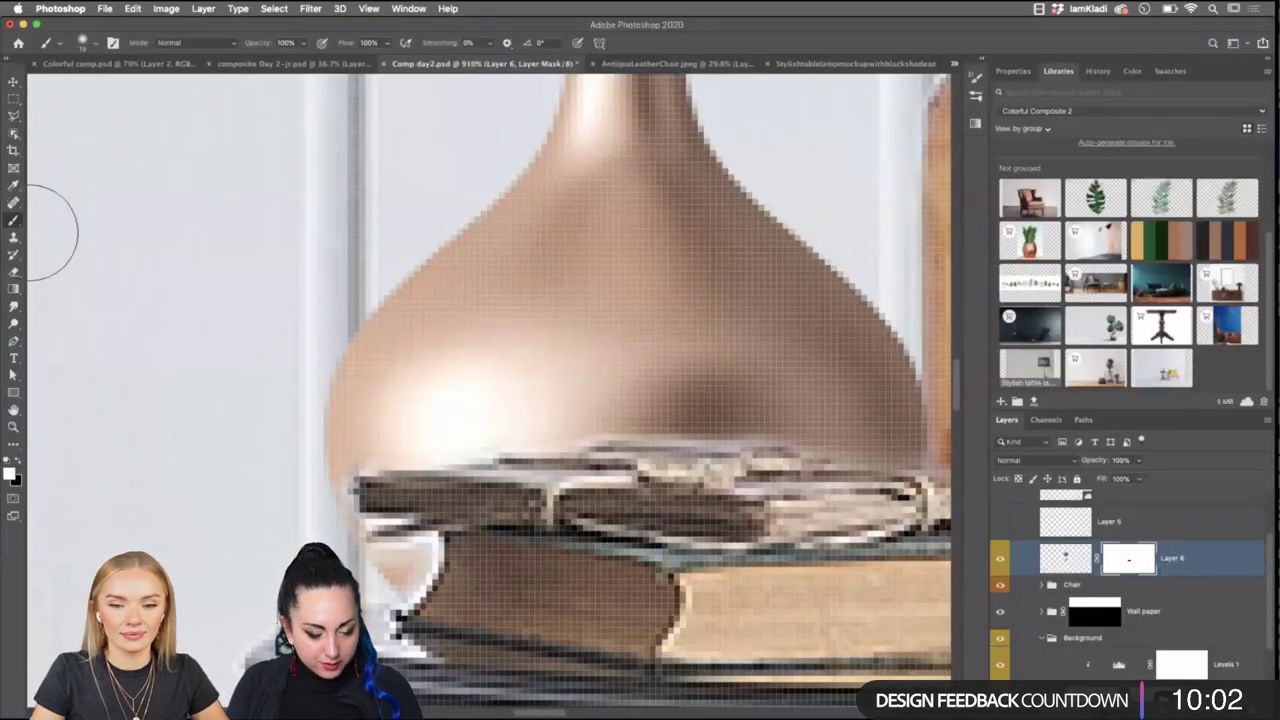
With a harder, smaller brush, repaint the mask along the vase's lower-left edge, then switch to black.
click(84, 42)
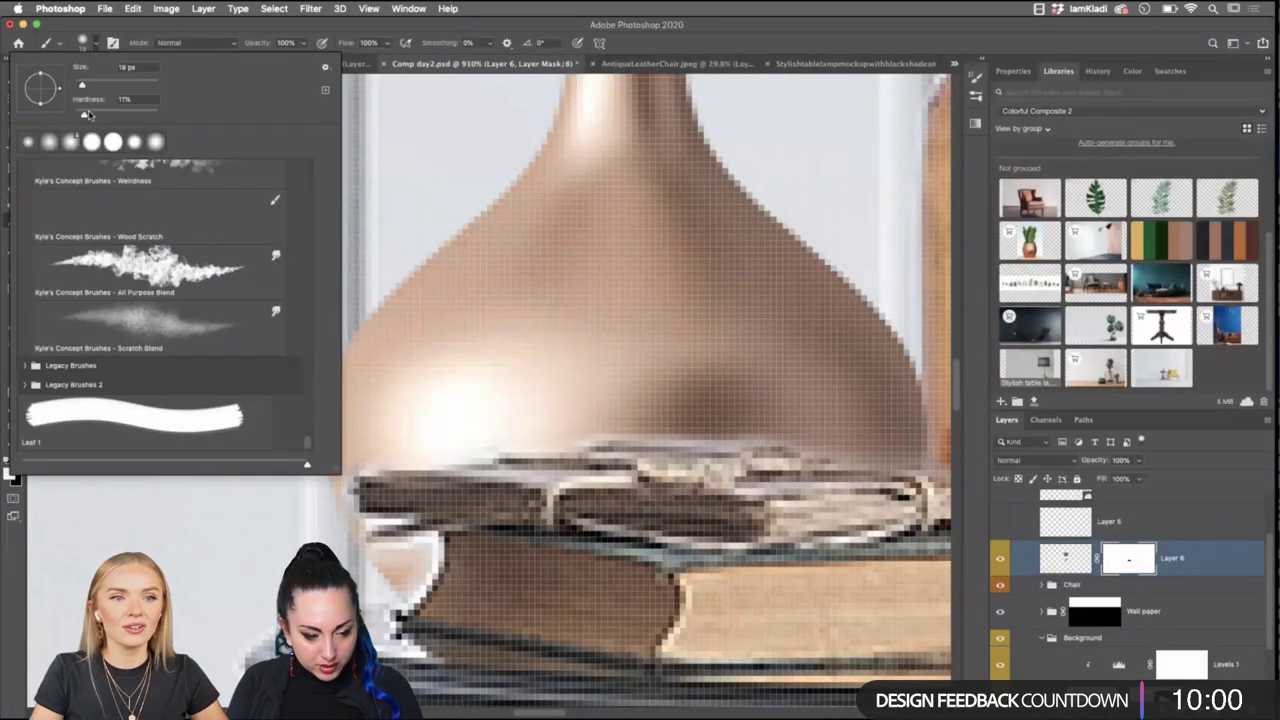
drag(90, 116, 157, 114)
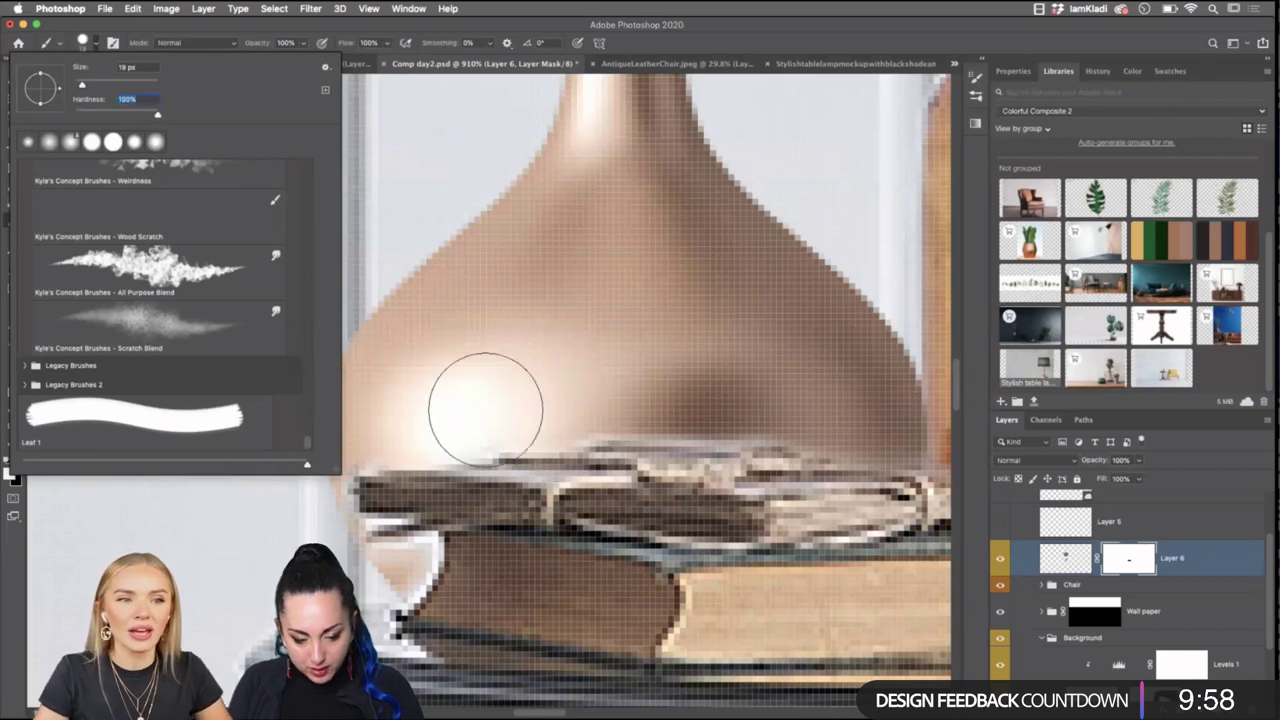
key(Return)
key(bracketleft)
key(bracketleft)
key(bracketleft)
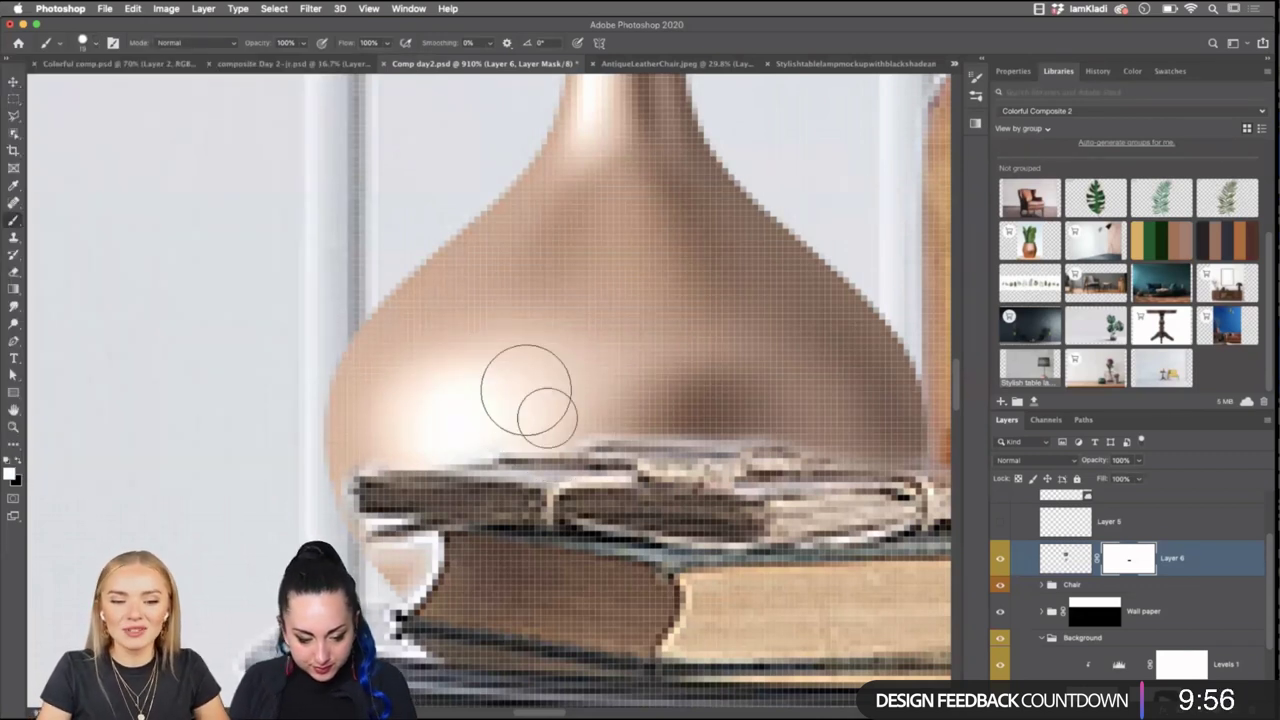
key(bracketleft)
key(bracketleft)
key(bracketleft)
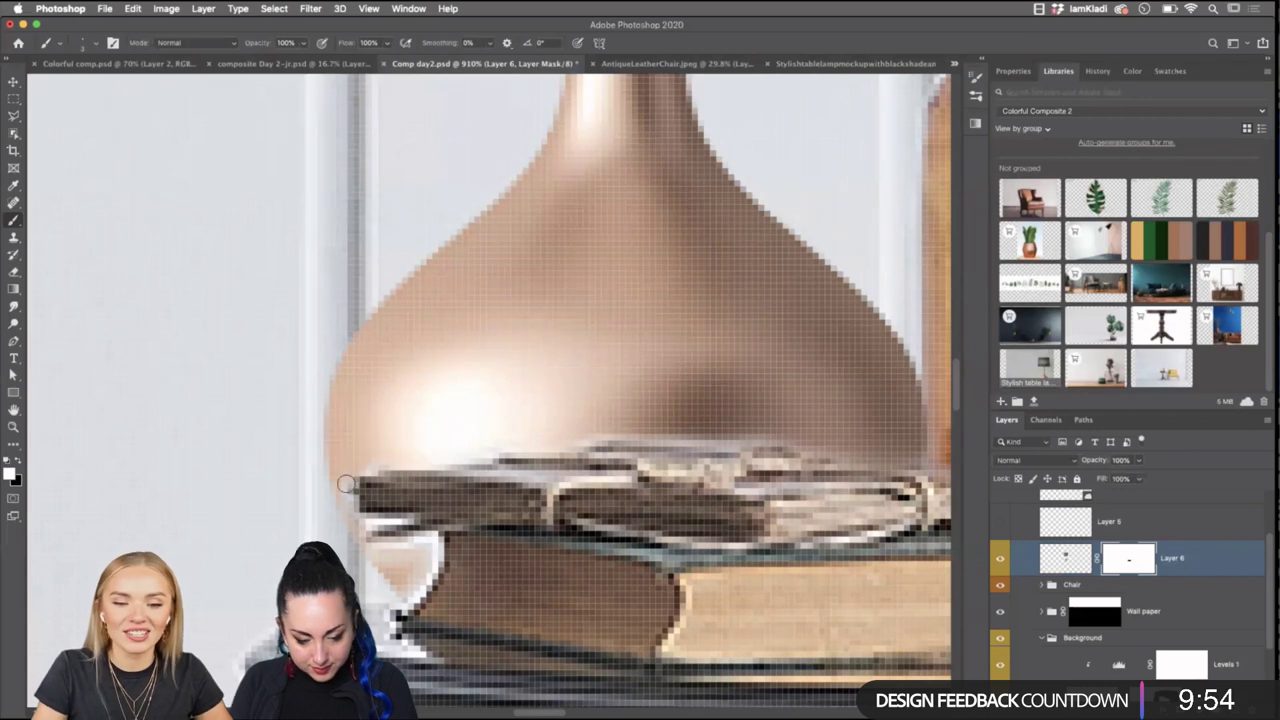
mouse_move(346, 486)
mouse_down()
mouse_move(363, 457)
mouse_move(362, 512)
mouse_move(427, 544)
mouse_move(435, 562)
mouse_move(396, 604)
mouse_up()
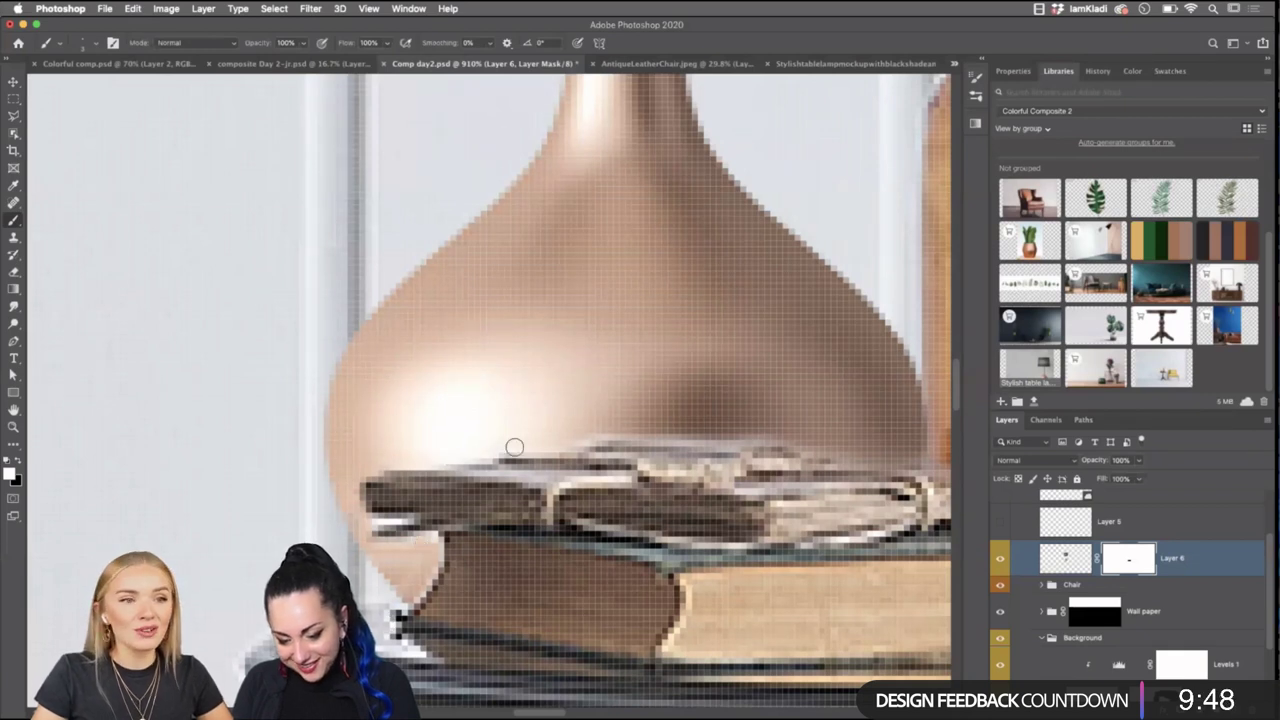
scroll(640, 440, right, 5)
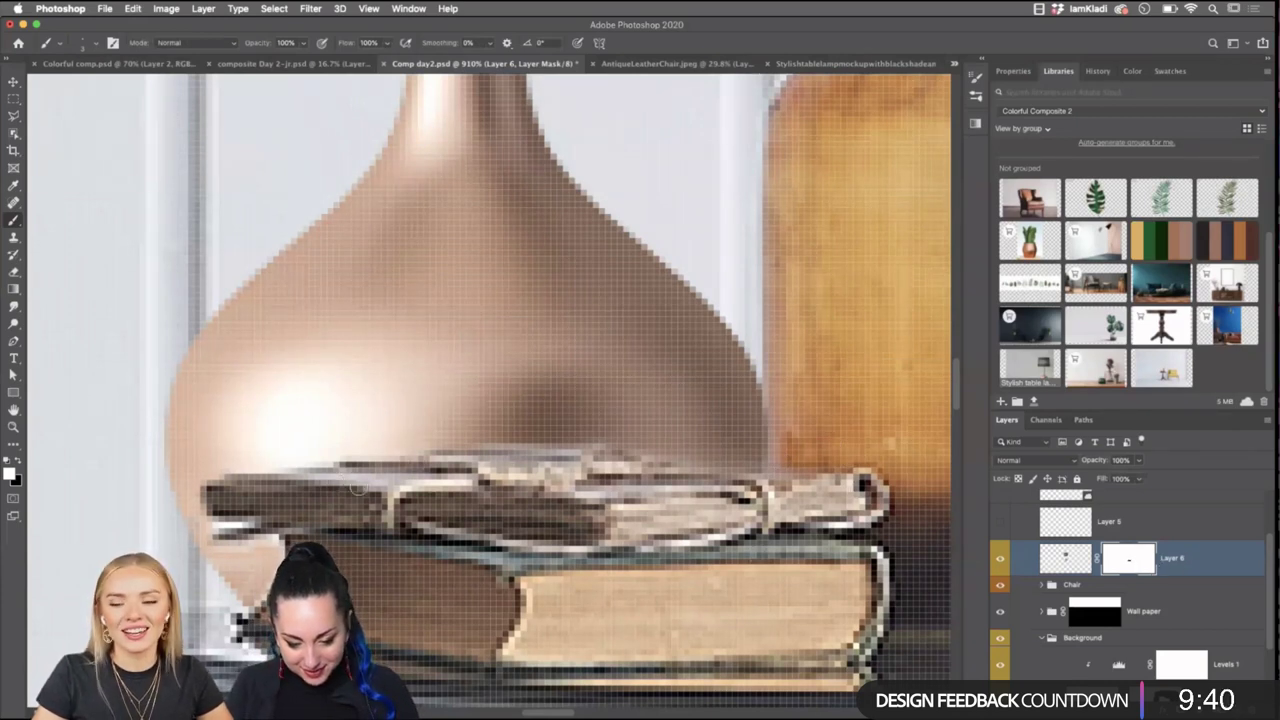
key(x)
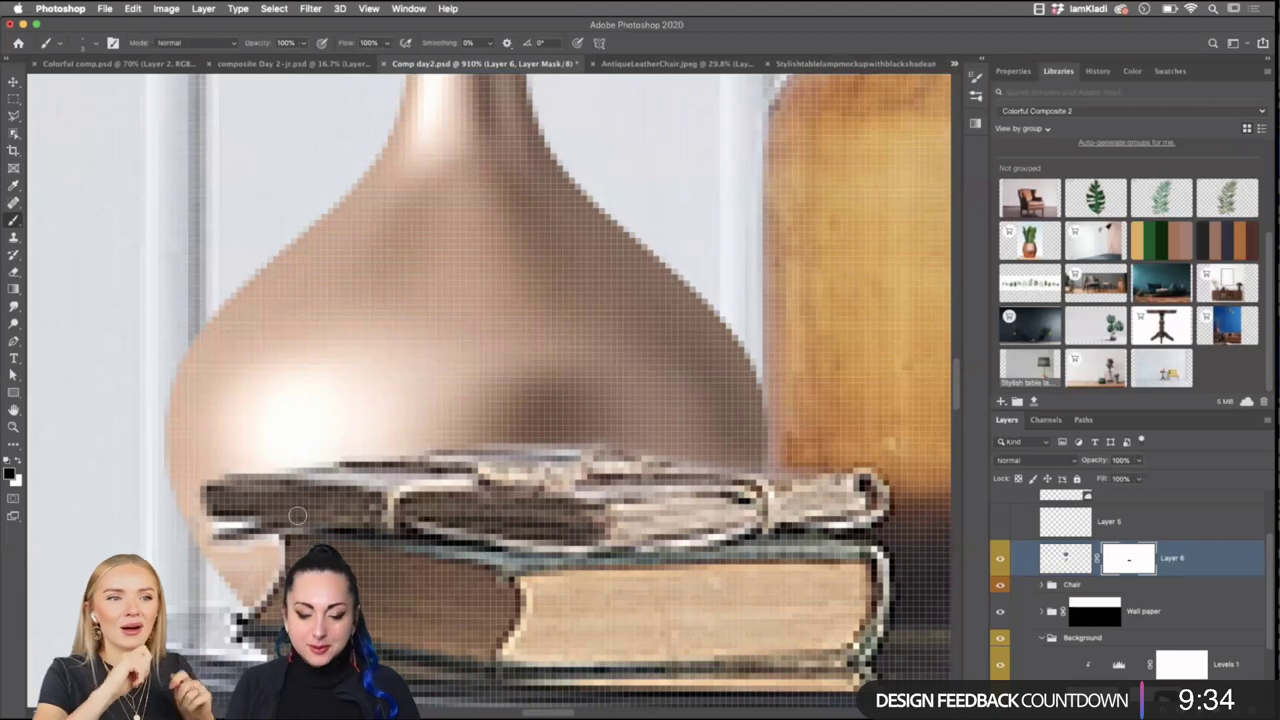
Zoom out to about 98% and target Layer 6's image thumbnail instead of its mask.
scroll(768, 535, down, 5)
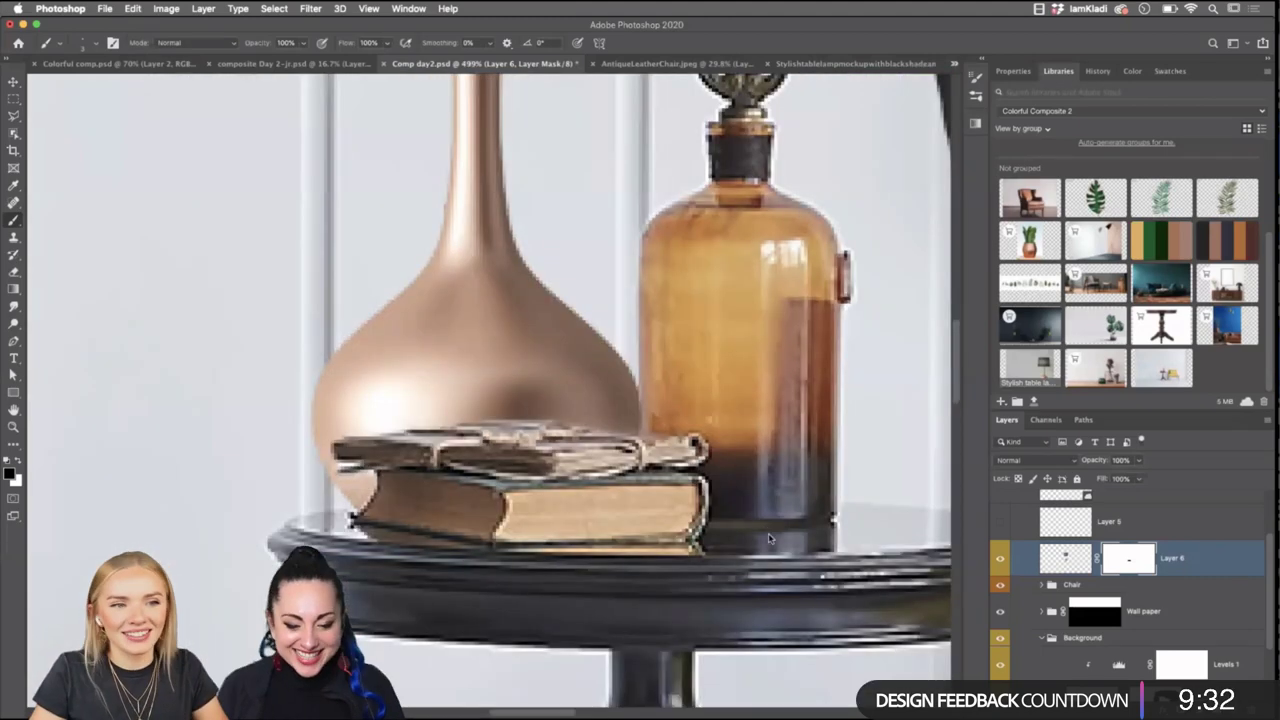
scroll(768, 535, down, 6)
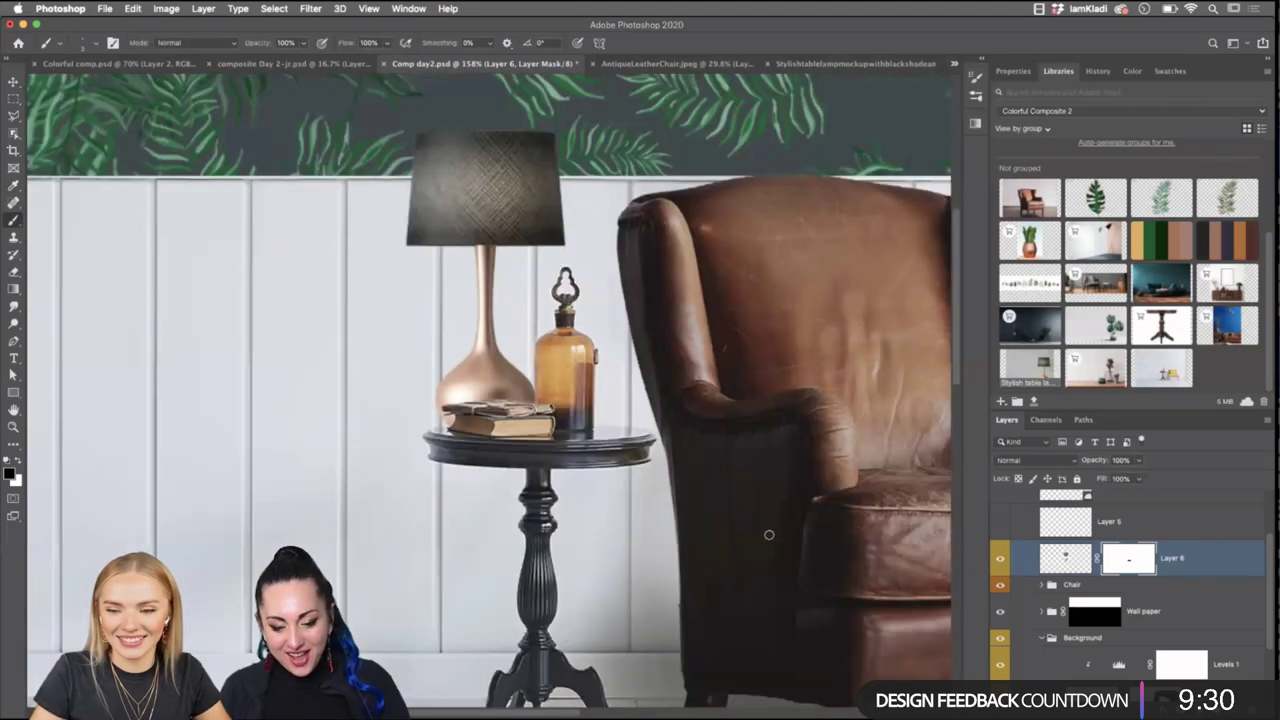
scroll(651, 523, up, 5)
scroll(651, 523, right, 5)
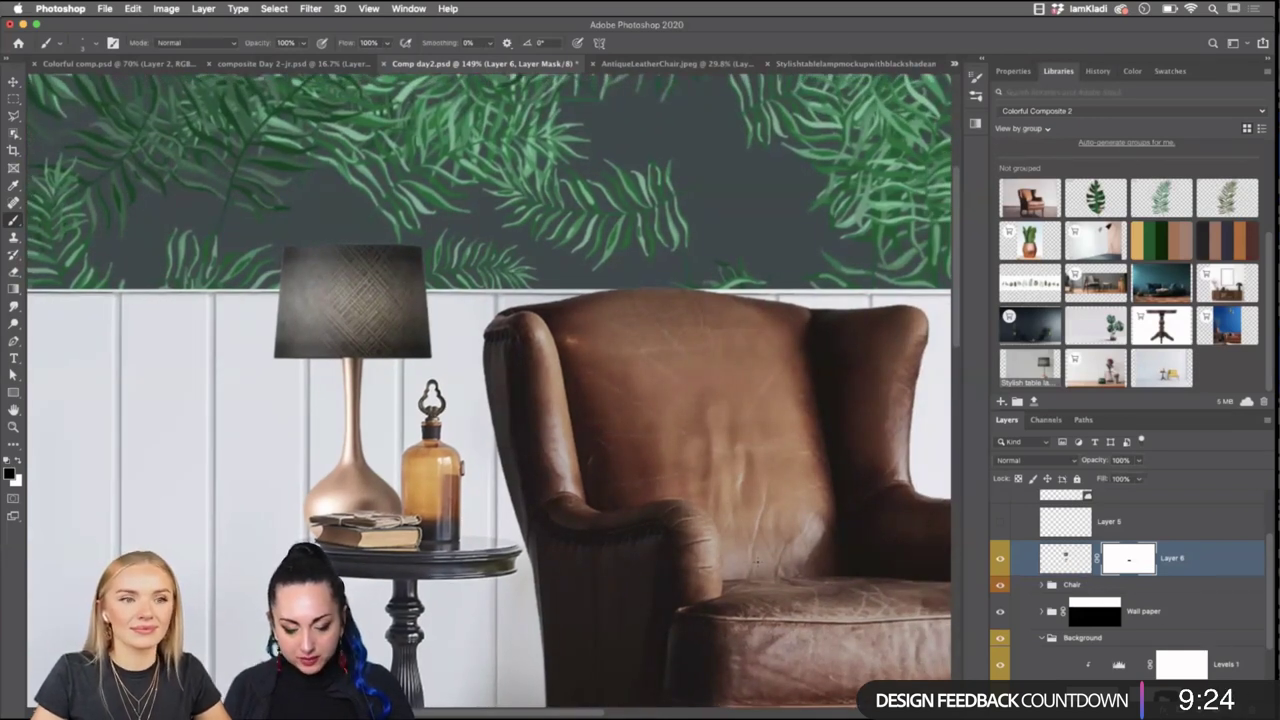
scroll(1065, 557, down, 2)
scroll(1065, 557, down, 1)
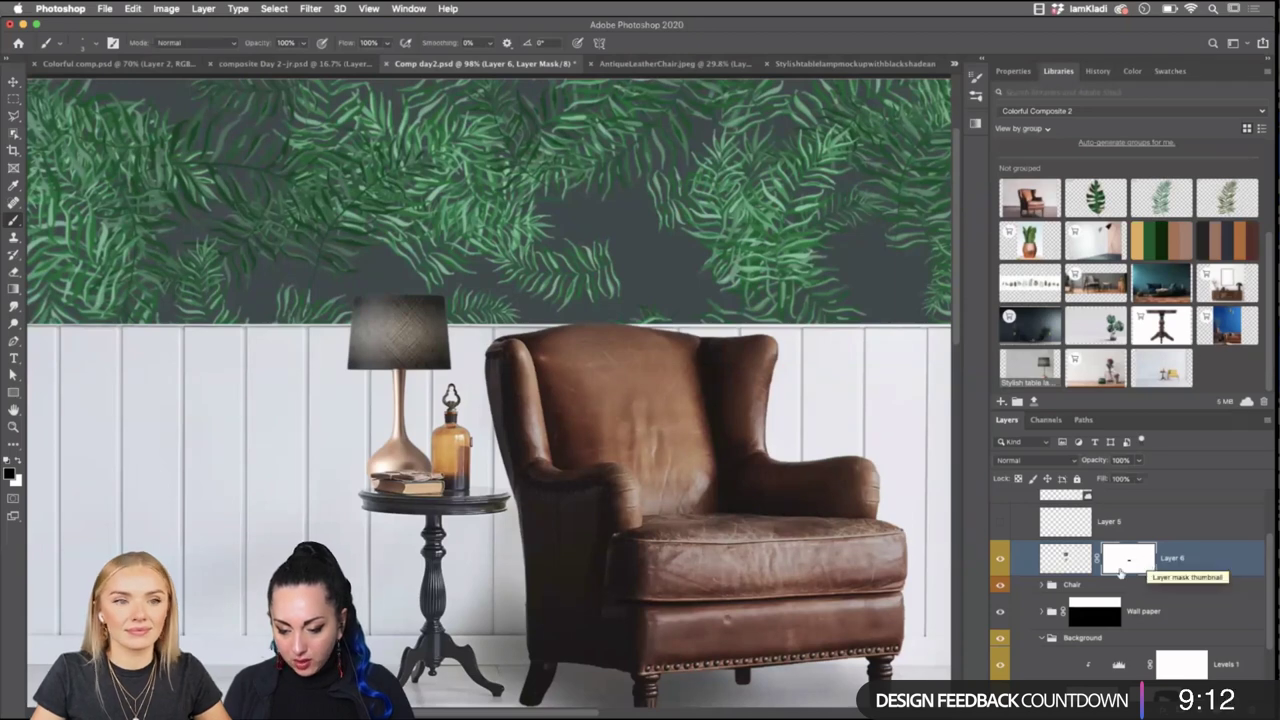
click(1060, 564)
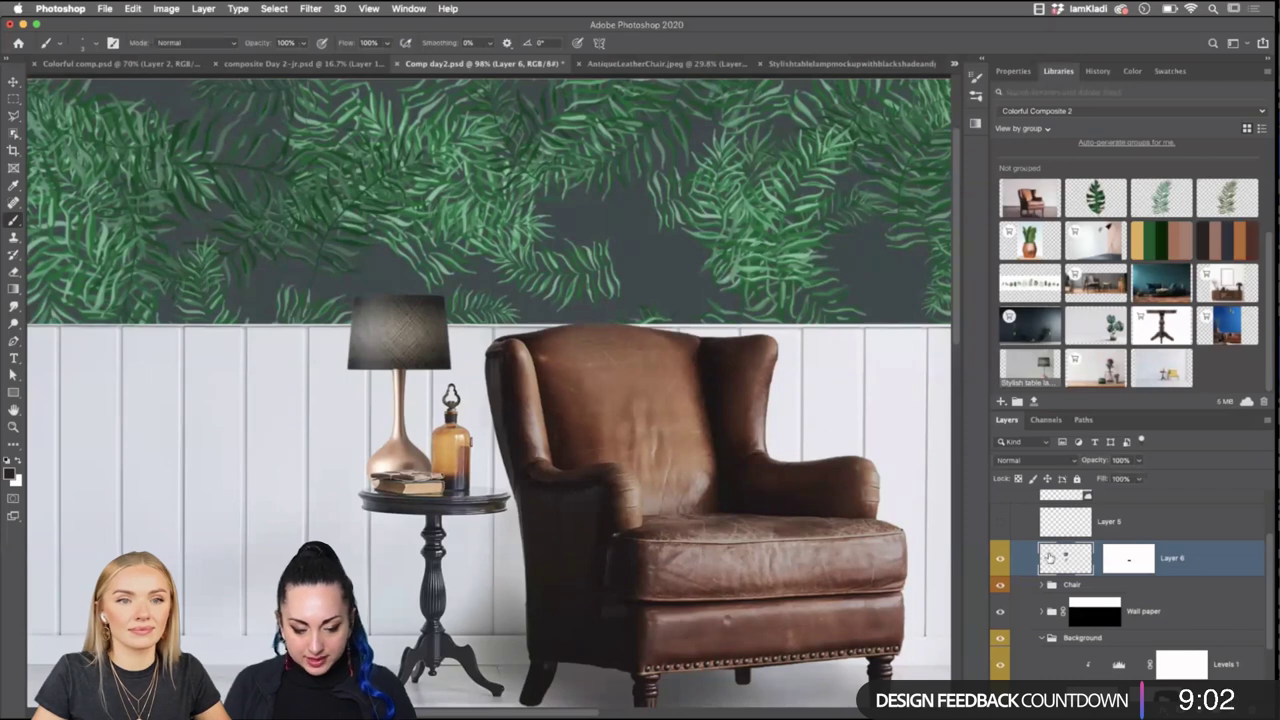
Flip the copper lamp with Free Transform's Flip Horizontal, then zoom in to inspect it.
key(super+t)
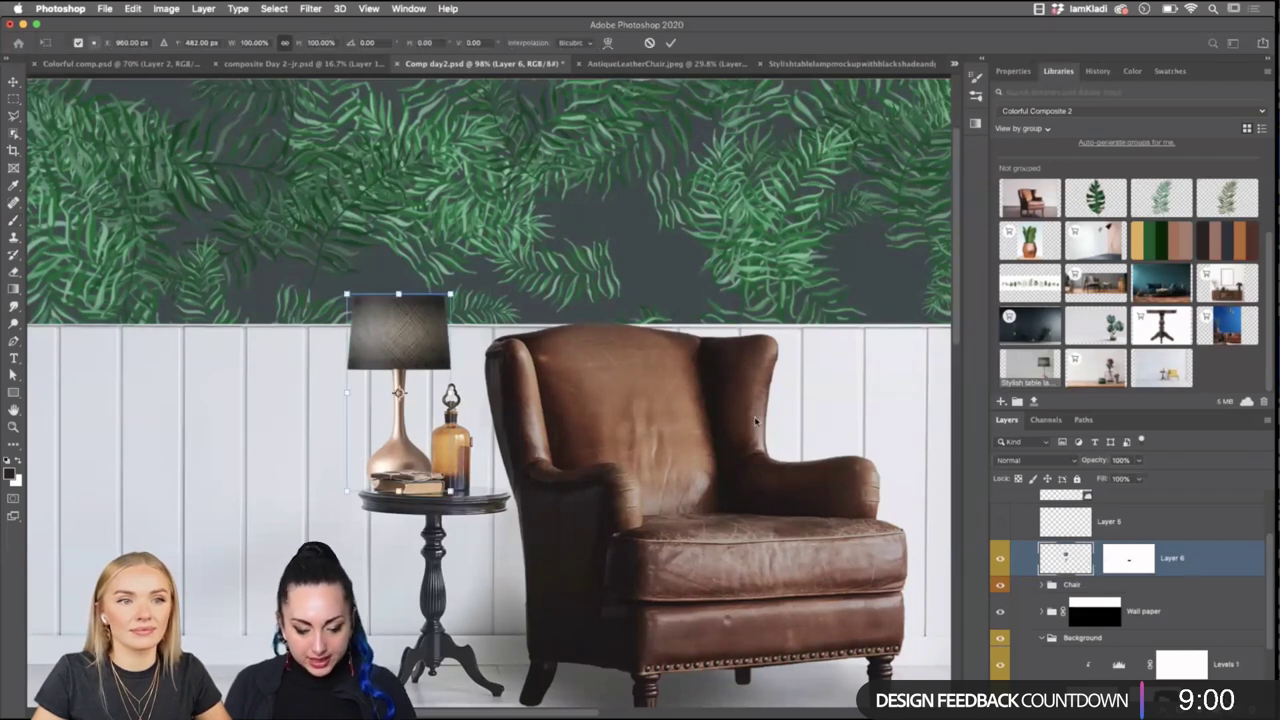
right_click(404, 383)
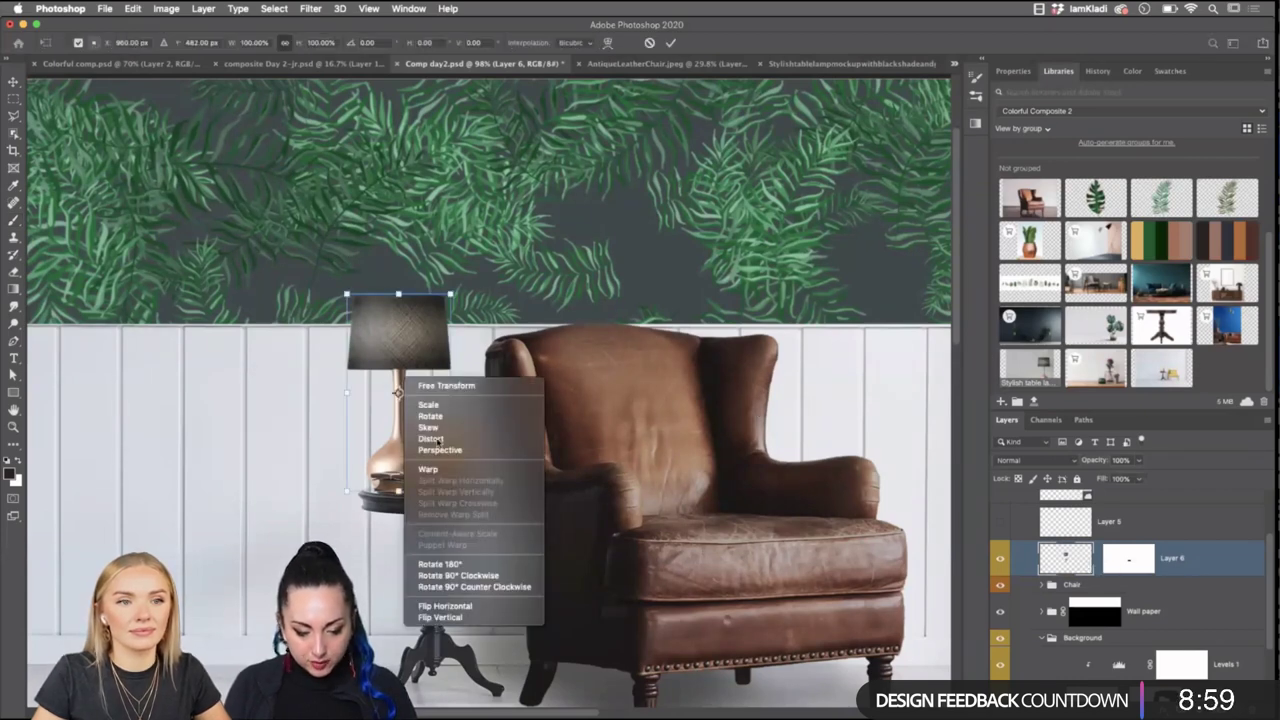
click(492, 605)
key(Return)
key(b)
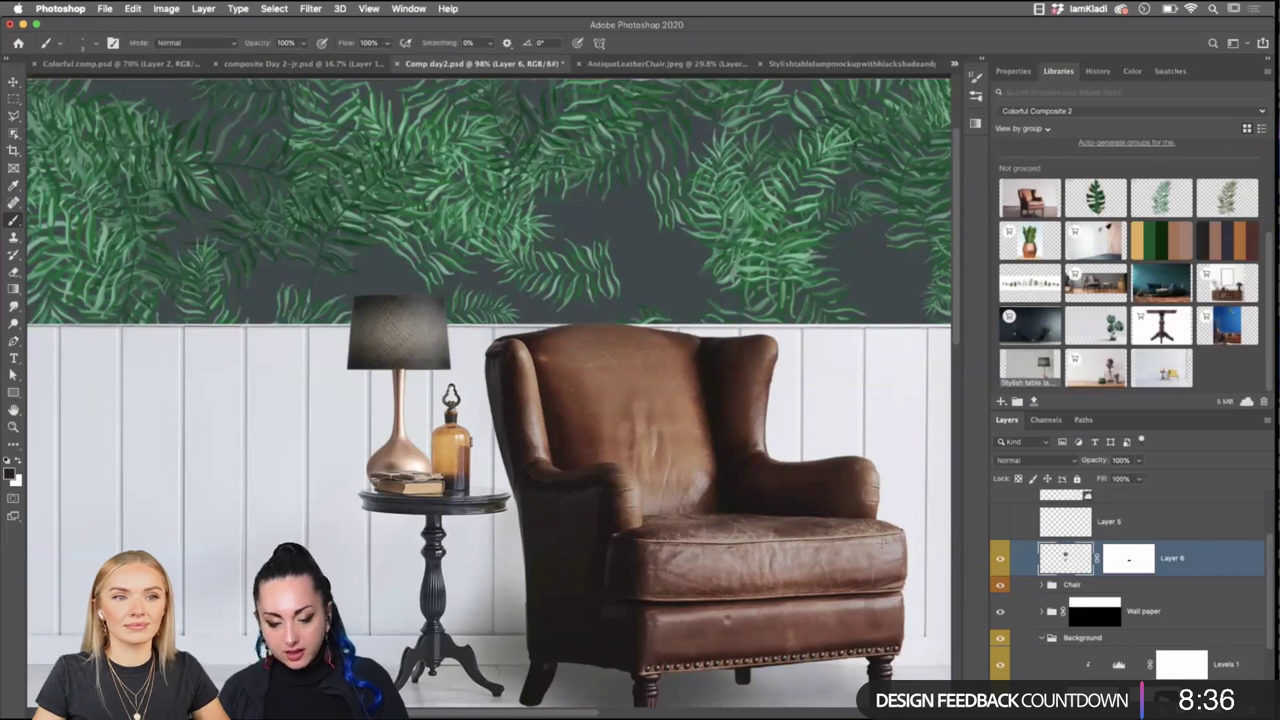
scroll(817, 437, down, 2)
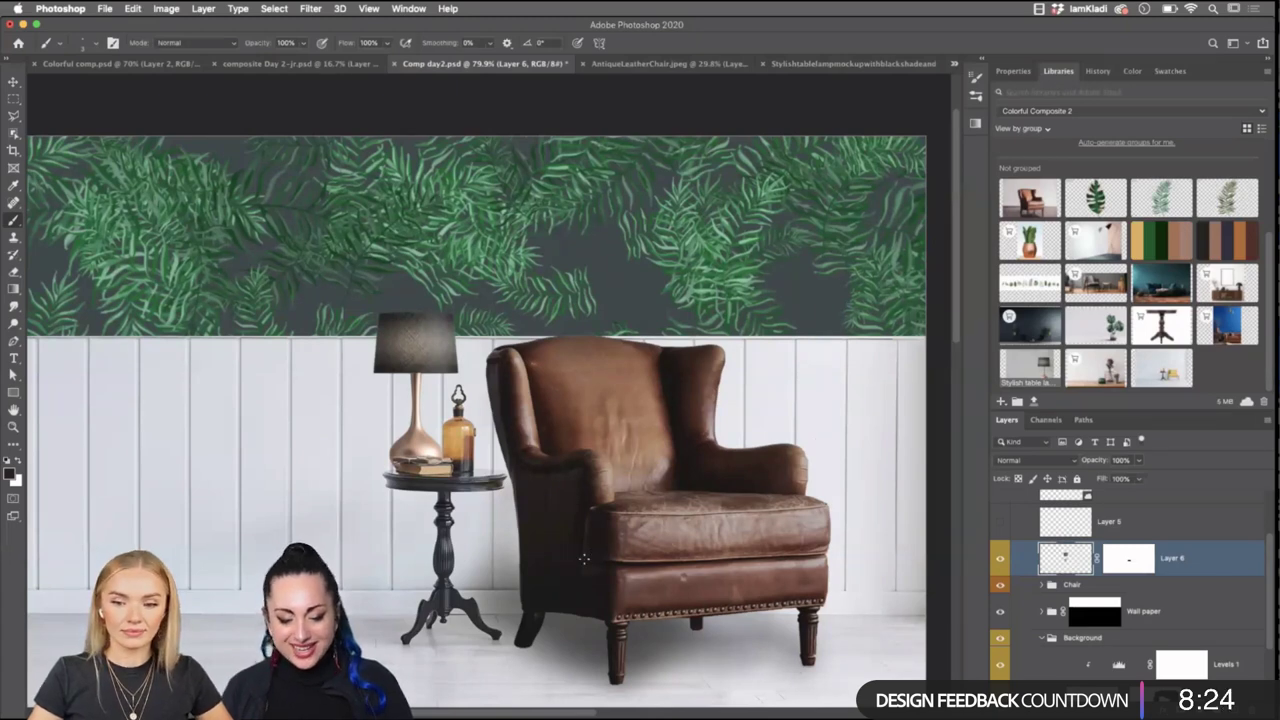
scroll(588, 551, up, 5)
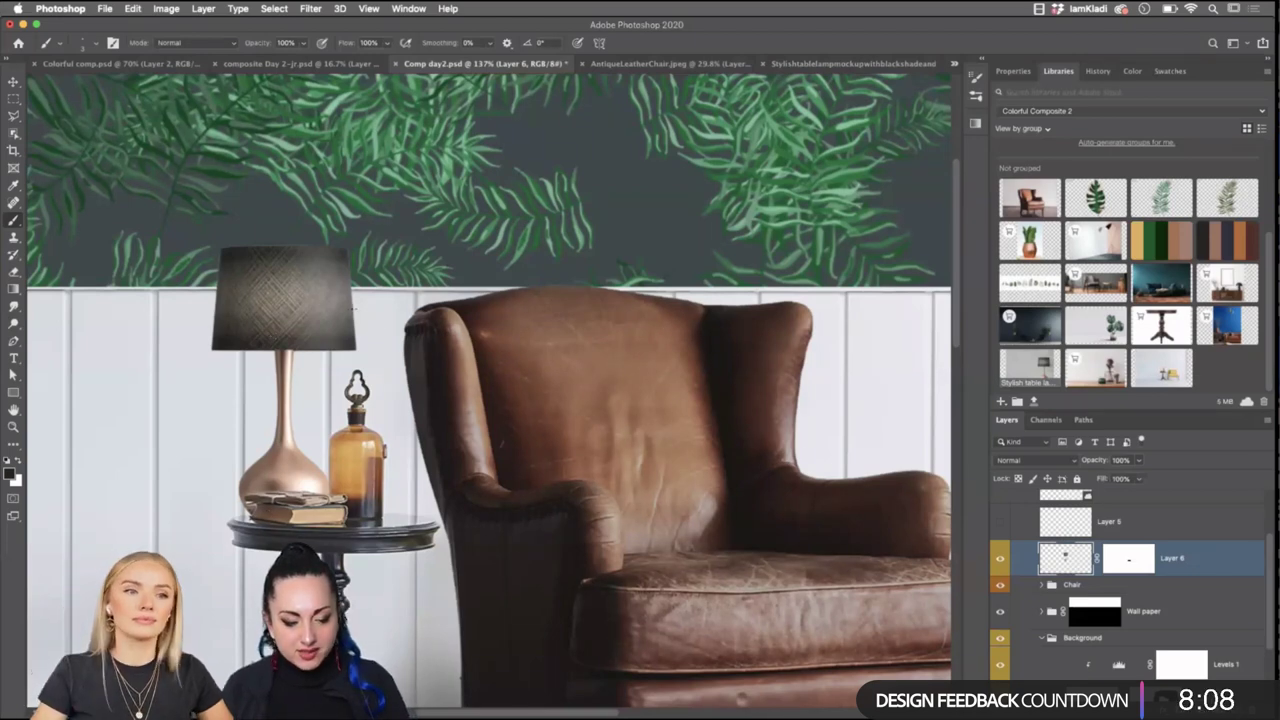
scroll(353, 311, up, 8)
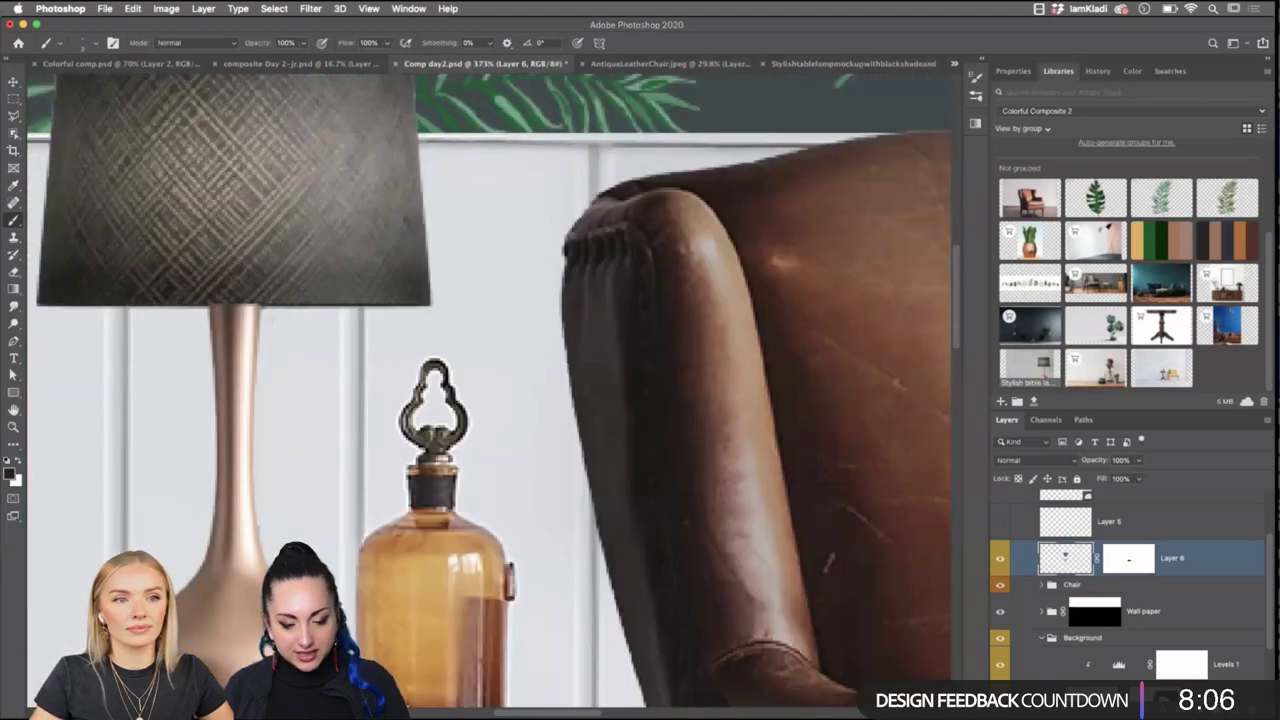
scroll(489, 391, down, 5)
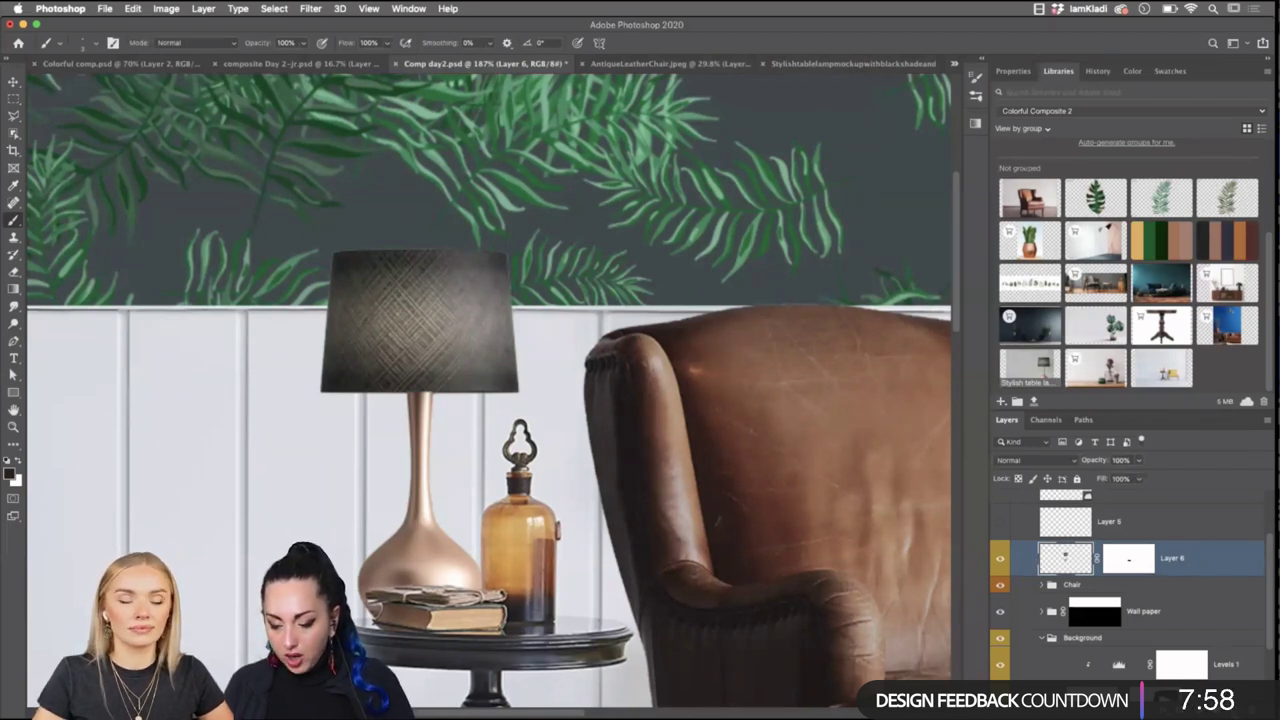
Add a new layer filled with 50% Gray and clip it to the lamp layer.
key(super+alt+shift+n)
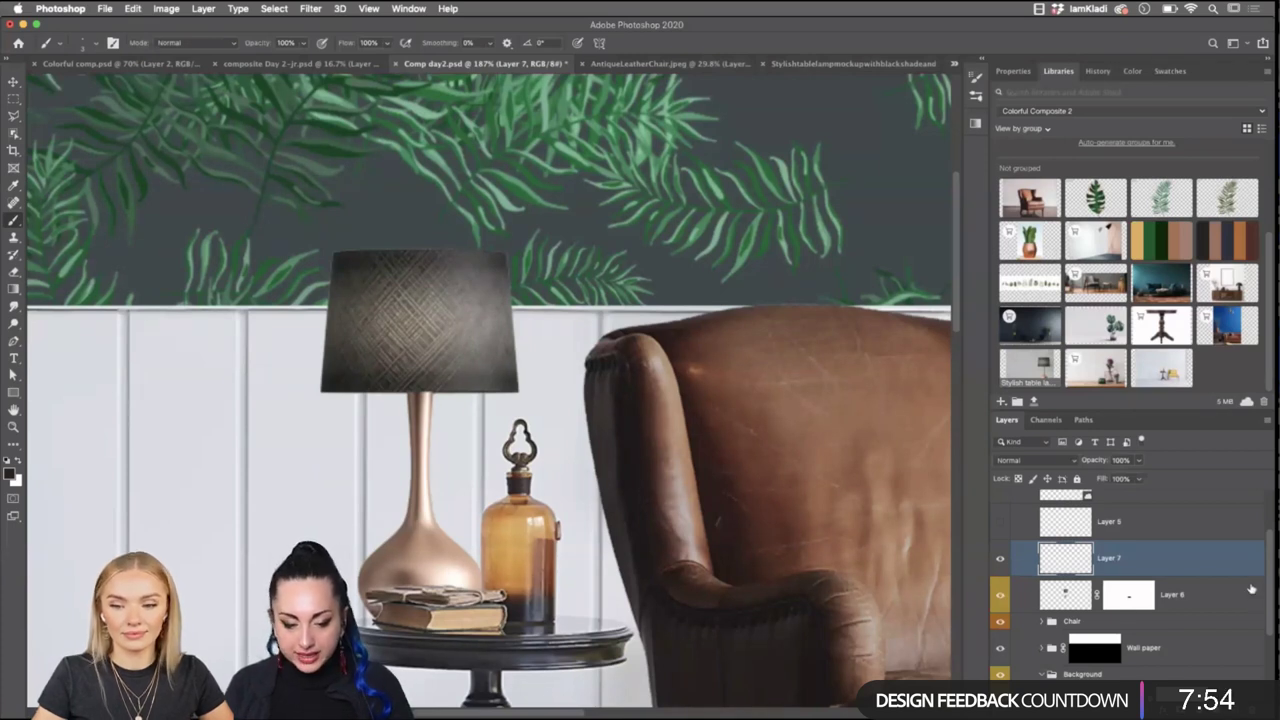
key(shift+F5)
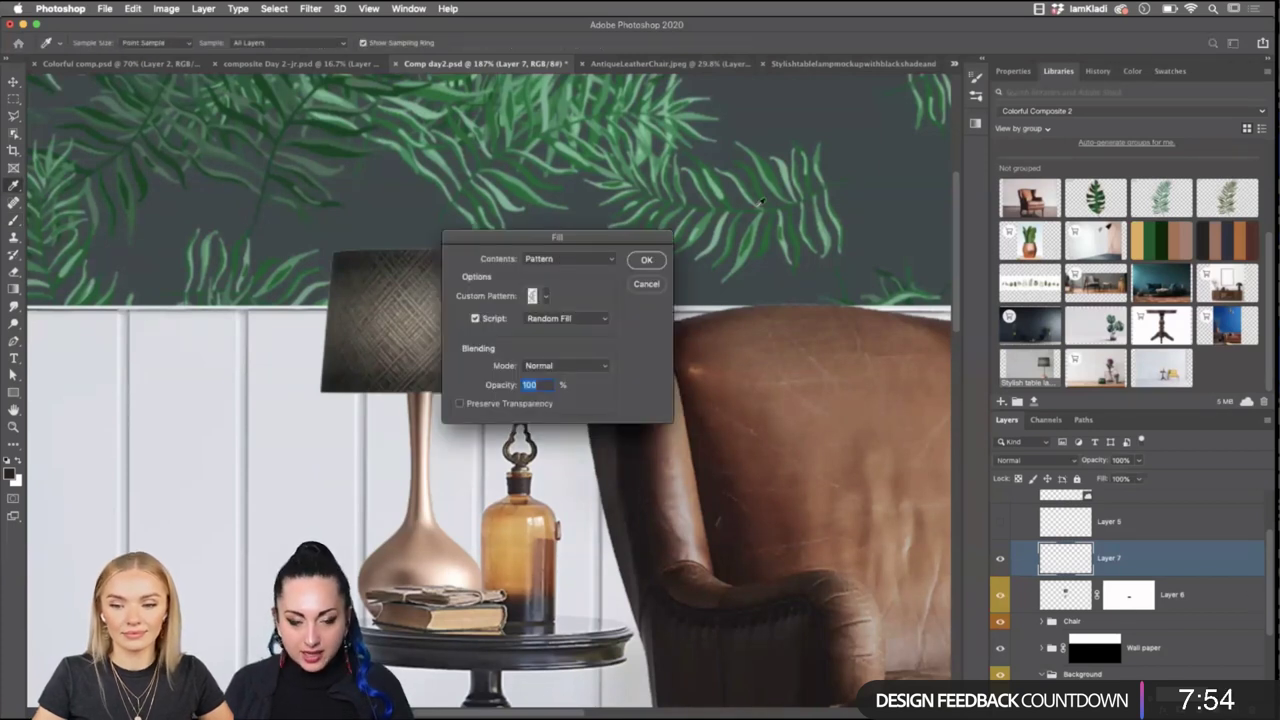
click(560, 262)
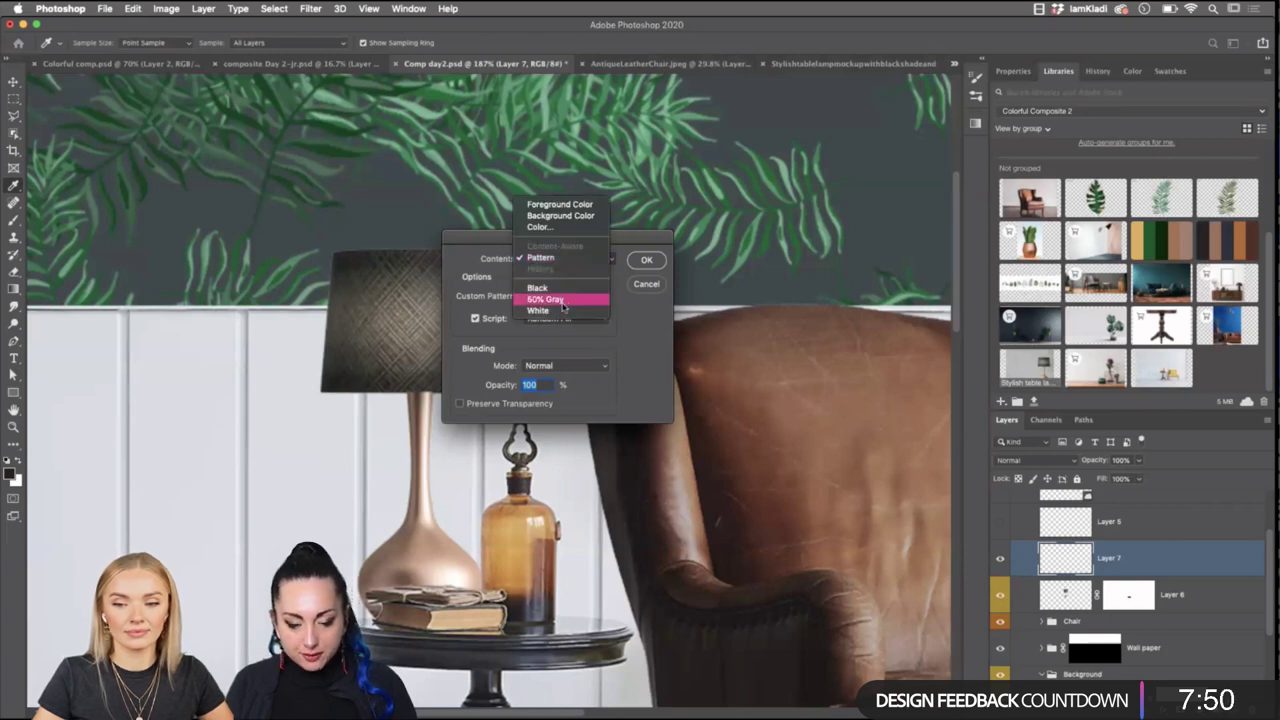
click(563, 306)
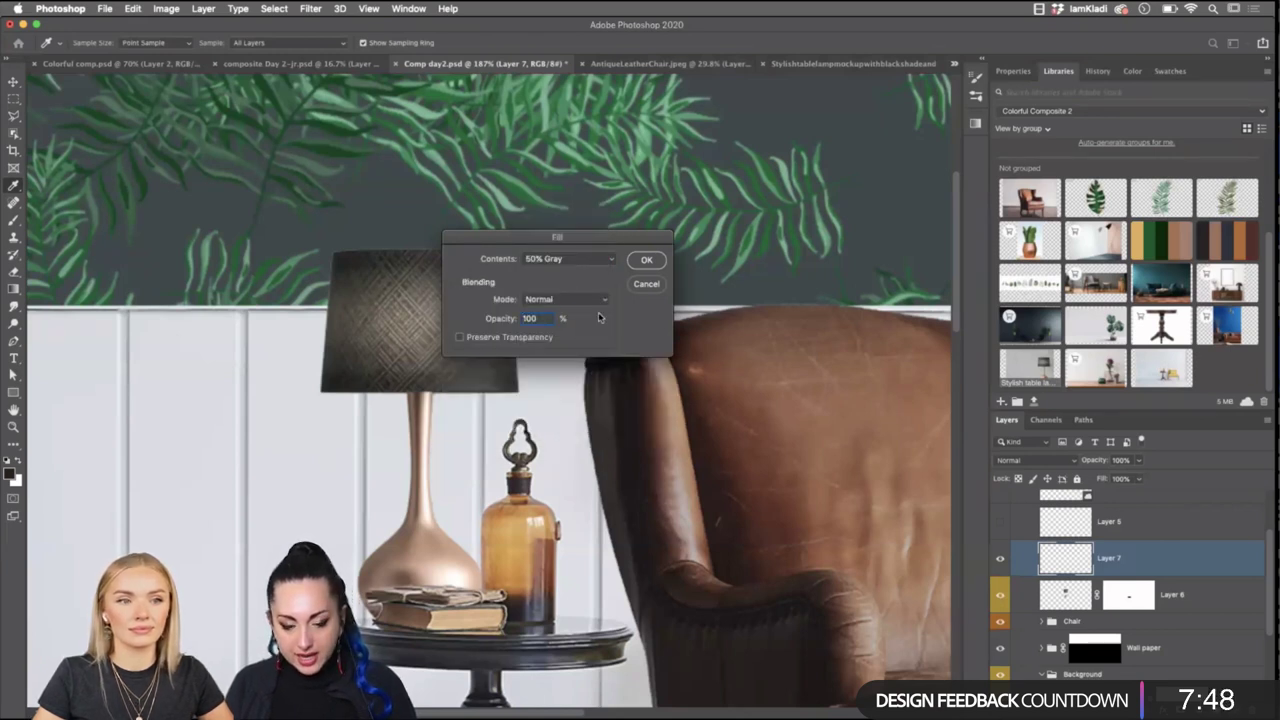
click(643, 263)
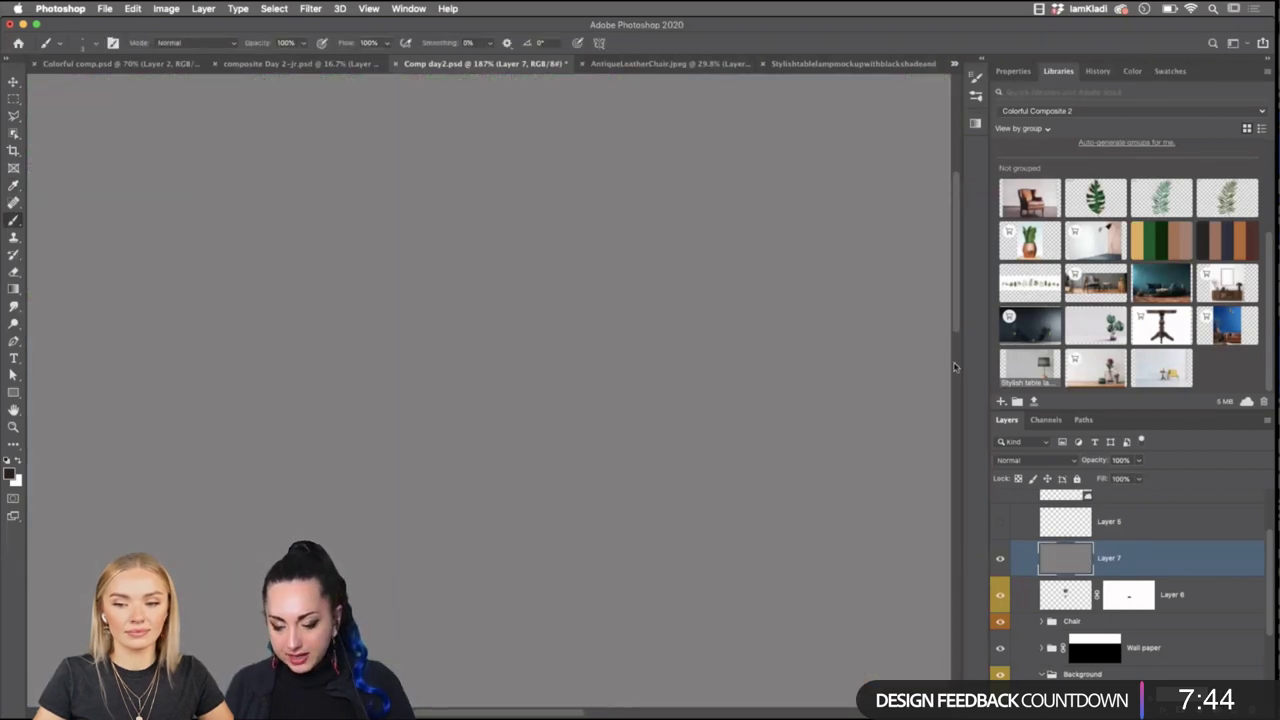
alt+click(1203, 573)
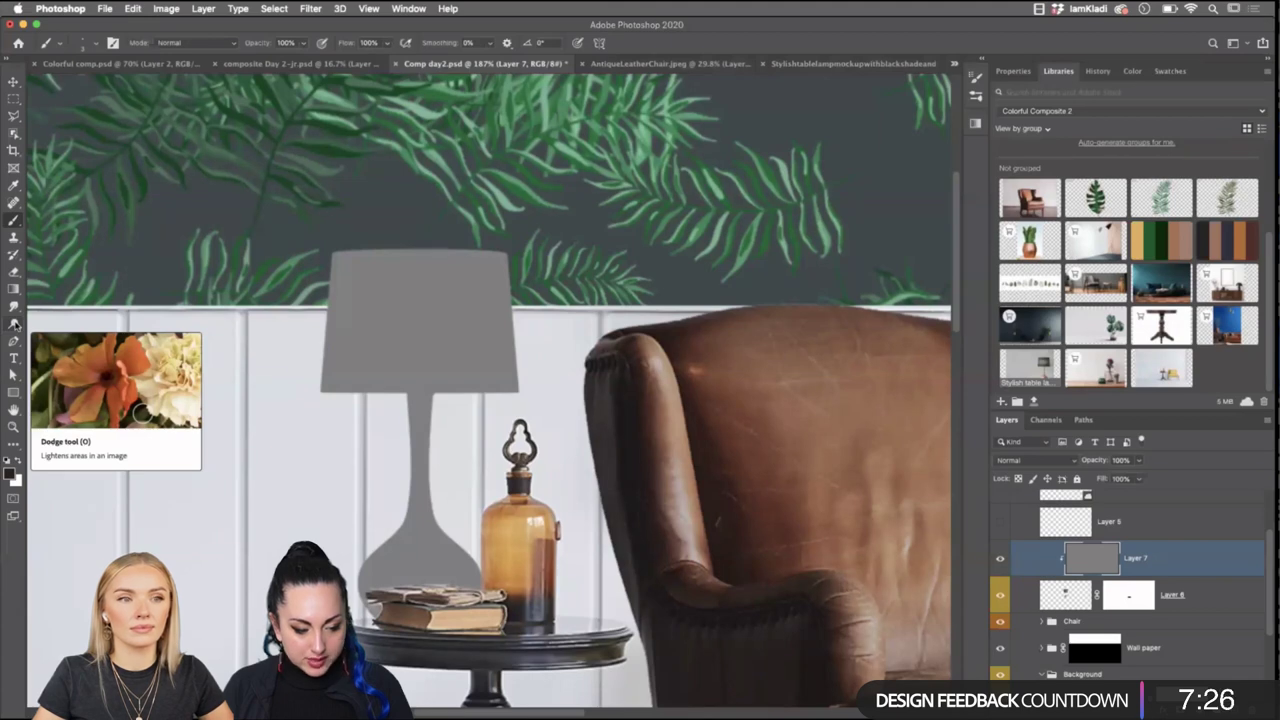
With a smaller Burn Tool brush, darken the lampshade's left edge in two strokes.
drag(14, 324, 60, 326)
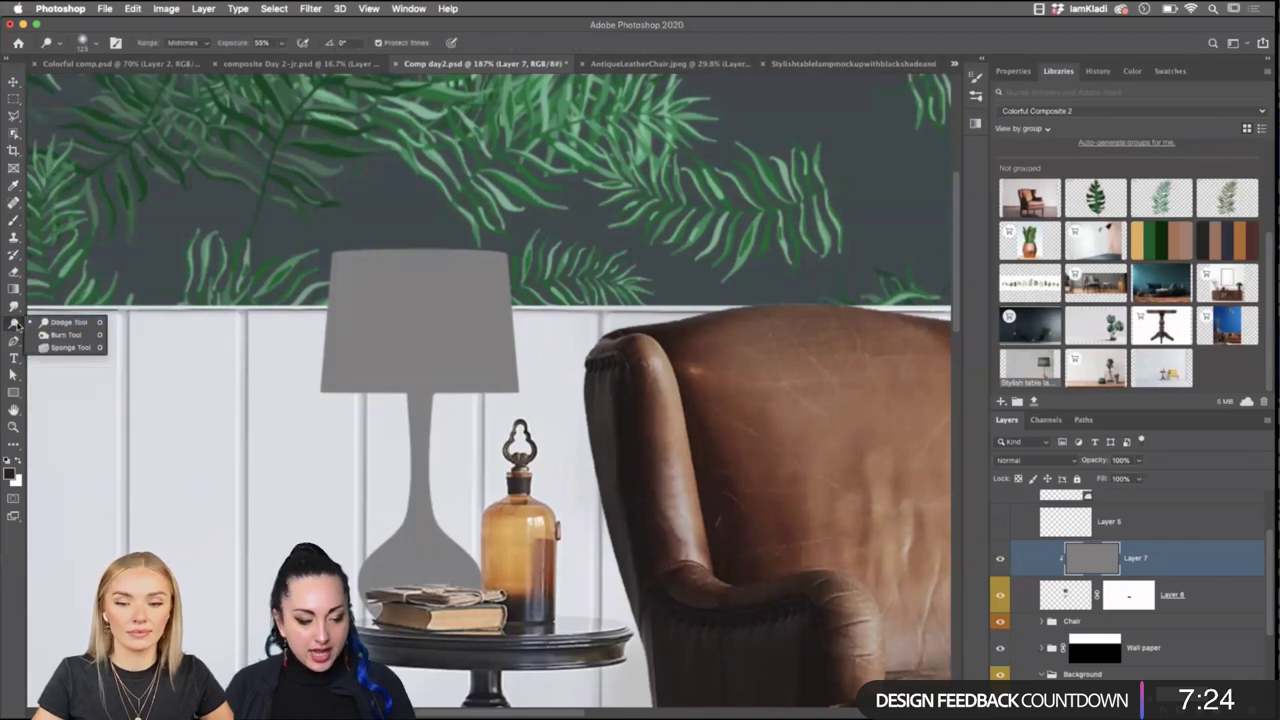
key(super+plus)
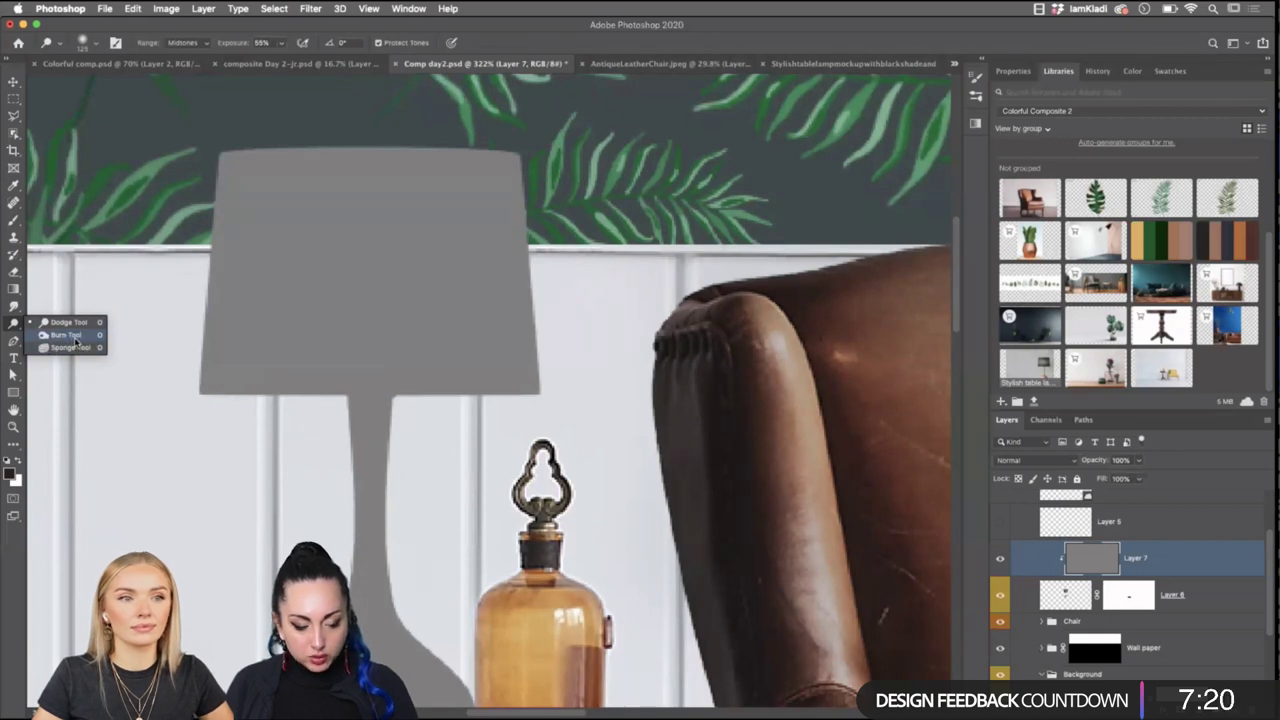
click(66, 336)
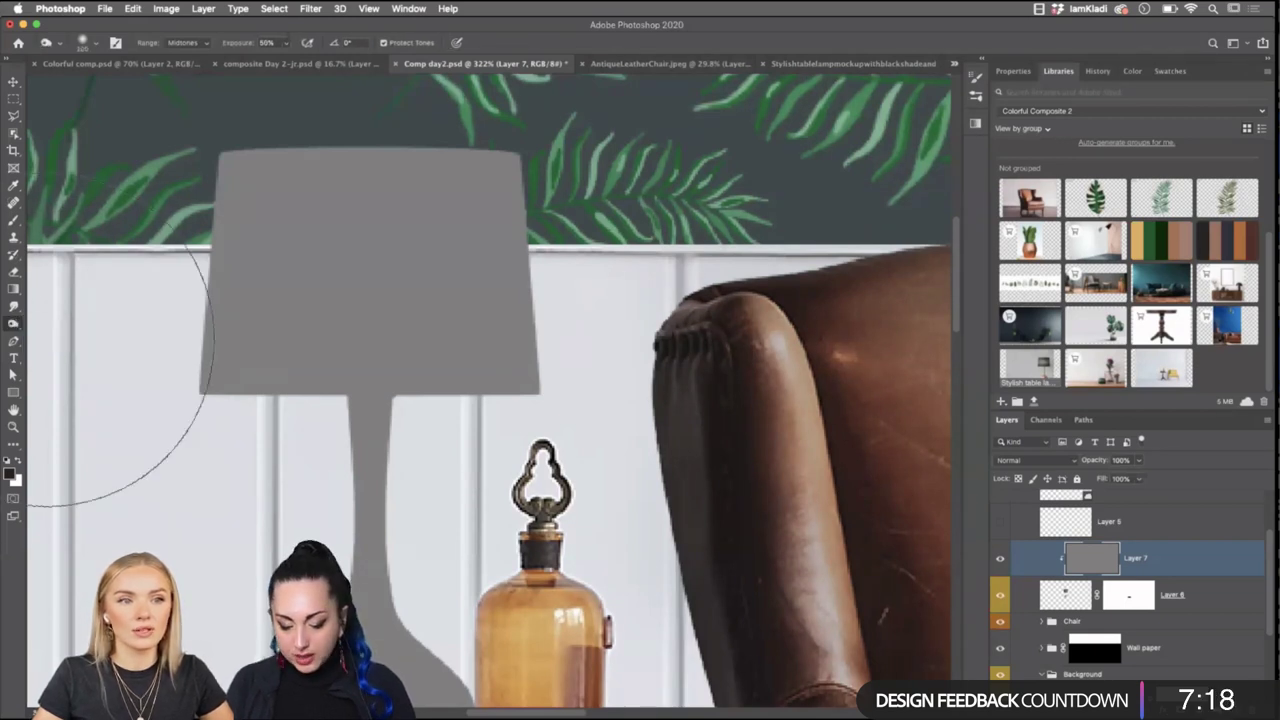
key(bracketleft)
key(bracketleft)
key(bracketleft)
key(bracketleft)
key(bracketleft)
key(bracketleft)
key(bracketleft)
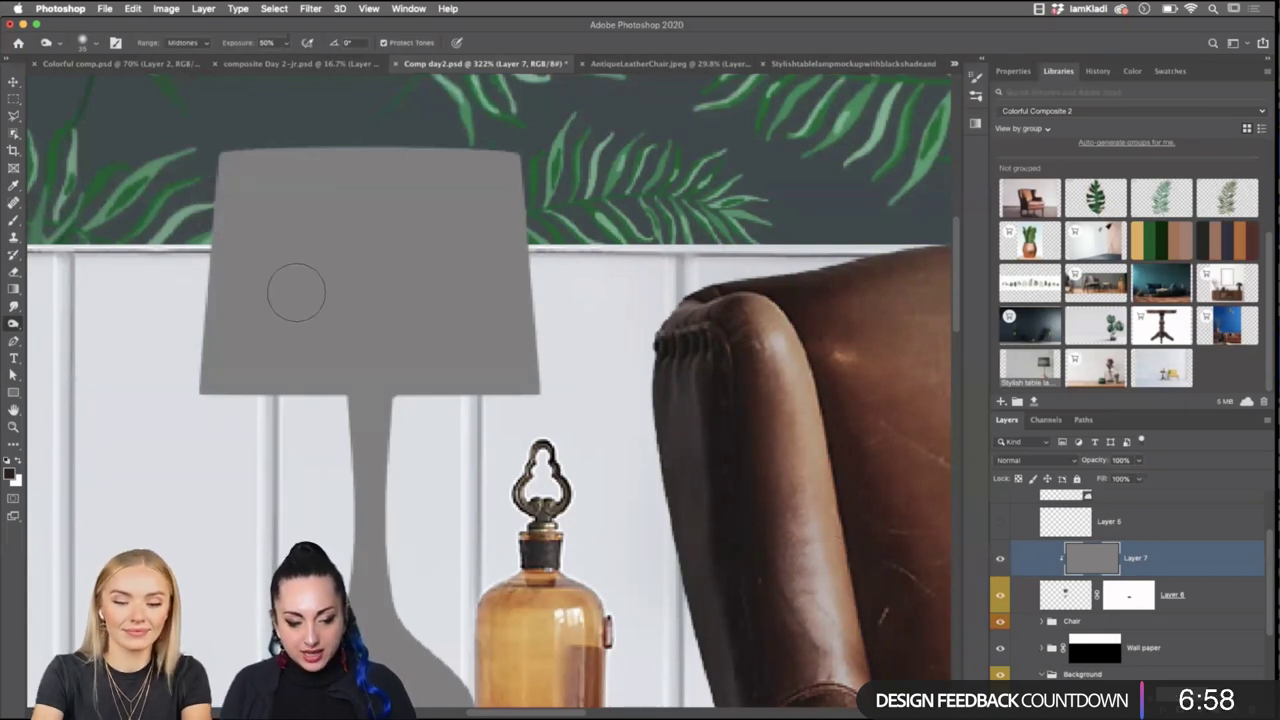
mouse_move(234, 180)
mouse_down()
mouse_move(214, 194)
mouse_move(186, 294)
mouse_move(189, 397)
mouse_up()
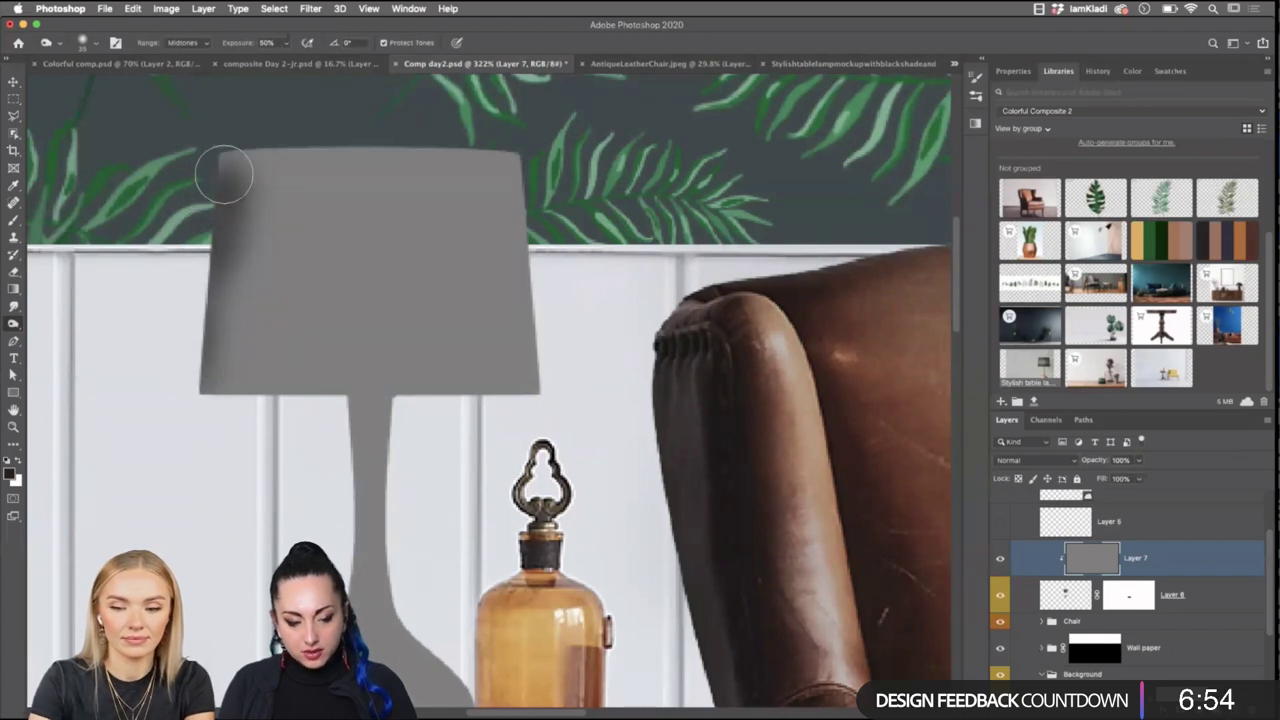
mouse_move(223, 171)
mouse_down()
mouse_move(244, 286)
mouse_move(236, 385)
mouse_up()
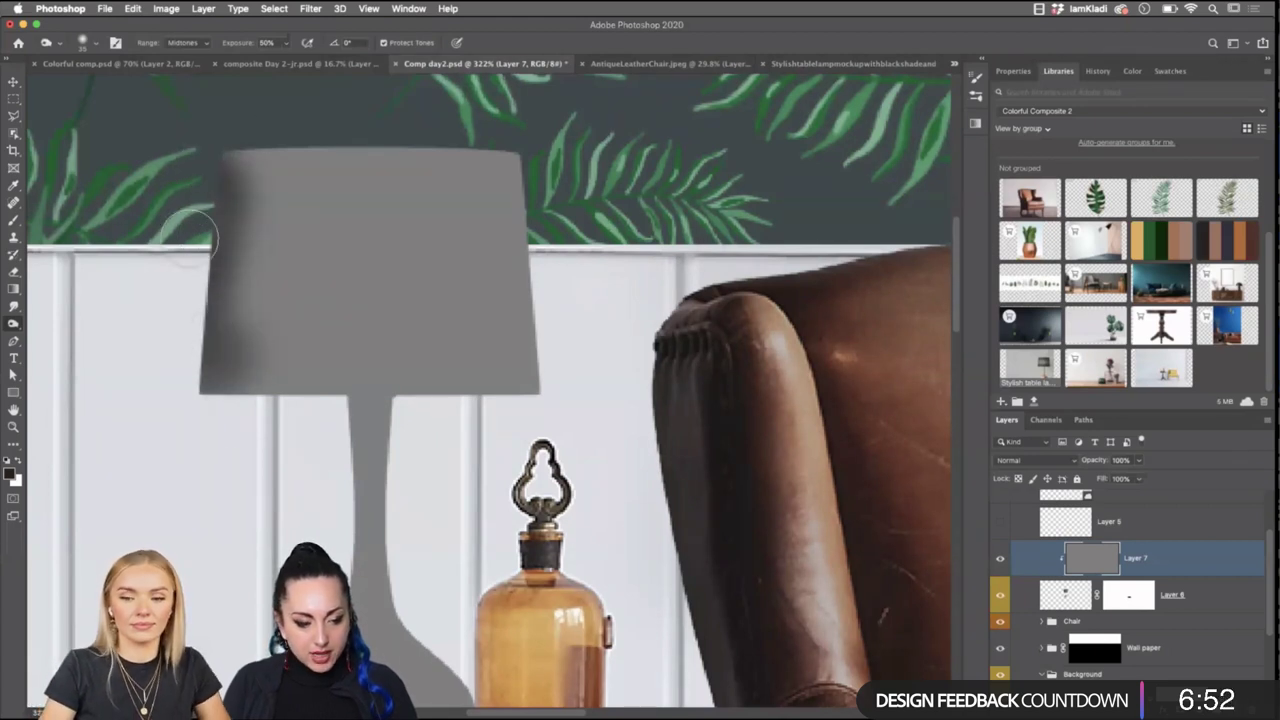
click(95, 44)
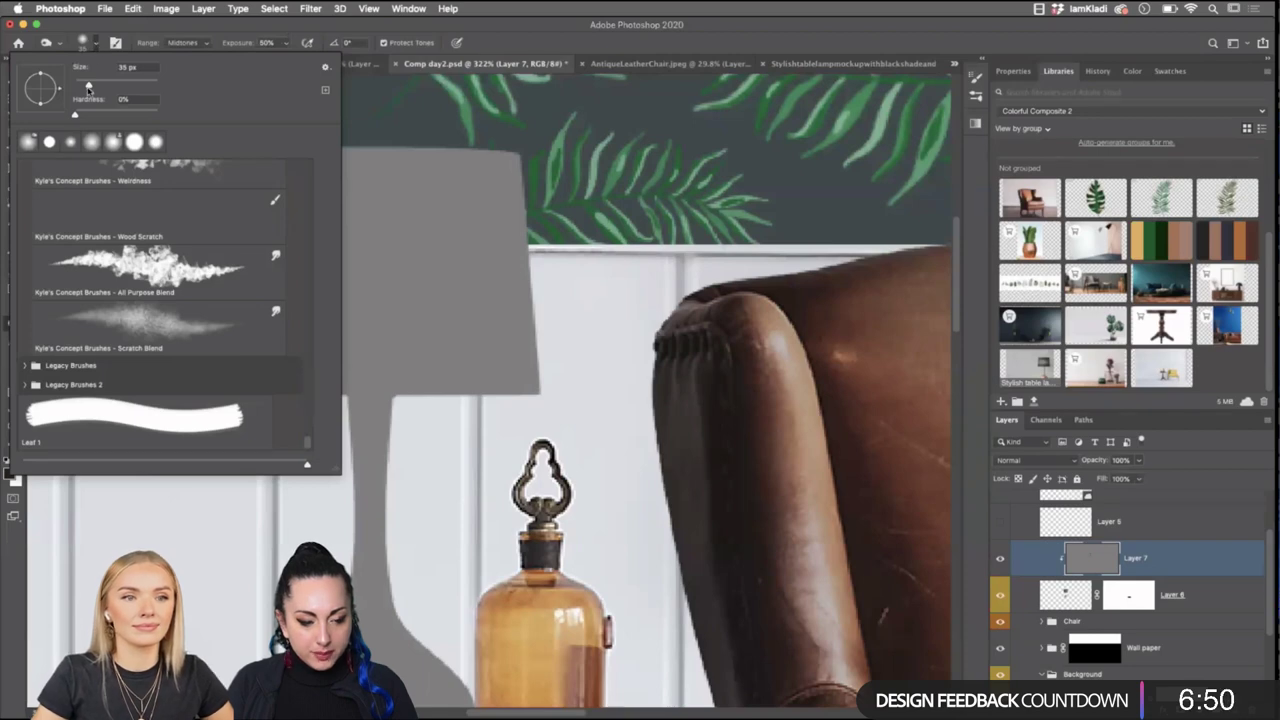
click(145, 46)
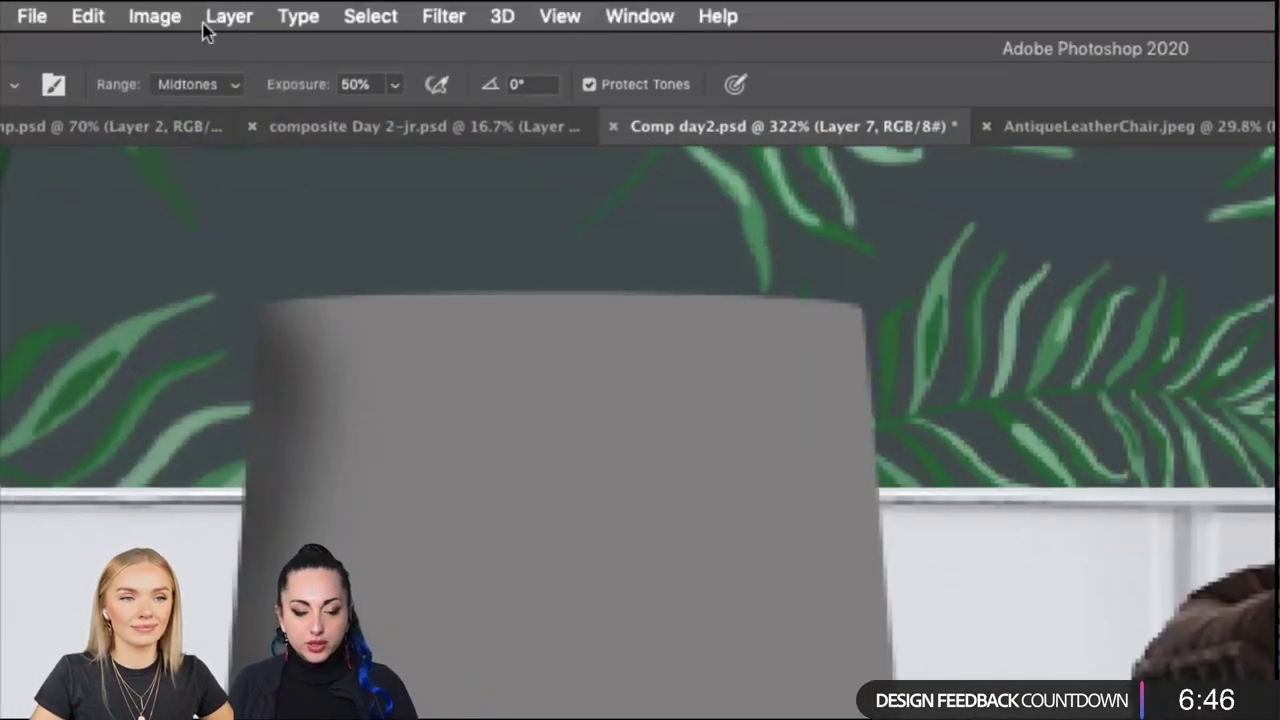
Set the Burn Tool to Midtones at 19% exposure.
click(222, 87)
click(295, 65)
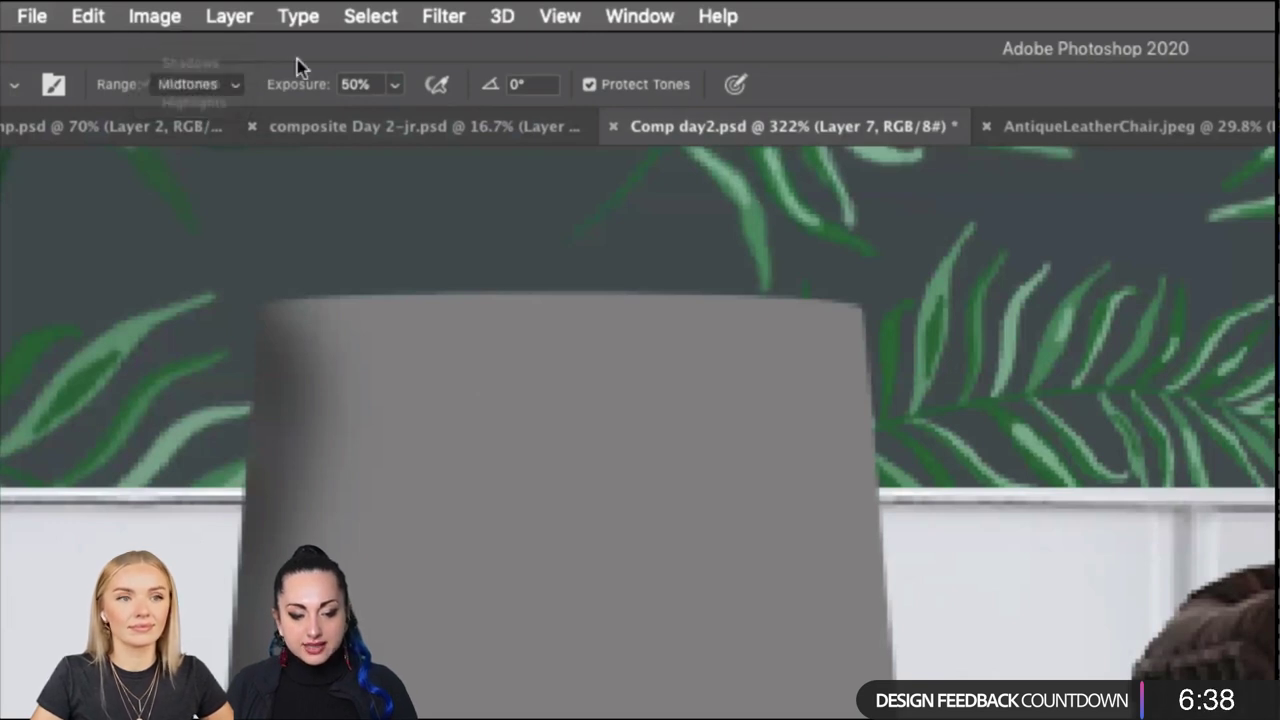
click(397, 87)
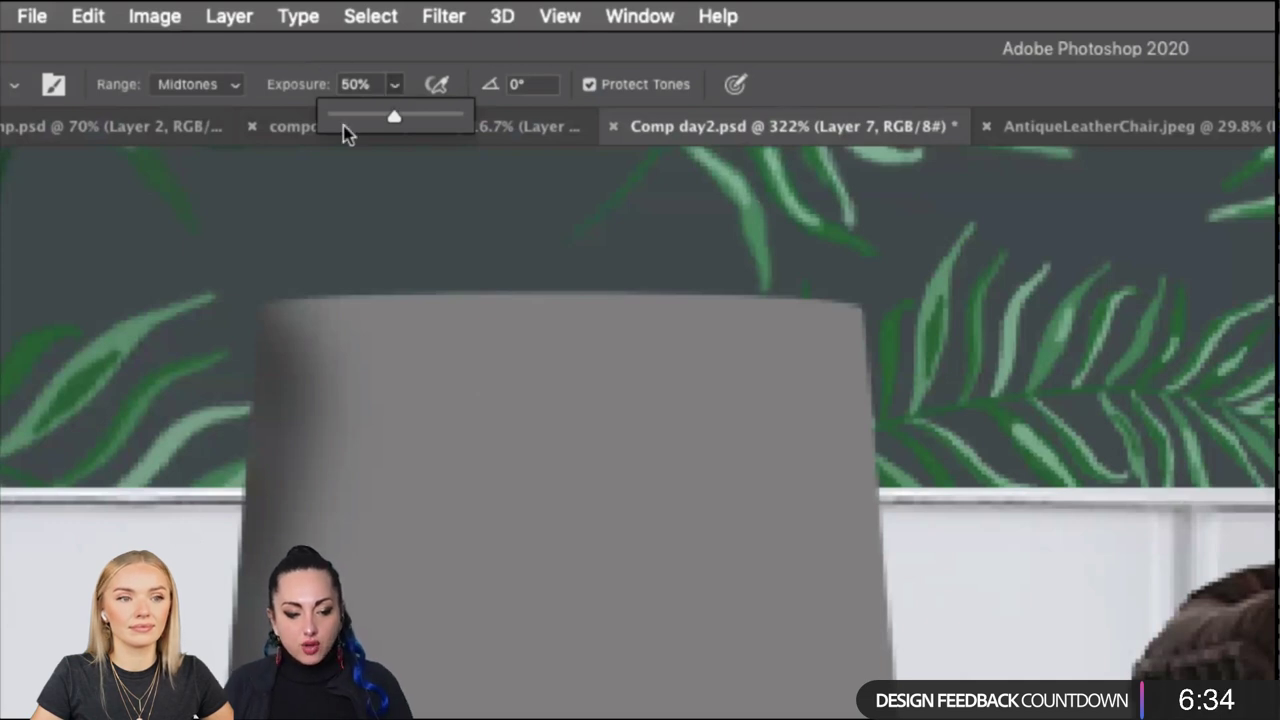
drag(391, 121, 361, 125)
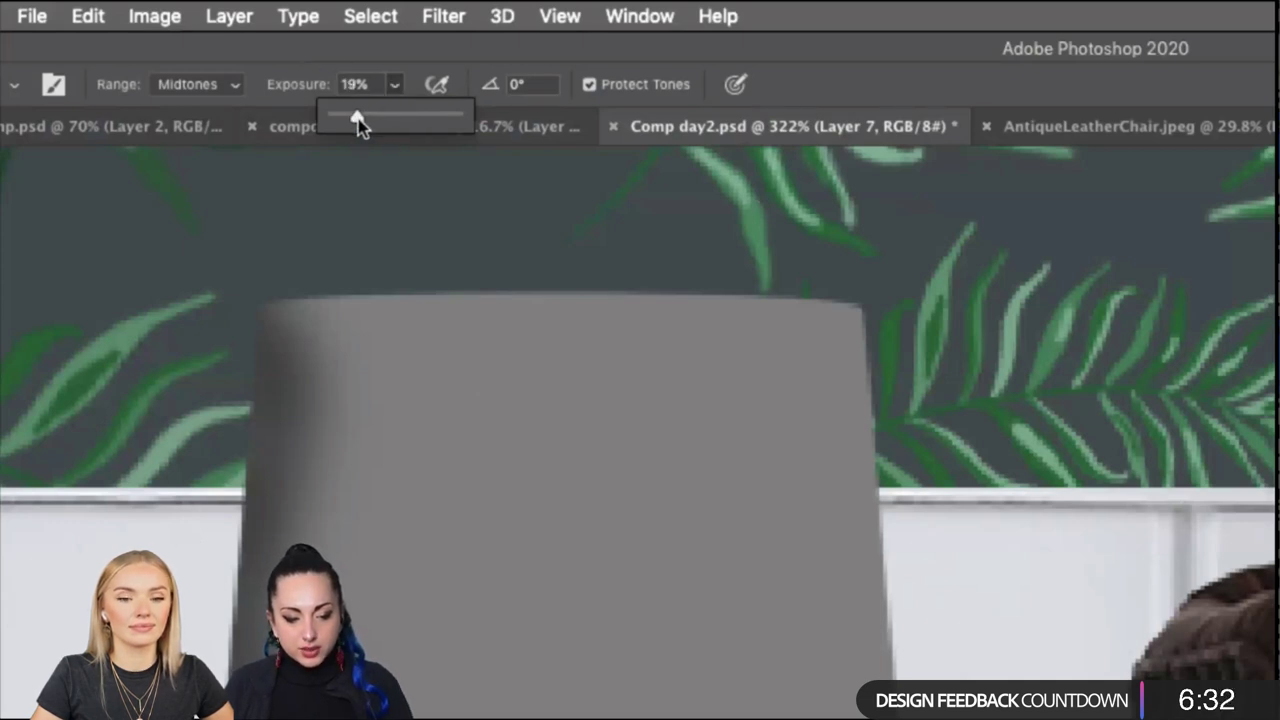
click(371, 59)
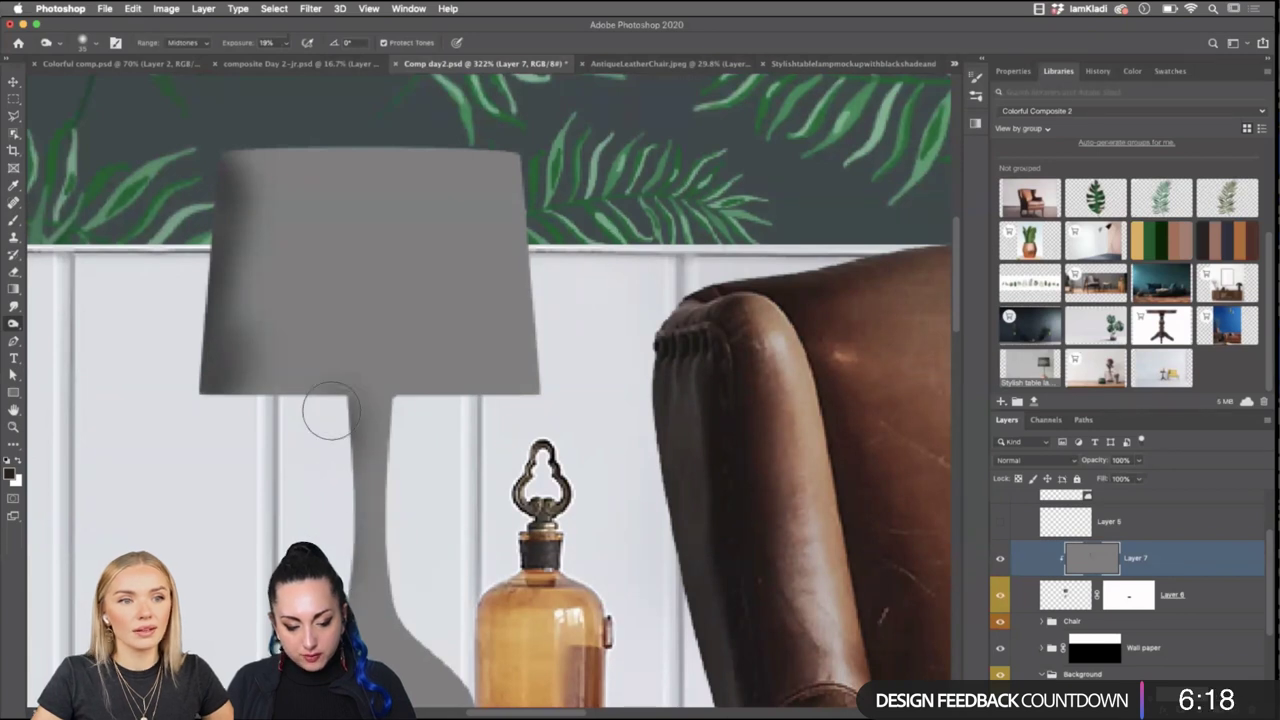
scroll(347, 507, down, 4)
scroll(347, 507, down, 1)
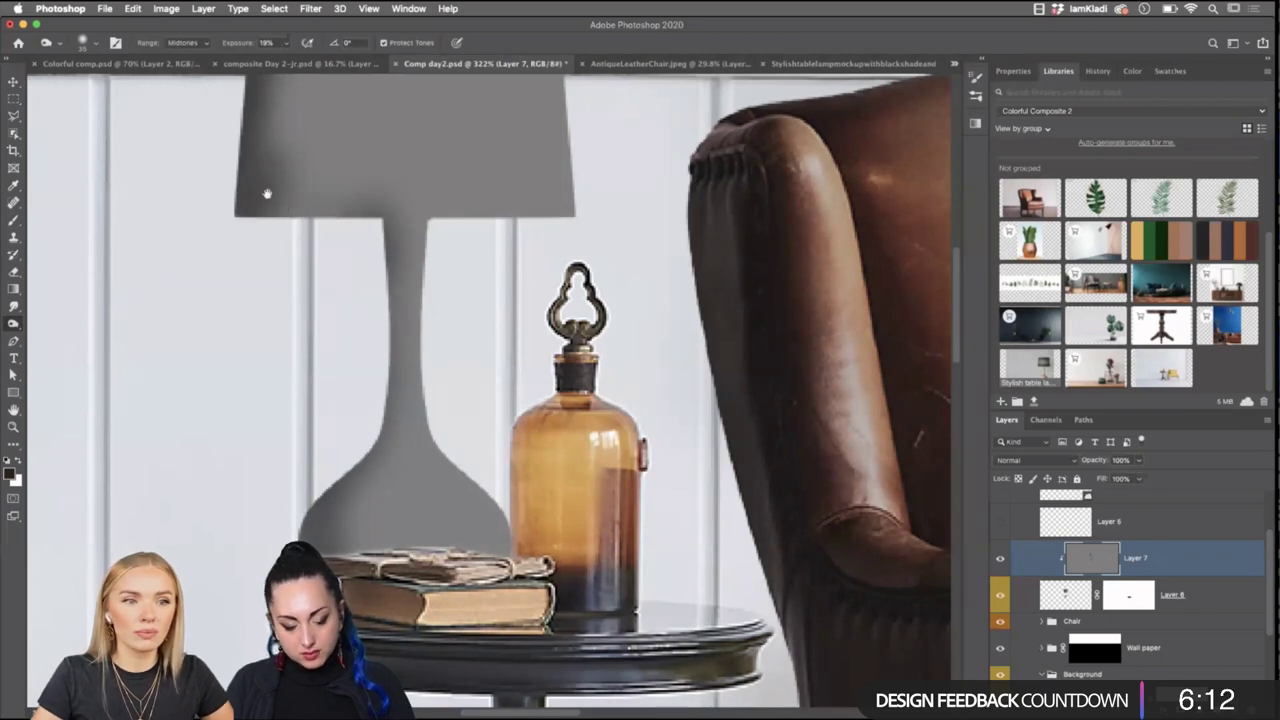
scroll(263, 194, up, 3)
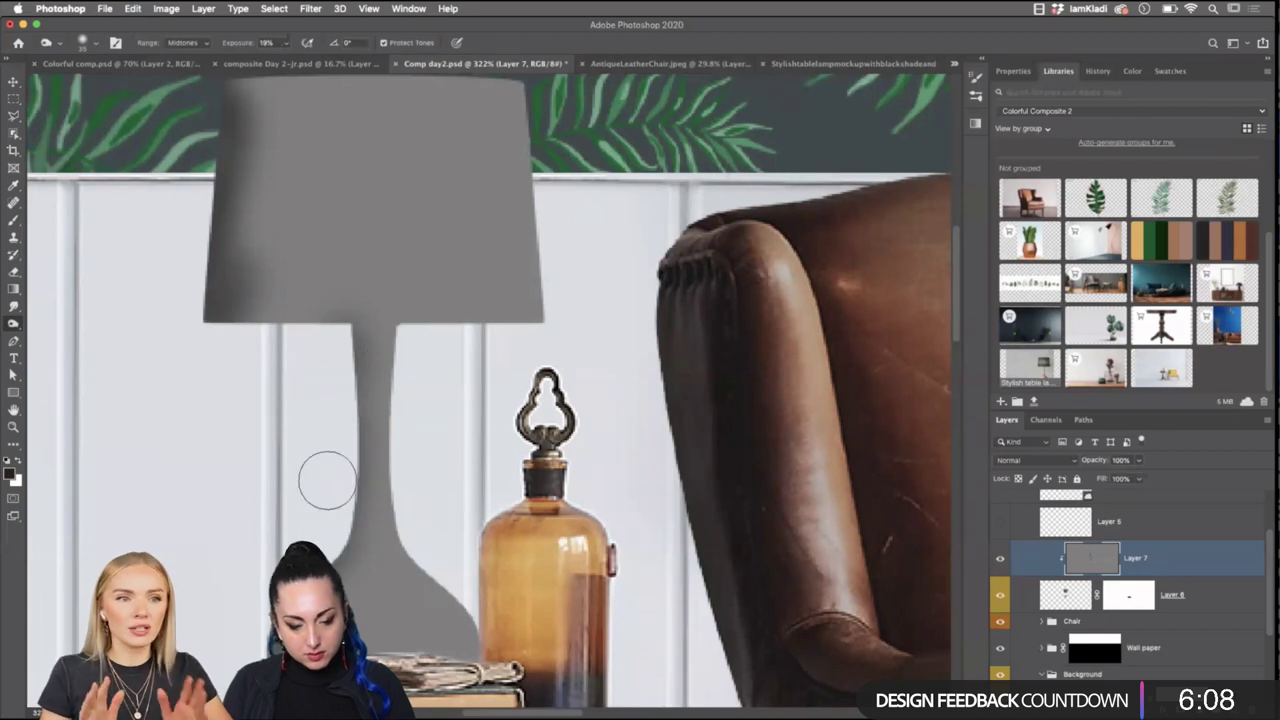
scroll(270, 230, up, 4)
scroll(258, 249, up, 1)
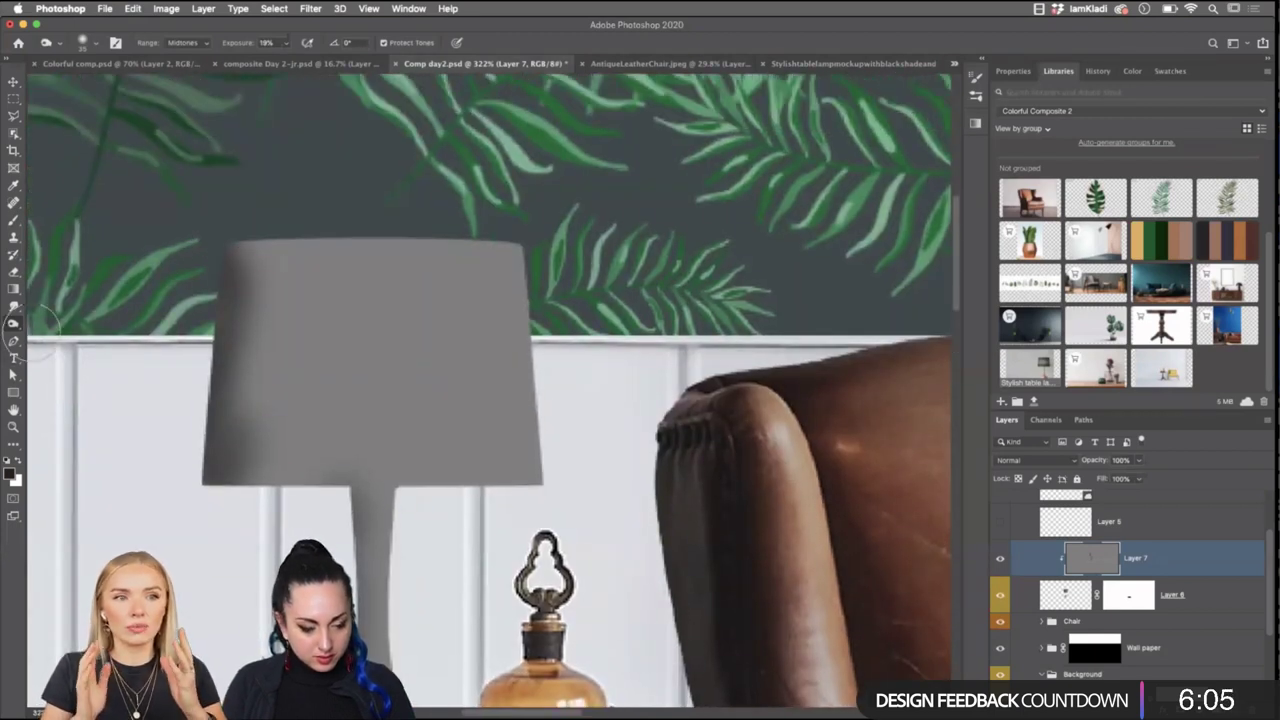
With a smaller Dodge Tool brush, lighten the shade's right side and the stem, undoing one stroke.
right_click(14, 323)
click(55, 331)
key(bracketleft)
key(bracketleft)
key(bracketleft)
key(bracketleft)
key(bracketleft)
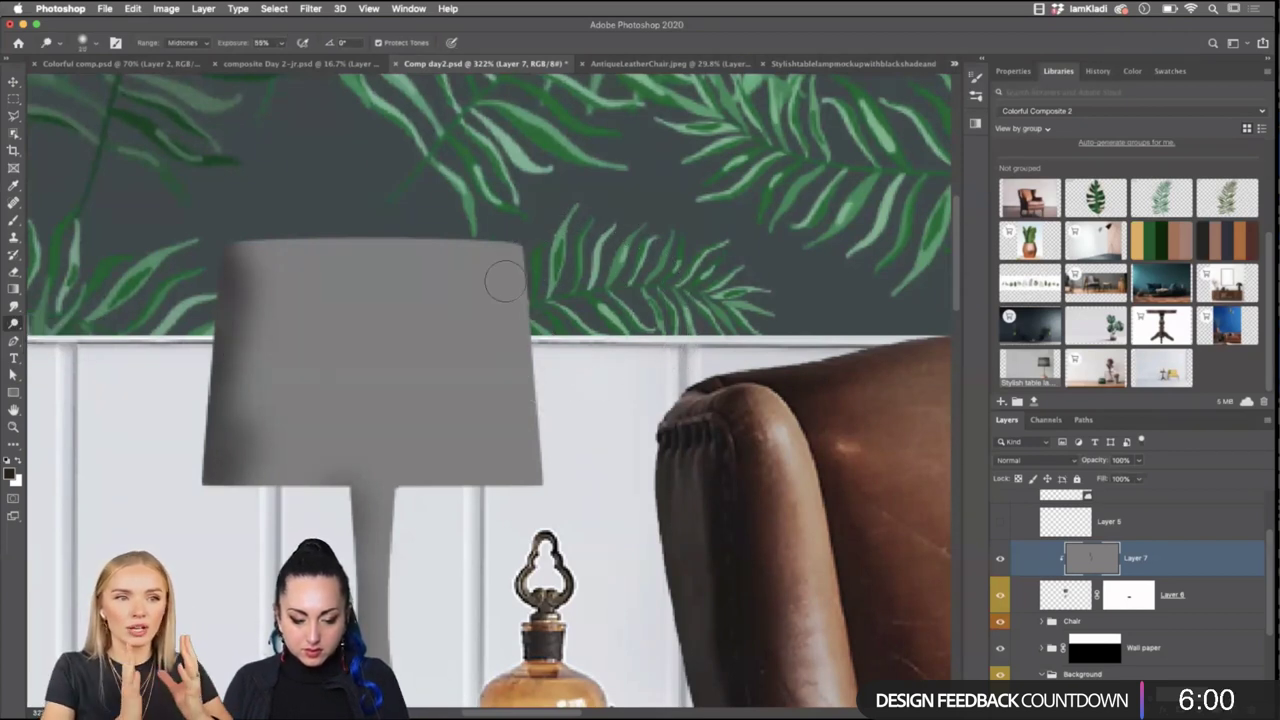
mouse_move(500, 271)
mouse_down()
mouse_move(503, 420)
mouse_move(505, 293)
mouse_move(520, 462)
mouse_move(498, 443)
mouse_move(538, 248)
mouse_up()
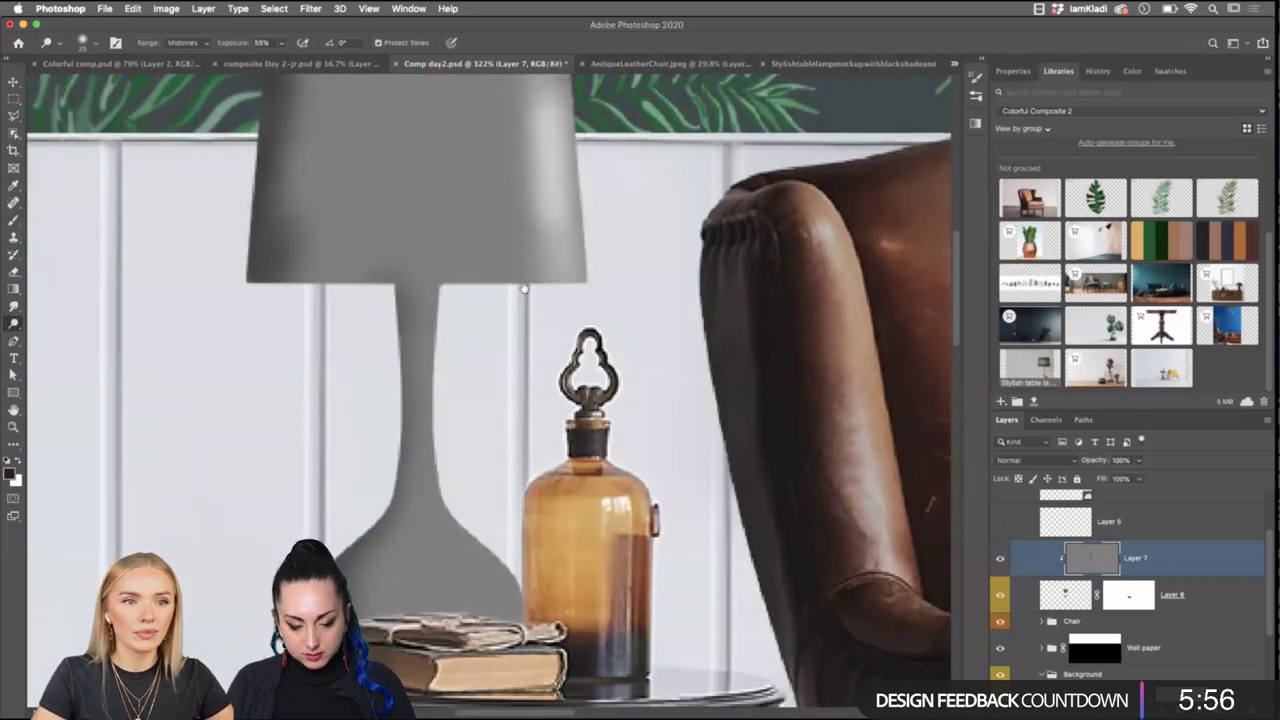
mouse_move(487, 566)
mouse_down()
mouse_move(460, 528)
mouse_move(462, 398)
mouse_move(449, 372)
mouse_move(448, 438)
mouse_move(440, 339)
mouse_up()
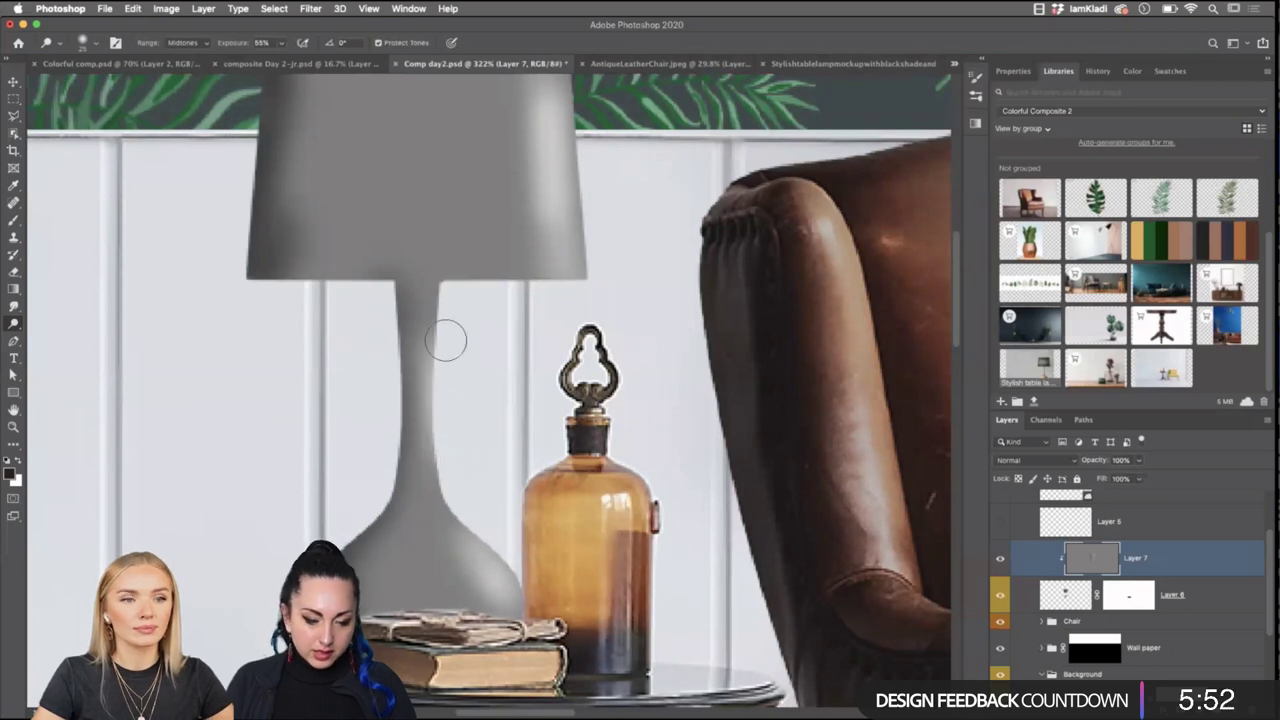
scroll(563, 187, up, 3)
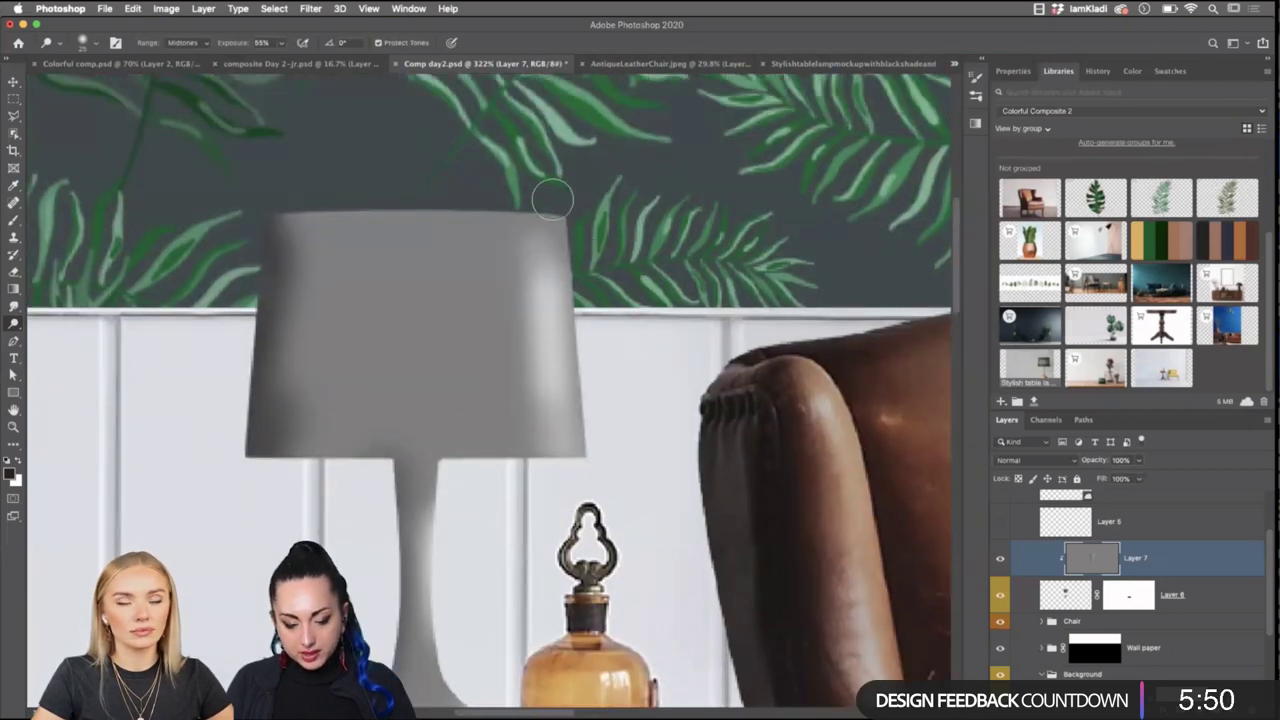
scroll(564, 362, down, 1)
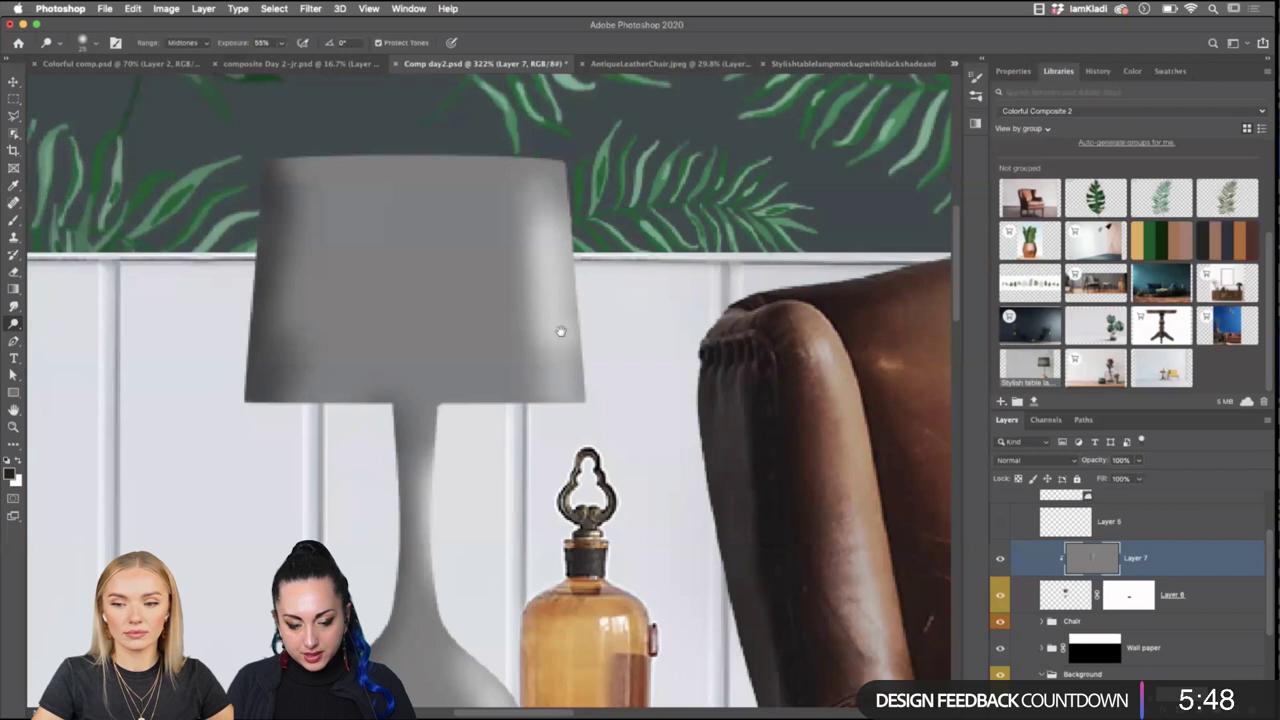
mouse_move(471, 220)
mouse_down()
mouse_move(469, 313)
mouse_move(467, 253)
mouse_up()
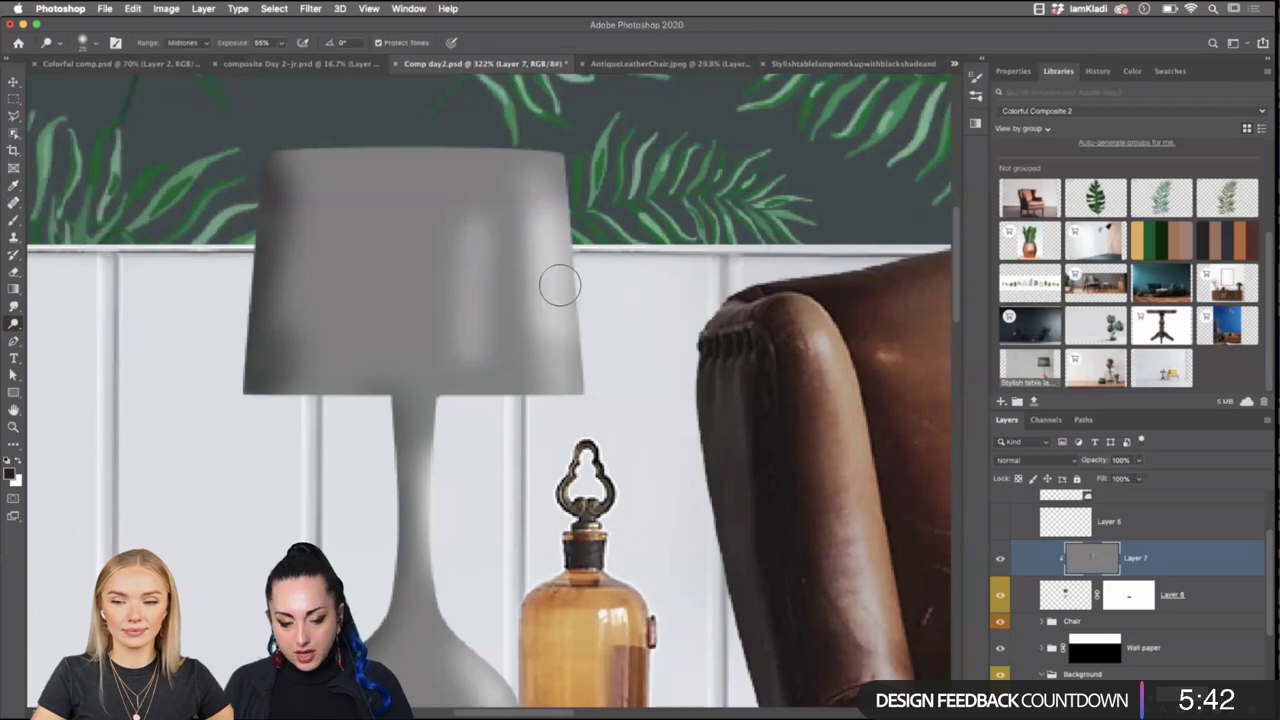
key(super+z)
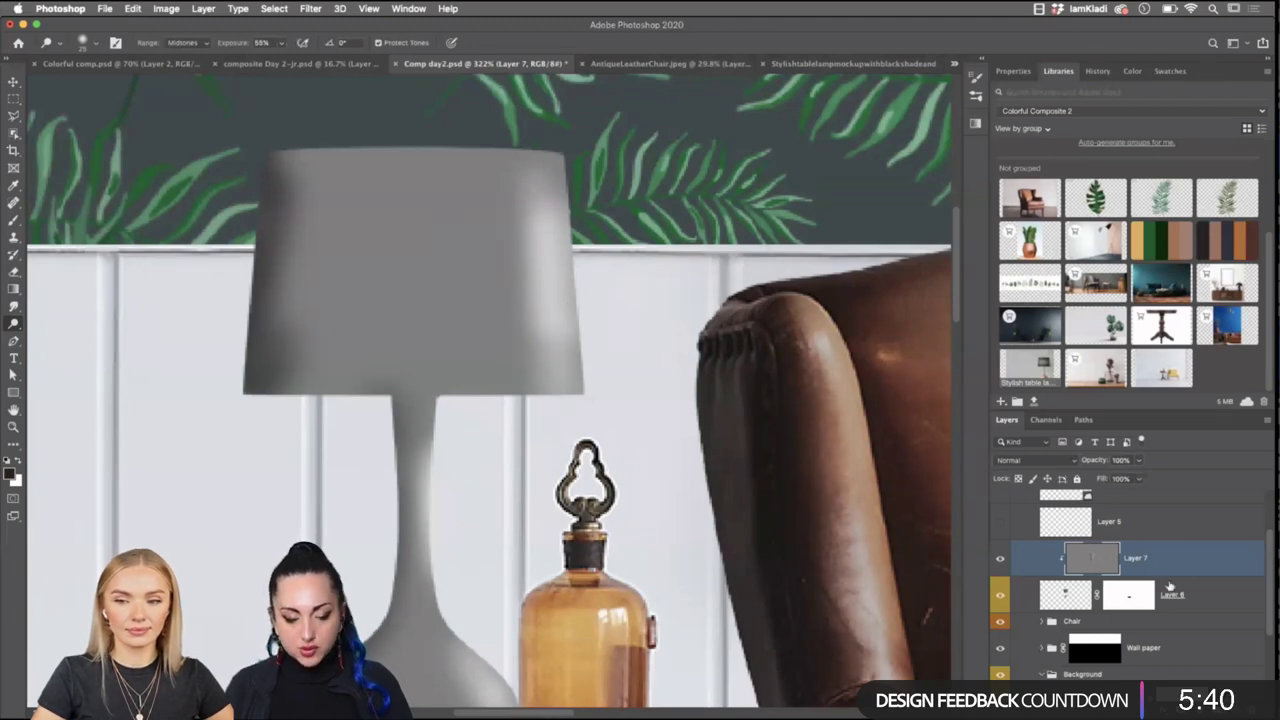
scroll(371, 506, down, 3)
scroll(375, 509, down, 1)
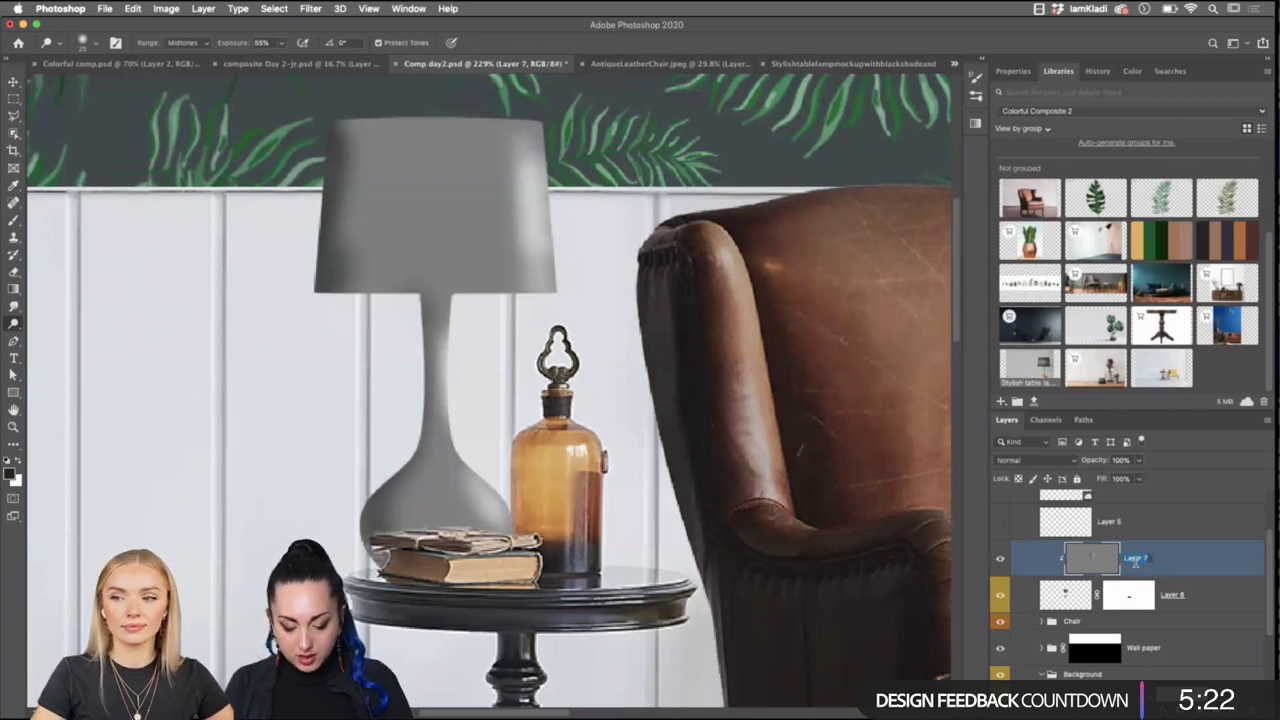
Rename the shading layer 'dodge and burn' and set its blend mode to Soft Light.
key(BackSpace)
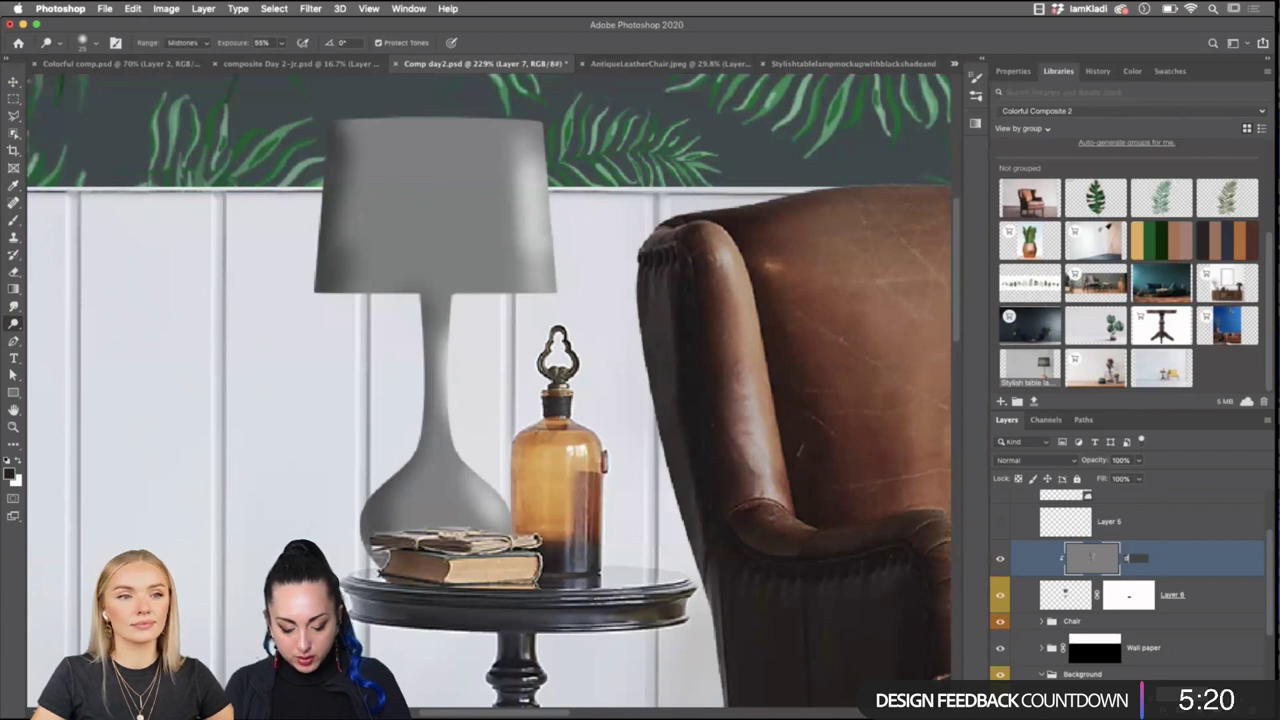
text(dodge)
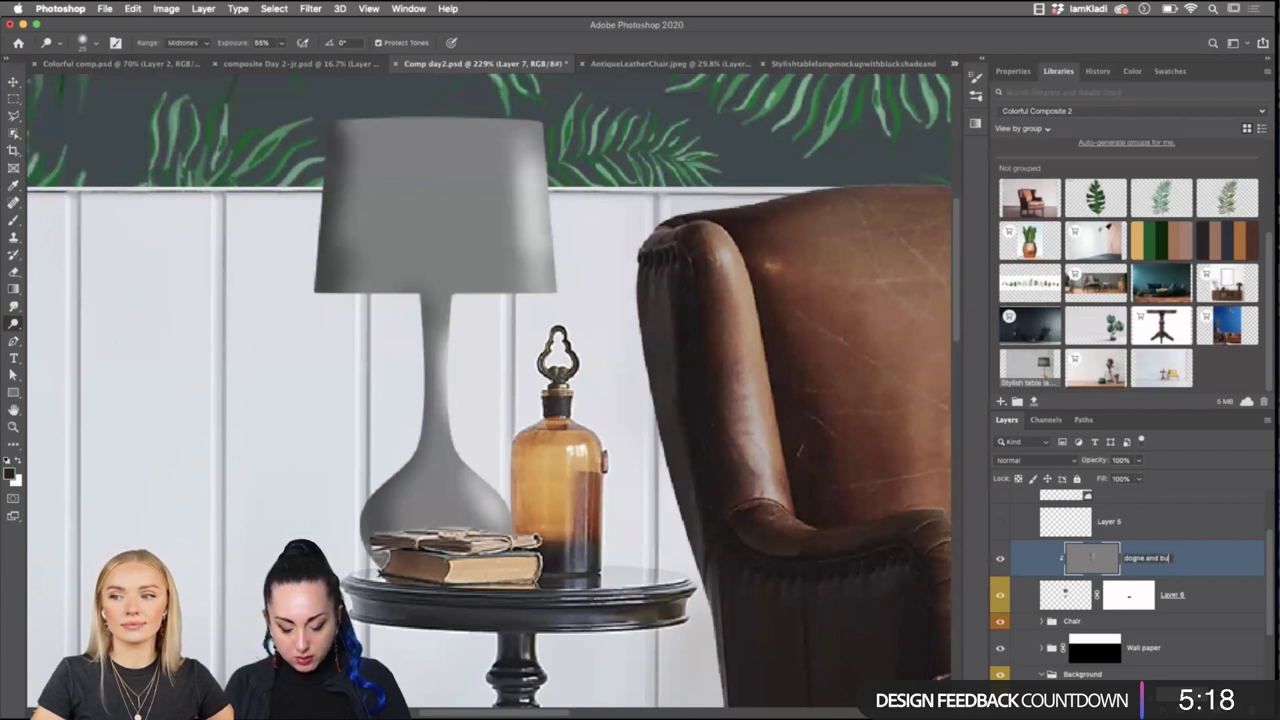
text( and burn)
key(Return)
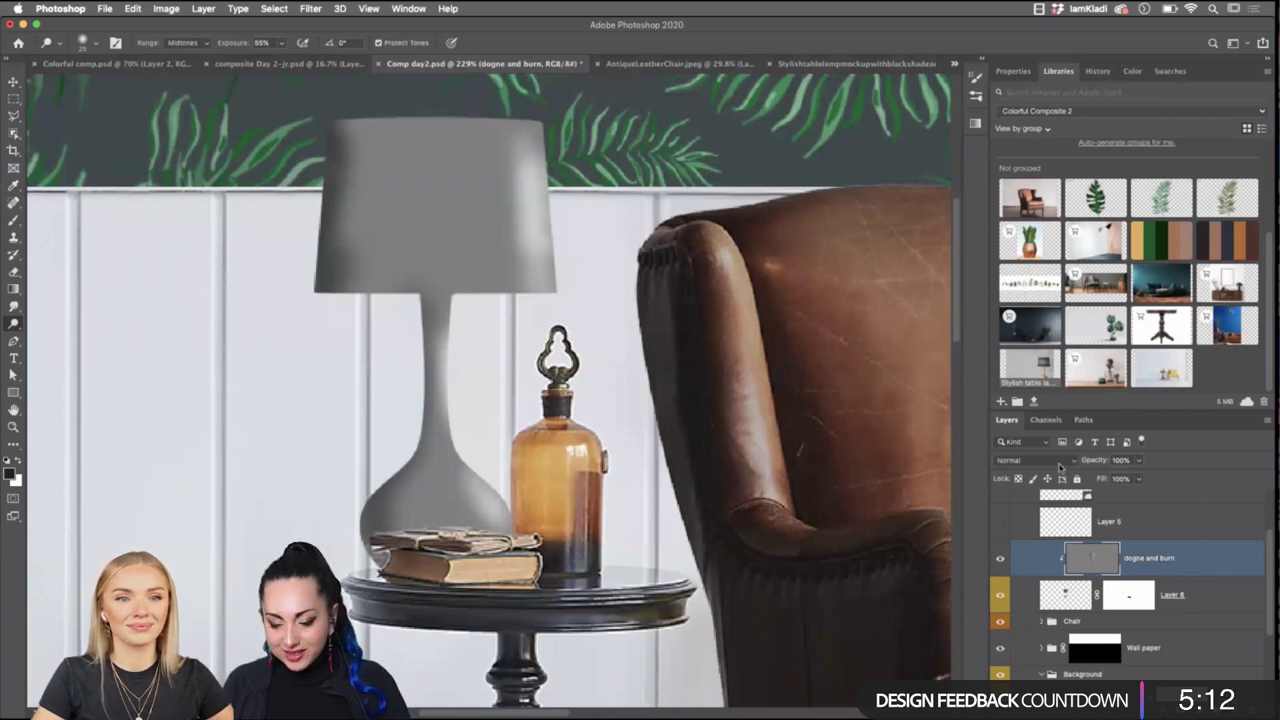
click(1070, 464)
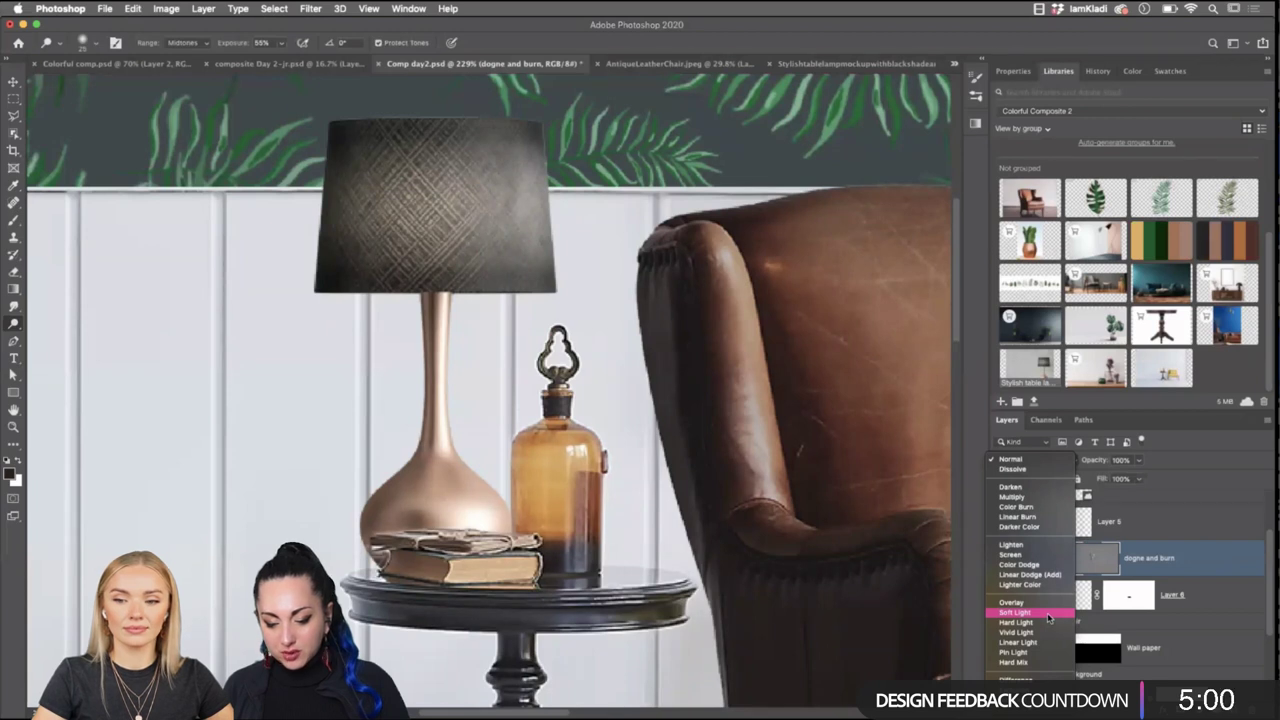
click(1049, 617)
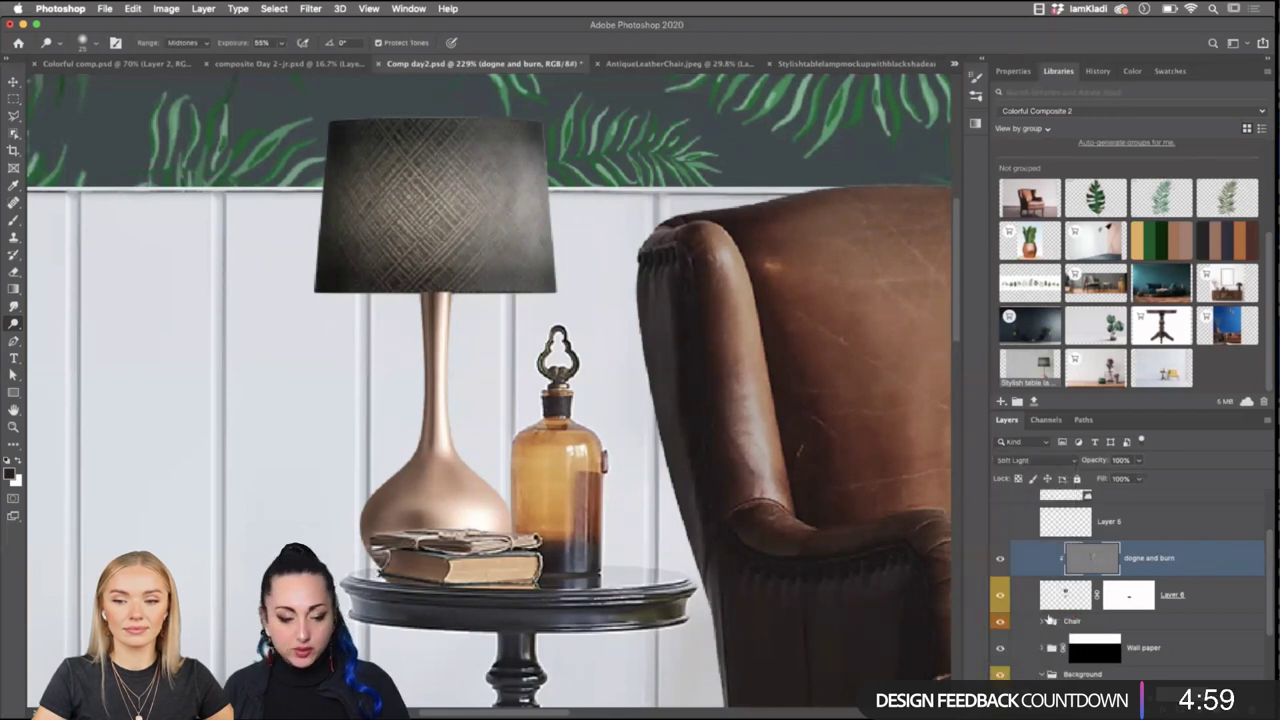
click(998, 562)
click(998, 562)
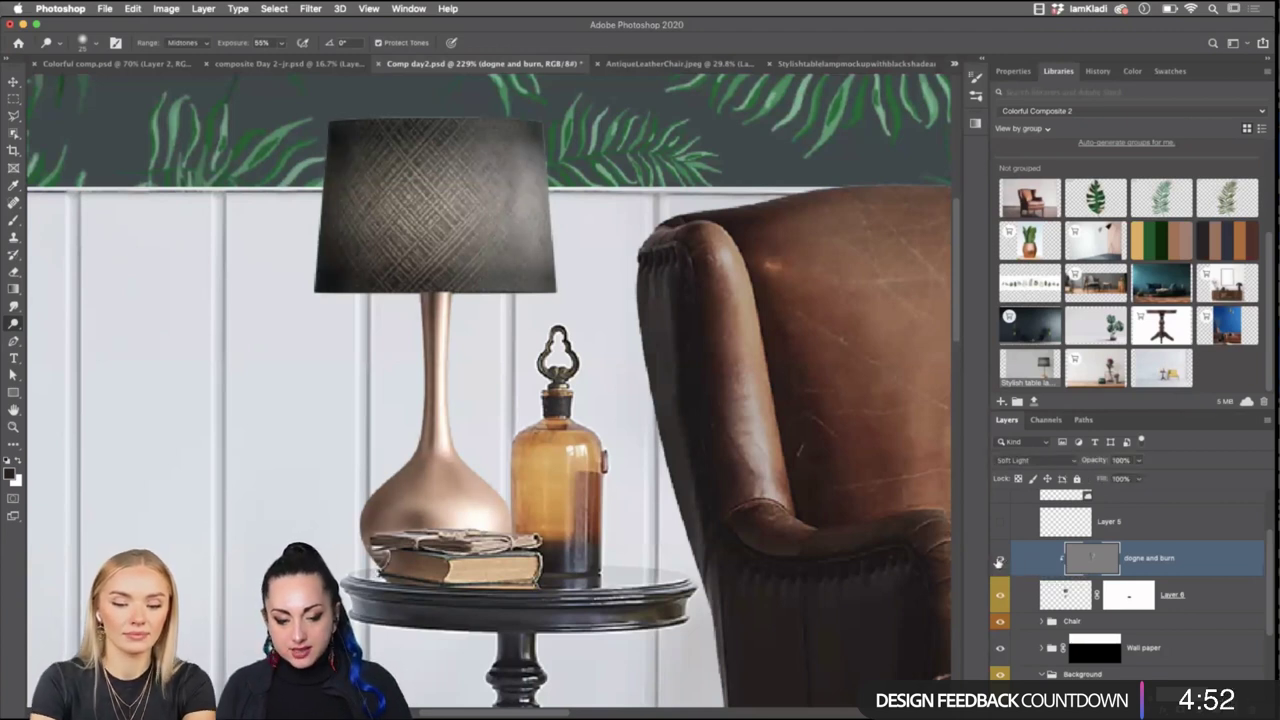
click(1000, 562)
click(1000, 562)
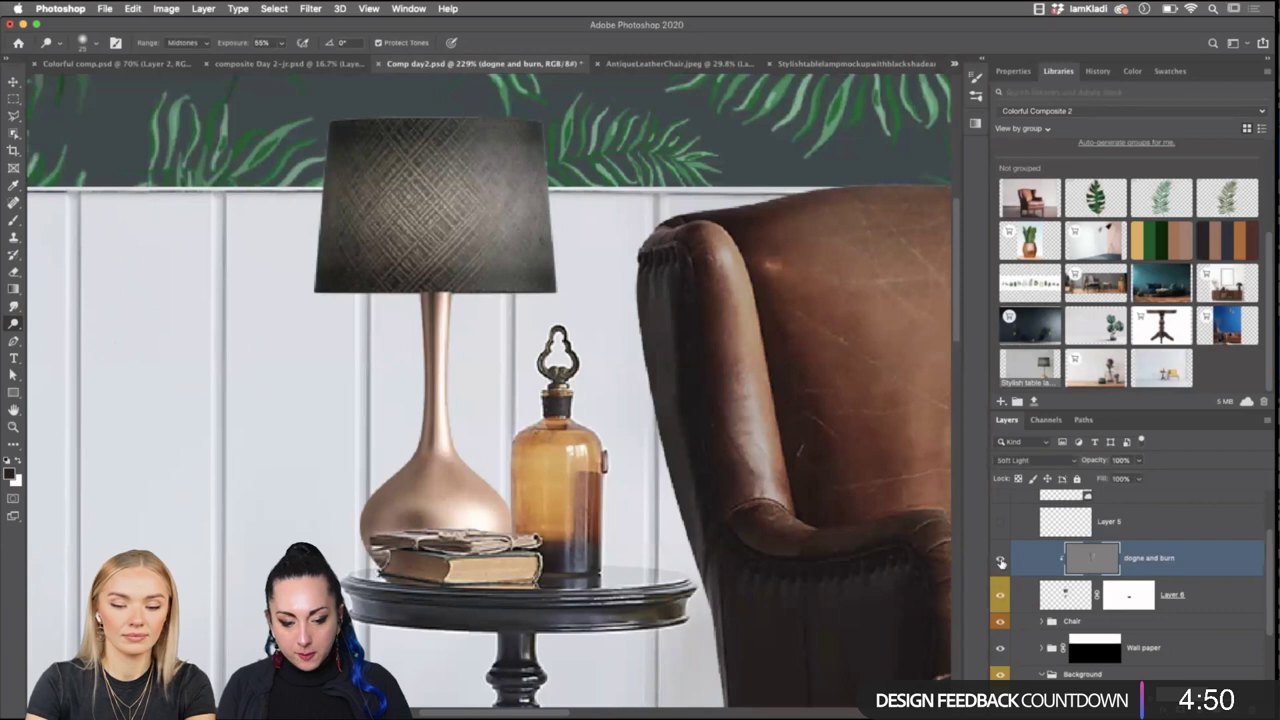
click(1000, 562)
click(1000, 562)
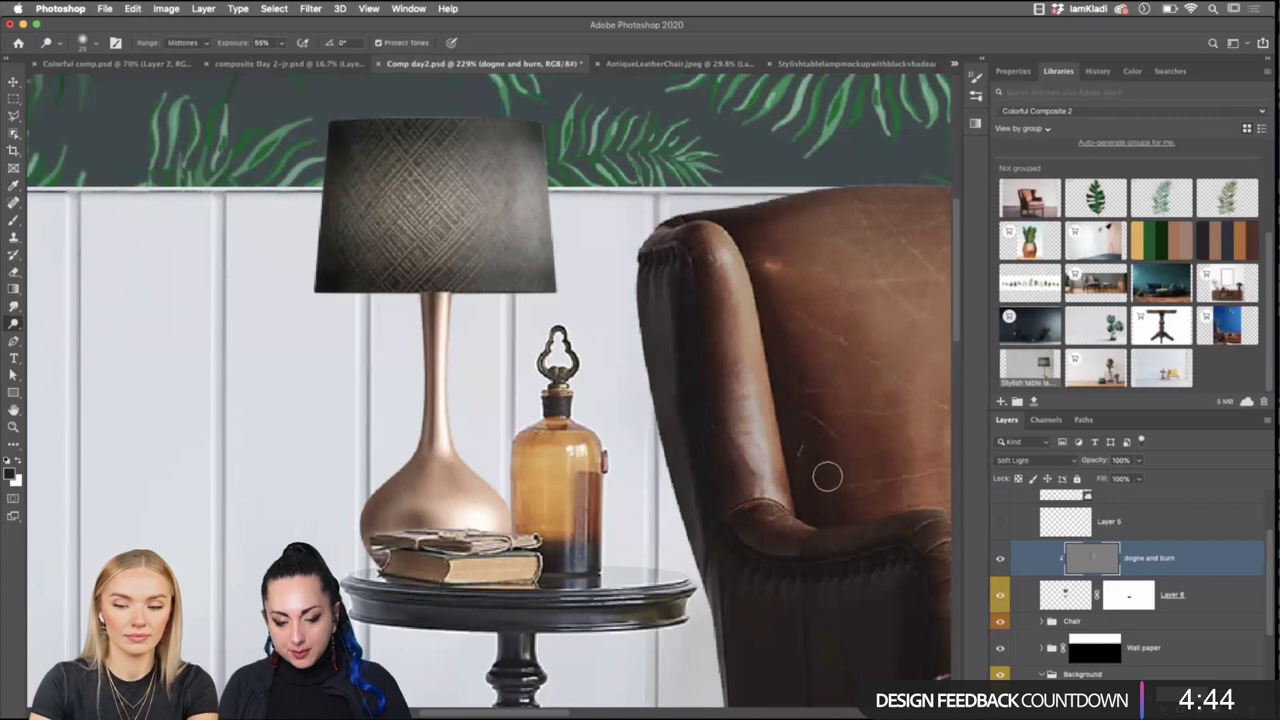
drag(848, 466, 729, 463)
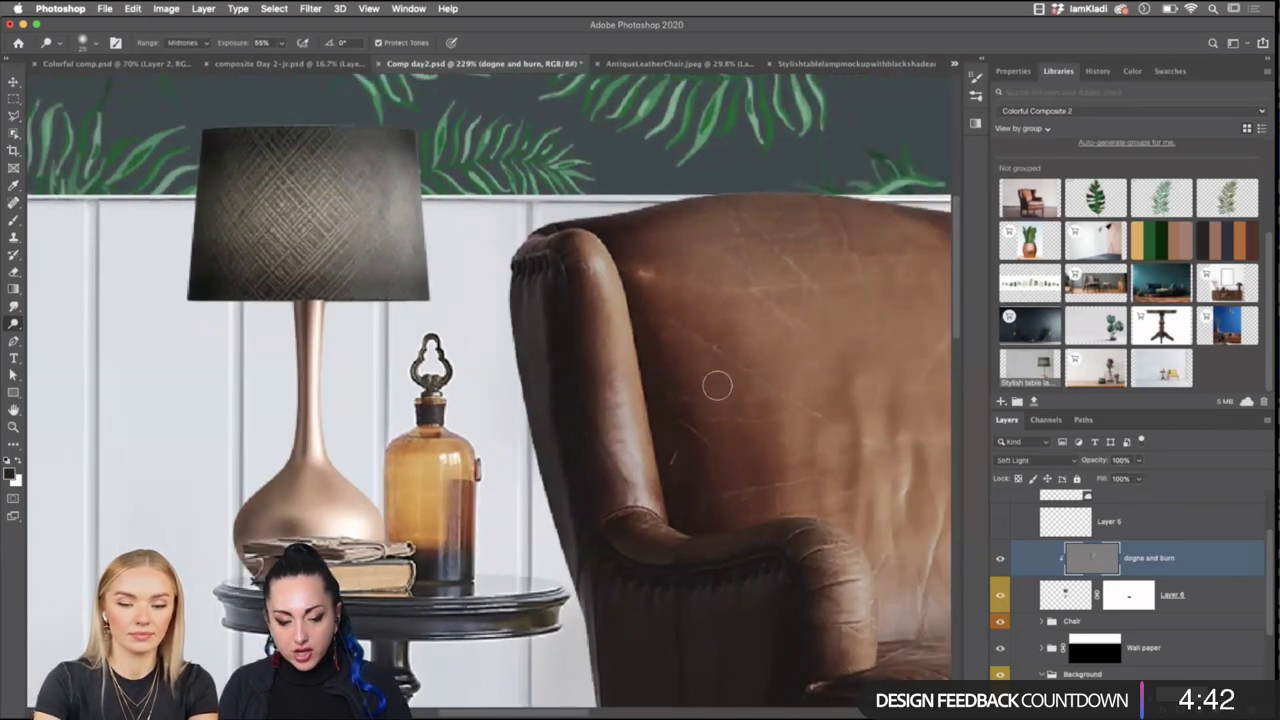
drag(717, 380, 851, 463)
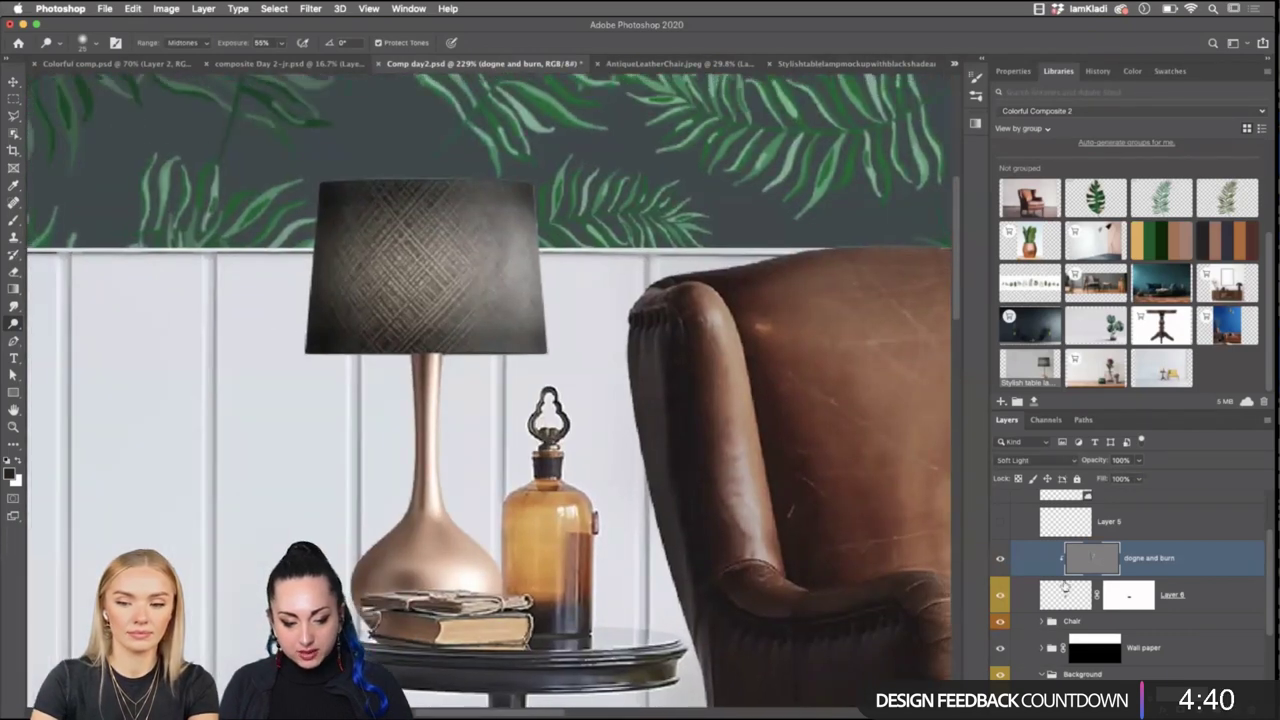
click(1000, 563)
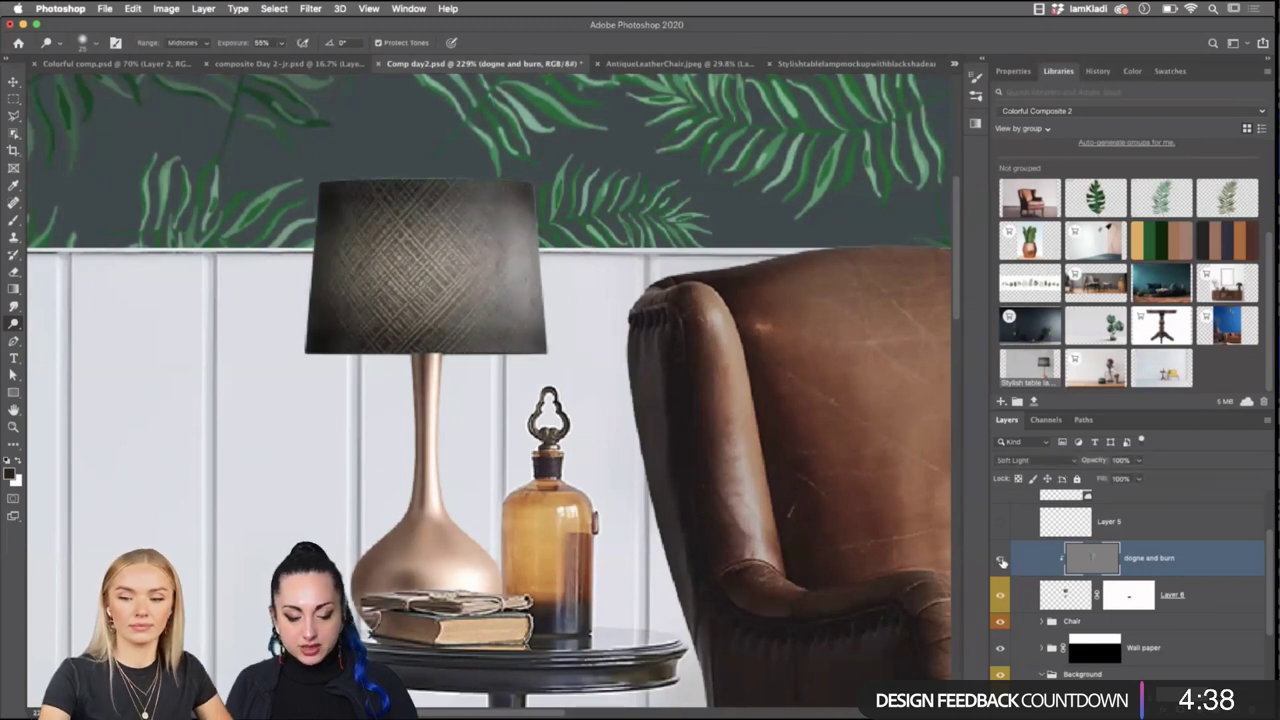
click(1002, 563)
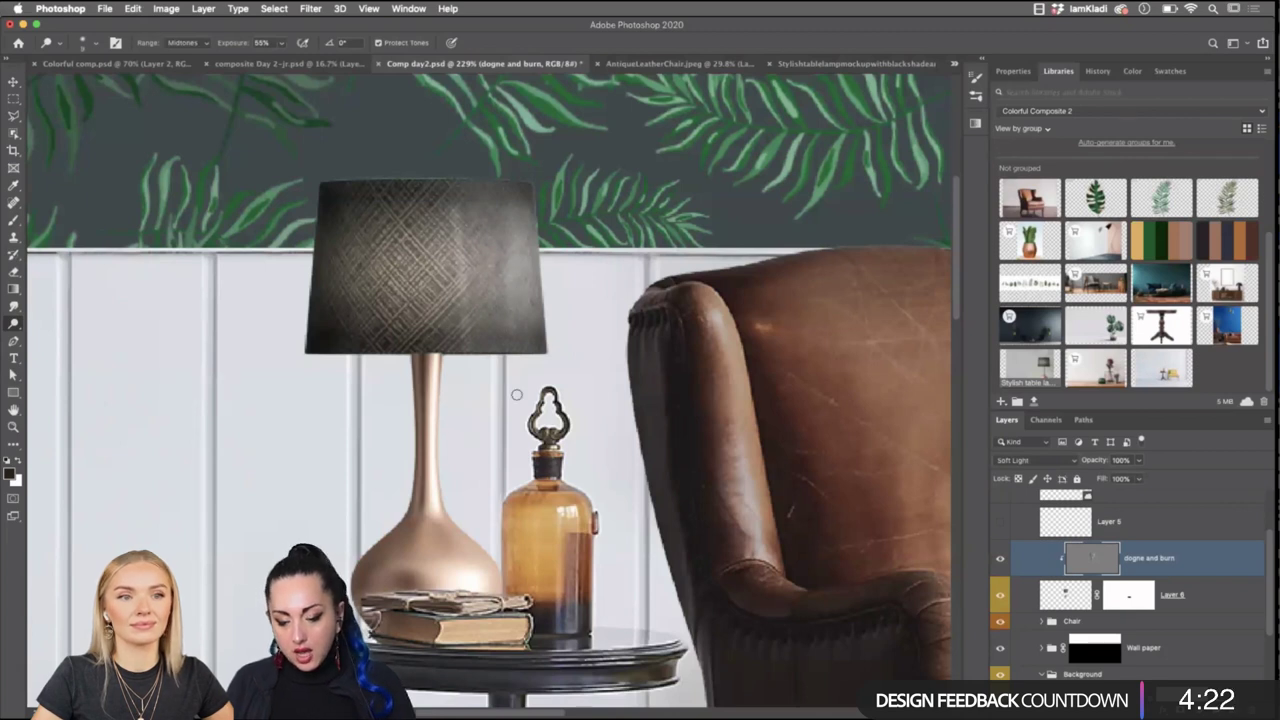
click(1066, 459)
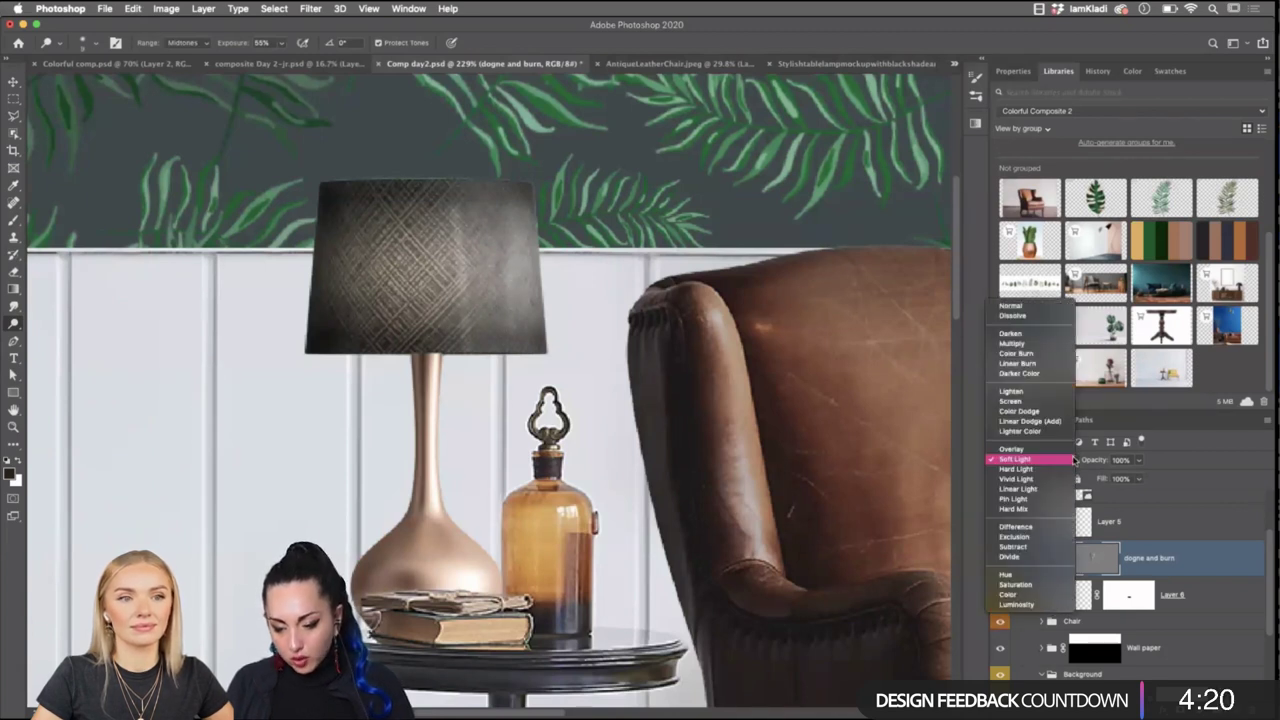
click(1025, 305)
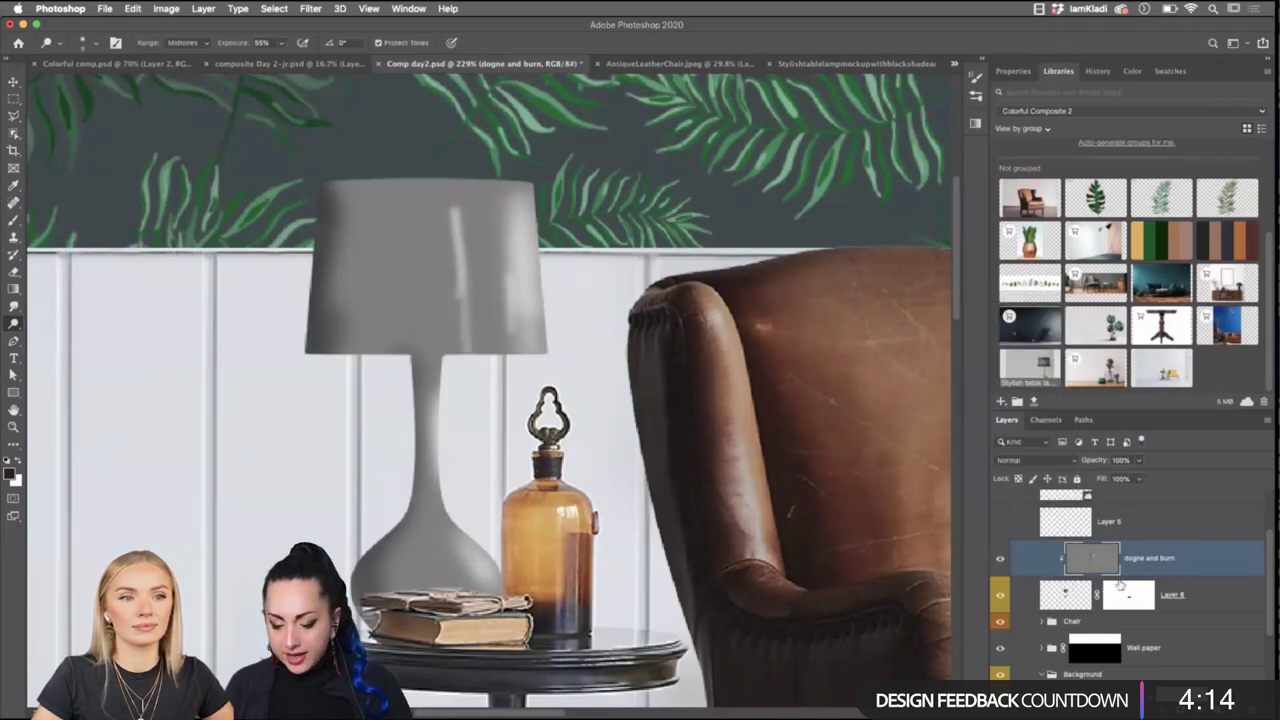
key(z)
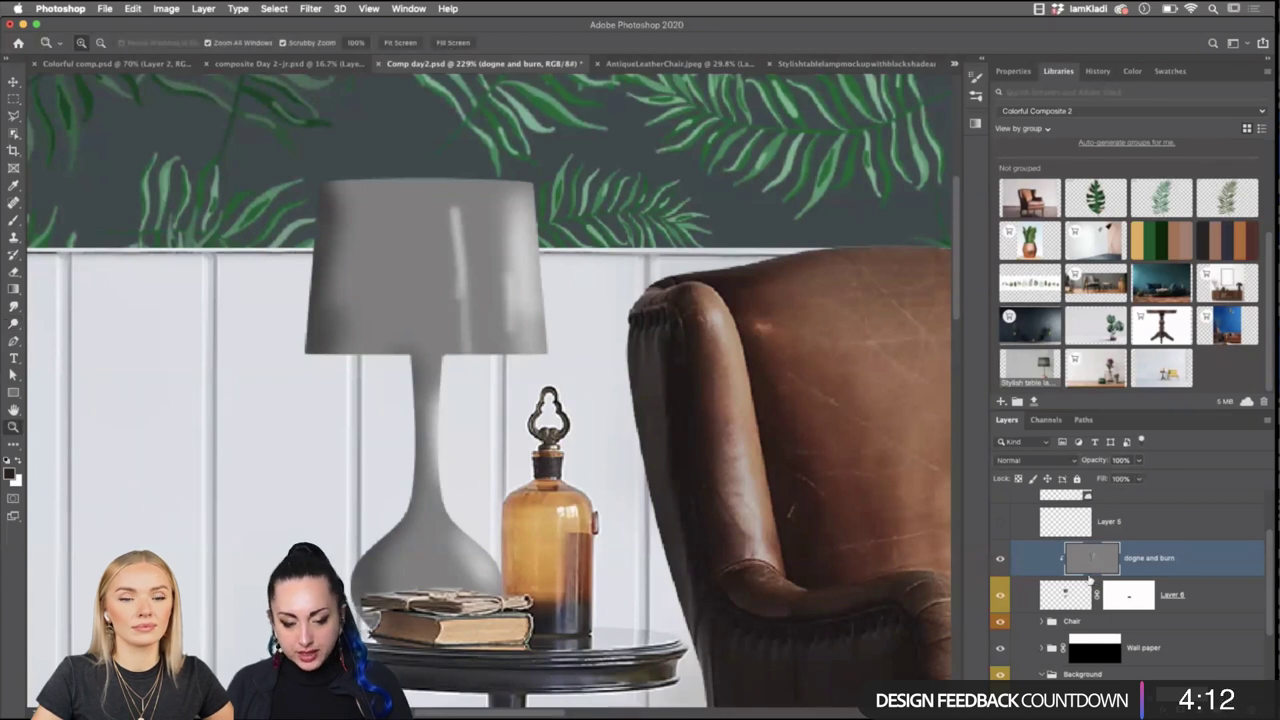
key(super+z)
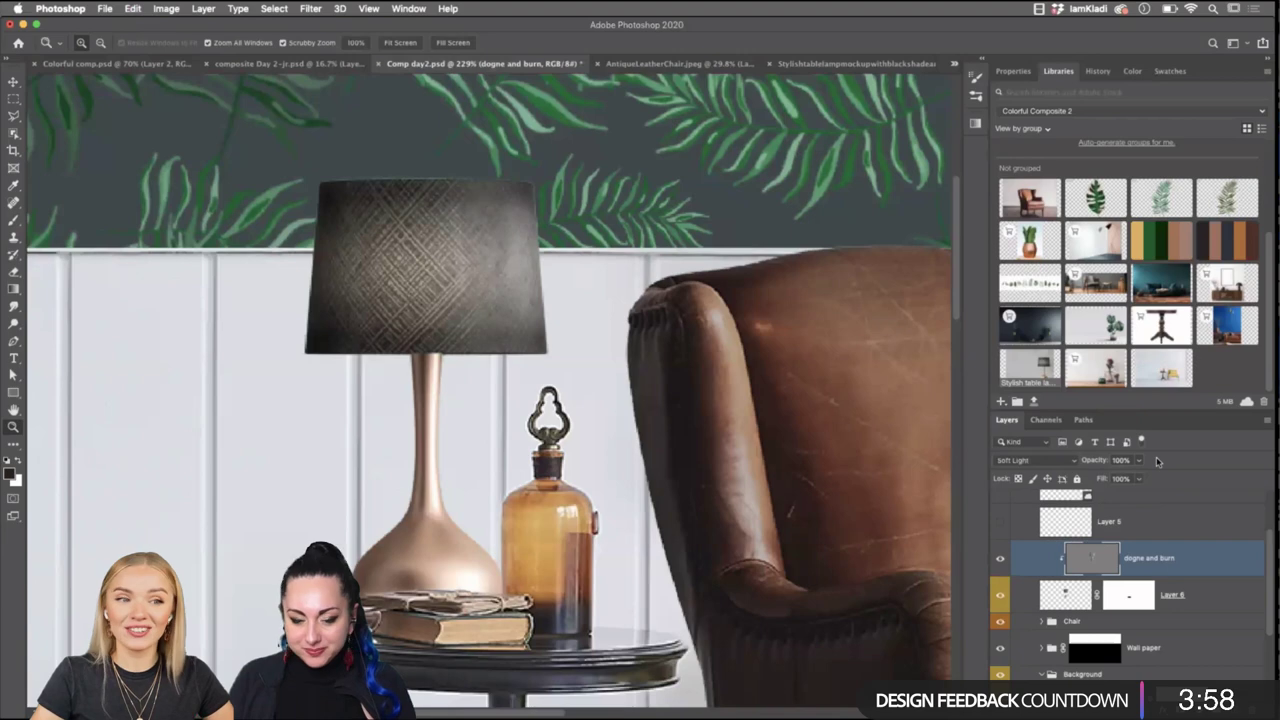
Zoom out to 53.9% and pan until all of Artboard 1 is visible.
key(super+minus)
key(super+minus)
key(super+minus)
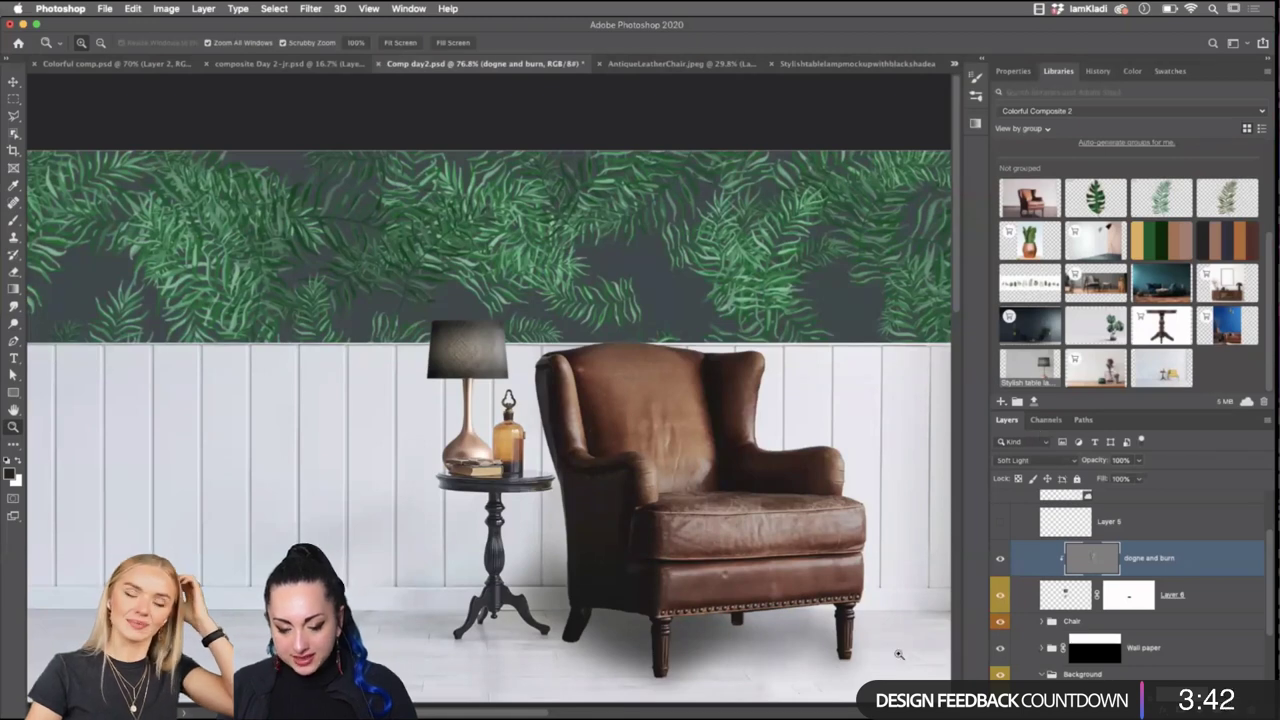
scroll(490, 400, down, 3)
scroll(490, 400, left, 5)
key(o)
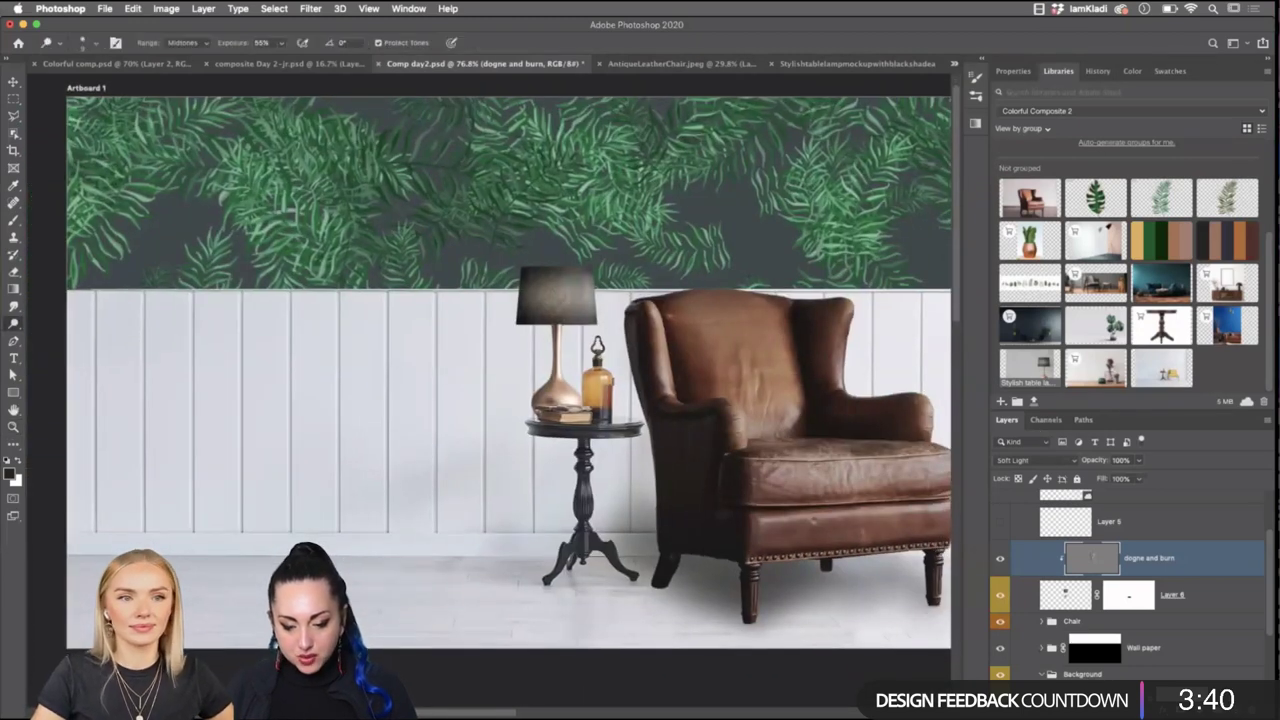
scroll(490, 392, down, 3)
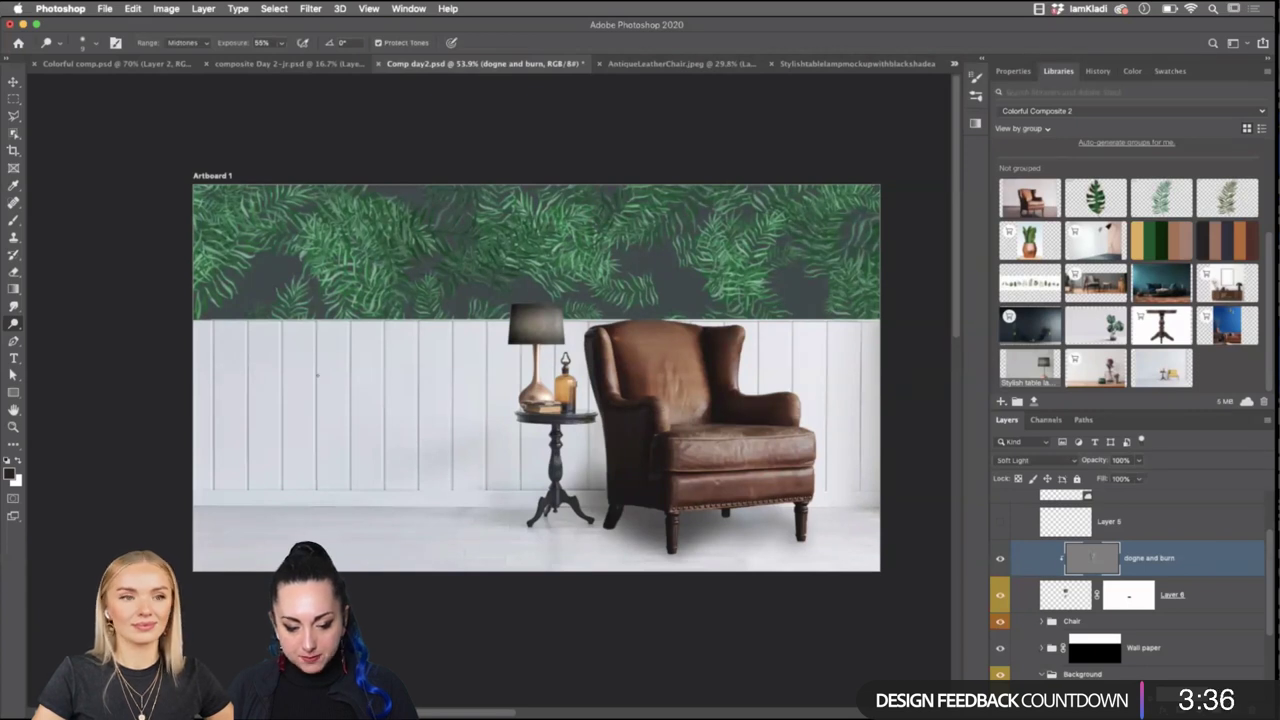
drag(777, 390, 739, 452)
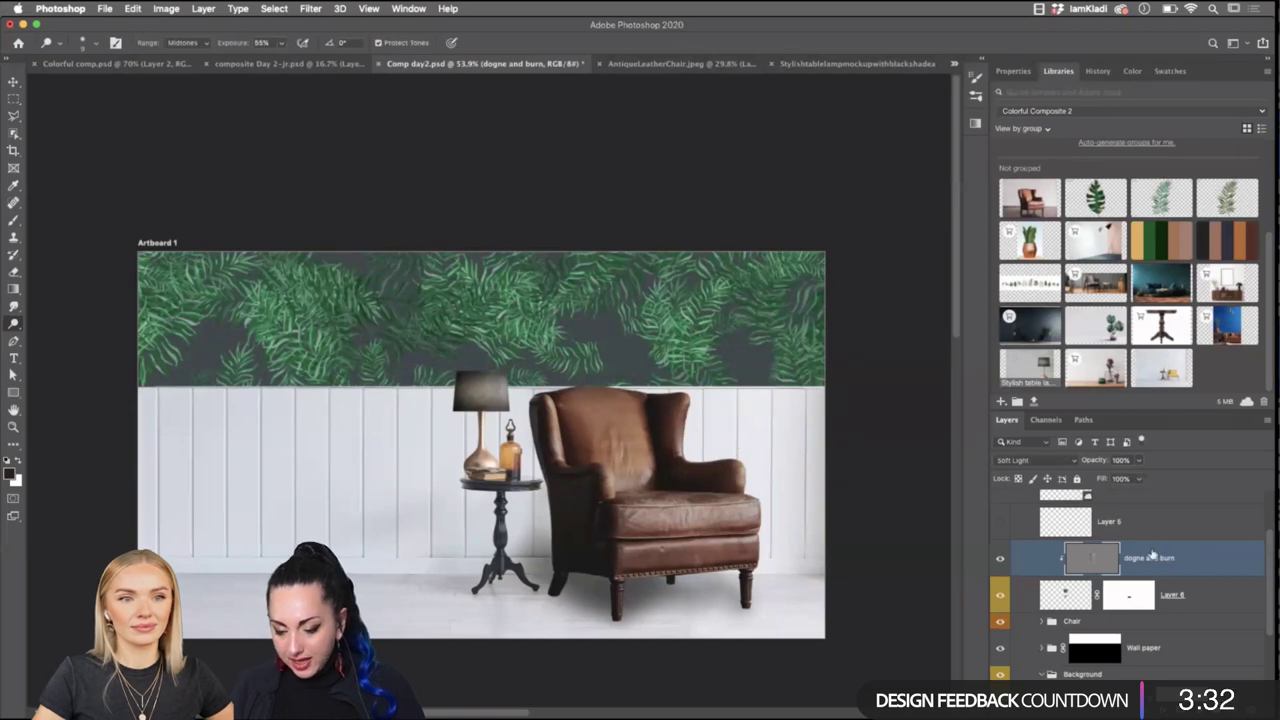
scroll(1130, 565, up, 1)
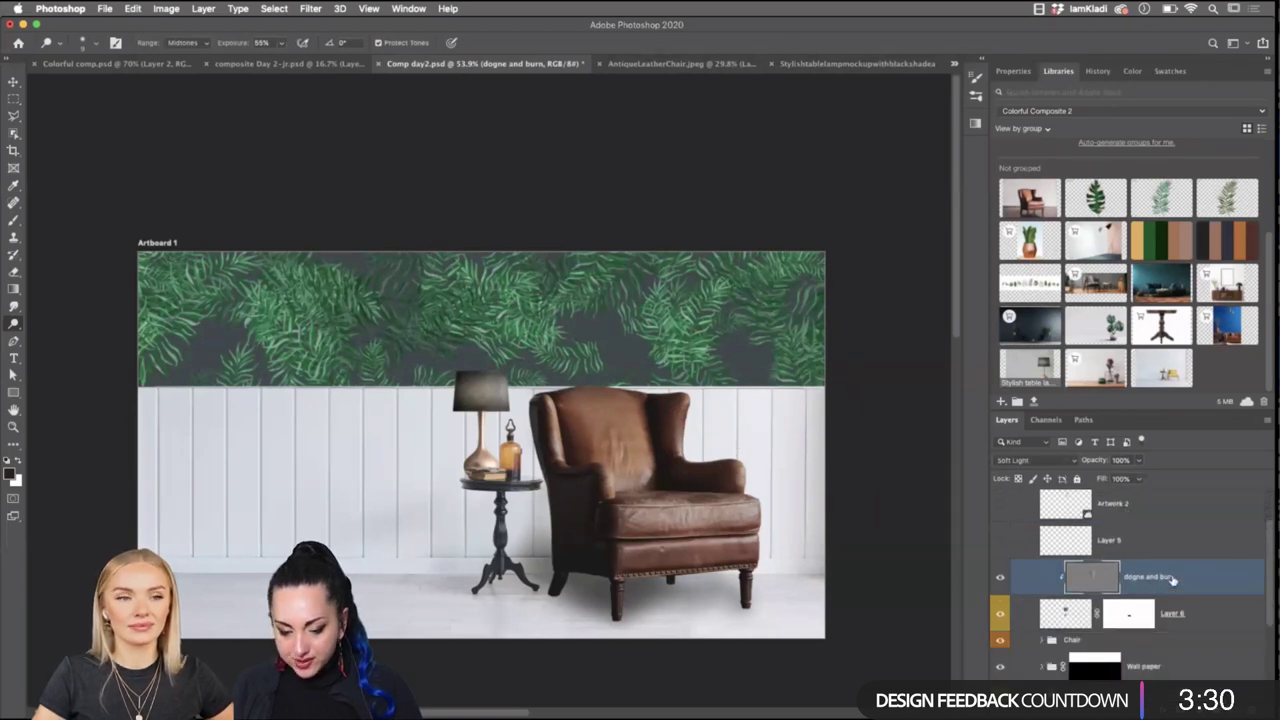
shift+click(1214, 621)
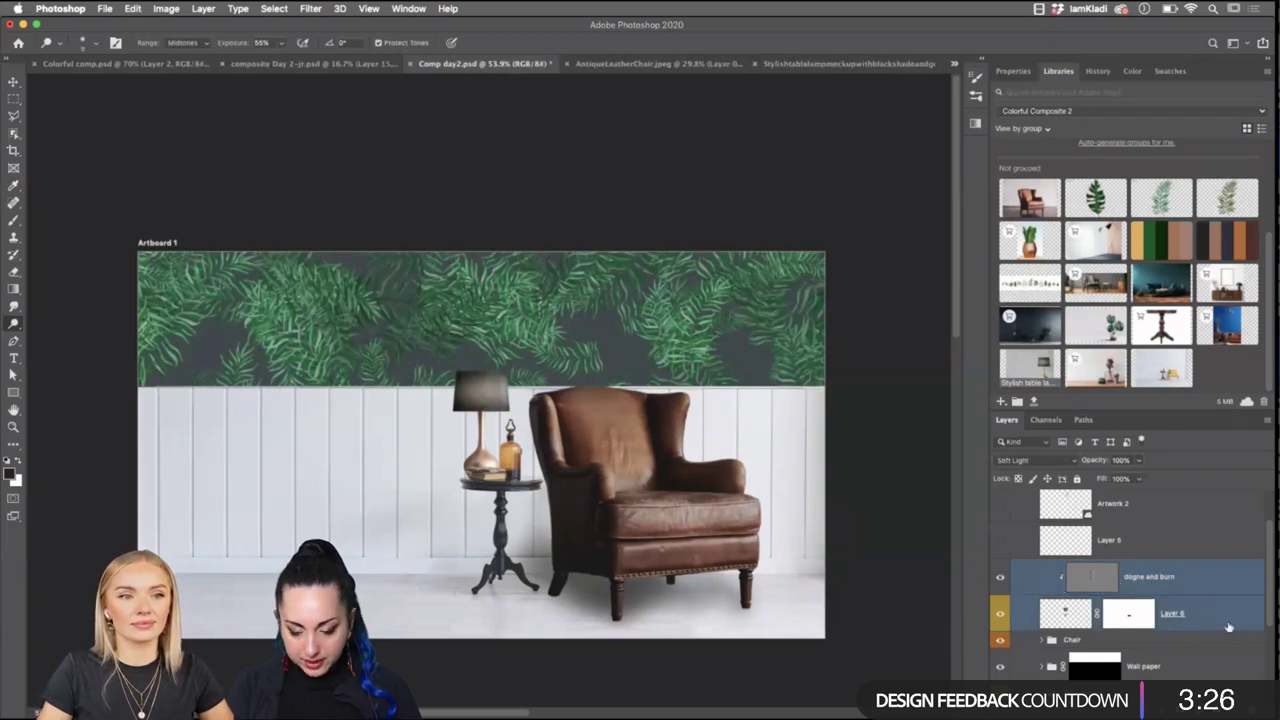
key(super+g)
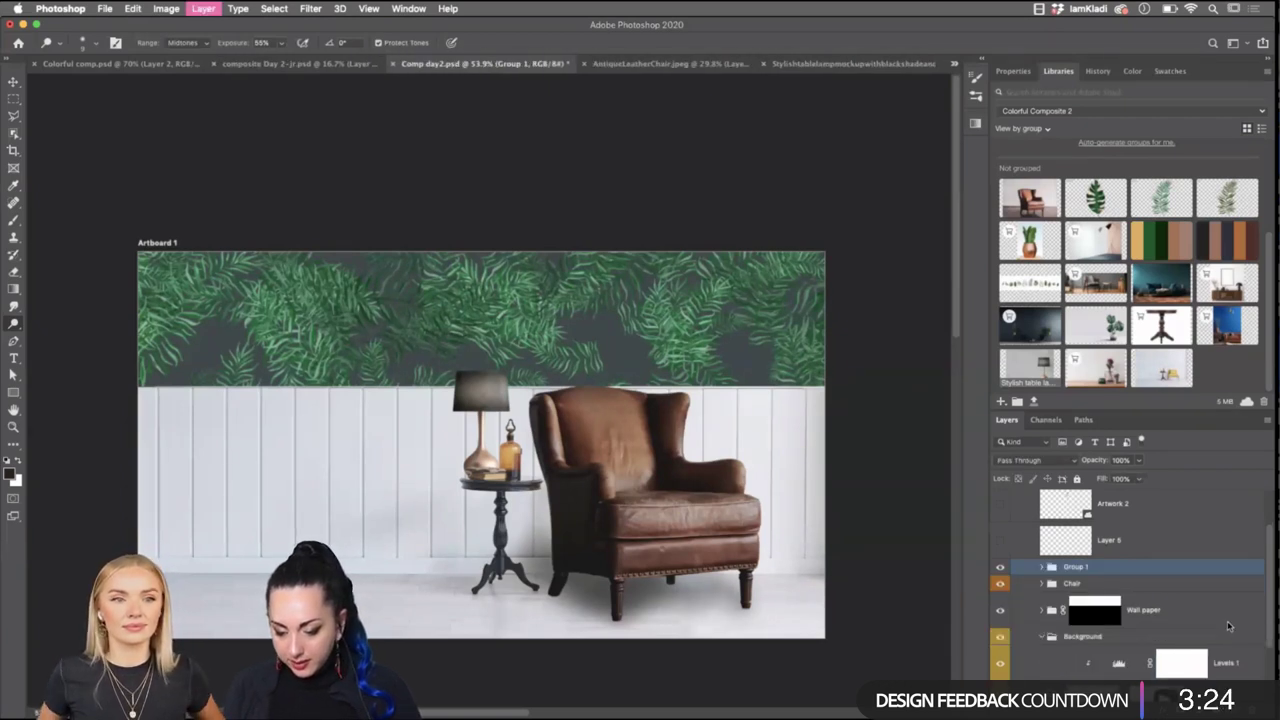
double_click(1073, 566)
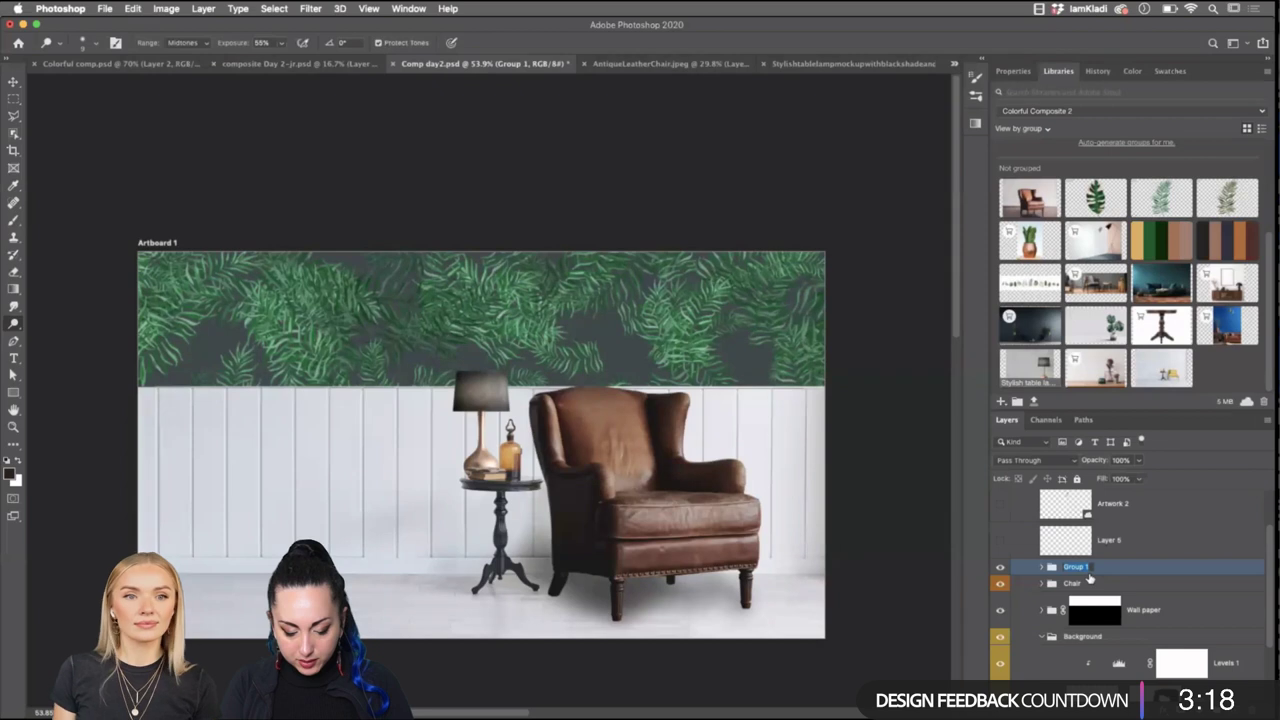
text(Lamp)
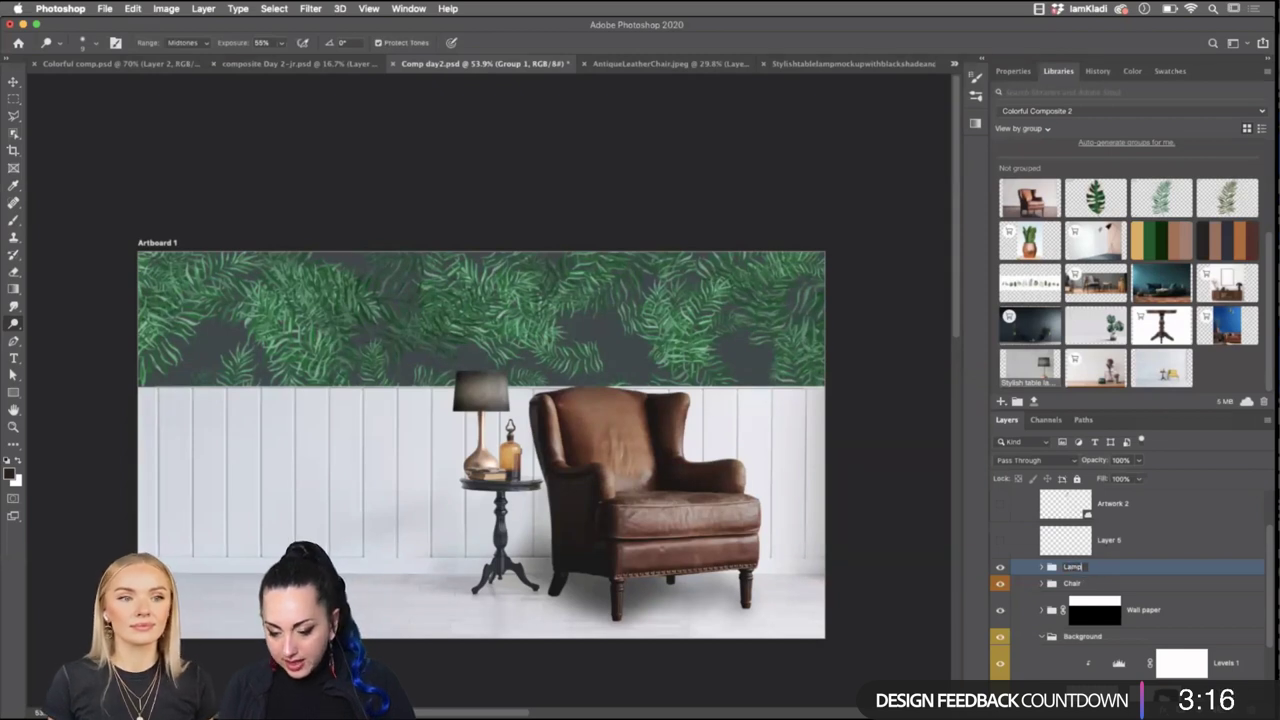
key(Return)
right_click(1126, 574)
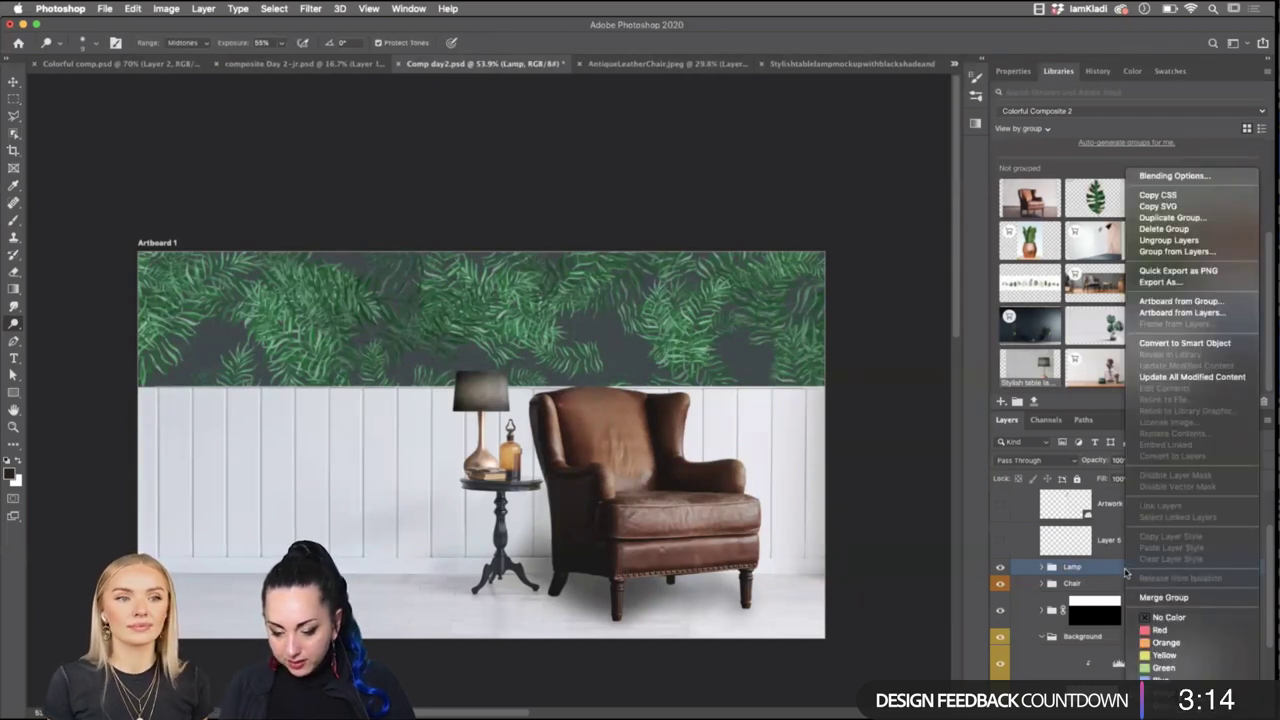
click(1177, 656)
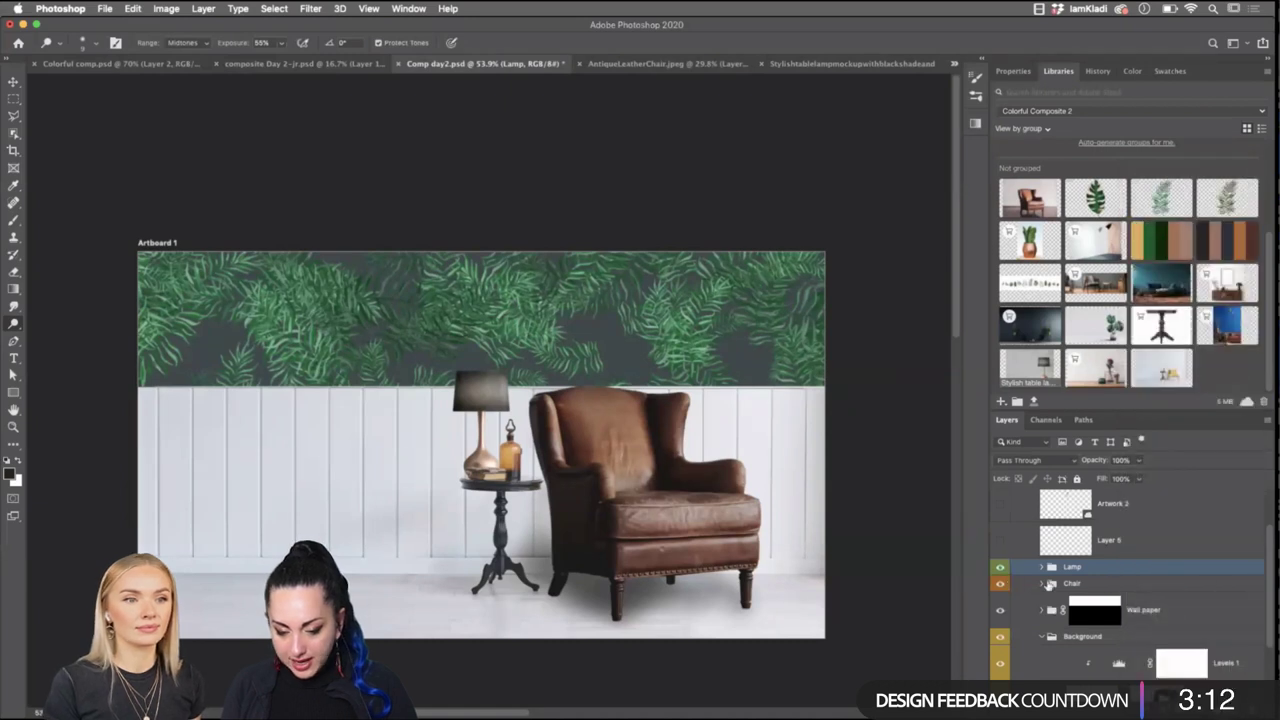
click(1000, 568)
click(1001, 569)
click(1000, 584)
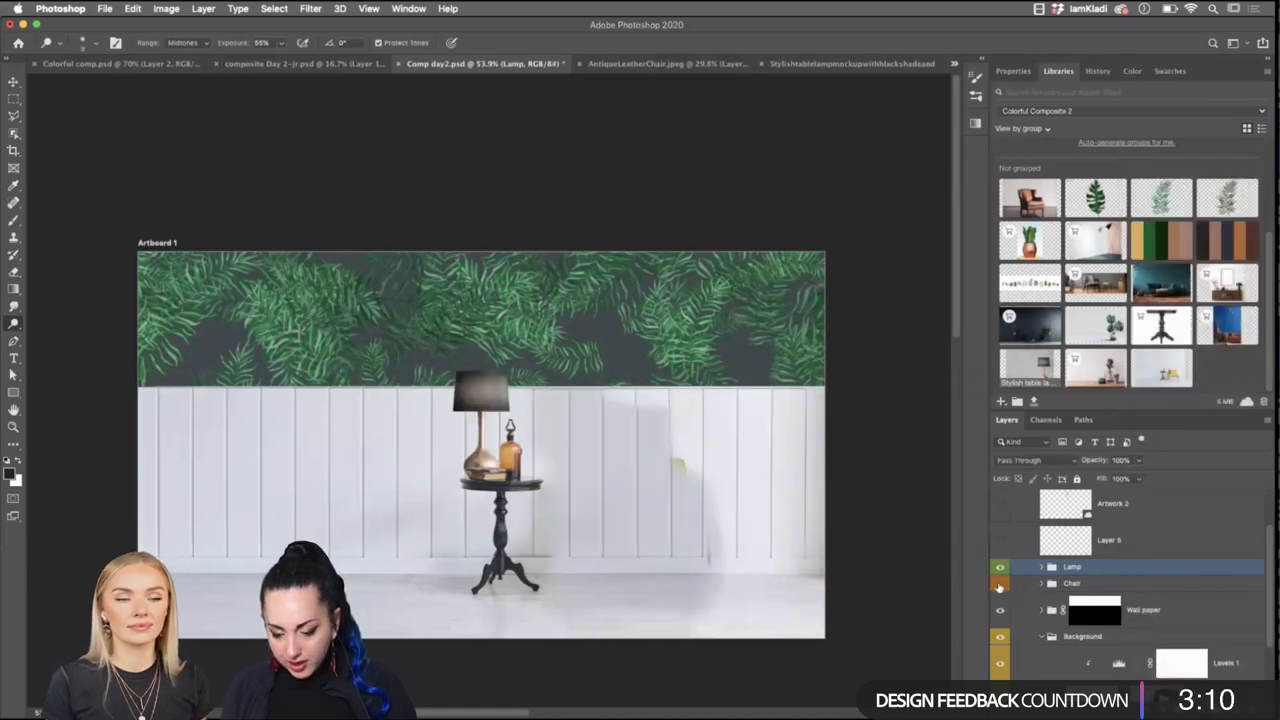
click(1000, 584)
scroll(1005, 595, down, 2)
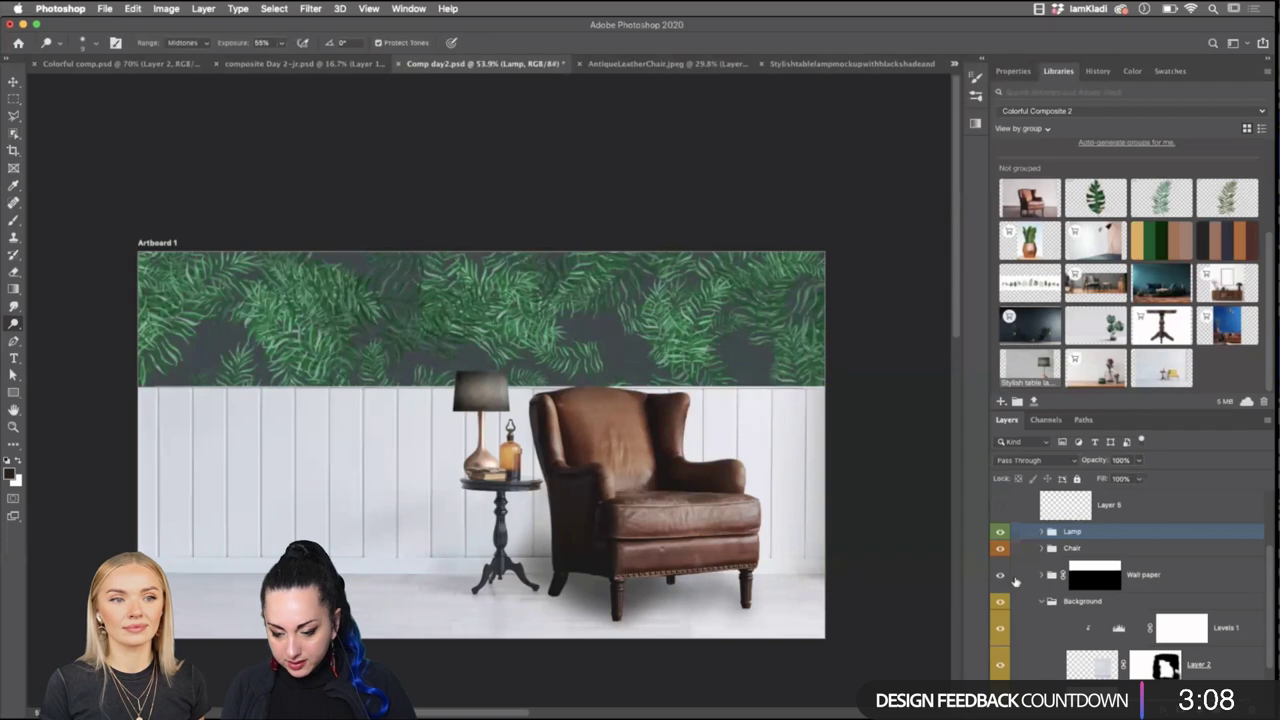
click(1000, 576)
click(1001, 577)
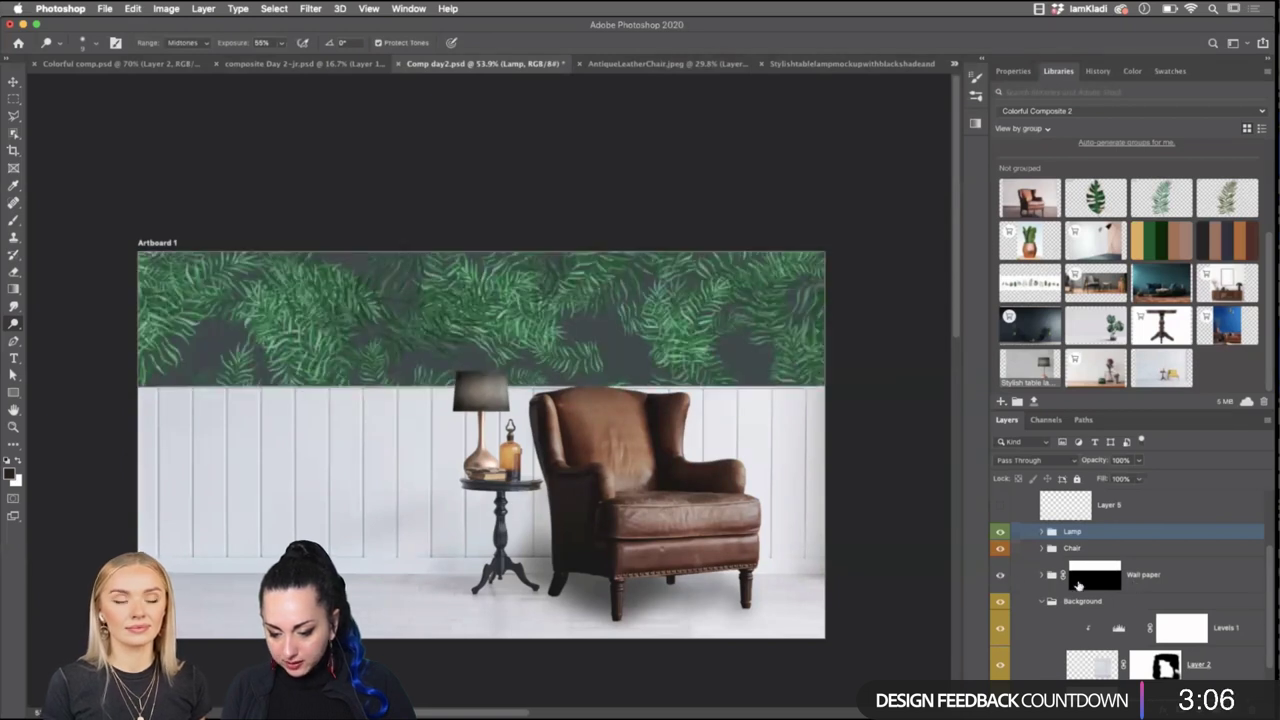
right_click(1128, 582)
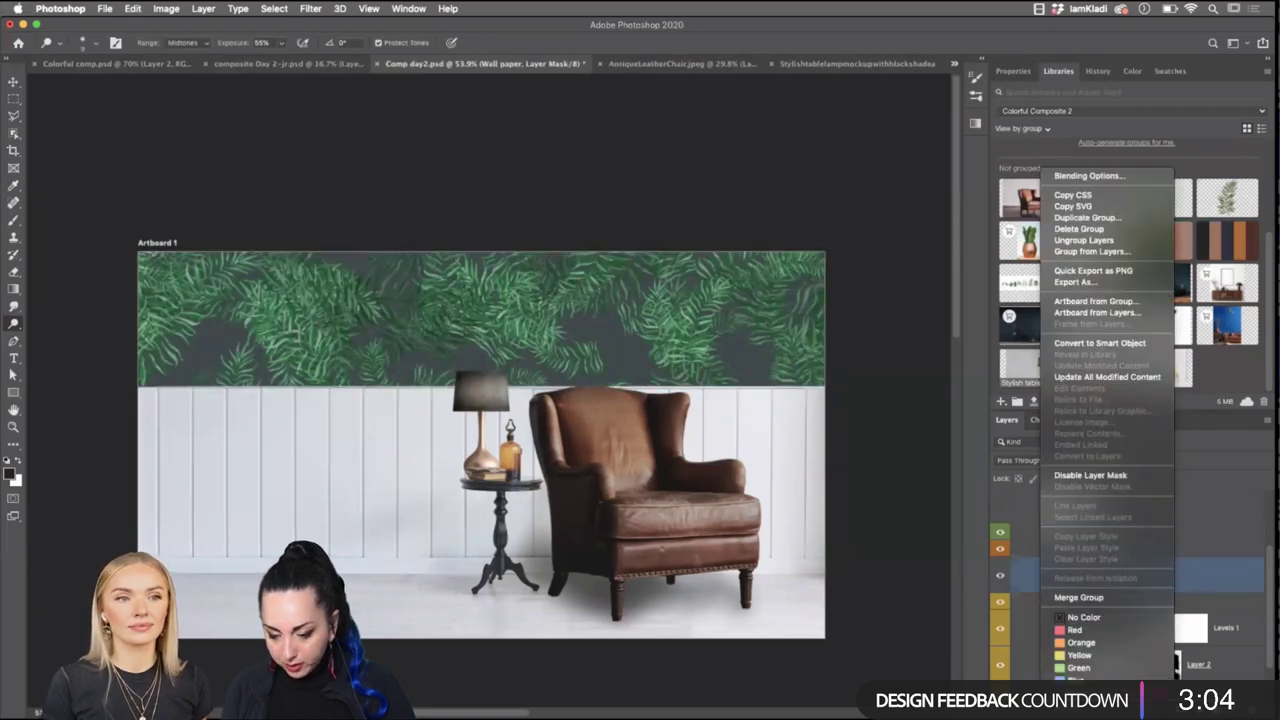
key(Escape)
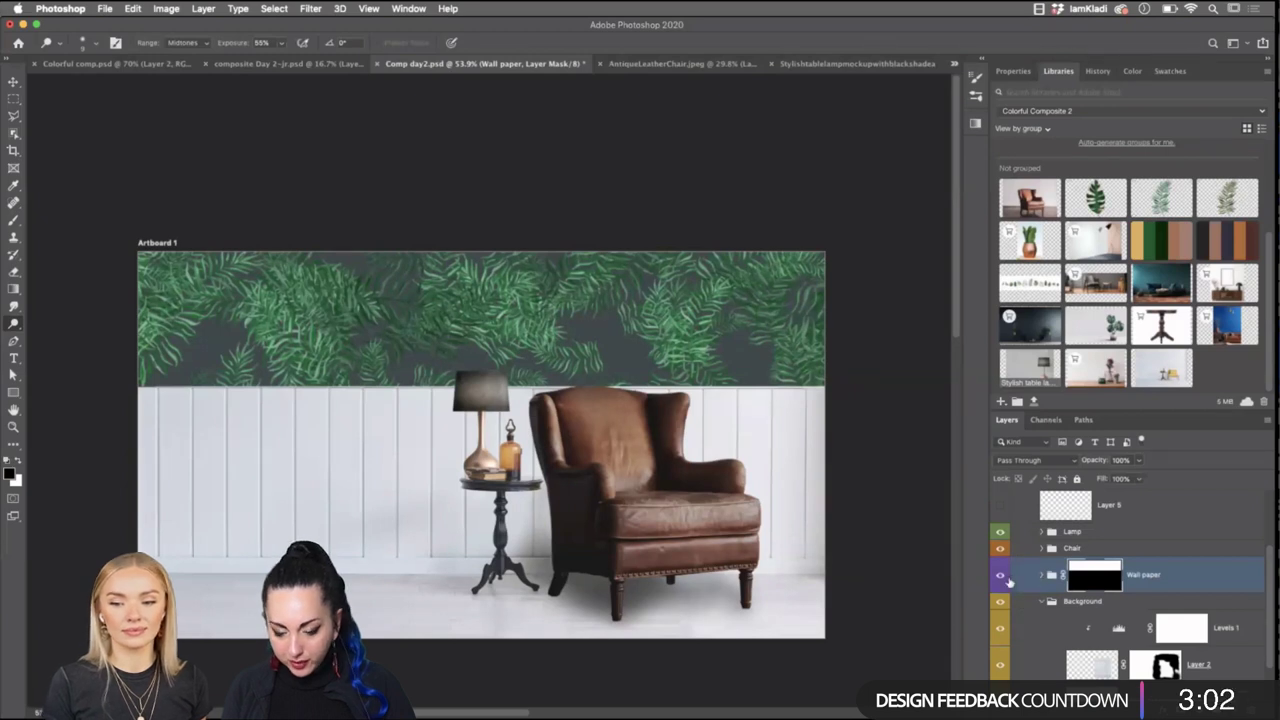
click(1000, 575)
click(1000, 575)
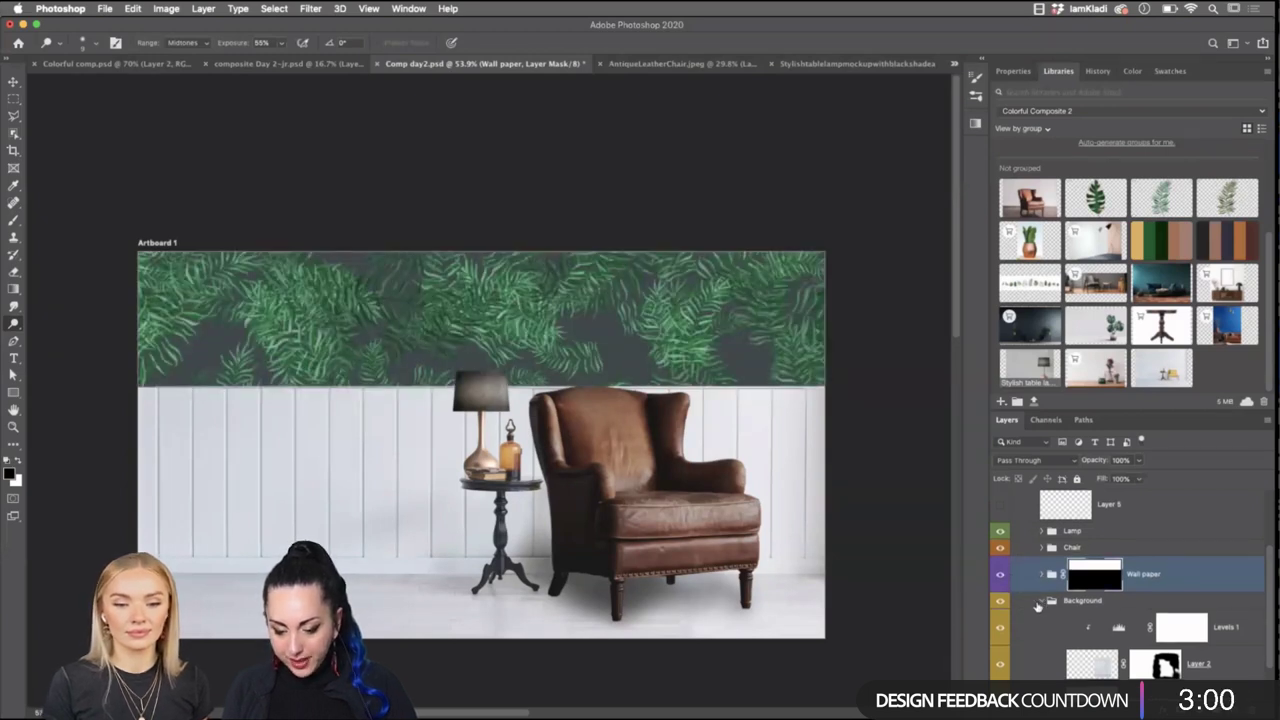
scroll(1050, 610, up, 2)
click(1002, 658)
click(1001, 657)
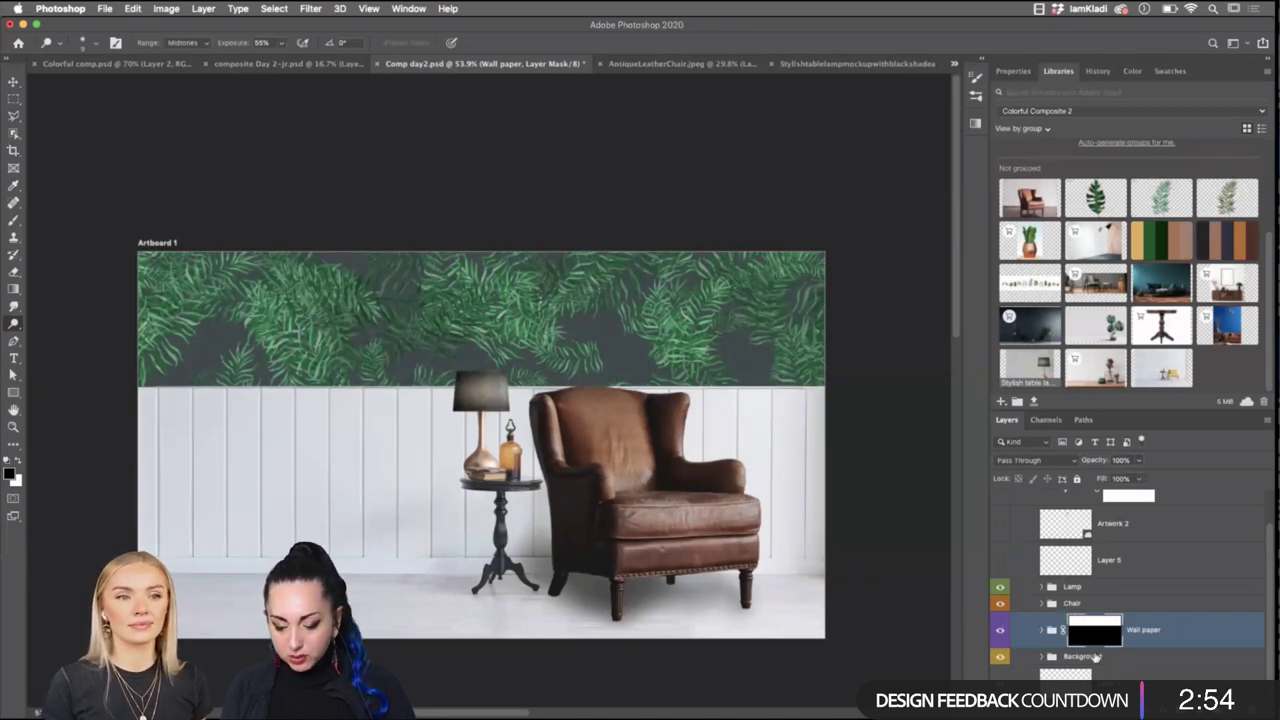
Add a blue #3e7c96 Solid Color fill layer above the Background group.
click(1157, 656)
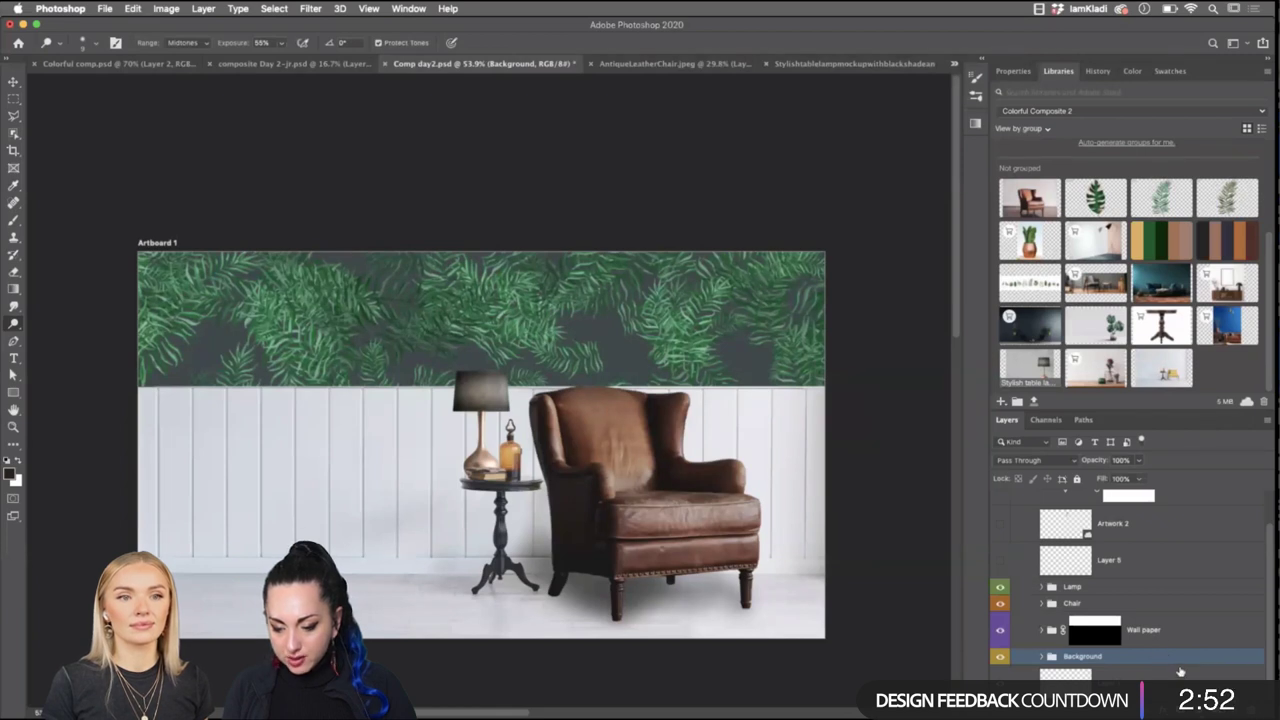
click(1181, 673)
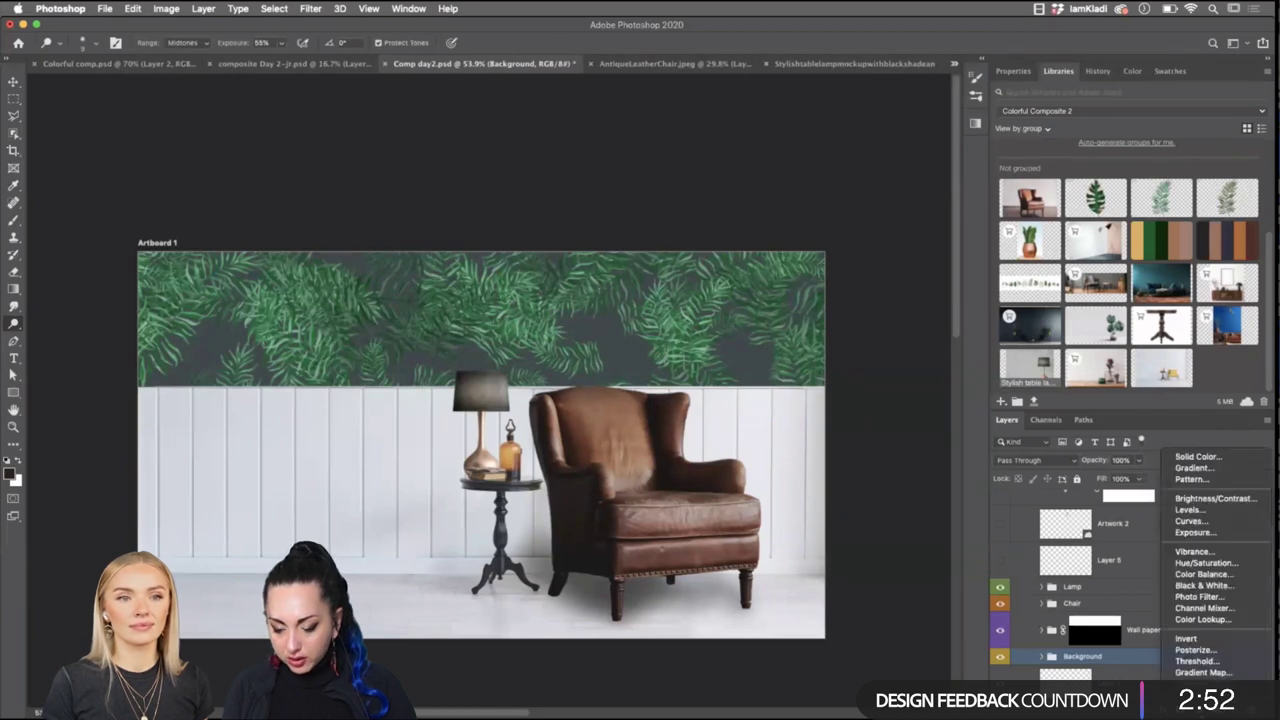
click(1190, 457)
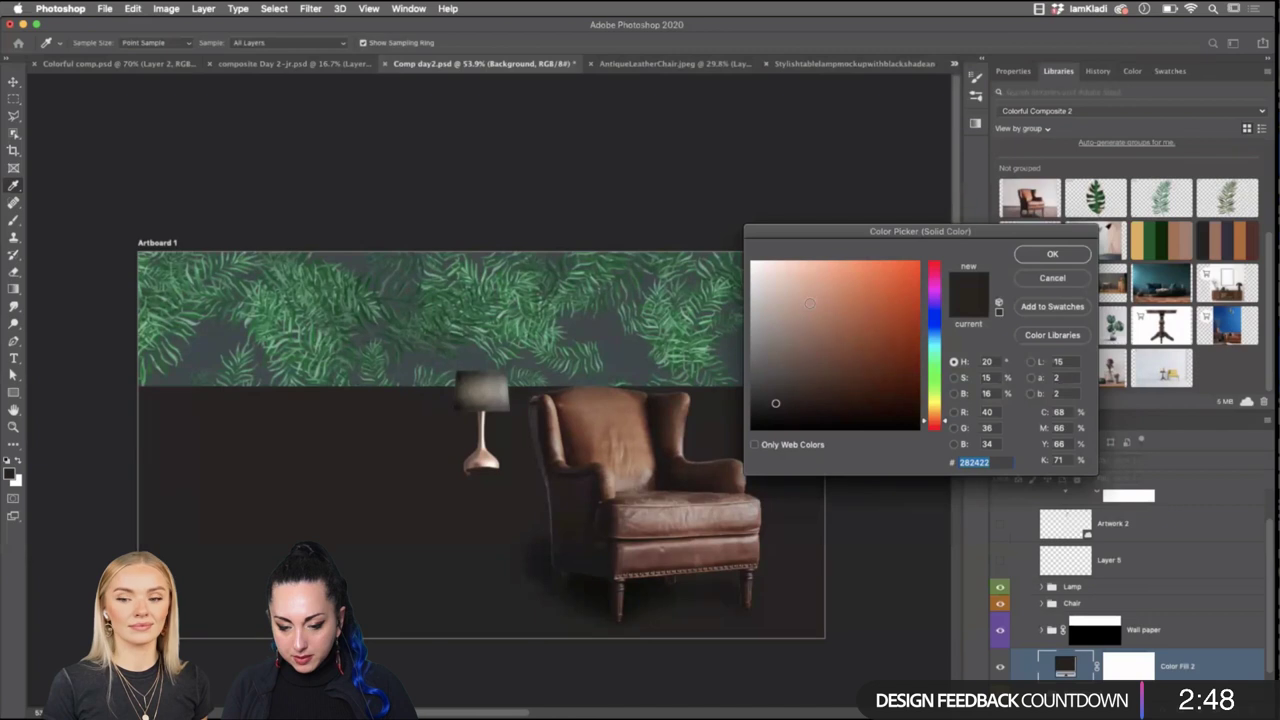
mouse_move(820, 285)
mouse_down()
mouse_move(870, 310)
mouse_move(873, 339)
mouse_move(903, 320)
mouse_move(849, 330)
mouse_up()
click(924, 327)
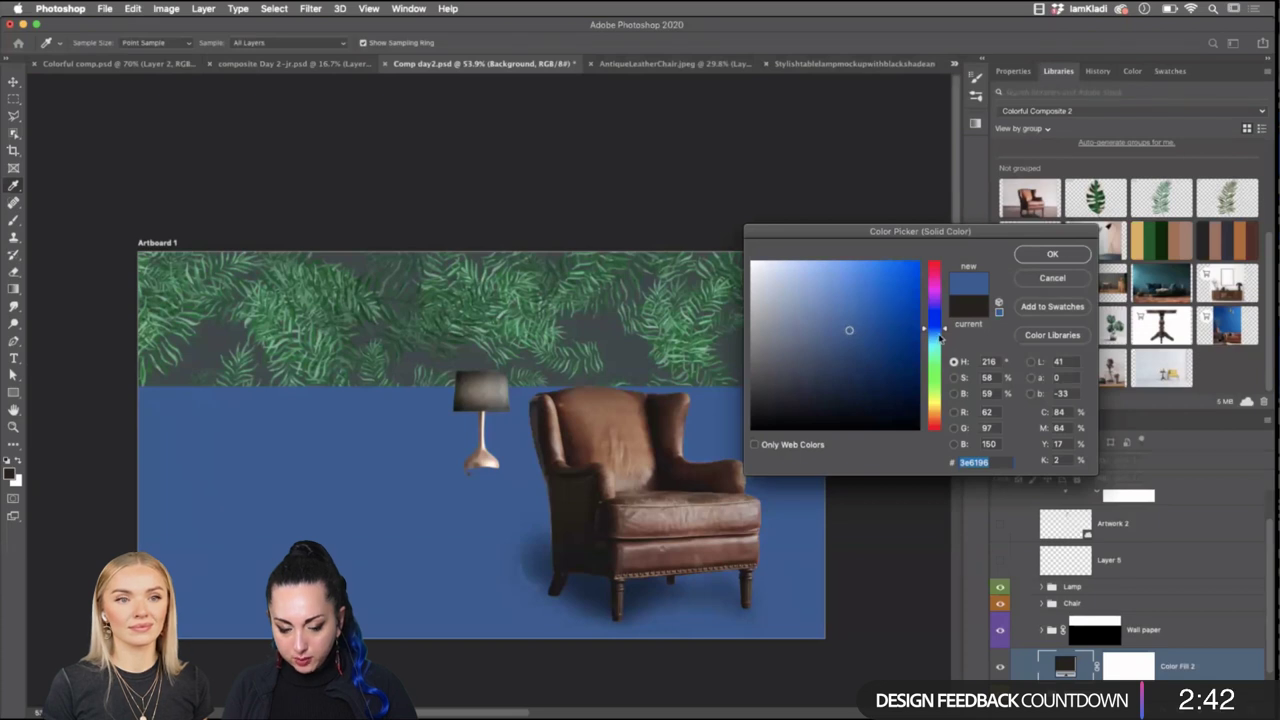
click(942, 345)
drag(942, 345, 938, 338)
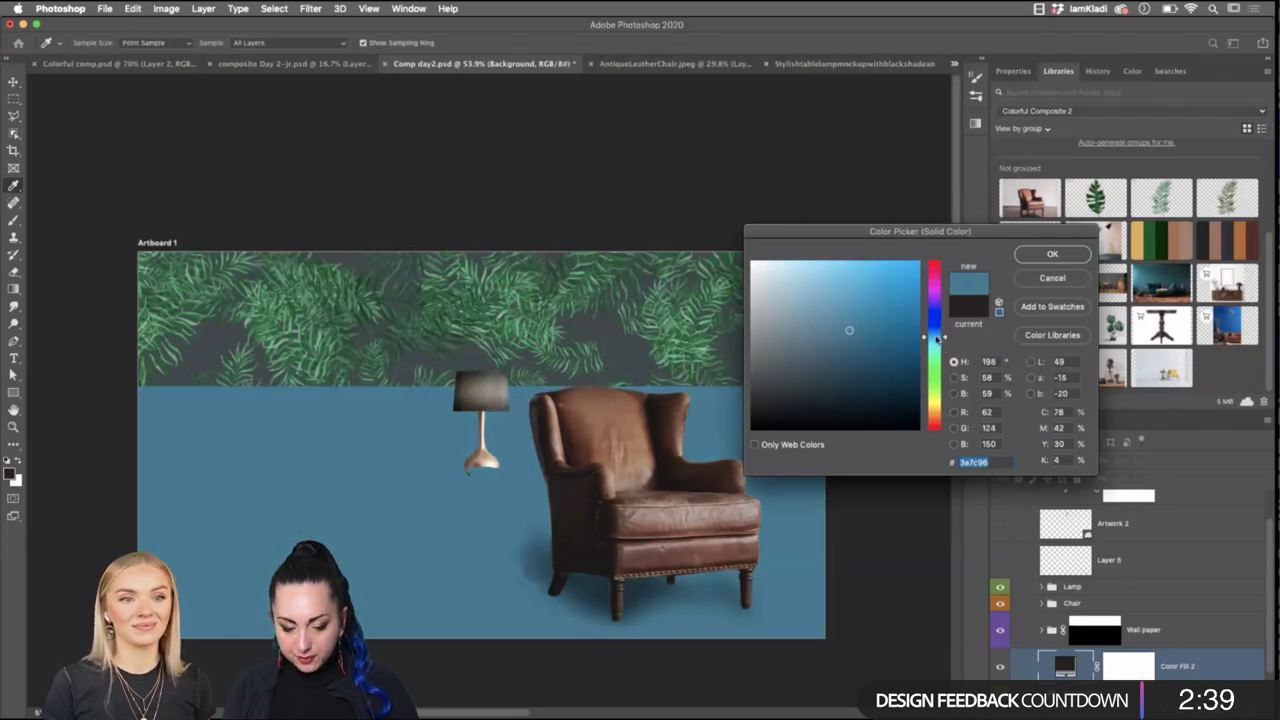
click(1030, 258)
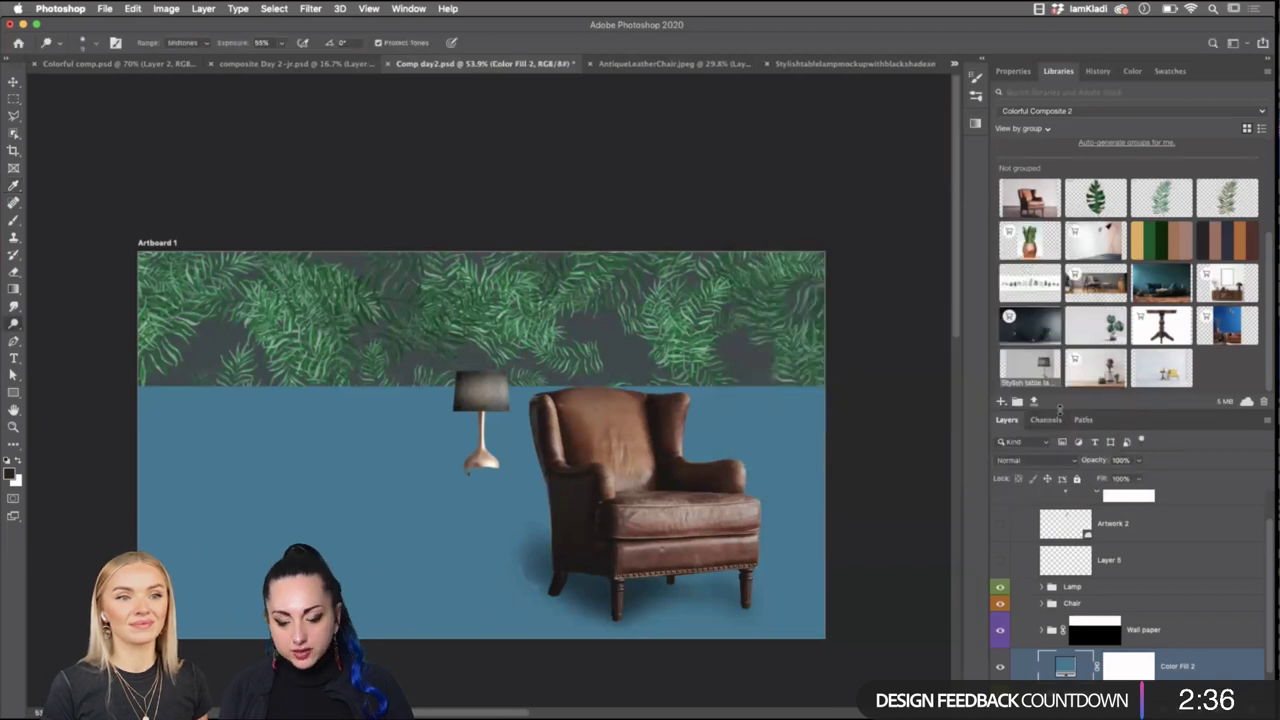
Set Color Fill 2 to Multiply, compare it on and off, and leave it hidden.
scroll(1150, 651, down, 2)
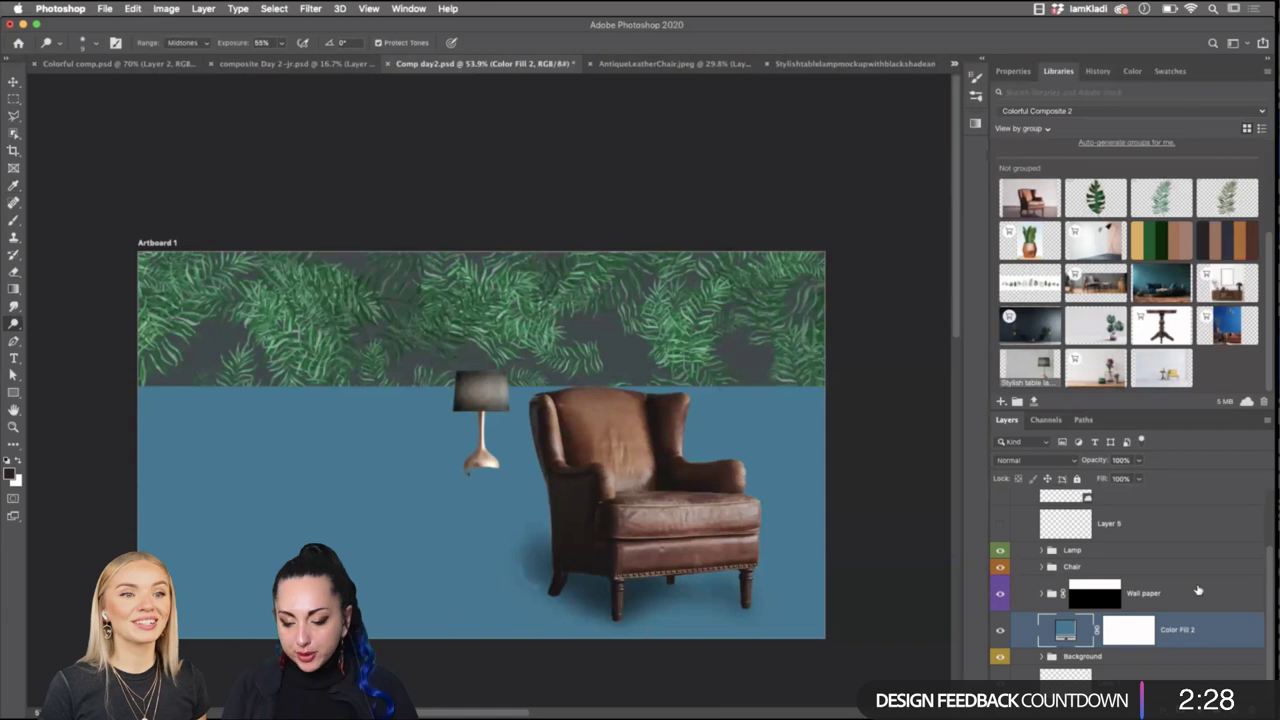
click(1034, 459)
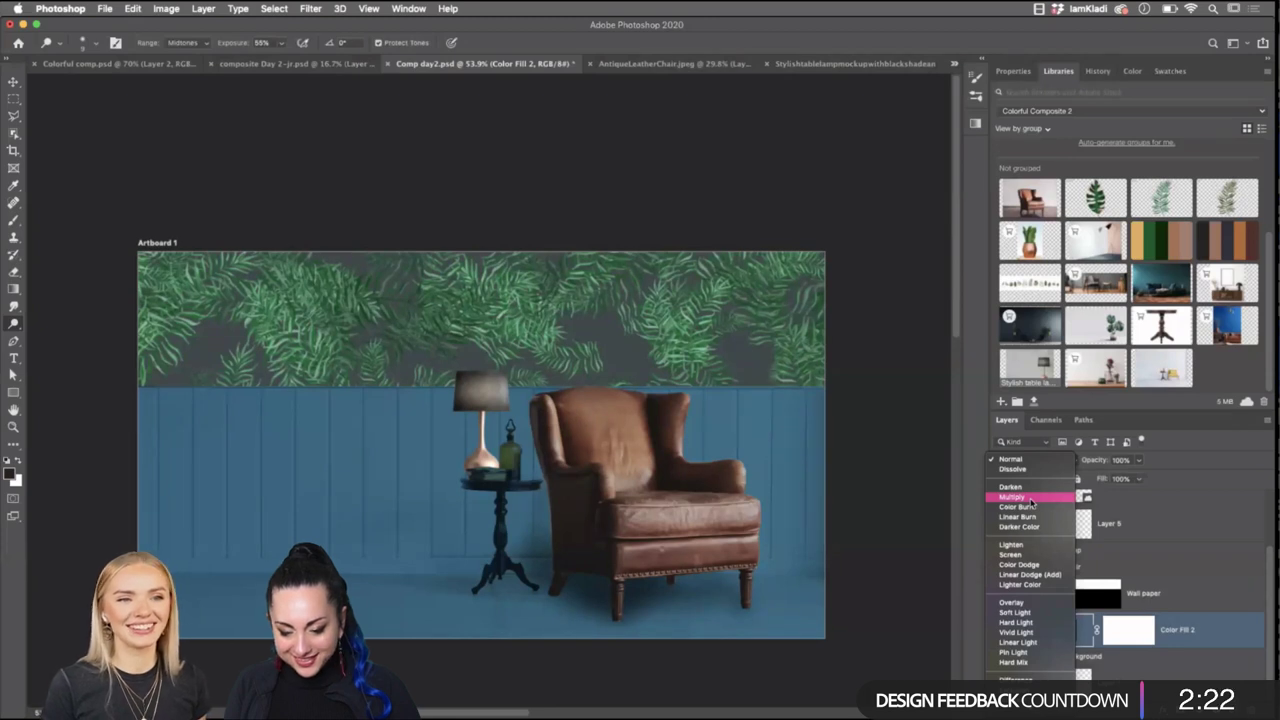
click(1030, 498)
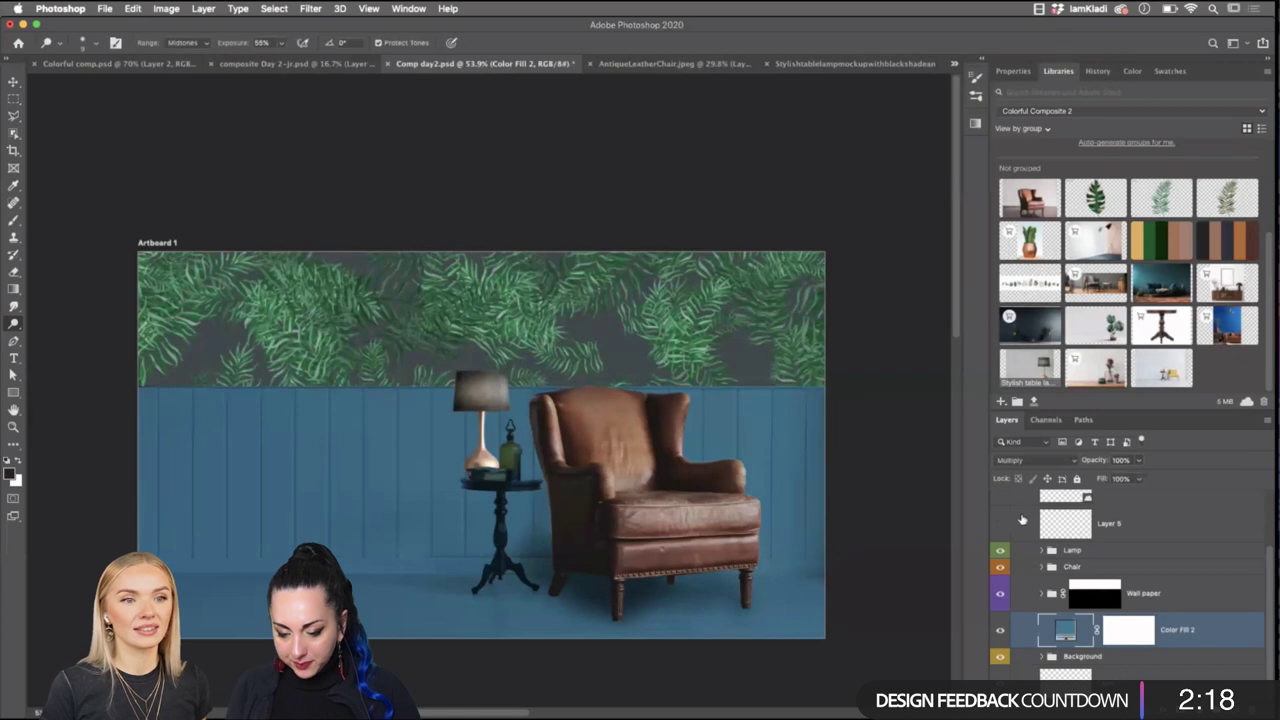
click(1000, 631)
click(1000, 632)
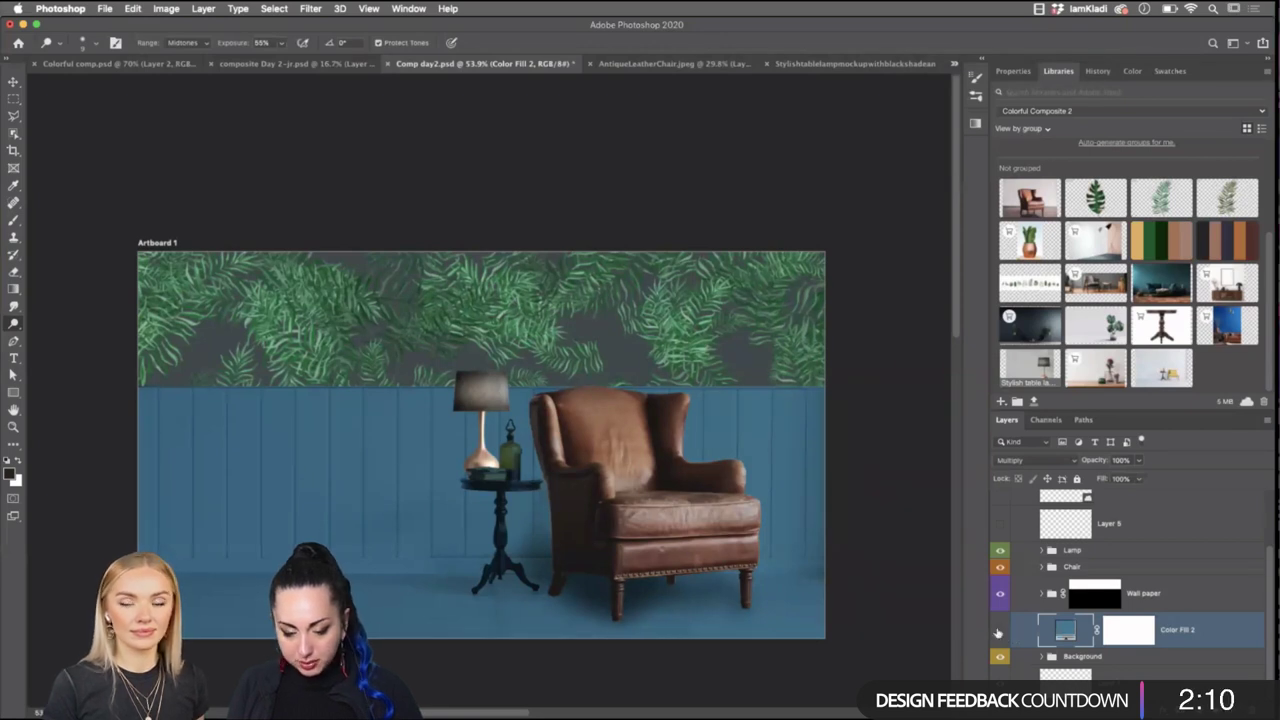
click(1000, 630)
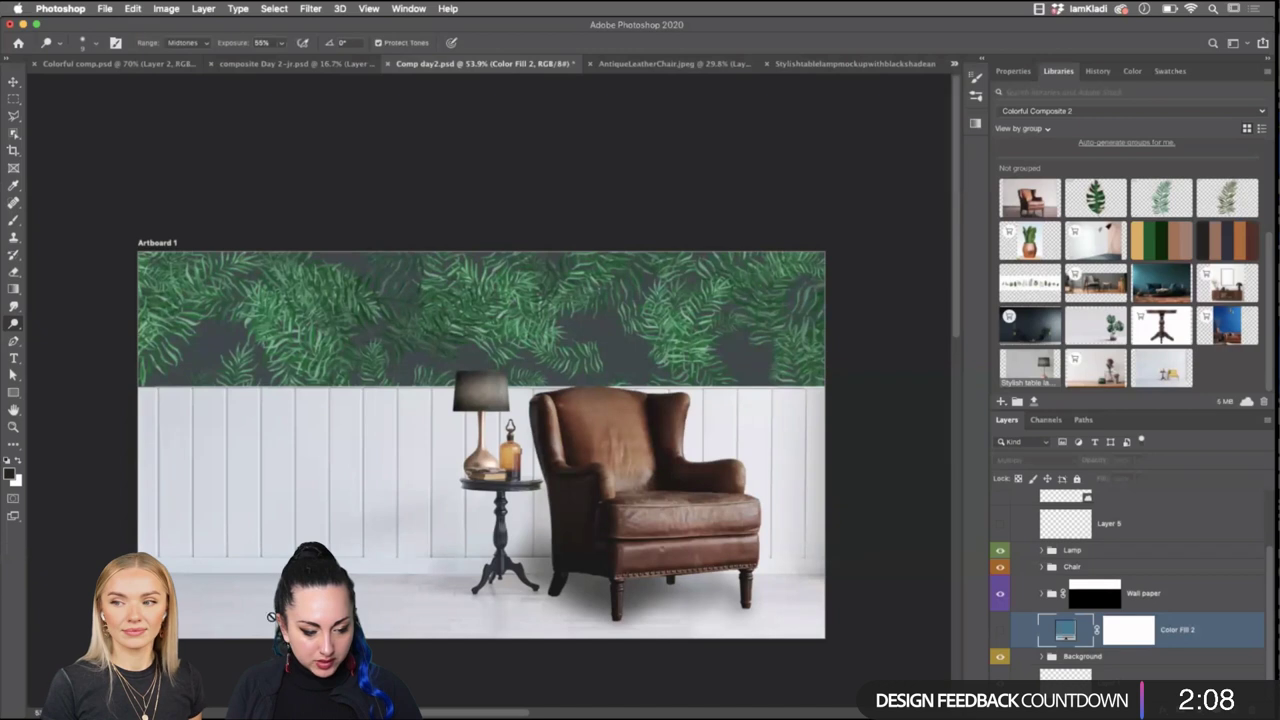
click(14, 392)
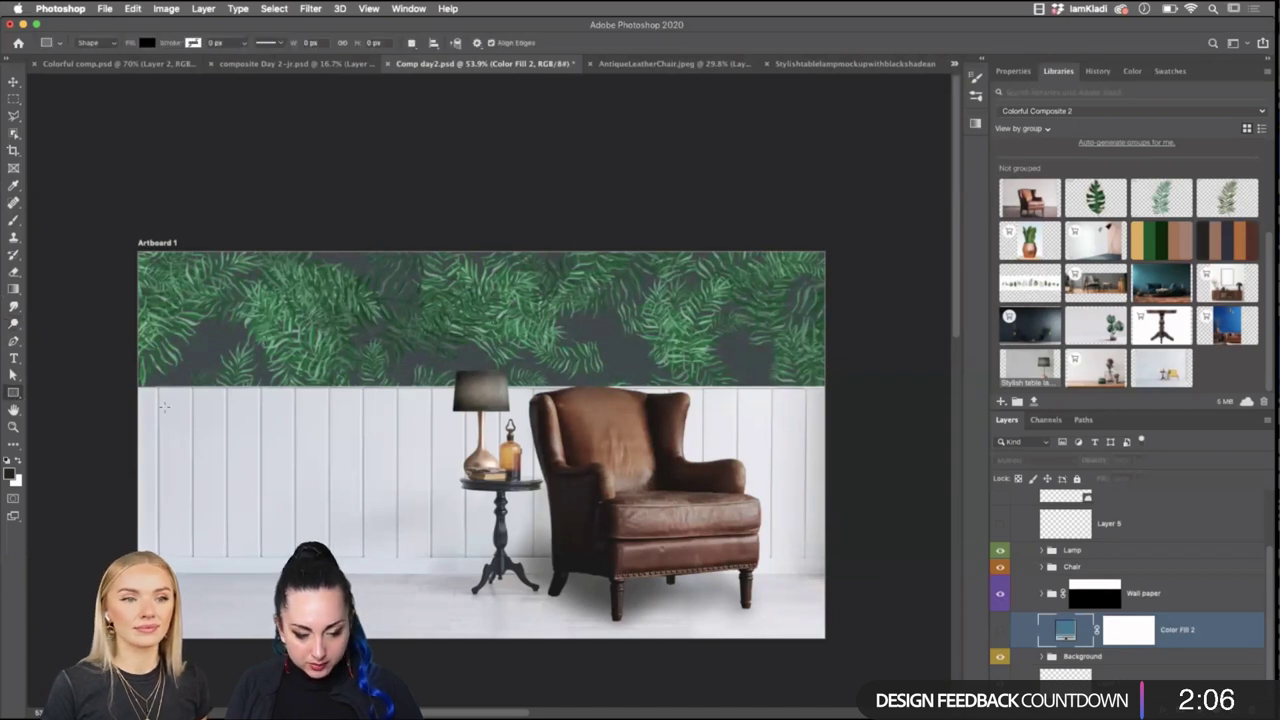
Draw a black rectangle and transform it to 1940 × 523 px covering the wainscot band.
drag(135, 386, 350, 506)
key(v)
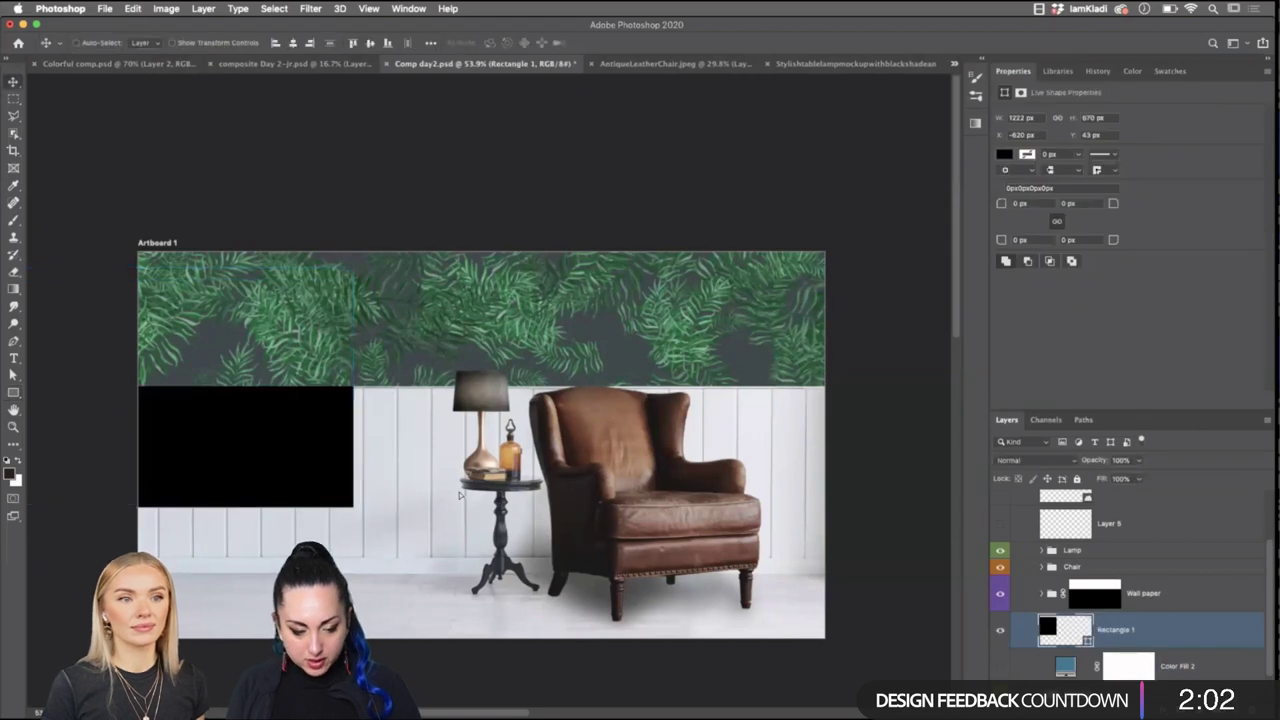
drag(312, 468, 509, 522)
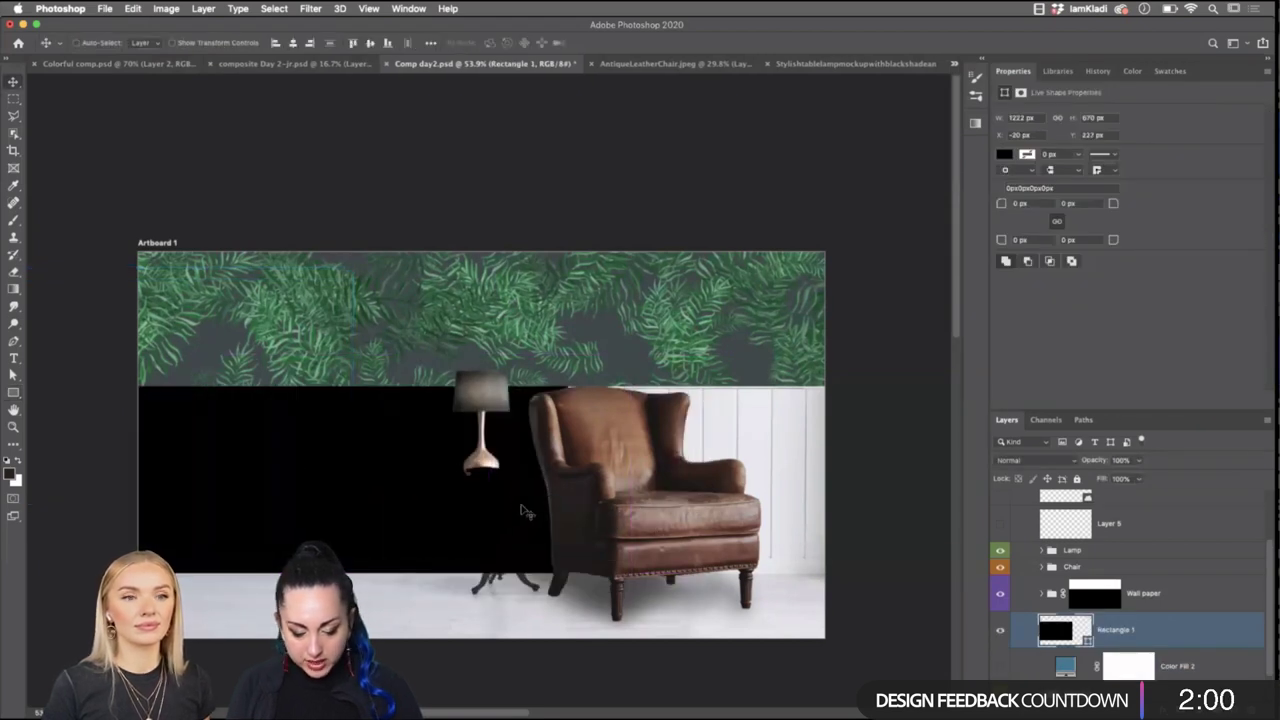
key(super+t)
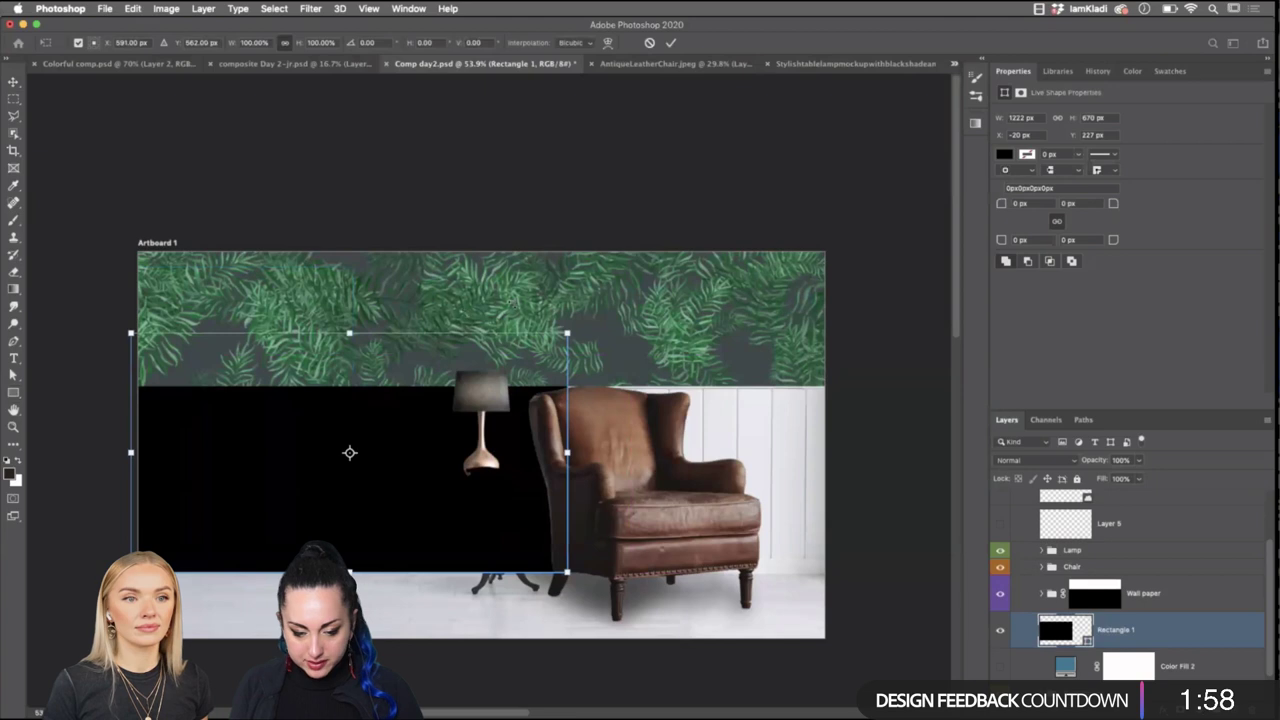
drag(567, 333, 741, 237)
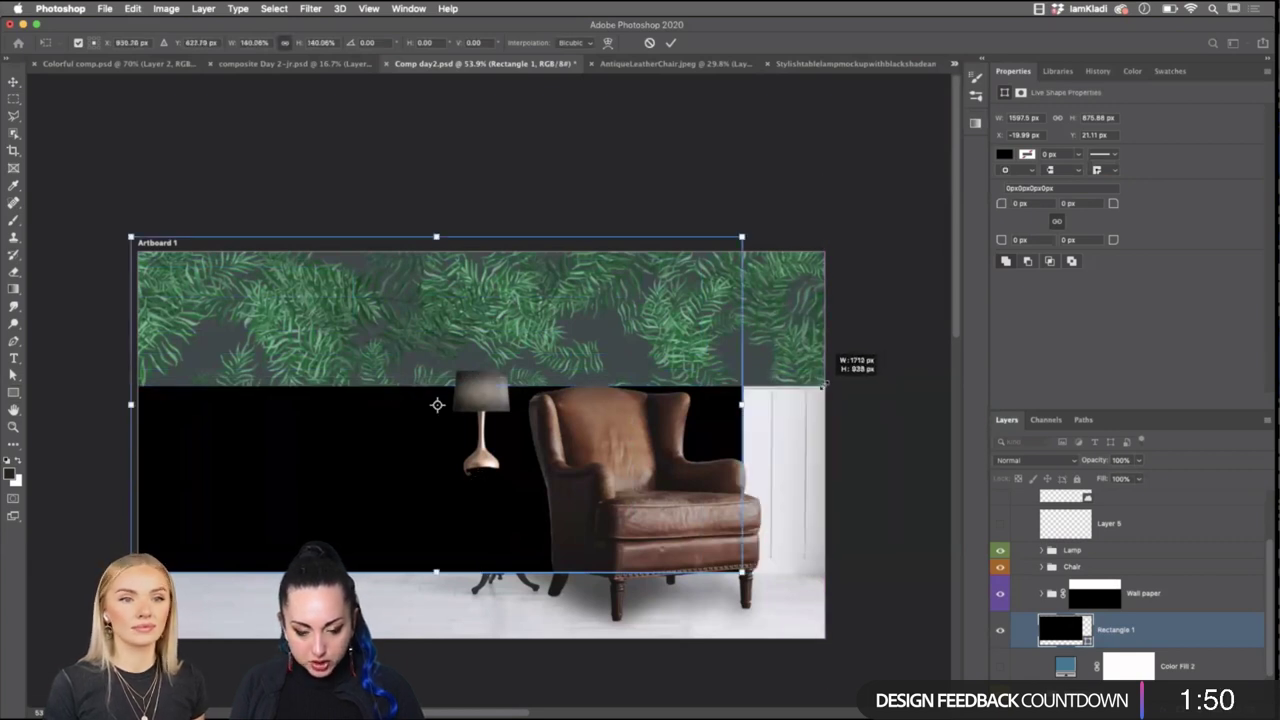
mouse_move(824, 383)
mouse_down()
mouse_move(832, 412)
mouse_move(824, 384)
mouse_up()
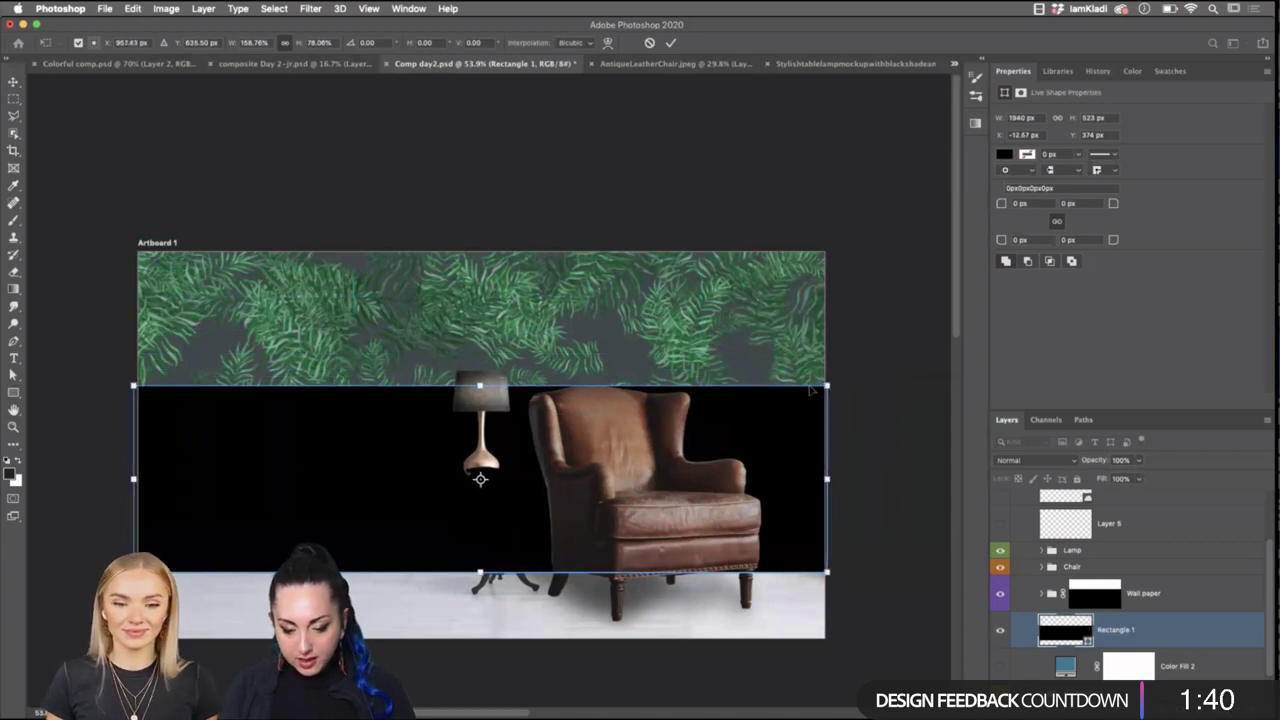
key(Return)
Lower Rectangle 1's opacity to 62% so the panelling tints grey.
click(1139, 461)
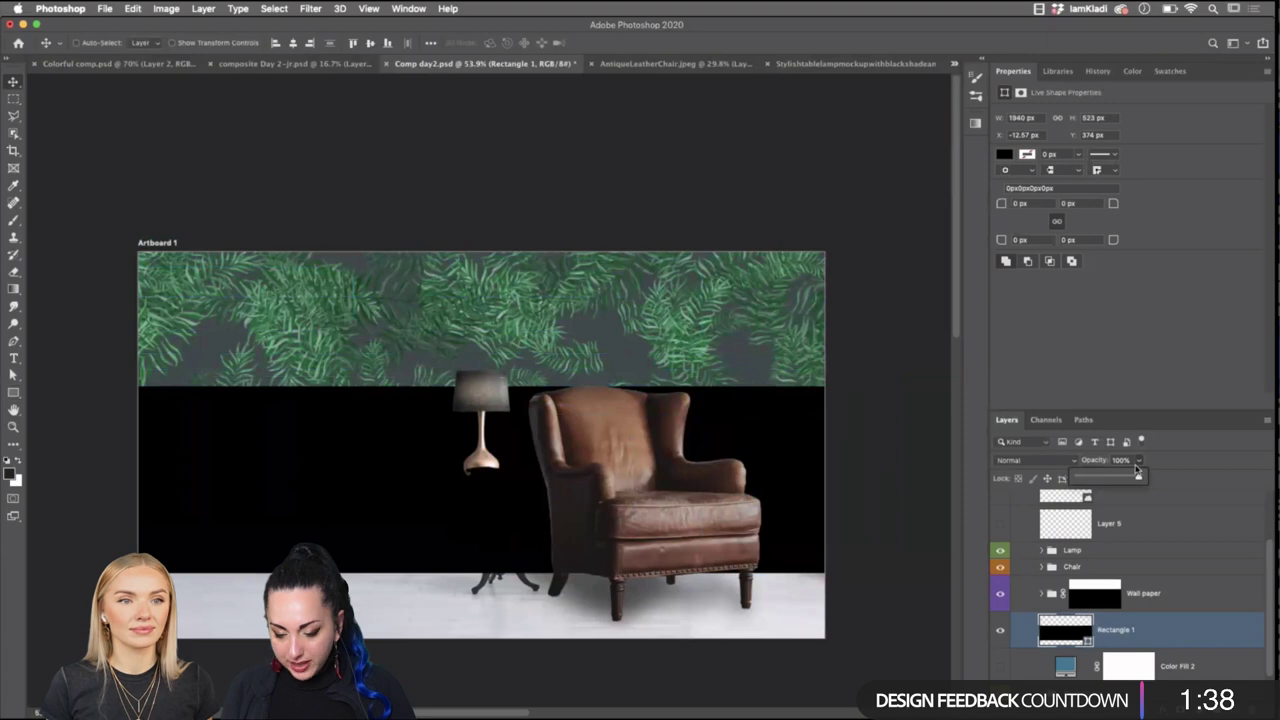
drag(1139, 478, 1109, 486)
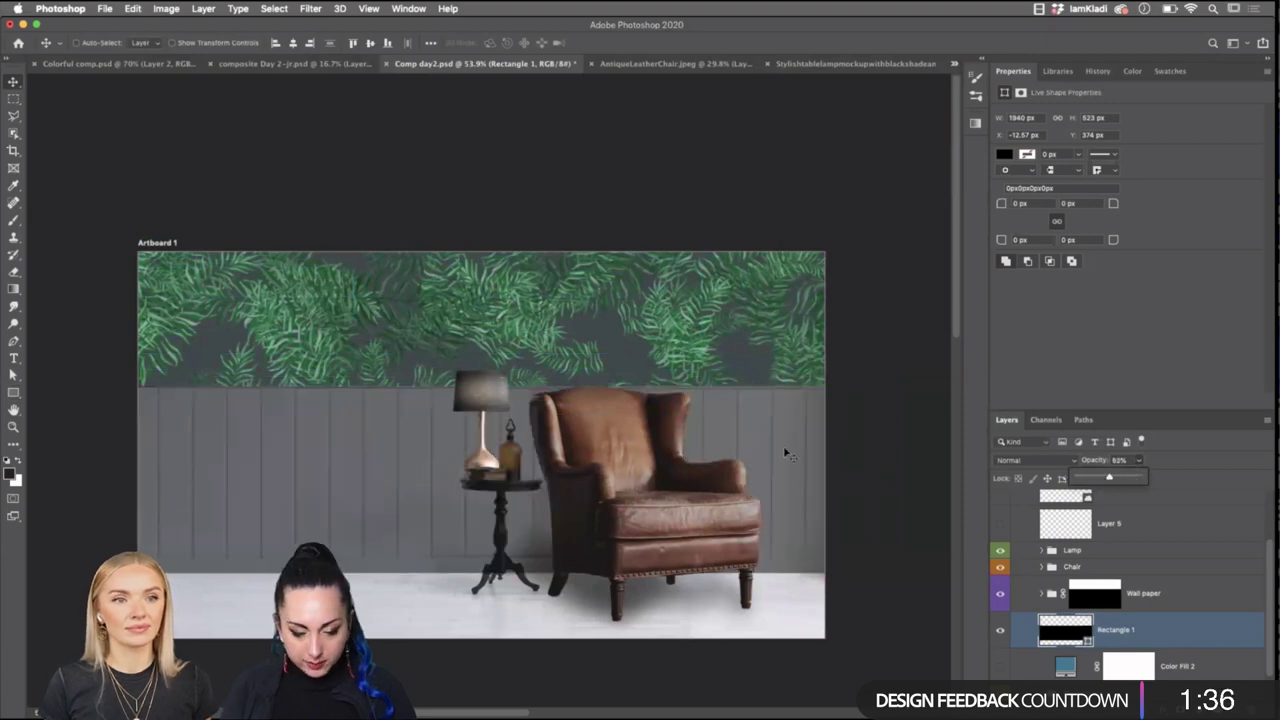
scroll(778, 448, up, 6)
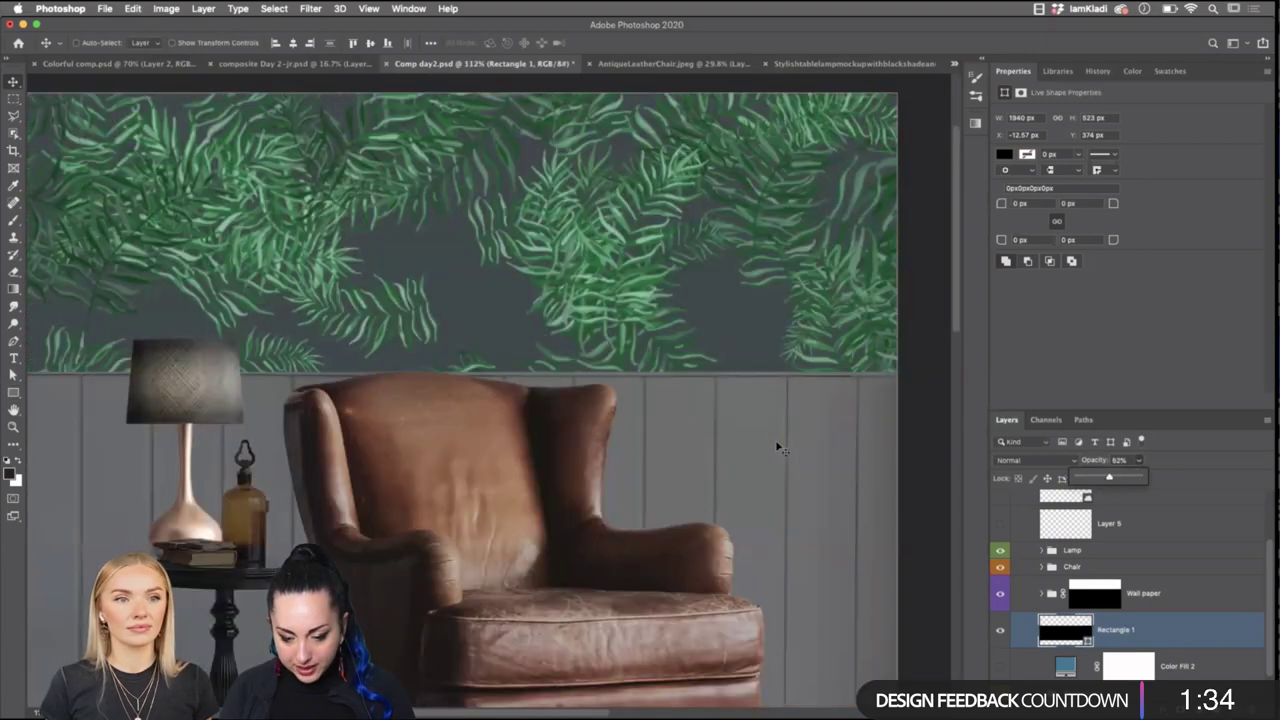
scroll(778, 448, down, 4)
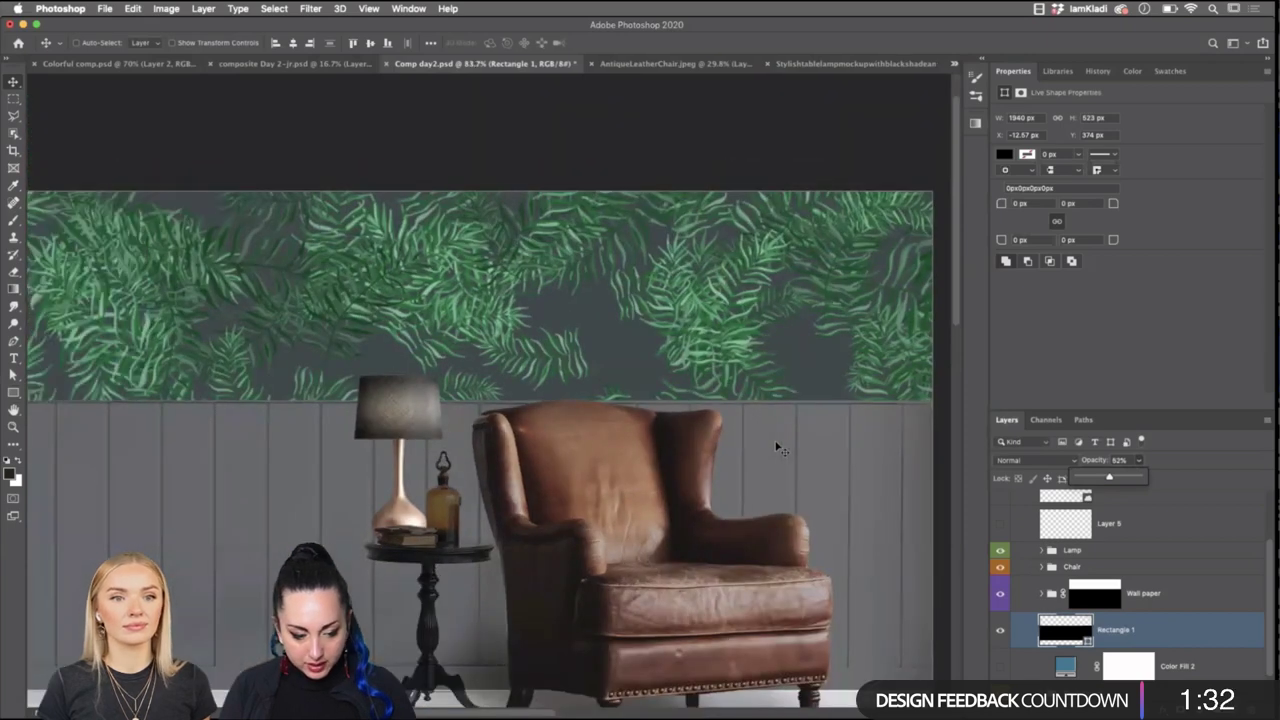
scroll(780, 420, right, 4)
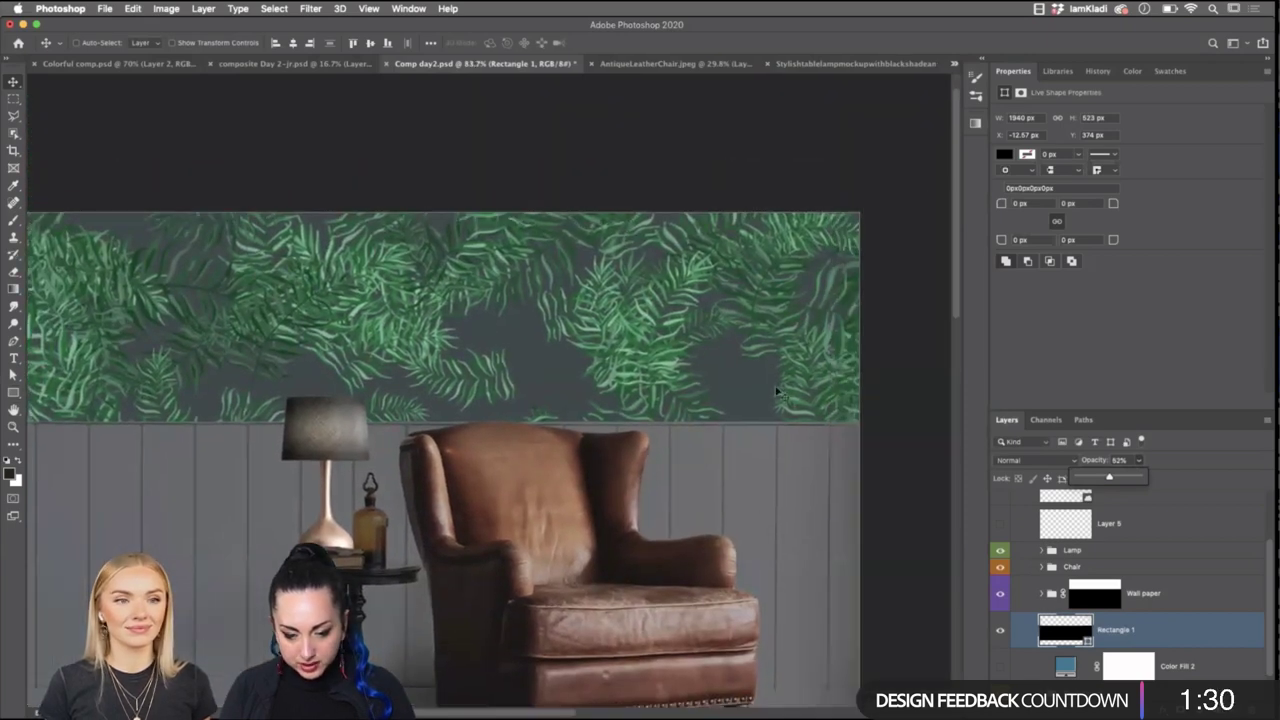
scroll(800, 395, up, 5)
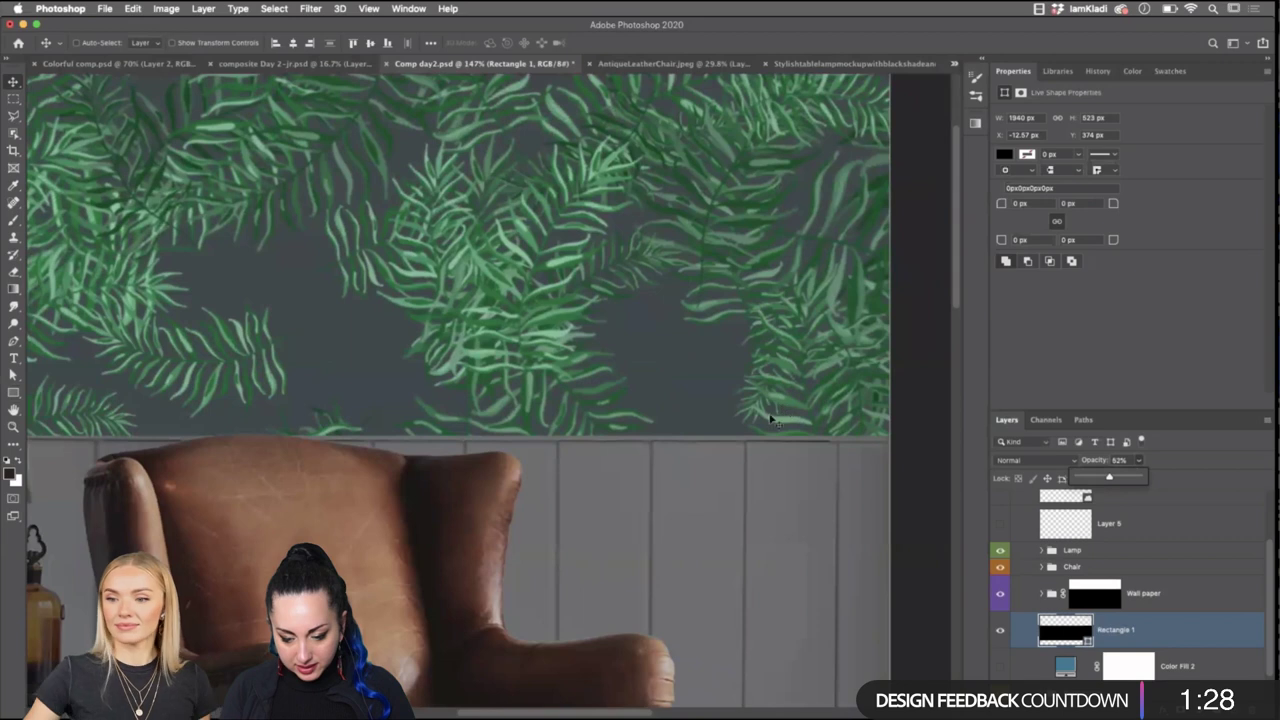
scroll(828, 447, down, 2)
scroll(828, 447, left, 3)
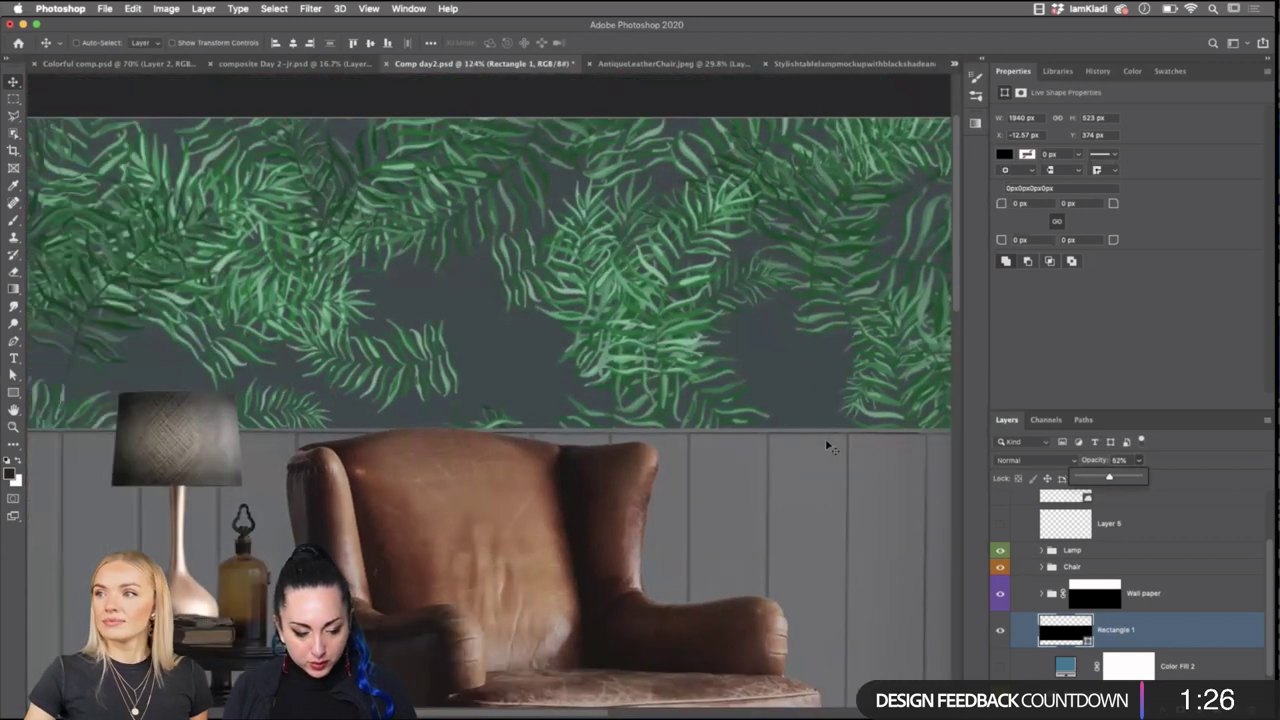
Nudge Rectangle 1's top edge down to meet the wallpaper, then pick Direct Selection.
click(14, 376)
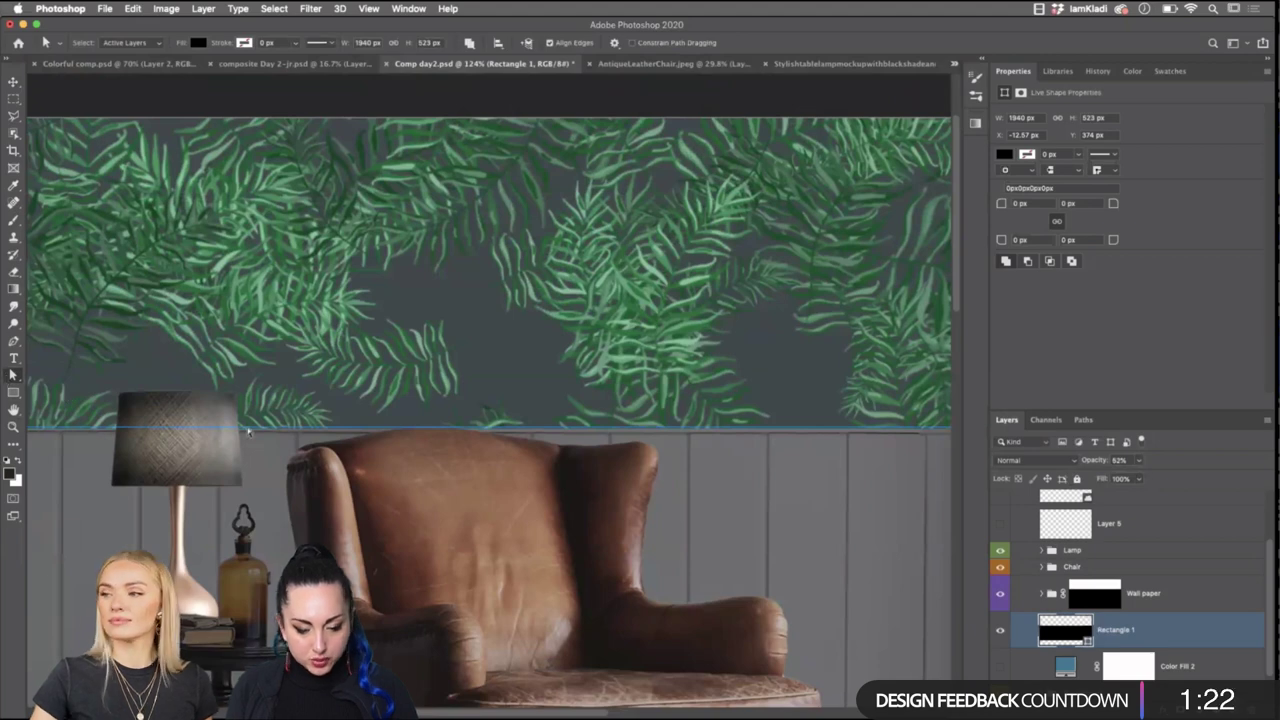
scroll(684, 493, right, 5)
drag(757, 437, 757, 454)
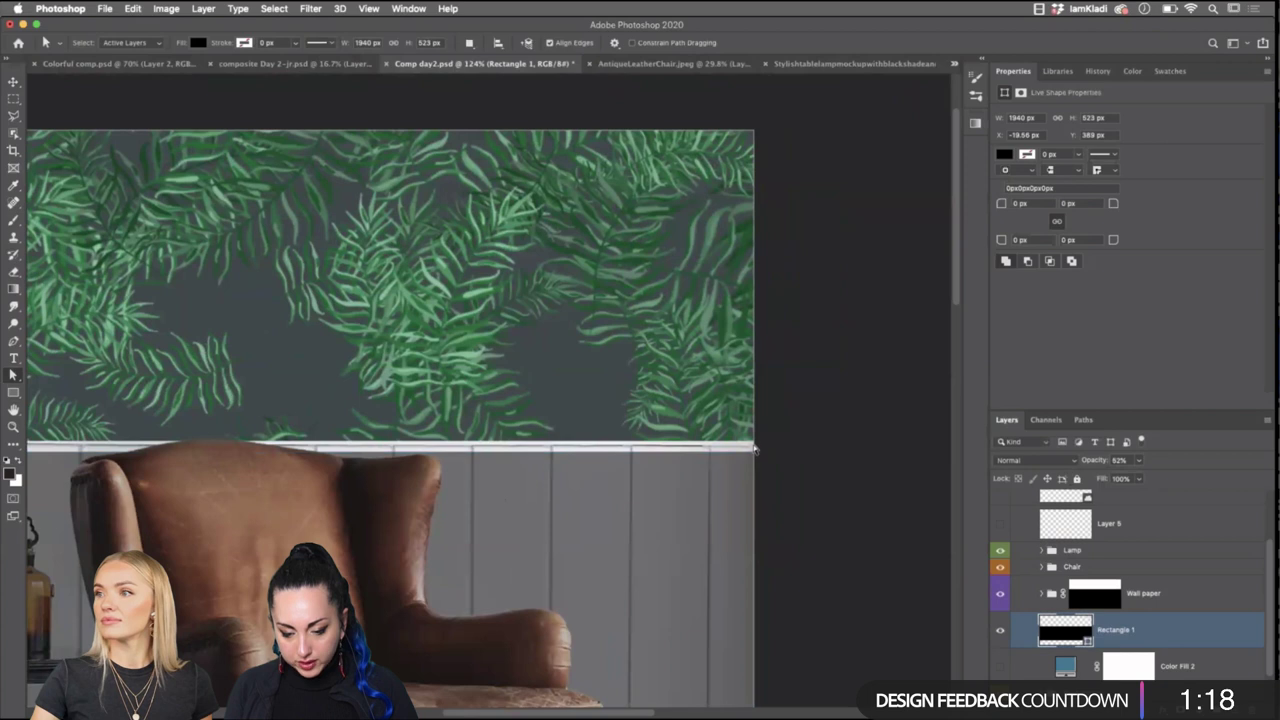
key(super+t)
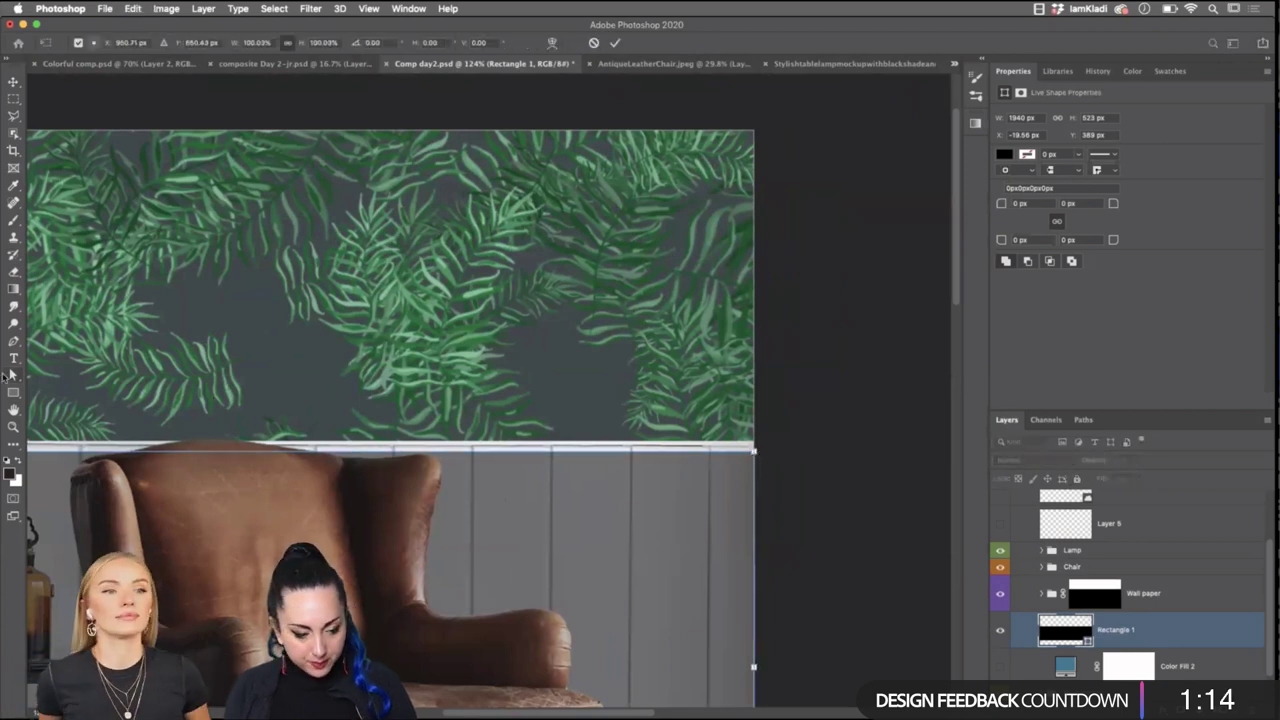
click(13, 377)
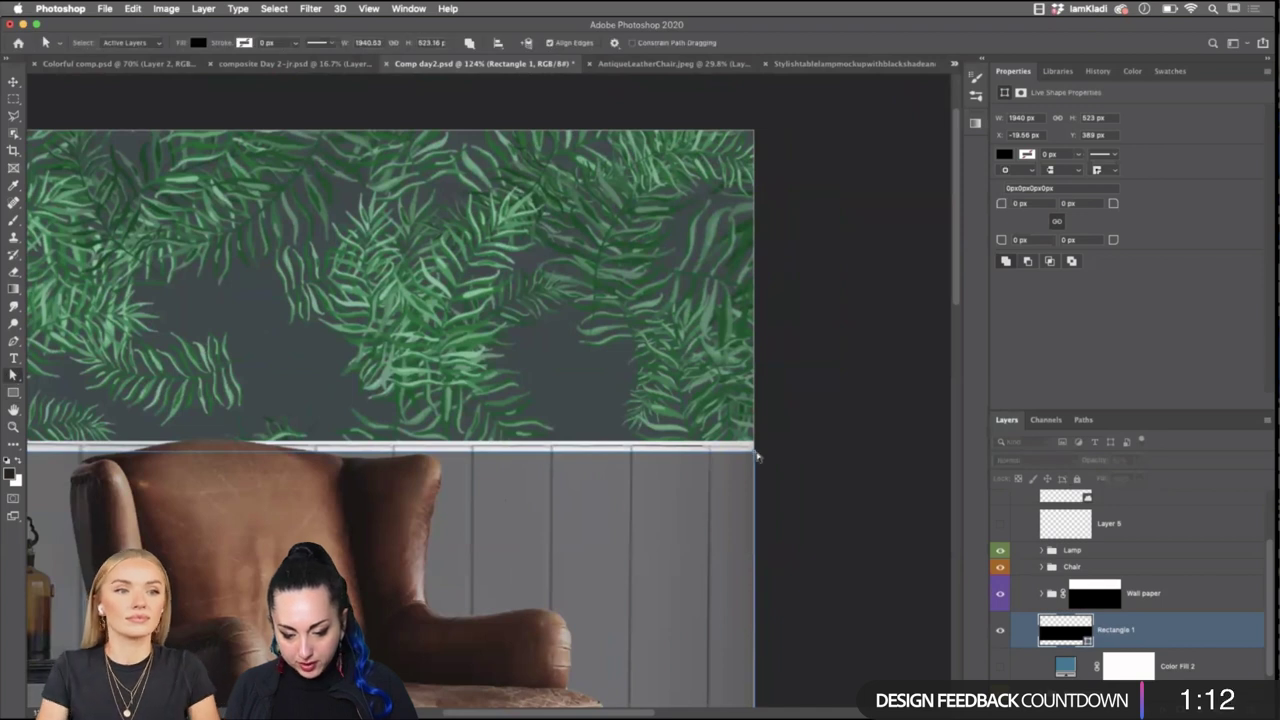
Convert the live rectangle to a path and stretch its top-right corner slightly right.
drag(757, 449, 750, 452)
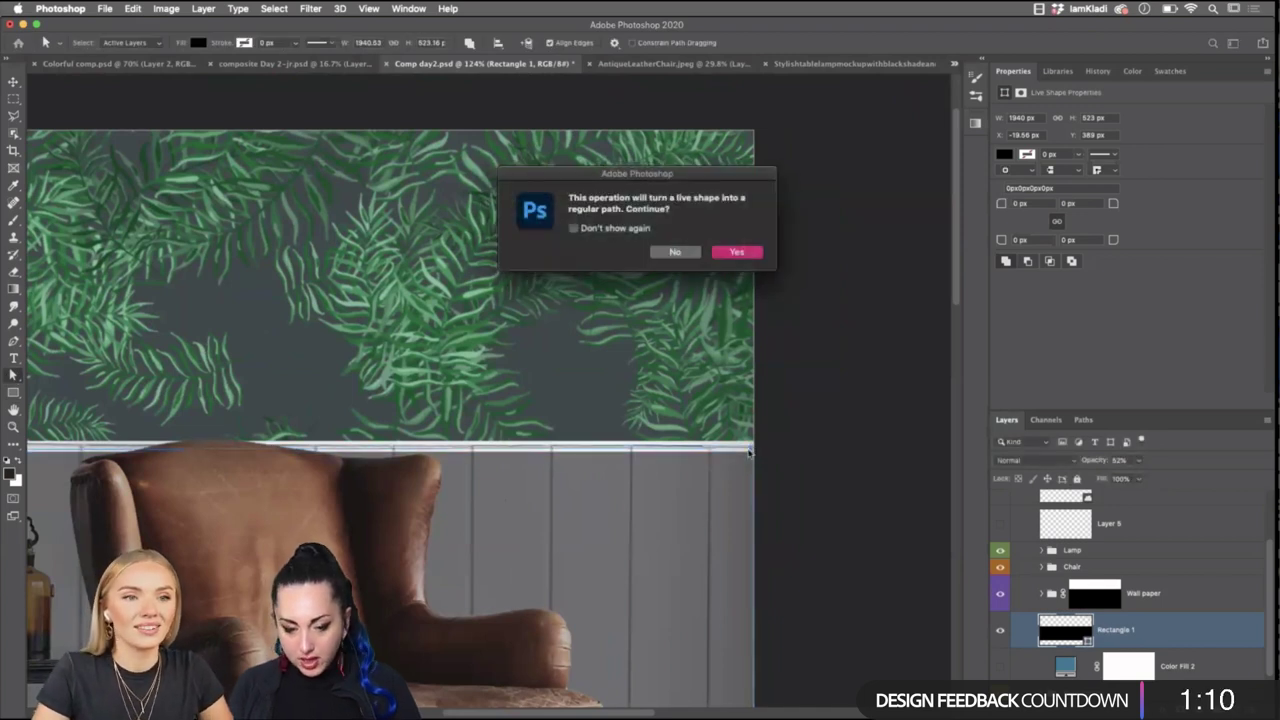
click(734, 256)
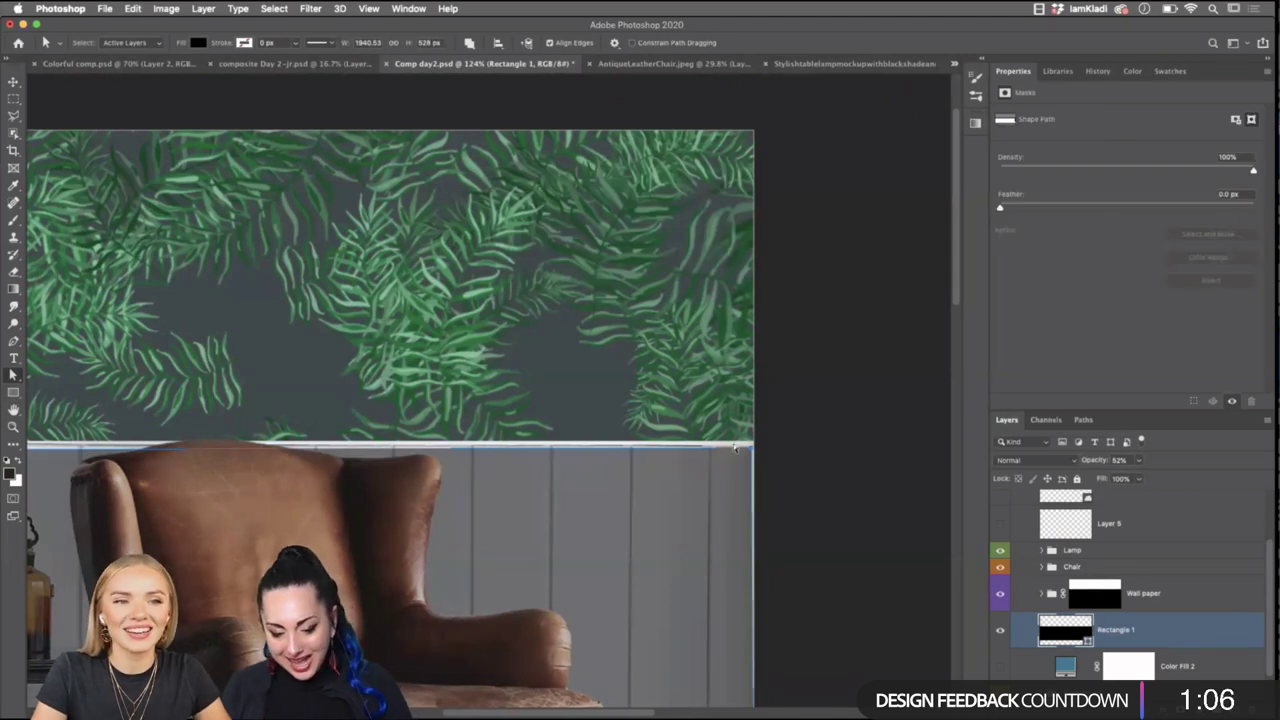
drag(757, 451, 763, 448)
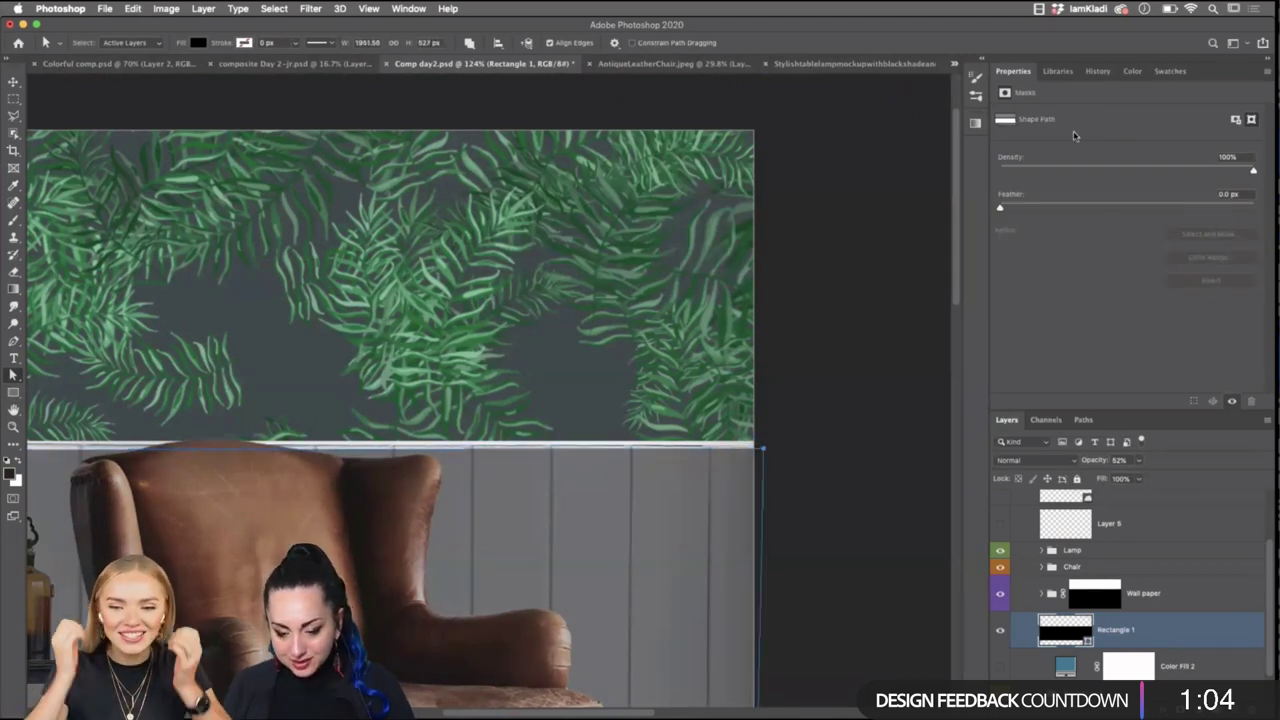
Give the wainscot rectangle a 4.2 px feather, then target the Wall paper mask.
key(Return)
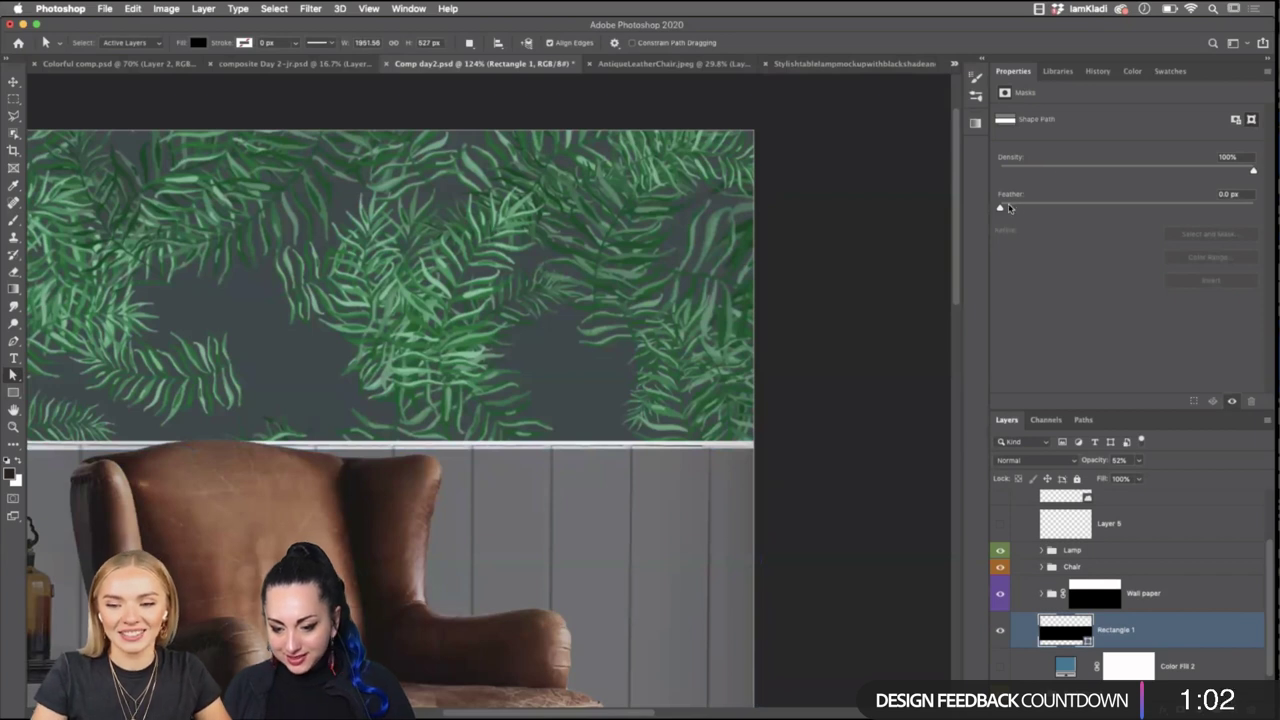
drag(999, 207, 1056, 209)
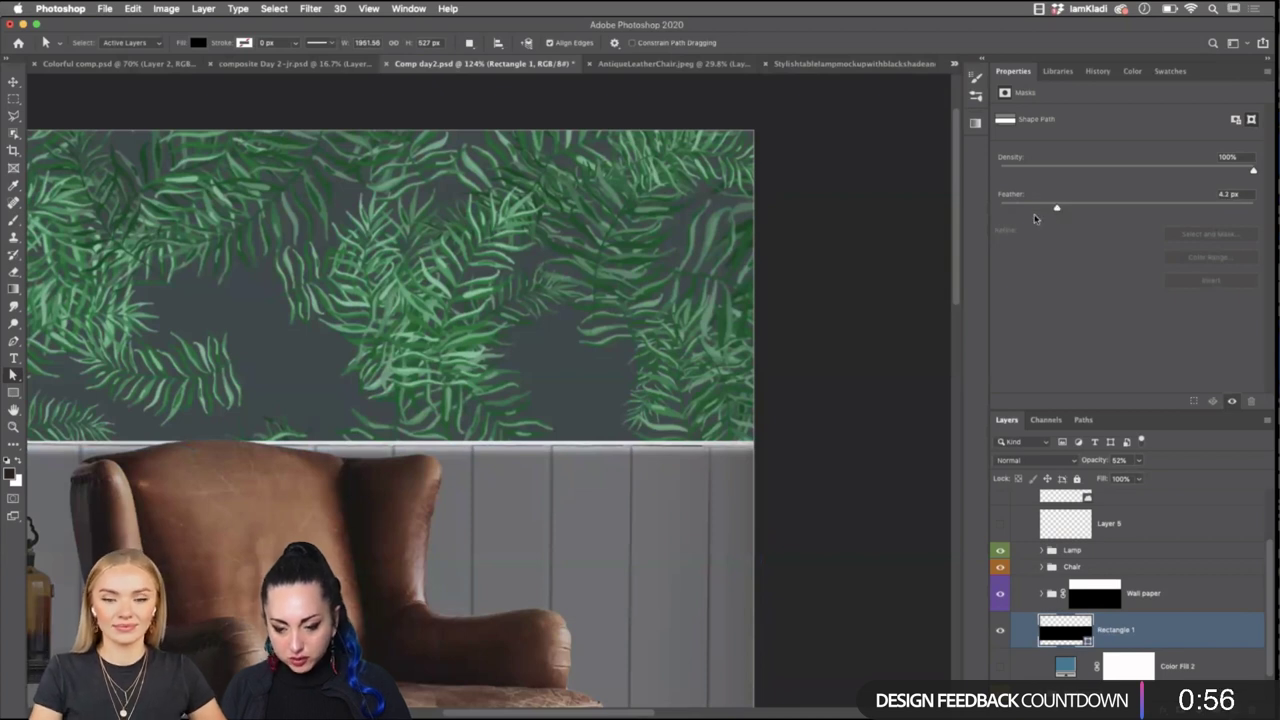
click(1088, 598)
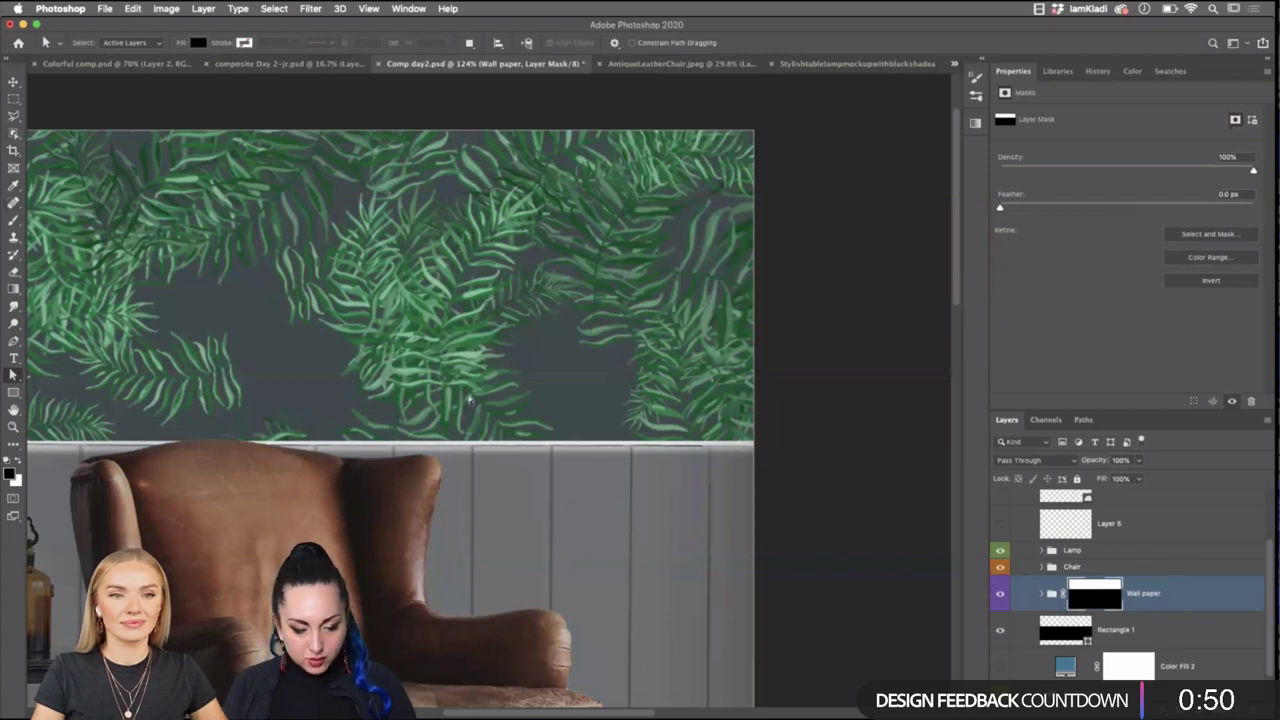
scroll(470, 400, down, 4)
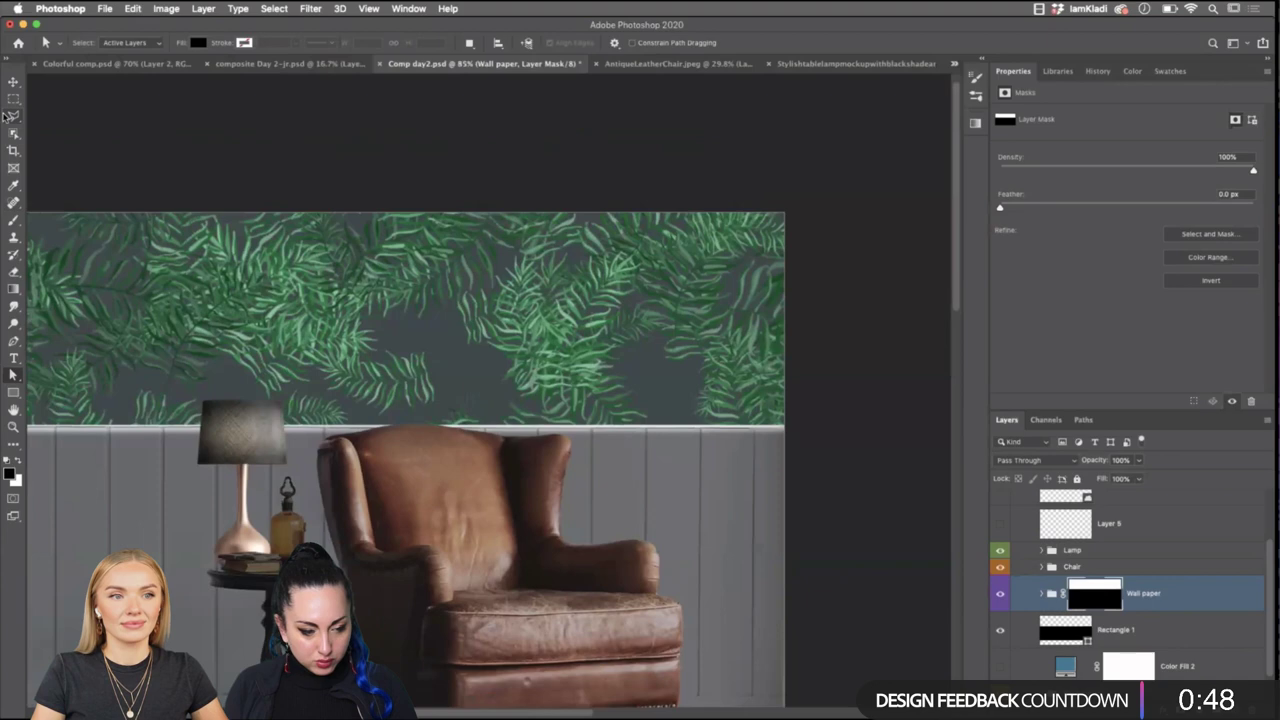
click(12, 116)
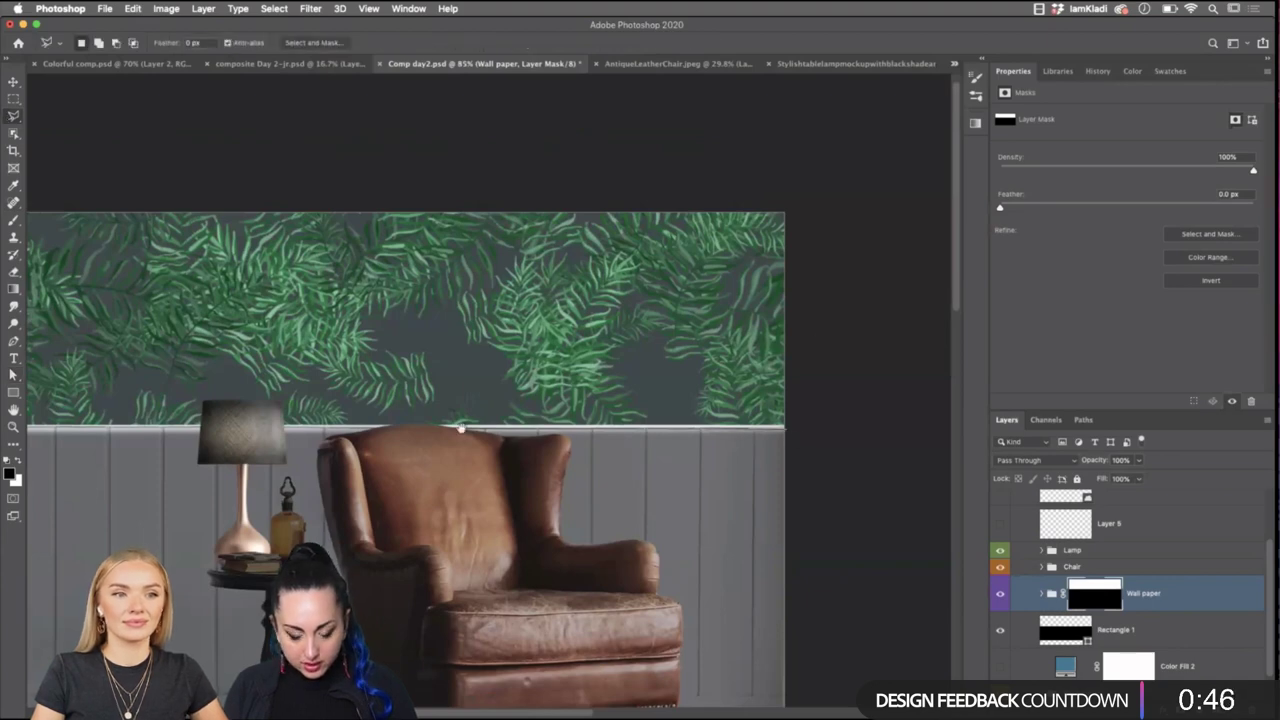
scroll(607, 447, left, 10)
scroll(560, 448, left, 2)
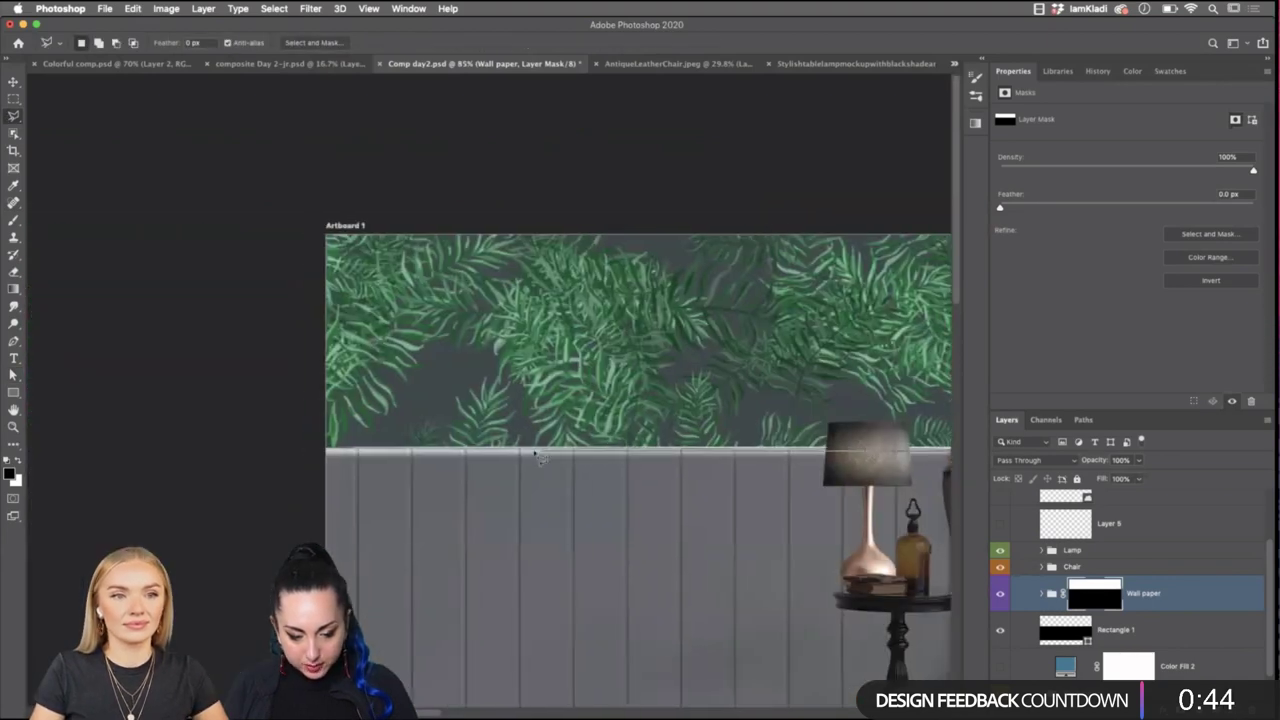
scroll(257, 367, right, 4)
click(262, 442)
scroll(371, 349, right, 10)
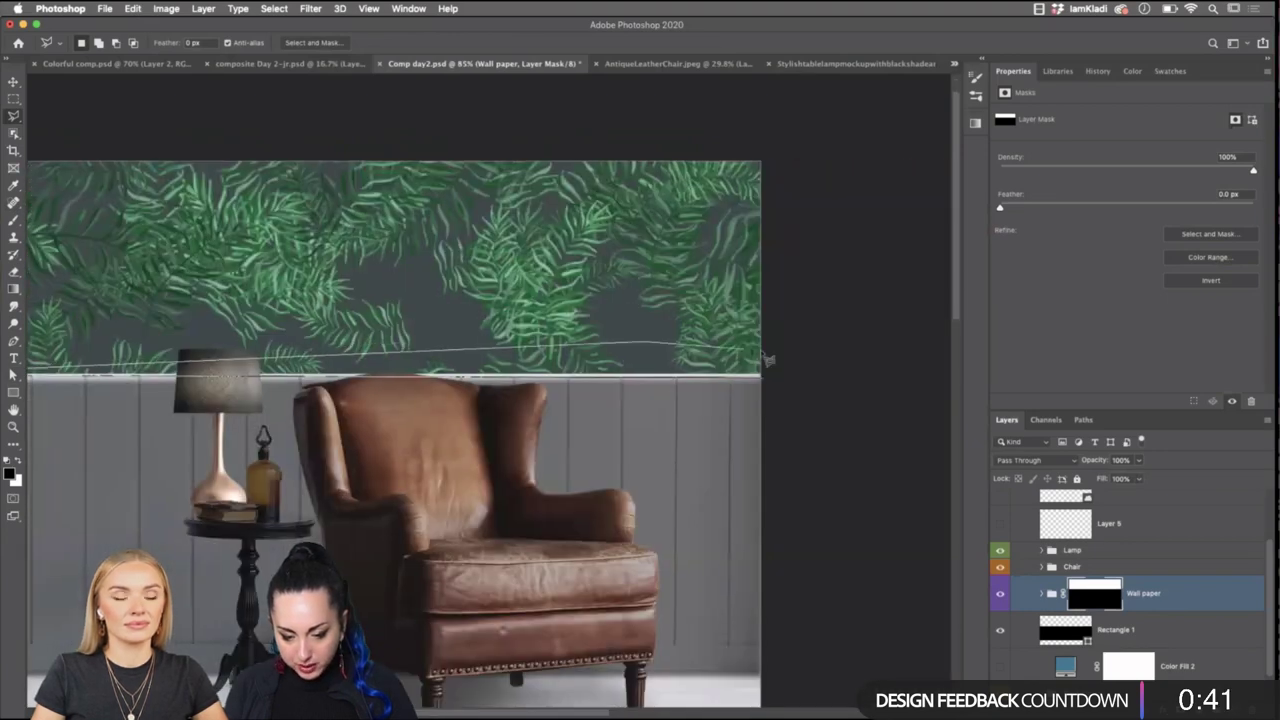
drag(766, 358, 767, 381)
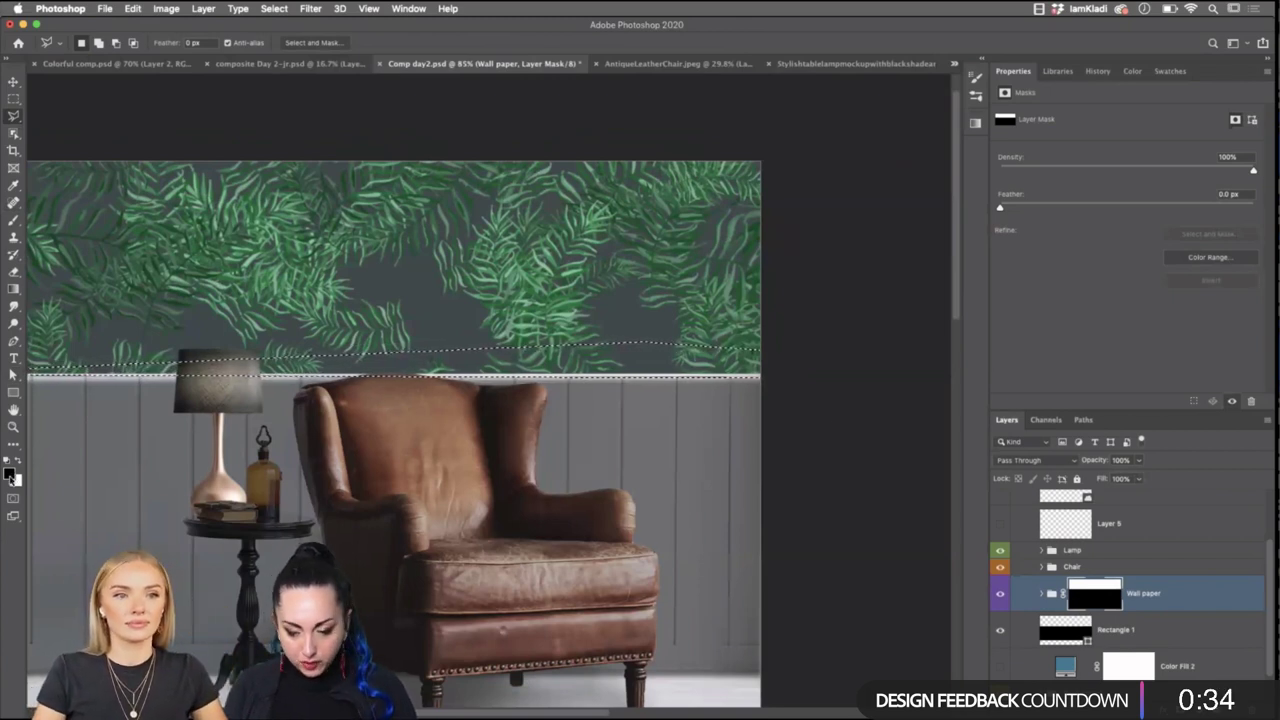
key(x)
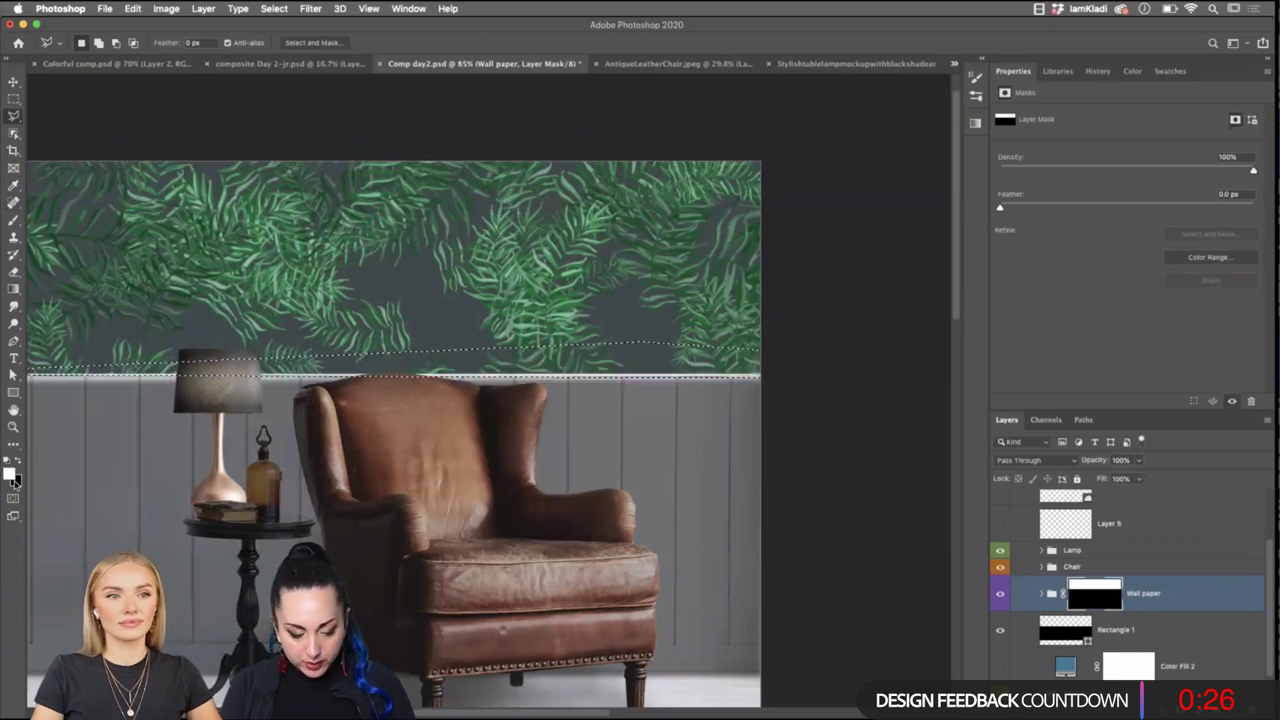
key(shift+F5)
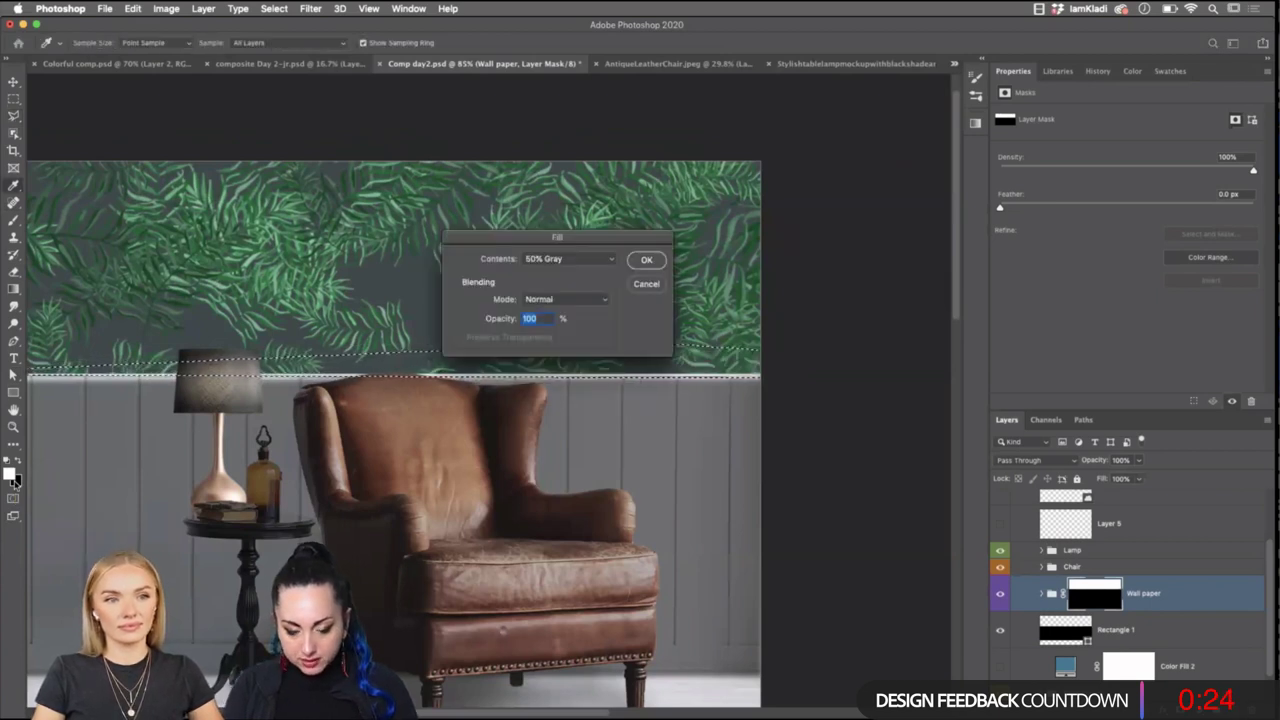
click(648, 283)
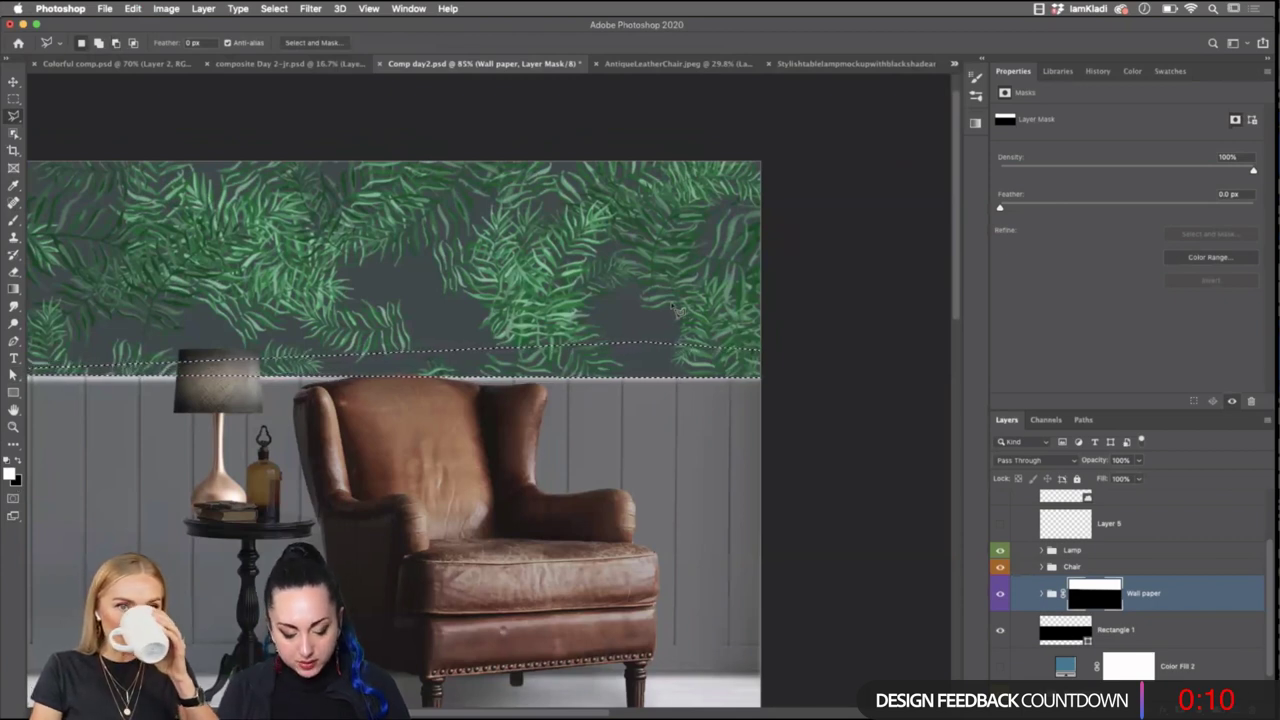
key(alt+BackSpace)
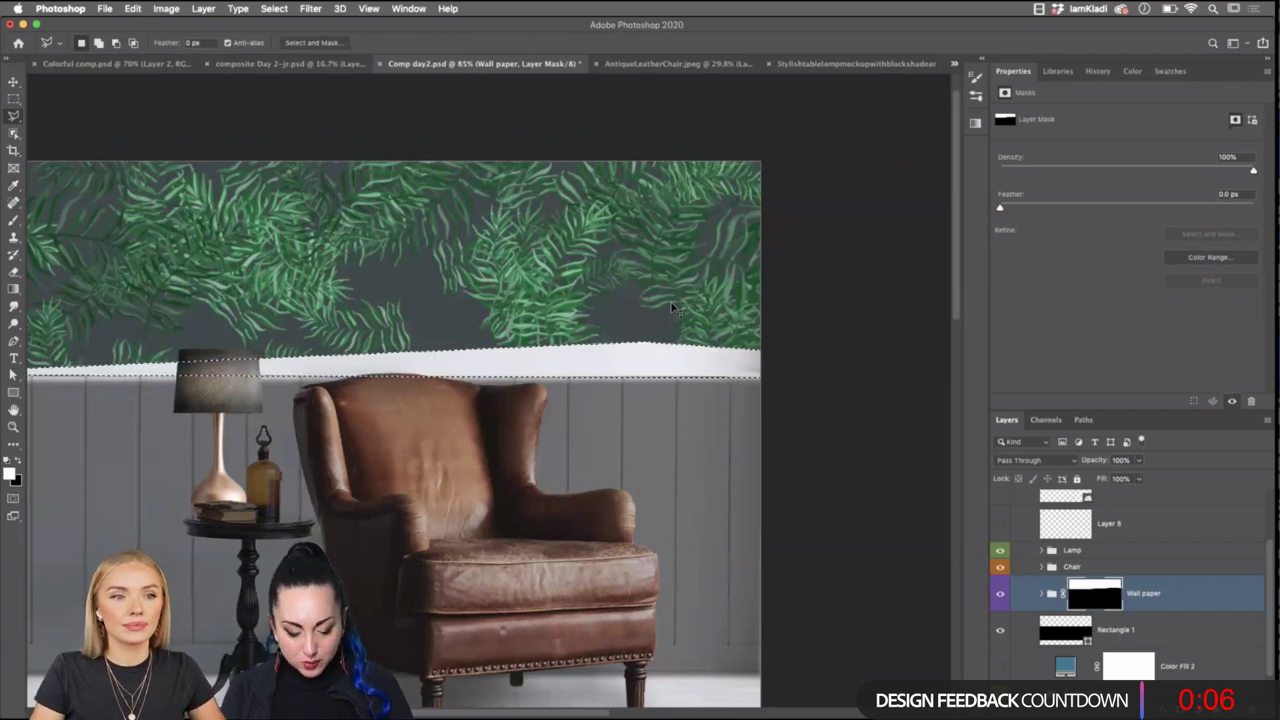
key(ctrl+z)
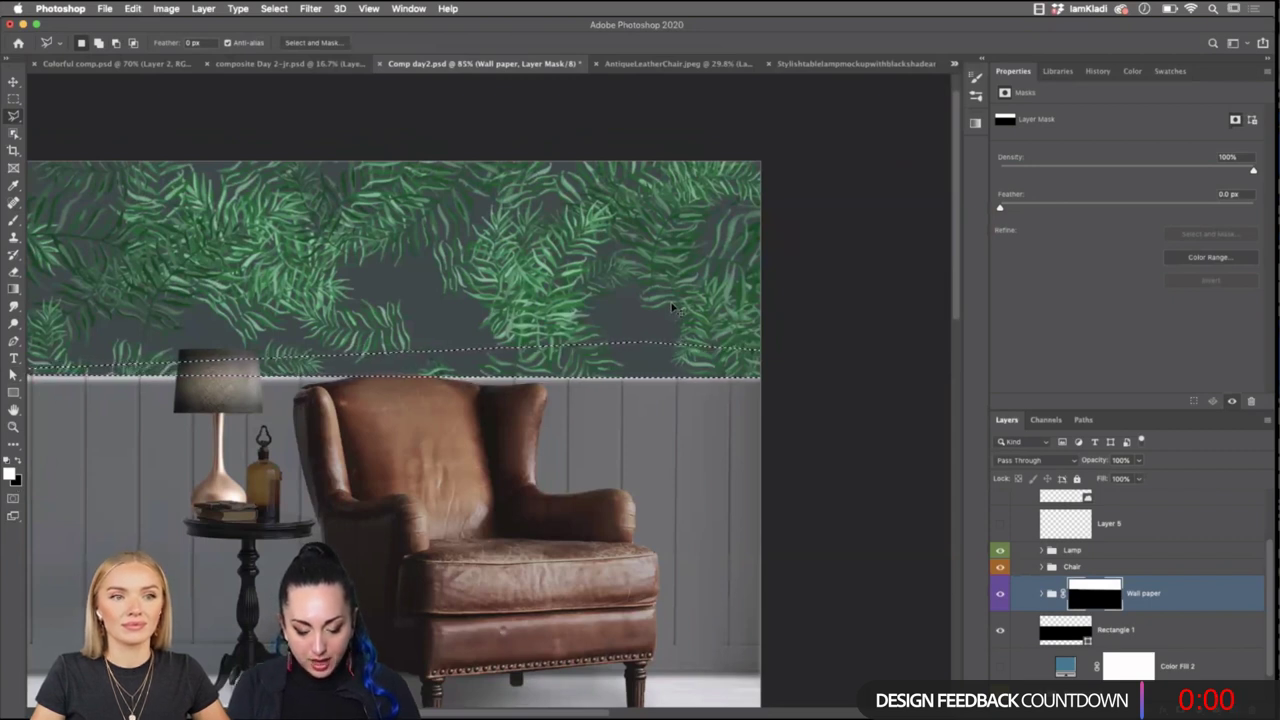
key(super+d)
scroll(675, 310, down, 5)
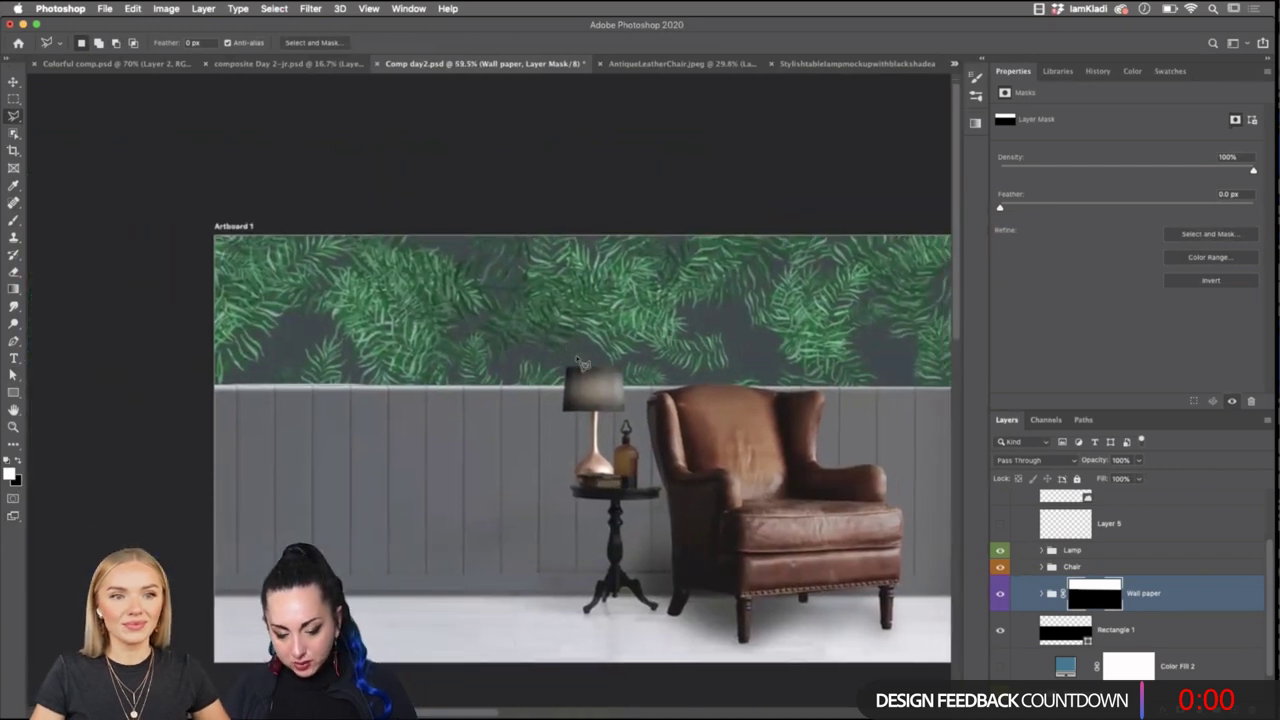
Recolour the wainscot fill from dark grey to a pale grey-blue tone.
drag(696, 538, 580, 518)
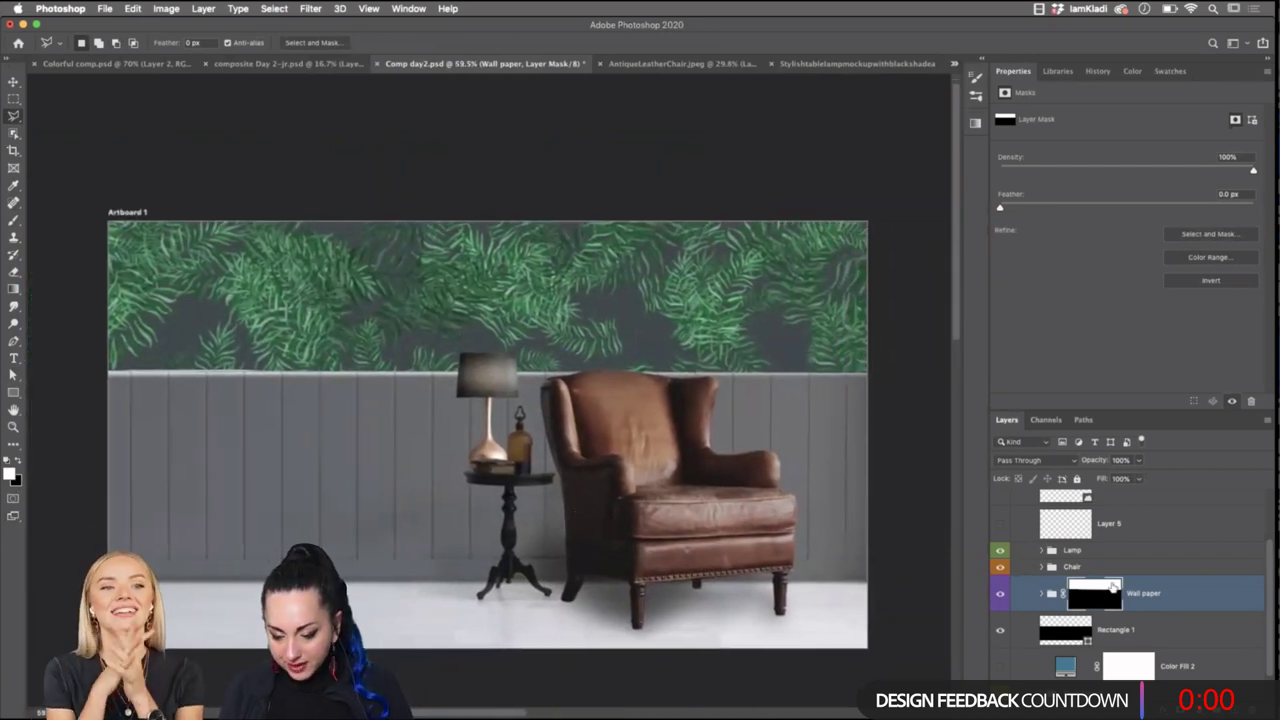
double_click(1062, 634)
click(932, 330)
mouse_move(914, 337)
mouse_down()
mouse_move(757, 325)
mouse_move(797, 322)
mouse_up()
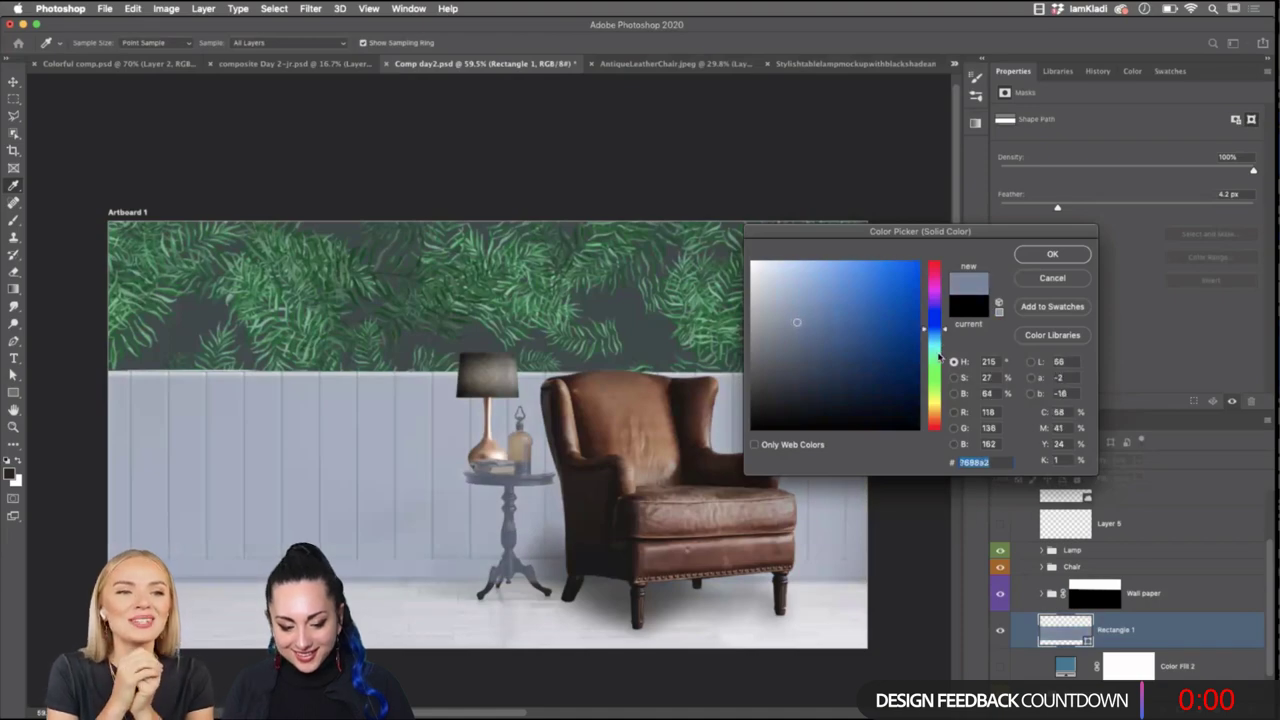
drag(942, 350, 940, 366)
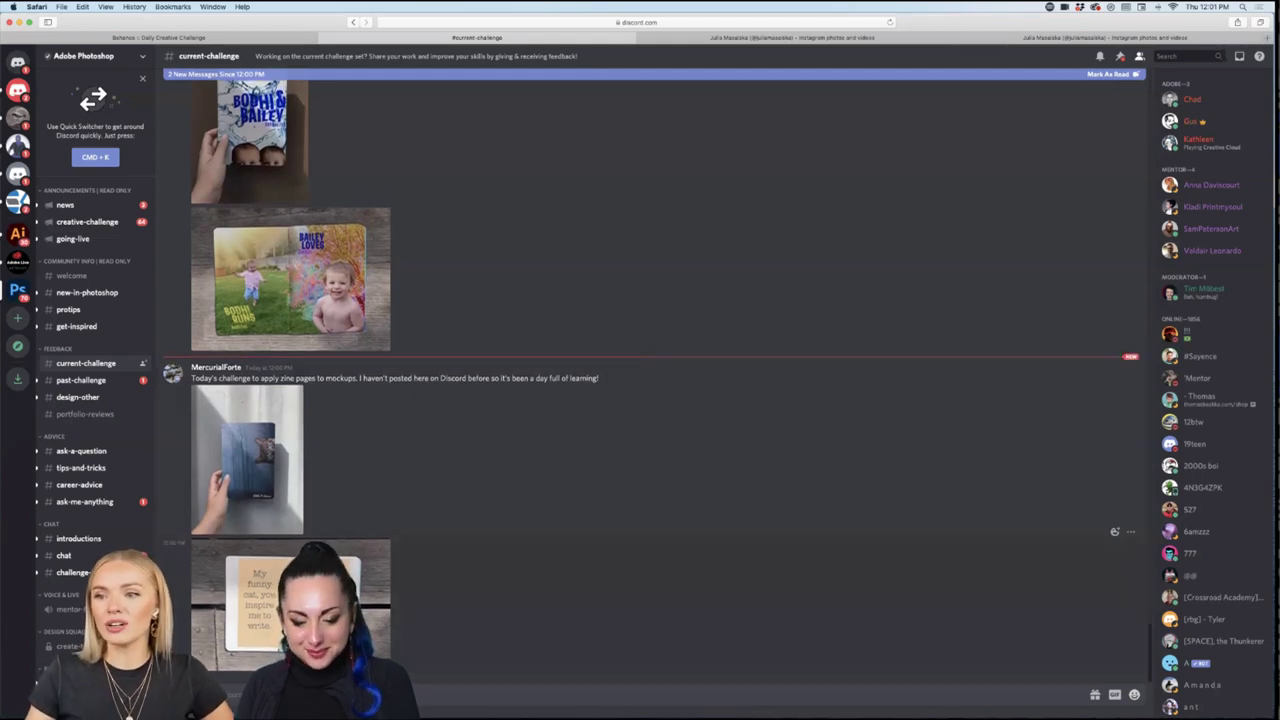
Enlarge the 'My funny cat' zine mockup image in #current-challenge.
click(300, 600)
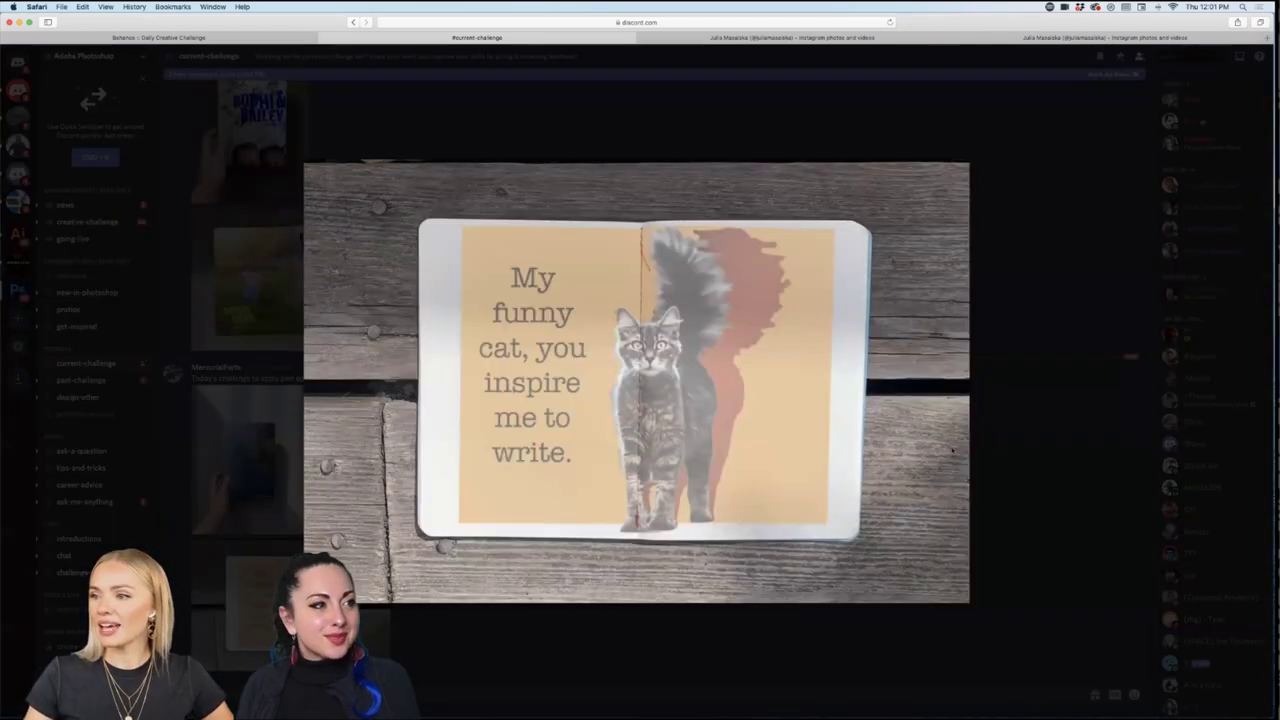
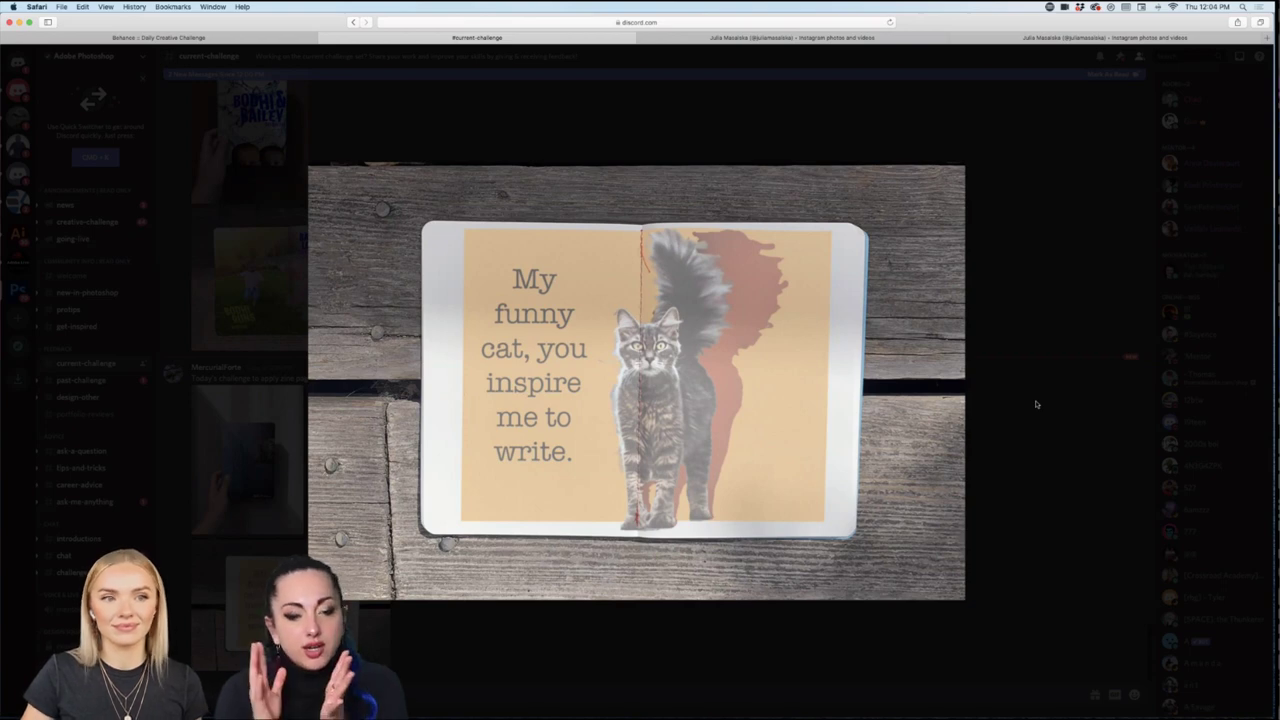
Close the My funny cat zine and enlarge the blue peeking-cat zine photo from MercurialForte's post.
click(1036, 404)
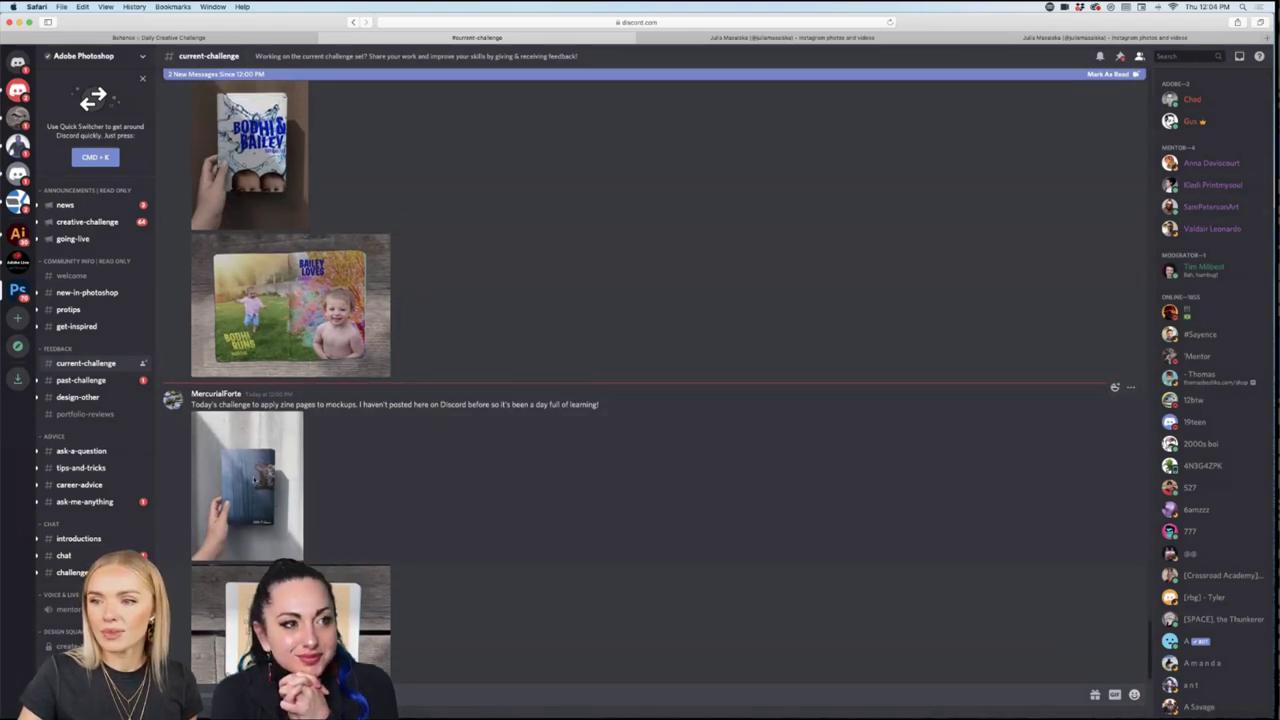
click(254, 482)
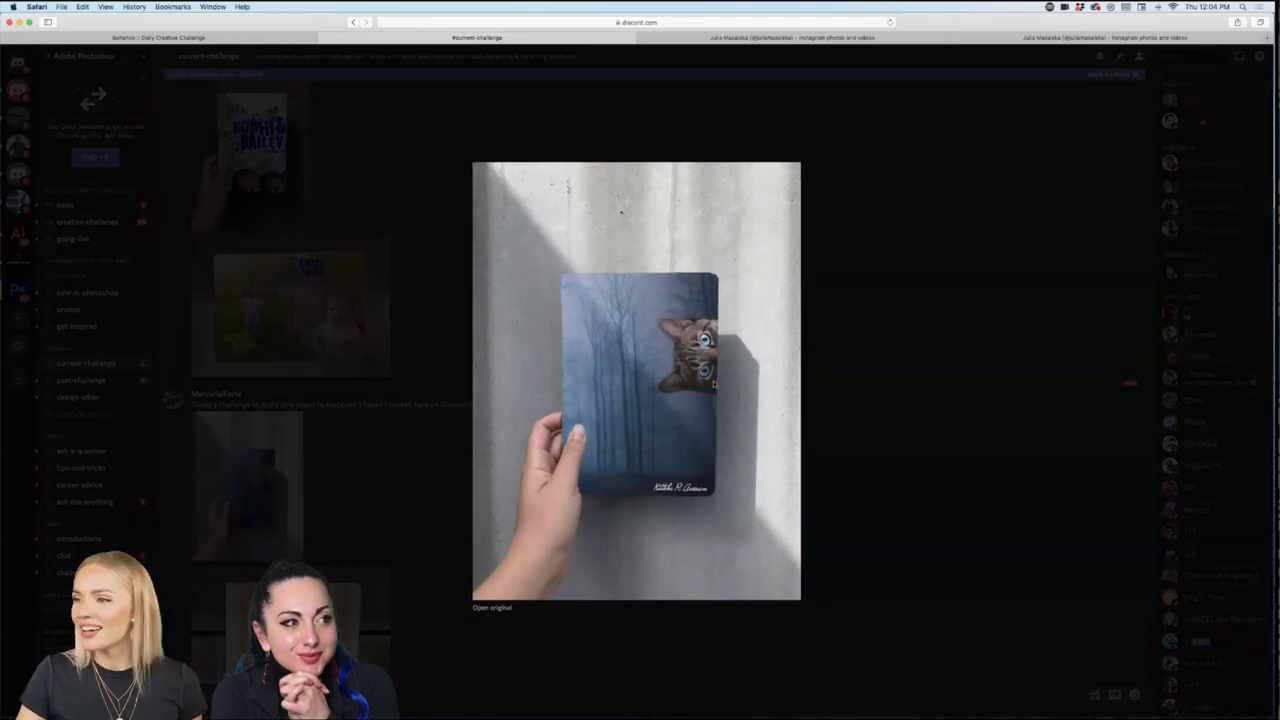
click(876, 448)
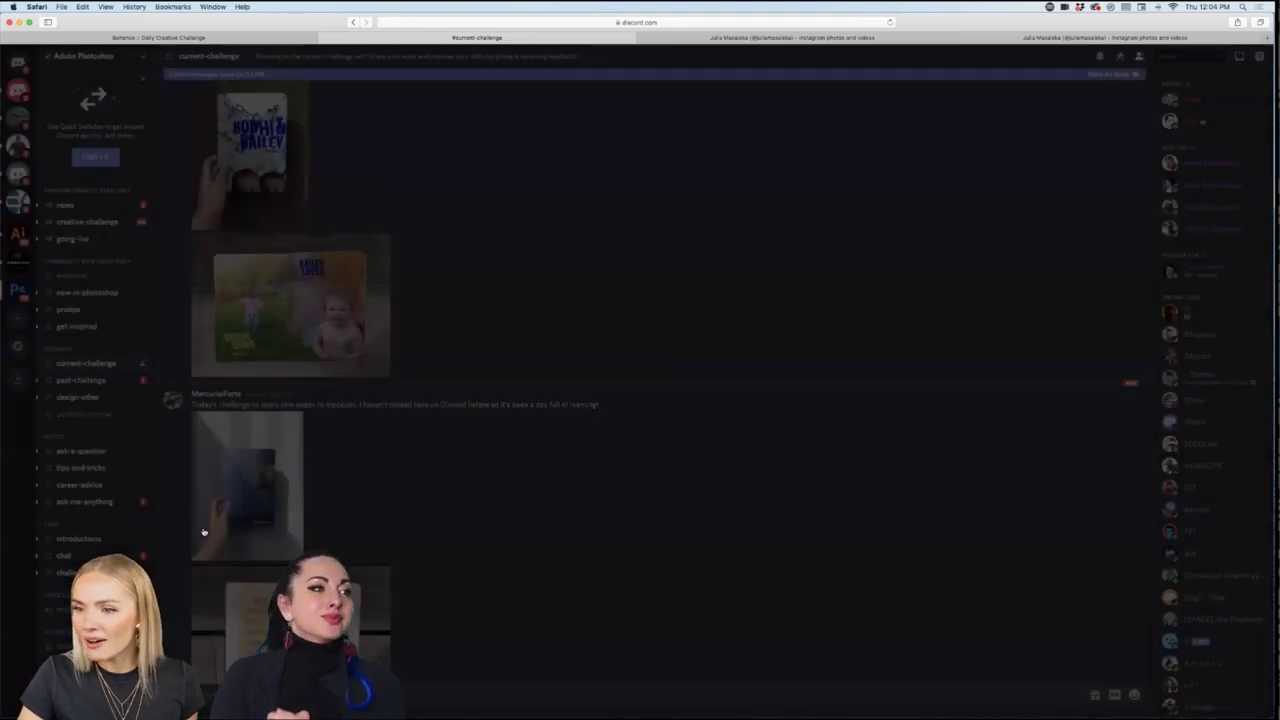
click(219, 500)
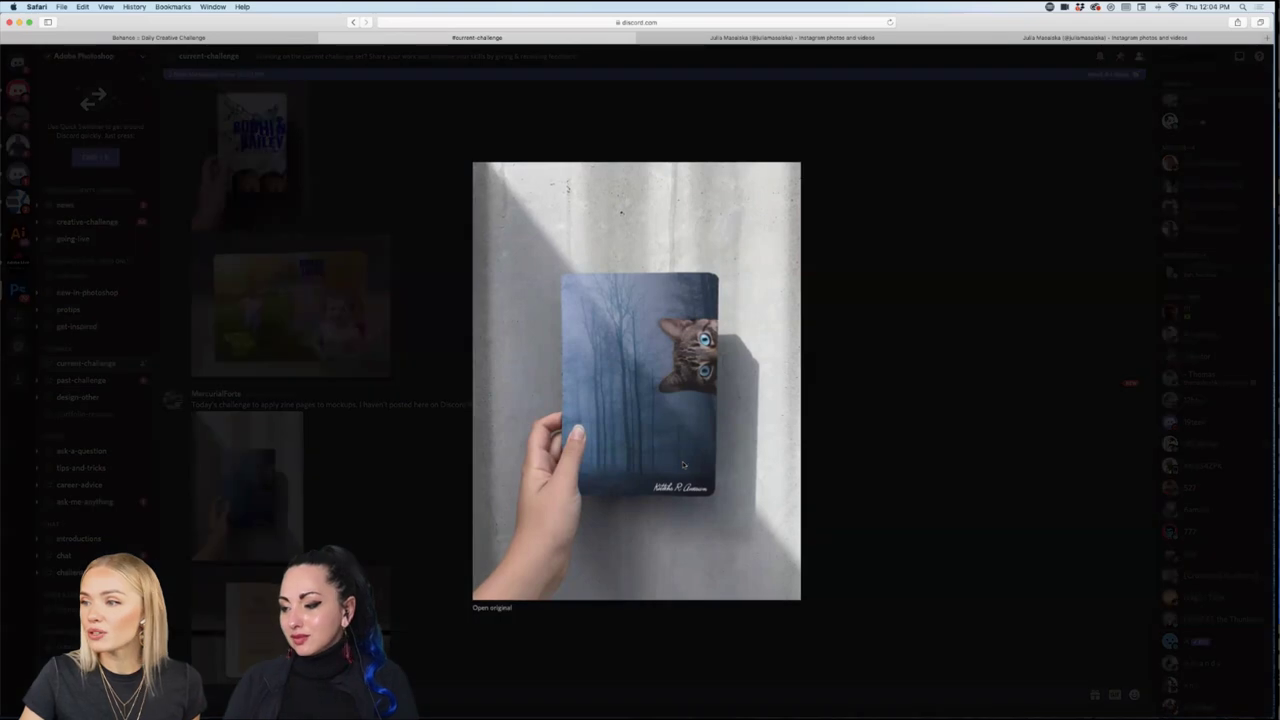
click(362, 520)
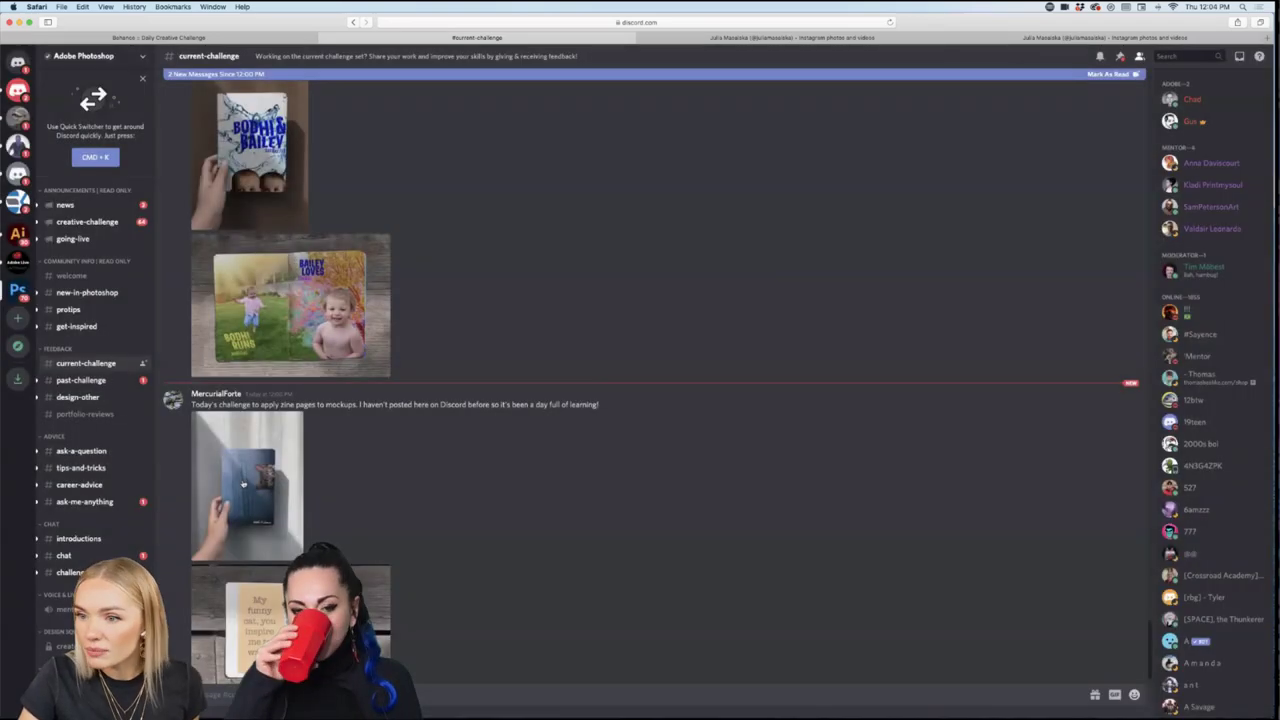
click(224, 456)
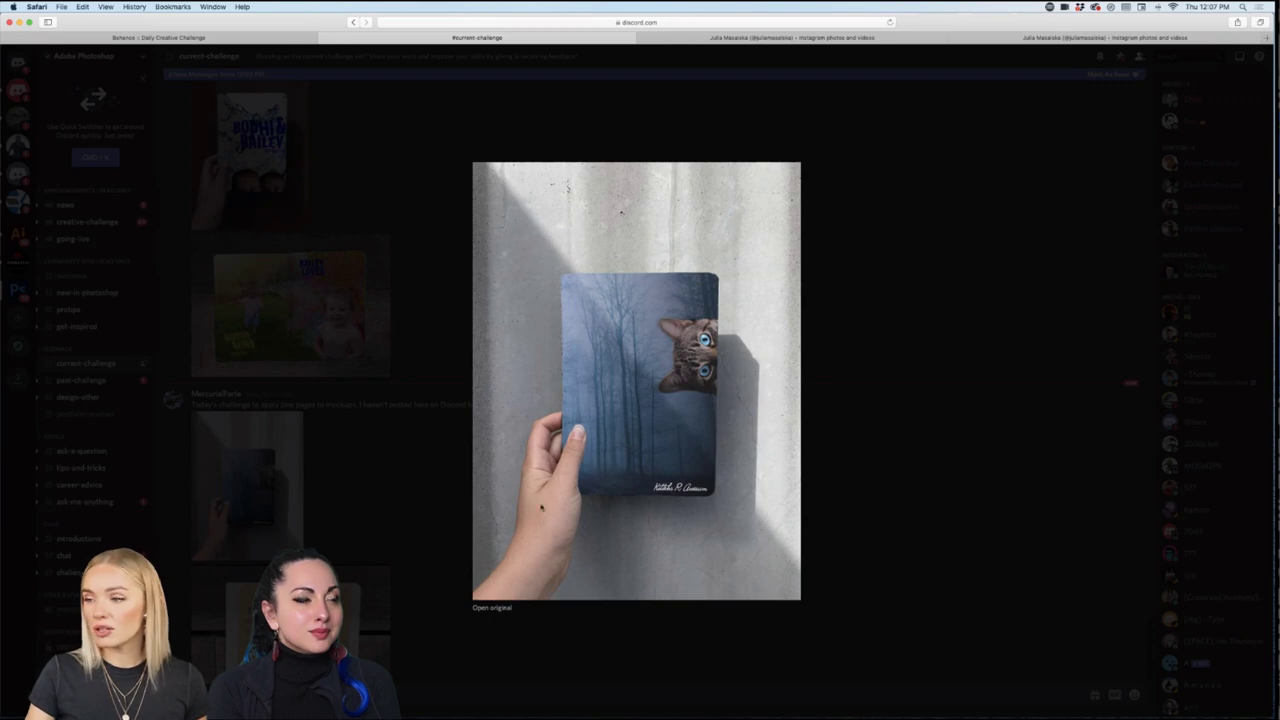
Close the cat zine and enlarge Macmat's Bodhi & Bailey Summer Fun cover mockup further up.
click(901, 448)
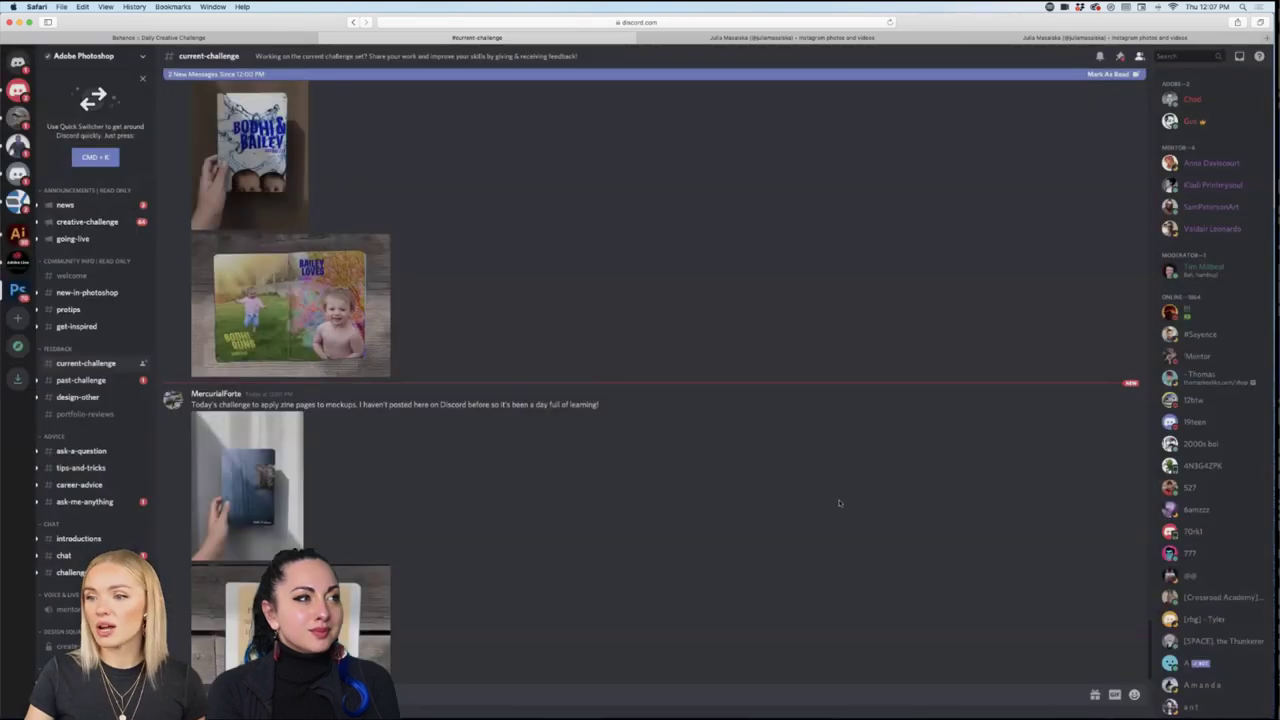
scroll(435, 560, up, 1)
scroll(435, 560, up, 5)
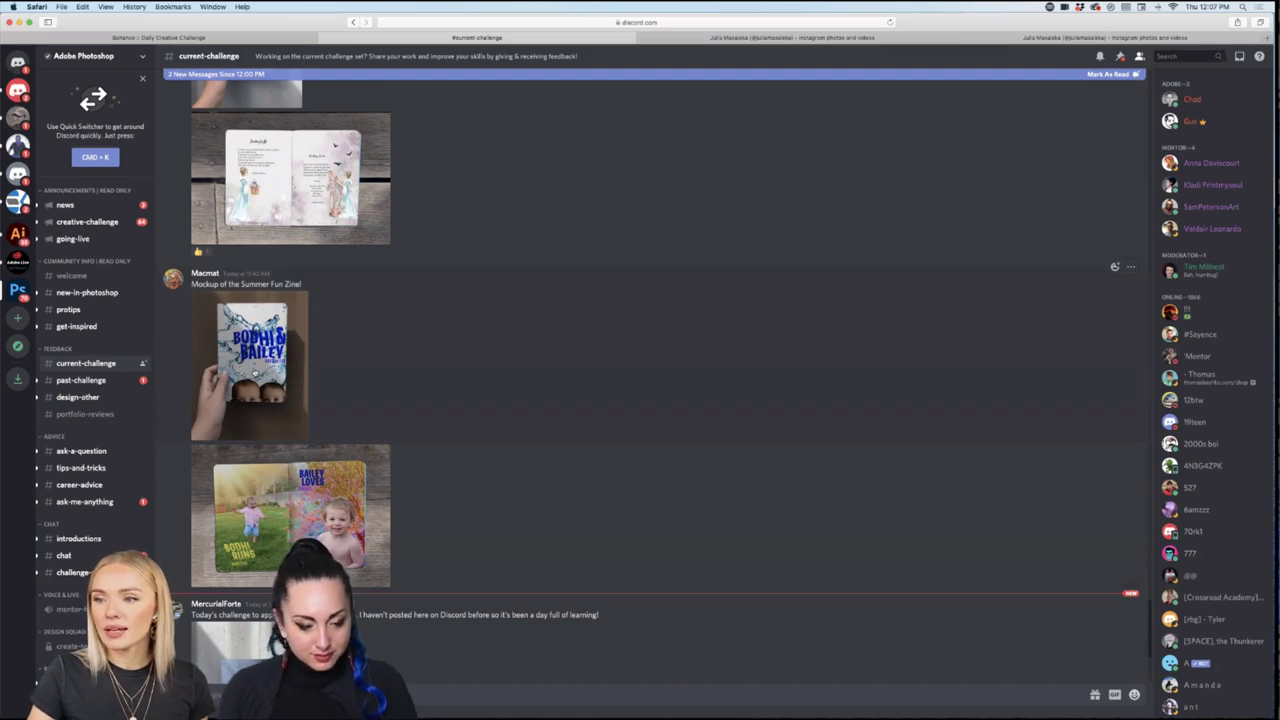
click(254, 373)
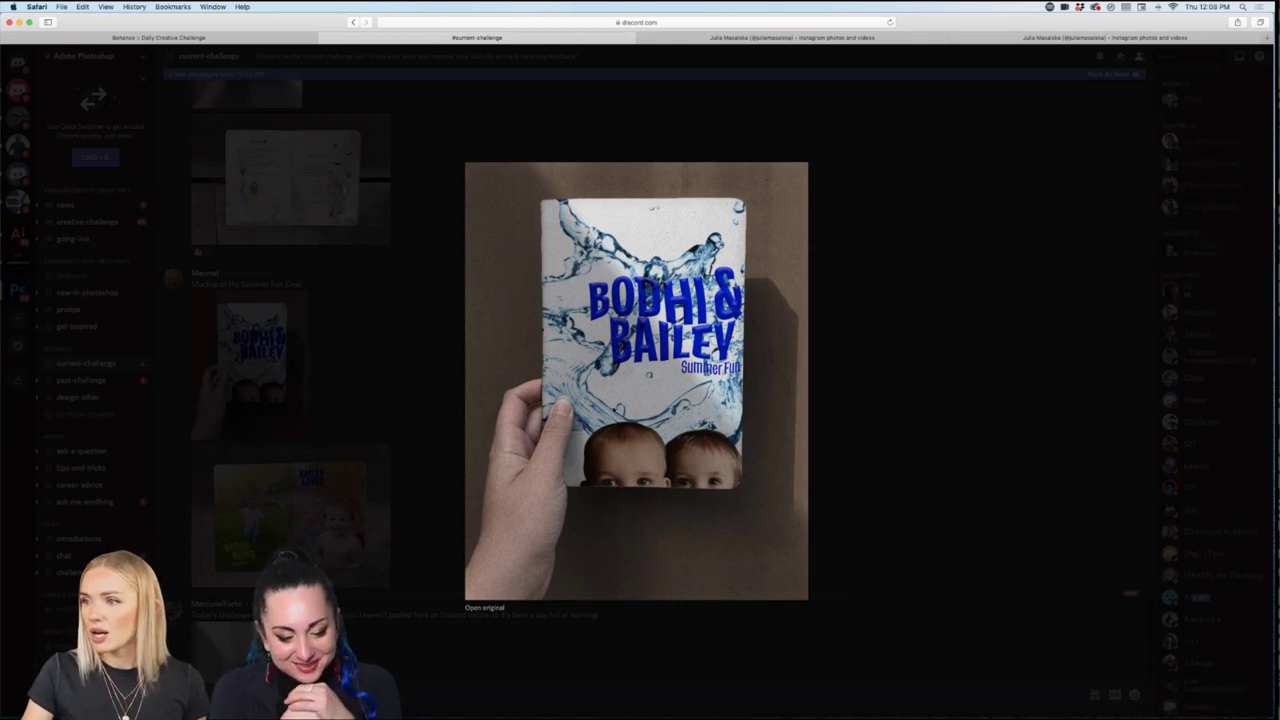
View the Bodhi & Bailey spread mockup, close it, and scroll up to the mockup application posts.
click(920, 376)
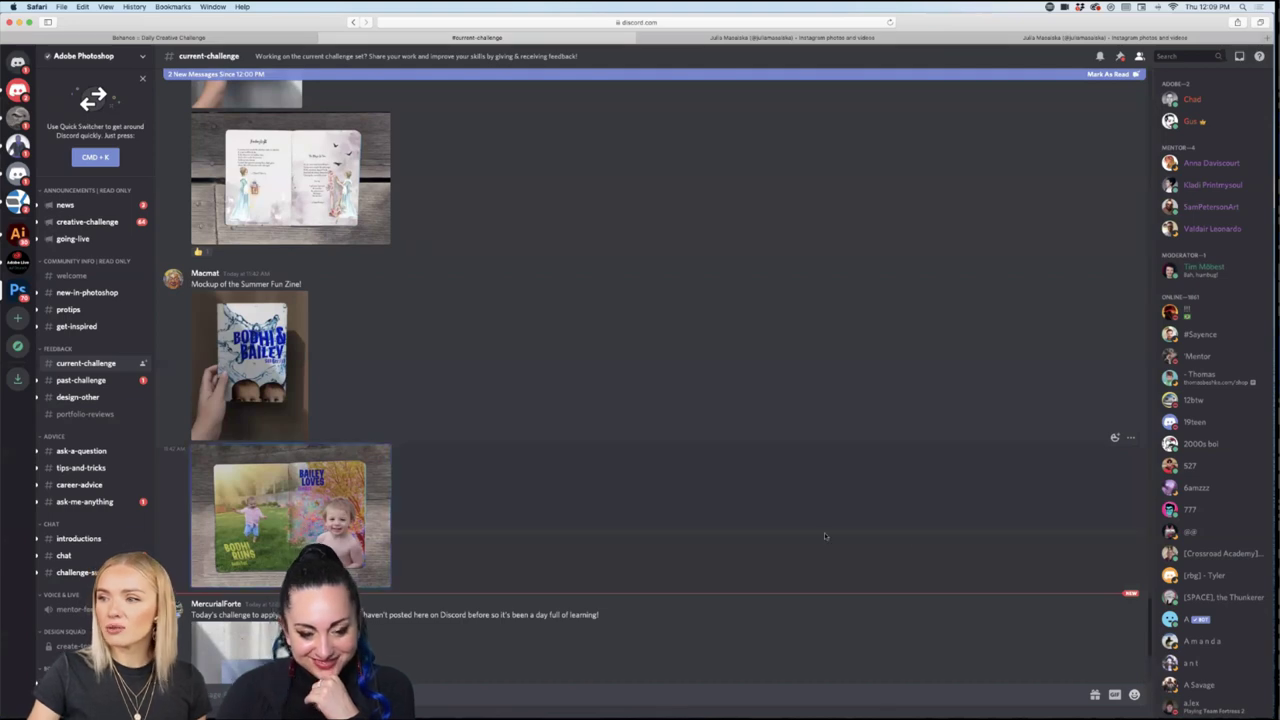
click(306, 527)
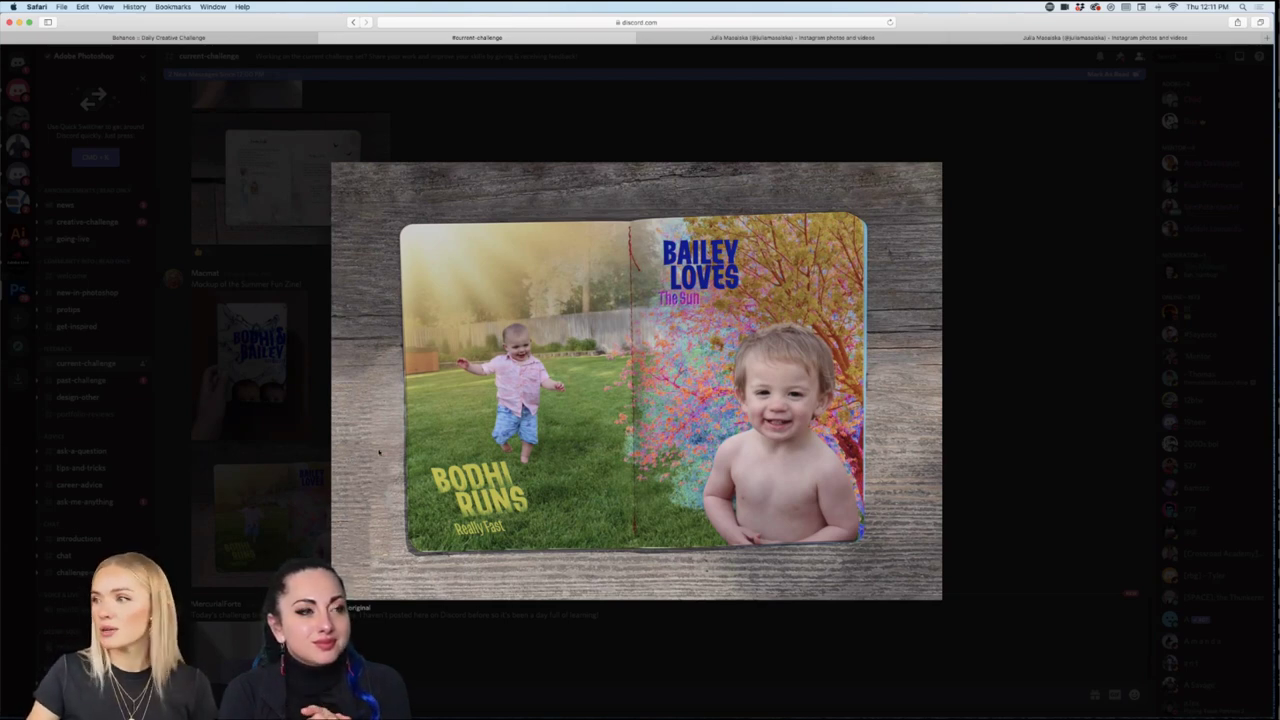
click(985, 388)
scroll(687, 452, up, 5)
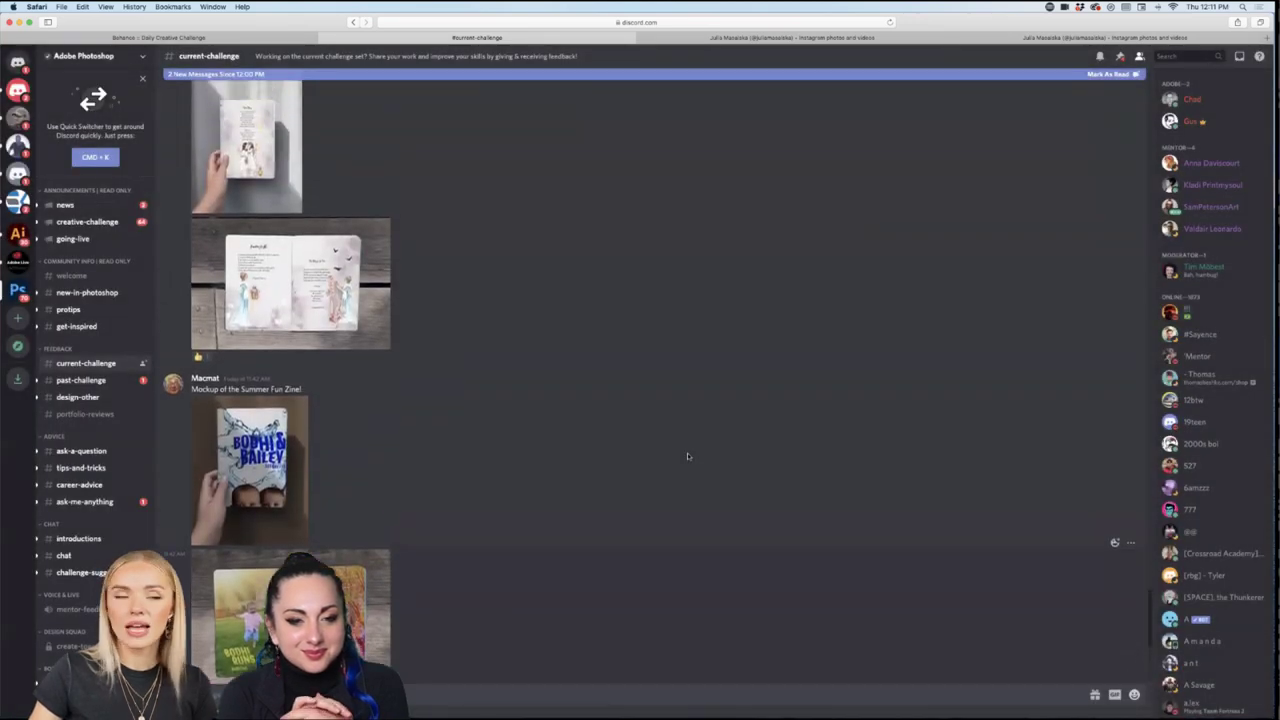
scroll(687, 456, up, 1)
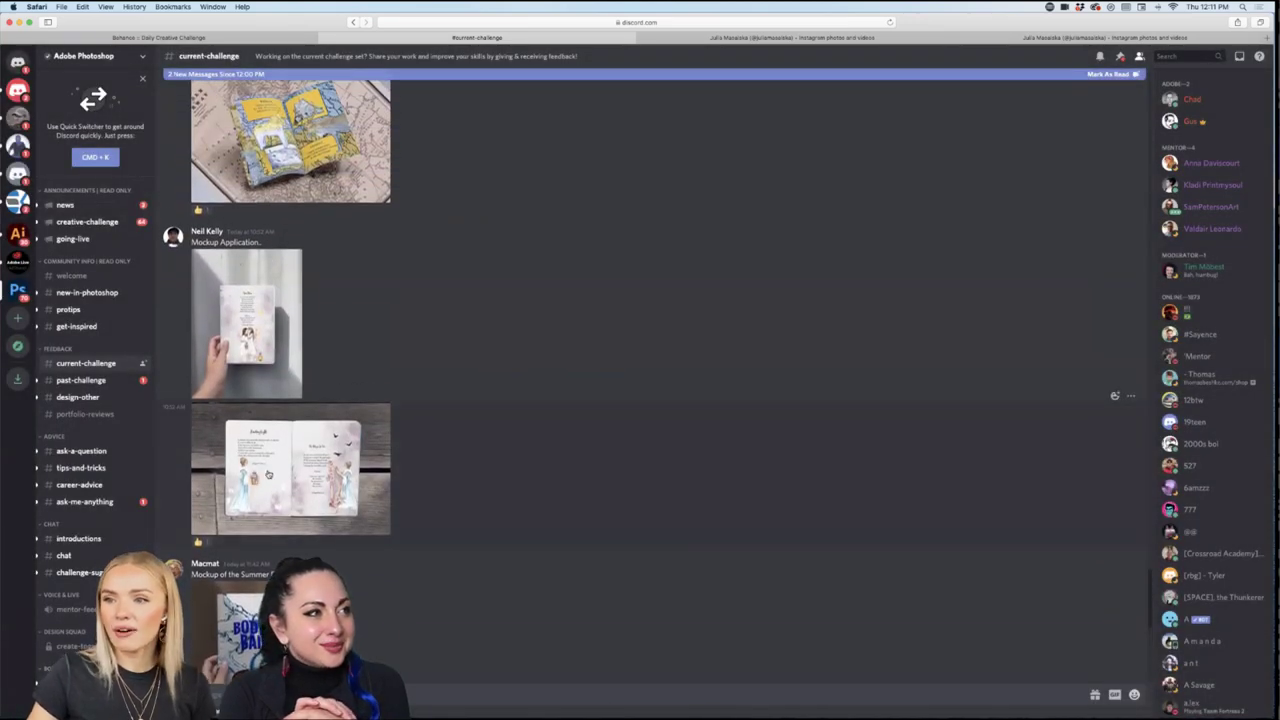
Enlarge the hand-held Twin Stars poem booklet mockup photo.
click(266, 356)
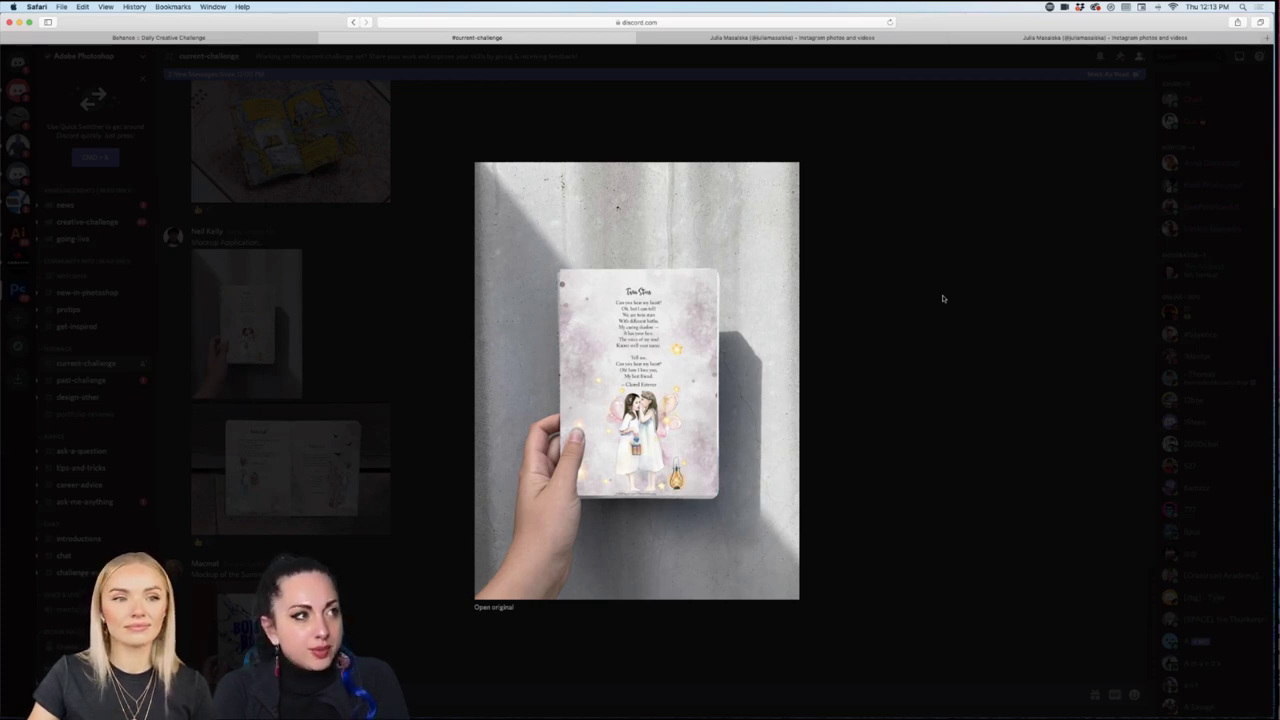
Close the Twin Stars booklet and the open-book spread of Finding Light and The Magic In You.
click(910, 302)
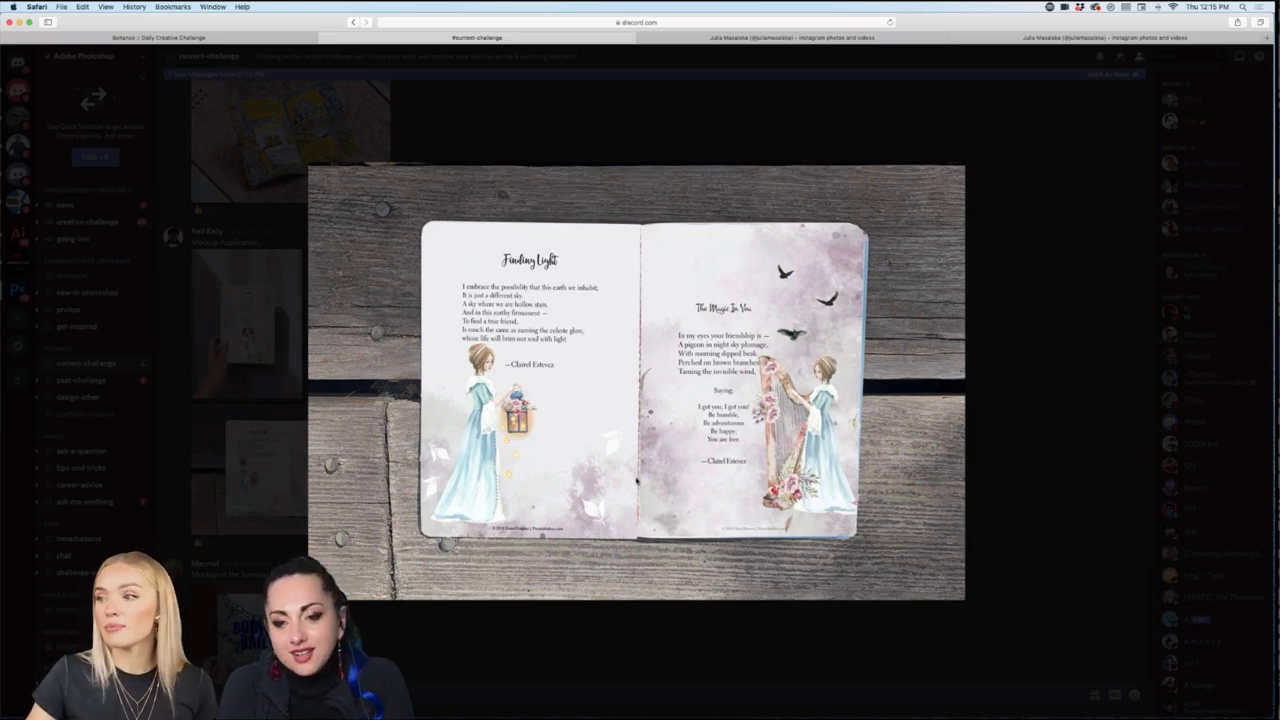
click(1010, 436)
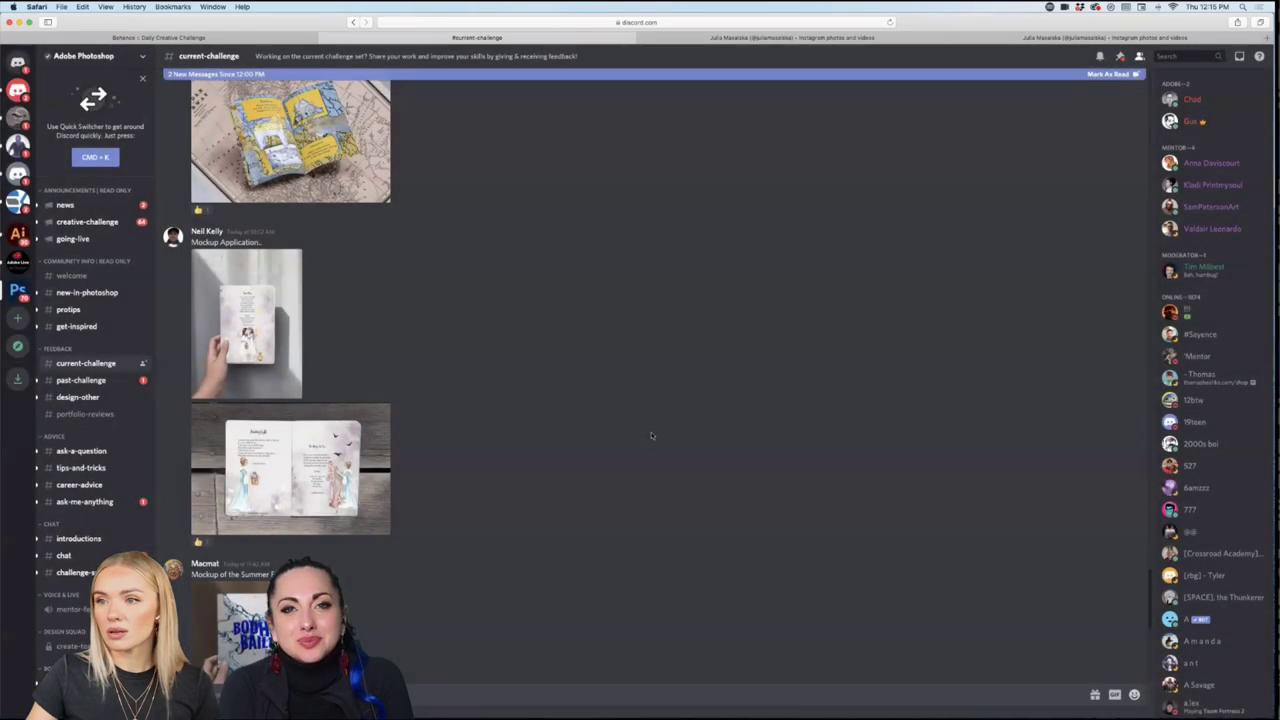
Scroll up and enlarge the yellow-and-blue zine spread lying on the vintage map.
scroll(651, 435, up, 4)
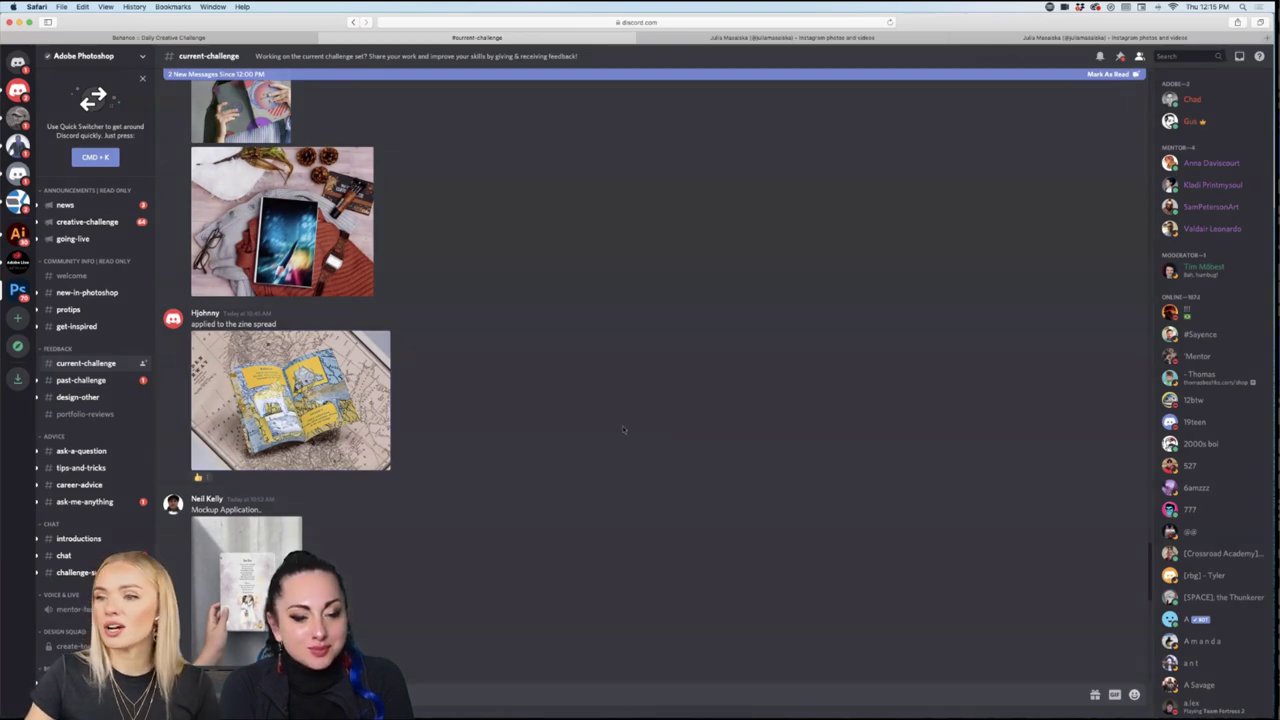
click(278, 405)
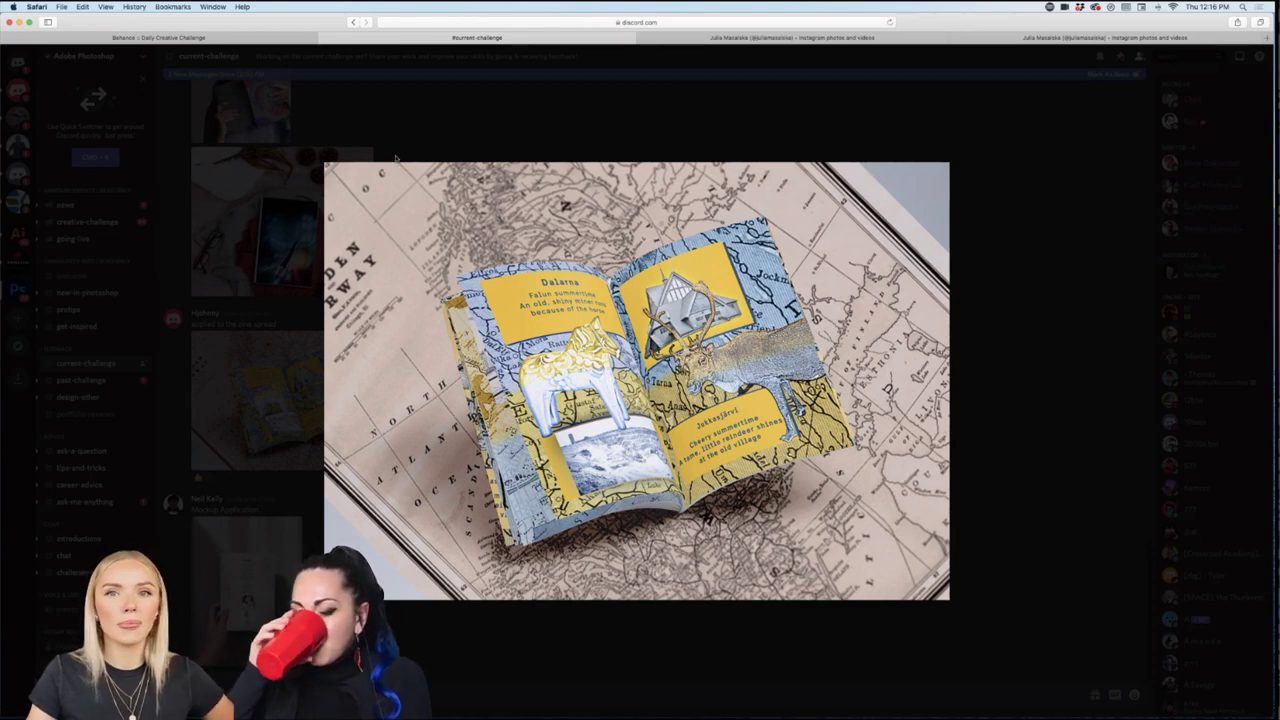
Close the zine spread preview and return to Comp day2.psd in Photoshop.
click(395, 157)
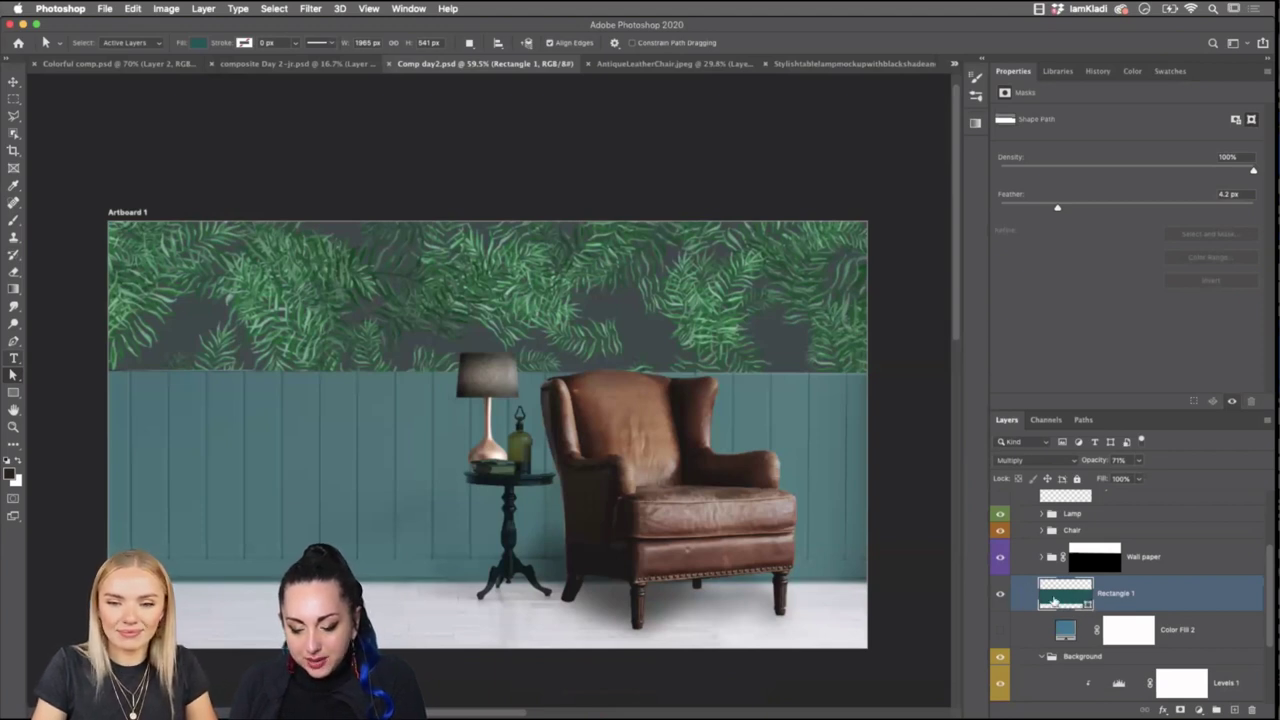
Delete the Color Fill 2 layer, check the teal Rectangle 1 wall, and select it.
click(1200, 628)
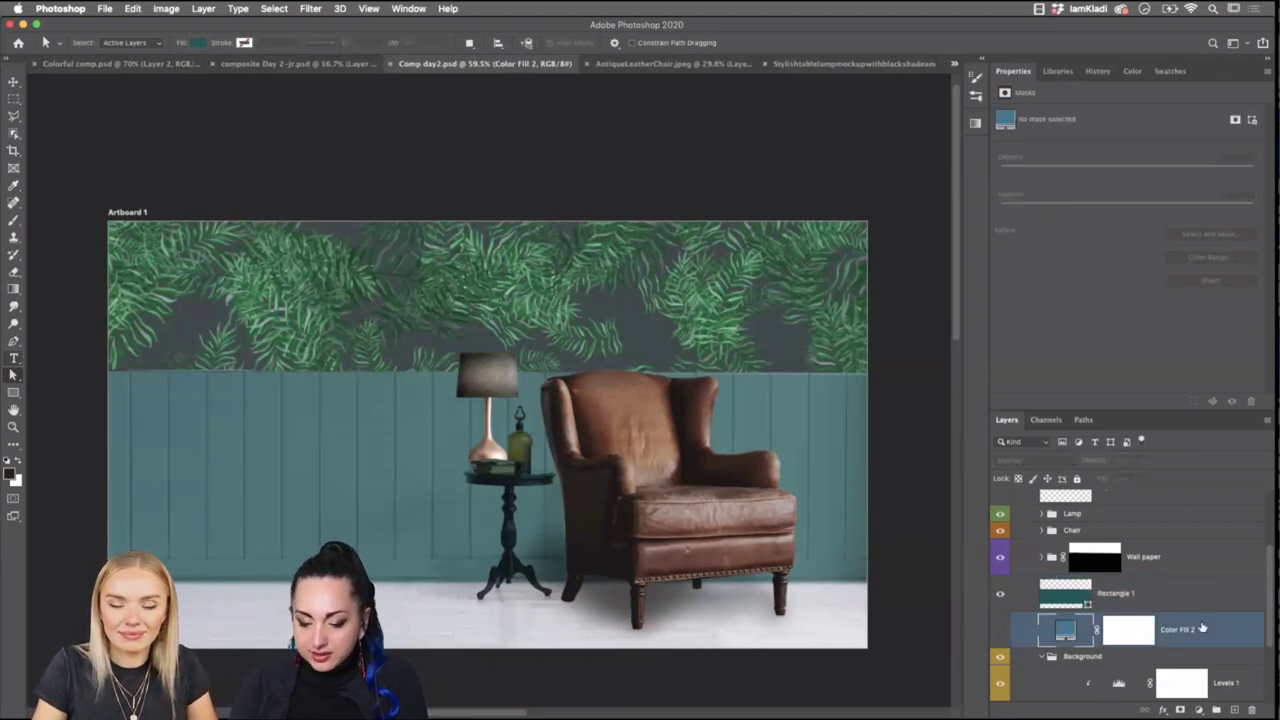
key(Delete)
click(1000, 594)
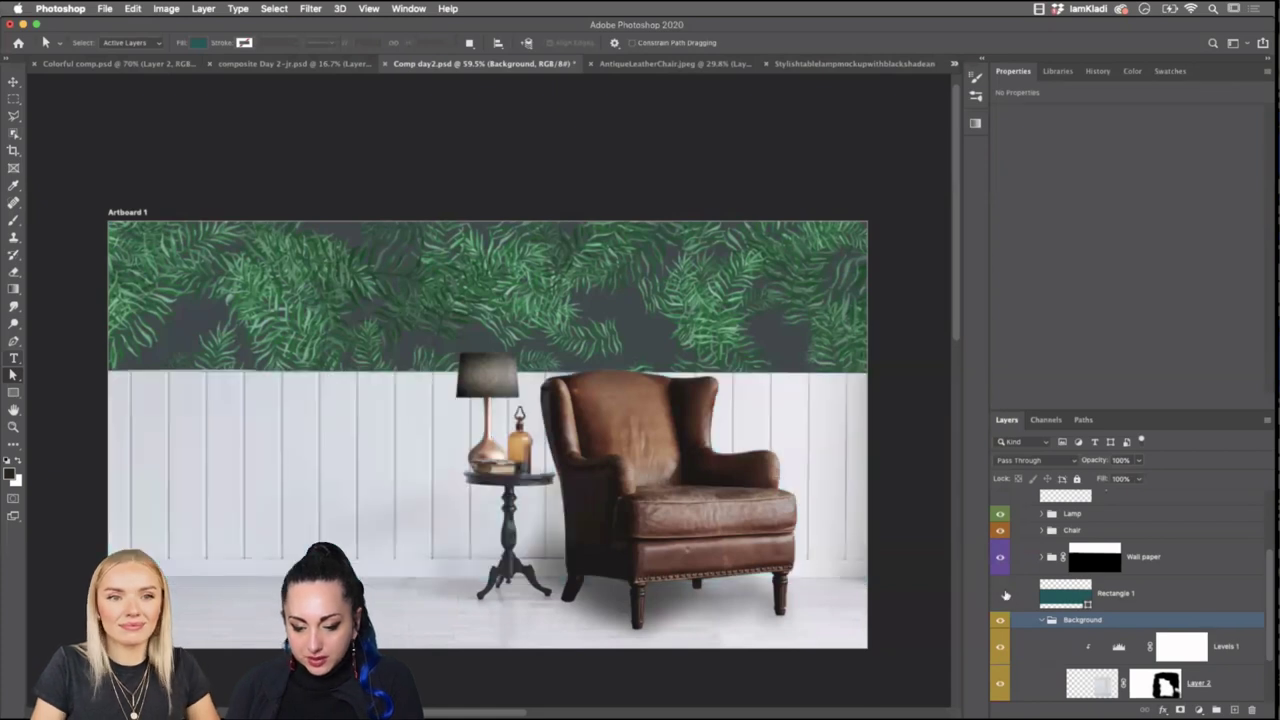
click(1002, 594)
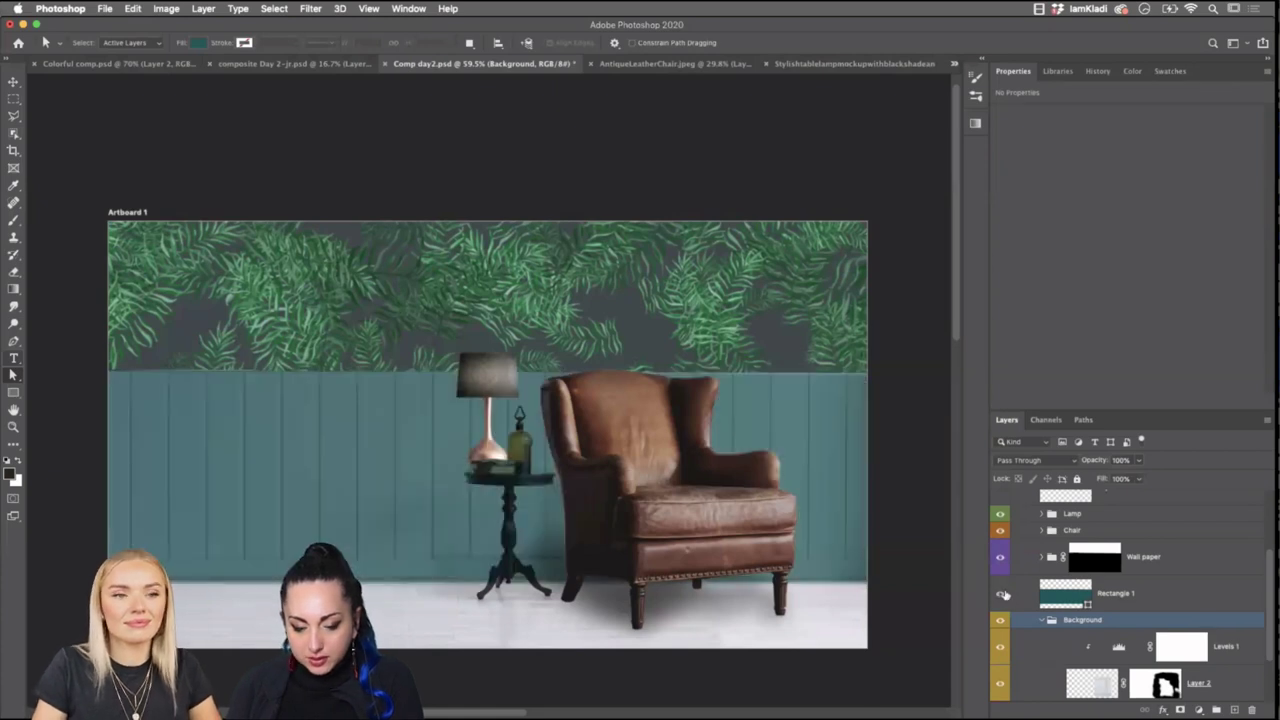
click(1108, 594)
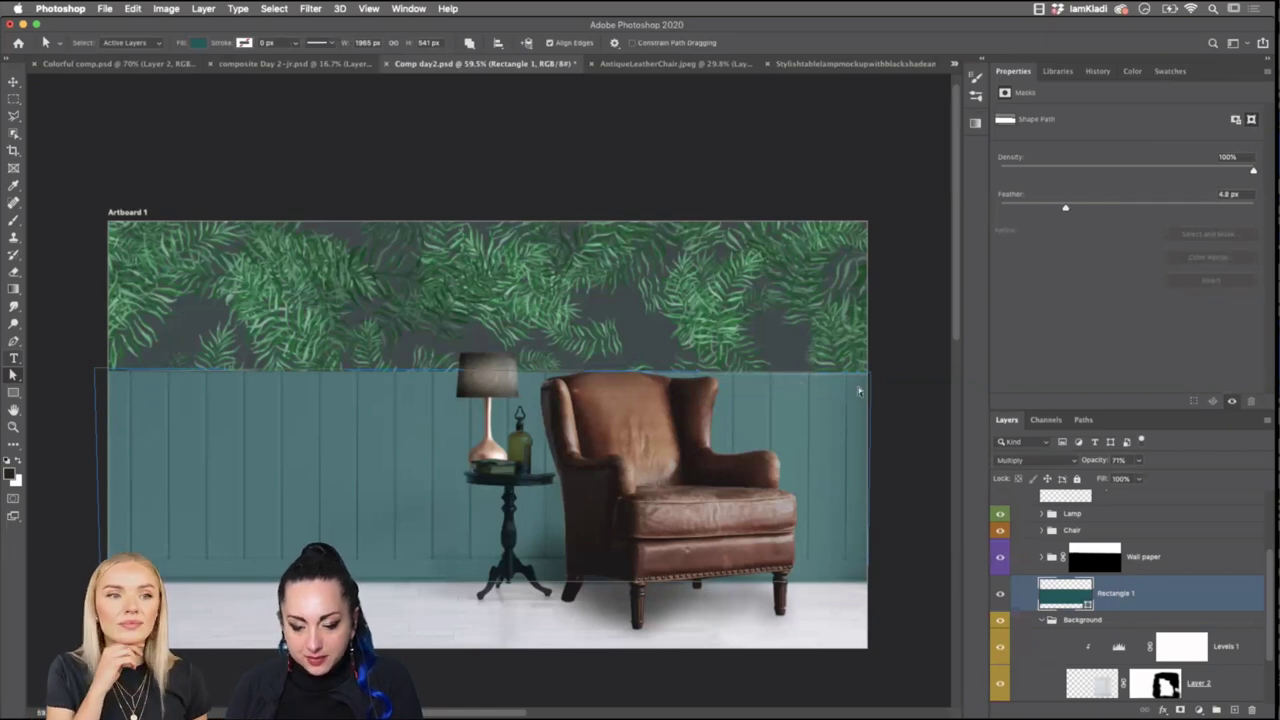
Adjust Rectangle 1's feather, removing it and then softening the edges to 4.1 px.
scroll(859, 391, up, 6)
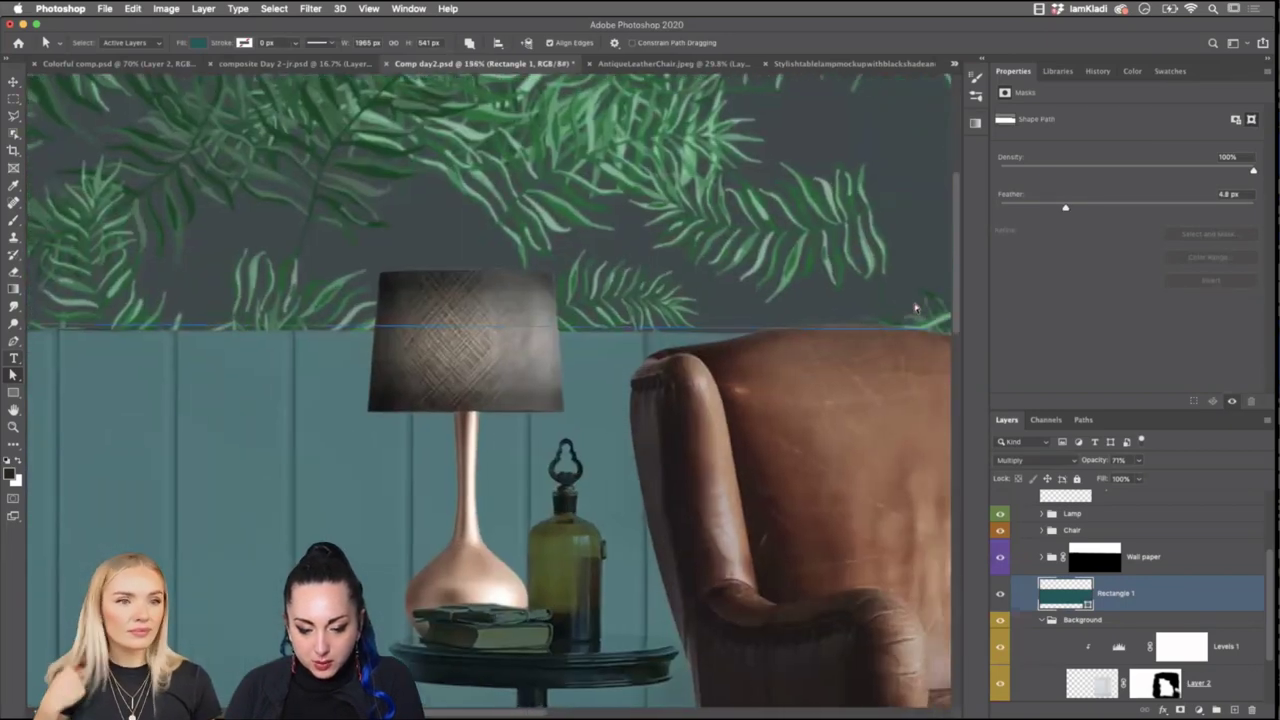
scroll(915, 308, right, 10)
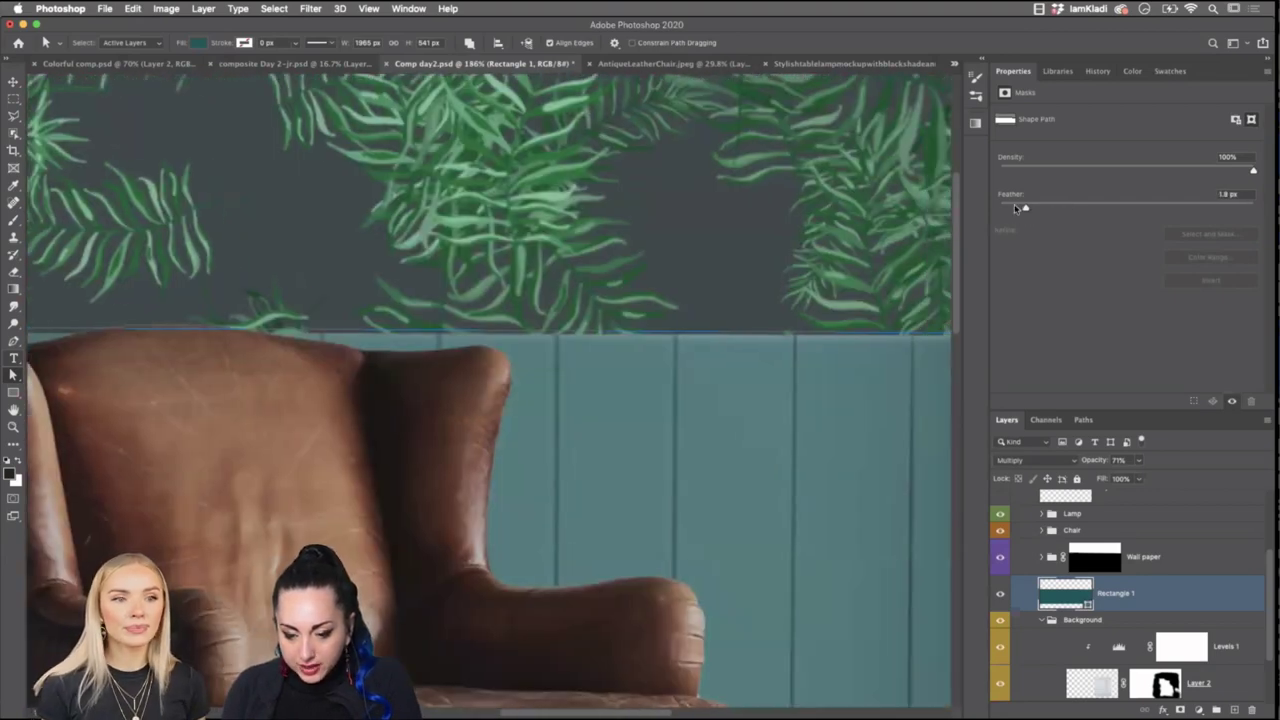
drag(1015, 207, 995, 207)
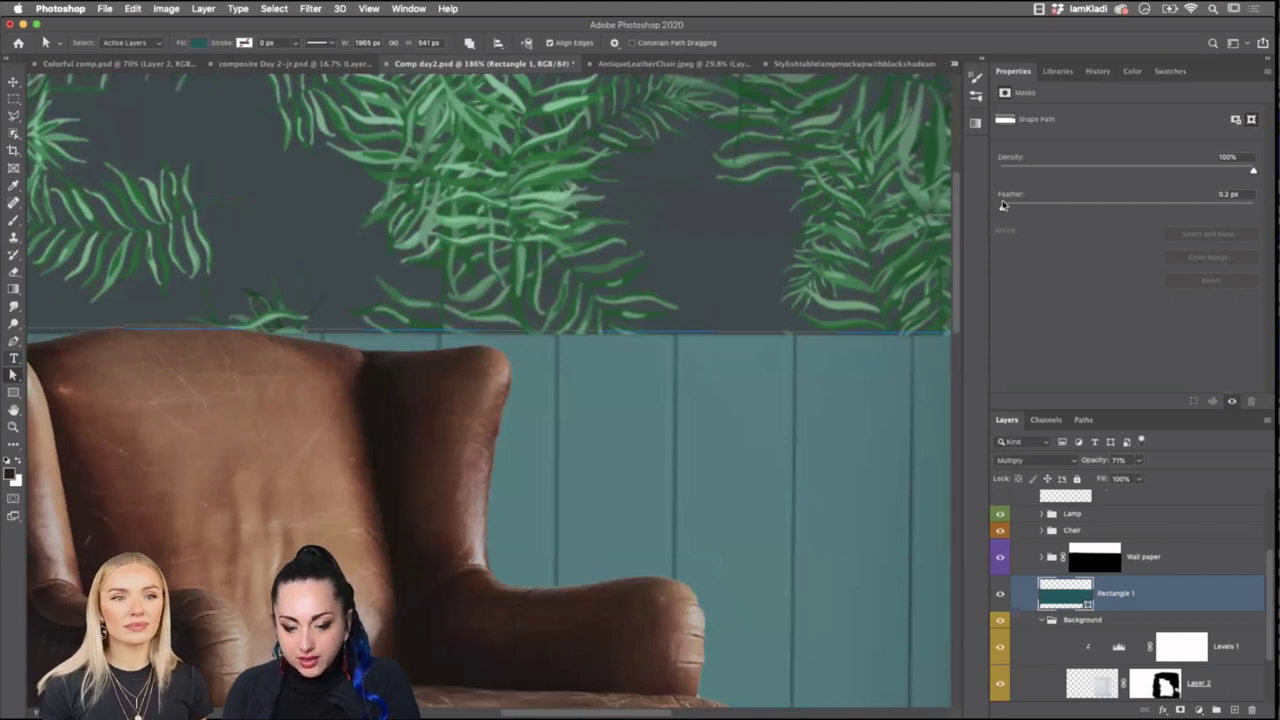
drag(1003, 205, 1056, 210)
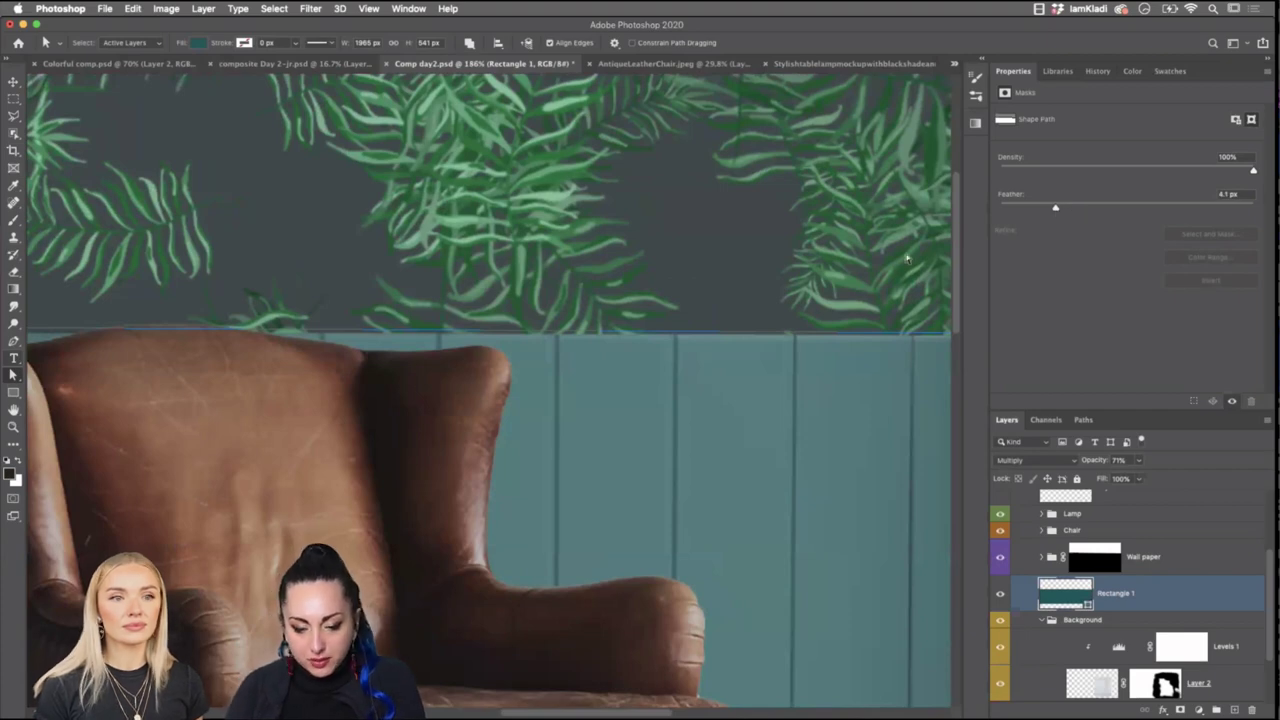
scroll(862, 262, down, 5)
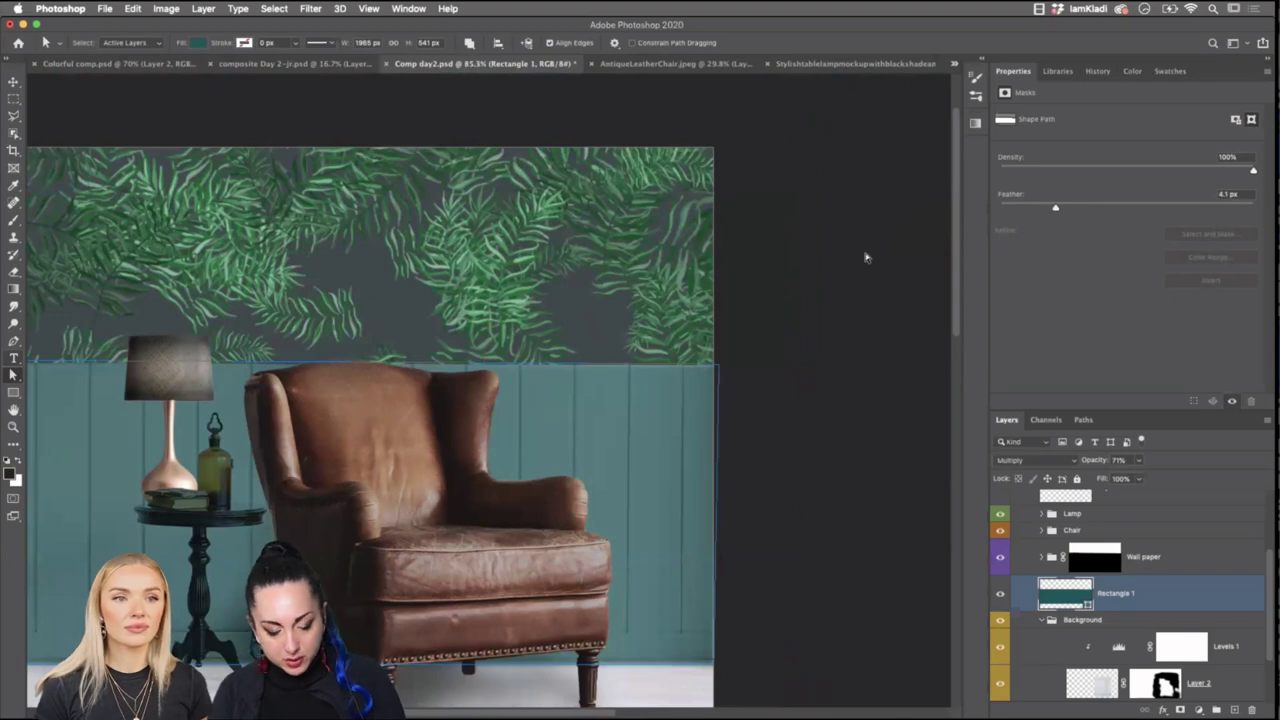
Move the teal rectangle's bottom-right and bottom-left anchors onto the floor line.
click(701, 599)
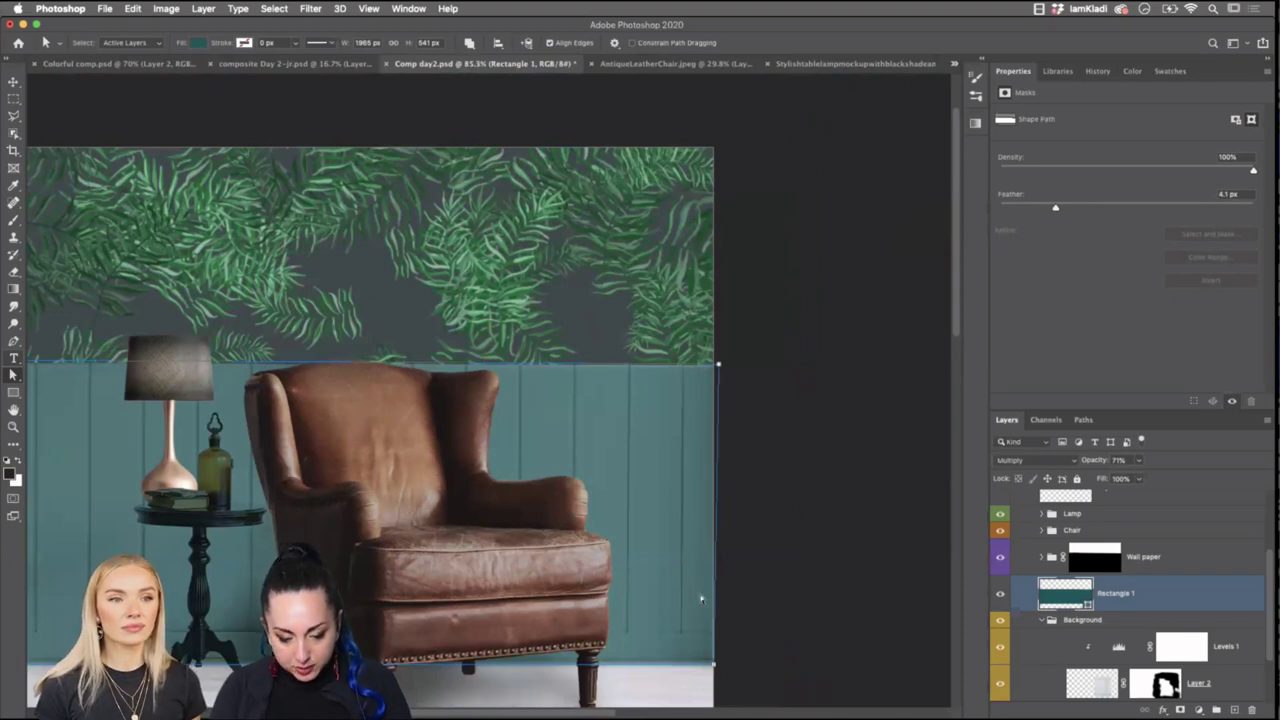
scroll(700, 599, up, 4)
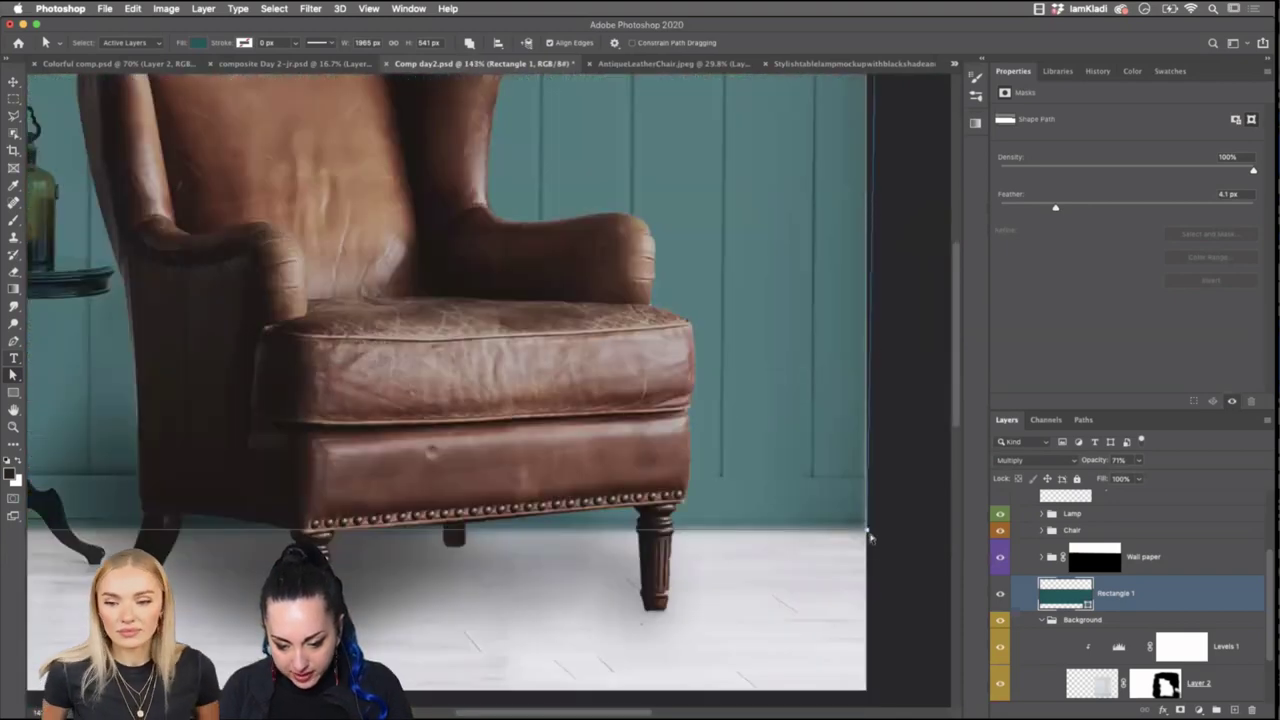
scroll(869, 537, up, 4)
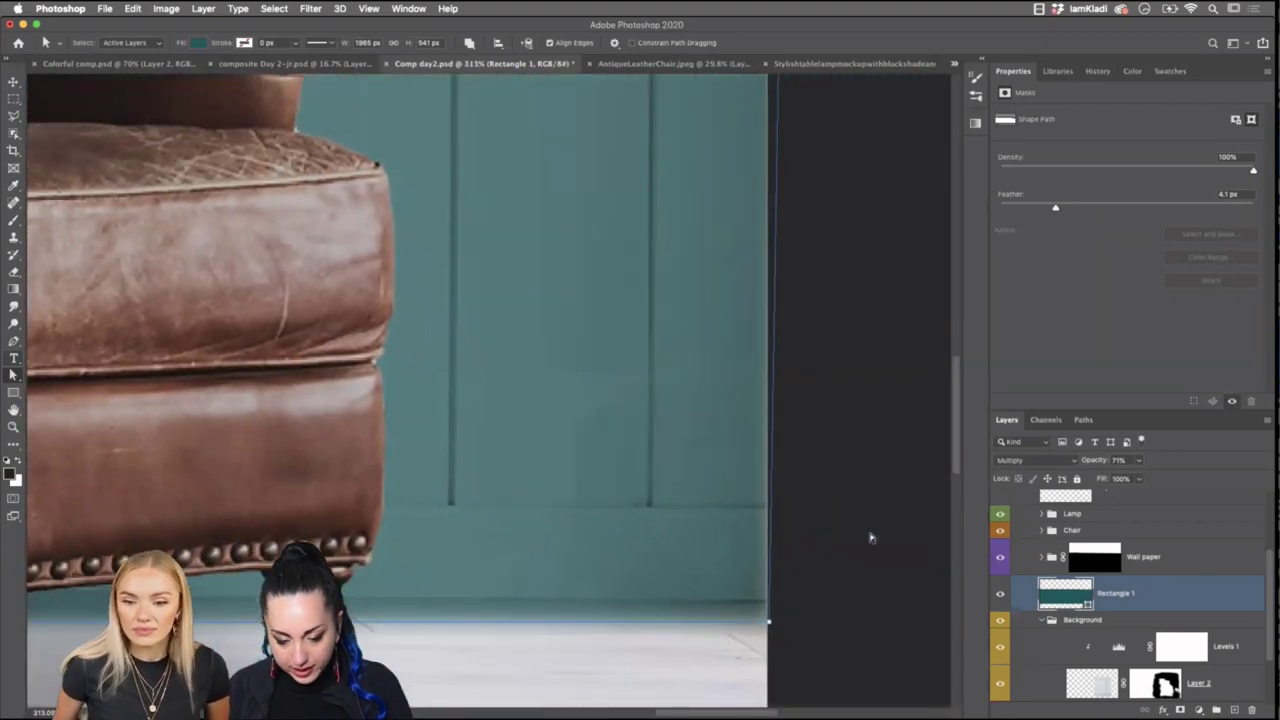
drag(751, 622, 777, 606)
scroll(483, 624, left, 15)
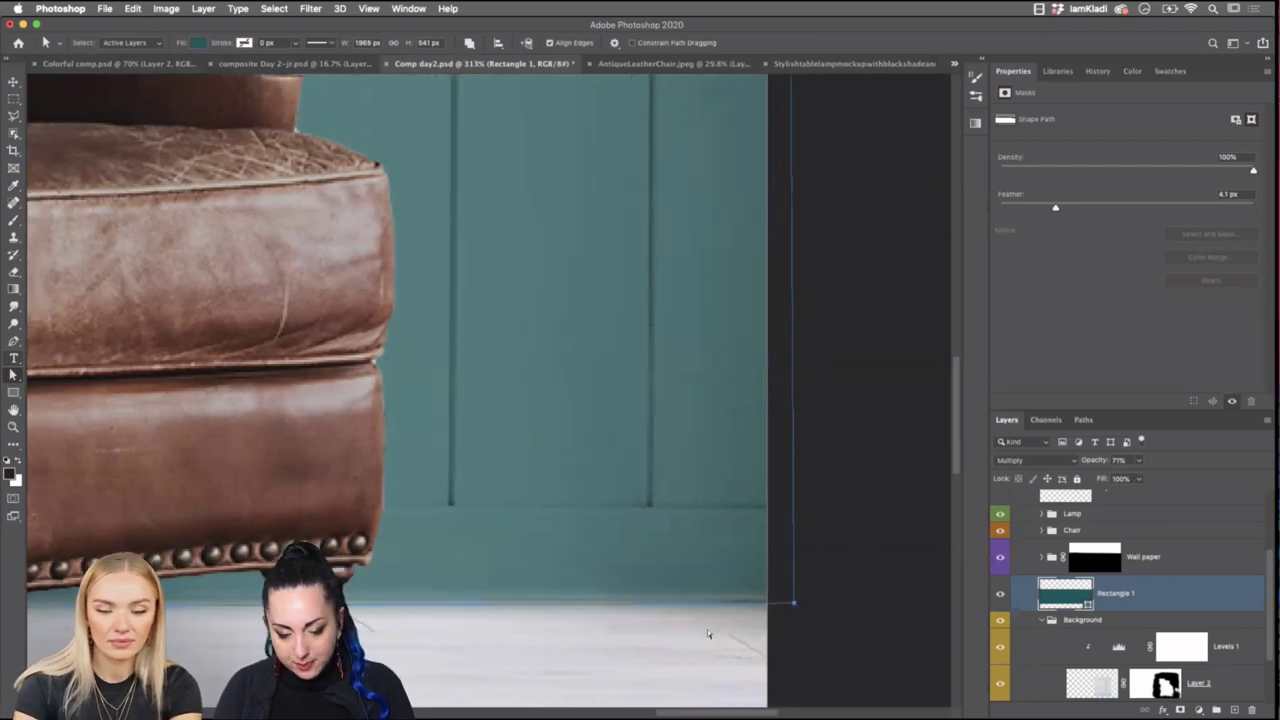
scroll(483, 628, right, 5)
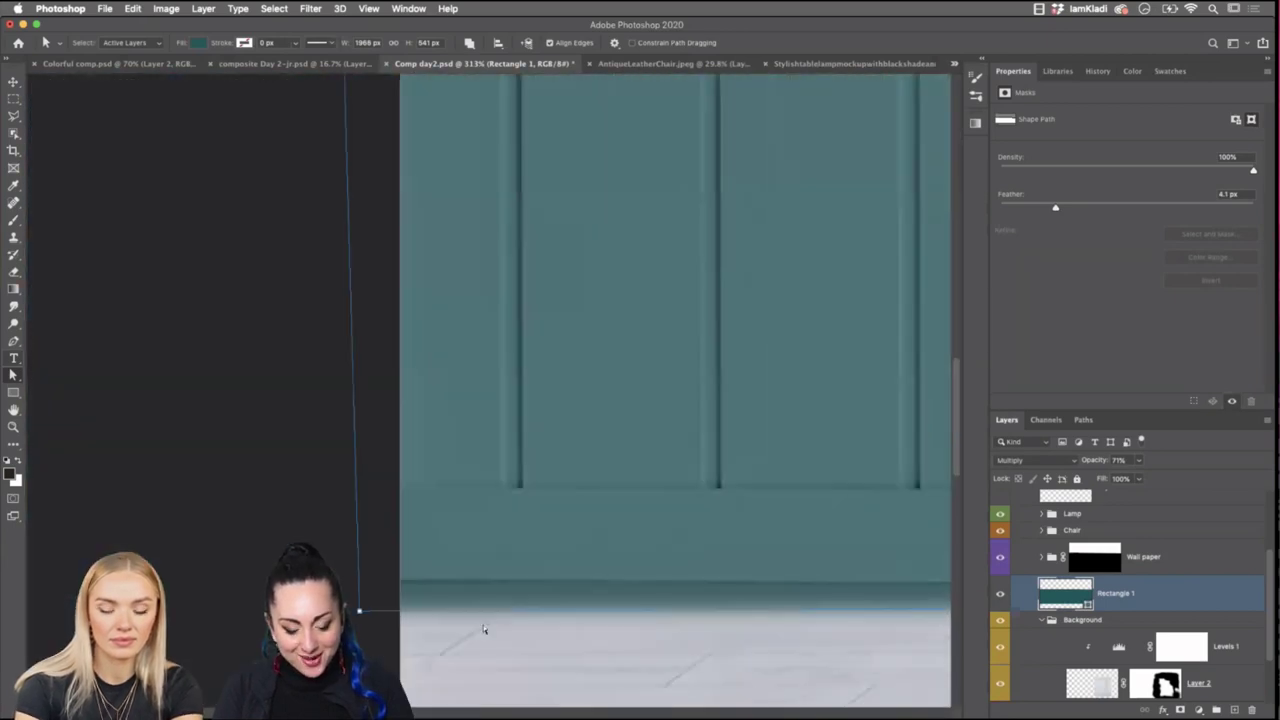
drag(356, 609, 349, 590)
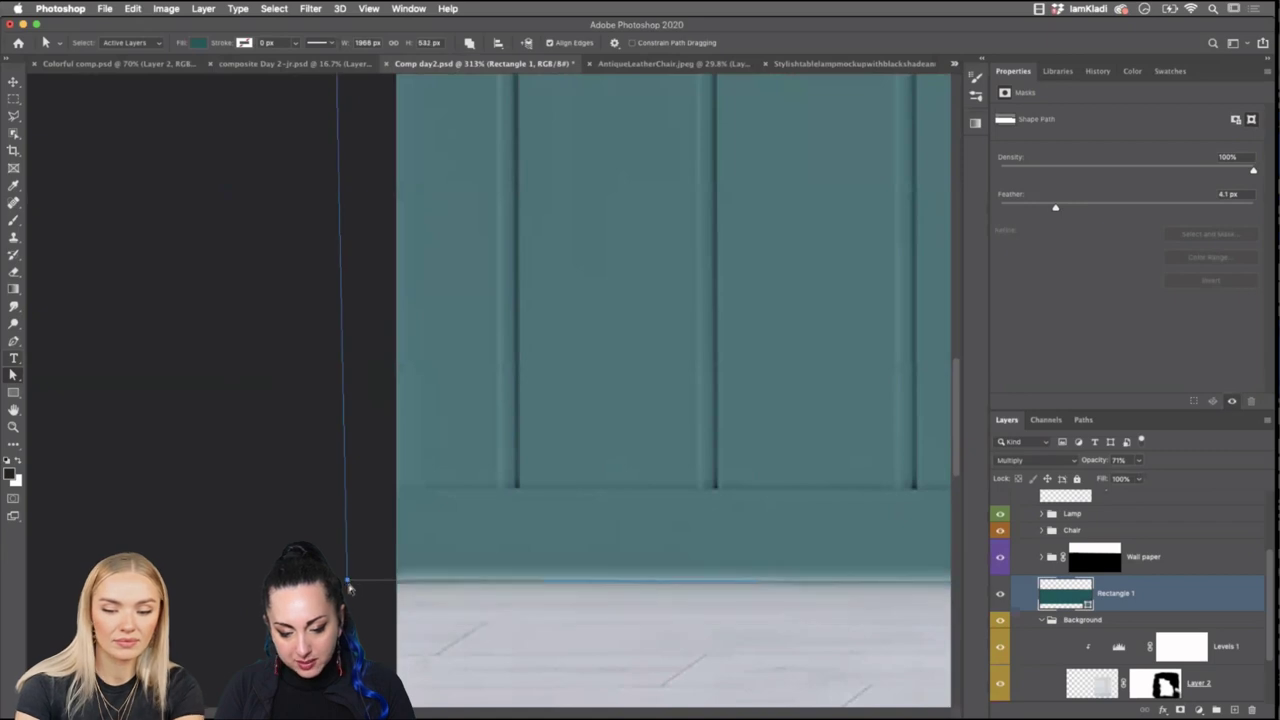
scroll(349, 590, down, 3)
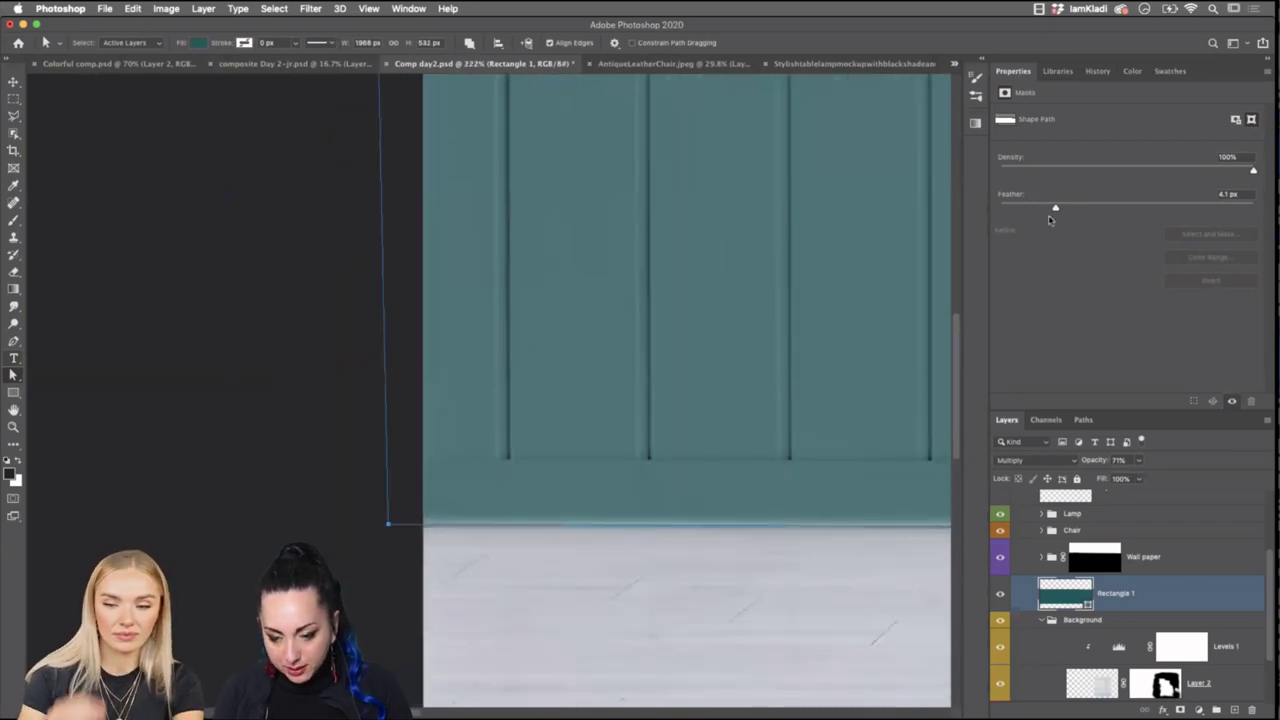
Reduce the feather to 2.0 px and nudge the rectangle's bottom edge down a few pixels.
drag(1055, 207, 1032, 208)
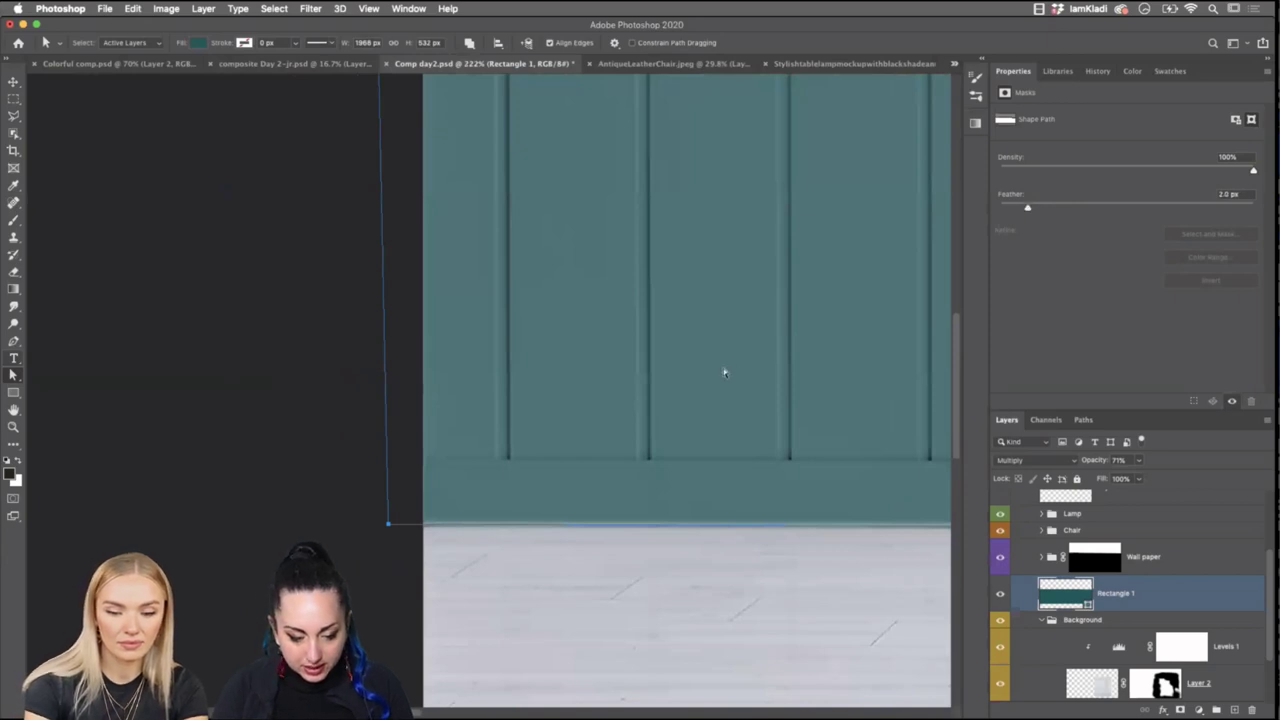
scroll(724, 372, up, 2)
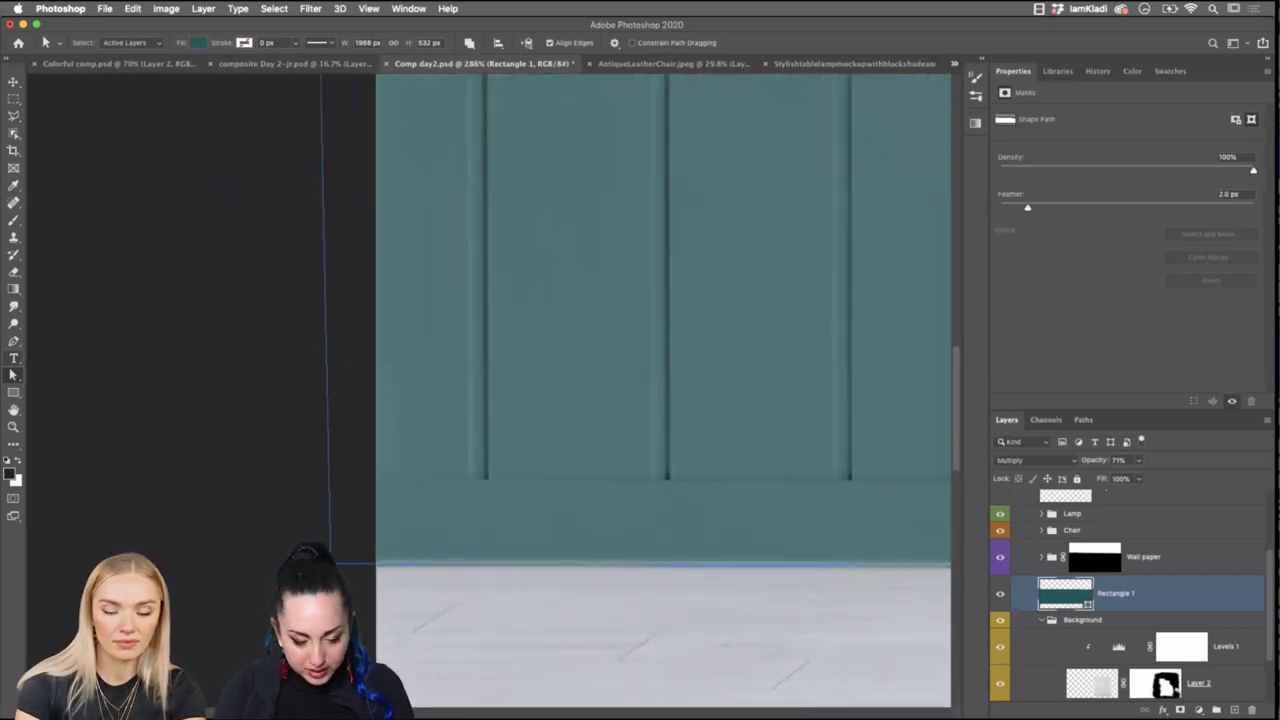
key(Down)
key(Down)
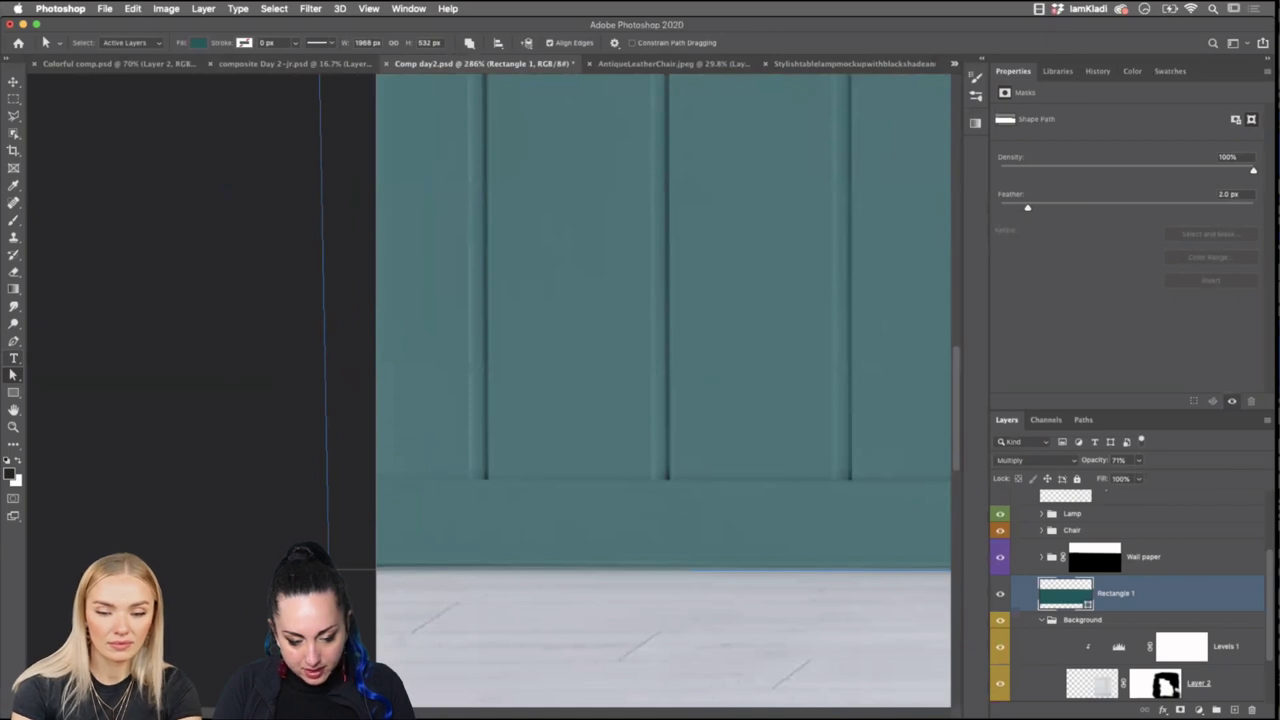
scroll(569, 650, right, 10)
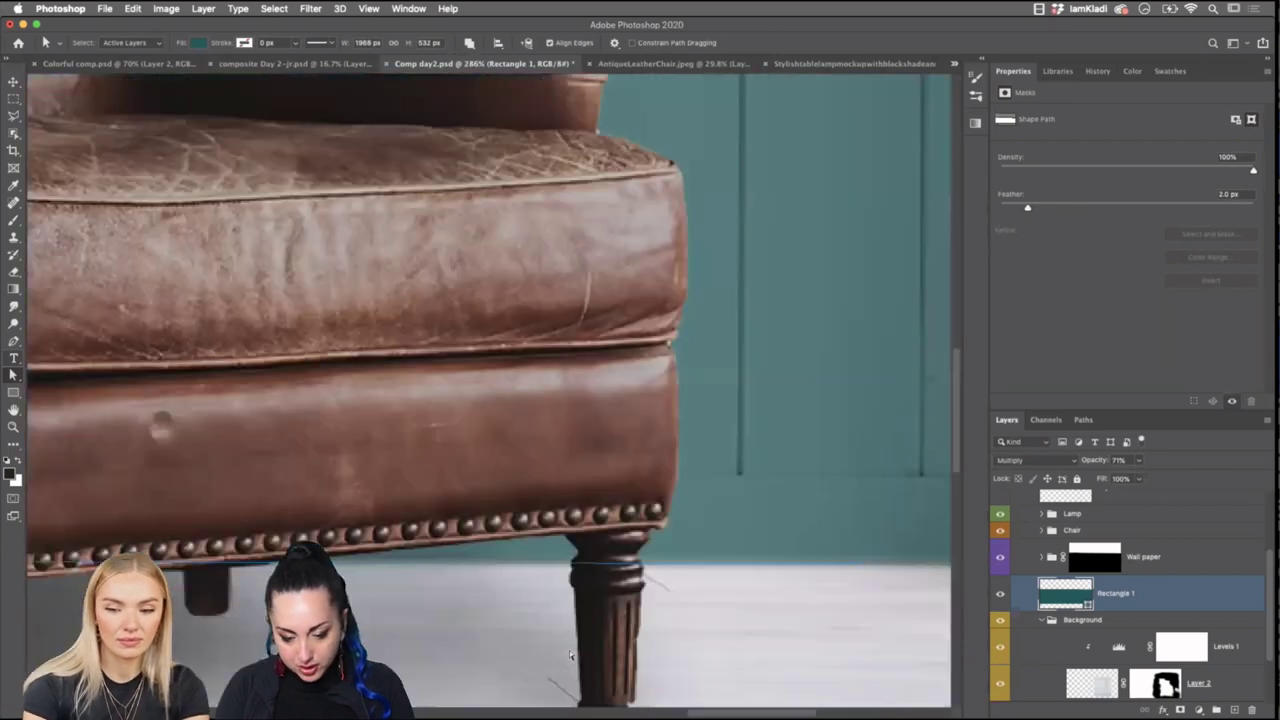
scroll(569, 655, left, 5)
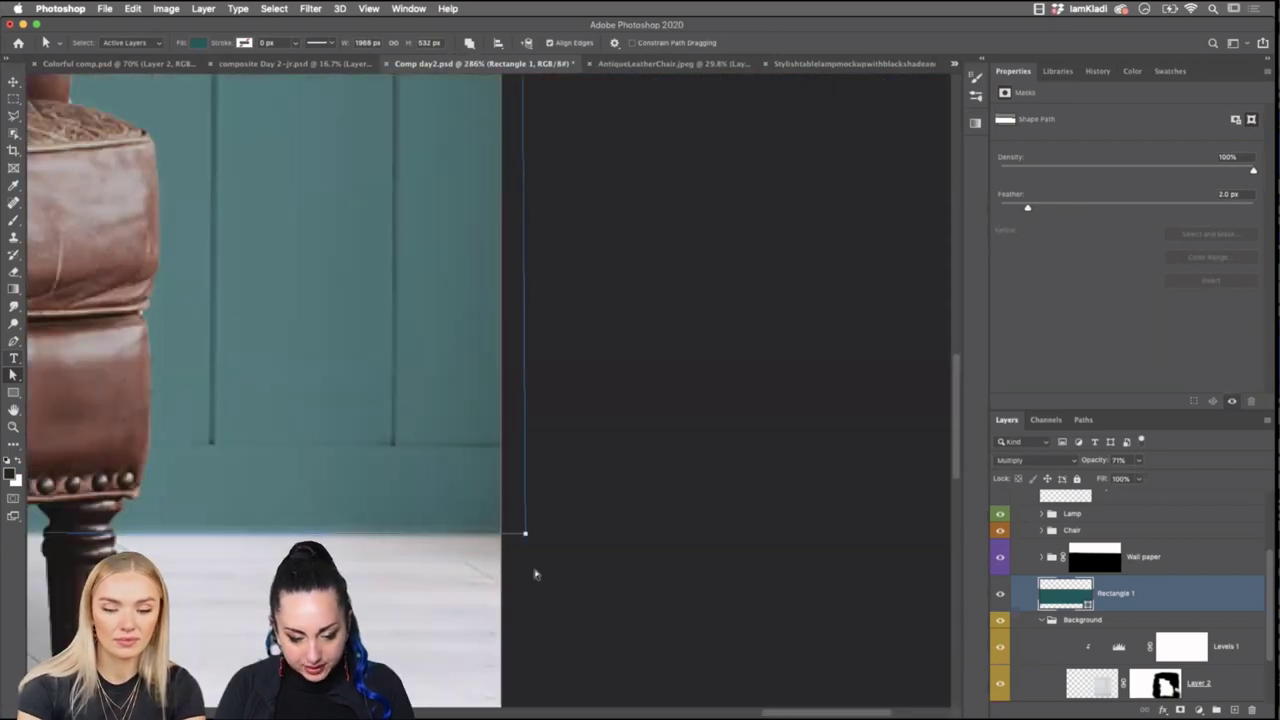
scroll(555, 553, down, 5)
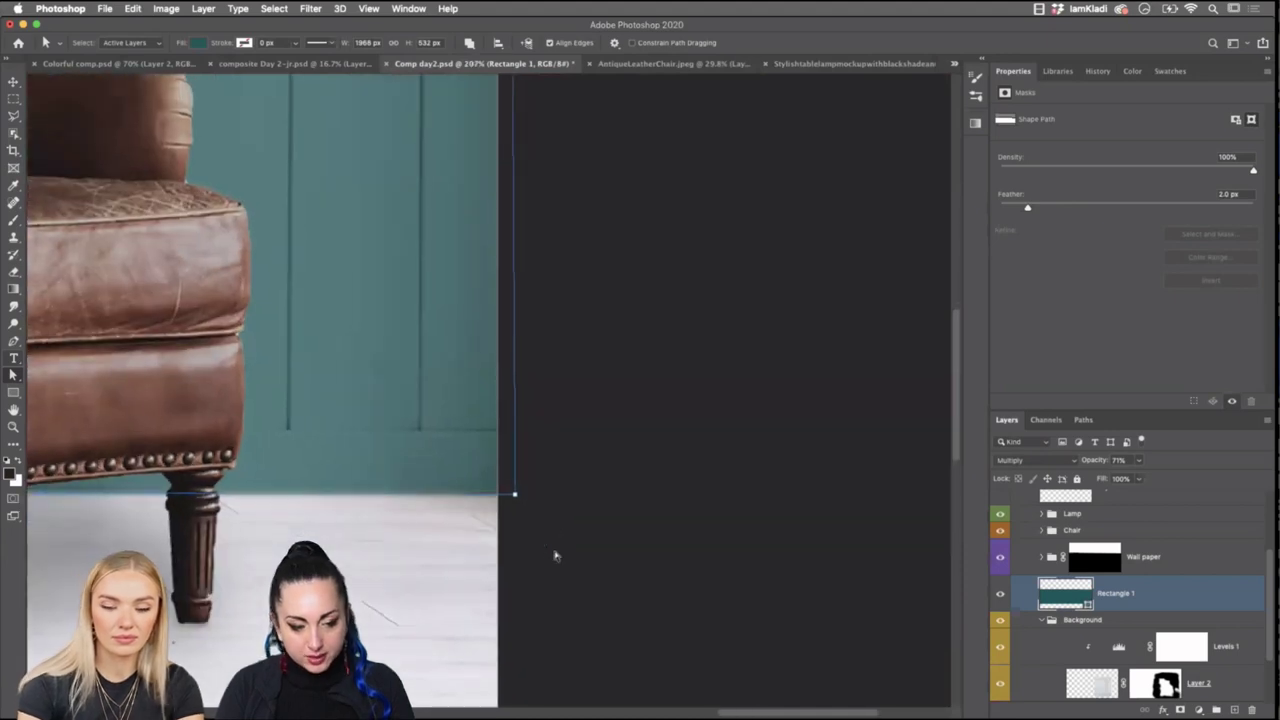
scroll(555, 556, down, 5)
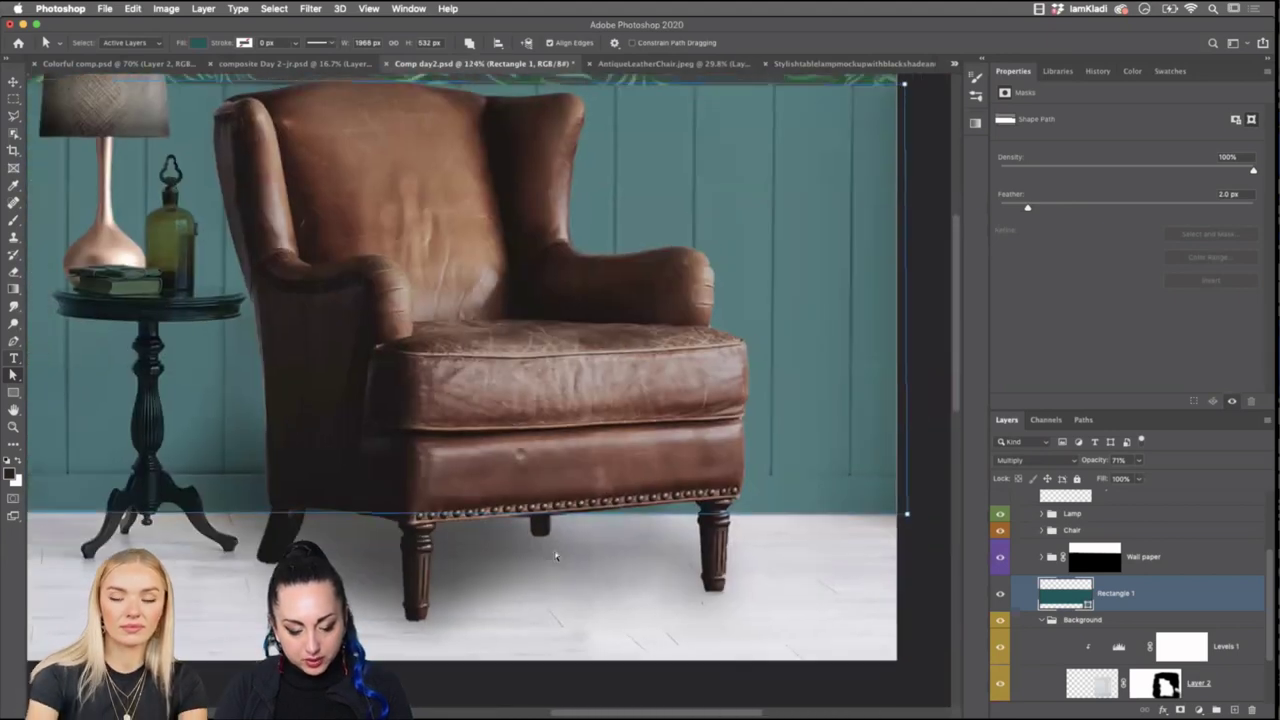
key(v)
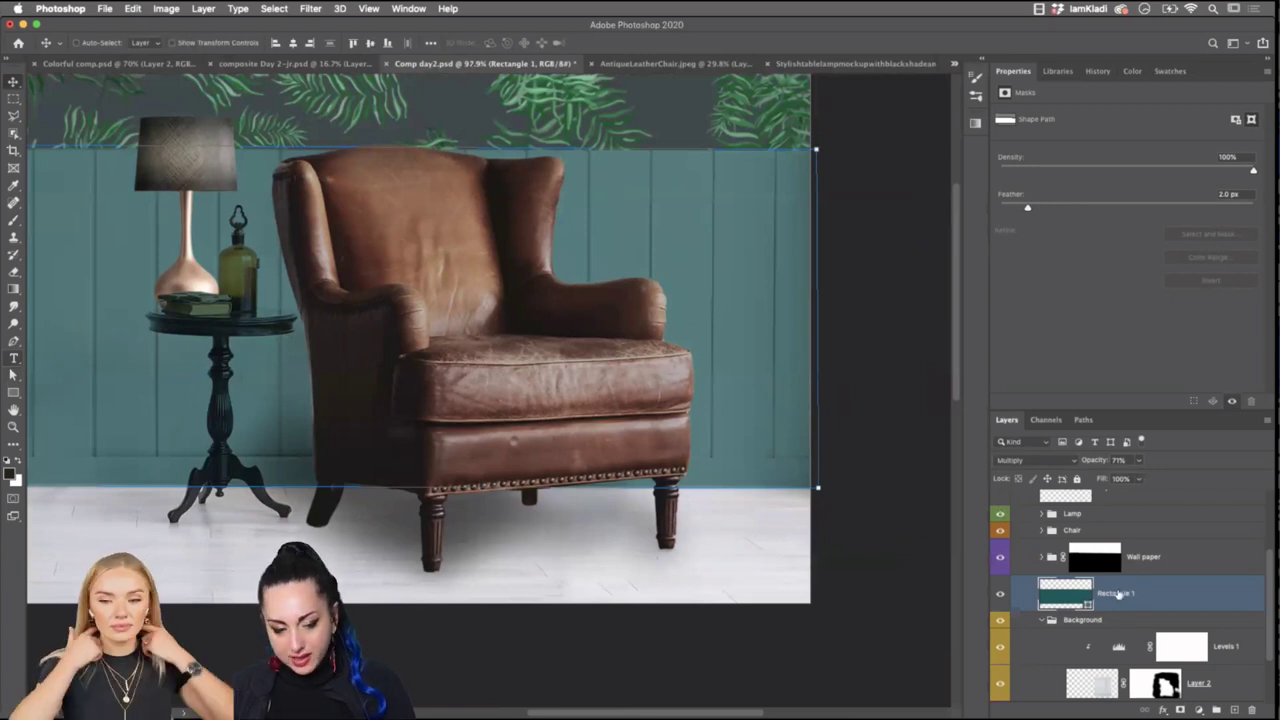
Add a layer mask to Rectangle 1 and check the yellow decorative chair photo layer.
click(1178, 710)
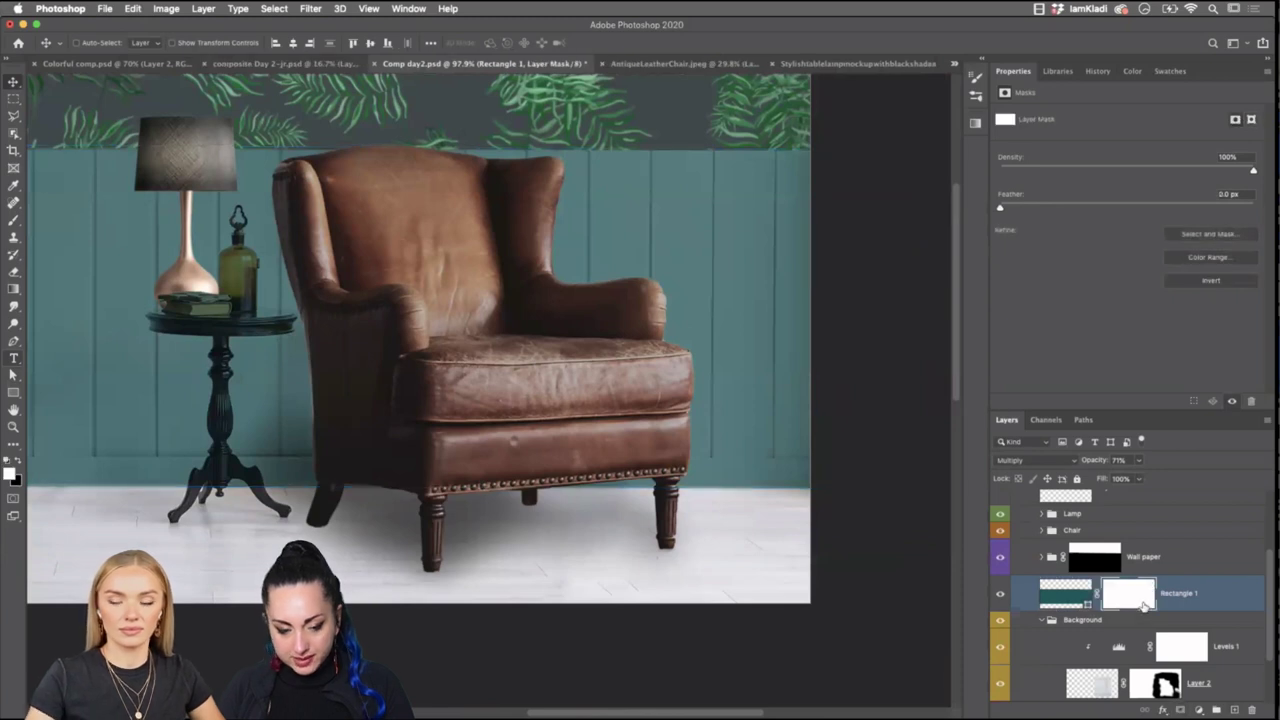
scroll(1152, 649, down, 2)
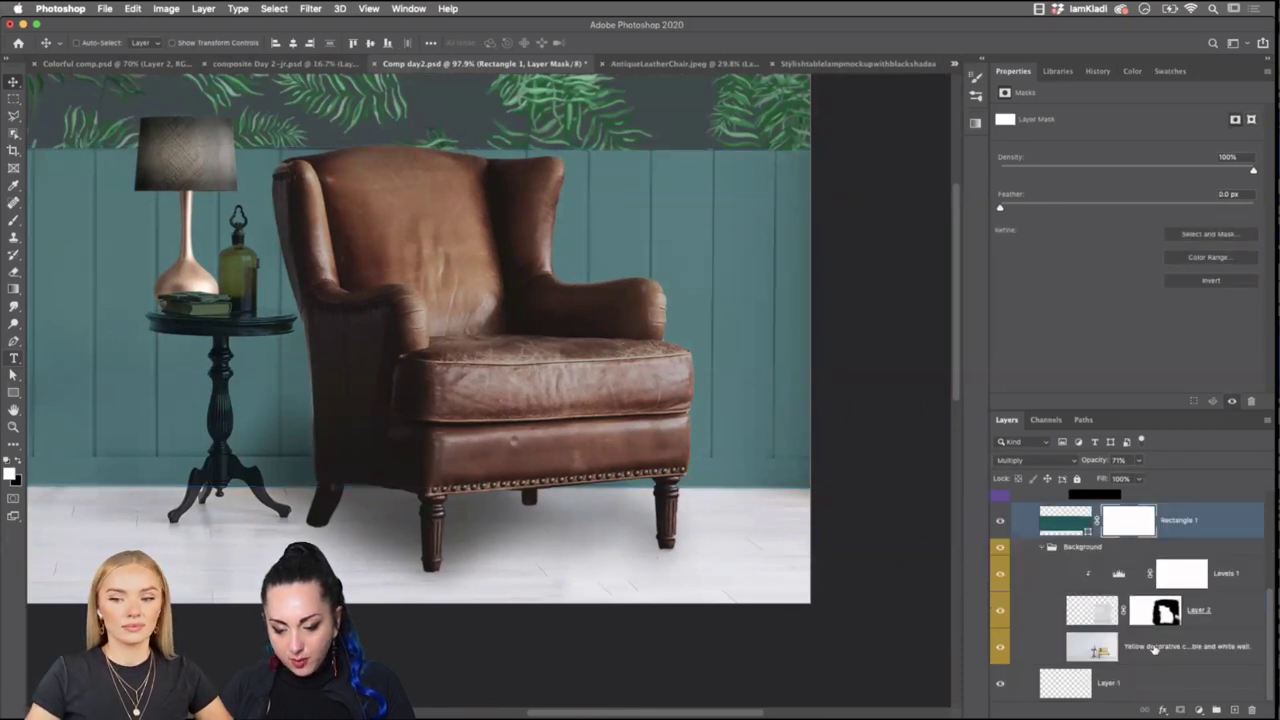
click(1016, 655)
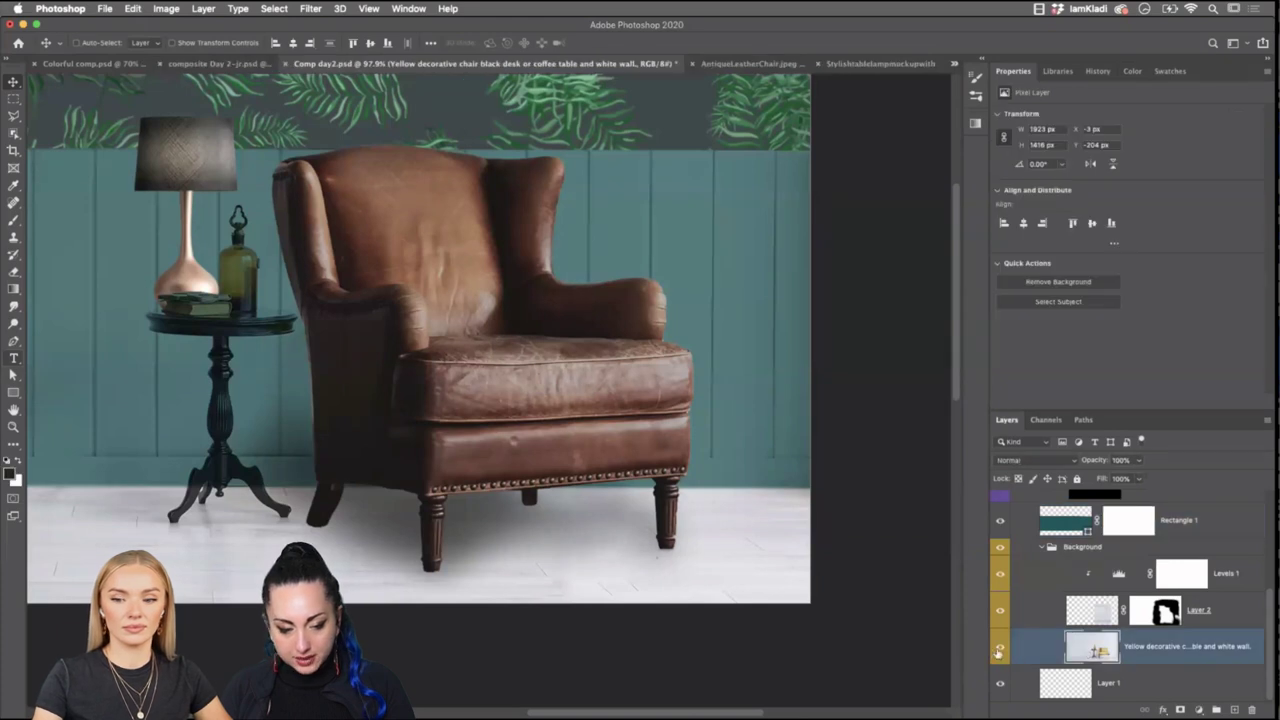
click(999, 650)
click(999, 650)
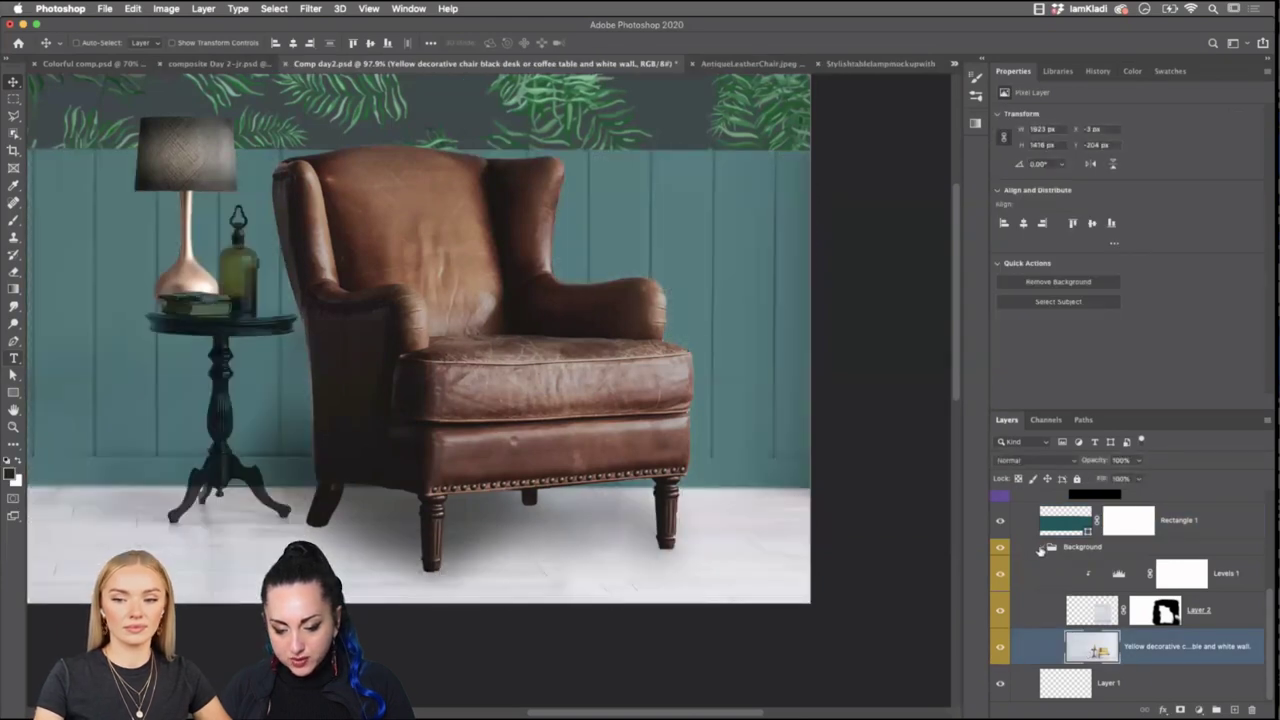
Expand the Background group and select its stock photo layer of the table and white wall.
click(1040, 550)
click(1070, 652)
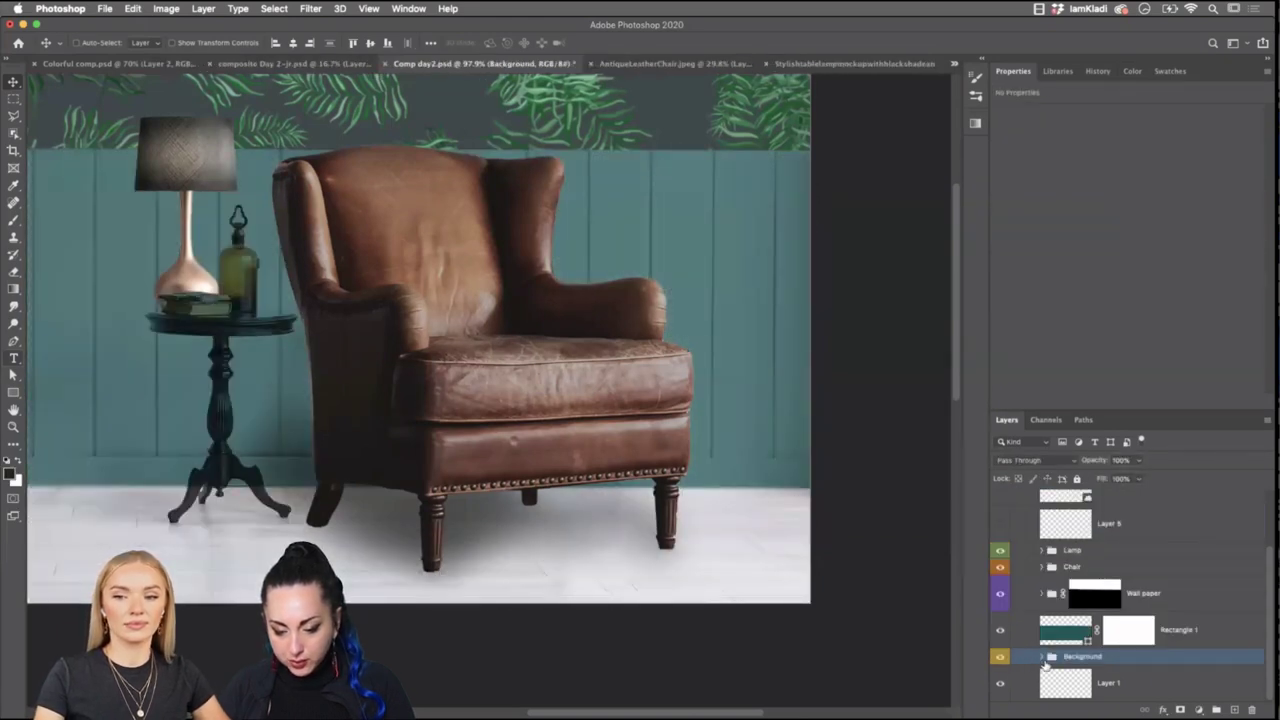
click(1042, 658)
scroll(1063, 672, down, 3)
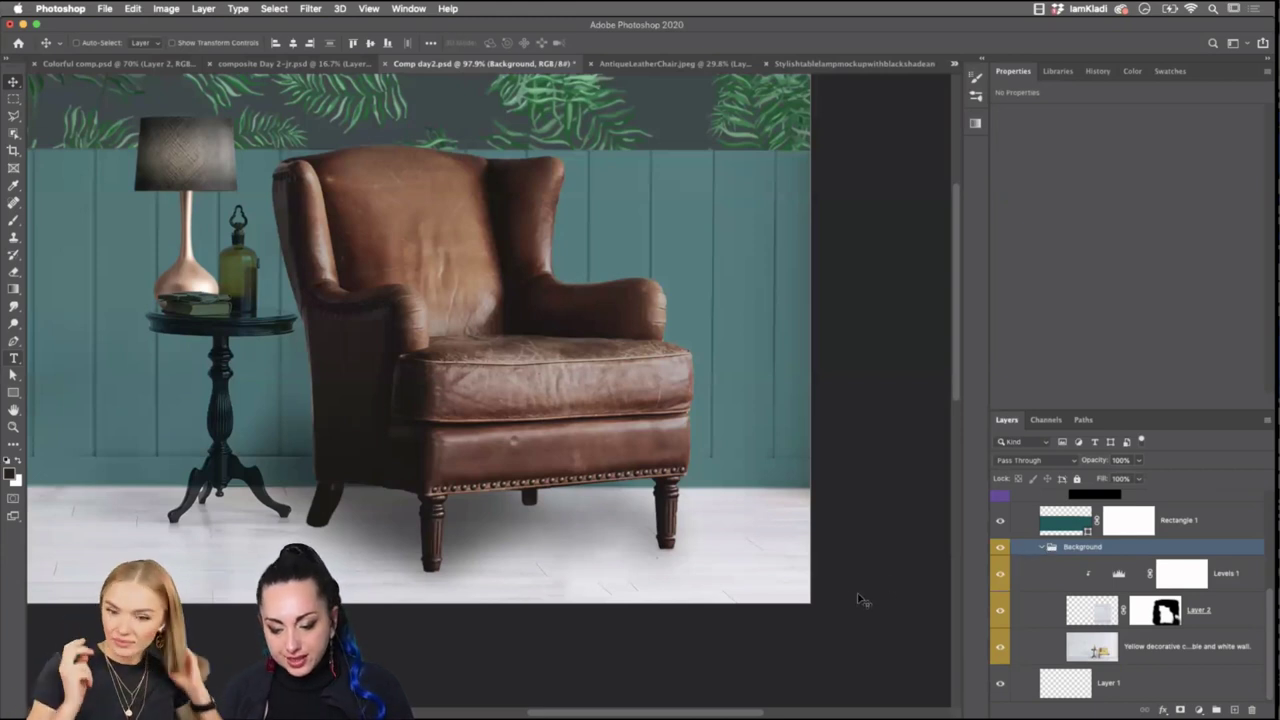
click(1002, 650)
click(1002, 650)
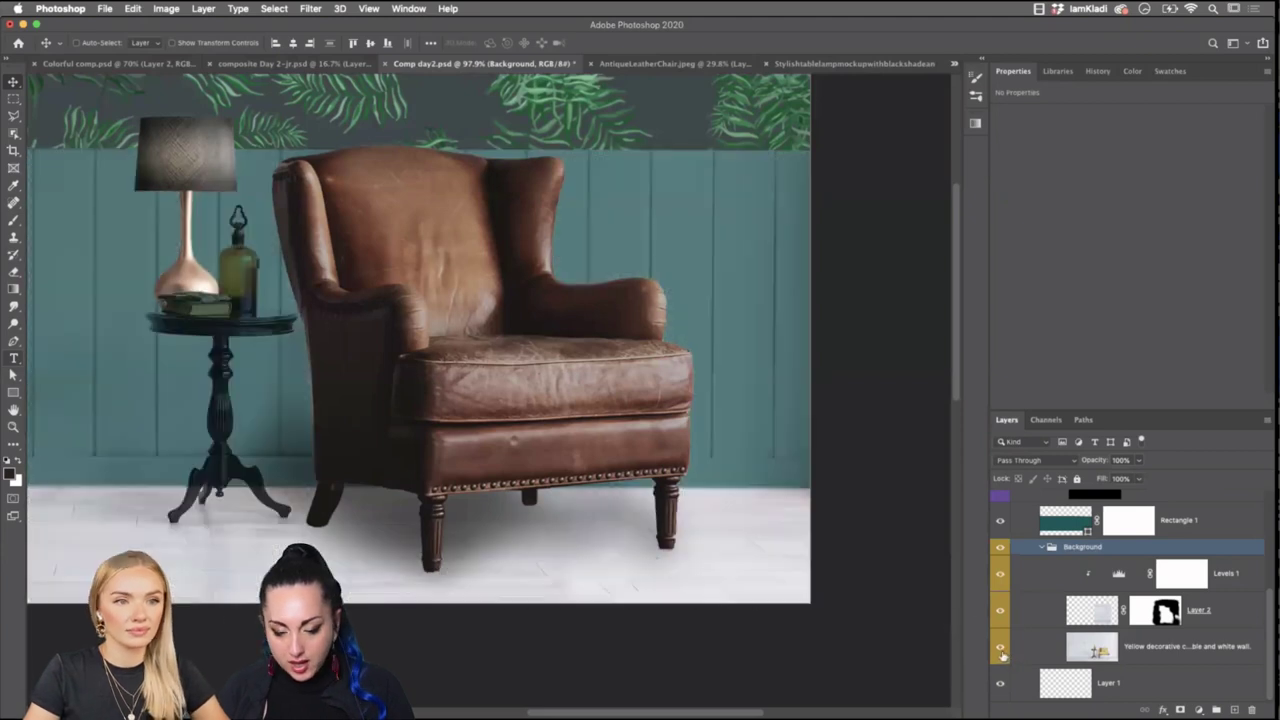
click(1100, 652)
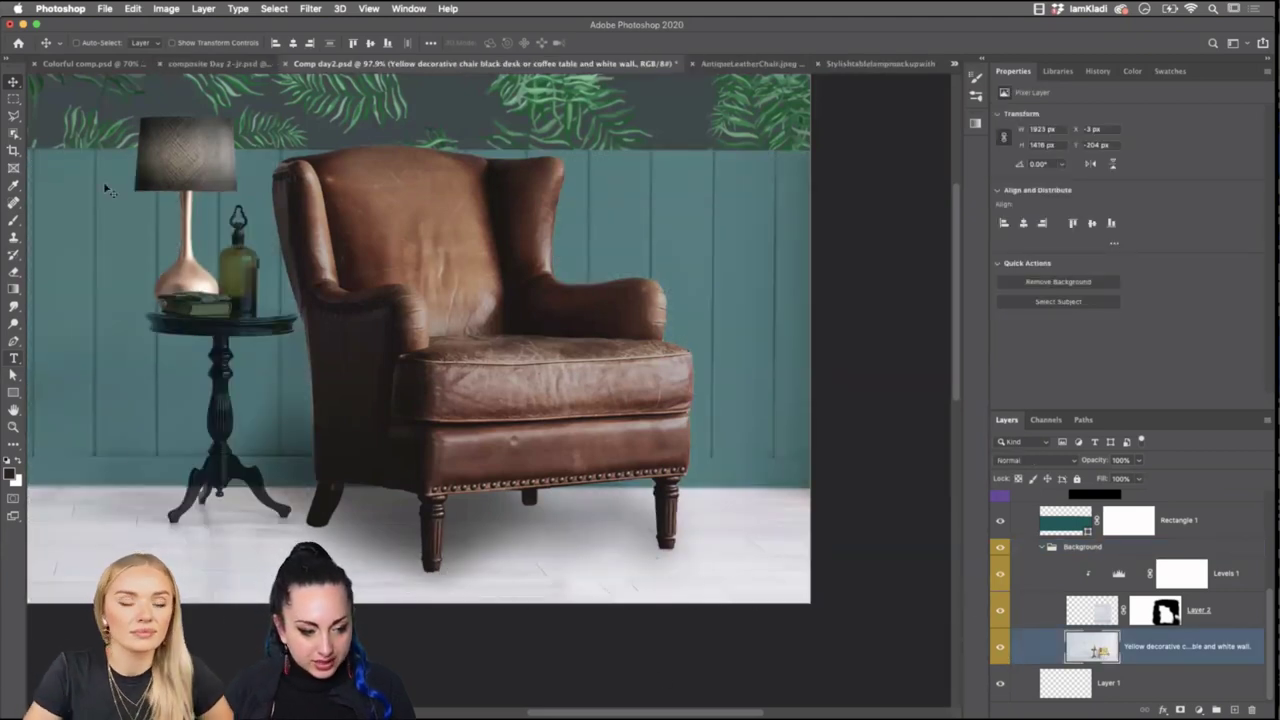
With Object Selection in Lasso mode, trace the green bottle and the table's pedestal and feet.
click(14, 134)
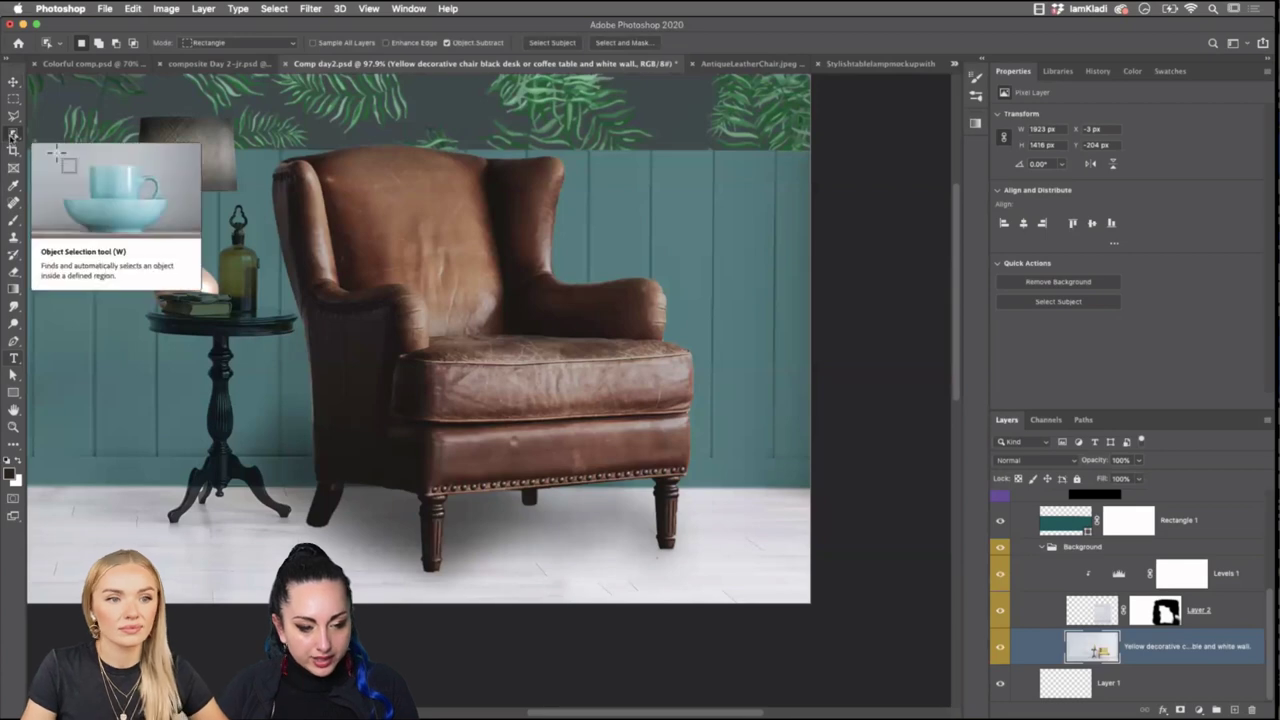
click(222, 45)
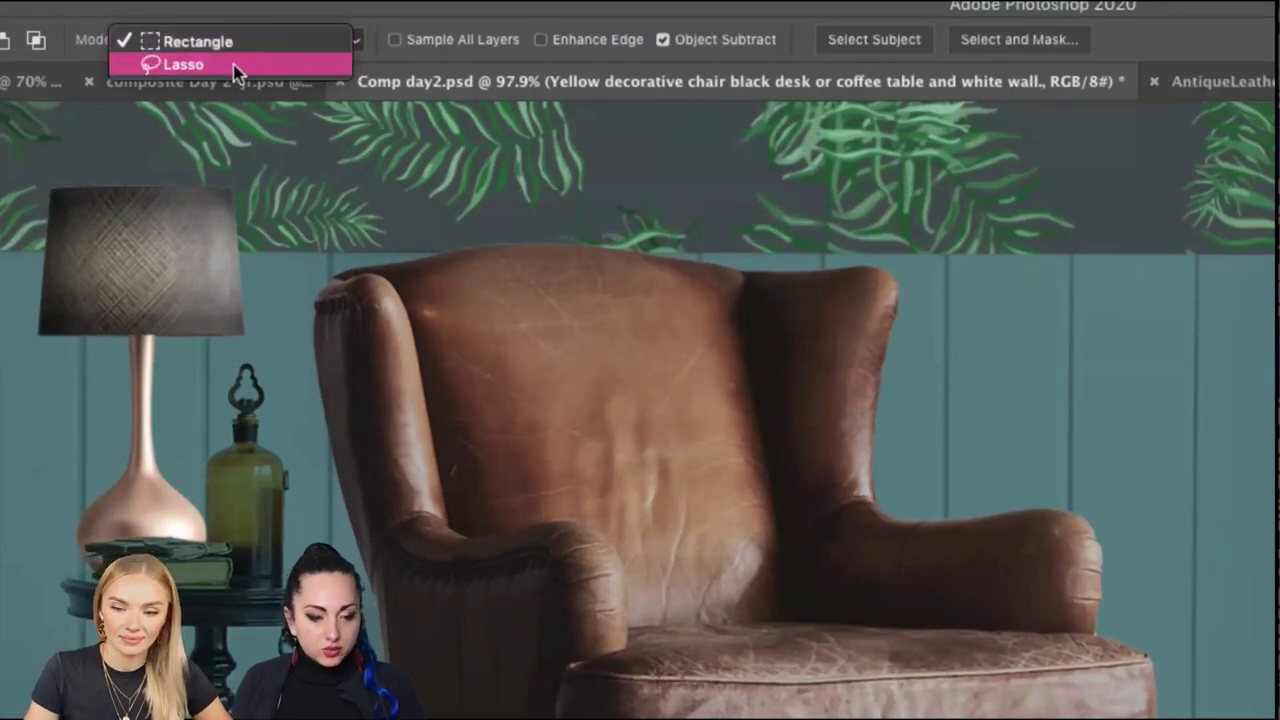
click(234, 63)
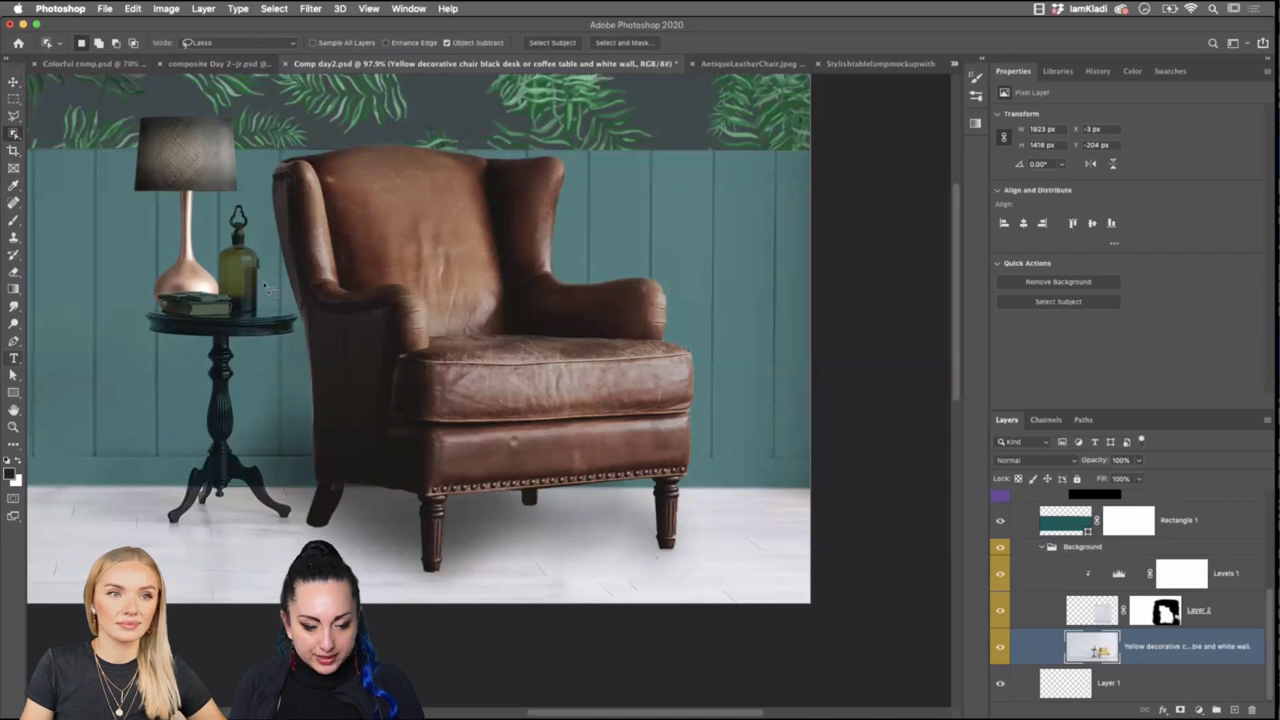
mouse_move(256, 234)
mouse_down()
mouse_move(234, 198)
mouse_move(208, 292)
mouse_move(256, 282)
mouse_move(151, 298)
mouse_move(143, 318)
mouse_move(155, 352)
mouse_move(209, 354)
mouse_move(196, 462)
mouse_move(158, 524)
mouse_move(183, 540)
mouse_move(280, 528)
mouse_up()
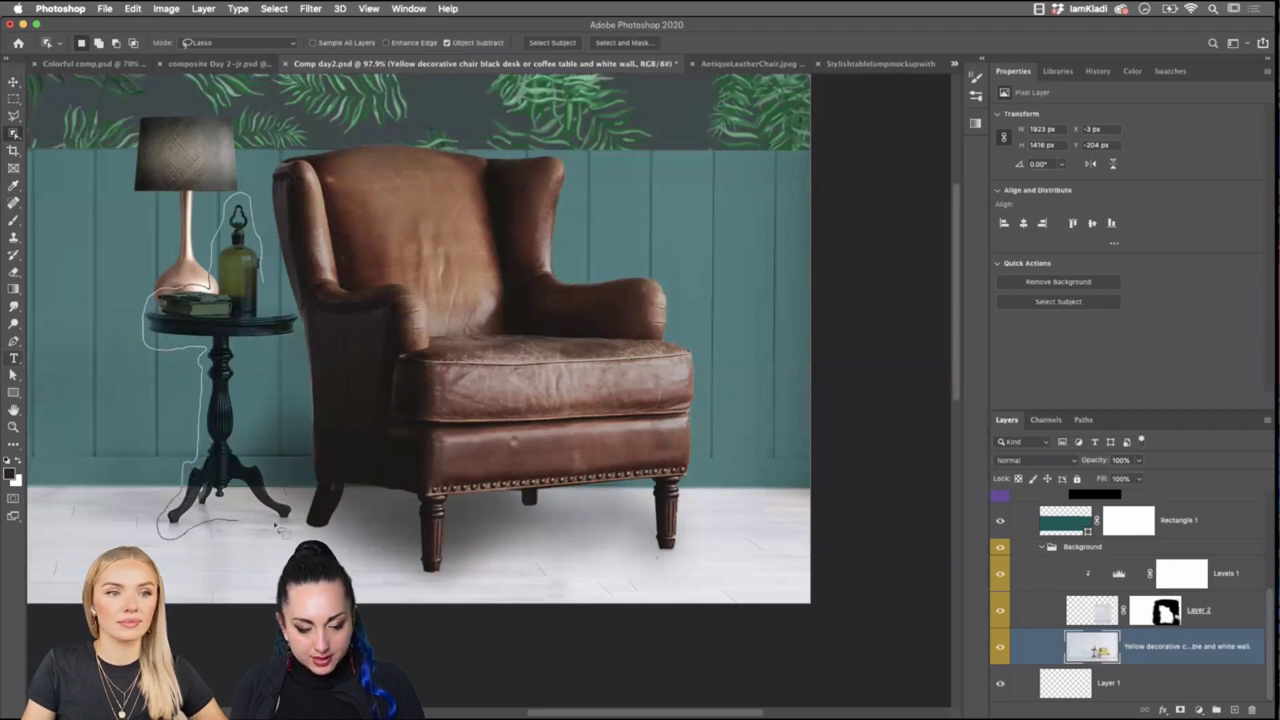
mouse_move(290, 483)
mouse_down()
mouse_move(246, 440)
mouse_move(251, 371)
mouse_move(257, 357)
mouse_move(303, 350)
mouse_move(316, 326)
mouse_move(300, 300)
mouse_move(264, 285)
mouse_up()
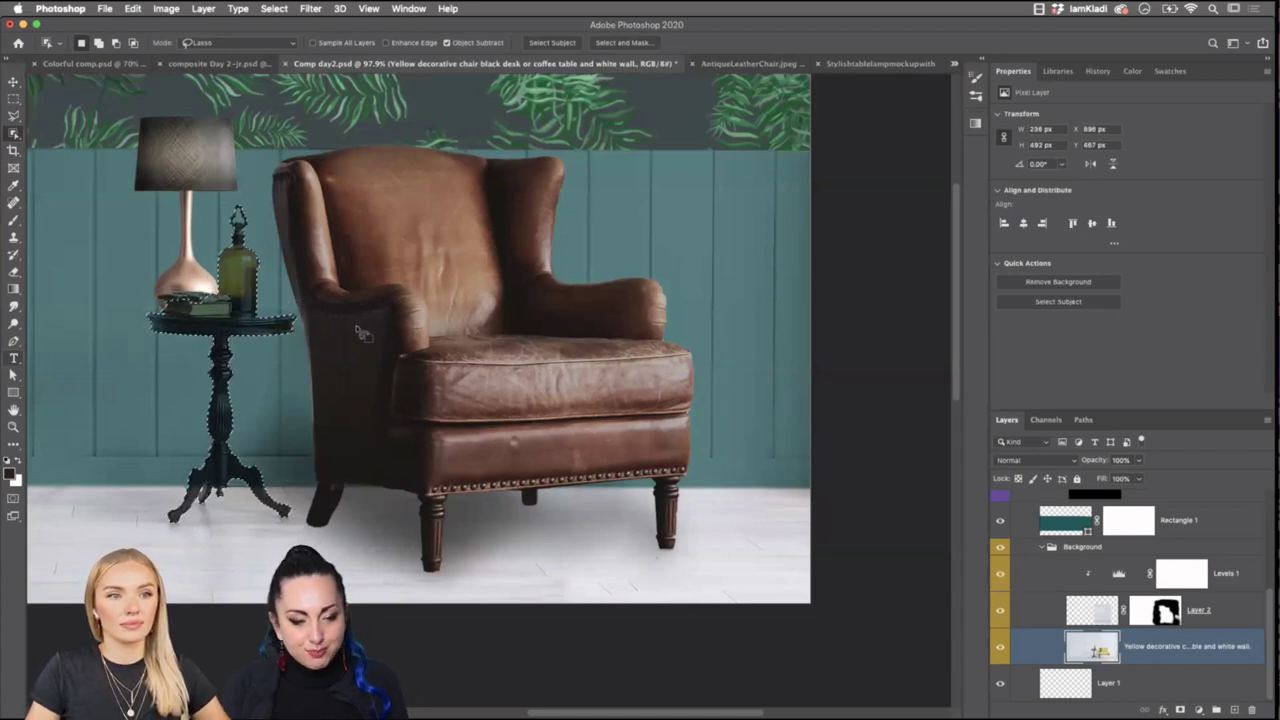
Zoom in, add the book to the selection, then target the Rectangle 1 layer.
key(super+plus)
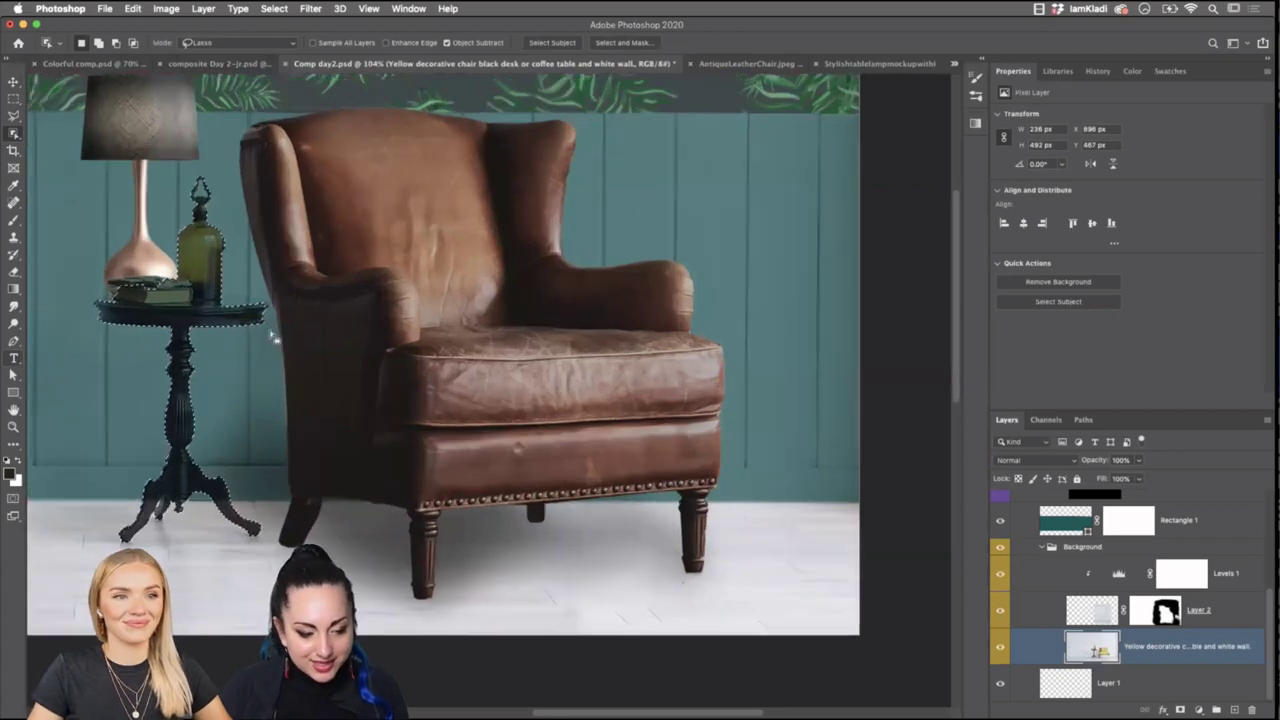
scroll(270, 336, left, 10)
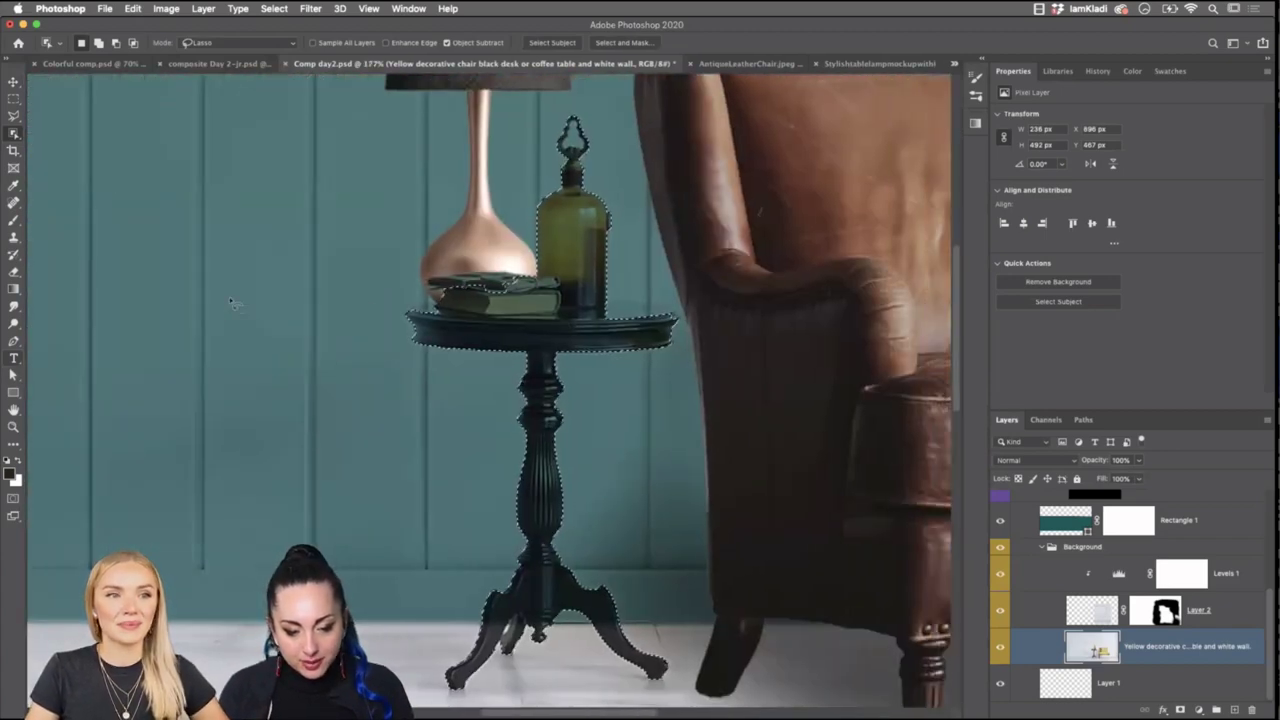
mouse_move(424, 300)
mouse_down()
mouse_move(495, 302)
mouse_move(525, 282)
mouse_move(458, 274)
mouse_move(448, 306)
mouse_move(420, 296)
mouse_up()
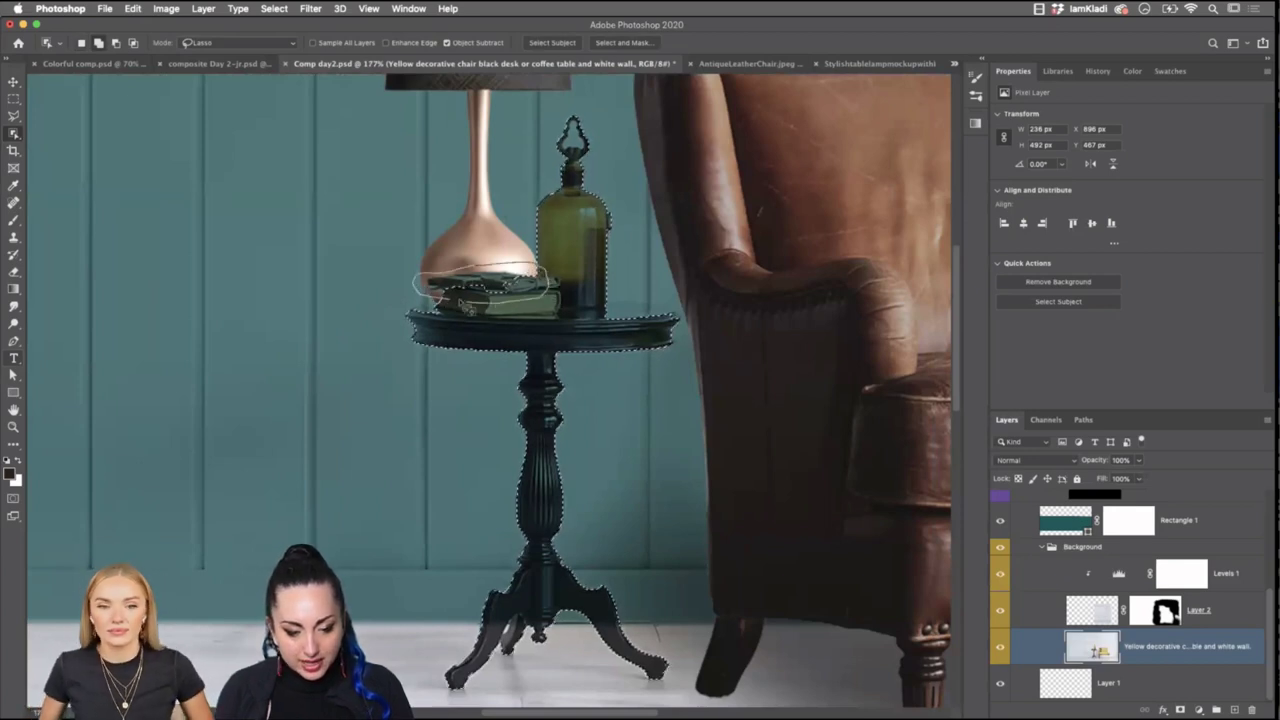
drag(454, 308, 453, 310)
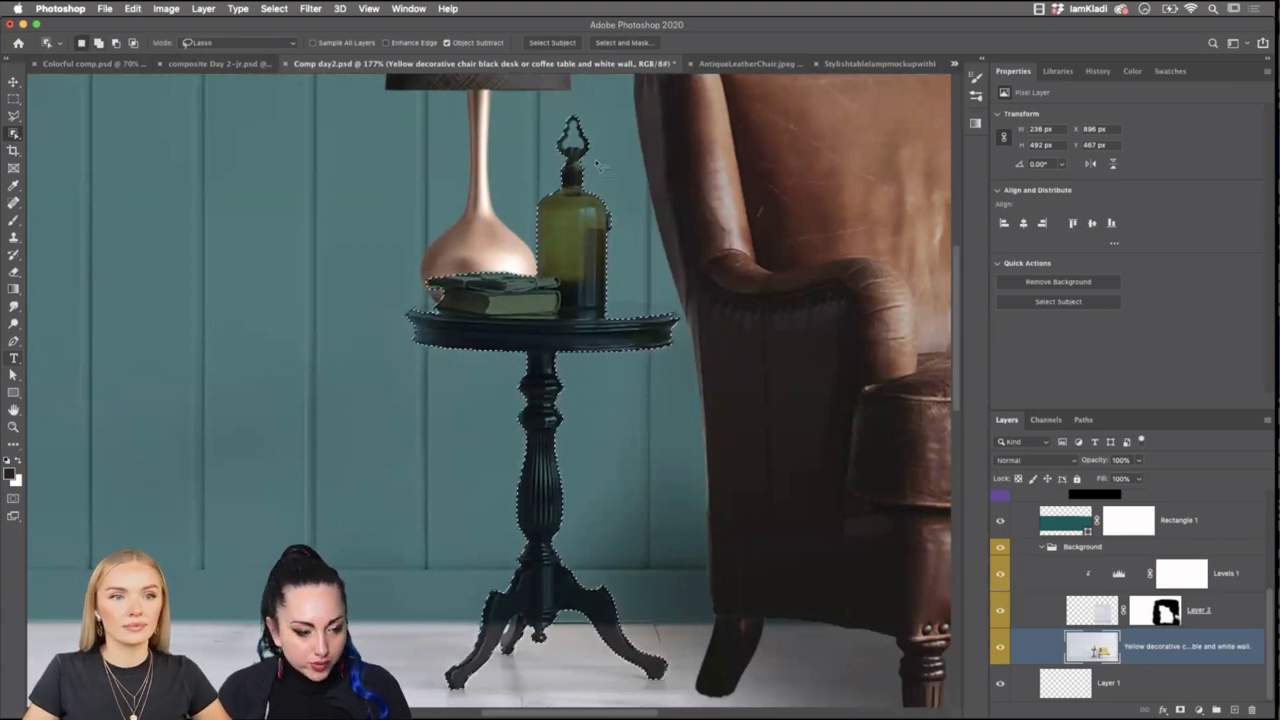
key(F11)
key(F11)
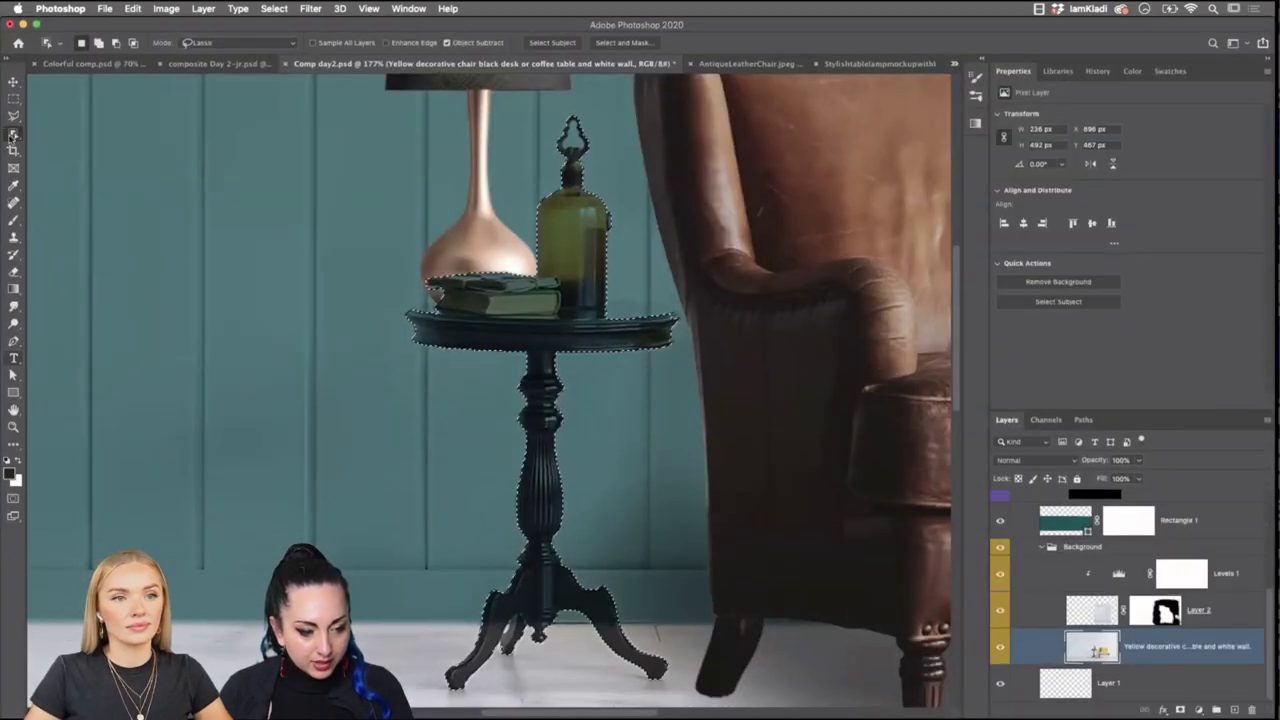
drag(13, 134, 60, 148)
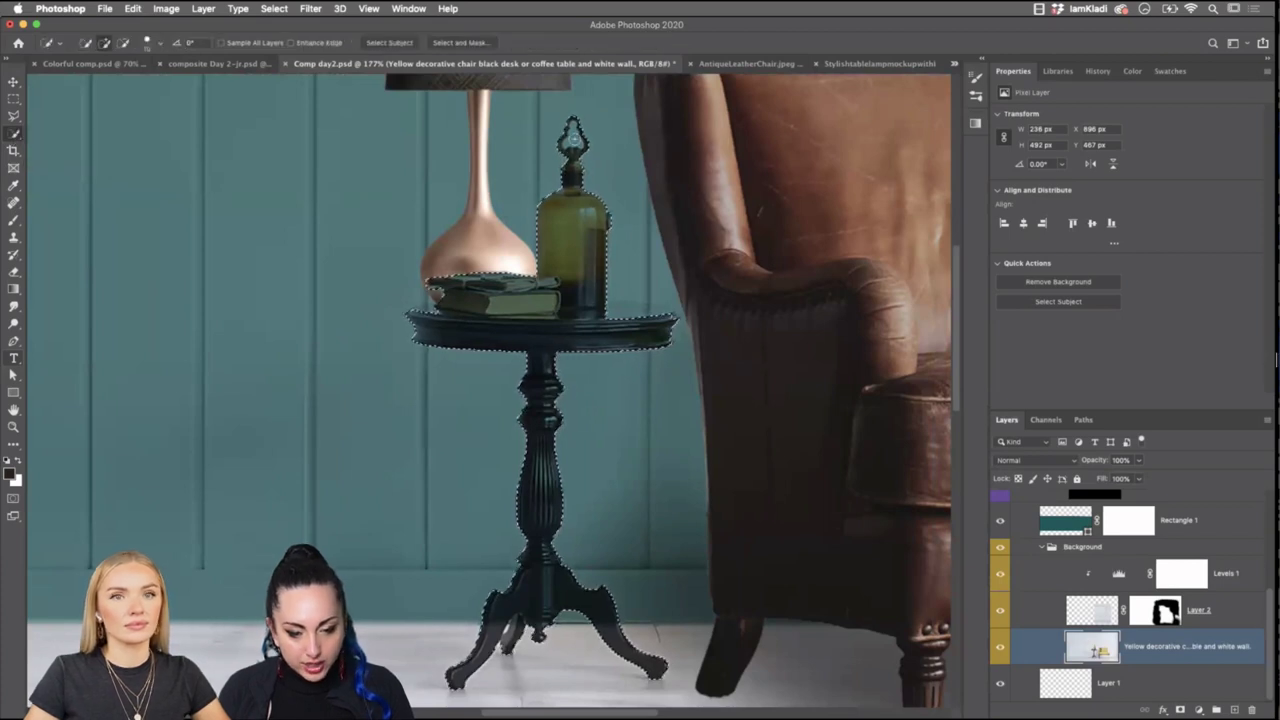
key(alt)
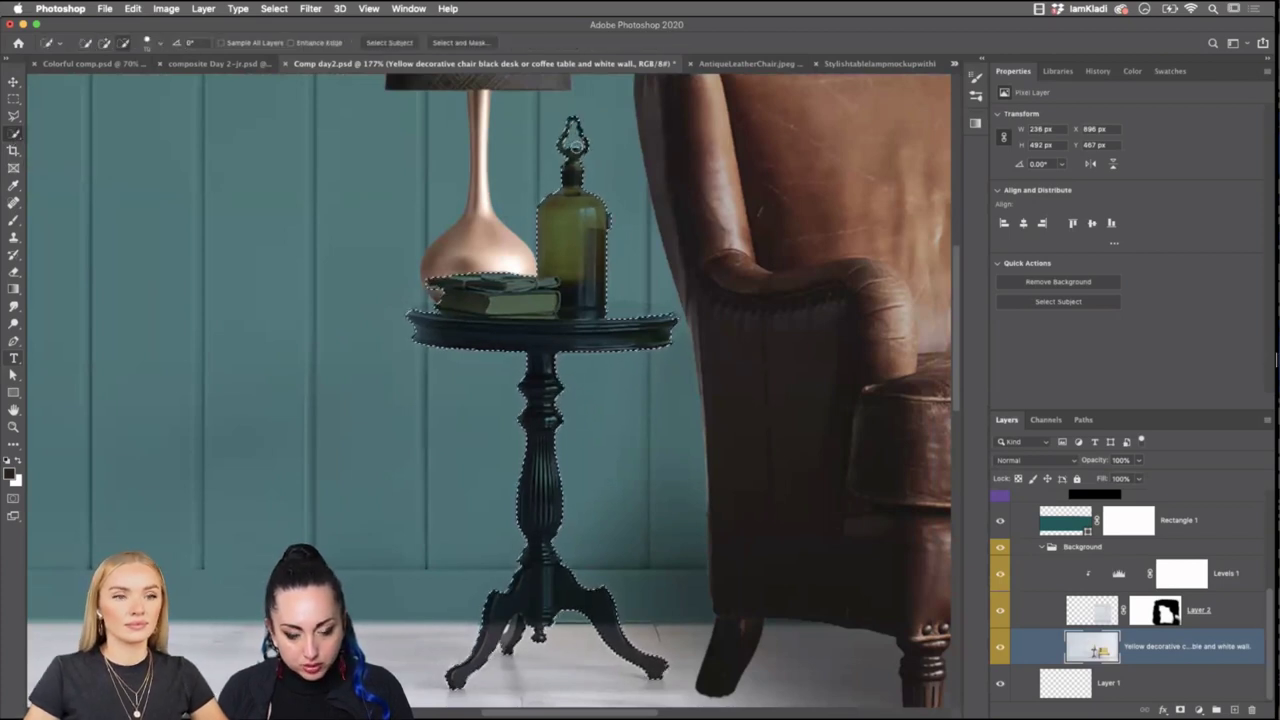
scroll(580, 140, up, 5)
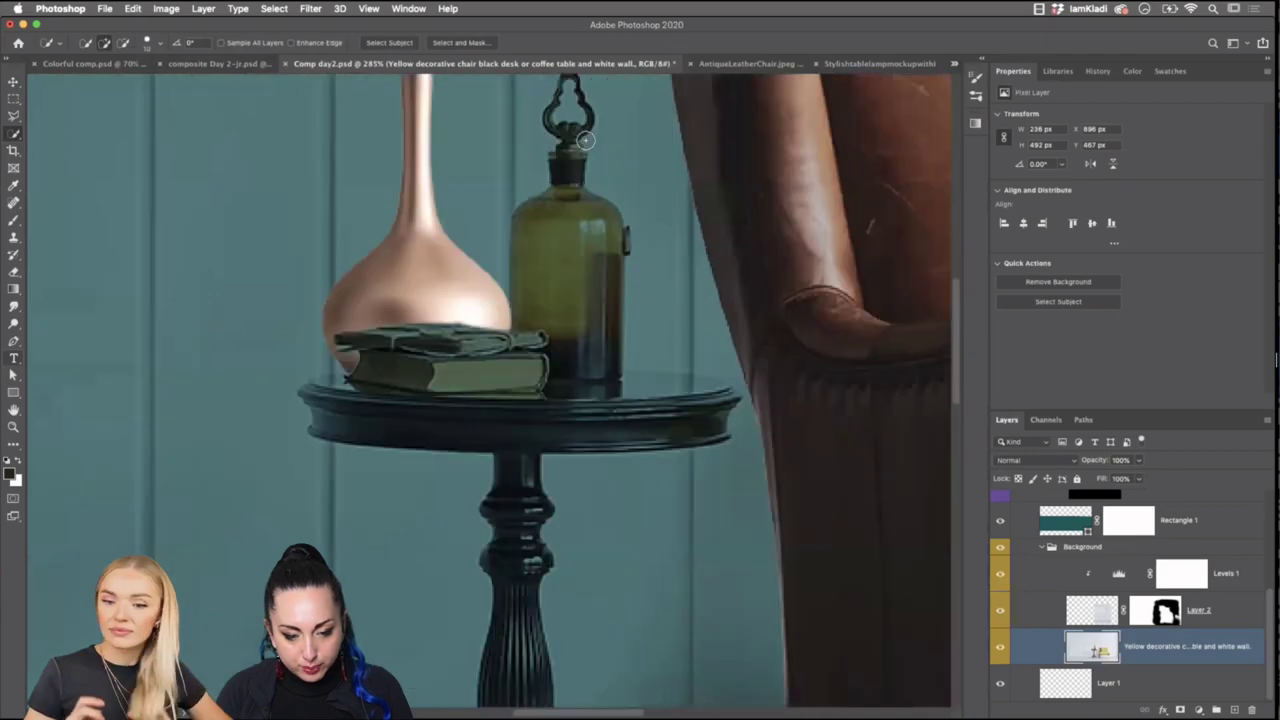
scroll(585, 140, up, 3)
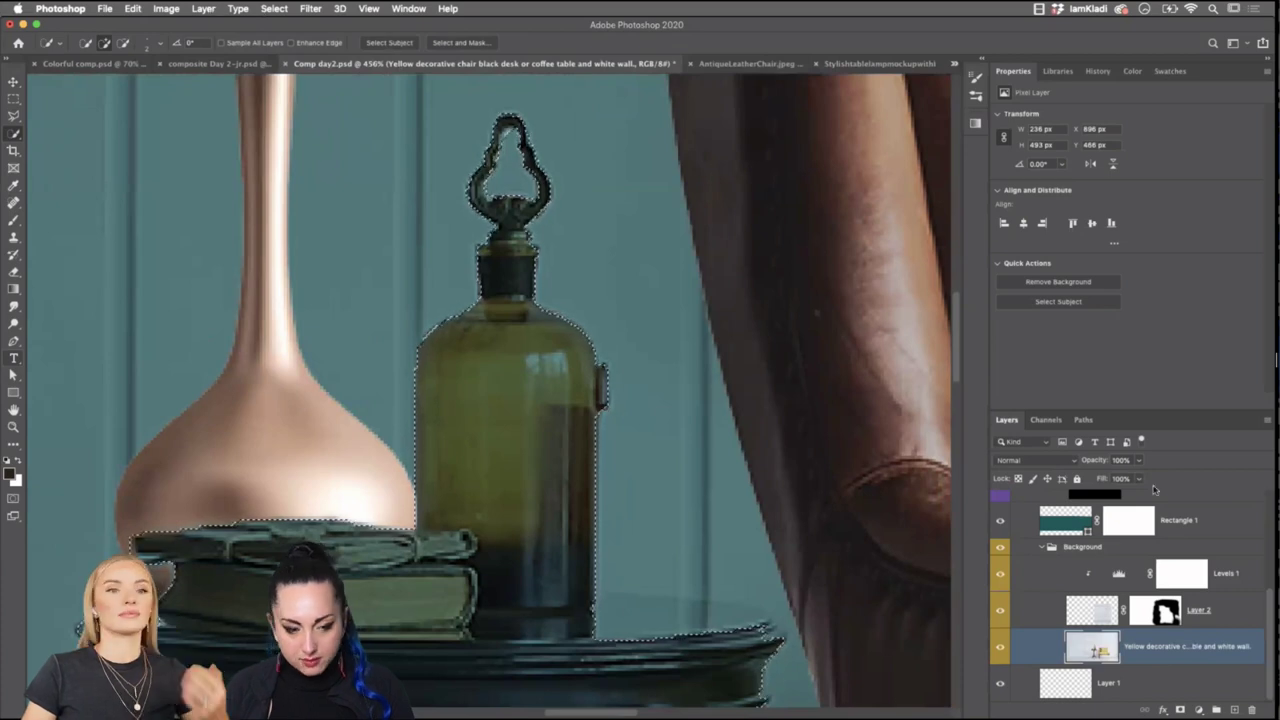
click(1180, 522)
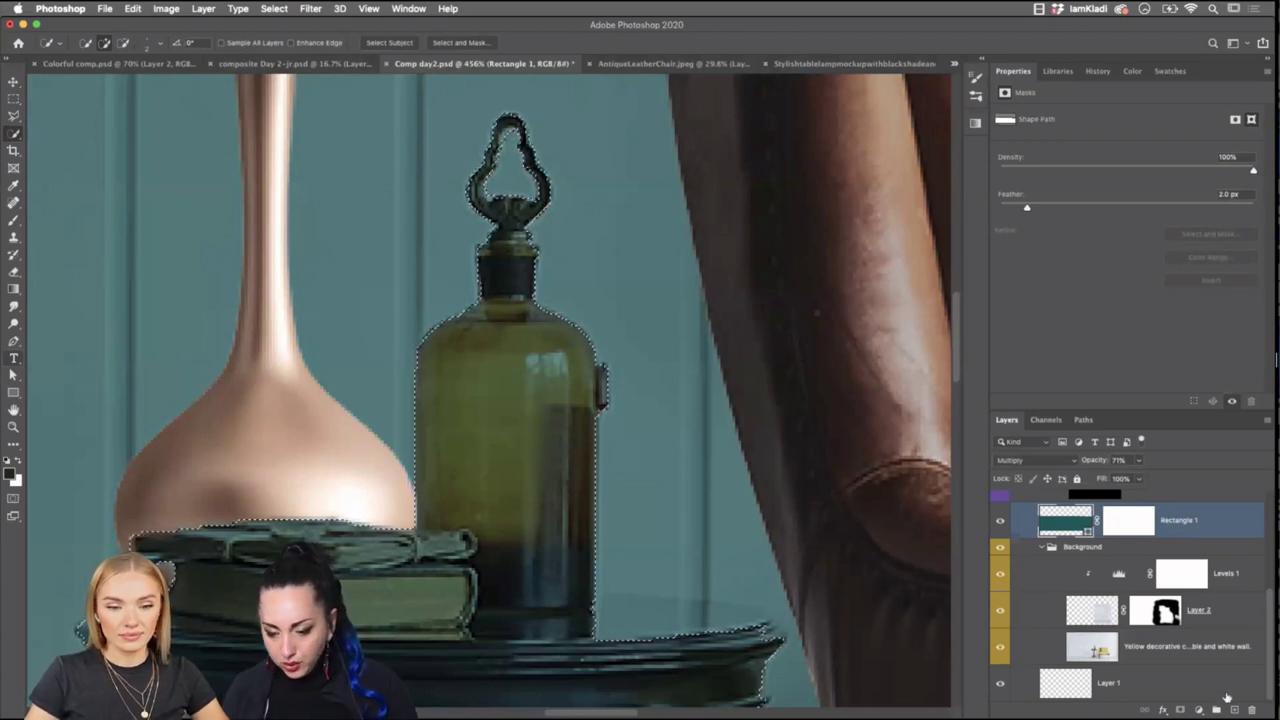
Target Rectangle 1's layer mask, zoom out to the whole scene and drop the selection.
click(1110, 522)
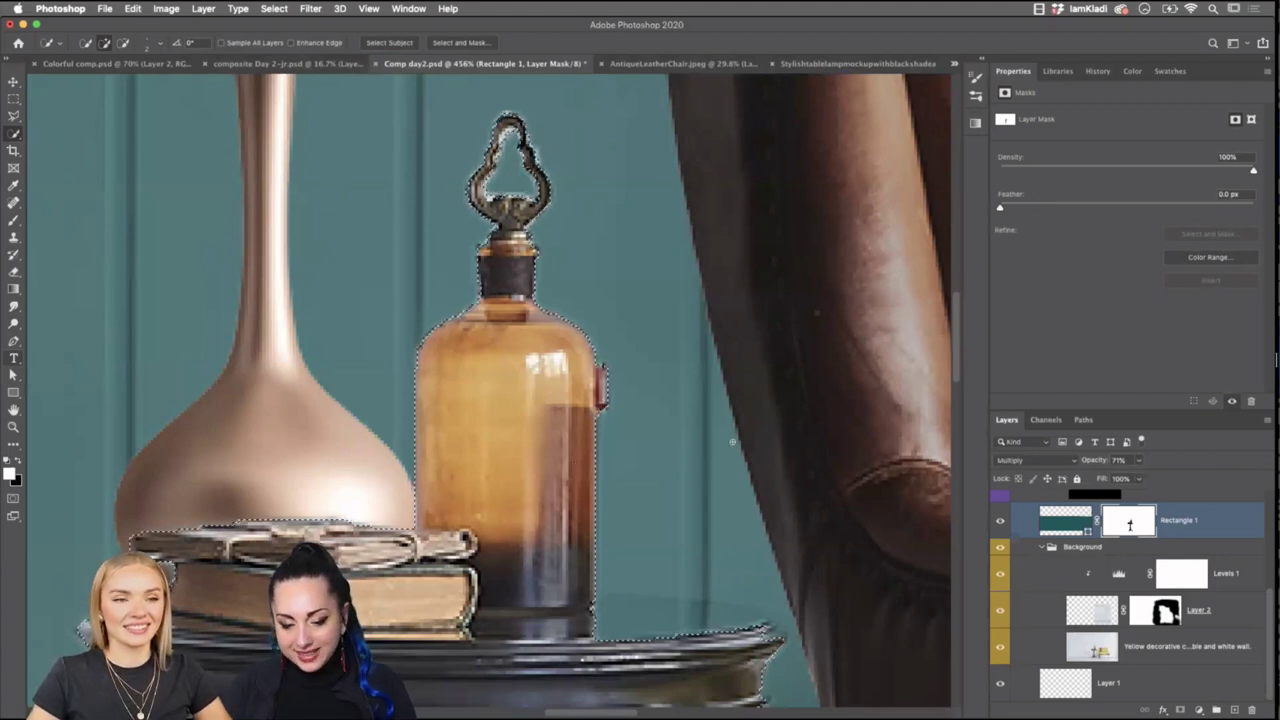
key(super+minus)
key(super+minus)
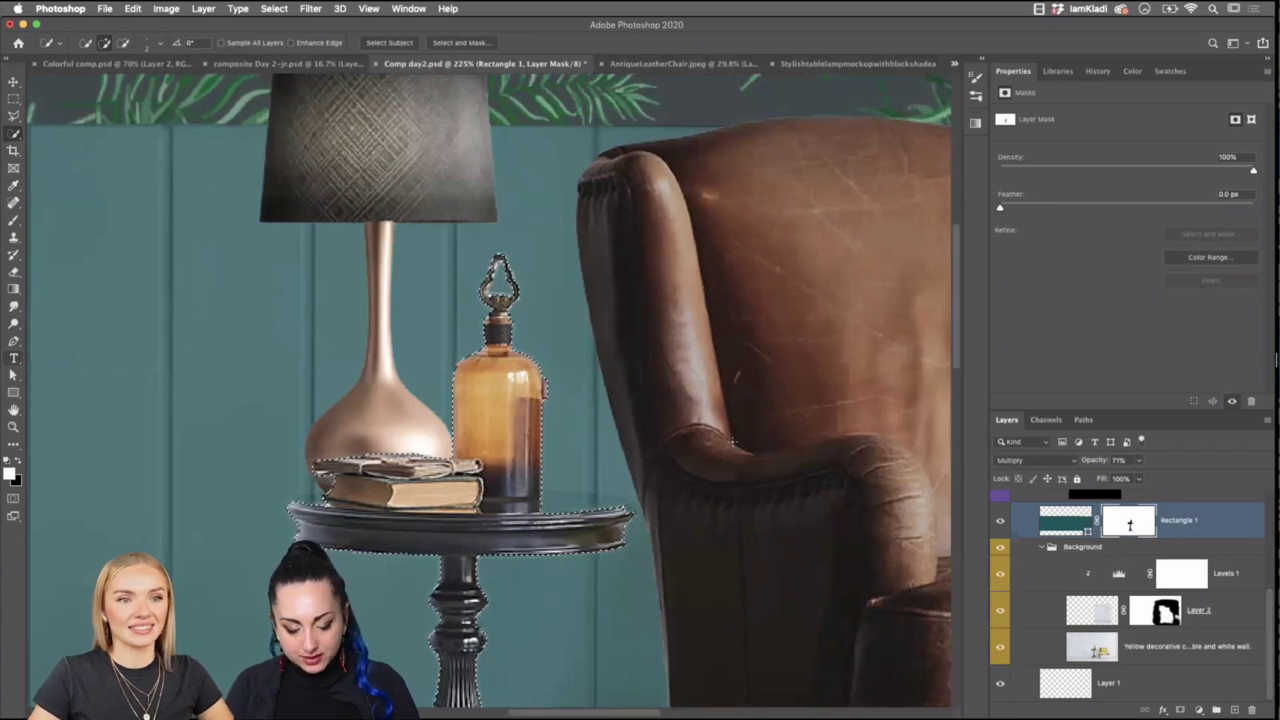
key(super+d)
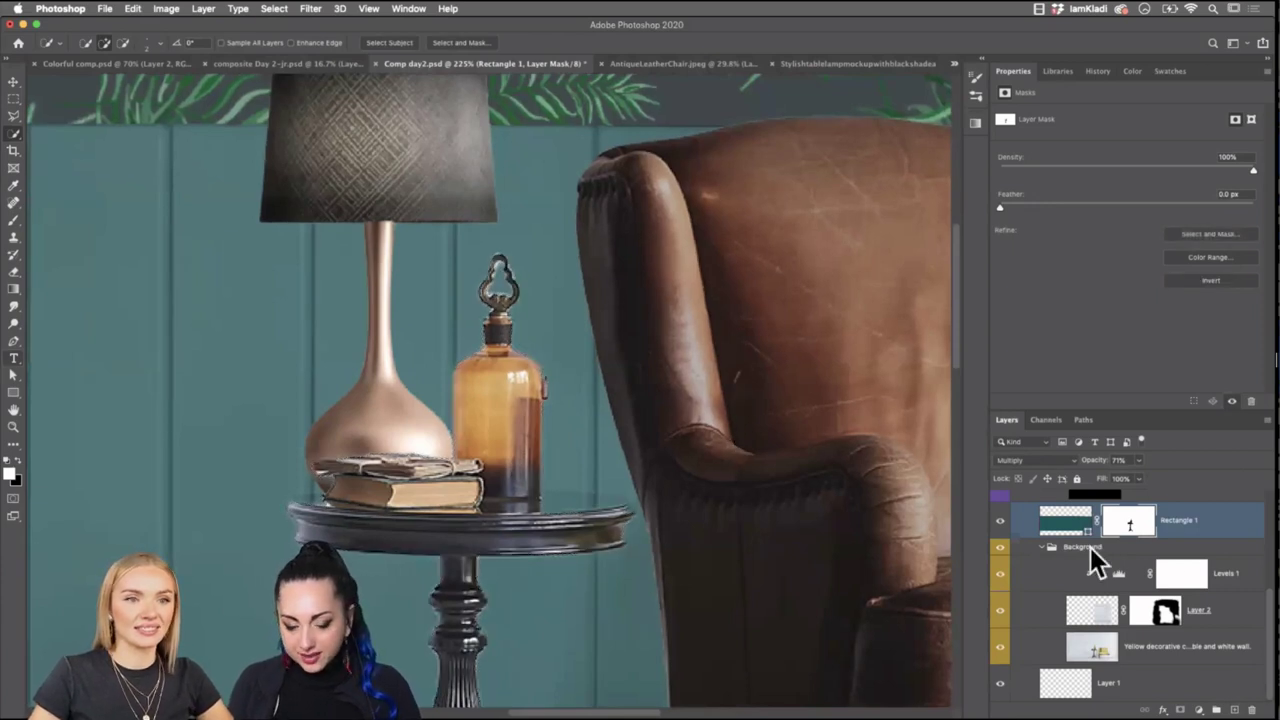
scroll(632, 494, up, 1)
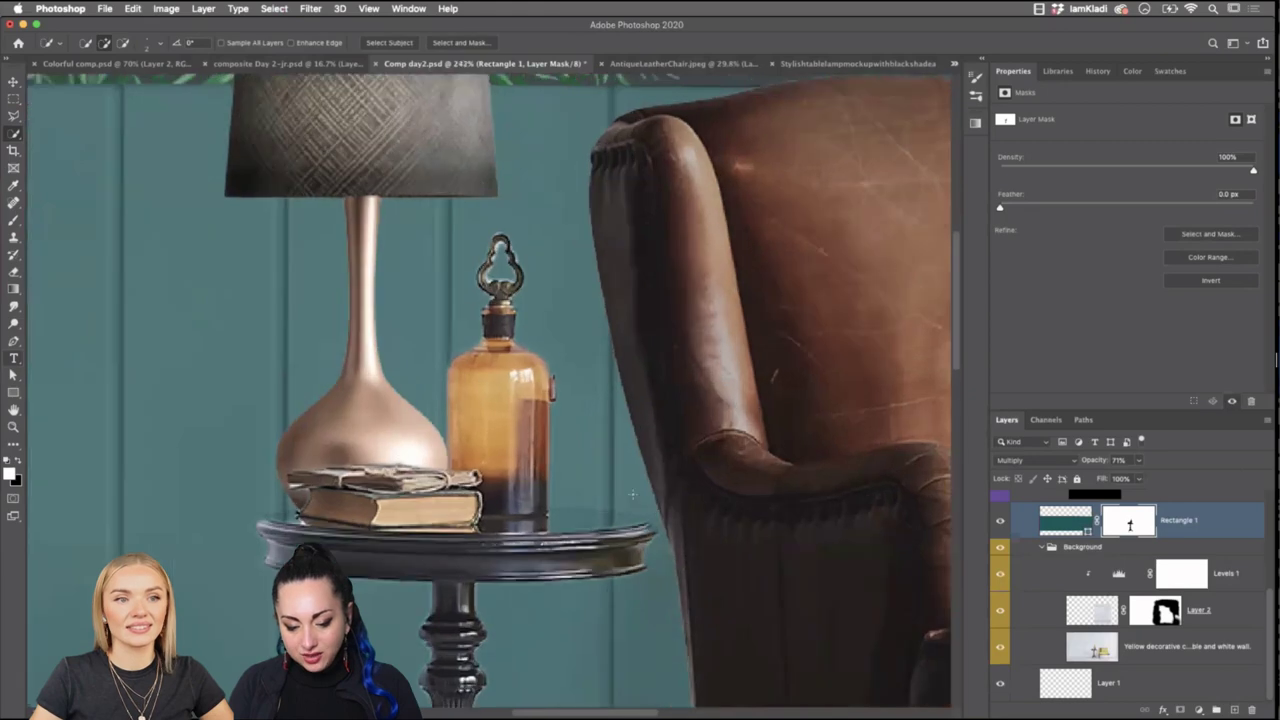
scroll(632, 494, up, 5)
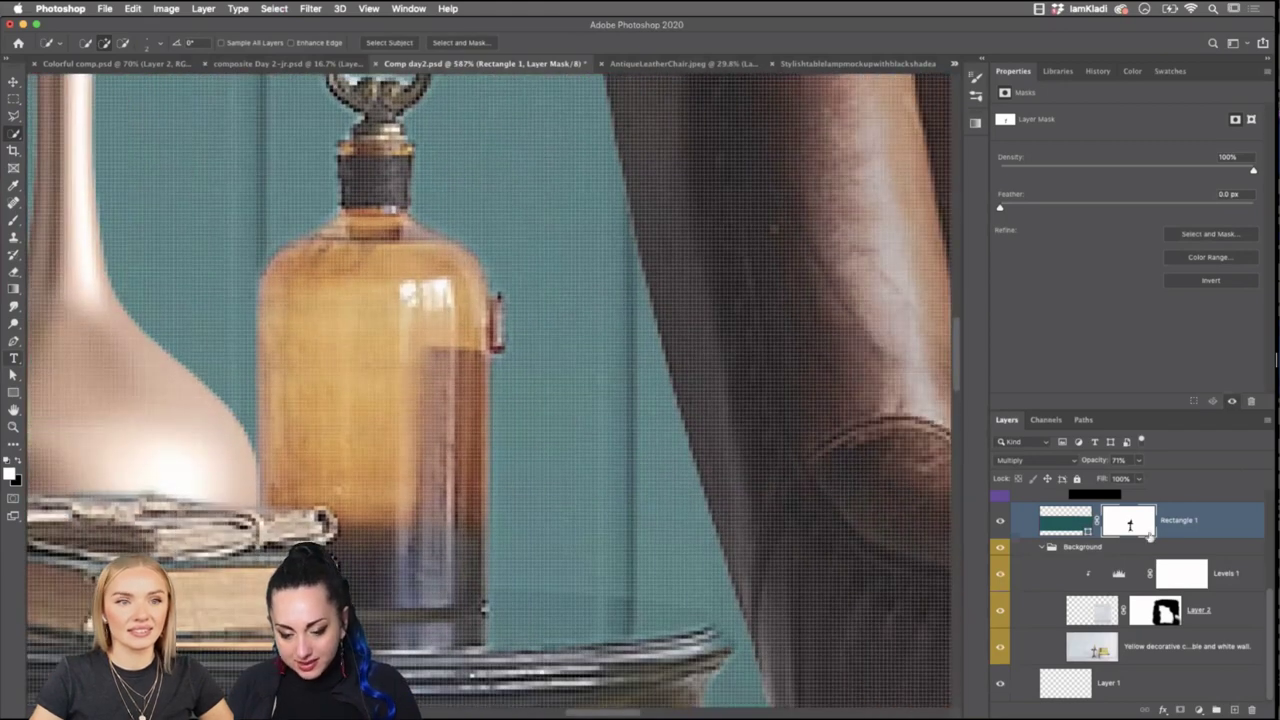
Load Rectangle 1's mask as a selection, free-transform and commit it, then deselect.
super+click(1125, 525)
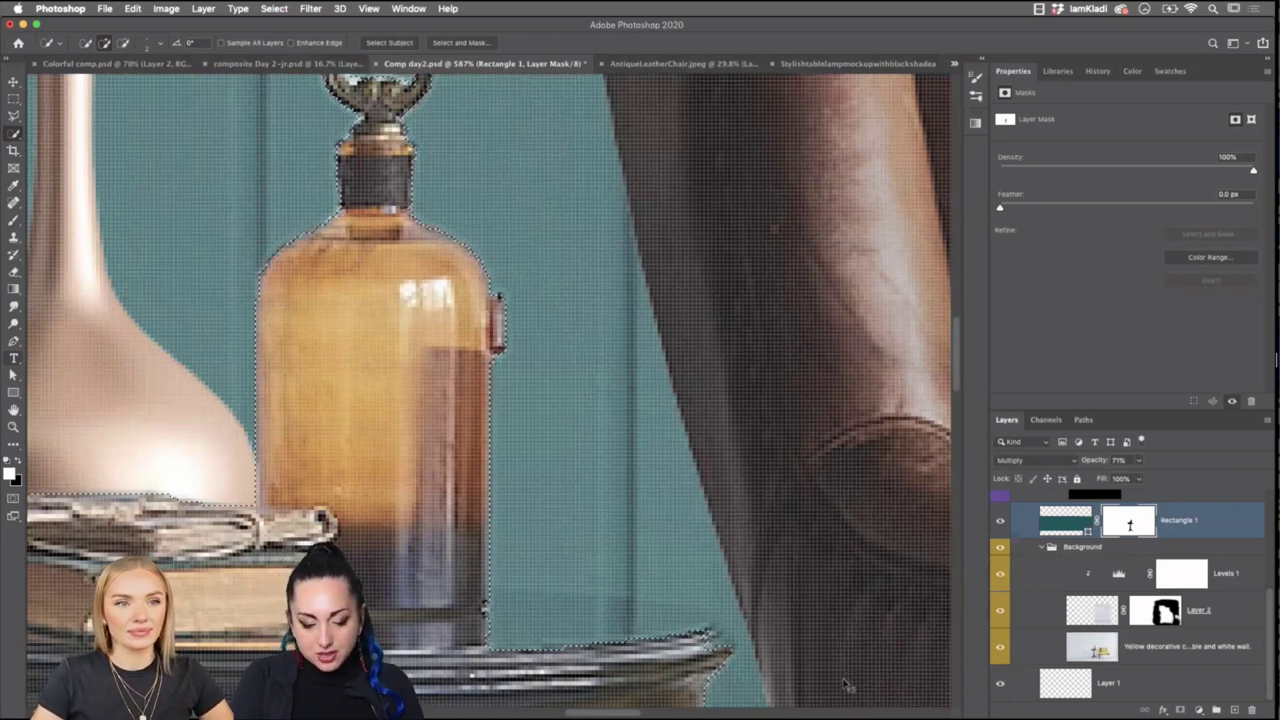
key(super+t)
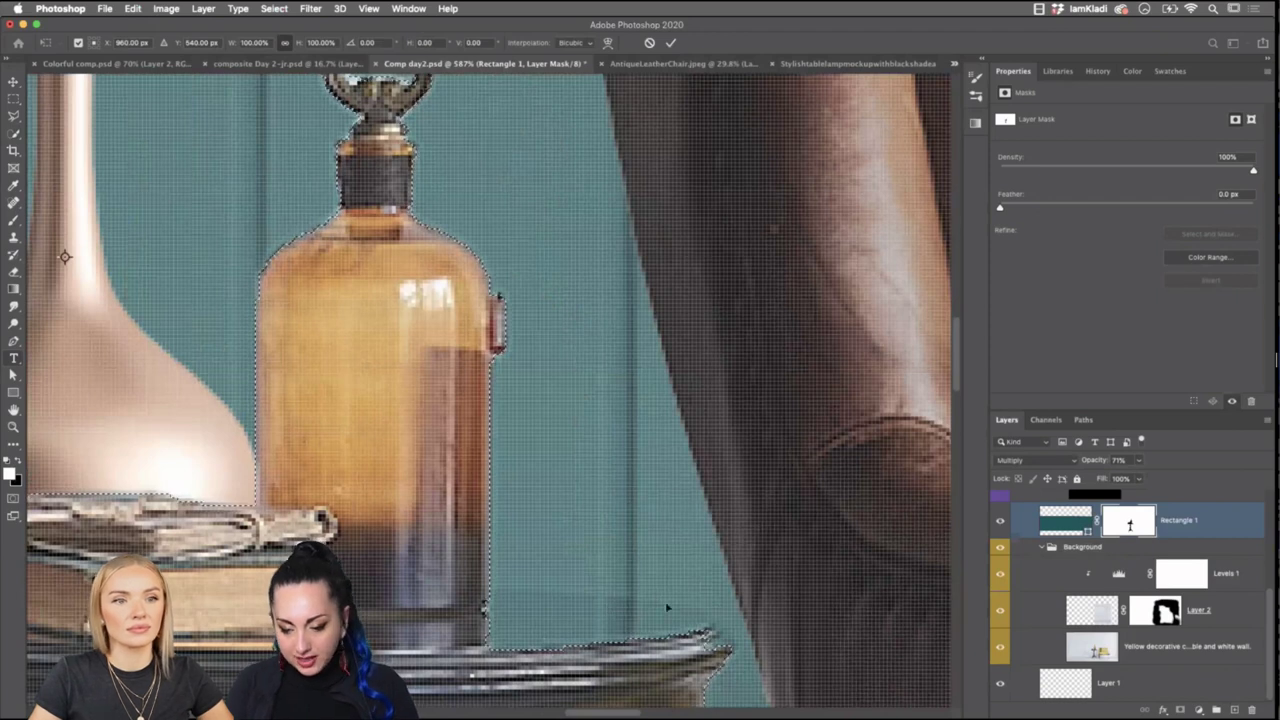
click(1130, 524)
key(ctrl+d)
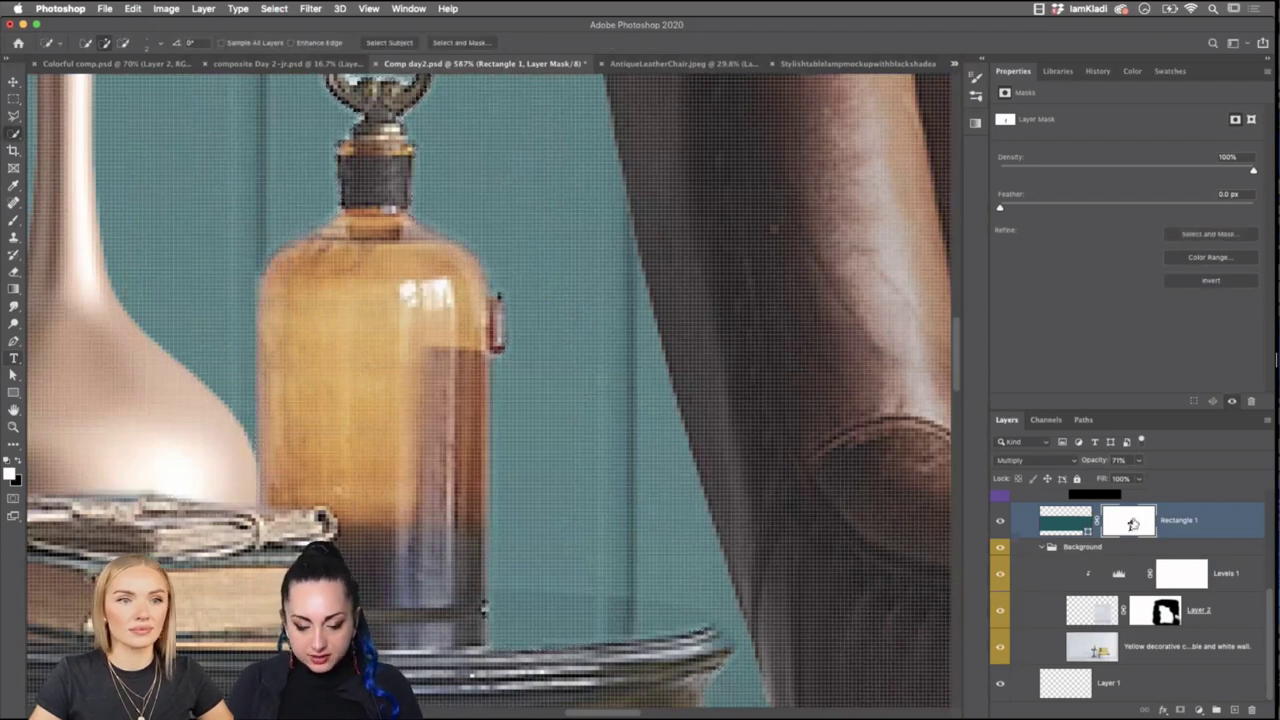
scroll(667, 602, down, 3)
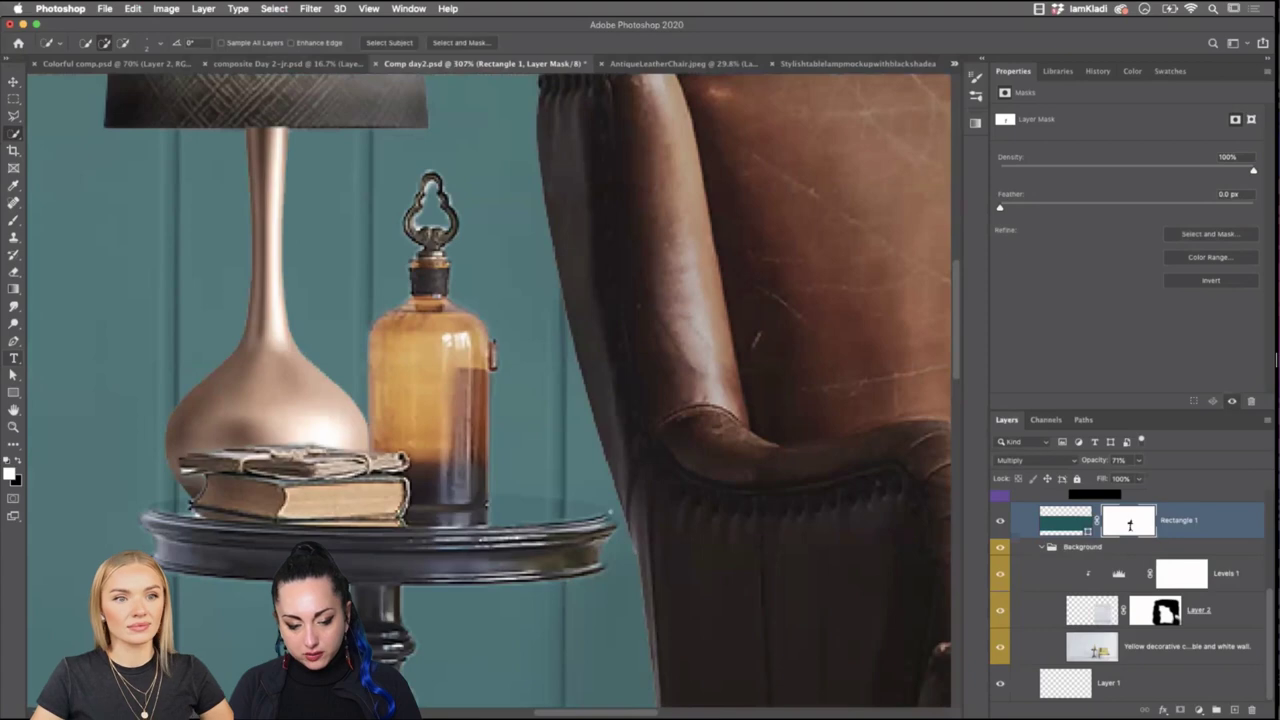
scroll(171, 522, up, 3)
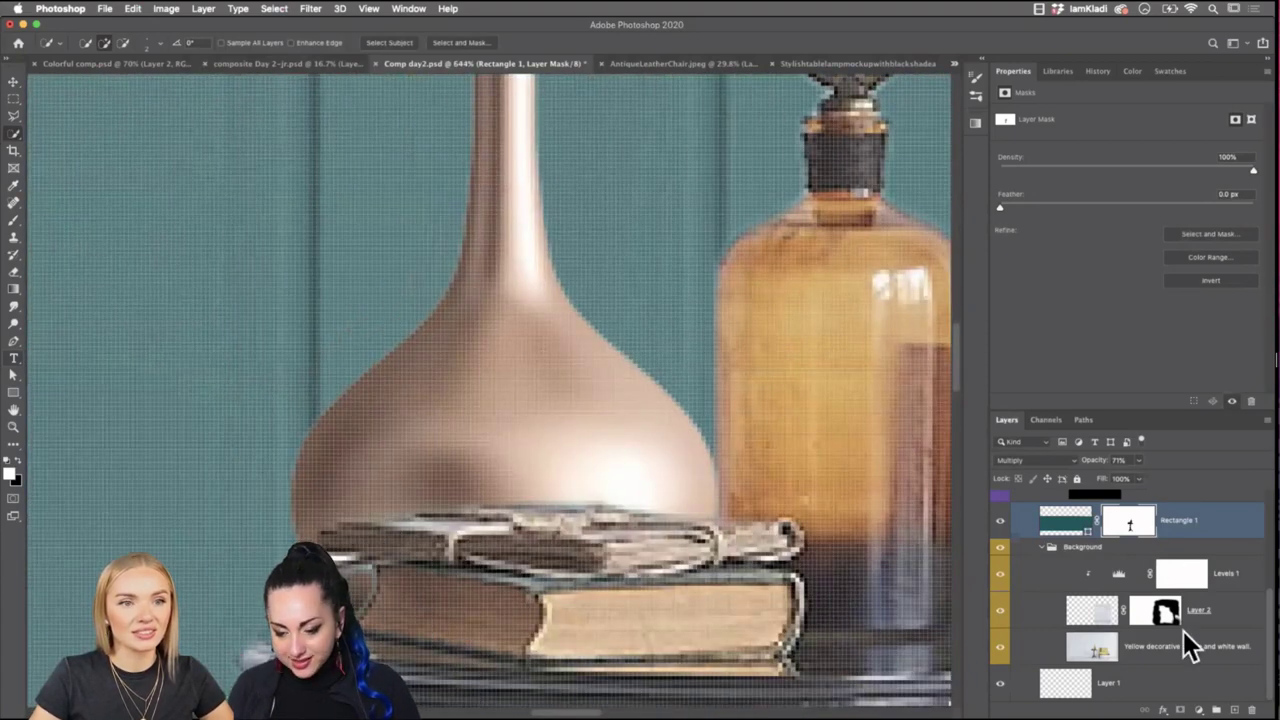
Set the foreground colour to a neutral light grey with no colour tint.
click(9, 474)
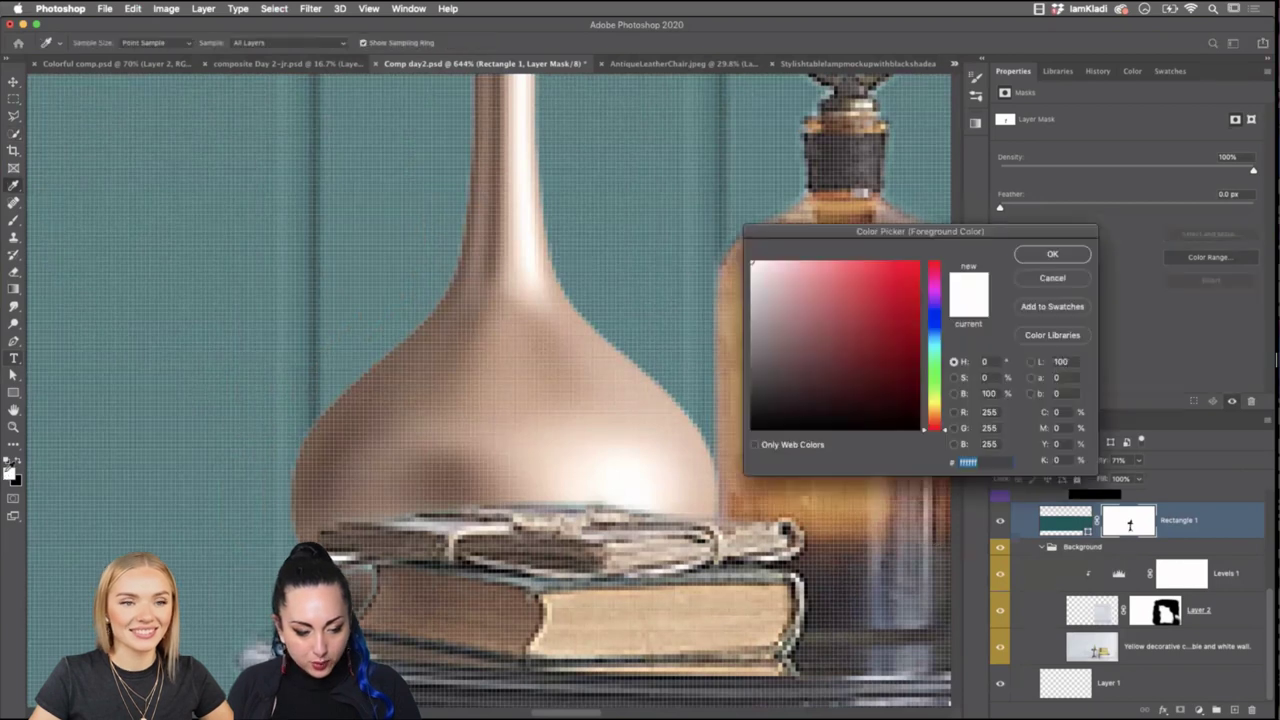
click(756, 338)
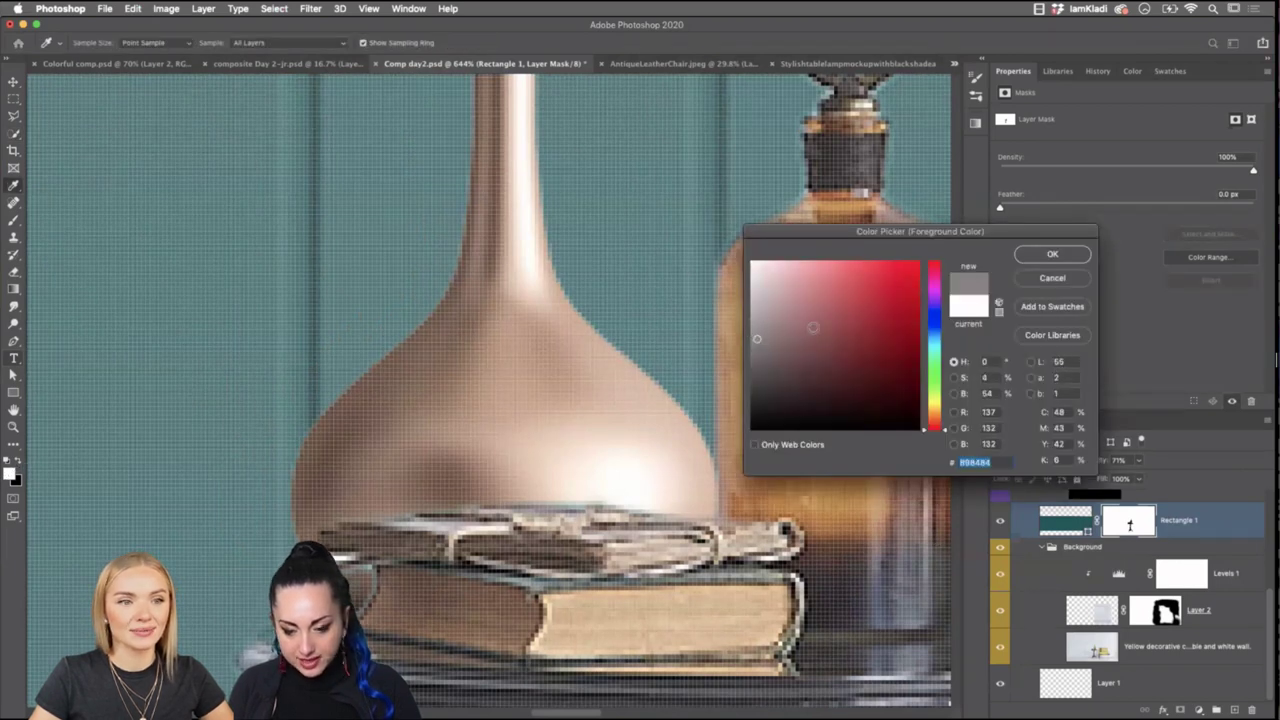
click(1039, 256)
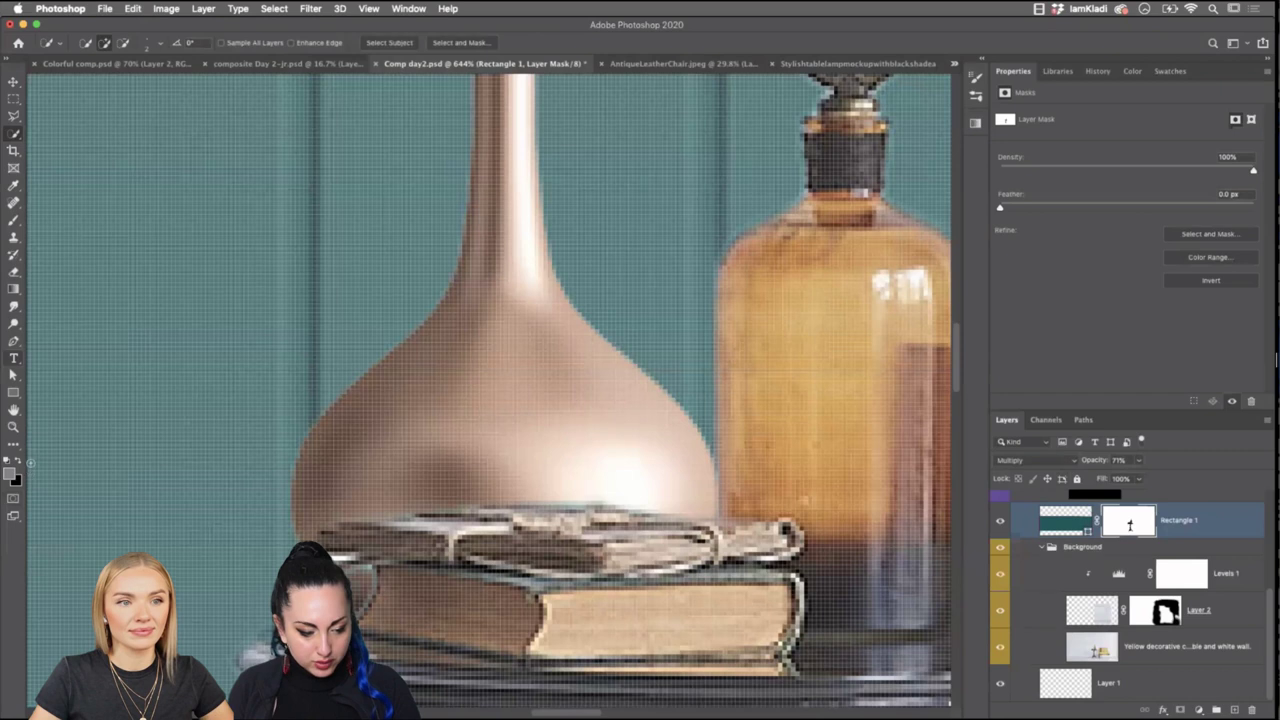
click(9, 474)
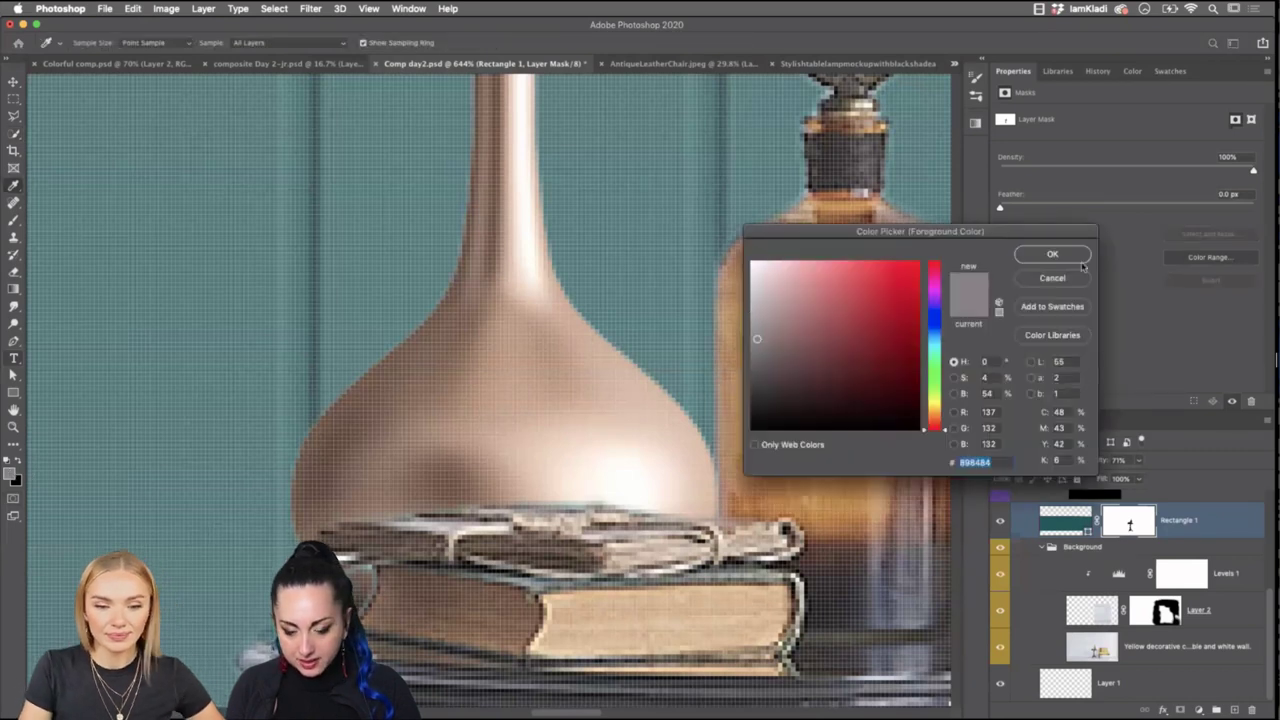
click(757, 307)
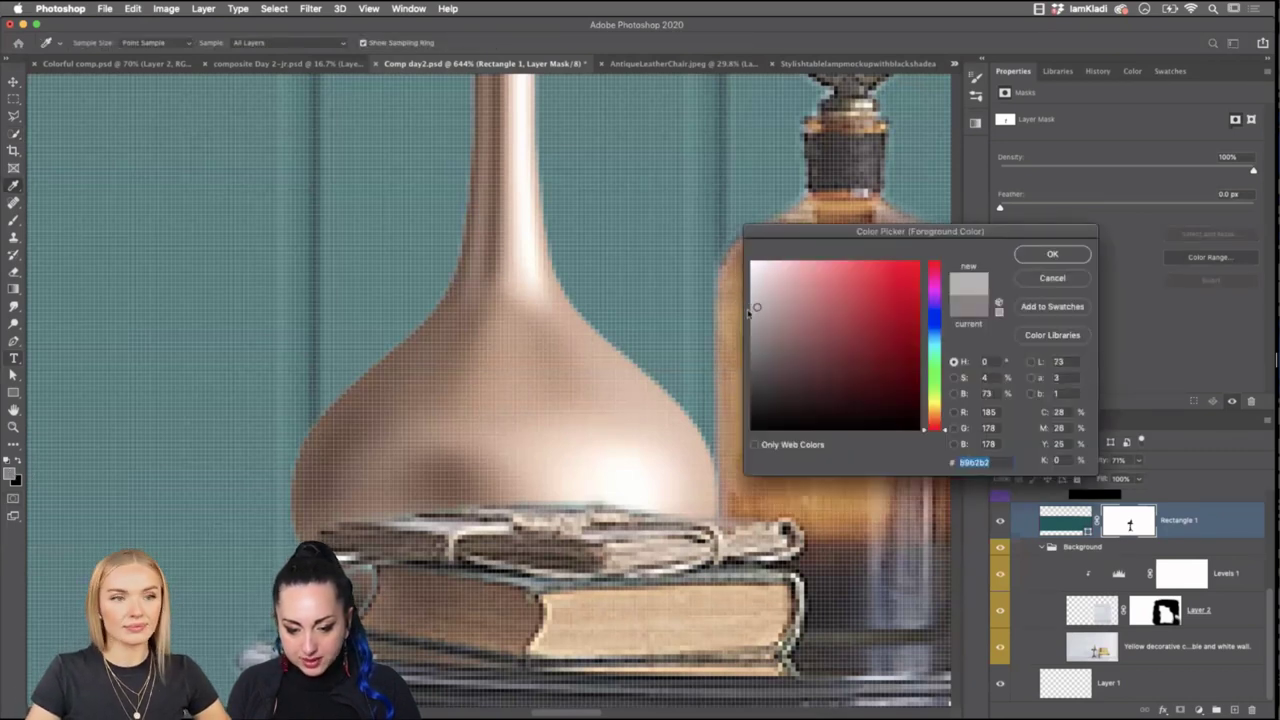
click(751, 308)
click(1040, 256)
With the Brush, paint a light grey band along the bottle base on the mask.
key(w)
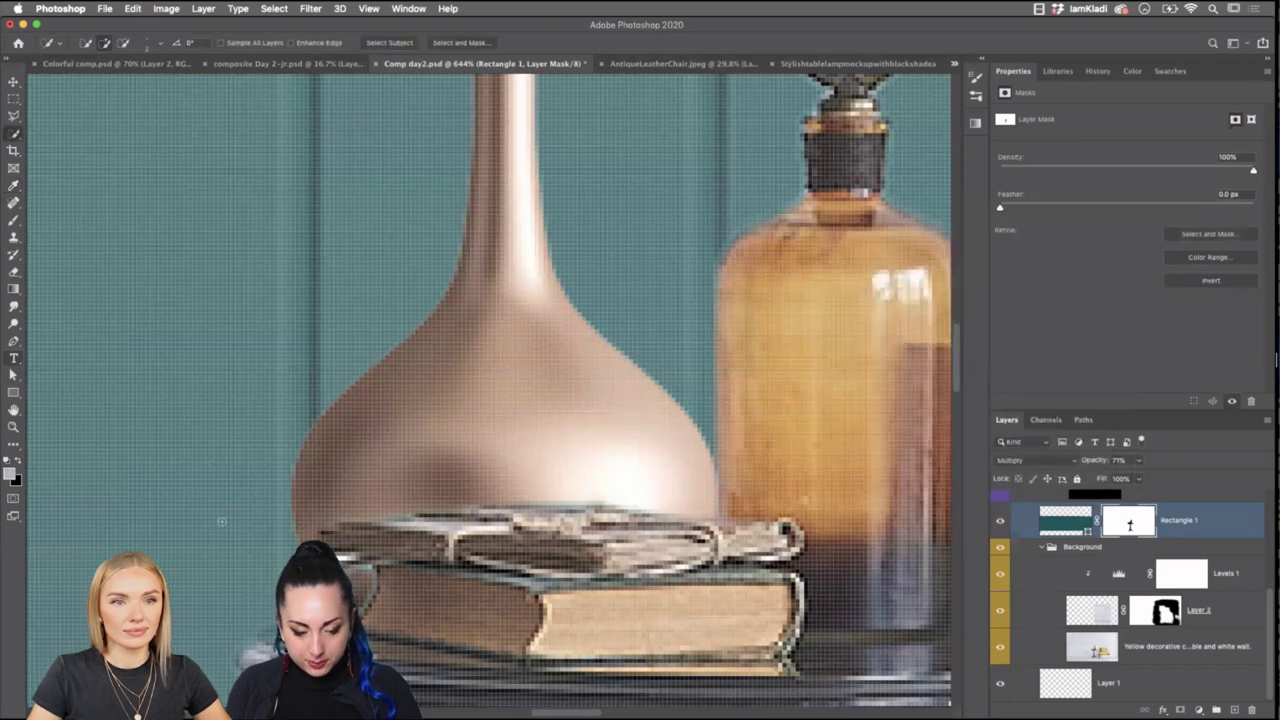
key(b)
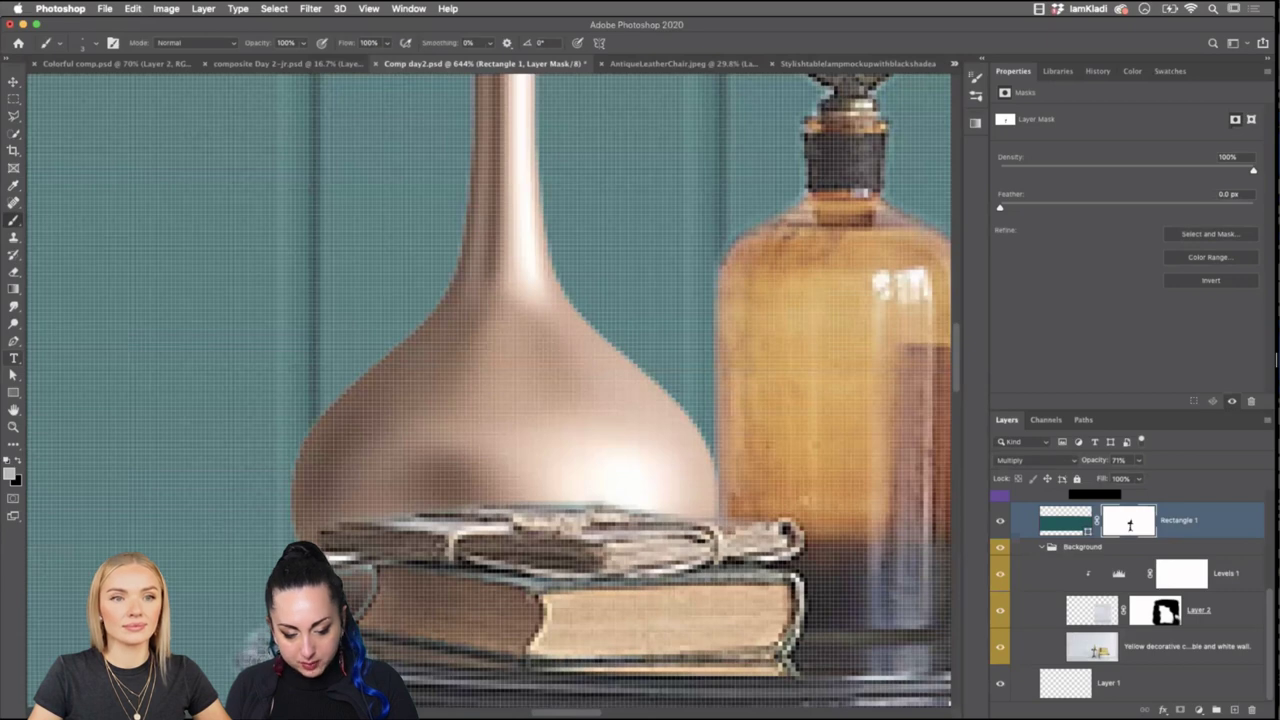
scroll(534, 651, right, 10)
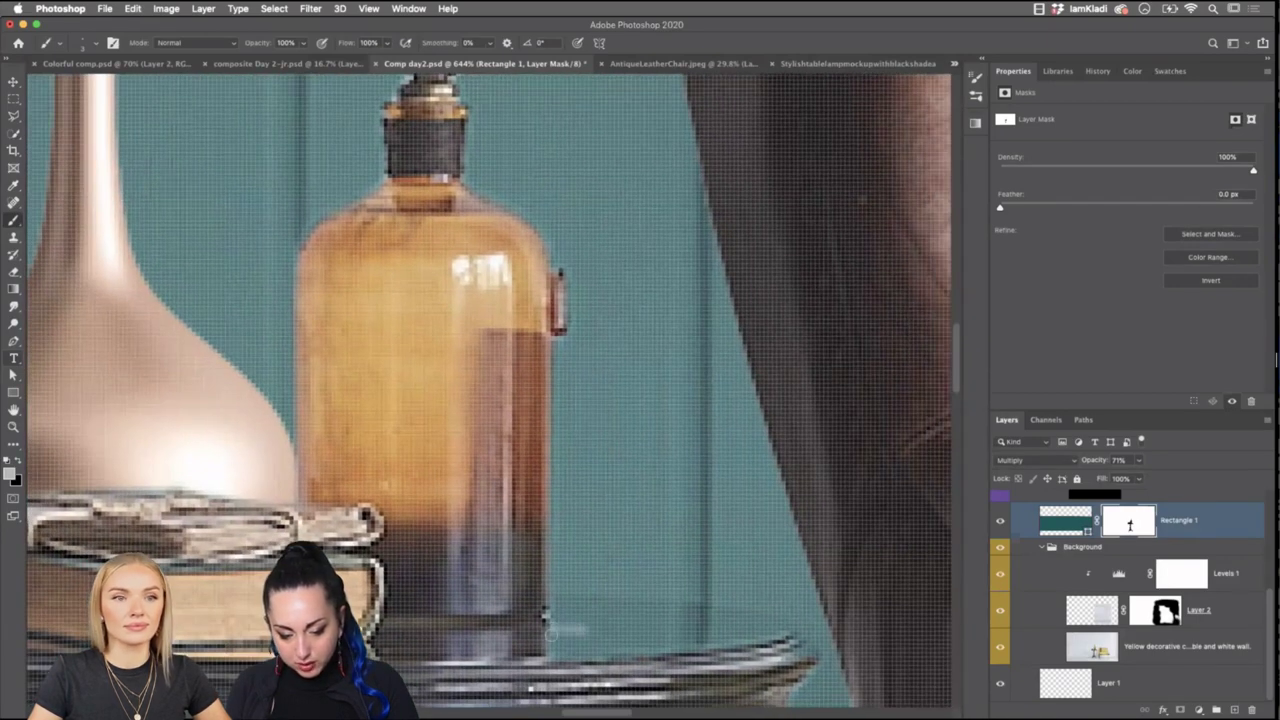
mouse_move(565, 655)
mouse_down()
mouse_move(666, 649)
mouse_move(506, 653)
mouse_move(649, 635)
mouse_move(725, 644)
mouse_move(591, 640)
mouse_move(613, 624)
mouse_move(567, 624)
mouse_move(567, 600)
mouse_move(772, 617)
mouse_up()
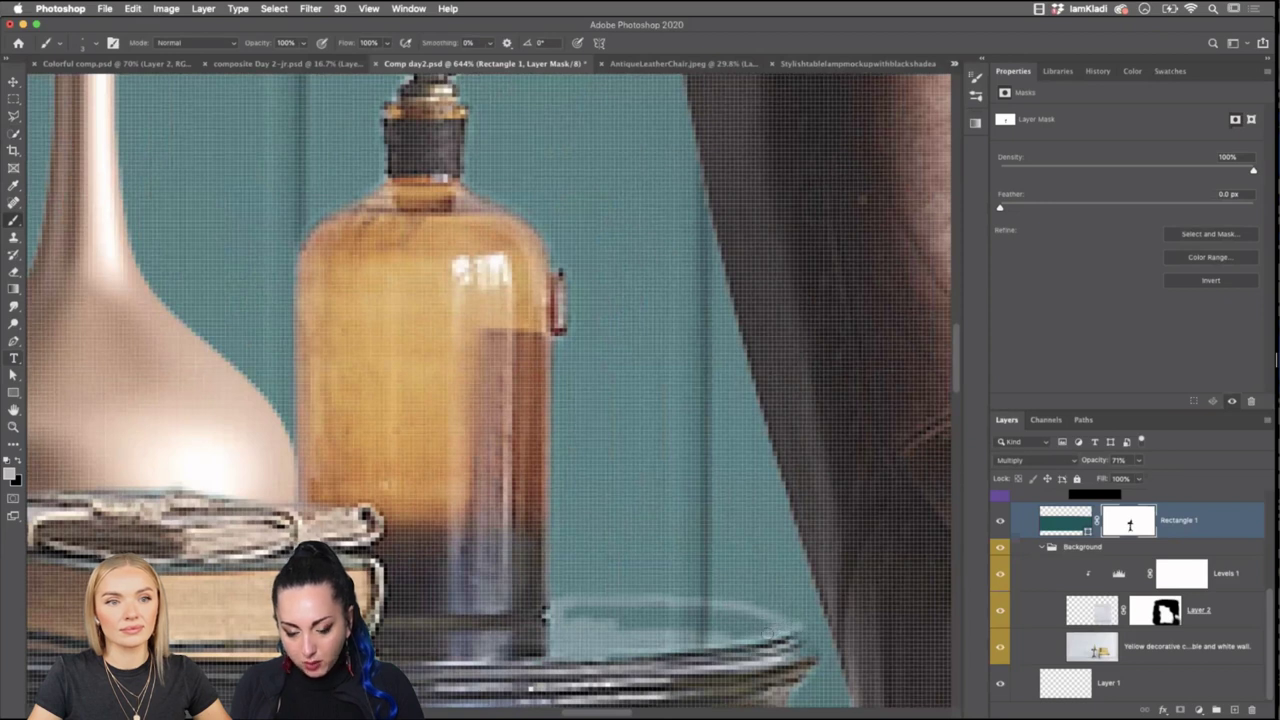
key(super+z)
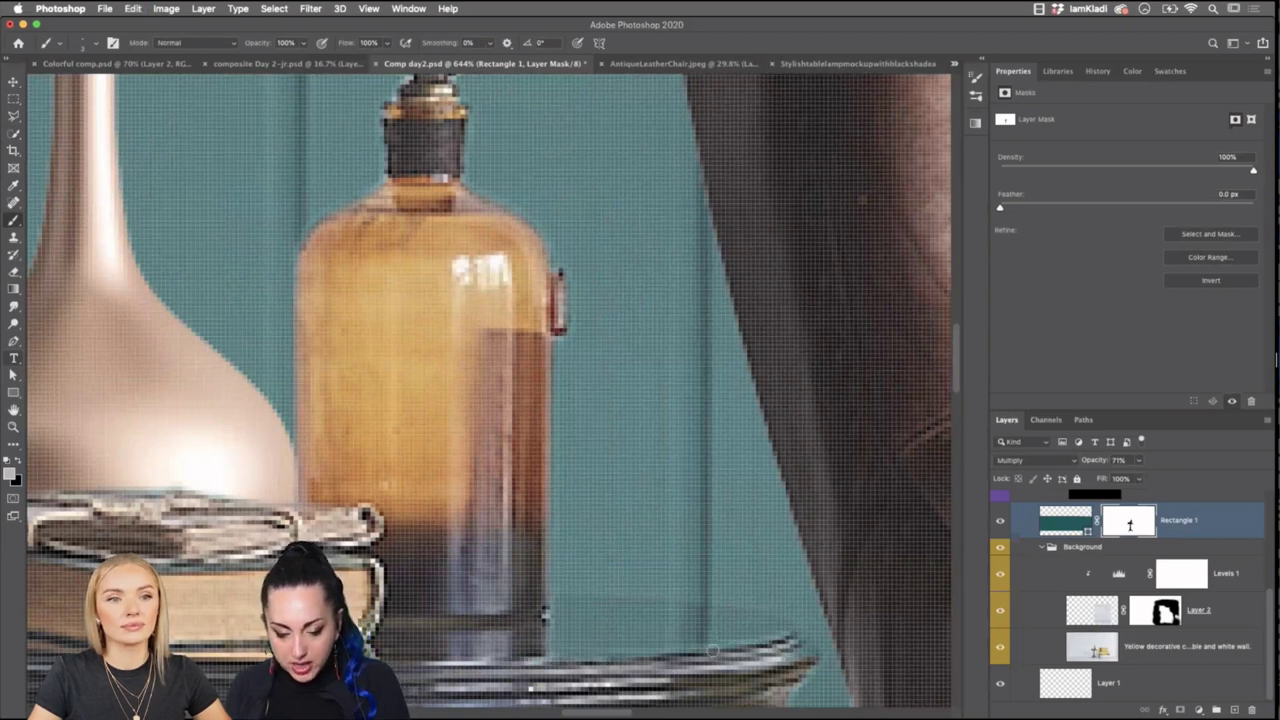
mouse_move(712, 650)
mouse_down()
mouse_move(588, 632)
mouse_move(538, 645)
mouse_move(623, 653)
mouse_move(549, 614)
mouse_move(790, 628)
mouse_up()
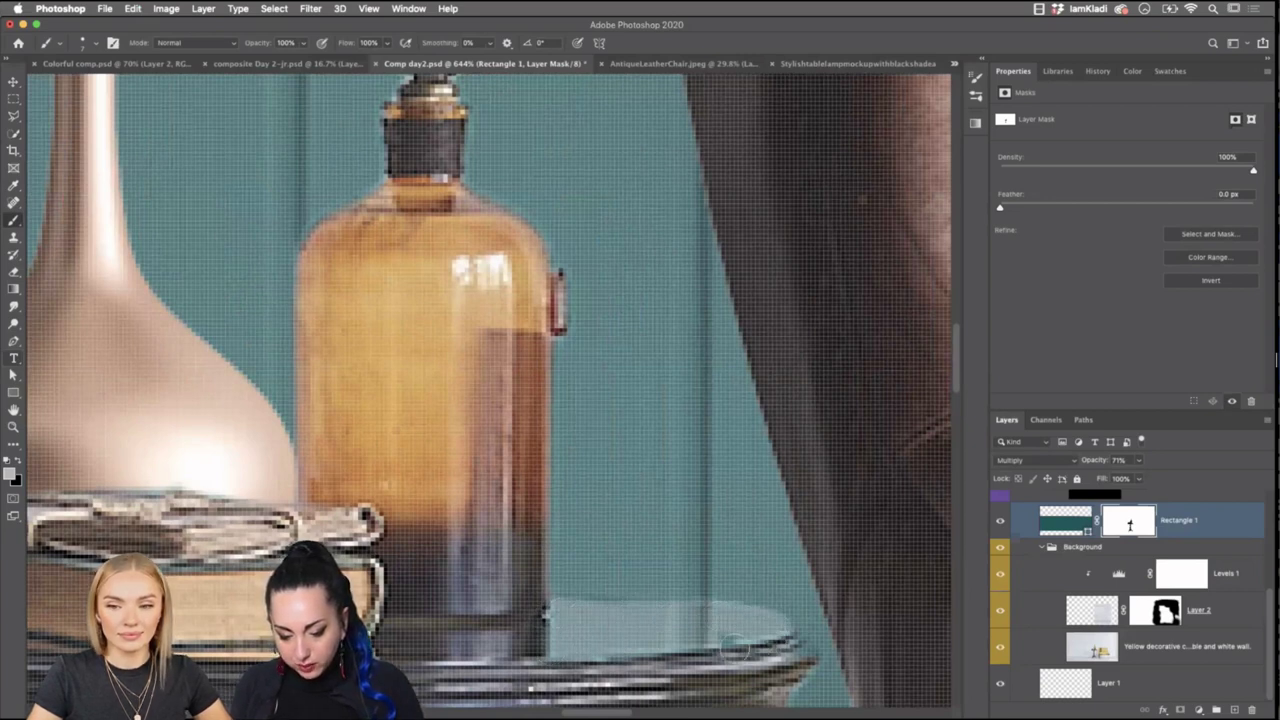
Paint along the table rim beside the bottle to remove the teal overlay there.
mouse_move(715, 656)
mouse_down()
mouse_move(792, 653)
mouse_move(692, 671)
mouse_move(645, 668)
mouse_up()
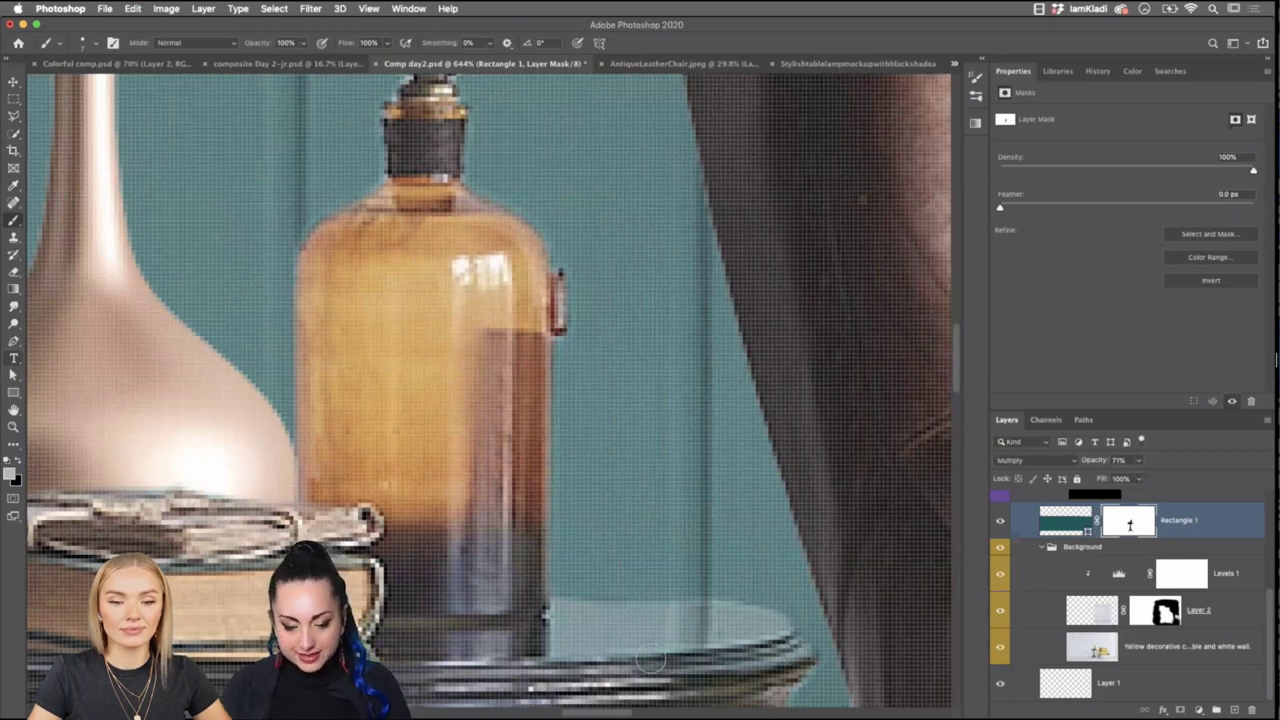
scroll(650, 660, down, 5)
scroll(572, 488, up, 4)
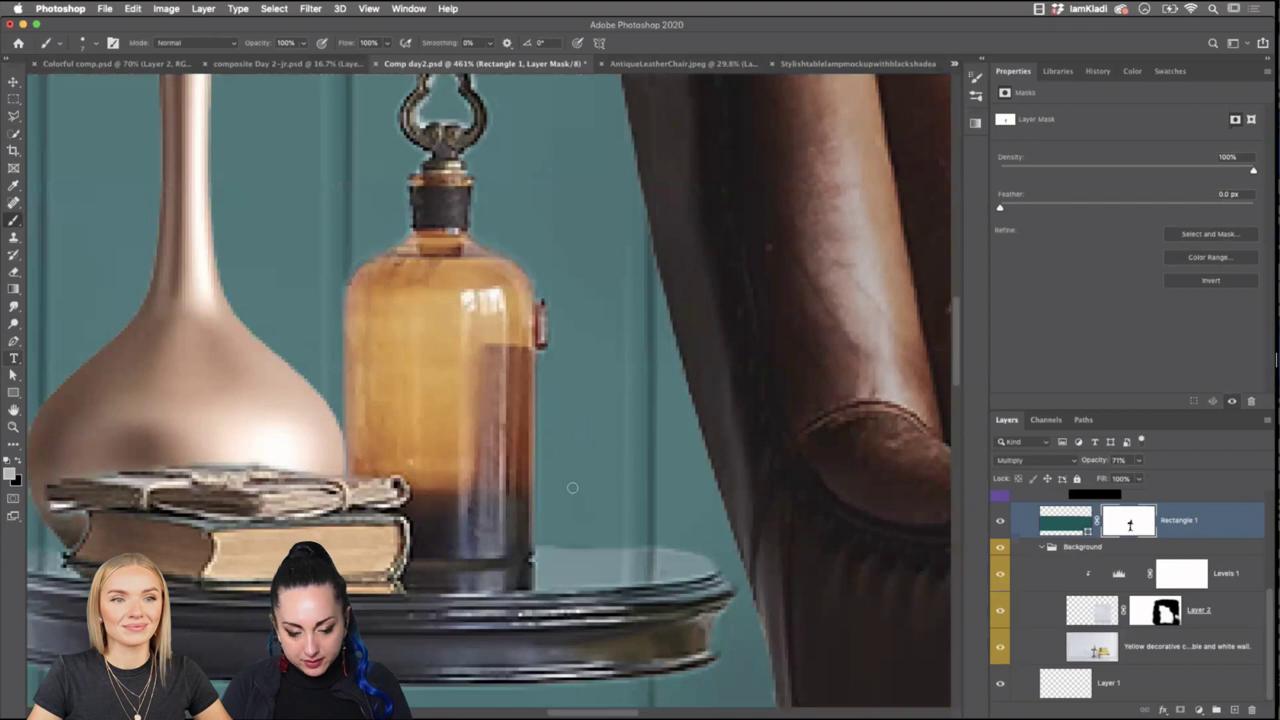
scroll(572, 488, up, 3)
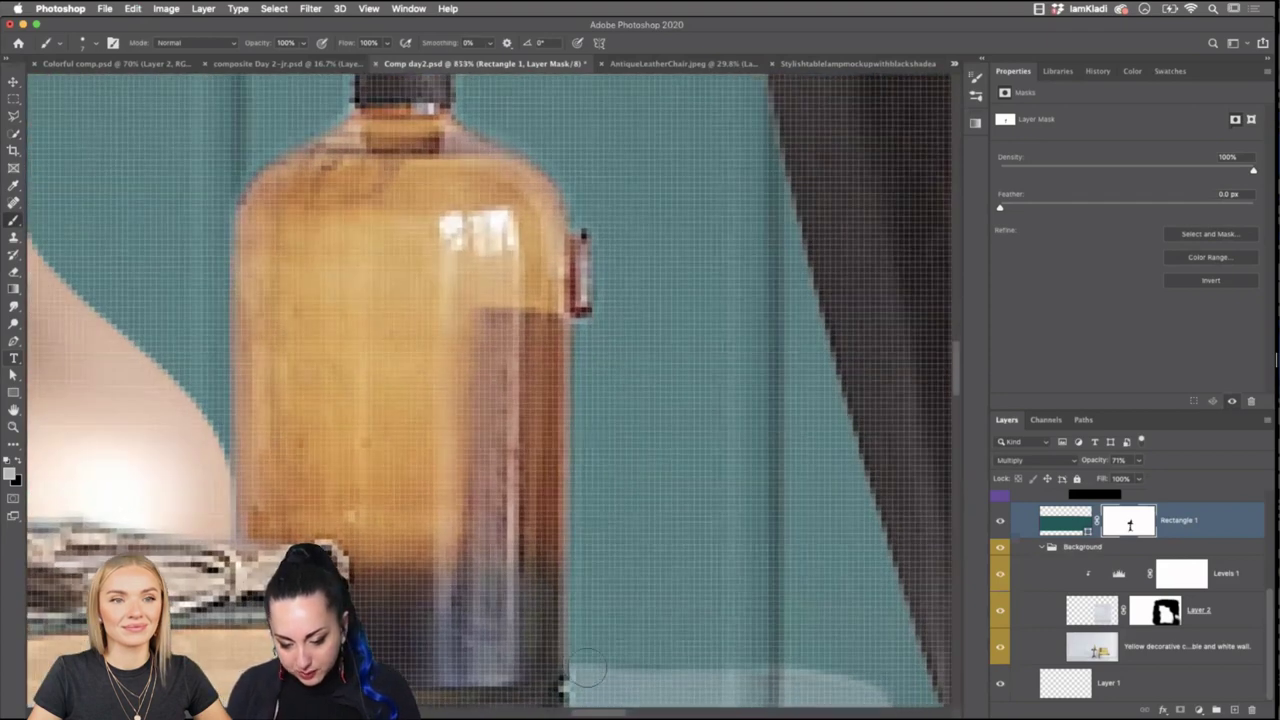
drag(588, 670, 783, 673)
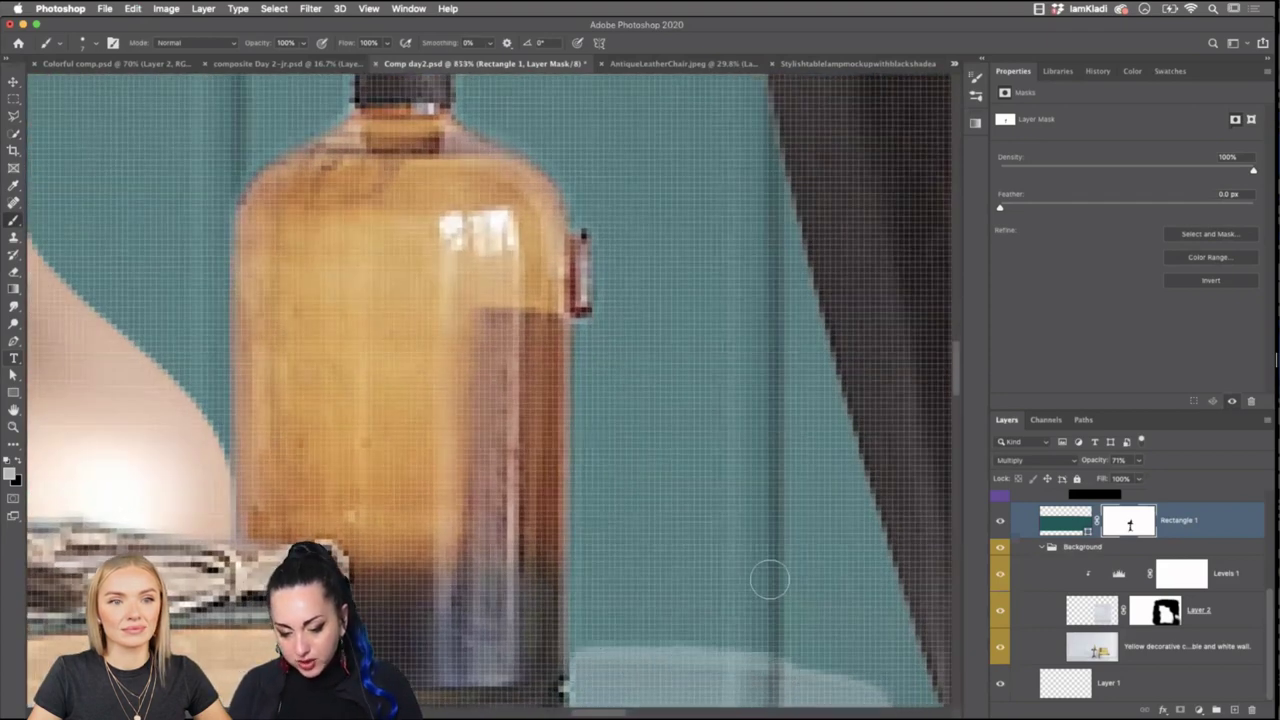
scroll(769, 579, down, 5)
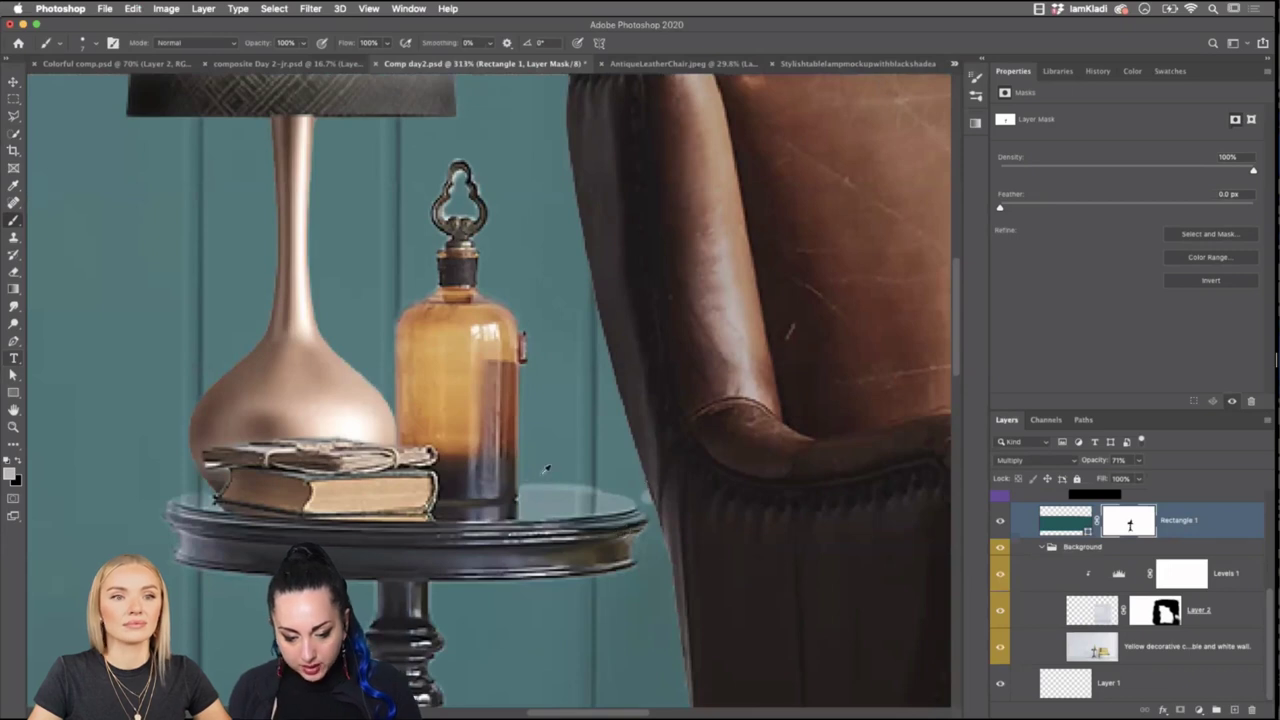
Try a black touch-up at the bottle's base, undo it, and return to white.
key(x)
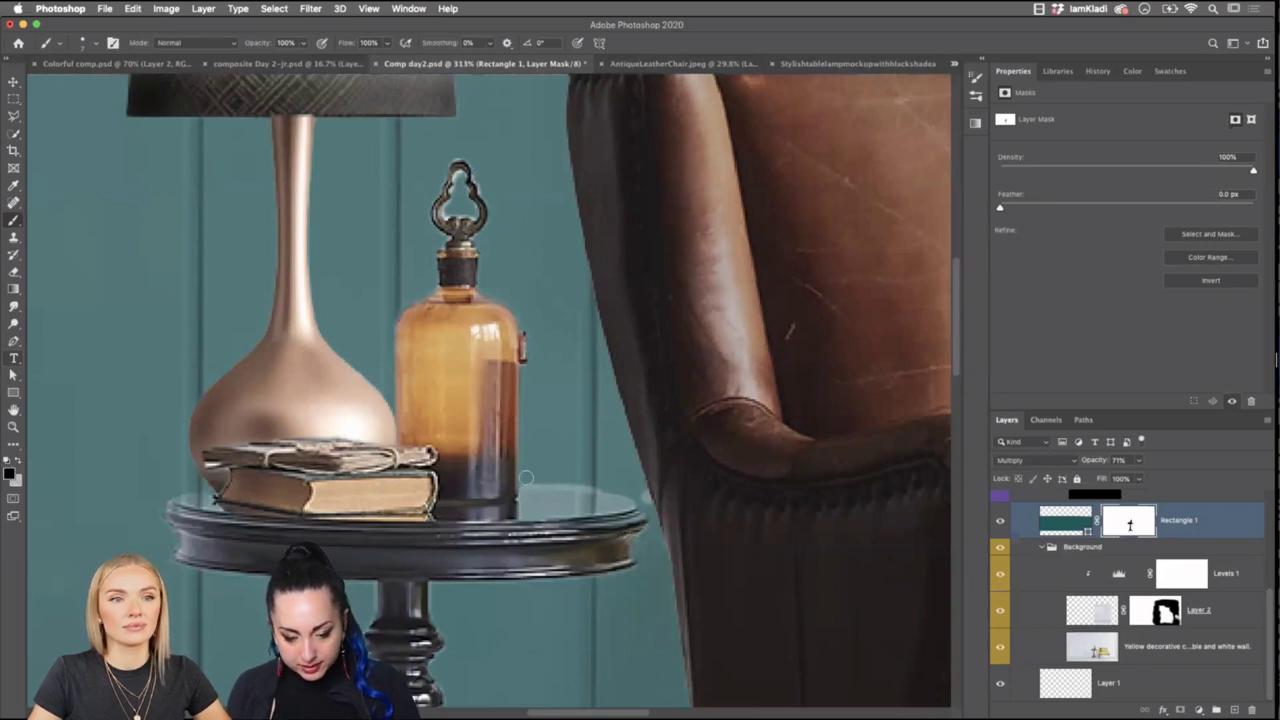
drag(526, 478, 531, 479)
key(super+z)
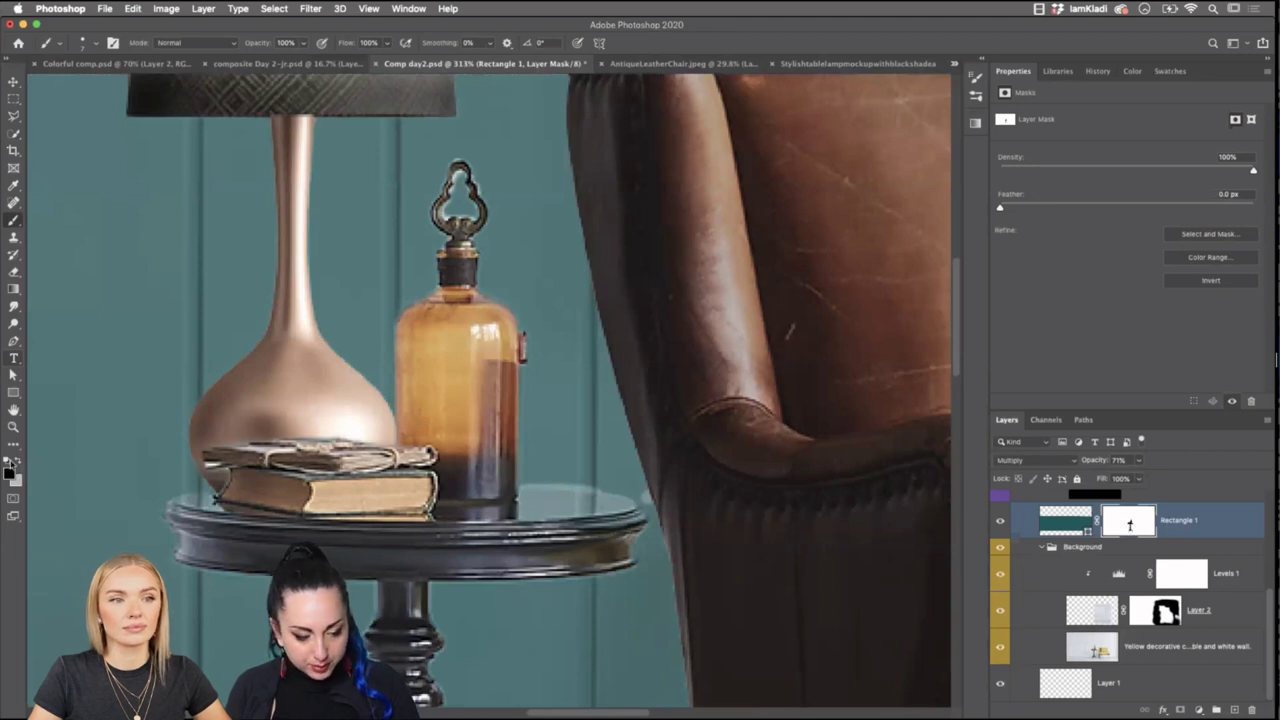
key(x)
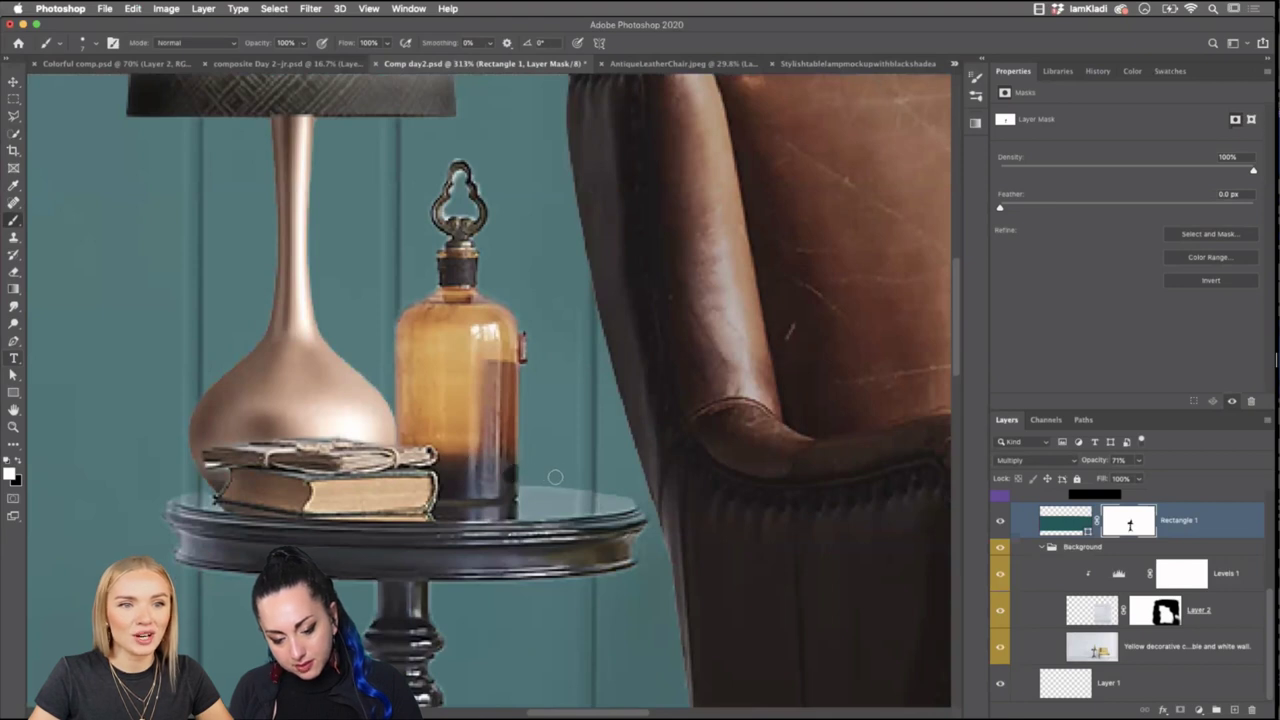
Paint white over the top book's edge on the mask, swap colours and zoom out.
scroll(294, 508, down, 1)
scroll(294, 508, left, 1)
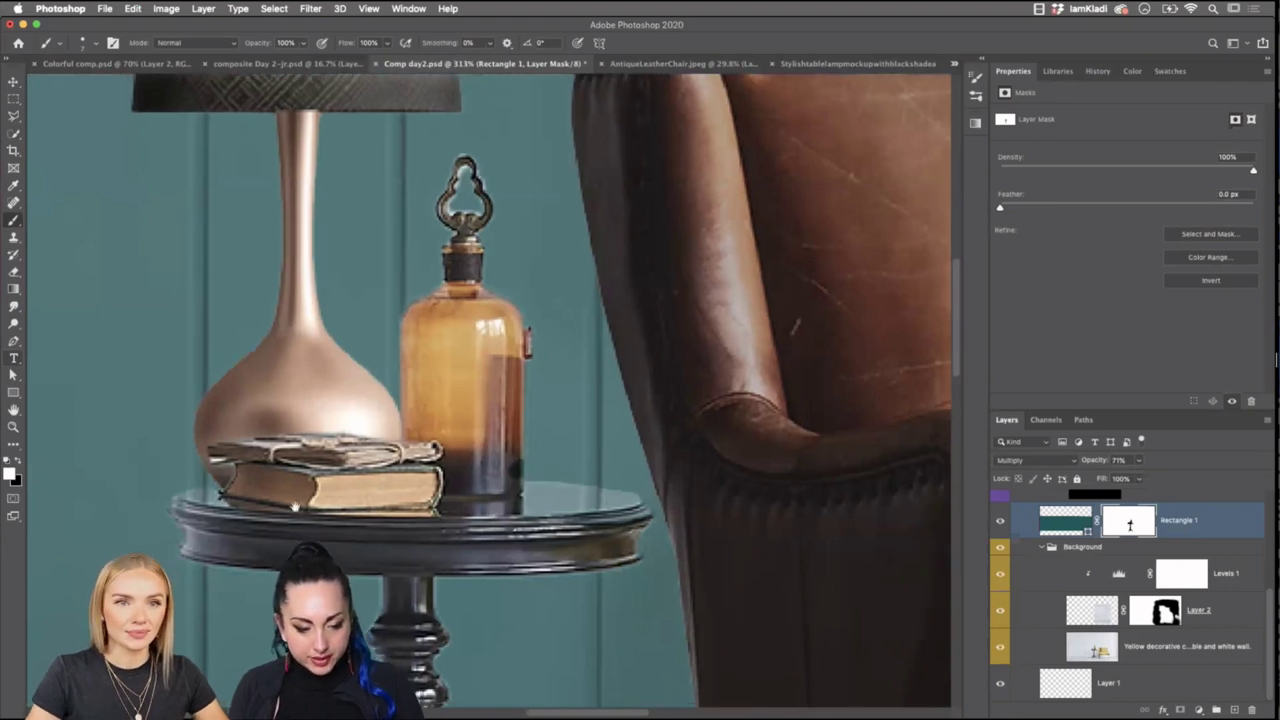
scroll(294, 508, down, 3)
scroll(294, 508, left, 1)
drag(318, 398, 362, 394)
key(x)
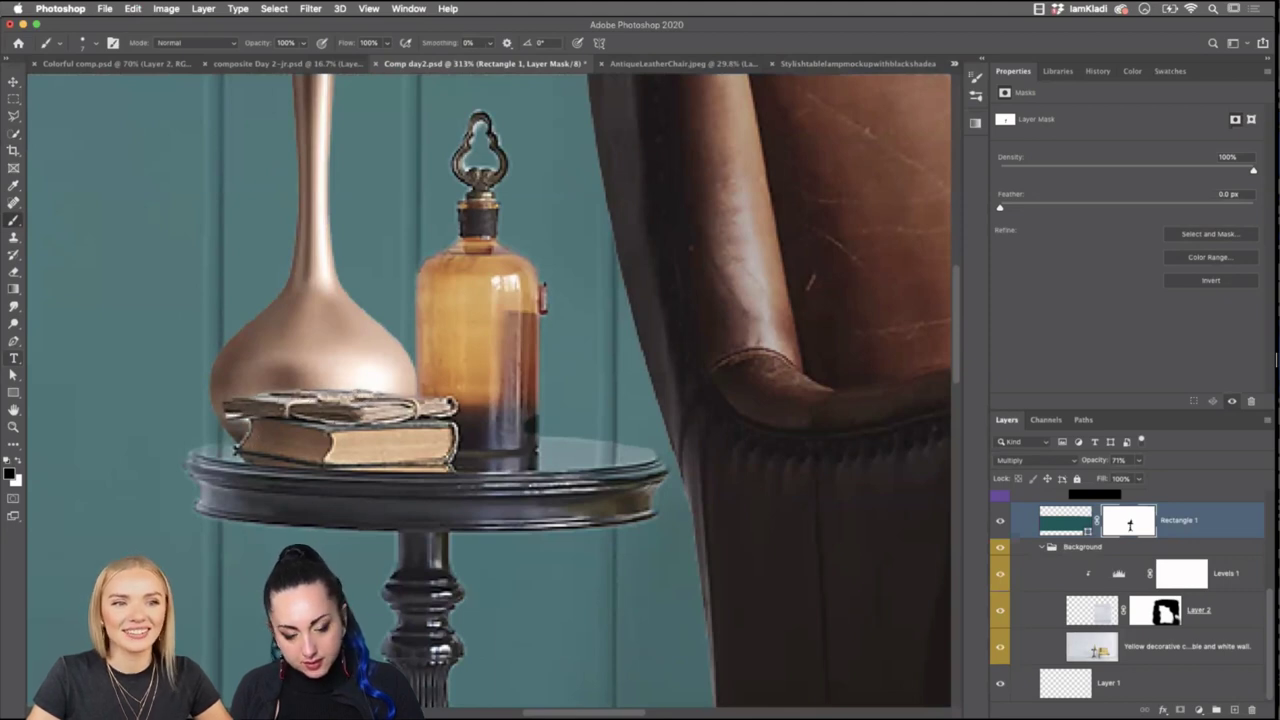
scroll(420, 414, down, 8)
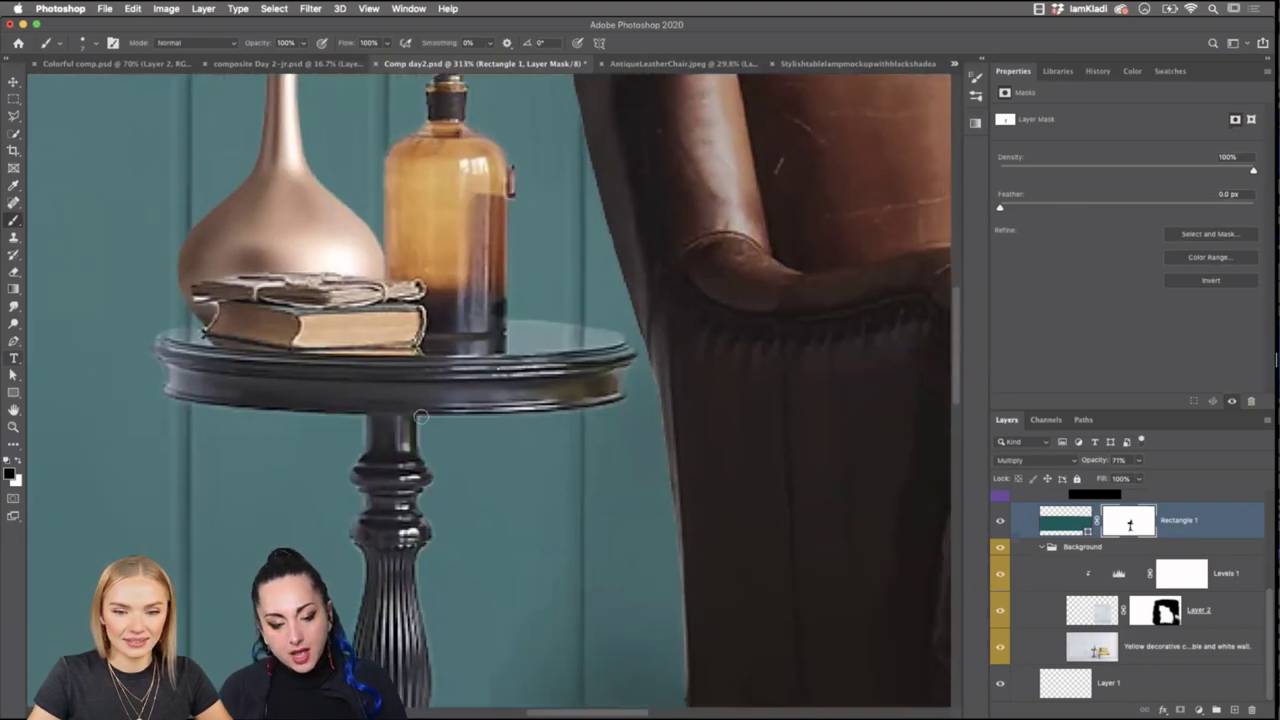
scroll(420, 416, down, 2)
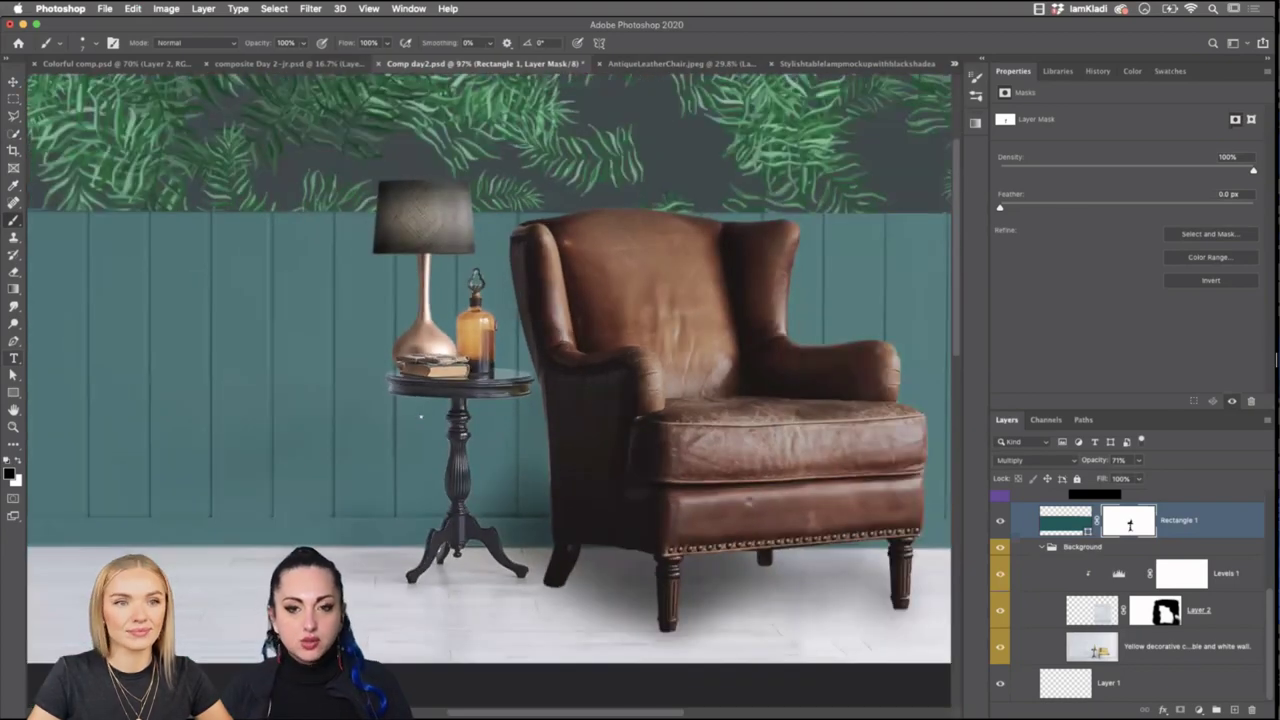
Select the Gradient tool and show the Gradients panel from the Window menu.
scroll(421, 416, down, 2)
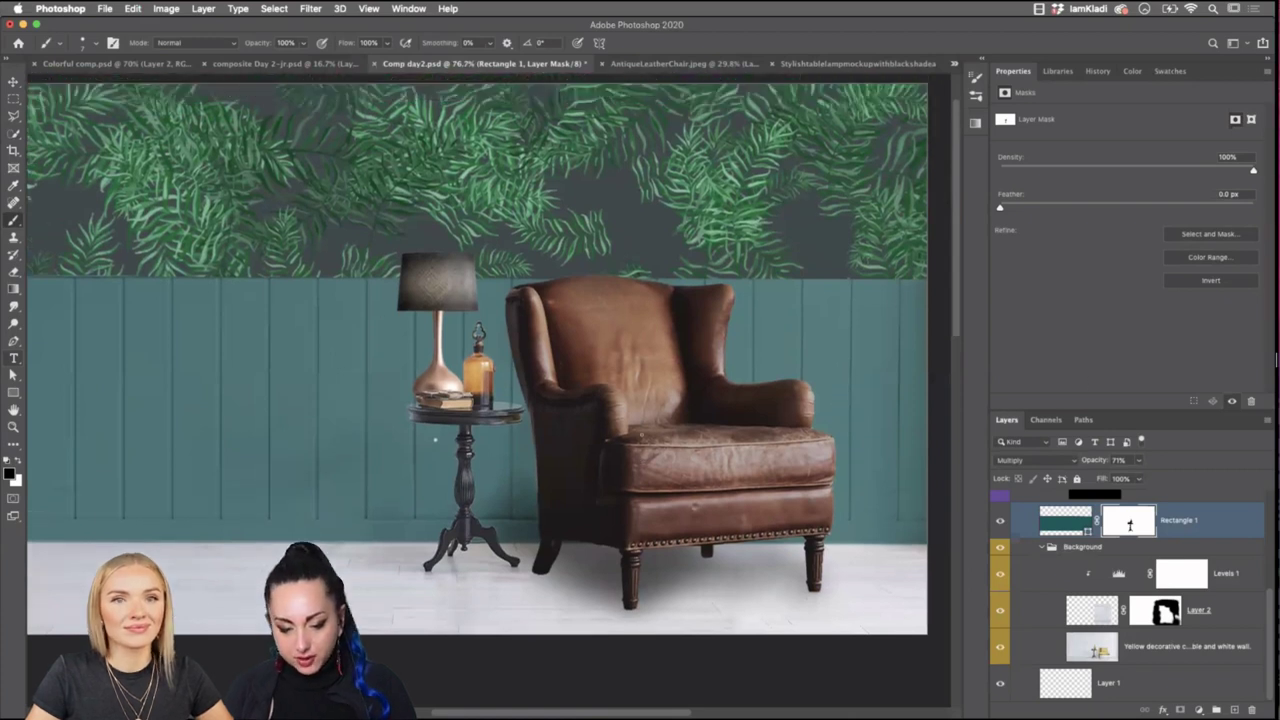
scroll(477, 390, up, 2)
scroll(496, 368, up, 1)
scroll(496, 368, right, 2)
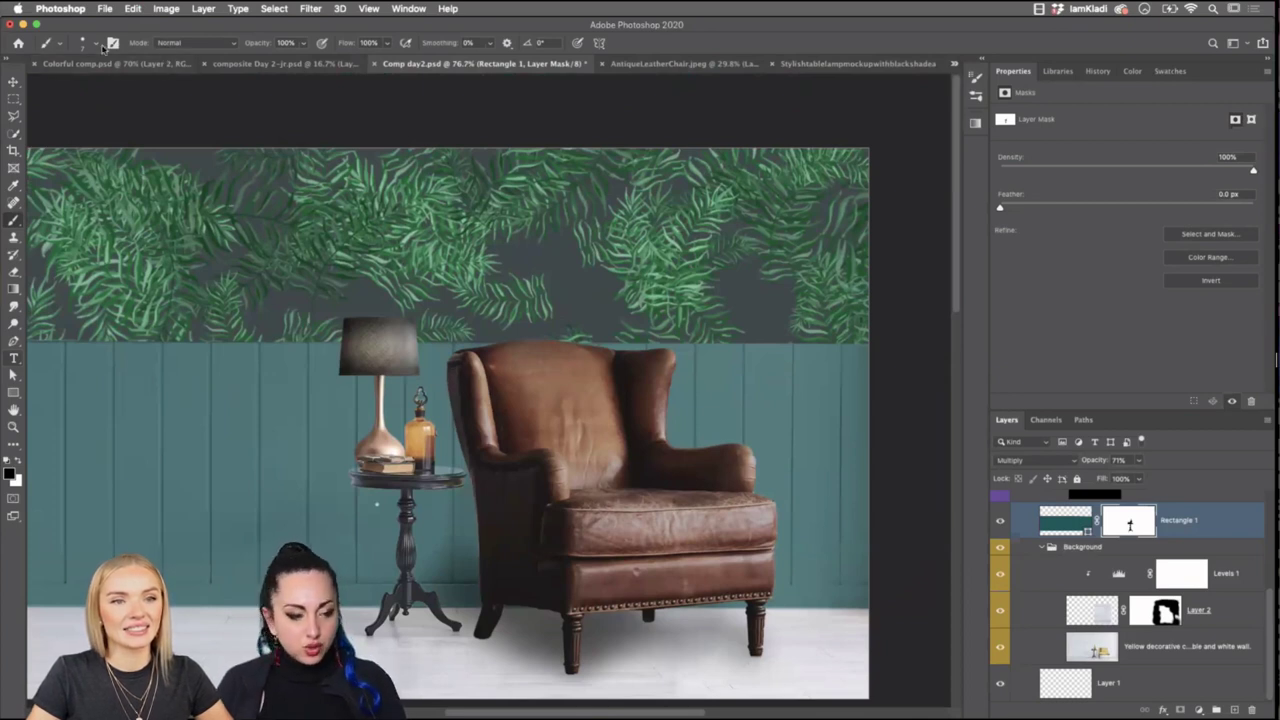
click(13, 290)
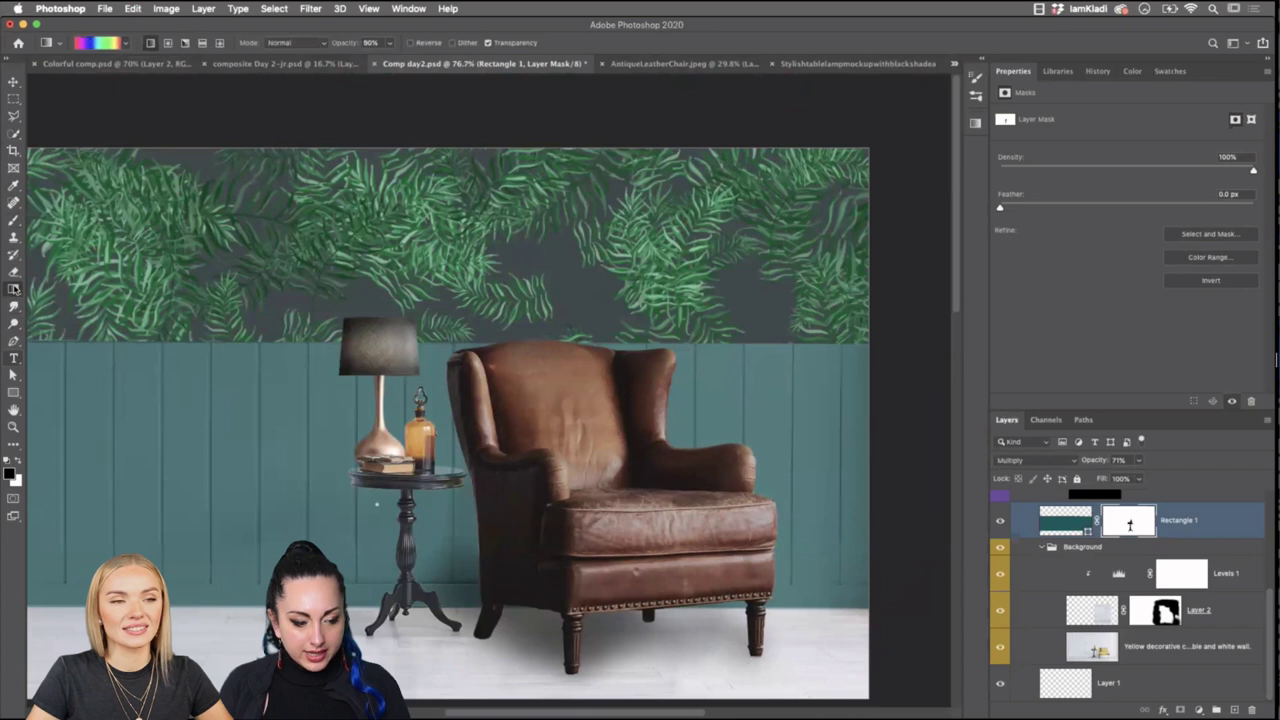
click(420, 8)
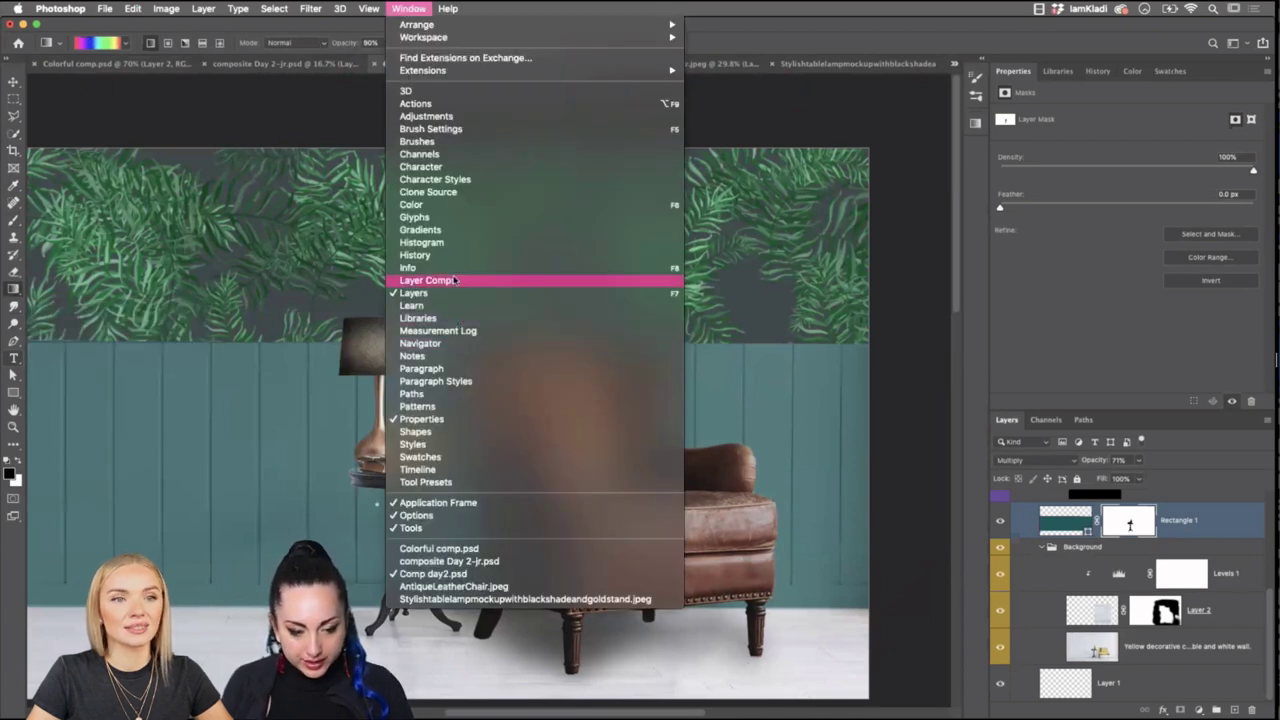
click(445, 232)
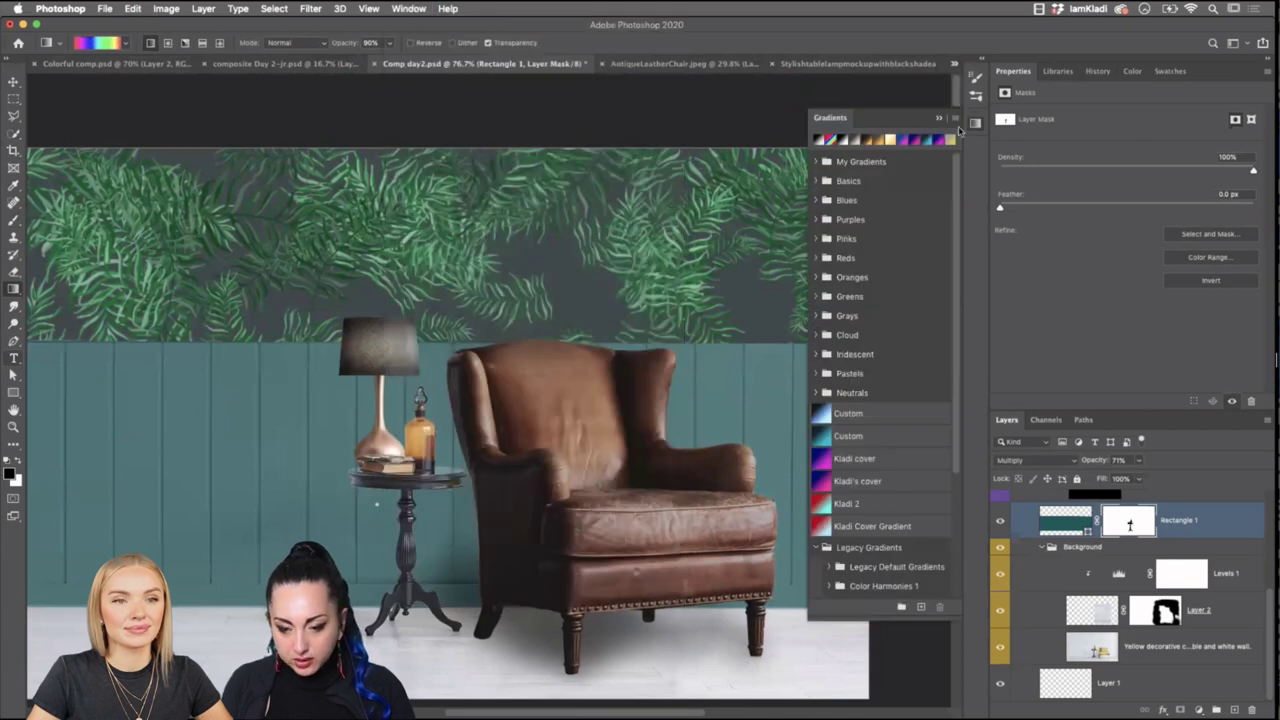
Load Legacy Gradients, expand Photographic Toning, and select the Rectangle 1 wall layer.
click(955, 120)
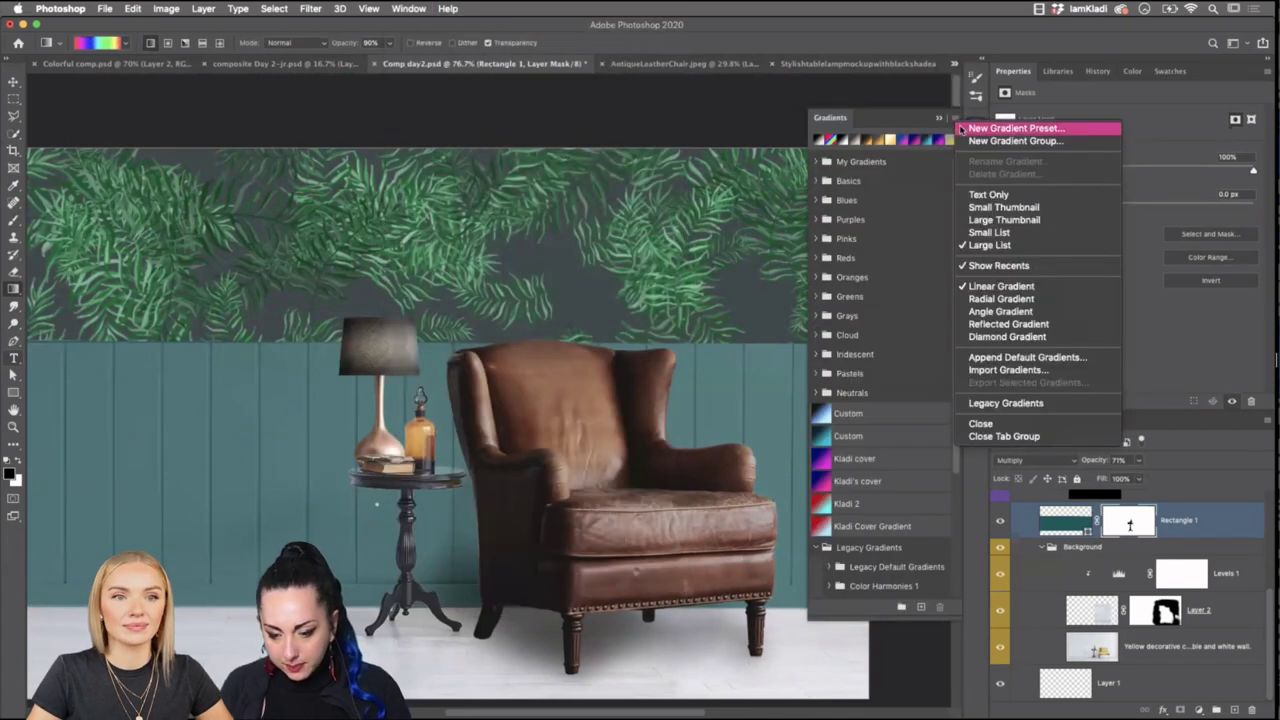
click(989, 410)
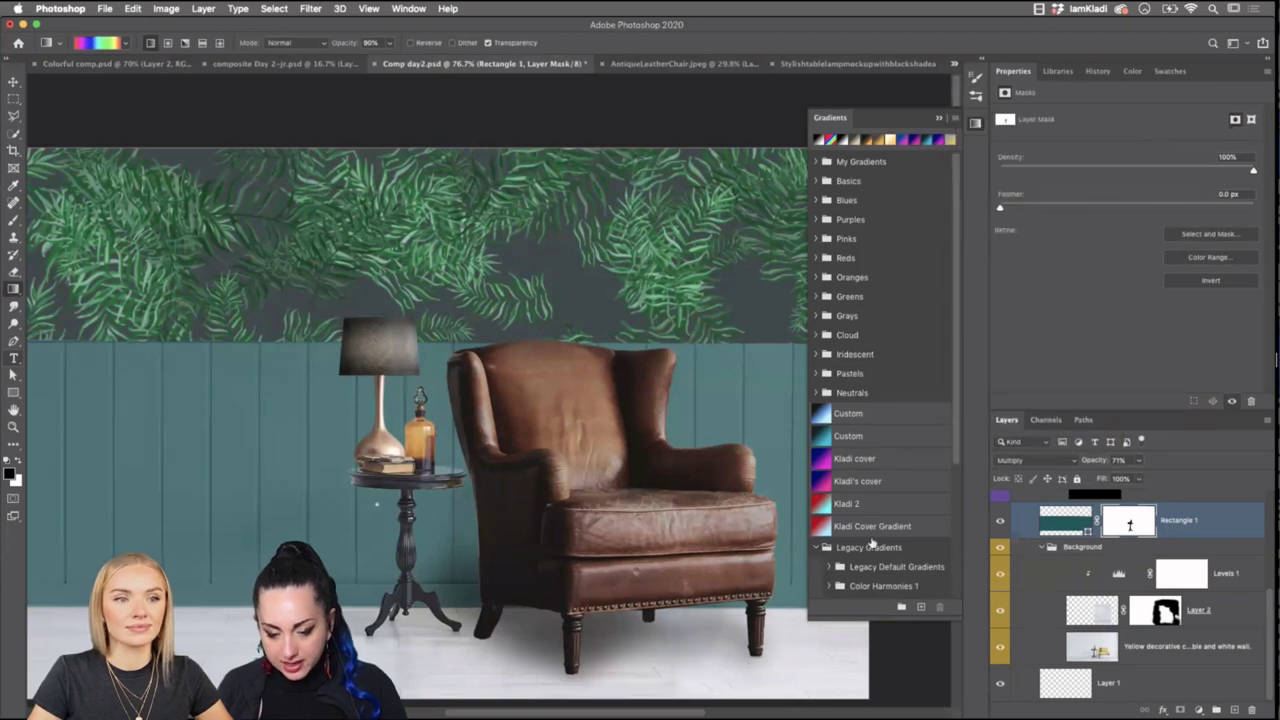
scroll(870, 543, down, 5)
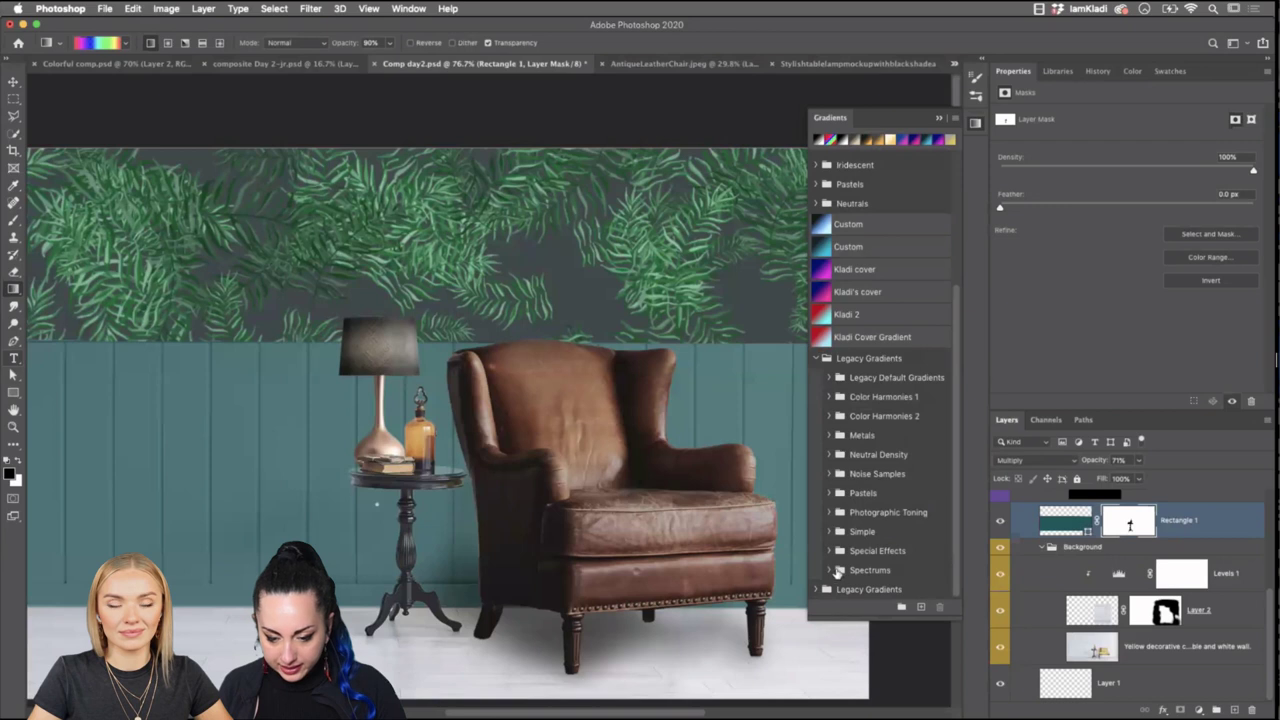
click(837, 514)
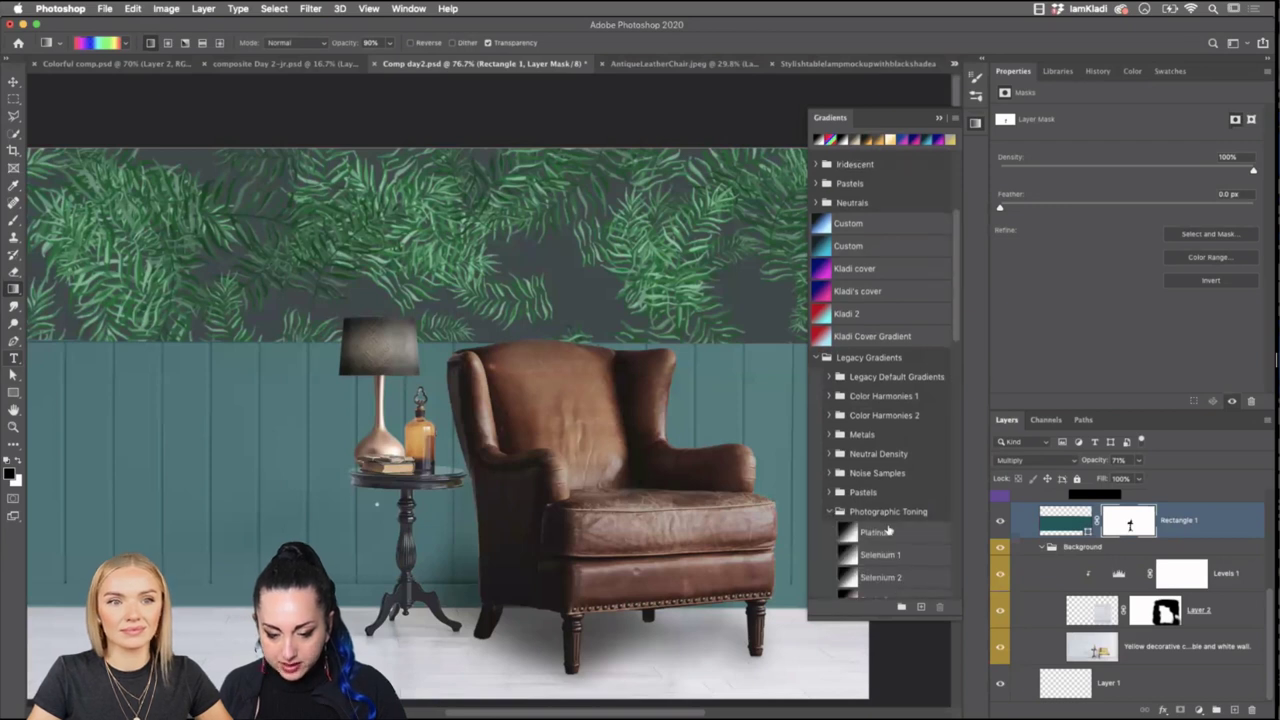
scroll(887, 531, down, 10)
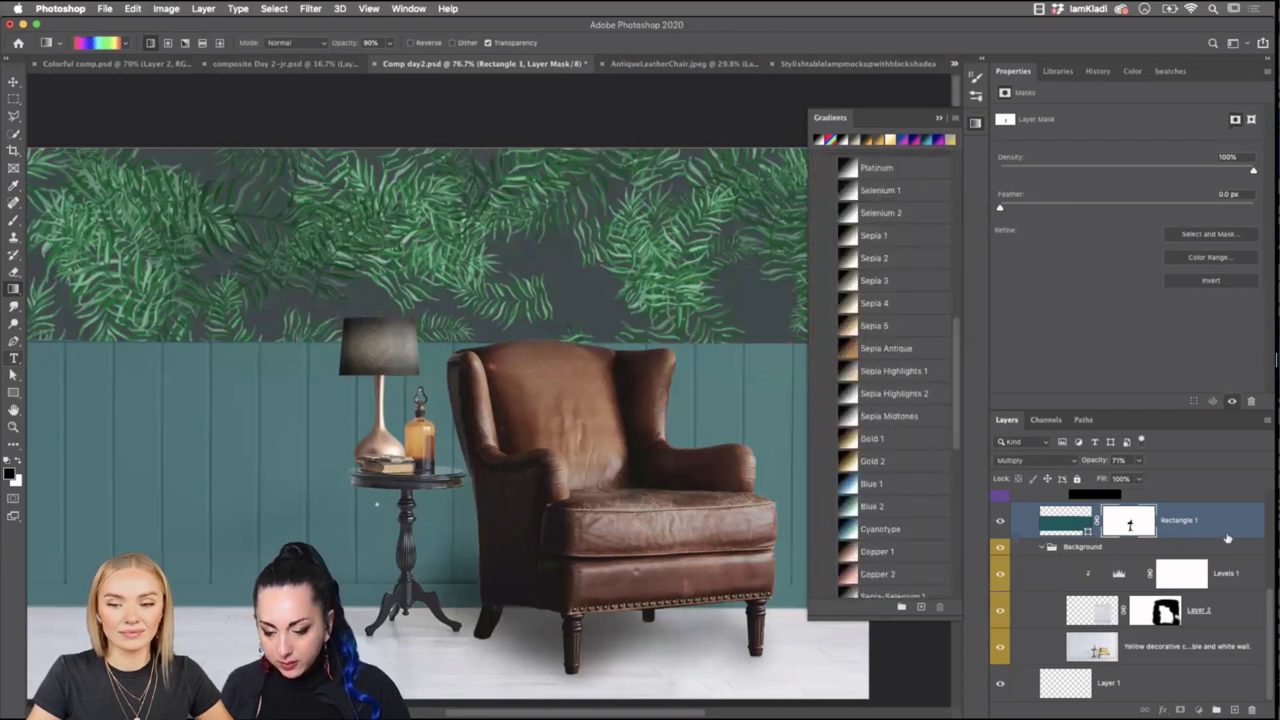
click(1227, 538)
scroll(1235, 555, up, 5)
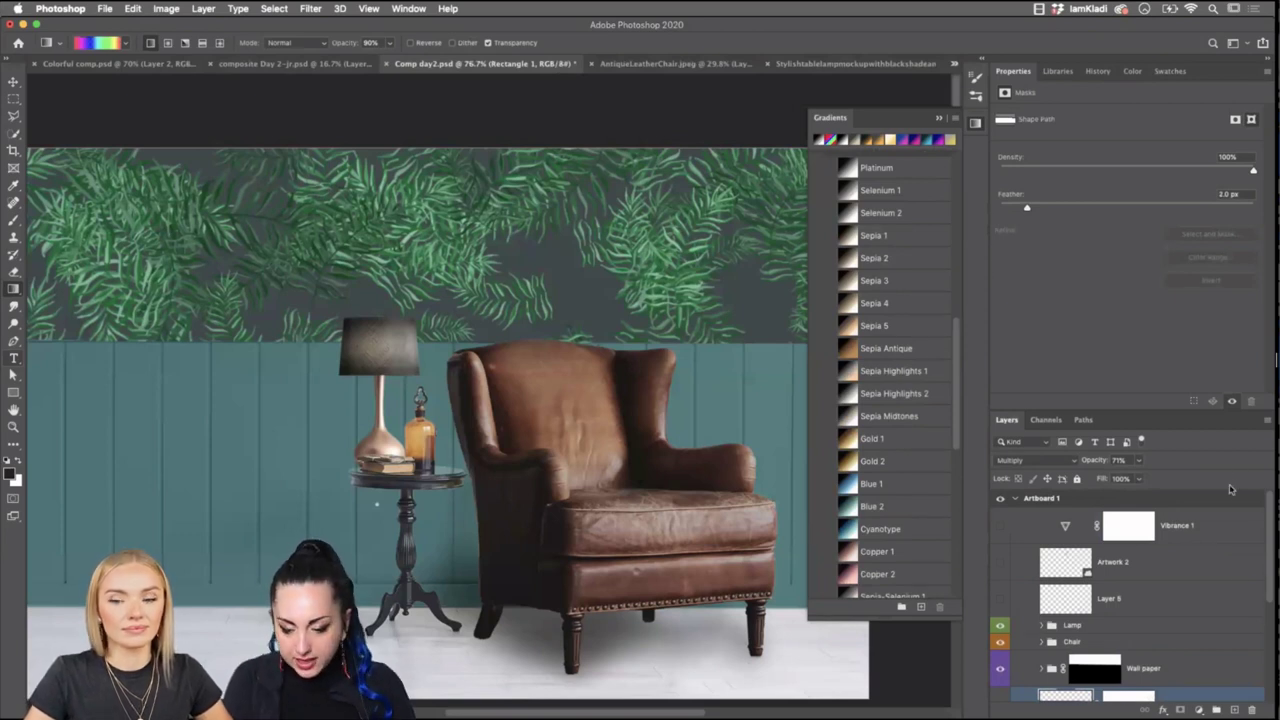
Stamp visible layers into Layer 7, move it below Vibrance 1, and add a Gradient Map above.
key(ctrl+z)
drag(1066, 696, 1140, 530)
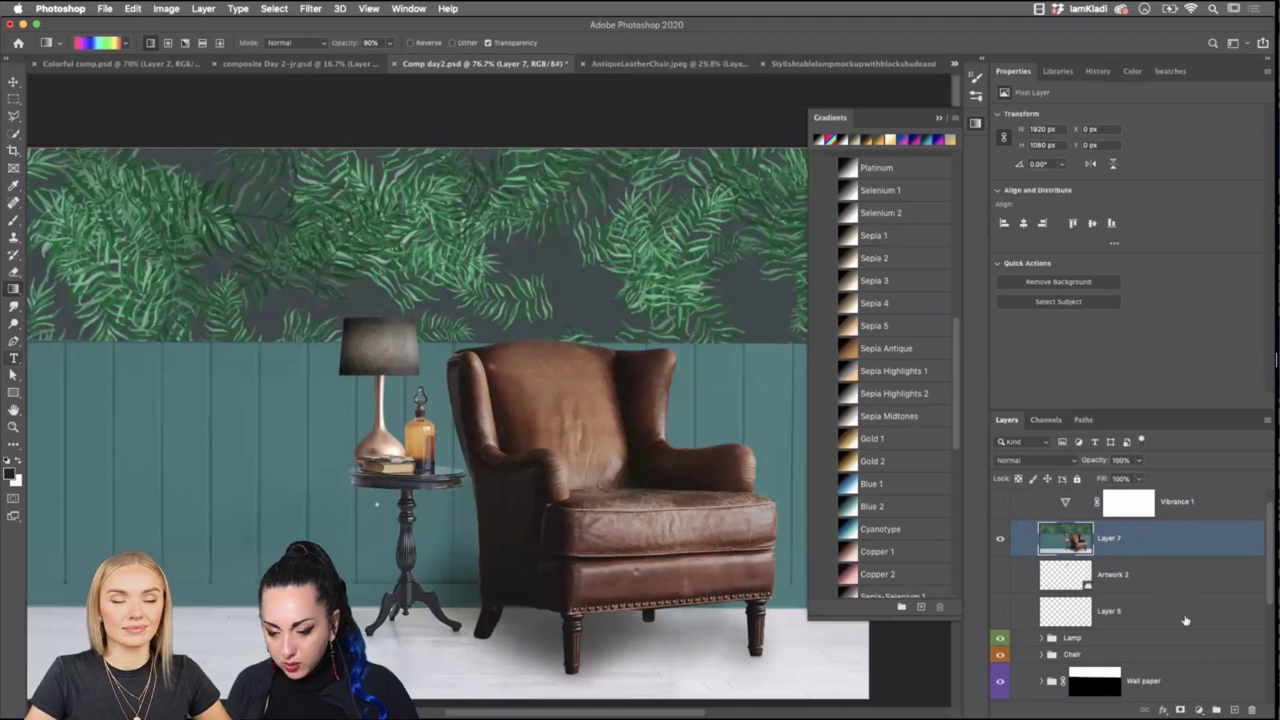
click(1201, 710)
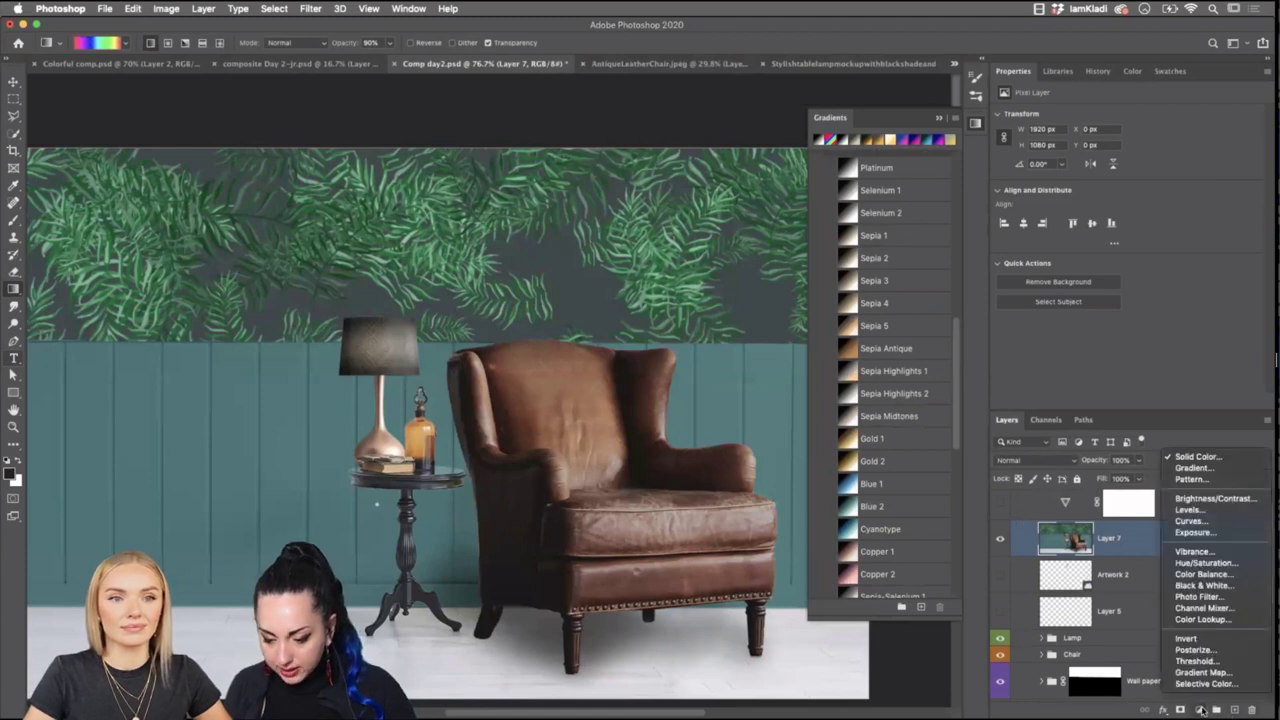
click(1193, 678)
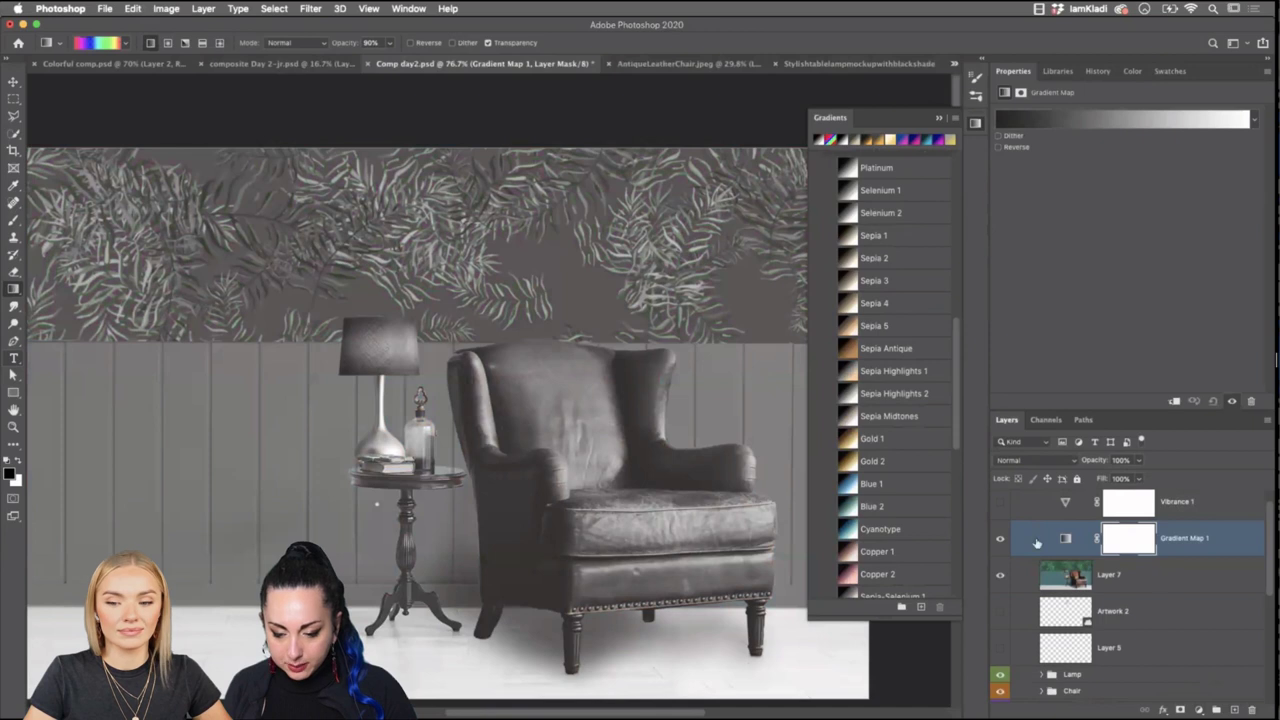
Try Copper 1, Cyanotype and Blue 2 as gradient fills, settling on Sepia 4.
click(884, 551)
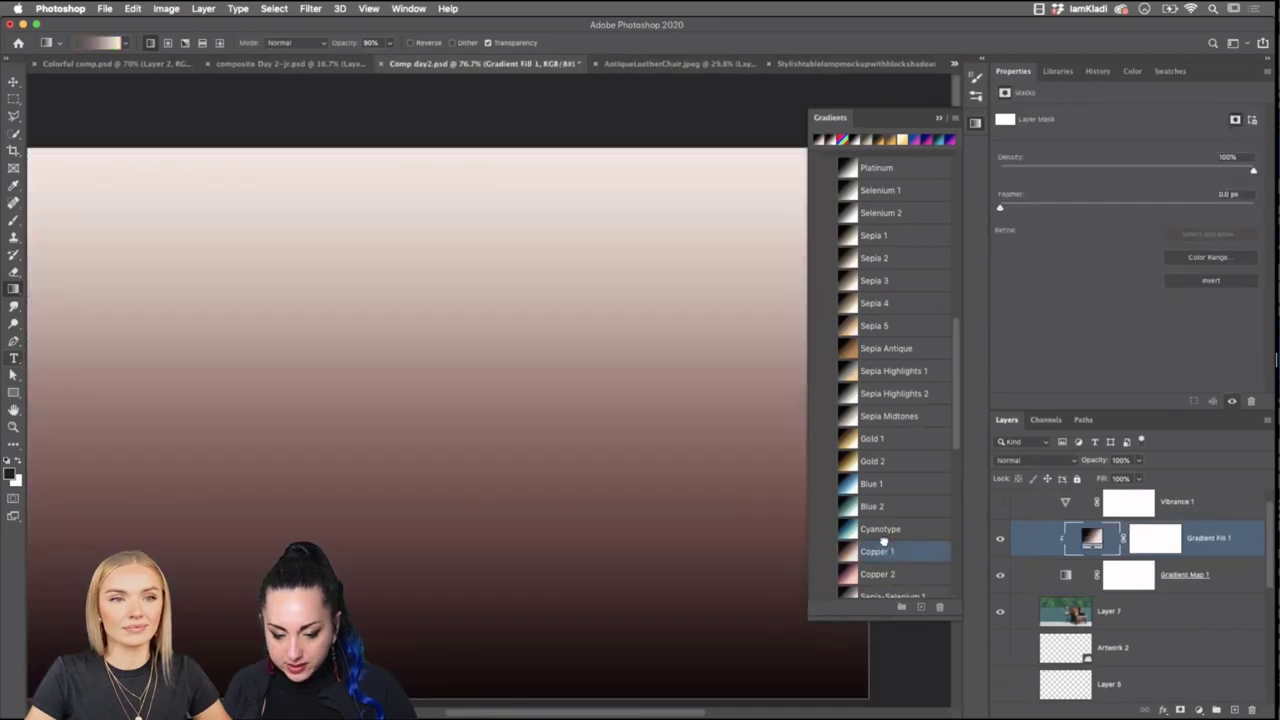
click(880, 529)
click(873, 506)
scroll(897, 398, up, 2)
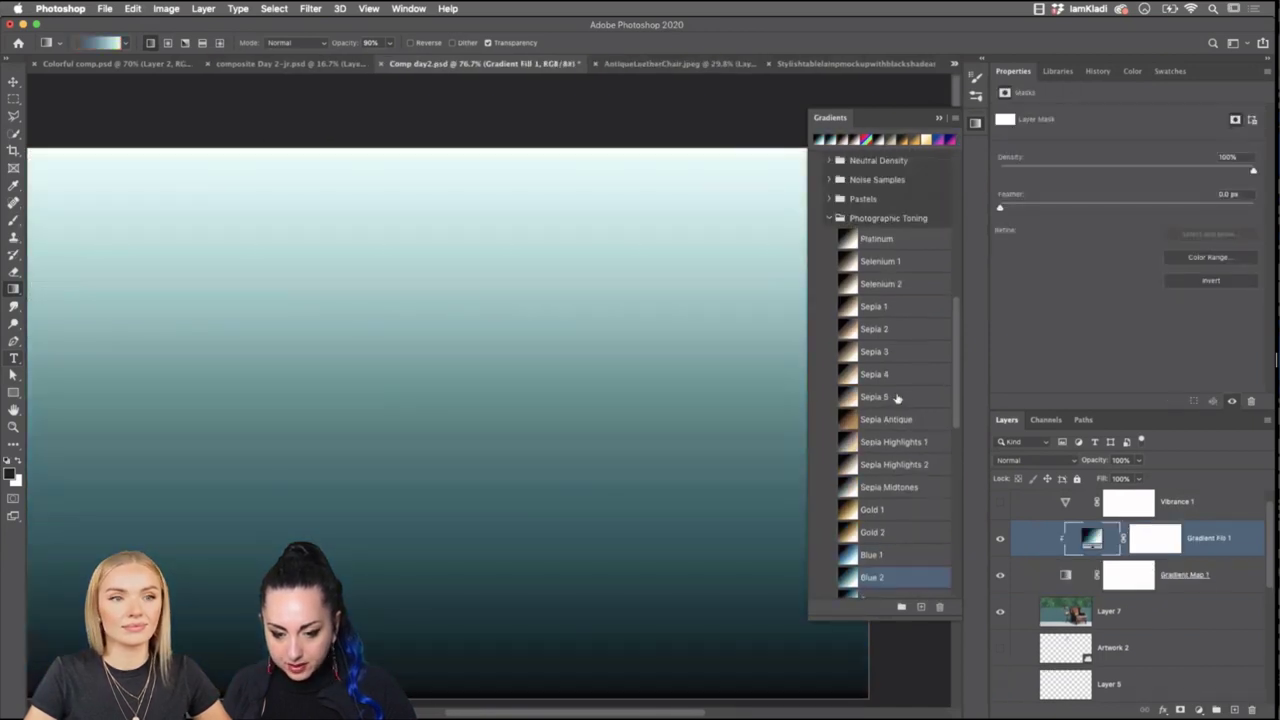
click(885, 375)
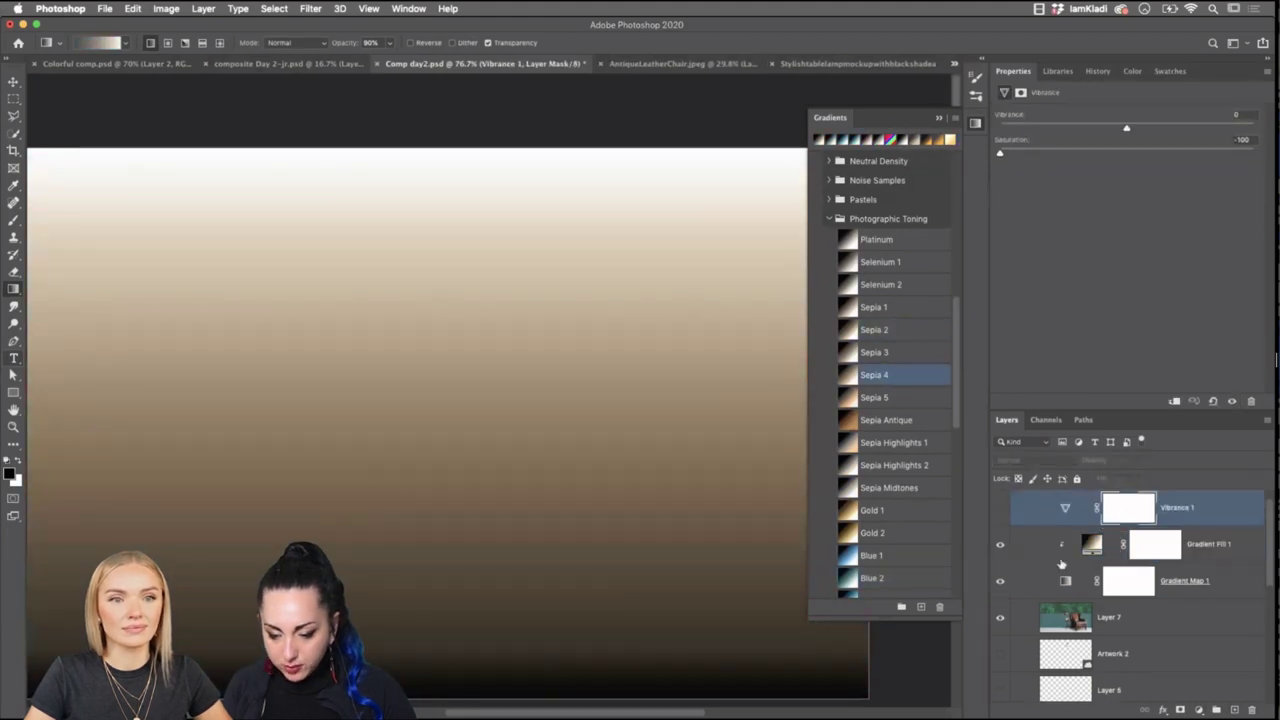
Leave Gradient Fill 1 at Normal, move it below Gradient Map 1, then delete it.
click(1090, 544)
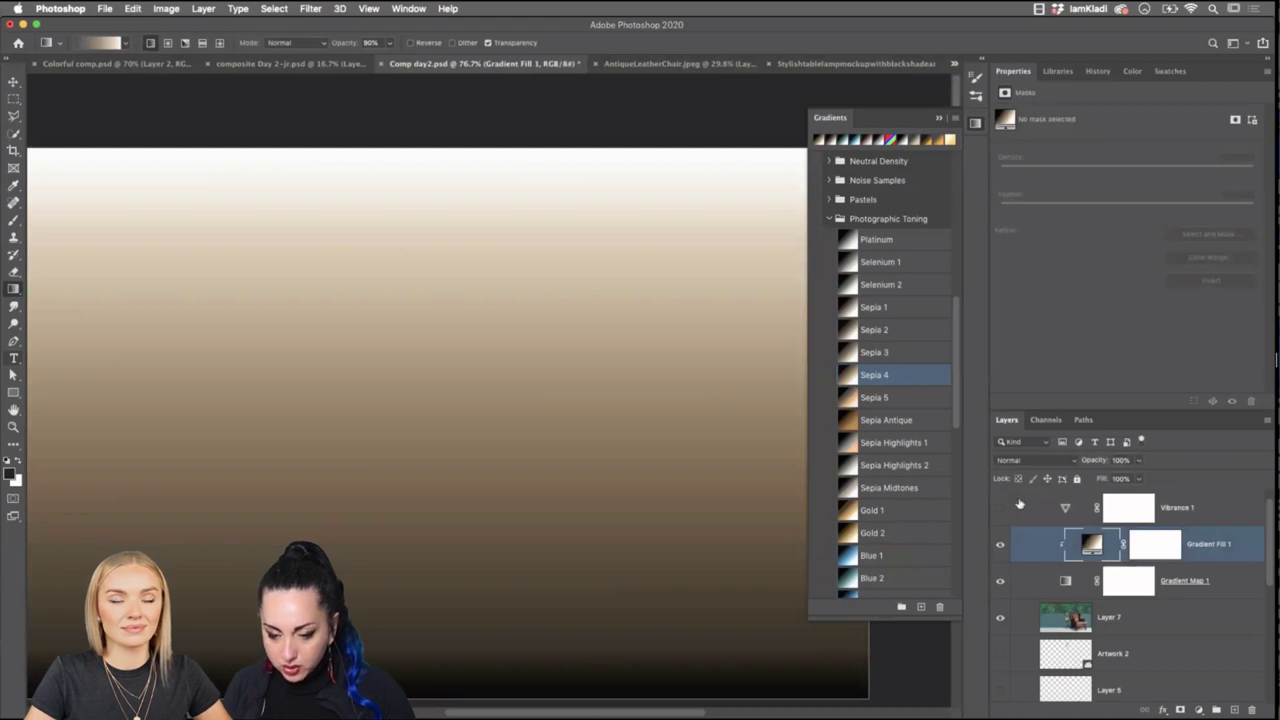
click(1046, 463)
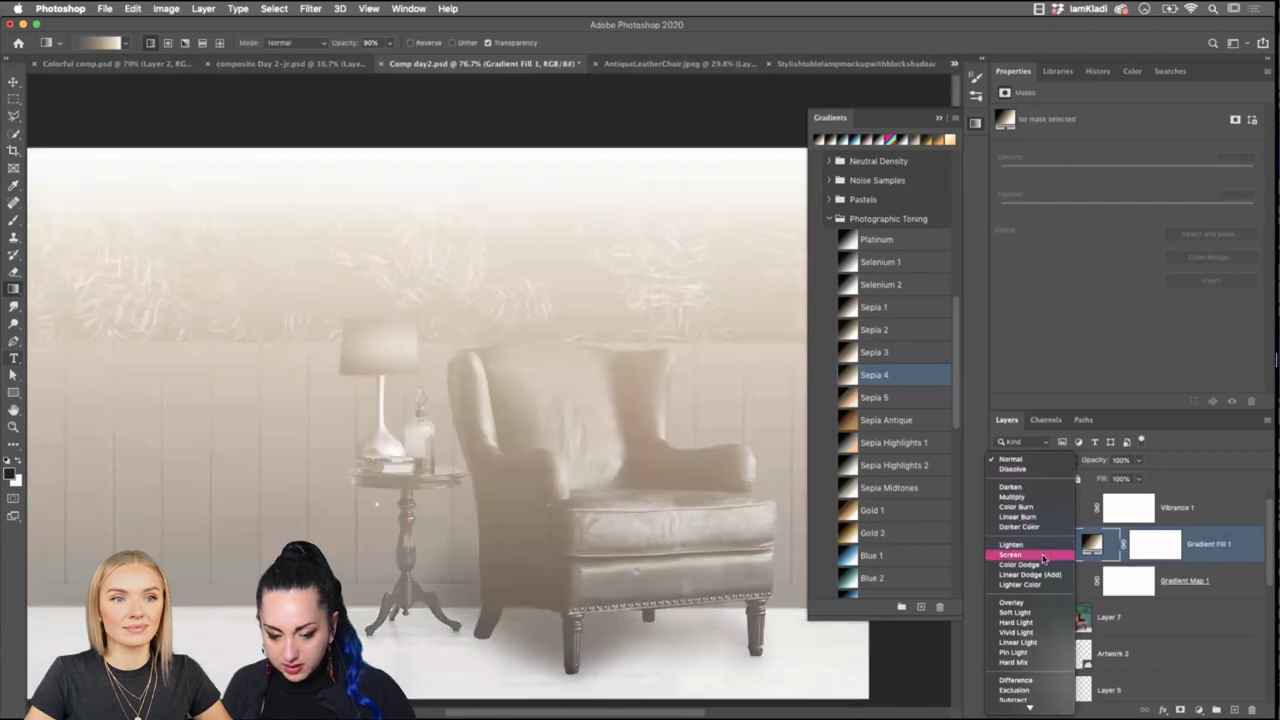
key(Escape)
drag(1190, 545, 1185, 600)
key(BackSpace)
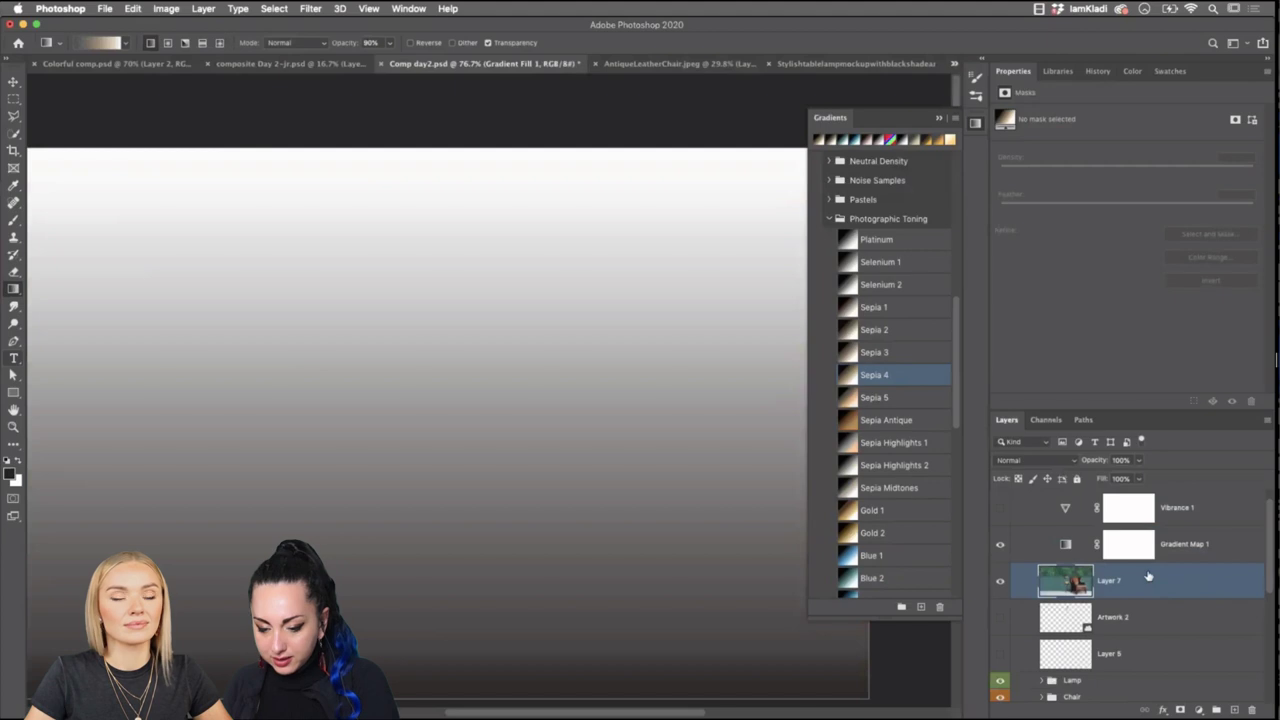
Set Gradient Map 1 to the legacy Photographic Toning Sepia Midtones gradient and confirm.
click(1215, 545)
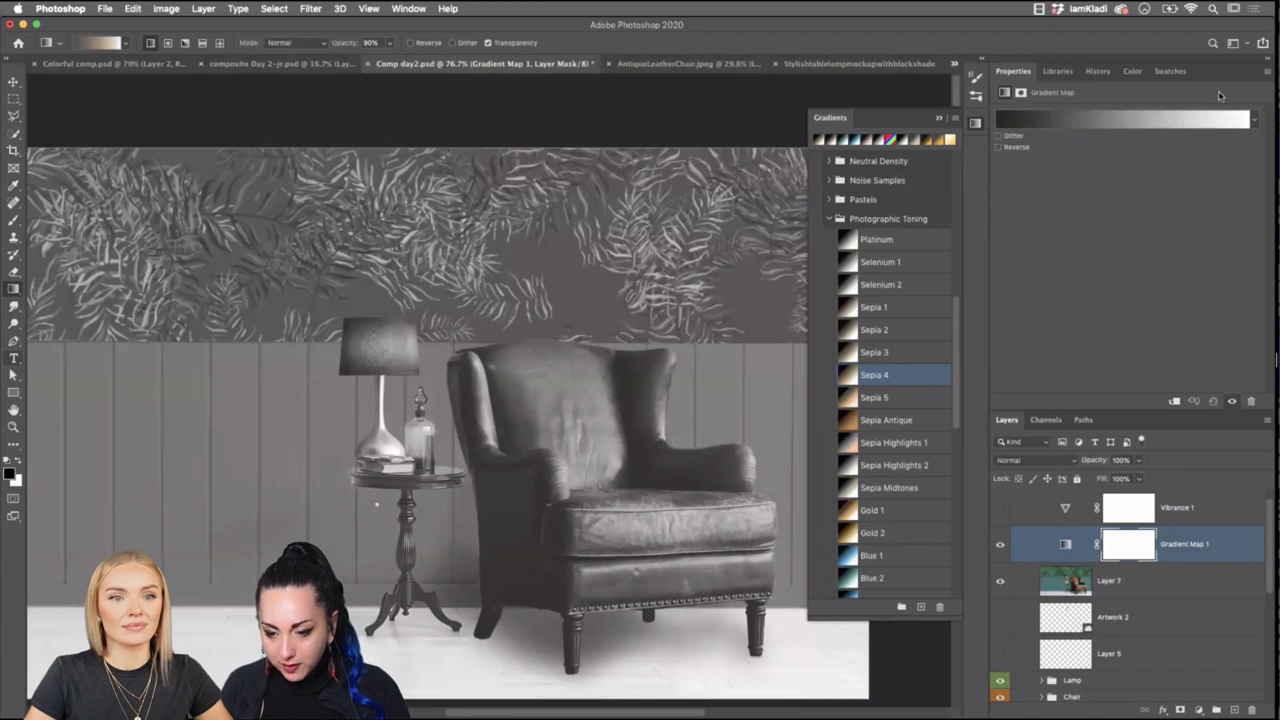
click(1226, 120)
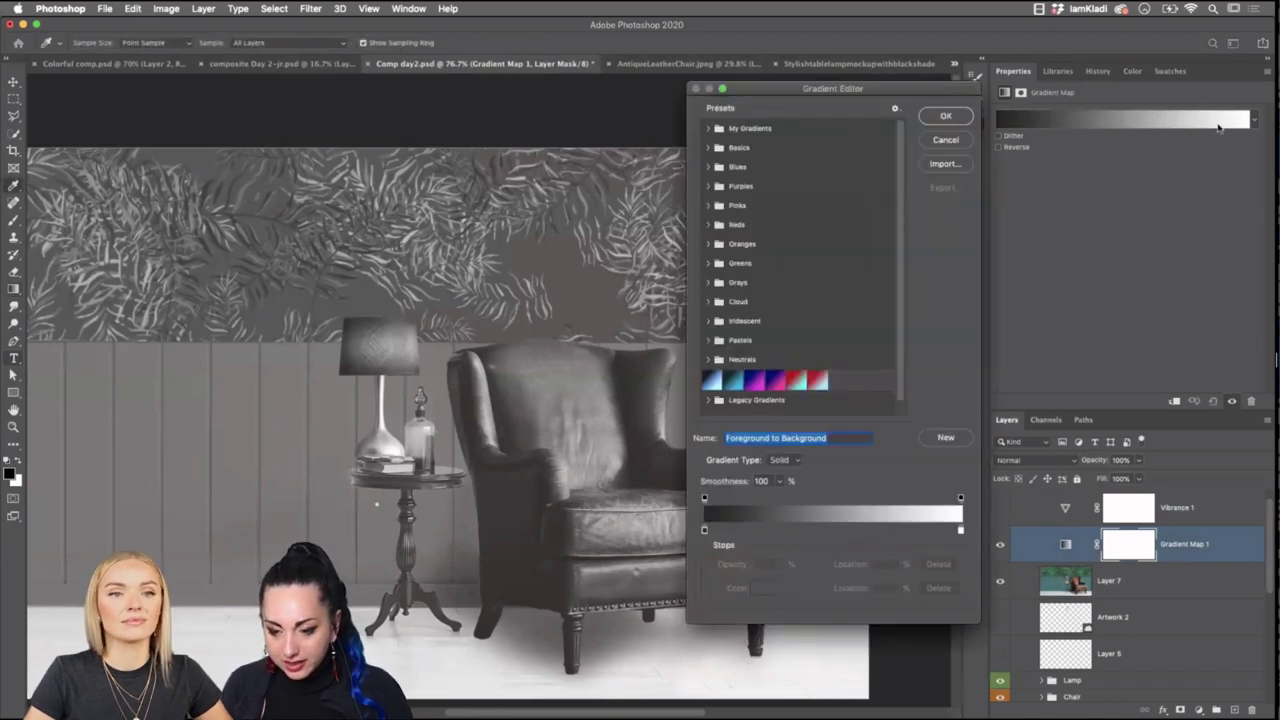
scroll(750, 384, down, 1)
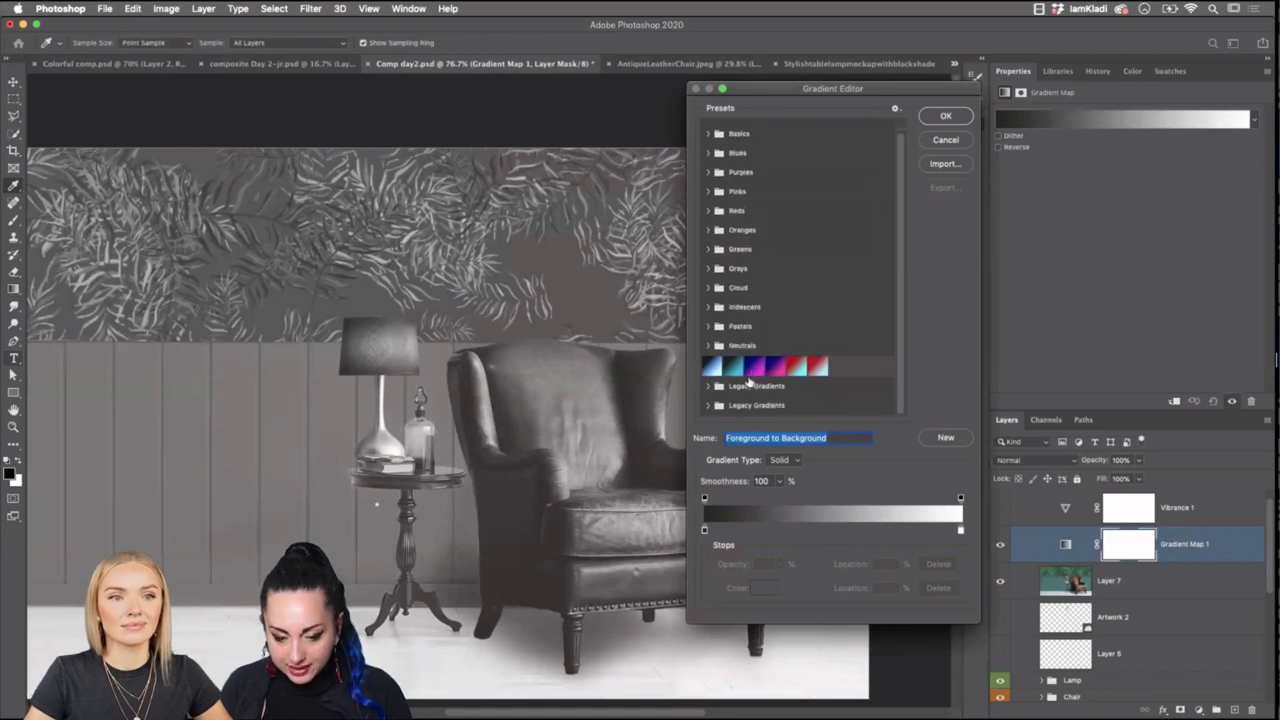
click(750, 385)
scroll(750, 384, down, 4)
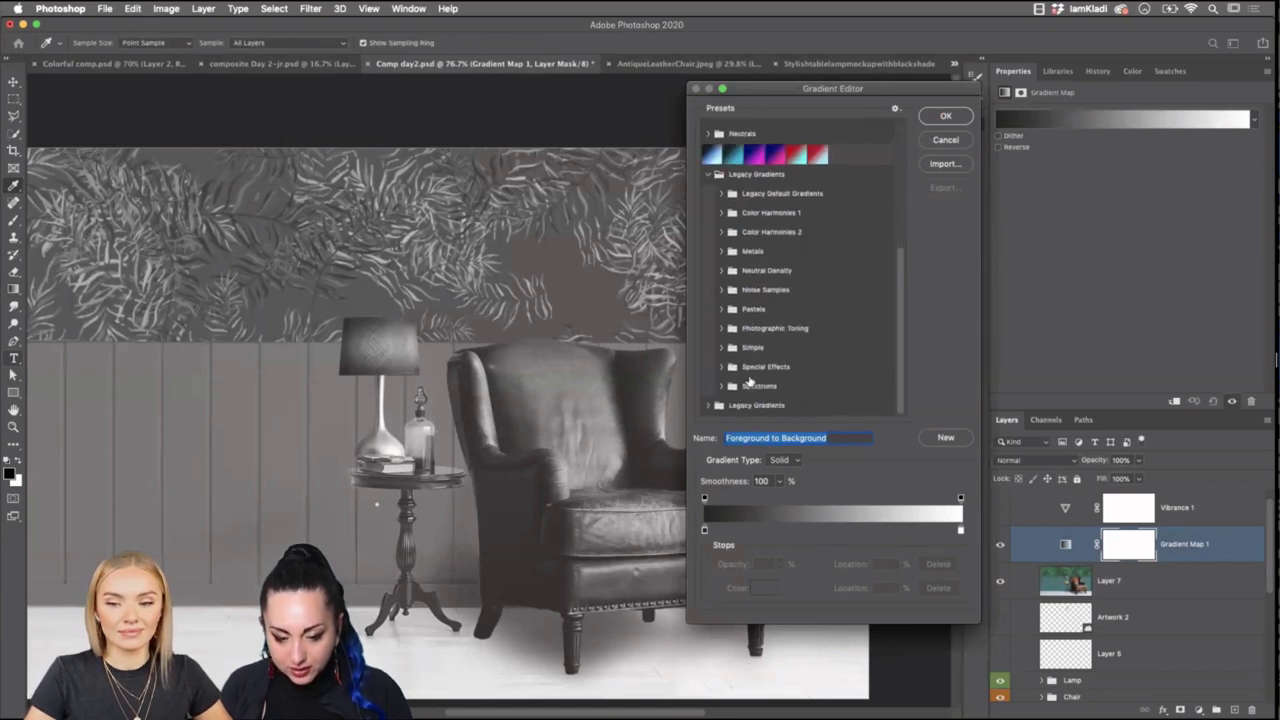
click(722, 328)
scroll(740, 300, down, 4)
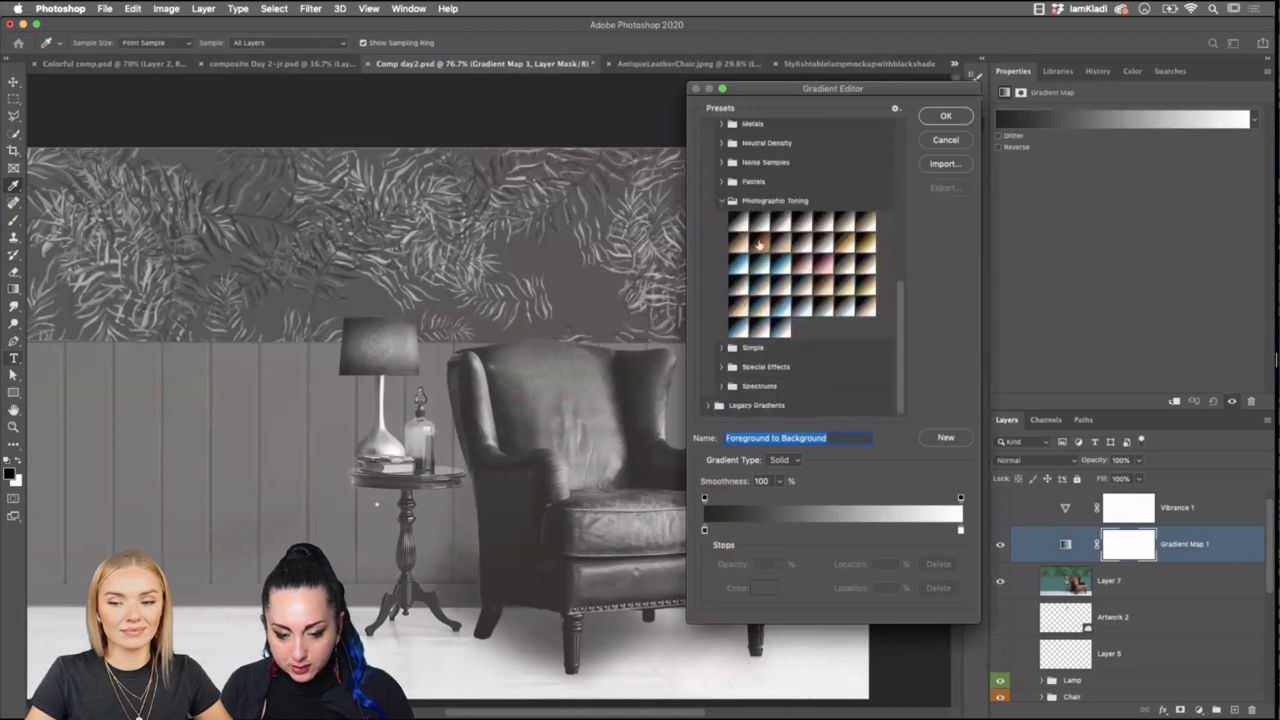
click(758, 244)
click(856, 247)
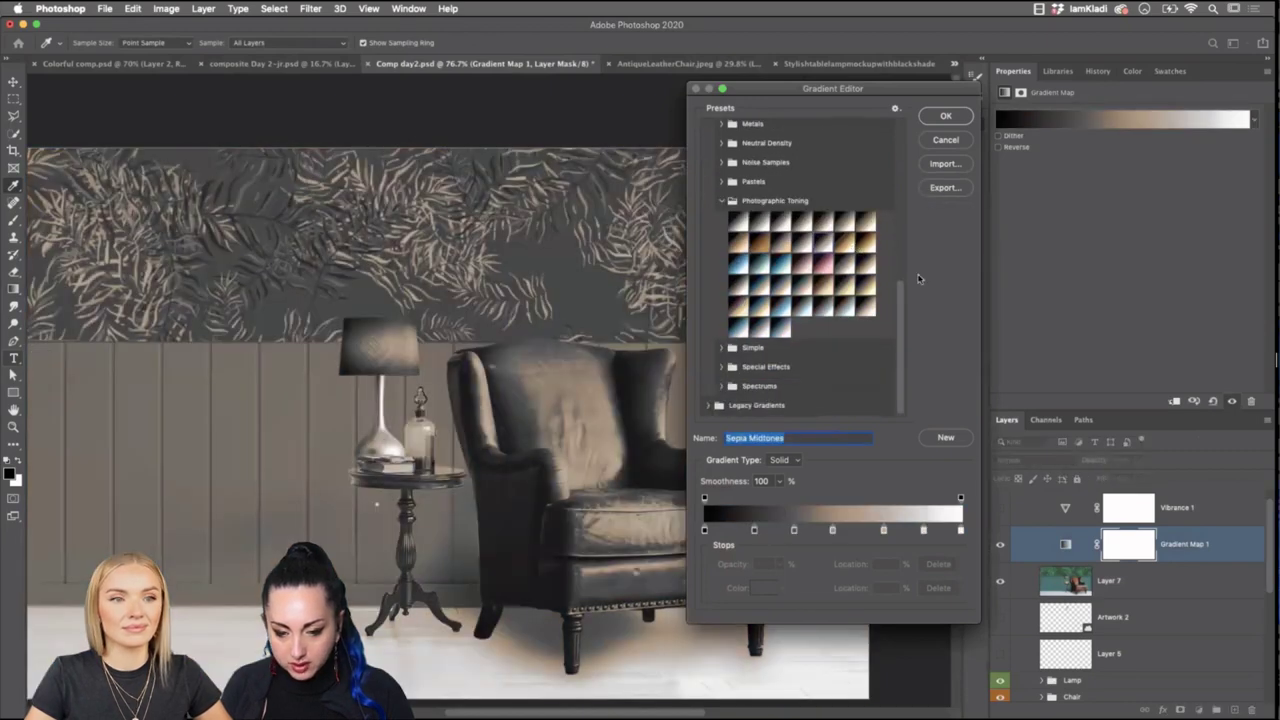
click(958, 117)
click(1034, 462)
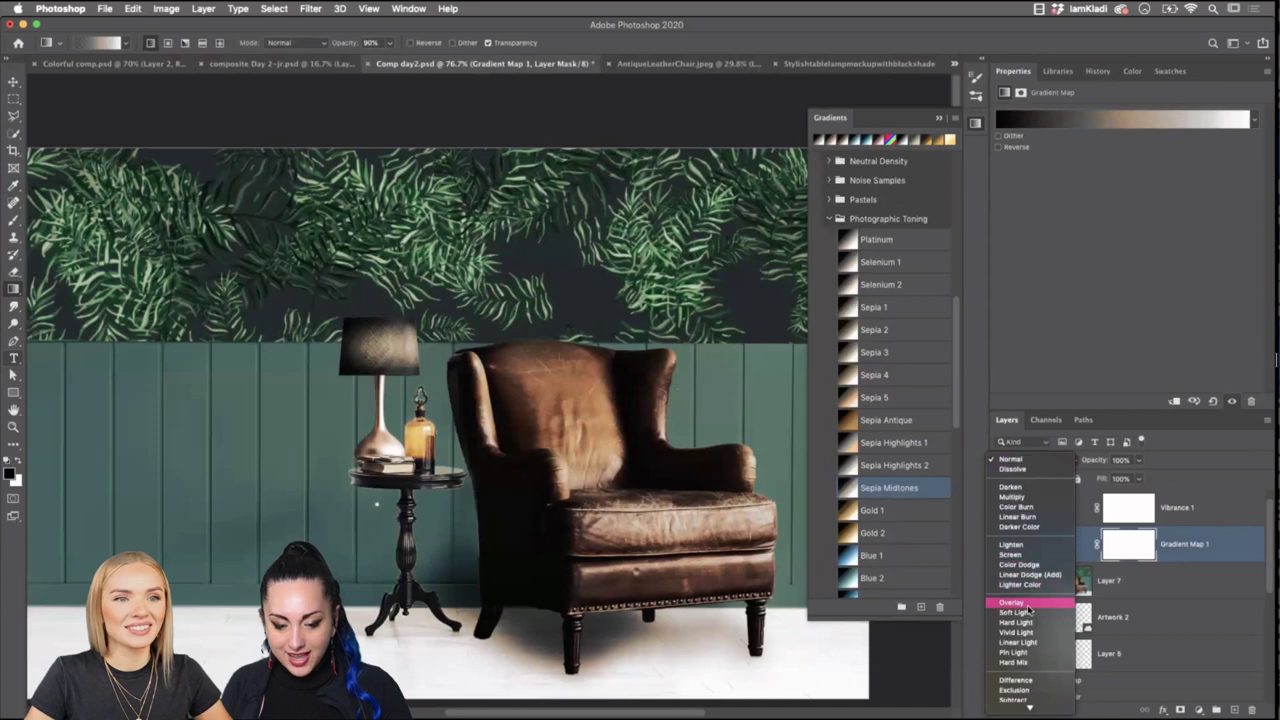
Blend the gradient map in Overlay at 88% opacity, zoom in, then switch to Chrome.
click(1028, 604)
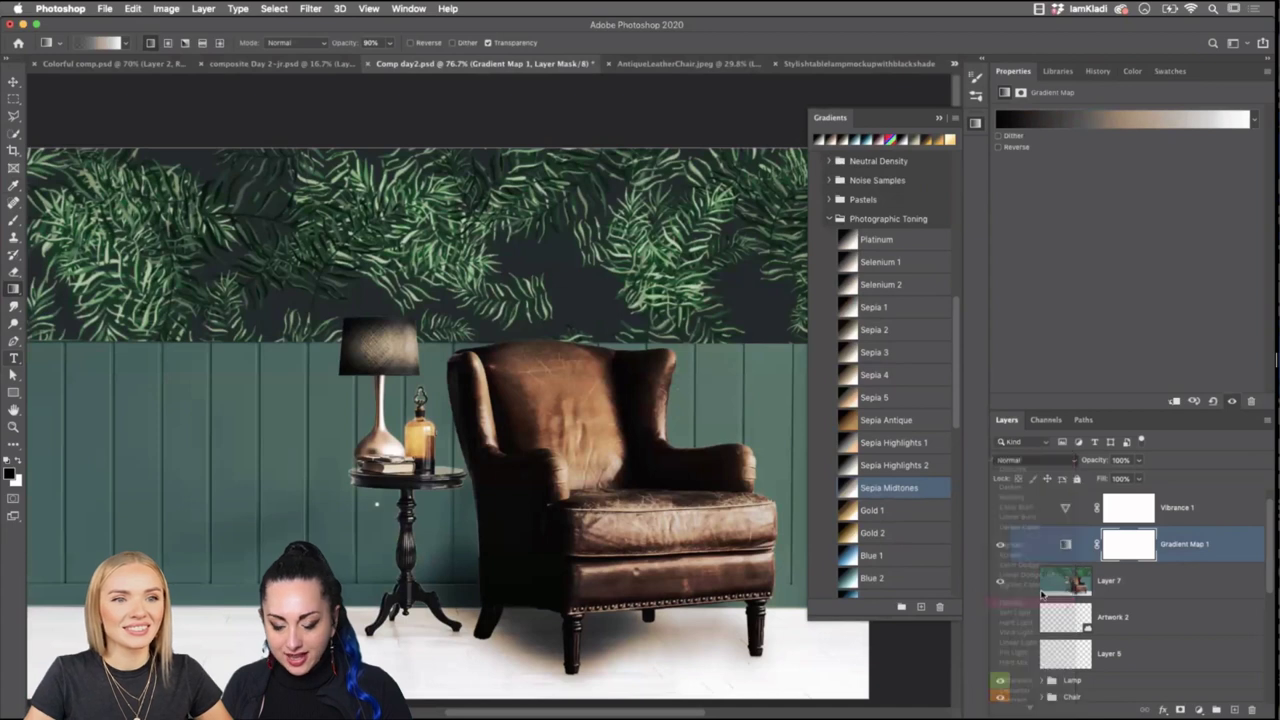
click(1139, 461)
drag(1137, 480, 1077, 478)
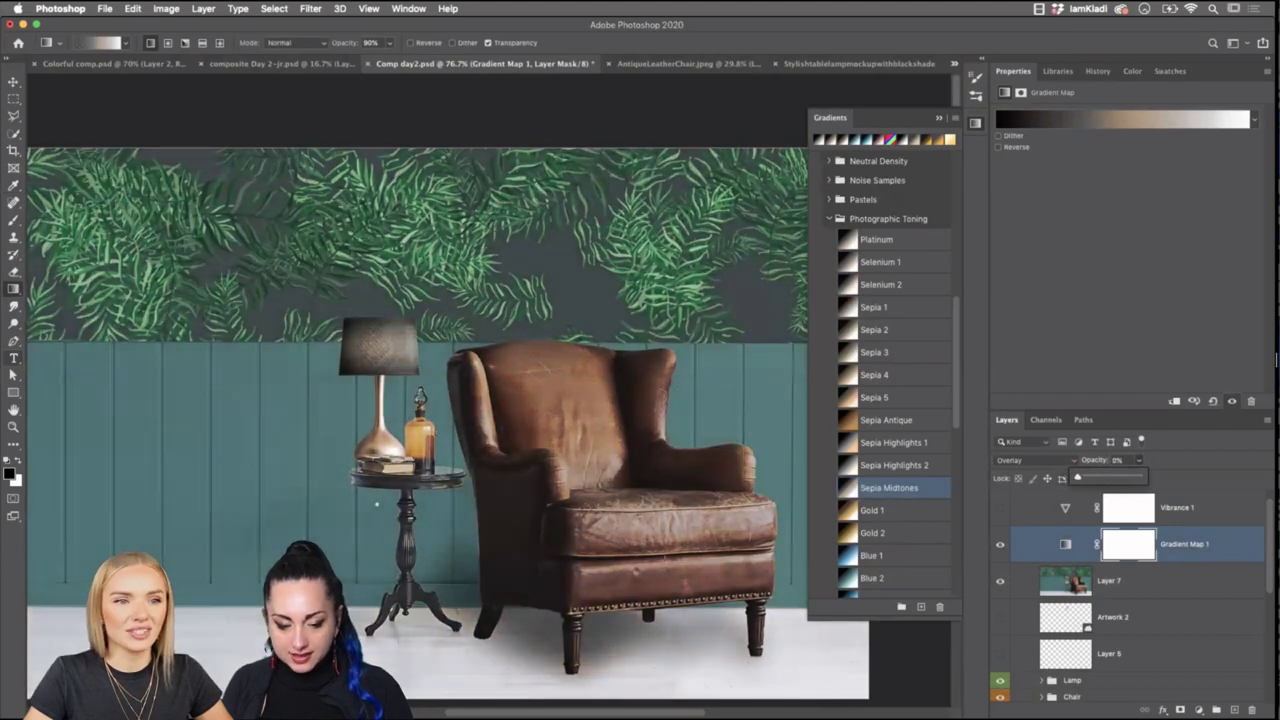
scroll(688, 357, right, 2)
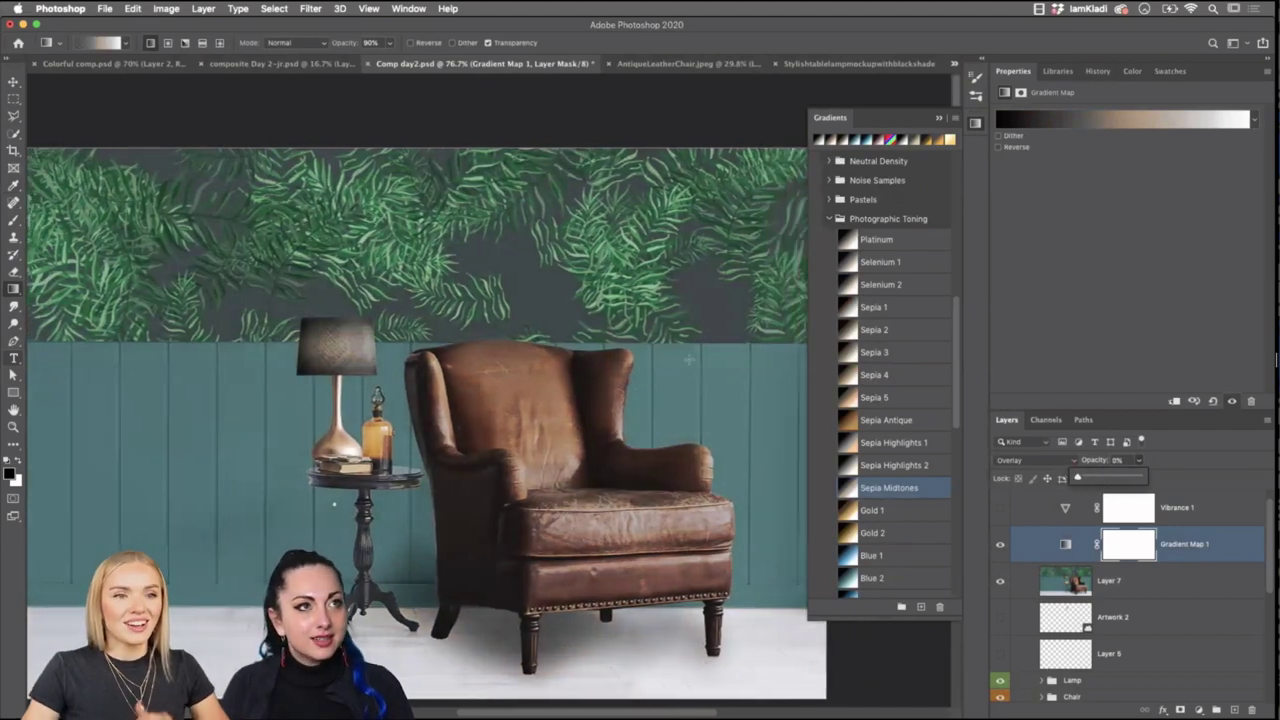
key(super+equal)
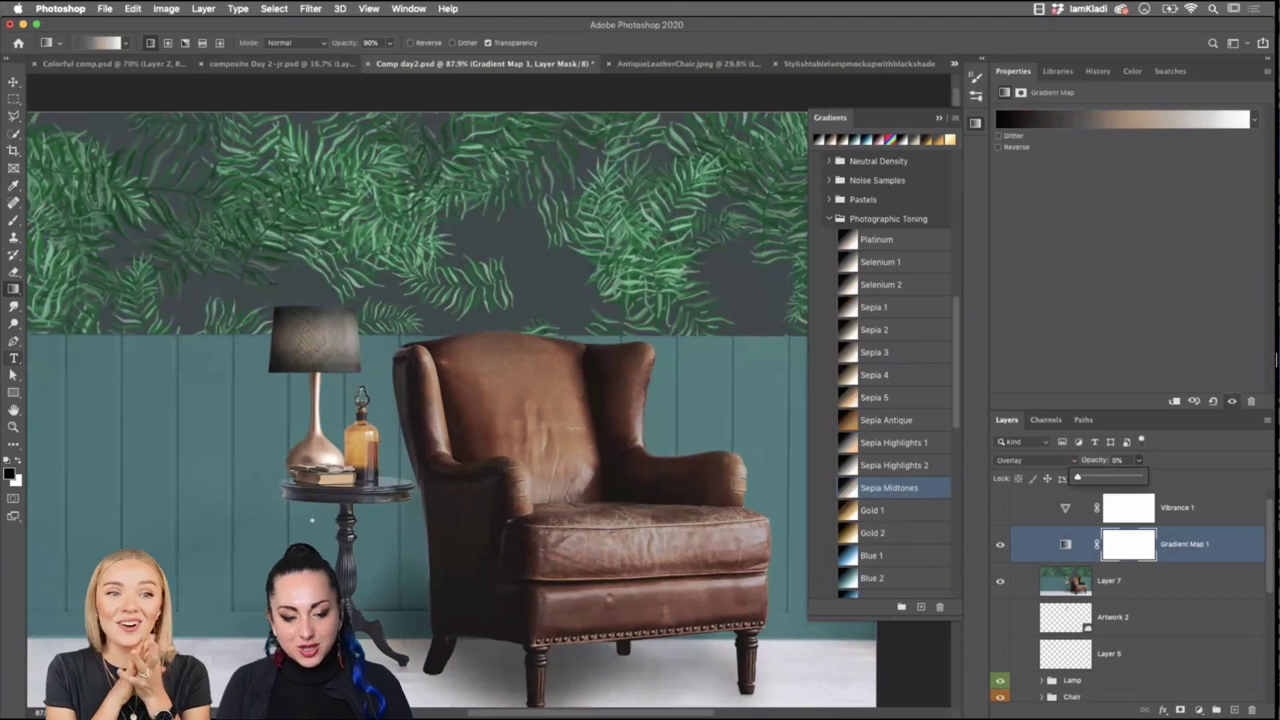
scroll(452, 400, right, 5)
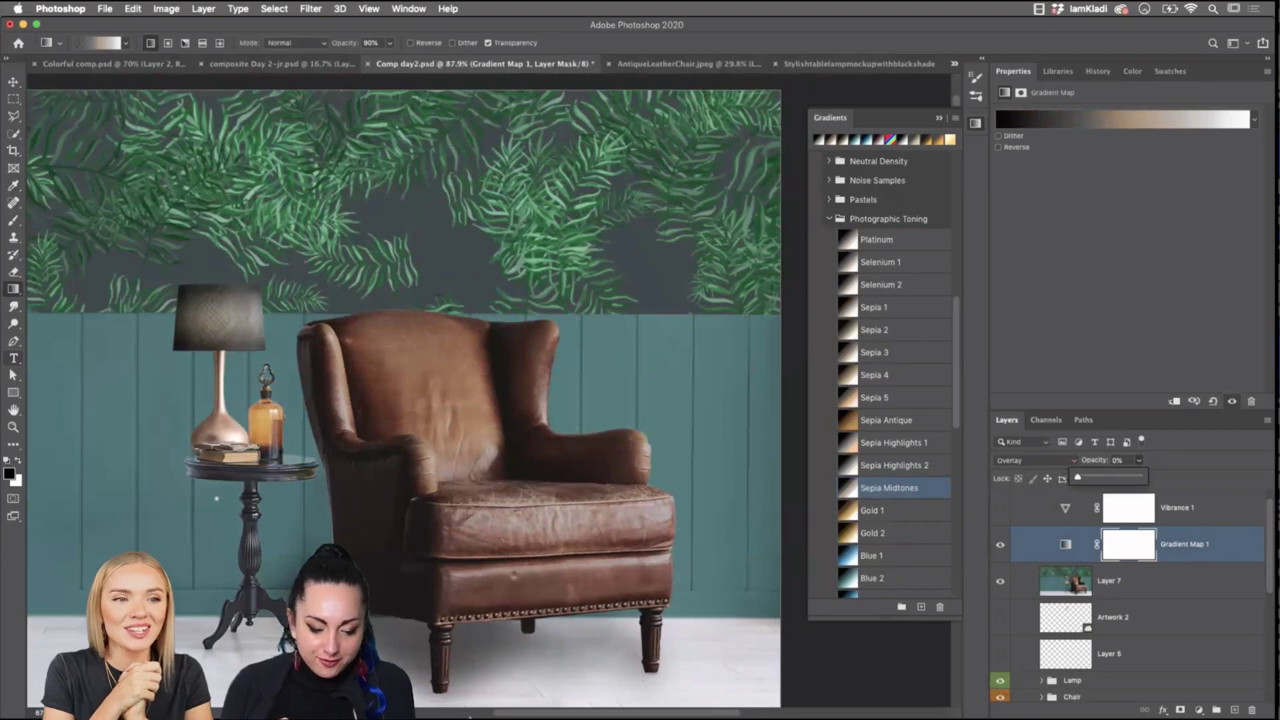
click(514, 676)
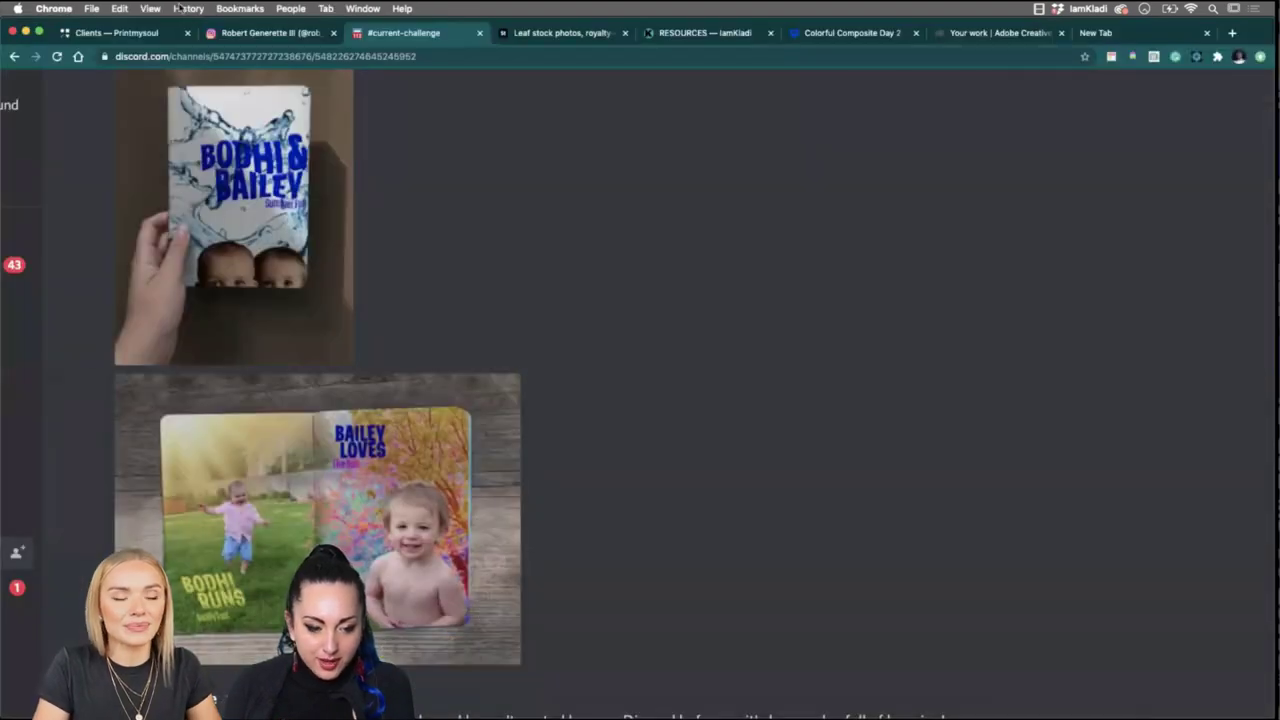
Switch to the Instagram tab and go to the presenter's own profile via the account menu.
click(244, 36)
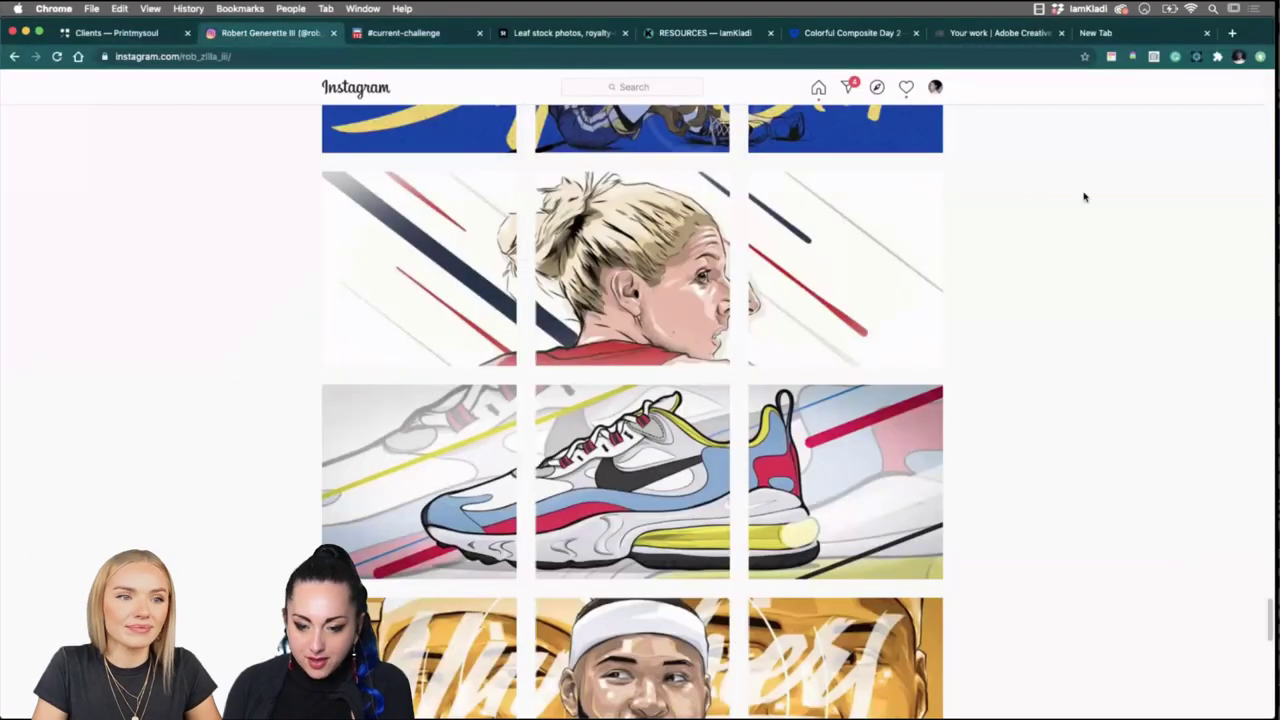
click(935, 88)
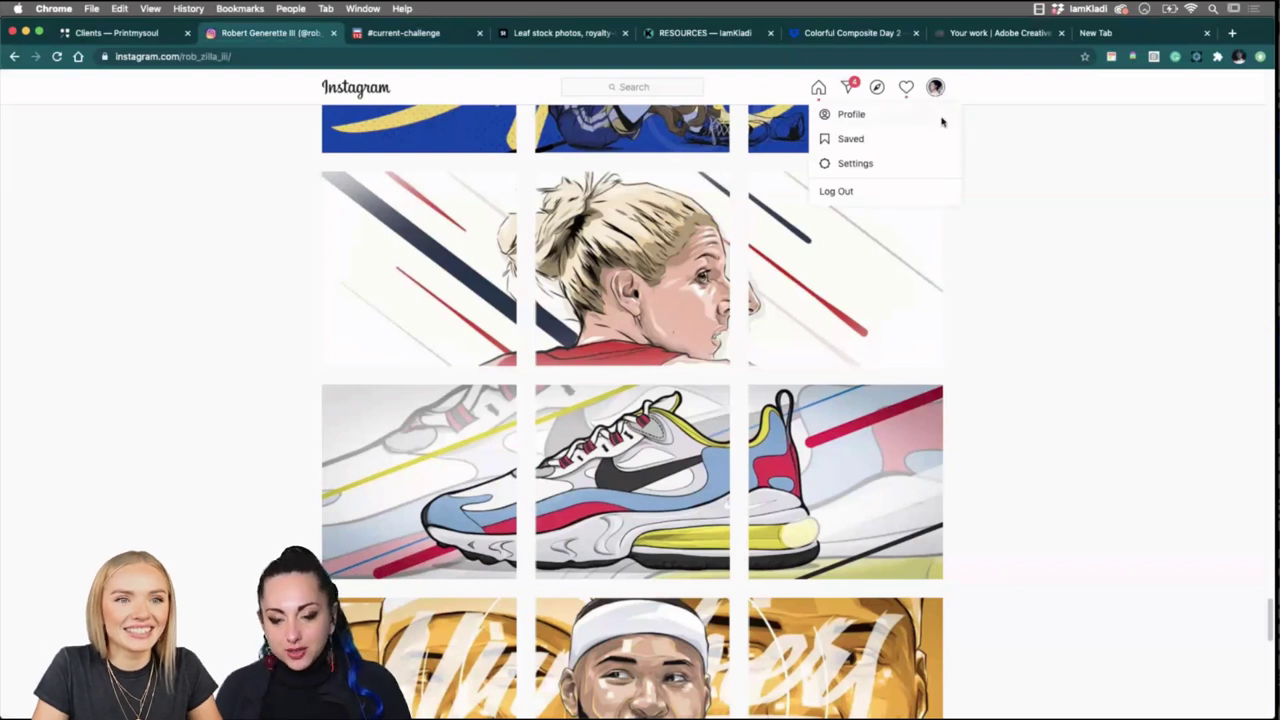
click(936, 89)
click(936, 89)
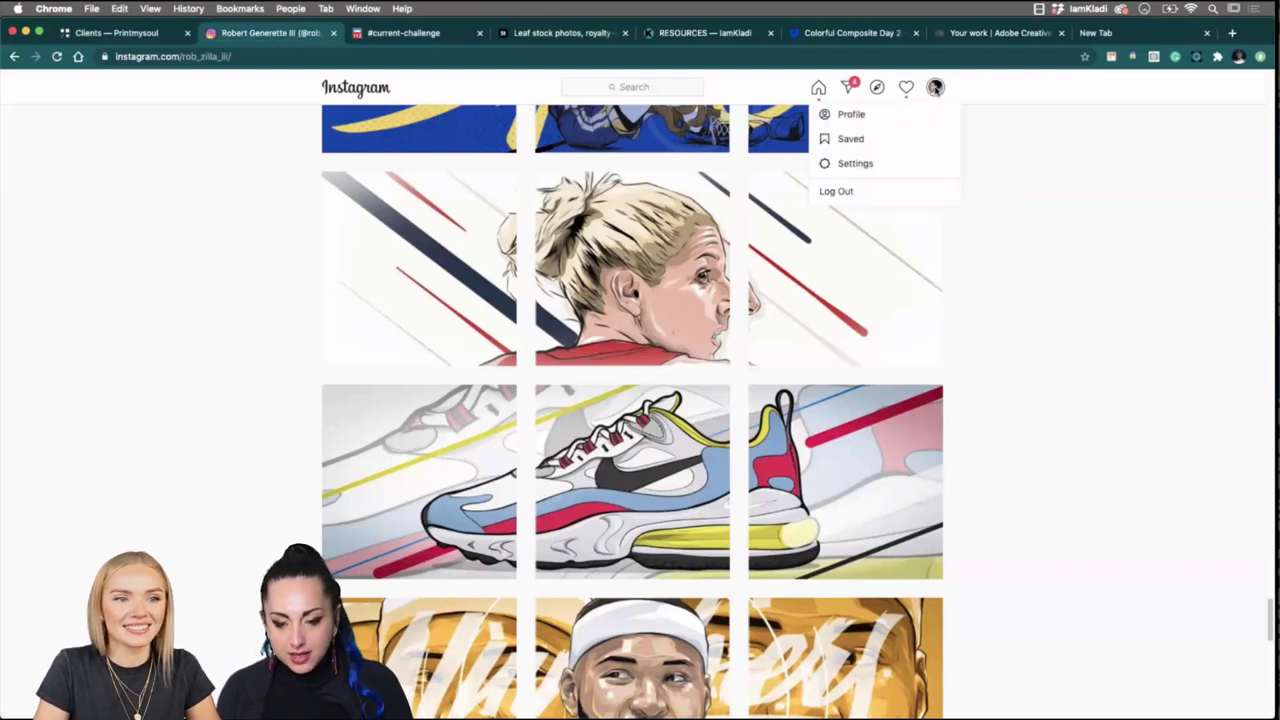
click(935, 88)
click(926, 92)
click(917, 120)
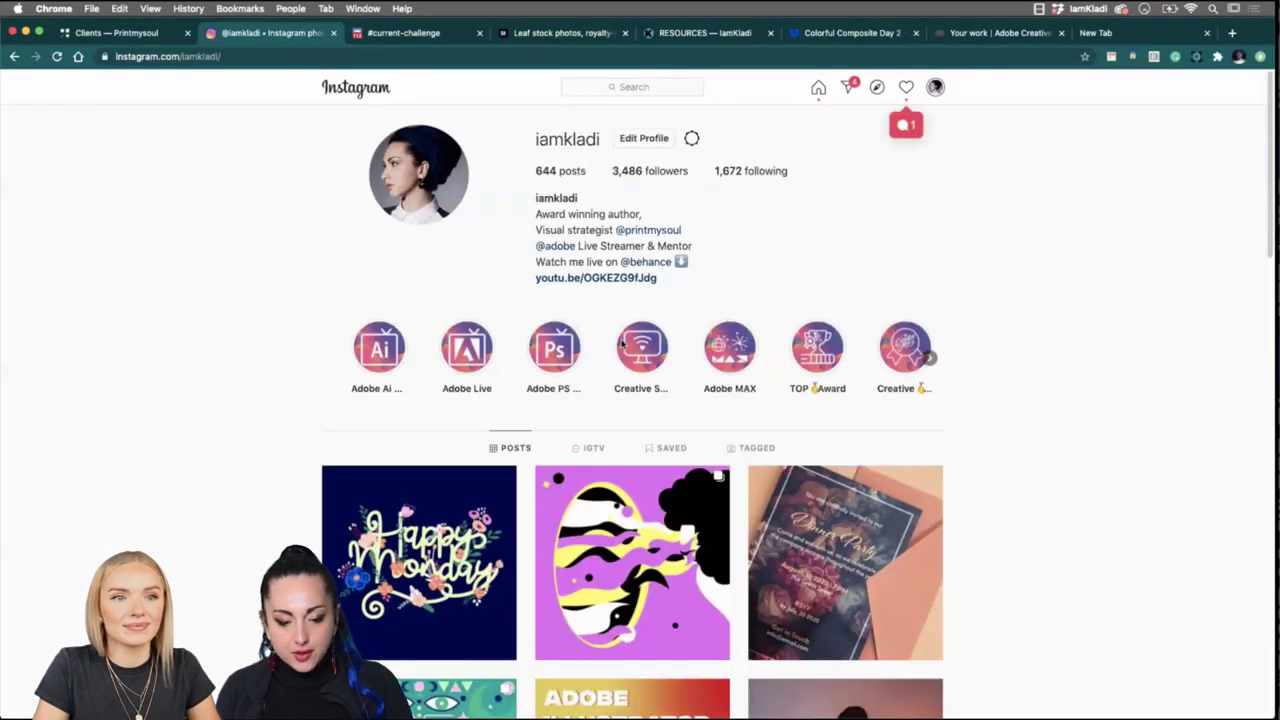
click(648, 360)
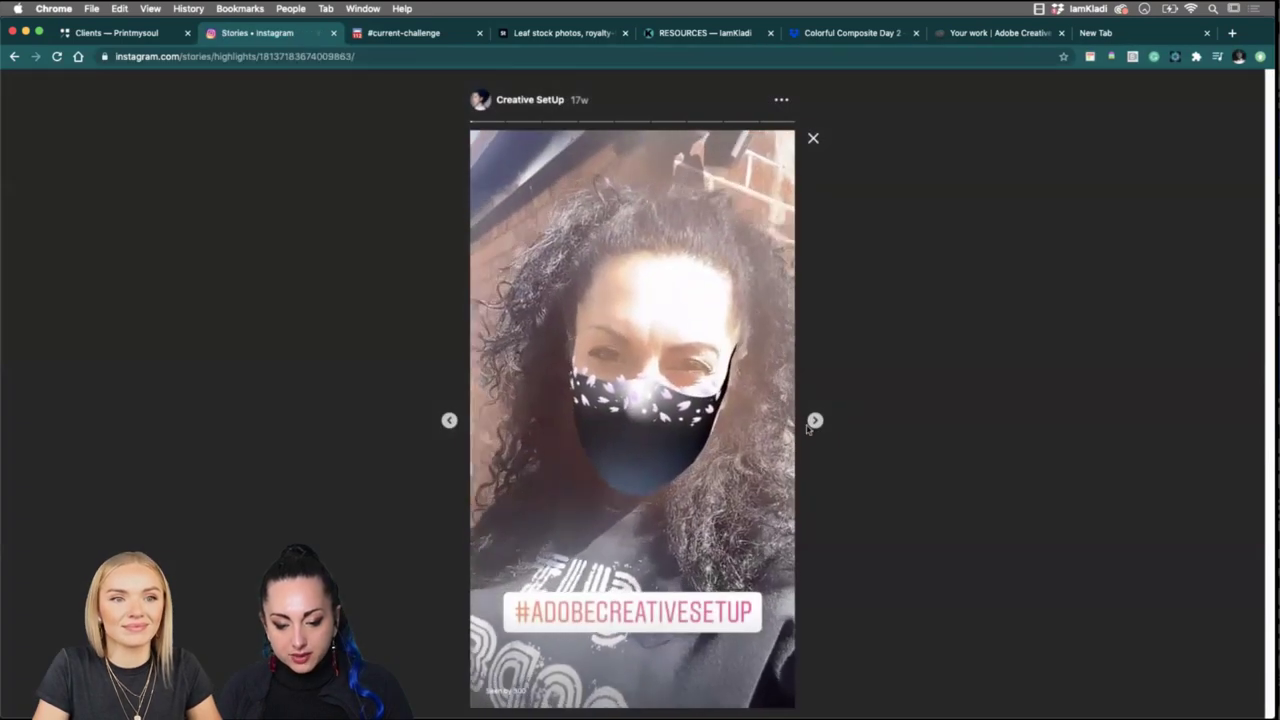
click(813, 422)
click(814, 421)
click(814, 421)
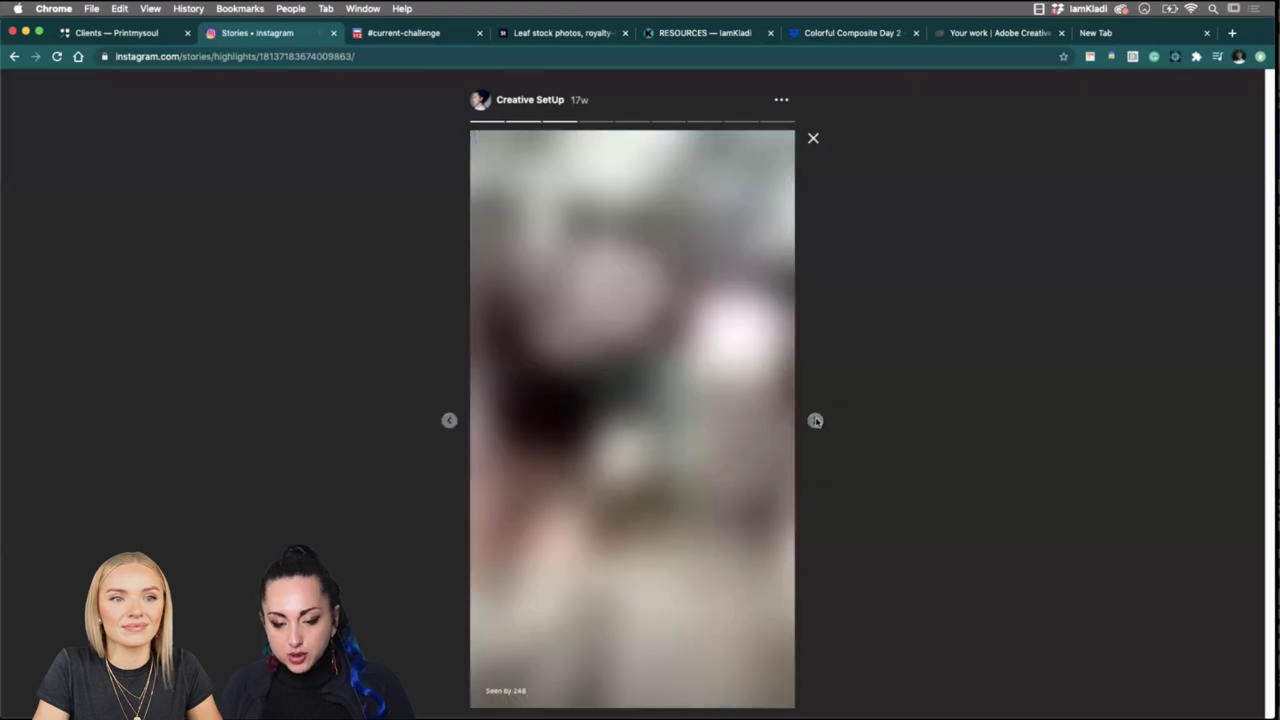
click(815, 421)
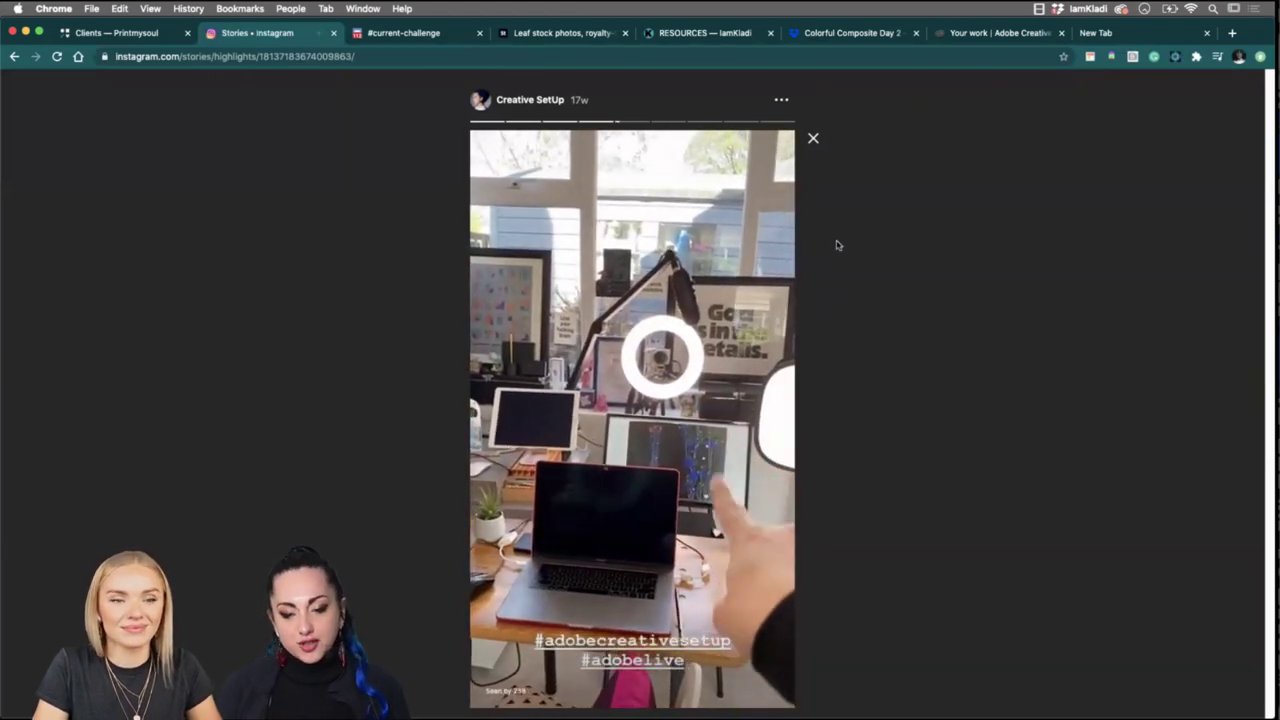
click(814, 138)
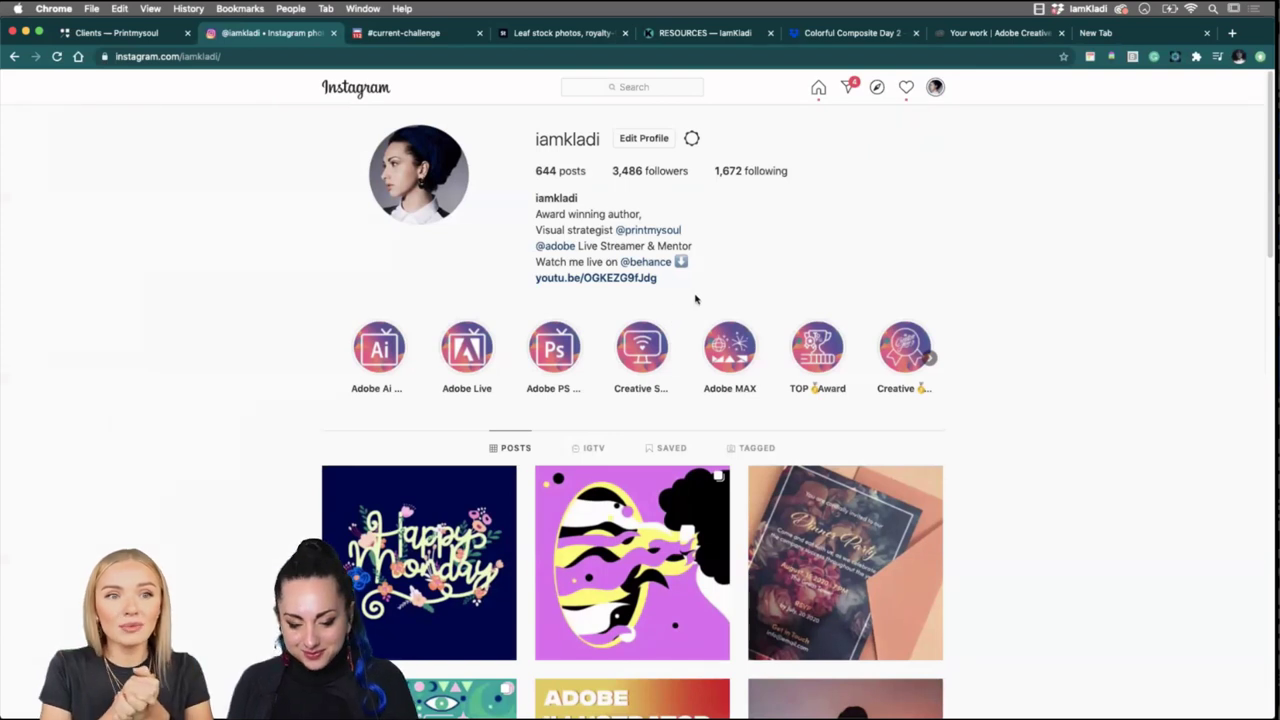
mouse_move(805, 708)
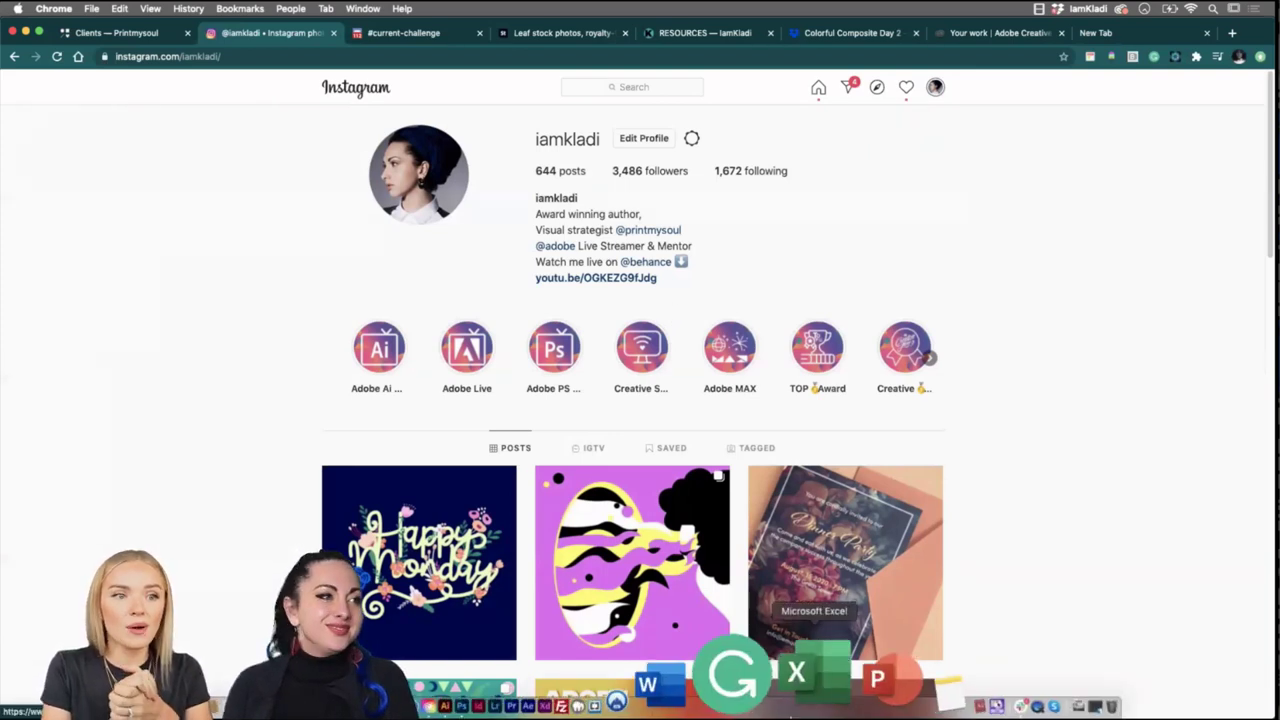